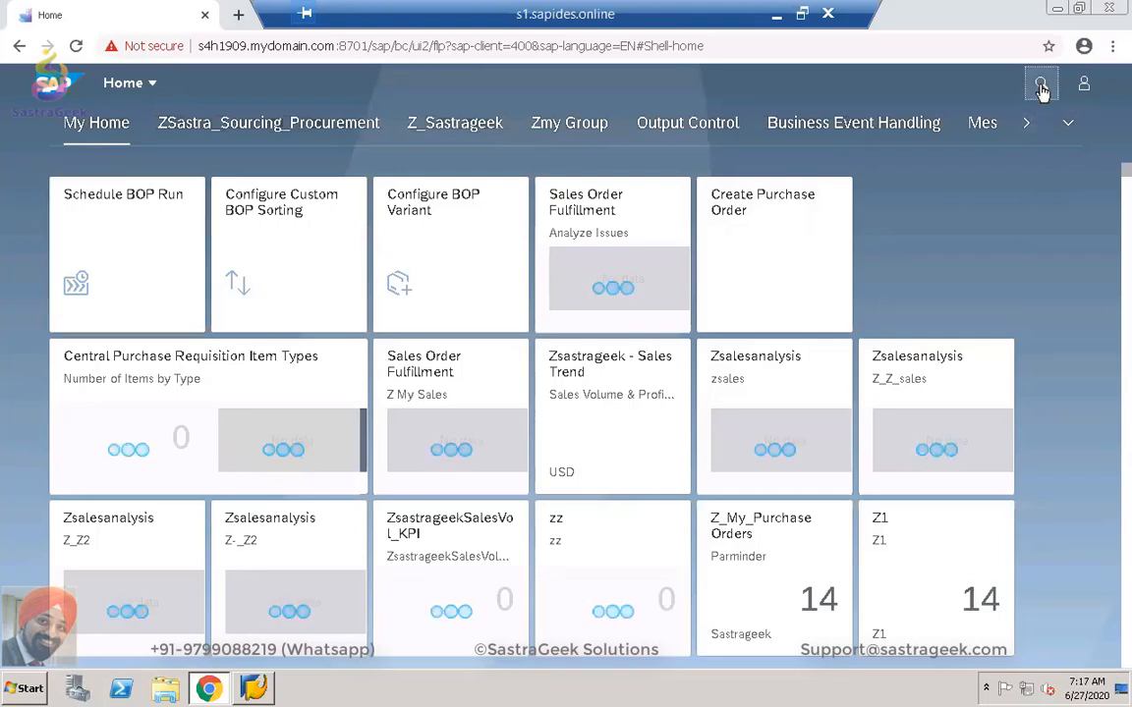
Search launchpad apps for 'sales wor' and open Manage Sales Document Workflows.
click(1041, 86)
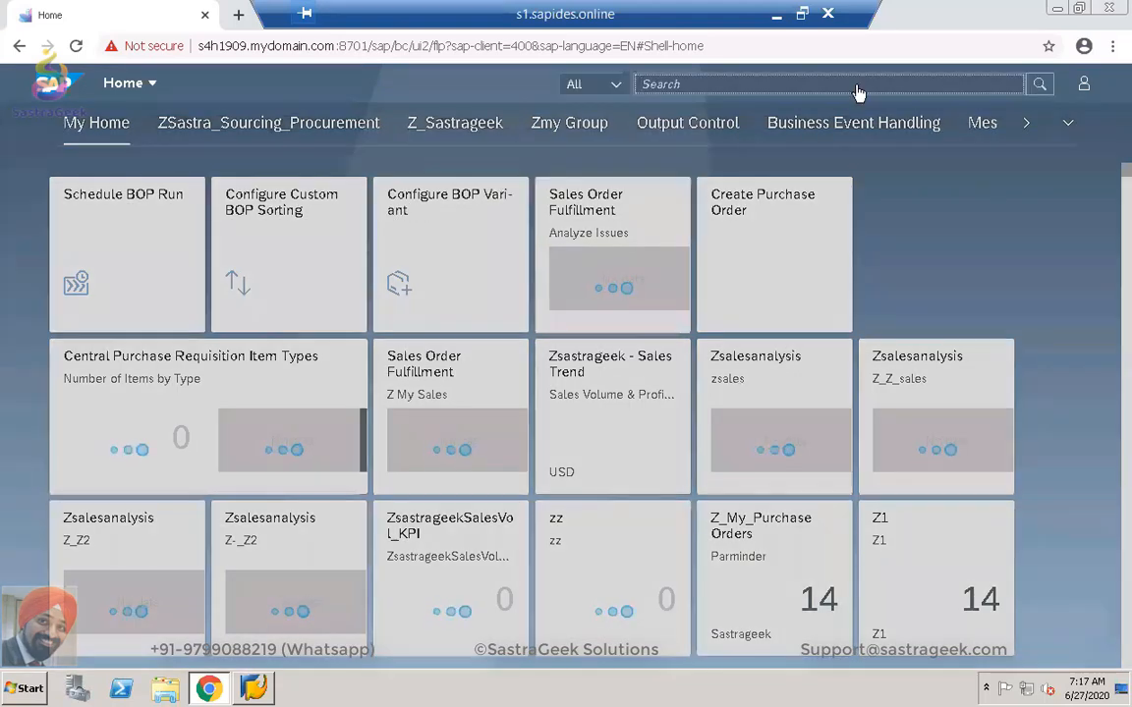
click(616, 84)
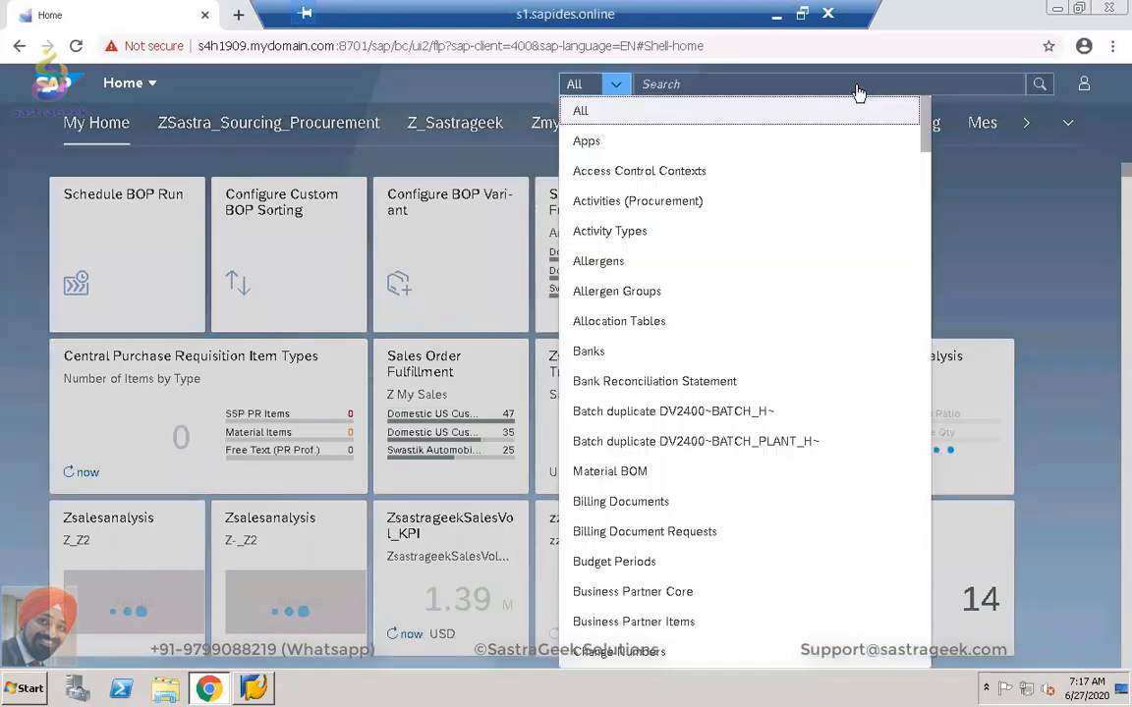
click(588, 142)
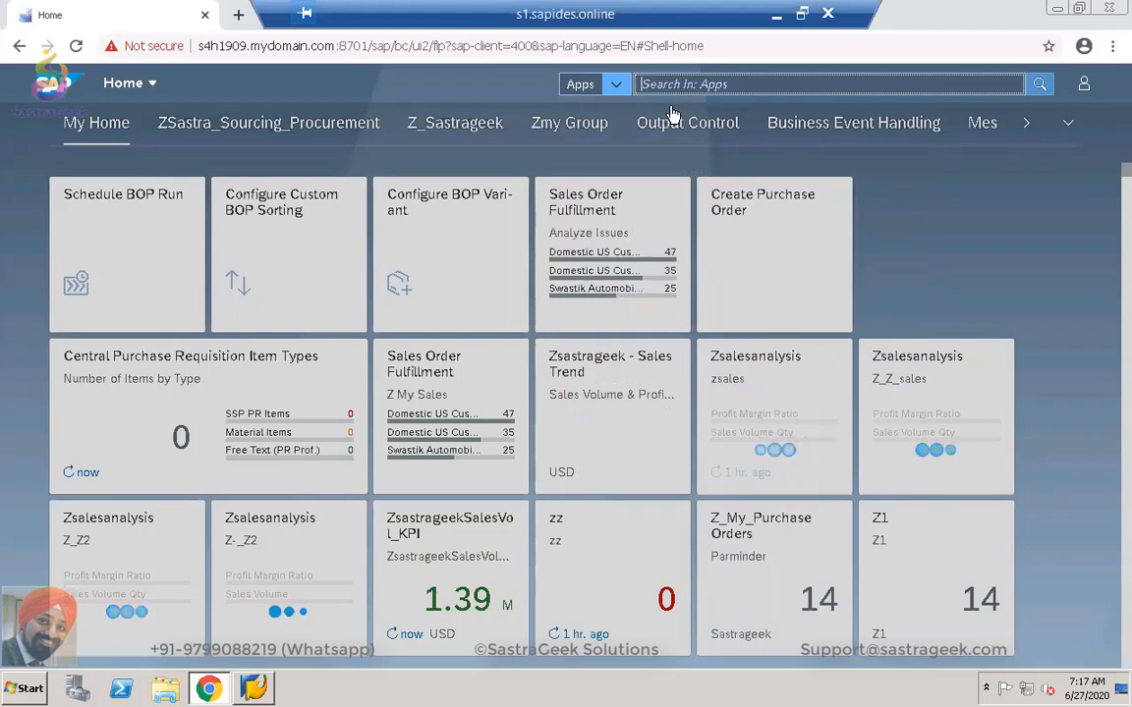
text(sales )
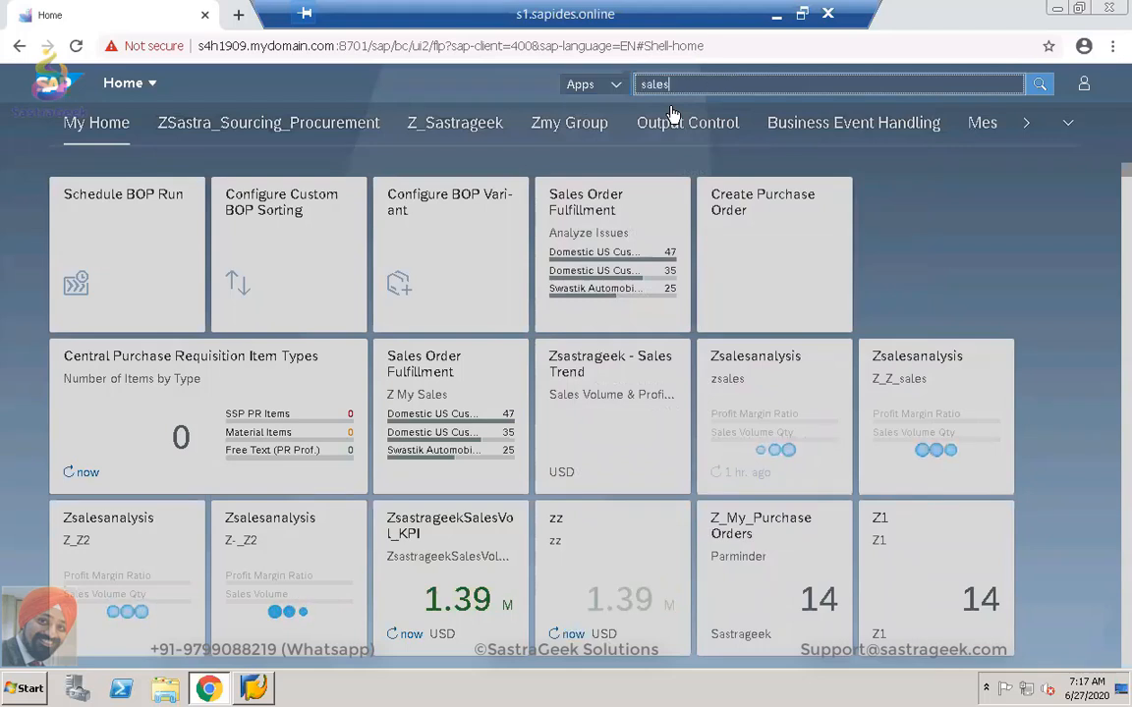
text(work)
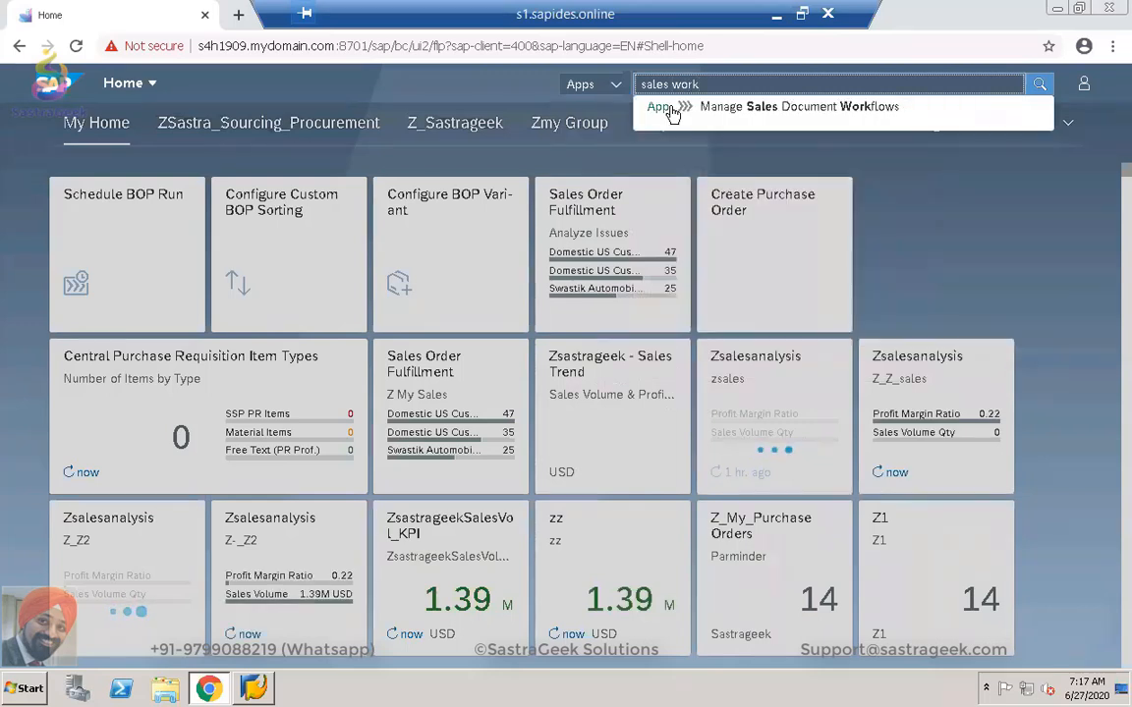
click(760, 115)
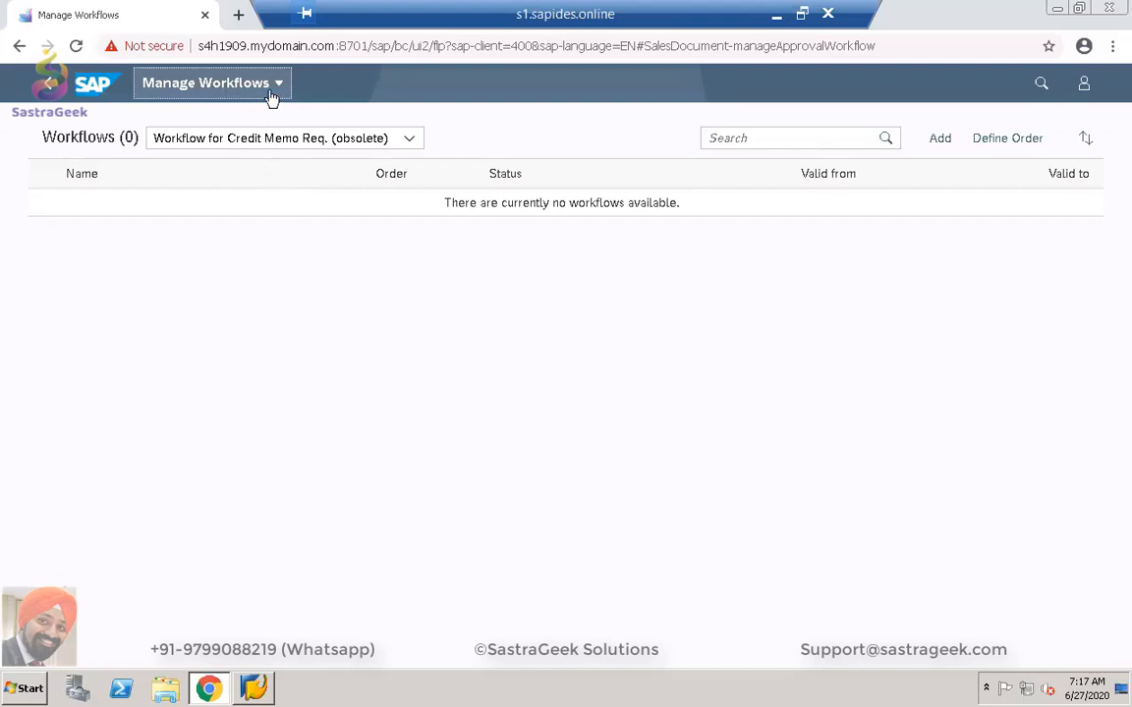
Copy the SO Approval workflow from Workflow for Sales Orders and scroll to Step Sequence.
click(400, 141)
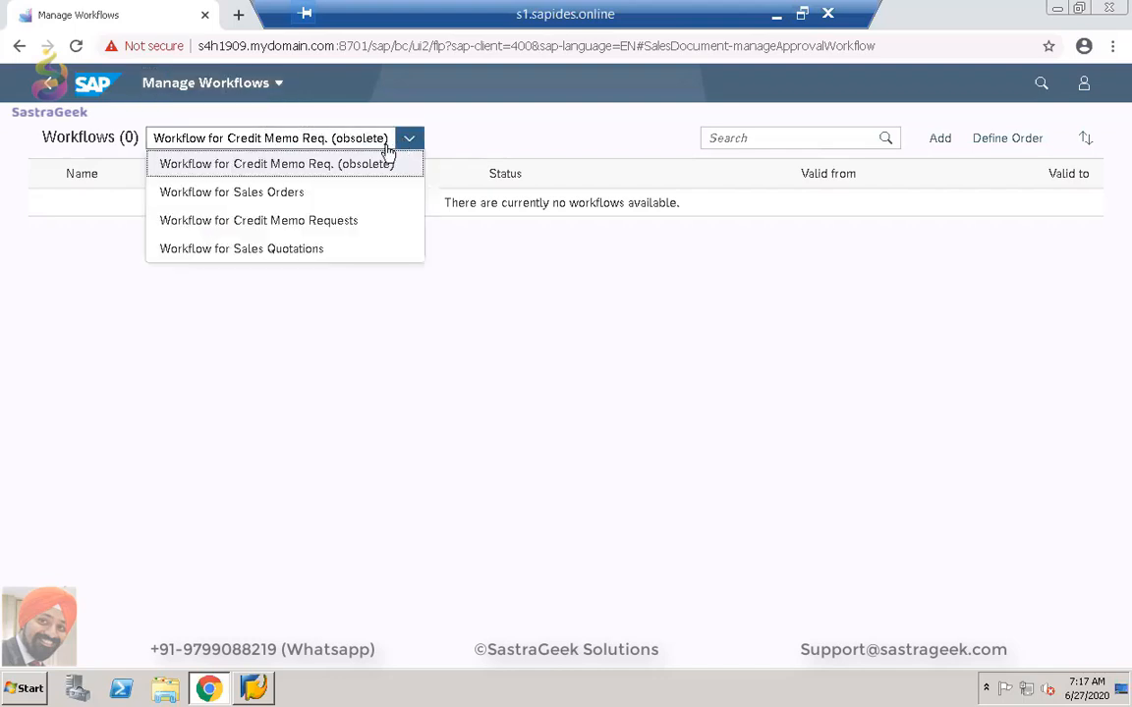
click(327, 194)
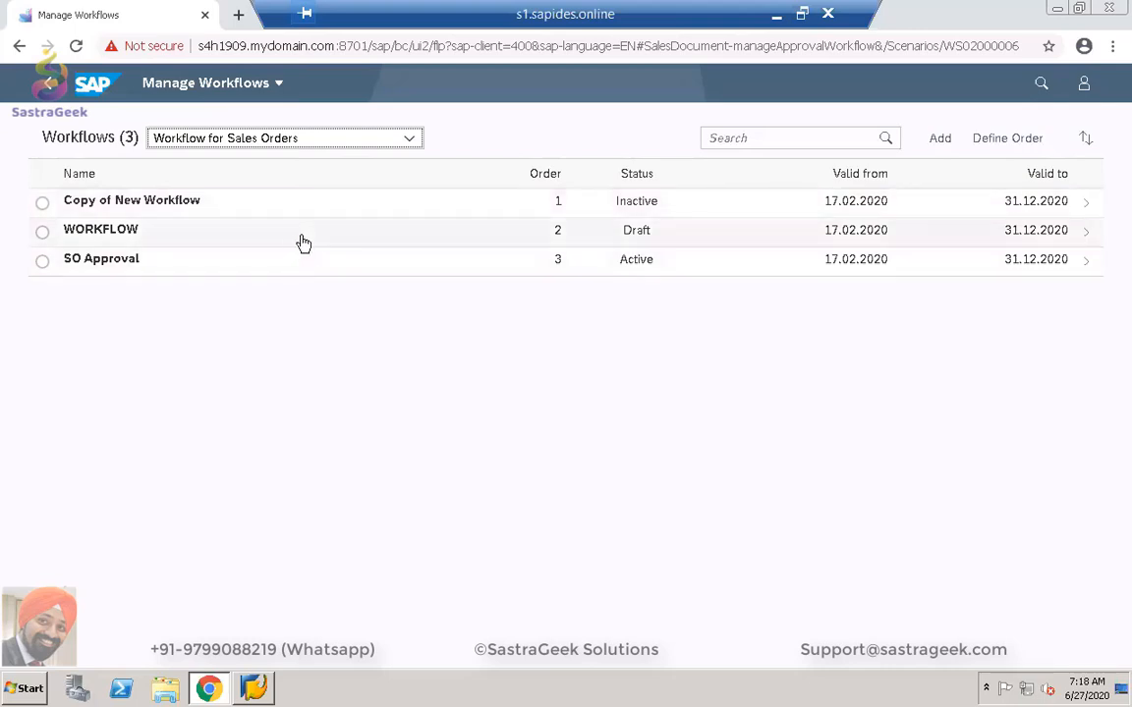
click(42, 262)
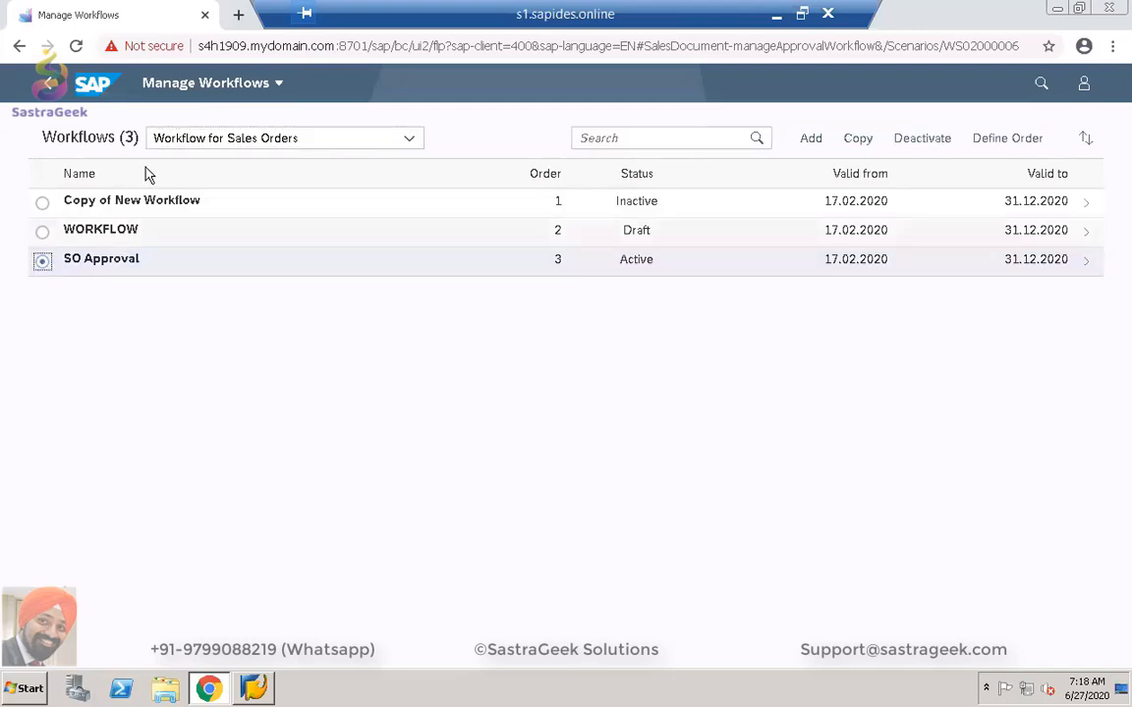
click(856, 139)
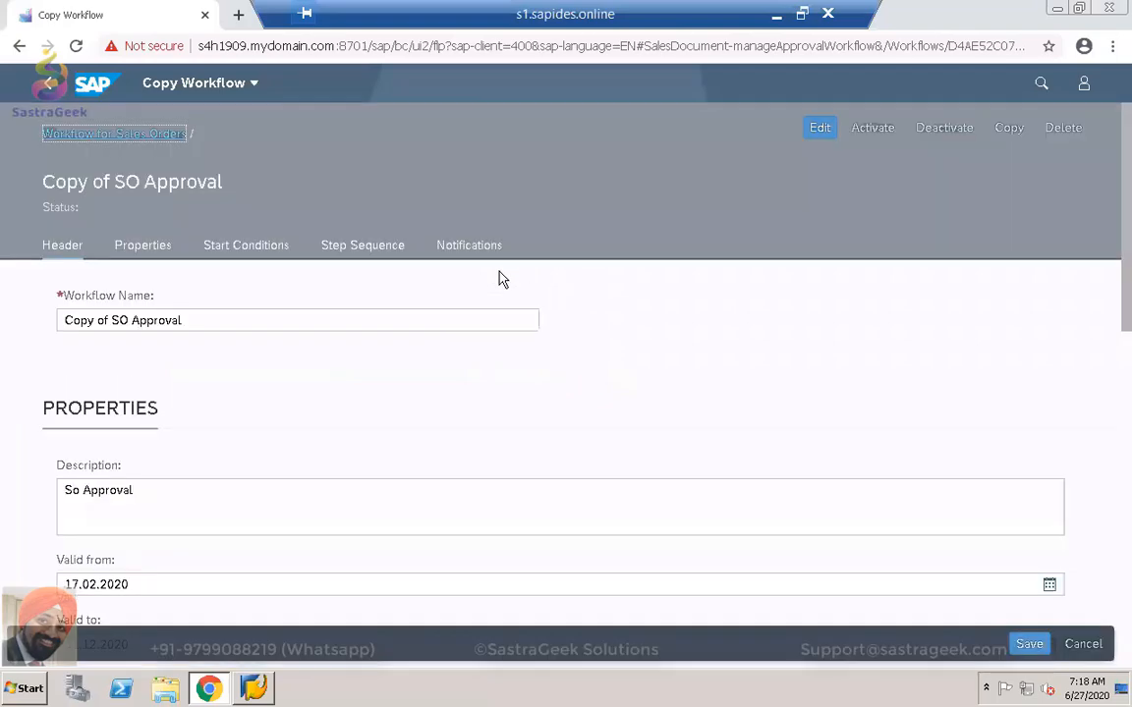
scroll(603, 356, down, 8)
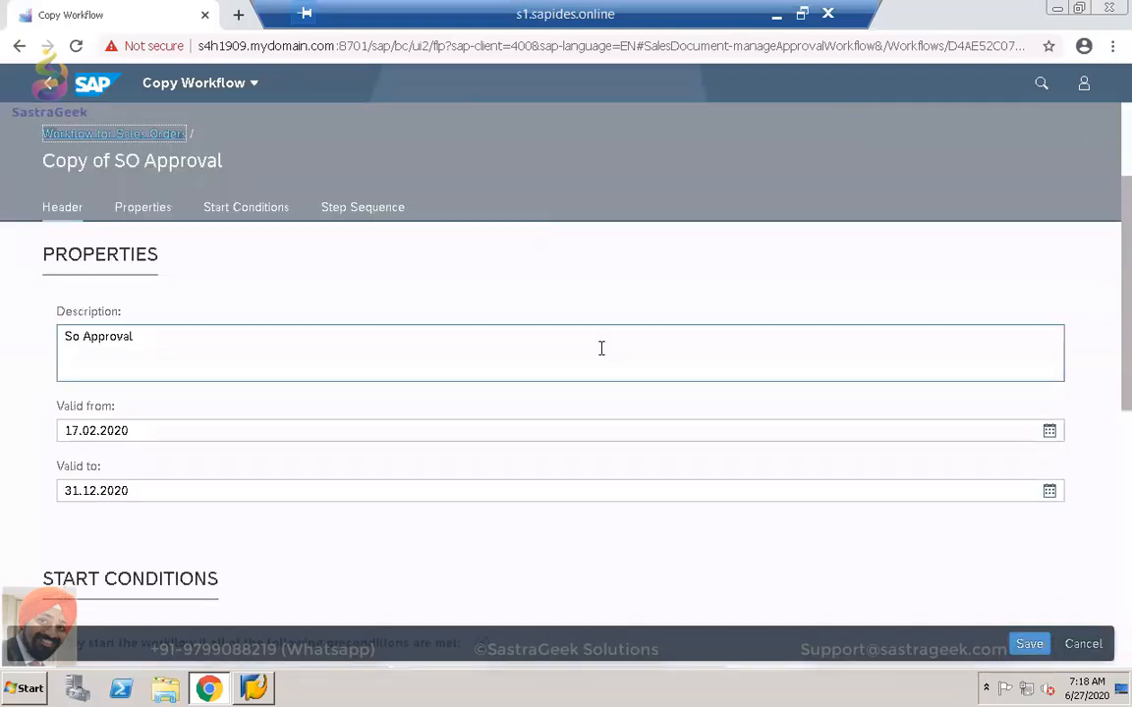
scroll(603, 356, down, 3)
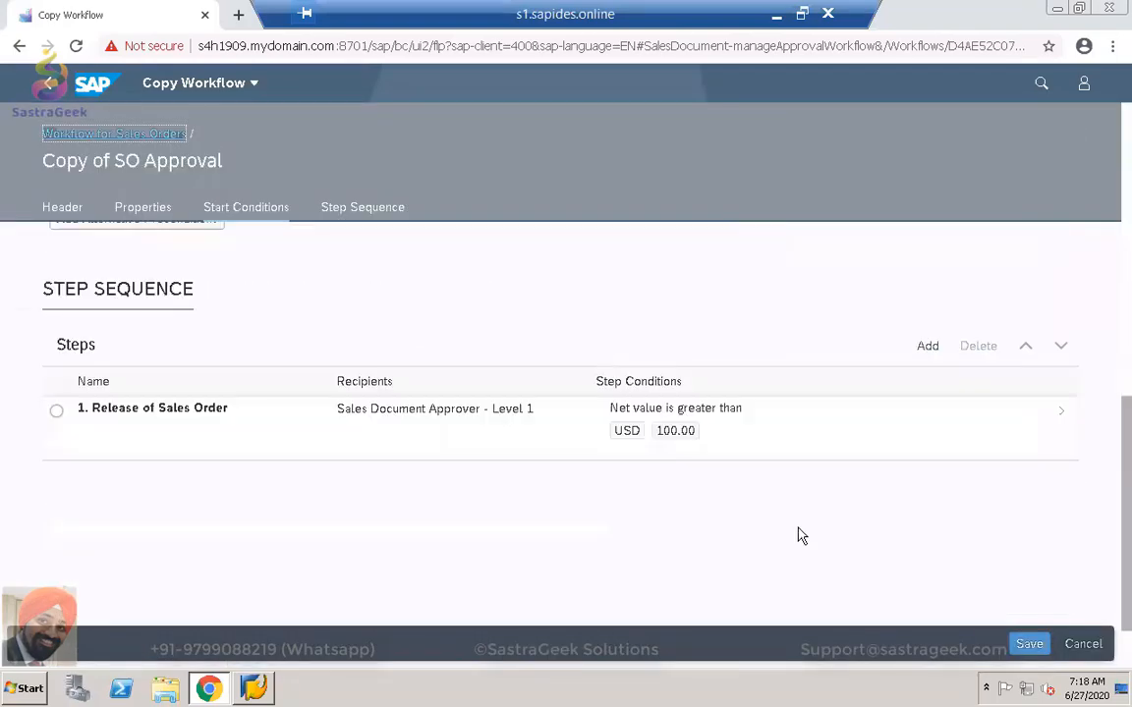
Set Assignment By to User on the Release of Sales Order step.
click(818, 437)
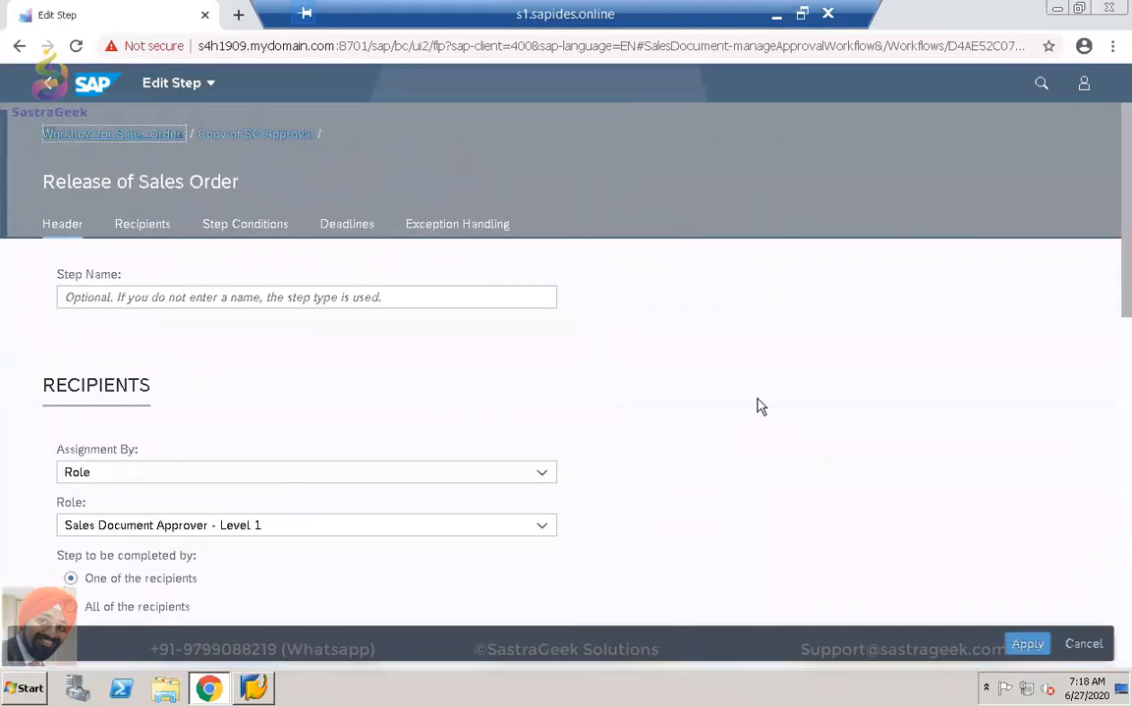
scroll(760, 407, down, 1)
click(541, 435)
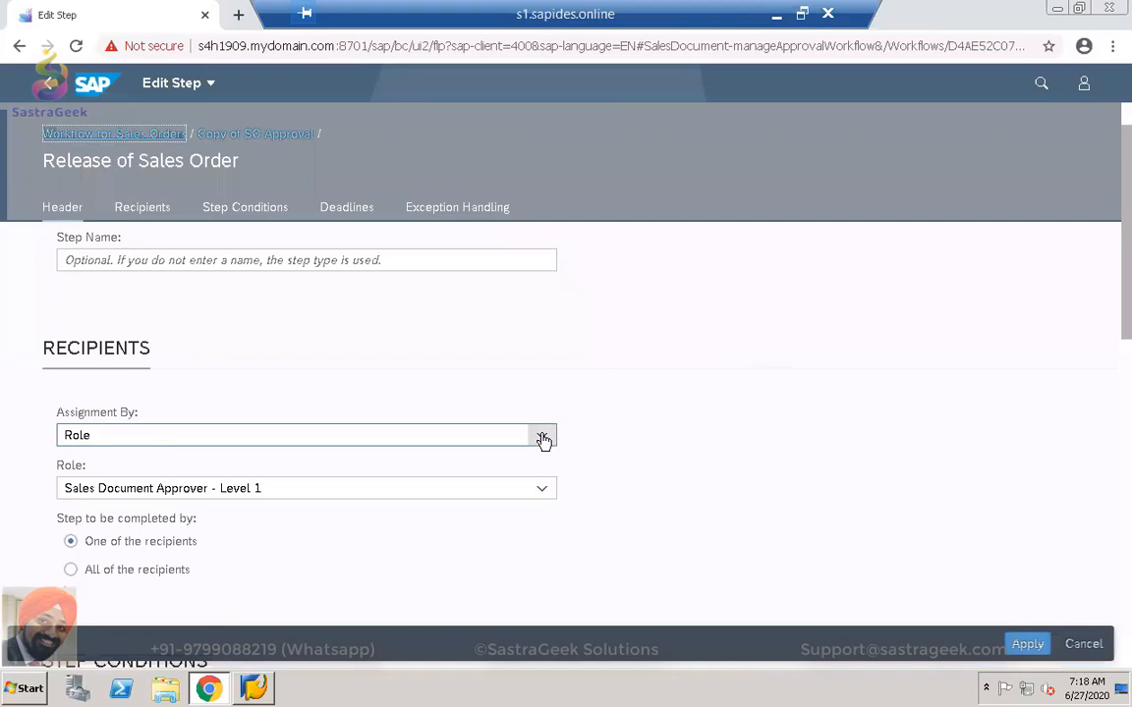
click(733, 430)
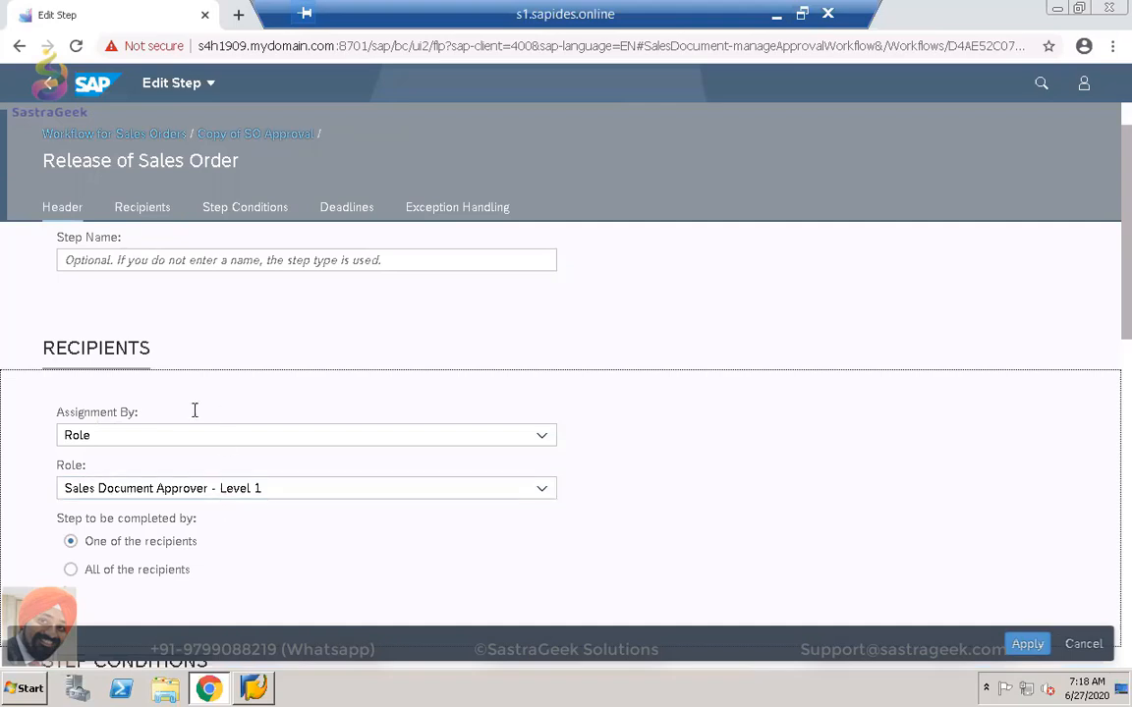
scroll(723, 411, down, 1)
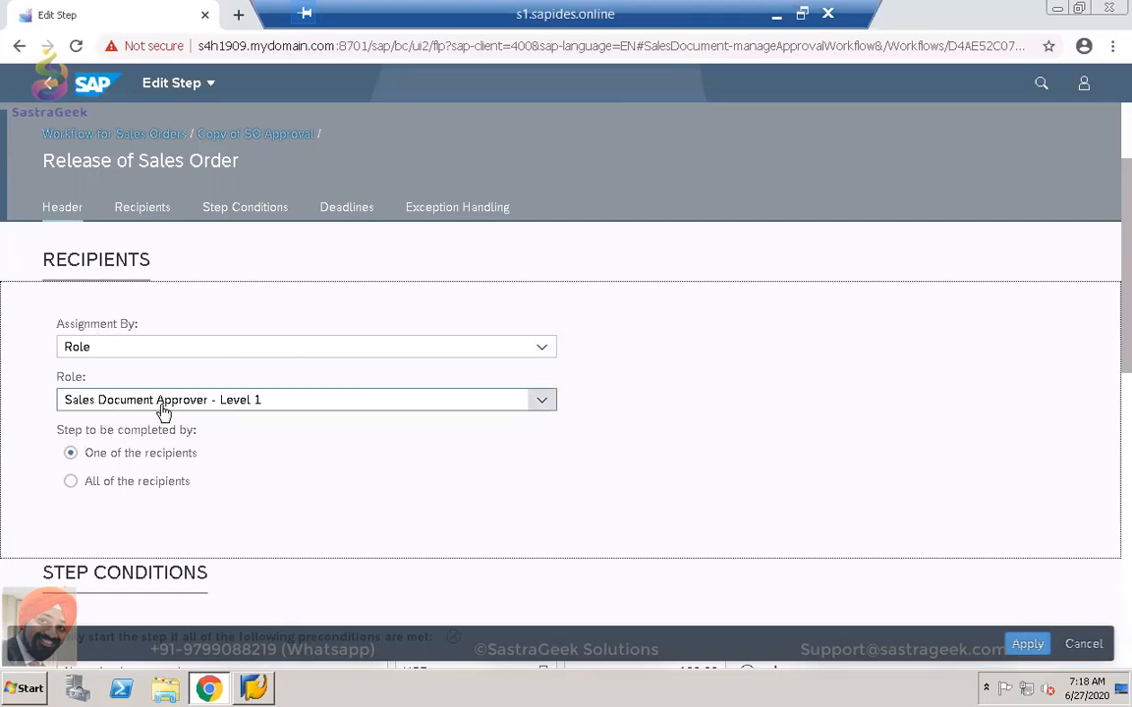
click(538, 349)
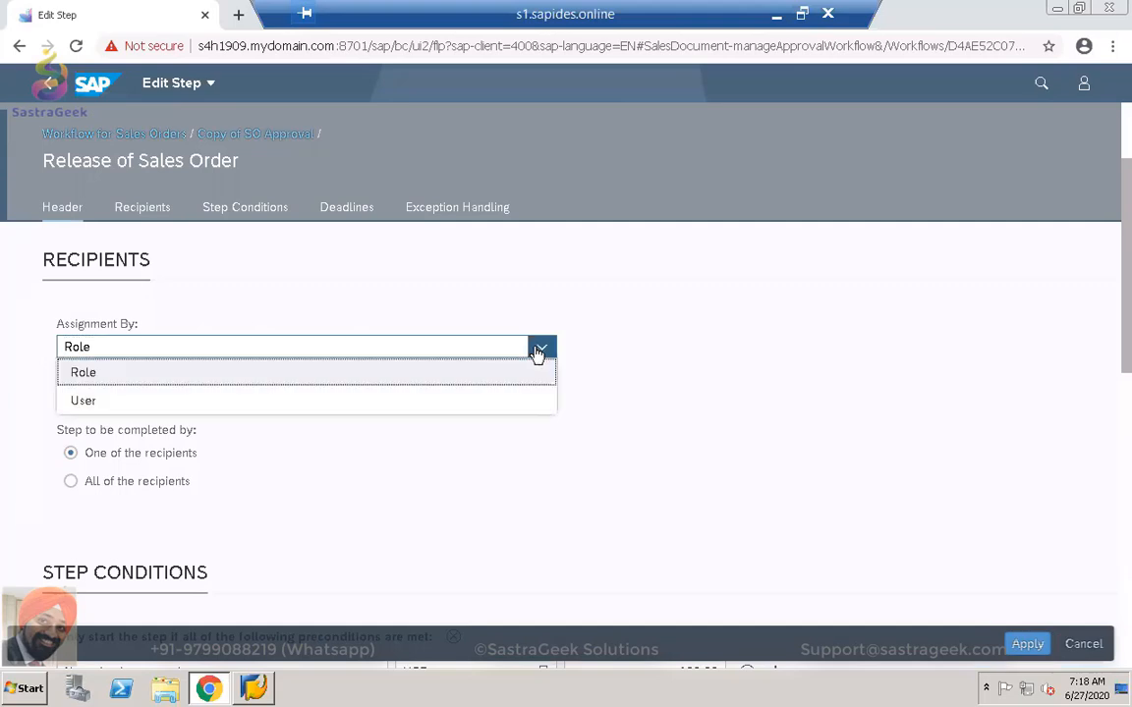
click(308, 401)
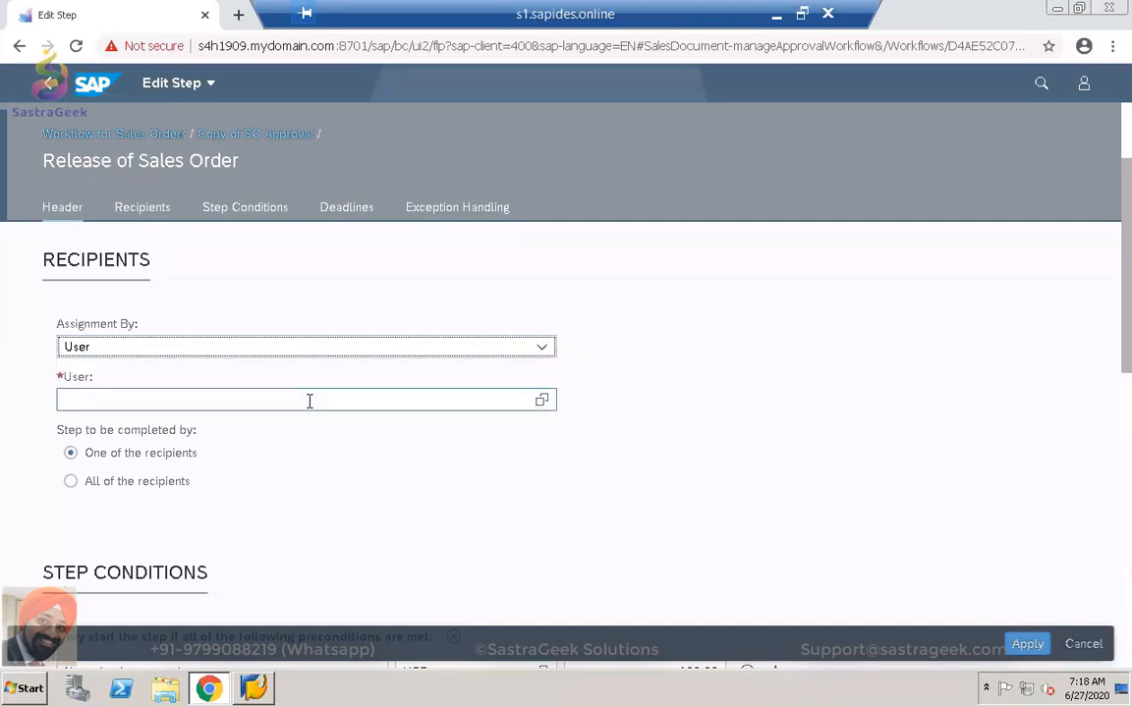
List the available recipient users in the User value help, then switch to SAP Logon.
click(541, 400)
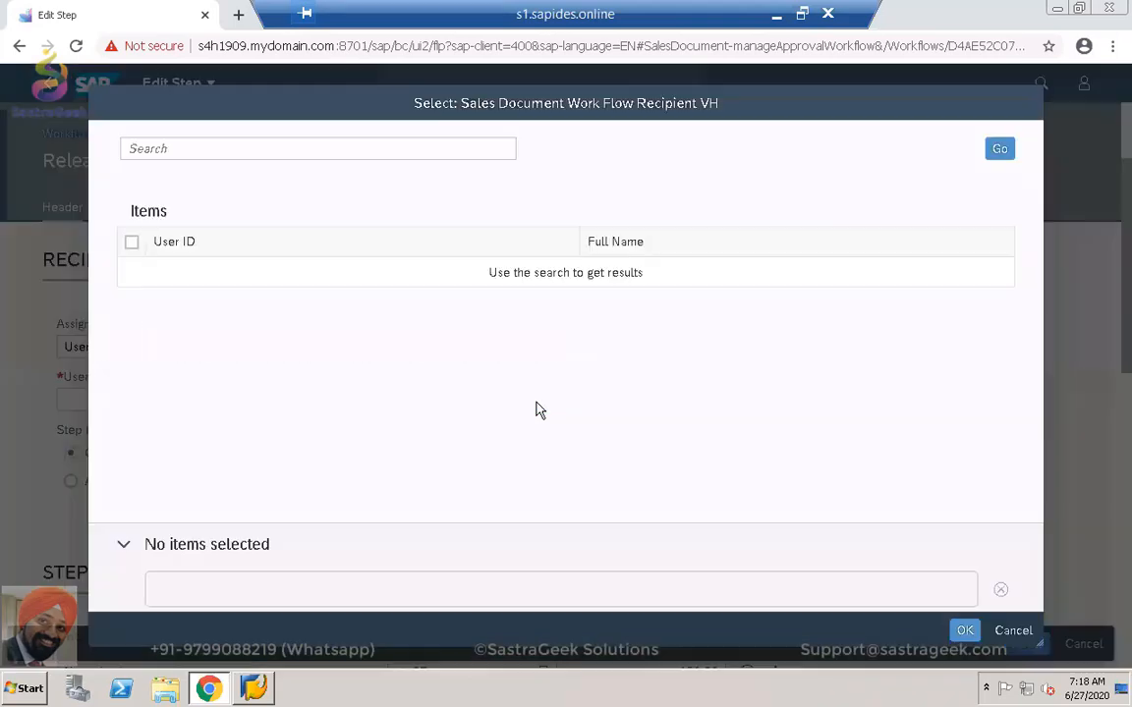
click(1002, 151)
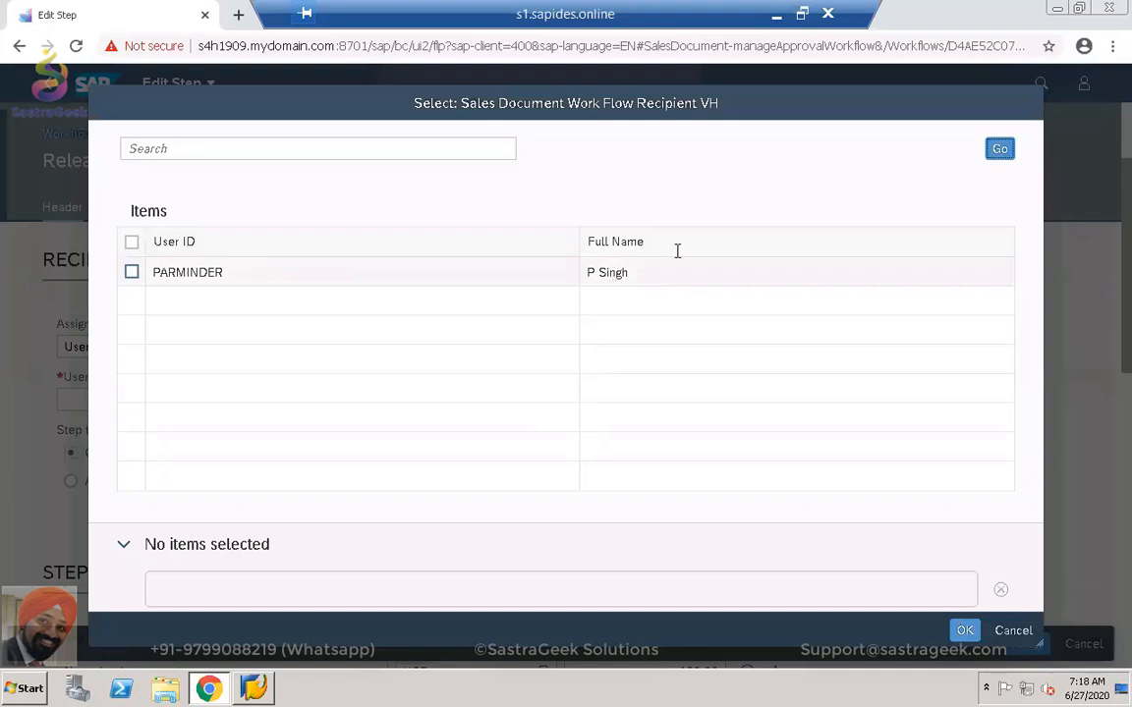
click(252, 691)
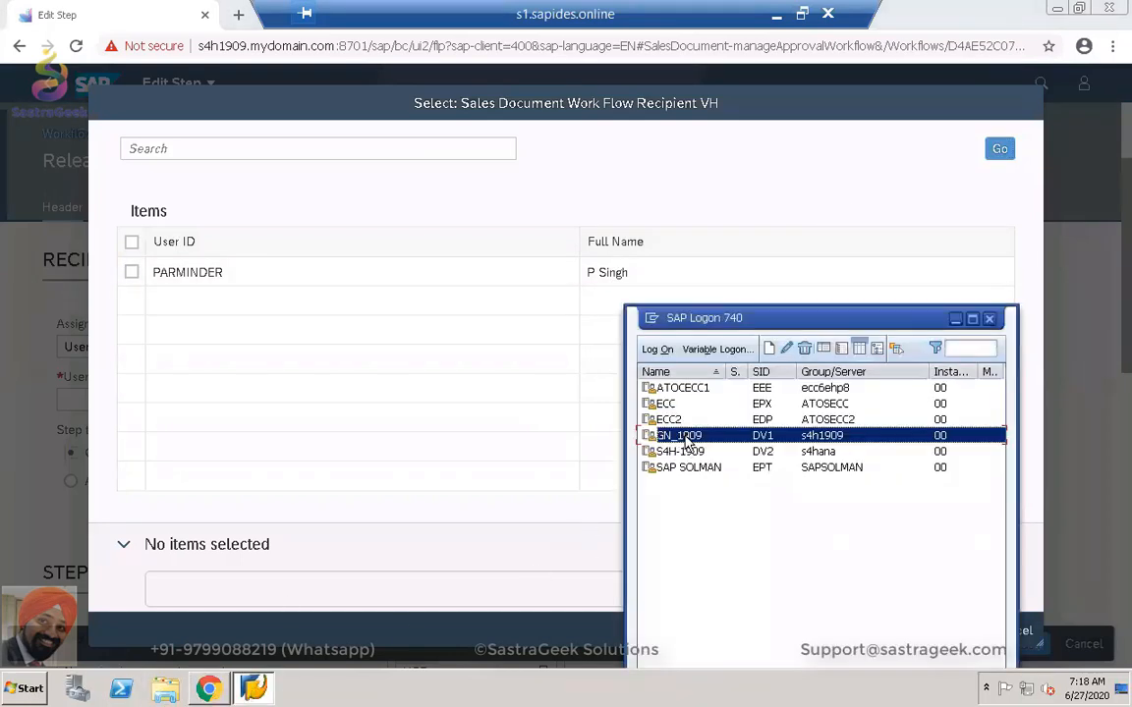
Log on to the GN_1909 system with the suggested user and password.
double_click(685, 435)
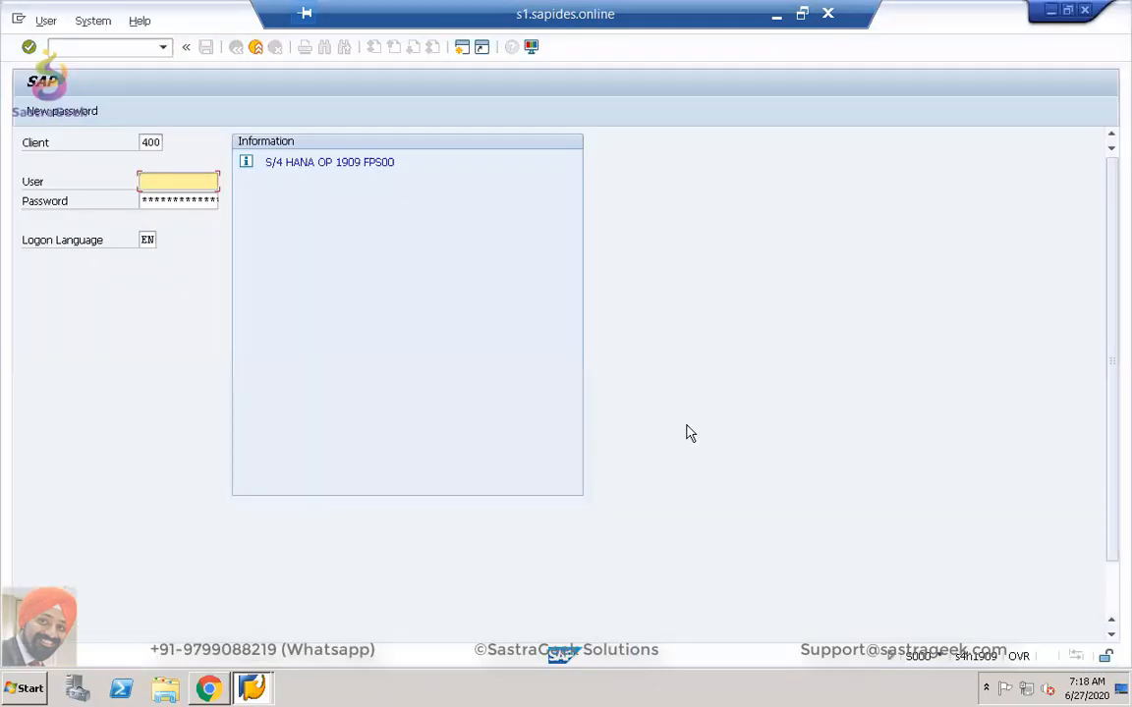
text(p)
key(Down)
key(Return)
key(Tab)
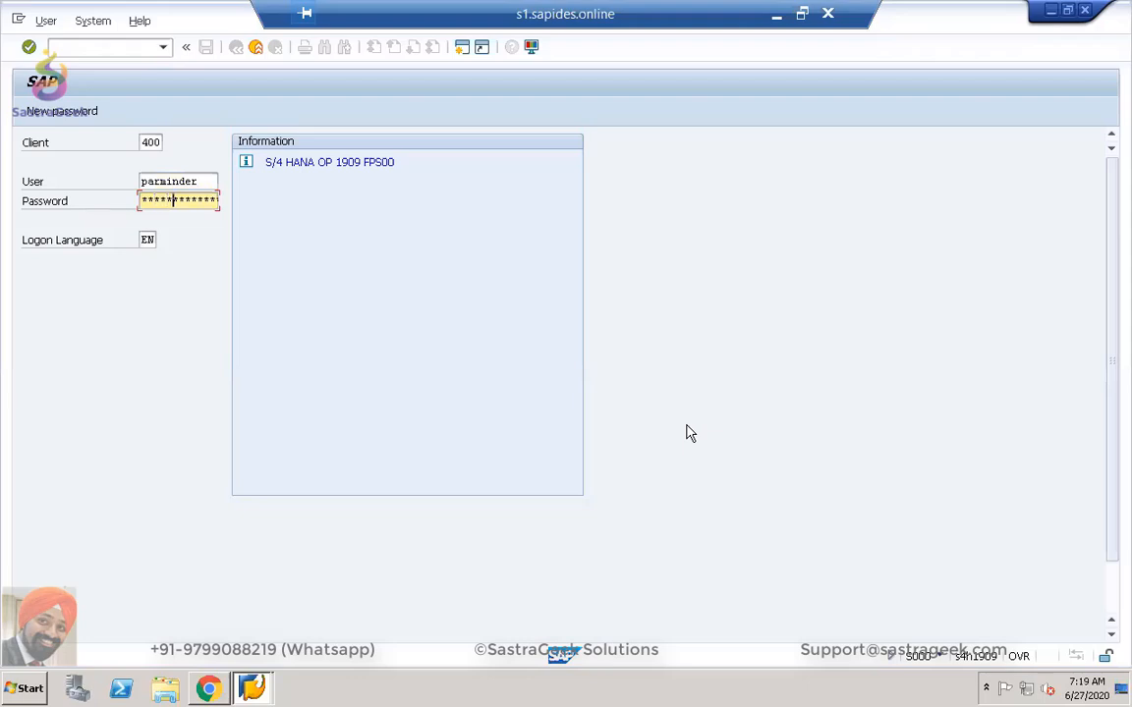
key(Return)
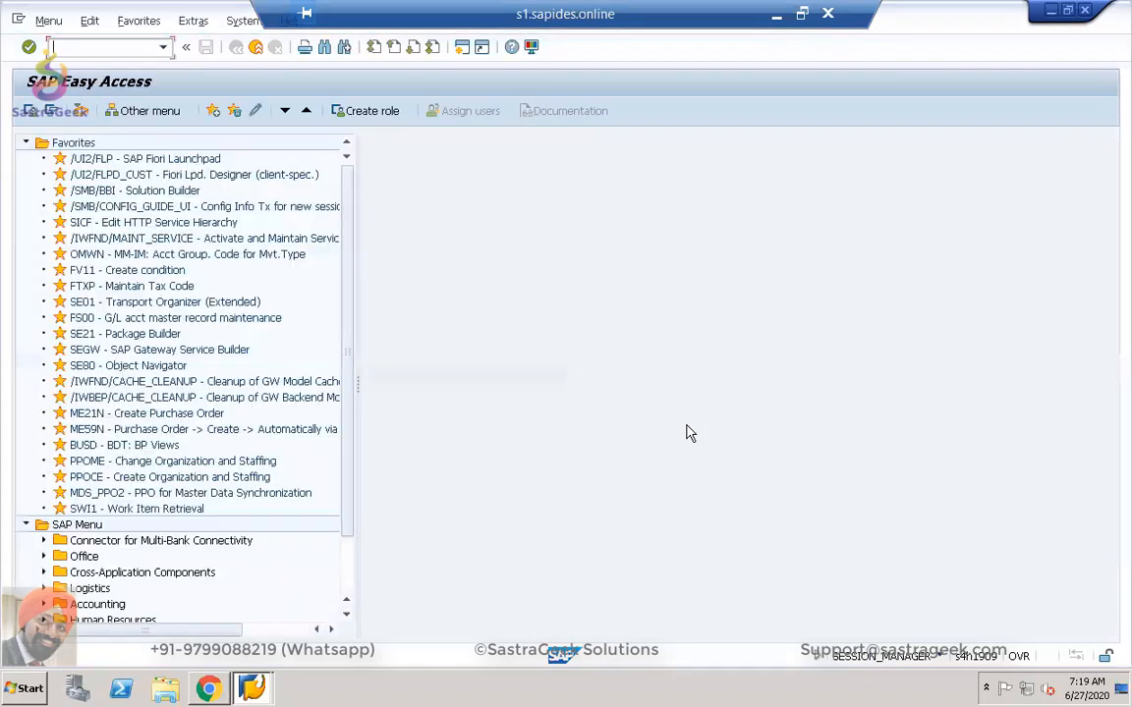
List all existing users in SU01, then switch back to the browser's recipient picker.
text(su01)
key(Return)
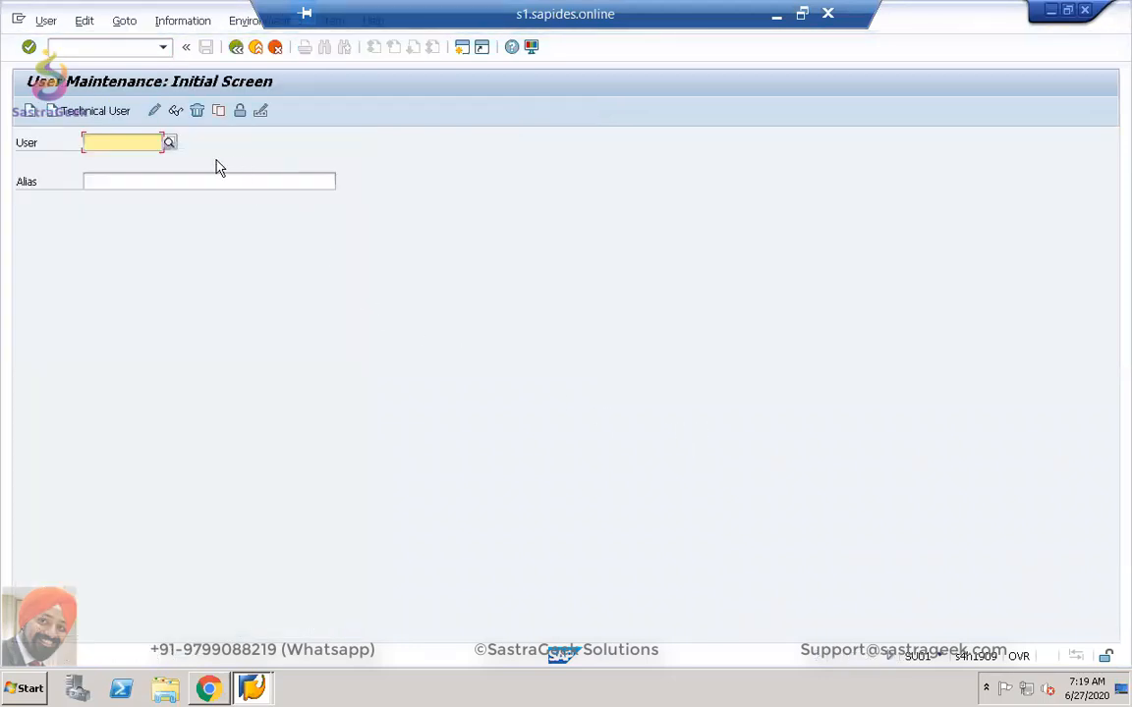
click(169, 144)
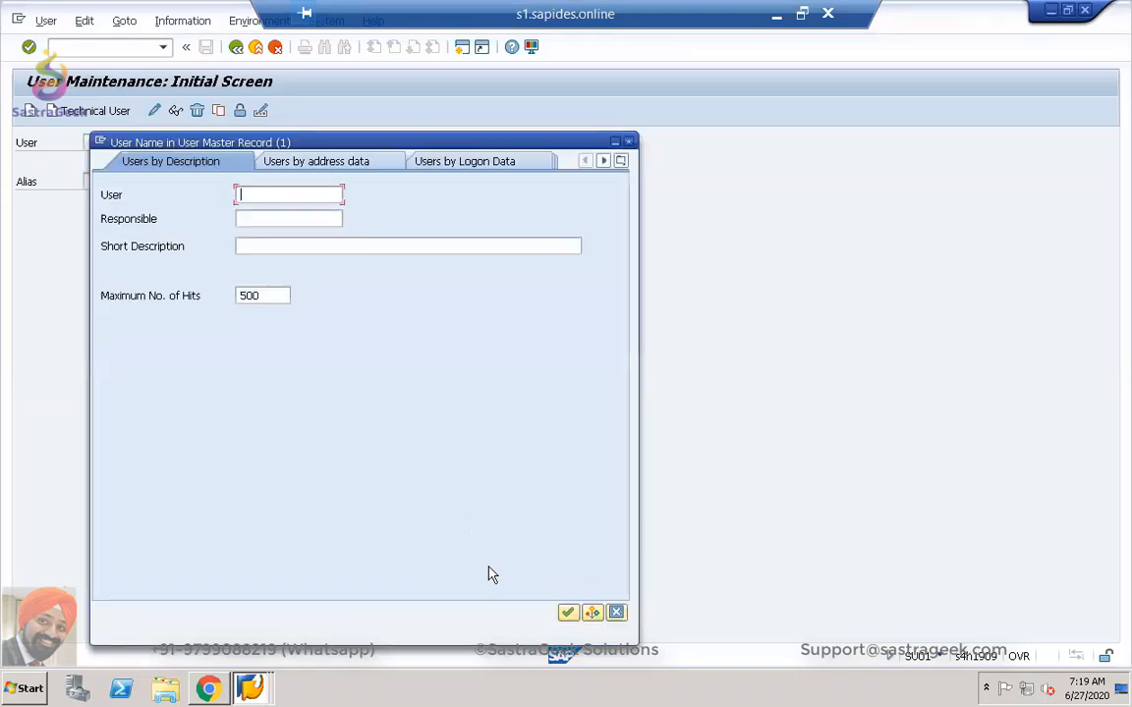
click(567, 612)
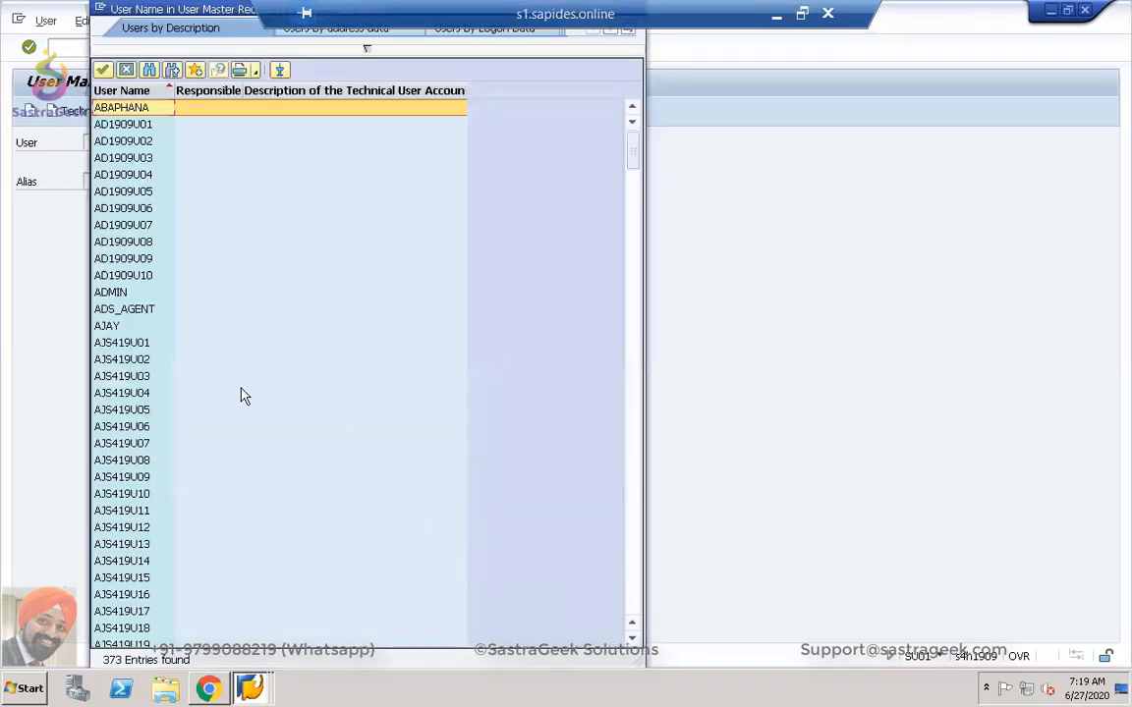
scroll(110, 393, down, 7)
scroll(110, 396, down, 14)
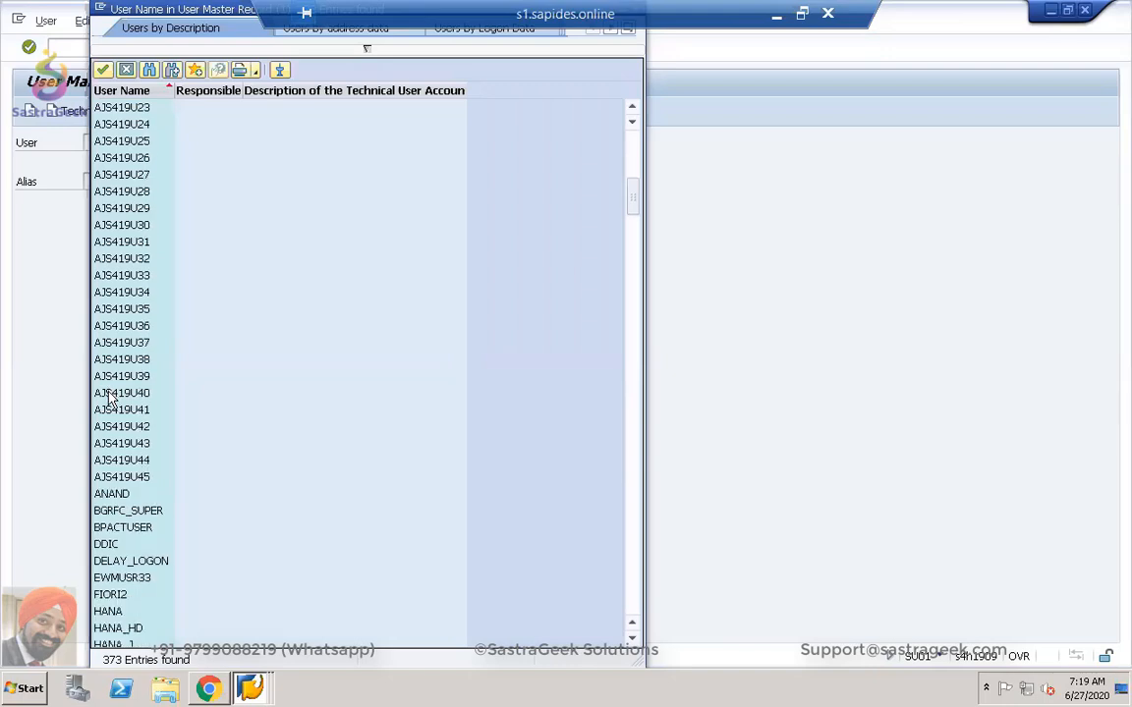
key(alt+Tab)
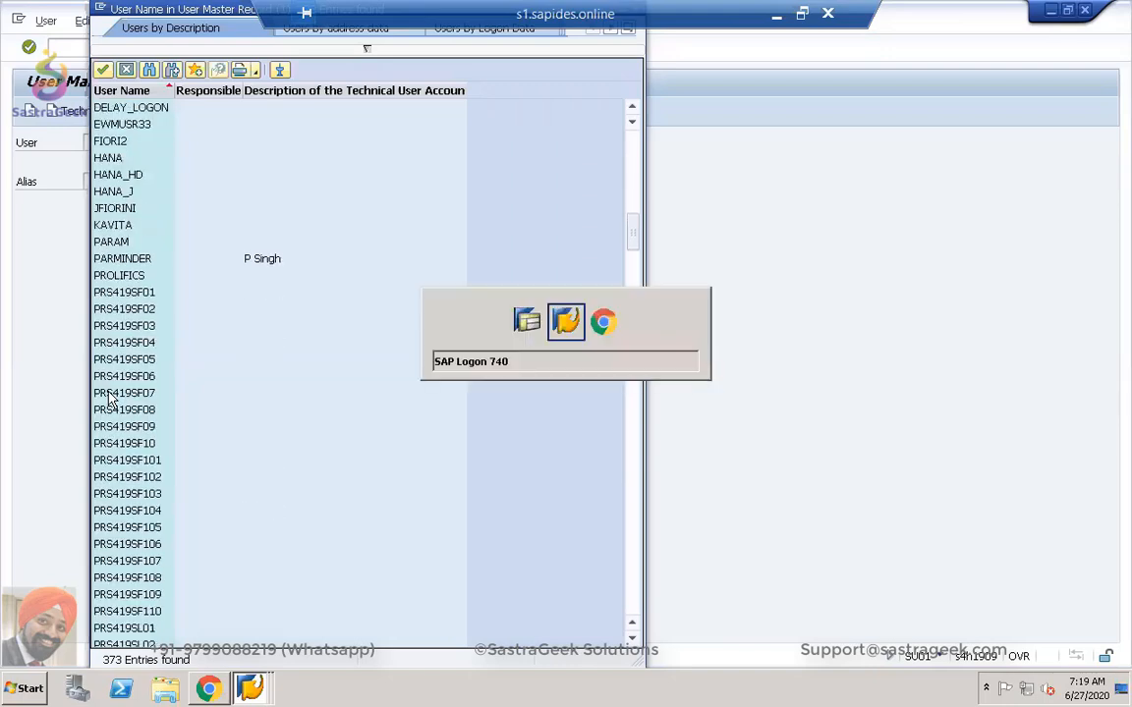
key(alt+Tab)
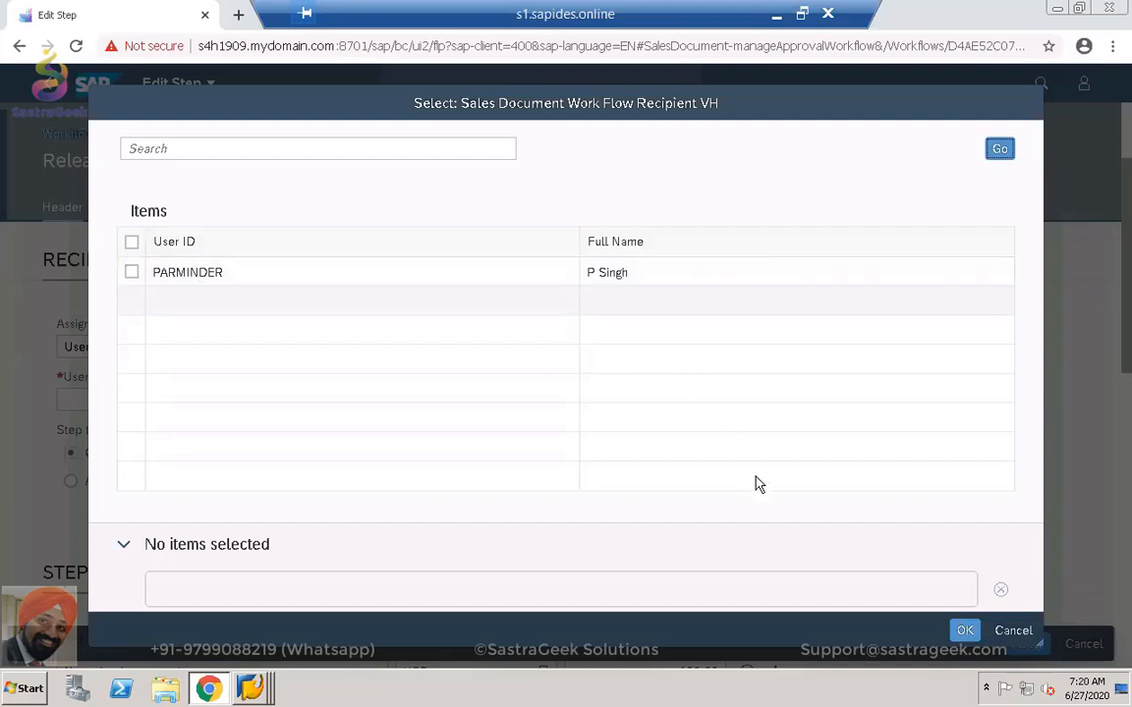
Cancel the recipient picker and bring back the SAP GUI user name list.
click(1011, 632)
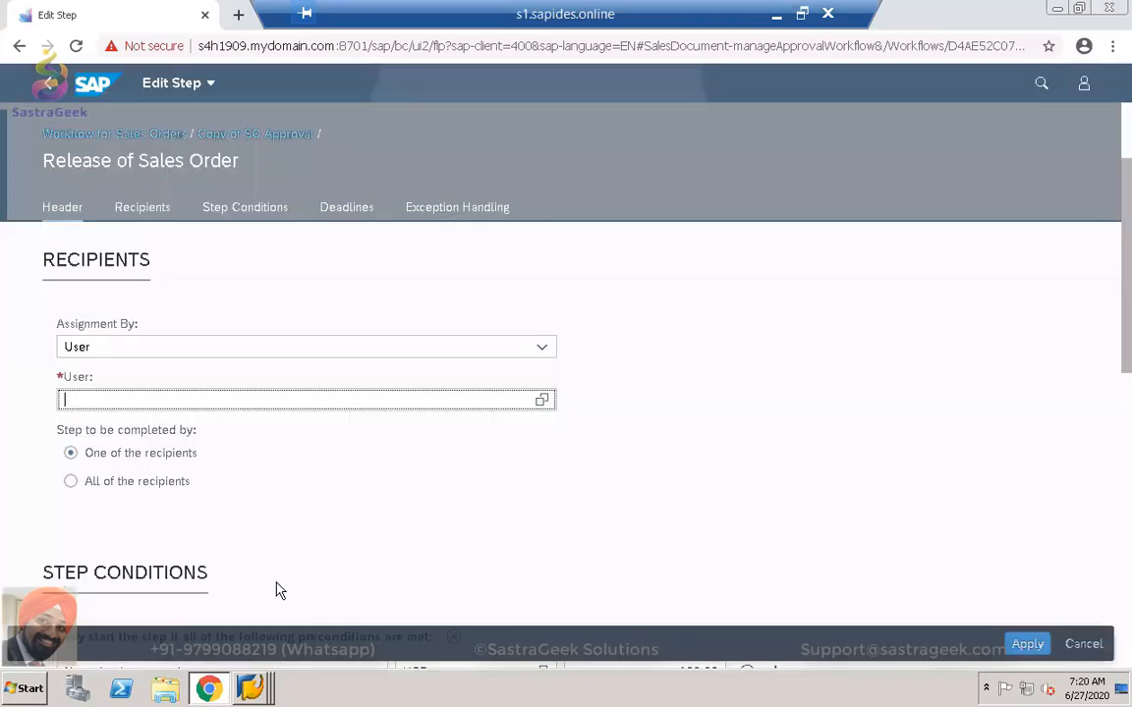
mouse_move(251, 692)
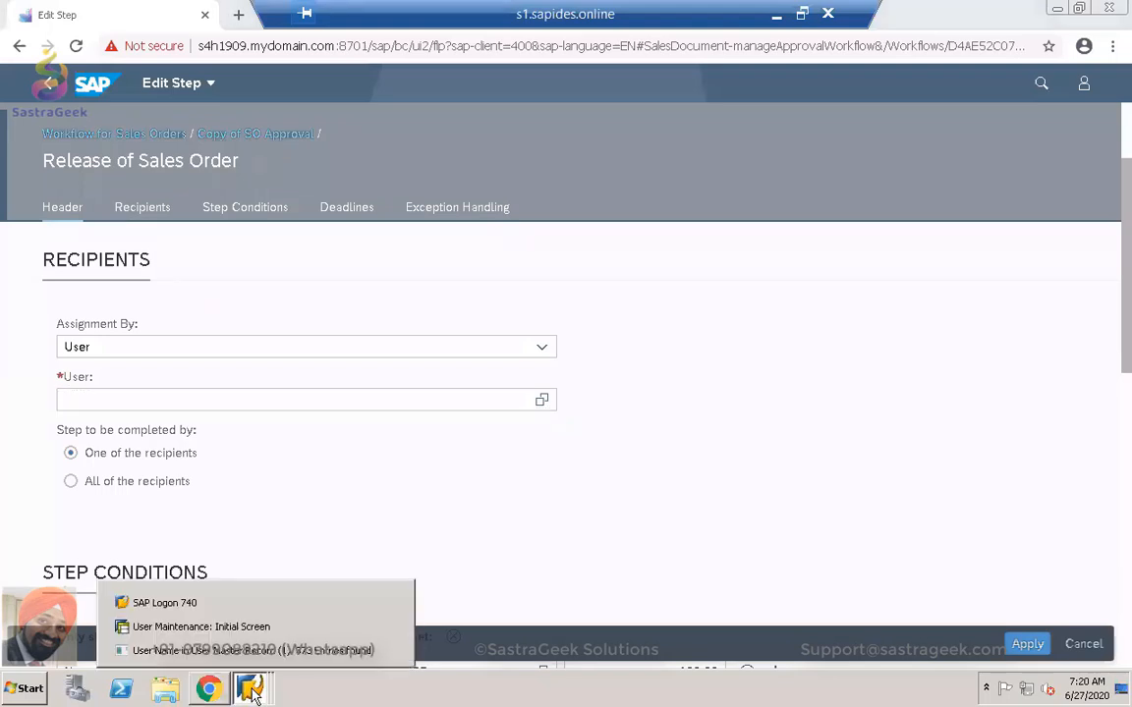
click(253, 626)
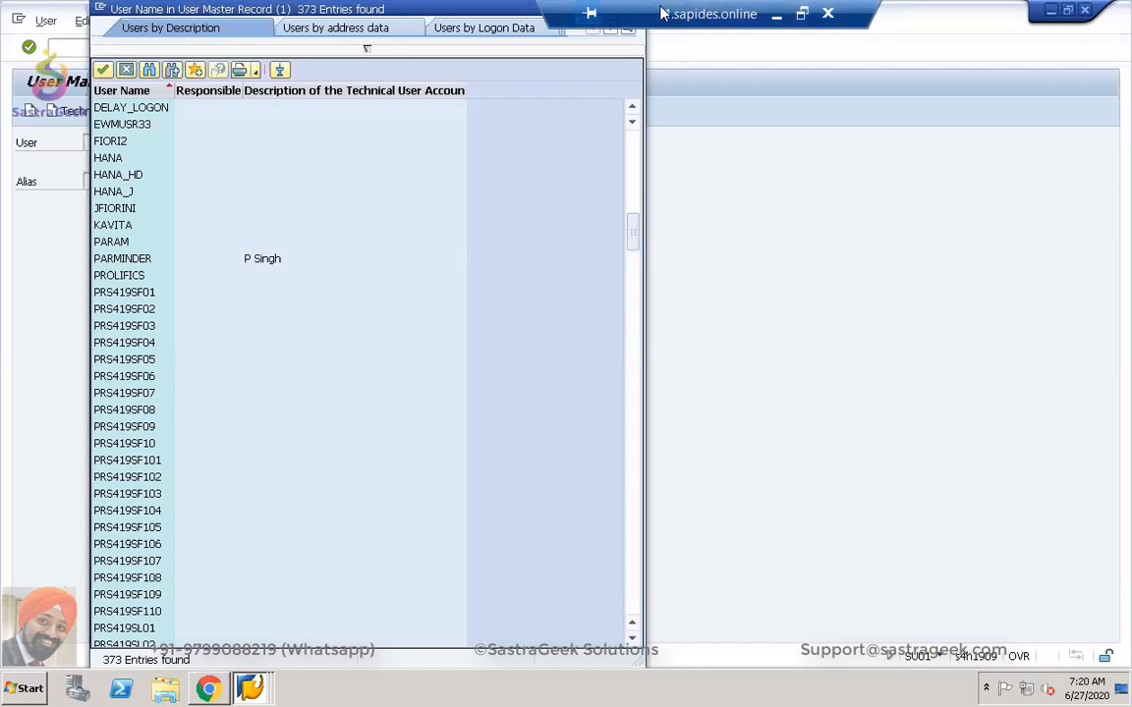
Close the user name search list and place the cursor in the command field.
drag(597, 12, 853, 17)
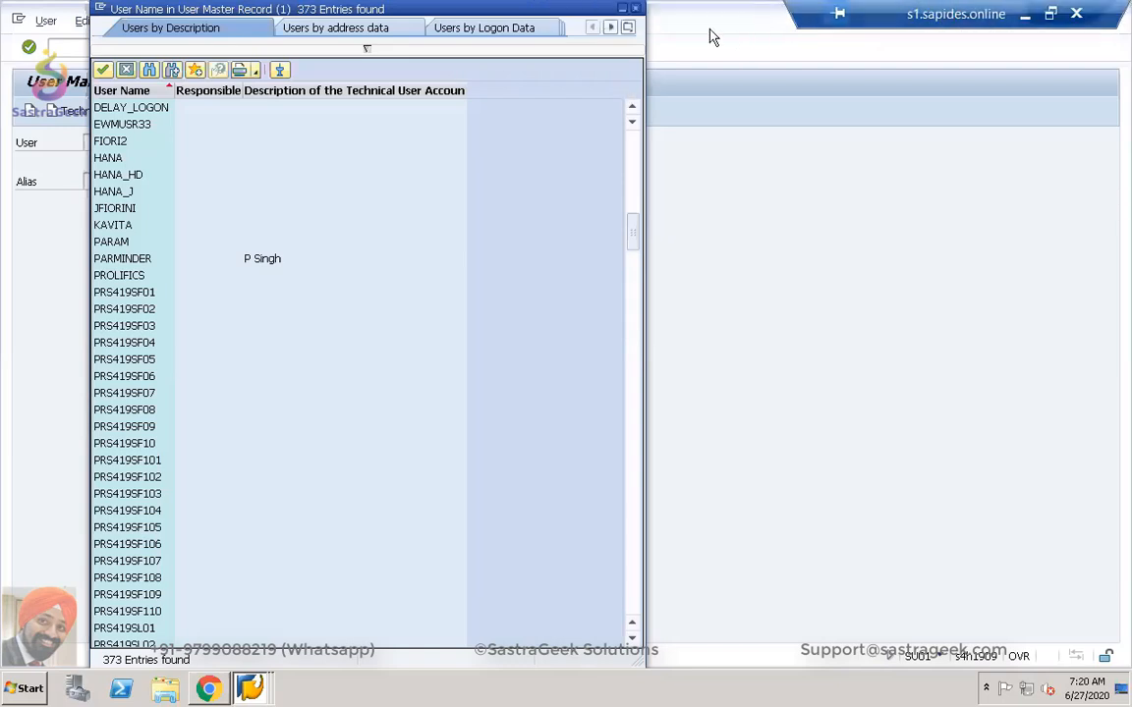
click(637, 9)
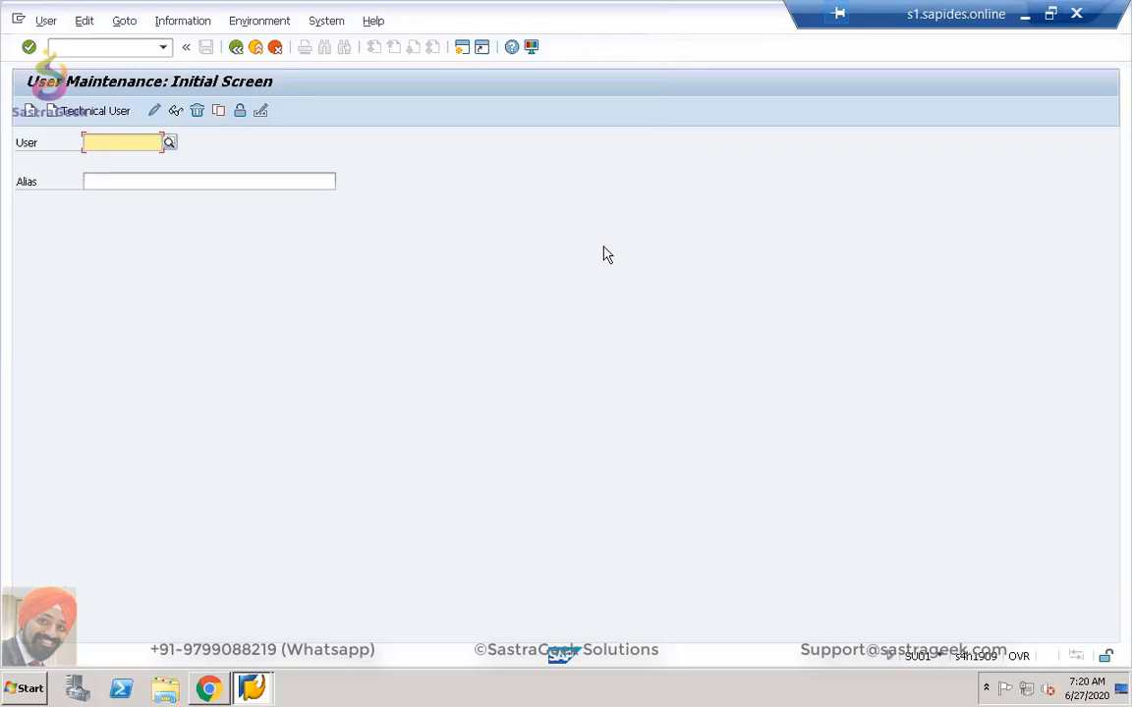
click(78, 46)
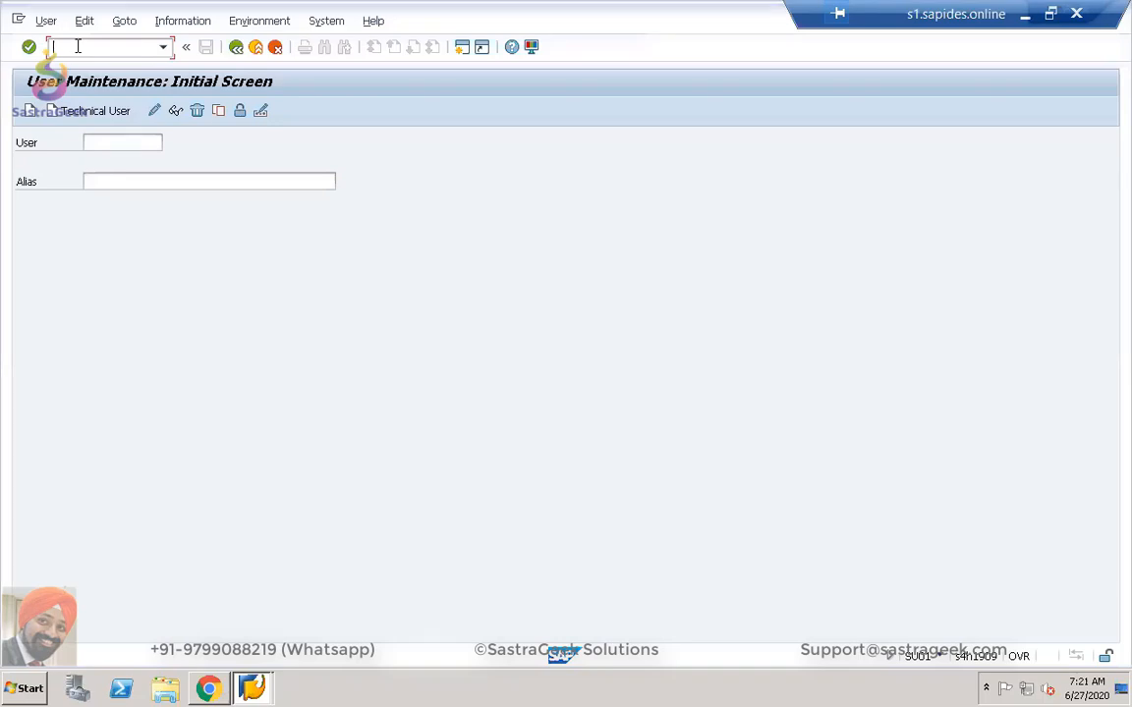
Open the SAP Reference IMG via /nspro and expand Enterprise Structure > Definition > Human Resources Management.
text(/nspro)
key(Return)
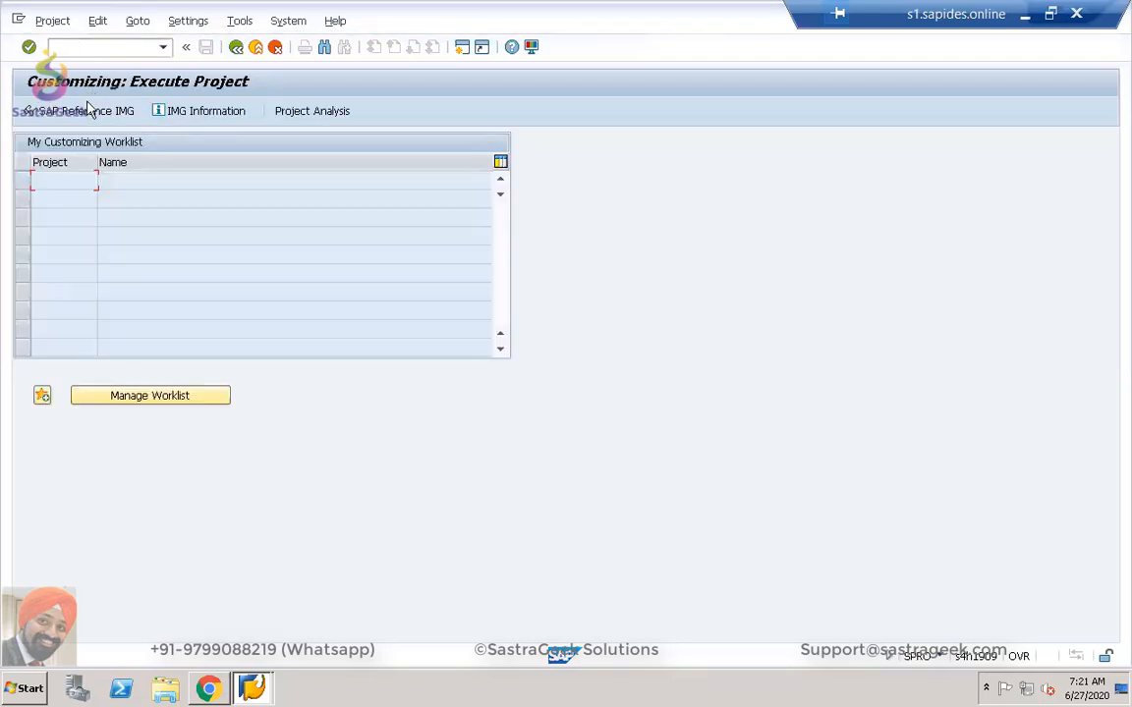
click(89, 110)
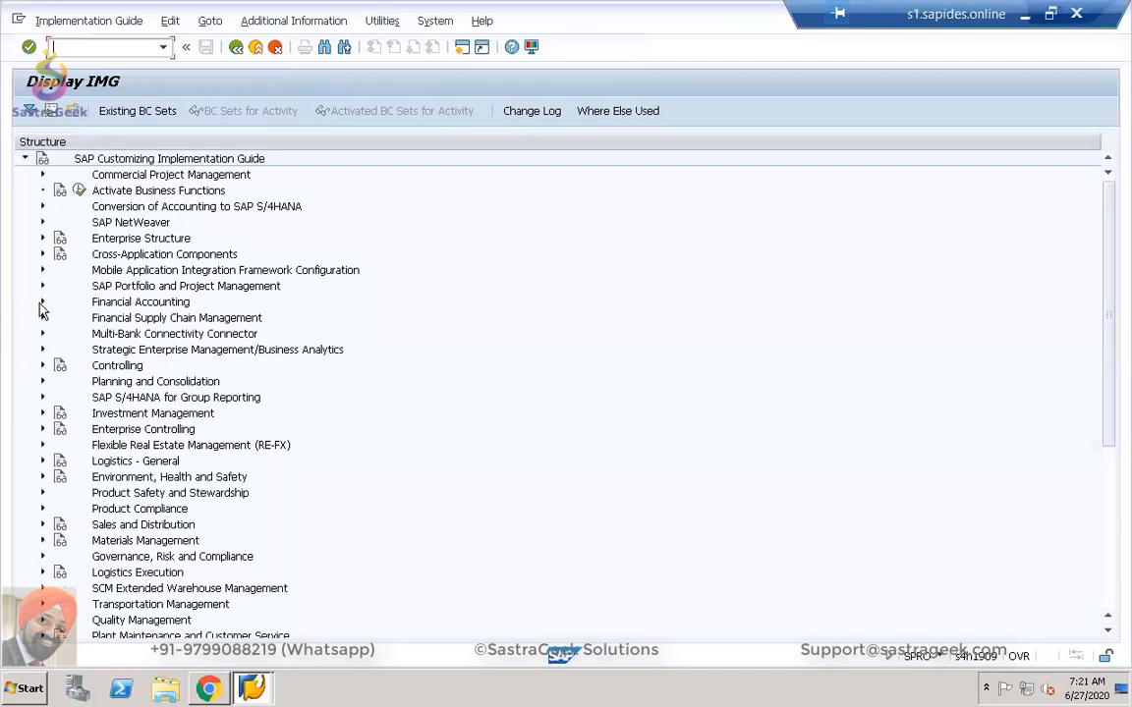
click(42, 239)
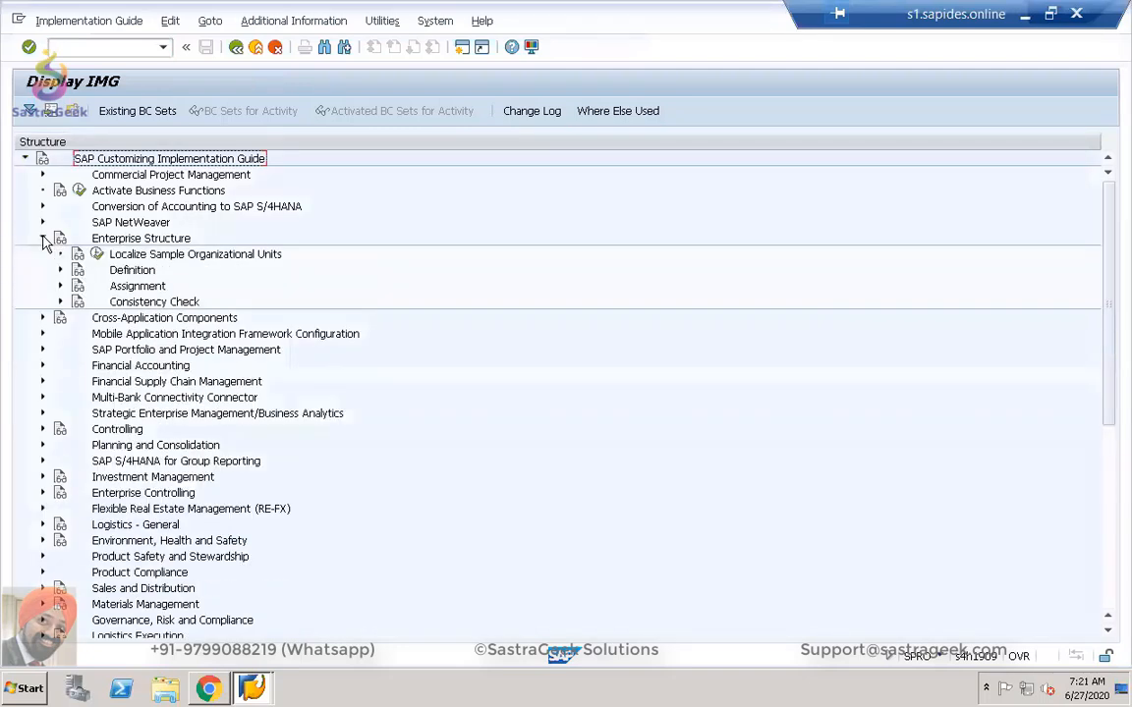
click(60, 270)
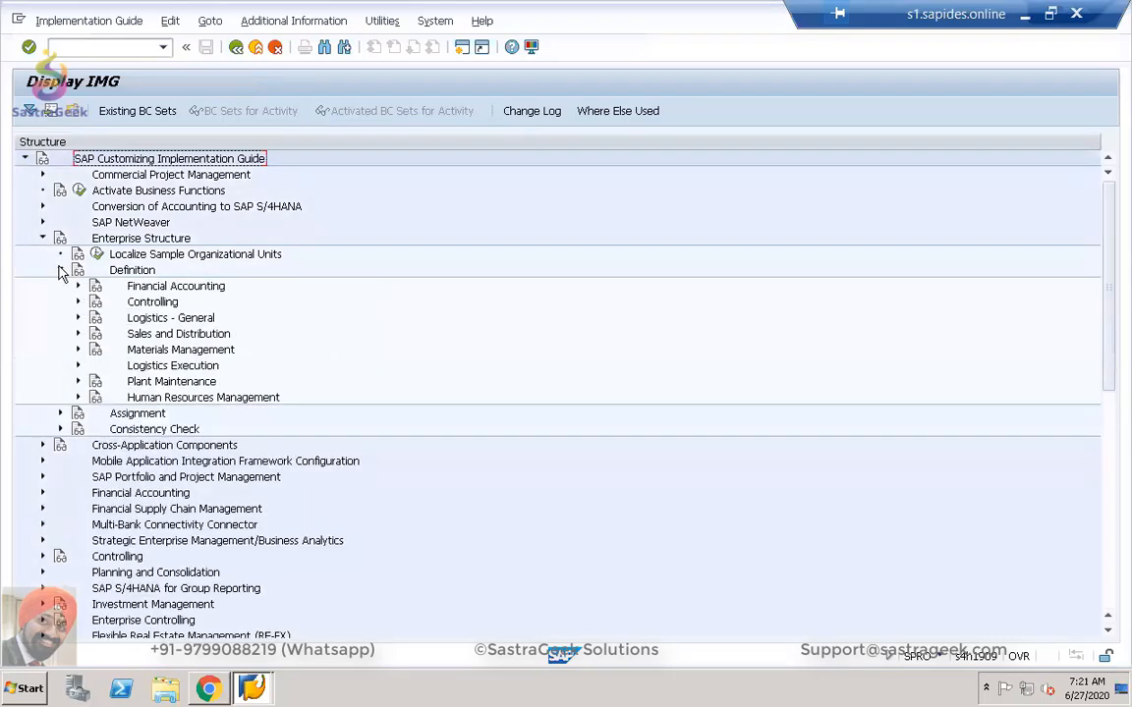
click(77, 398)
scroll(234, 373, down, 3)
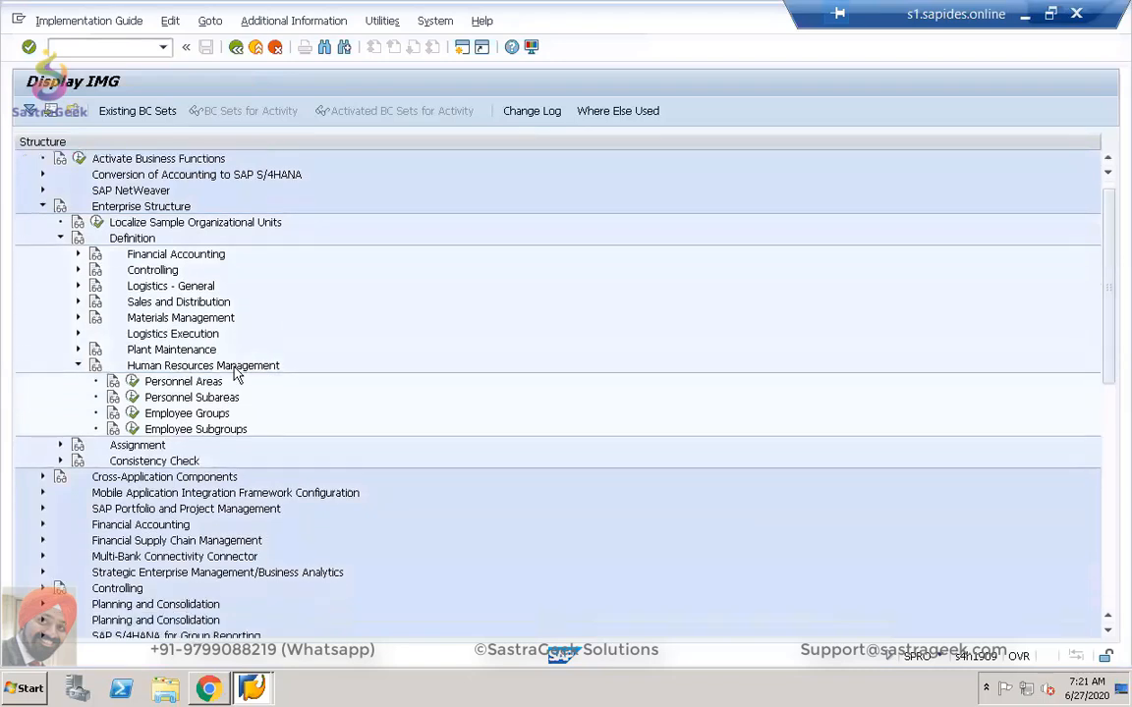
scroll(234, 374, down, 1)
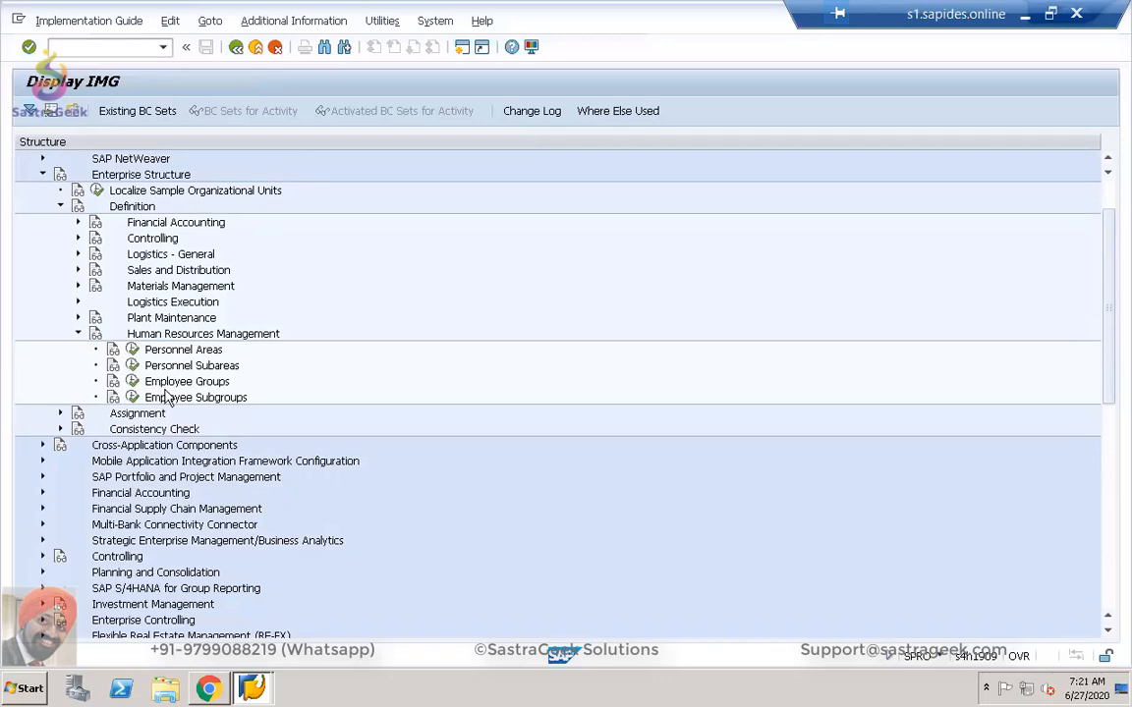
Open the Personnel areas table and display the details of personnel area A200.
click(133, 350)
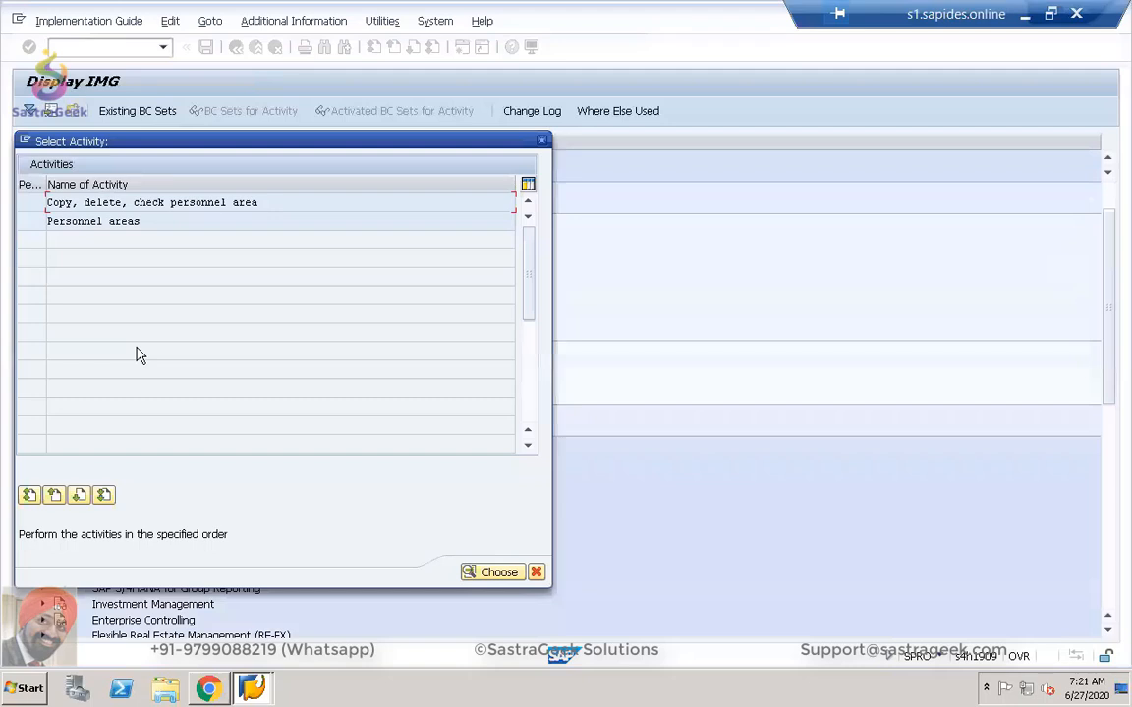
double_click(121, 220)
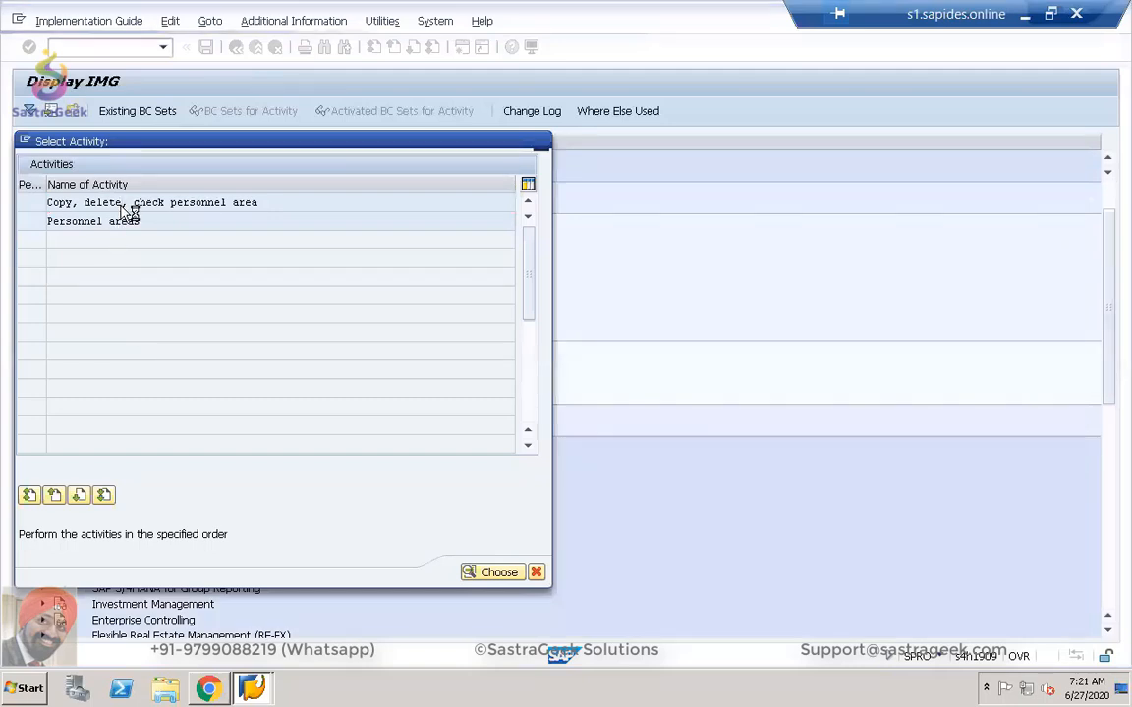
click(234, 47)
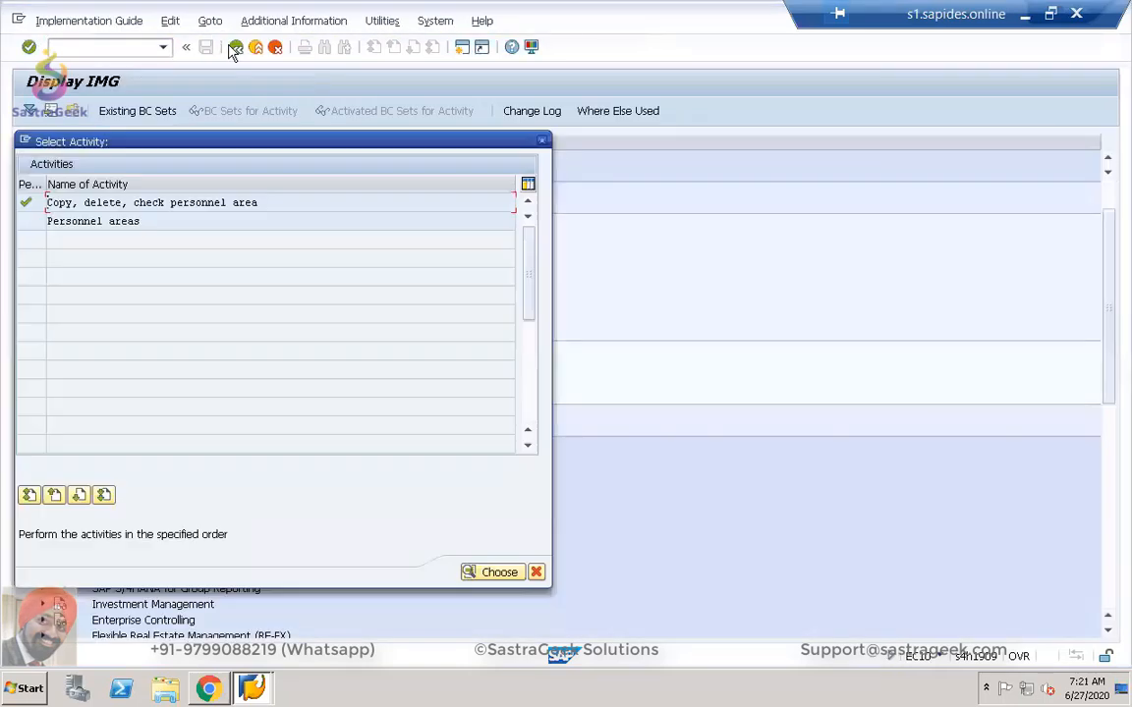
double_click(92, 221)
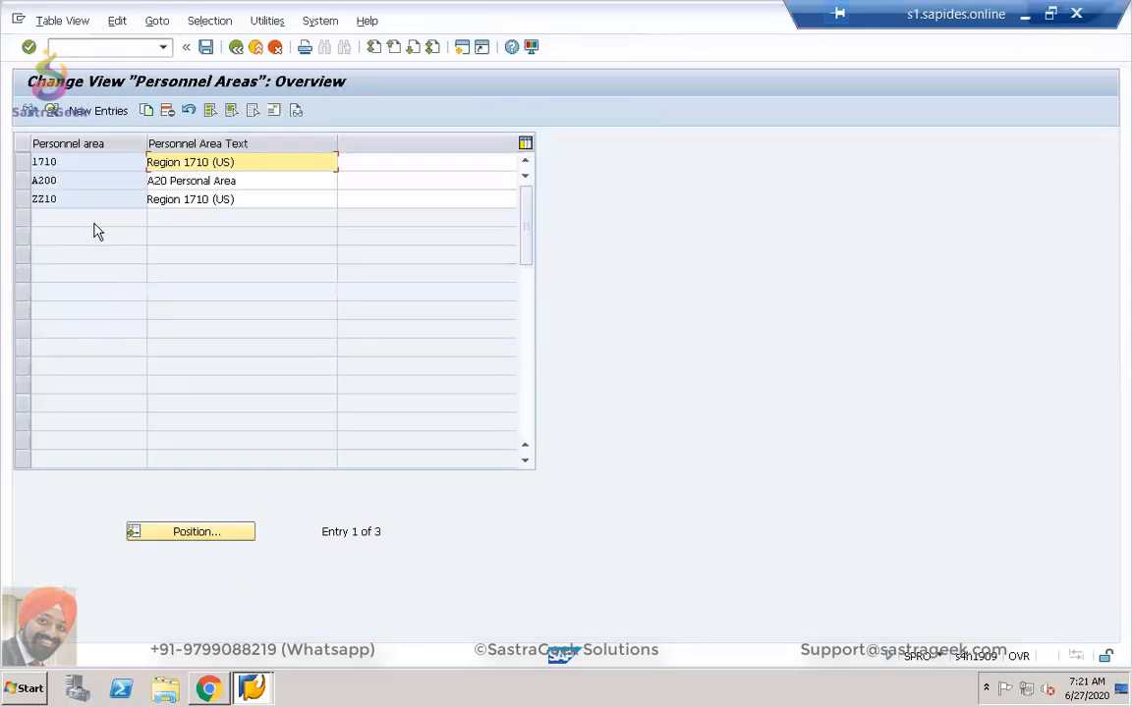
click(95, 111)
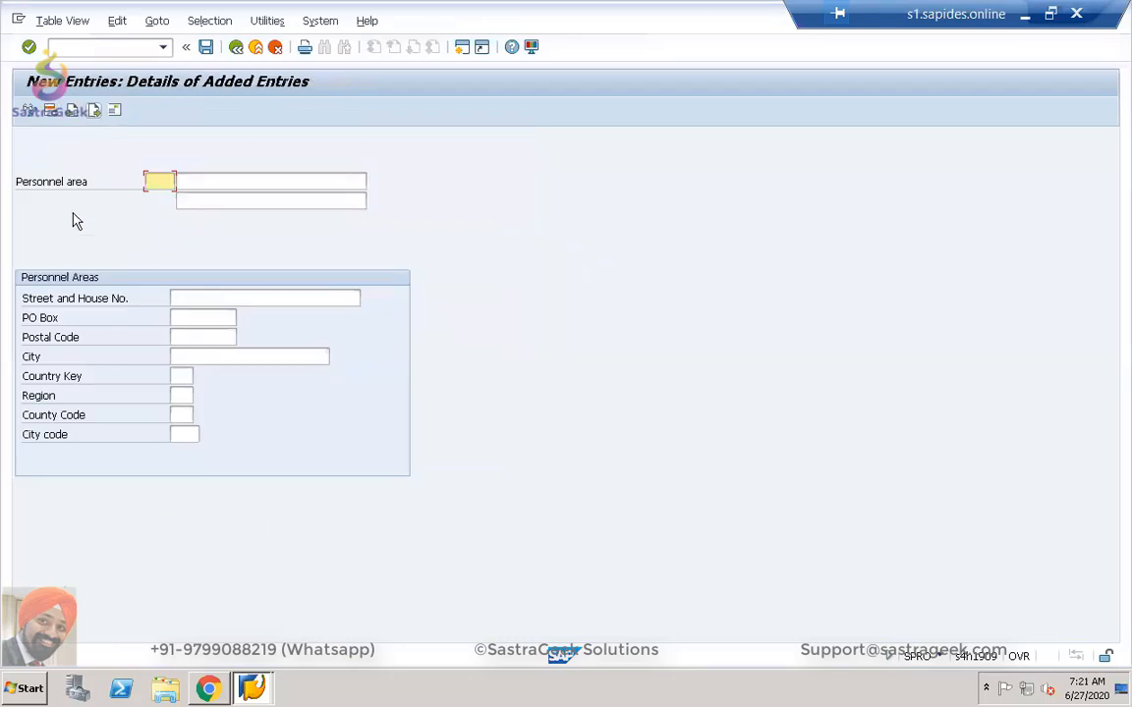
click(236, 48)
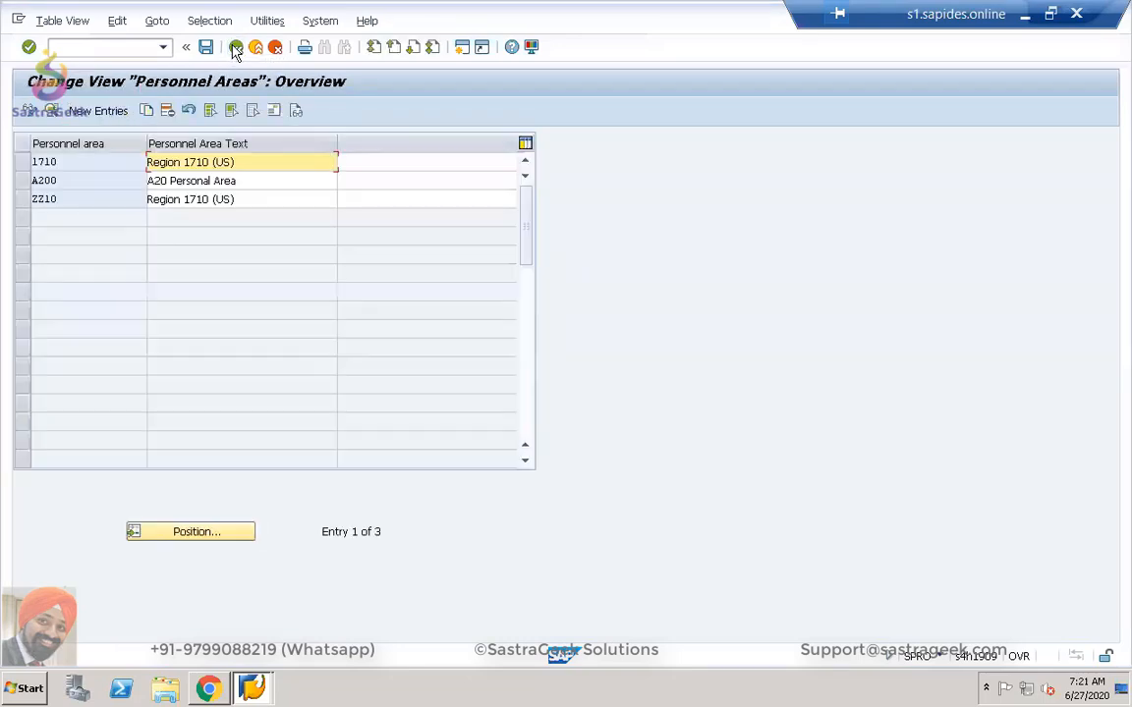
click(22, 183)
click(145, 110)
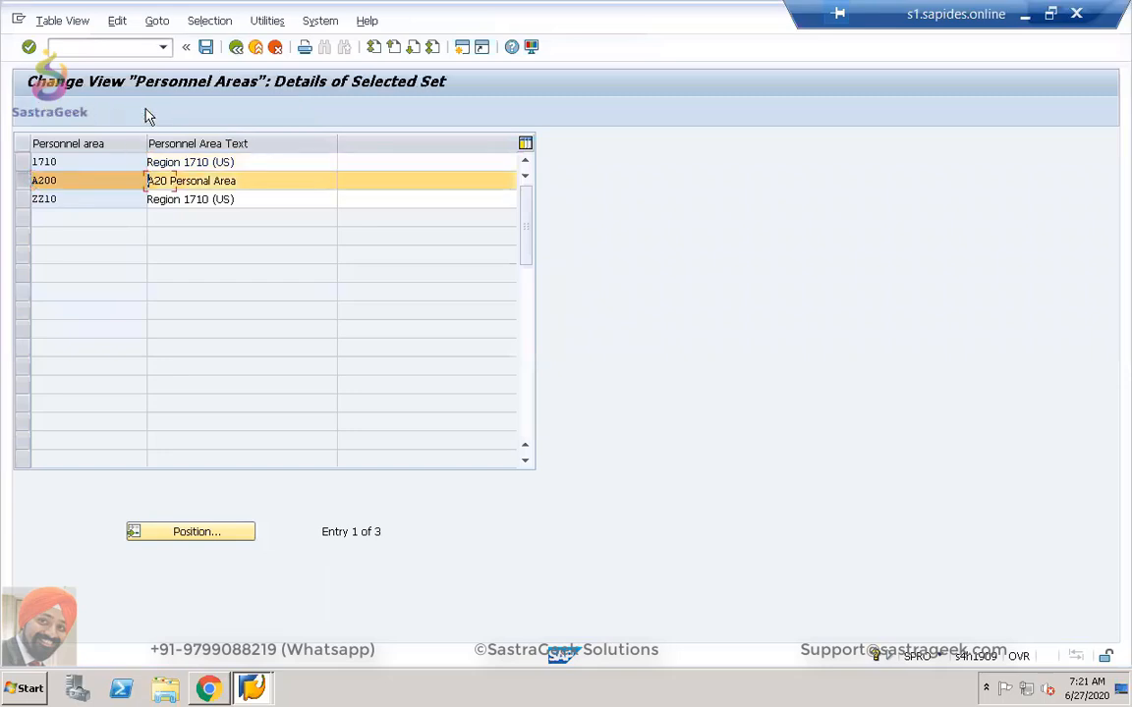
Replace code A200 with SG02 and enter the Sastrageek personnel area name.
drag(149, 181, 181, 182)
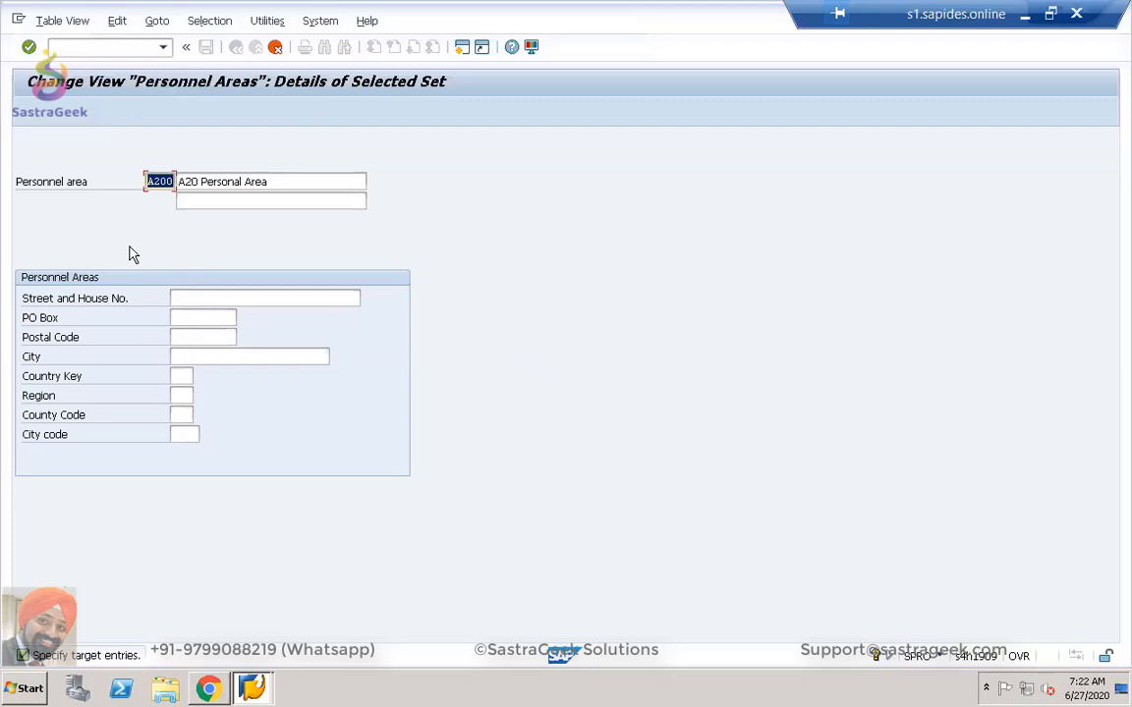
text(SG02)
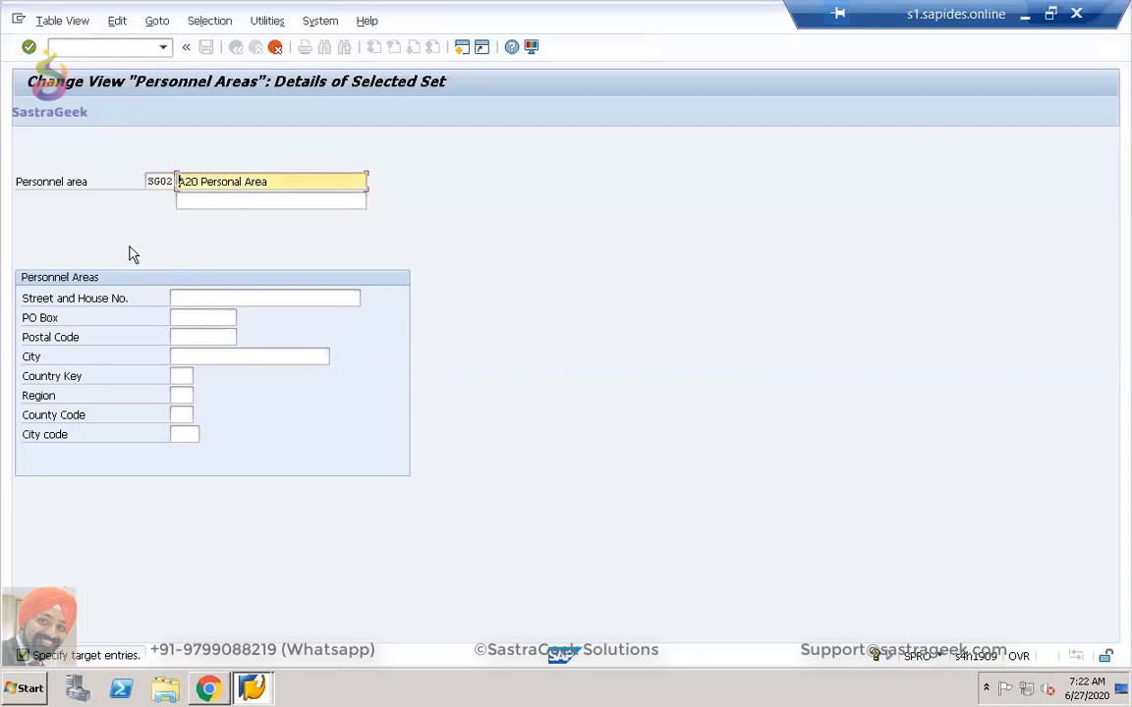
text(SG02 Sastrageek)
key(Delete)
text(pe area)
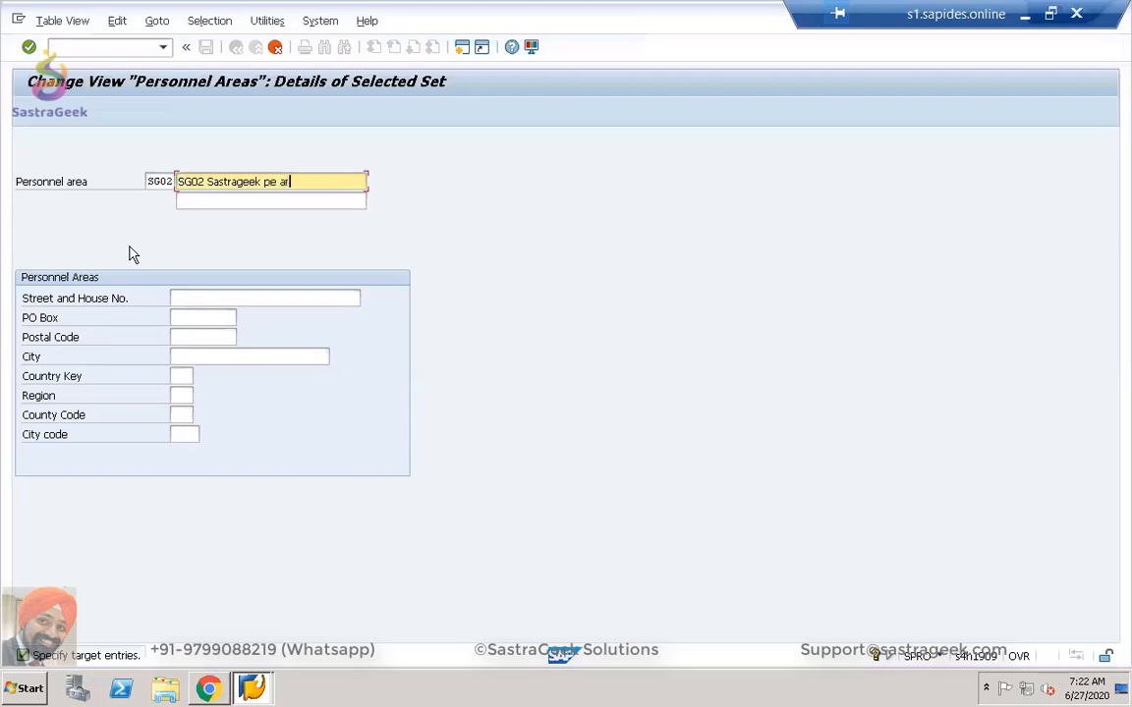
Fill in city new york, region NY and country key US.
click(191, 356)
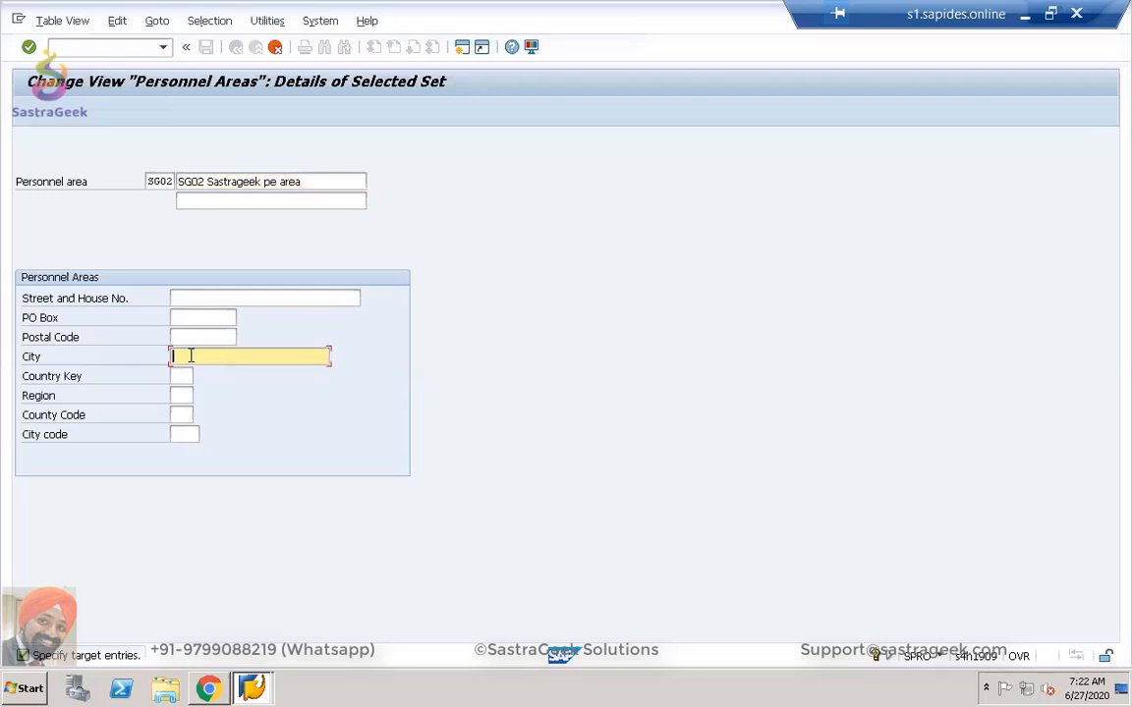
text(new york)
click(179, 394)
text(NY)
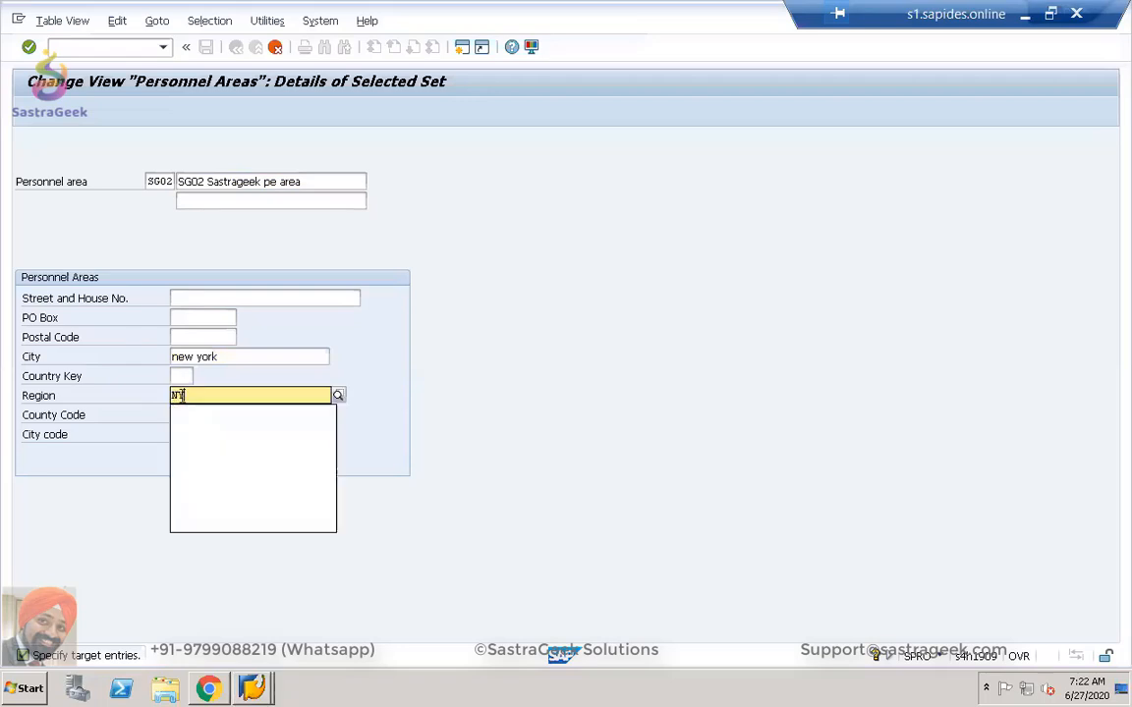
click(185, 445)
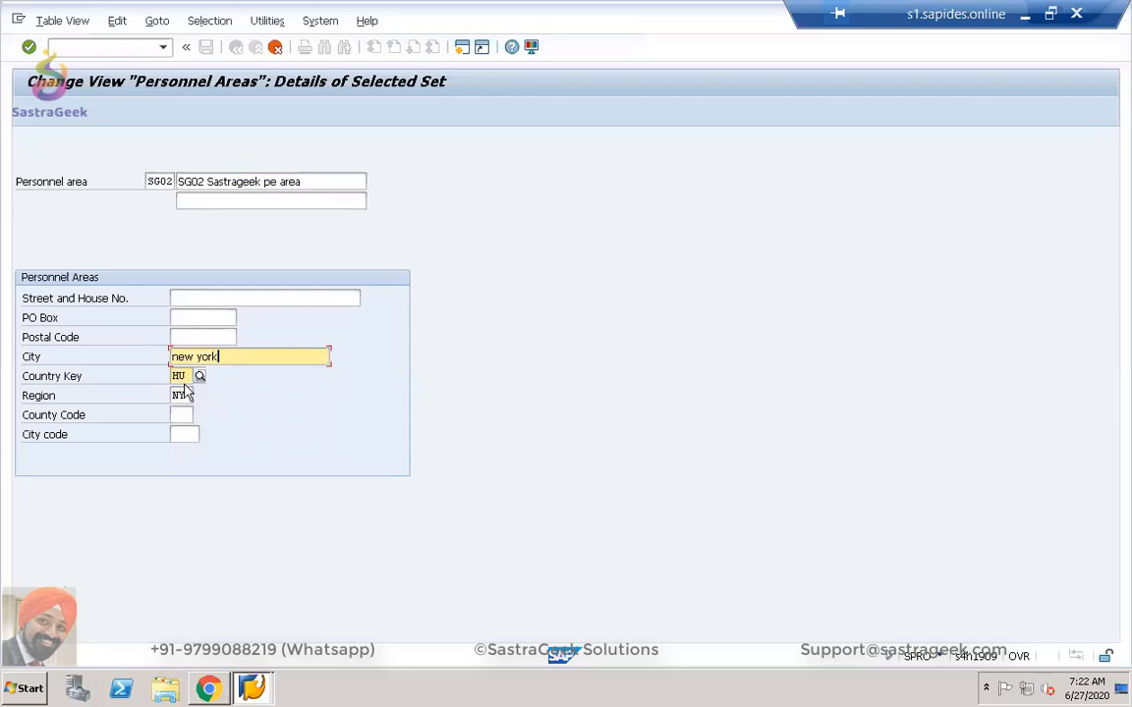
click(189, 375)
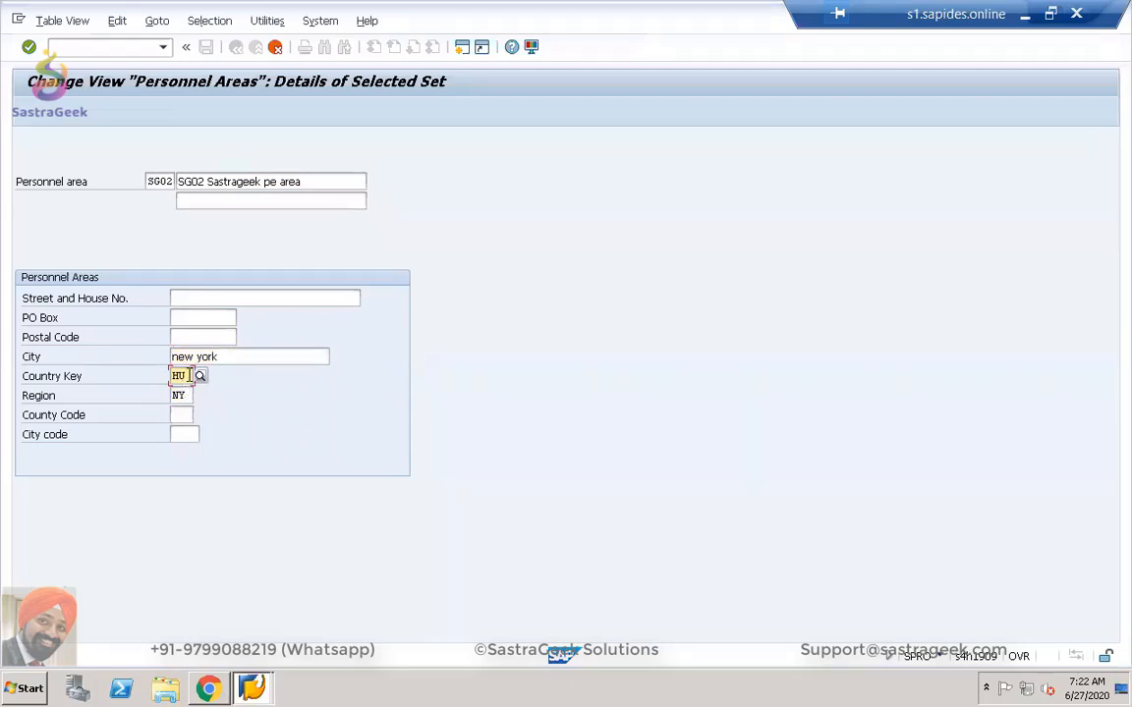
key(BackSpace)
key(BackSpace)
text(u)
key(BackSpace)
text(US)
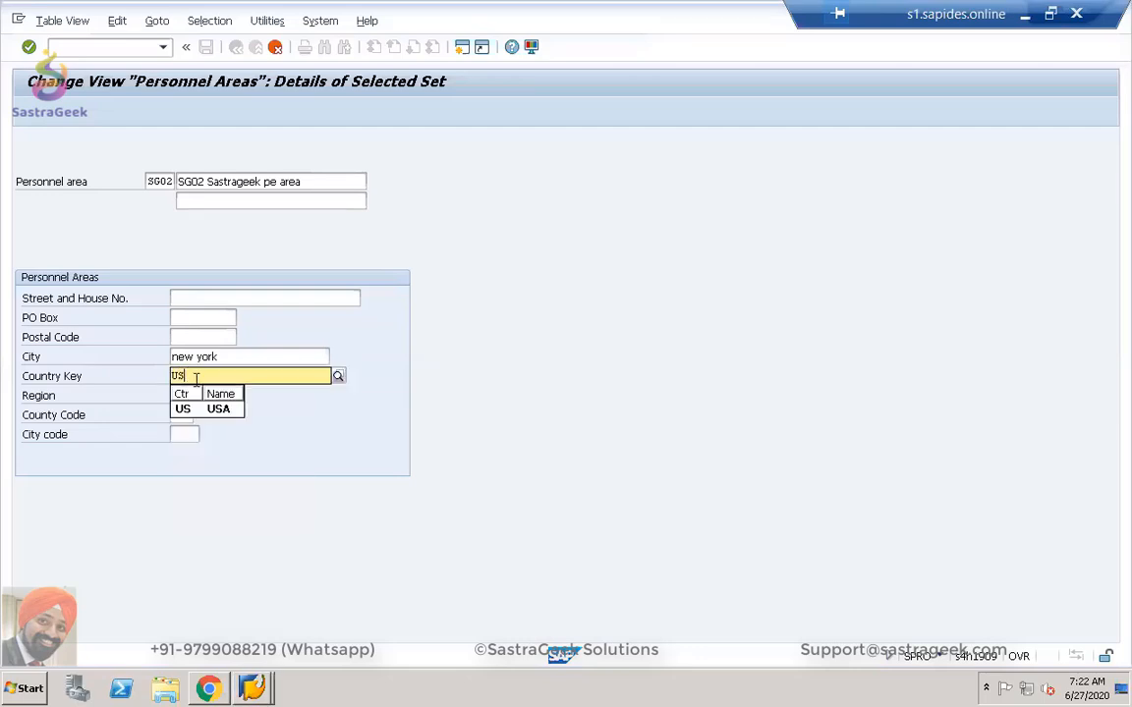
click(189, 410)
Change the city to NEW YORK and accept the full address details.
click(222, 356)
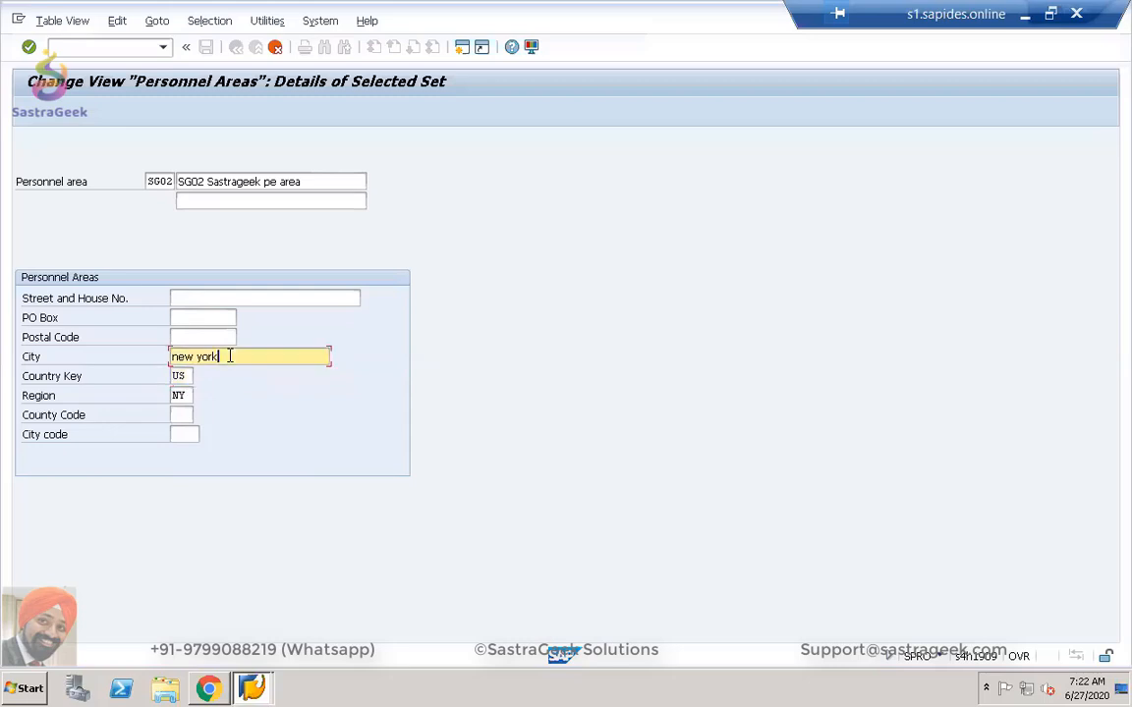
drag(222, 356, 160, 362)
text(NEW YORK)
key(Return)
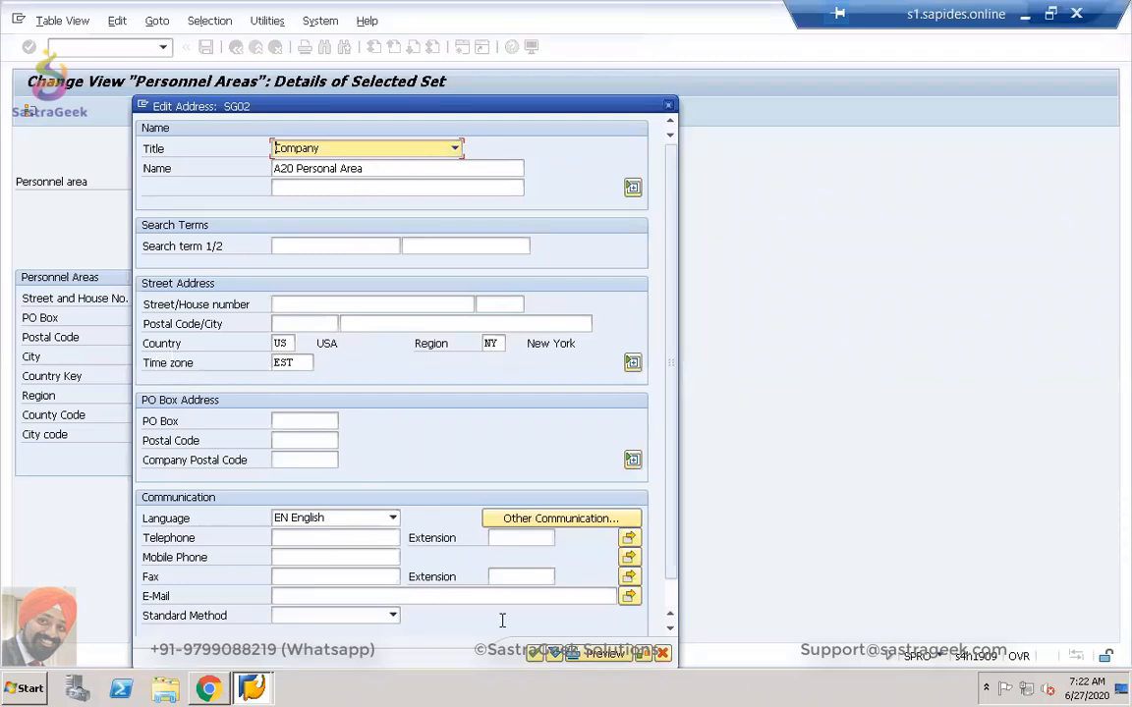
click(532, 655)
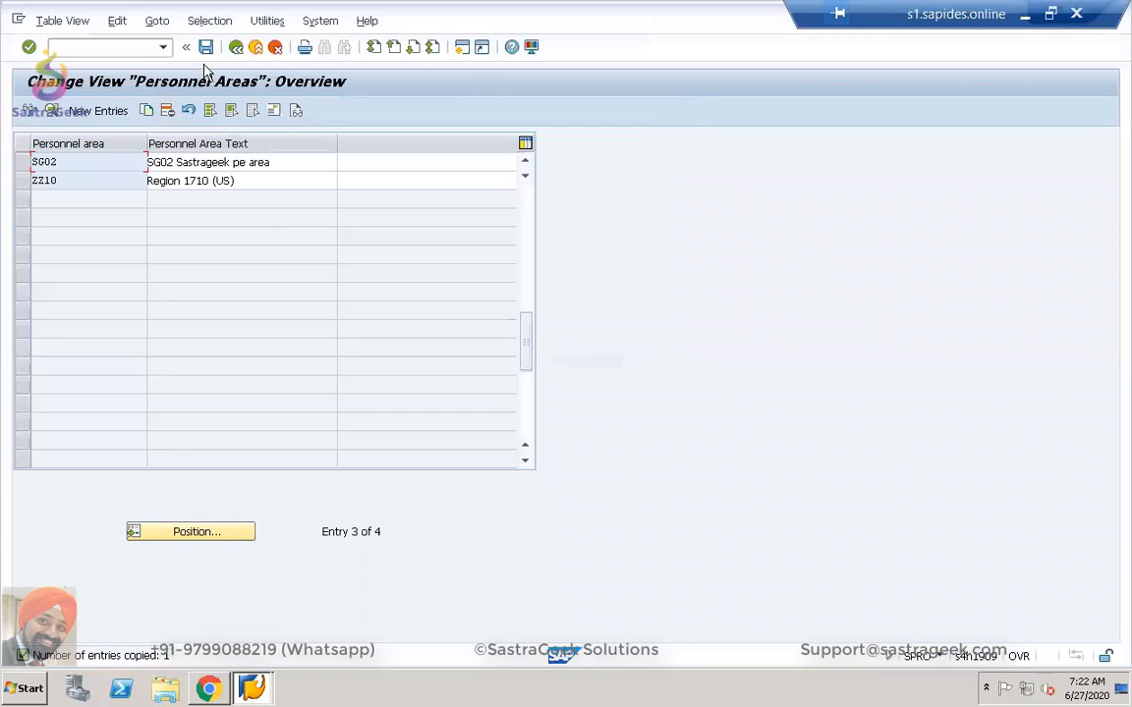
Save personnel area SG02 under request DV2K901088 (Sastrageek SG02 Company Set Up) and go back.
click(205, 47)
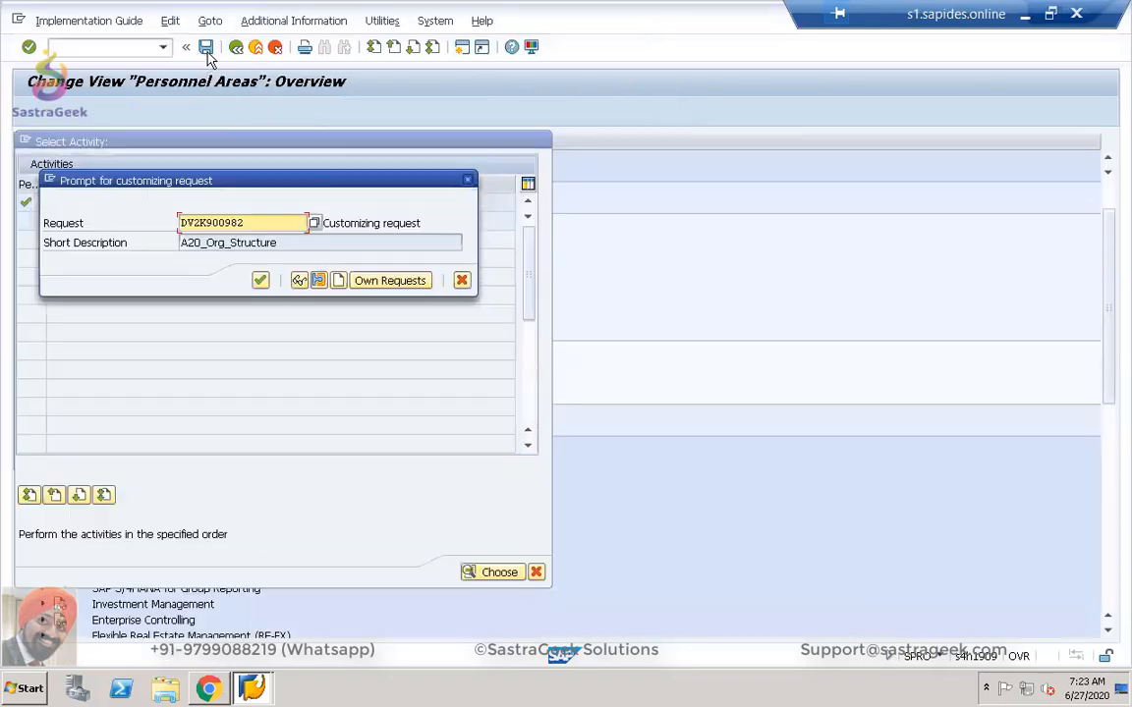
click(314, 224)
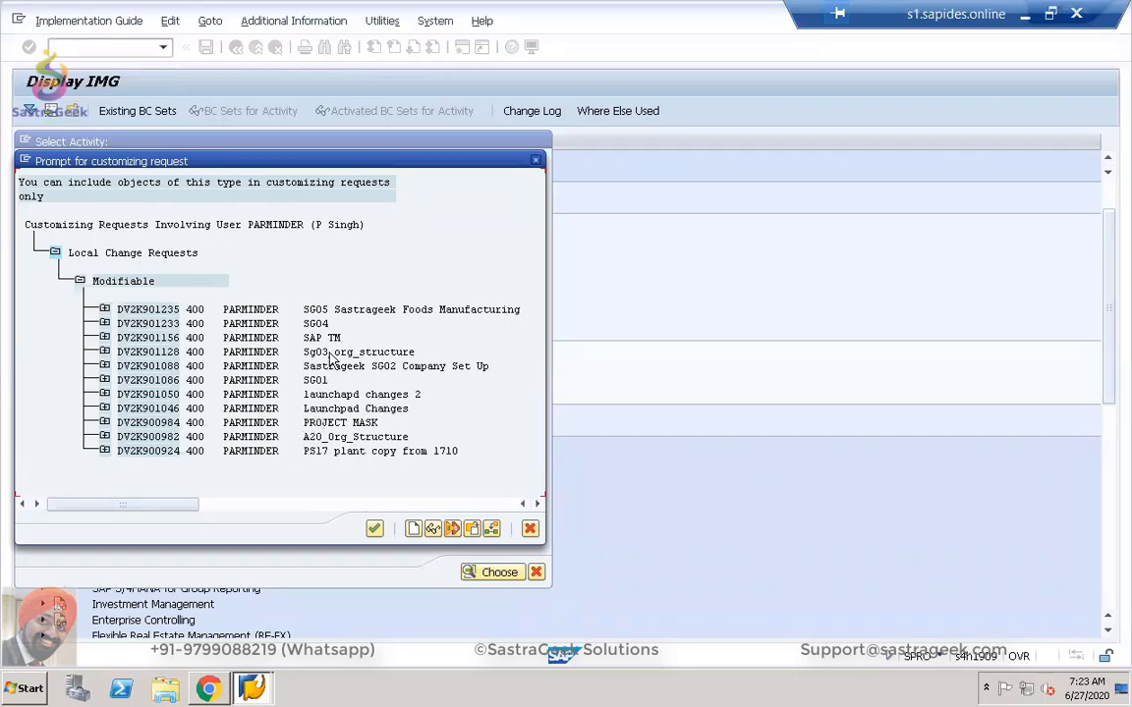
double_click(312, 365)
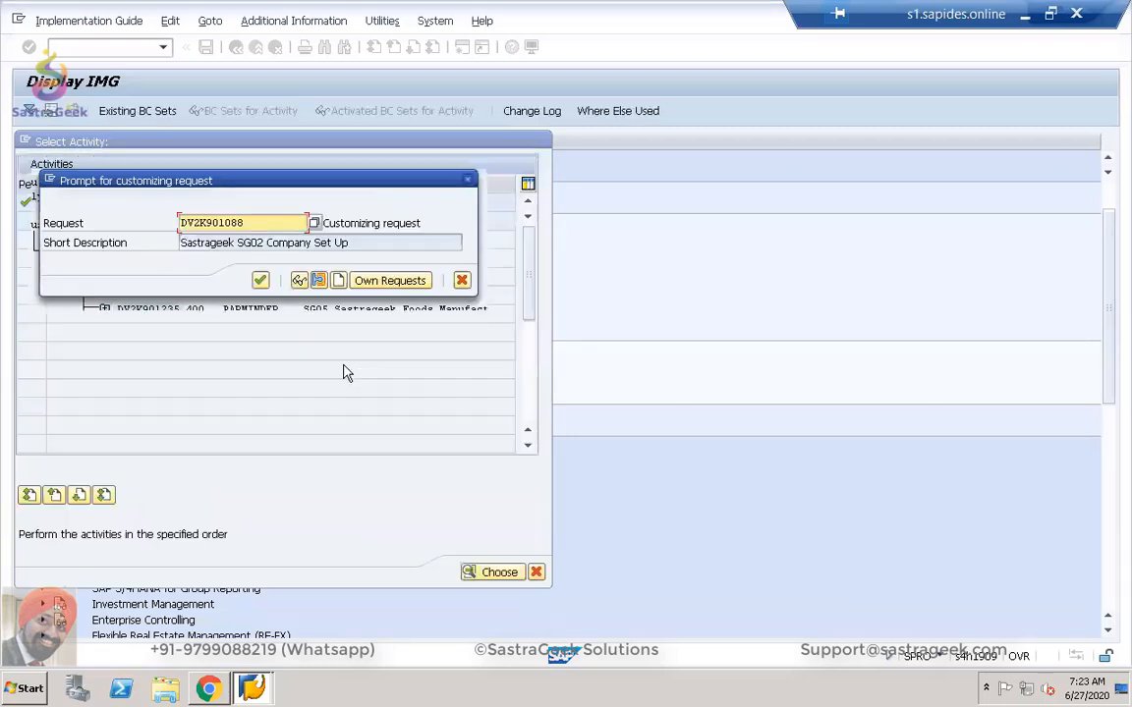
click(261, 281)
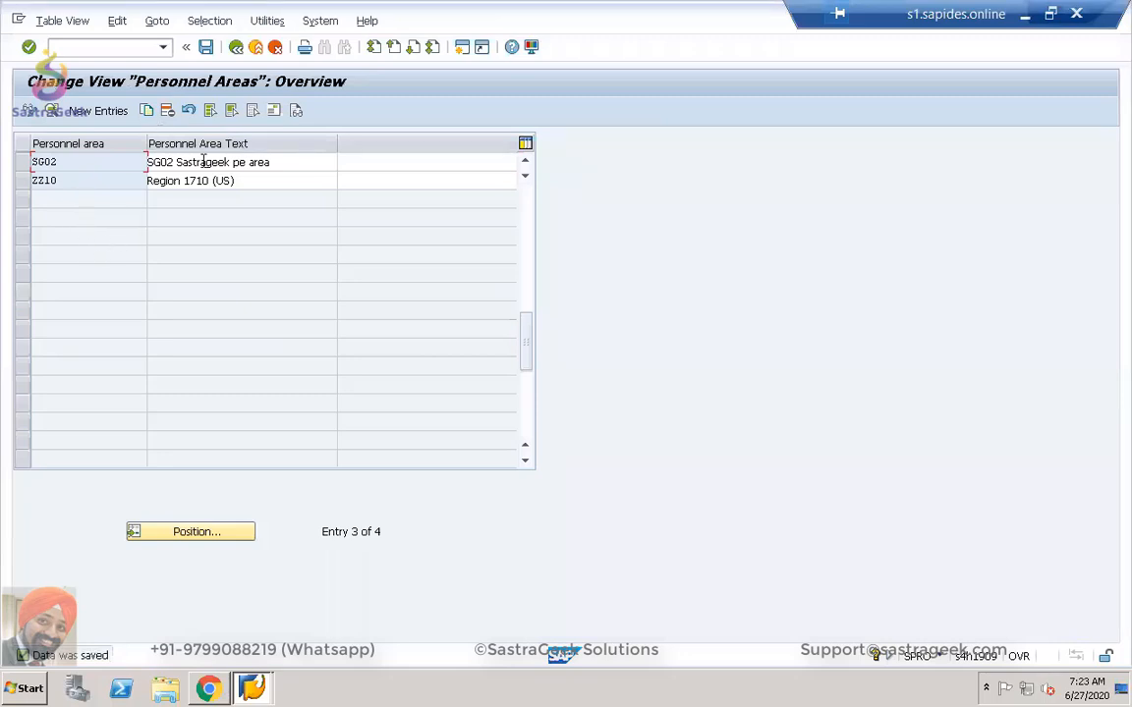
click(205, 51)
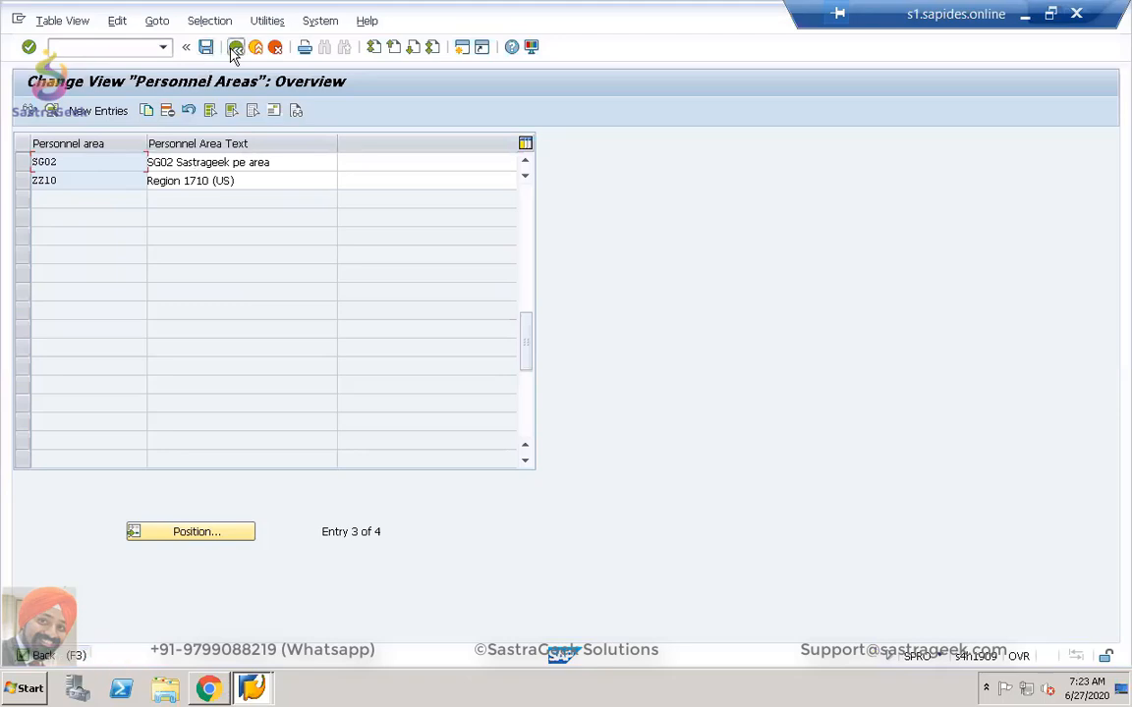
click(235, 49)
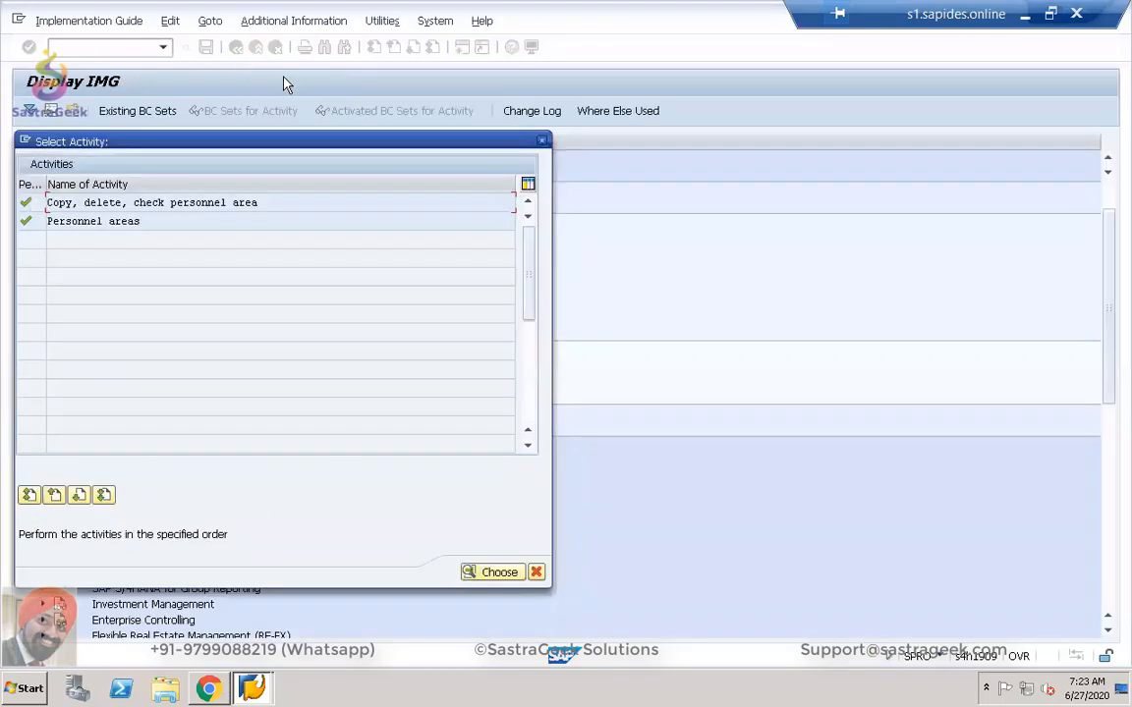
Start Create personnel subareas with SG02 chosen as the work area.
click(541, 140)
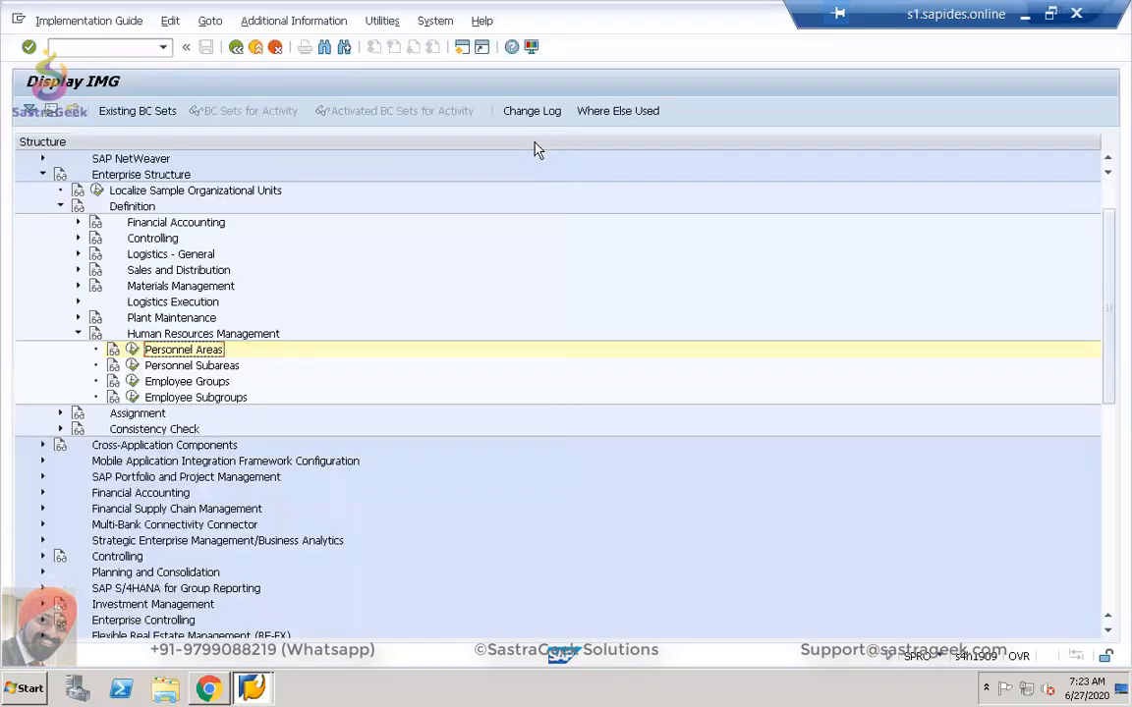
click(132, 365)
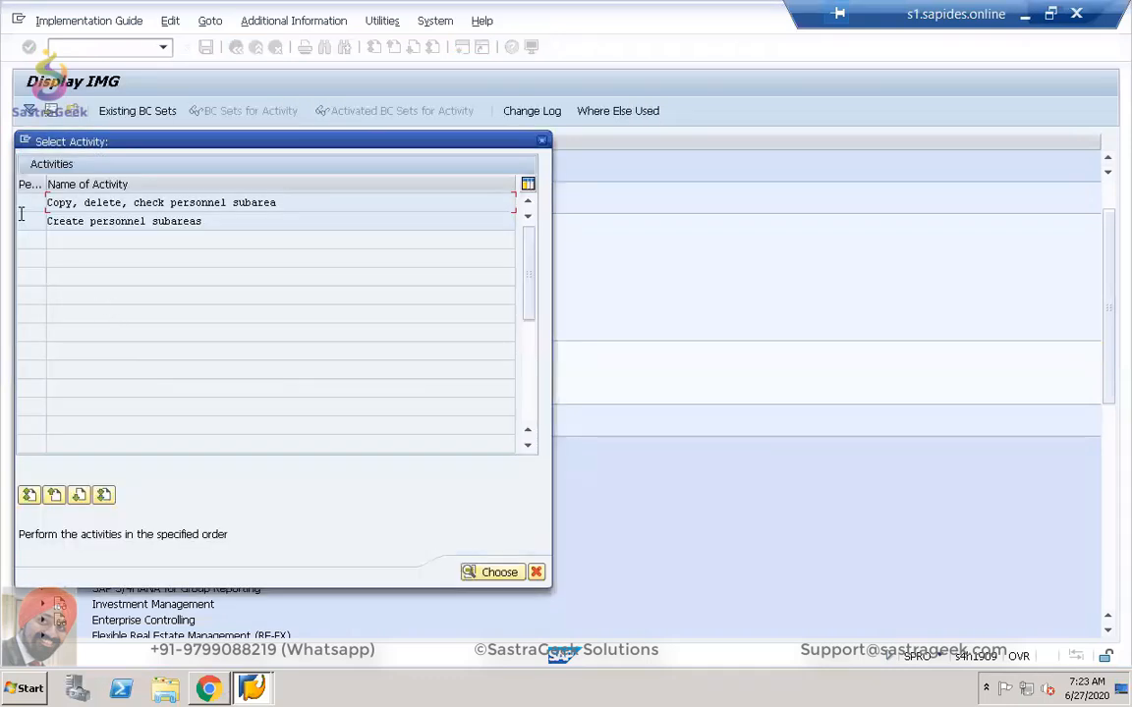
double_click(57, 204)
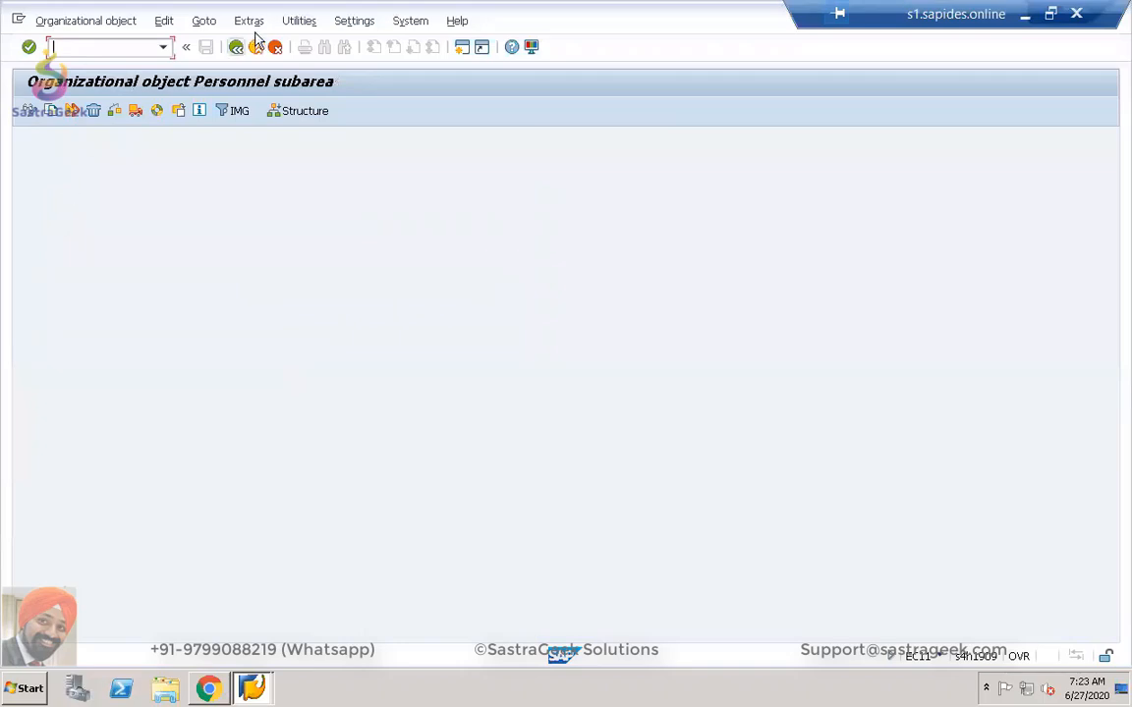
click(236, 47)
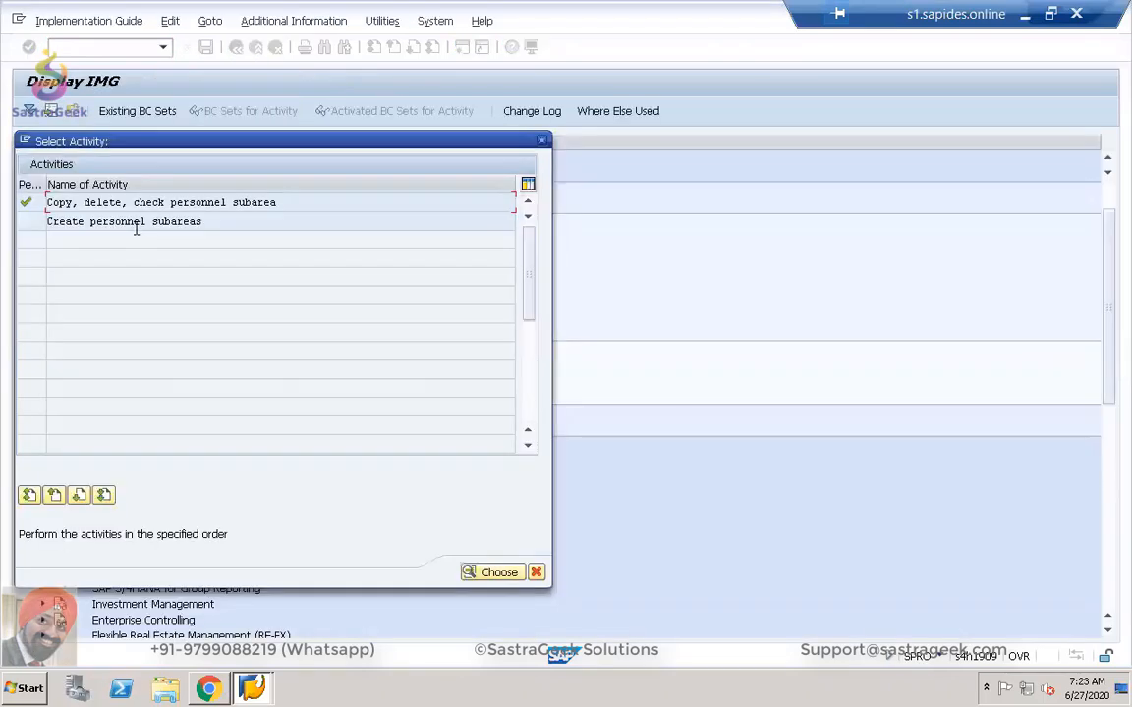
double_click(134, 222)
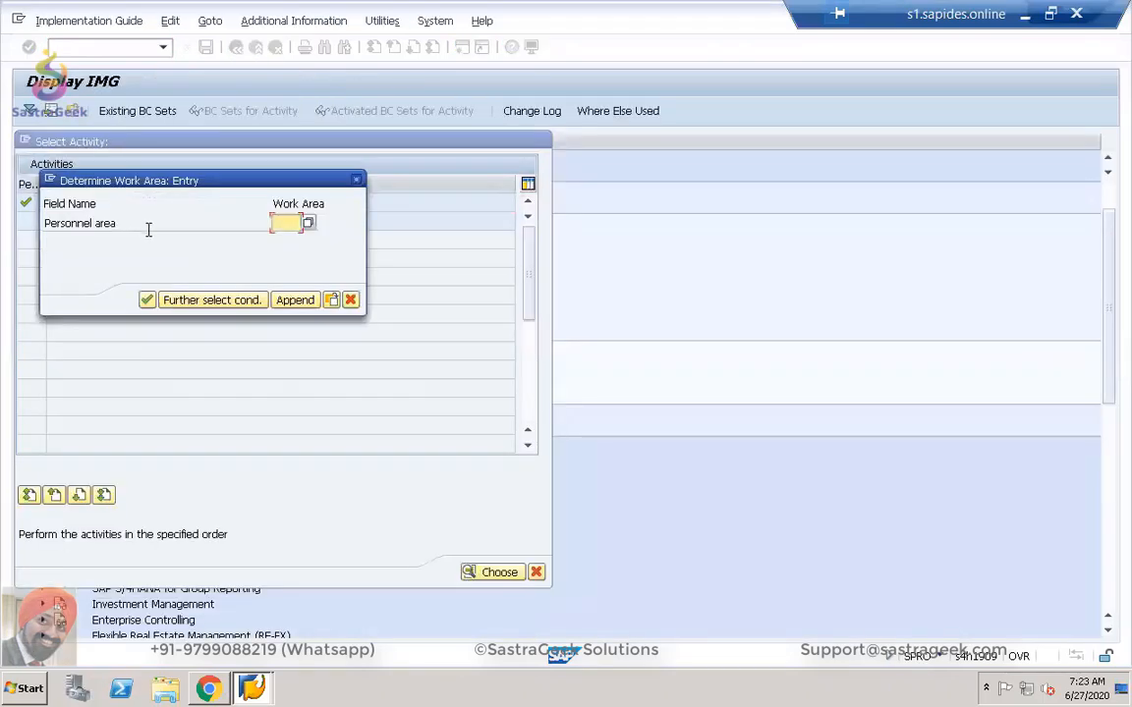
click(307, 223)
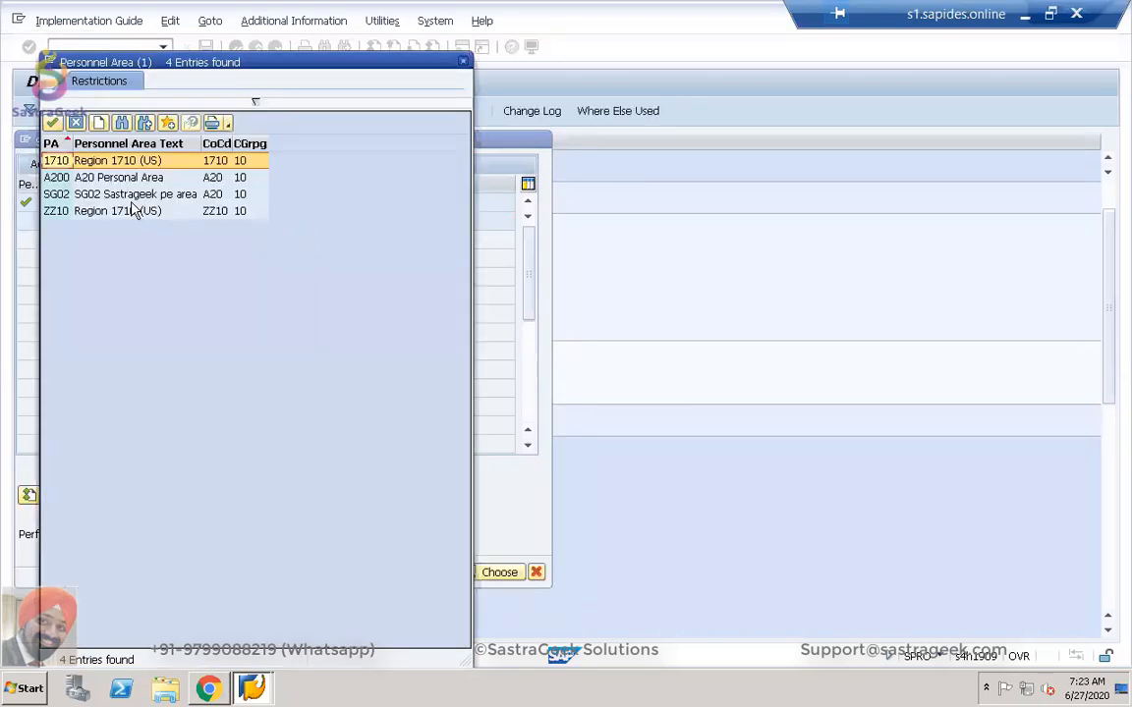
double_click(82, 194)
key(Return)
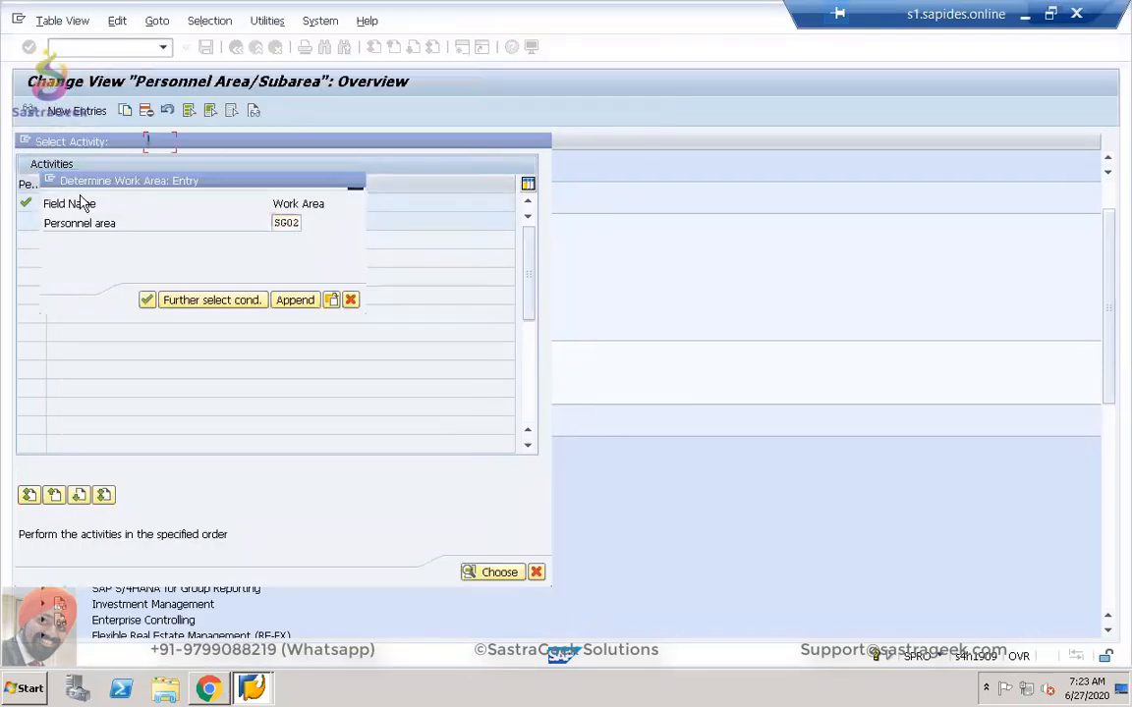
Add subareas SGP1 and SGP2, both described PER SUB AREA, and save to request DV2K901088.
click(75, 111)
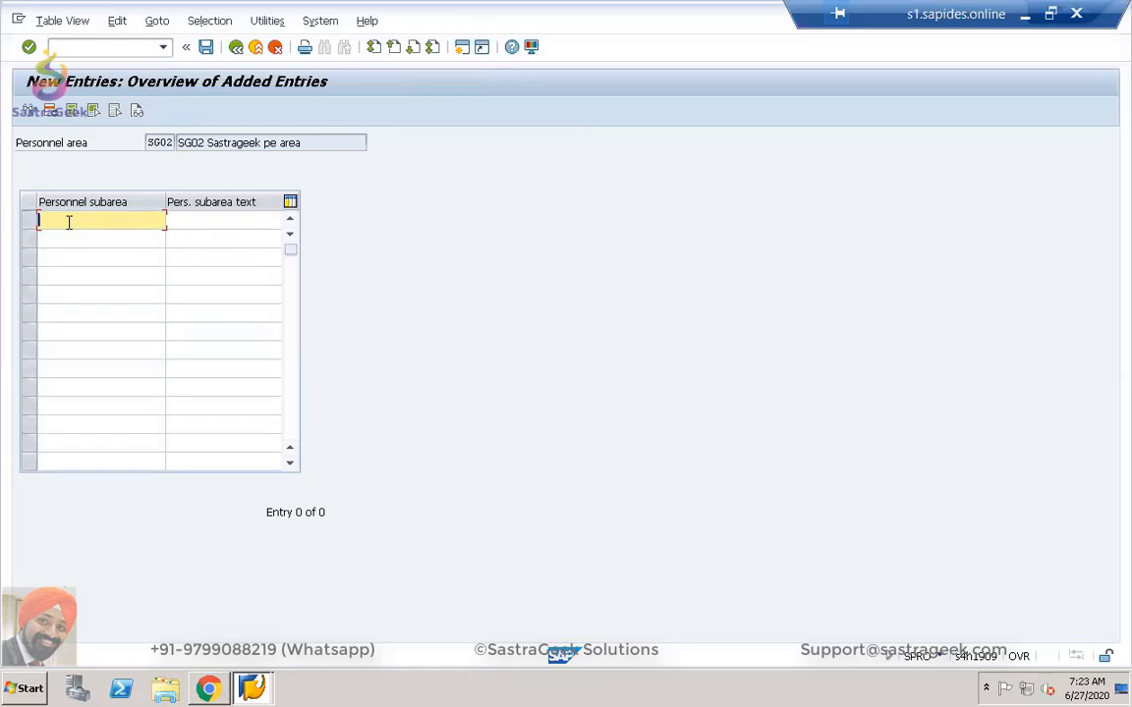
text(S)
key(BackSpace)
text(SGP1)
click(64, 238)
text(SGP2)
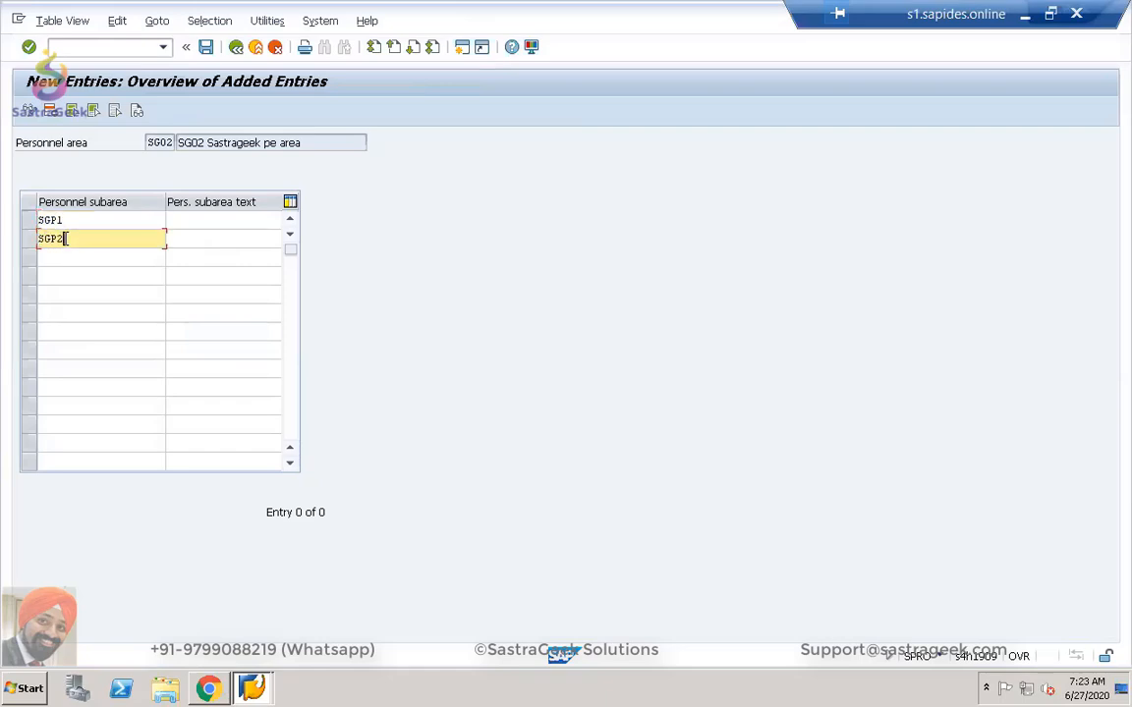
click(232, 227)
text(PER )
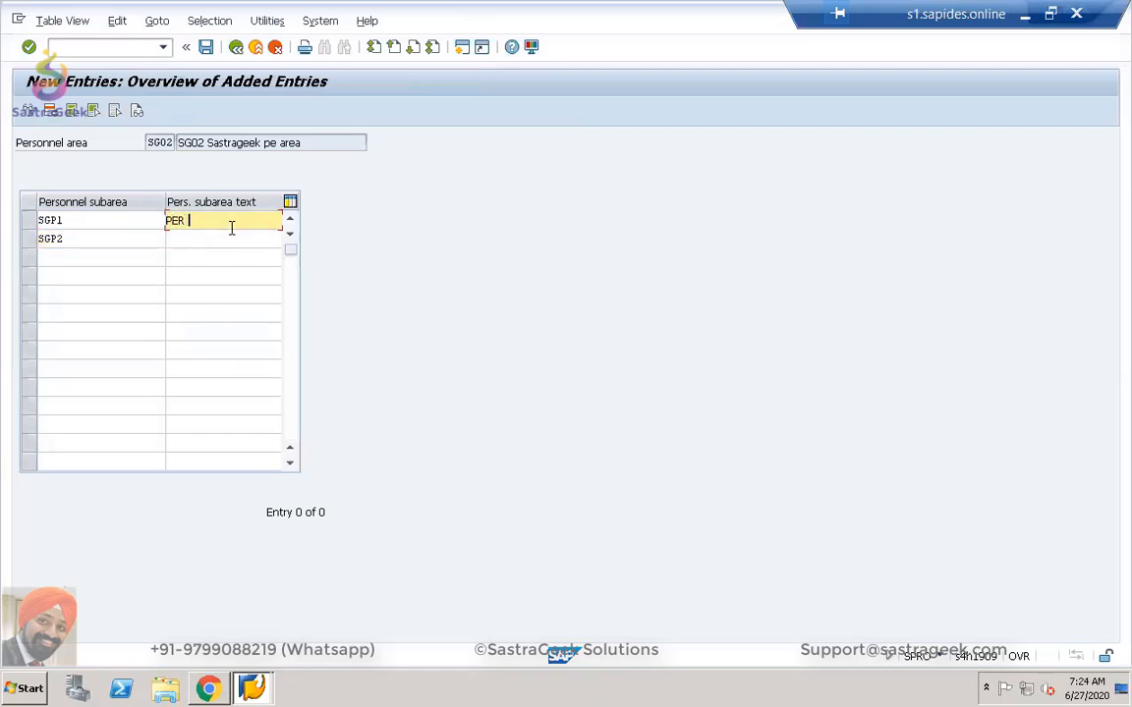
text(SUB AREA)
click(224, 238)
text(PER)
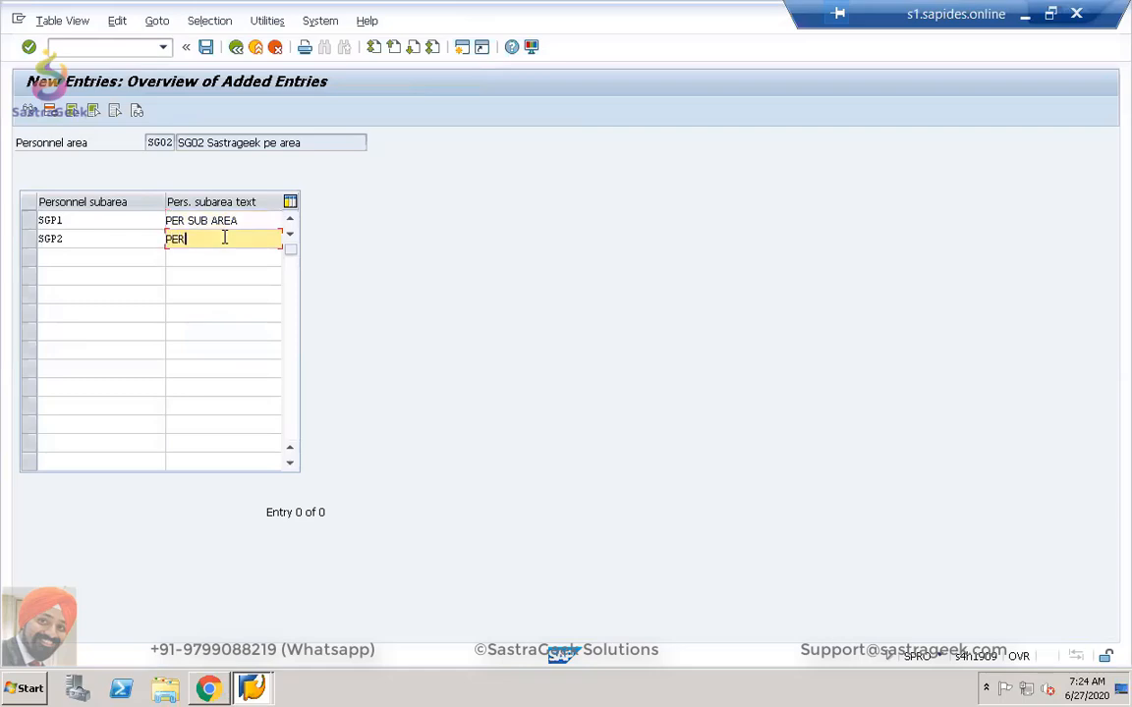
text( SUB AREA)
click(207, 48)
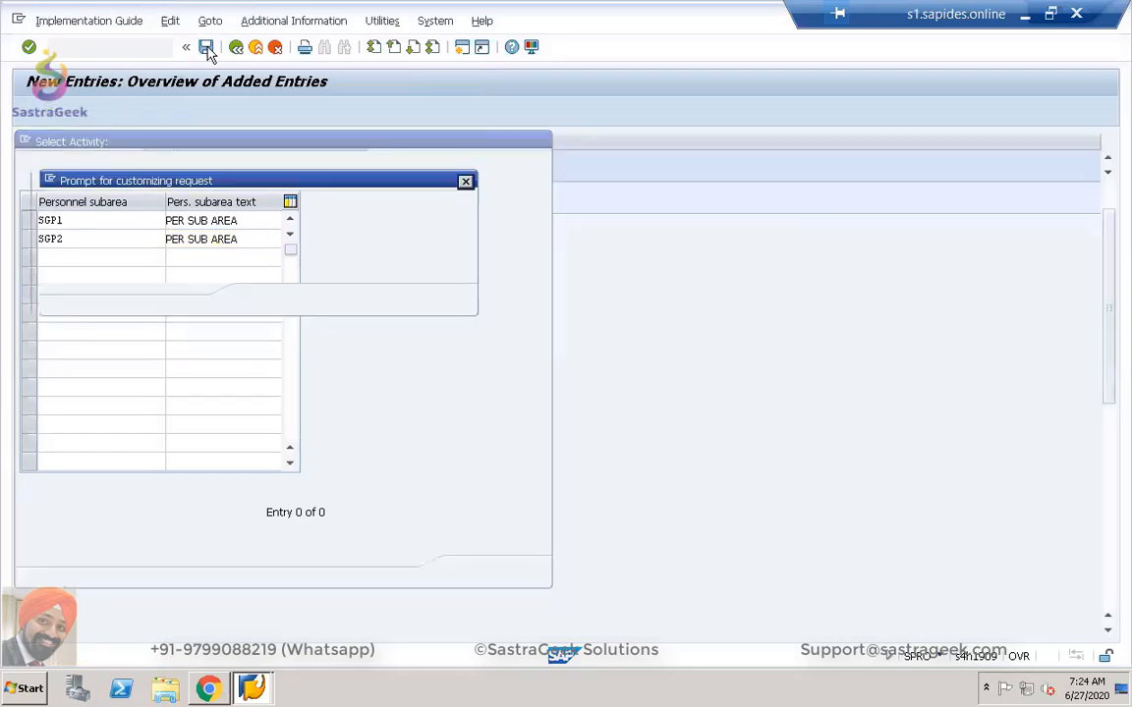
click(259, 301)
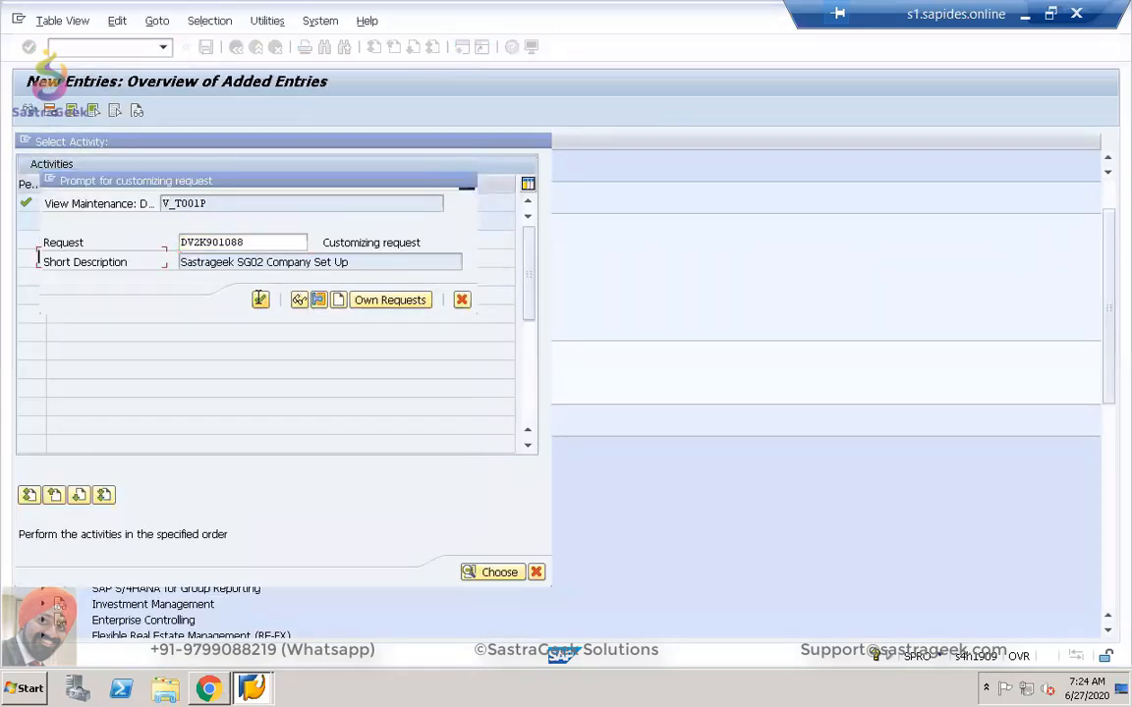
Close the personnel subarea activities and review the Employee Groups table.
click(240, 52)
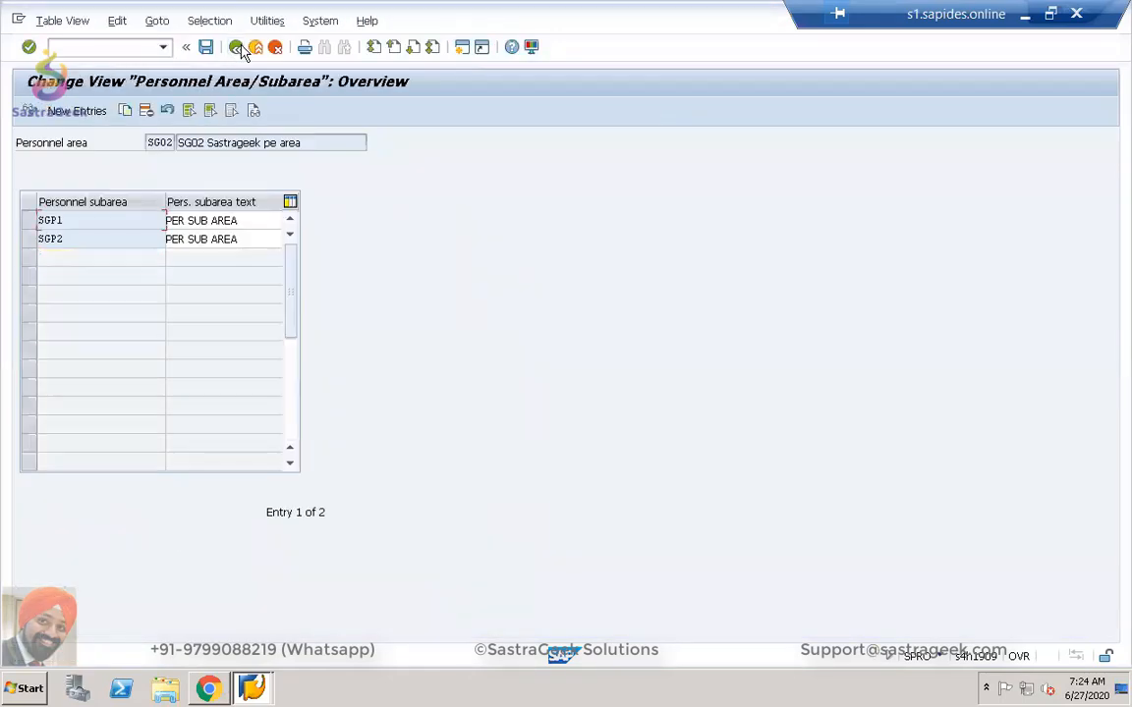
click(241, 51)
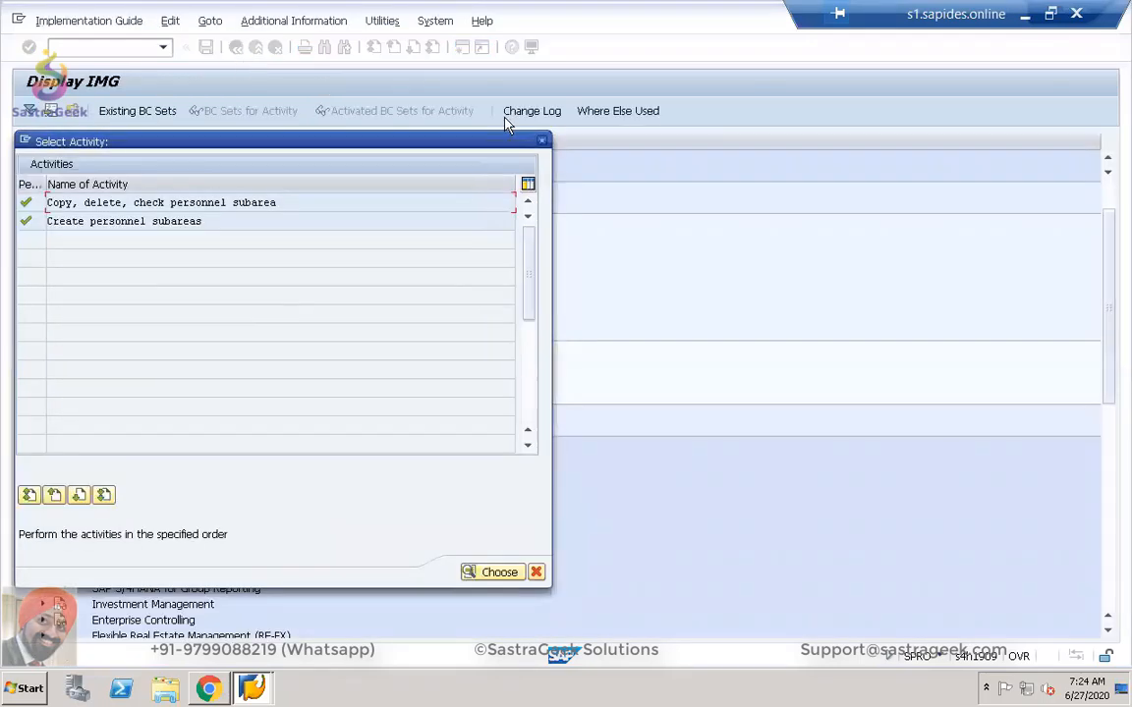
click(545, 144)
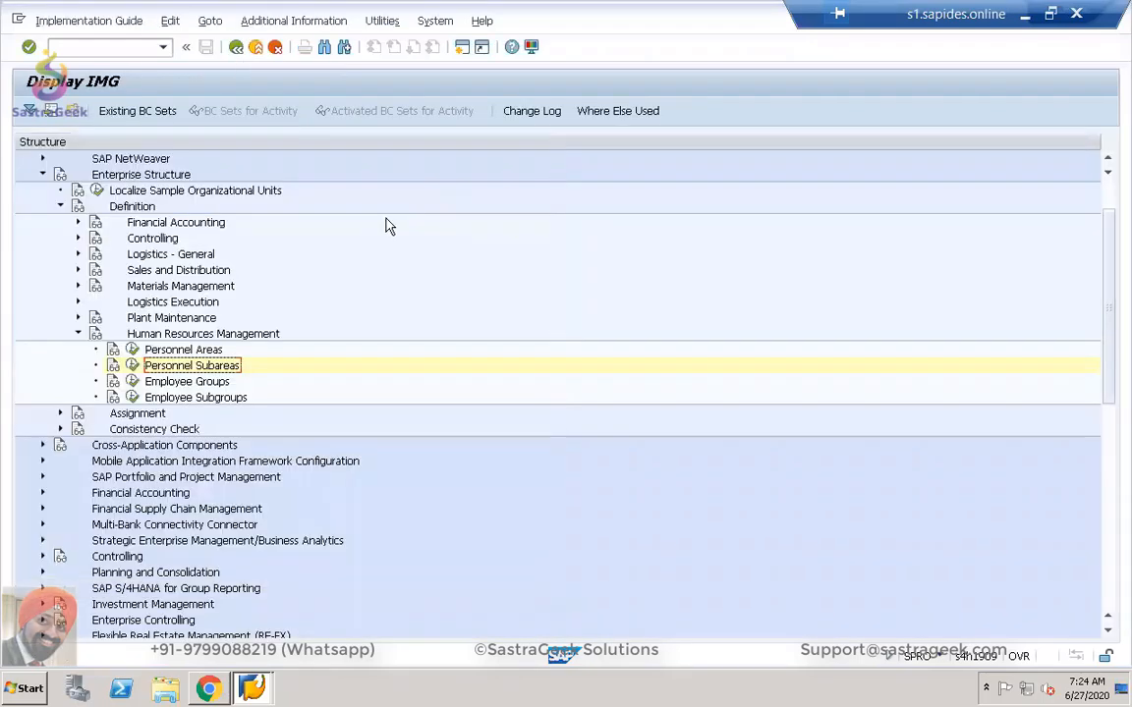
click(168, 386)
click(131, 381)
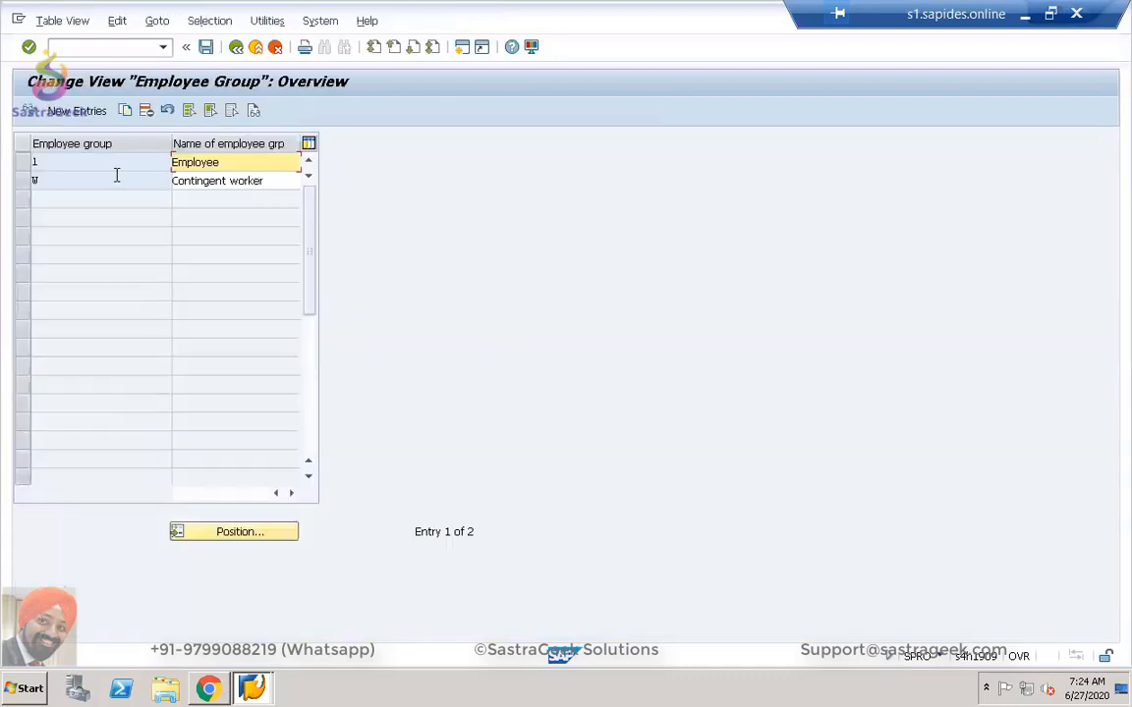
click(234, 47)
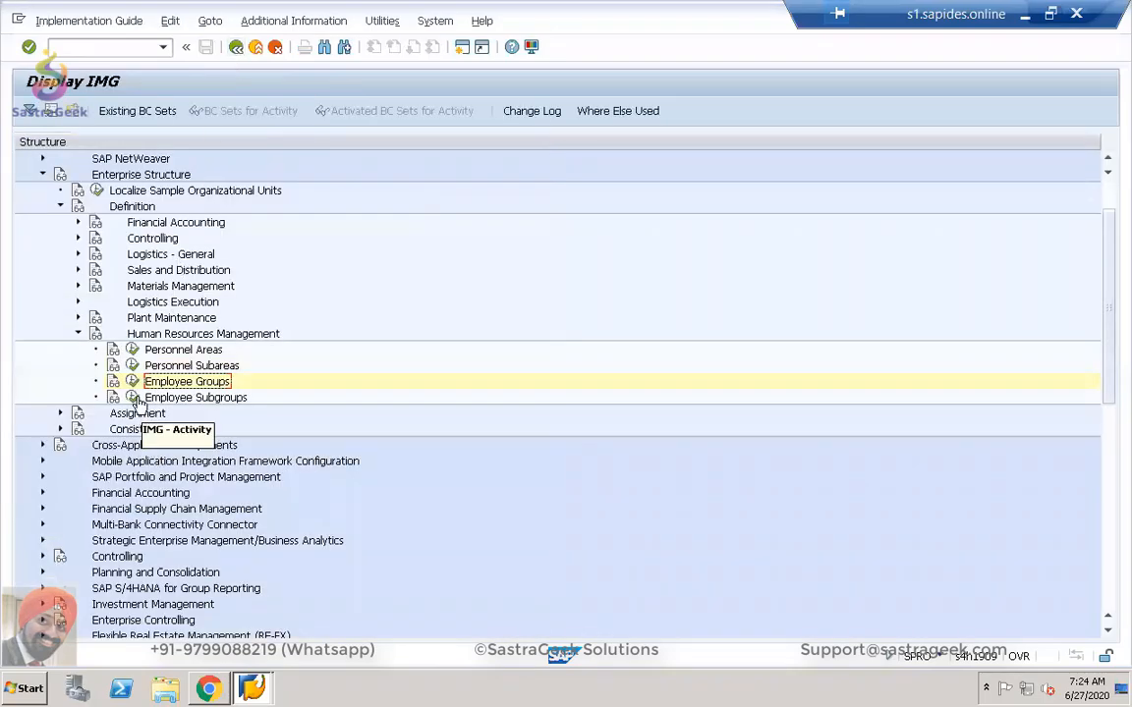
Run both employee subgroup activities for subgroups Y1–Y3, then collapse Definition in the IMG tree.
click(131, 397)
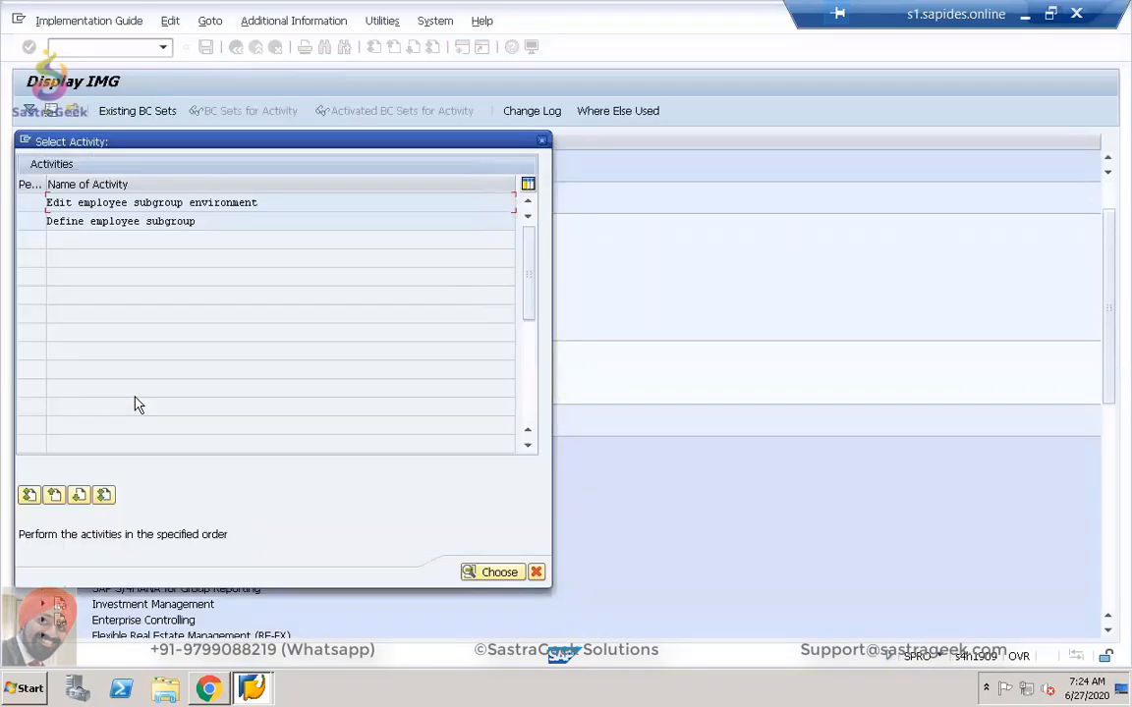
double_click(91, 206)
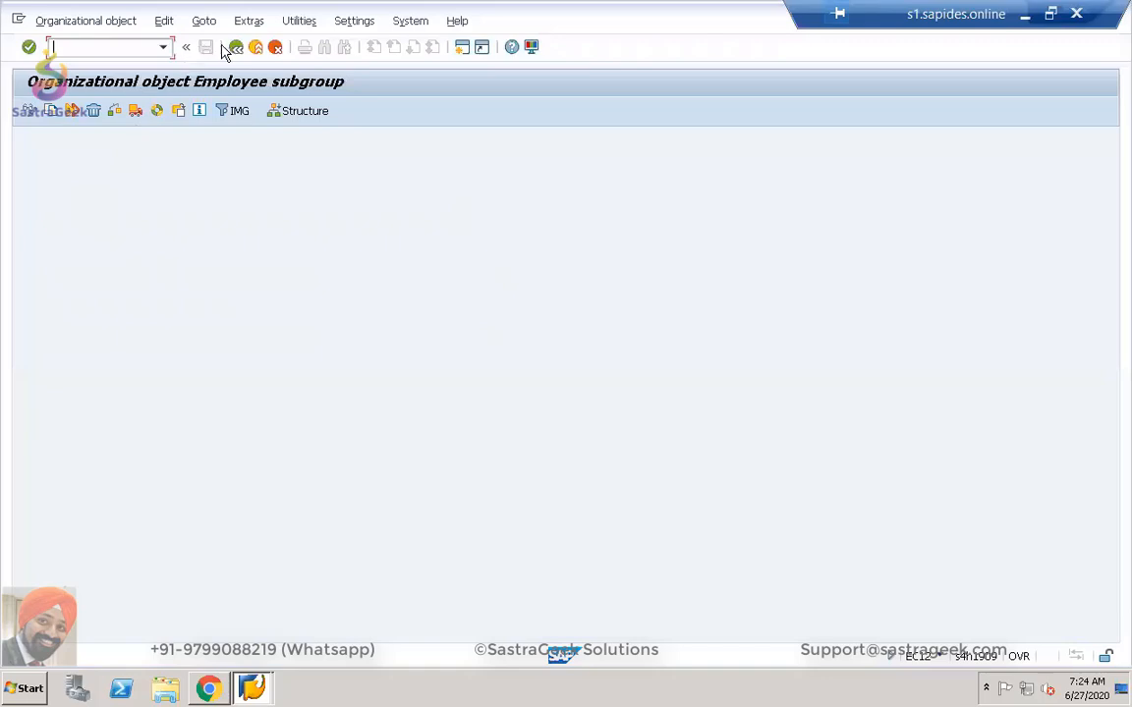
click(235, 48)
double_click(120, 221)
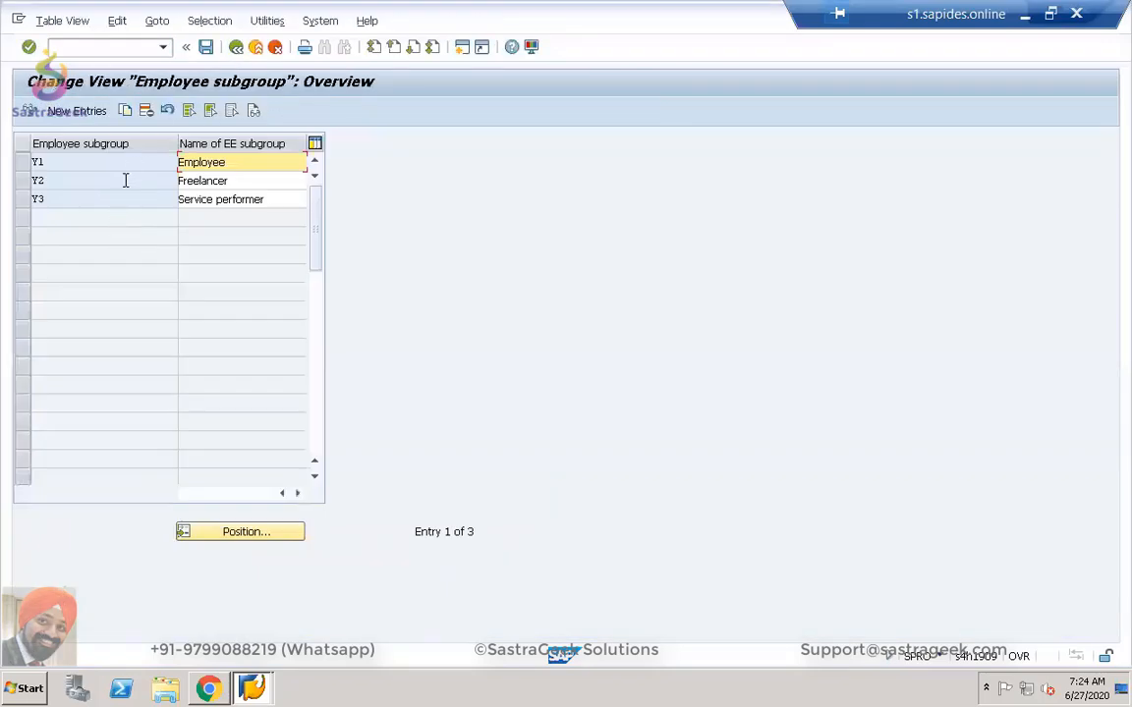
click(235, 47)
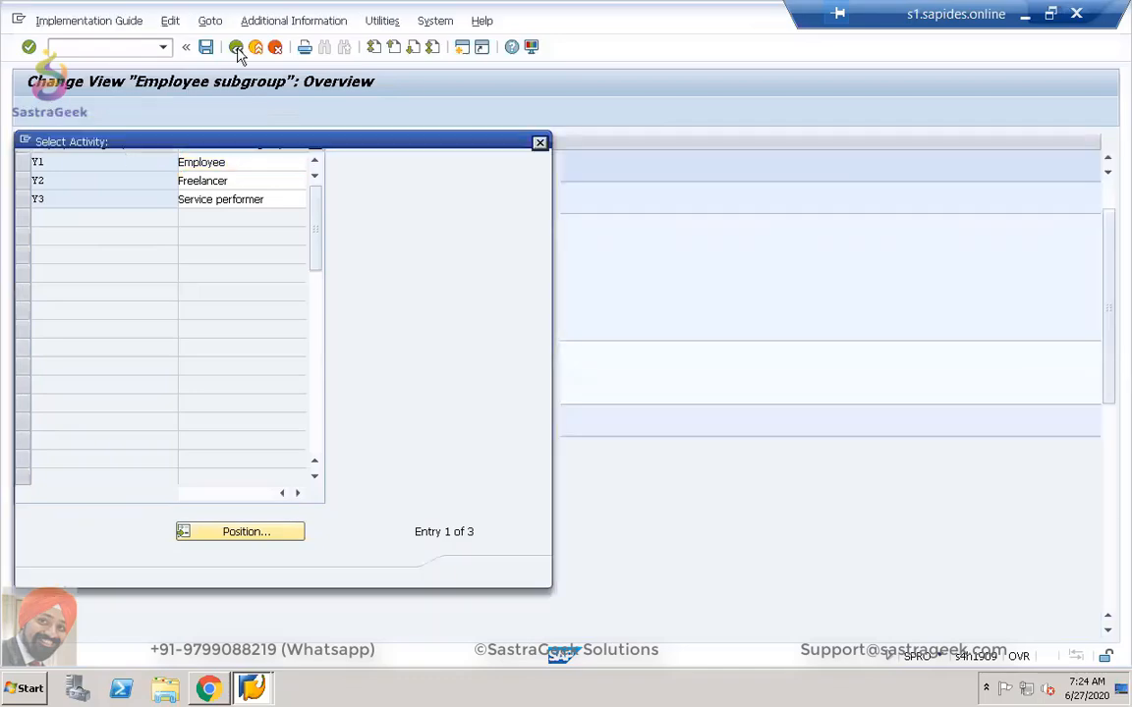
click(542, 143)
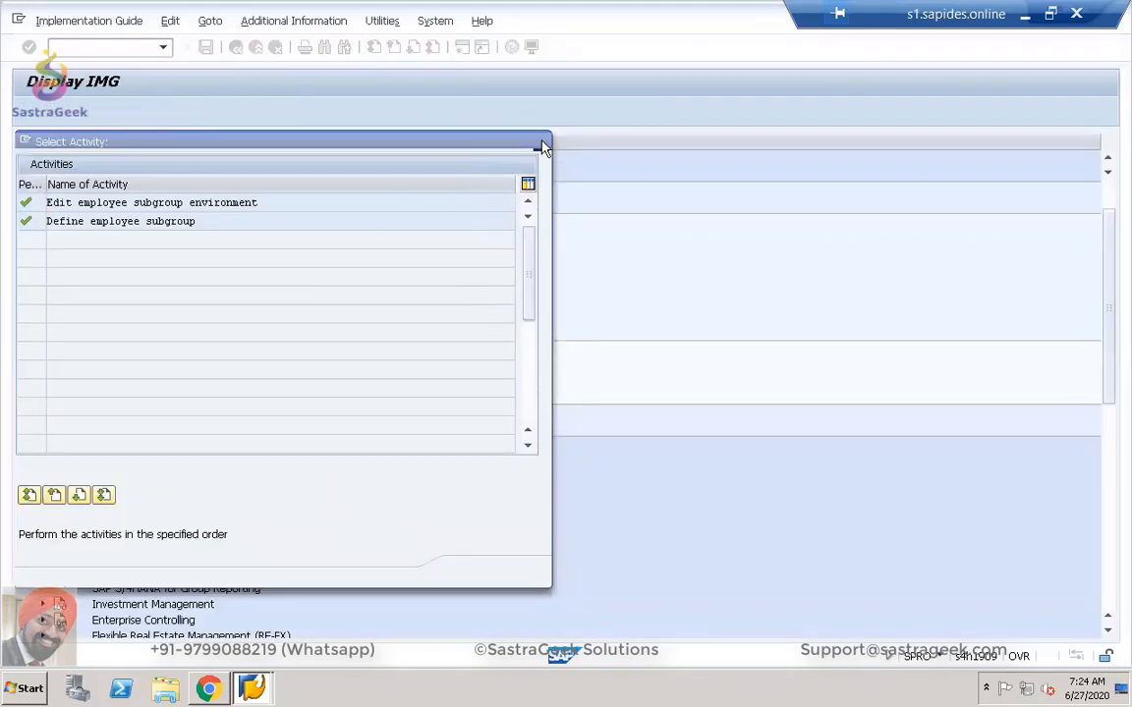
click(60, 208)
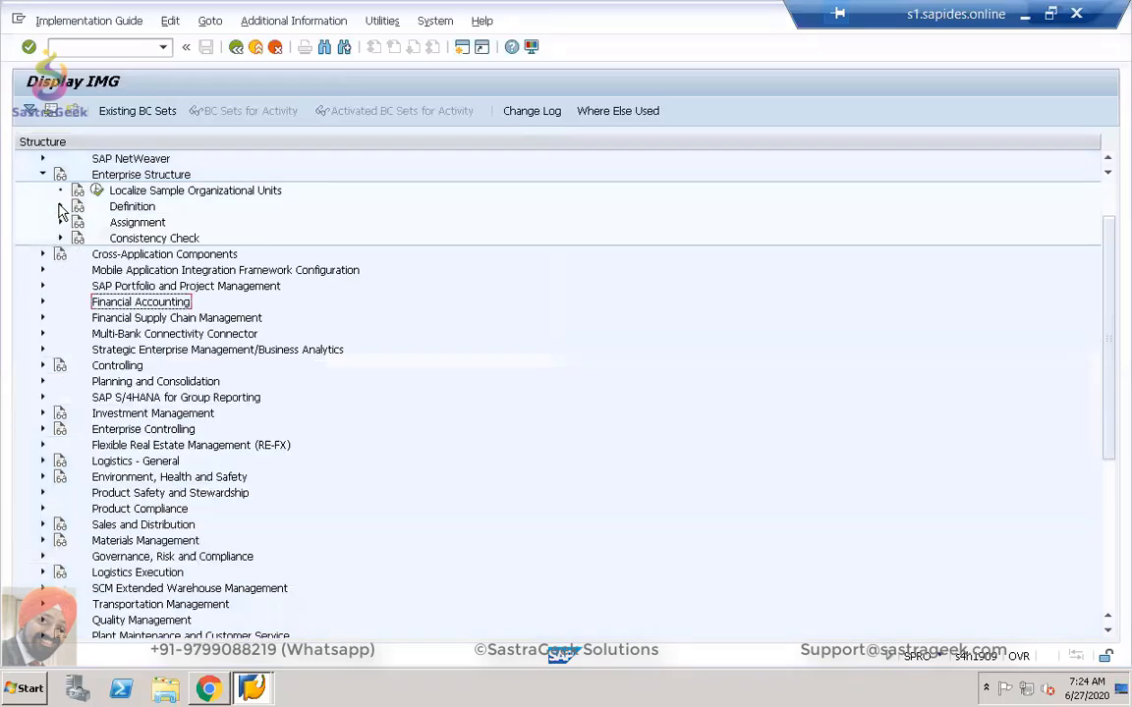
In Assignment of Personnel Area to Company Code, change personnel area SG02's company code to SG02.
click(60, 223)
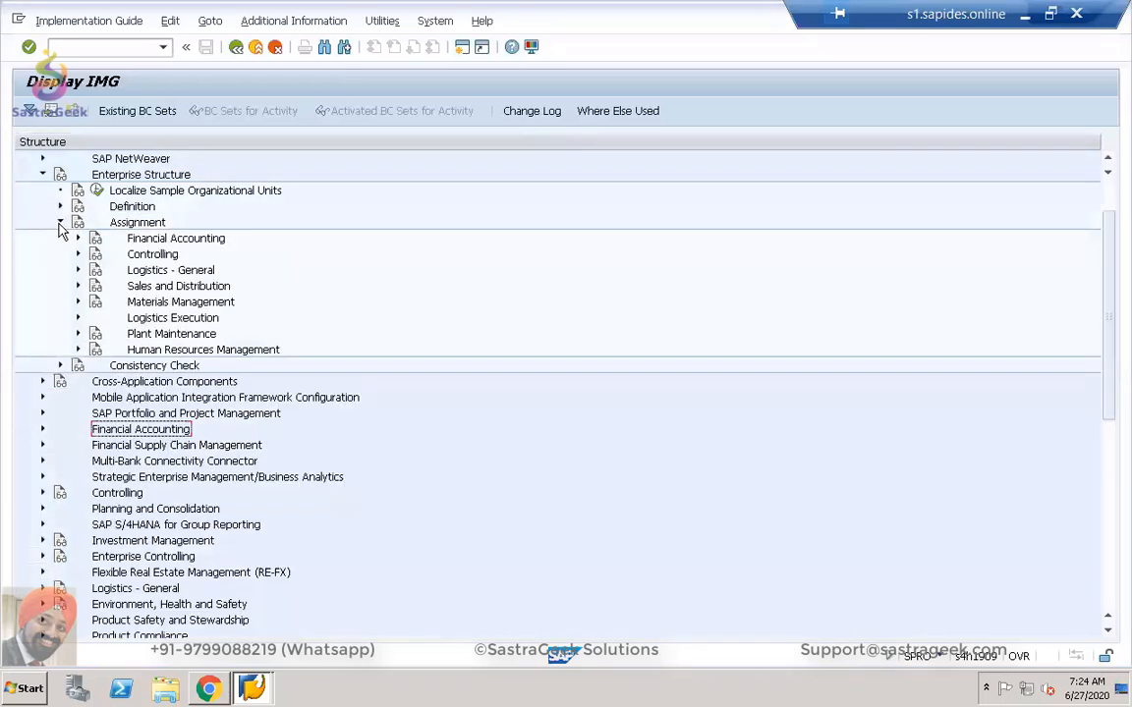
click(78, 349)
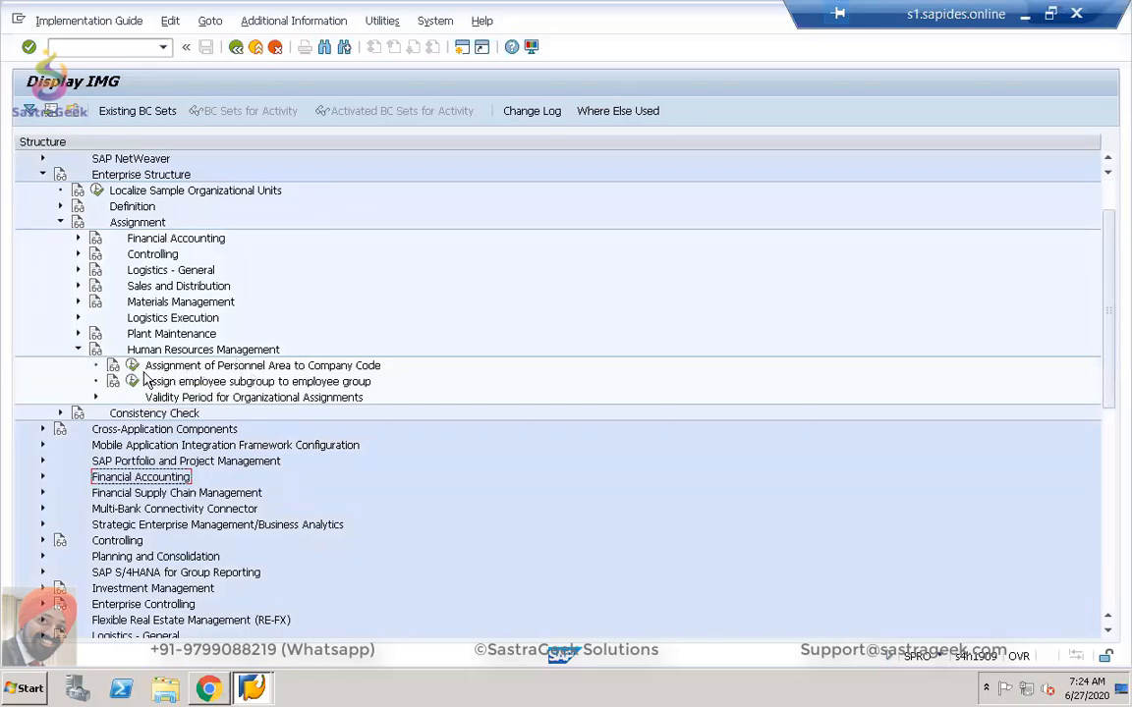
click(133, 369)
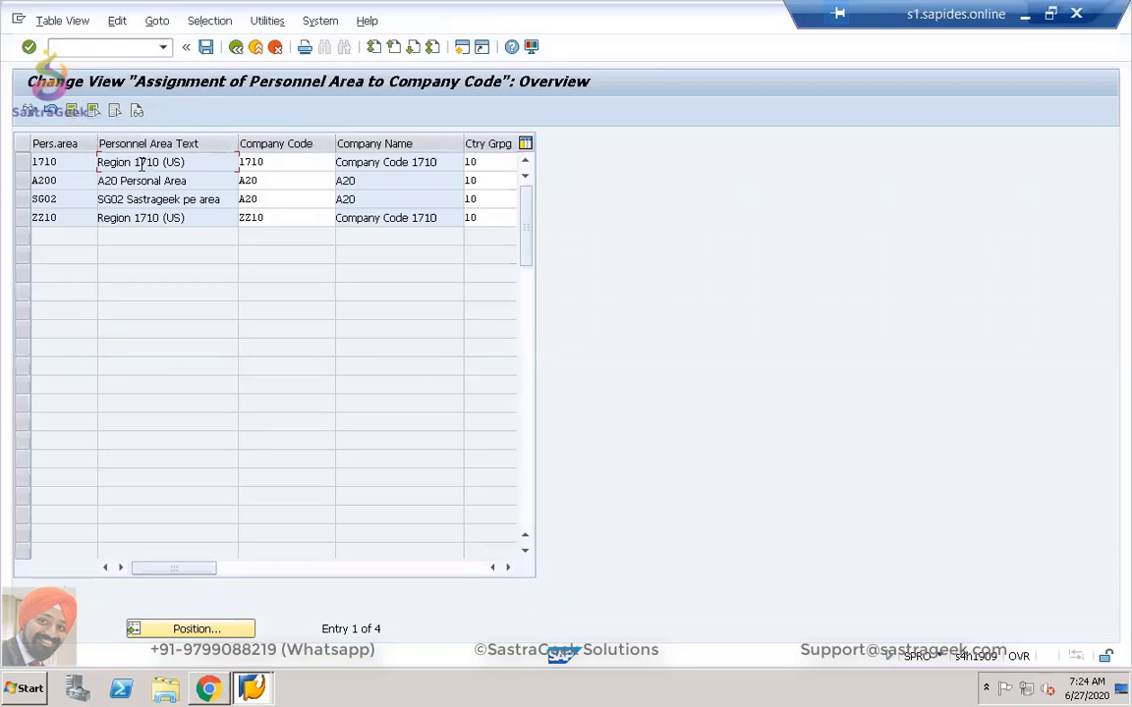
double_click(248, 199)
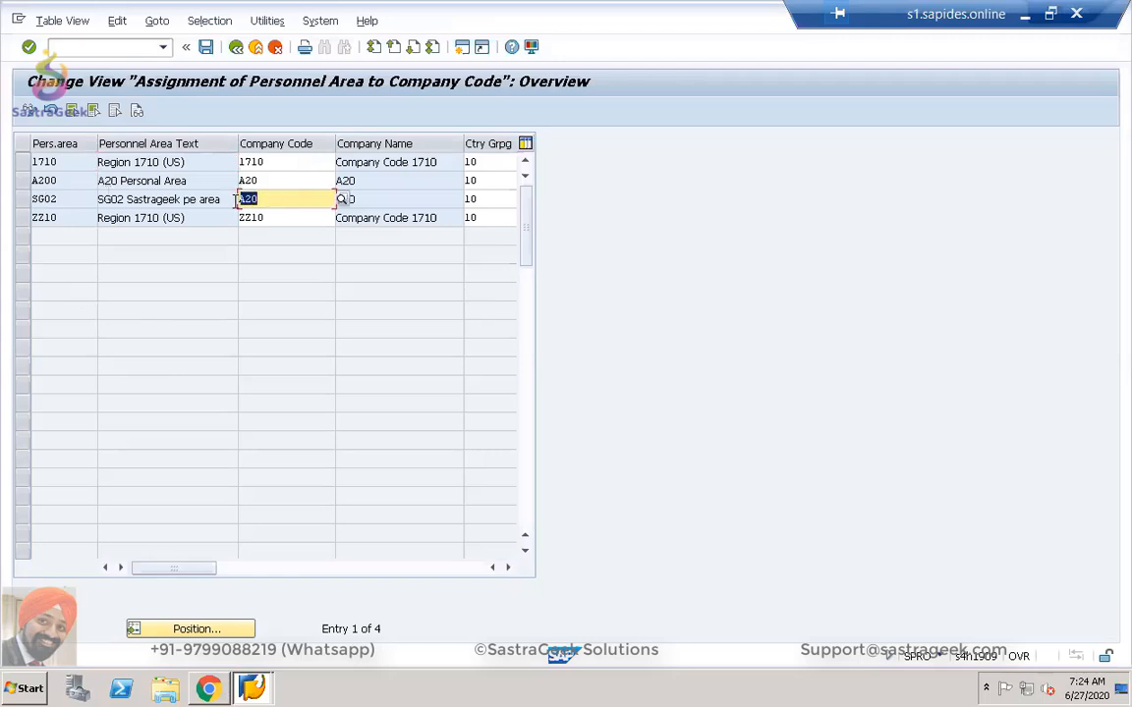
text(SG02)
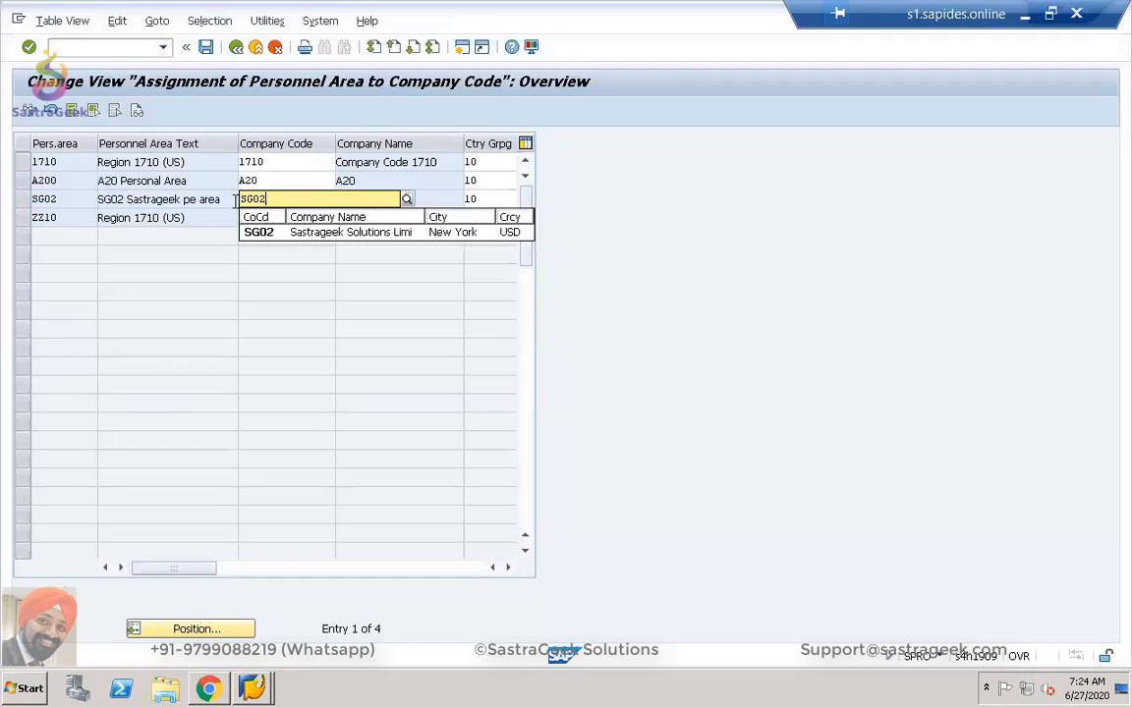
key(Return)
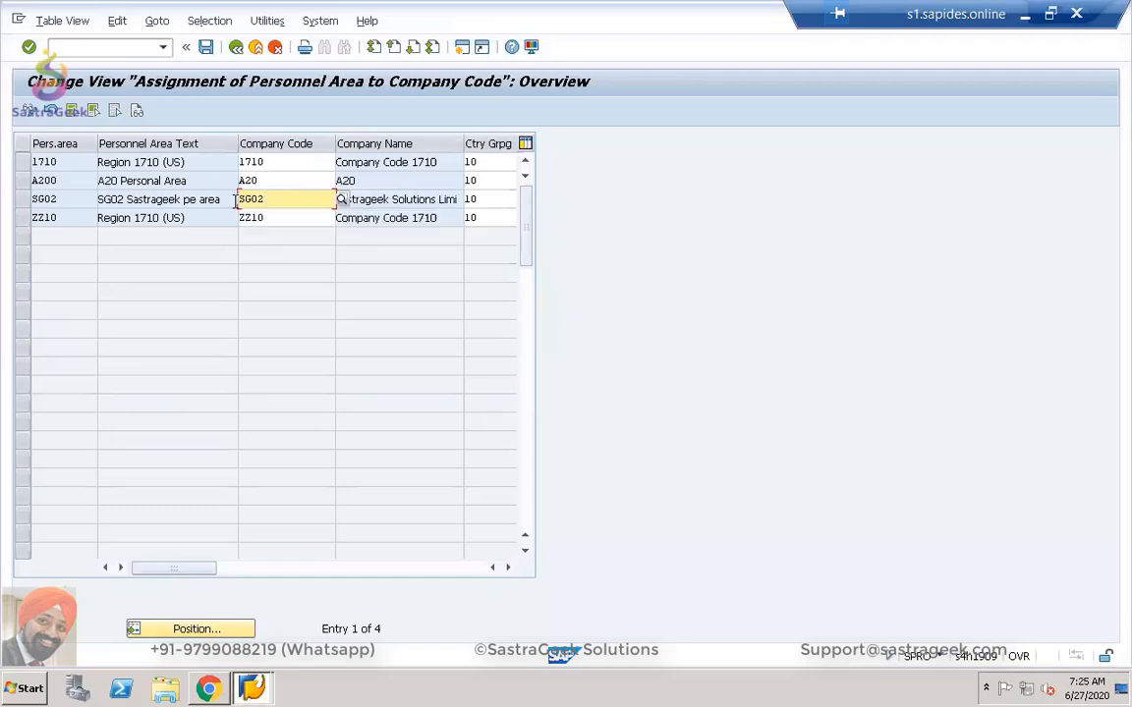
Save the assignment under request DV2K901088 and return to the IMG tree.
click(507, 567)
click(507, 568)
click(143, 569)
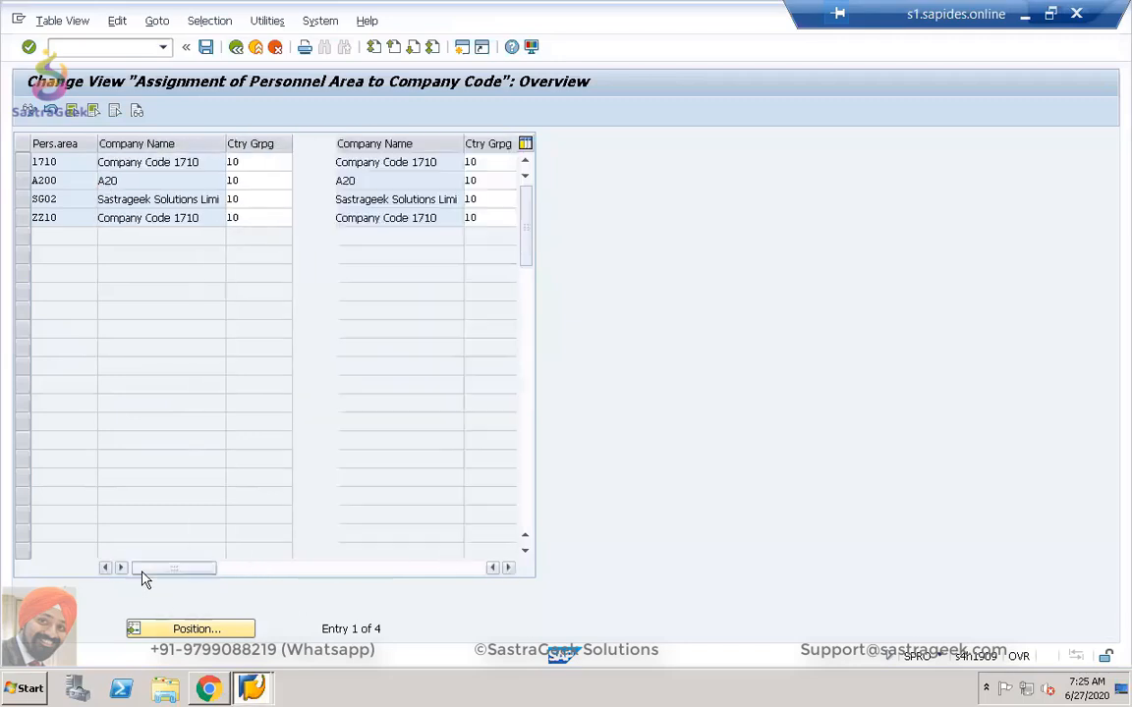
click(205, 48)
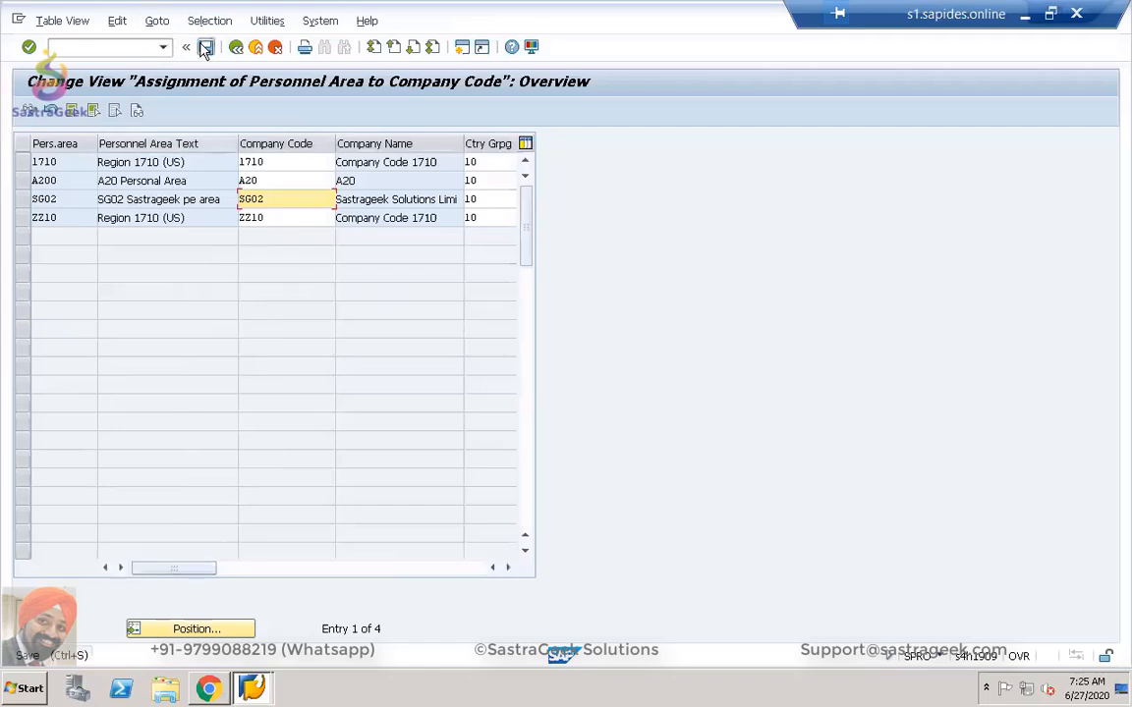
click(260, 300)
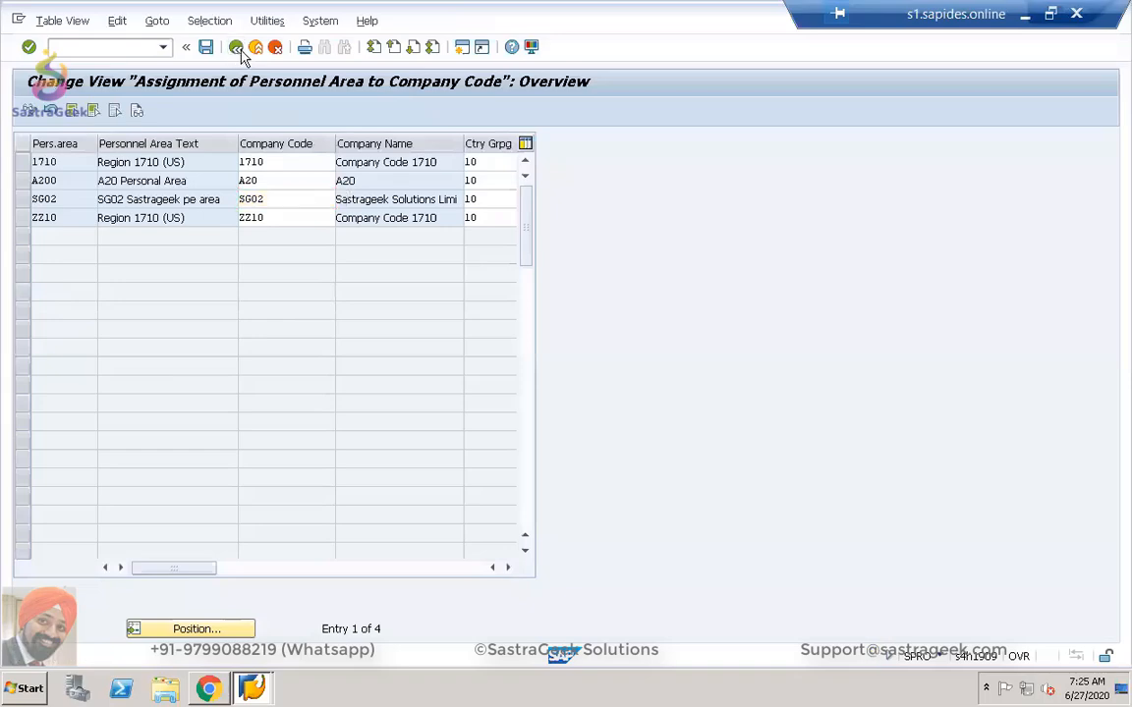
click(236, 48)
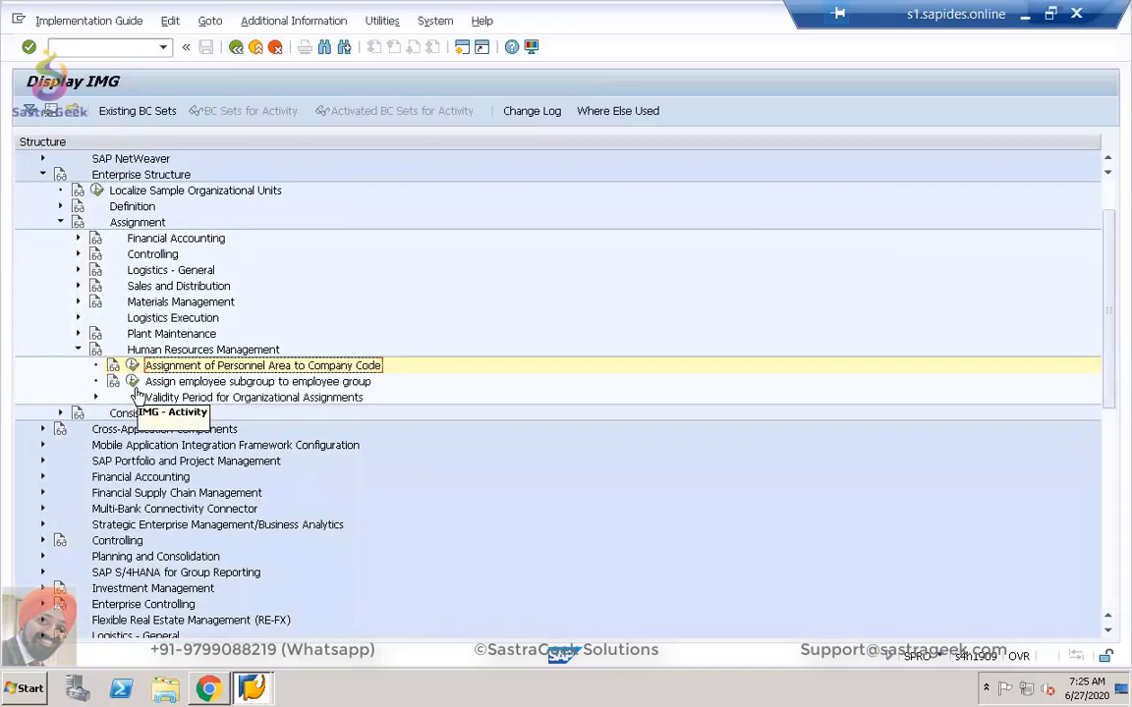
Check the employee subgroup-to-group assignments, collapse Assignment, and exit to Customizing: Execute Project.
click(136, 385)
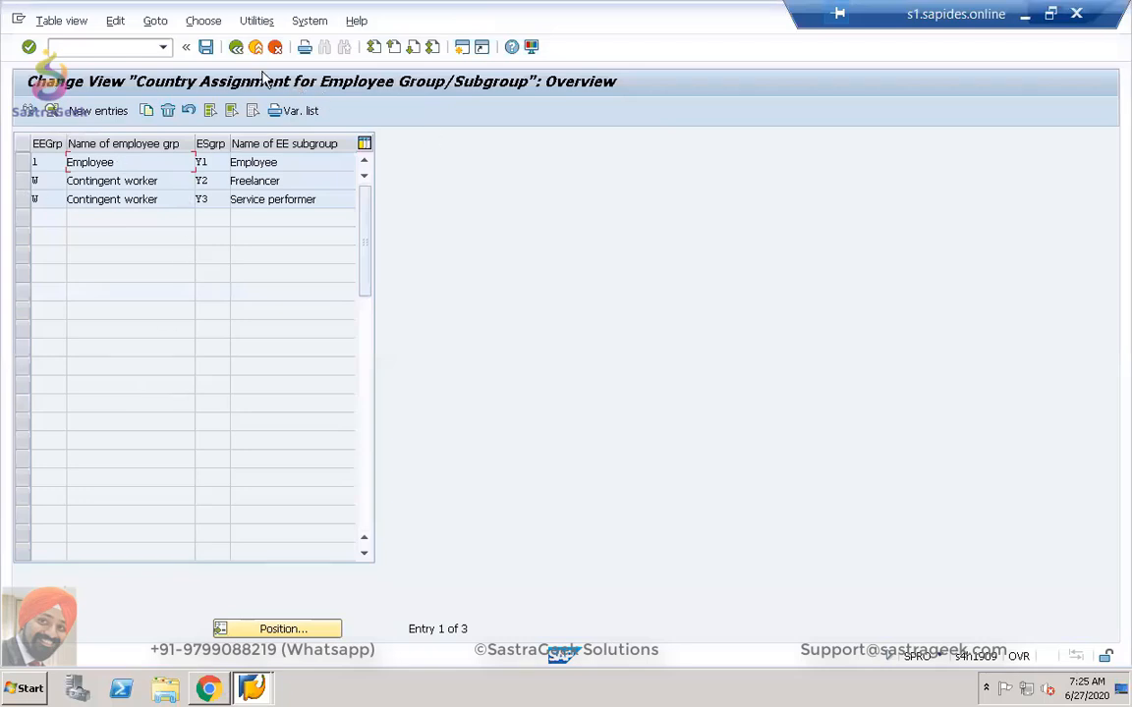
click(237, 51)
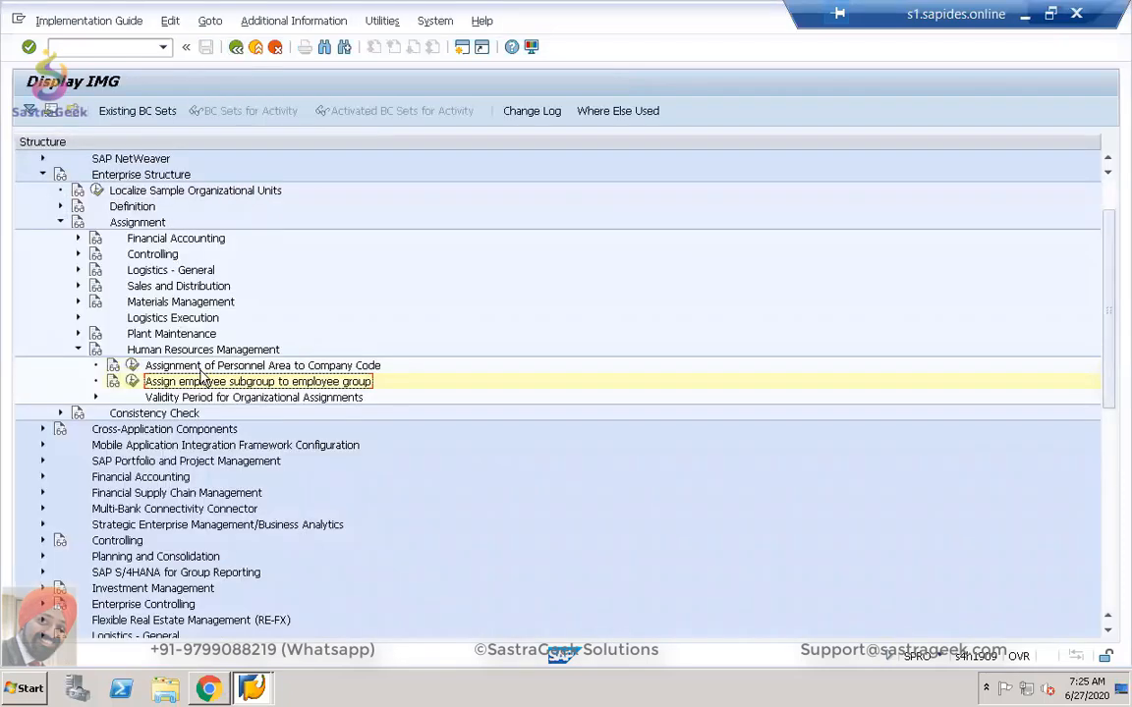
click(78, 349)
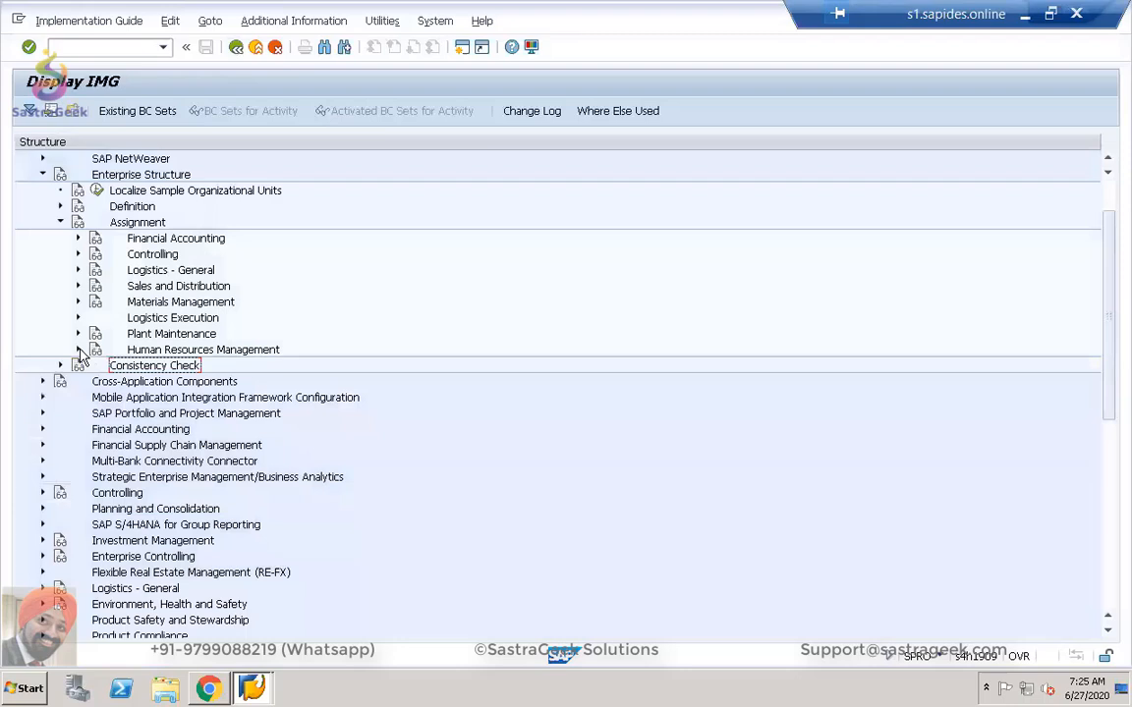
click(60, 222)
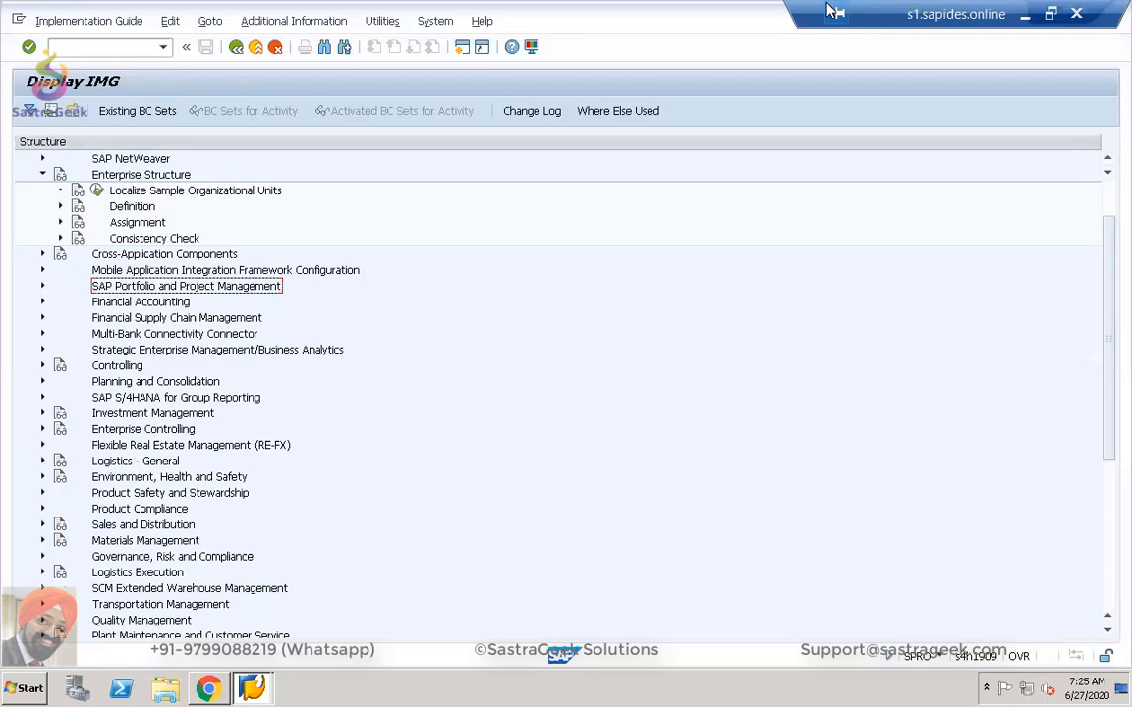
click(236, 47)
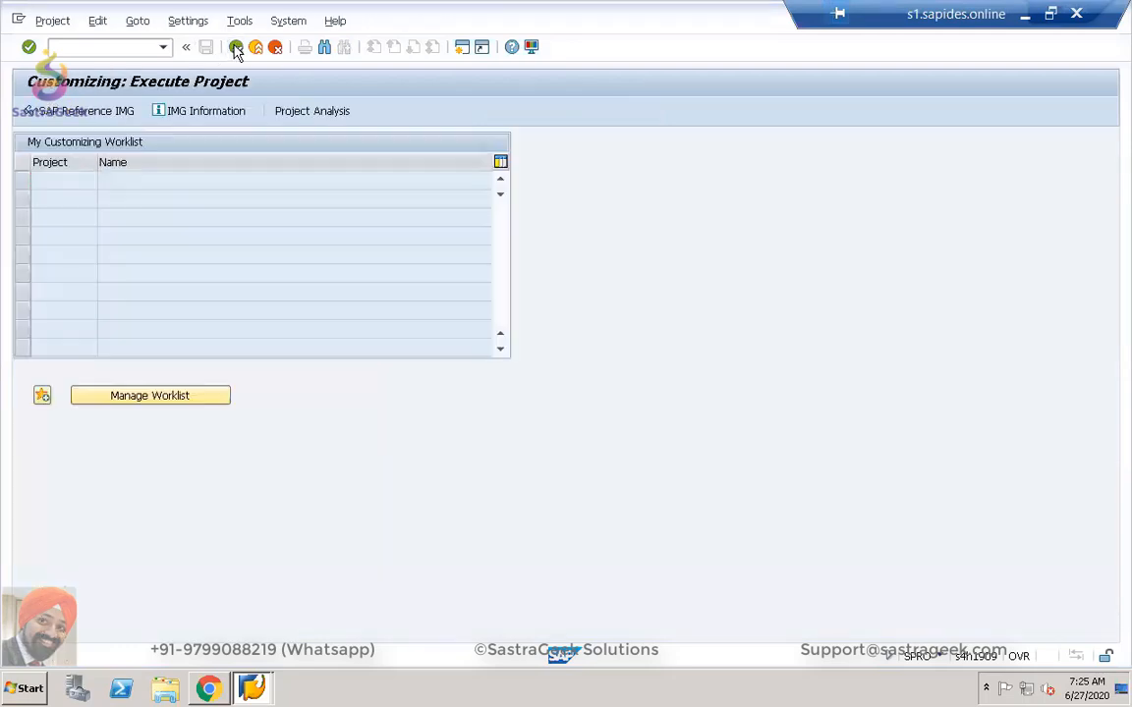
Back out to SAP Easy Access and select the PPOCE Create Organization and Staffing favorite.
click(235, 47)
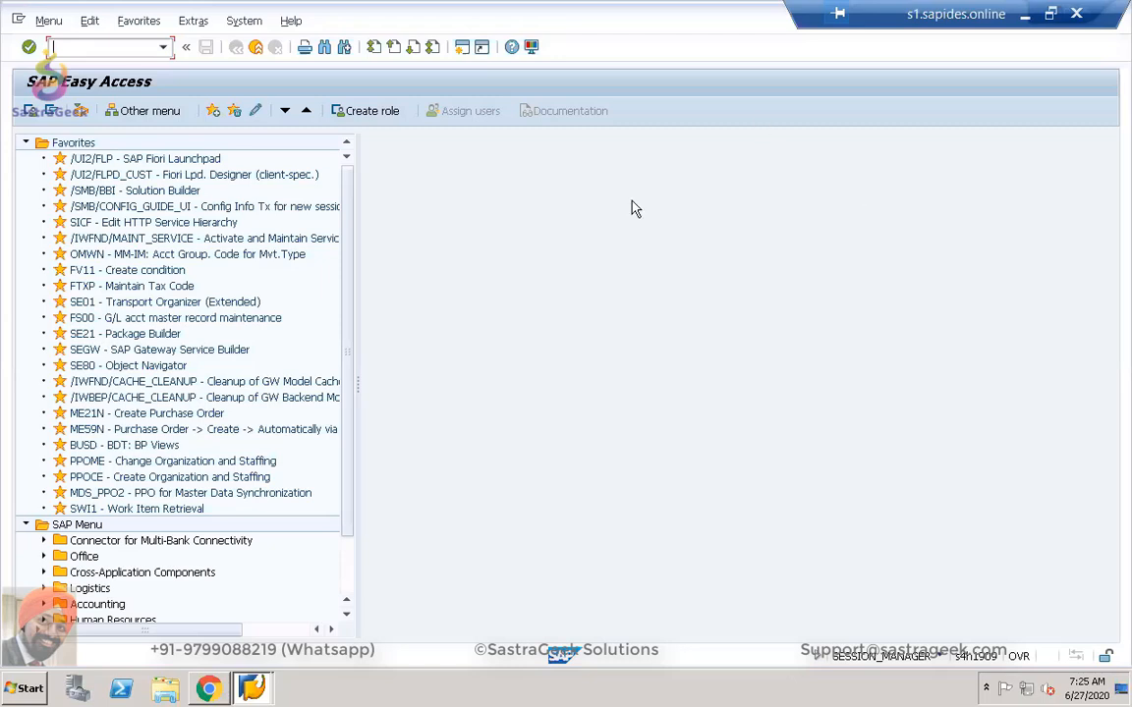
click(82, 479)
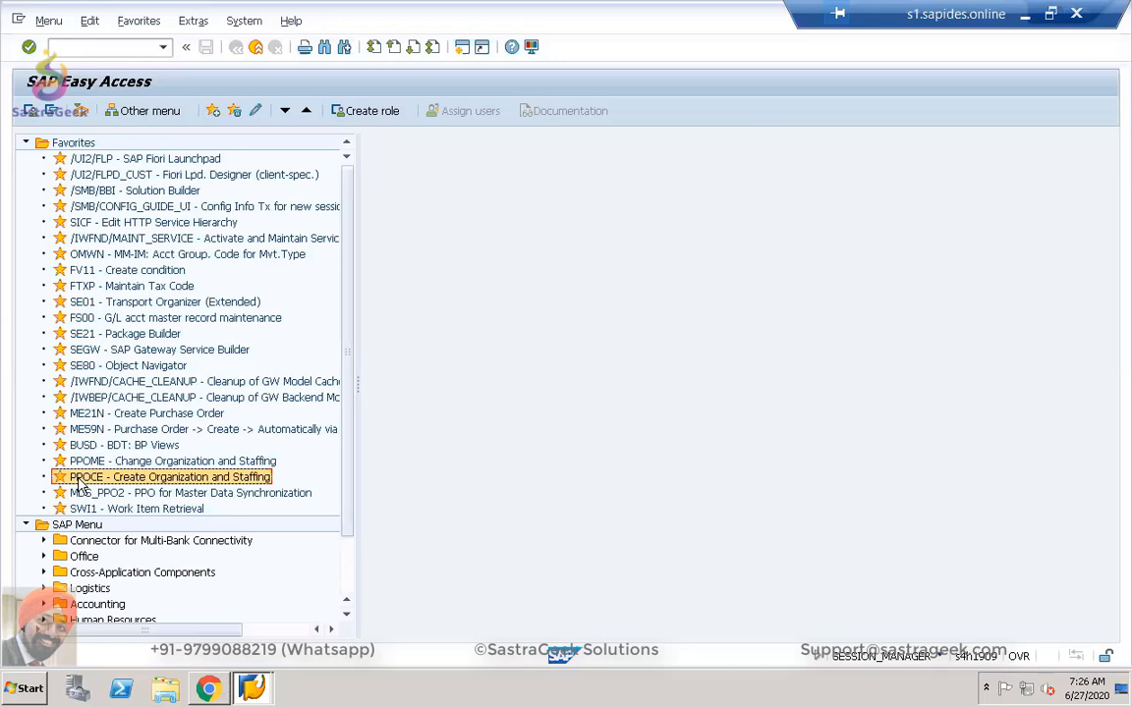
Start PPOCE and accept the root org unit validity of 27.06.2020 to 31.12.9999.
double_click(78, 478)
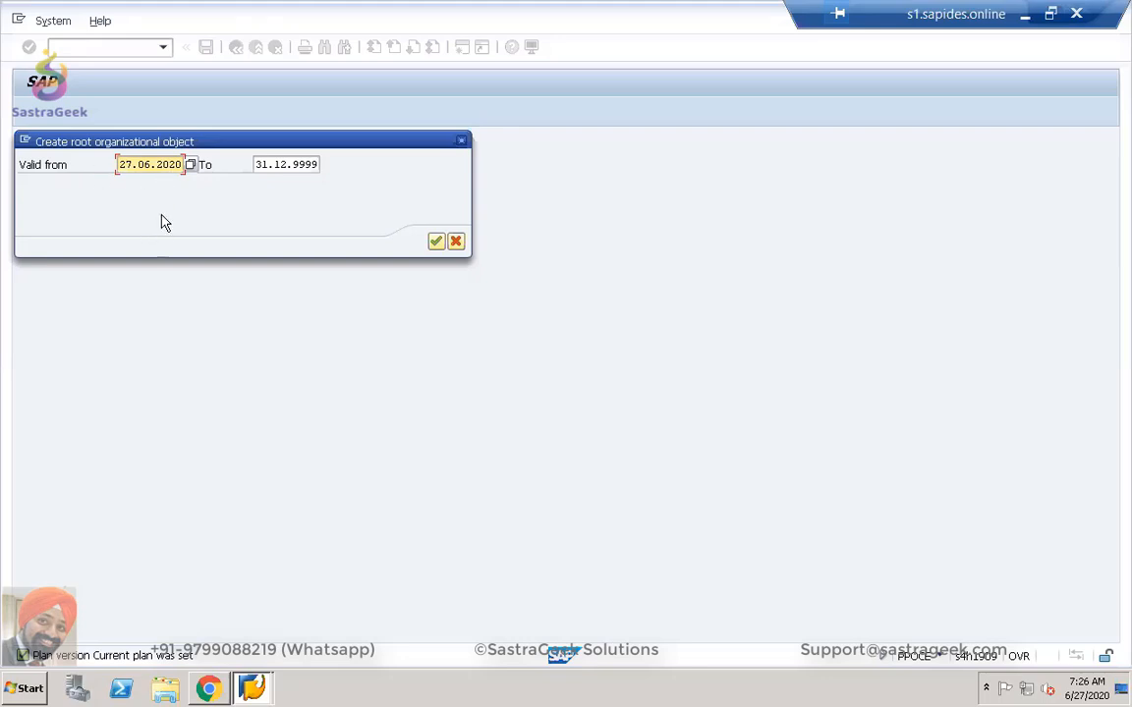
click(437, 242)
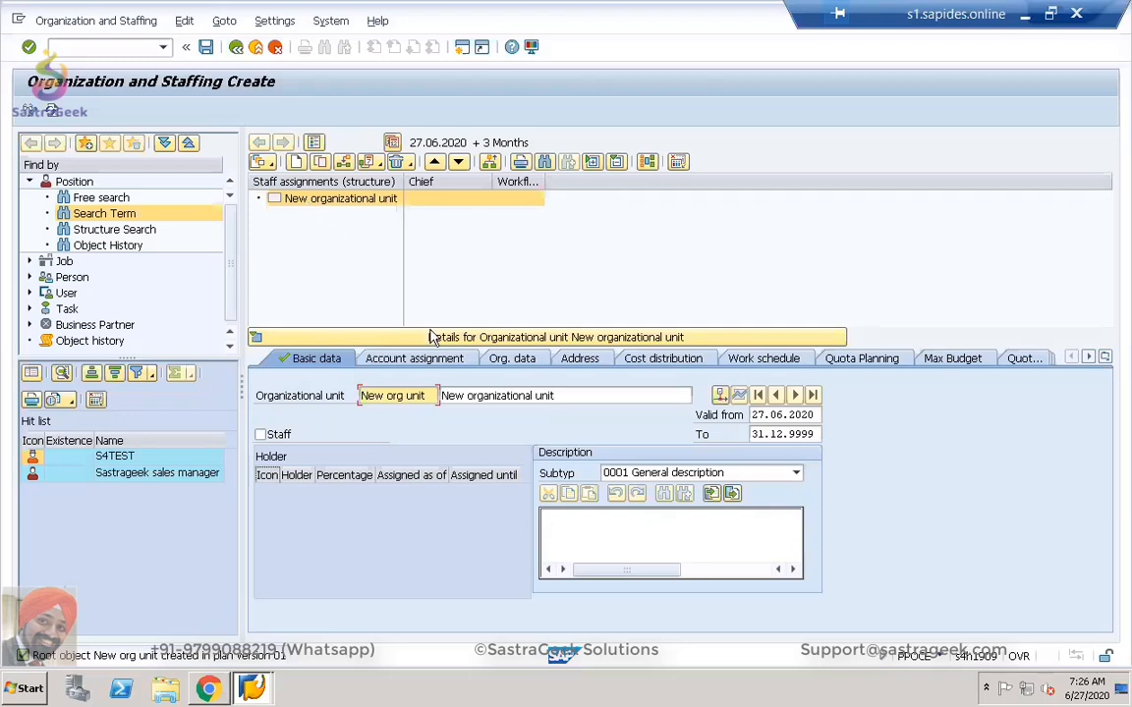
Give the org unit abbreviation OU_SG02 and name 'sASTRAGEEK SG02 ORG UNIT'.
drag(427, 395, 359, 395)
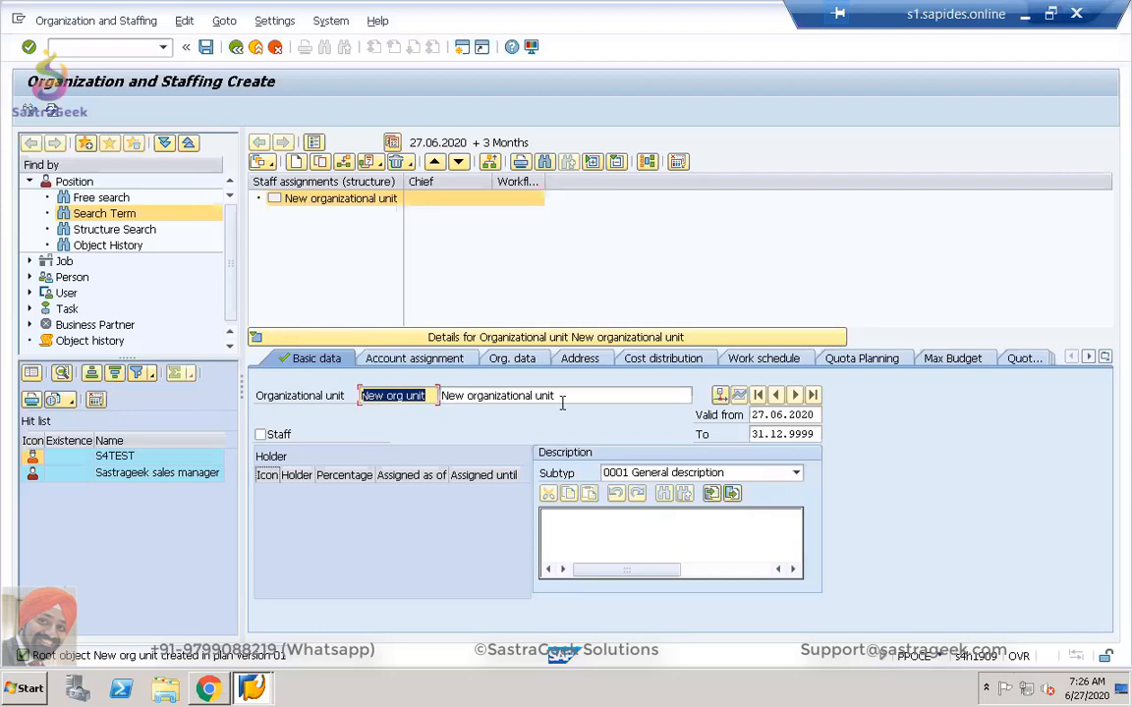
text(sg)
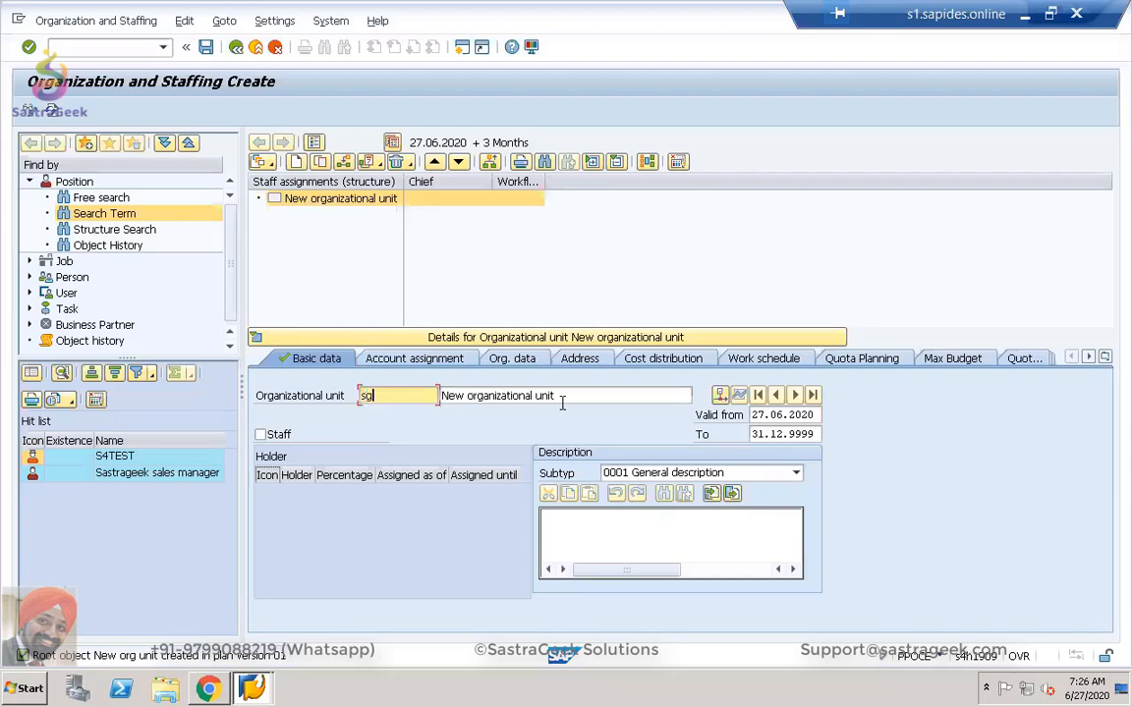
key(BackSpace)
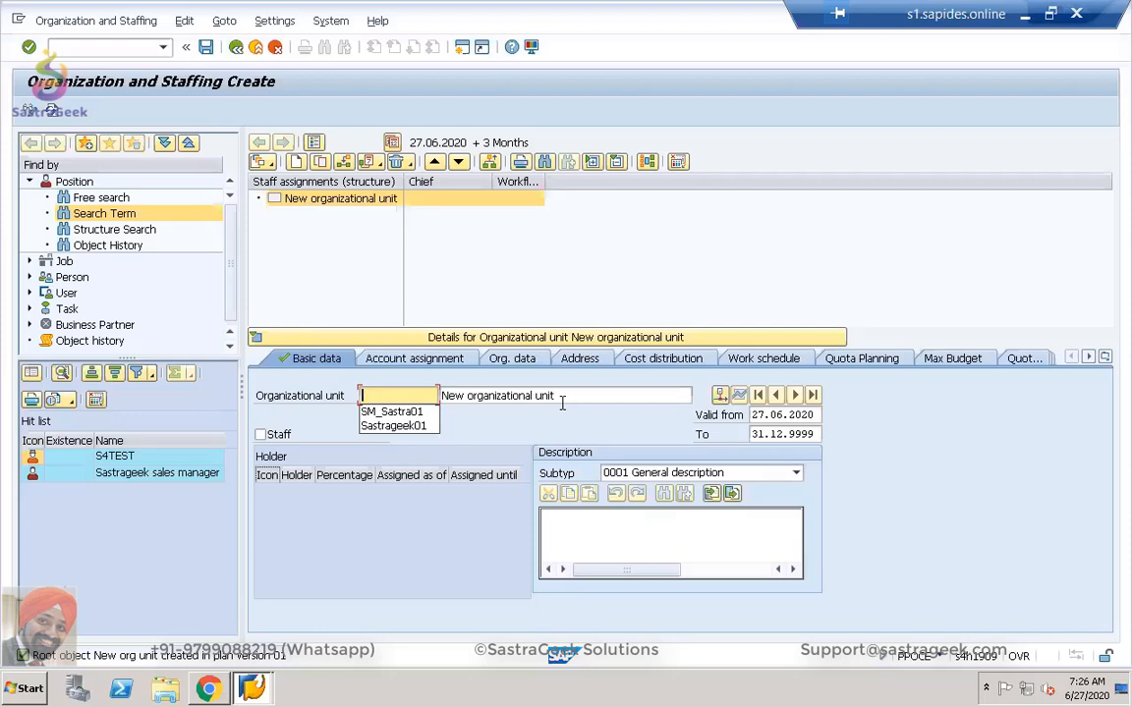
text(OU)
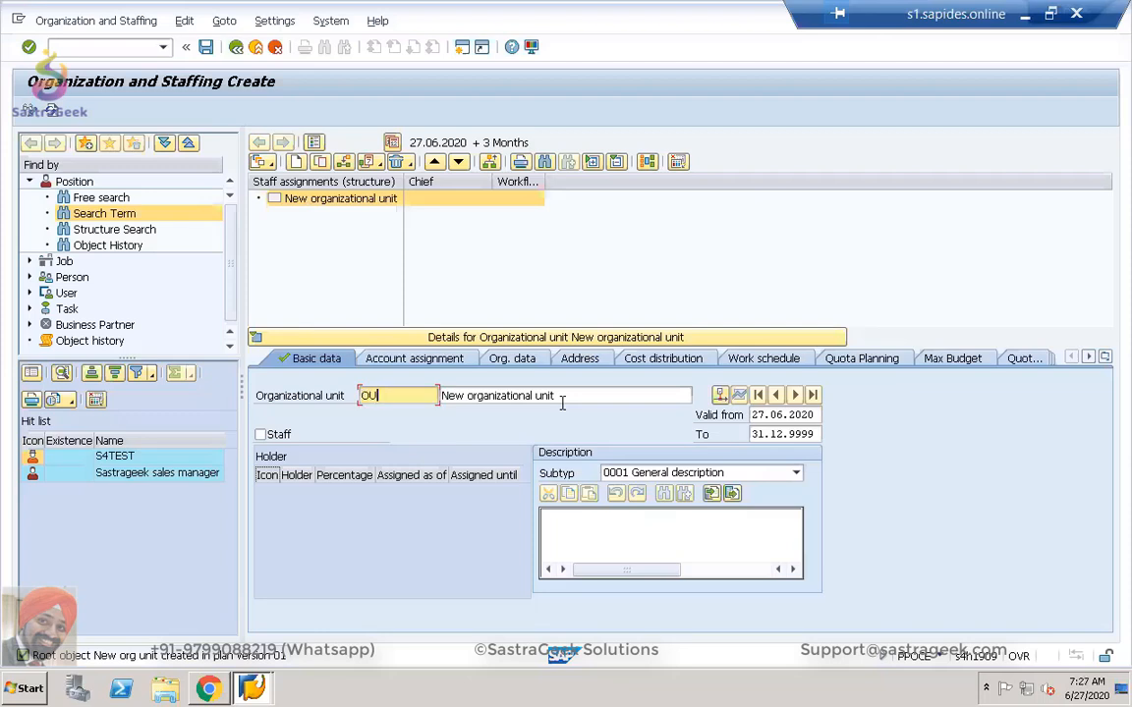
text(_SG02)
key(Tab)
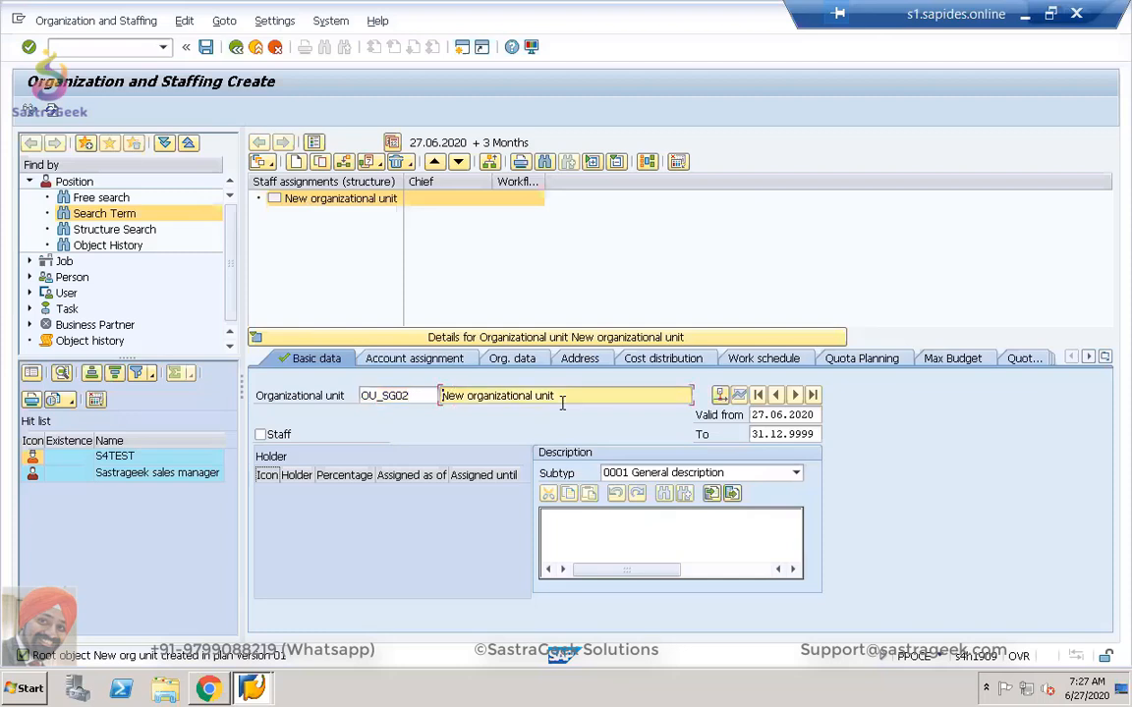
key(Delete)
key(Delete)
key(Delete)
key(Delete)
key(Delete)
key(Delete)
key(Delete)
key(Delete)
key(Delete)
key(Delete)
key(Delete)
key(Delete)
key(Delete)
key(Delete)
key(Delete)
key(Delete)
key(Delete)
key(Delete)
key(Delete)
key(Delete)
text(sASTRAGEEK)
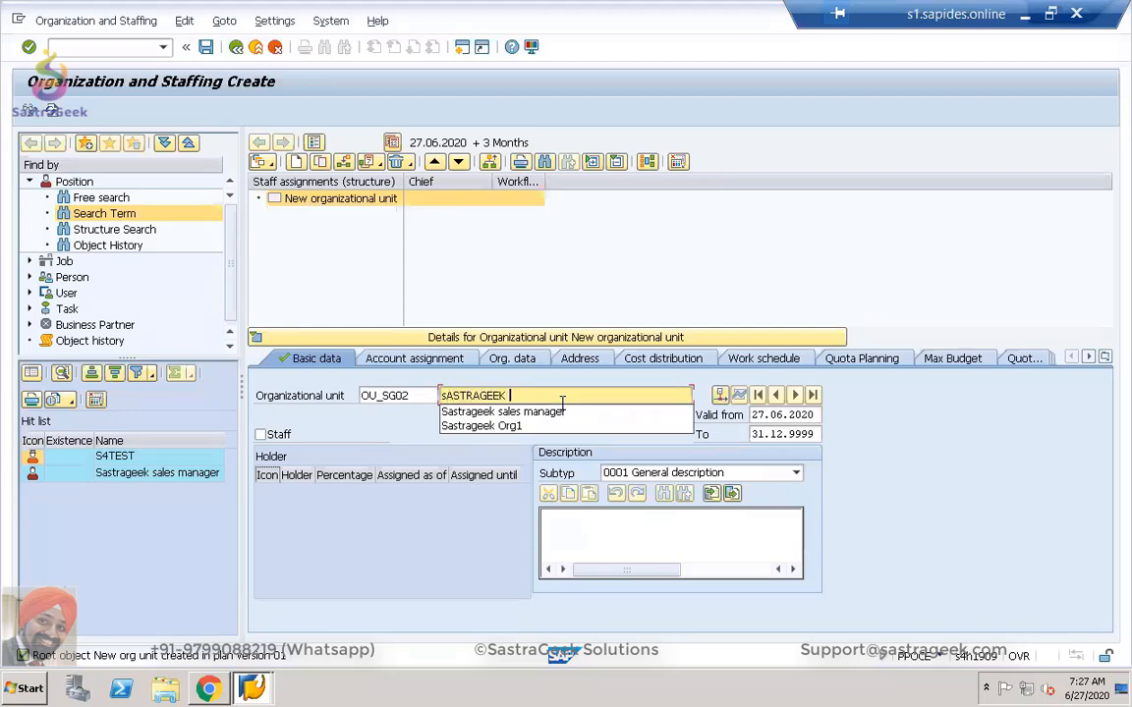
text( SG02 )
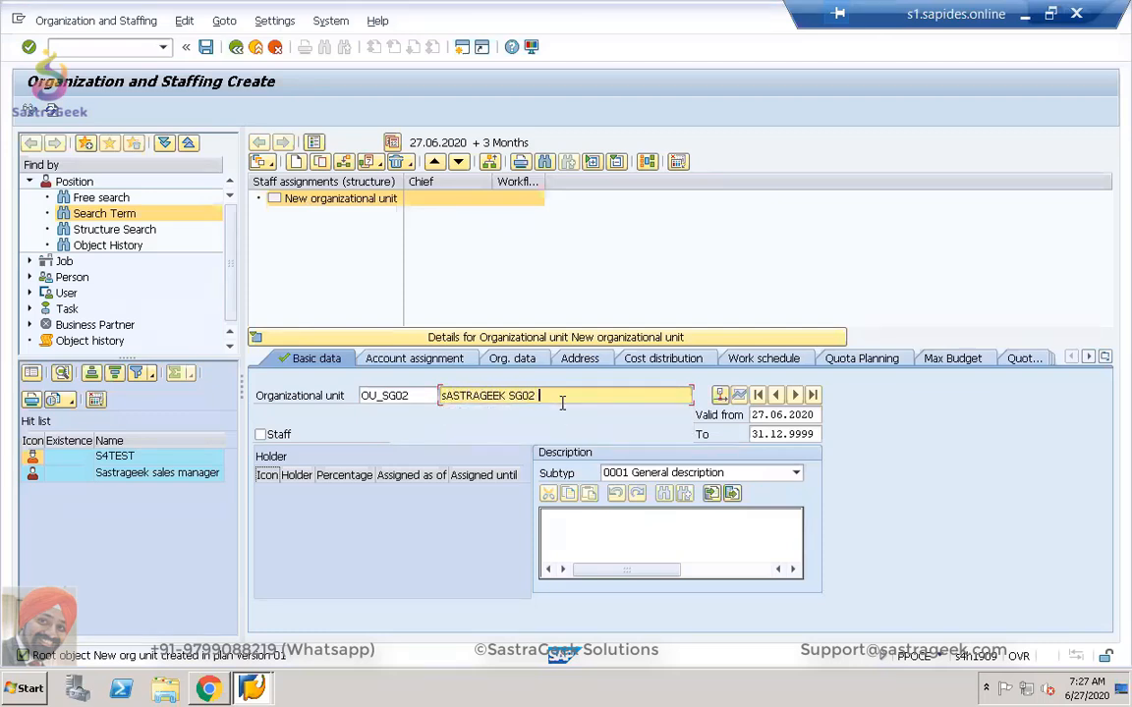
text(ORG-UNIT)
key(Return)
Set the org unit's account assignment company code to SG02.
click(457, 361)
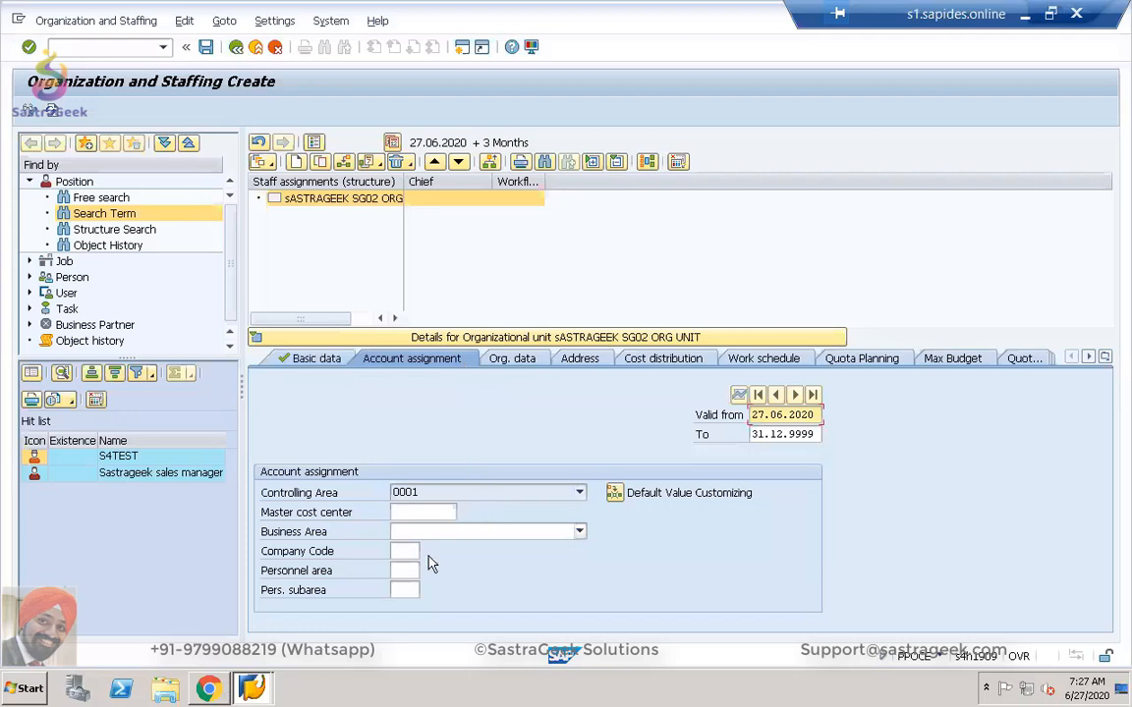
click(402, 550)
text(SG)
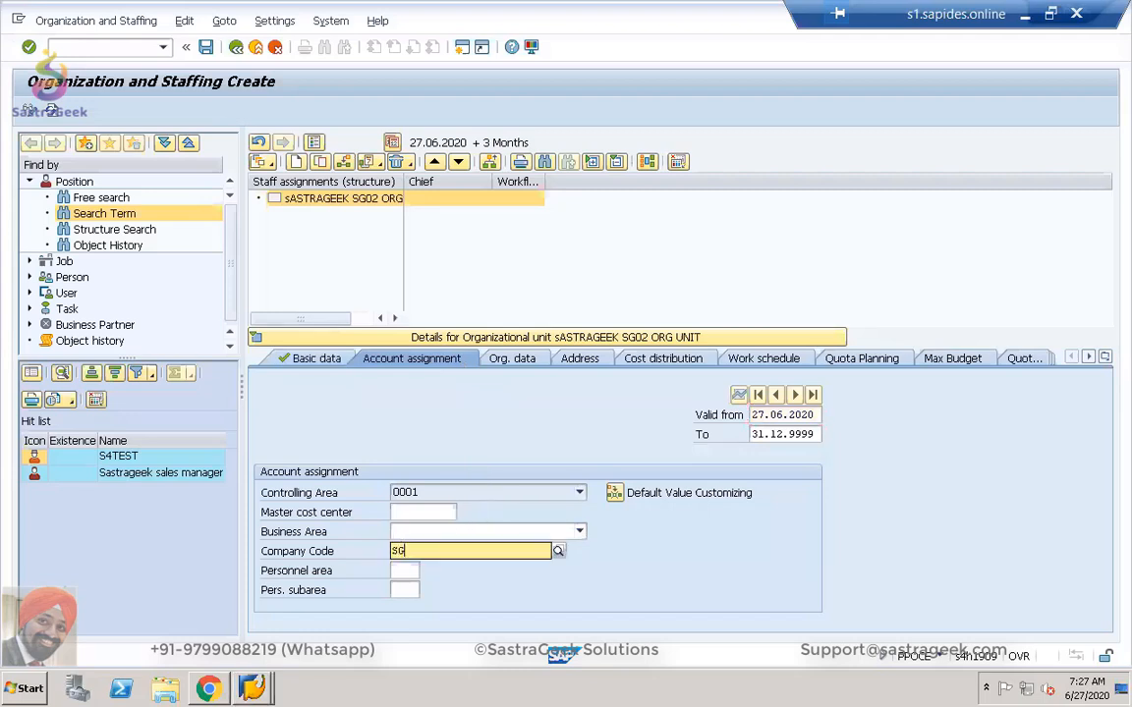
text(02)
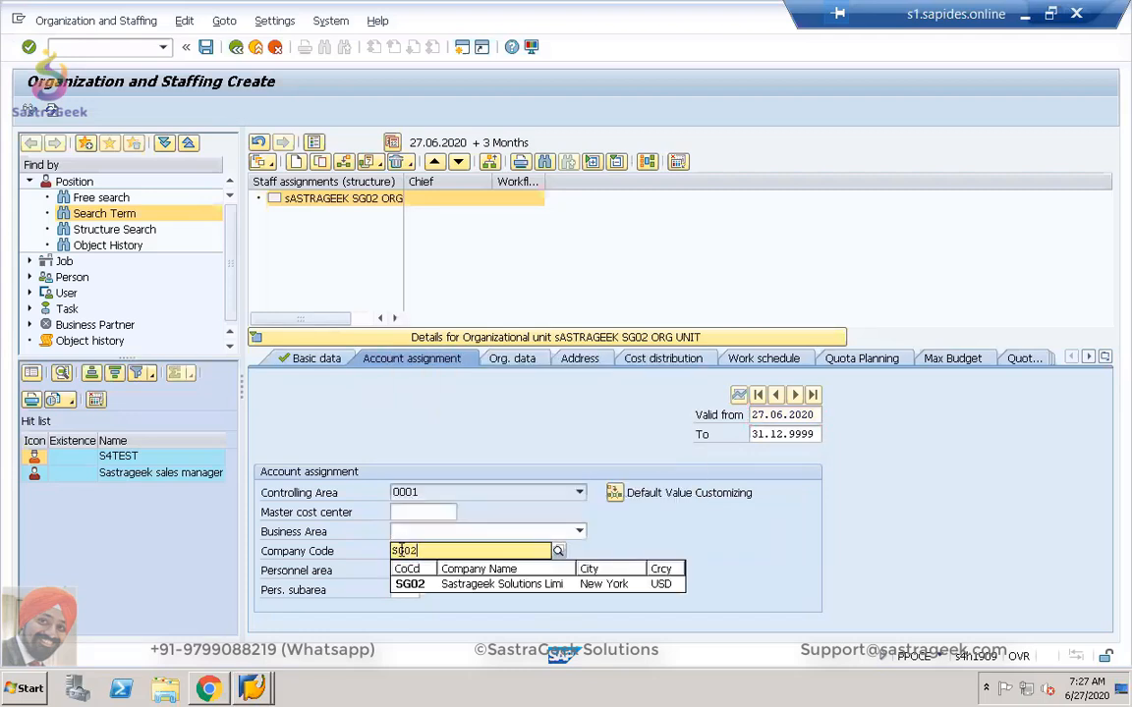
click(408, 586)
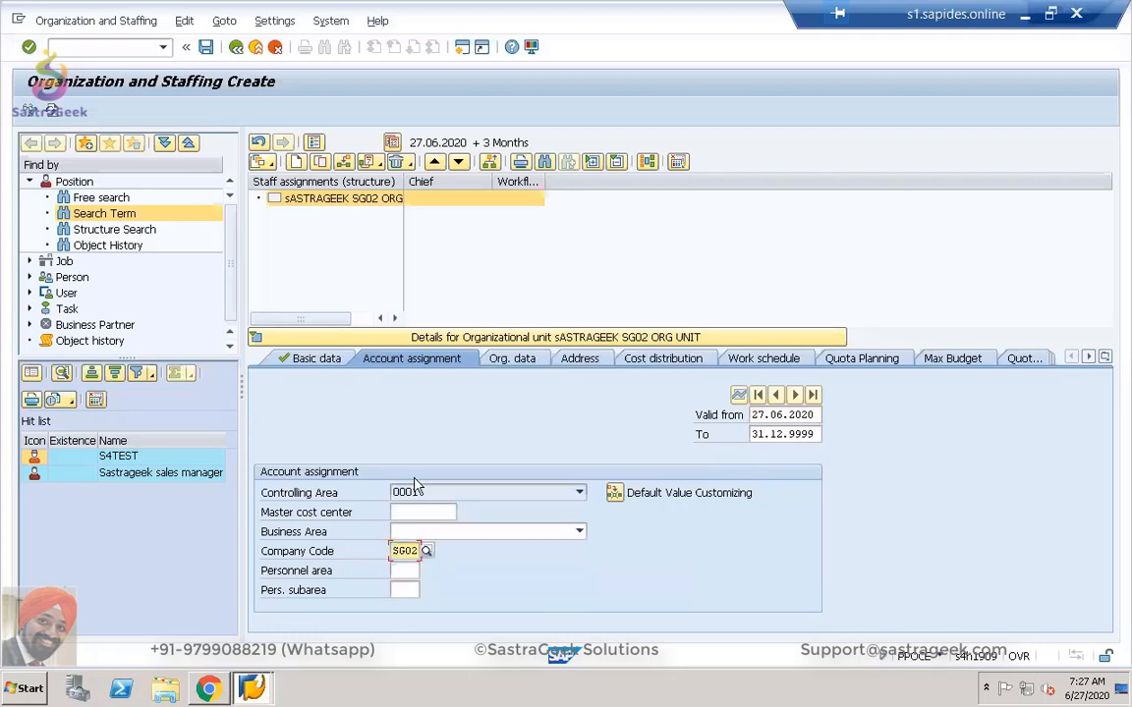
Enter the org unit's address: City NEW YORK, Country US, Region NY.
click(512, 362)
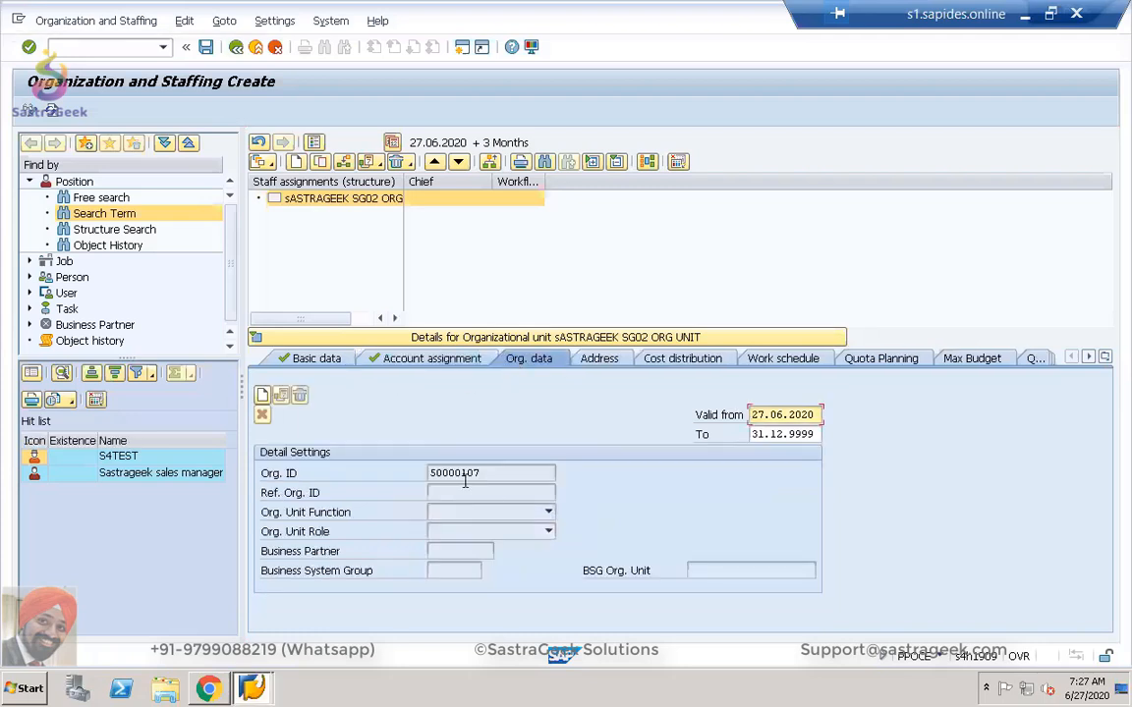
click(597, 358)
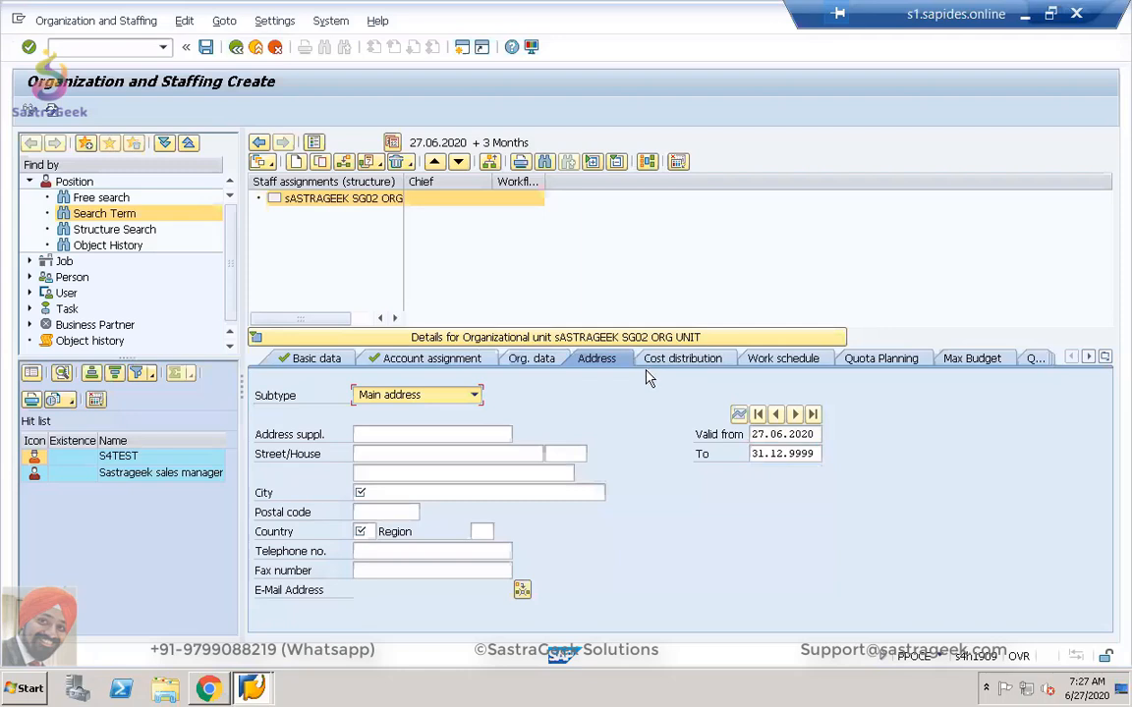
click(413, 494)
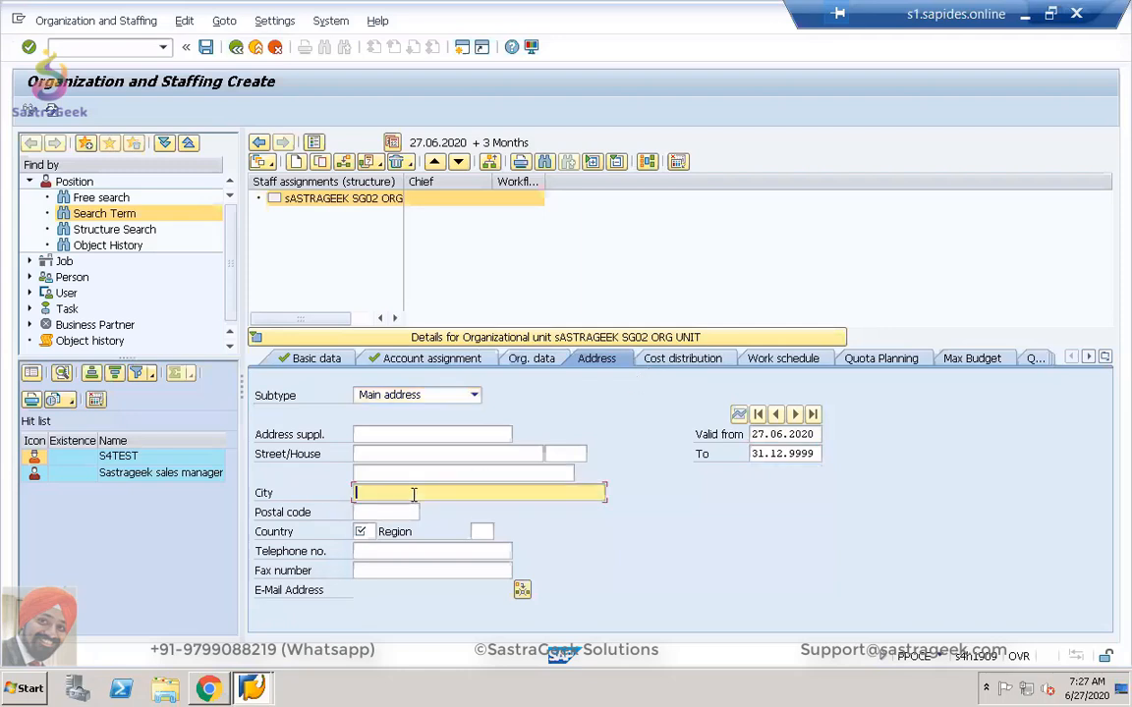
text(NEW YORK)
click(362, 533)
text(US)
key(Return)
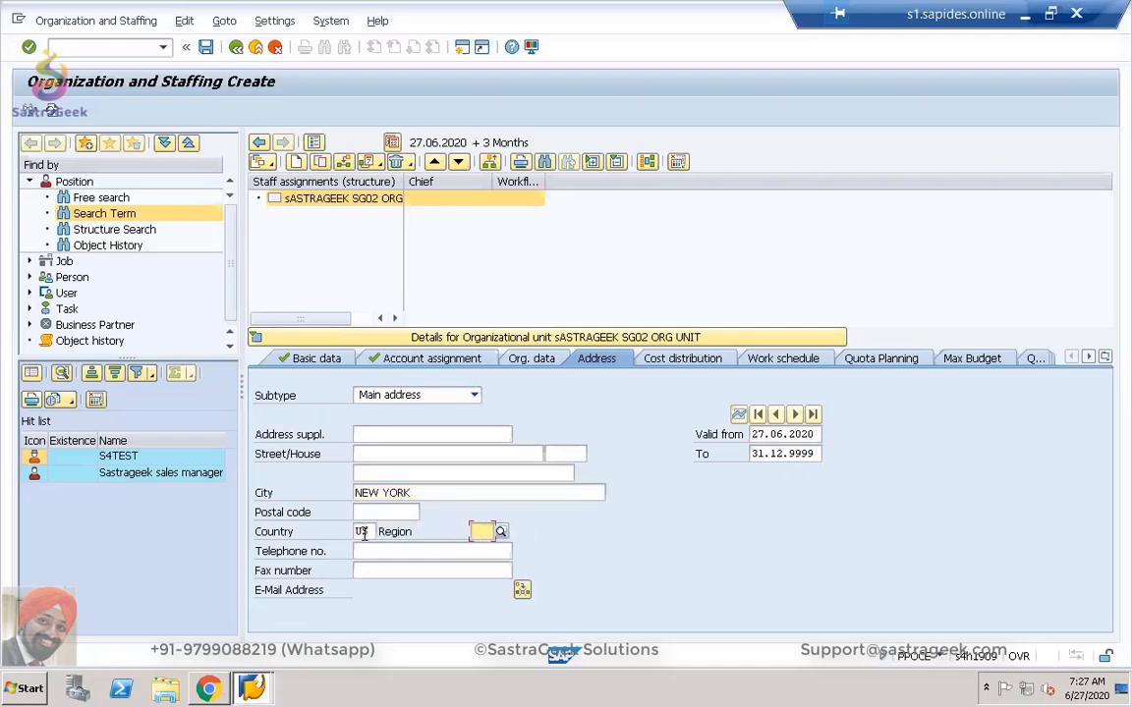
click(477, 531)
text(NY)
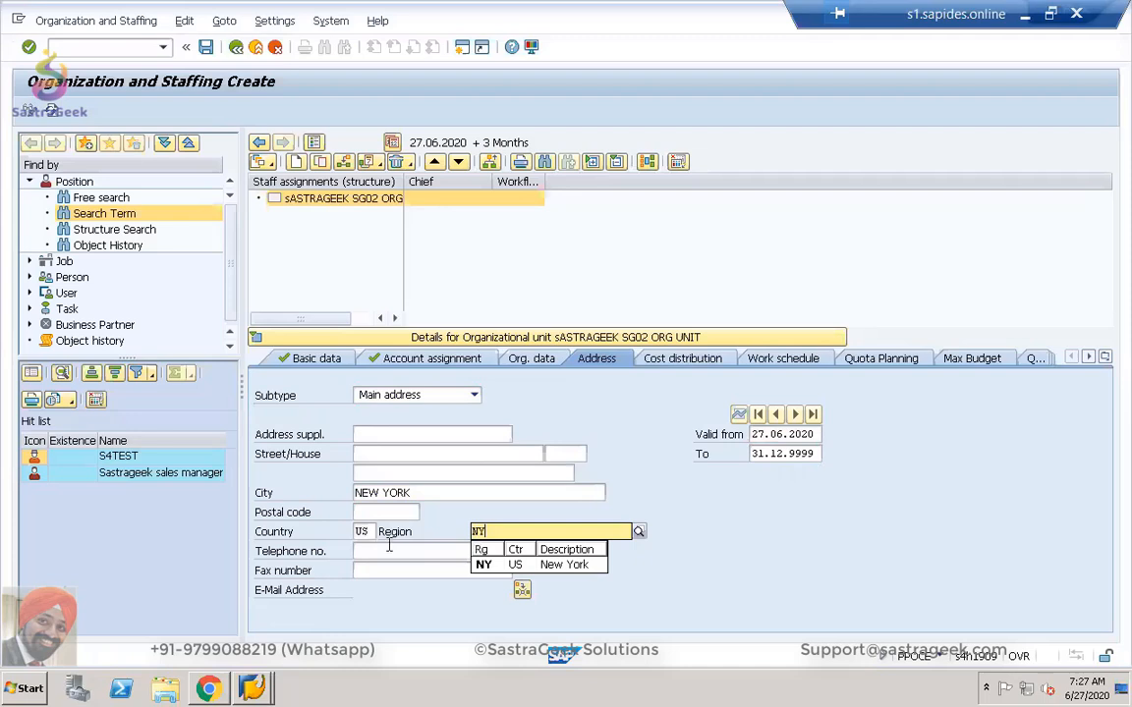
click(486, 562)
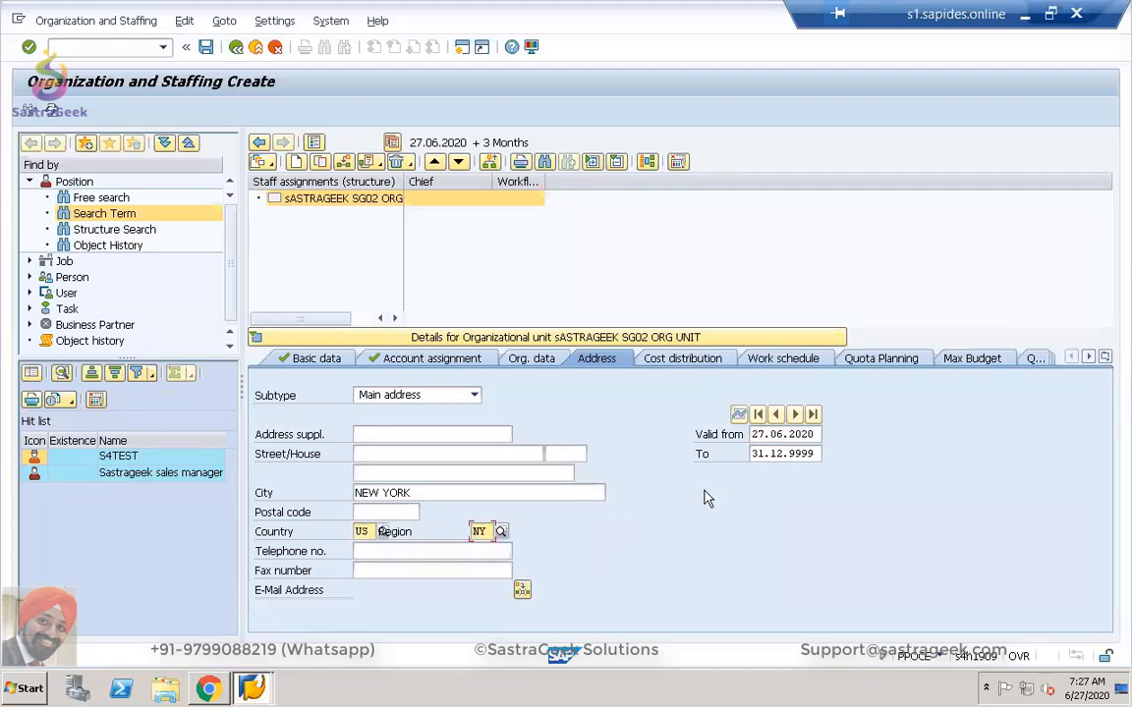
Review the cost distribution and work schedule details, then save the org unit.
click(682, 359)
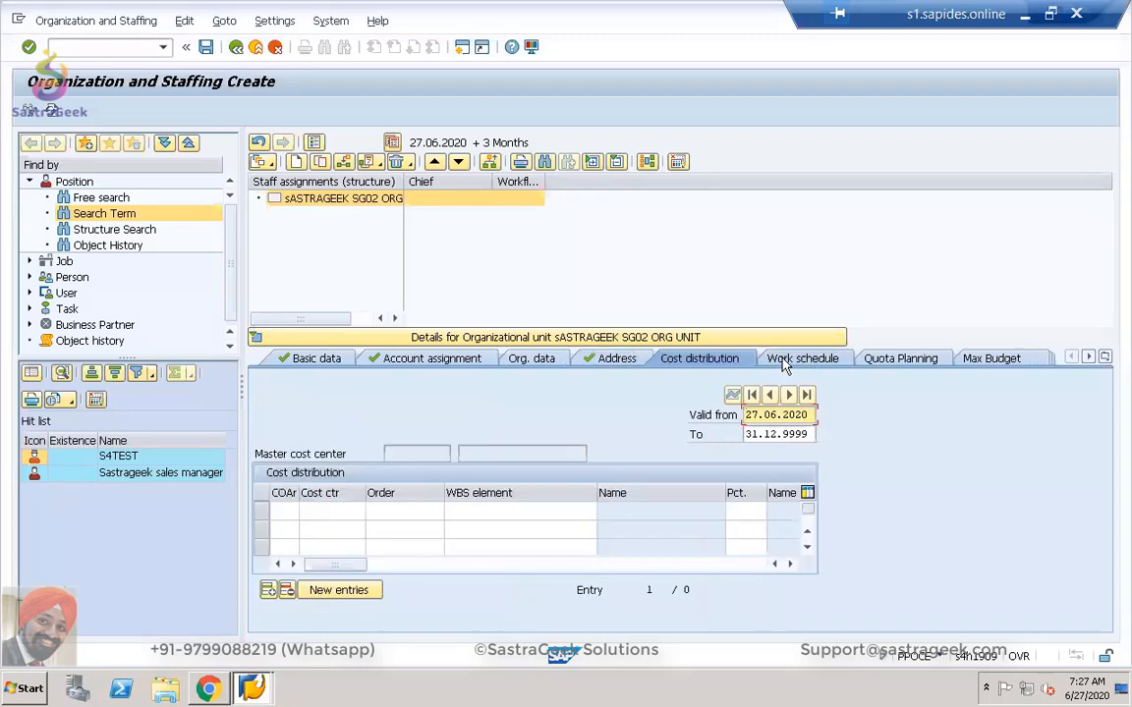
click(787, 361)
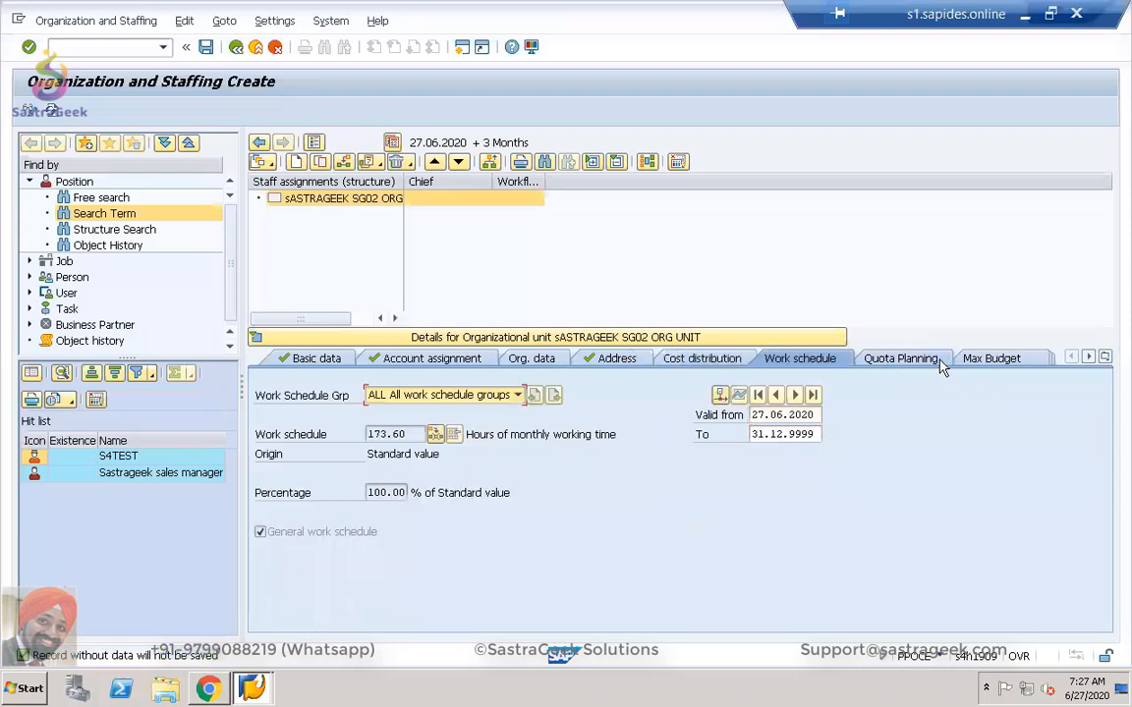
click(315, 360)
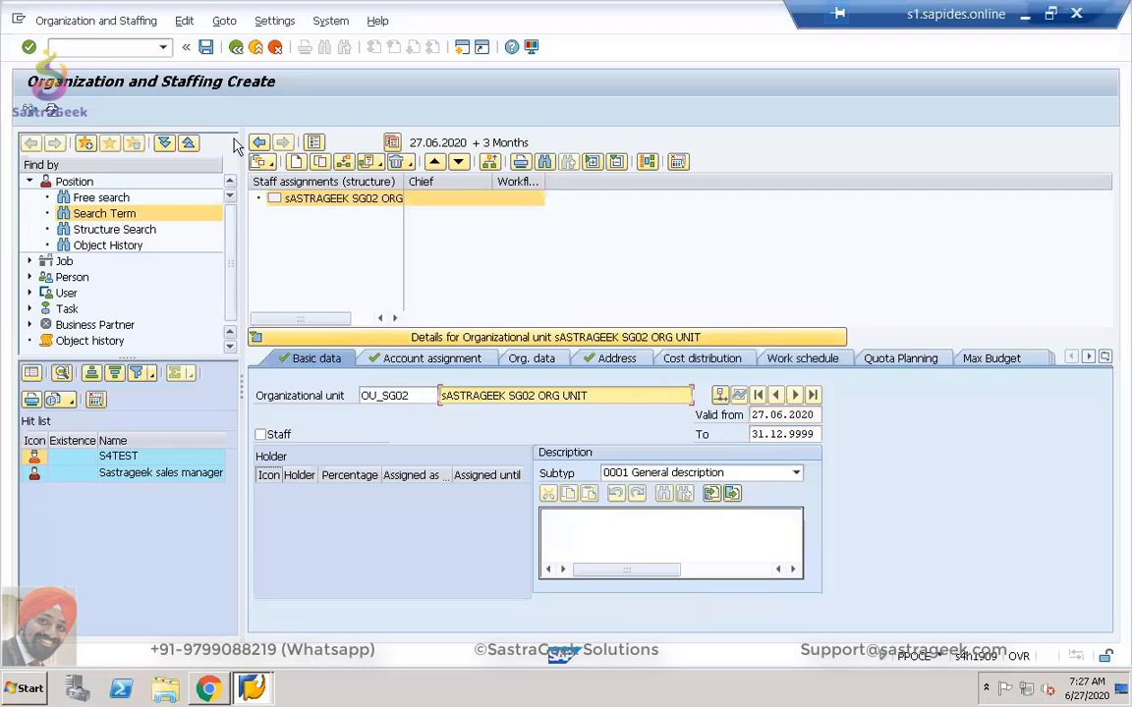
click(208, 49)
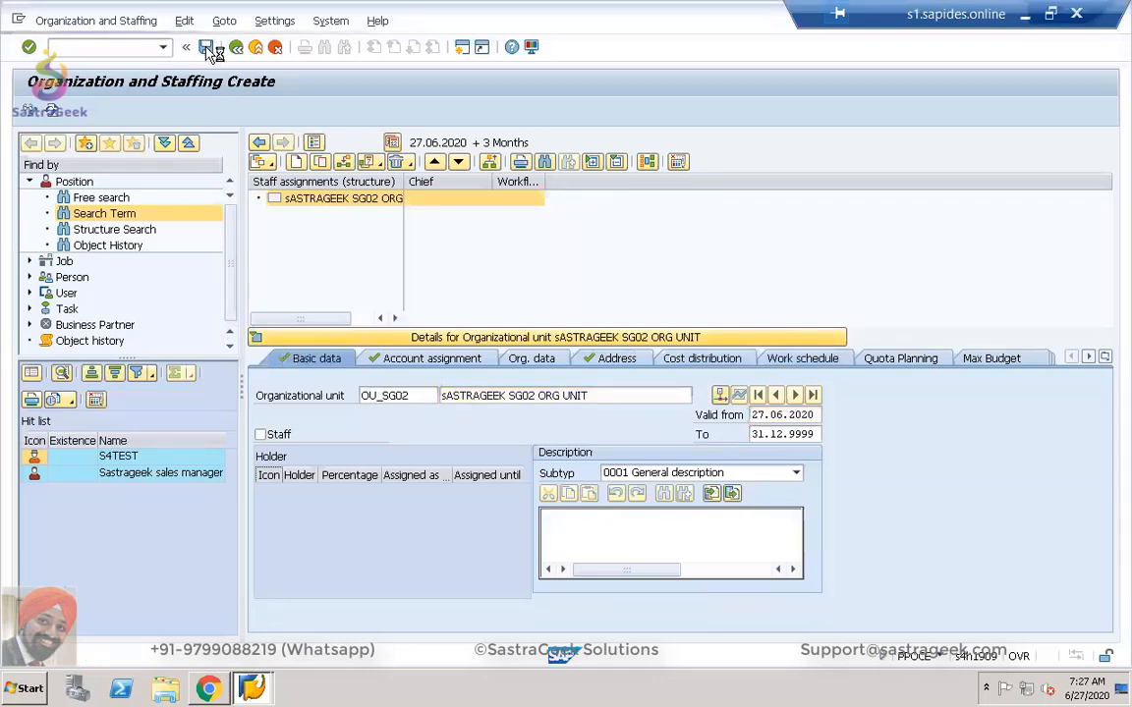
right_click(339, 201)
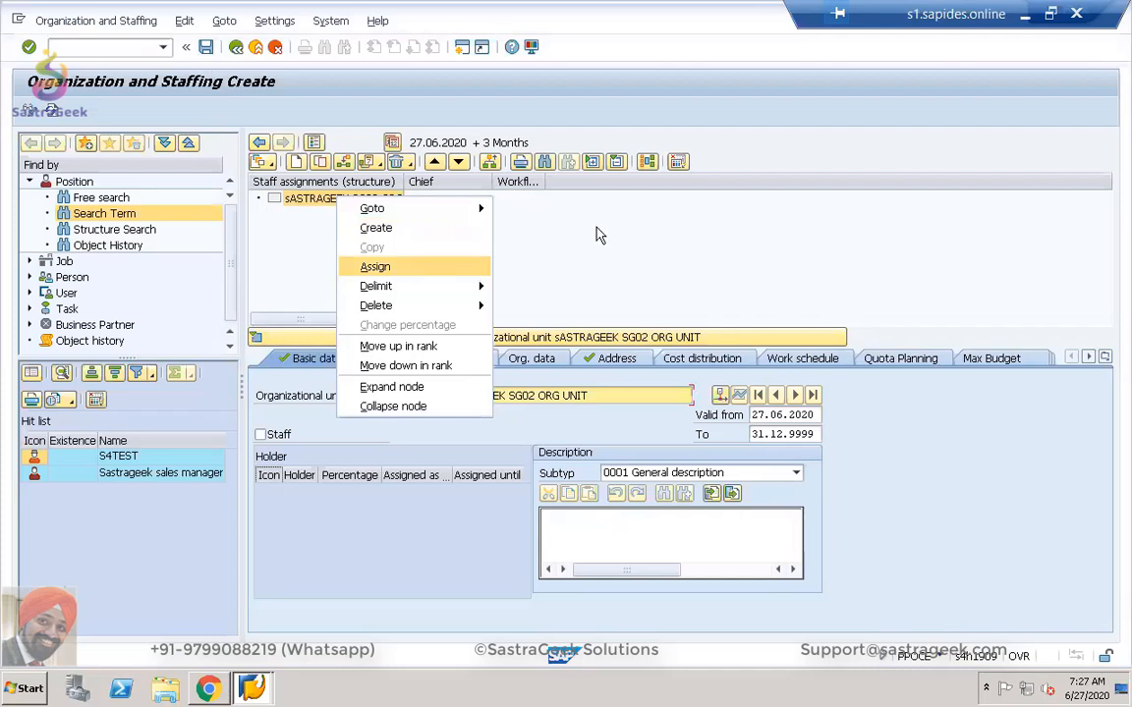
click(478, 223)
click(342, 198)
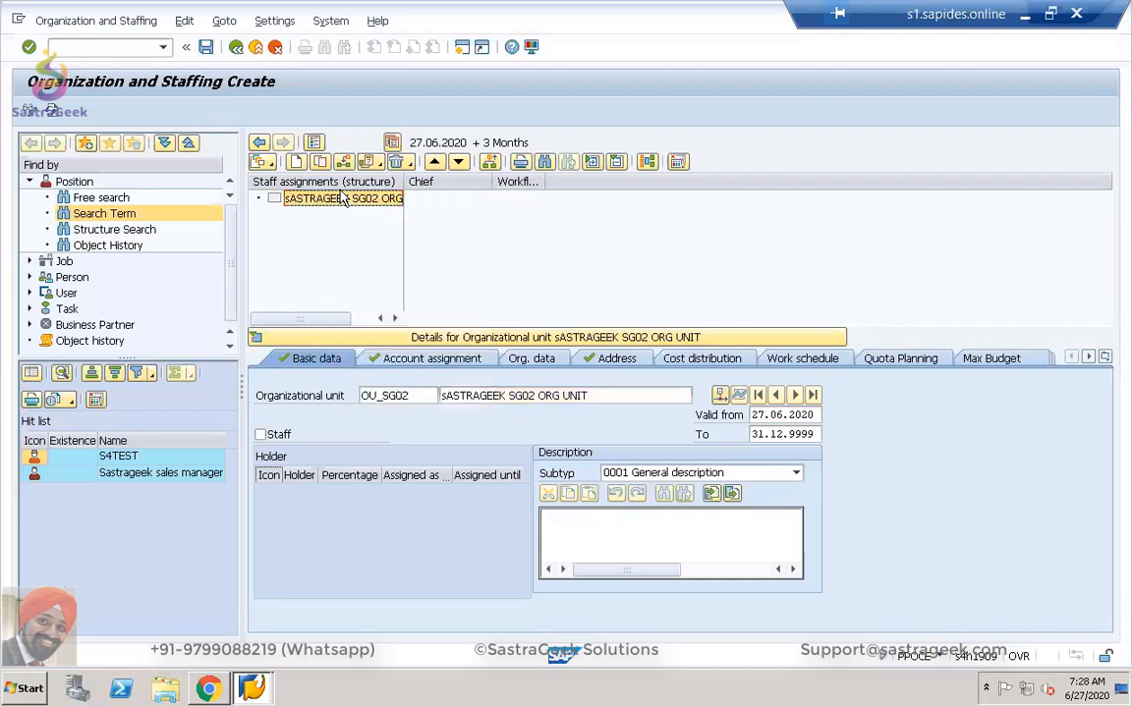
click(278, 200)
right_click(278, 202)
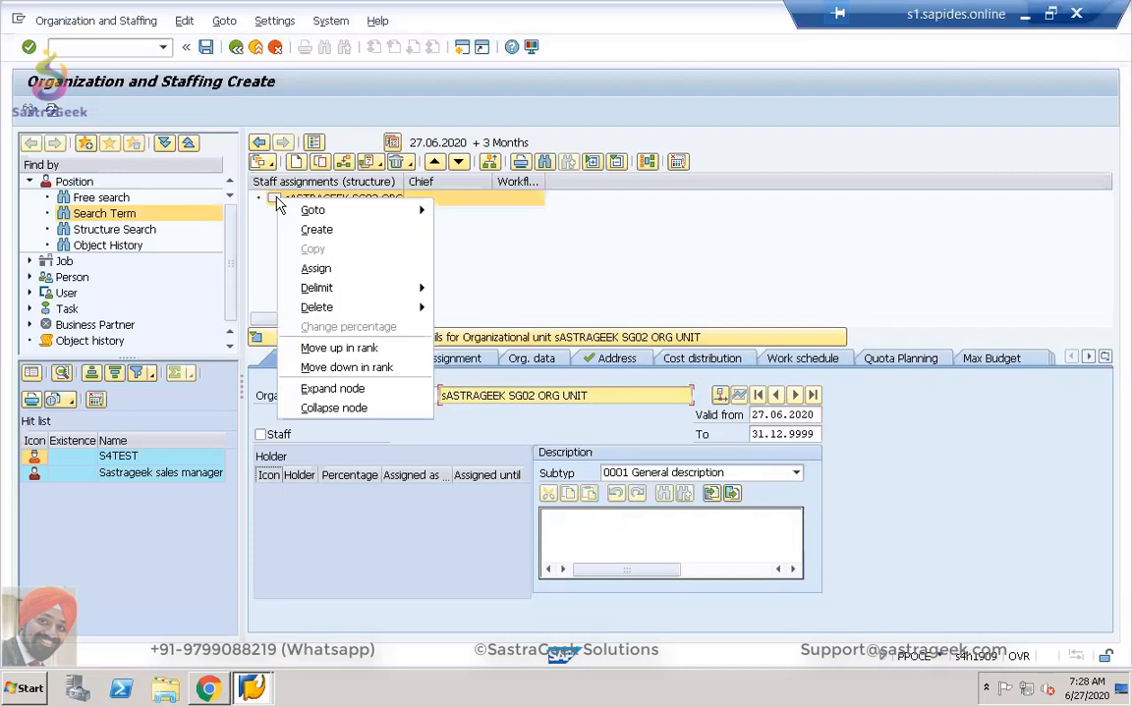
click(312, 268)
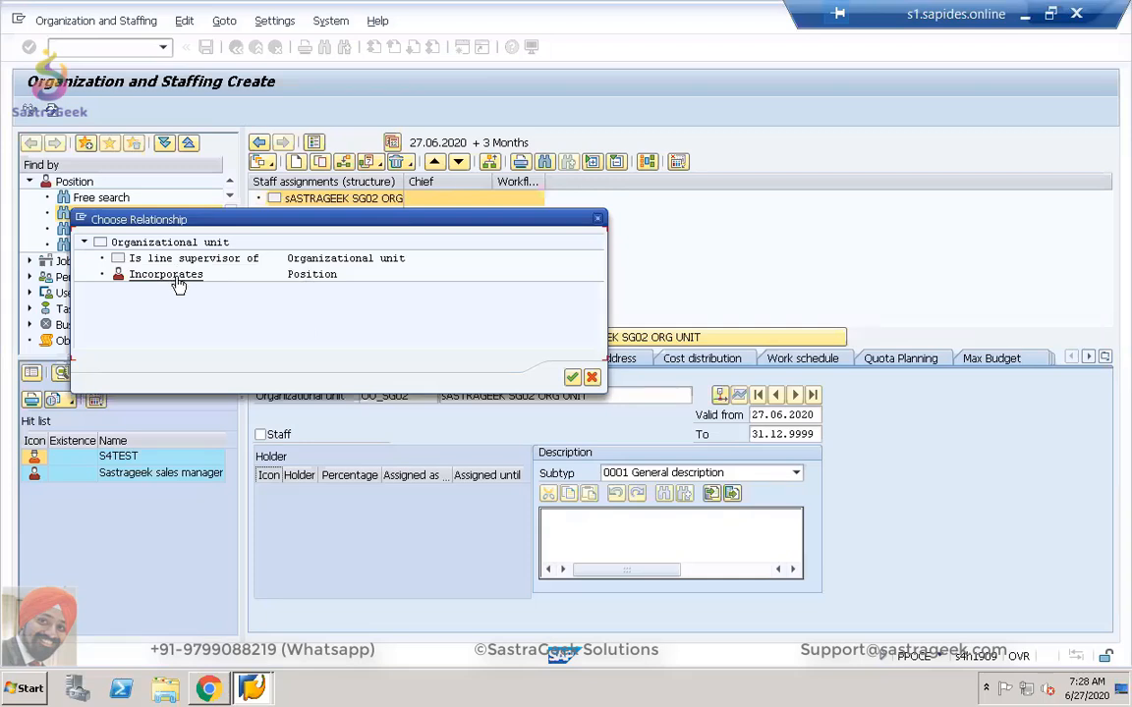
double_click(207, 278)
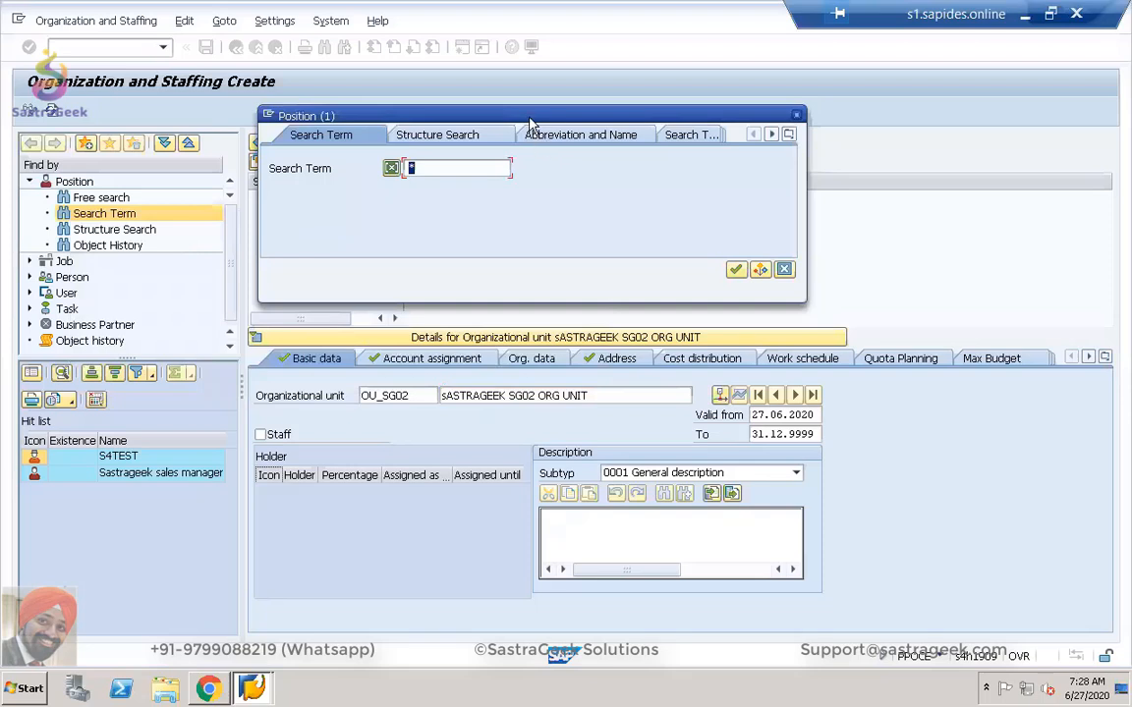
drag(531, 120, 592, 232)
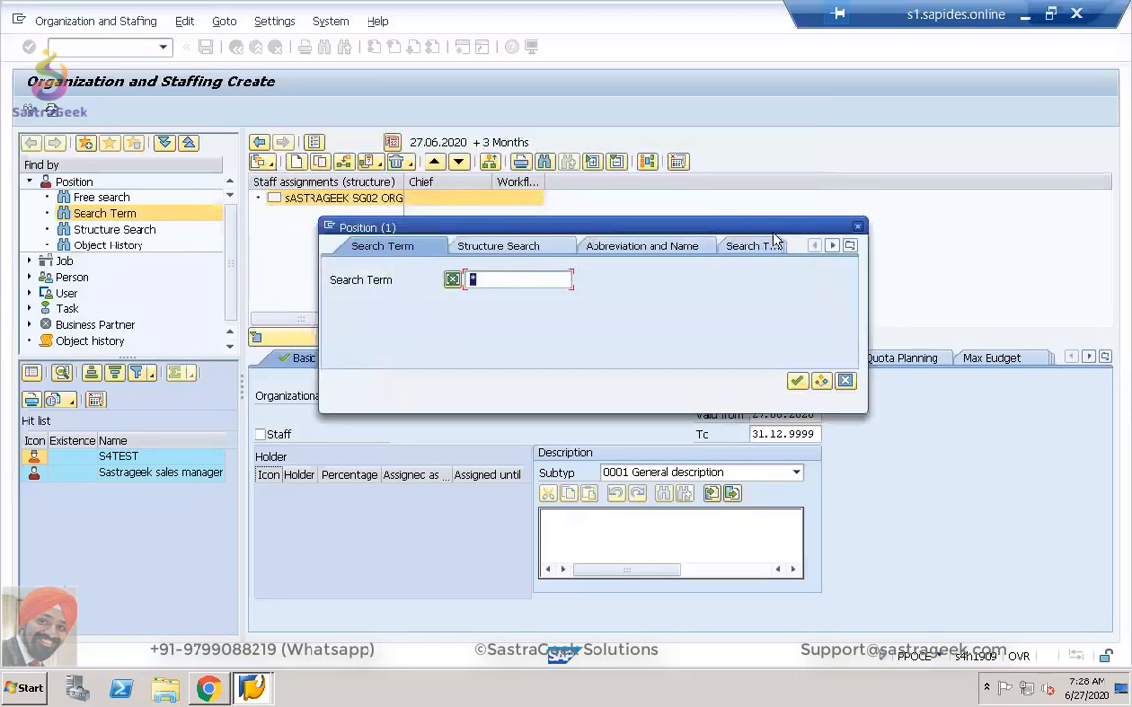
click(857, 230)
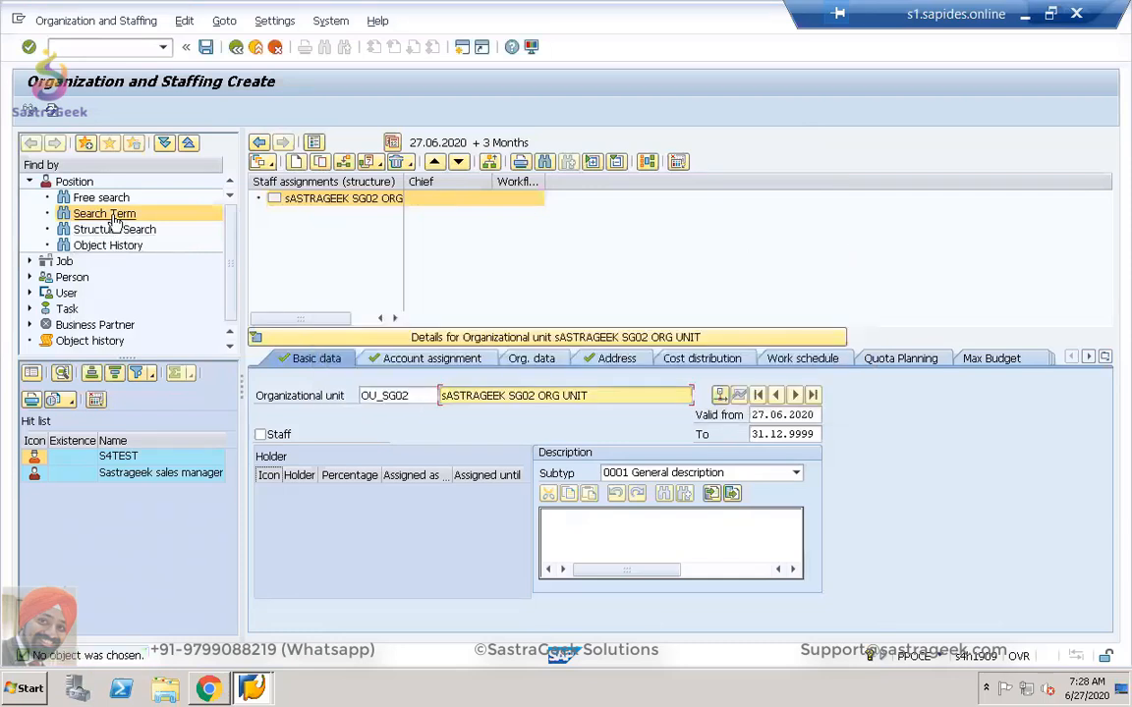
double_click(82, 184)
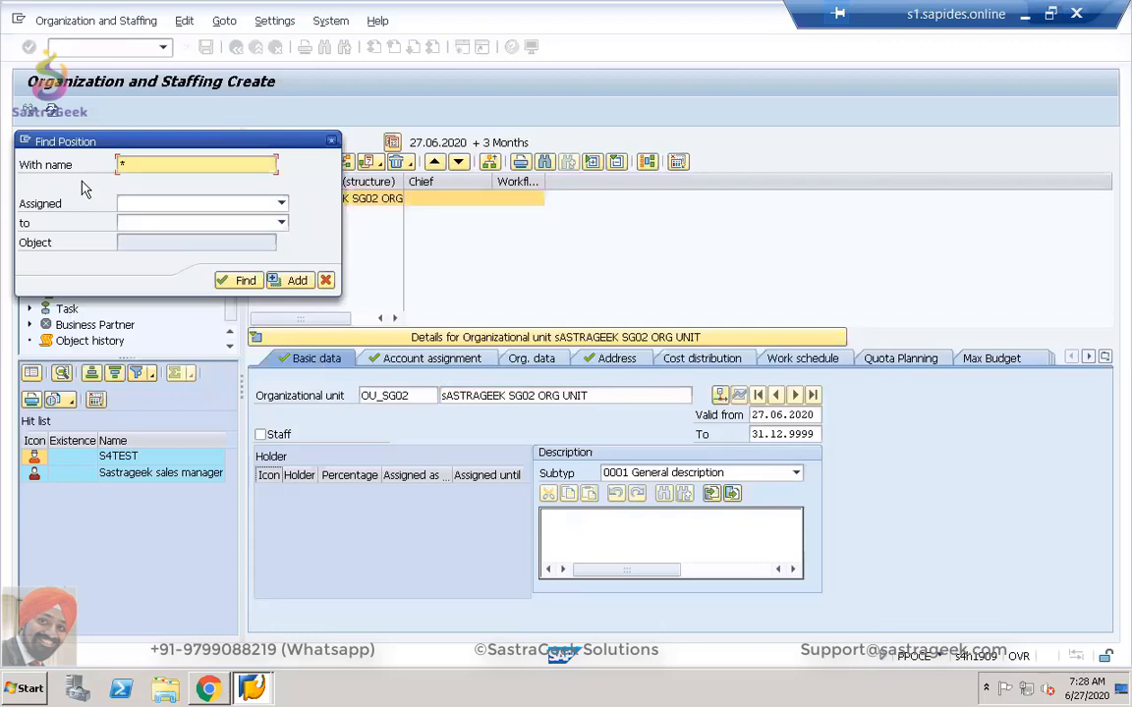
click(243, 278)
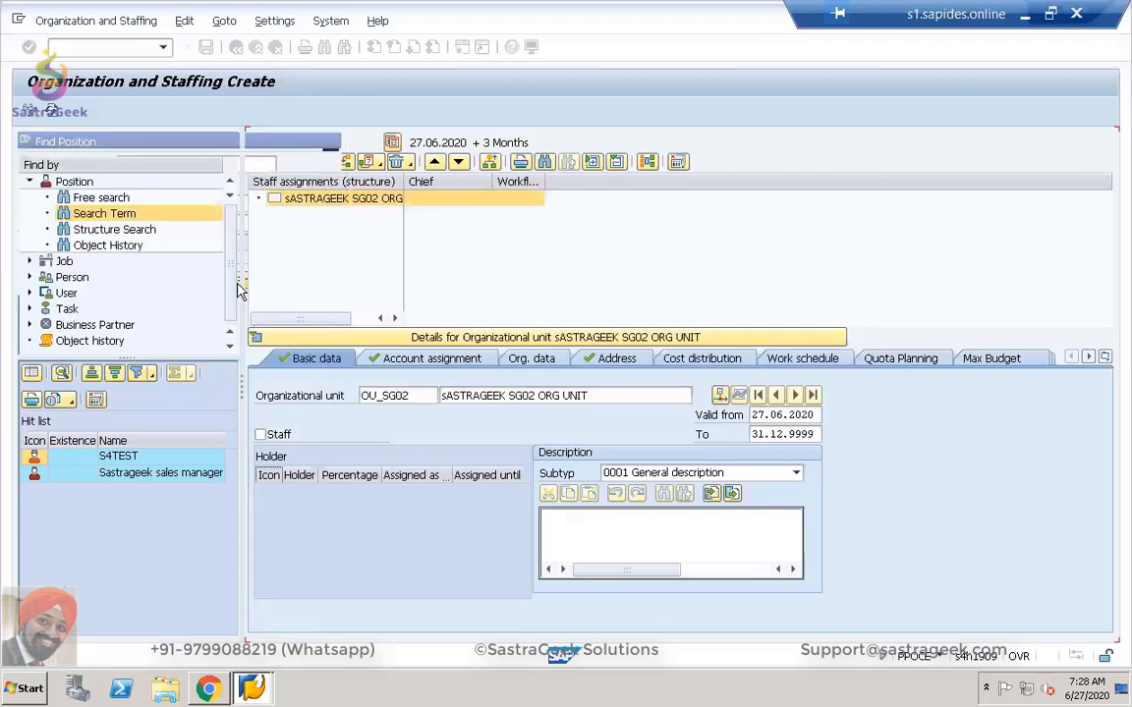
right_click(72, 182)
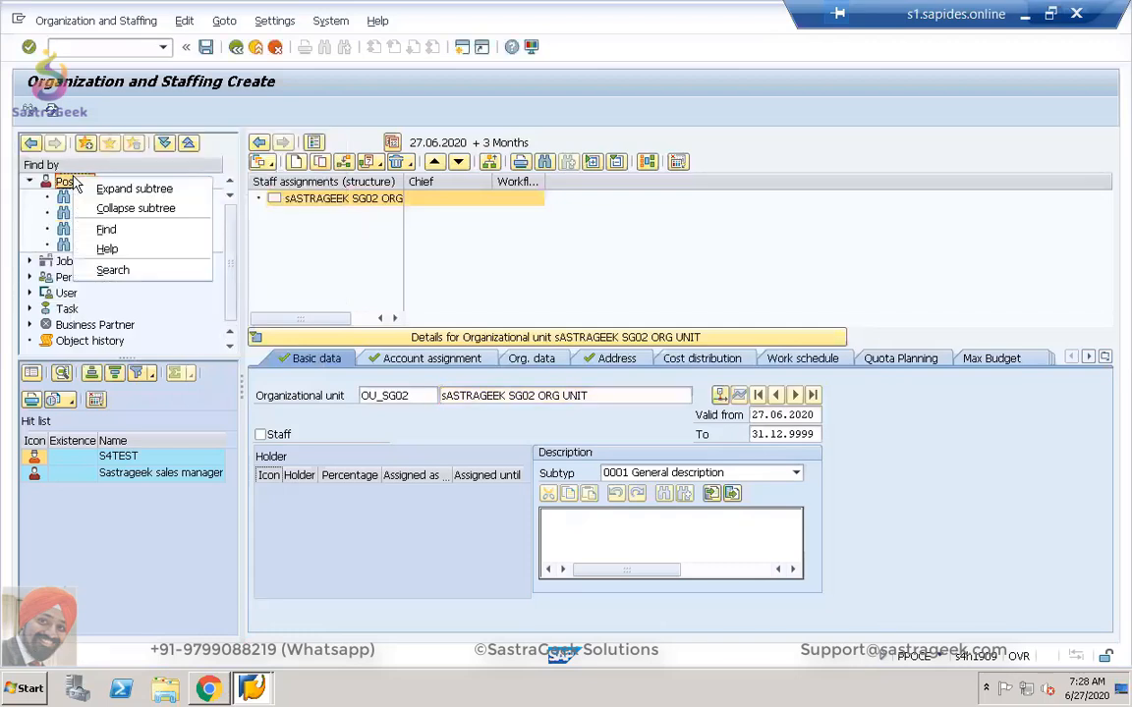
click(263, 229)
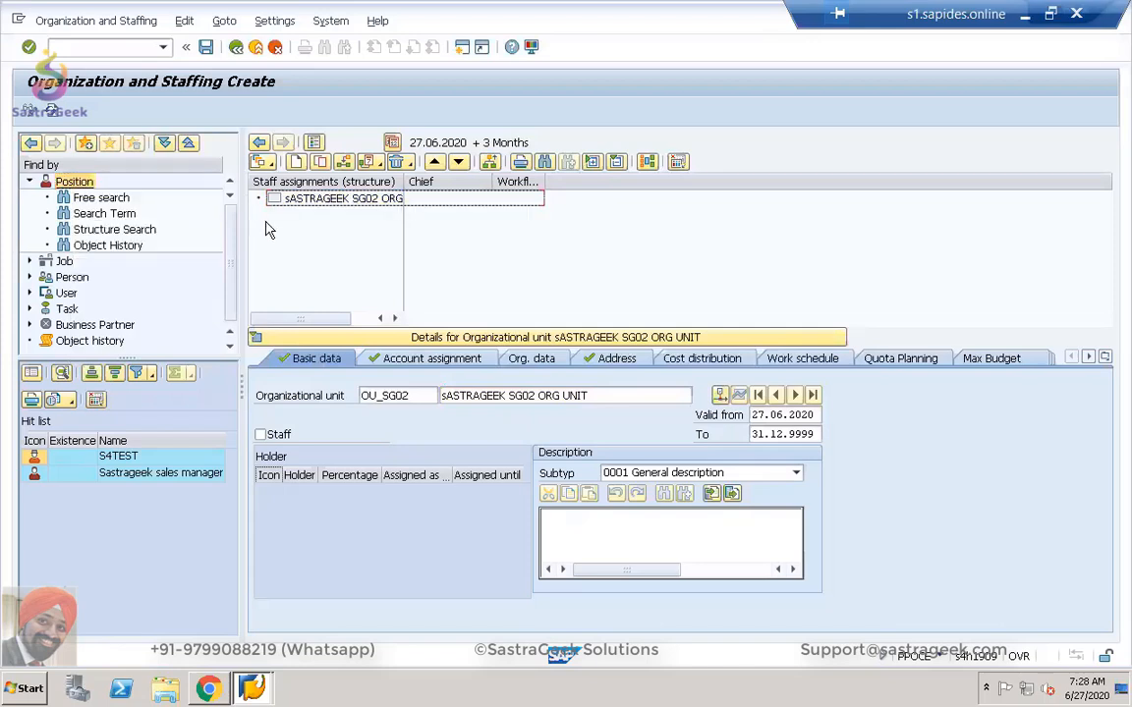
Create a new position incorporated under the SG02 org unit.
click(257, 196)
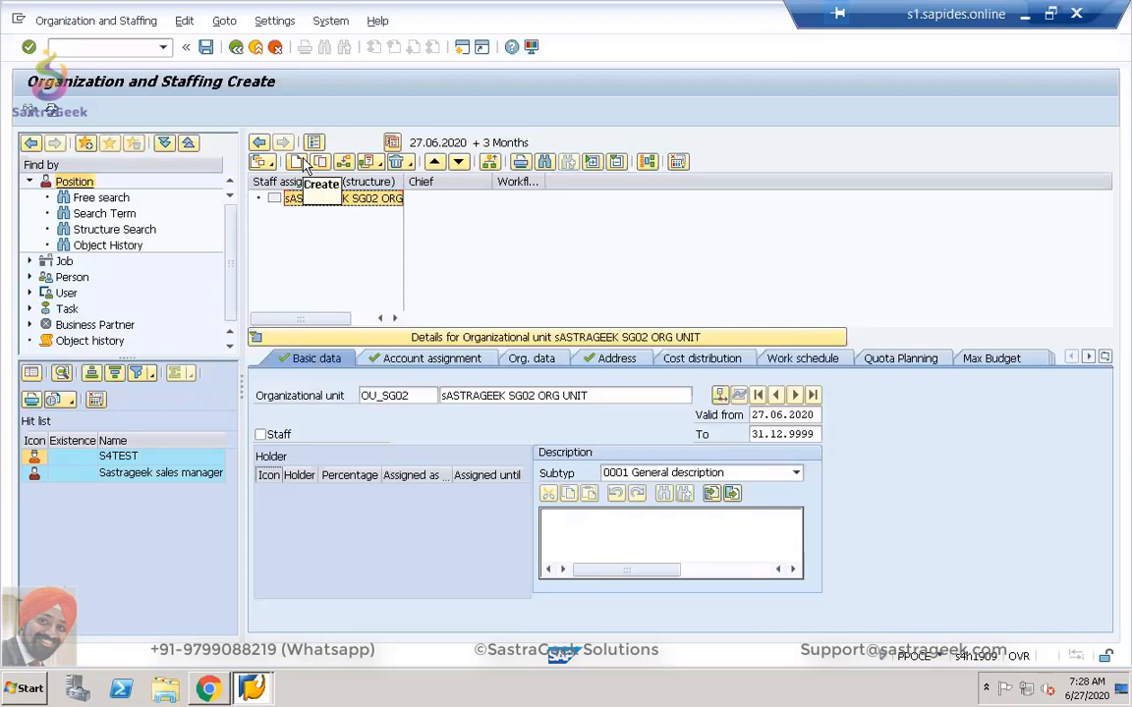
click(299, 162)
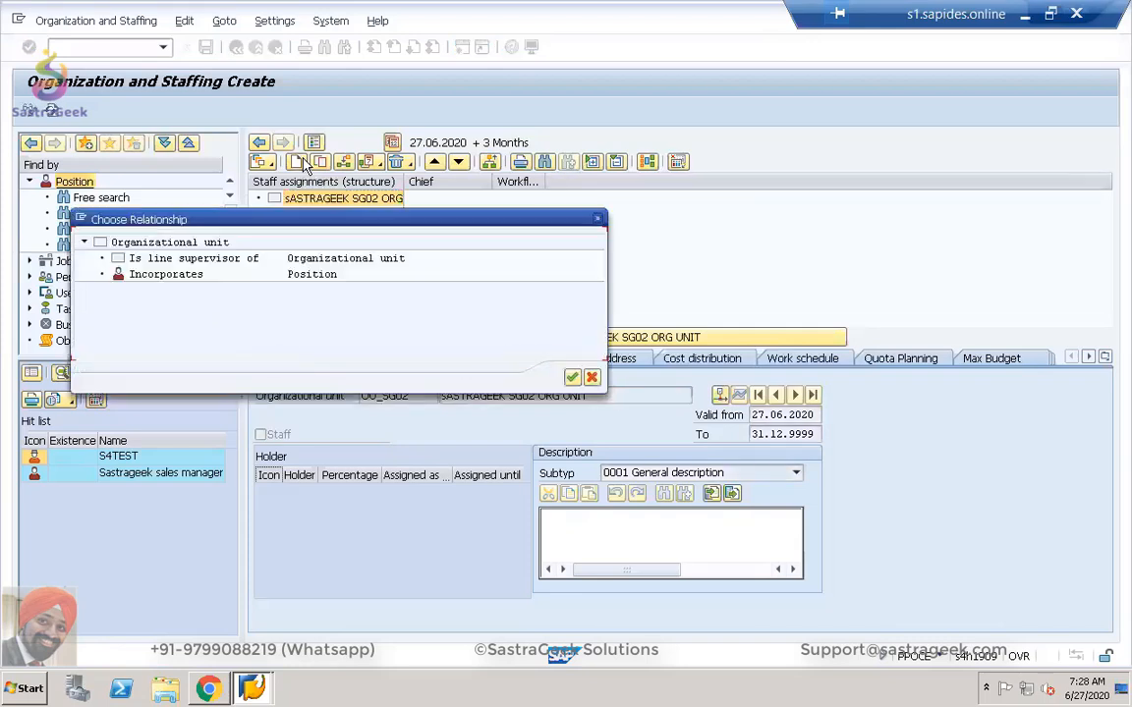
click(310, 275)
double_click(310, 275)
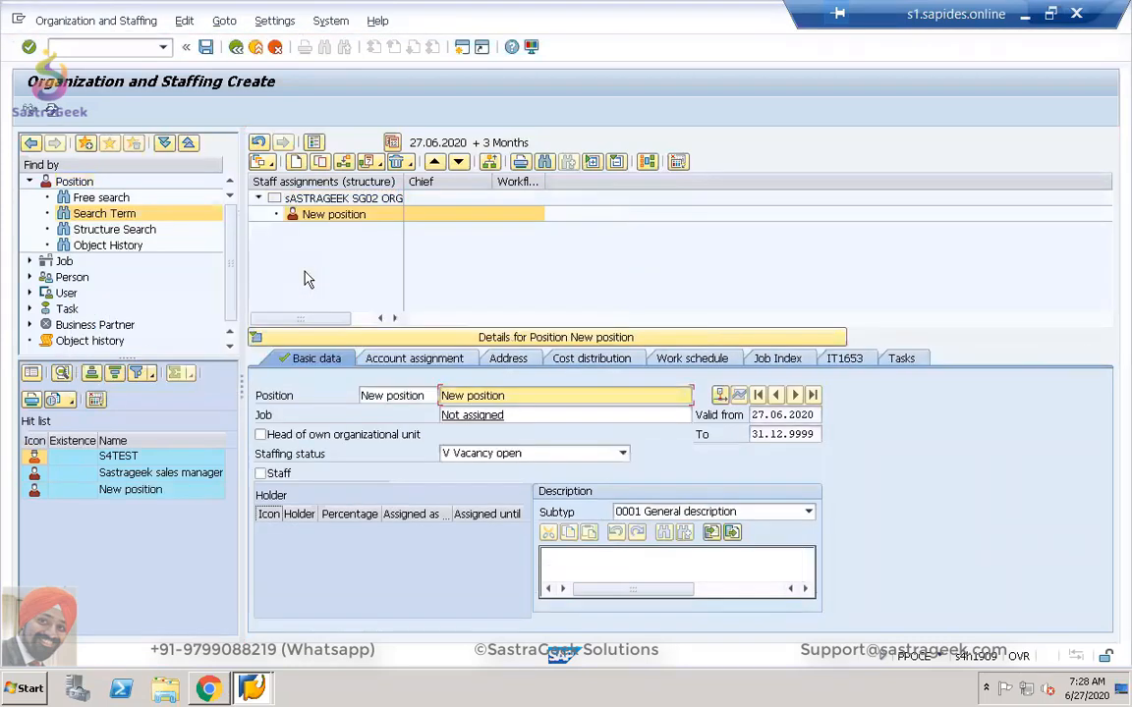
right_click(330, 200)
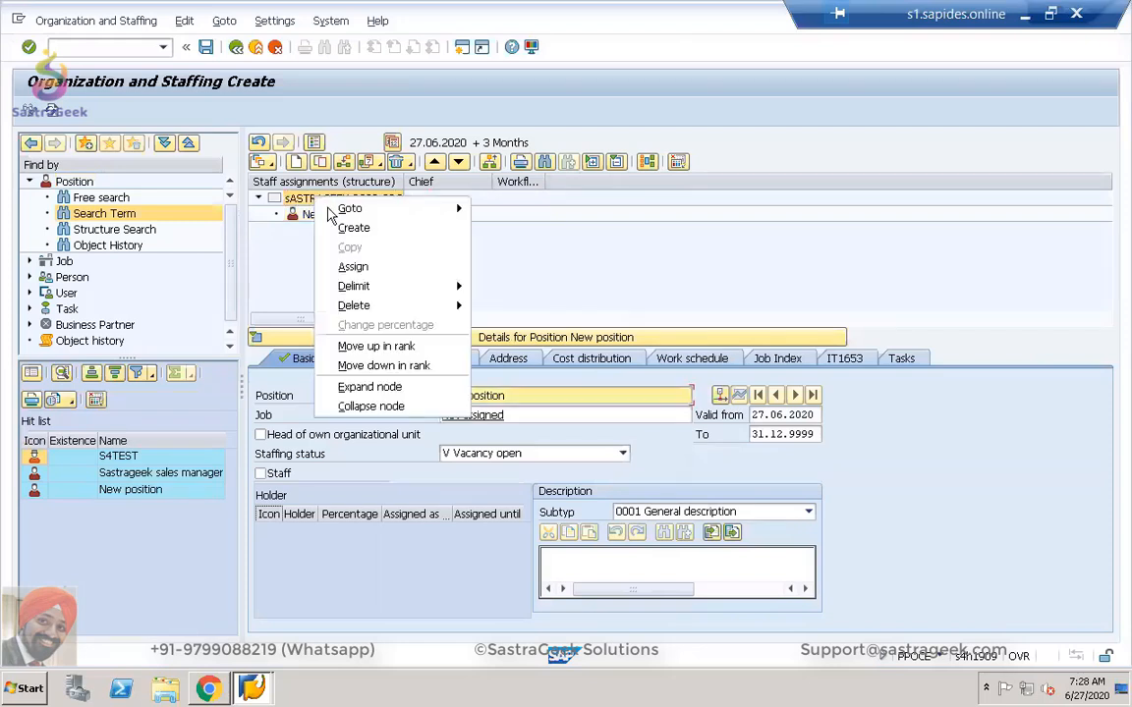
click(516, 231)
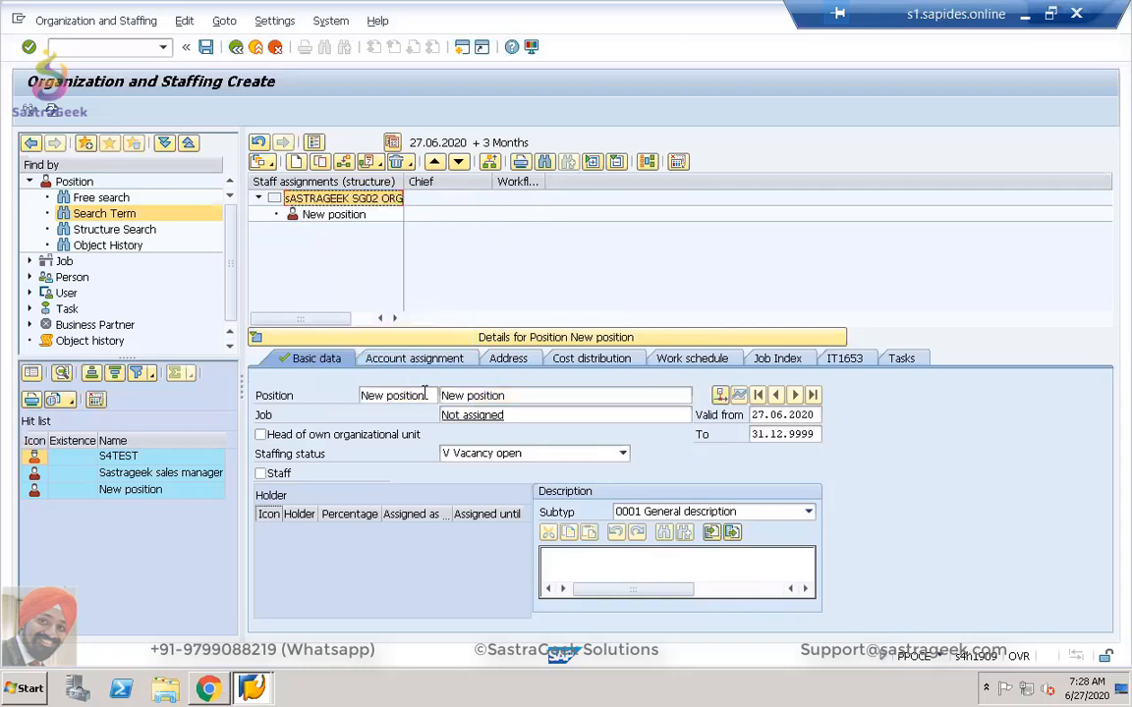
Rename the position to short name ST_SG02 and full name 'SG02 Sales Team'.
drag(424, 394, 348, 393)
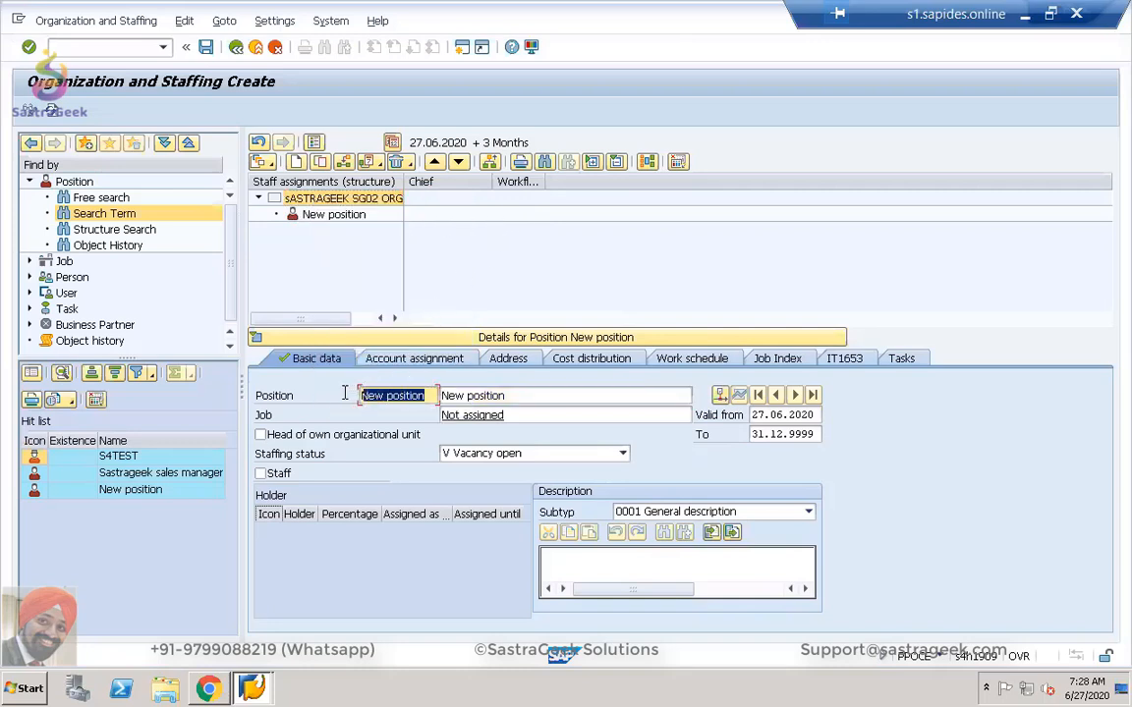
text(sALE)
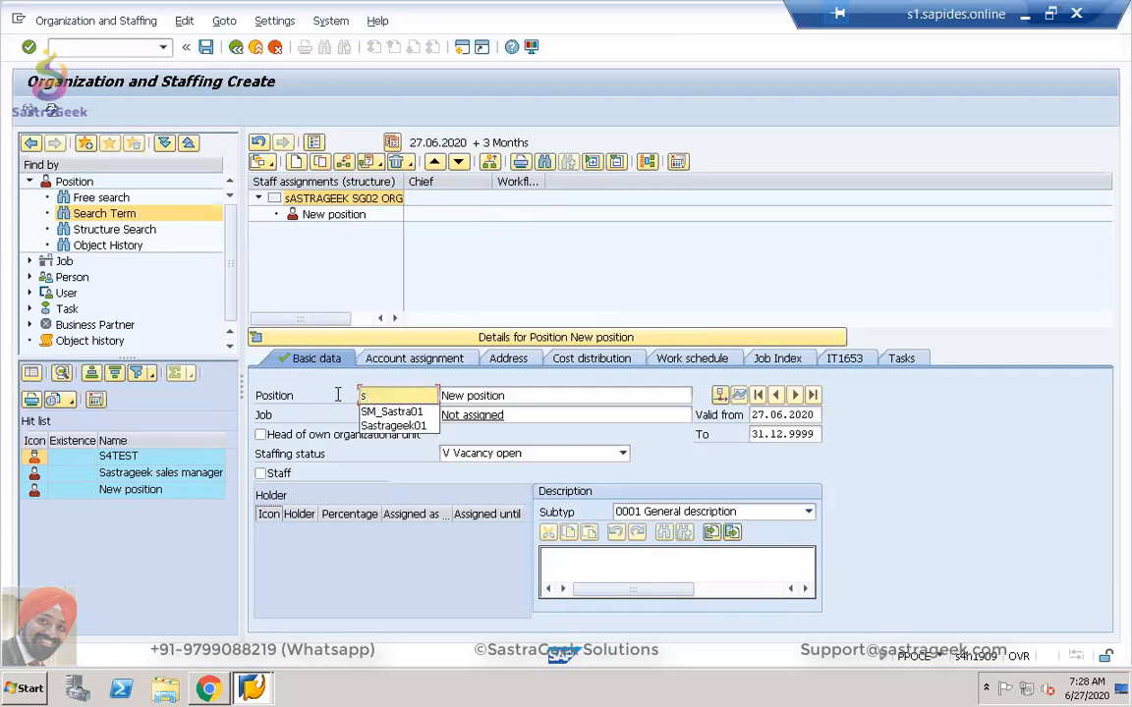
key(BackSpace)
key(BackSpace)
key(BackSpace)
key(BackSpace)
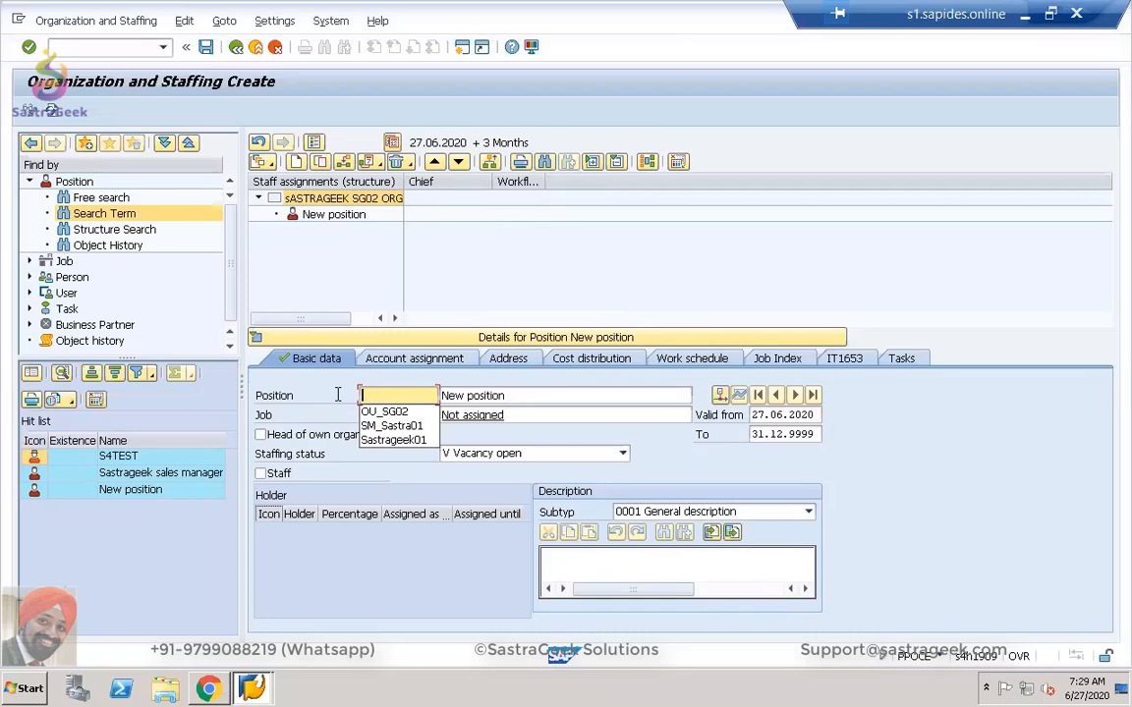
text(S)
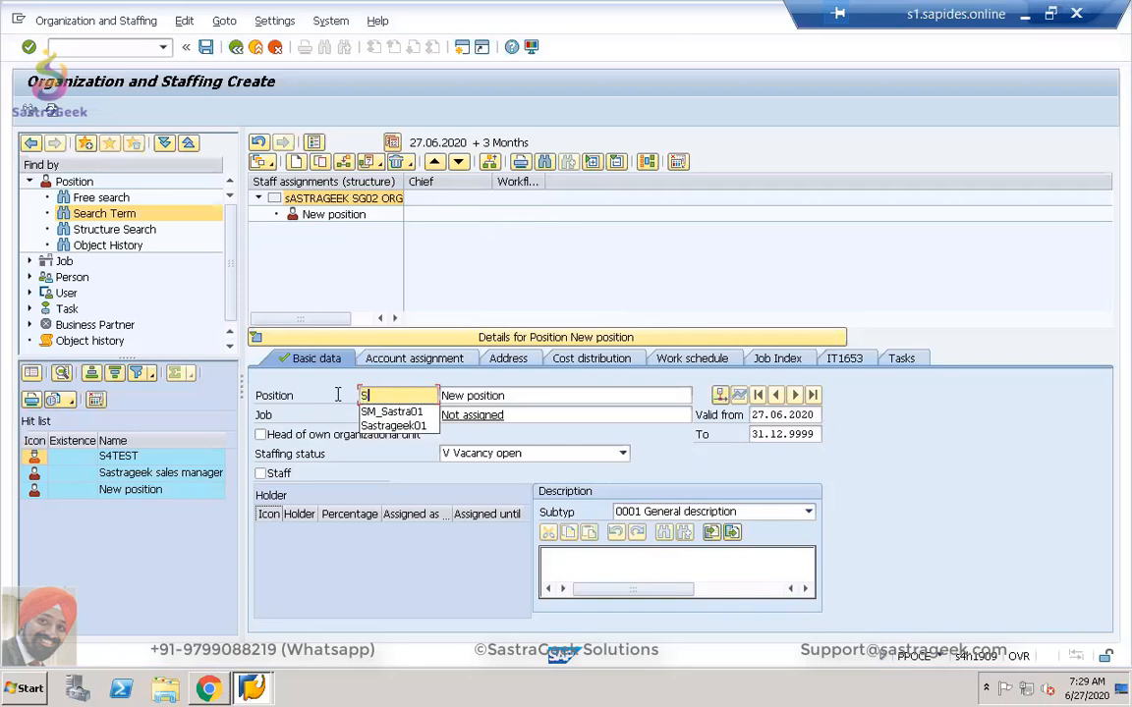
text(T_)
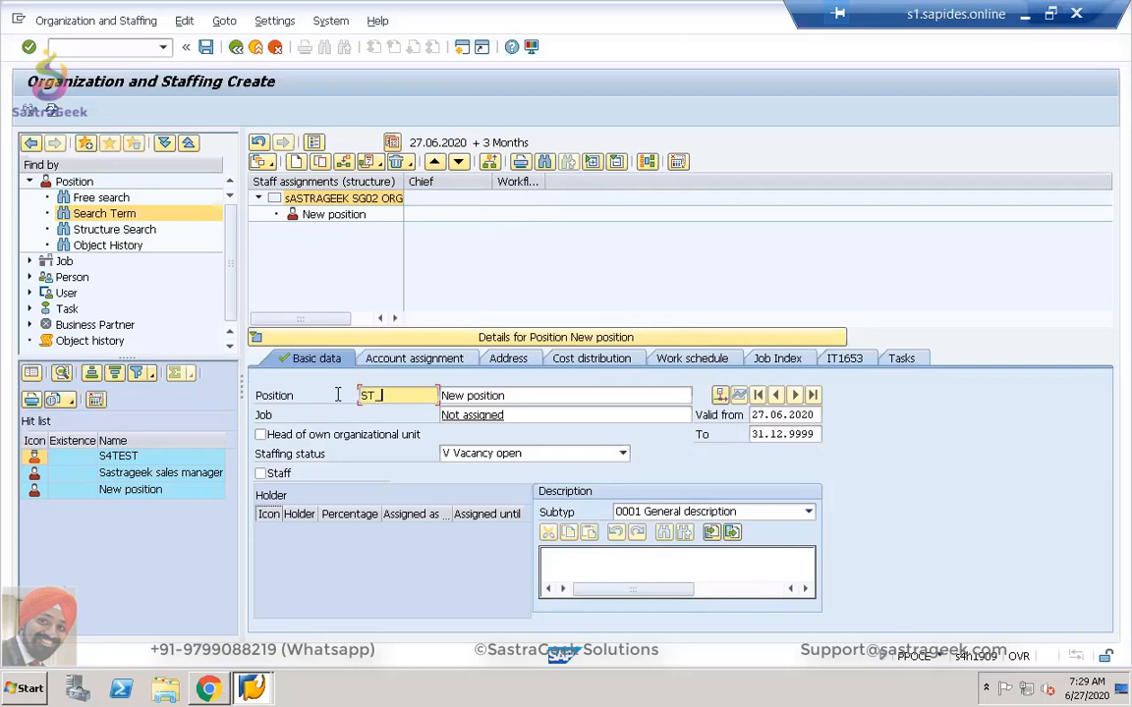
text(SG02)
key(Tab)
key(Delete)
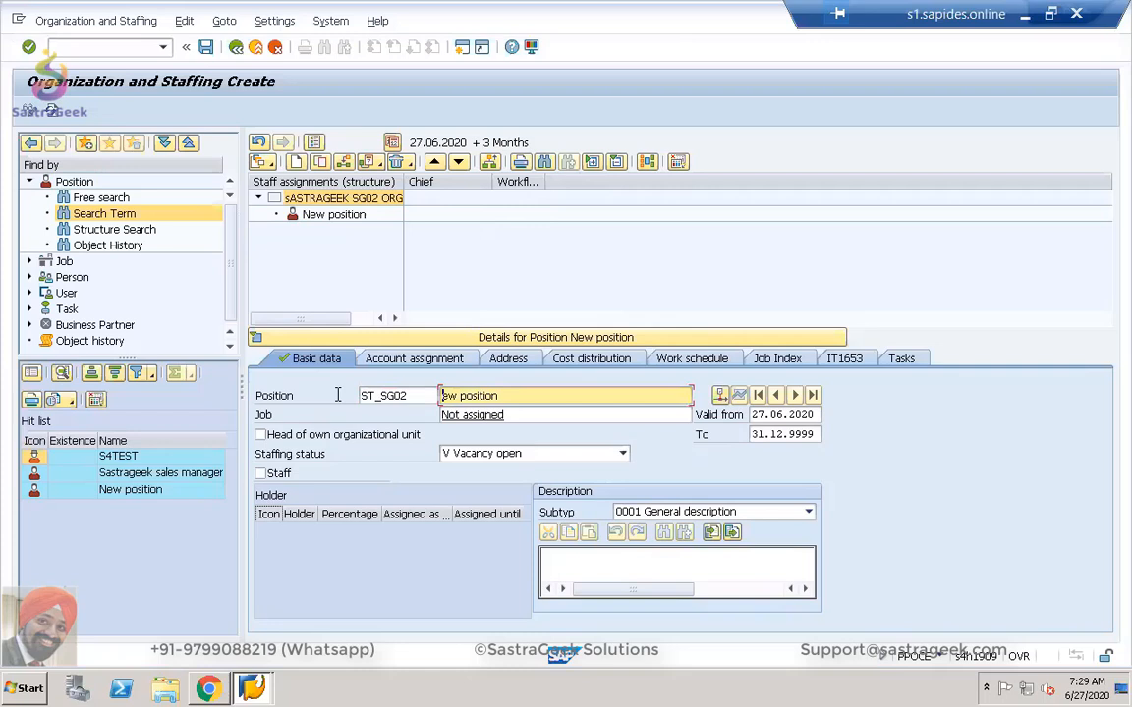
key(Delete)
key(Delete)
key(Delete)
key(Delete)
key(Delete)
key(Delete)
key(Delete)
key(Delete)
key(Delete)
key(Delete)
key(Delete)
text(SG02 Sales Team)
Set the position's account assignment company code to SG02.
click(388, 361)
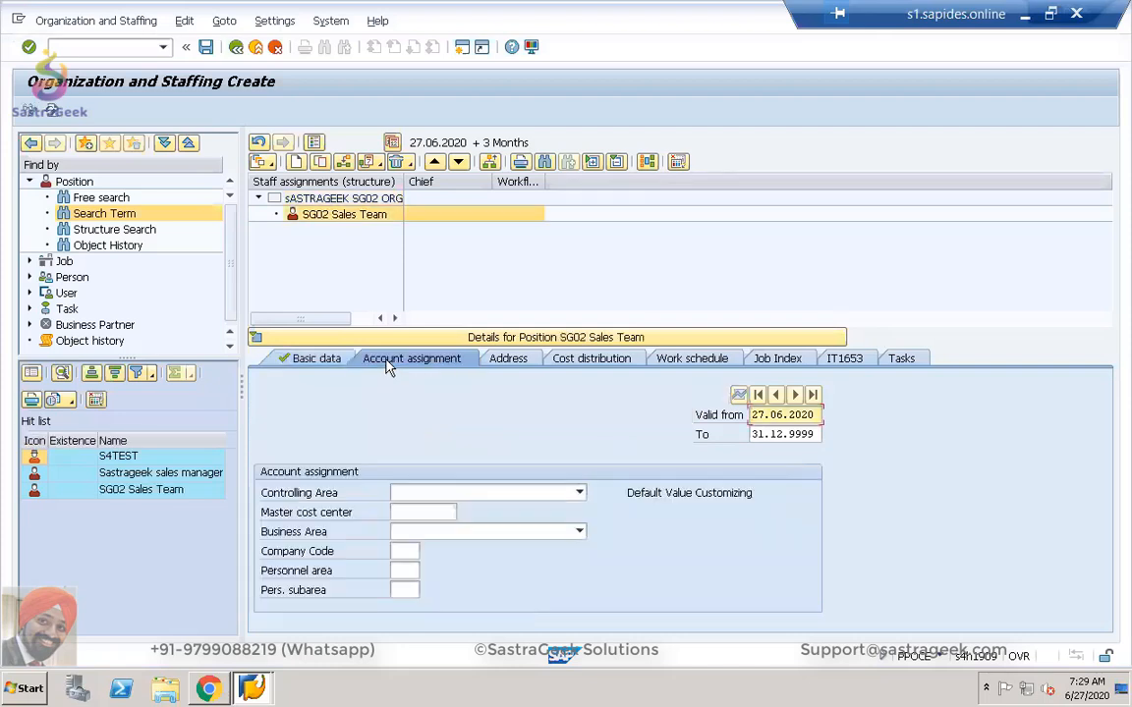
click(406, 551)
text(sg0)
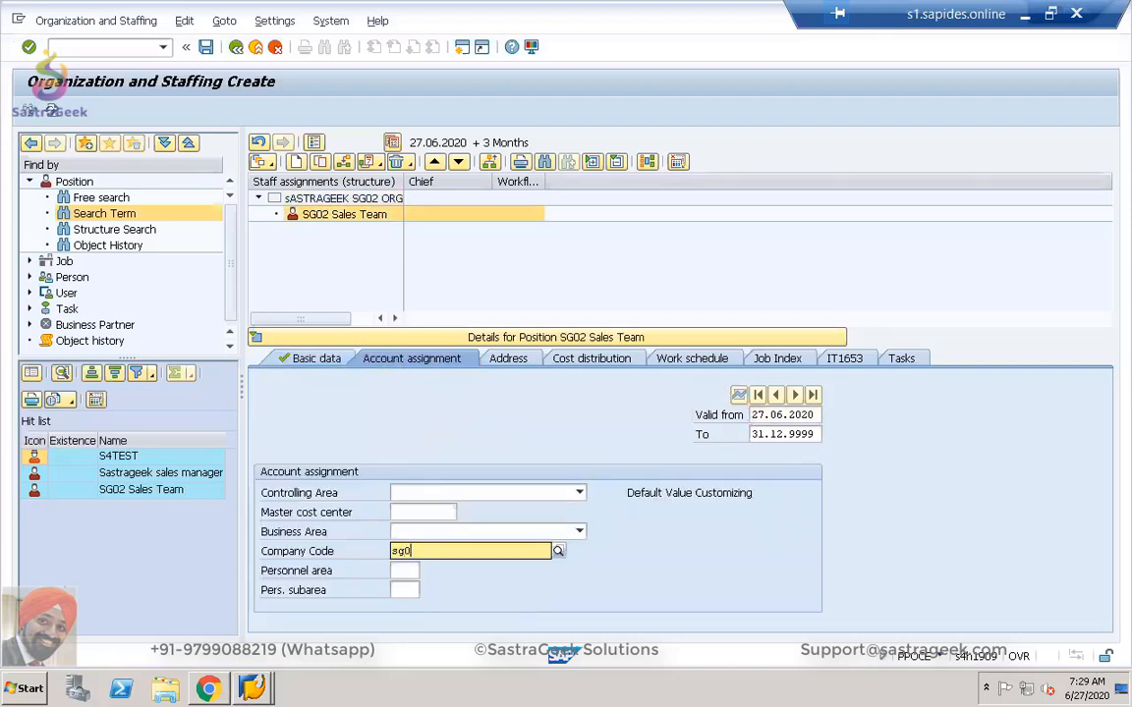
text(2)
key(Return)
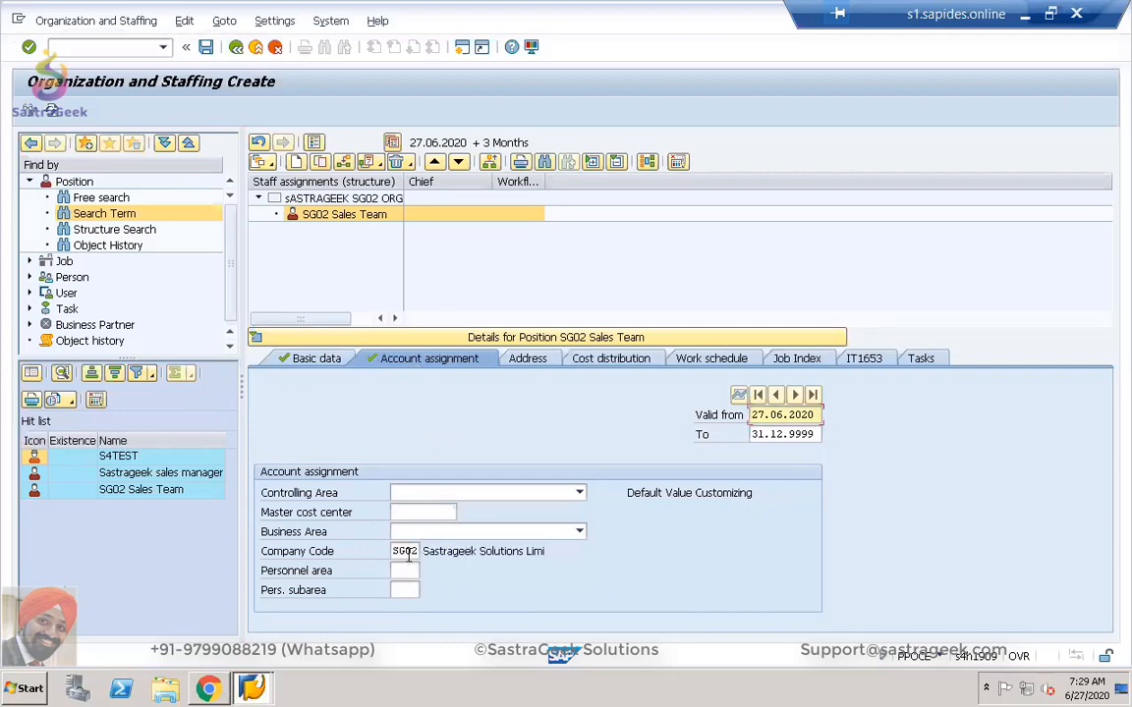
Assign the position building ADMIN2 Administration 2 with room 123.
click(539, 360)
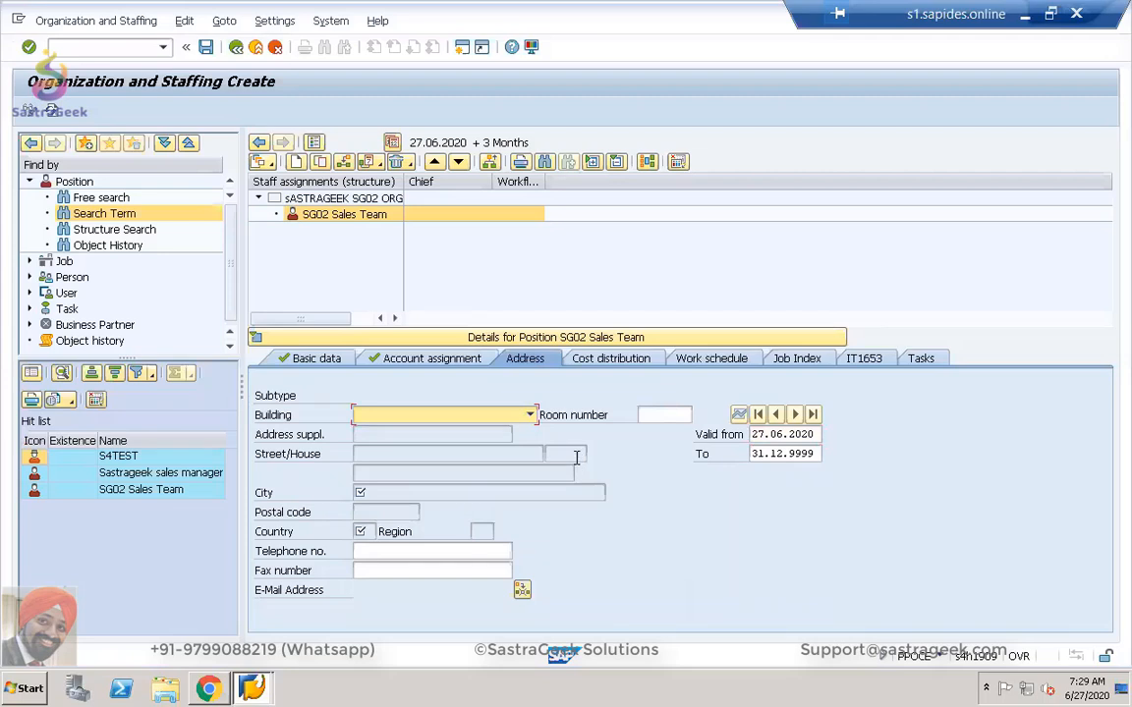
click(530, 416)
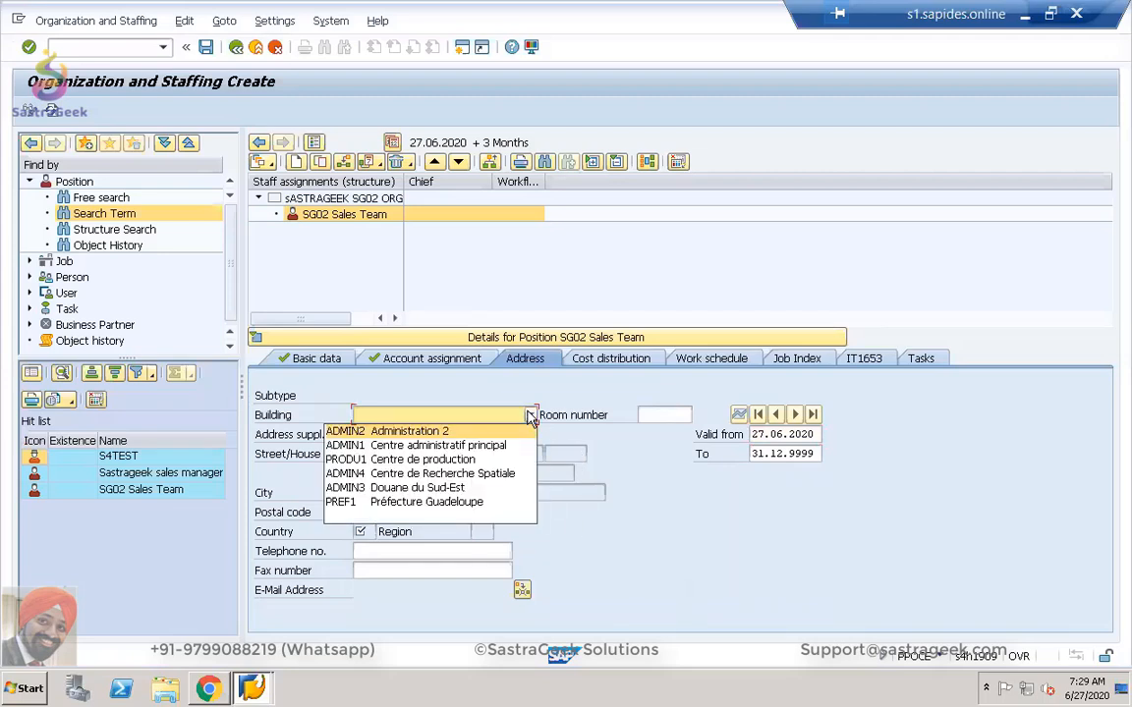
click(509, 432)
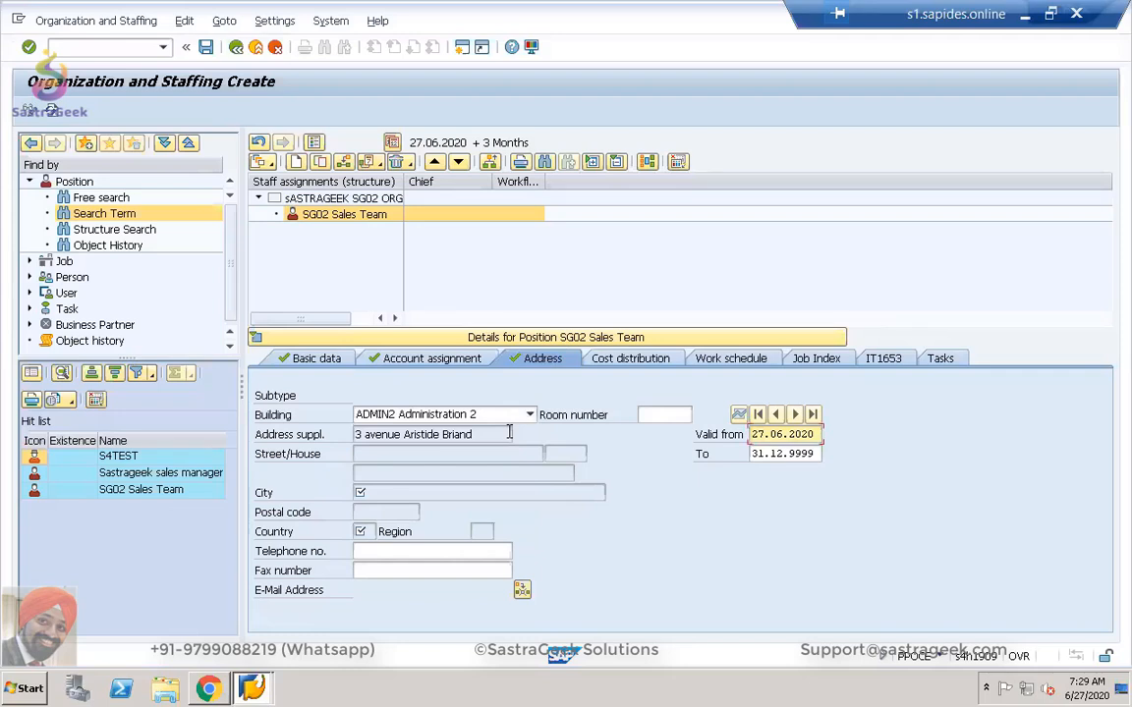
click(663, 416)
text(123)
key(Tab)
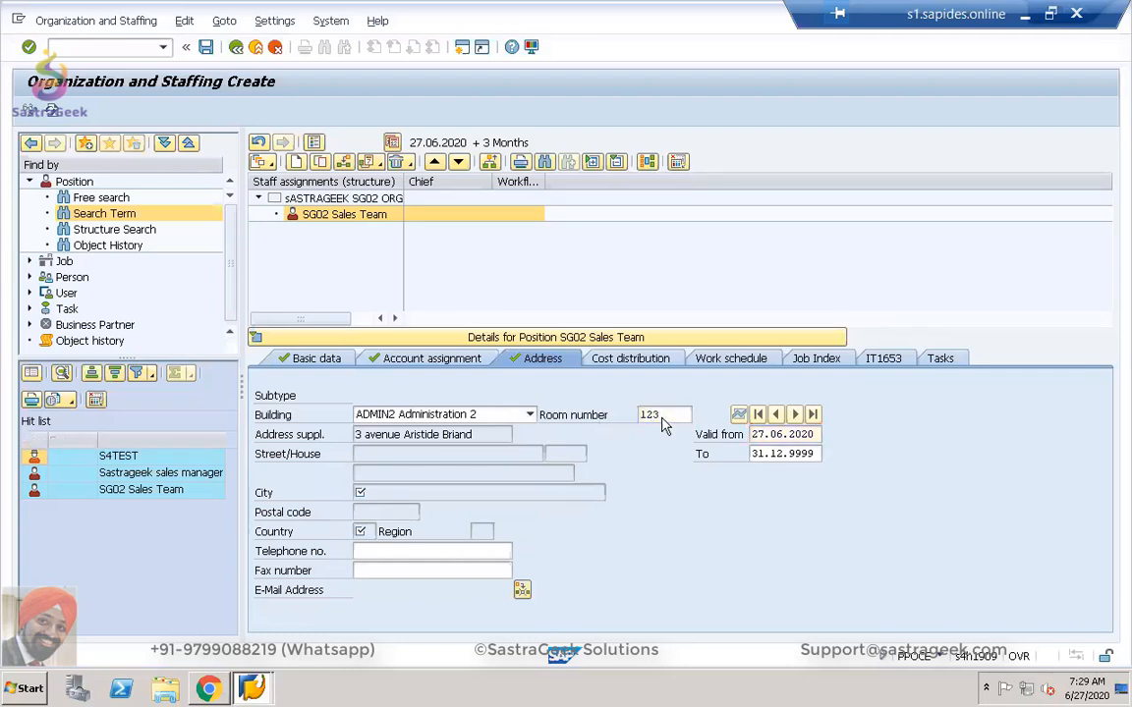
Save the org unit and position, then select SG02 Sales Team in the structure.
click(634, 360)
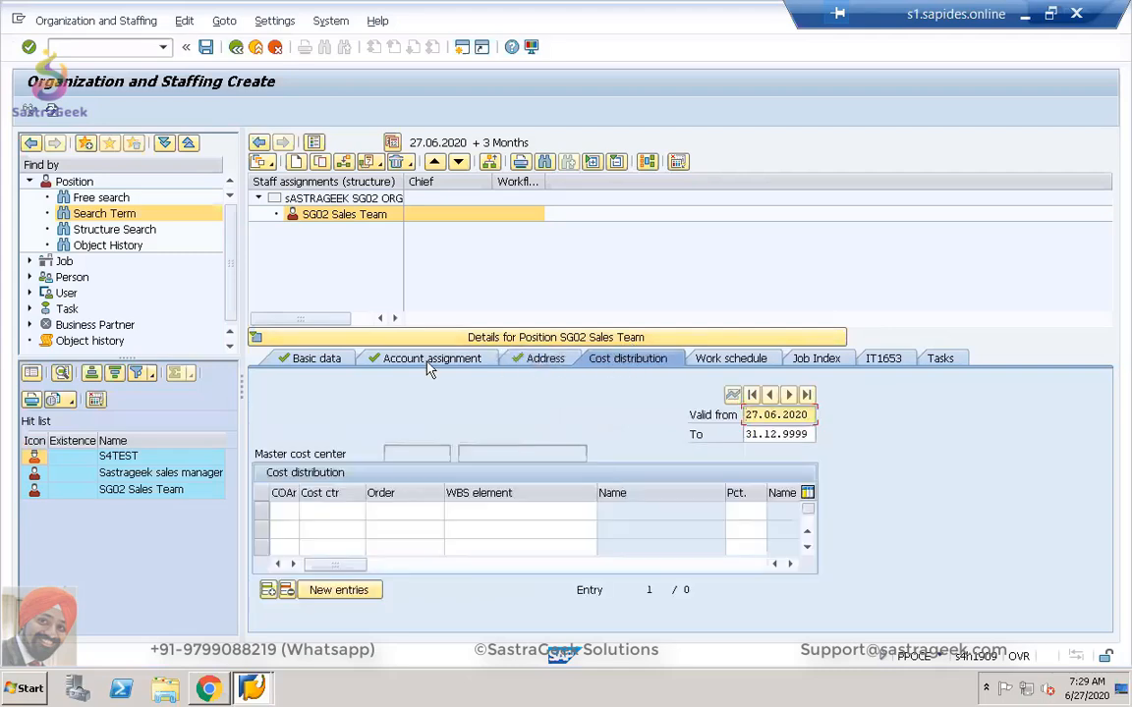
click(543, 359)
click(428, 360)
click(339, 360)
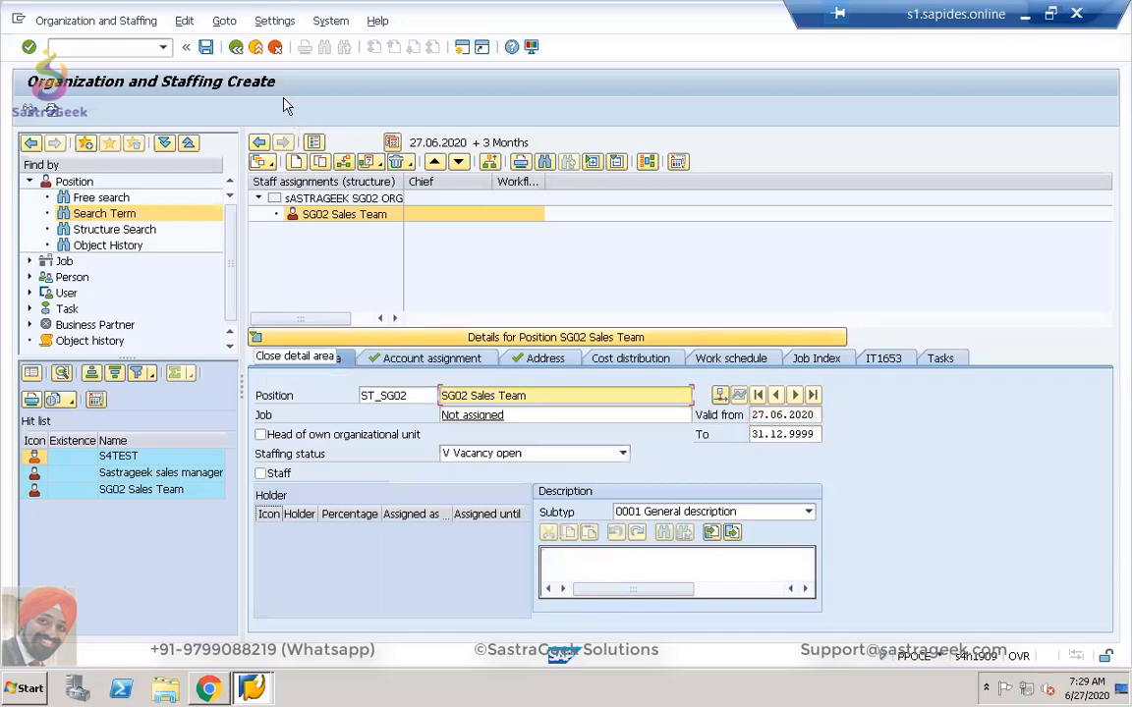
click(206, 49)
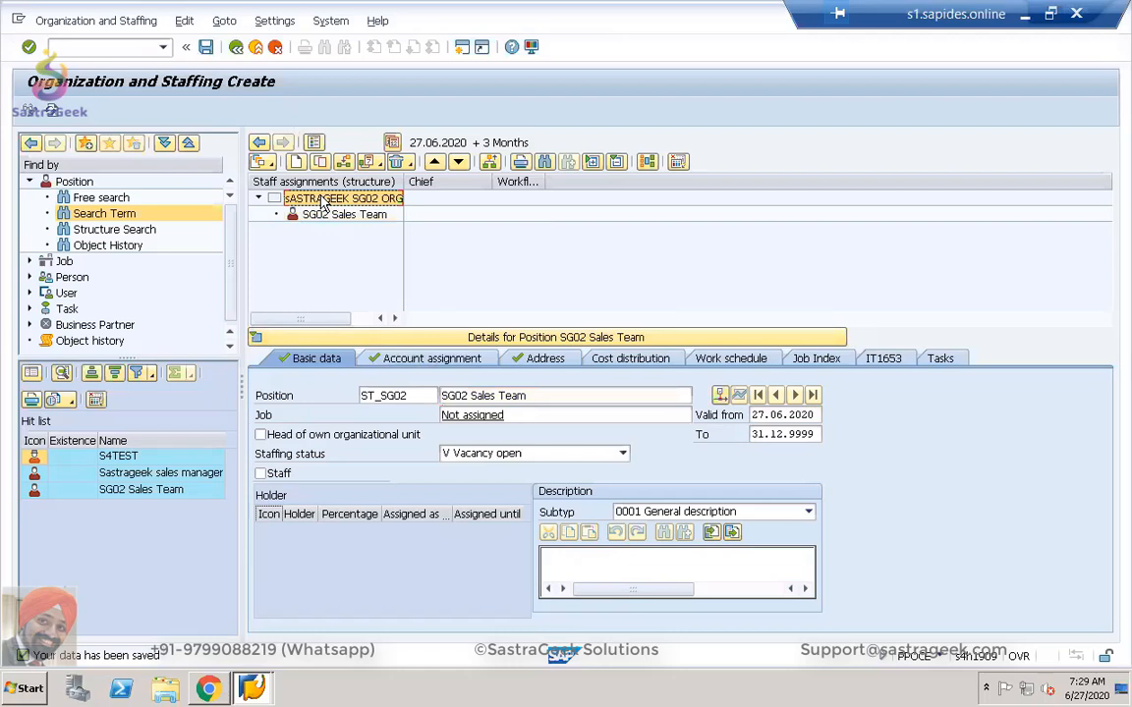
click(334, 218)
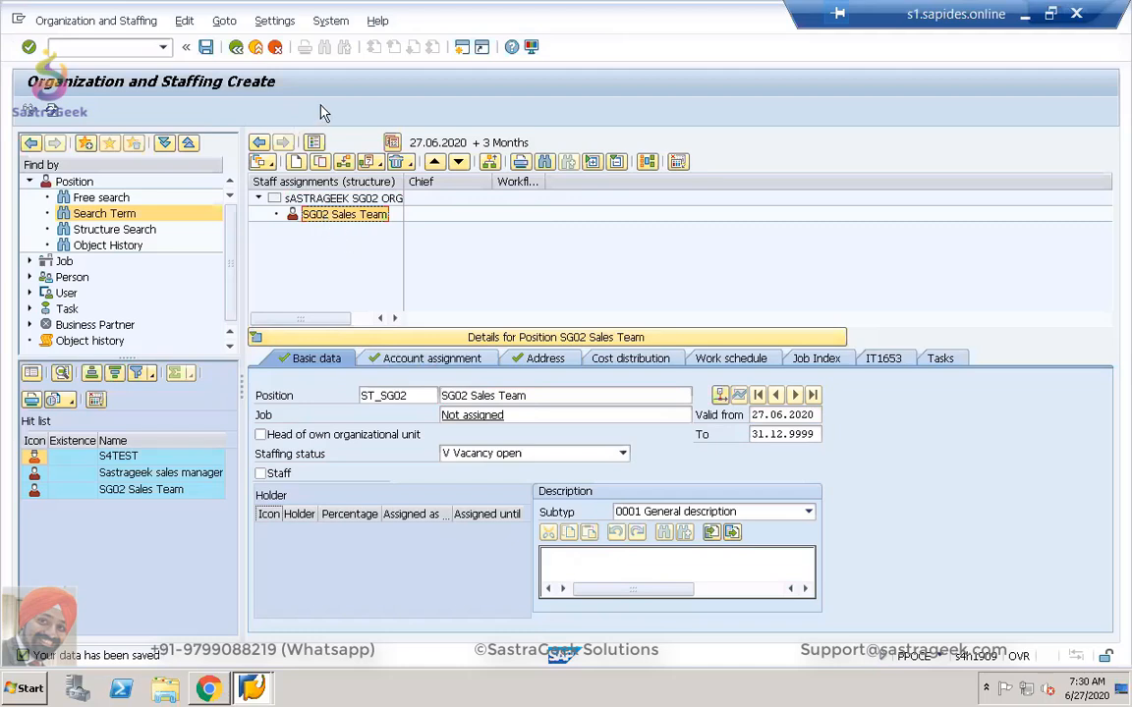
click(462, 47)
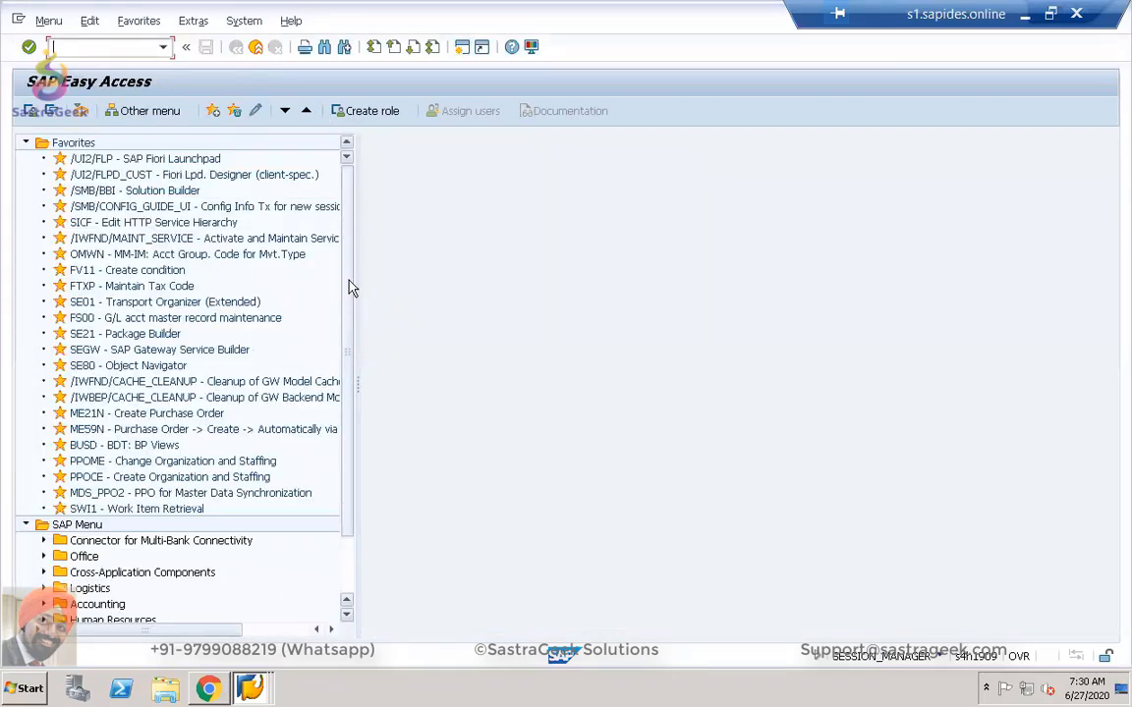
Start PA40 Personnel Actions via Human Resources > Personnel Management > Administration > HR Master Data.
drag(350, 286, 348, 403)
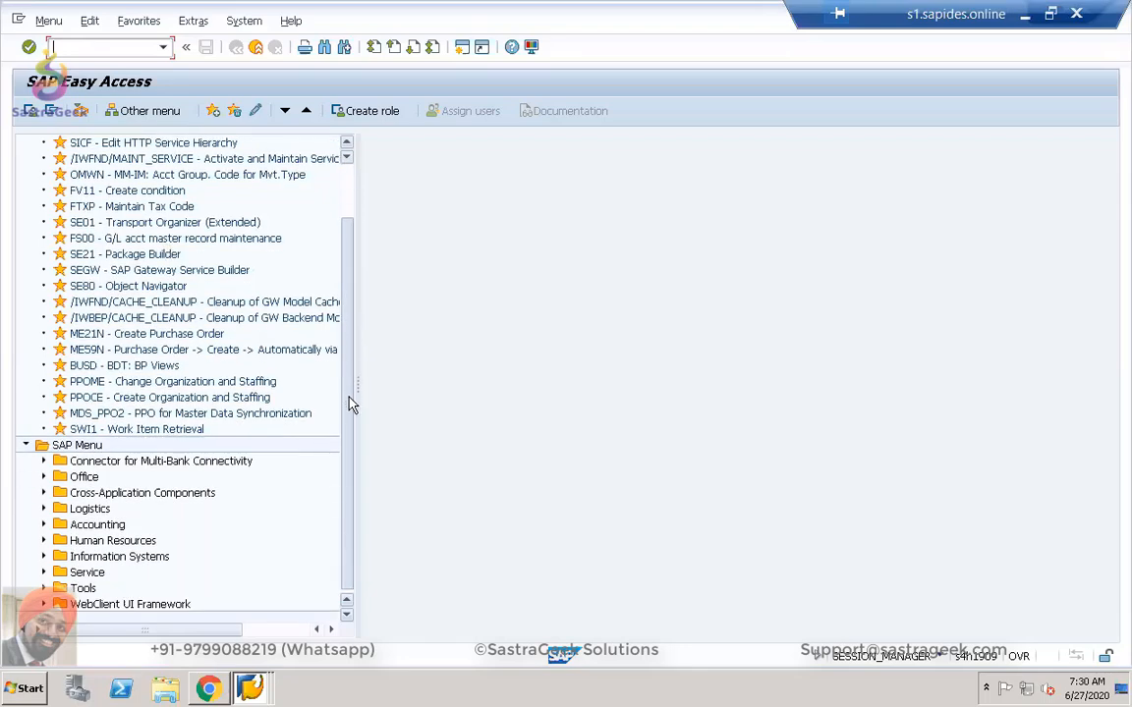
click(43, 540)
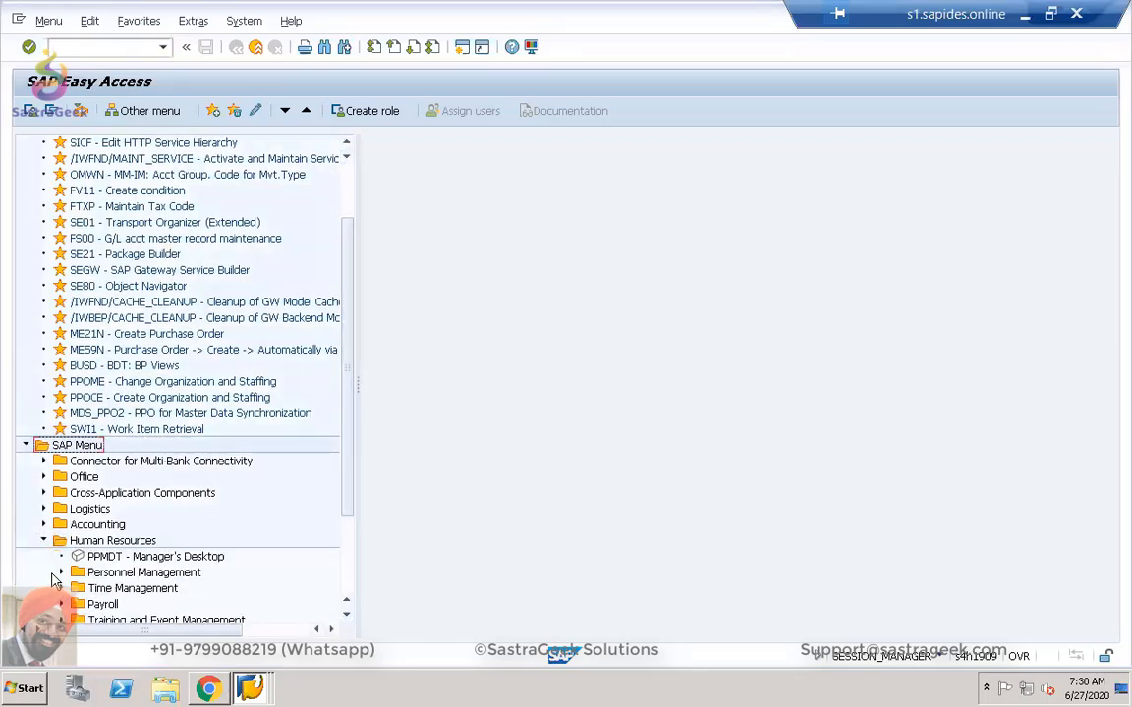
click(60, 573)
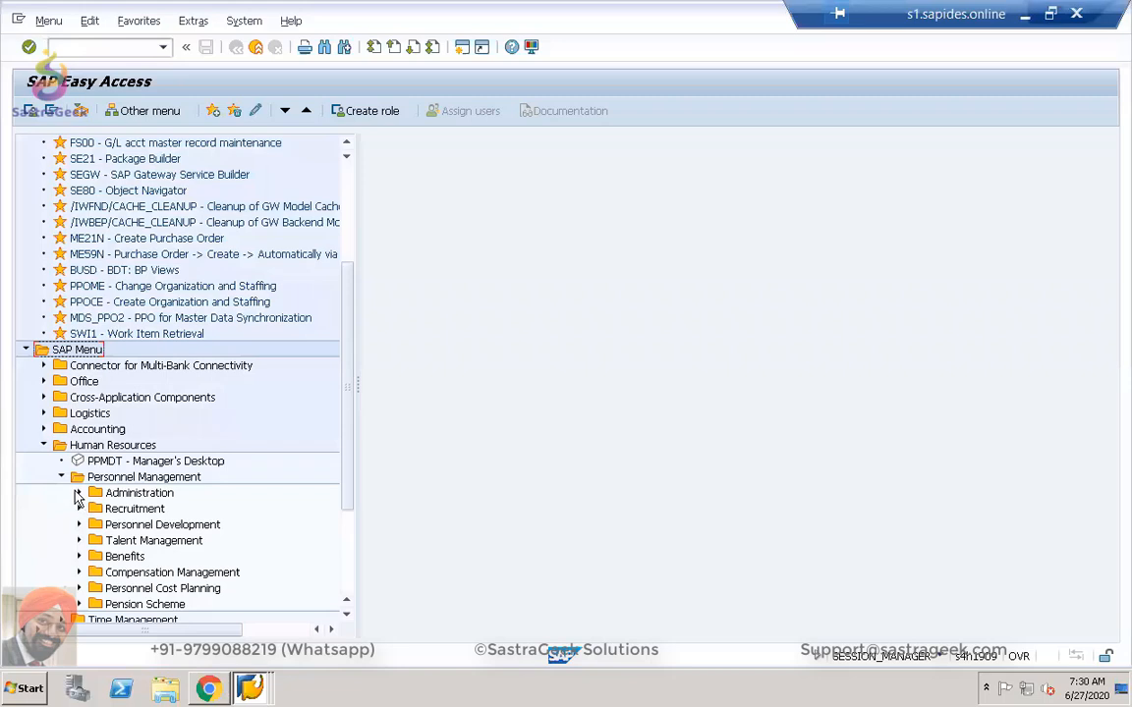
click(79, 494)
click(96, 509)
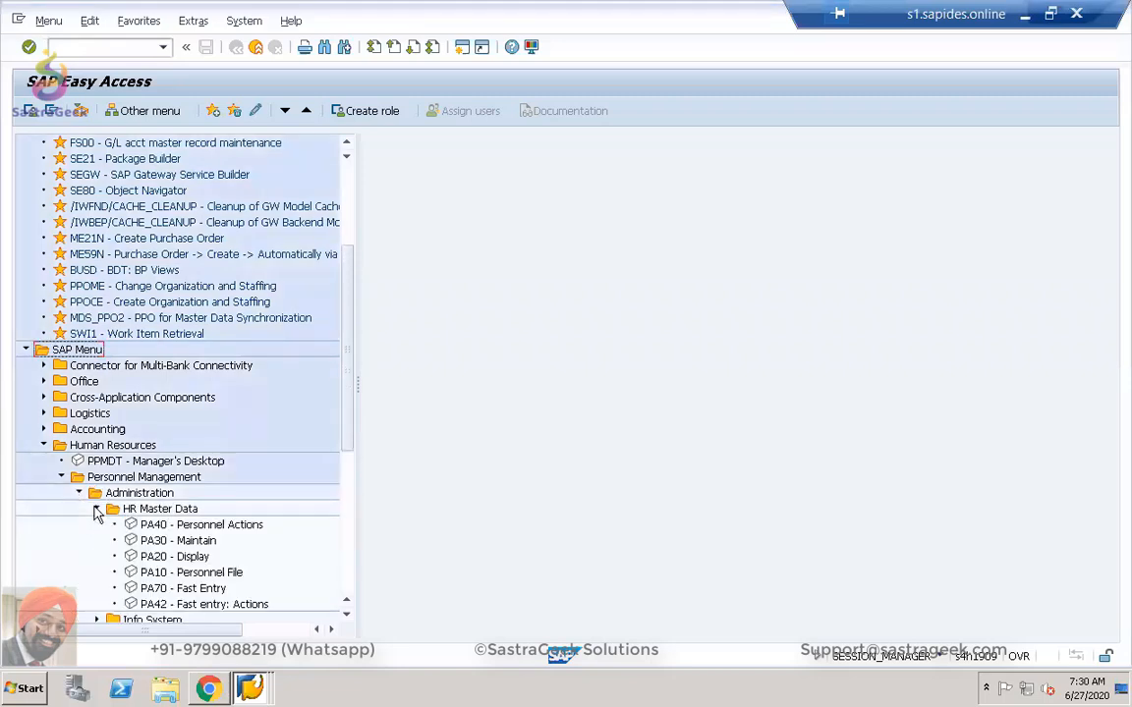
double_click(169, 527)
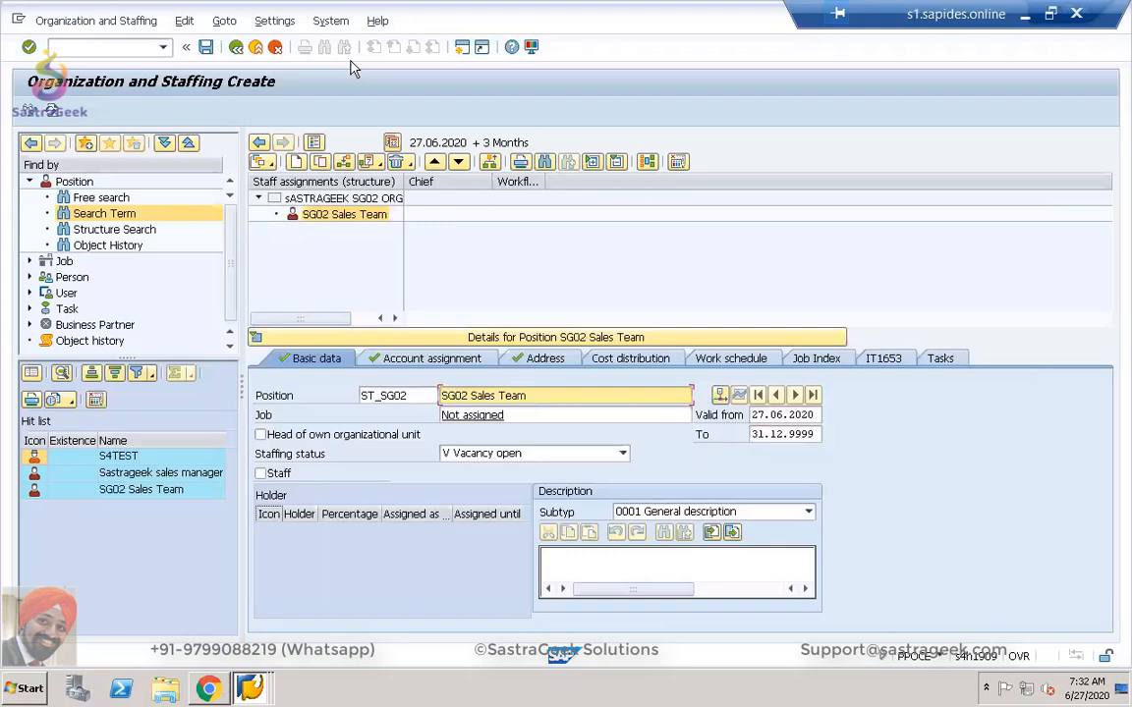
Enter /ospro in the command field to open SPRO in a new session.
click(806, 241)
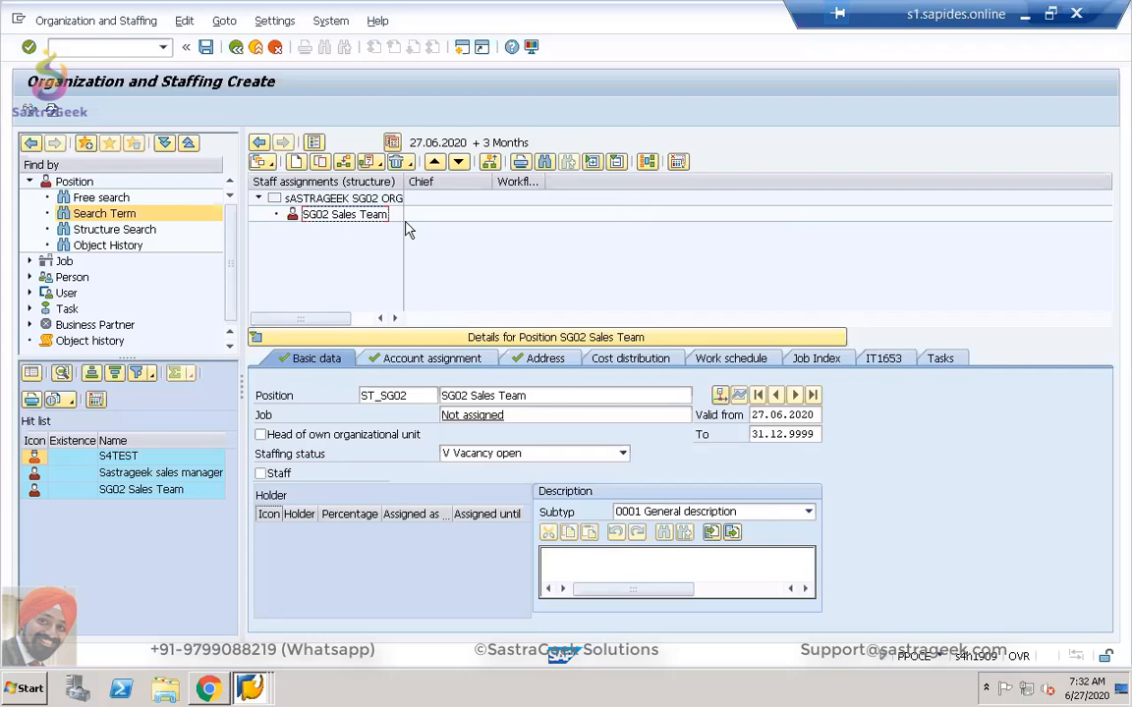
click(250, 688)
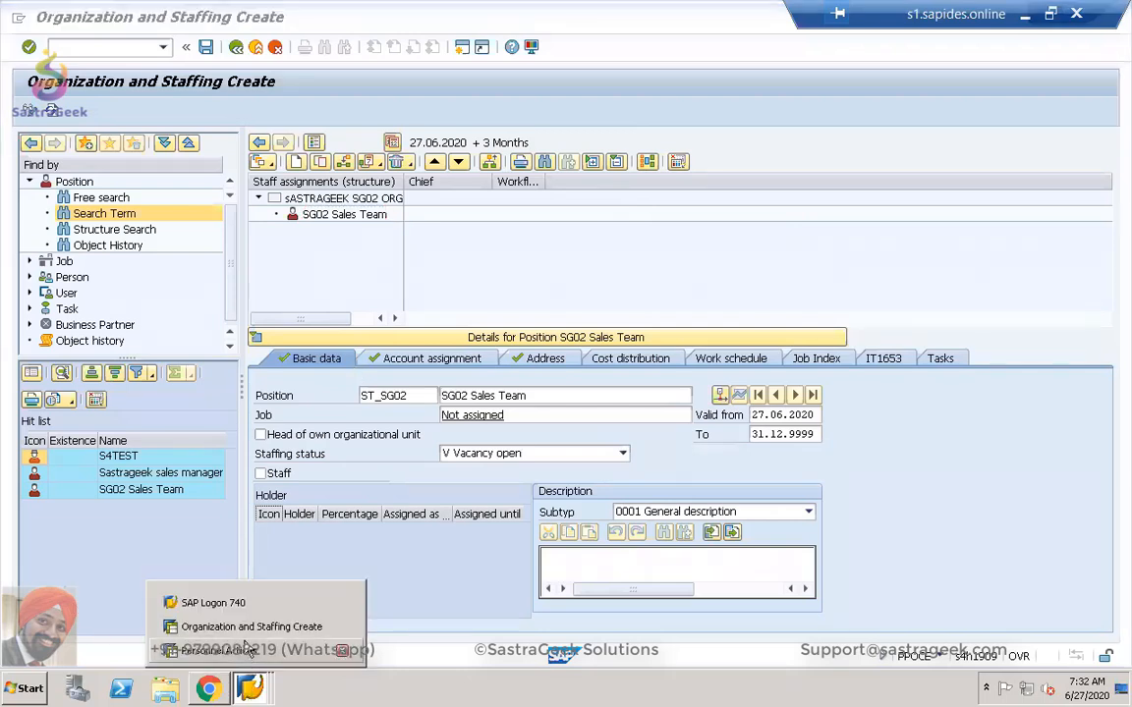
click(83, 50)
text(/osp)
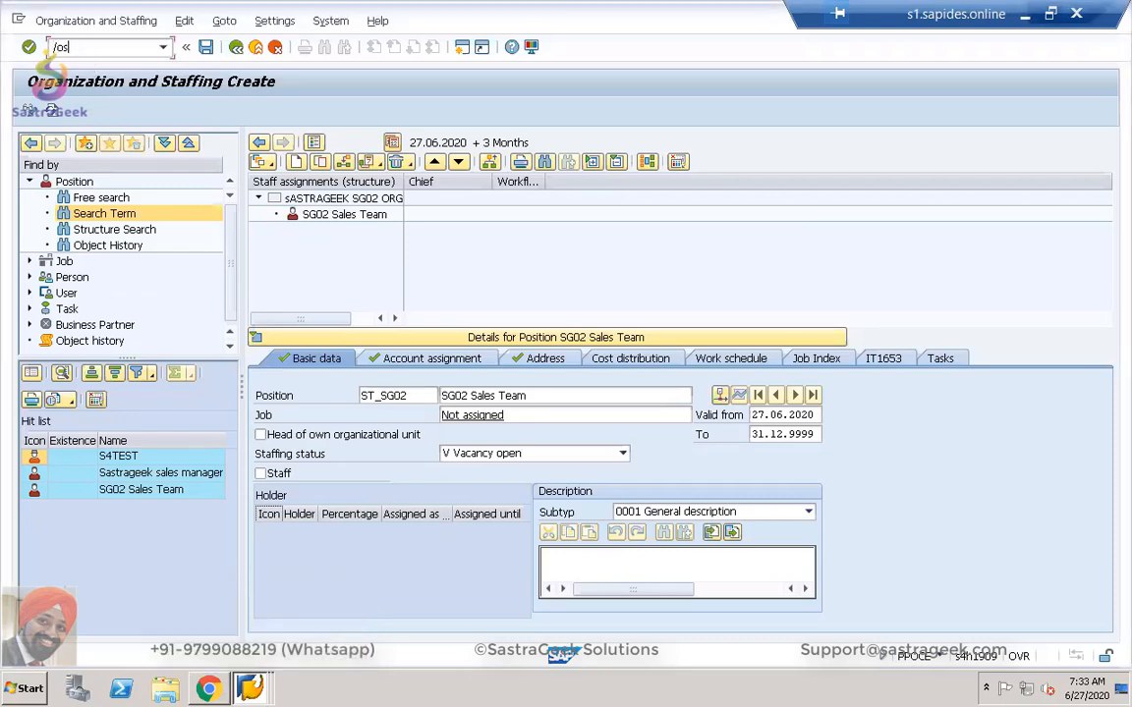
text(ro)
Start SPRO, open the Reference IMG and select 'Synchronization of Business Partner for SAP HCM Employee Role' under Personnel Management.
key(Return)
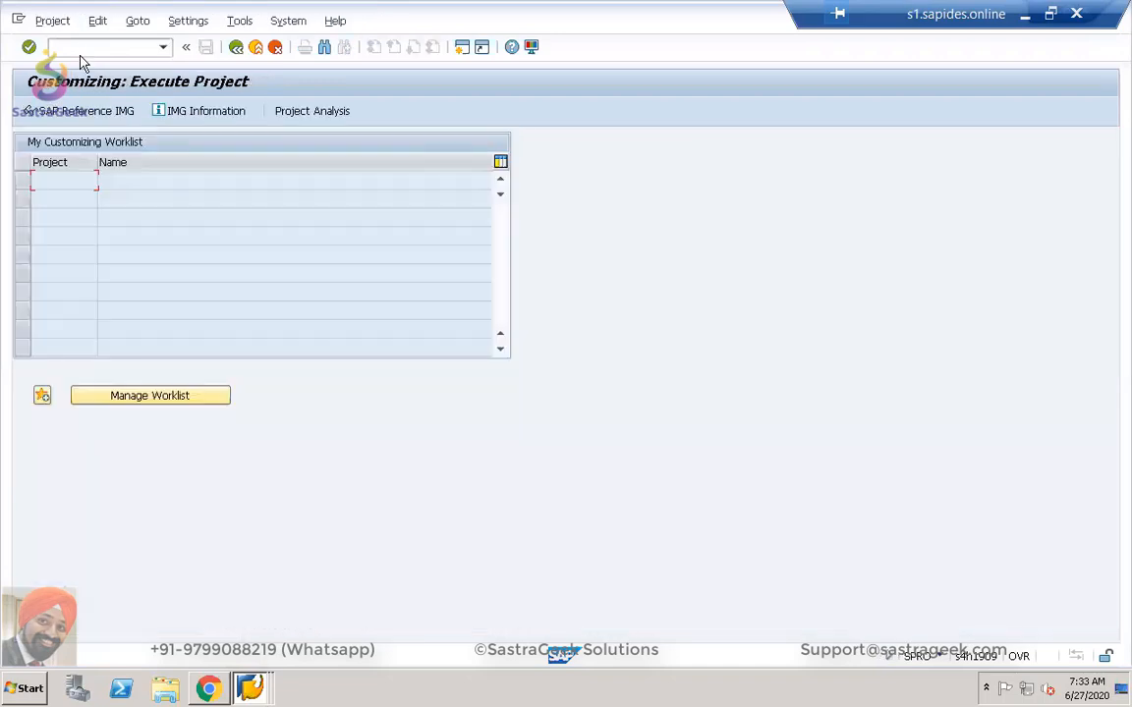
click(77, 113)
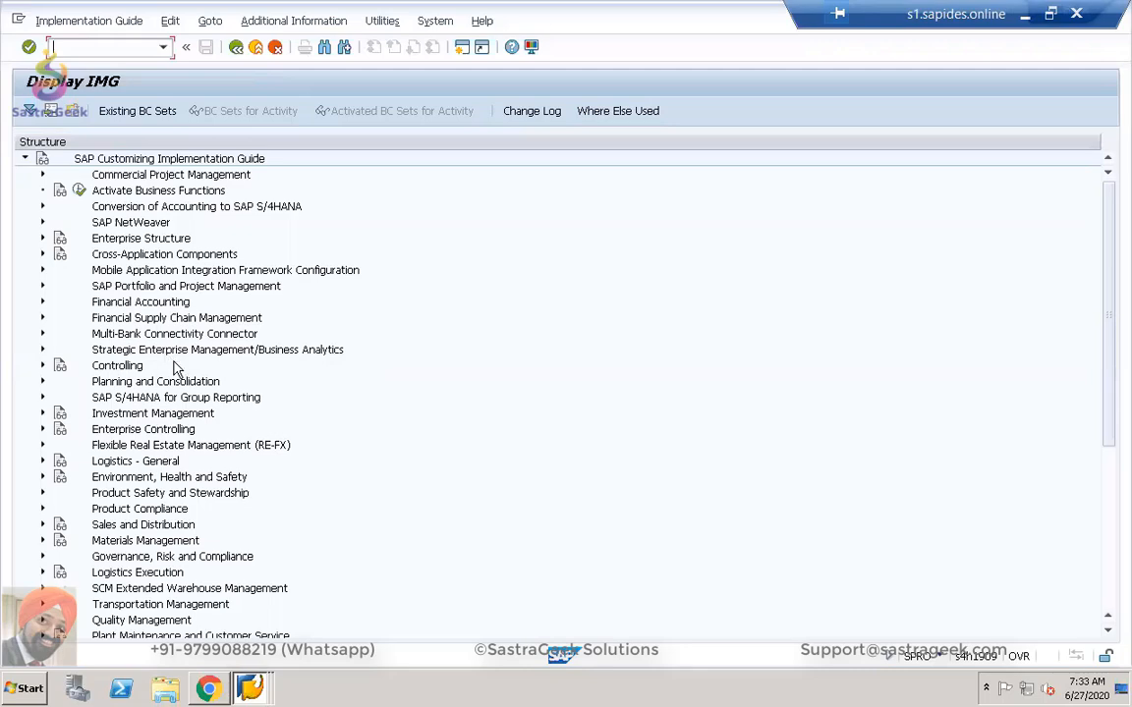
scroll(330, 433, down, 7)
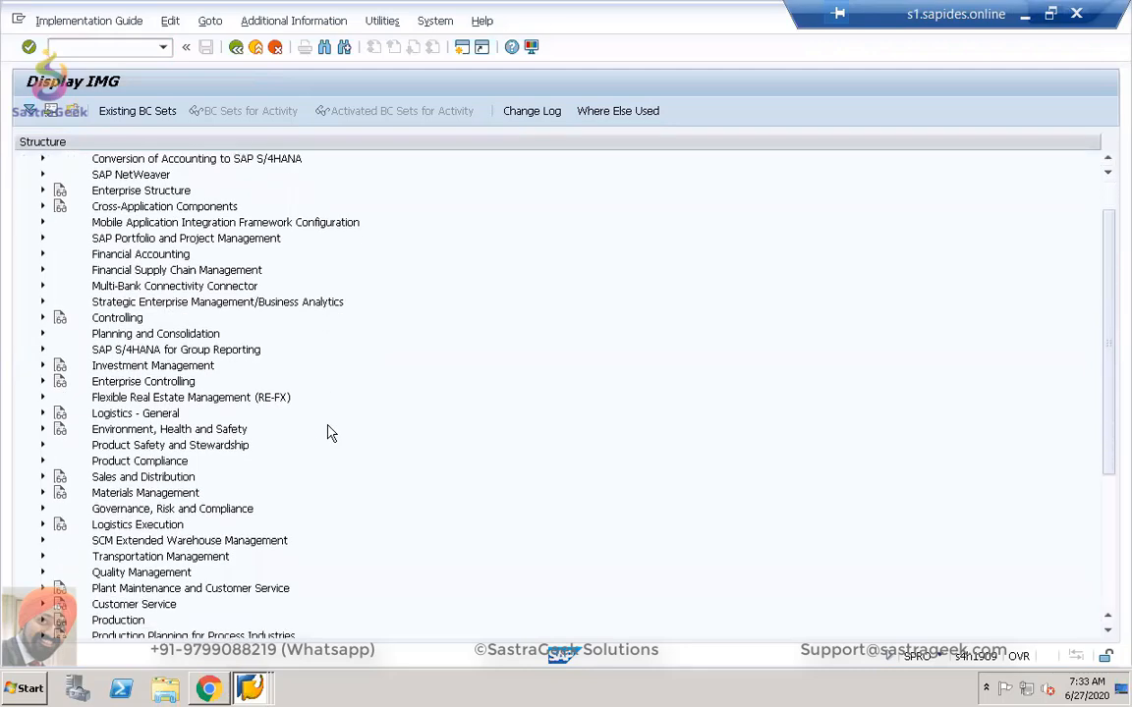
scroll(330, 433, down, 4)
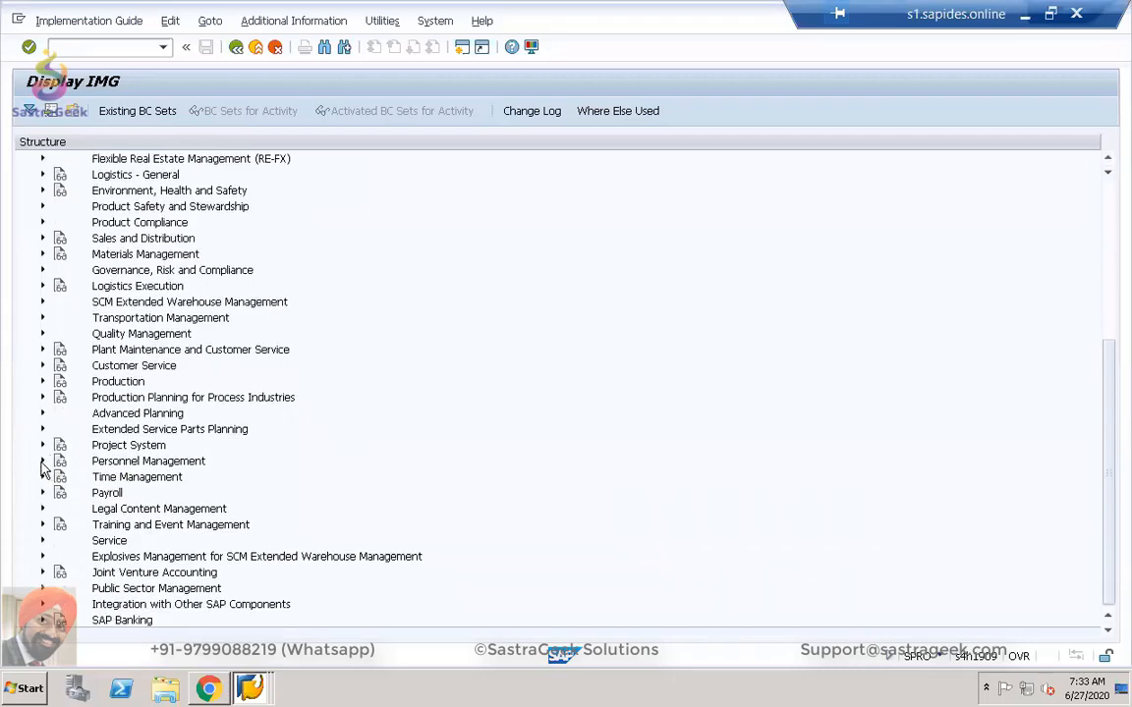
click(42, 461)
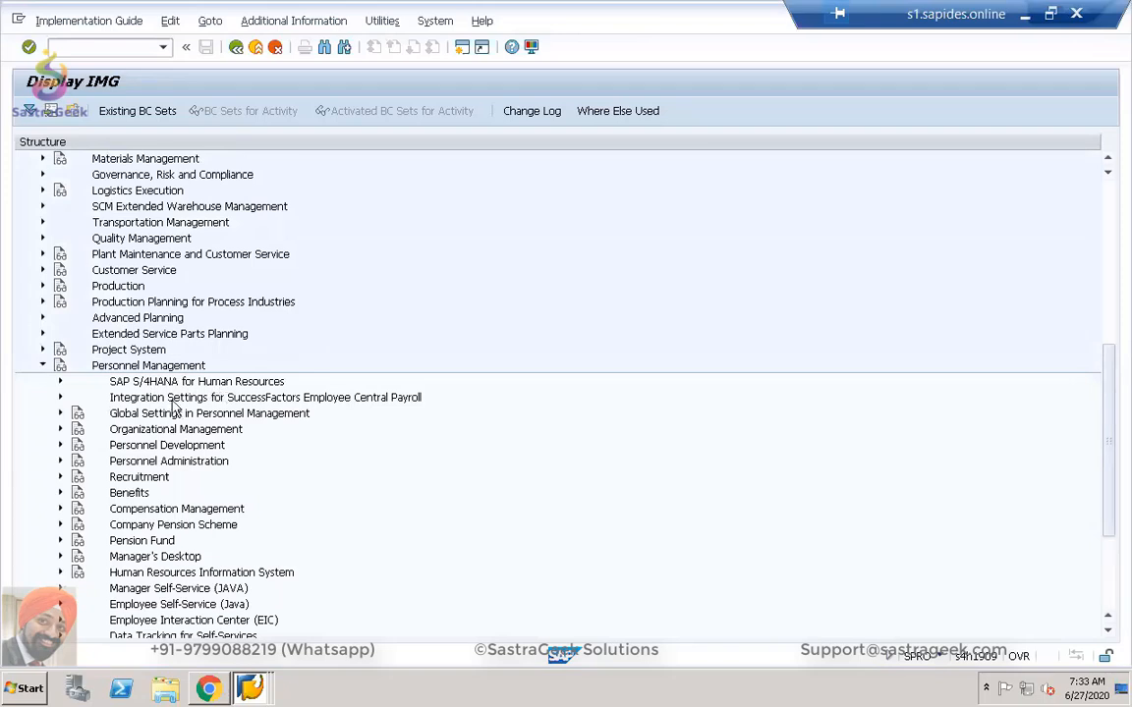
click(60, 382)
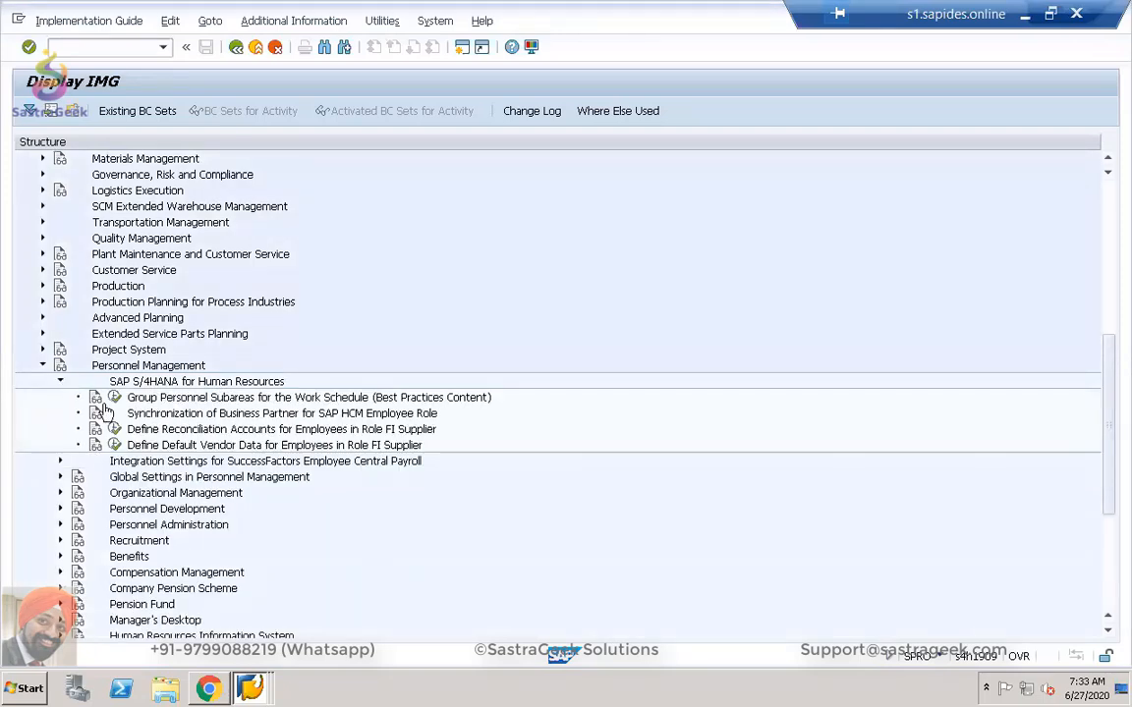
click(188, 416)
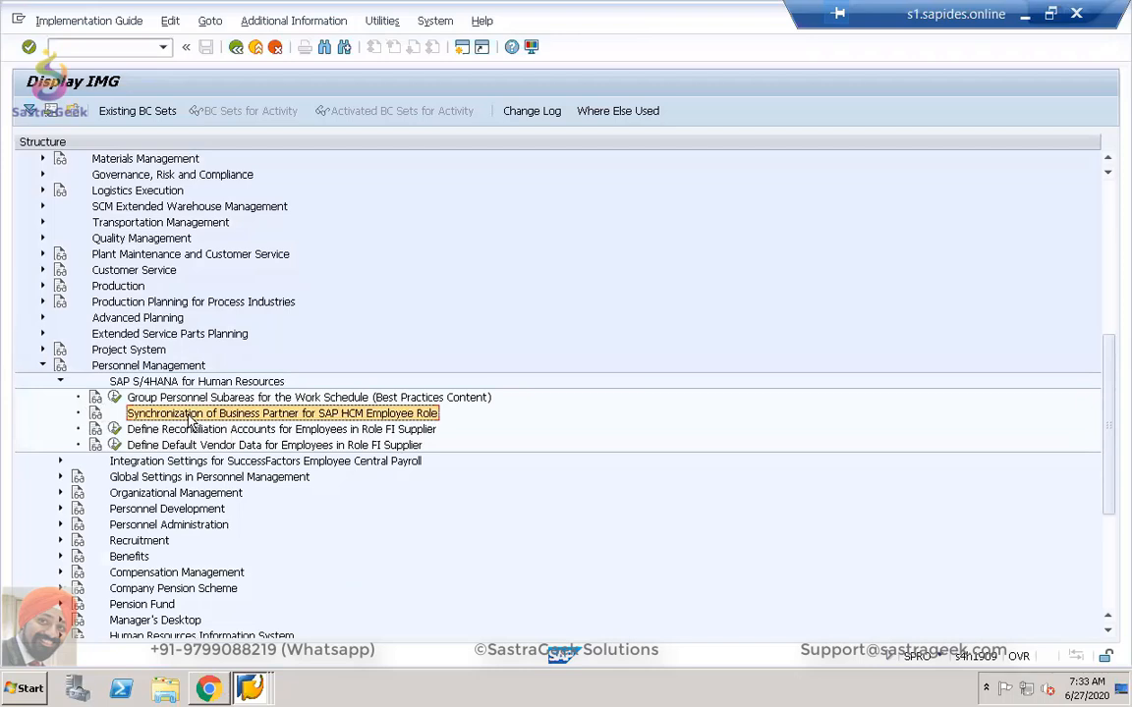
Open the IMG documentation for the business partner synchronization activity and read through it.
click(97, 416)
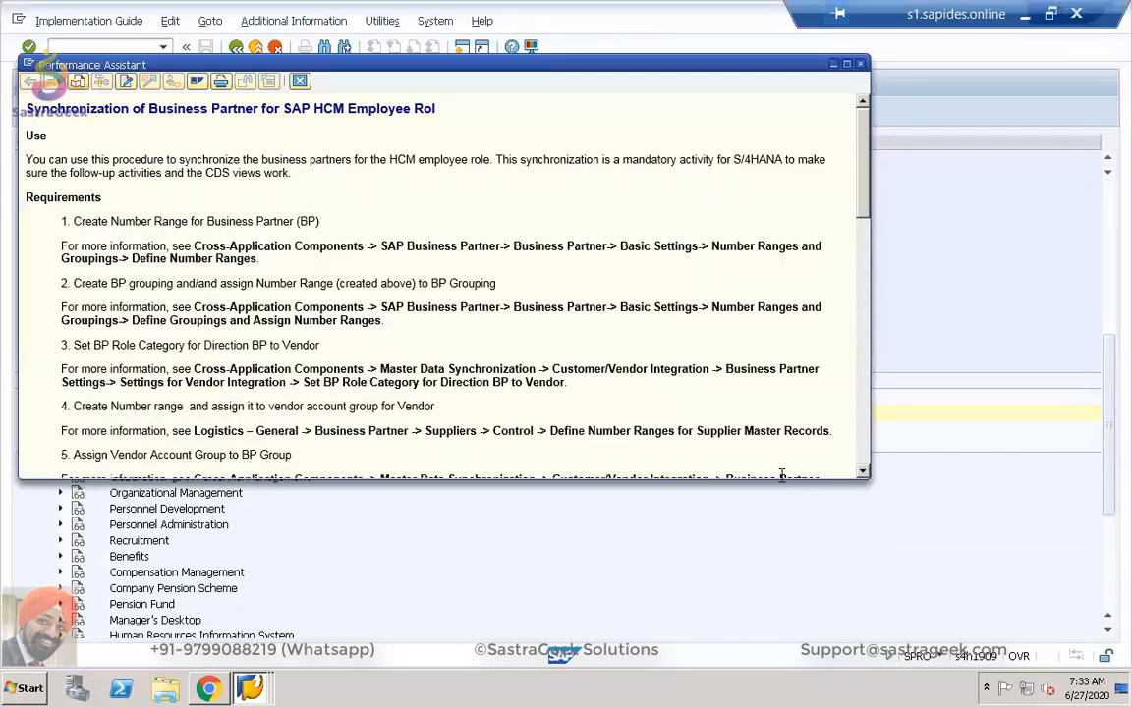
drag(782, 477, 790, 510)
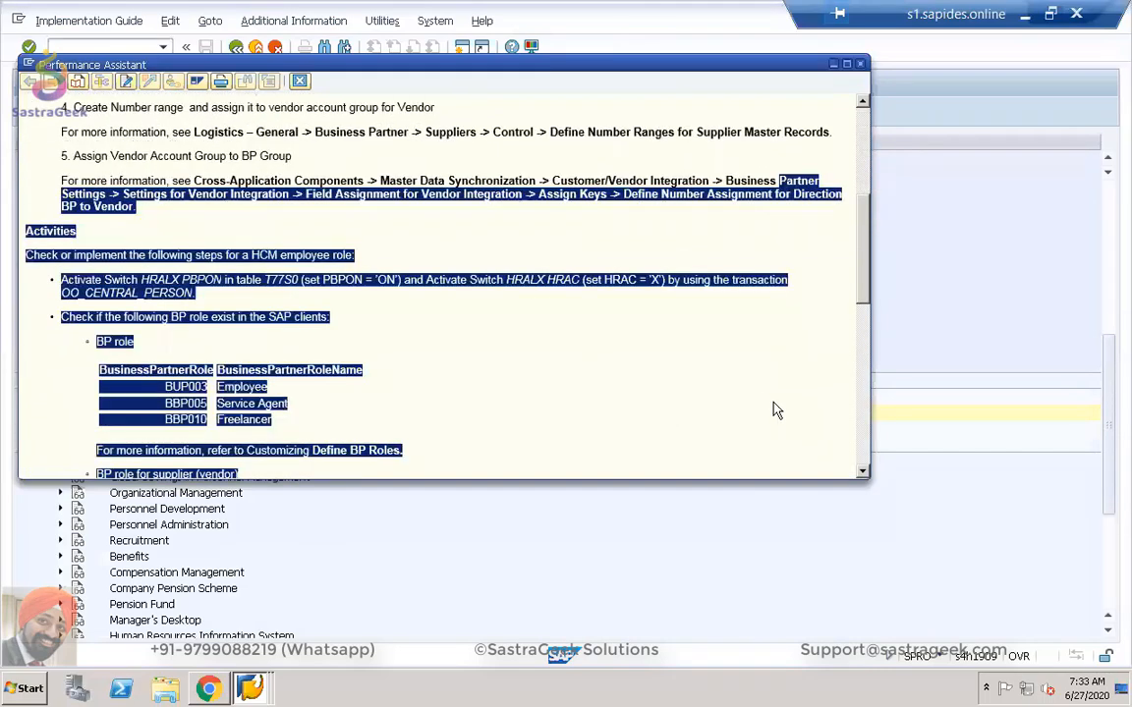
scroll(770, 405, up, 2)
scroll(767, 405, up, 3)
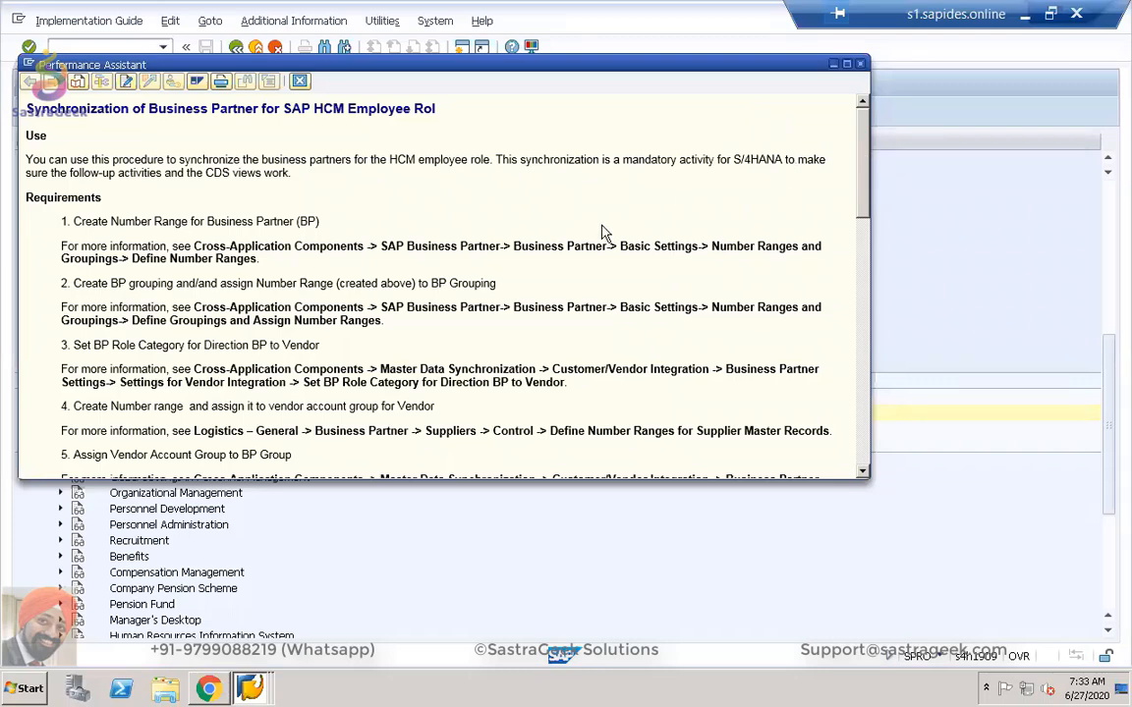
scroll(603, 233, down, 4)
scroll(604, 235, up, 3)
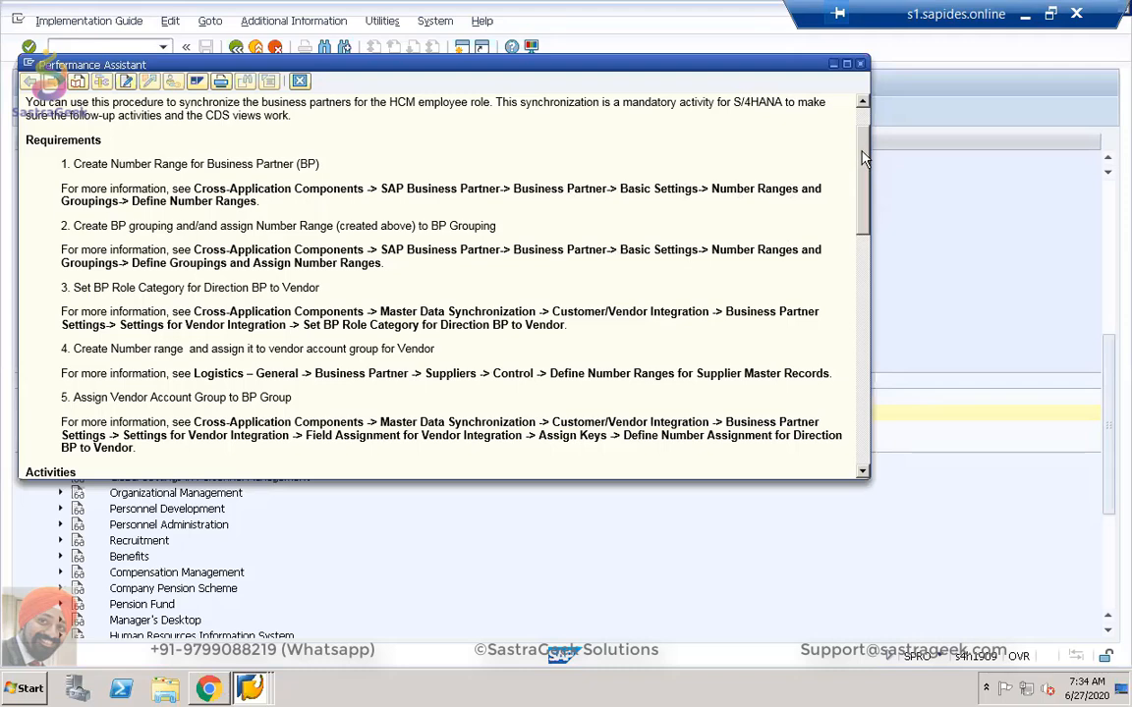
drag(861, 154, 862, 151)
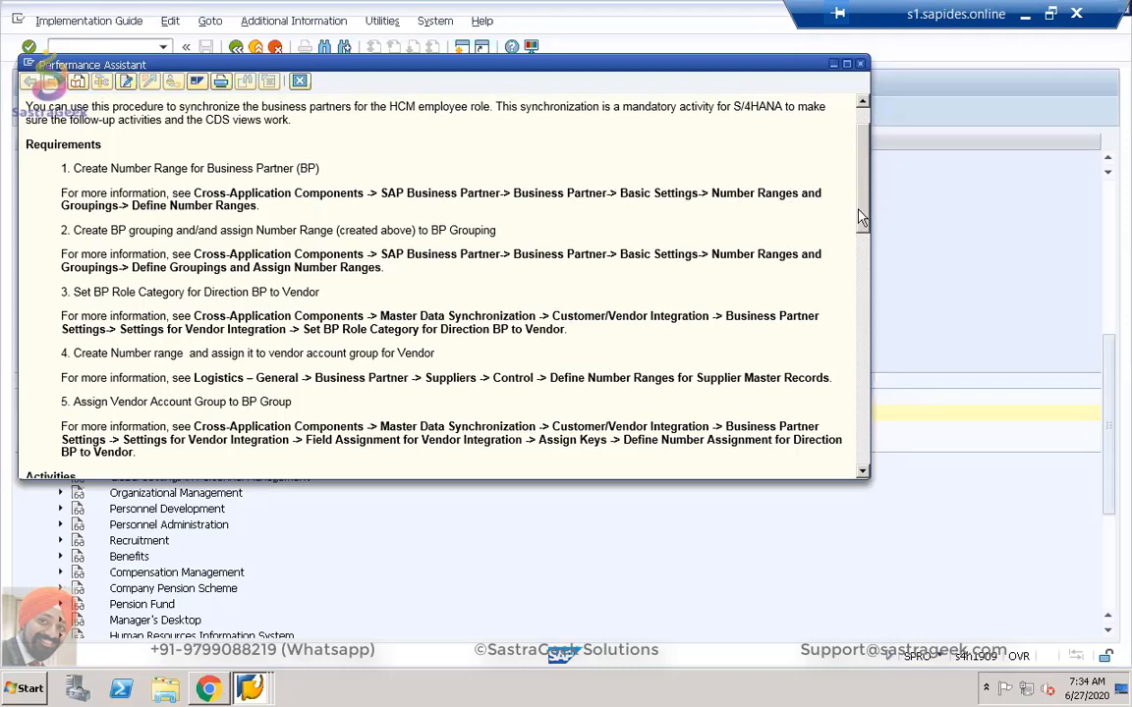
scroll(715, 306, down, 3)
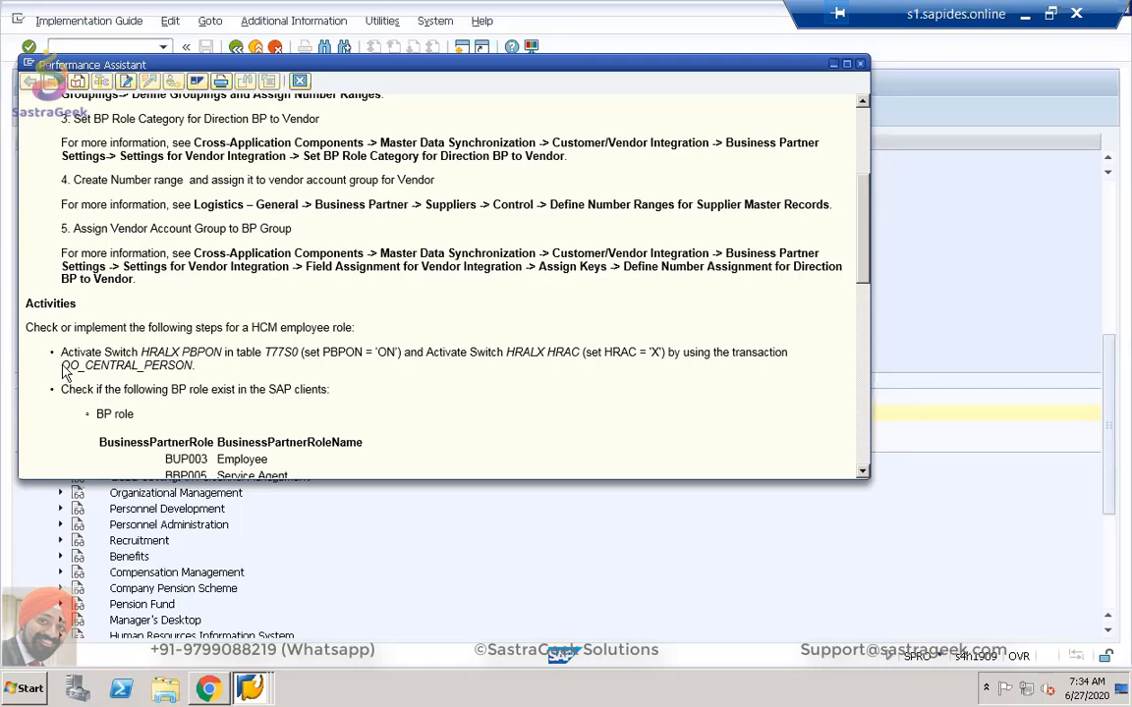
Highlight the OO_CENTRAL_PERSON transaction name in the Activities text and move the documentation window aside.
drag(61, 365, 192, 365)
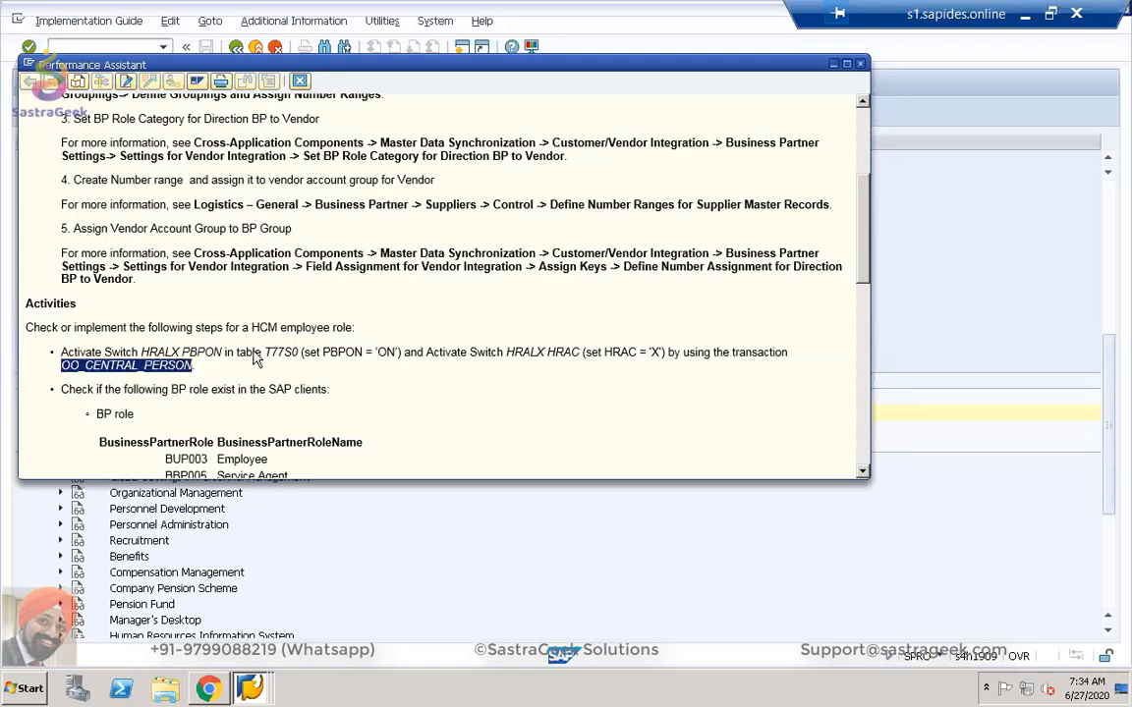
scroll(253, 351, down, 6)
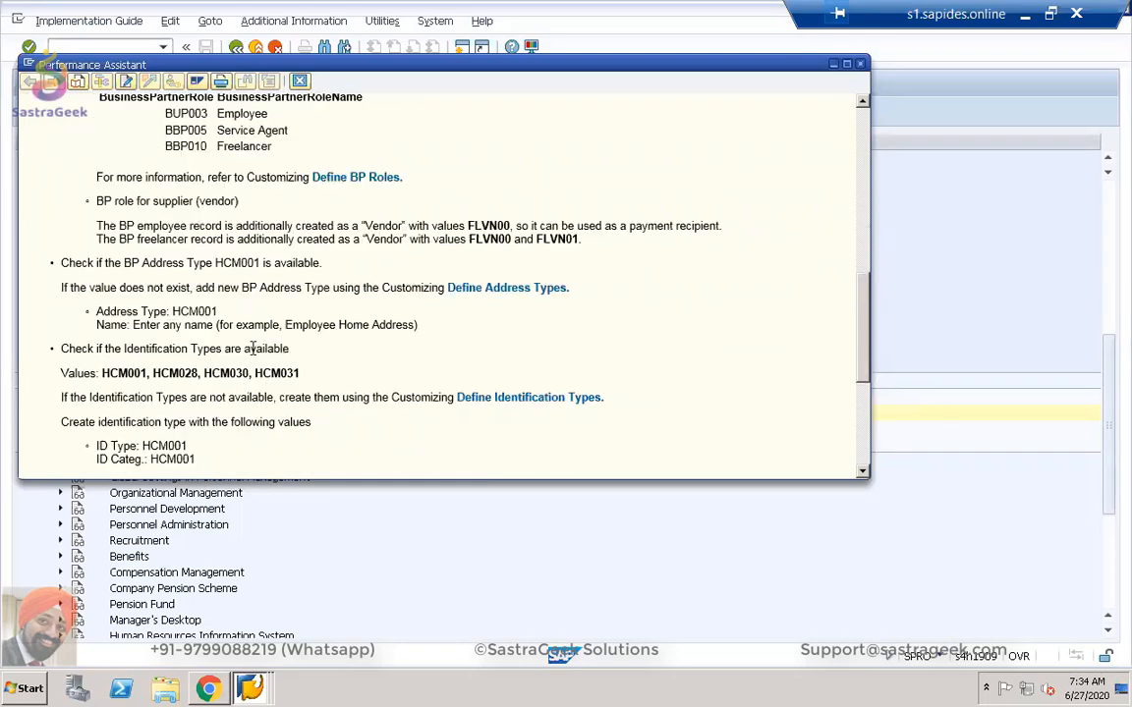
scroll(253, 351, down, 2)
scroll(254, 354, up, 8)
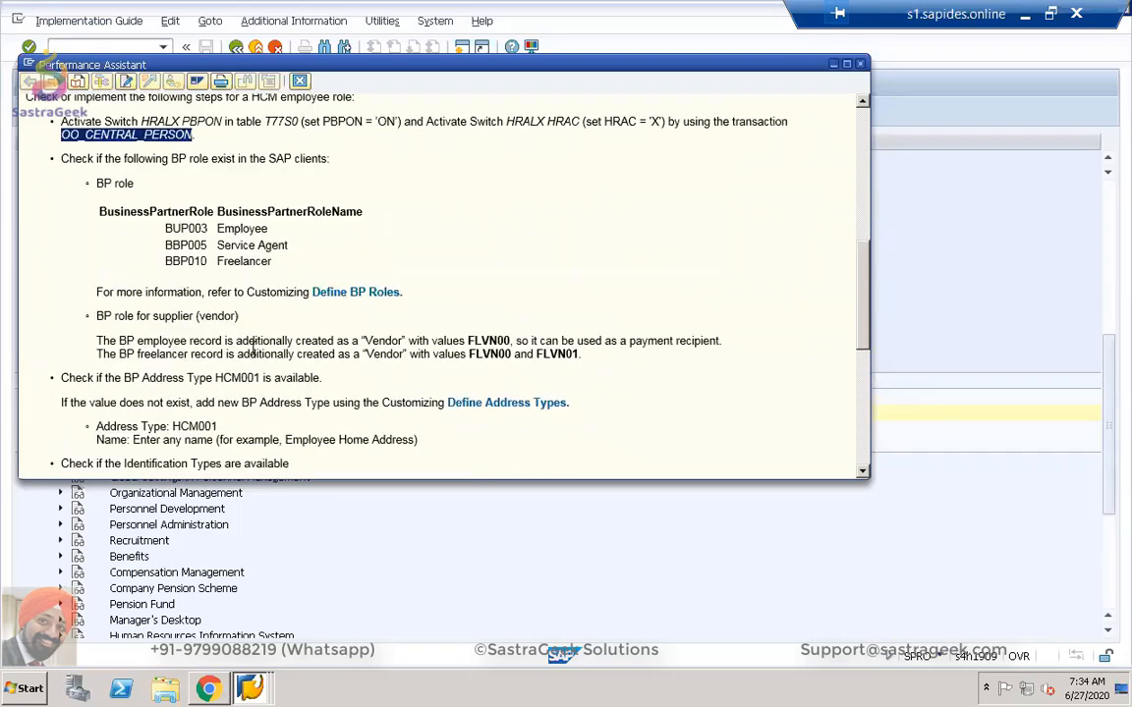
scroll(253, 353, up, 3)
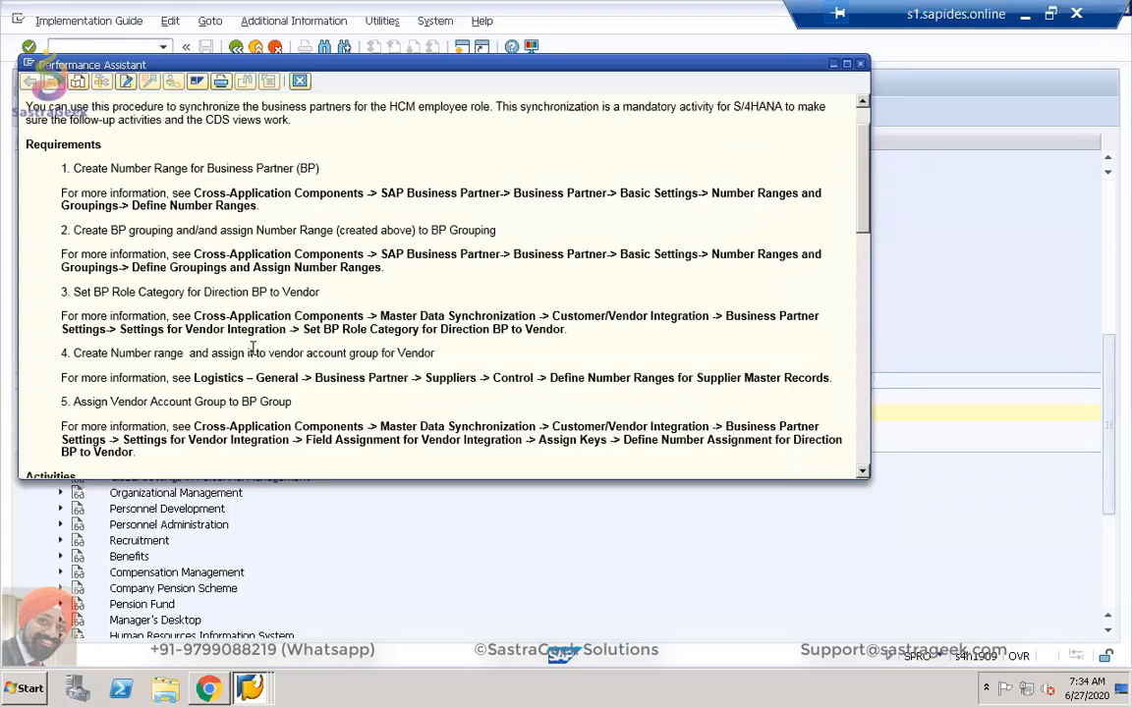
scroll(253, 349, down, 1)
scroll(253, 349, down, 2)
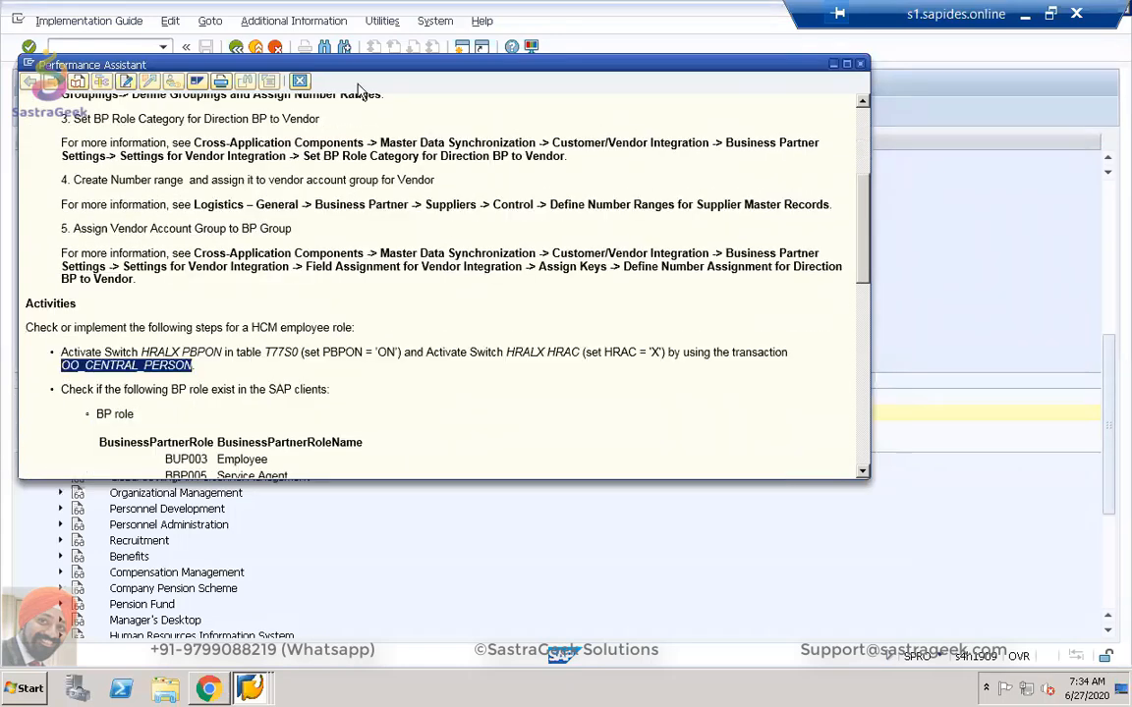
drag(322, 67, 408, 205)
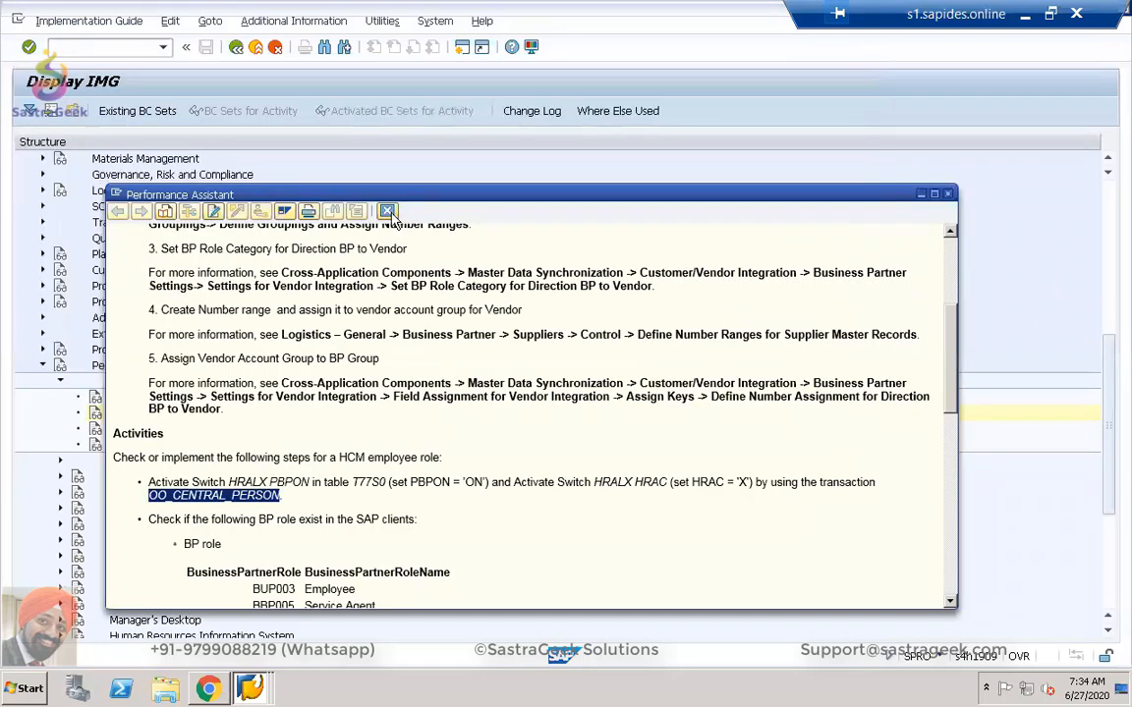
Close the documentation and run transaction /nOO_CENTRAL_PERSON.
click(387, 211)
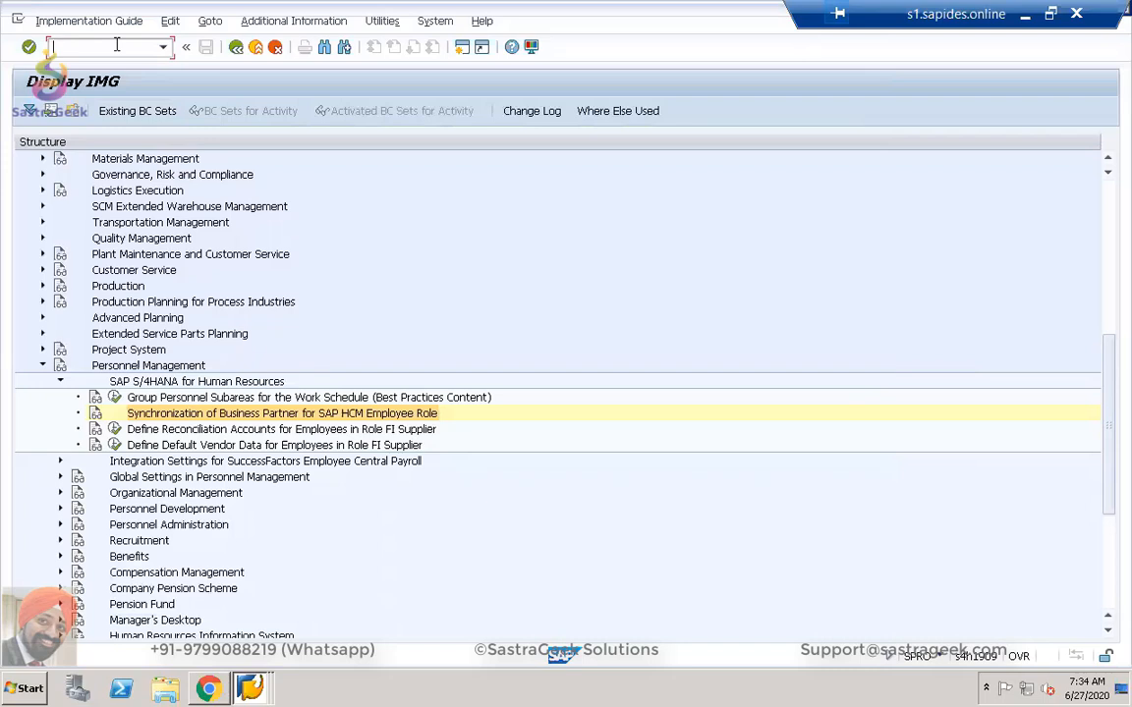
text(/n)
key(ctrl+v)
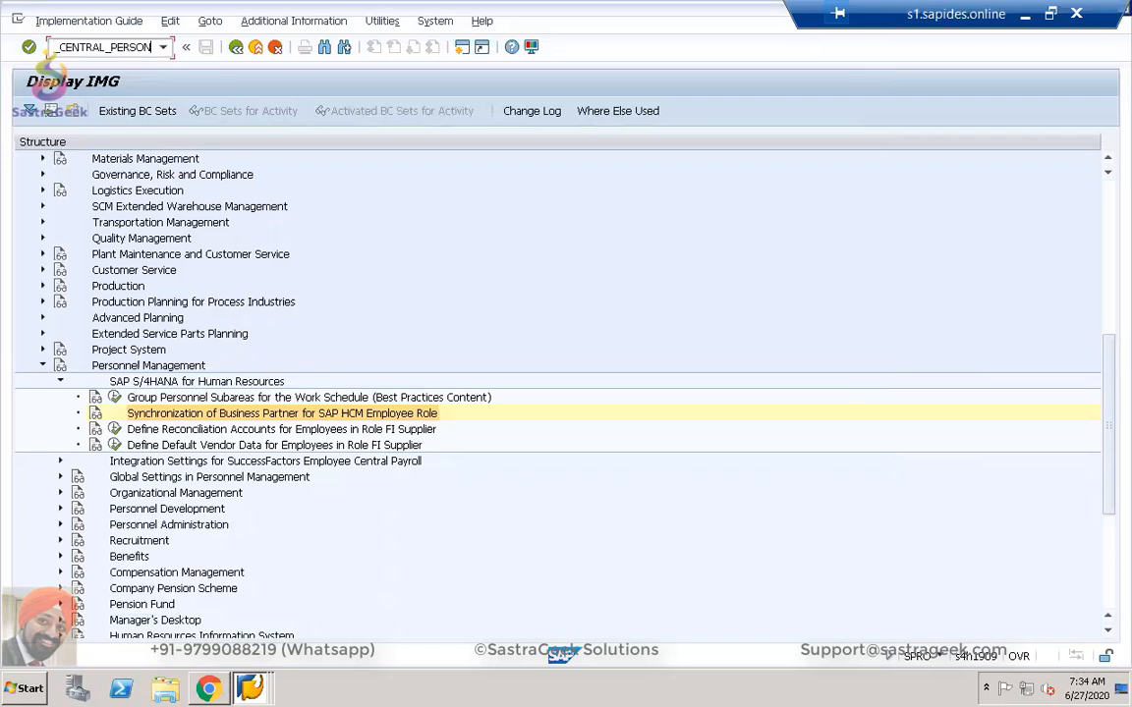
key(Return)
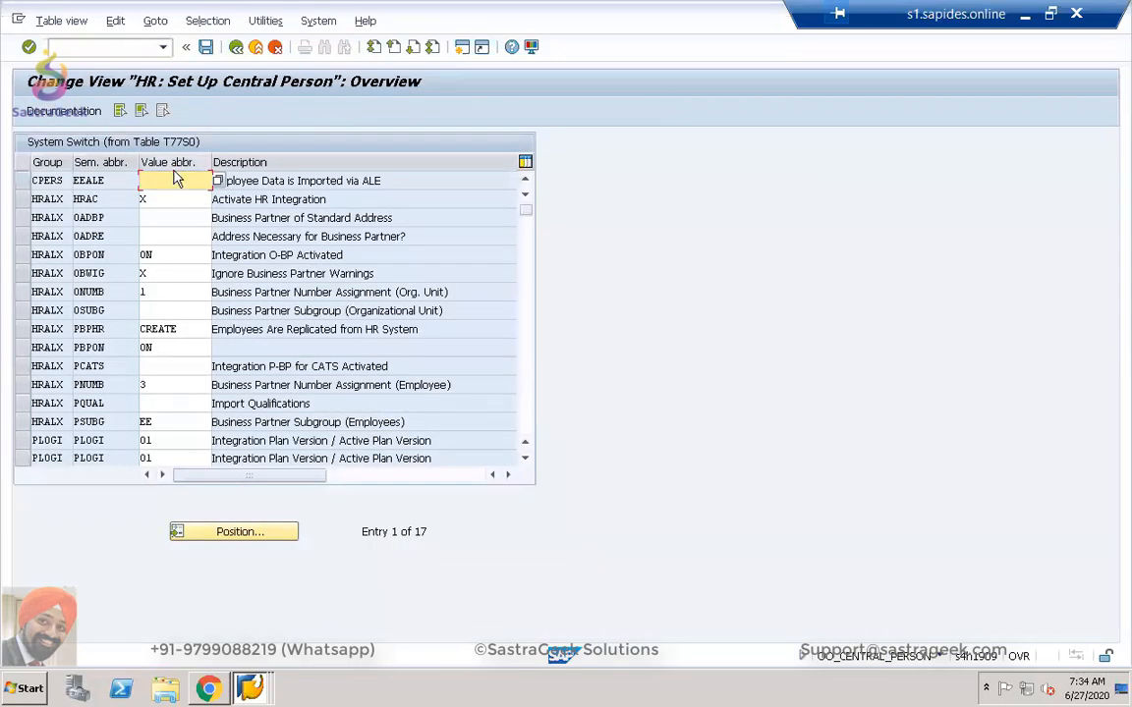
Check the HRALX switches: HRAC is X, OBPON and PBPON are ON, PSUBG is EE.
click(21, 255)
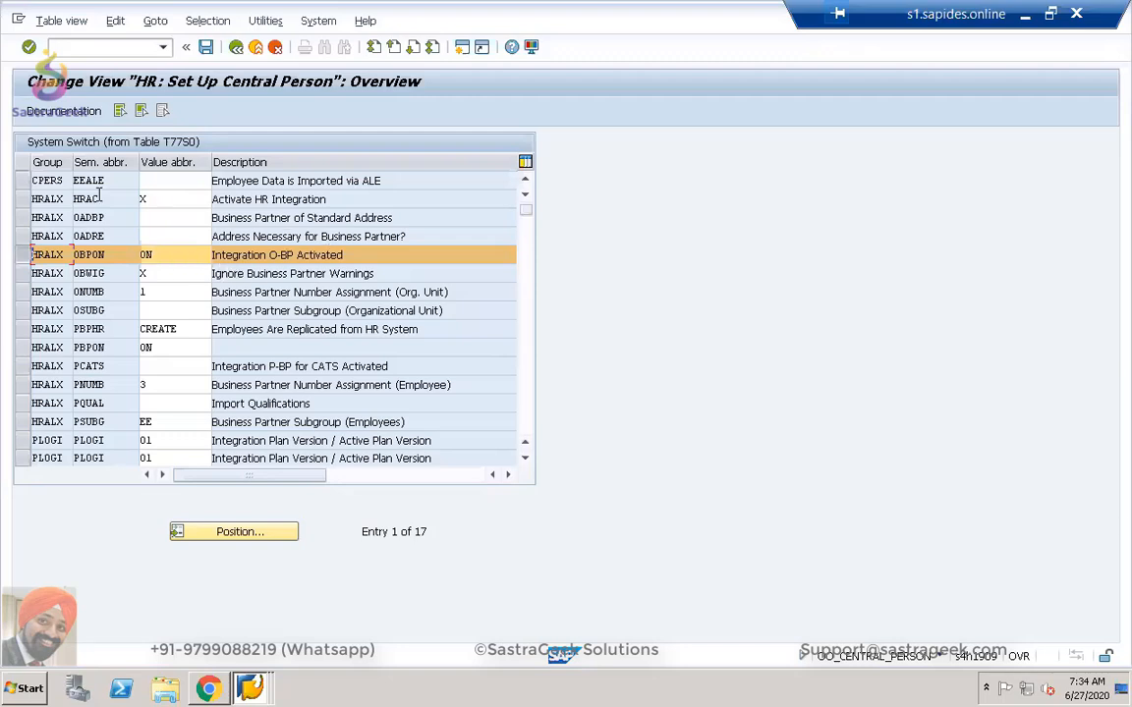
click(25, 198)
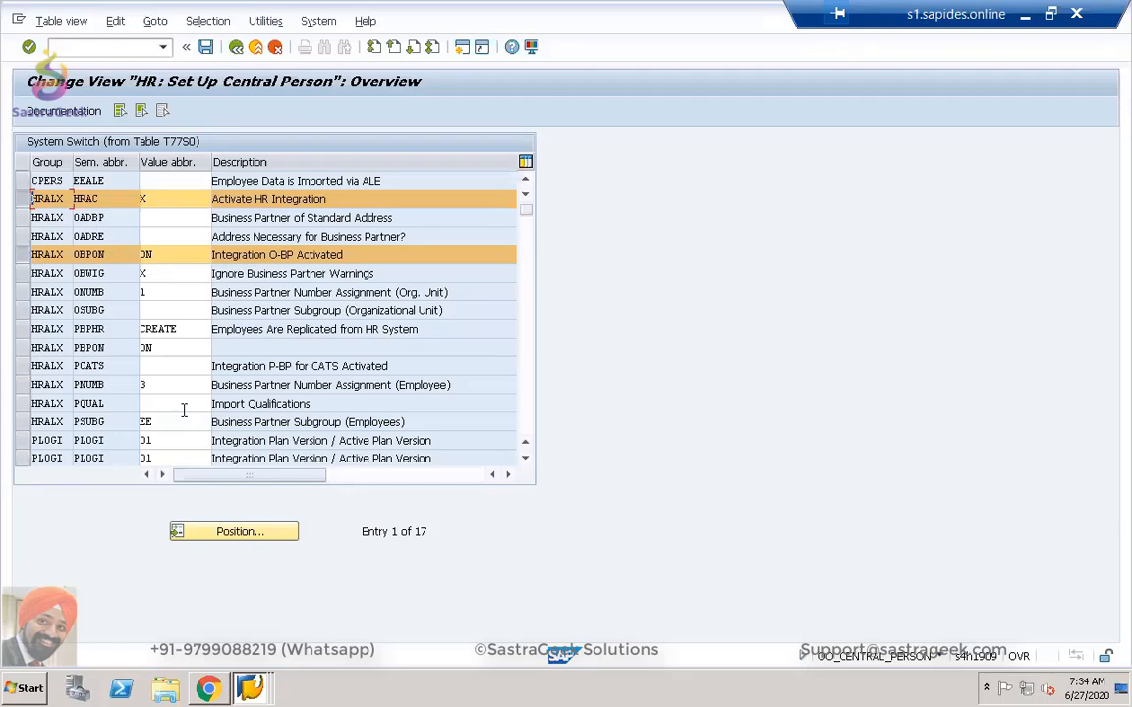
click(21, 348)
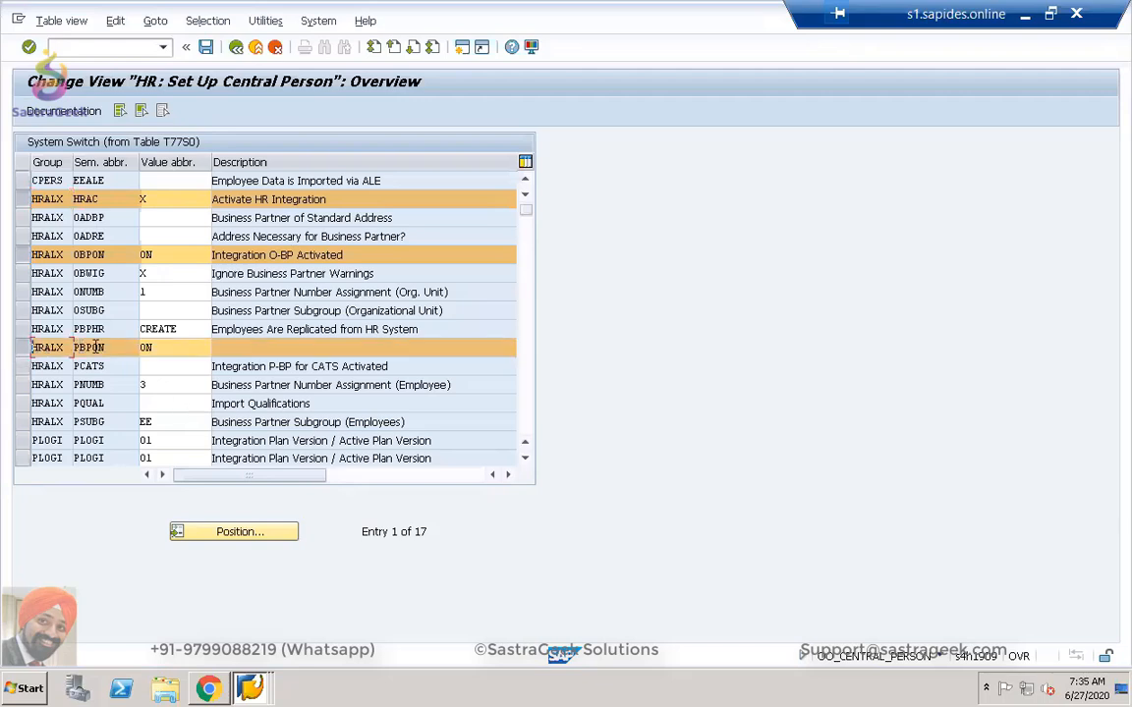
click(169, 346)
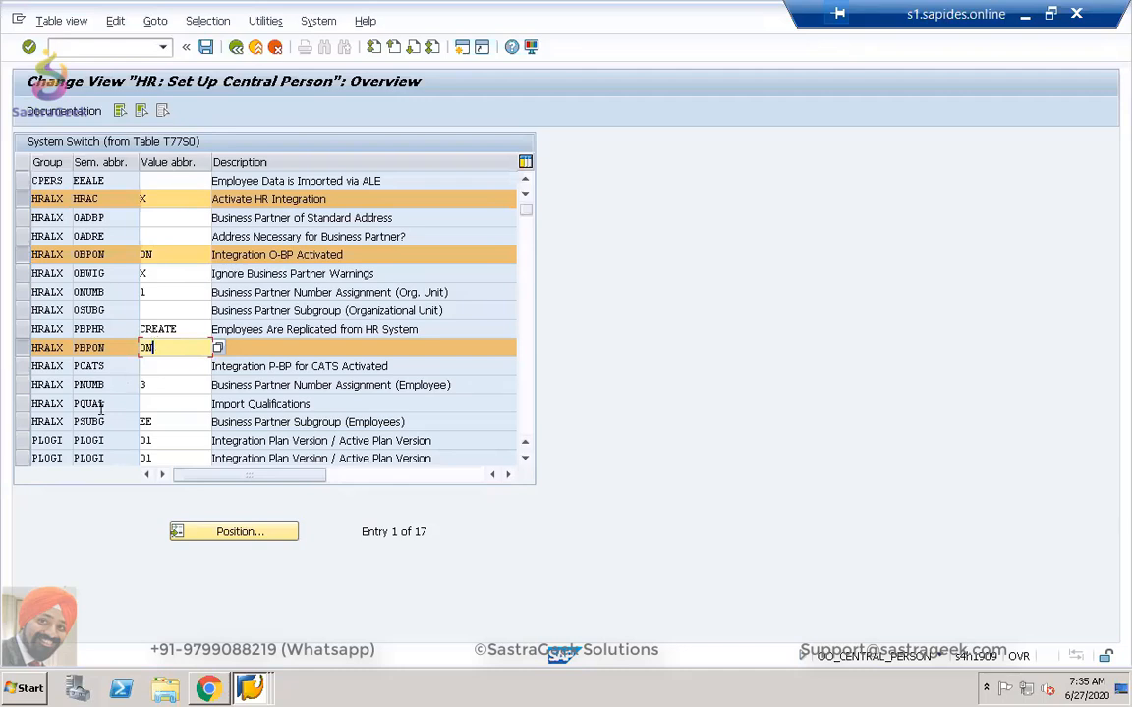
click(24, 422)
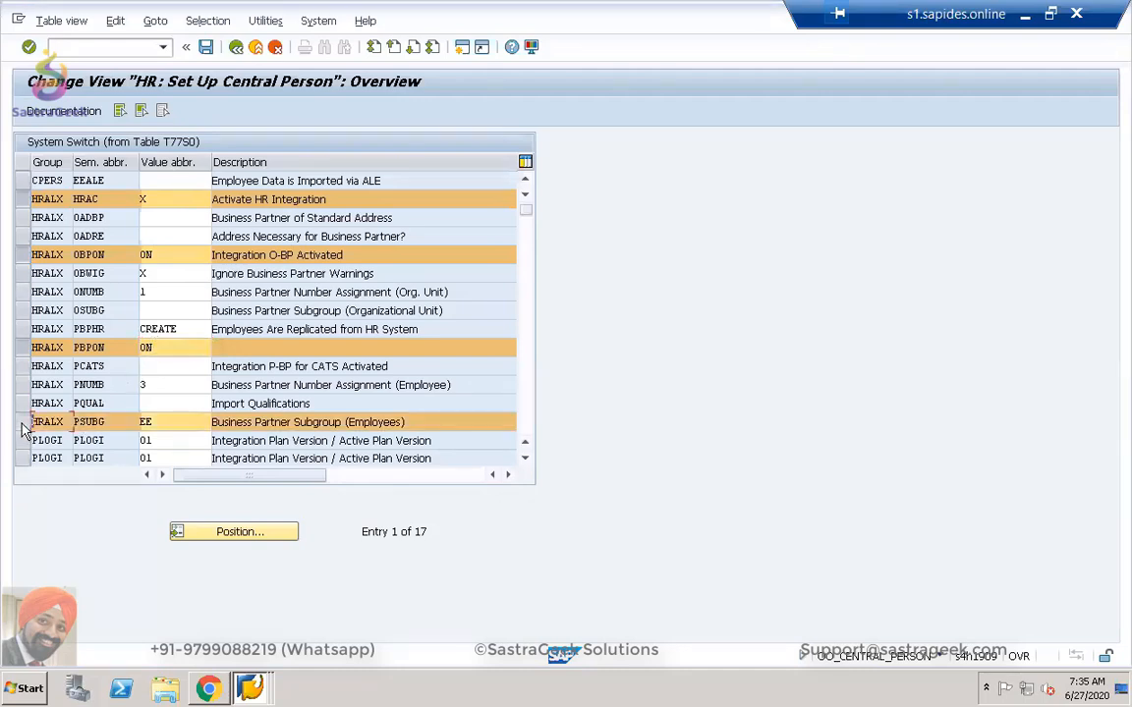
click(156, 422)
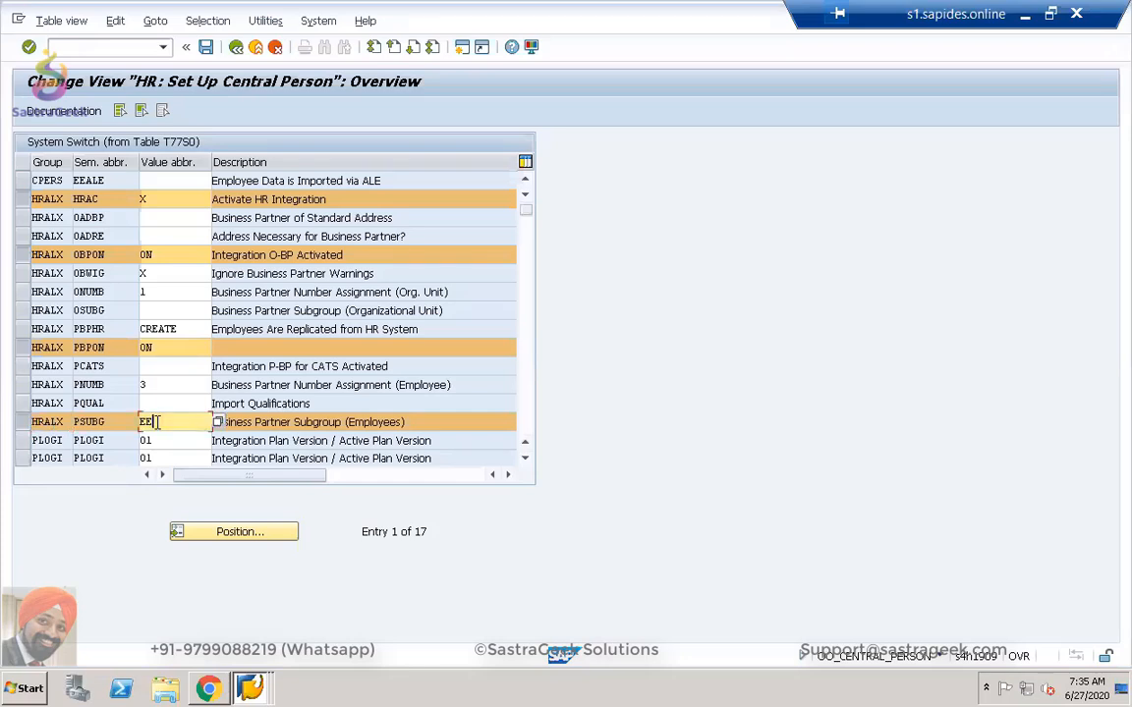
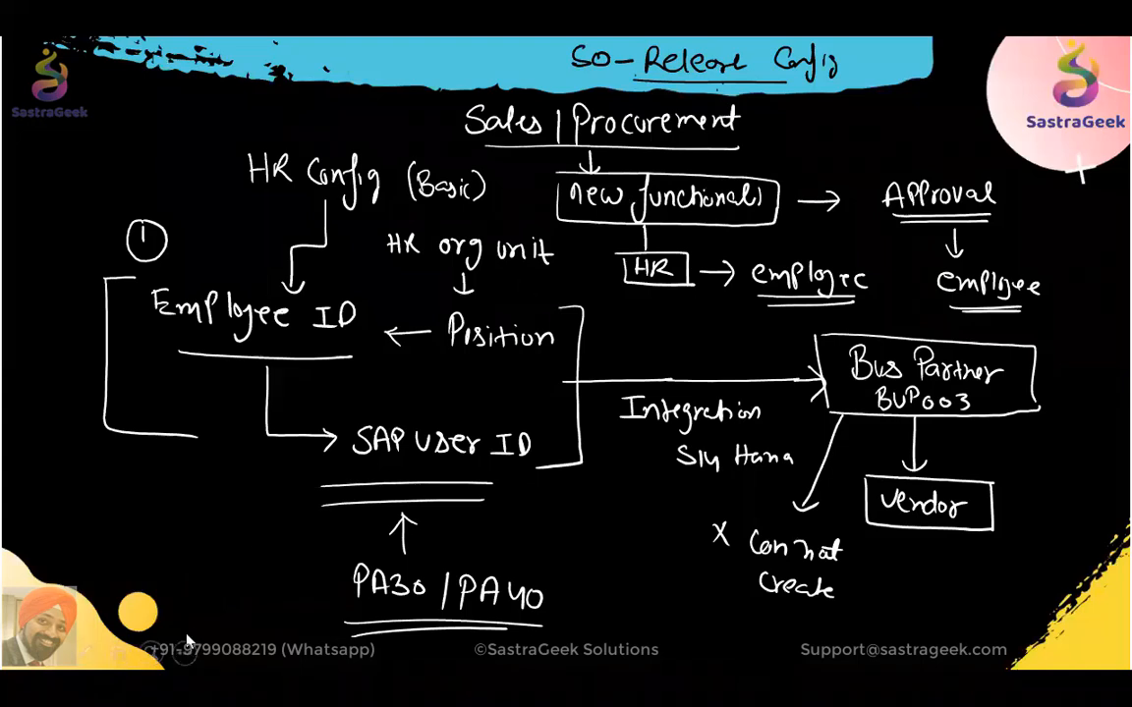
Exit the slide 21 slideshow keeping the ink notes, launch Epic Pen, and return to SAP.
key(Escape)
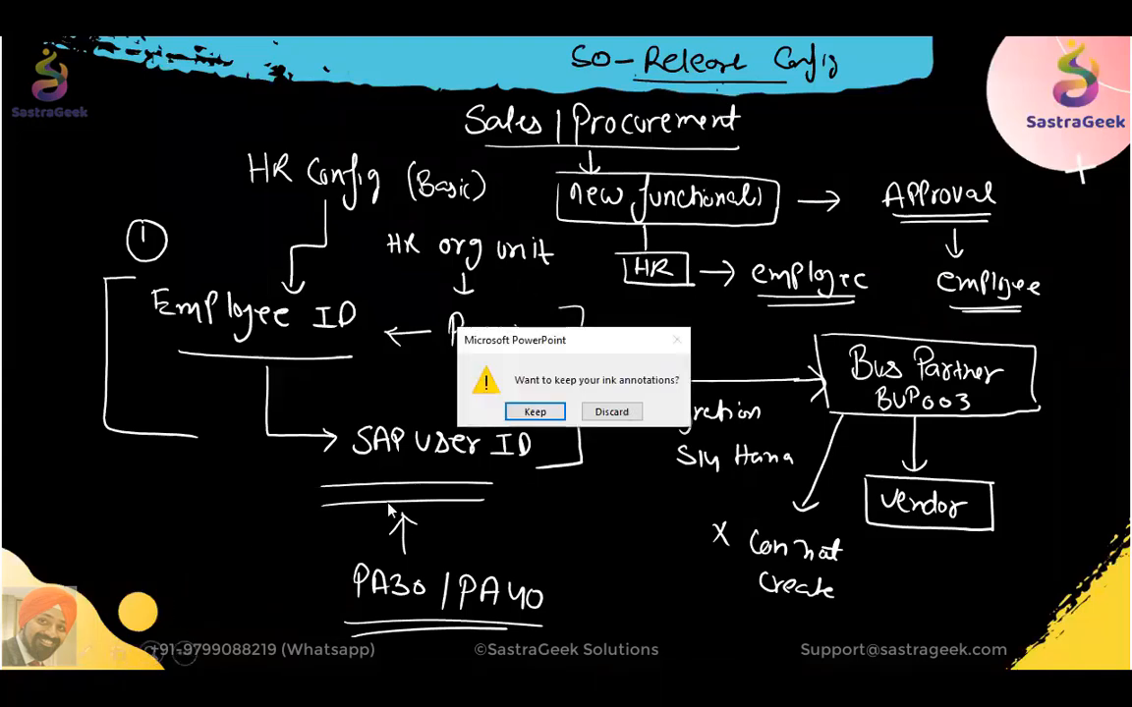
click(536, 413)
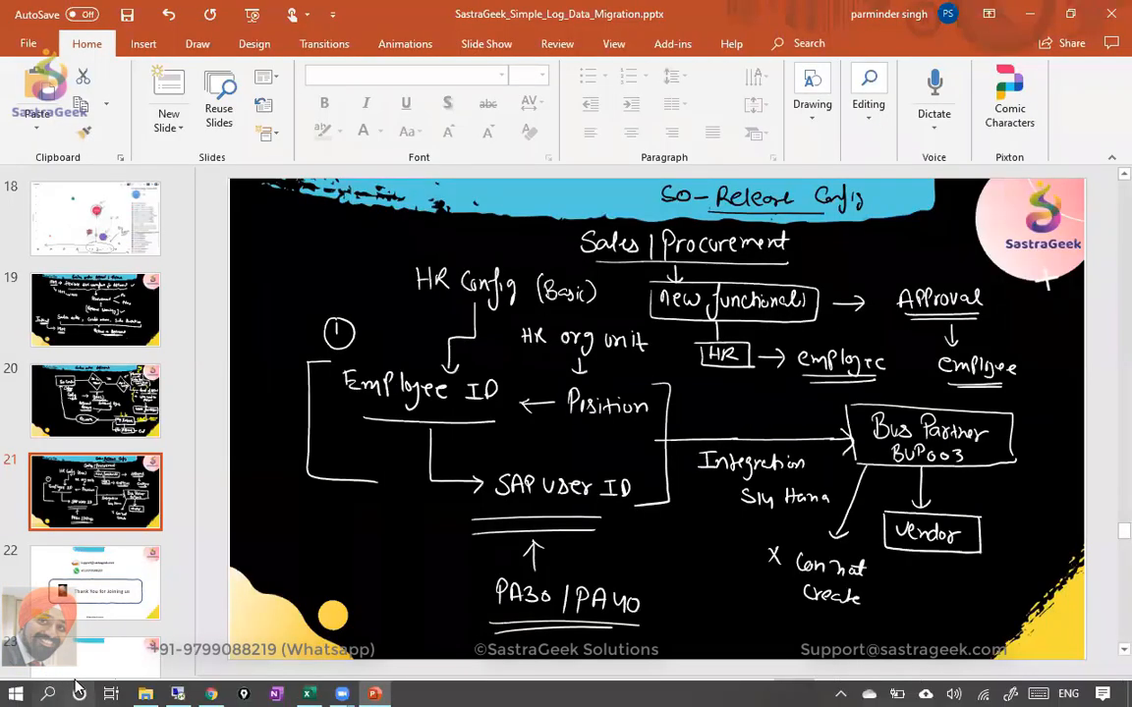
click(49, 691)
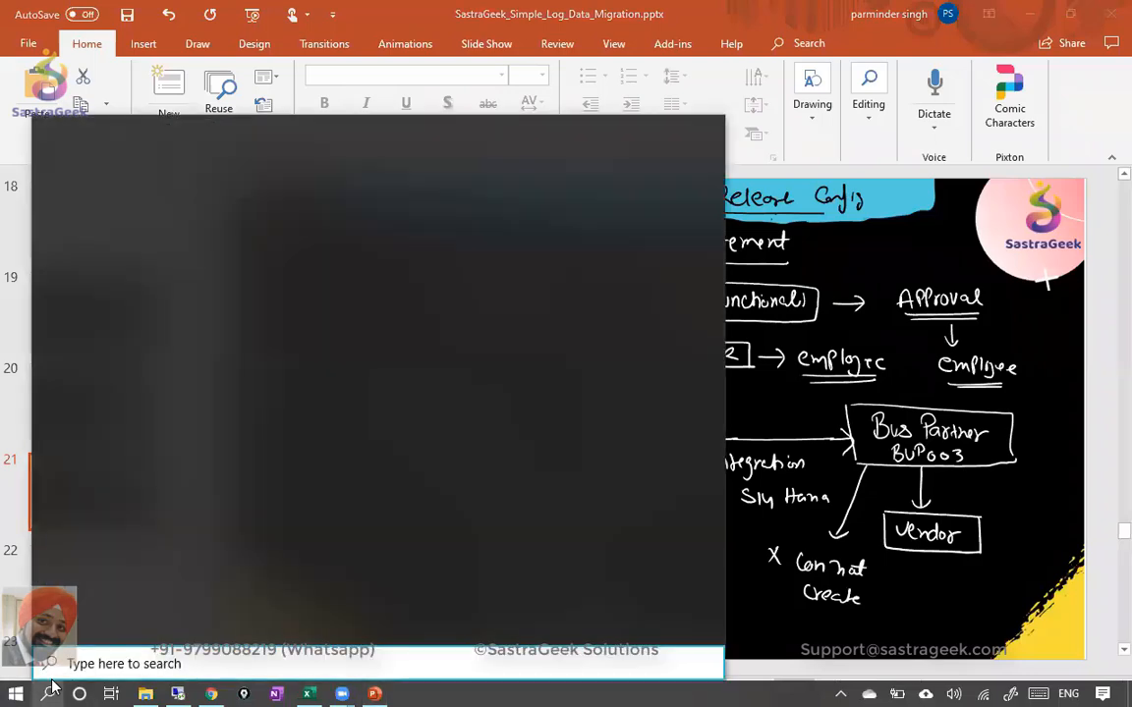
text(epic)
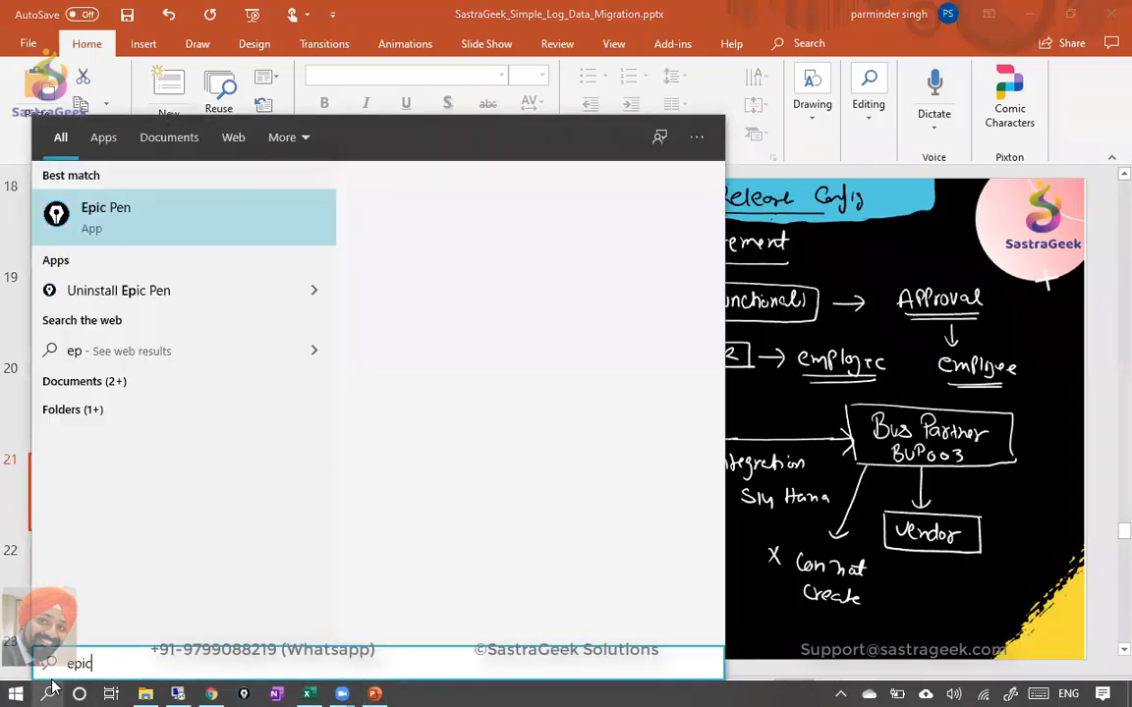
click(127, 218)
key(alt+Tab)
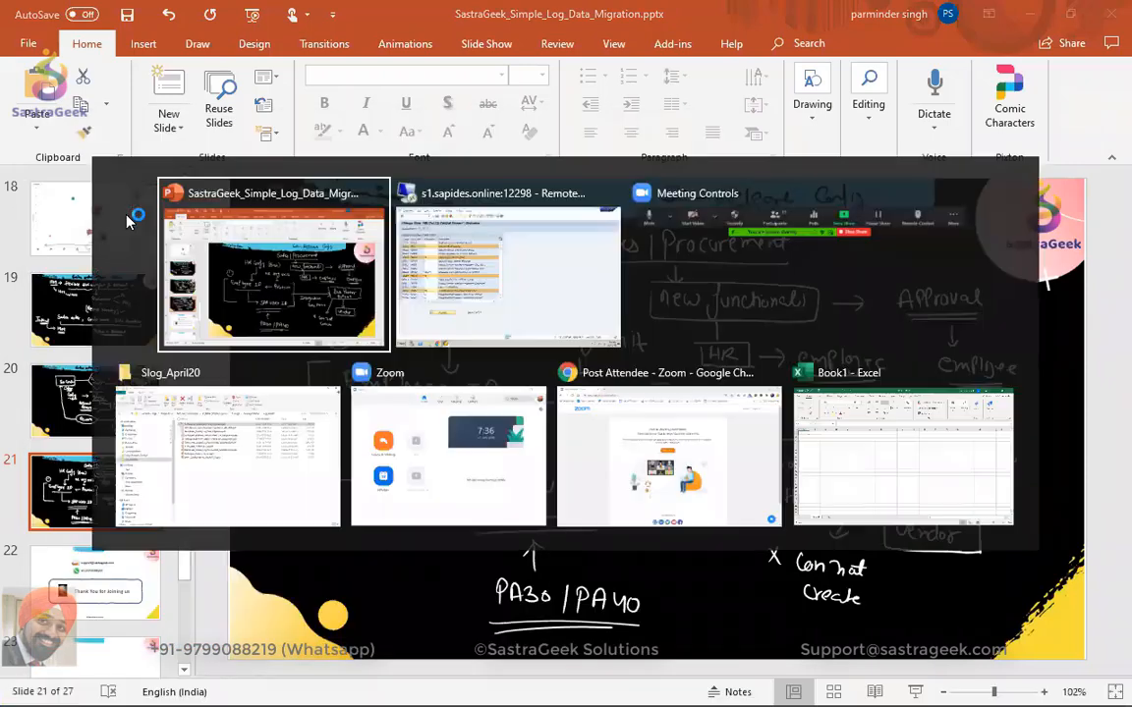
Move the Epic Pen toolbar aside and write HR→ (NR) pointing at Employee beside the table.
key(alt+Tab)
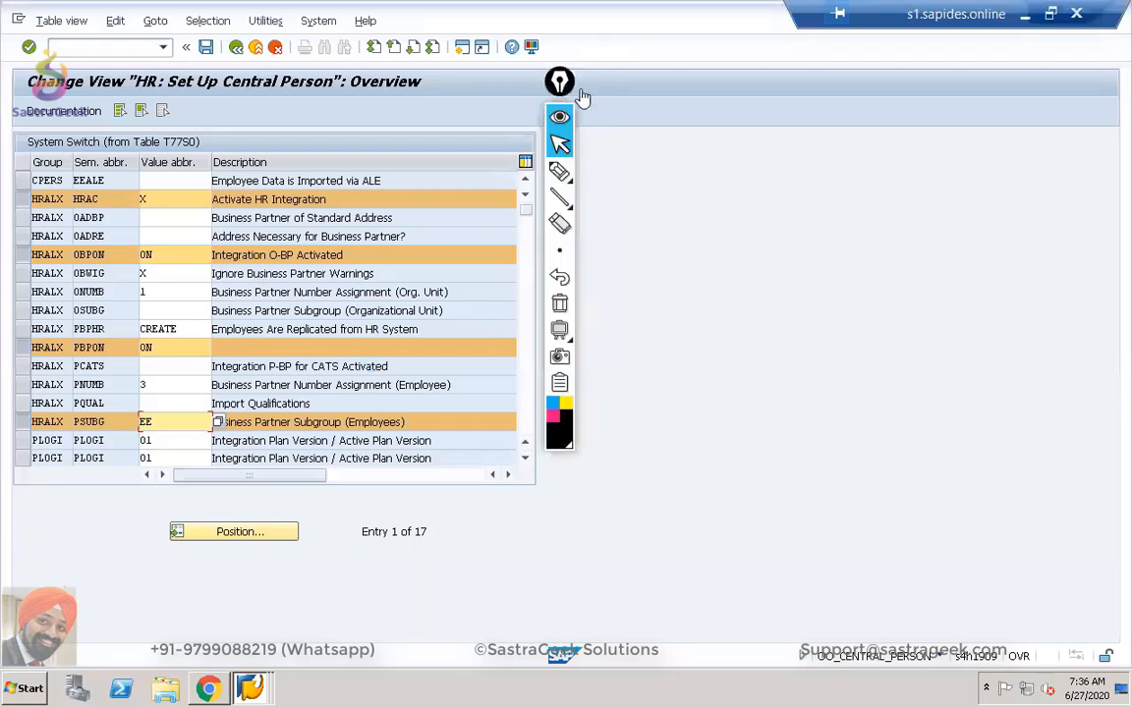
drag(582, 96, 1120, 97)
click(1120, 173)
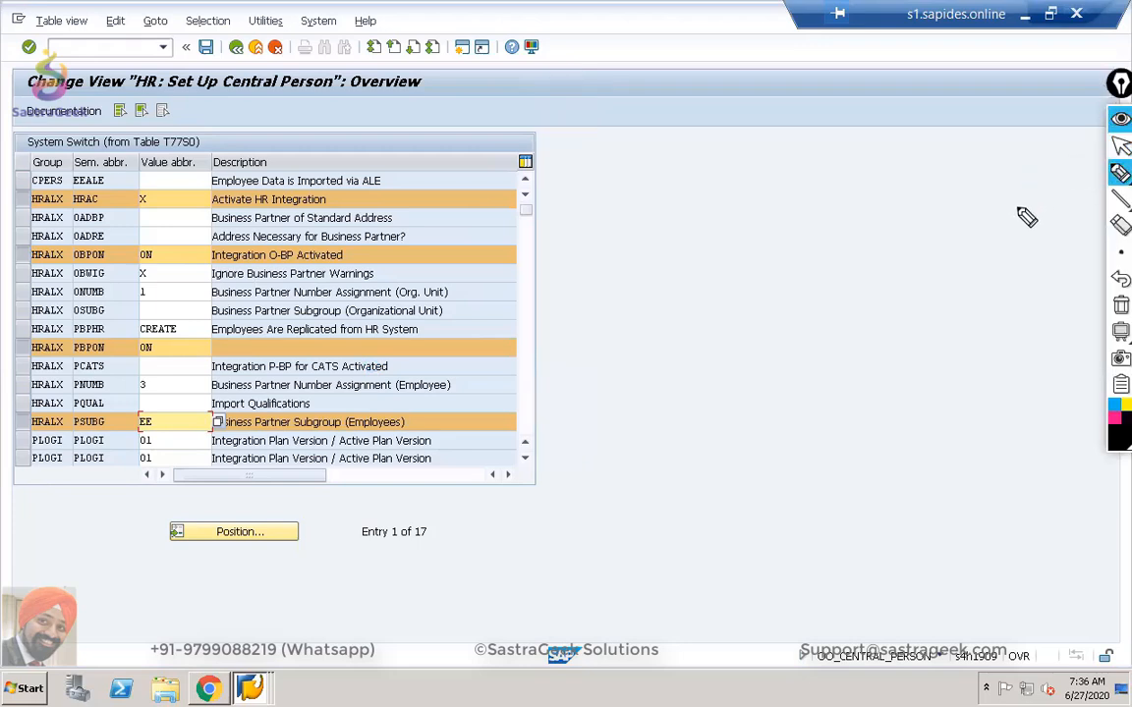
mouse_move(606, 140)
mouse_down()
mouse_move(595, 159)
mouse_move(684, 160)
mouse_move(670, 129)
mouse_move(682, 132)
mouse_up()
drag(739, 95, 739, 106)
drag(745, 95, 747, 100)
drag(754, 94, 754, 107)
drag(753, 94, 765, 107)
mouse_move(799, 99)
mouse_down()
mouse_move(775, 100)
mouse_move(845, 102)
mouse_move(813, 110)
mouse_up()
drag(855, 87, 857, 102)
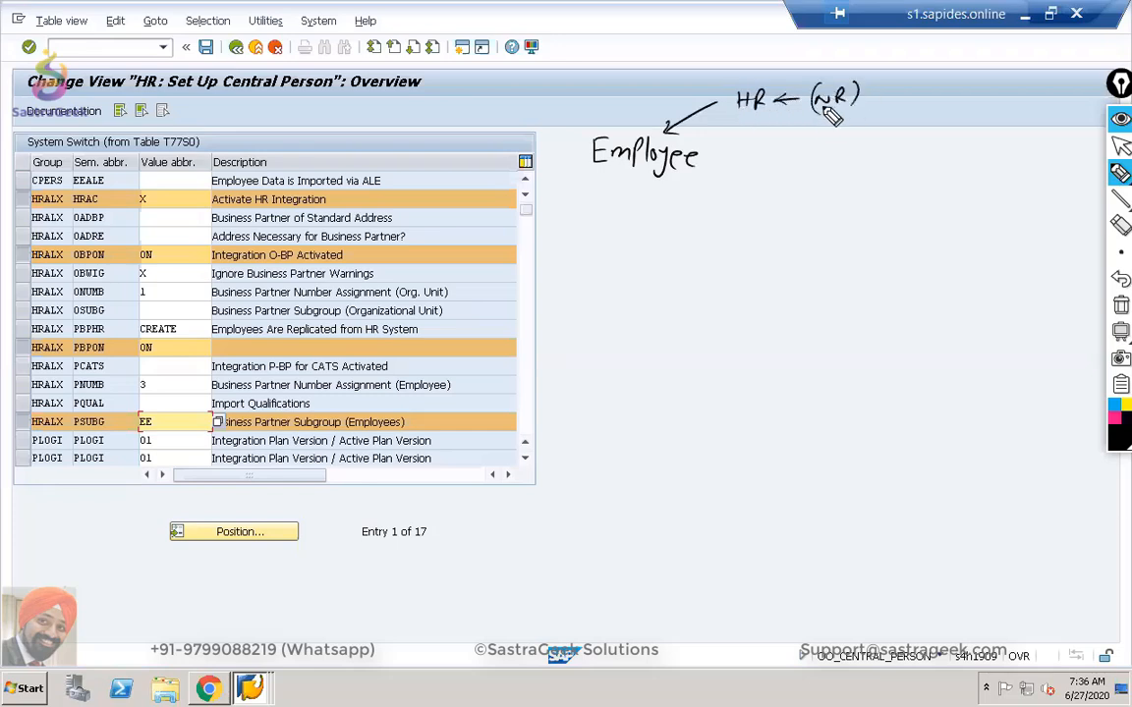
Sketch Employee → BP ↔ vendor, with BP grouping linked to its number range below.
drag(708, 159, 758, 160)
mouse_move(750, 151)
mouse_down()
mouse_move(750, 167)
mouse_move(823, 171)
mouse_up()
mouse_move(823, 148)
mouse_down()
mouse_move(843, 175)
mouse_move(1024, 156)
mouse_up()
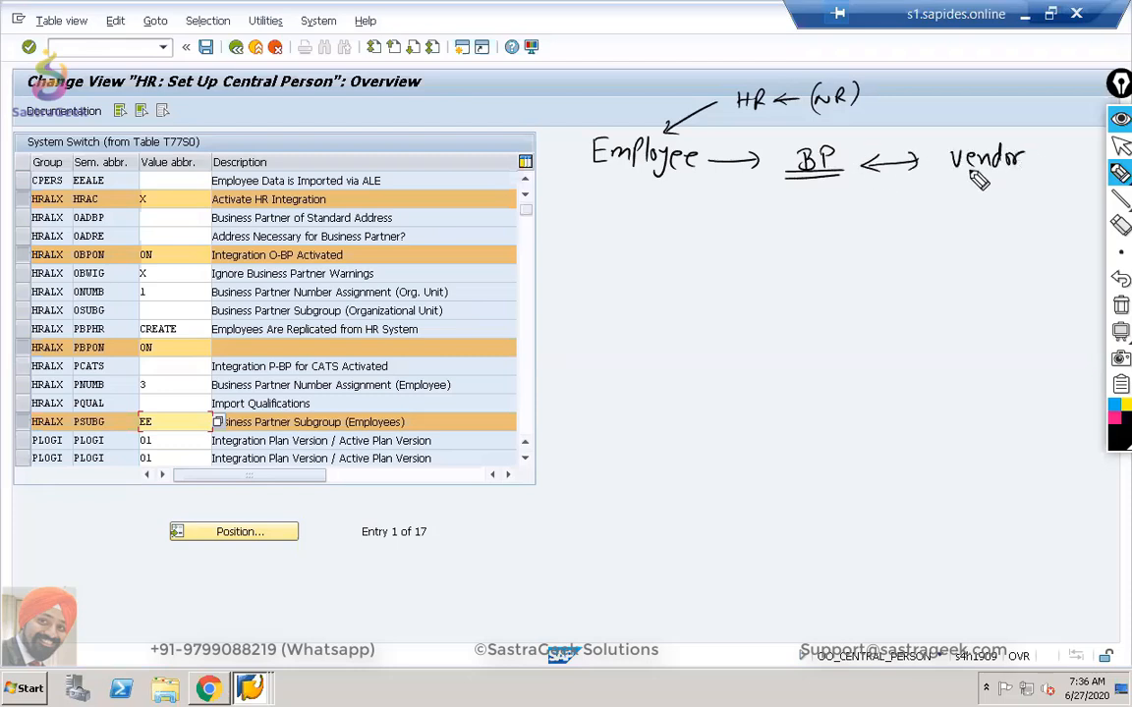
drag(953, 174, 1008, 180)
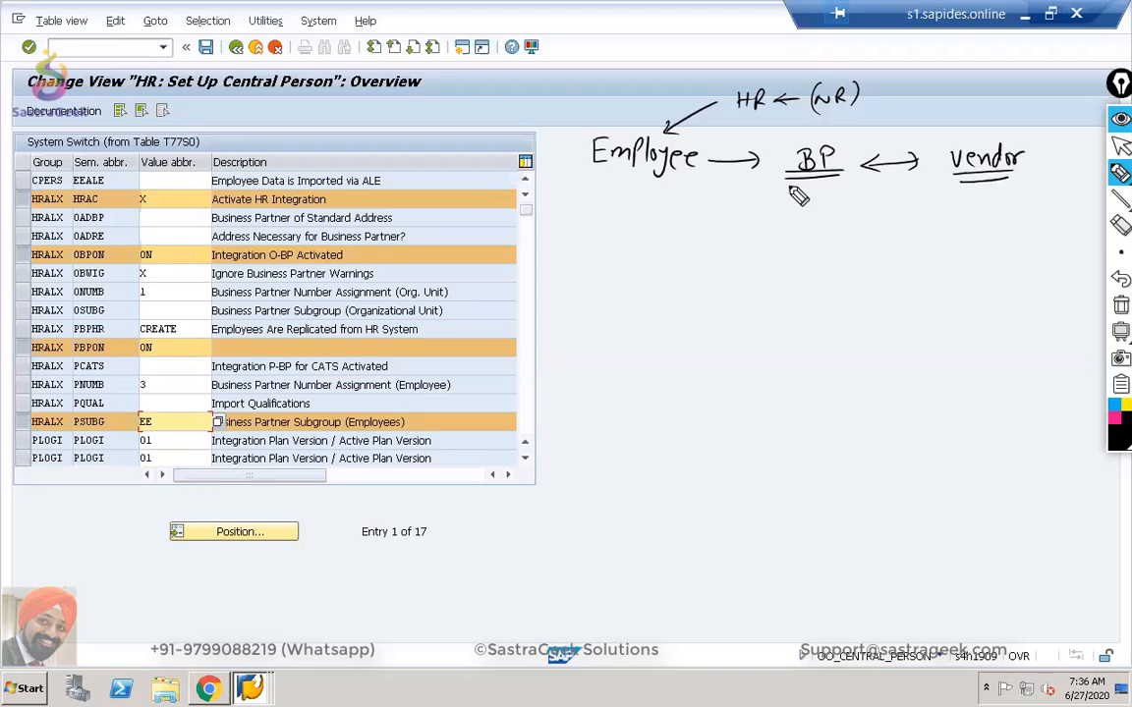
click(761, 196)
mouse_move(769, 225)
mouse_down()
mouse_move(828, 208)
mouse_move(813, 207)
mouse_move(871, 211)
mouse_move(815, 249)
mouse_move(821, 228)
mouse_move(821, 243)
mouse_up()
mouse_move(798, 276)
mouse_down()
mouse_move(800, 264)
mouse_move(813, 274)
mouse_up()
mouse_move(821, 277)
mouse_down()
mouse_move(823, 263)
mouse_move(860, 290)
mouse_up()
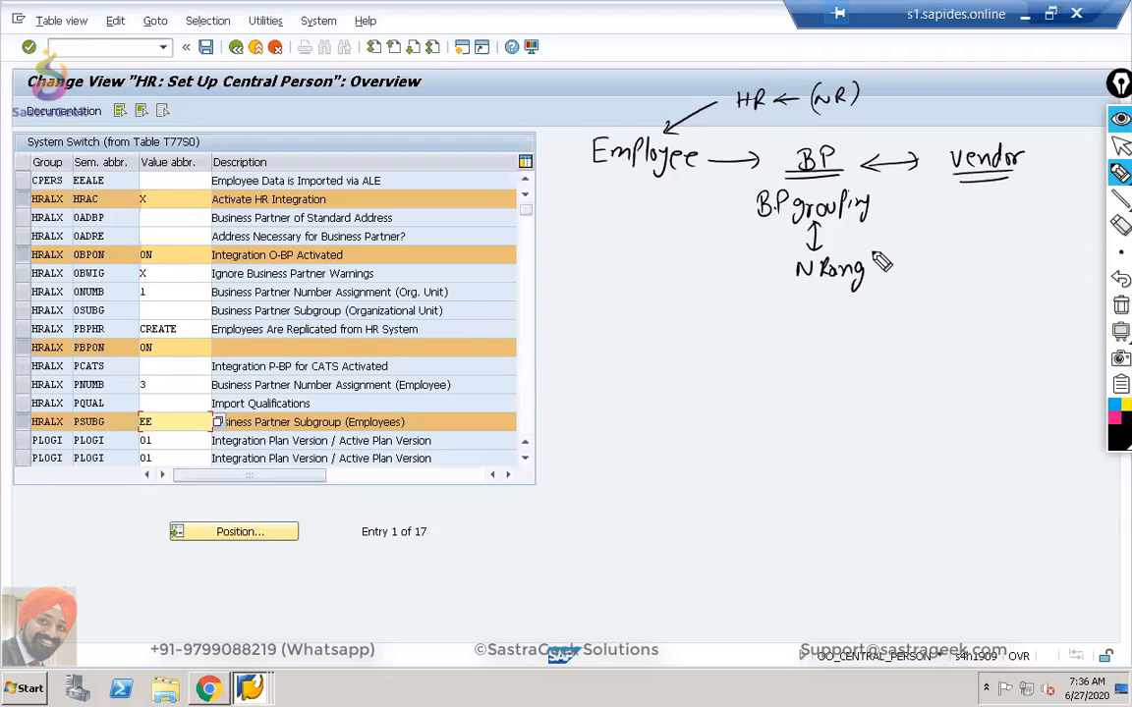
Draw a two-way arrow to vendor account group, bracket its (N Range), and finish N Range under BP grouping.
drag(902, 206, 890, 213)
drag(890, 212, 902, 220)
drag(890, 213, 950, 210)
mouse_move(950, 210)
mouse_down()
mouse_move(941, 217)
mouse_move(979, 205)
mouse_move(1047, 216)
mouse_move(1016, 208)
mouse_move(1063, 207)
mouse_move(1000, 280)
mouse_move(1081, 283)
mouse_up()
drag(998, 267, 996, 295)
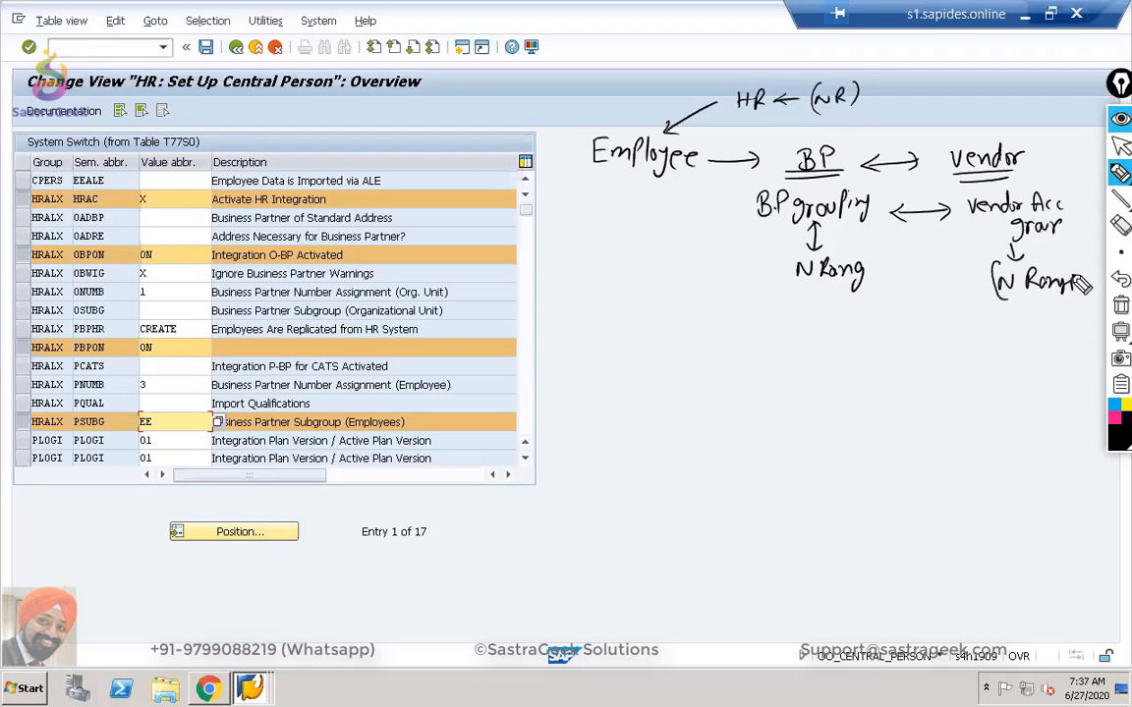
drag(1076, 269, 1083, 291)
drag(870, 271, 884, 278)
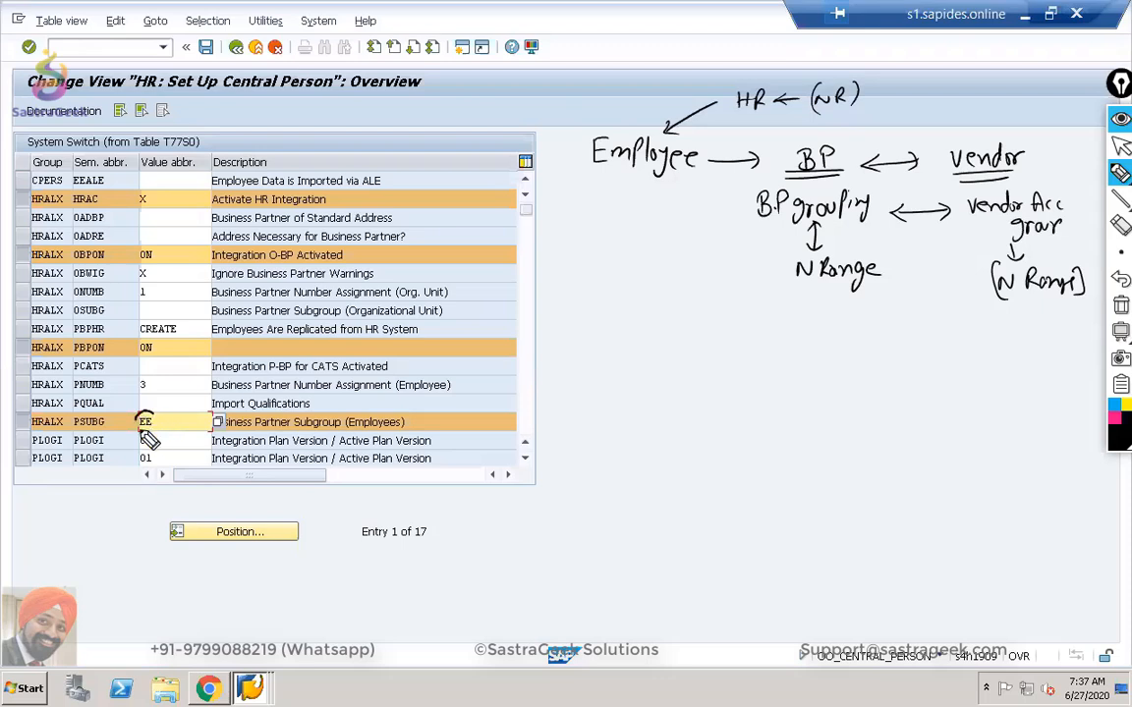
Circle EE in the PSUBG row, write 01/02/03, and add EE under N Range.
drag(148, 433, 160, 408)
mouse_move(622, 257)
mouse_down()
mouse_move(633, 282)
mouse_move(621, 310)
mouse_up()
mouse_move(629, 309)
mouse_down()
mouse_move(640, 321)
mouse_move(619, 351)
mouse_move(629, 369)
mouse_up()
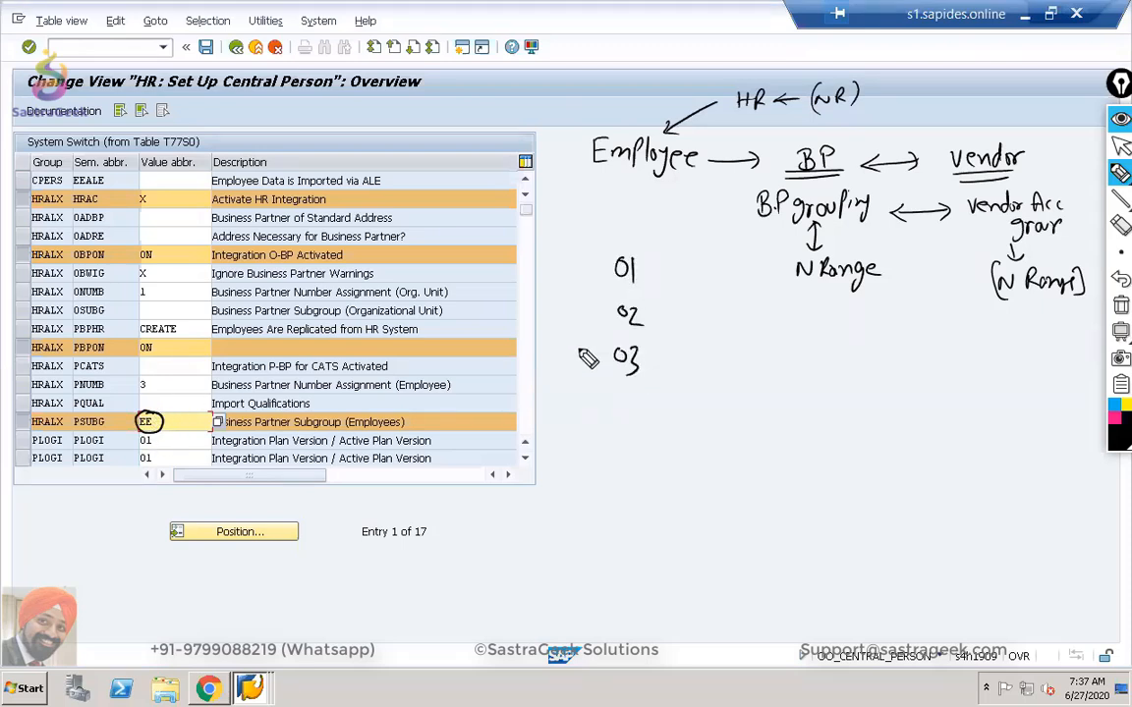
mouse_move(197, 402)
mouse_down()
mouse_move(167, 417)
mouse_move(182, 421)
mouse_up()
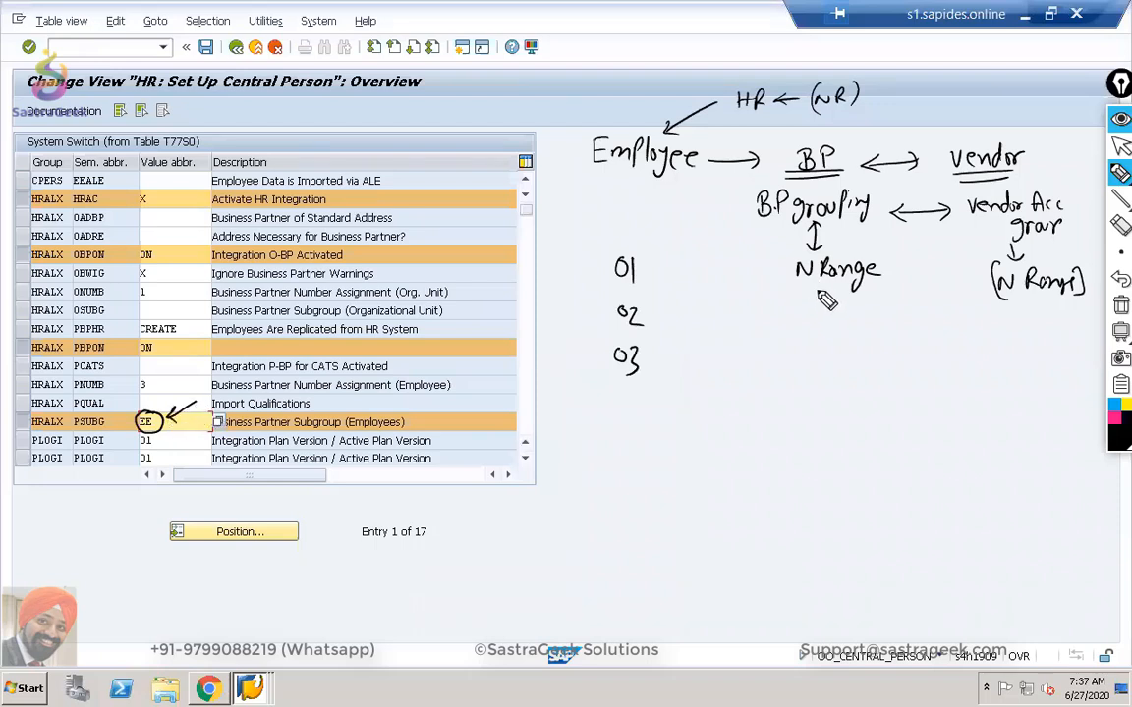
drag(815, 302, 816, 322)
drag(816, 303, 825, 311)
mouse_move(815, 322)
mouse_down()
mouse_move(843, 321)
mouse_move(803, 324)
mouse_move(843, 320)
mouse_move(994, 365)
mouse_move(1031, 309)
mouse_move(1042, 325)
mouse_up()
Write (EE) under the vendor number range and beneath Employee, with a curved arrow to BP grouping.
drag(1040, 312, 1049, 317)
drag(1041, 325, 1020, 327)
drag(1055, 300, 1052, 327)
mouse_move(783, 309)
mouse_down()
mouse_move(701, 233)
mouse_move(744, 213)
mouse_up()
drag(733, 205, 738, 227)
drag(679, 191, 681, 207)
drag(680, 191, 688, 199)
drag(680, 208, 701, 205)
drag(701, 190, 709, 198)
mouse_move(701, 205)
mouse_down()
mouse_move(710, 204)
mouse_move(672, 216)
mouse_up()
drag(715, 183, 714, 211)
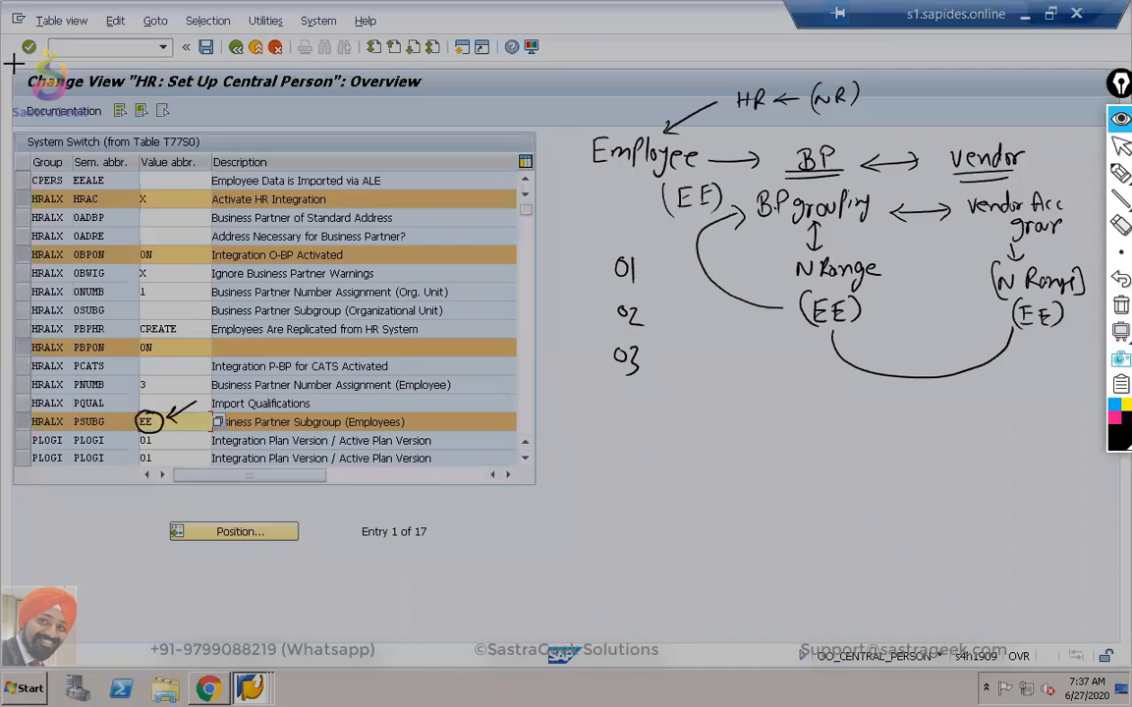
Capture and copy a screenshot of the annotated SAP screen, then go back to PowerPoint.
drag(13, 63, 1086, 509)
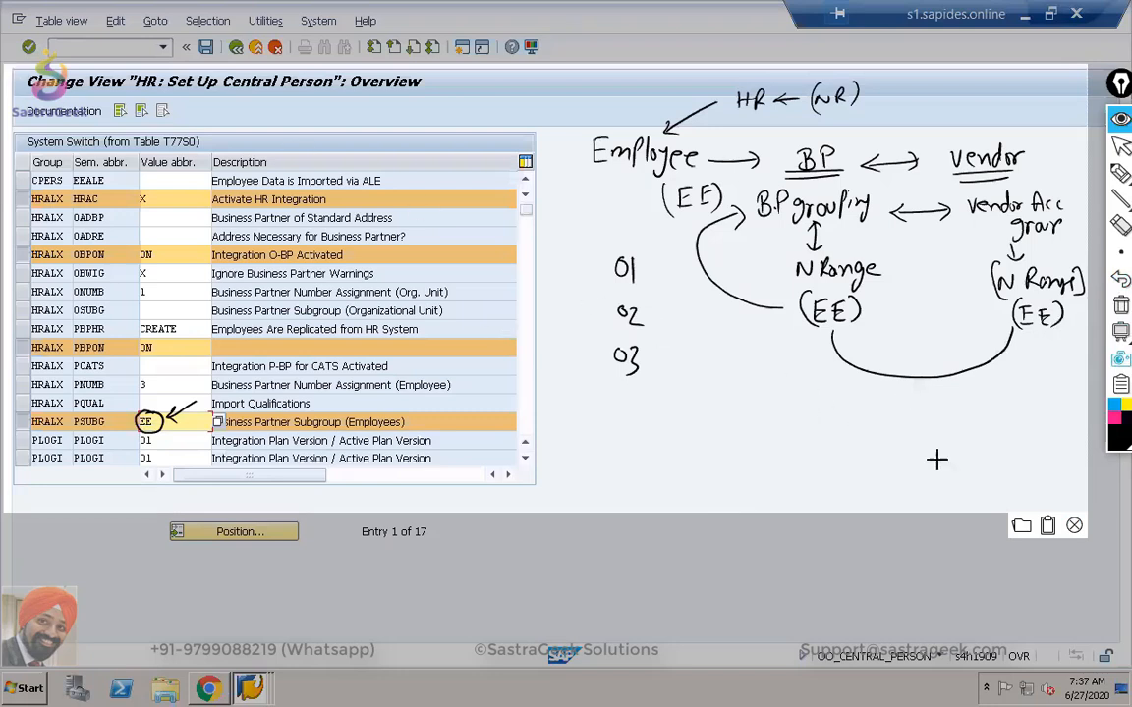
click(1047, 525)
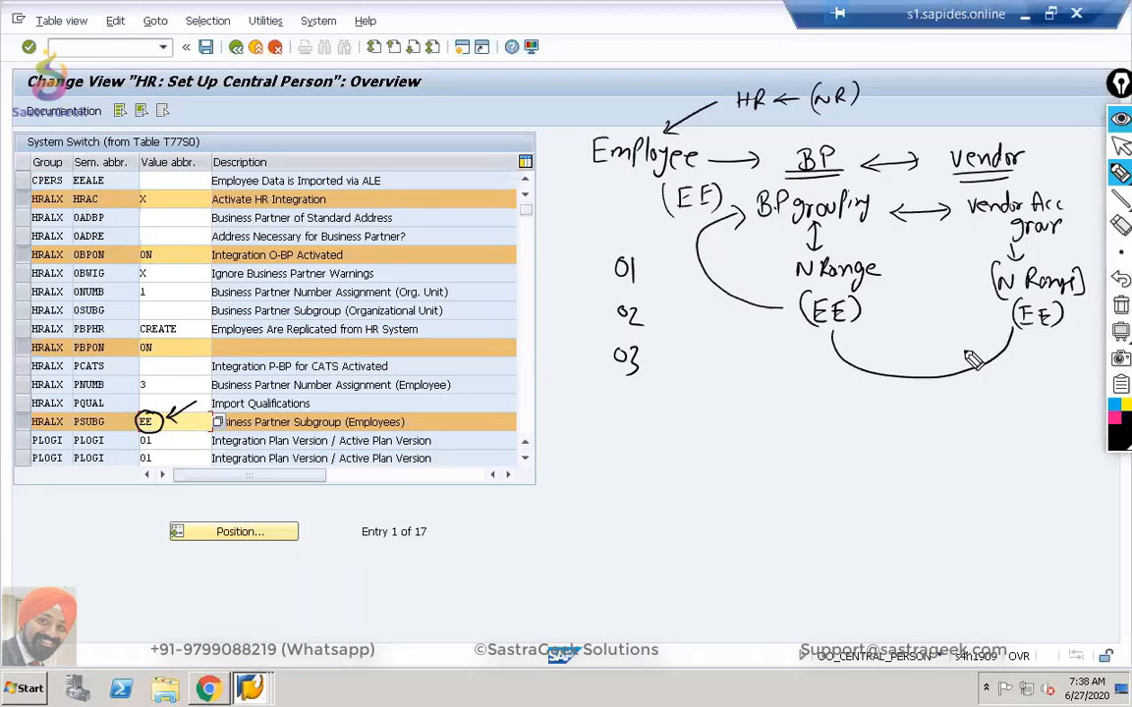
key(alt+Tab)
key(alt+Tab)
key(alt+Tab)
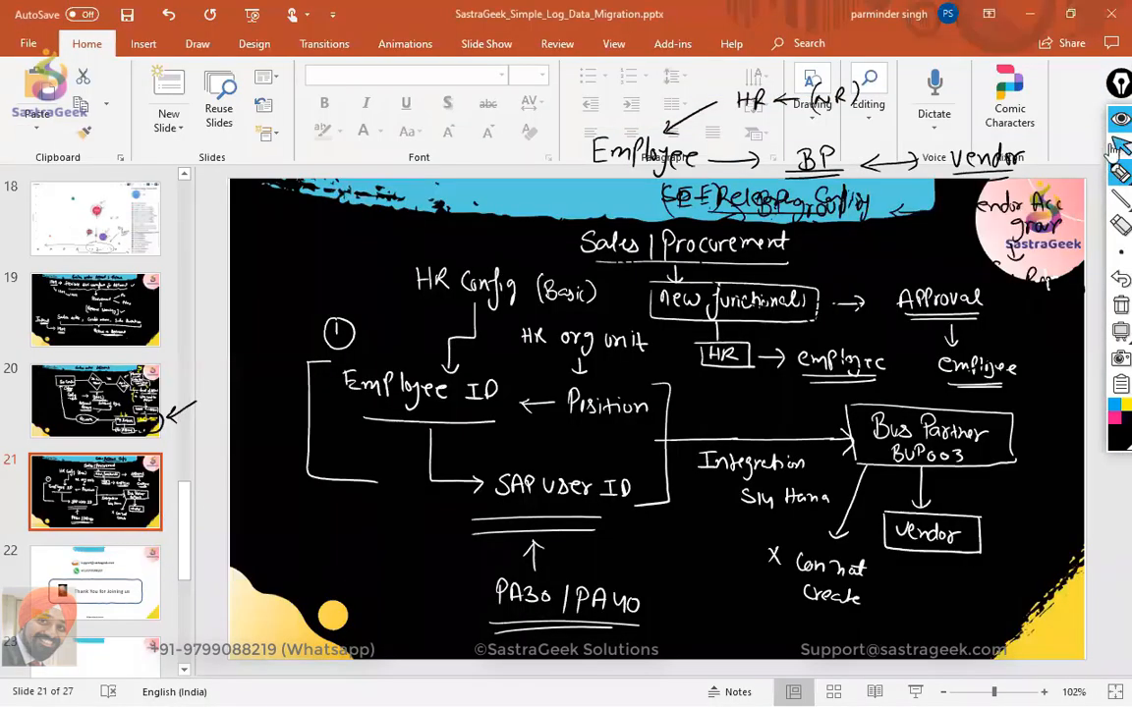
Paste the annotated screenshot onto slide 23, dismiss the Design Ideas pane, and return to SAP.
scroll(111, 600, down, 1)
scroll(111, 600, down, 1)
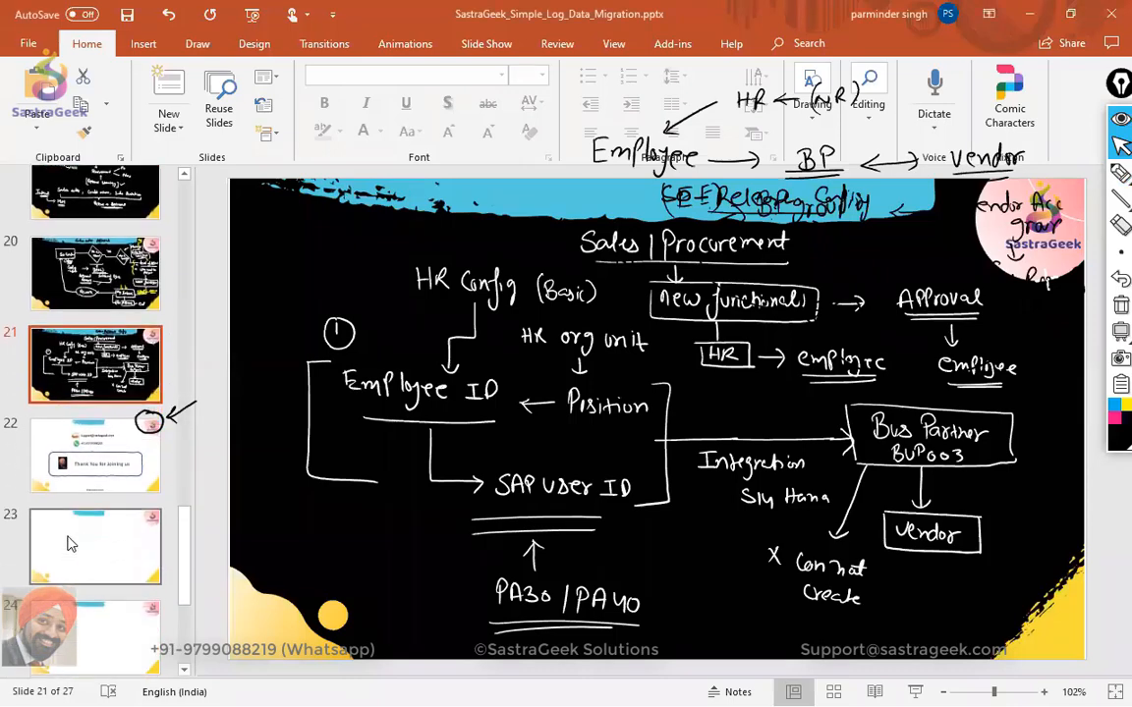
click(80, 543)
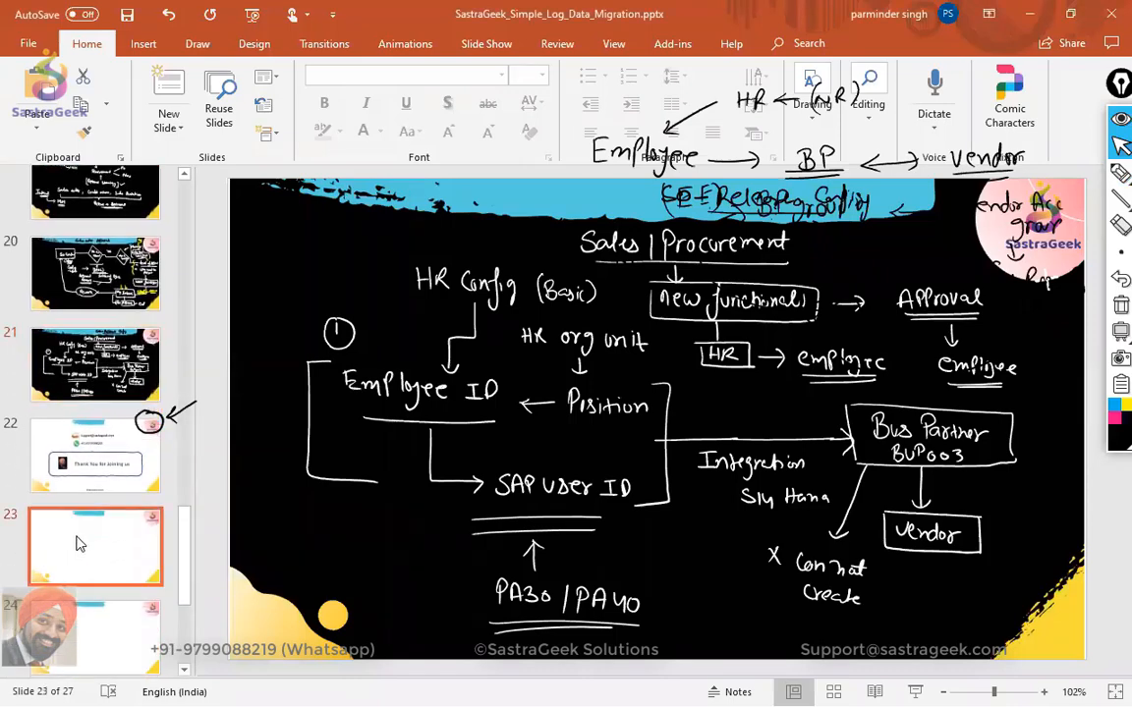
key(ctrl+v)
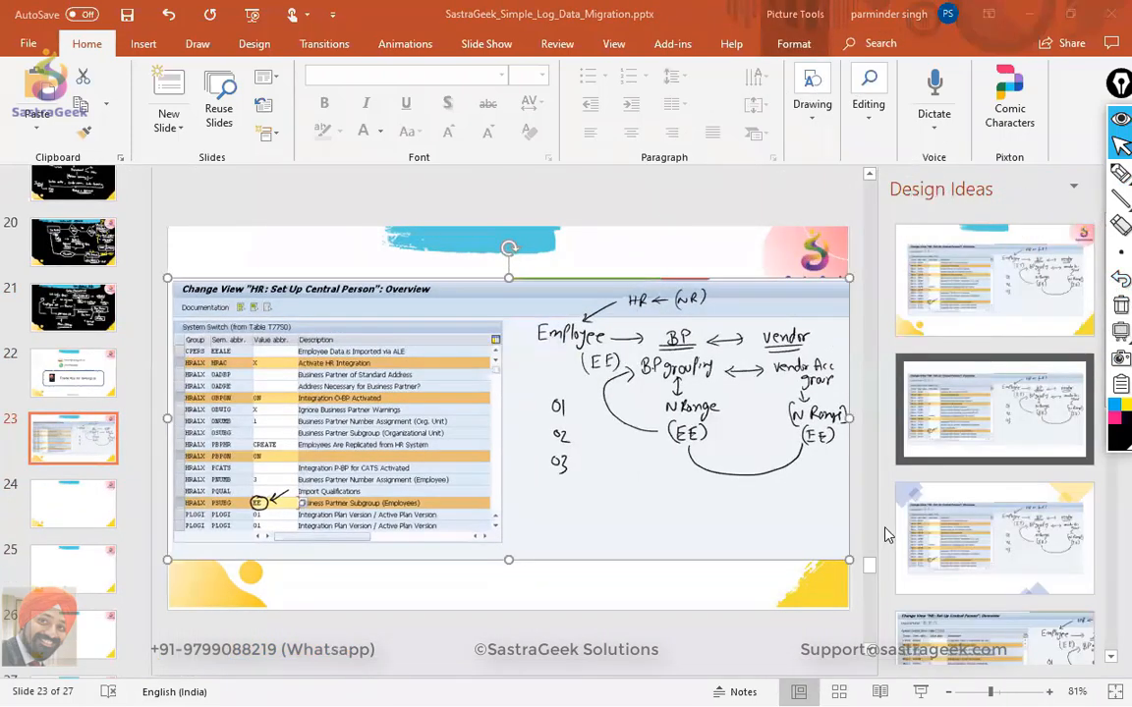
drag(1117, 83, 1098, 327)
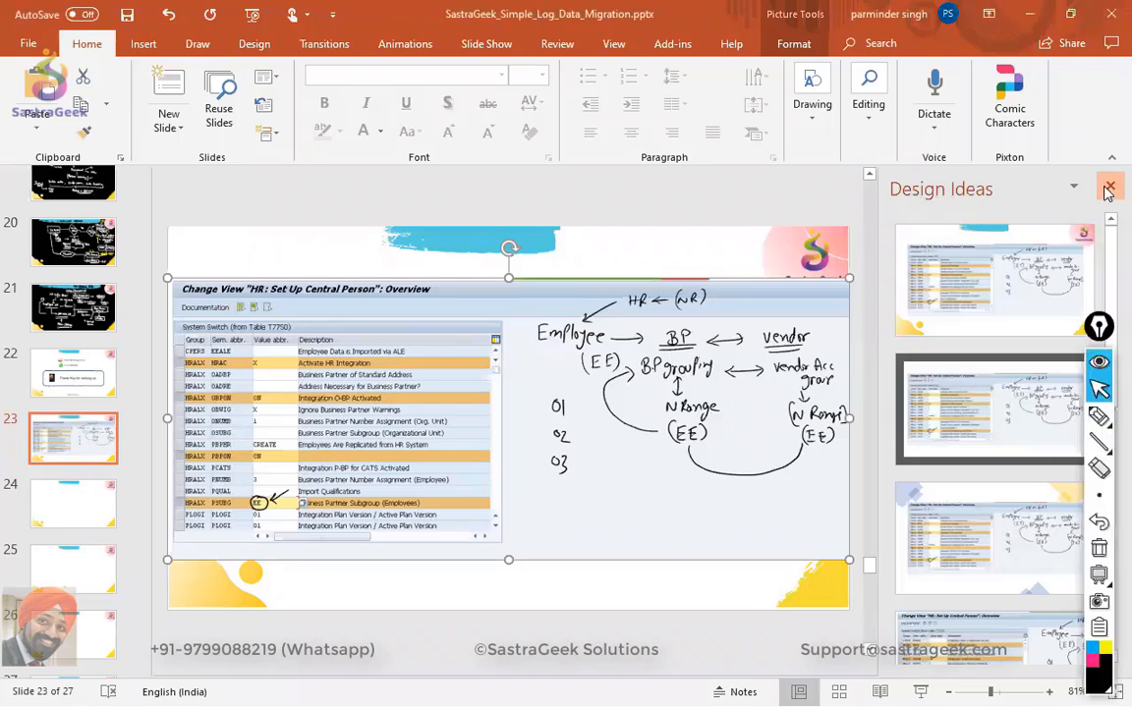
click(1108, 188)
key(alt+Tab)
key(alt+Tab)
key(alt+Tab)
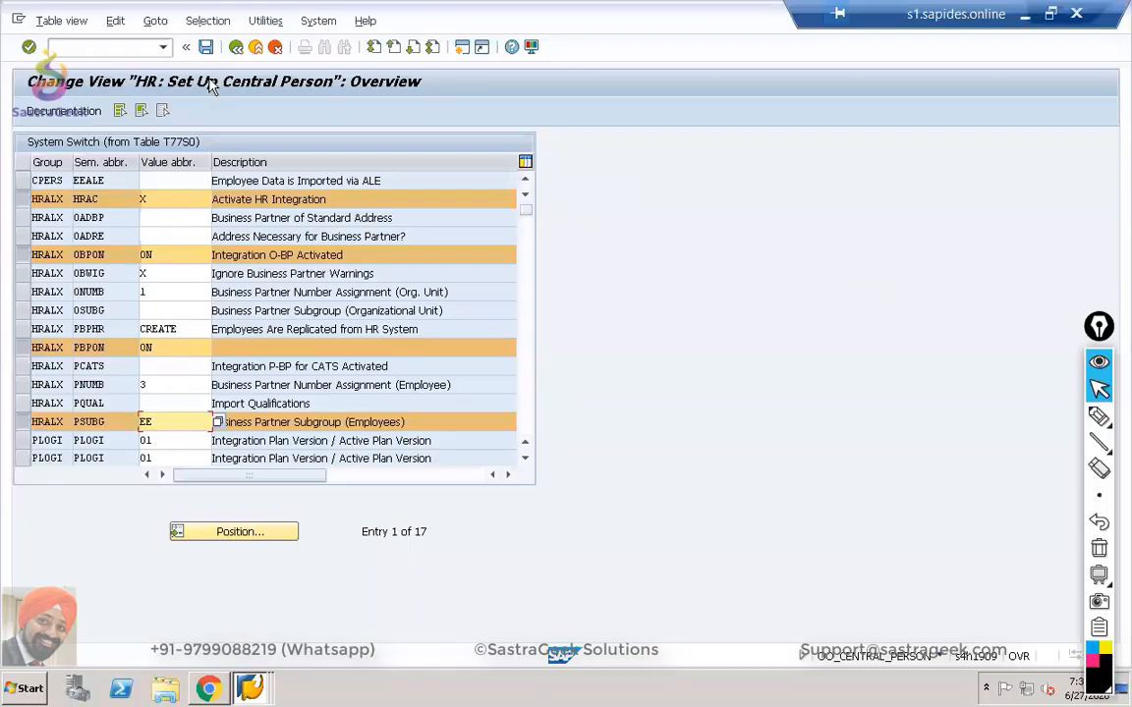
Leave the central person settings and open the SAP Reference IMG through SPRO.
key(alt+Tab)
key(alt+Tab)
click(237, 49)
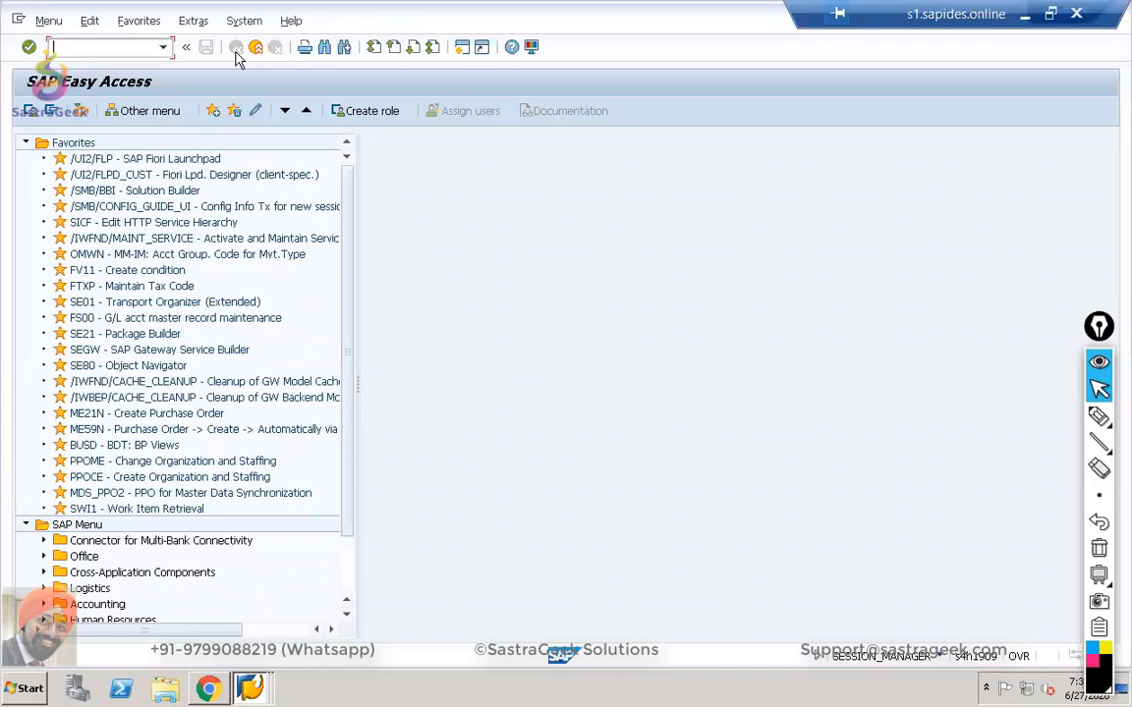
text(spro)
key(Return)
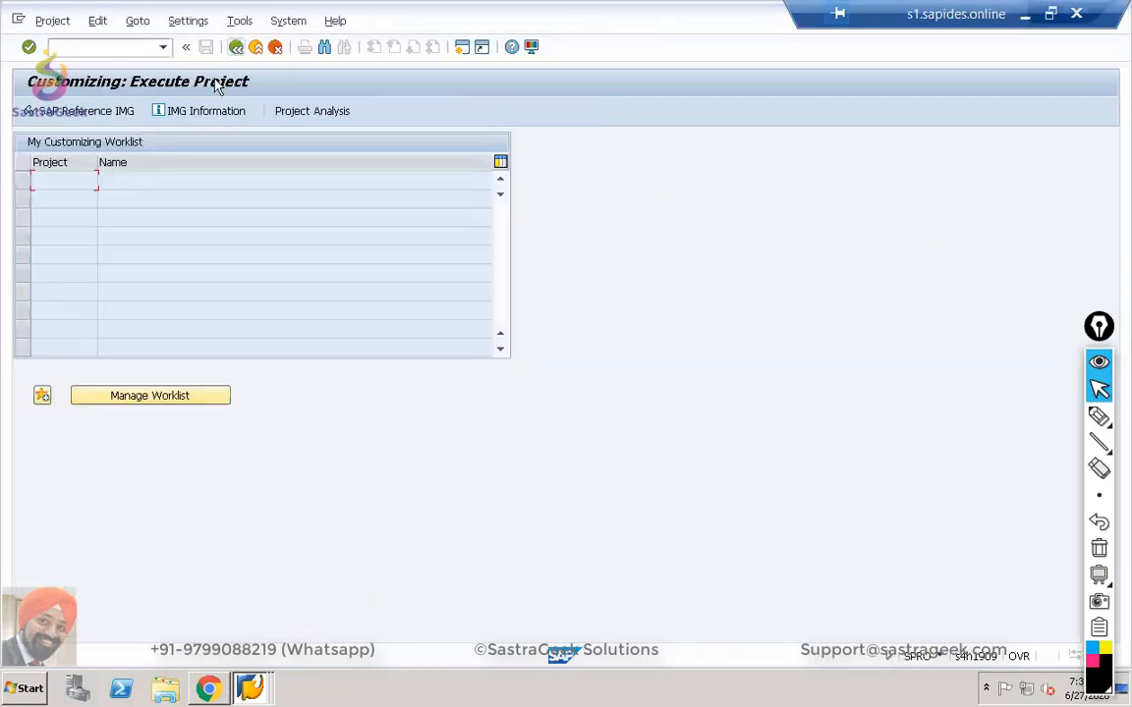
click(51, 112)
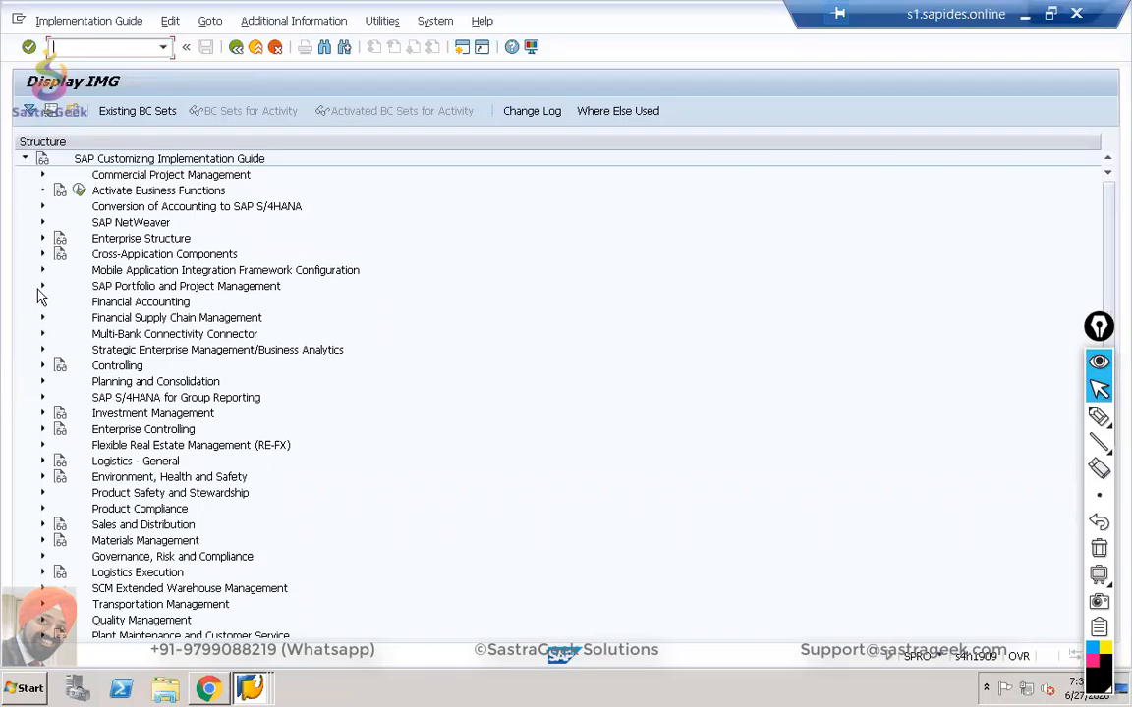
Expand Cross-Application Components › SAP Business Partner › Business Partner › Basic Settings › Number Ranges and Groupings.
click(43, 255)
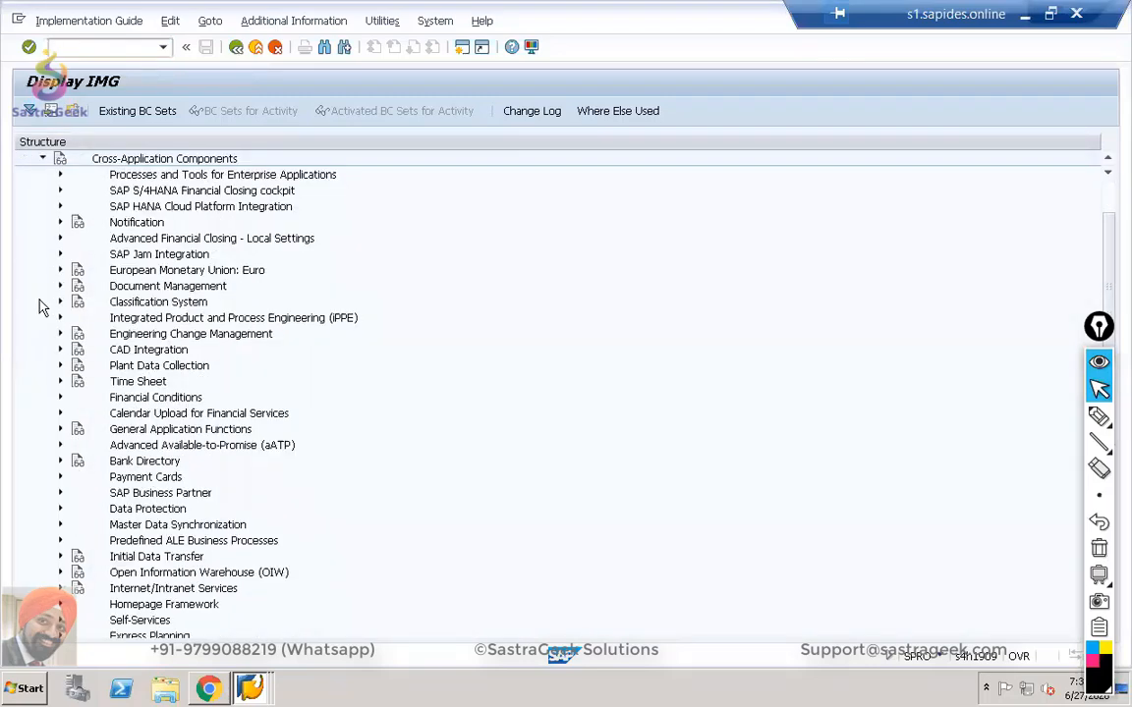
click(60, 493)
click(77, 509)
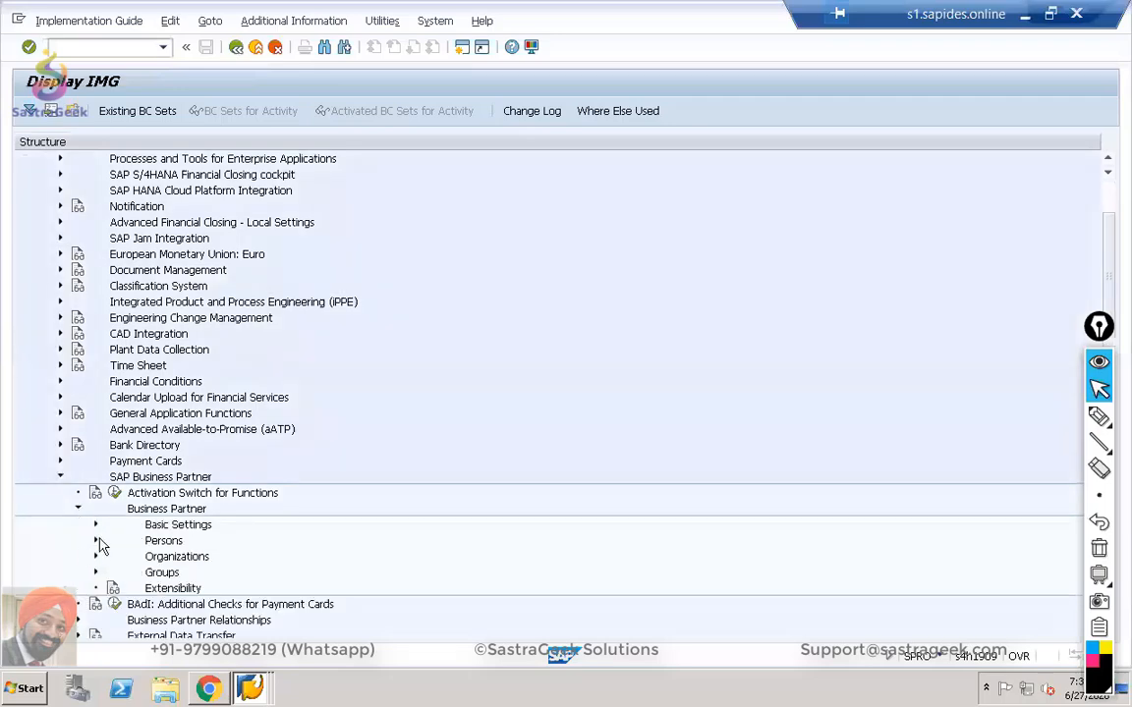
scroll(102, 528, down, 2)
scroll(105, 528, down, 3)
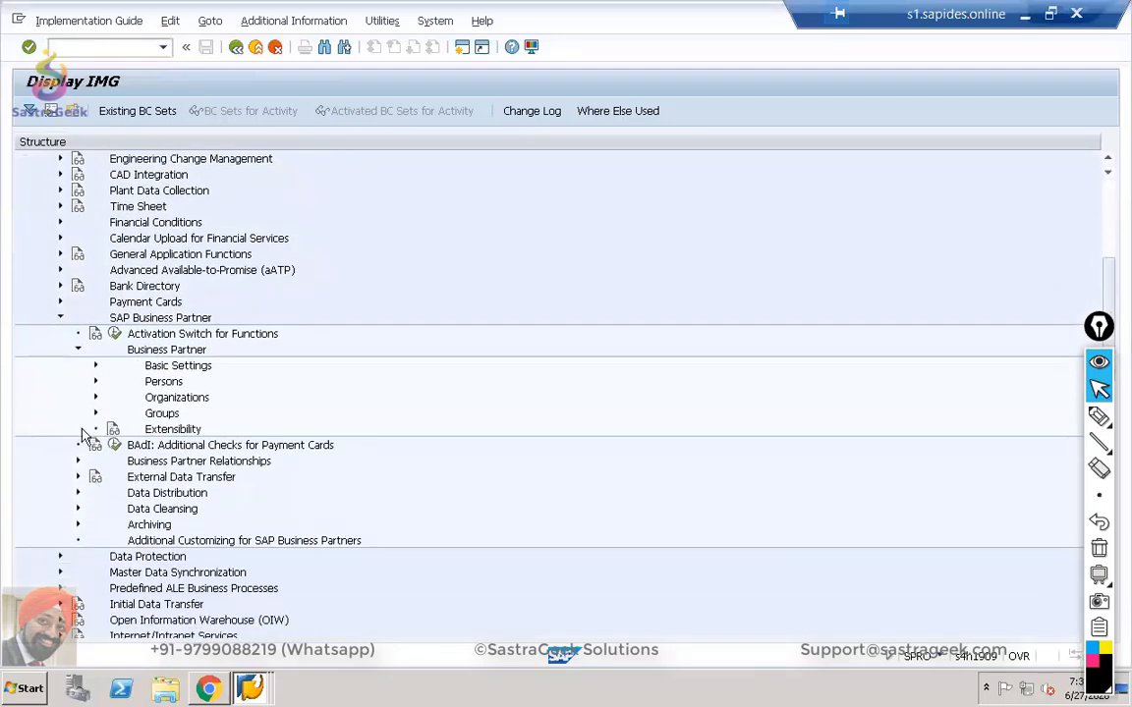
click(95, 368)
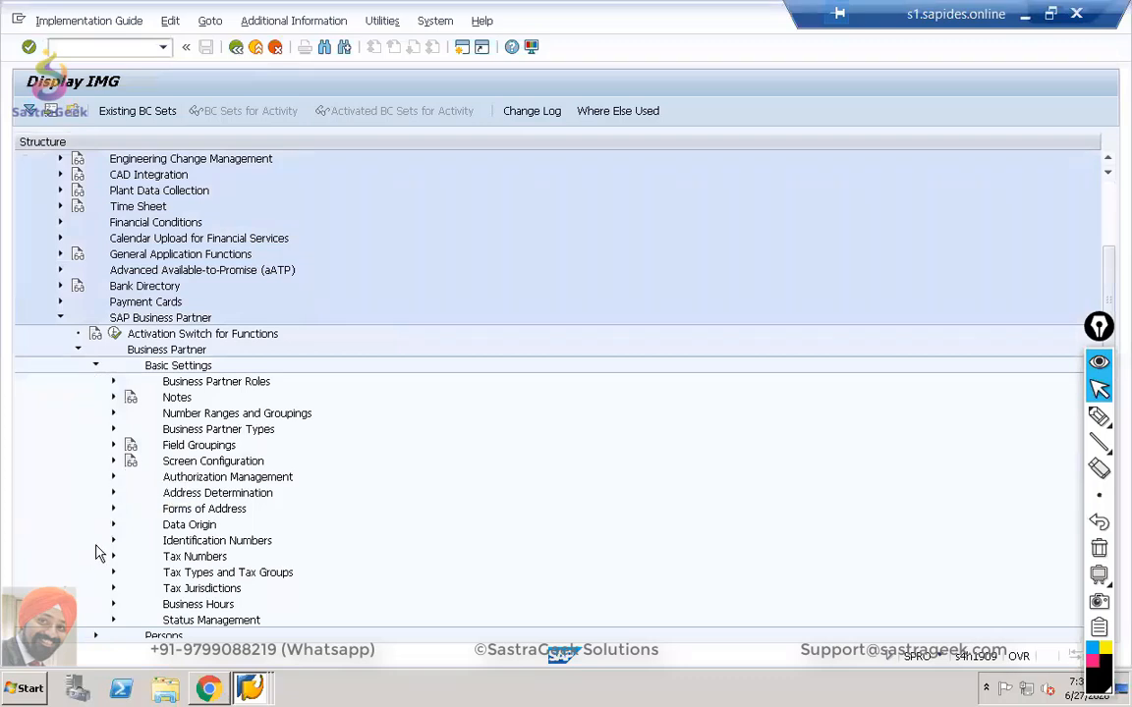
scroll(99, 553, down, 1)
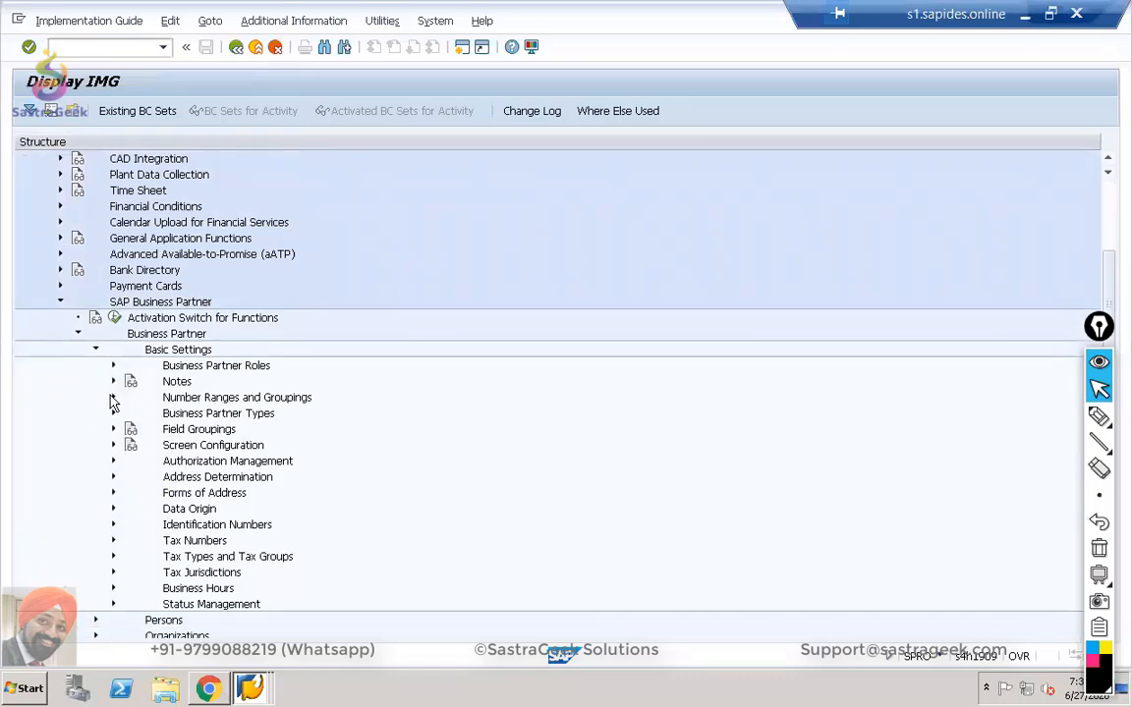
click(113, 398)
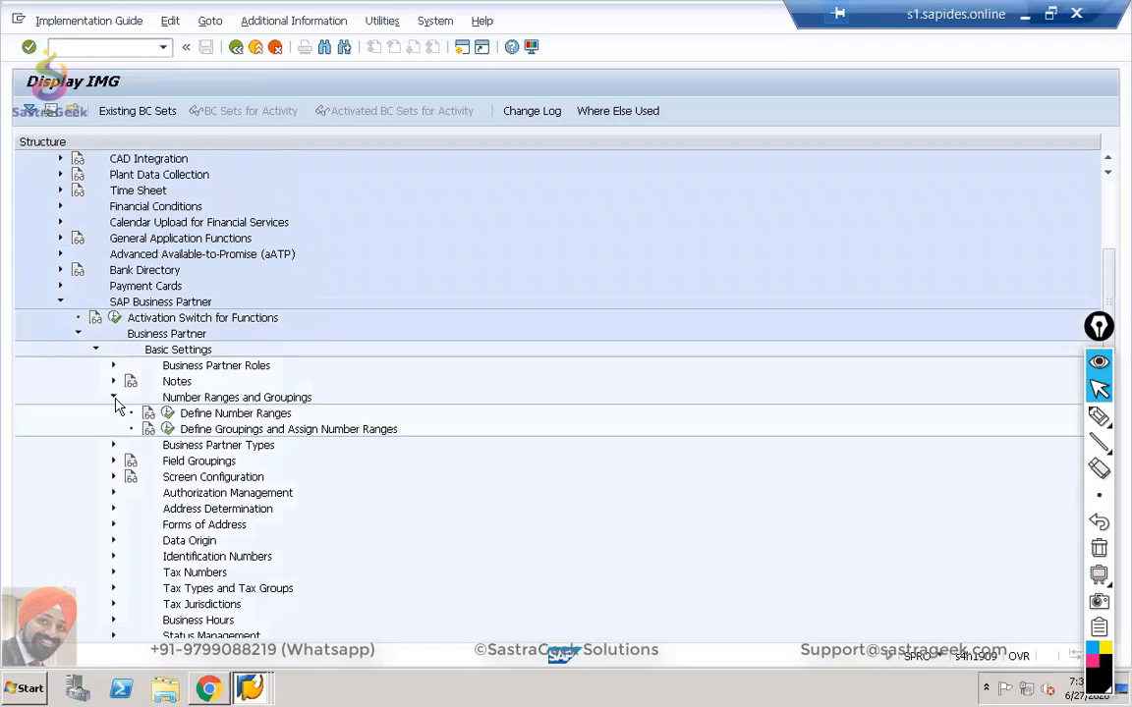
click(169, 417)
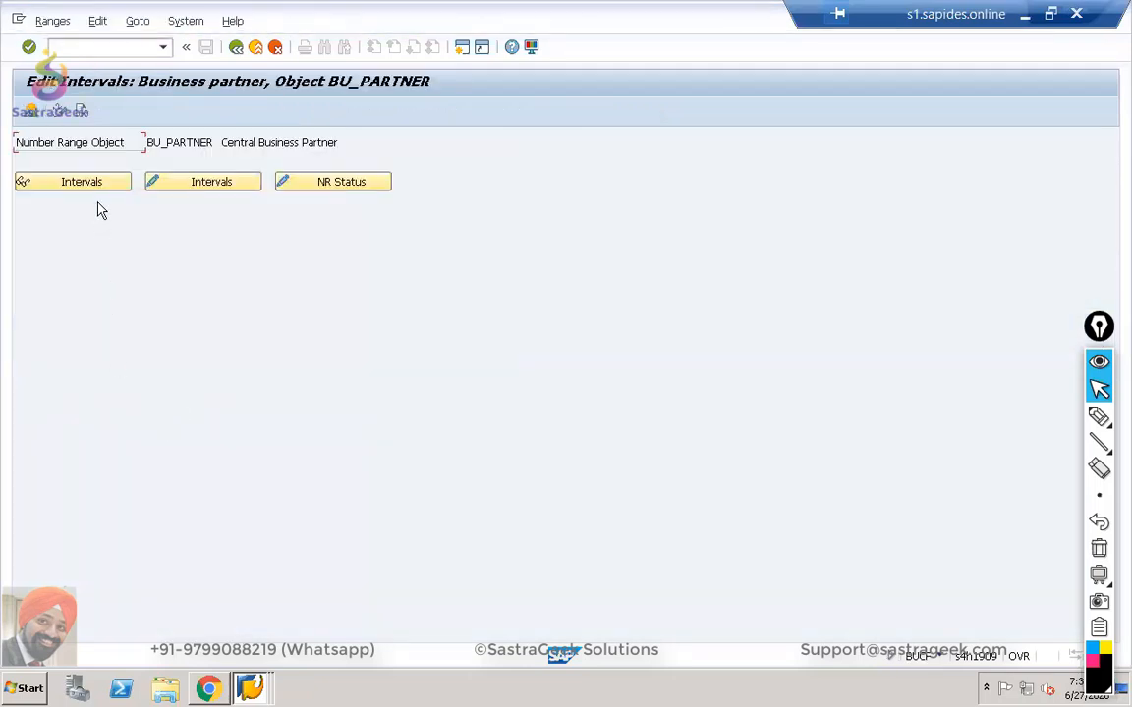
click(102, 183)
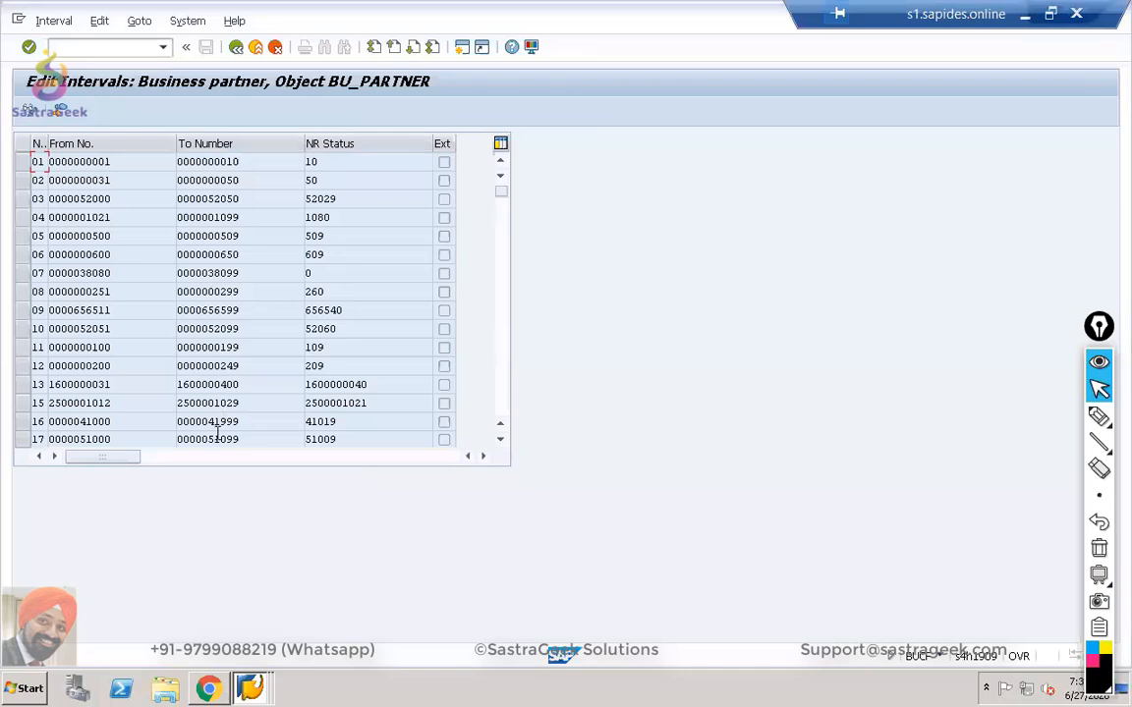
drag(505, 192, 499, 300)
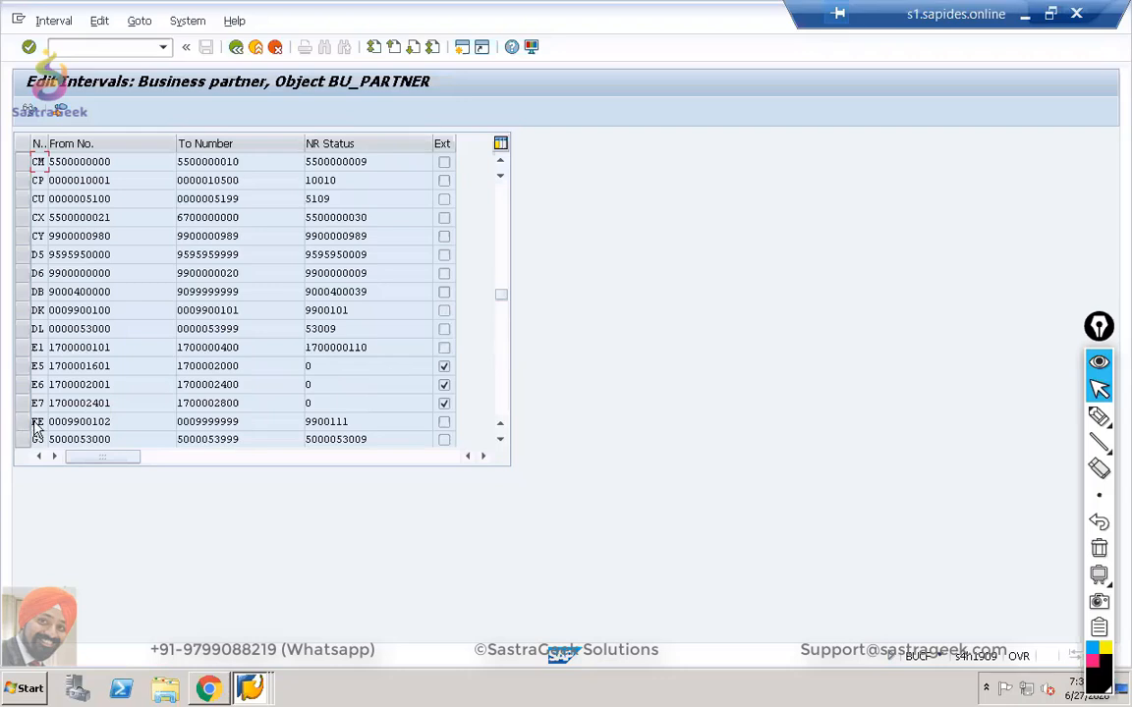
drag(118, 421, 22, 421)
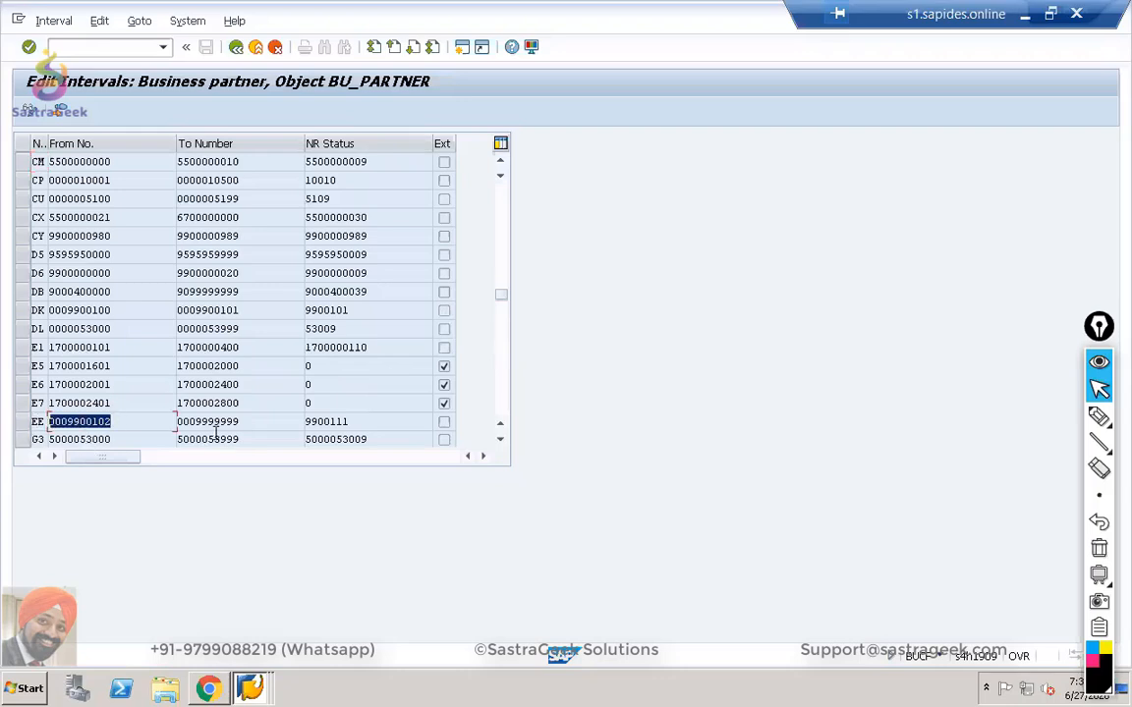
drag(246, 421, 158, 425)
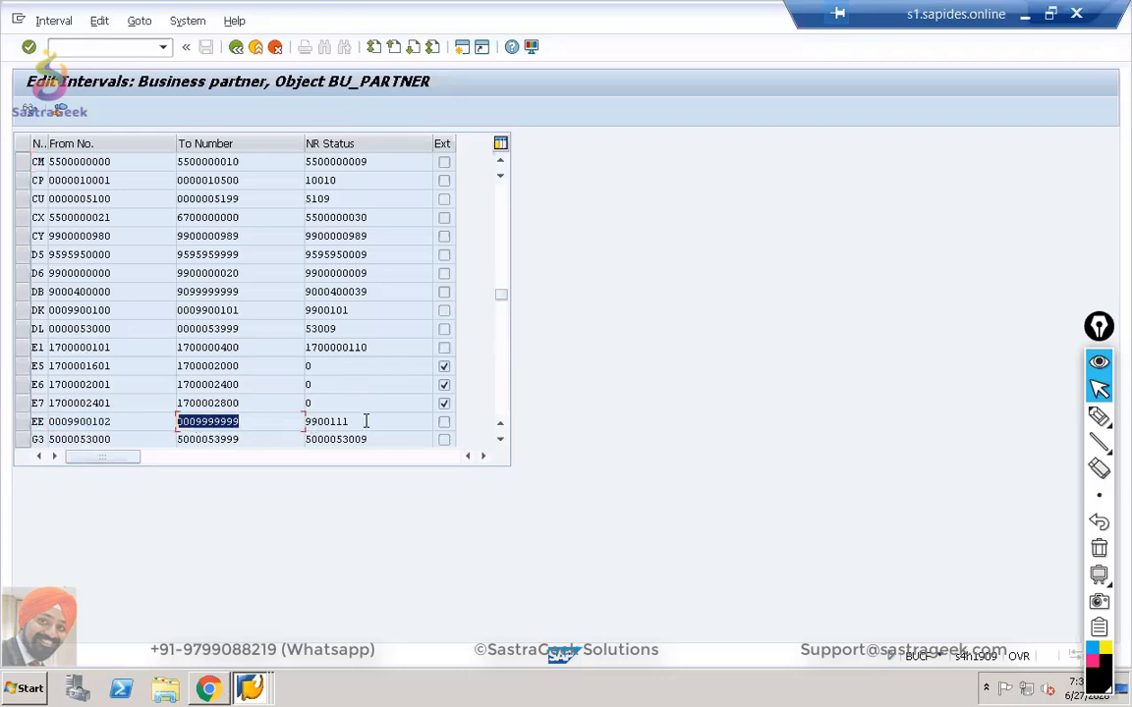
drag(366, 421, 285, 421)
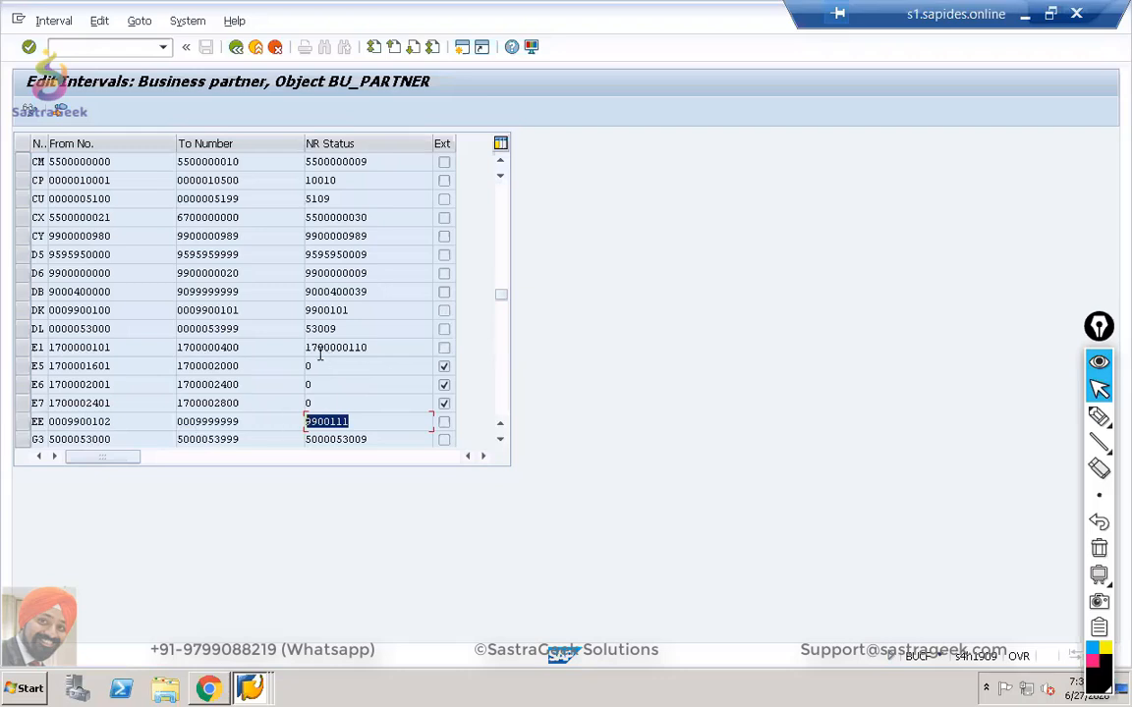
click(37, 421)
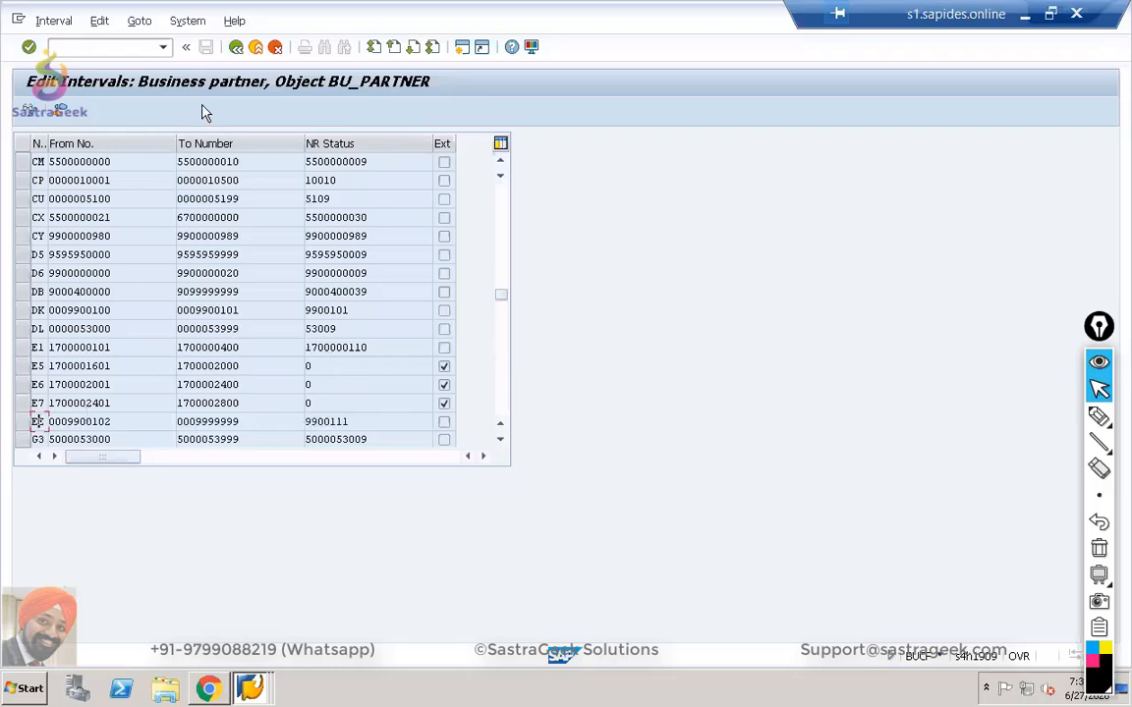
click(240, 49)
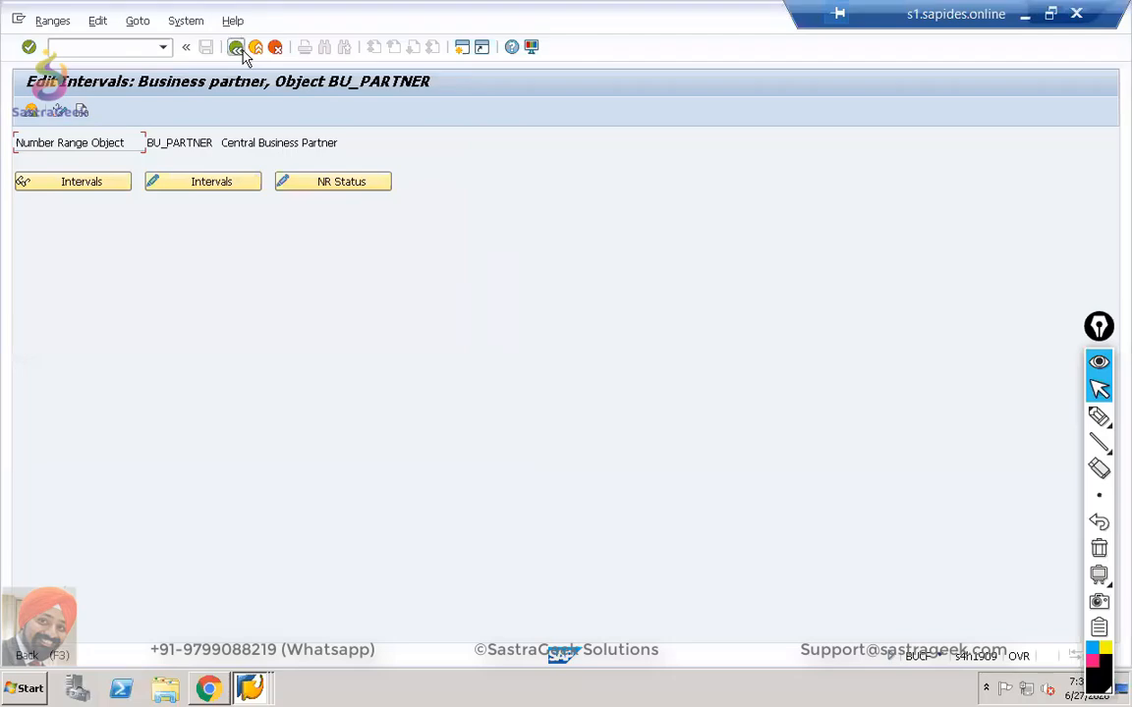
click(237, 48)
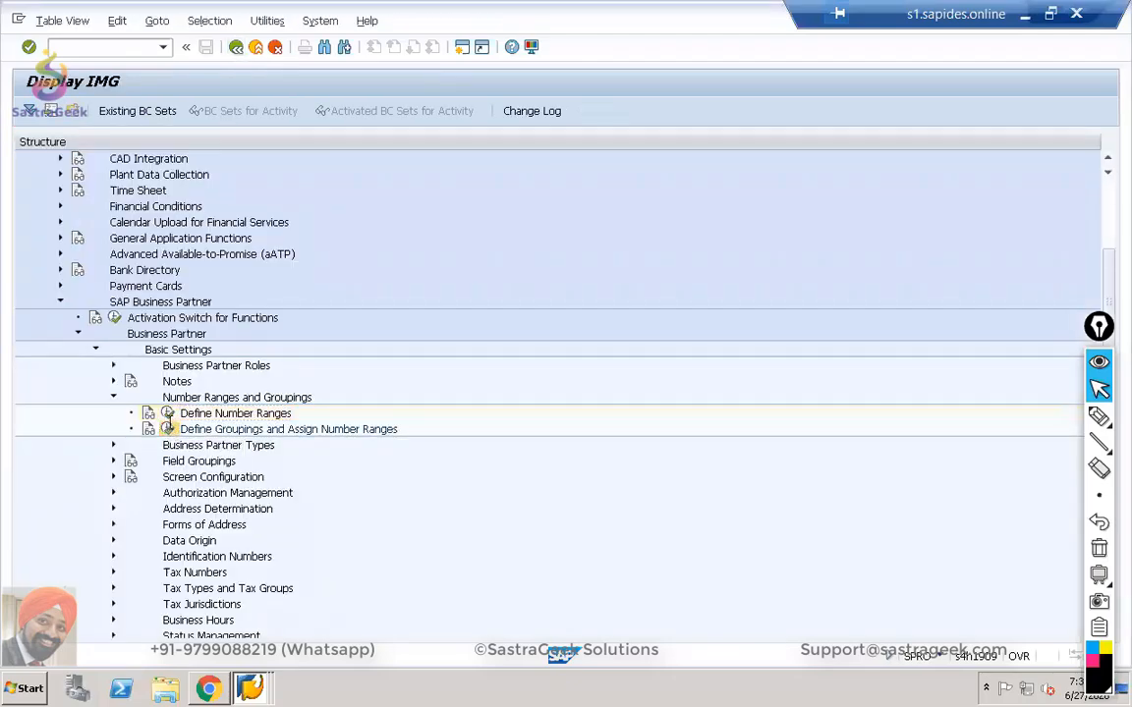
click(168, 427)
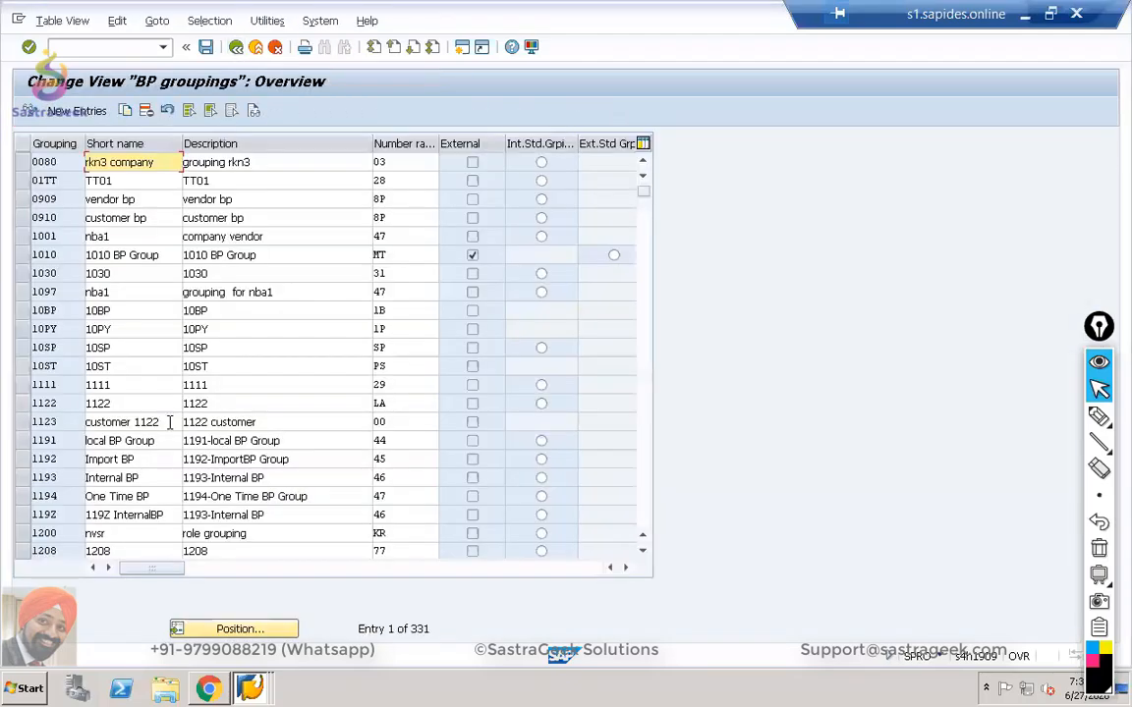
click(228, 629)
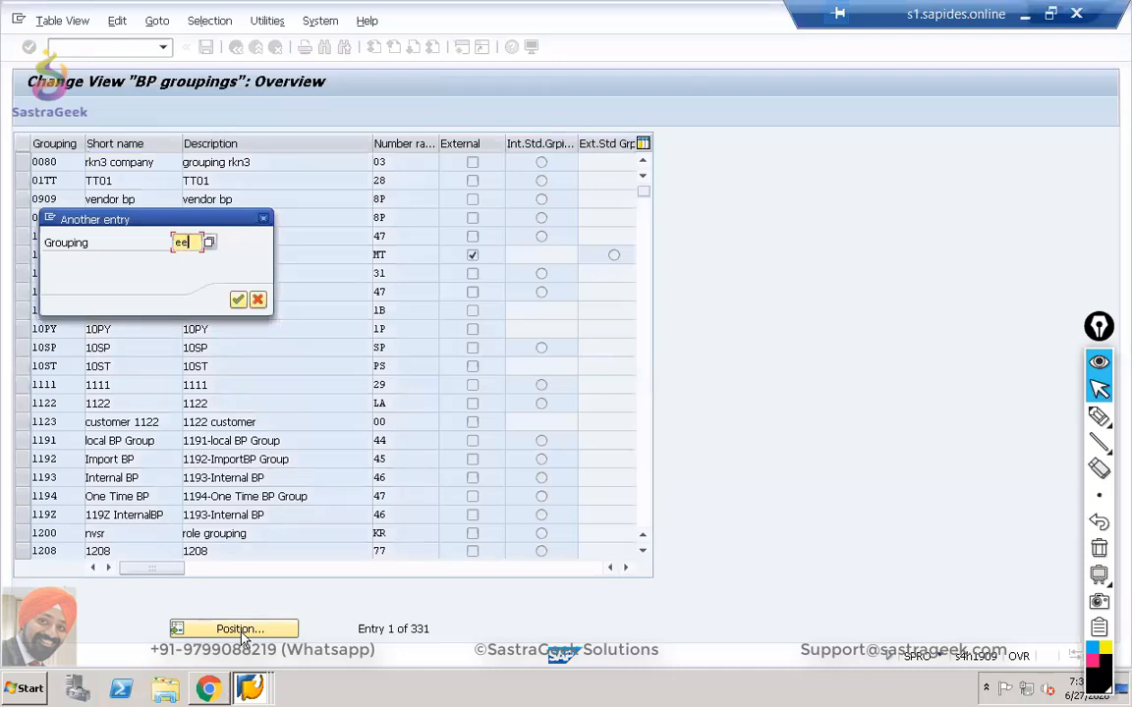
key(Return)
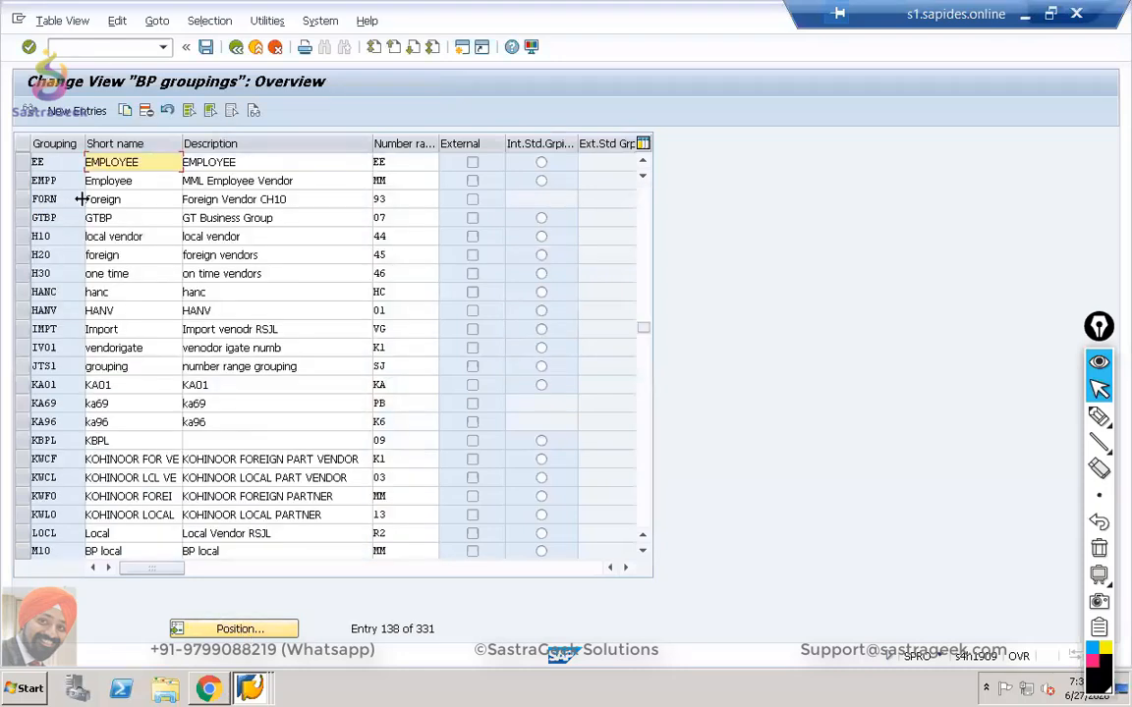
click(21, 162)
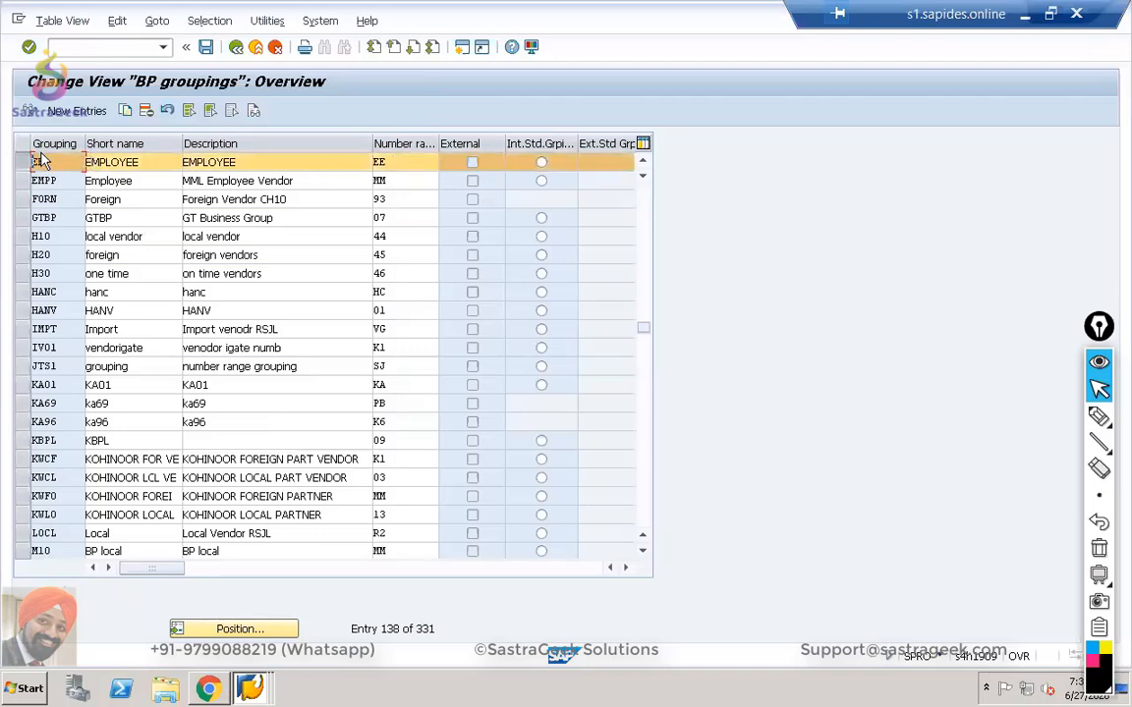
click(400, 164)
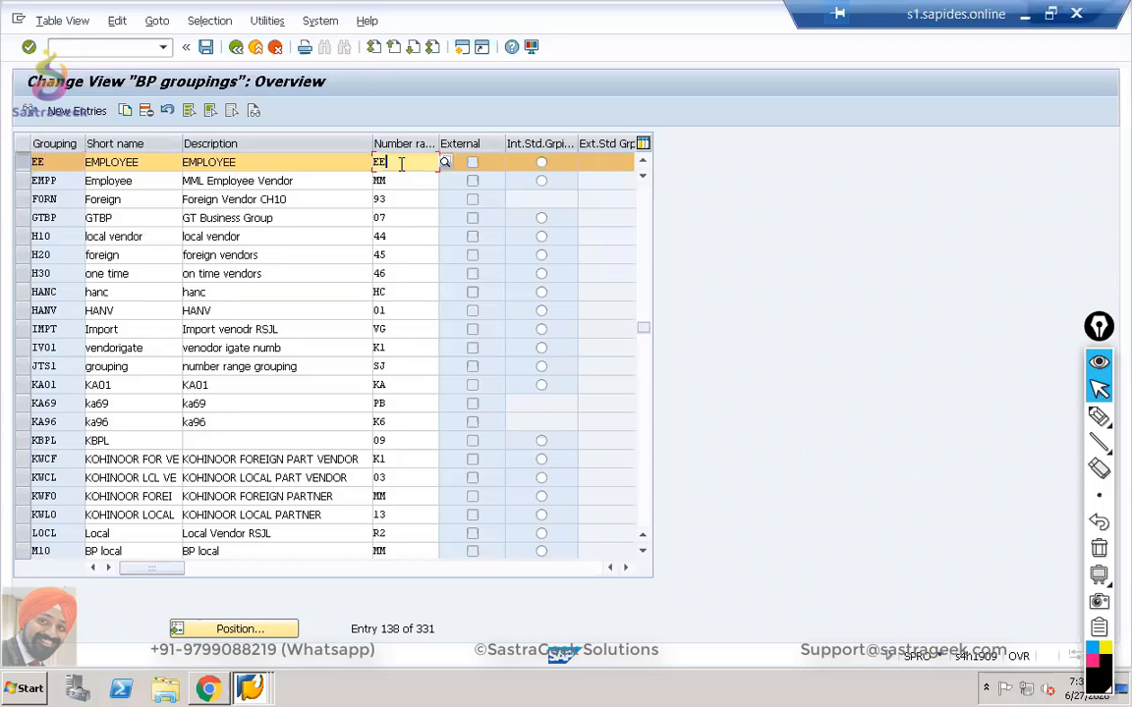
click(237, 48)
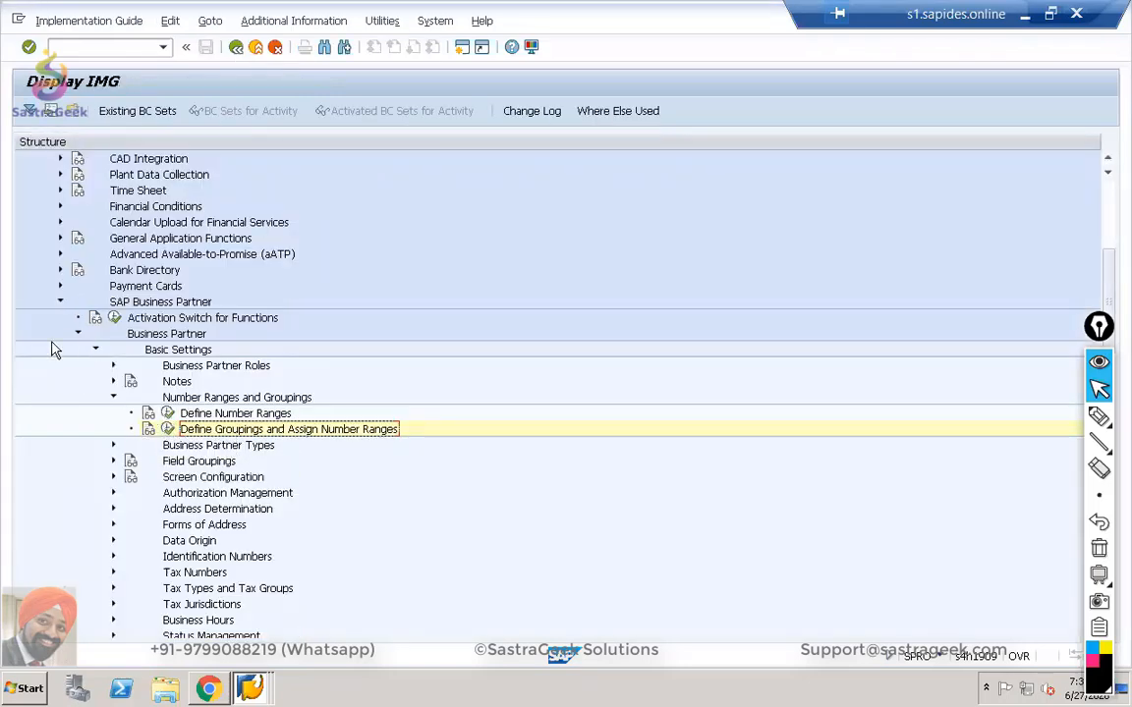
Expand Customer/Vendor Integration down to Assign Keys and run Define Number Assignment for Direction BP to Vendor.
click(60, 302)
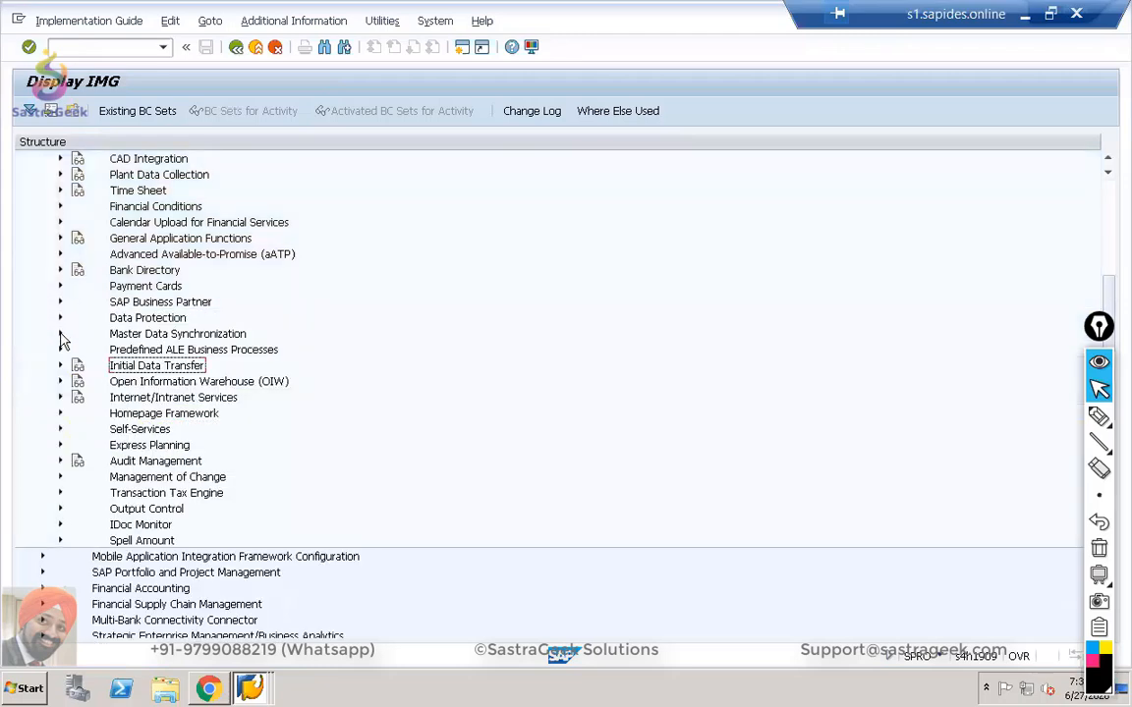
click(60, 335)
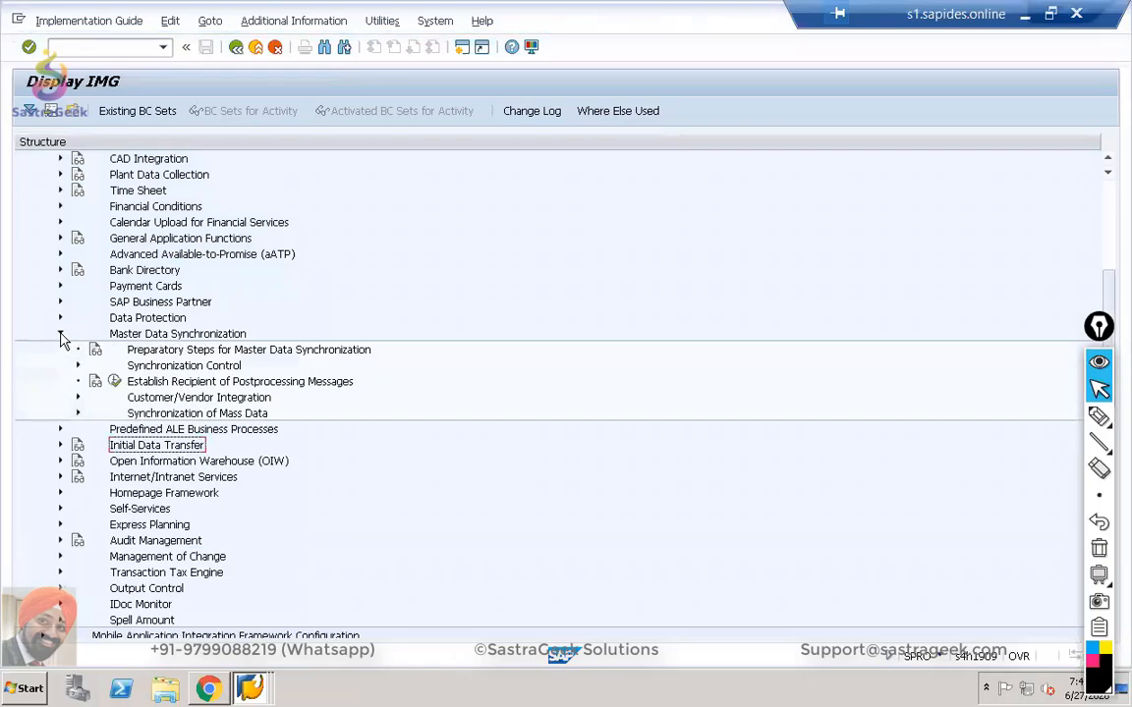
click(79, 397)
click(96, 447)
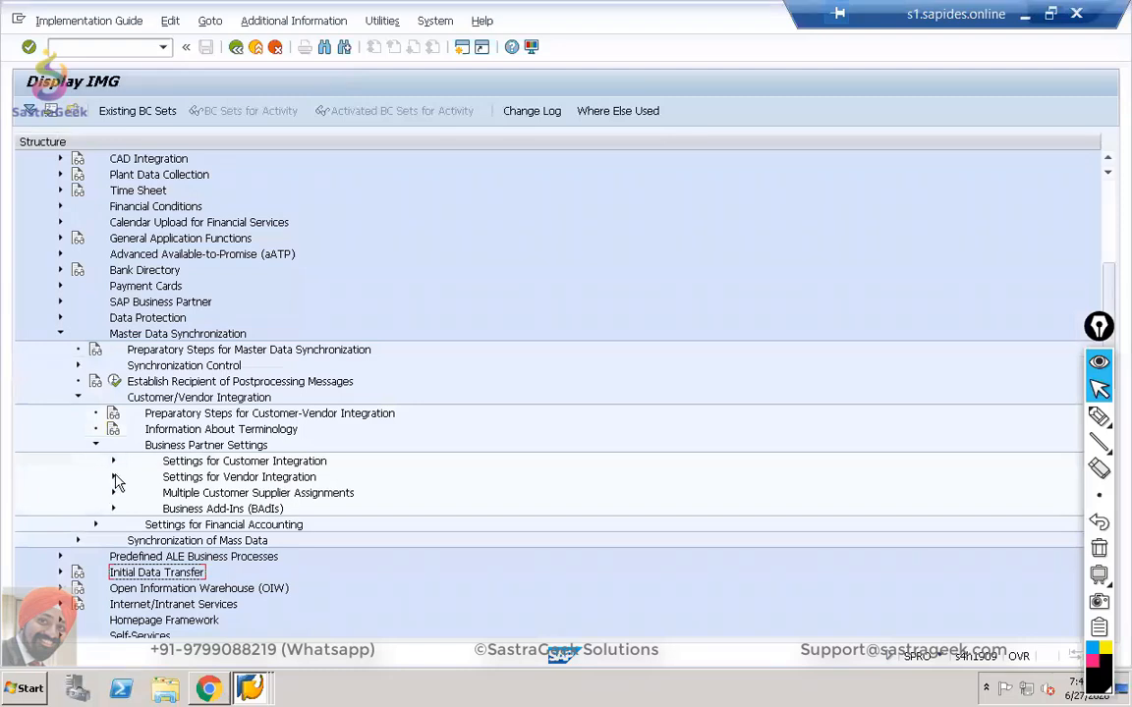
click(113, 477)
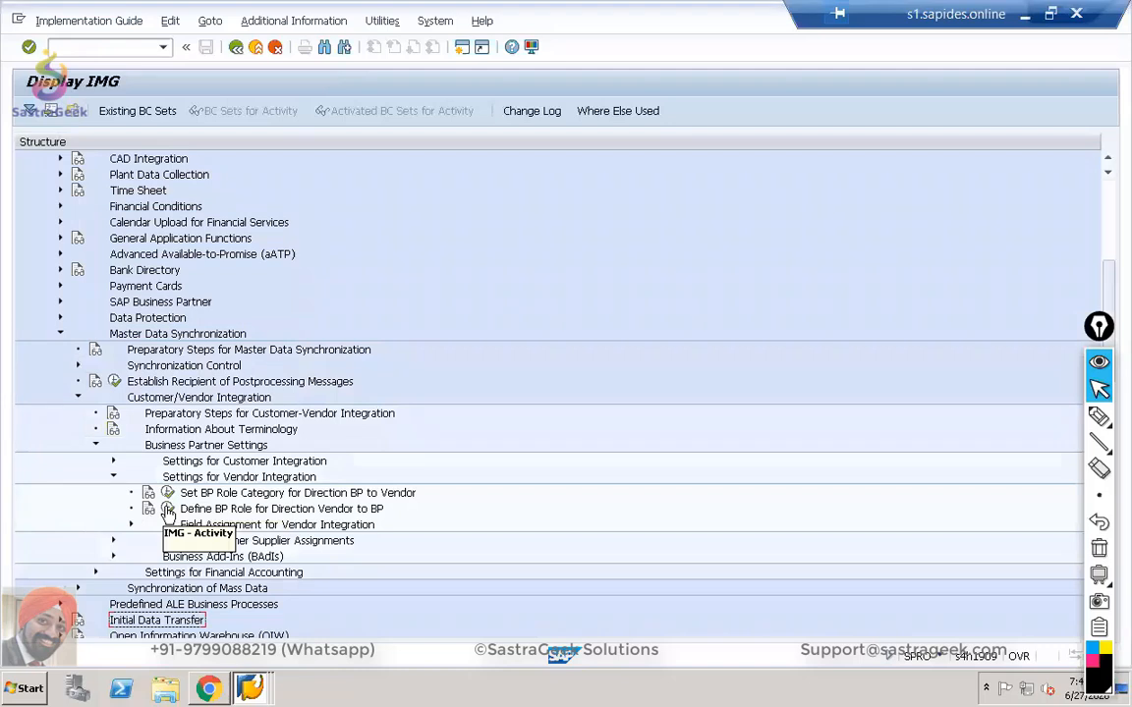
click(131, 525)
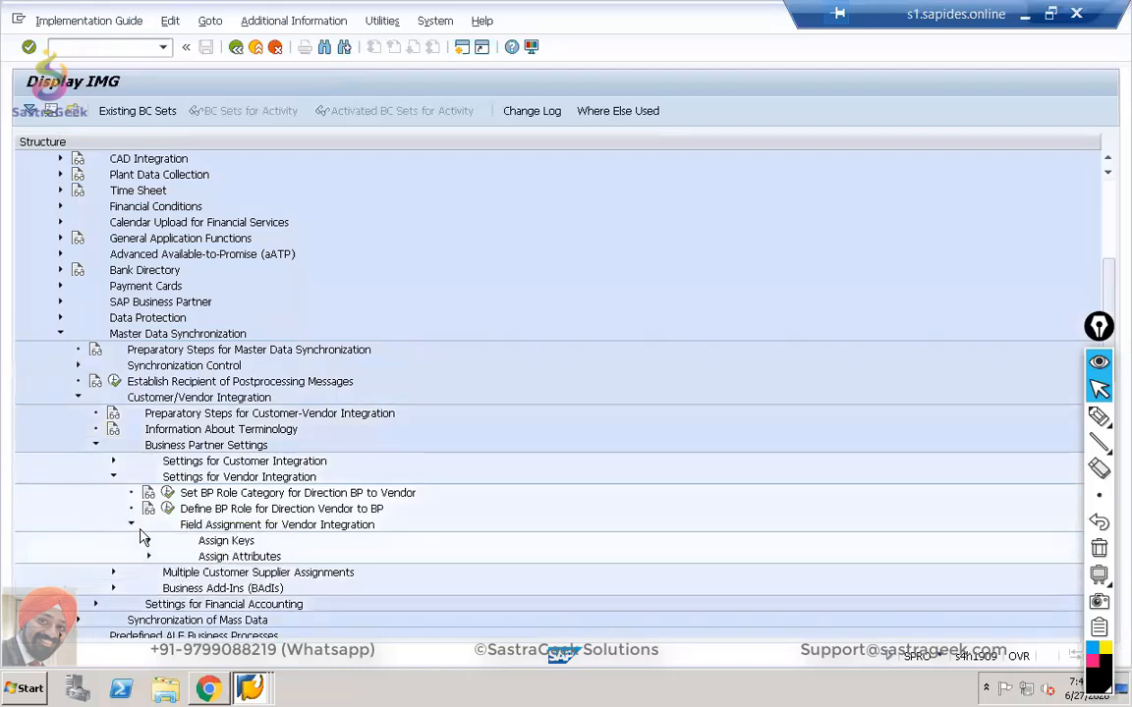
click(149, 540)
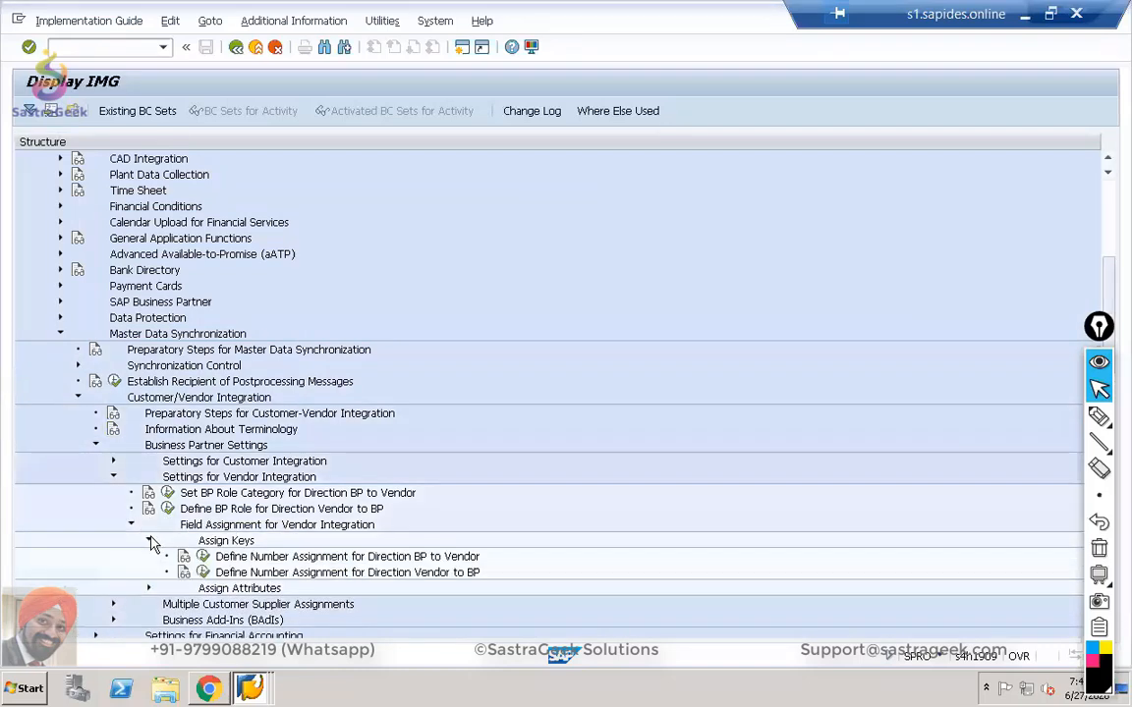
click(202, 556)
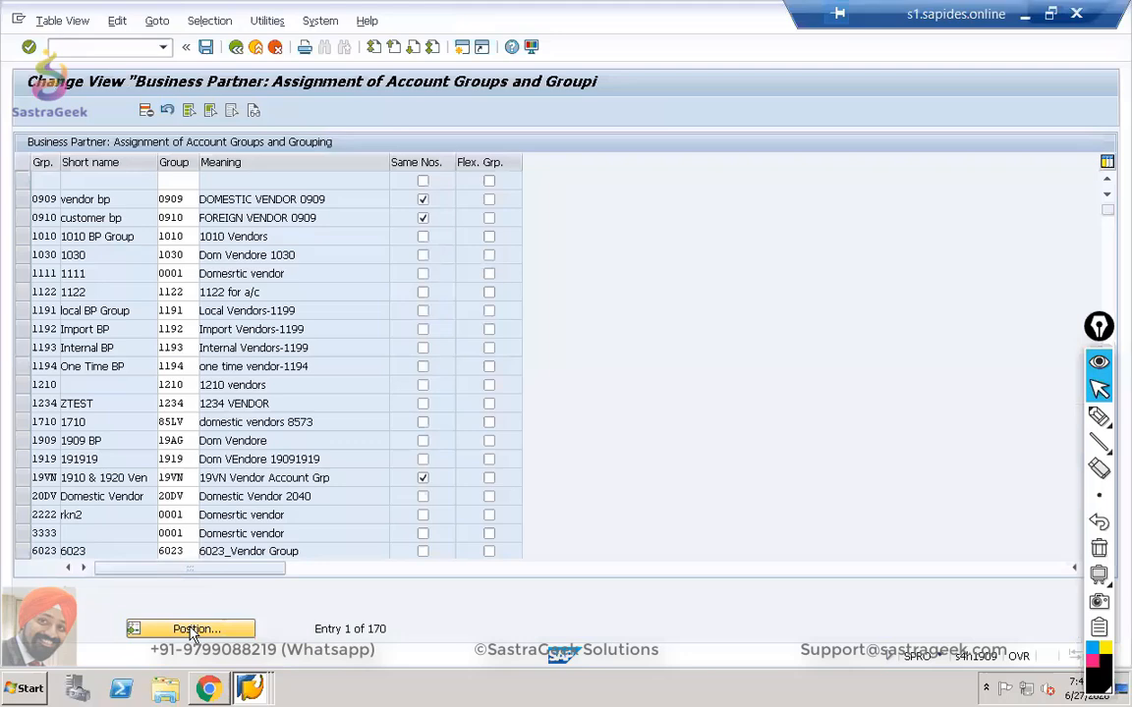
click(191, 629)
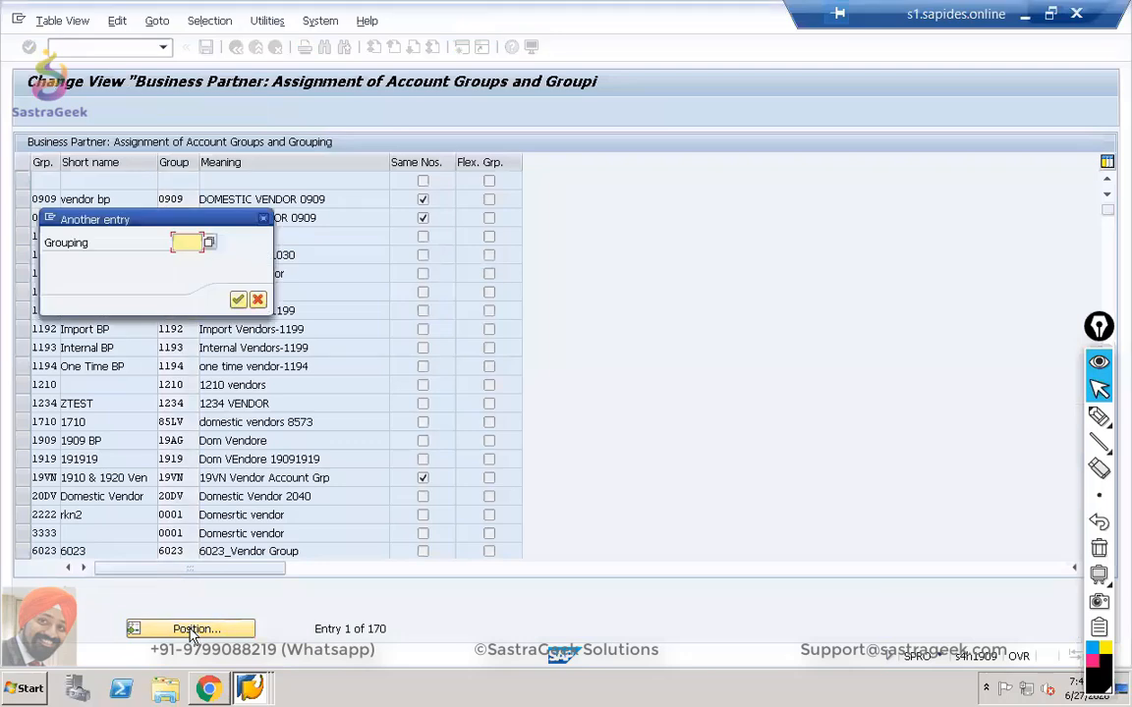
text(EE)
key(Return)
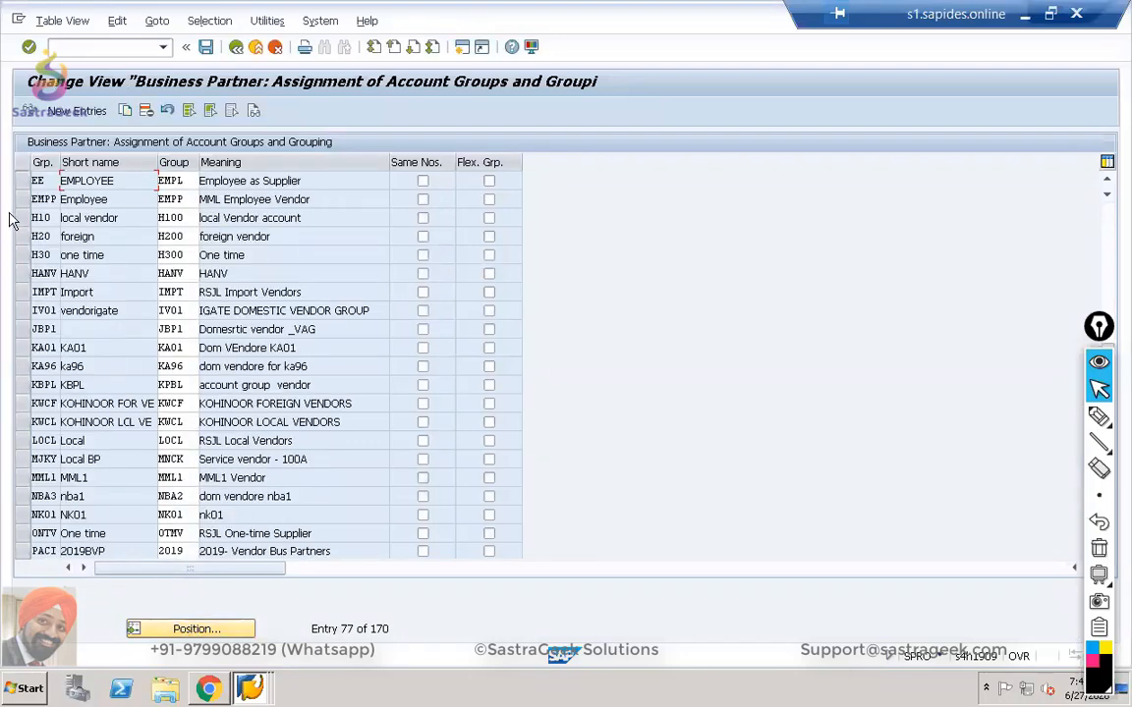
click(21, 182)
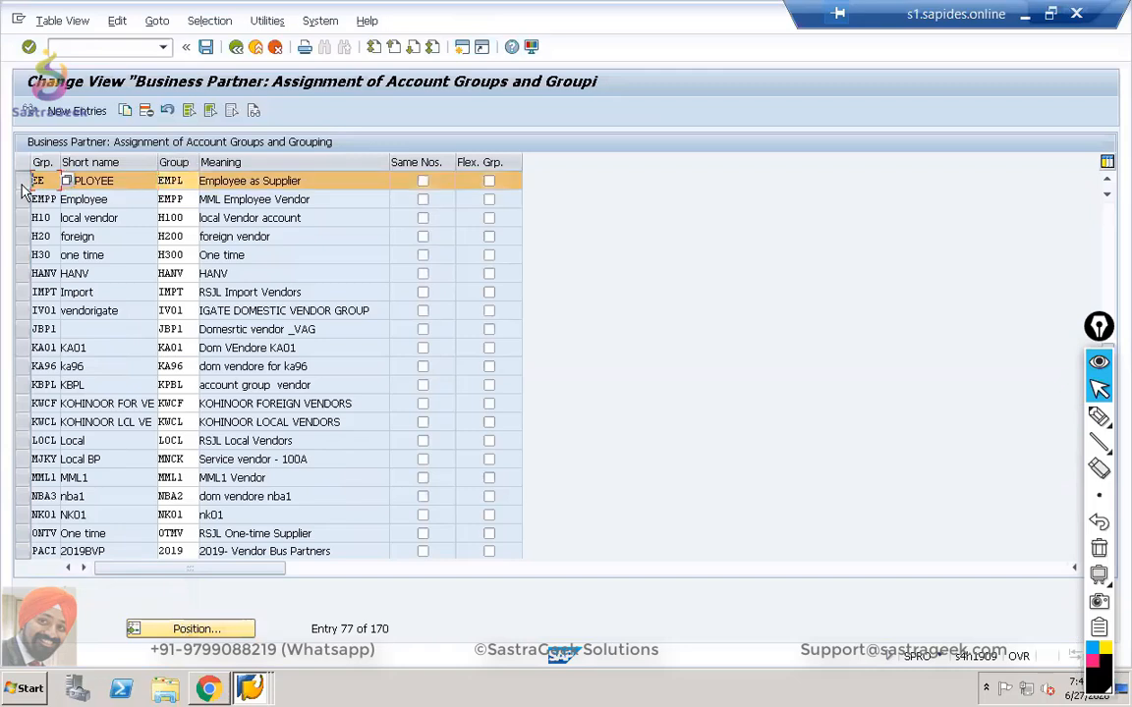
click(183, 180)
drag(184, 180, 138, 167)
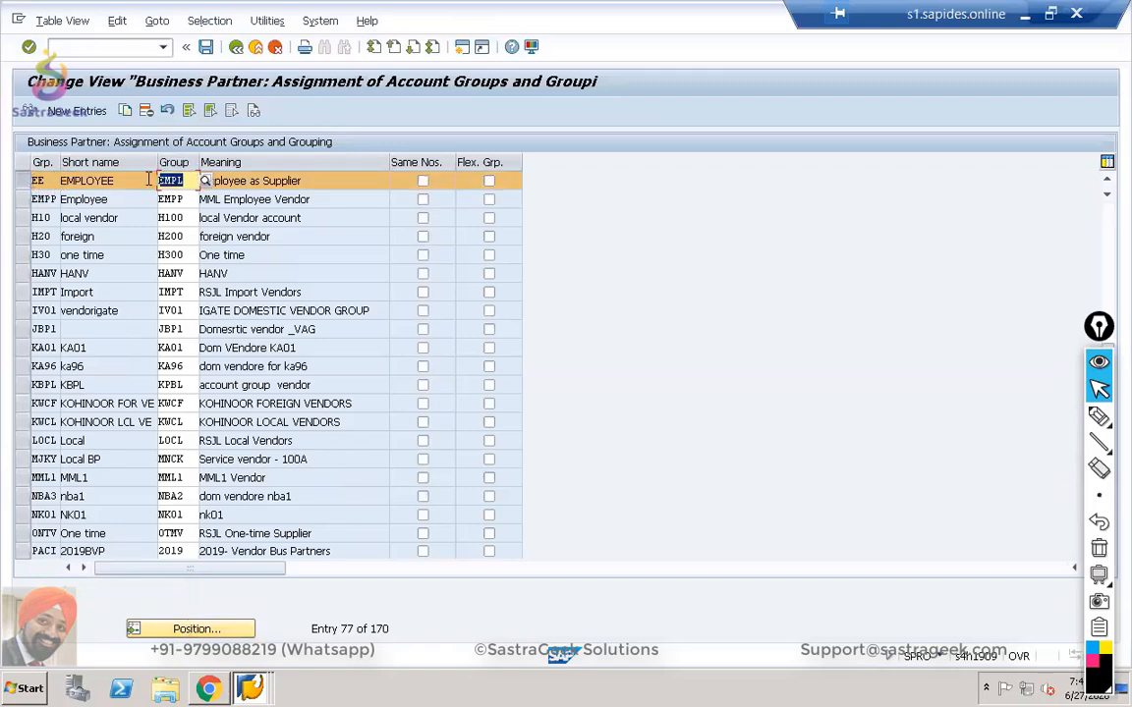
click(311, 181)
drag(310, 181, 200, 181)
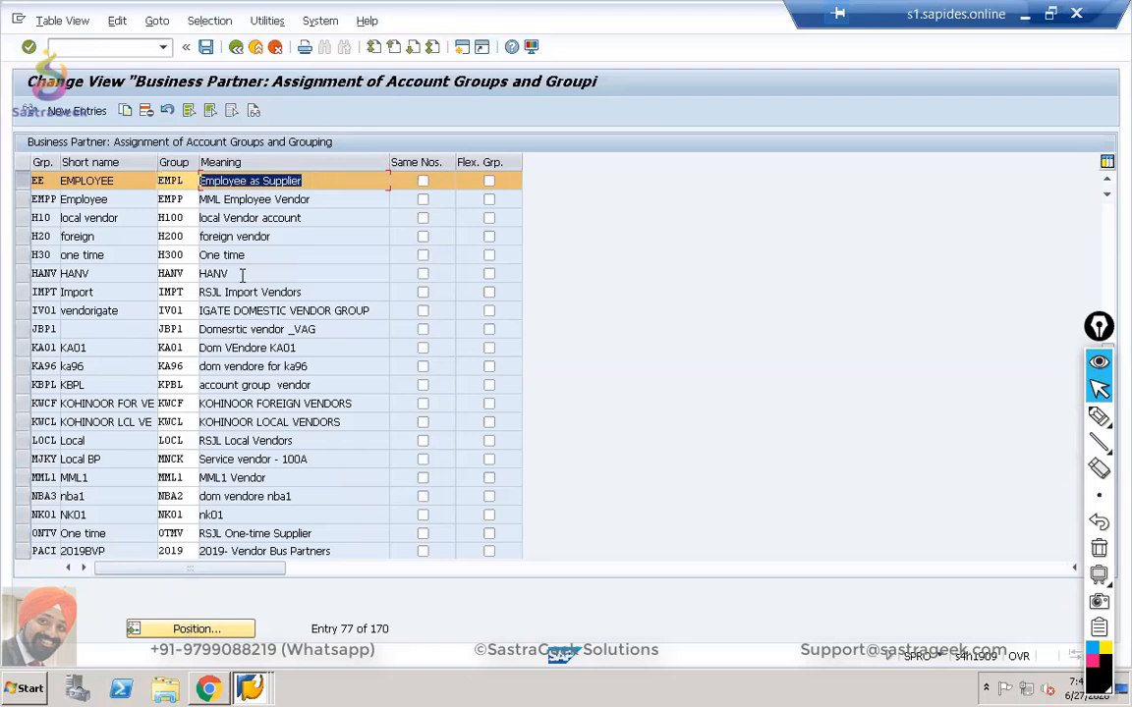
click(178, 182)
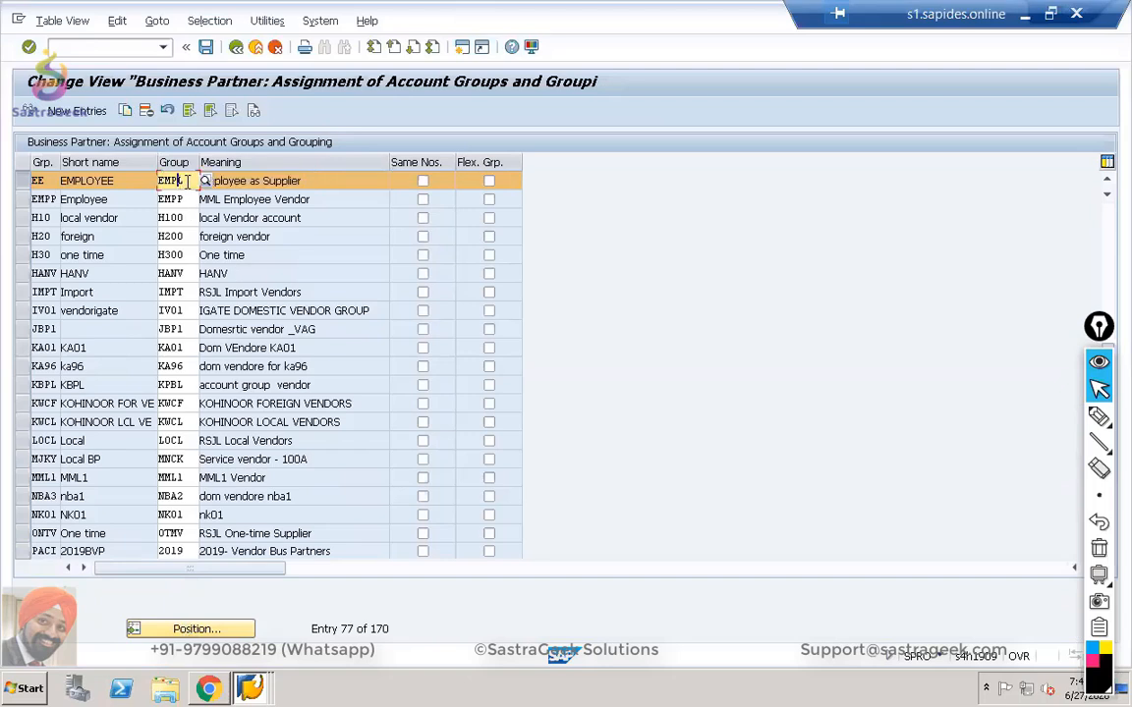
drag(178, 182, 146, 185)
Return to the IMG and expand Financial Accounting down to Preparations for Creating Vendor Master Data.
click(236, 48)
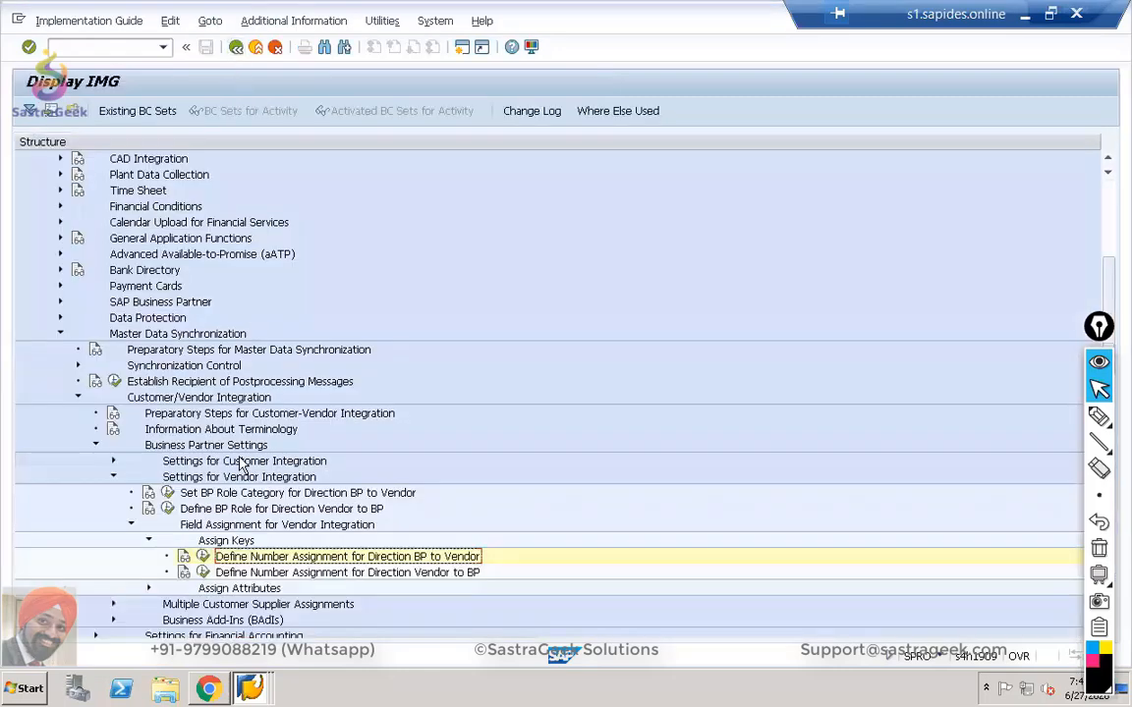
scroll(239, 461, up, 2)
scroll(240, 461, up, 5)
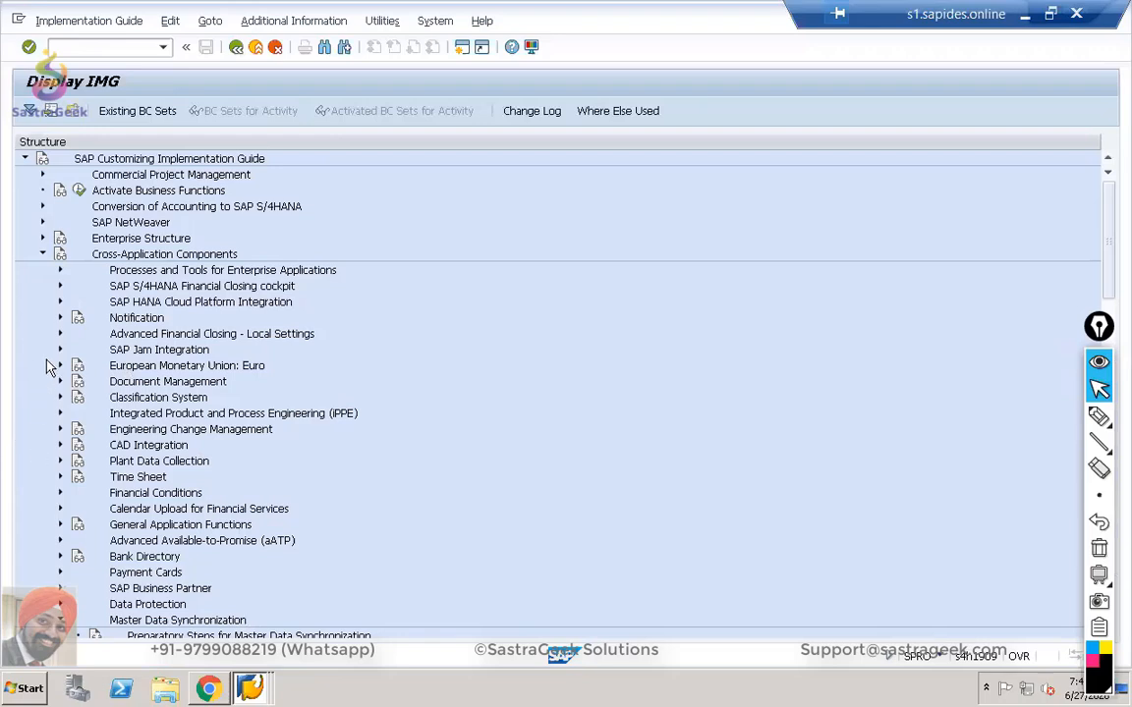
click(42, 253)
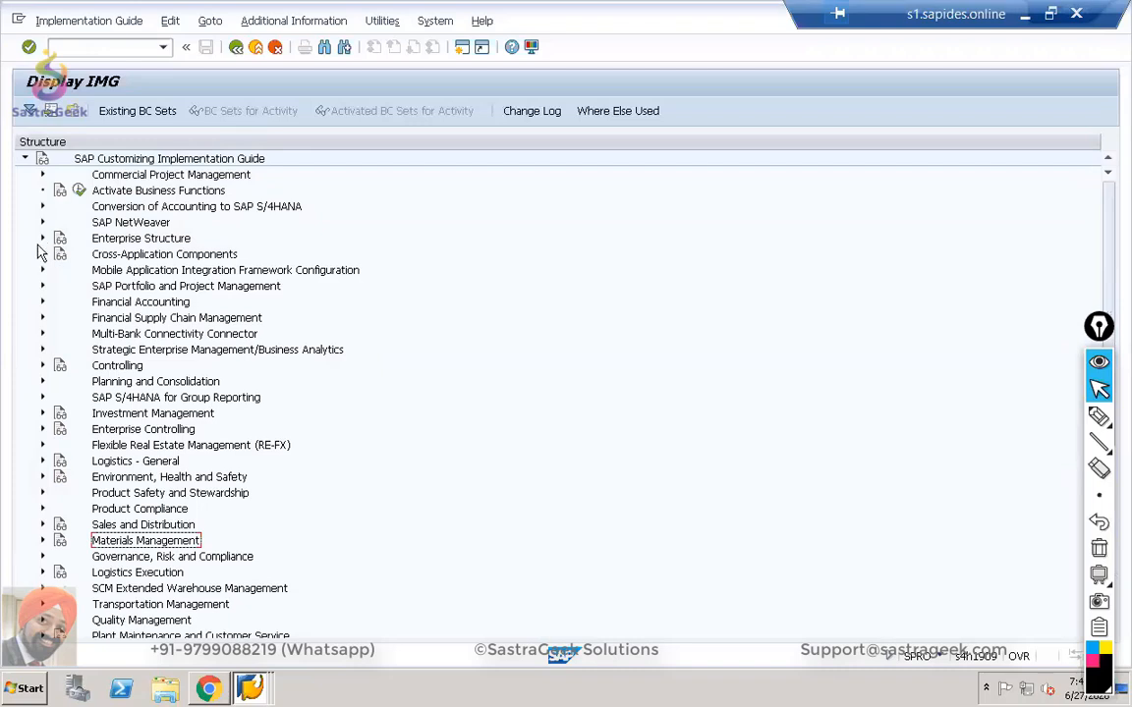
click(42, 302)
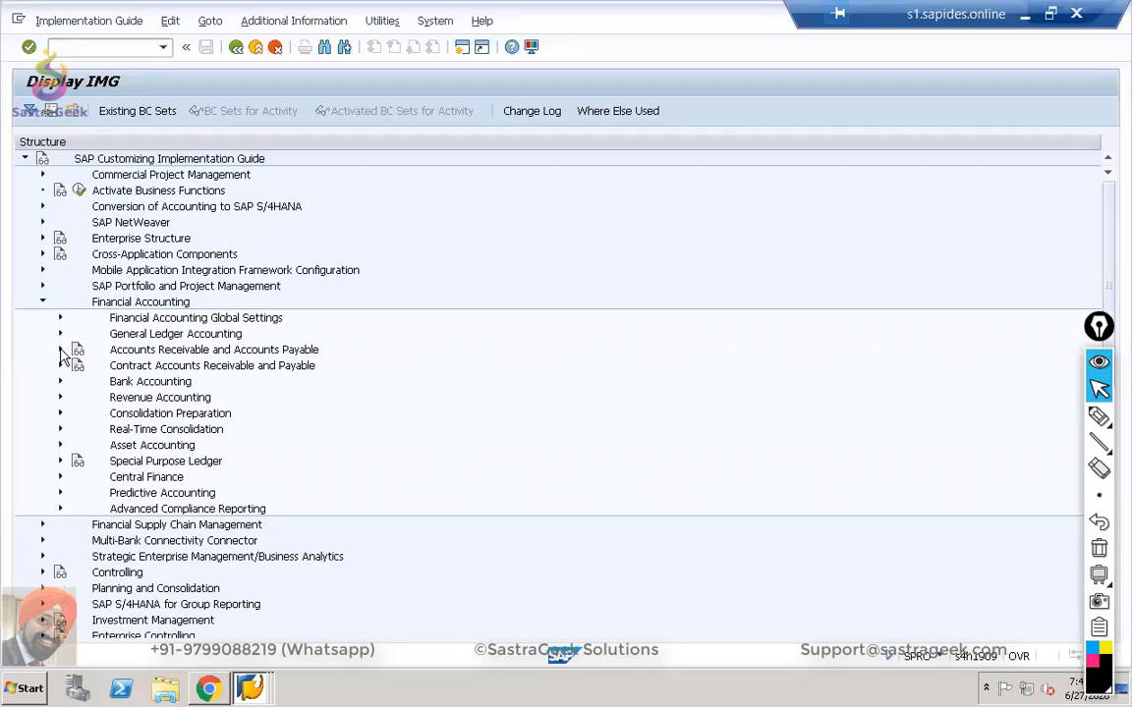
click(60, 349)
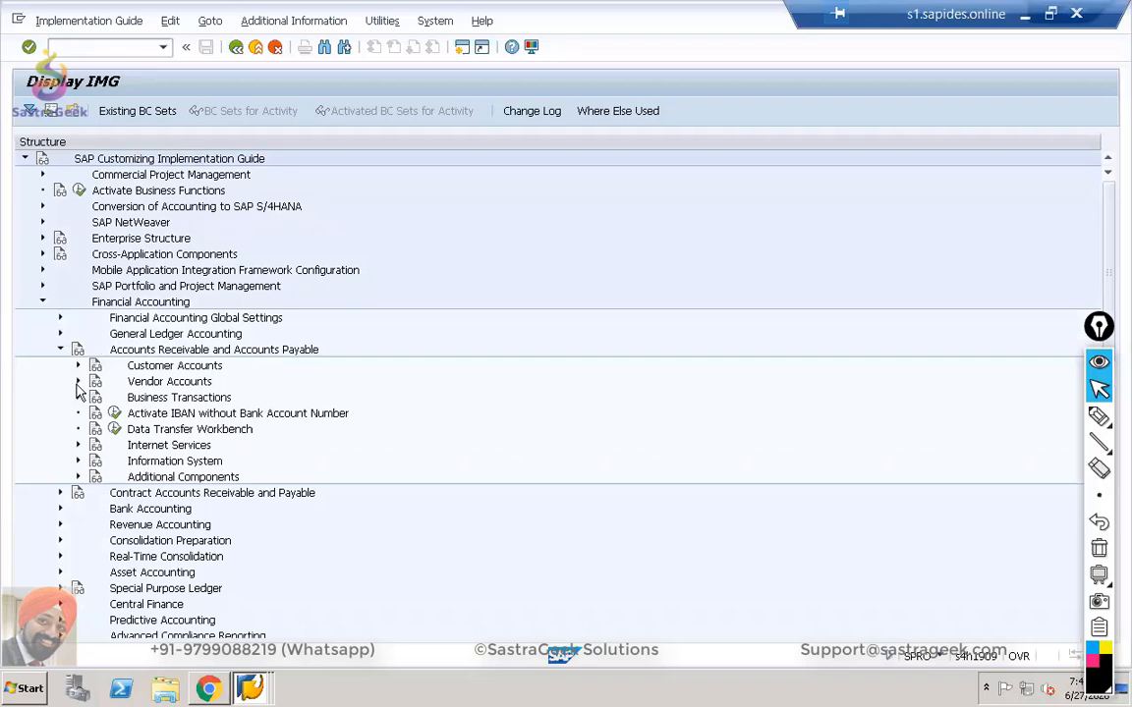
click(77, 381)
click(95, 397)
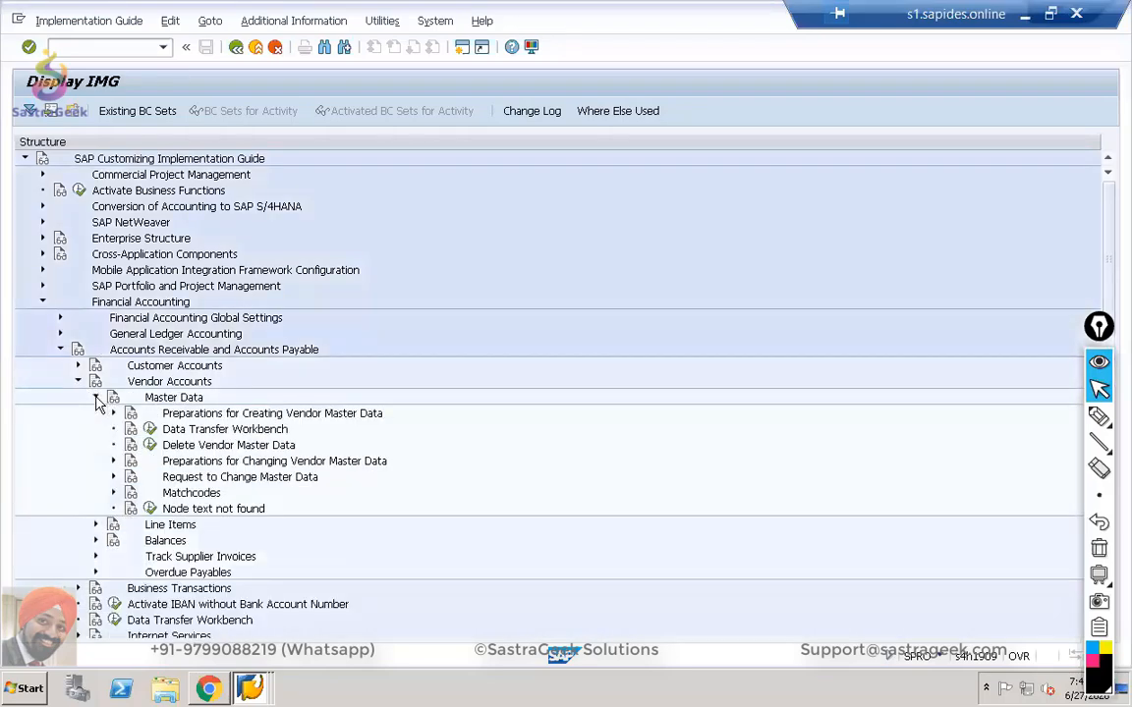
click(114, 414)
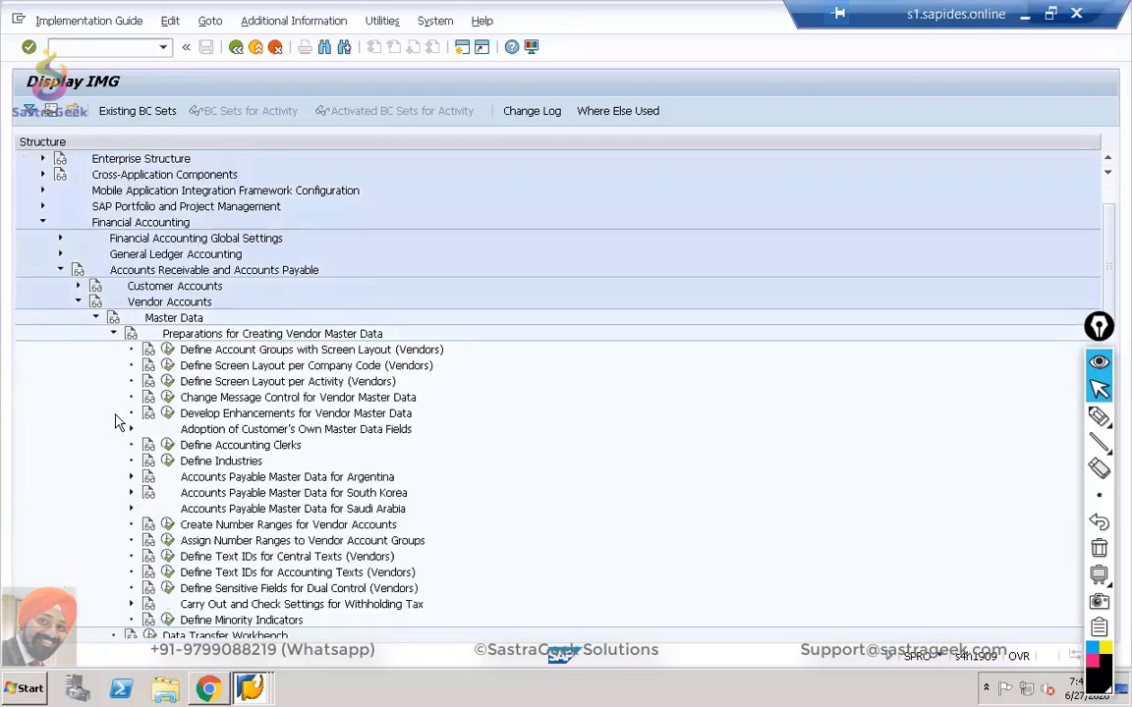
In Assign Number Ranges to Vendor Account Groups, position on EMPL to show range EE, then go back.
click(168, 541)
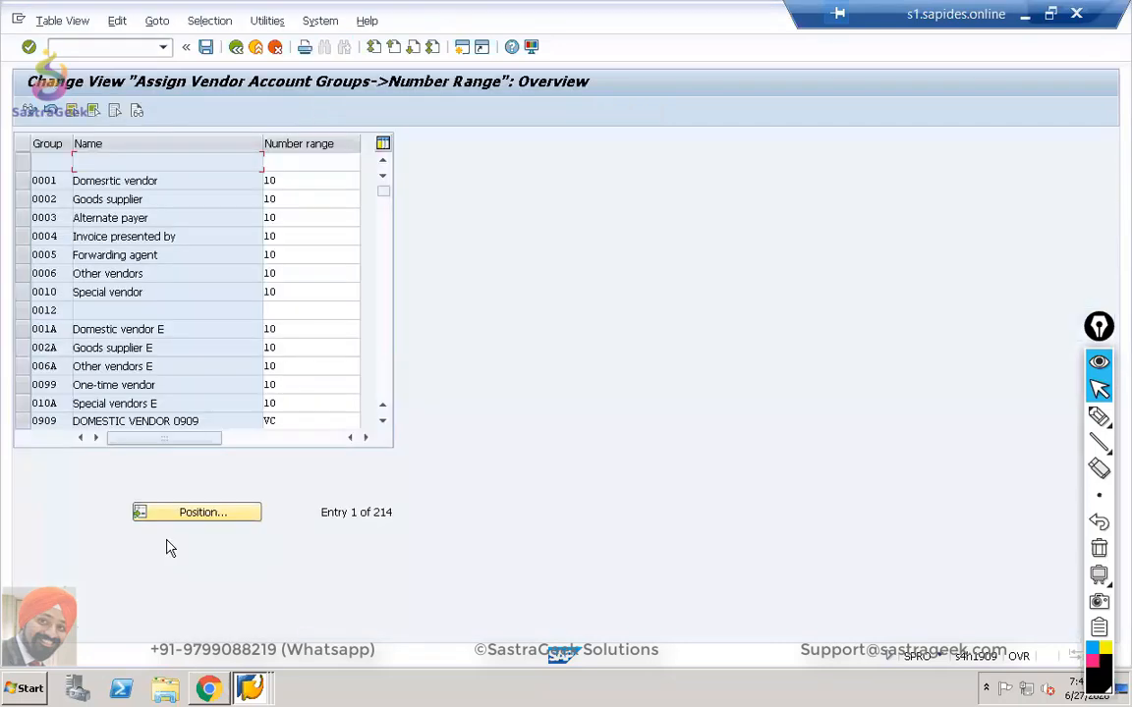
click(175, 513)
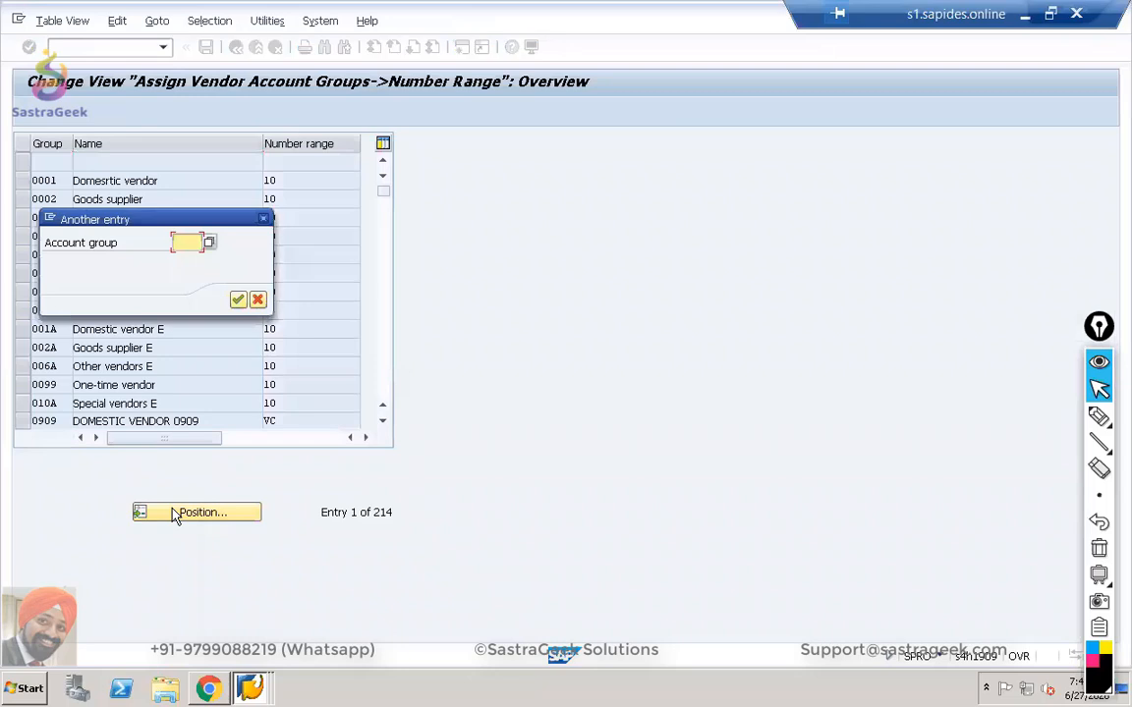
text(empl)
key(Return)
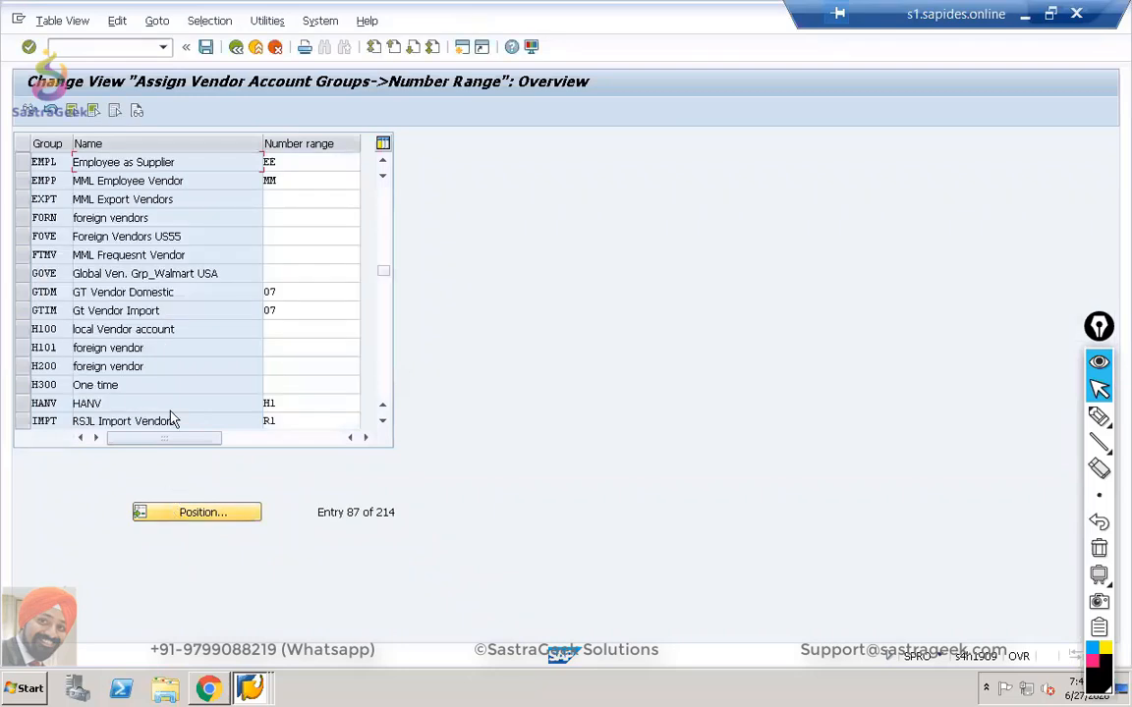
click(286, 161)
click(236, 46)
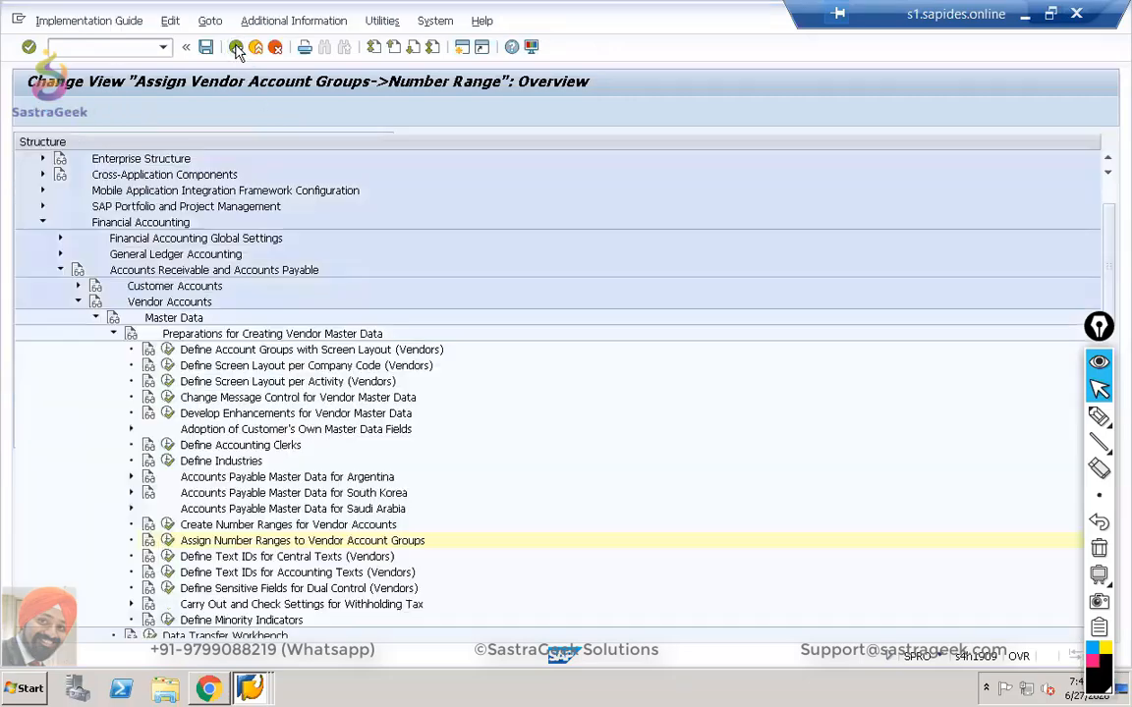
click(168, 526)
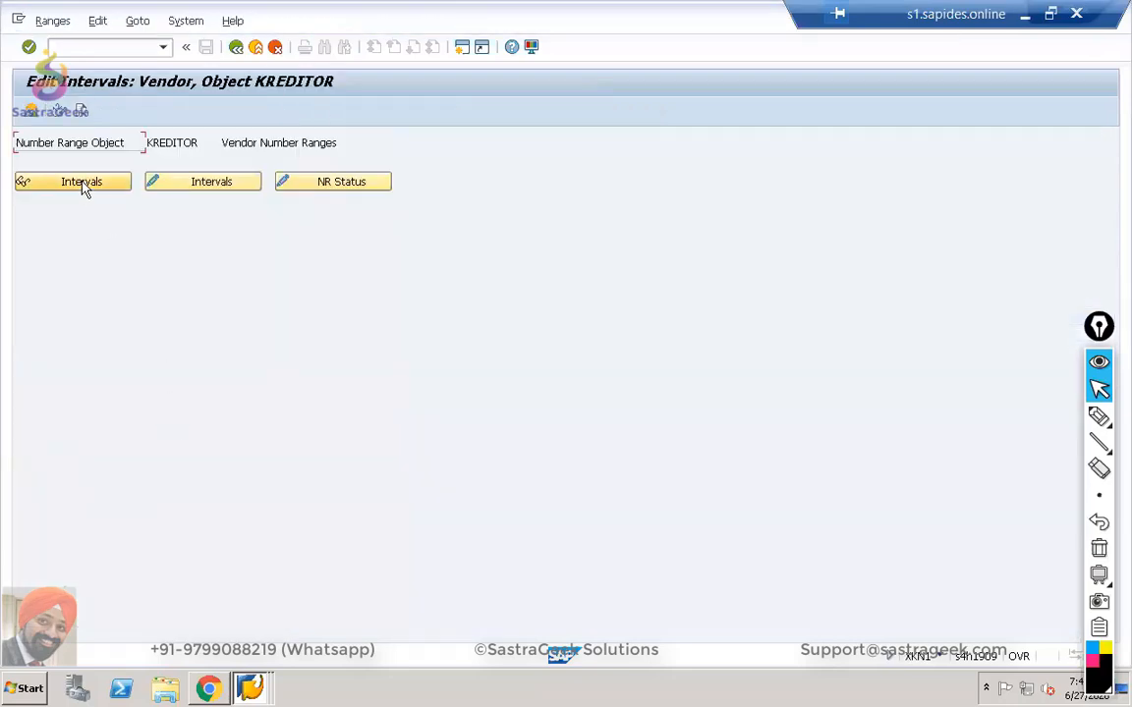
click(84, 187)
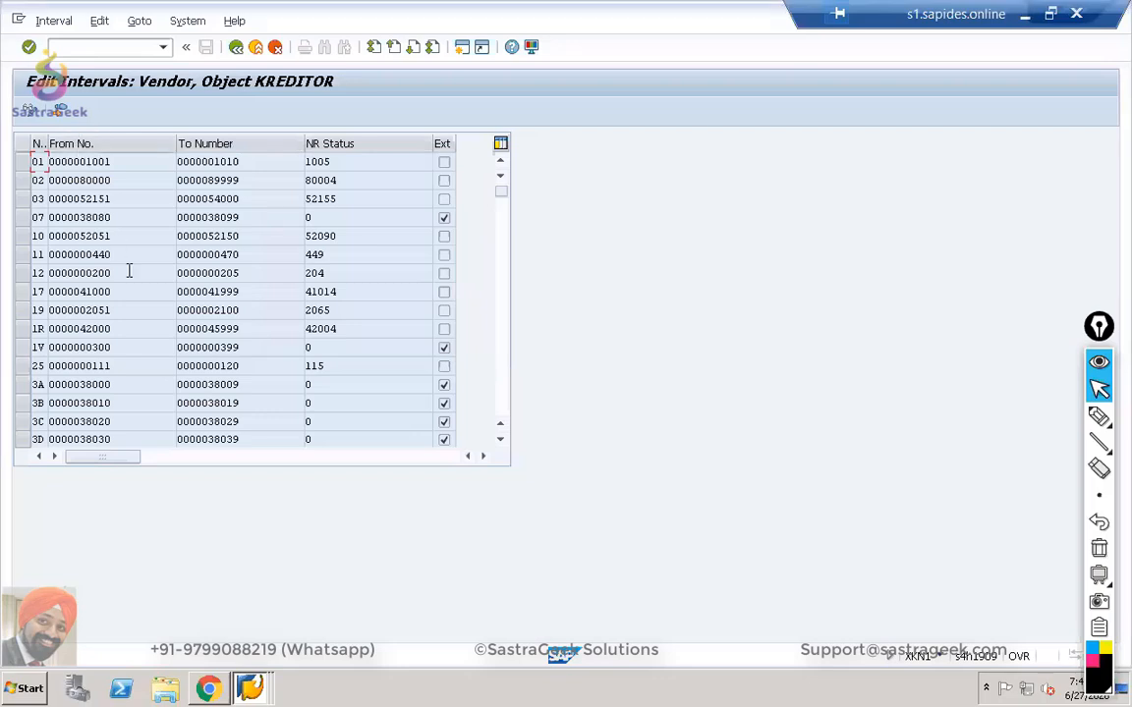
drag(501, 193, 498, 285)
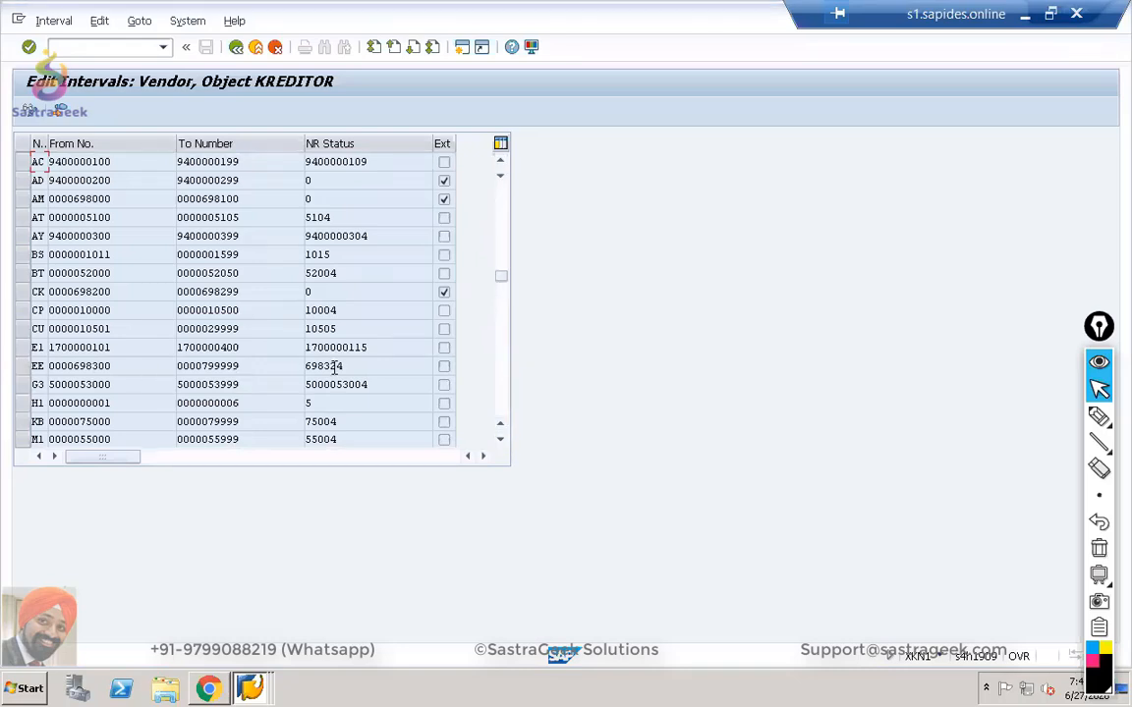
drag(334, 366, 110, 353)
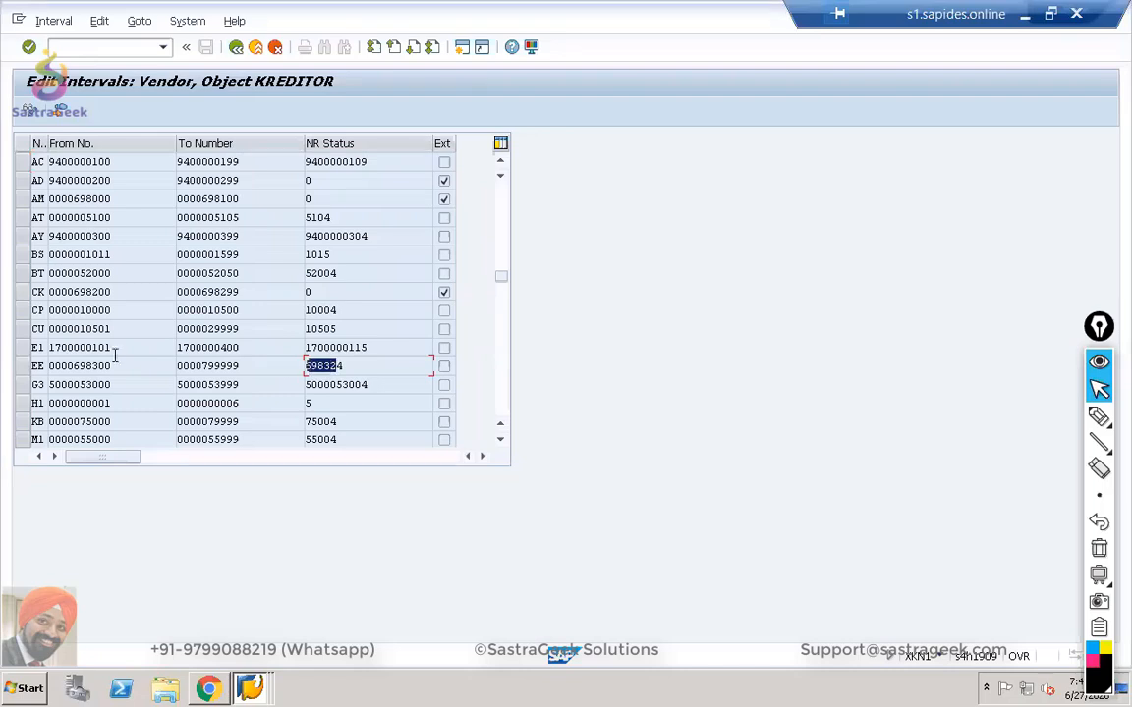
double_click(37, 366)
key(alt+Tab)
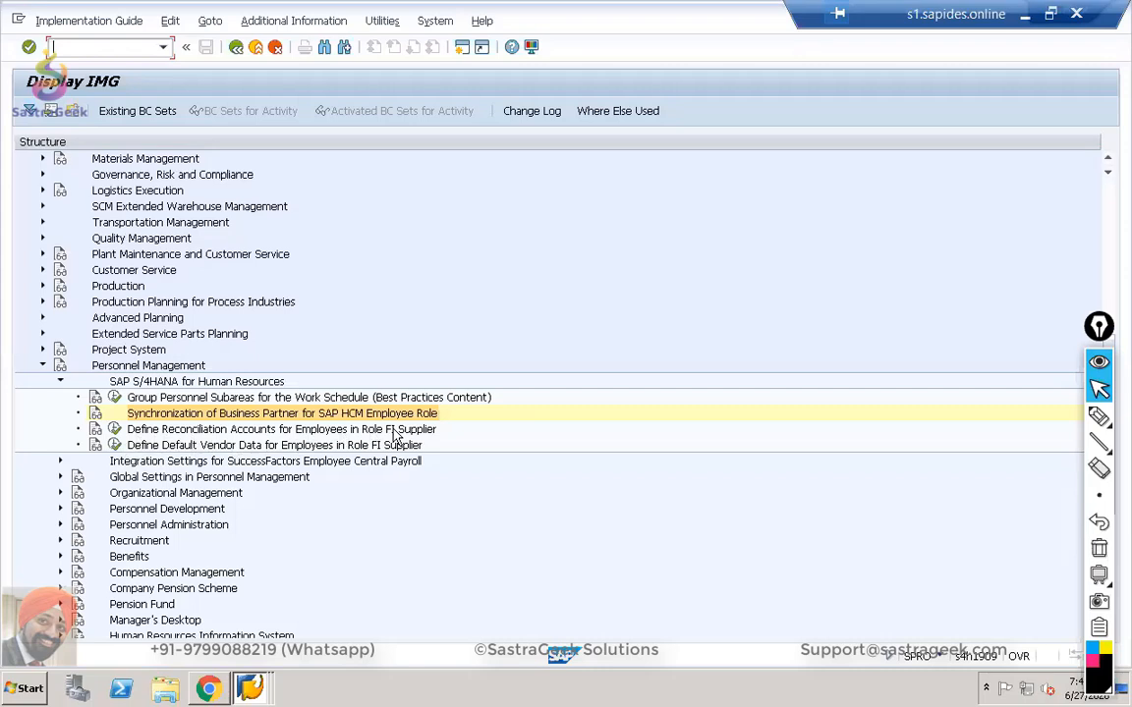
Start a new employee reconciliation-account entry for company code sg02 and request the account value list.
click(115, 433)
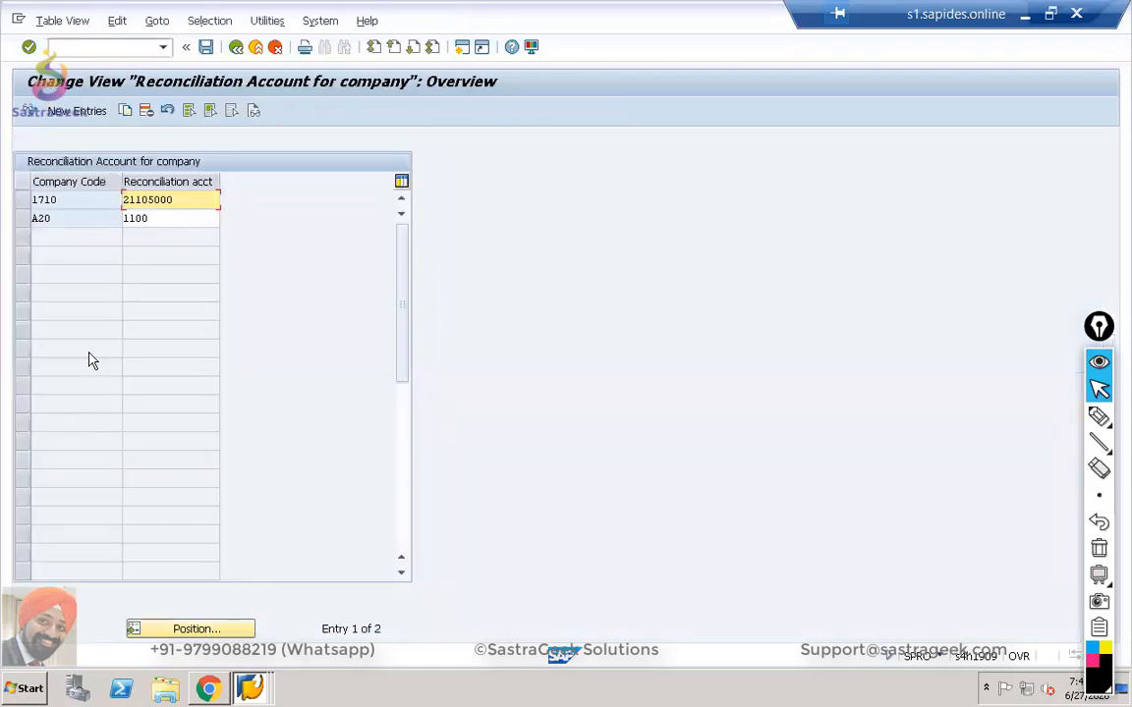
click(71, 112)
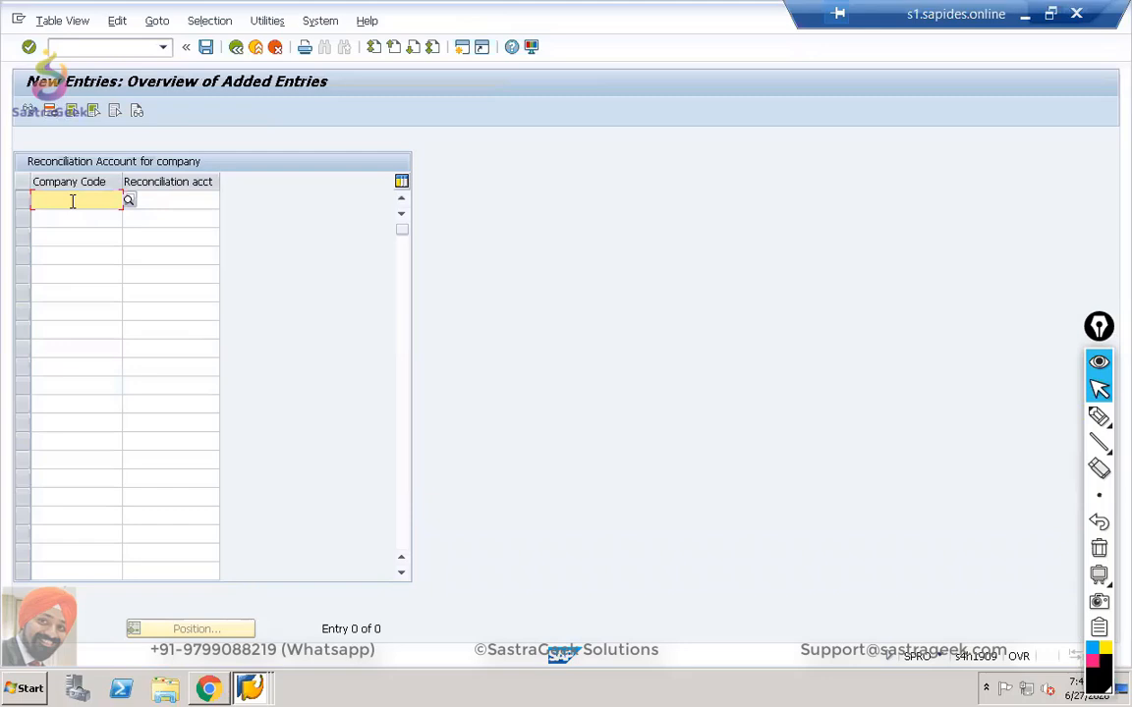
text(sg02)
key(Tab)
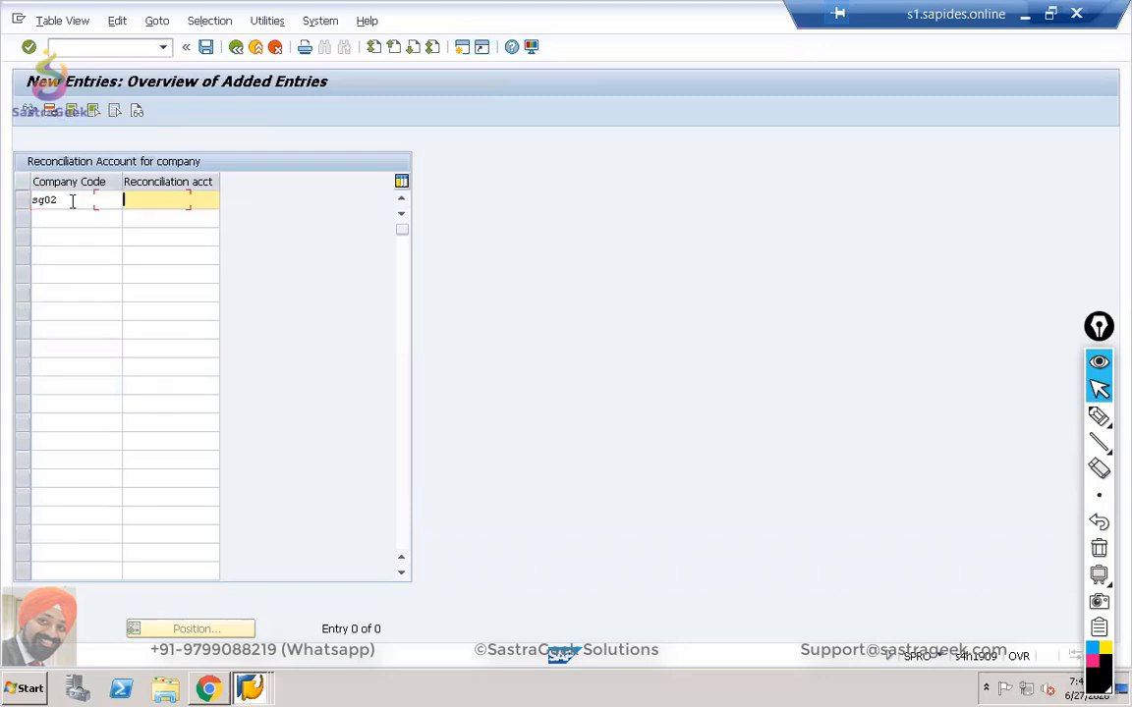
key(F4)
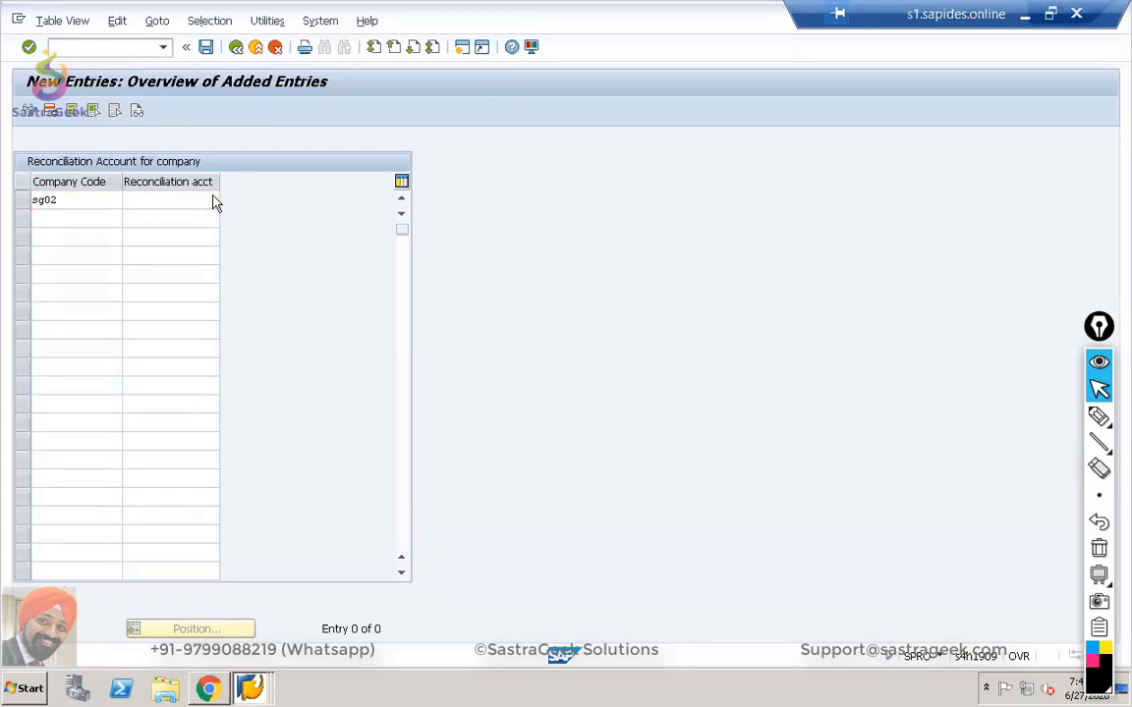
key(alt+Tab)
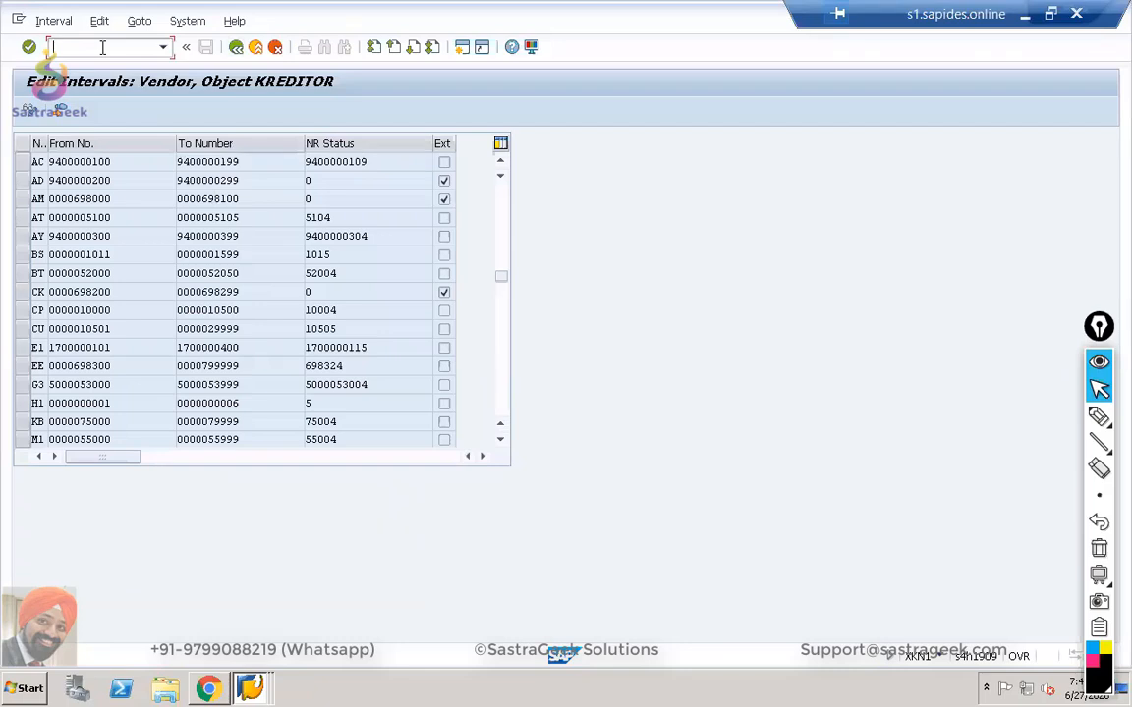
In FS00, switch to company code SG02 and locate liability account 5000 Vendor Reconsilation.
text(/nfs00)
key(Return)
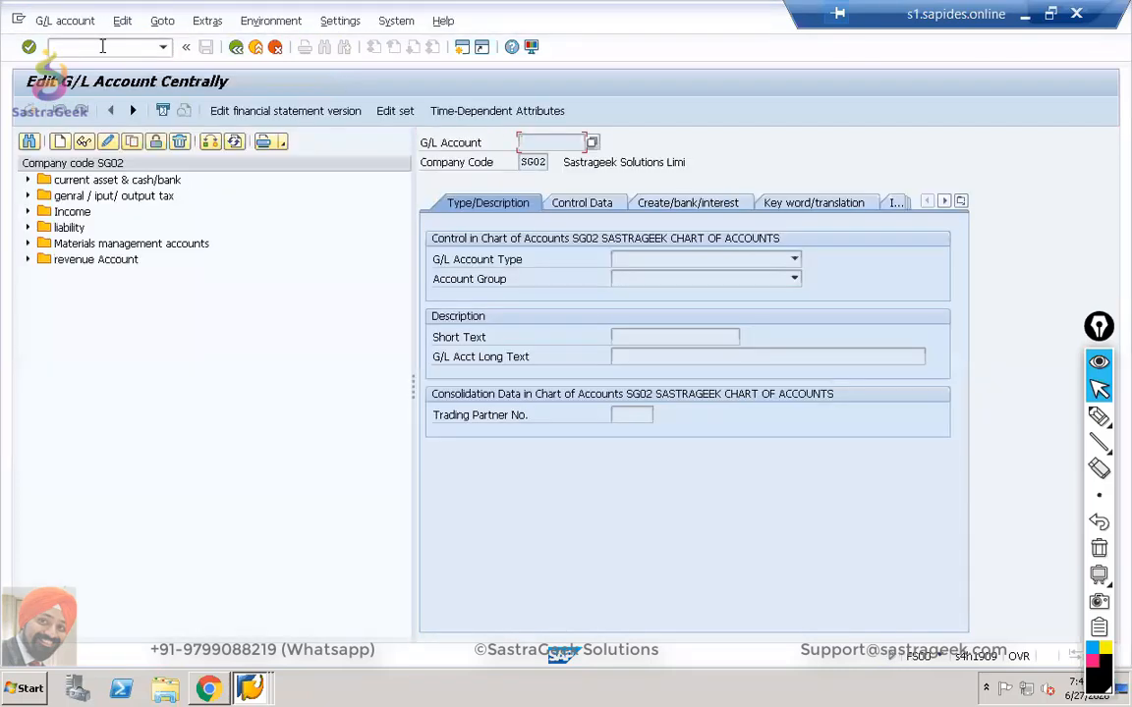
click(210, 144)
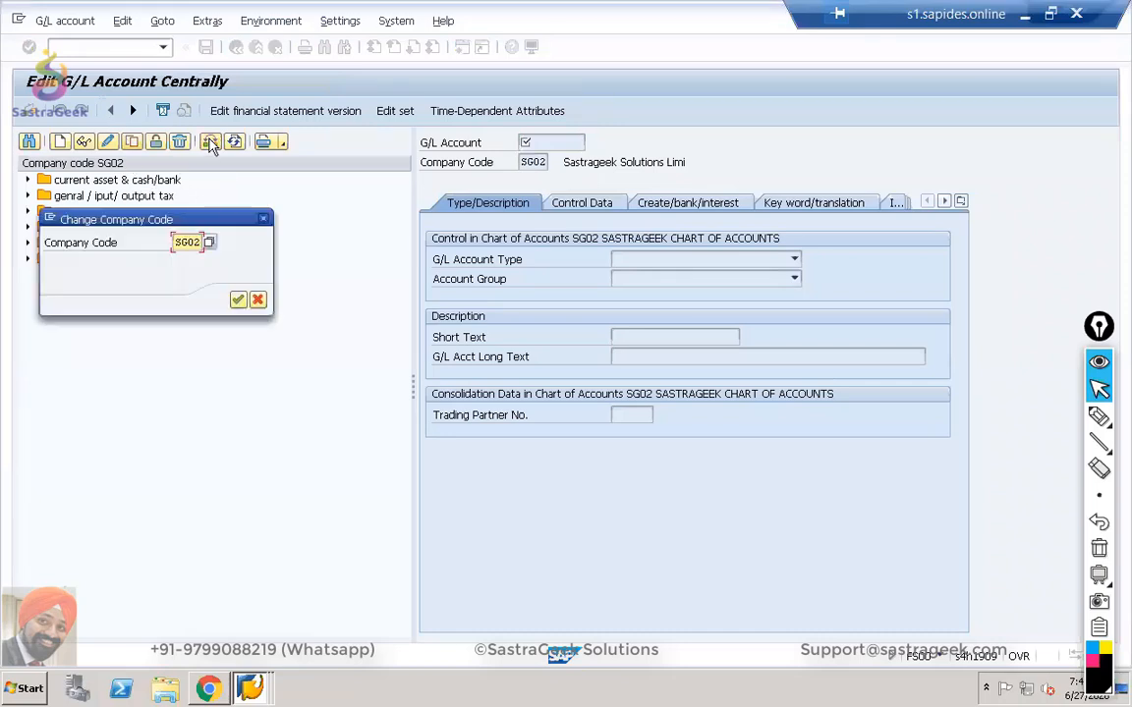
click(239, 300)
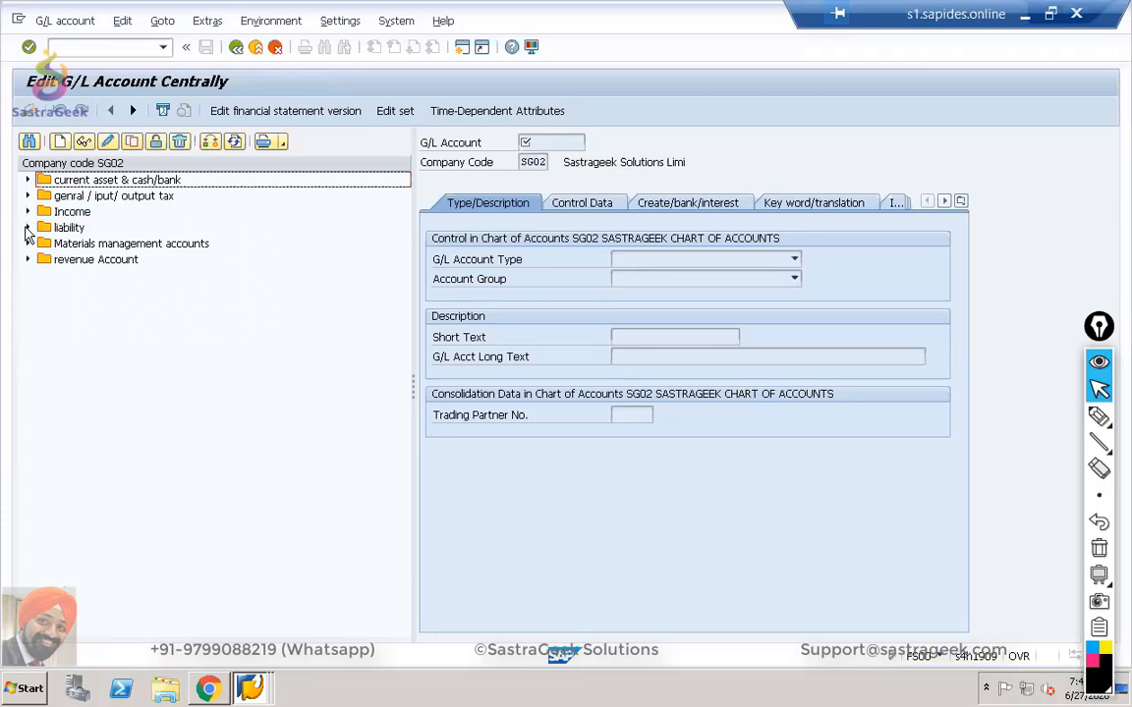
click(27, 227)
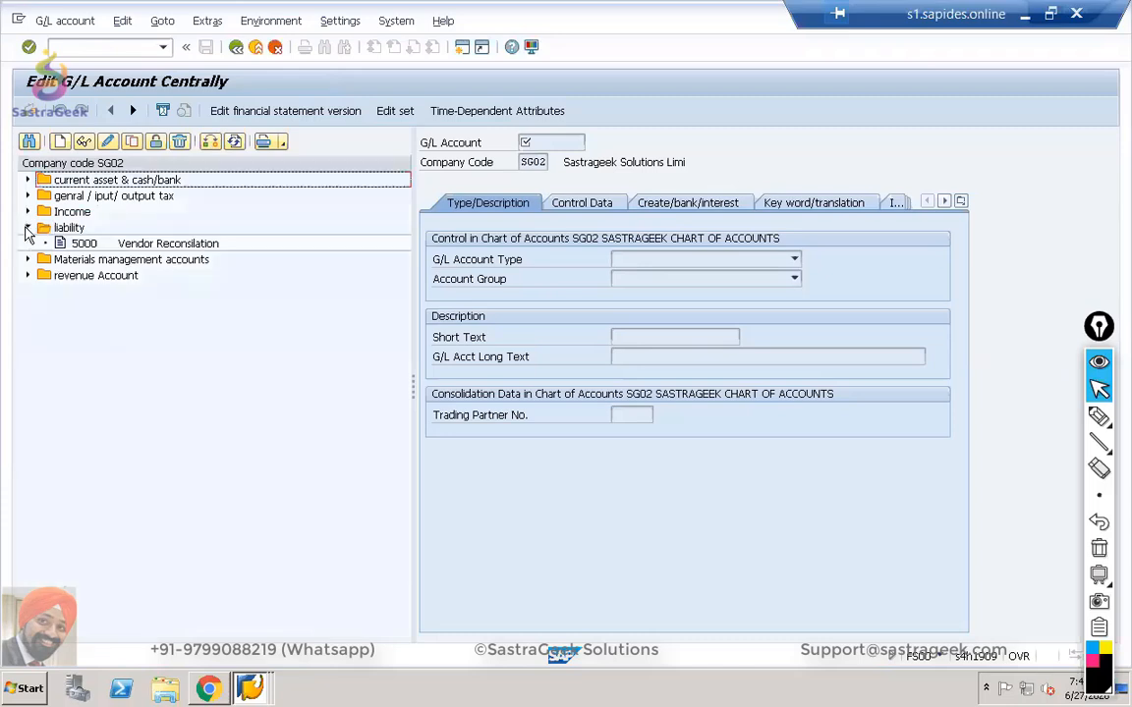
click(84, 244)
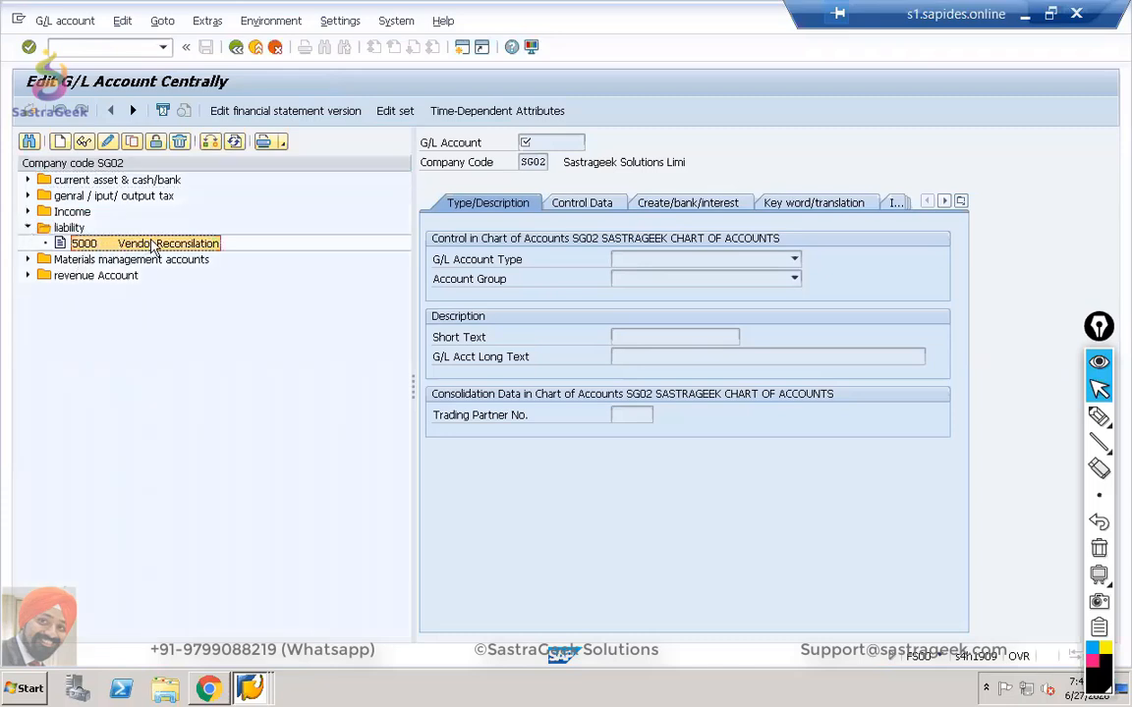
key(alt+Tab)
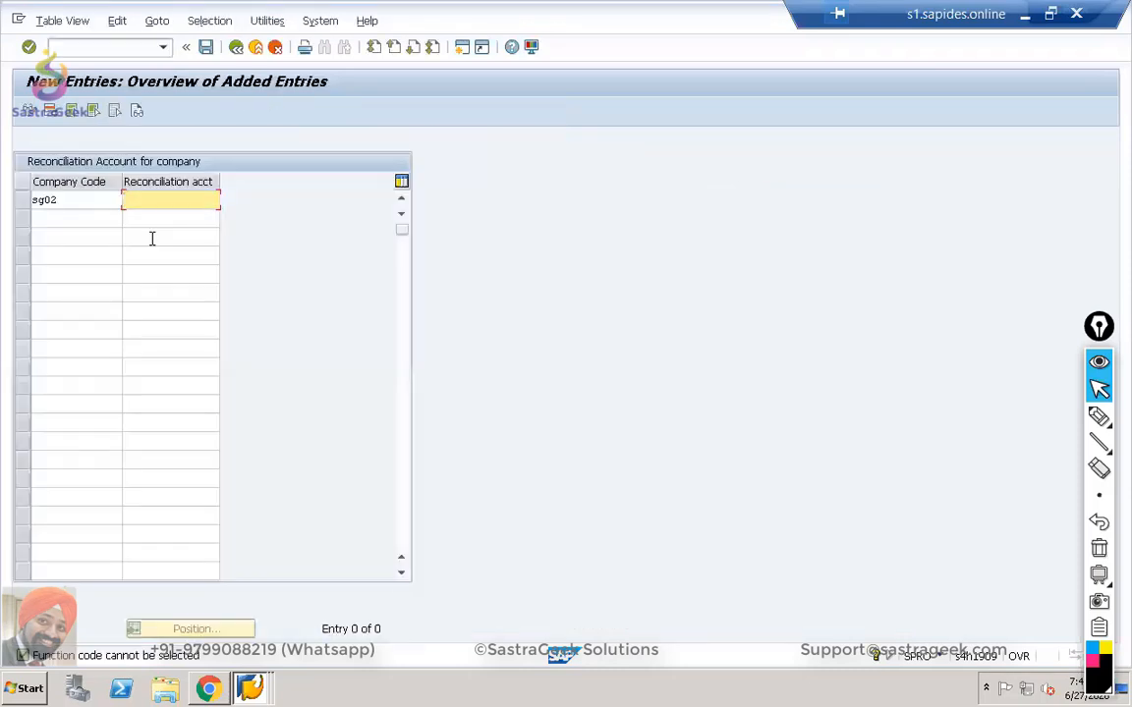
Enter 5000 as the SG02 reconciliation account, accept the row, and save.
text(5000)
key(Return)
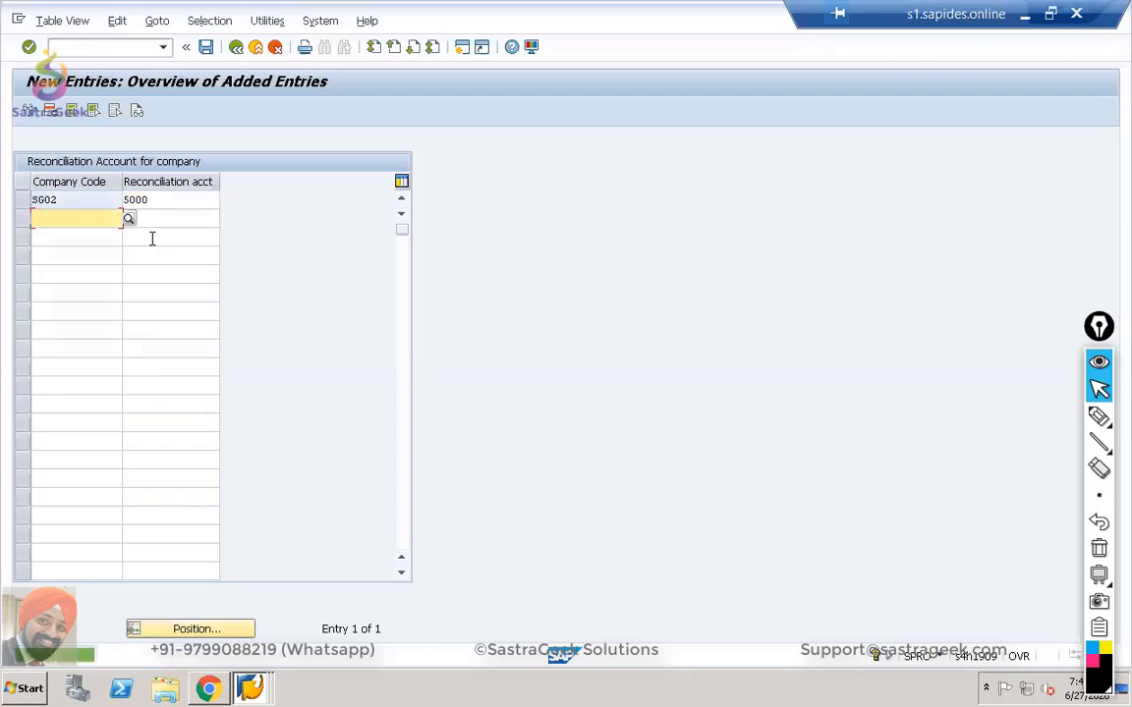
click(206, 49)
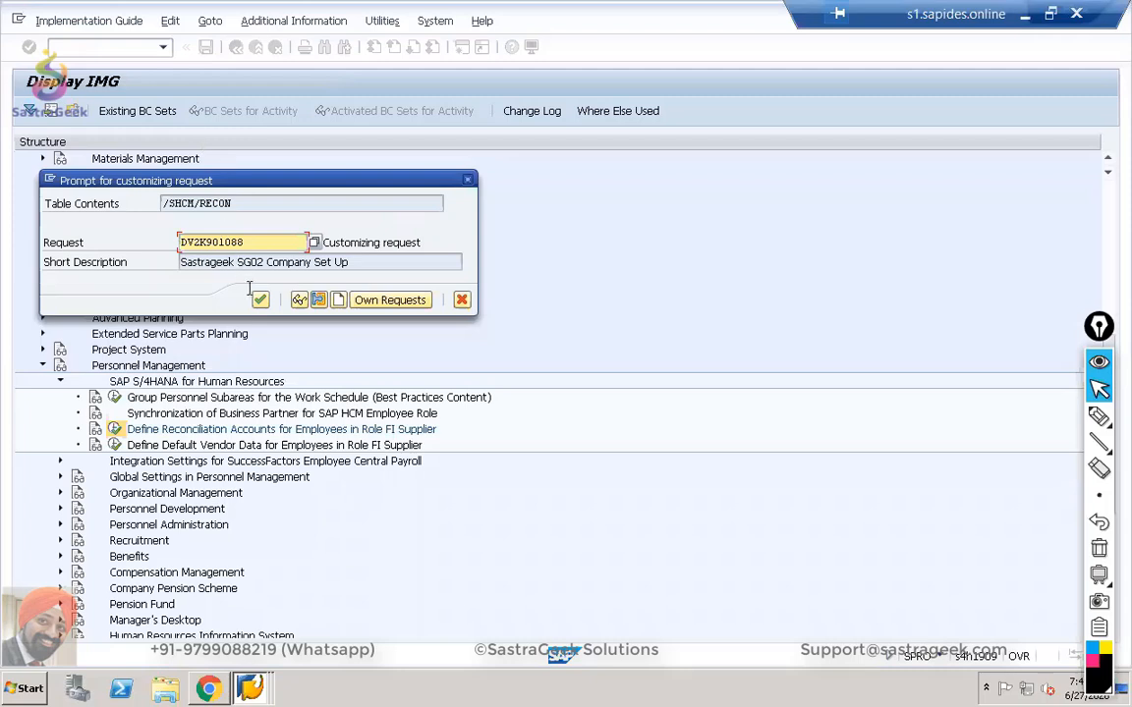
Confirm the customizing request prompt so the SG02 / 5000 entry is stored.
click(261, 299)
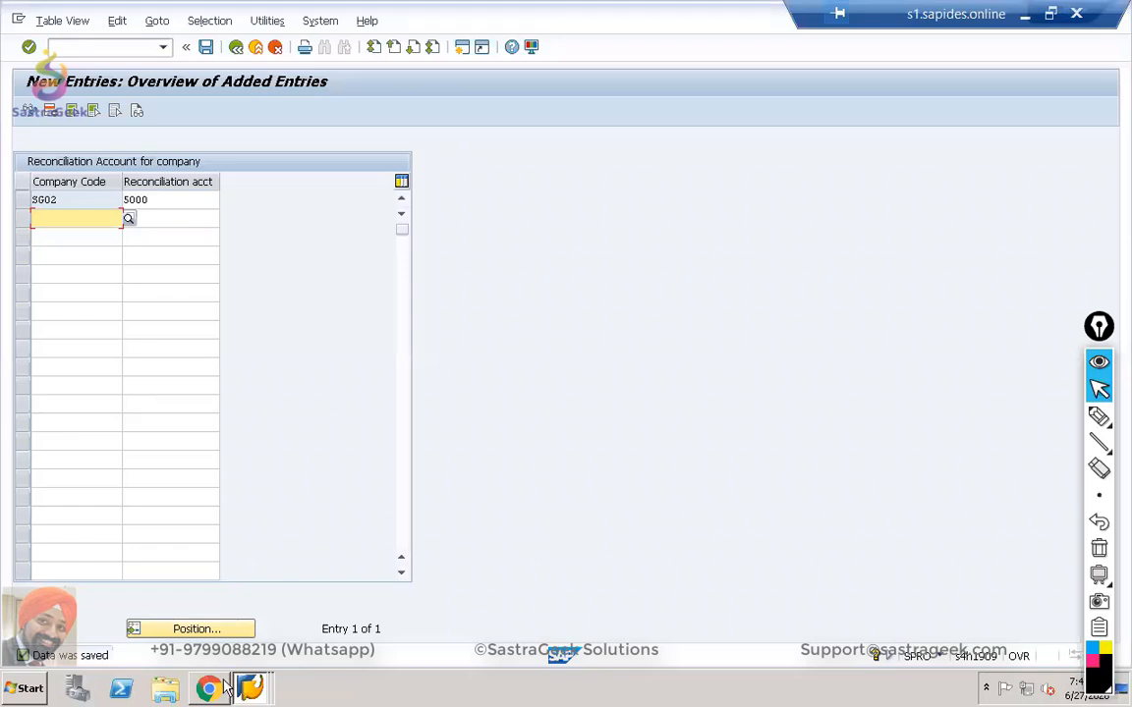
Switch to the Personnel Actions window and go back to the SAP Easy Access menu.
key(alt+Tab)
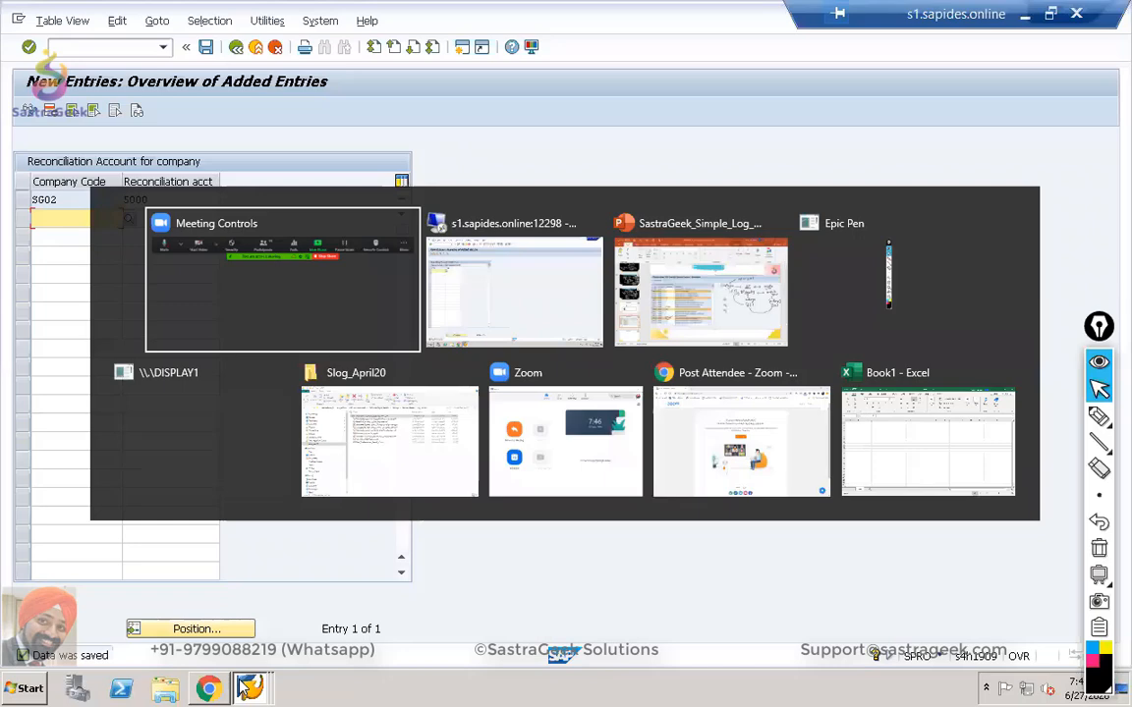
key(alt+Tab)
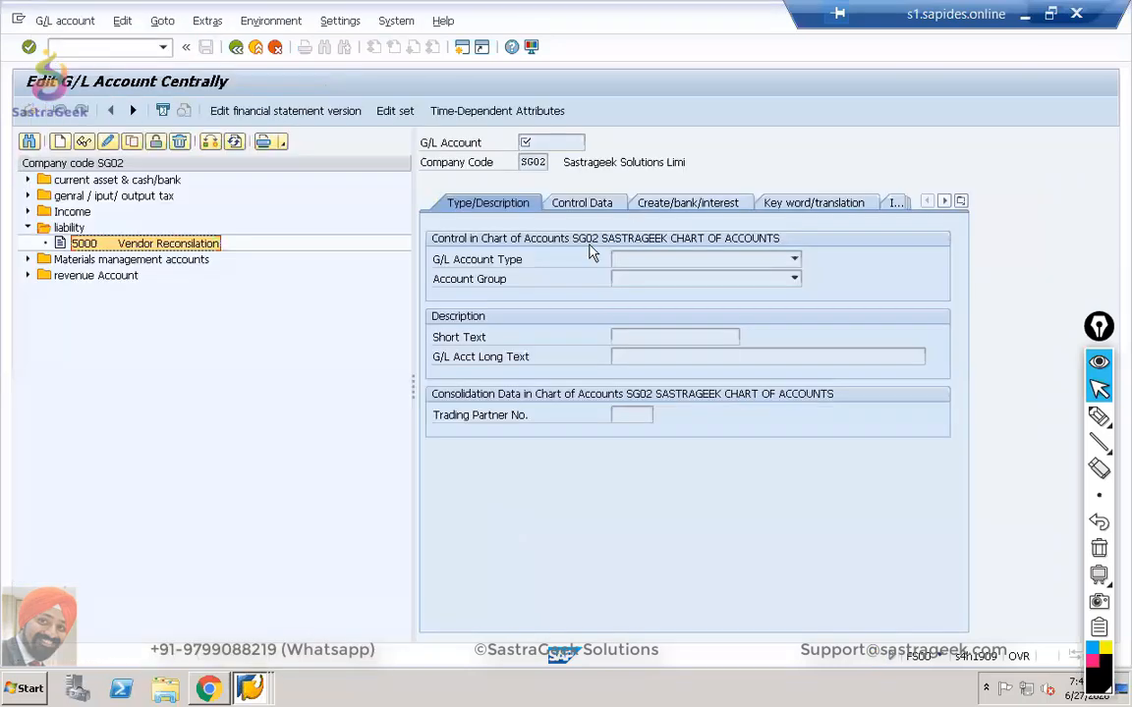
right_click(249, 688)
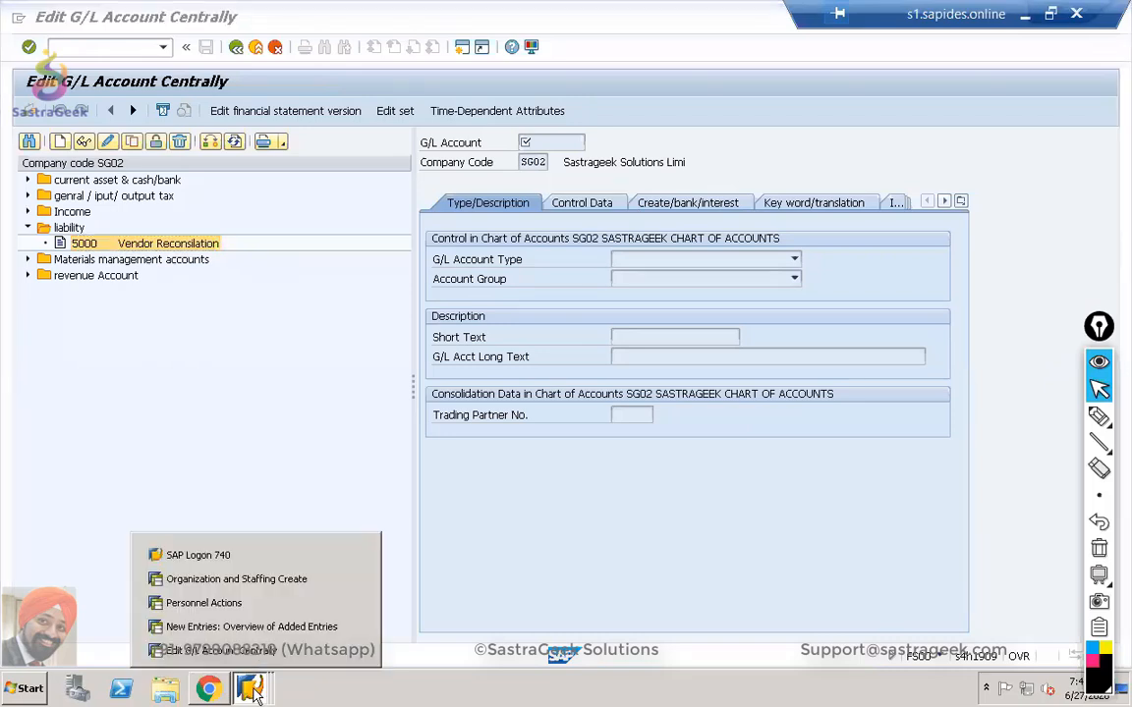
click(235, 604)
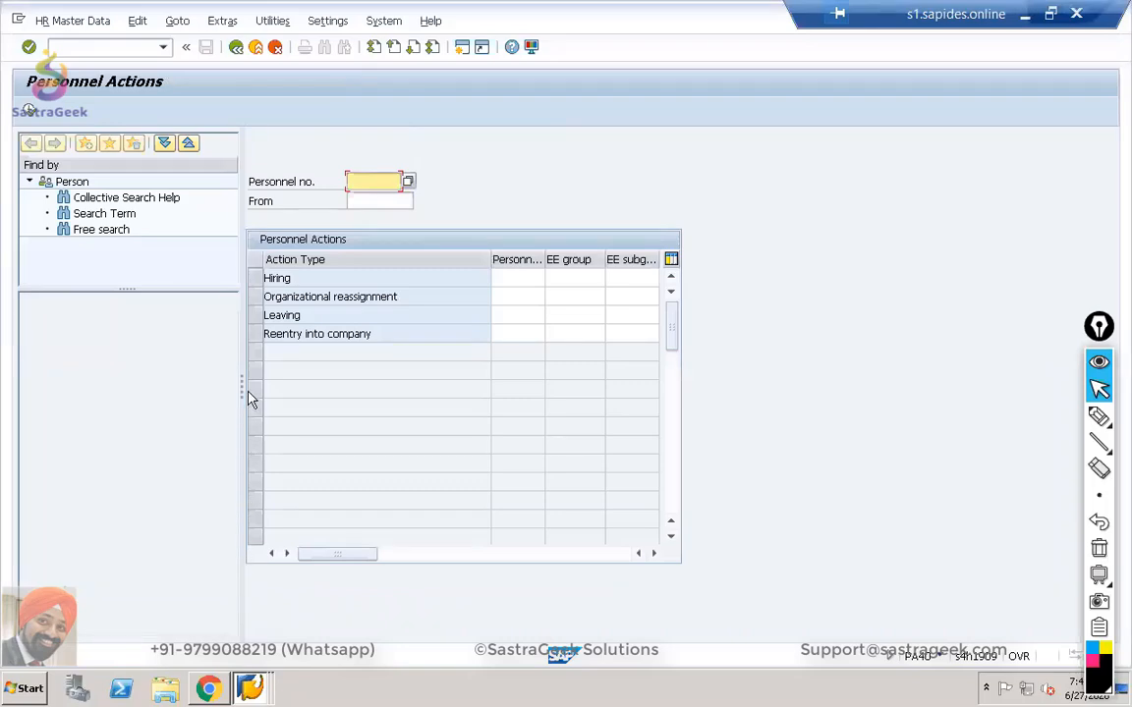
click(236, 48)
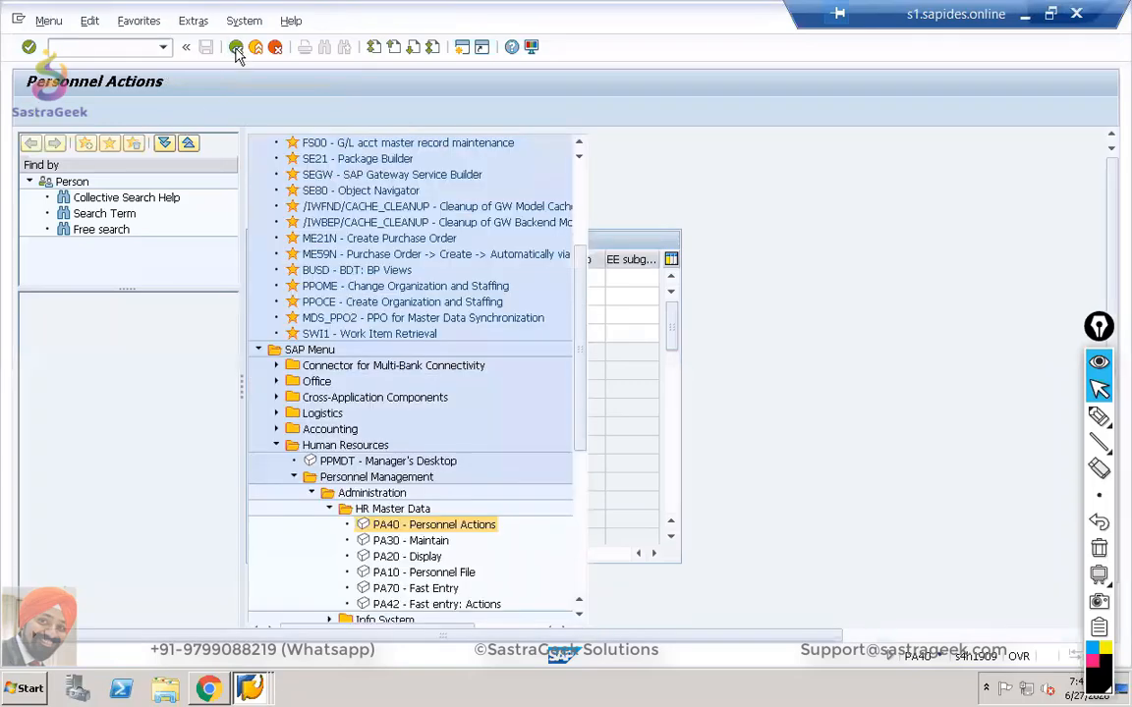
Try PA40 Personnel Actions, dismiss its action-type message, then open PA30 Maintain HR Master Data.
double_click(147, 527)
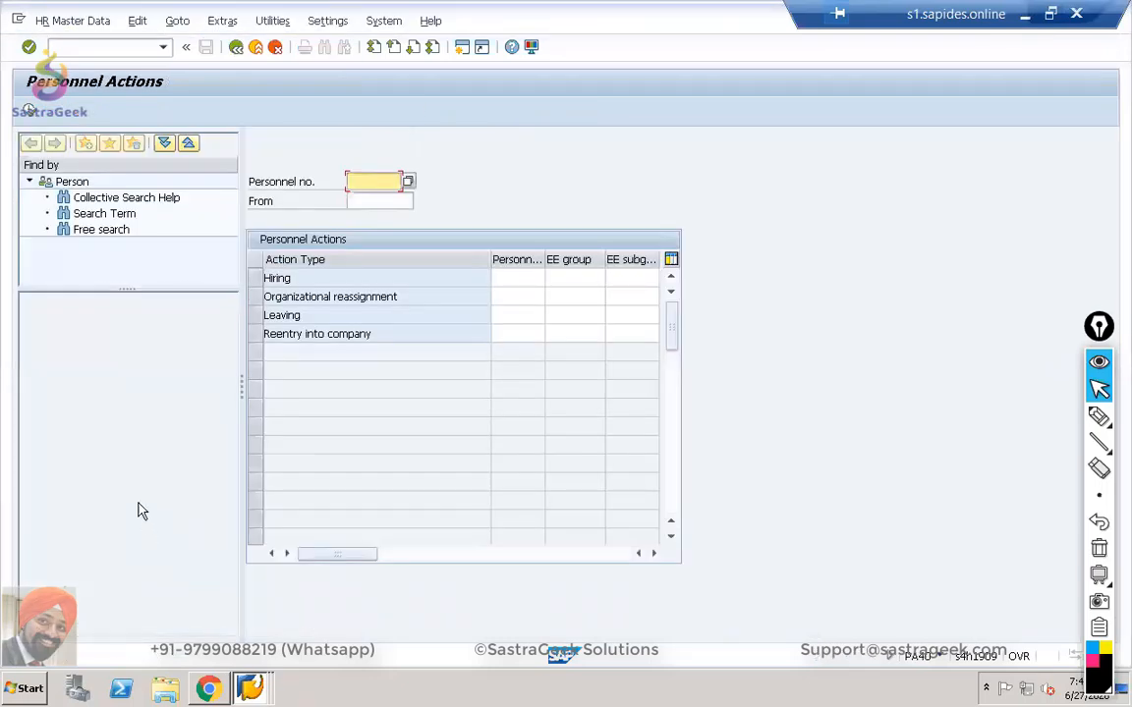
click(31, 113)
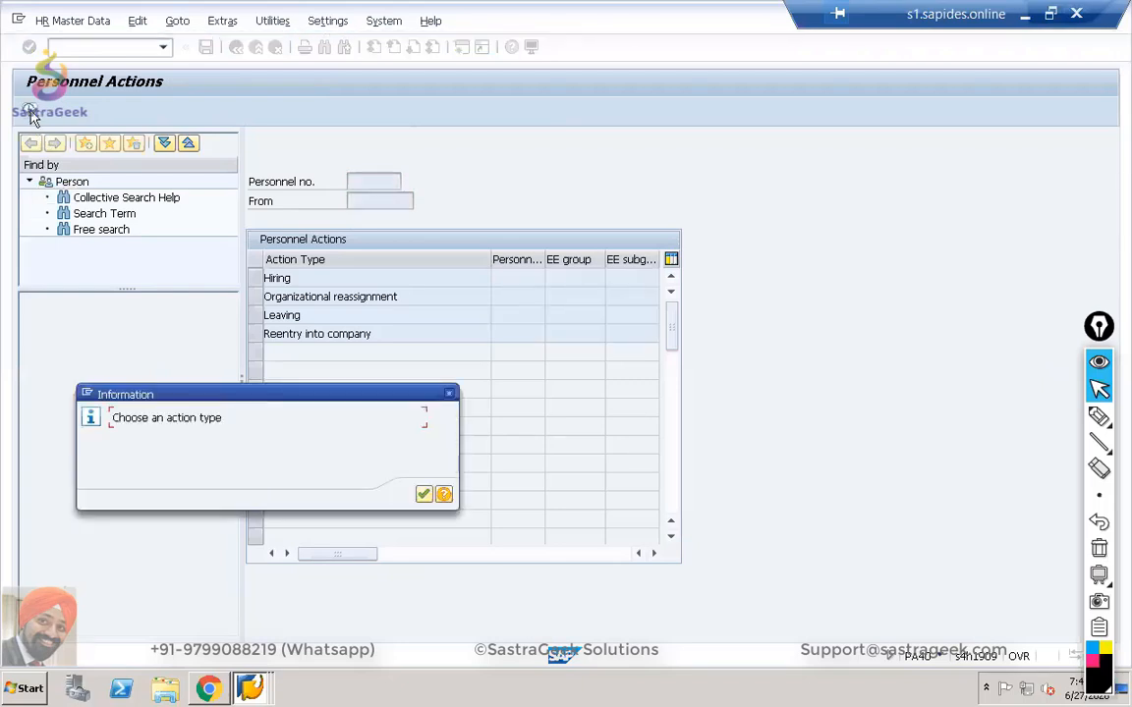
click(425, 493)
click(235, 46)
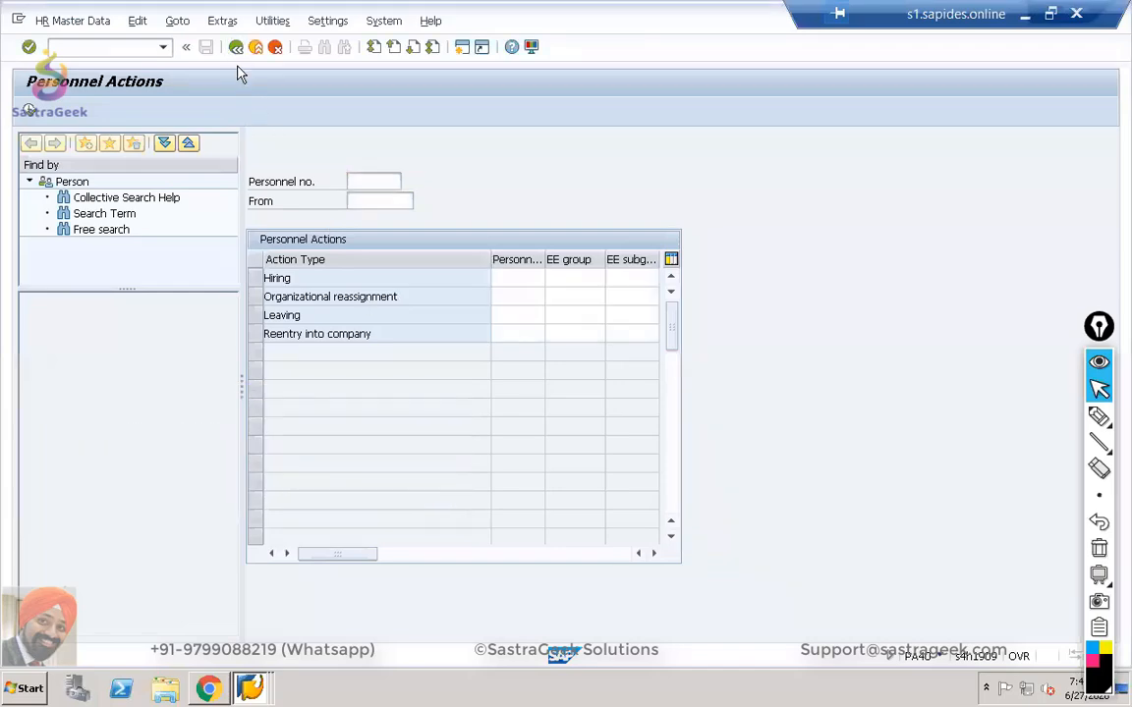
double_click(156, 542)
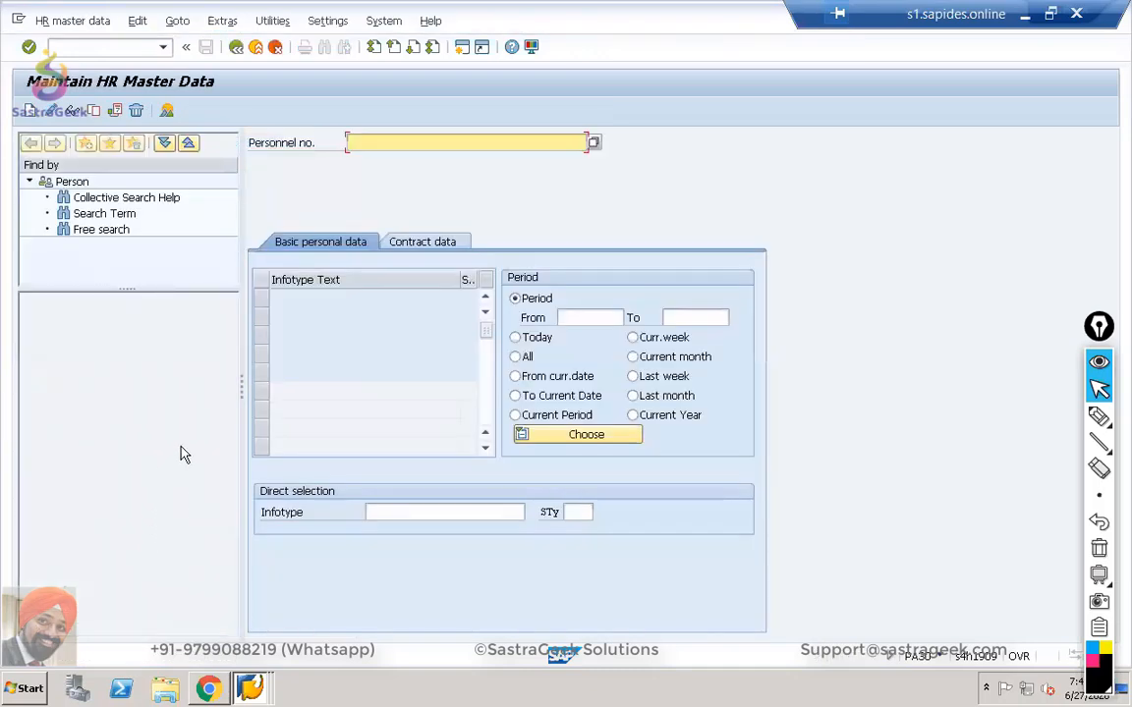
Browse the PA30 infotype list and select the first infotype row.
click(31, 112)
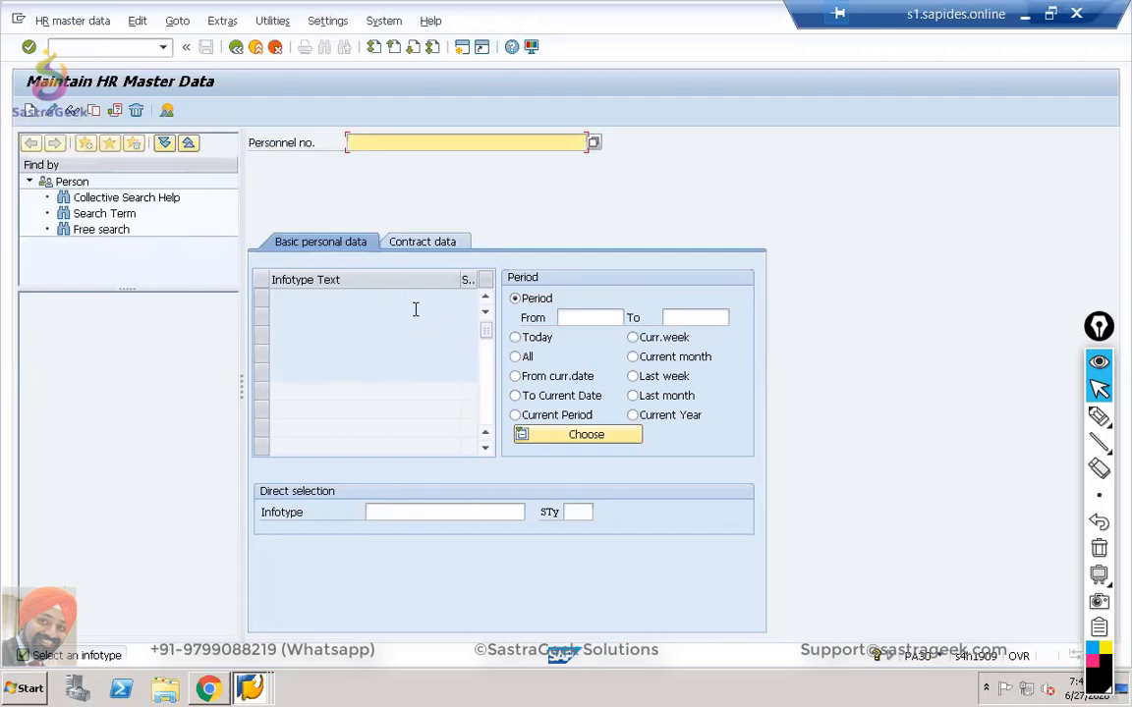
click(410, 512)
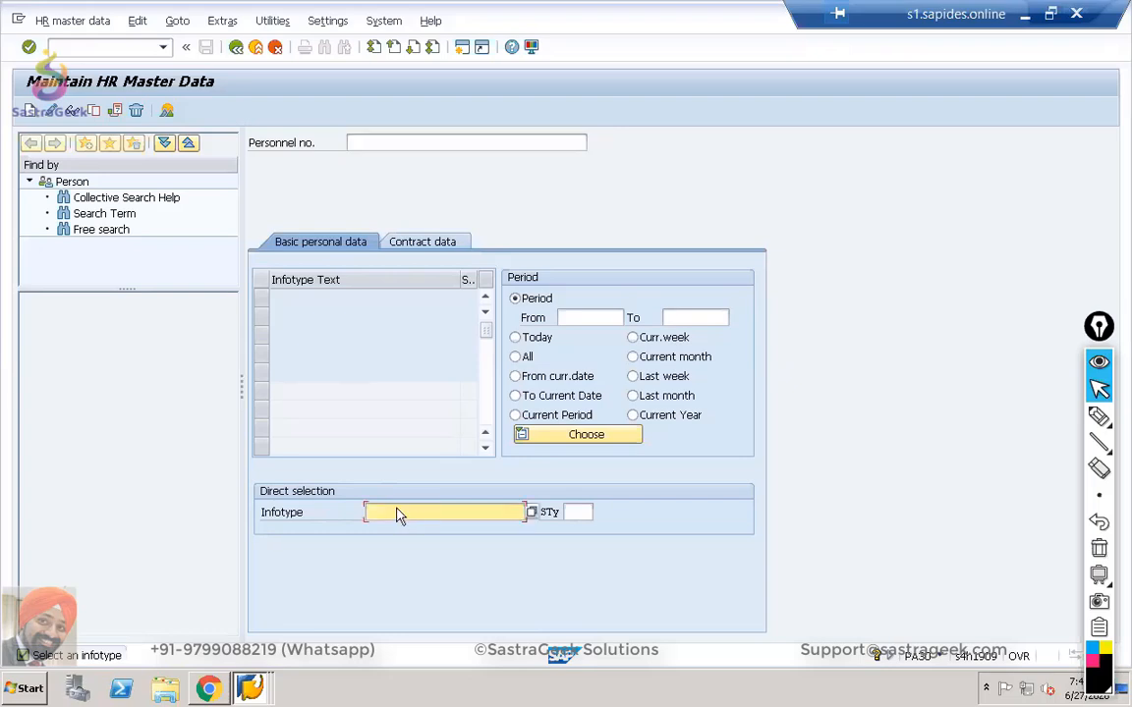
click(536, 514)
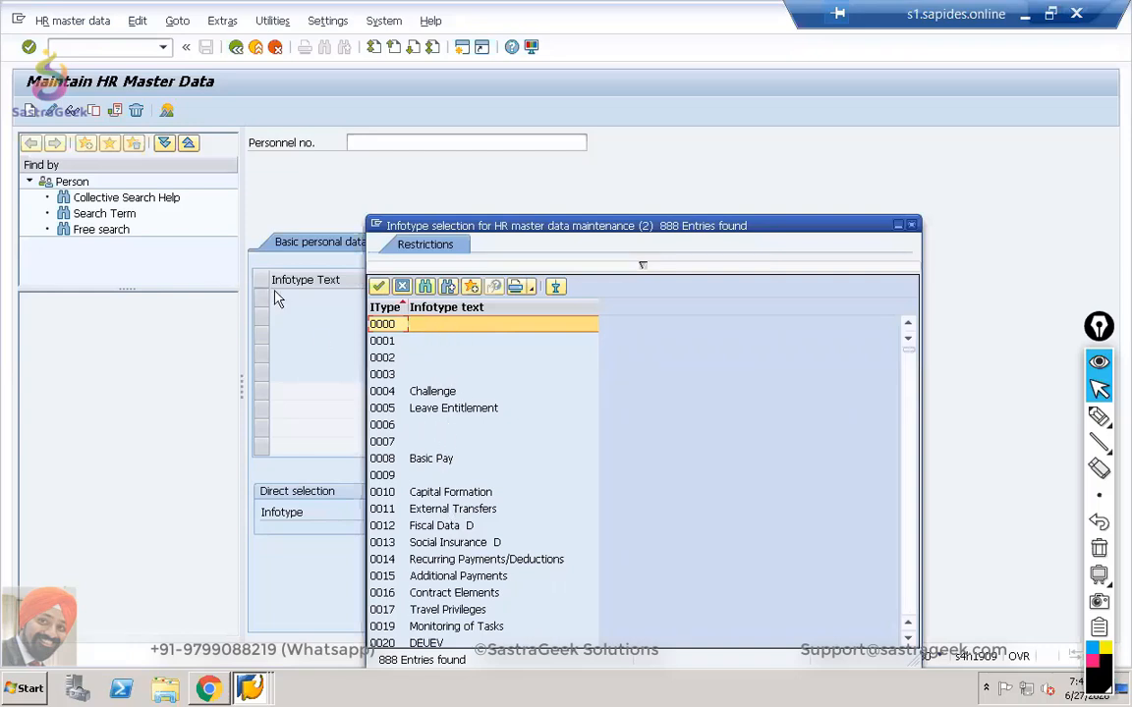
click(913, 230)
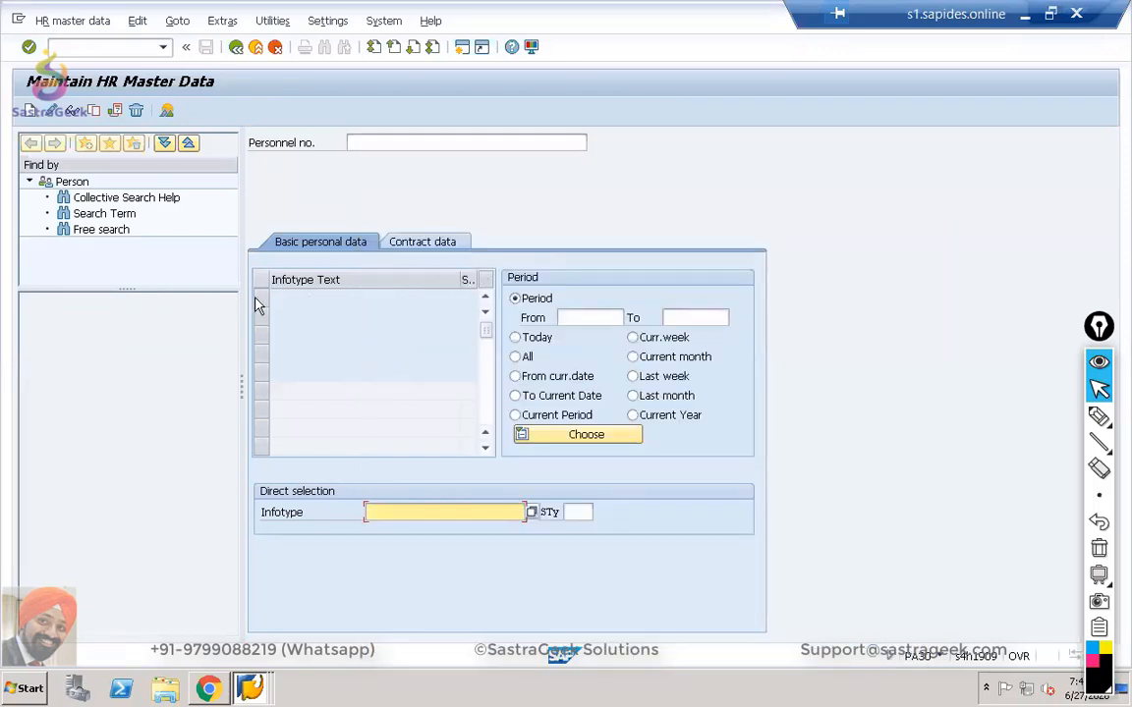
click(257, 302)
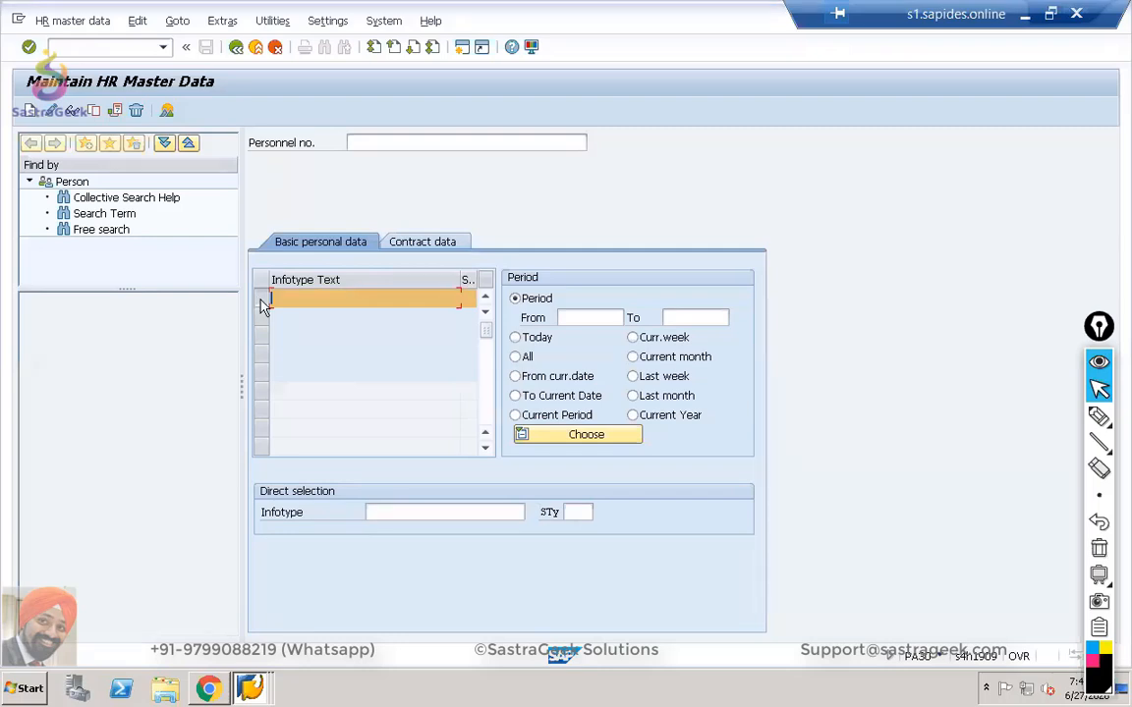
key(Return)
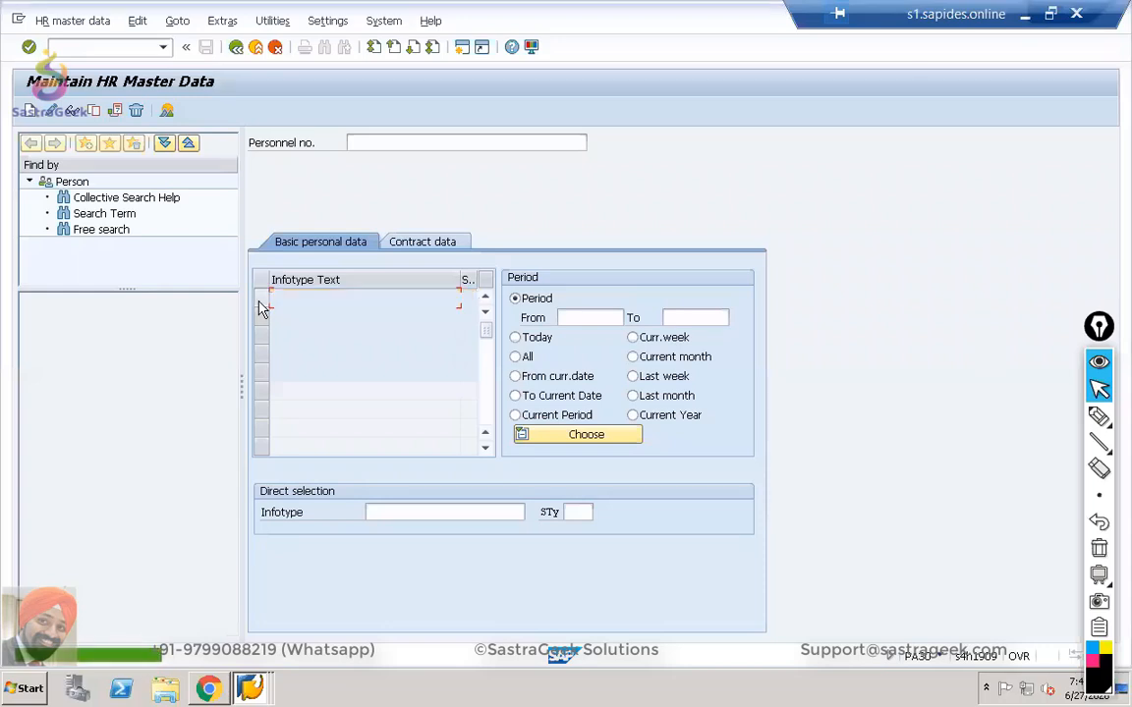
click(261, 301)
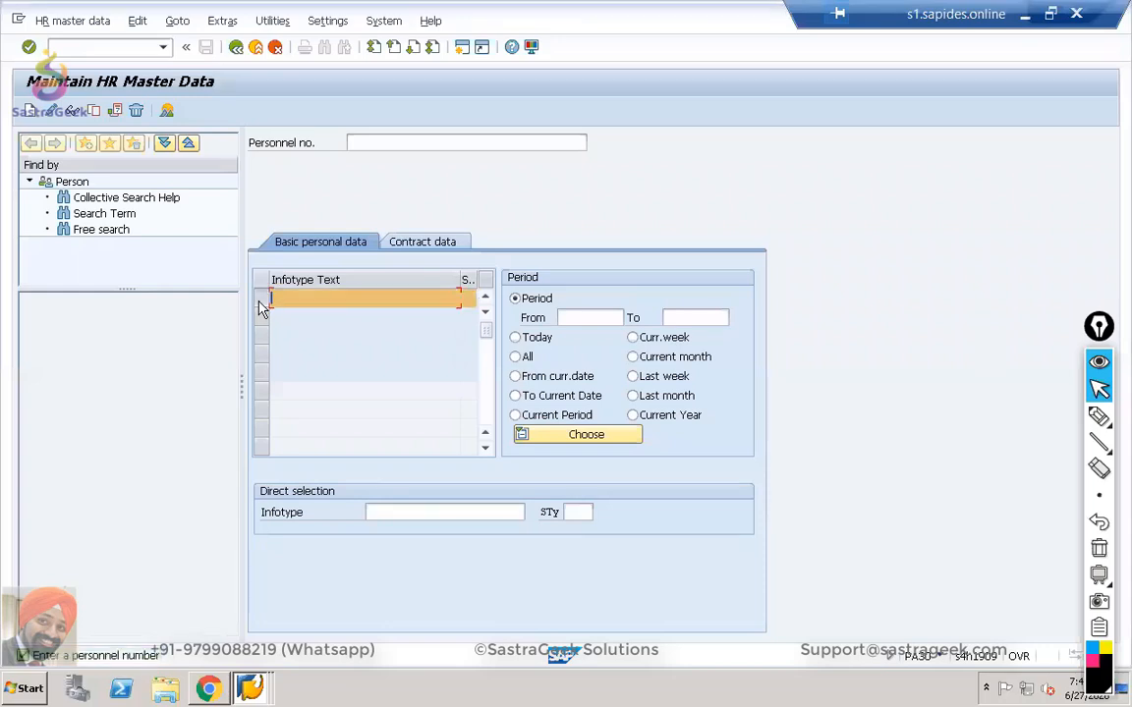
Enter personnel number 4 and start creating a new record for it.
click(383, 142)
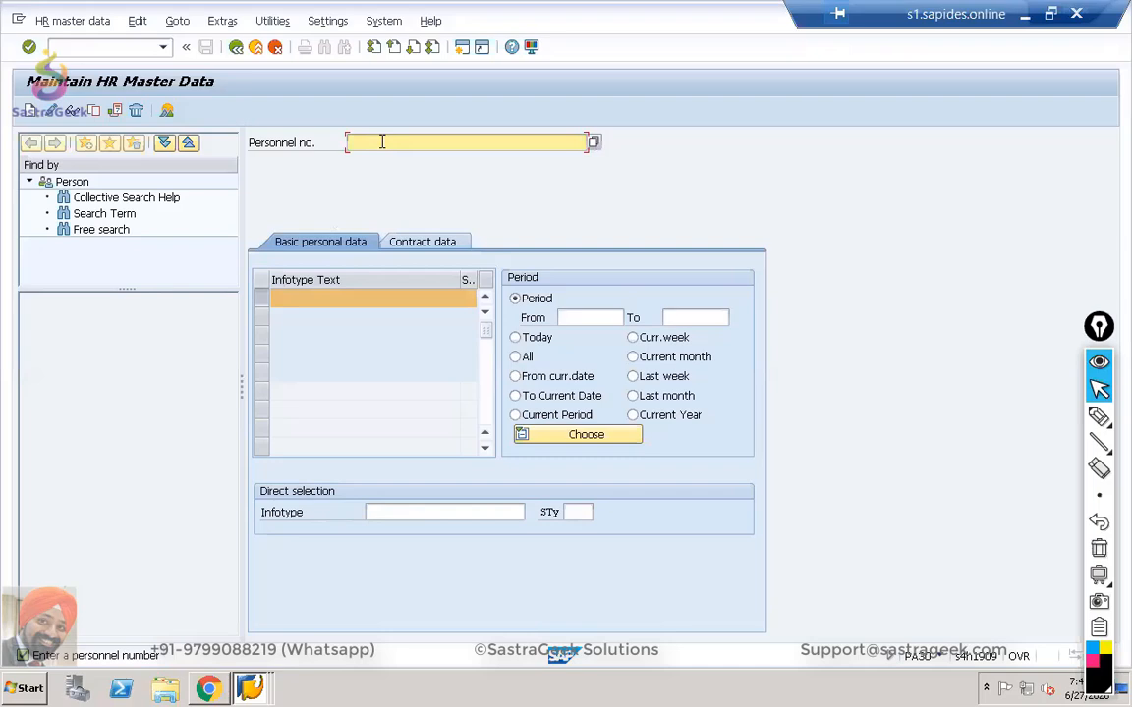
text(3)
key(Return)
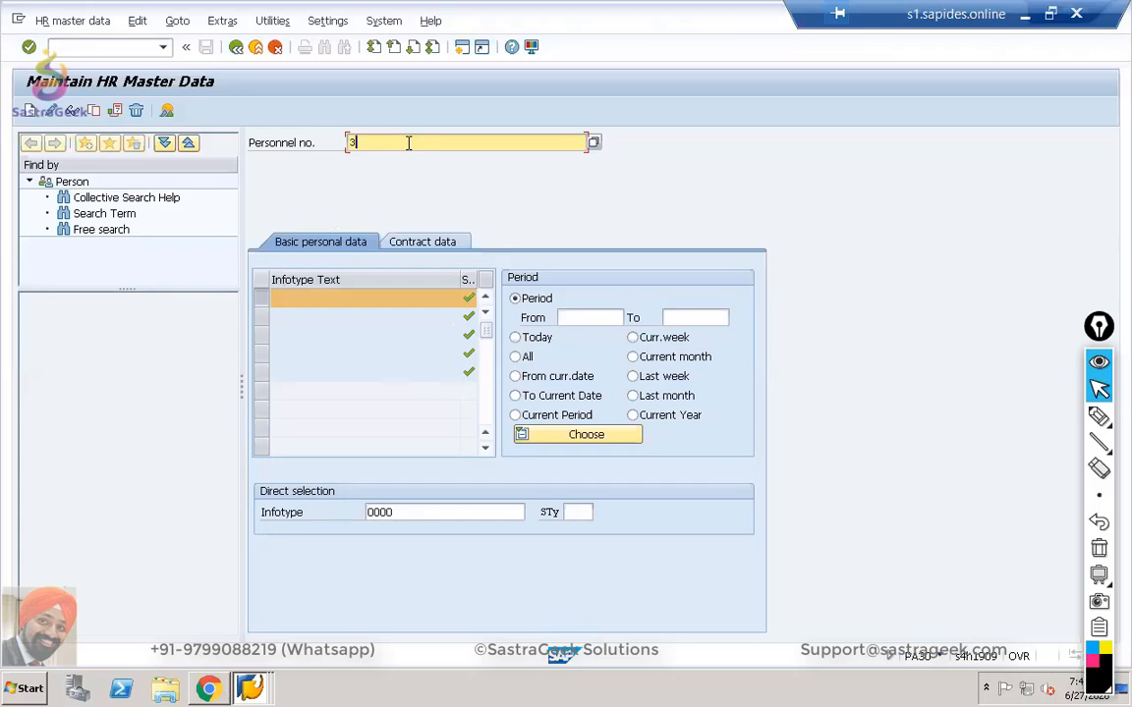
key(BackSpace)
text(44)
key(BackSpace)
click(263, 302)
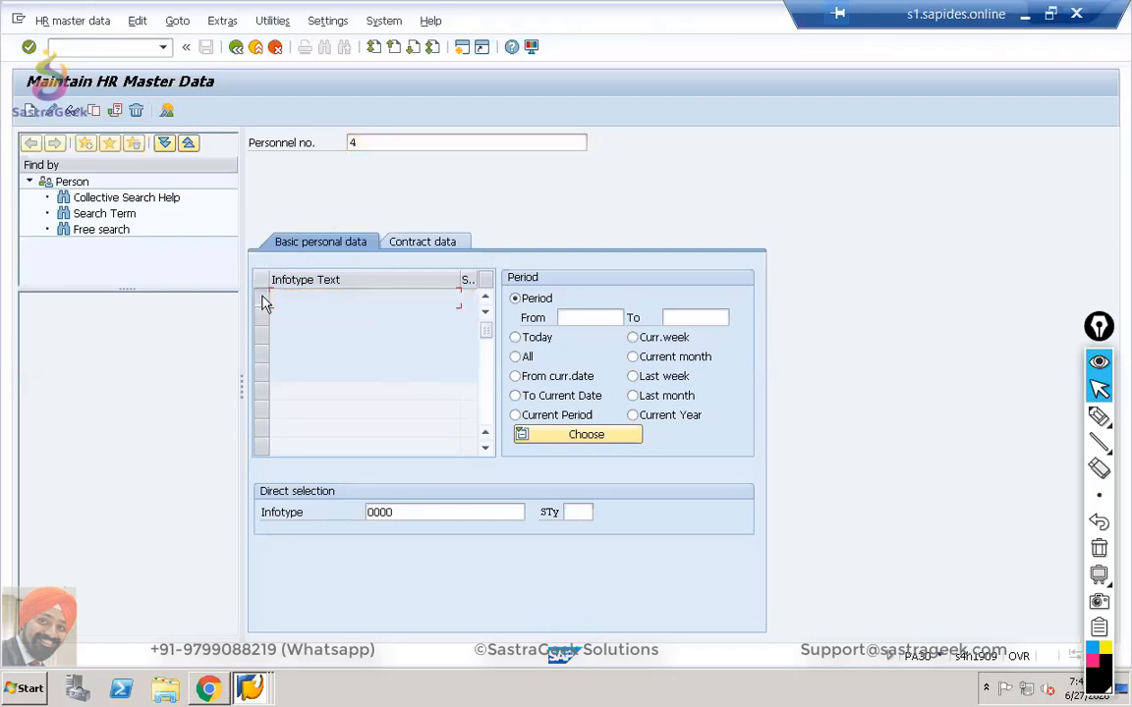
click(35, 114)
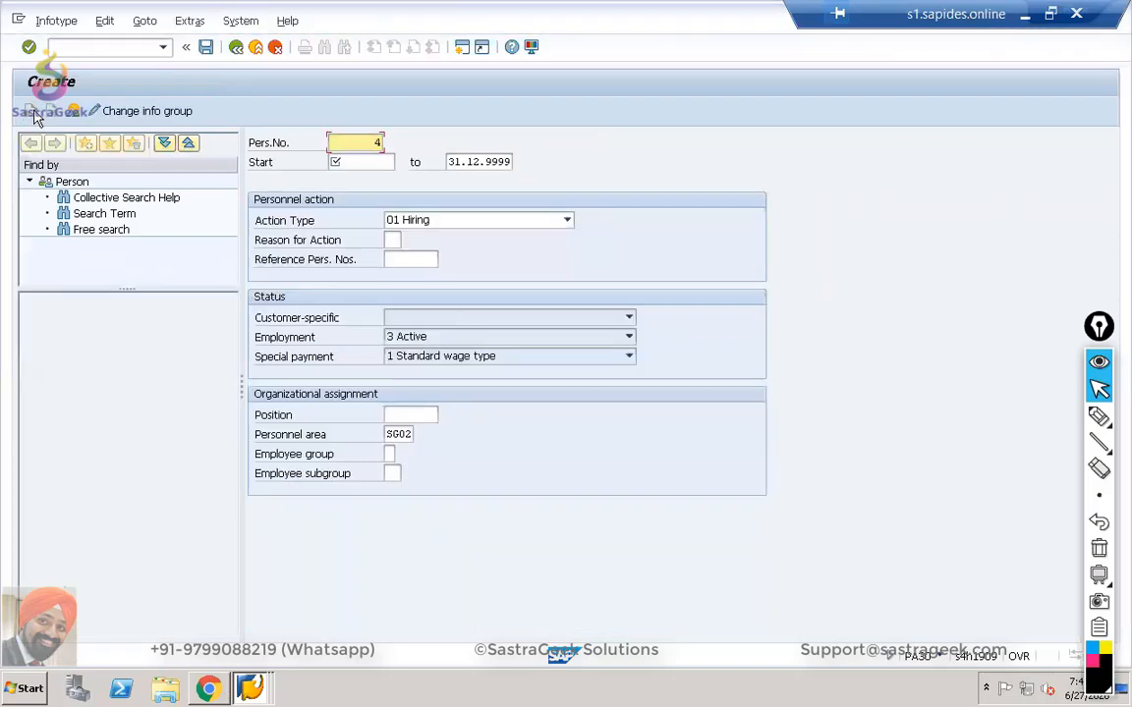
Set the hiring start date to 27.06.2020 and assign the SG02 Sales Team position.
click(391, 161)
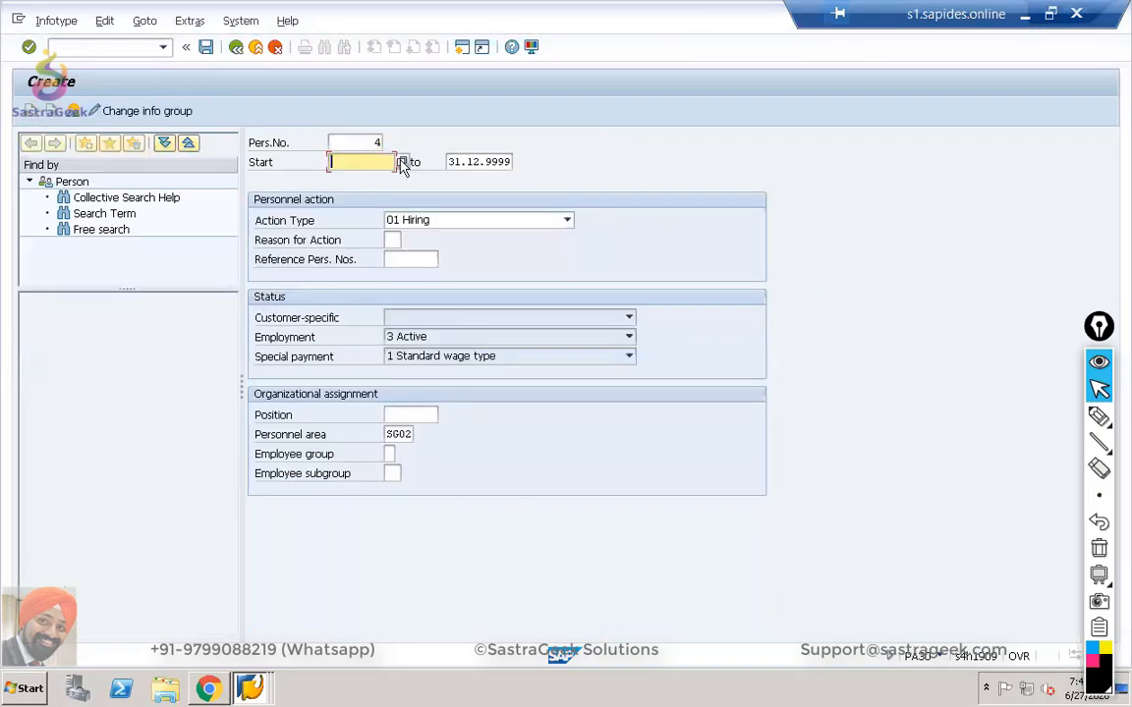
click(402, 163)
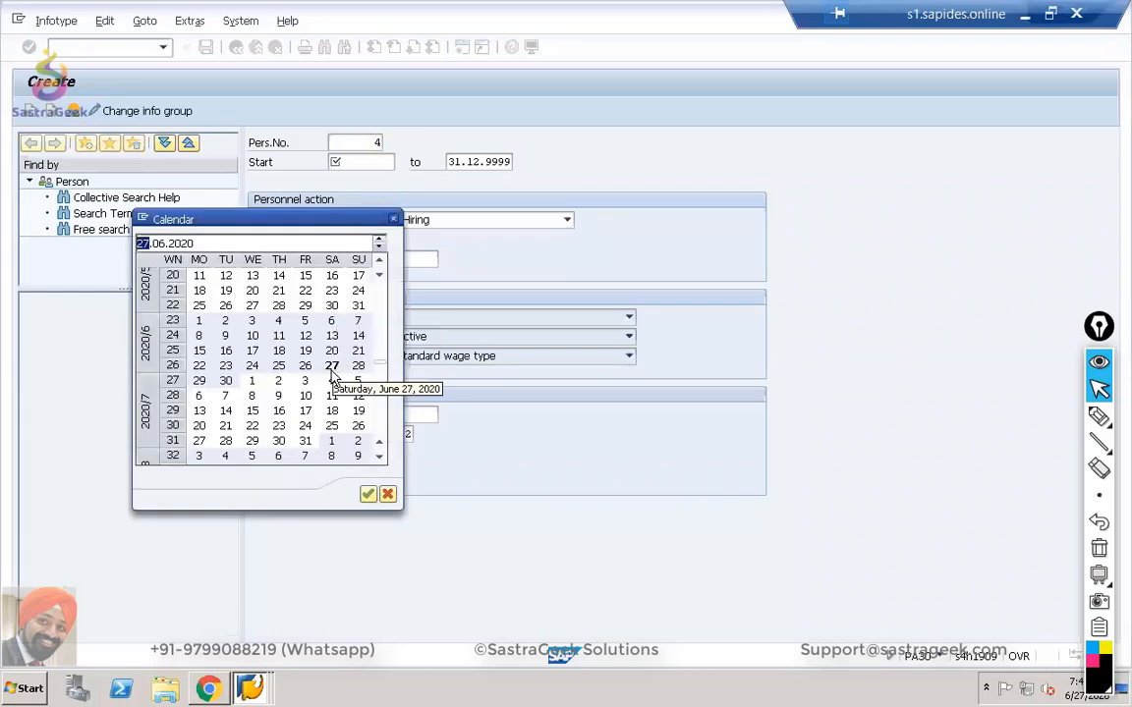
double_click(331, 367)
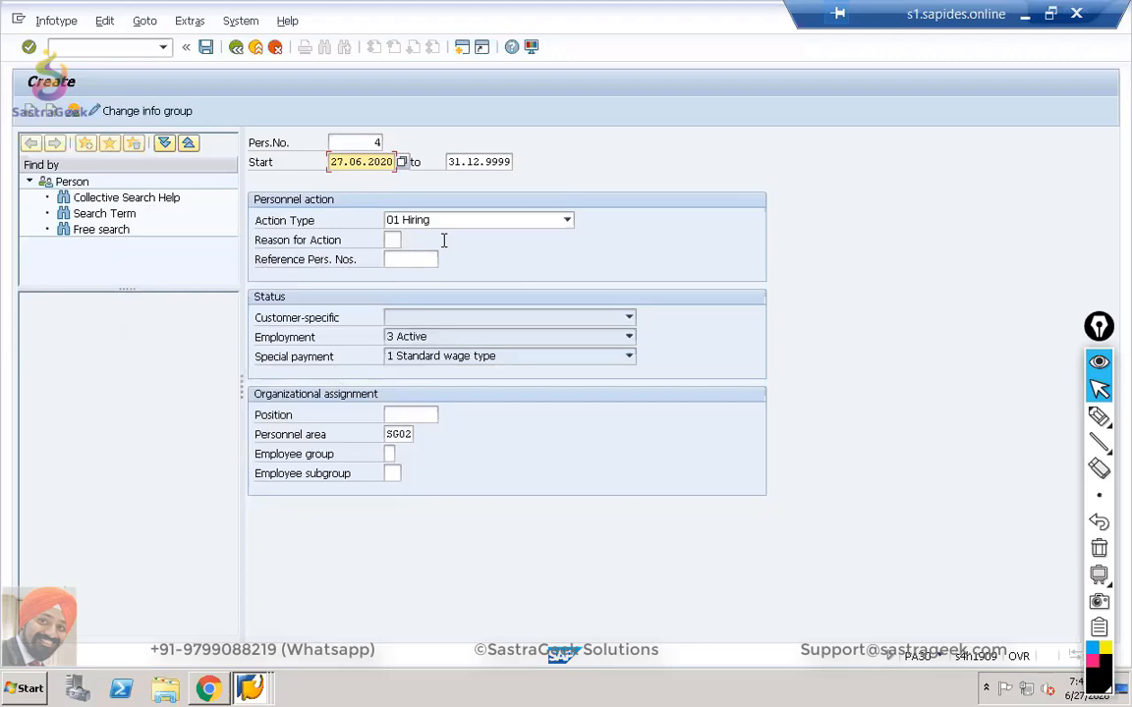
click(411, 415)
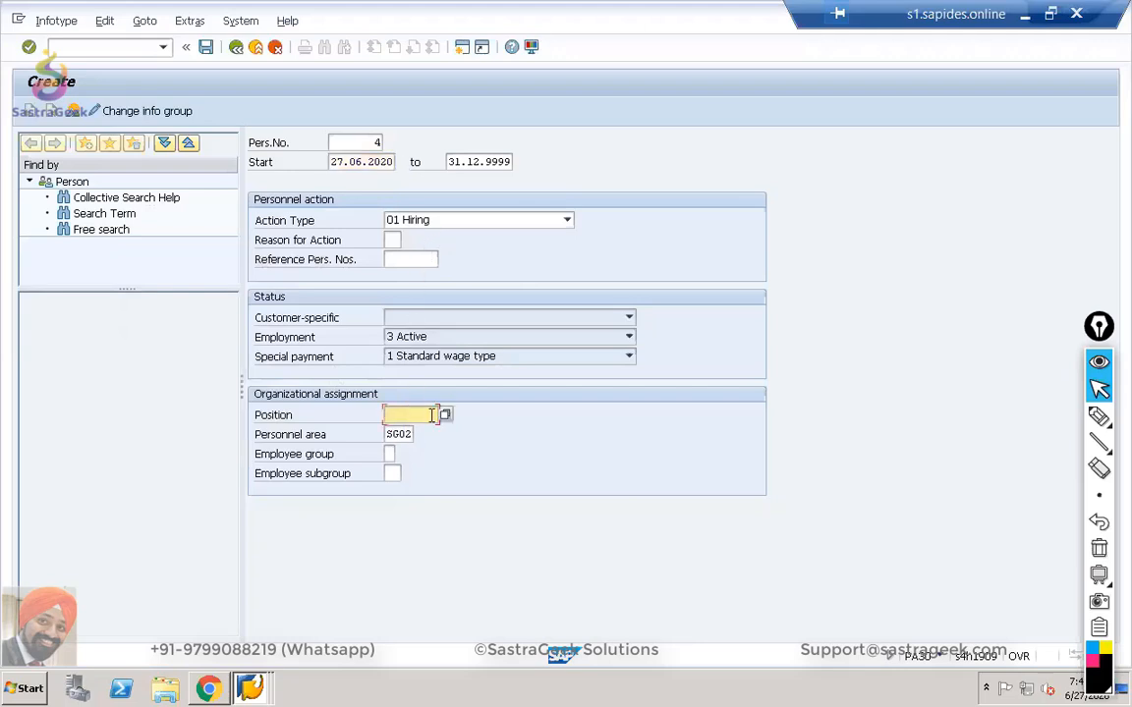
click(444, 414)
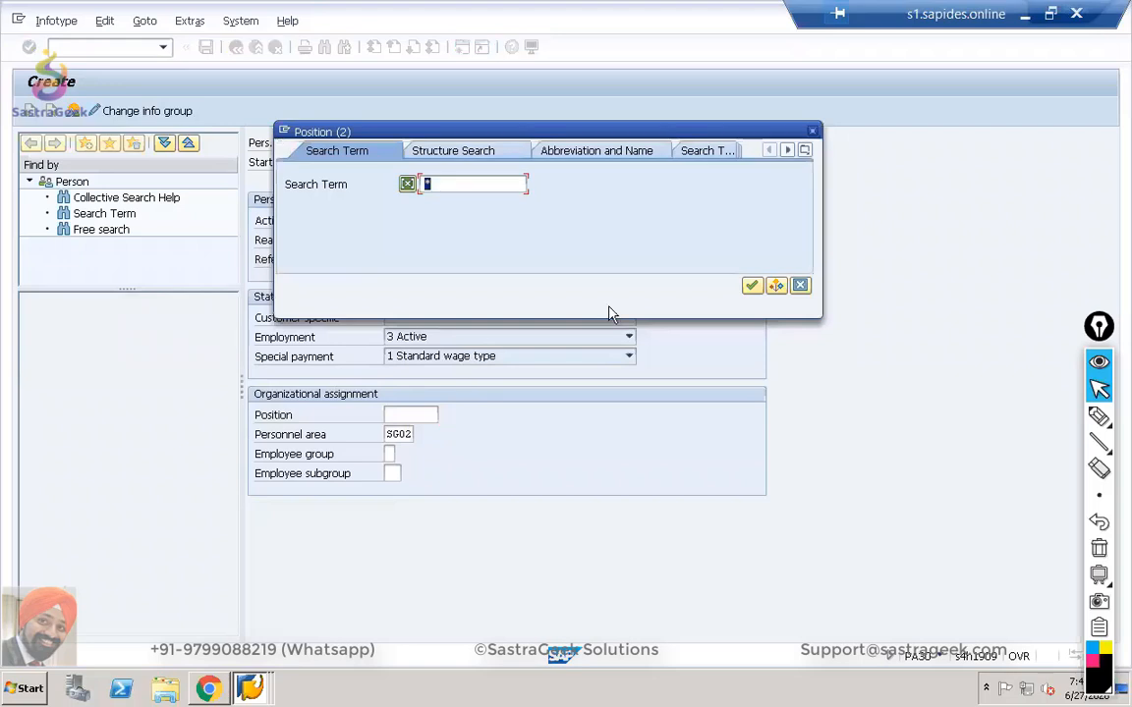
click(751, 285)
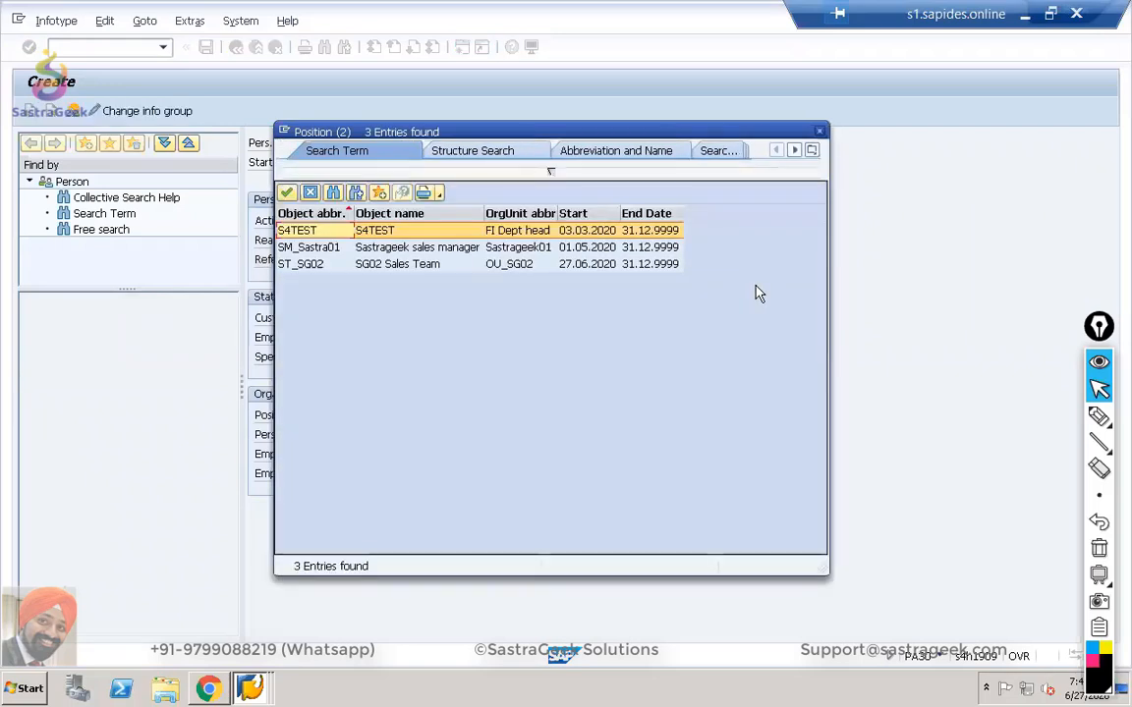
double_click(411, 271)
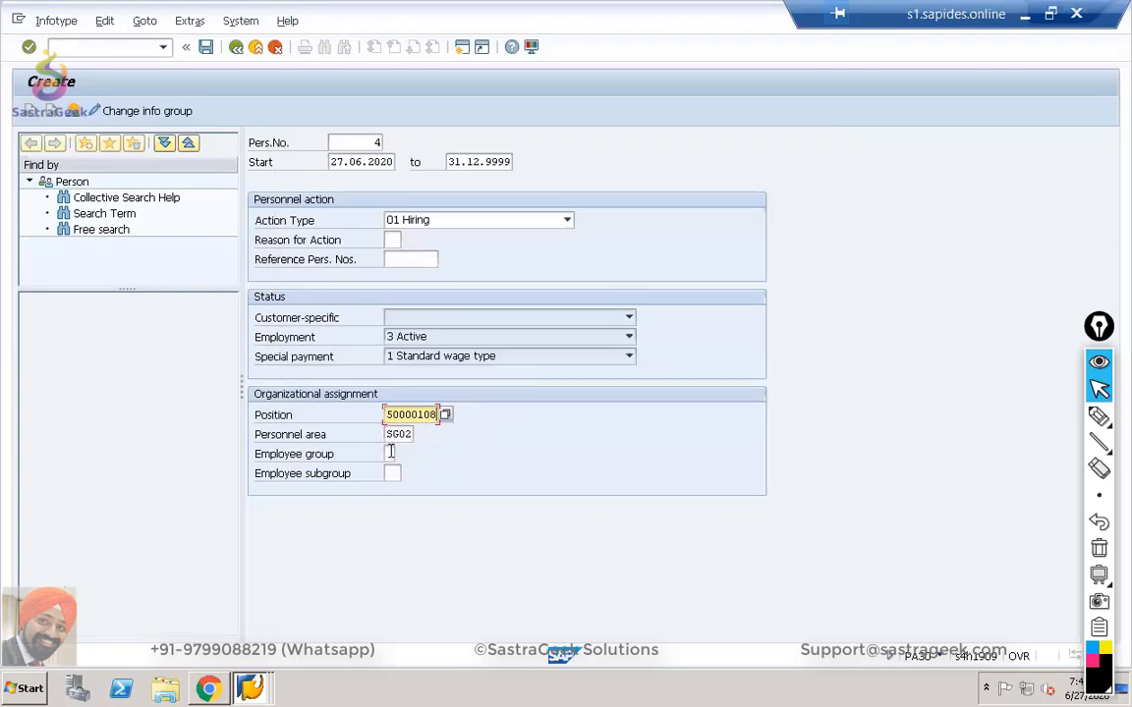
Choose employee group 1 and subgroup Y1, validate, and save the hiring action.
click(390, 453)
click(400, 457)
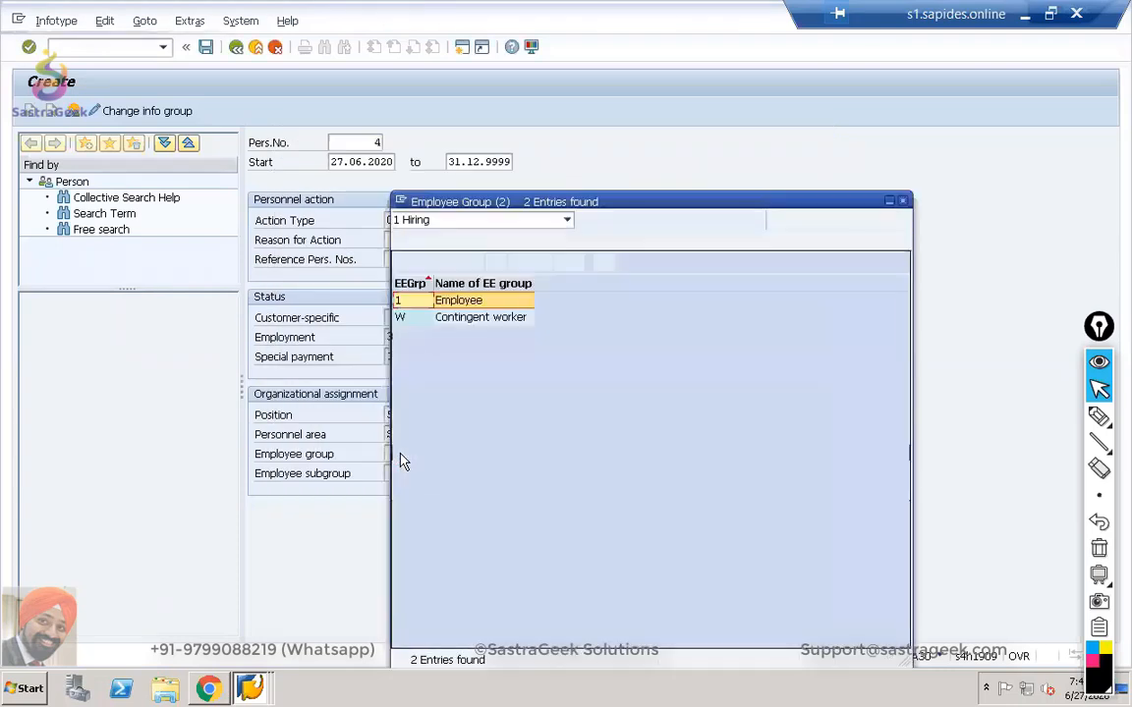
double_click(427, 308)
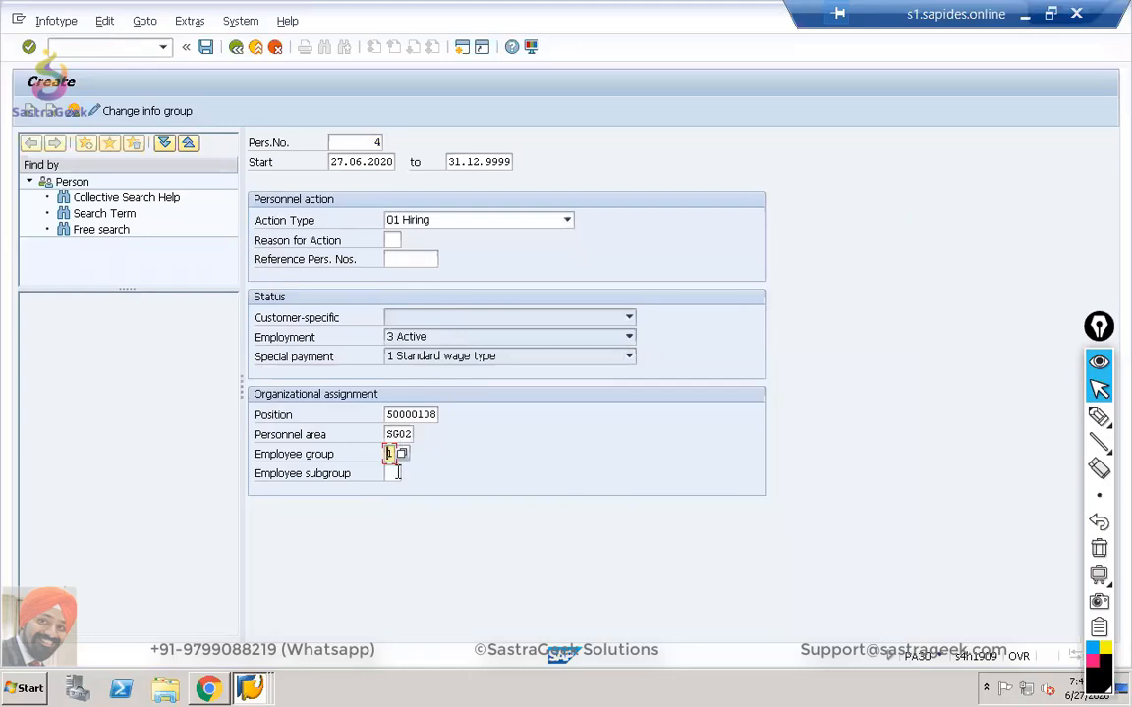
click(395, 473)
click(407, 474)
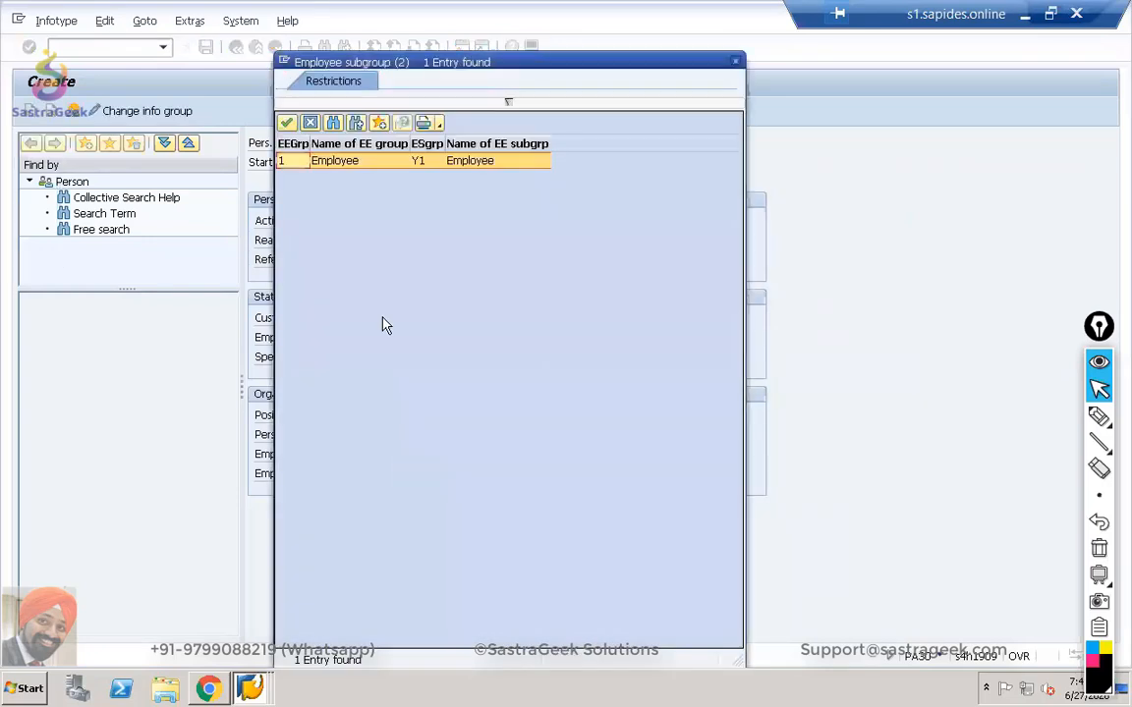
double_click(337, 162)
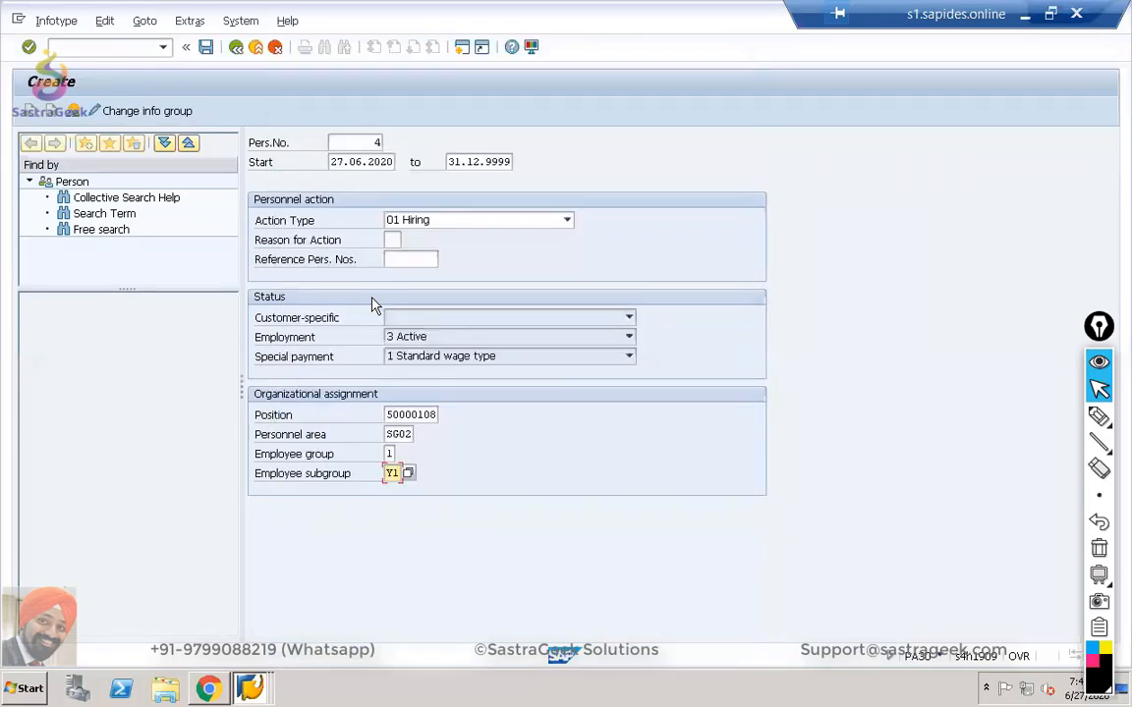
key(Return)
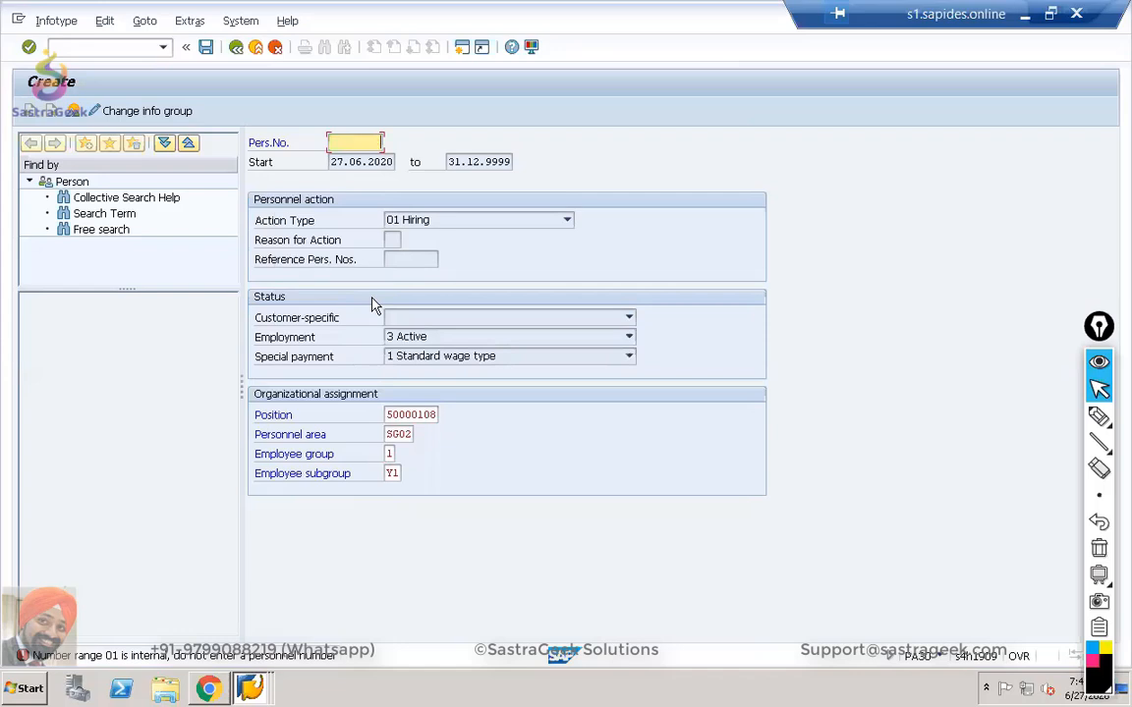
key(Return)
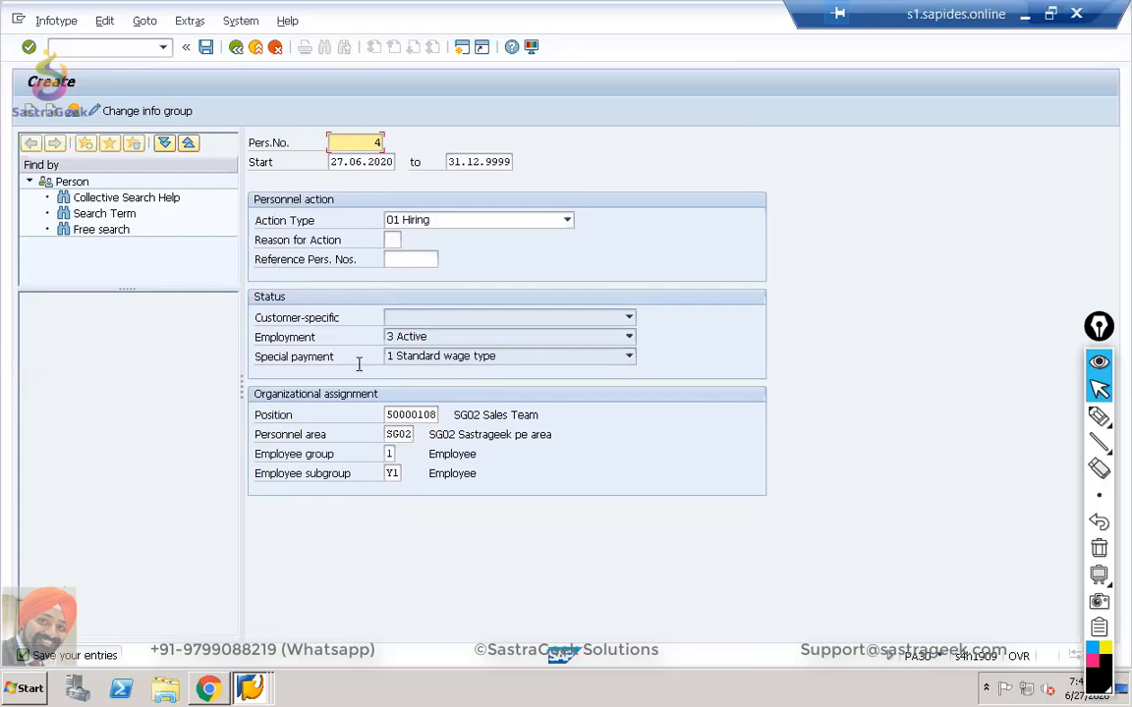
click(206, 47)
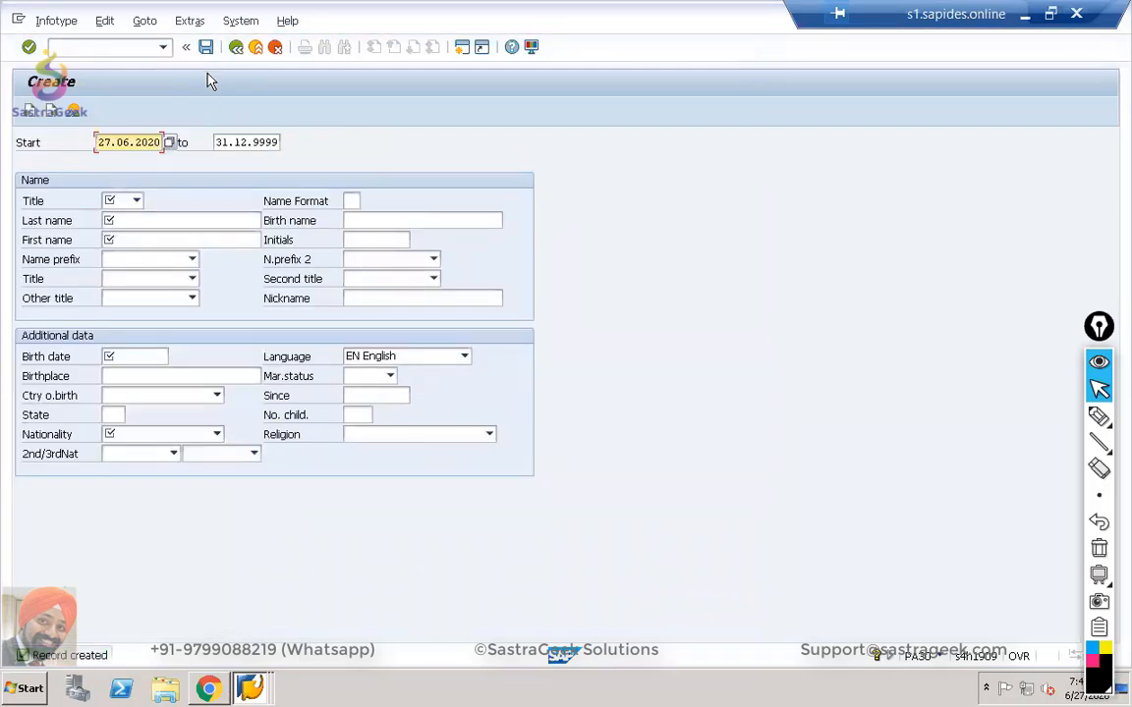
Set the title to Mr, then list the open SAP windows from the taskbar.
click(137, 201)
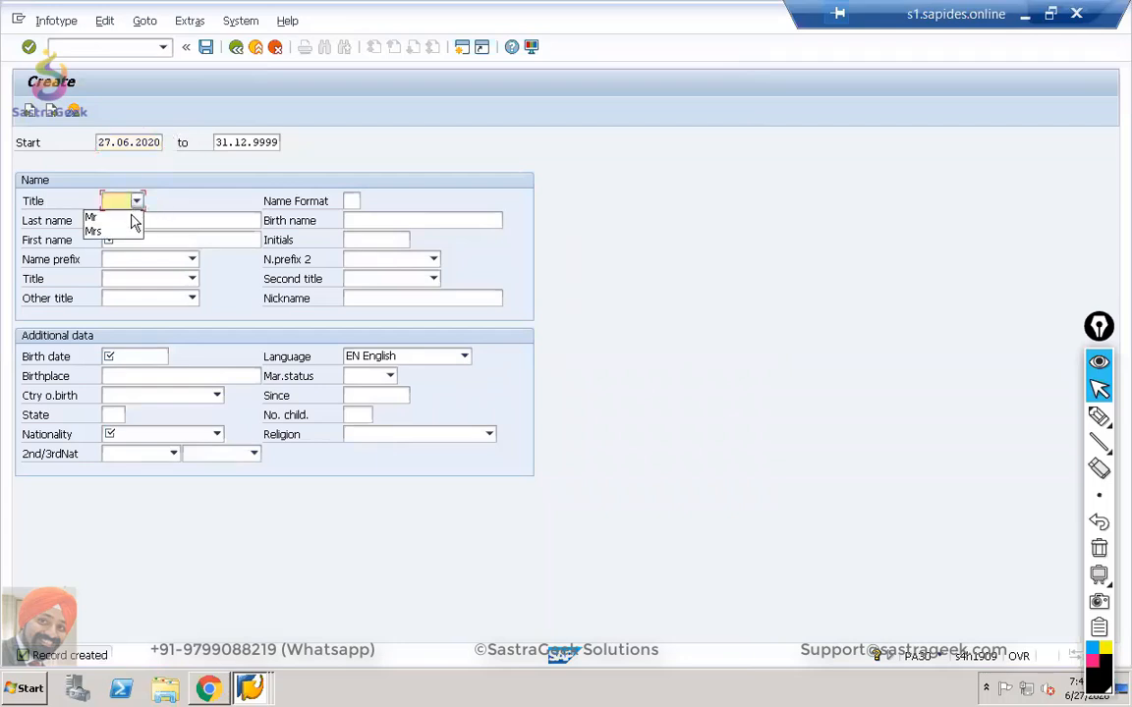
click(128, 218)
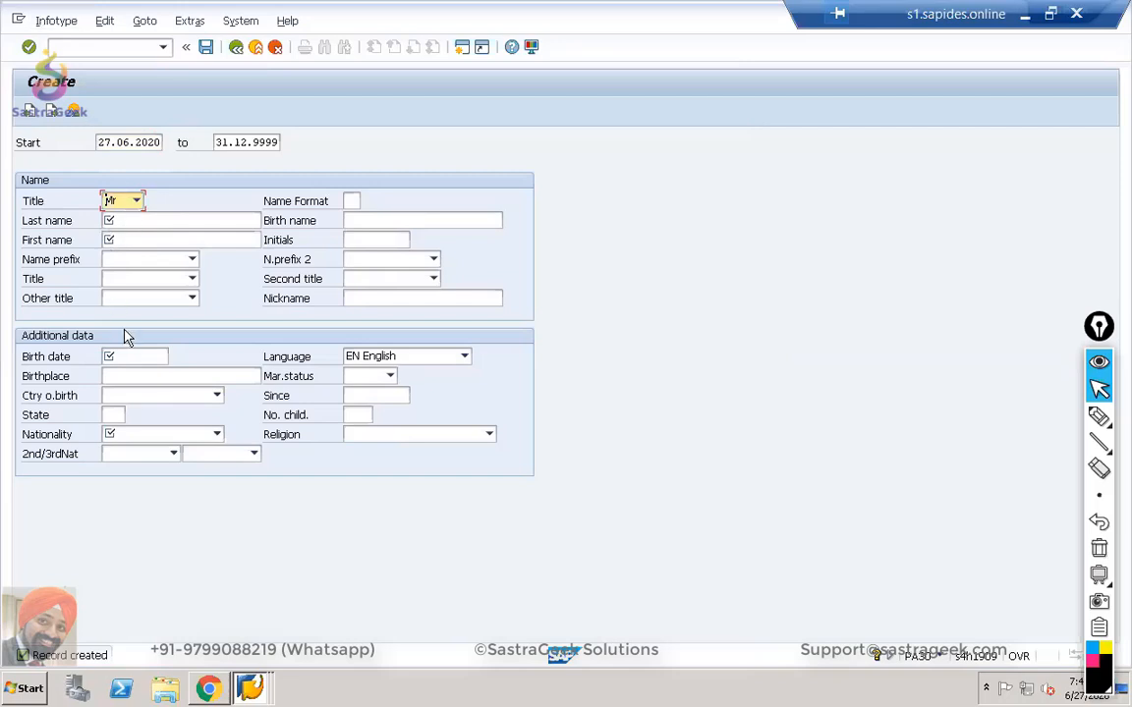
right_click(250, 687)
click(237, 606)
click(252, 686)
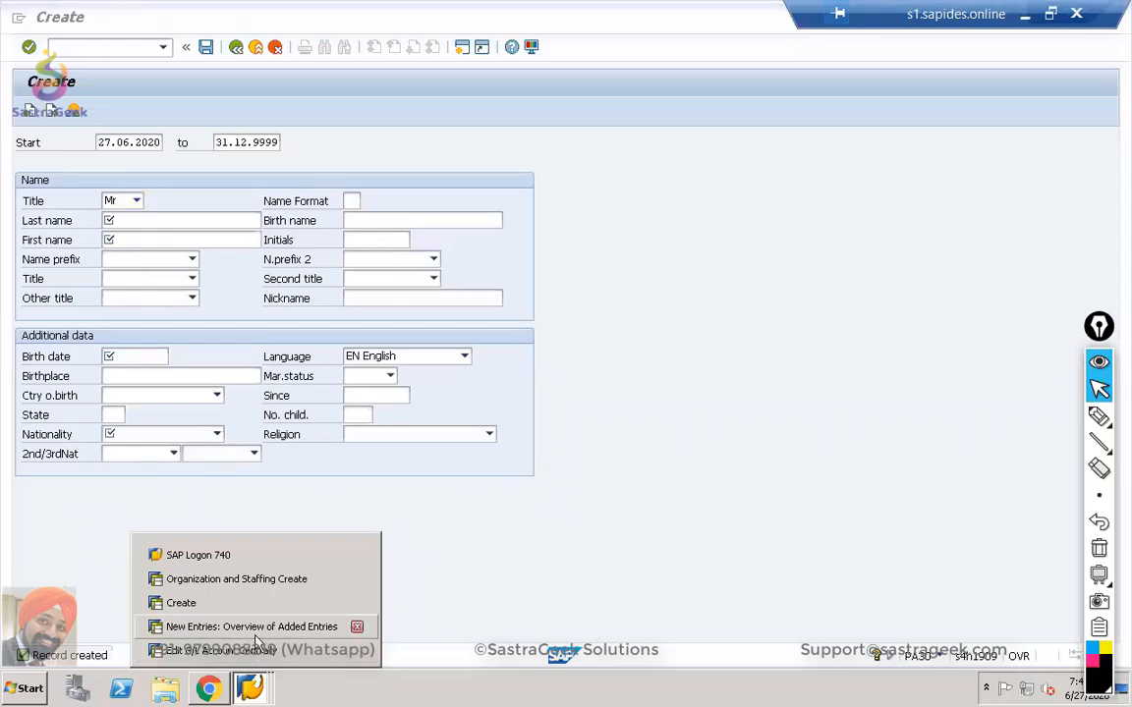
Switch to the G/L account window, open SU01 via /nsu01, and list existing user names.
click(257, 638)
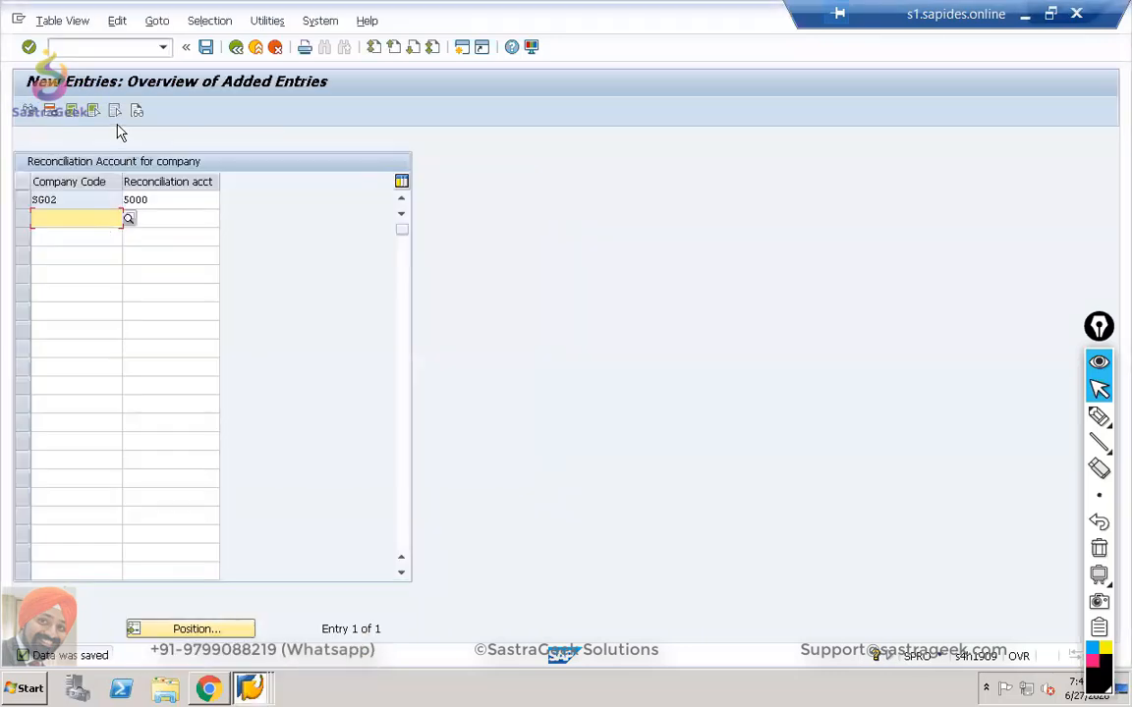
click(254, 689)
click(246, 650)
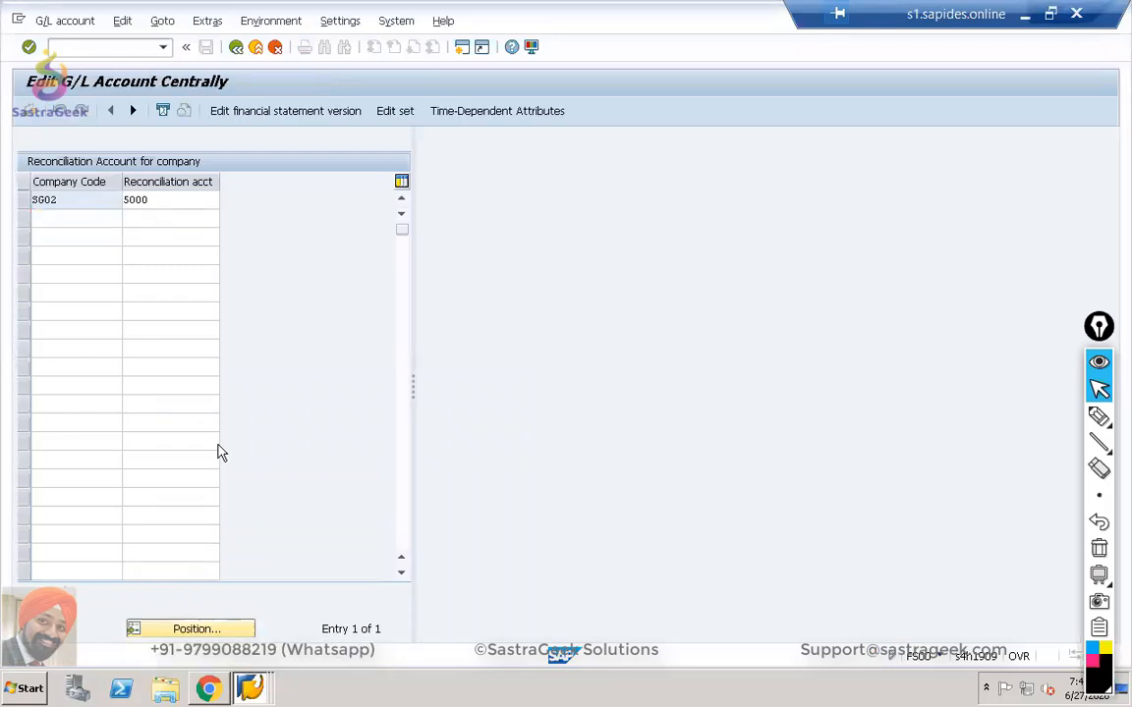
click(99, 47)
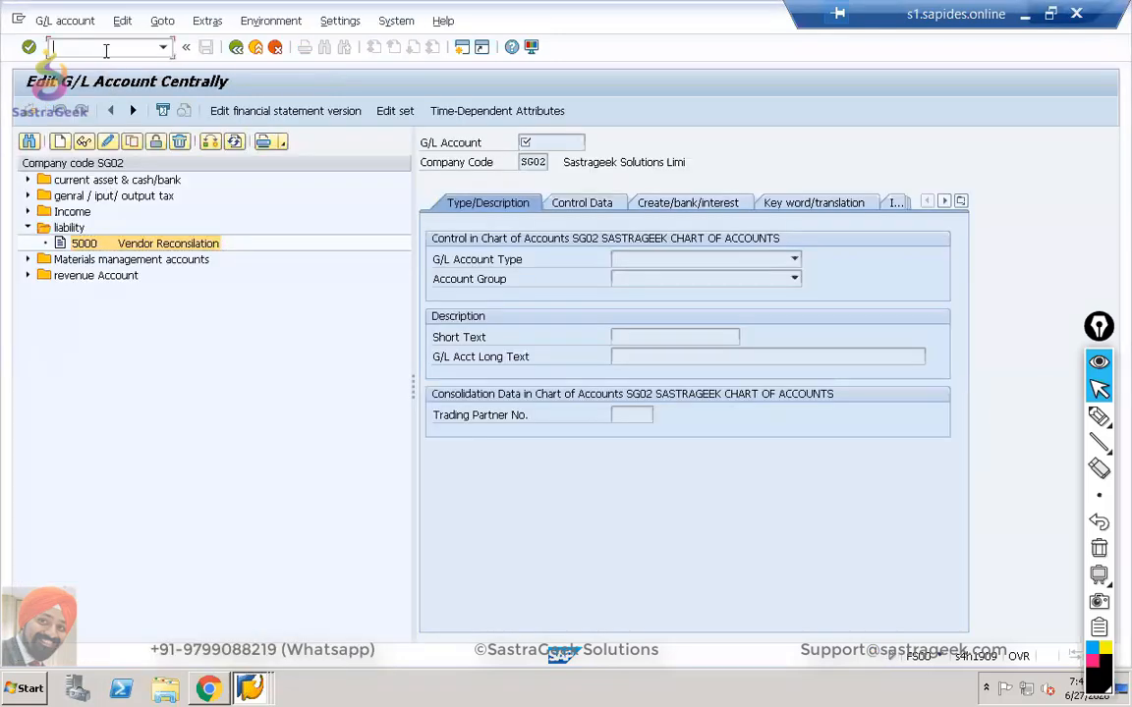
text(/nsu01)
key(Return)
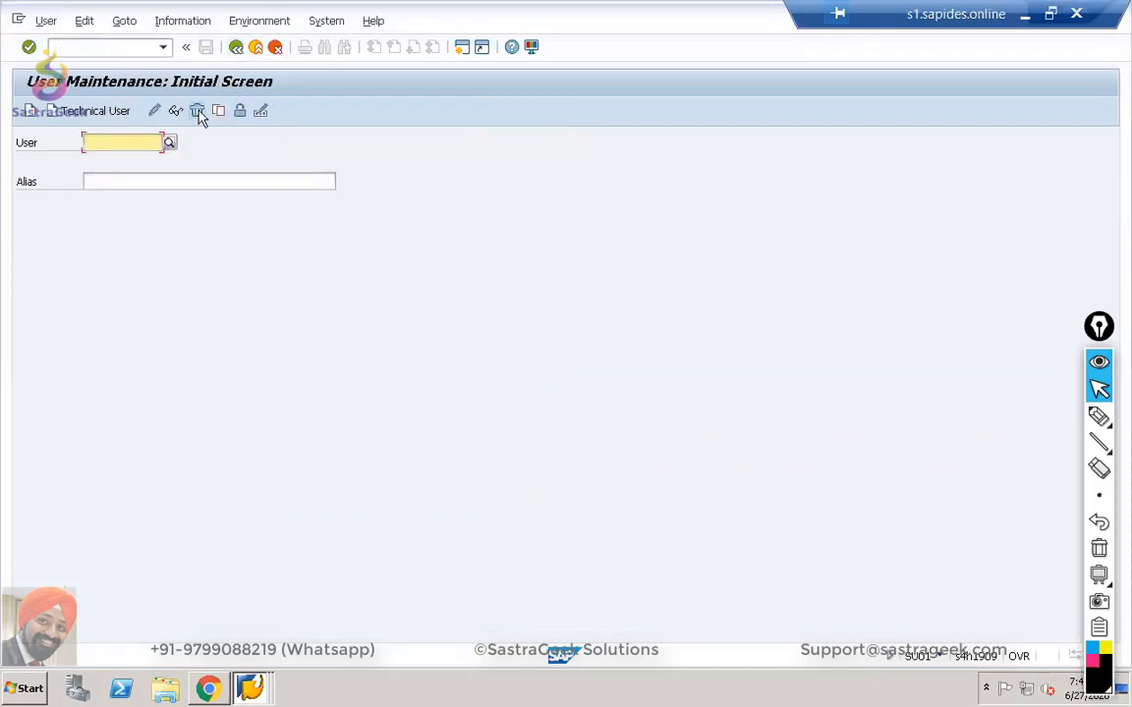
click(169, 143)
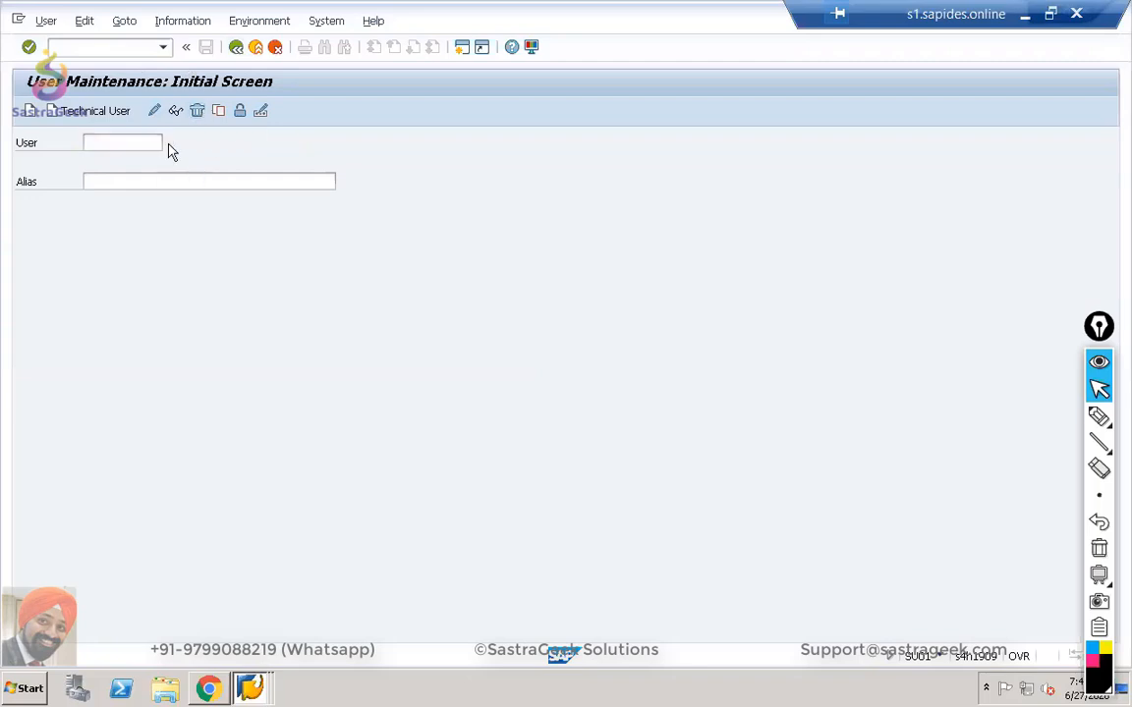
click(565, 612)
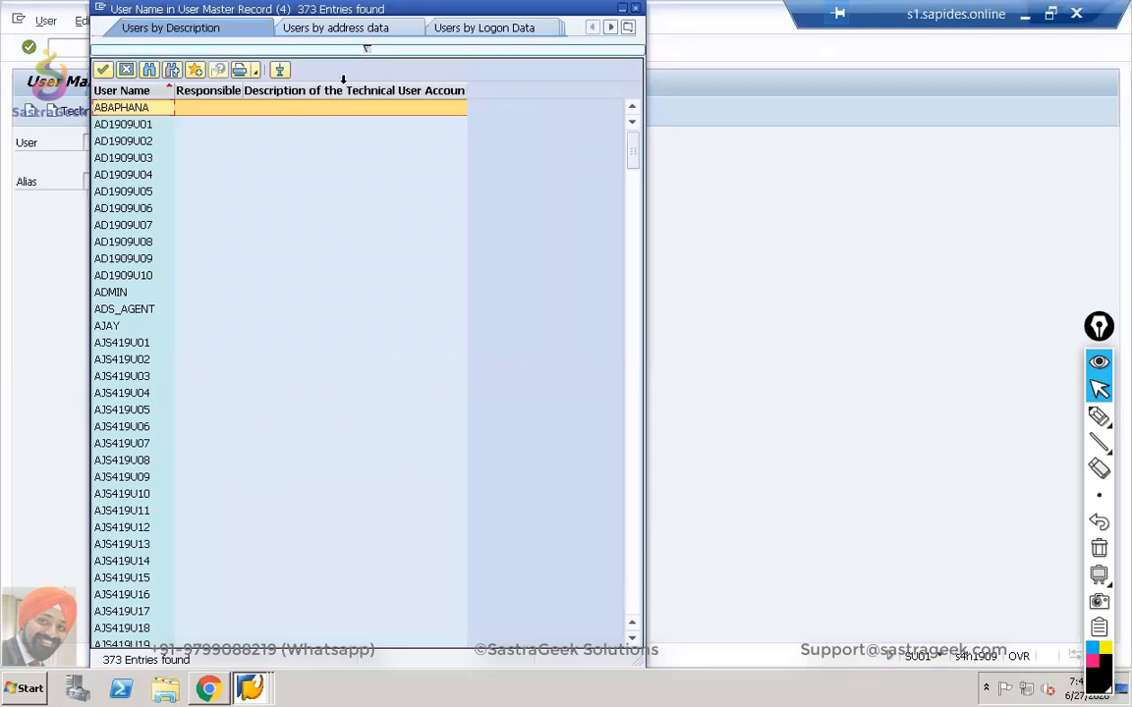
Filter users by pslog*, take the sixth match into SU01, and mark its name for copying.
click(366, 47)
click(250, 61)
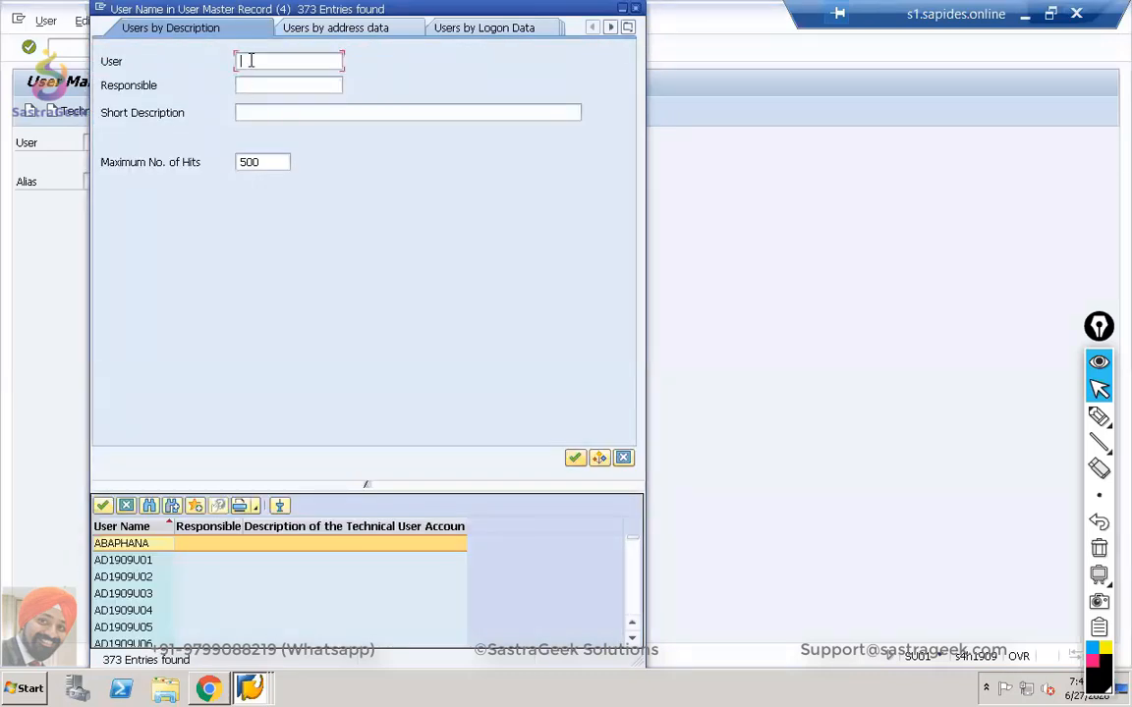
text(pslog*)
key(Return)
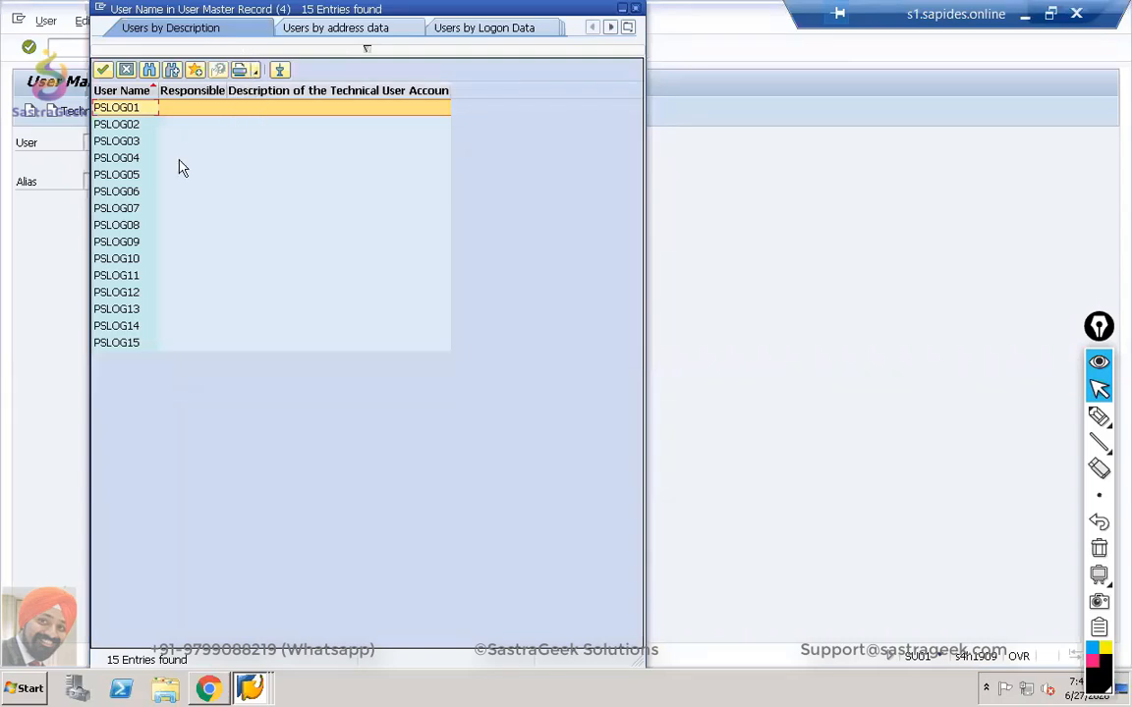
click(115, 193)
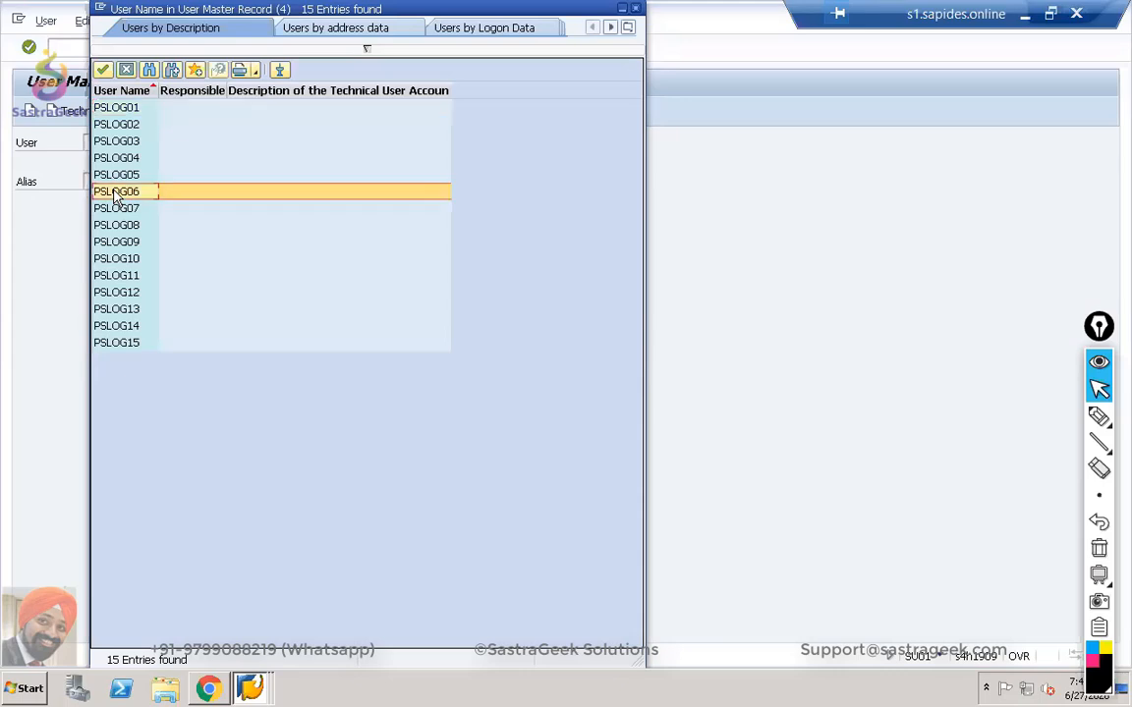
double_click(114, 192)
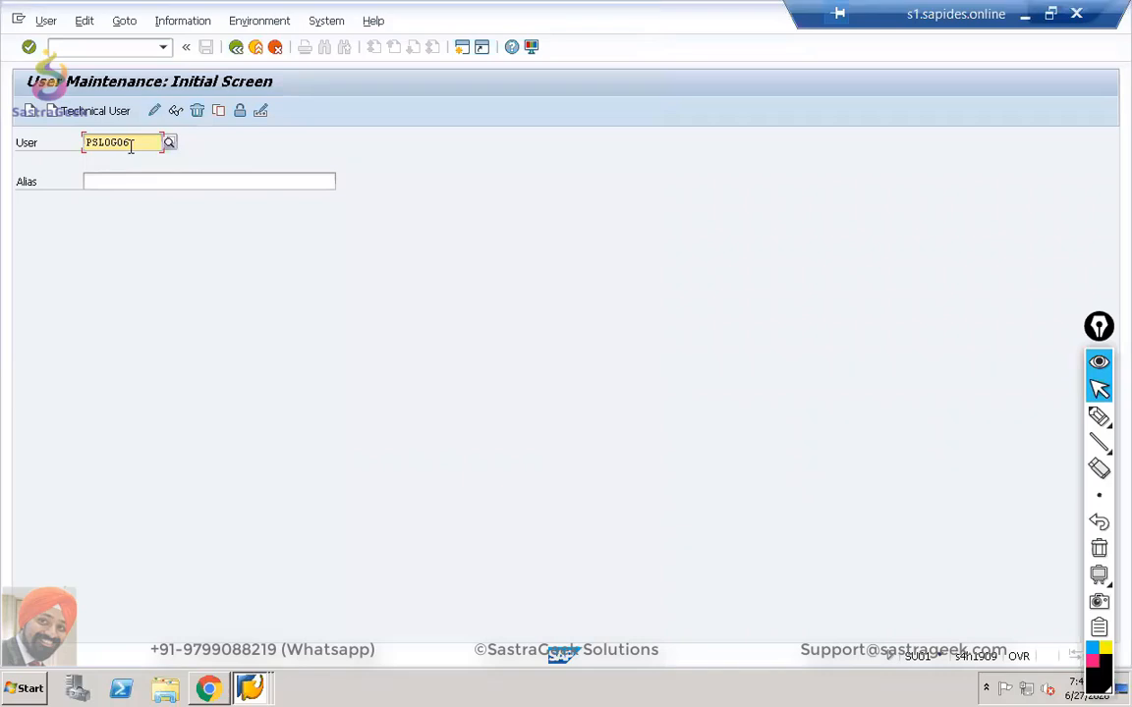
drag(129, 146, 87, 144)
key(alt+Tab)
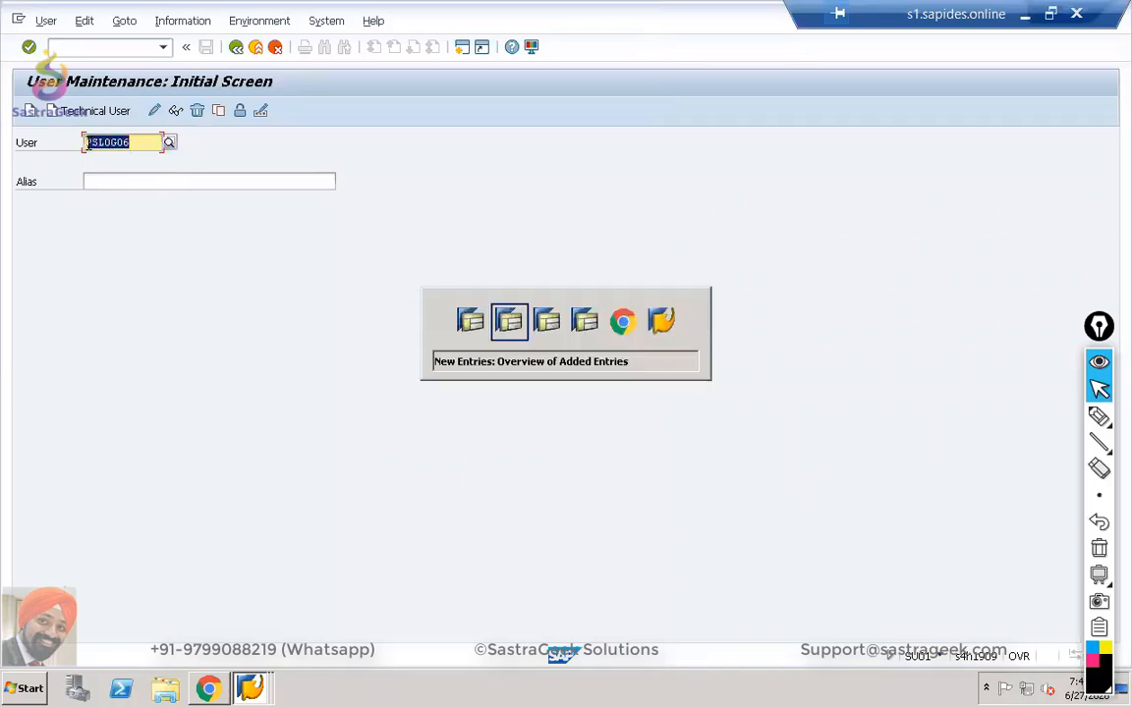
Enter the employee's last and first names to match the chosen user name.
key(alt+Tab)
key(alt+Tab)
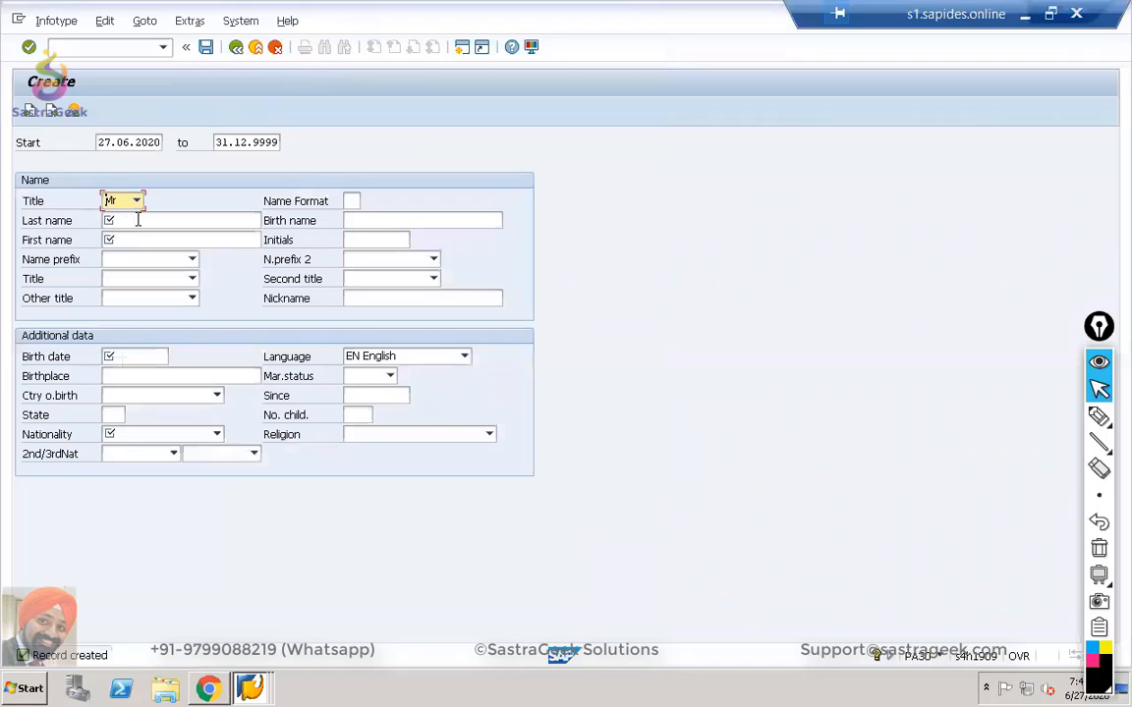
click(137, 220)
text(pslog)
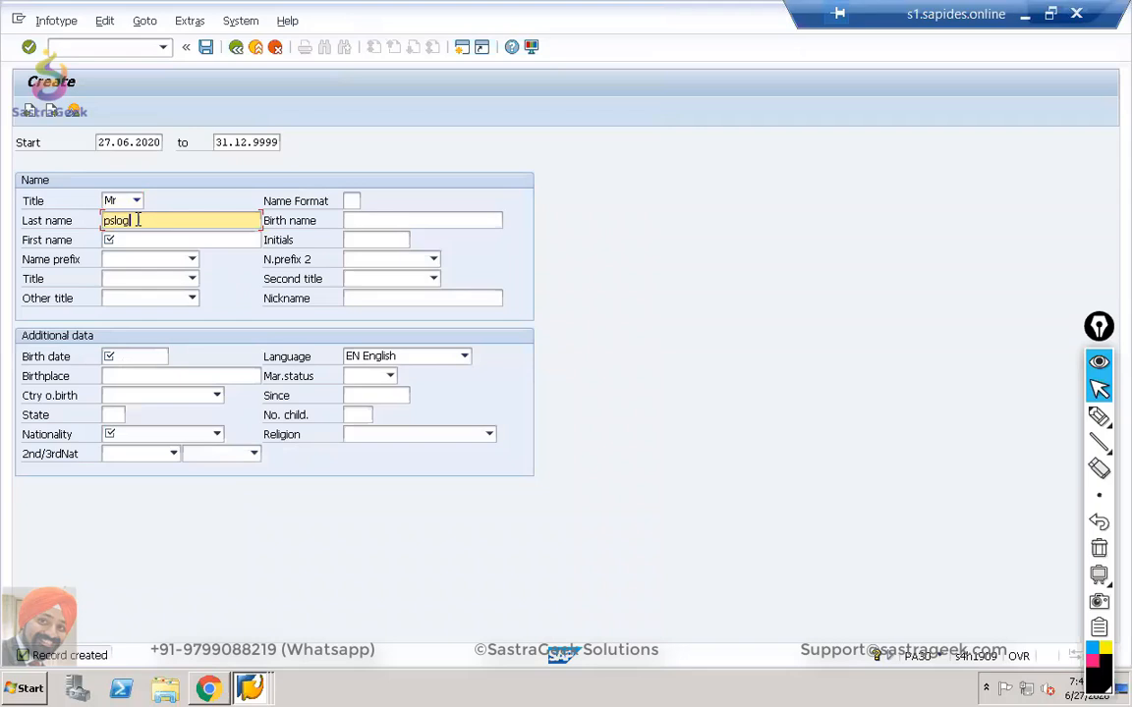
key(Tab)
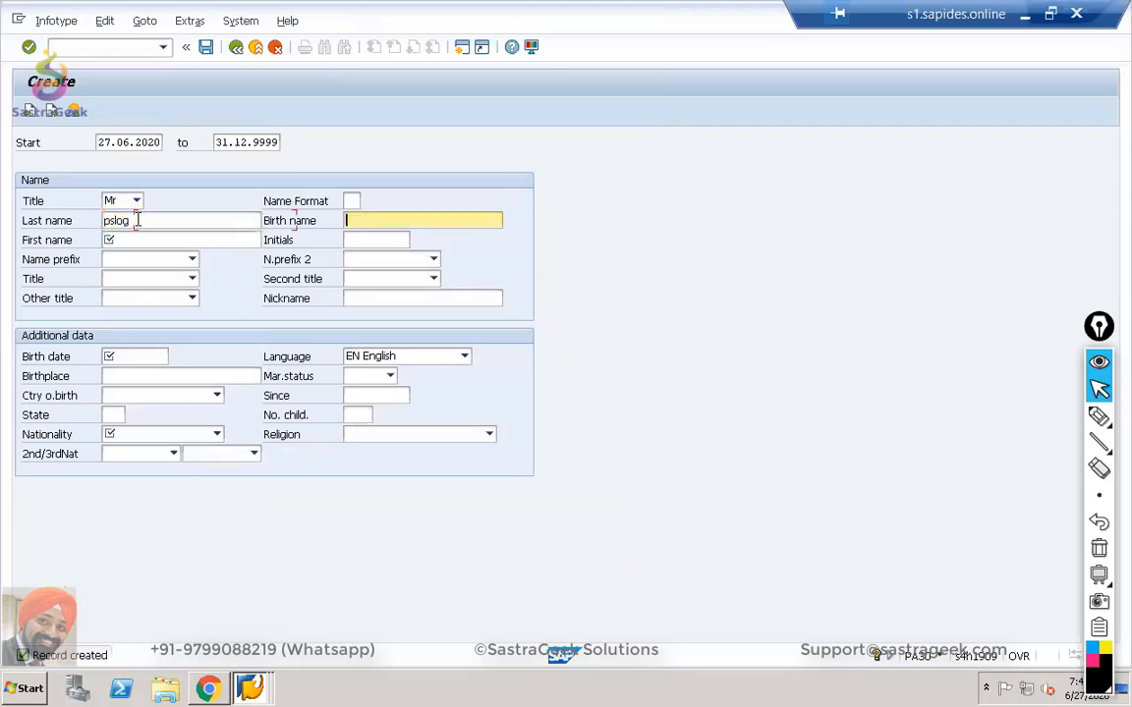
key(Tab)
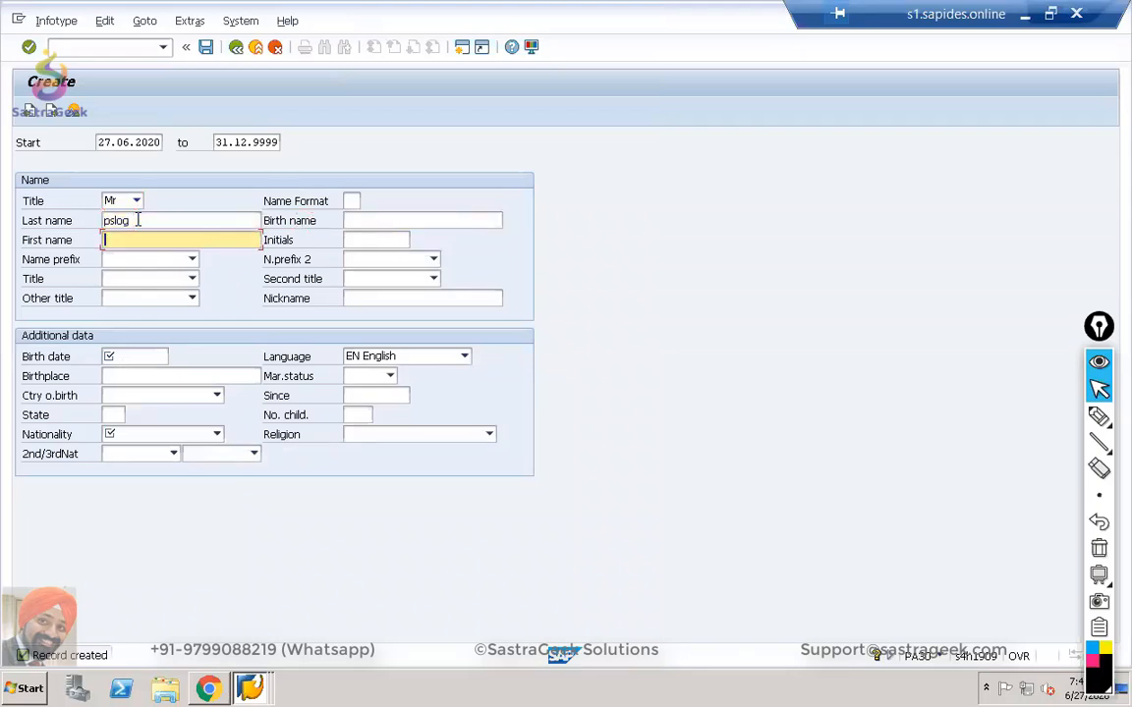
text(06)
key(Tab)
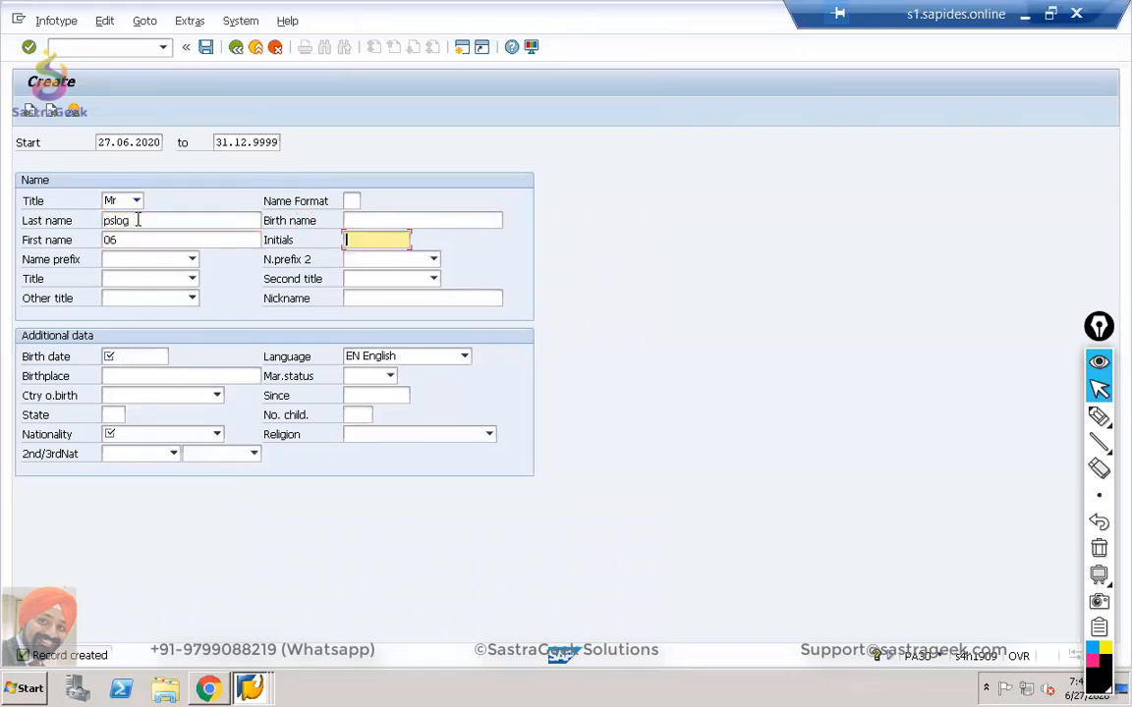
Set birth date 27.06.2020 and nationality US American, check, and save the personal data.
click(128, 357)
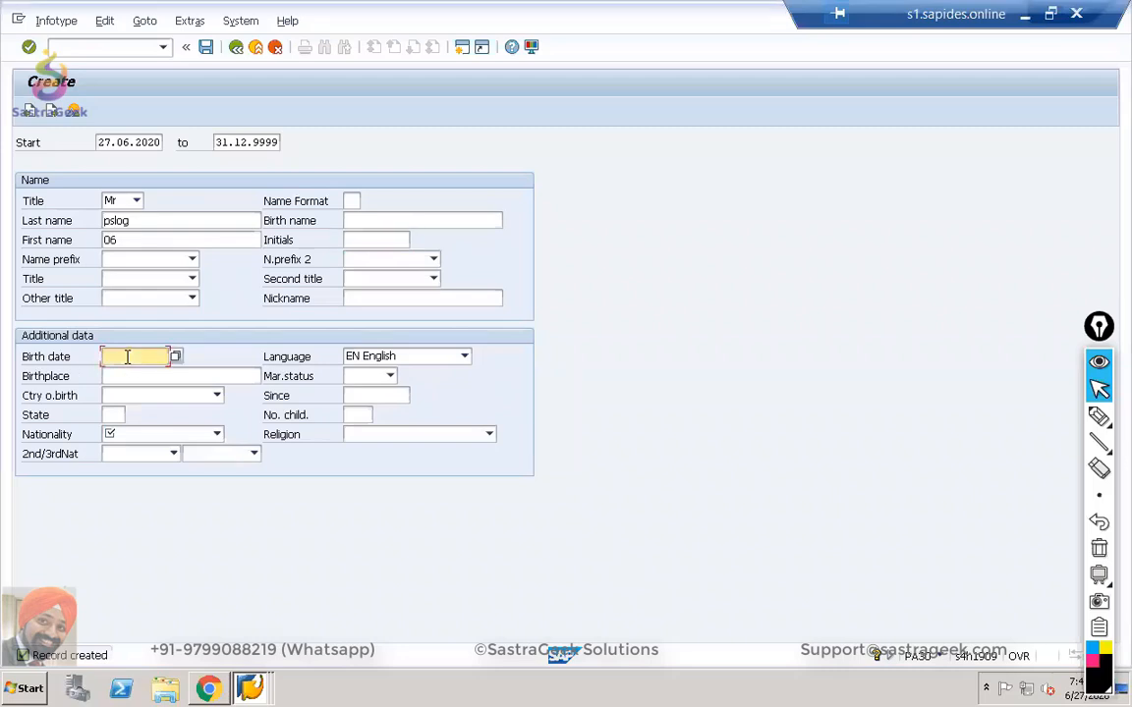
text(27.06.2020)
click(160, 440)
key(u)
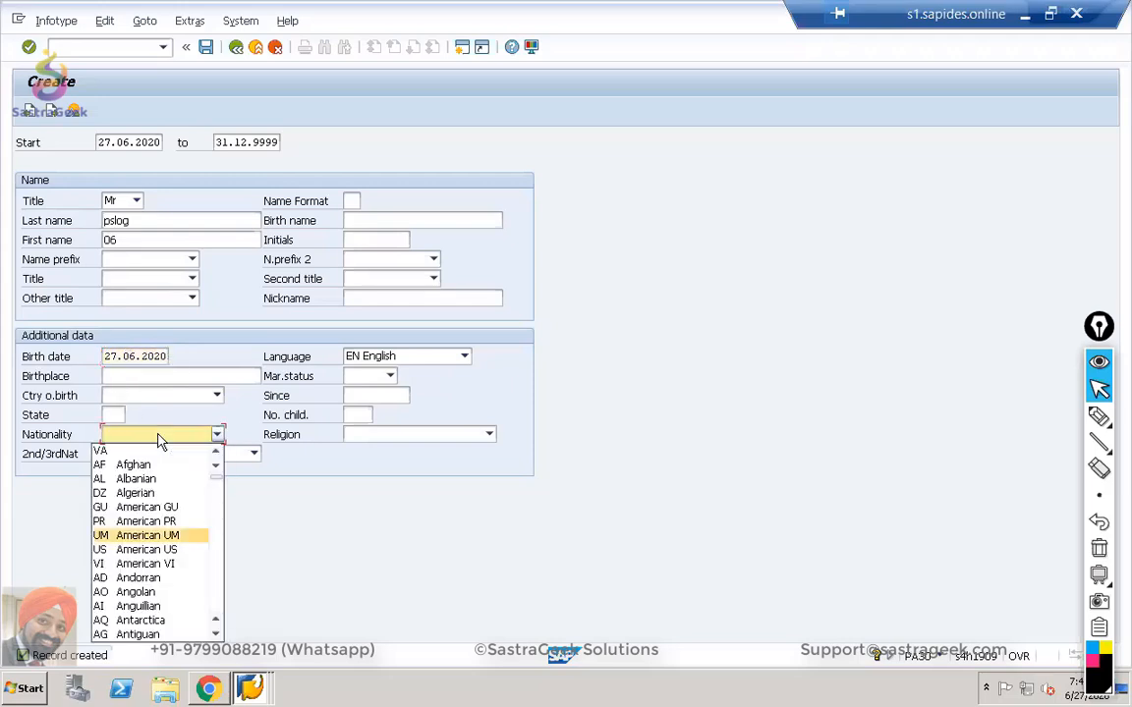
click(140, 549)
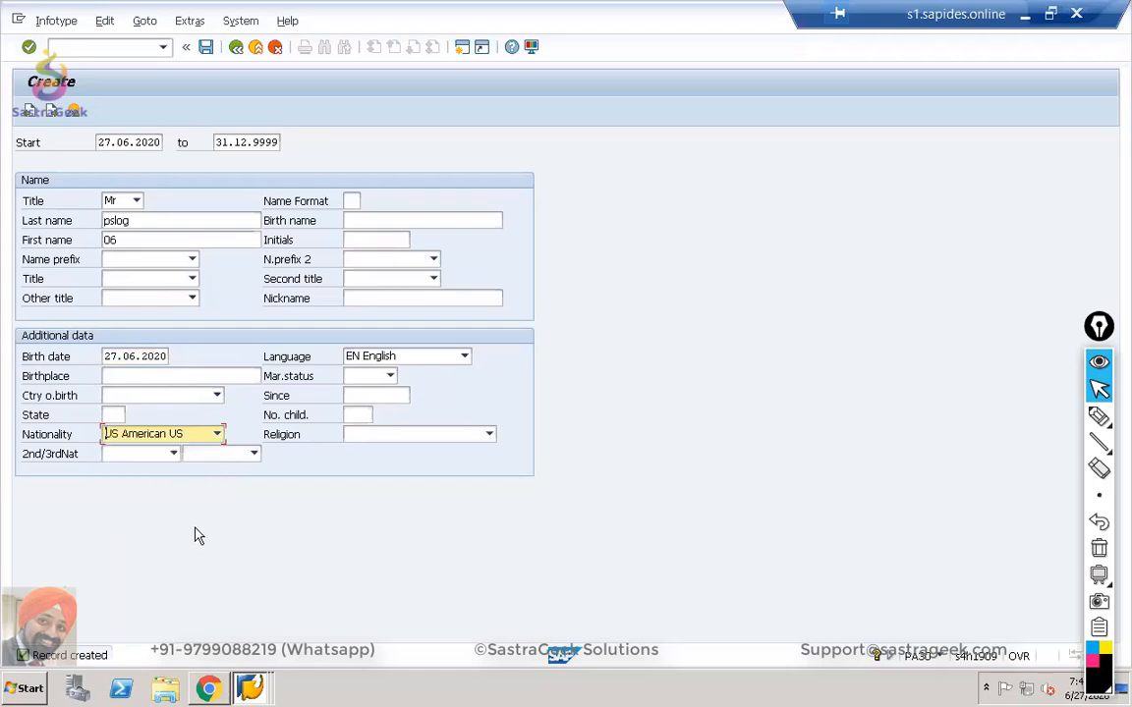
key(Return)
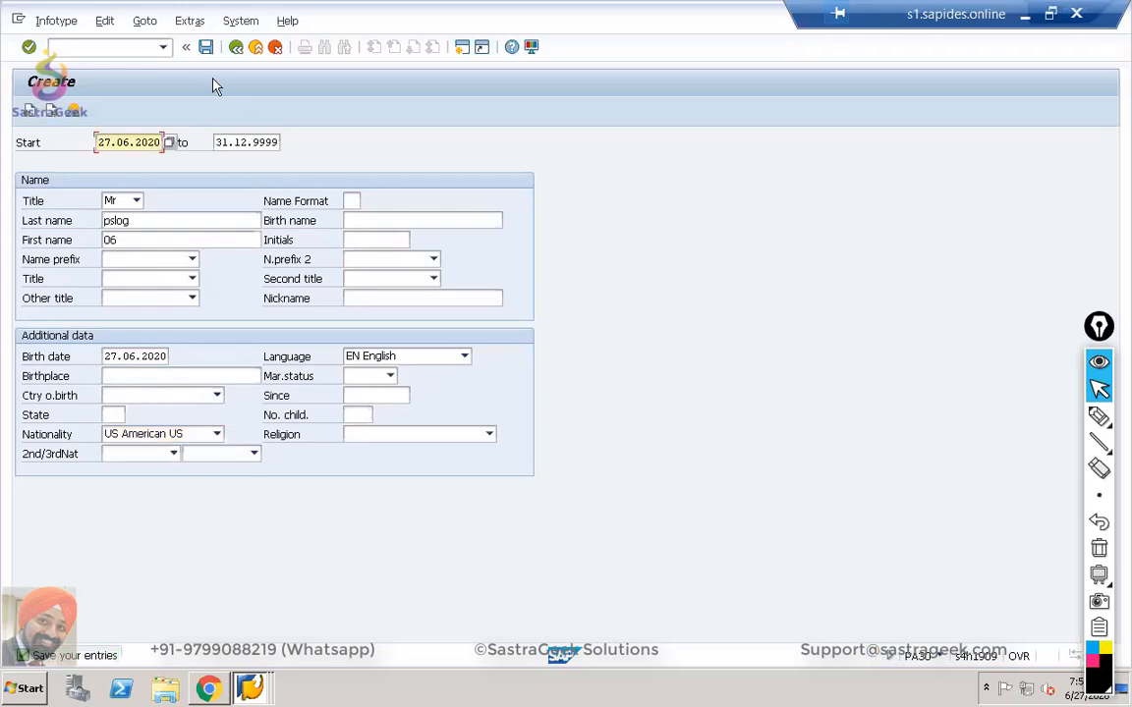
click(206, 46)
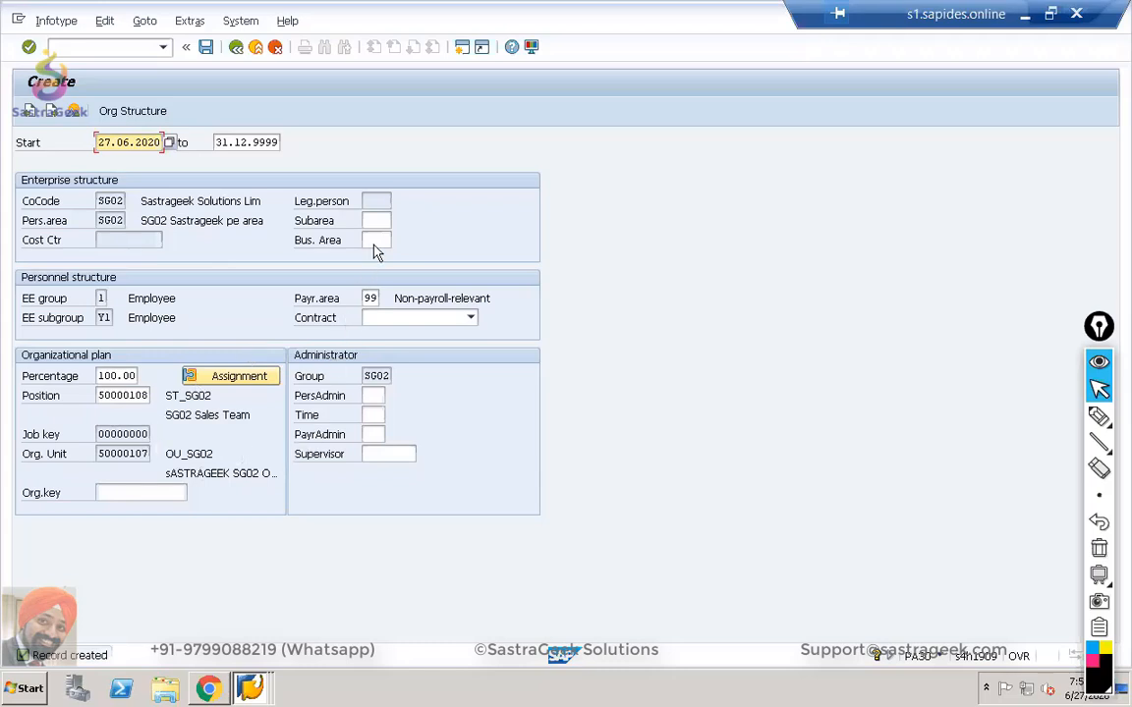
Choose personnel subarea SGP1 and business area 0101, then check the assignment.
click(375, 221)
click(392, 221)
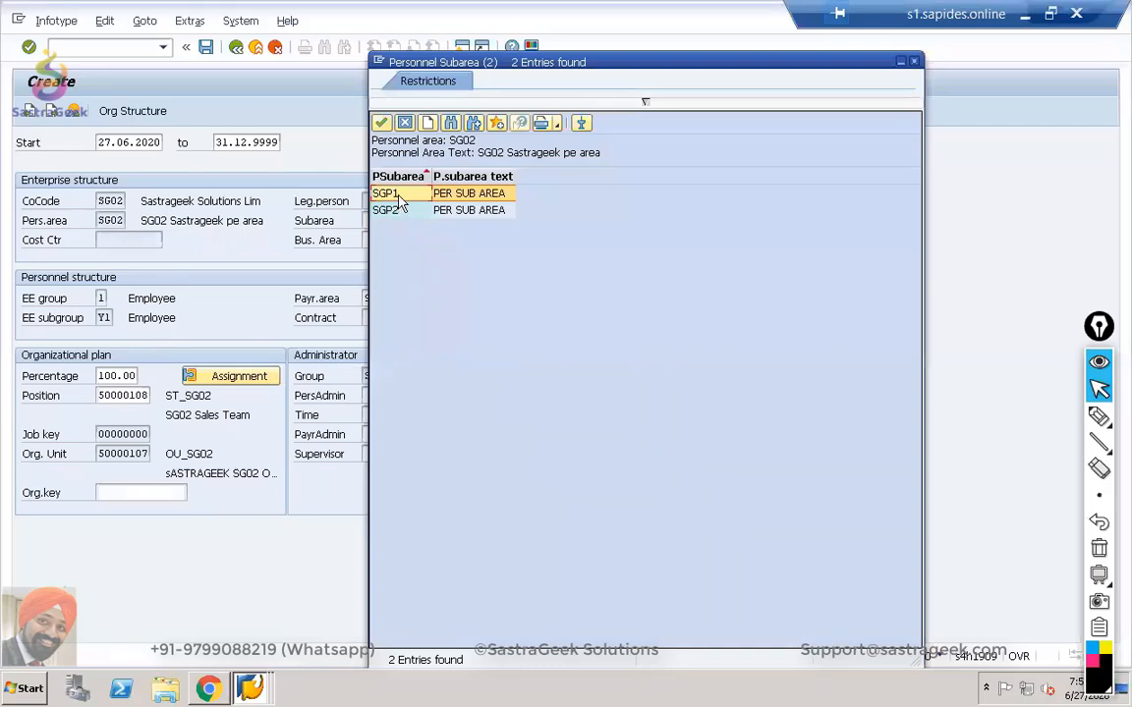
double_click(399, 197)
click(374, 240)
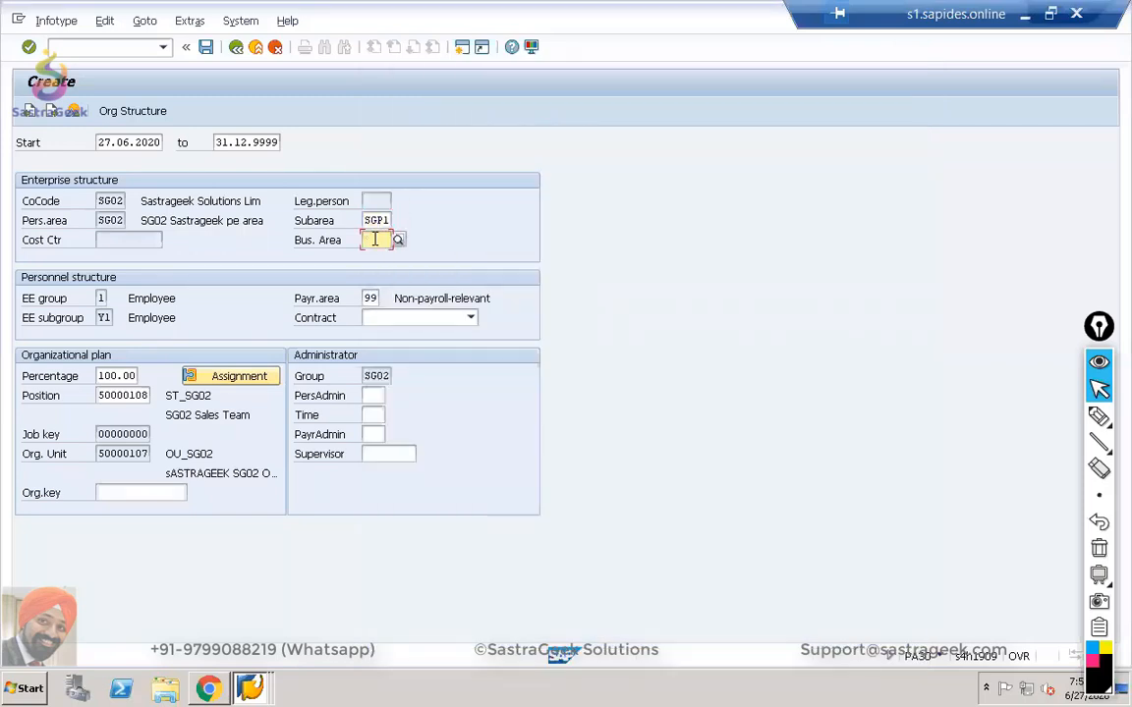
click(397, 239)
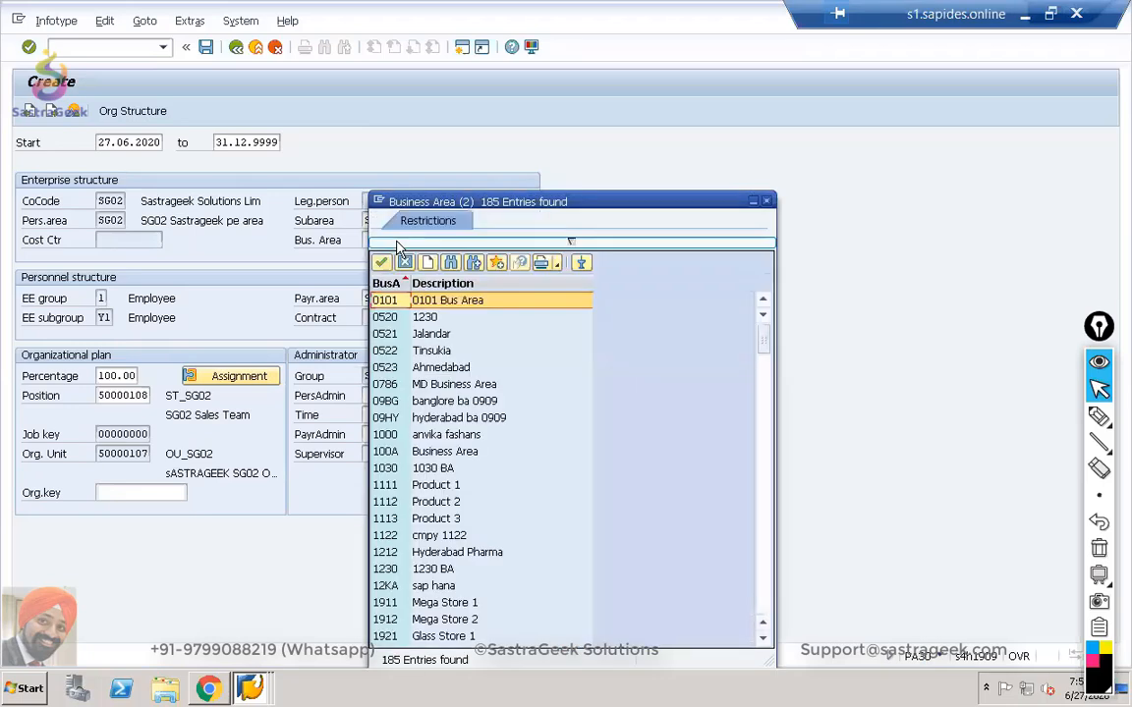
double_click(386, 300)
key(Return)
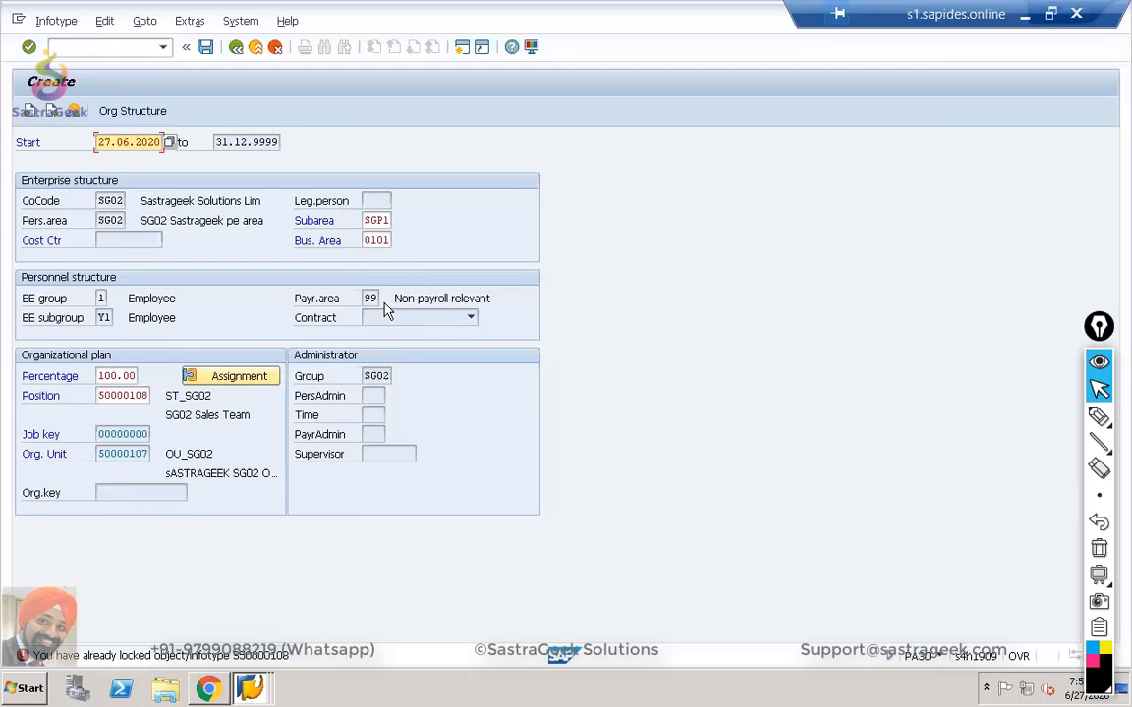
Save the SG02 Sales Team position in organization and staffing, then revalidate the assignment.
key(alt+Tab)
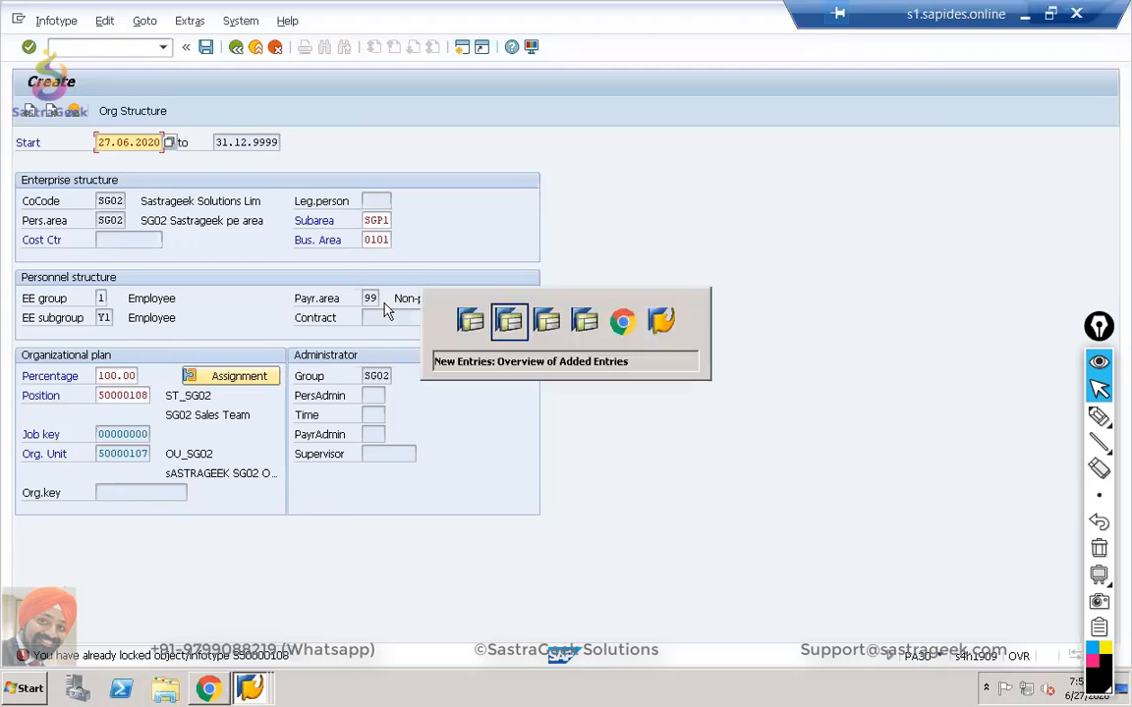
key(alt+Tab)
key(Tab)
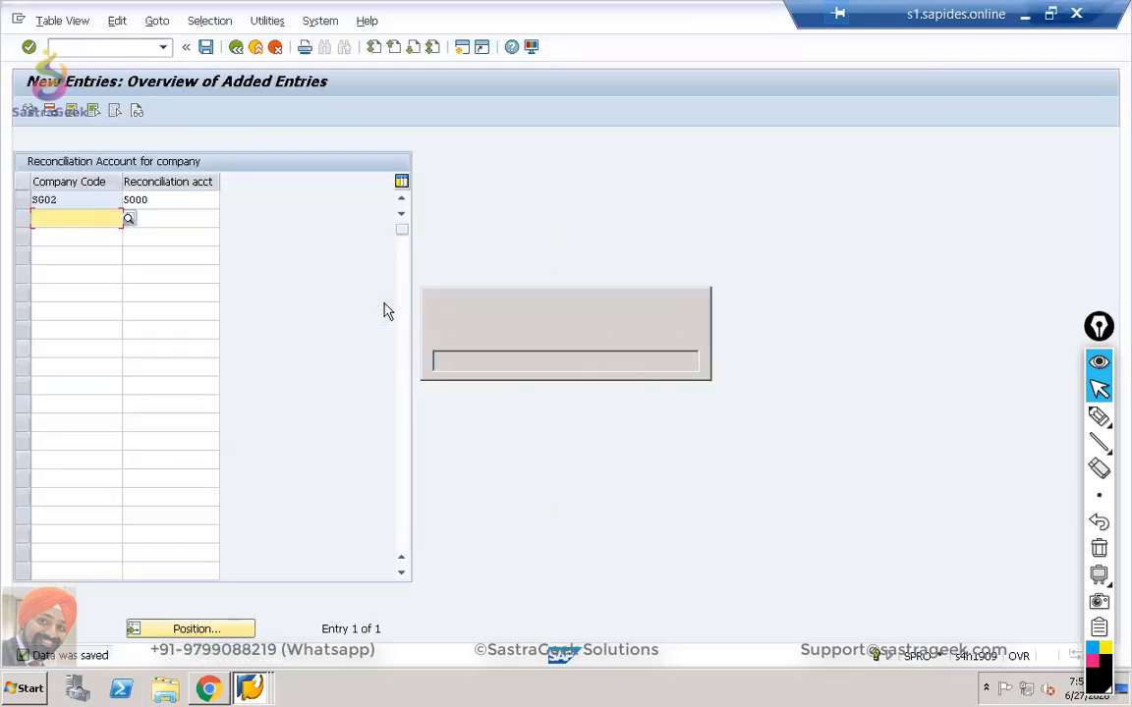
key(alt+Tab)
key(Tab)
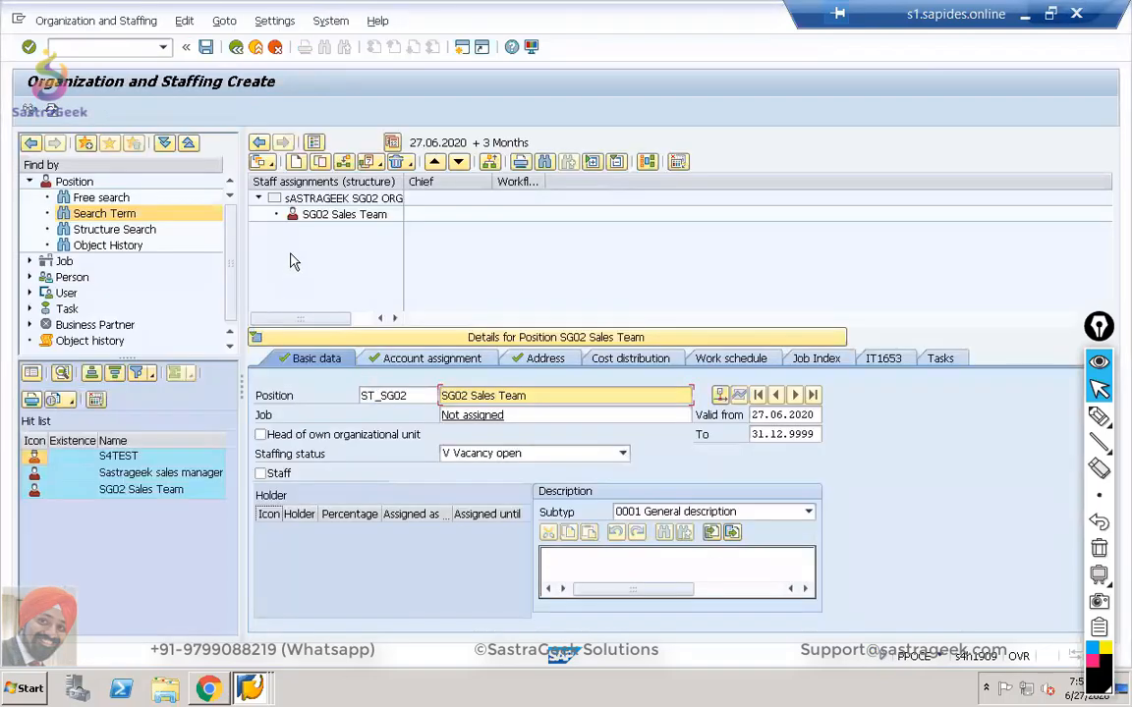
click(205, 48)
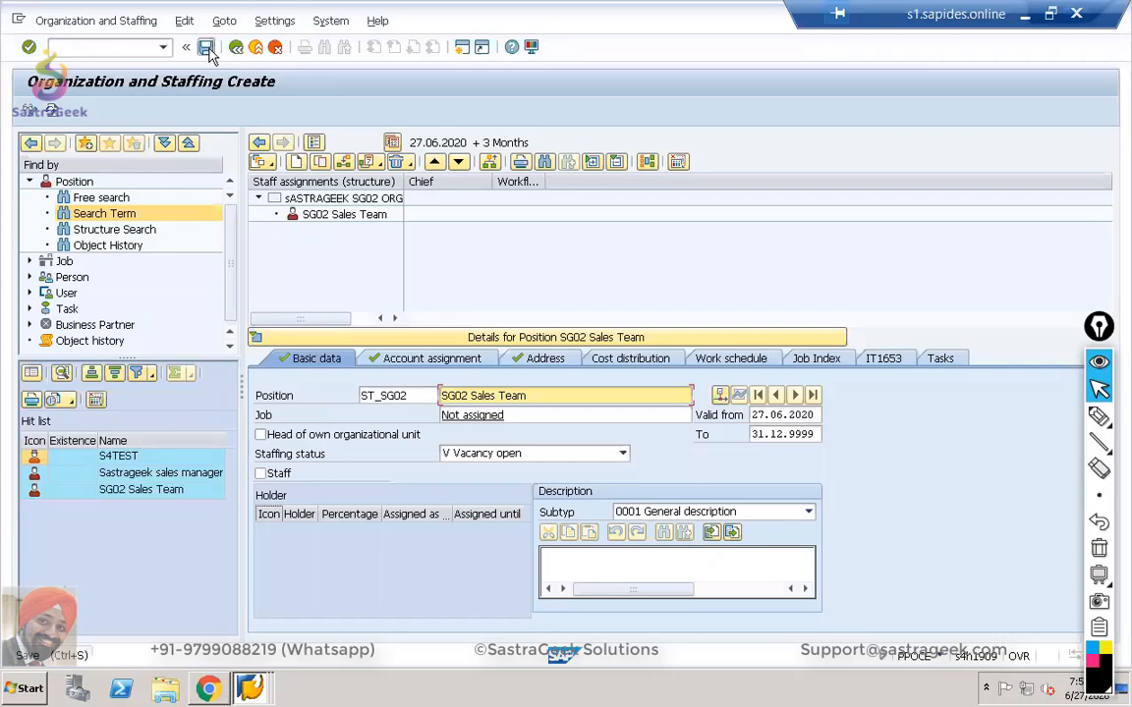
click(236, 48)
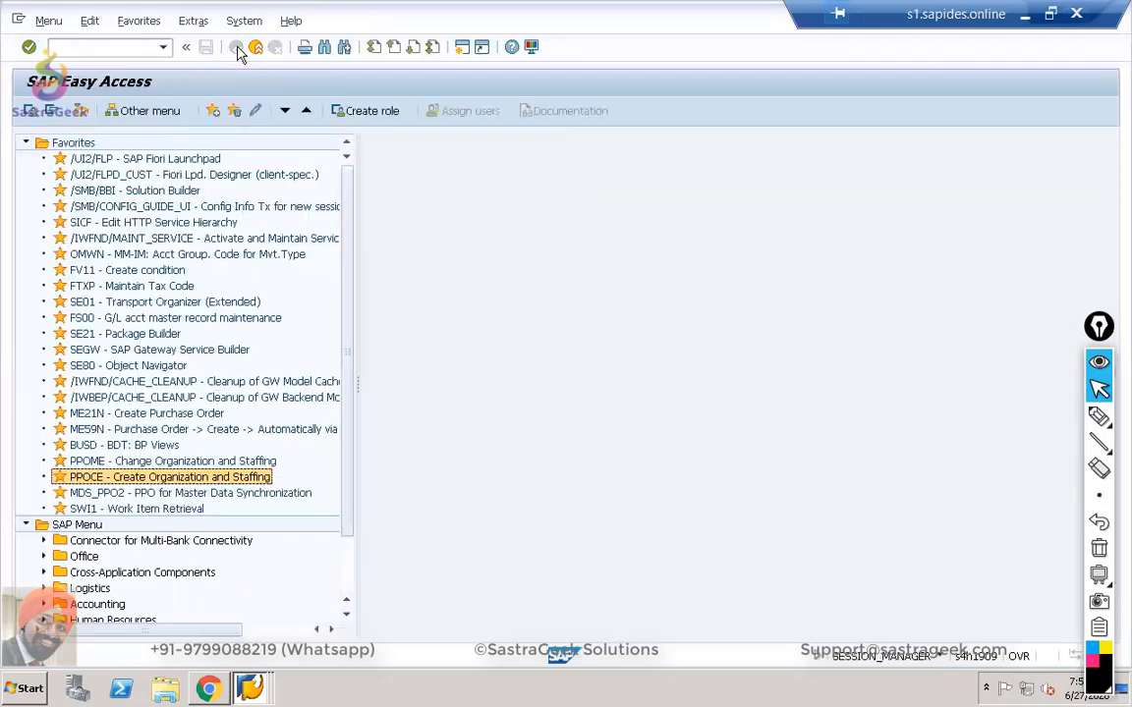
key(alt+Tab)
key(alt+Tab)
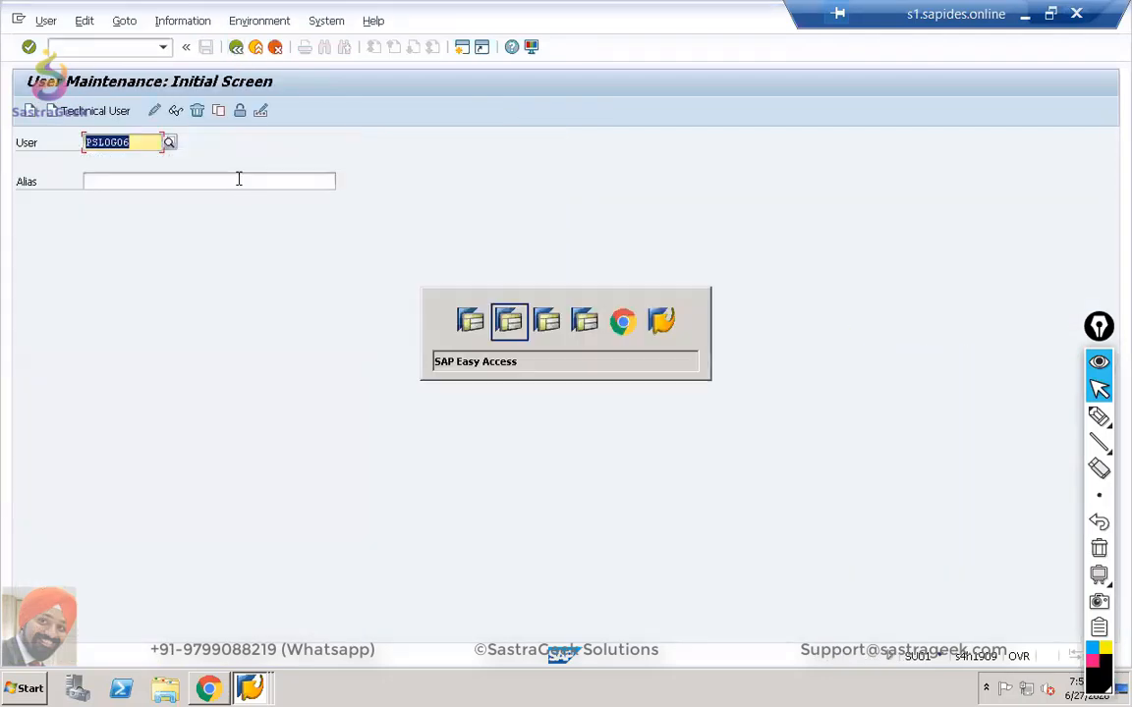
key(alt+Tab)
key(alt+Tab)
key(alt+Tab)
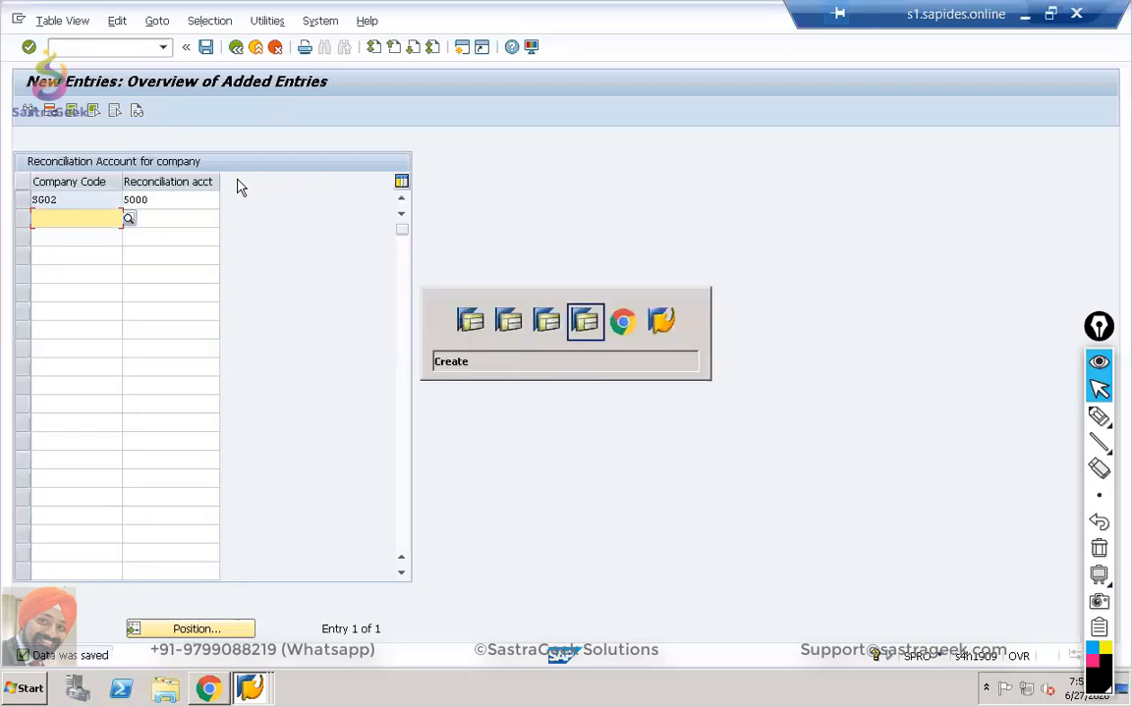
key(Return)
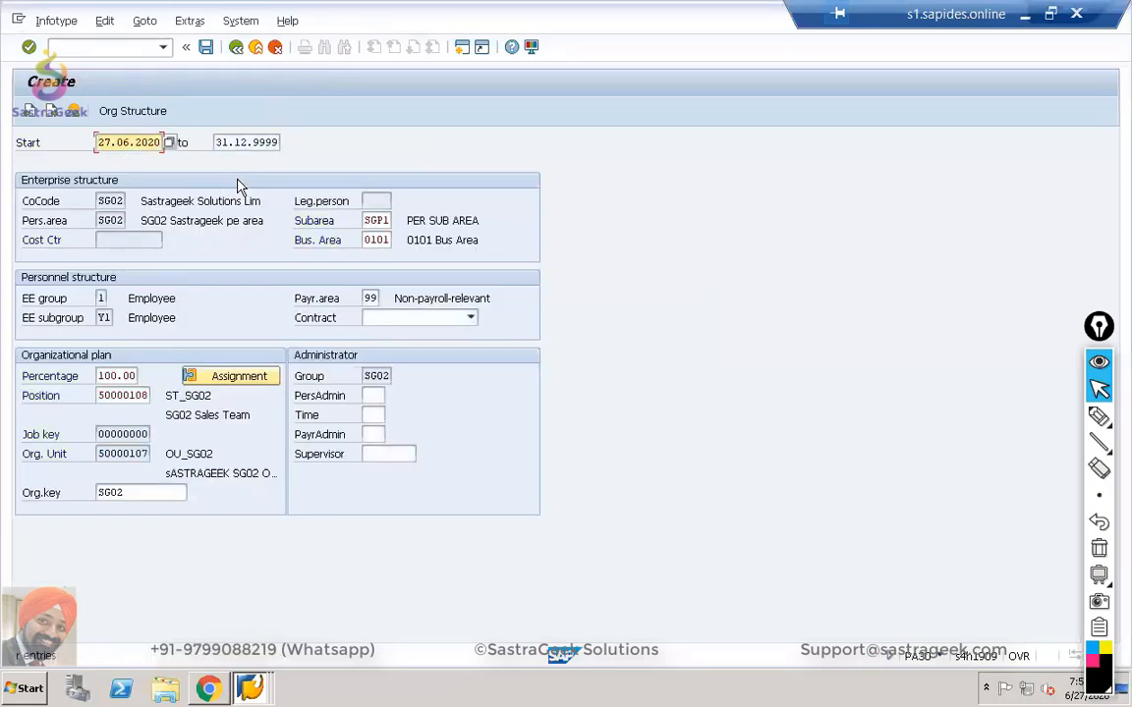
Save the organizational assignment and confirm delimiting the SG02 Sales Team position's vacancy.
click(206, 49)
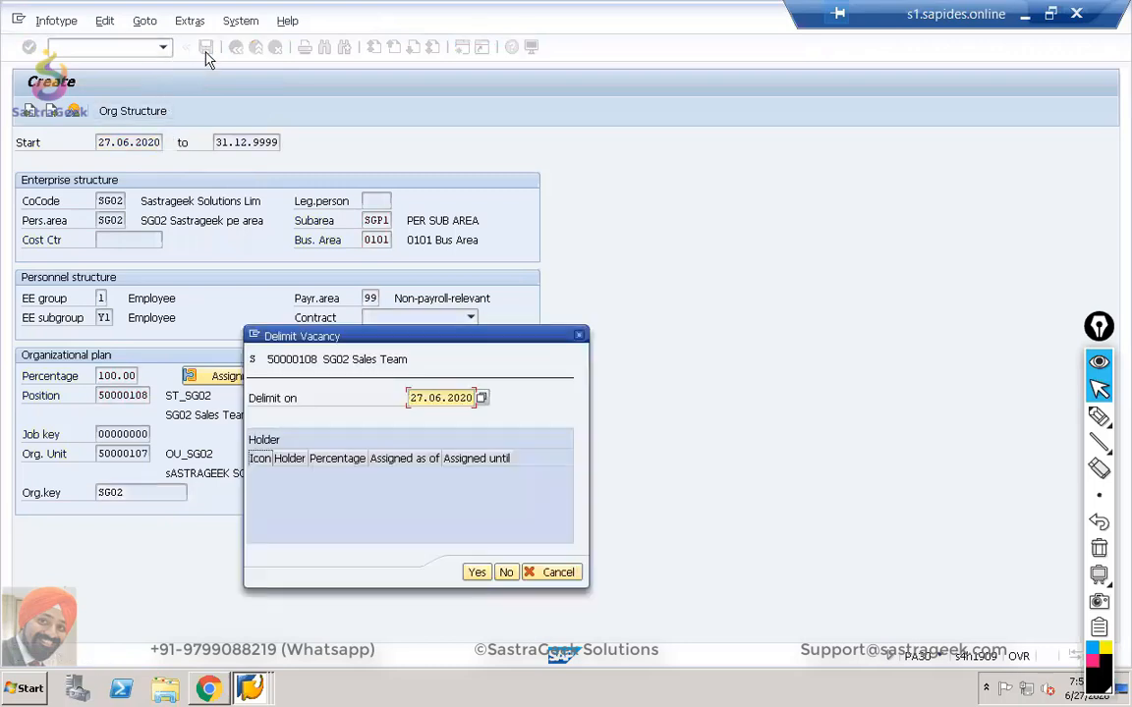
click(480, 575)
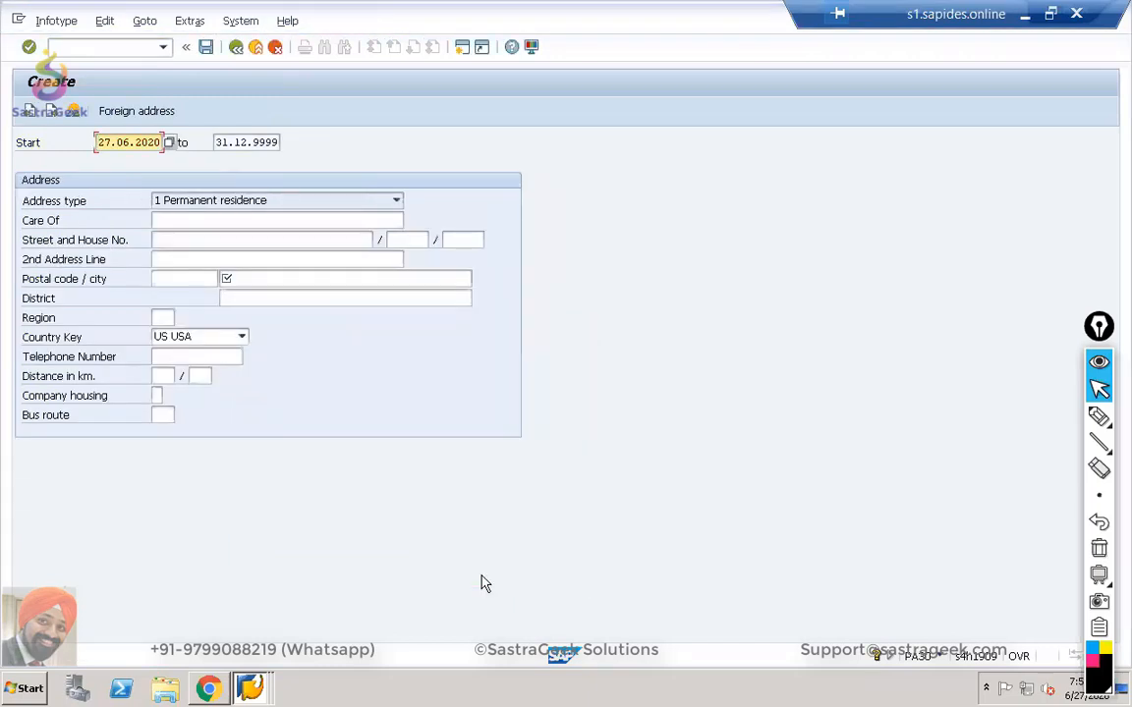
Enter a reused postal code ending in 2, city New York and region NY.
click(166, 278)
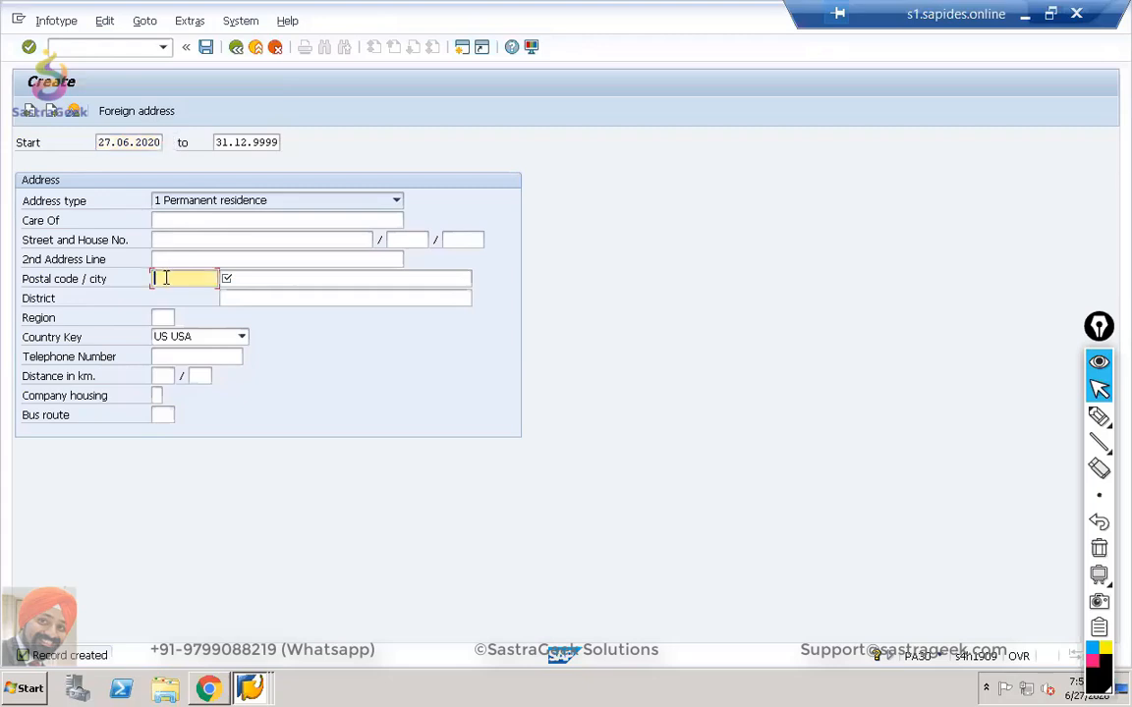
click(164, 278)
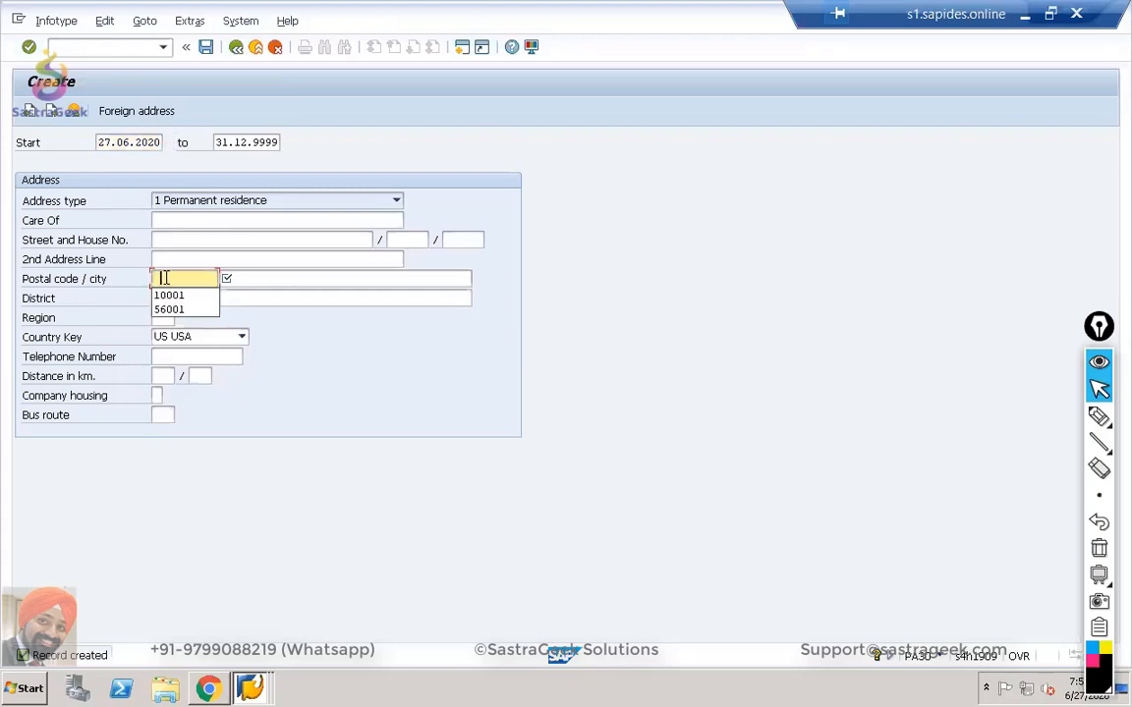
click(168, 295)
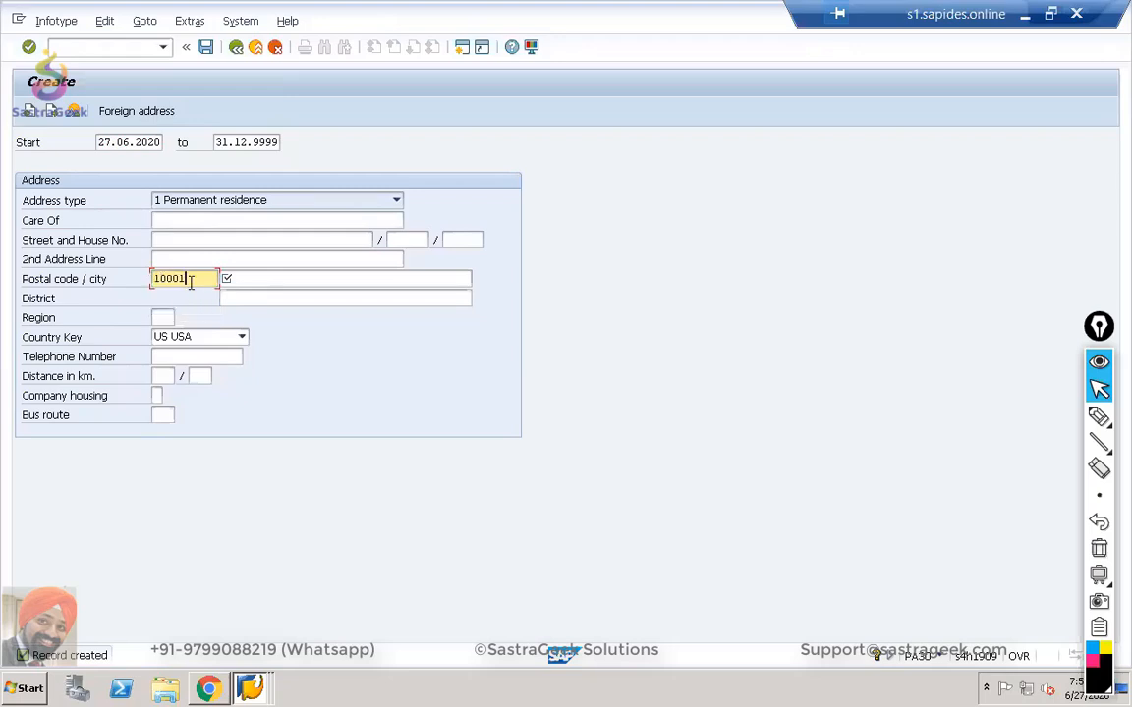
key(BackSpace)
text(2)
key(Tab)
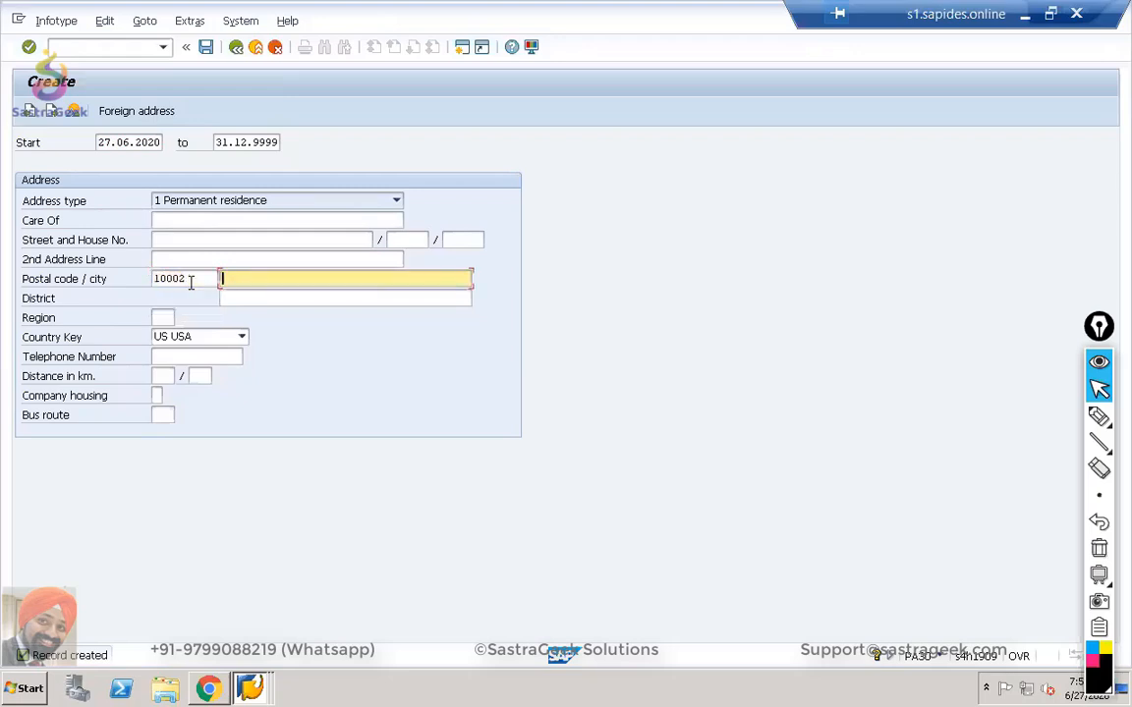
text(n)
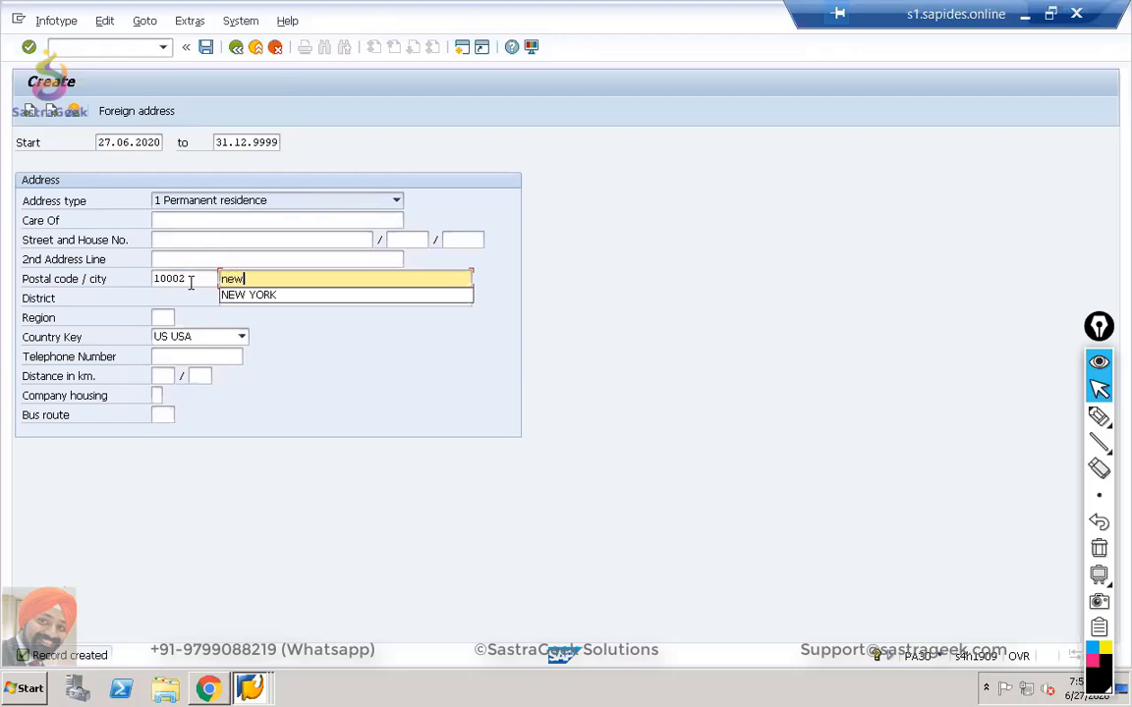
text(ew)
key(Down)
key(Return)
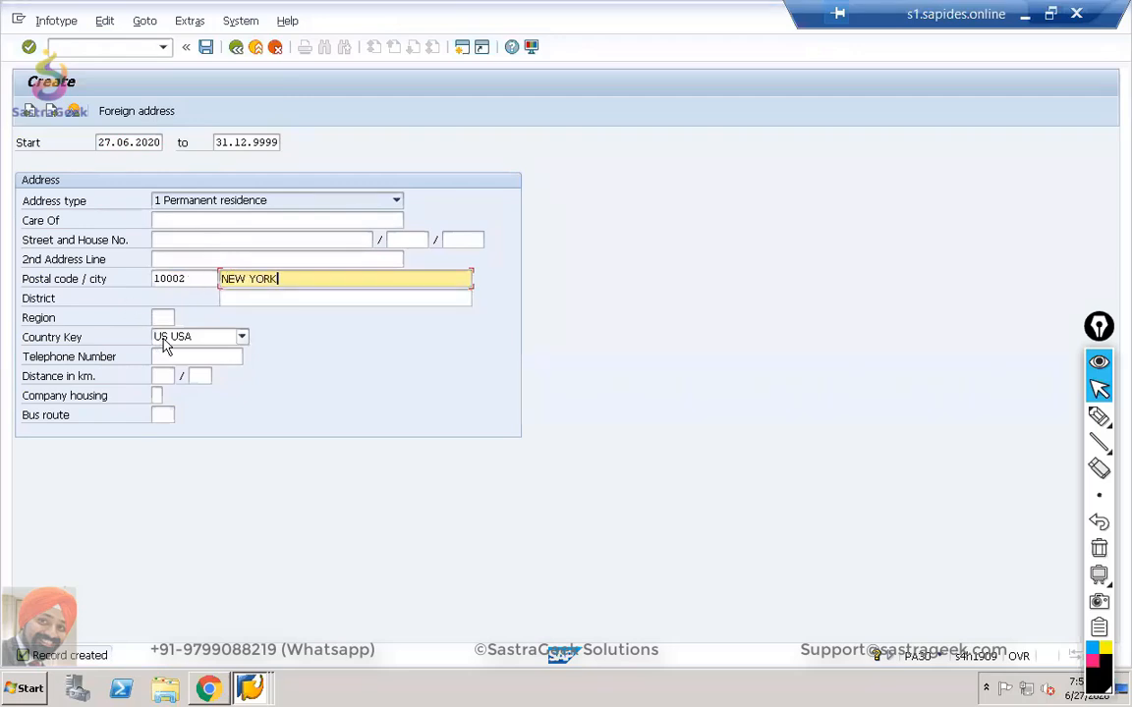
click(161, 317)
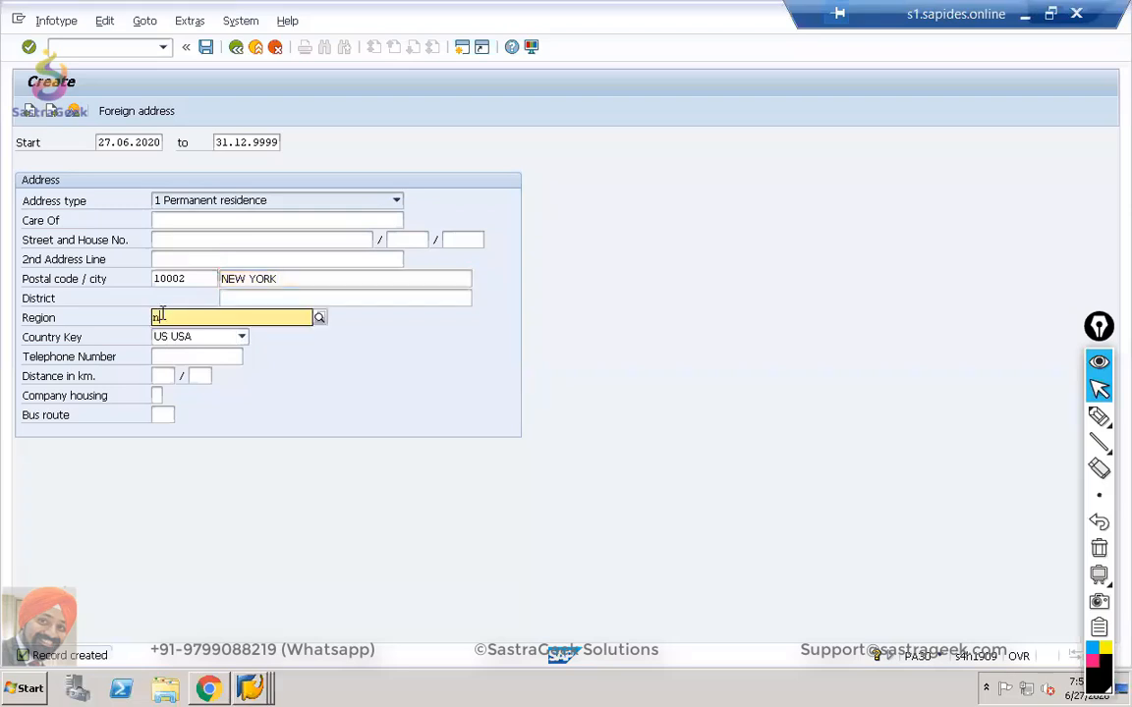
text(ny)
key(Return)
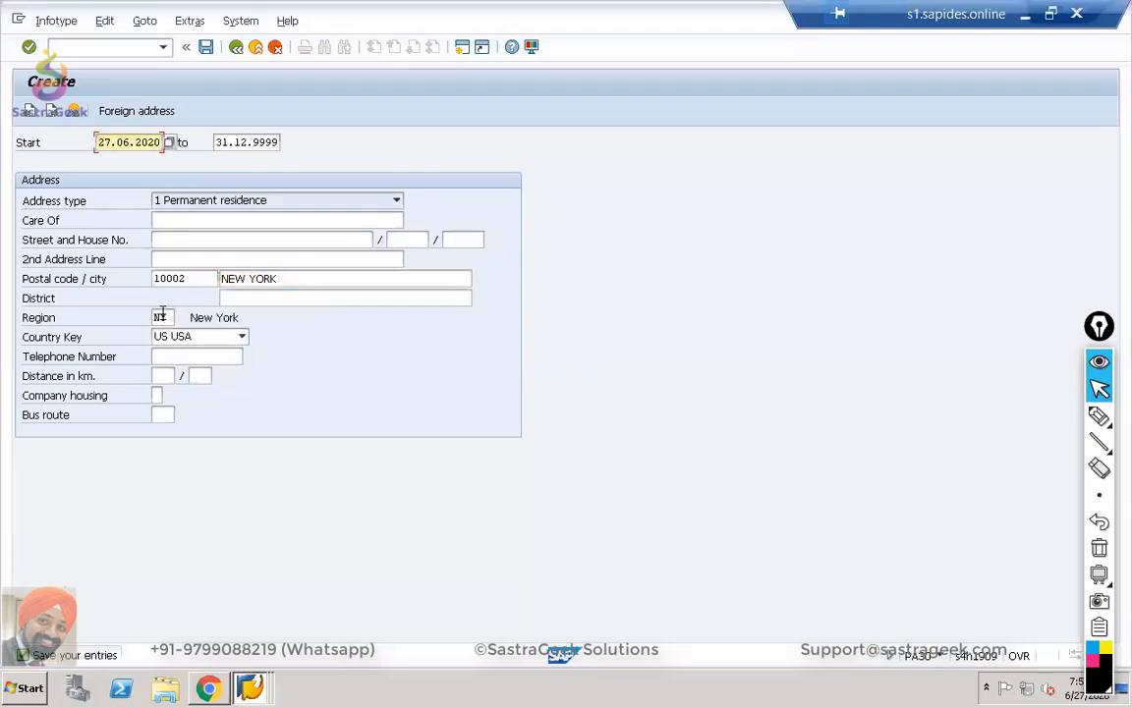
Fill the street/house-number fields with 123, 56 and 78 and second line 'employee address'.
click(196, 237)
text(12)
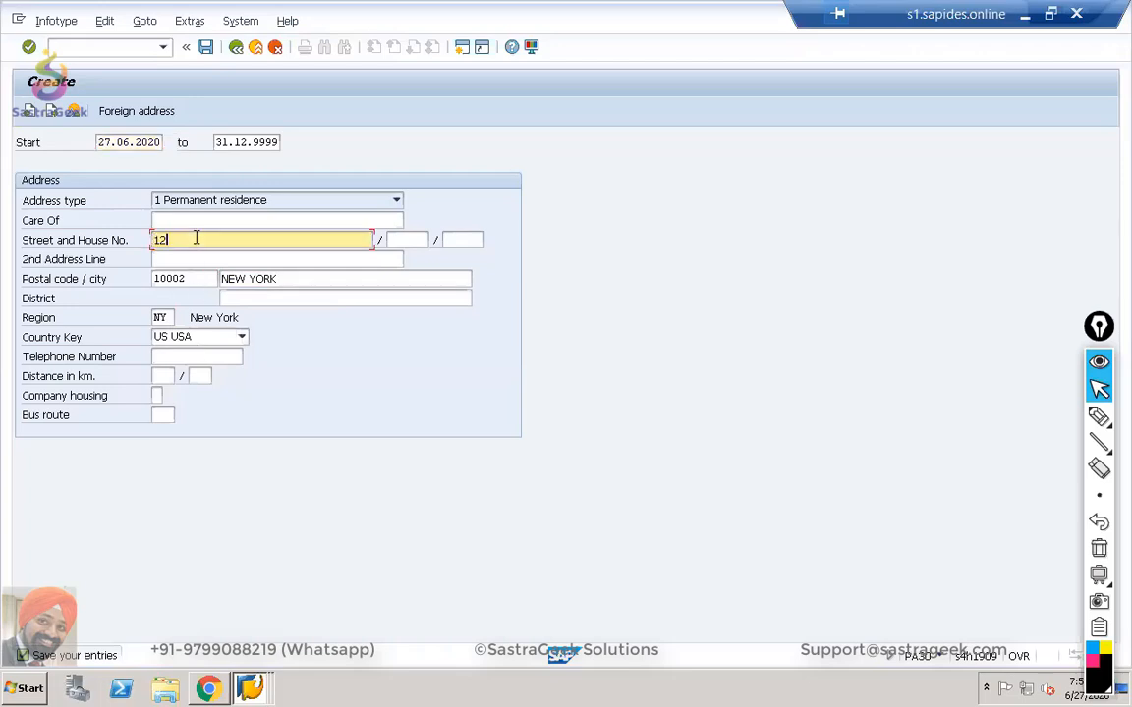
text(3)
key(Tab)
text(56)
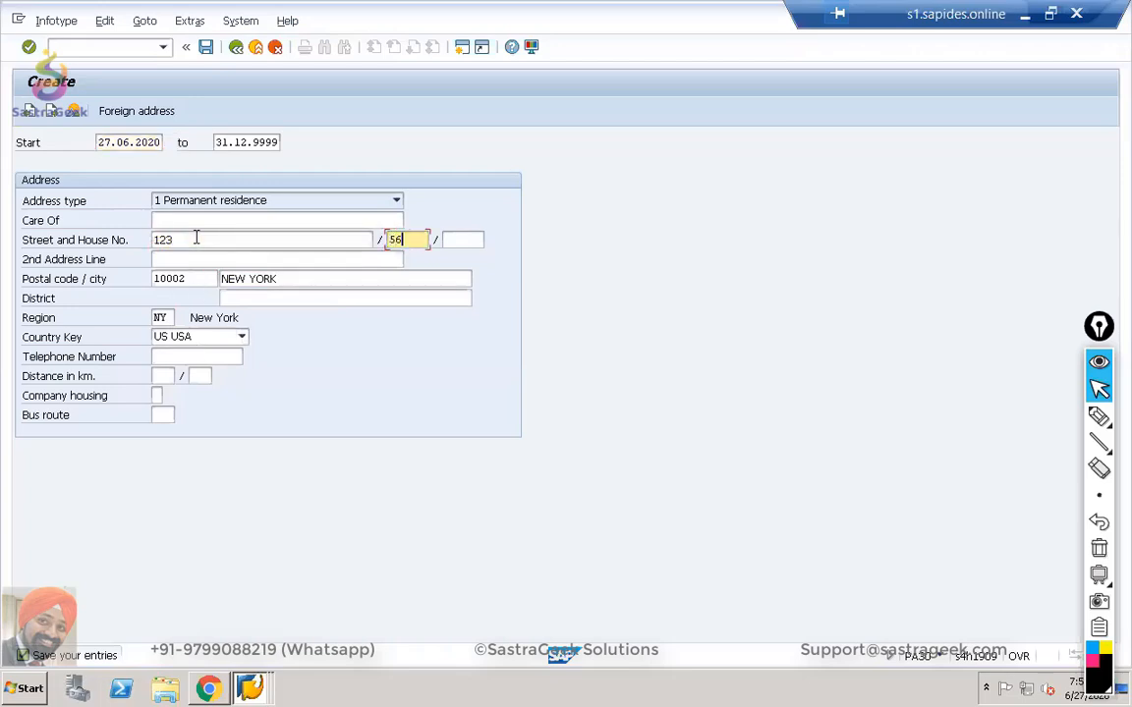
key(Tab)
text(78)
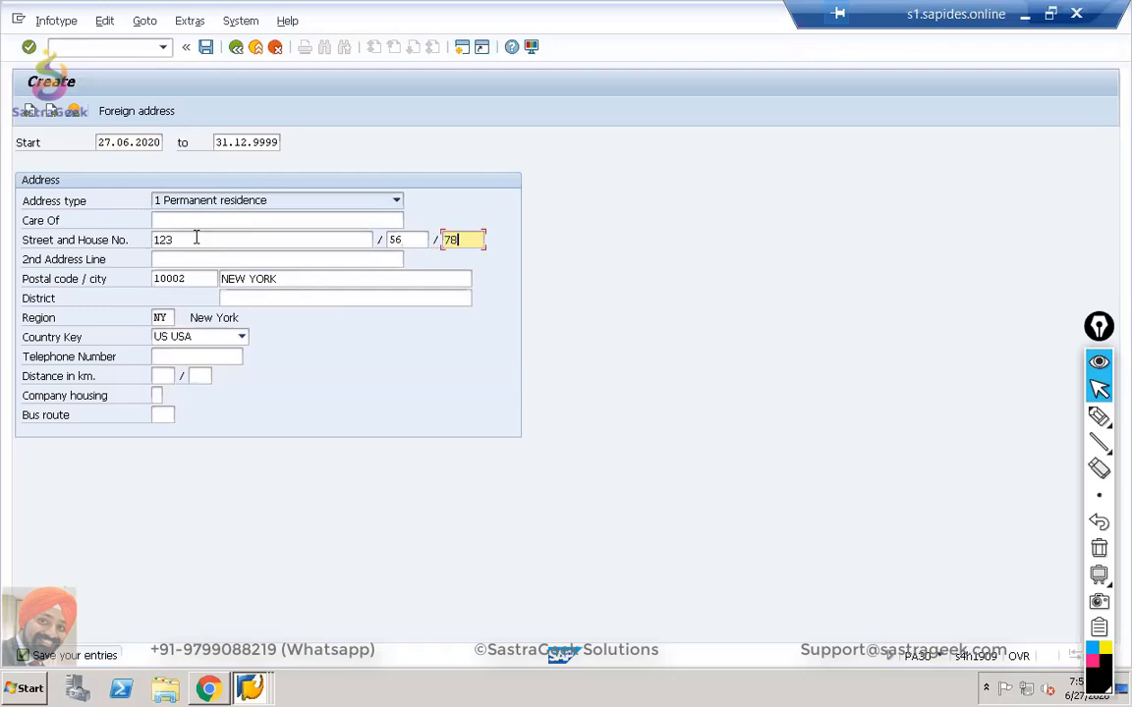
click(168, 260)
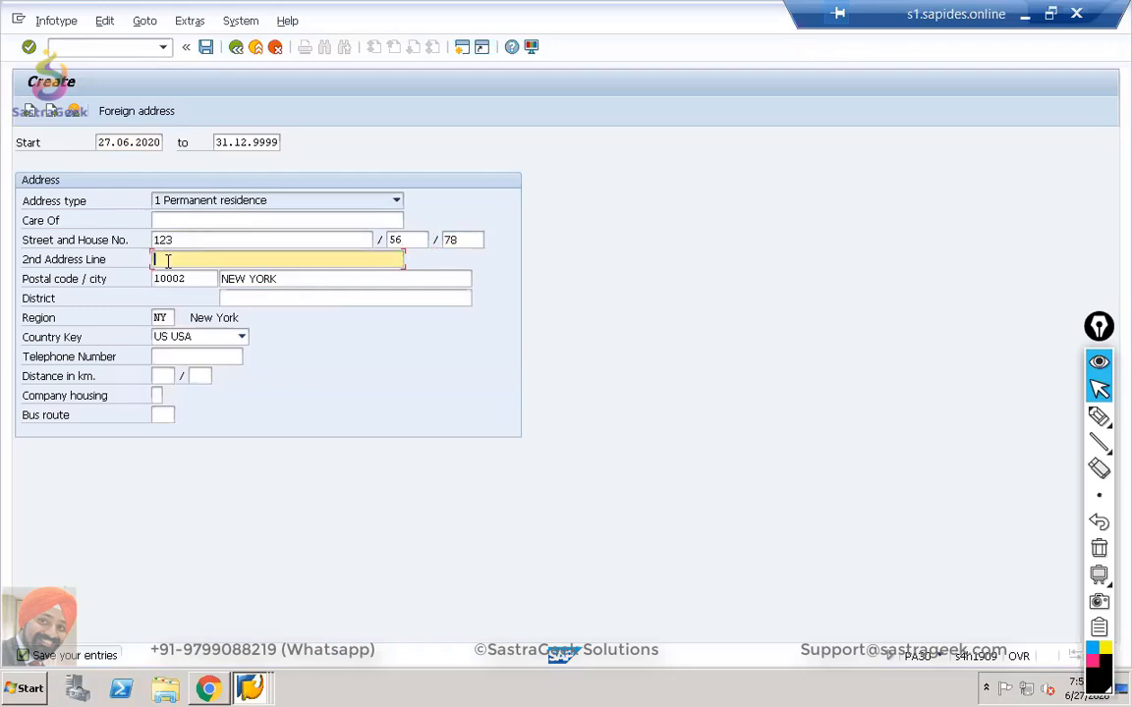
text(employee address)
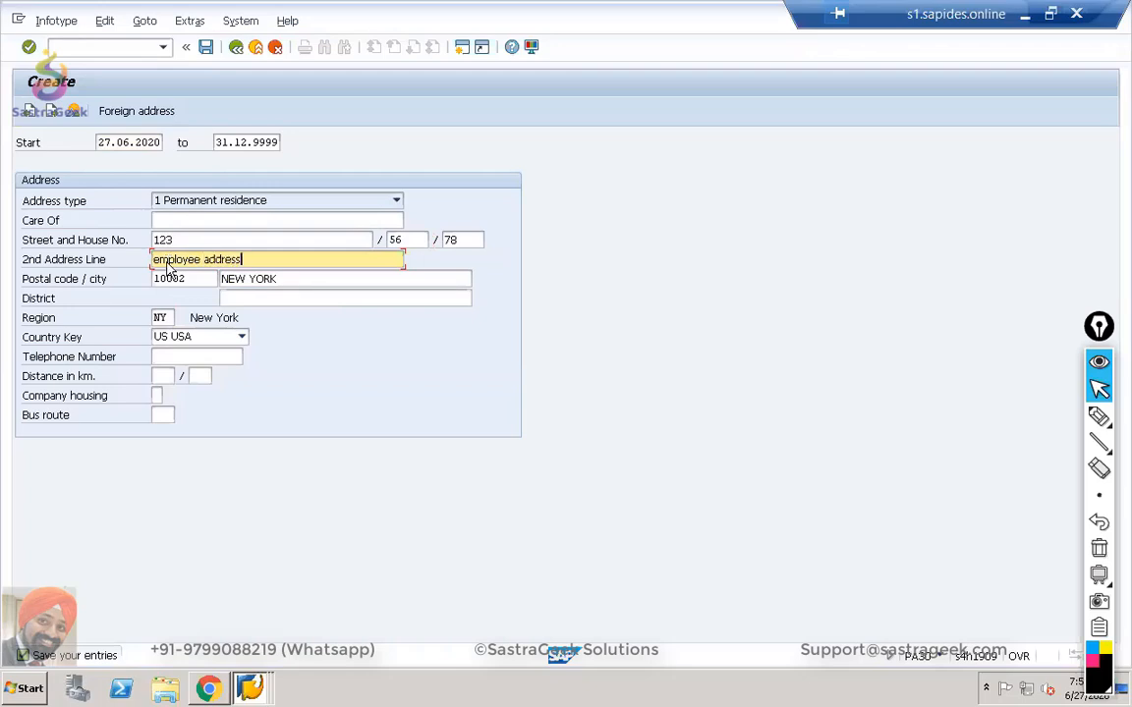
key(Return)
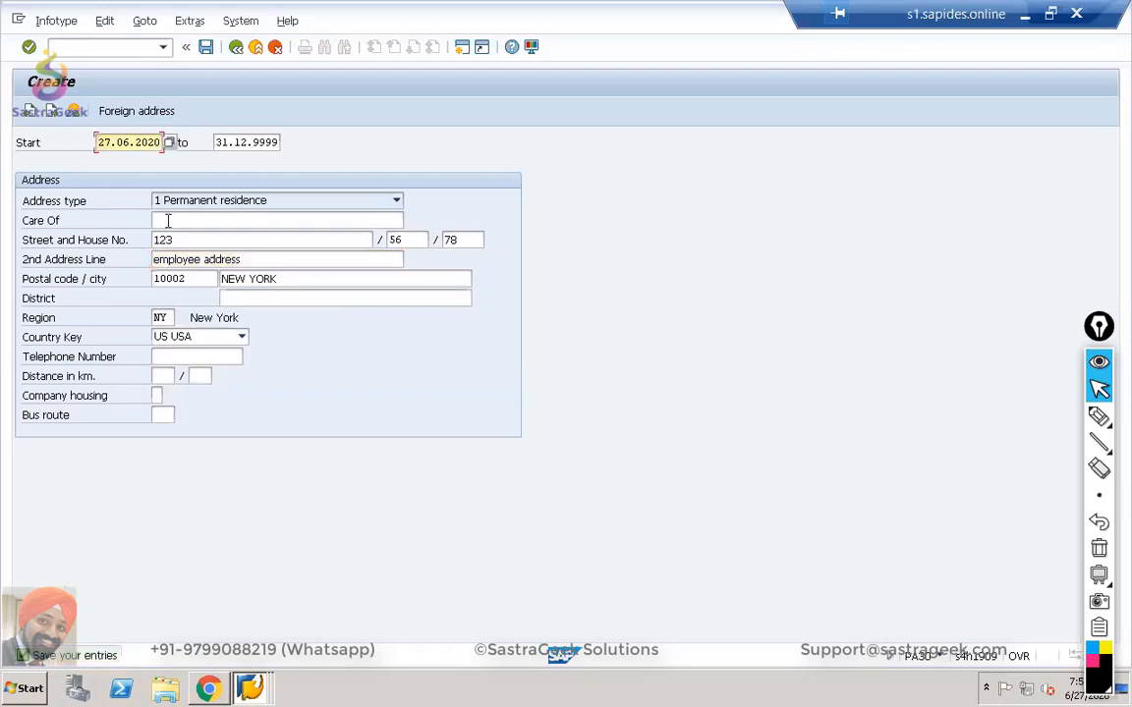
Save the address, abandon the work schedule lacking rule YB00, and select the fifth infotype.
click(207, 47)
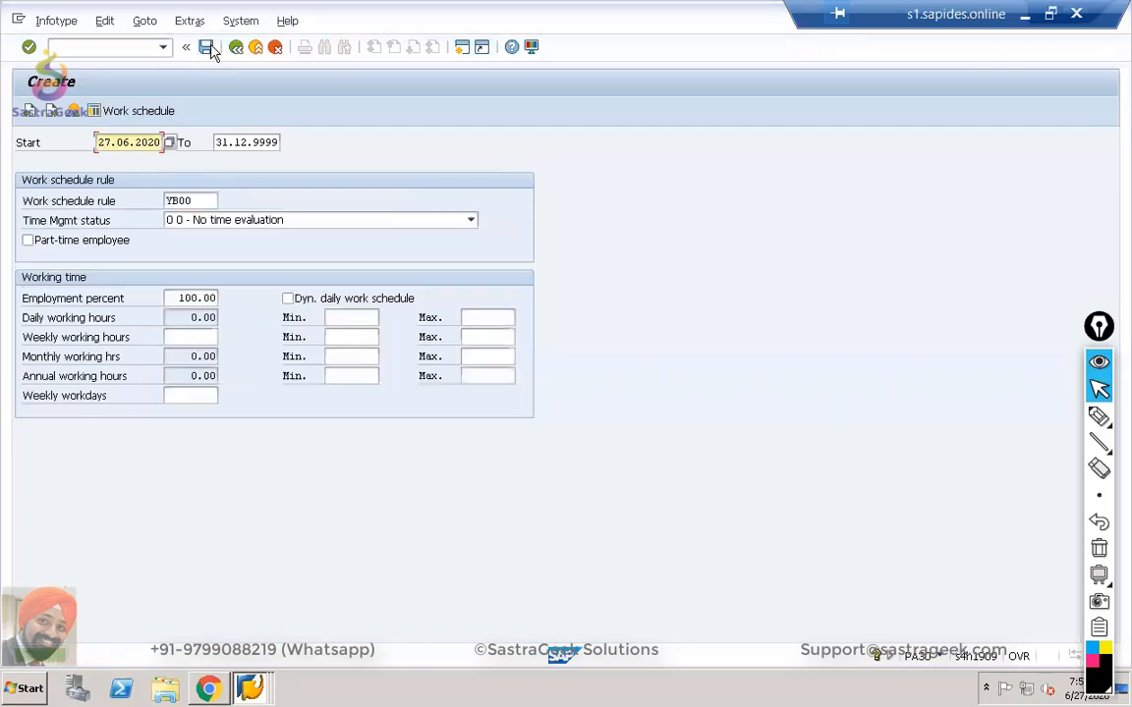
click(210, 49)
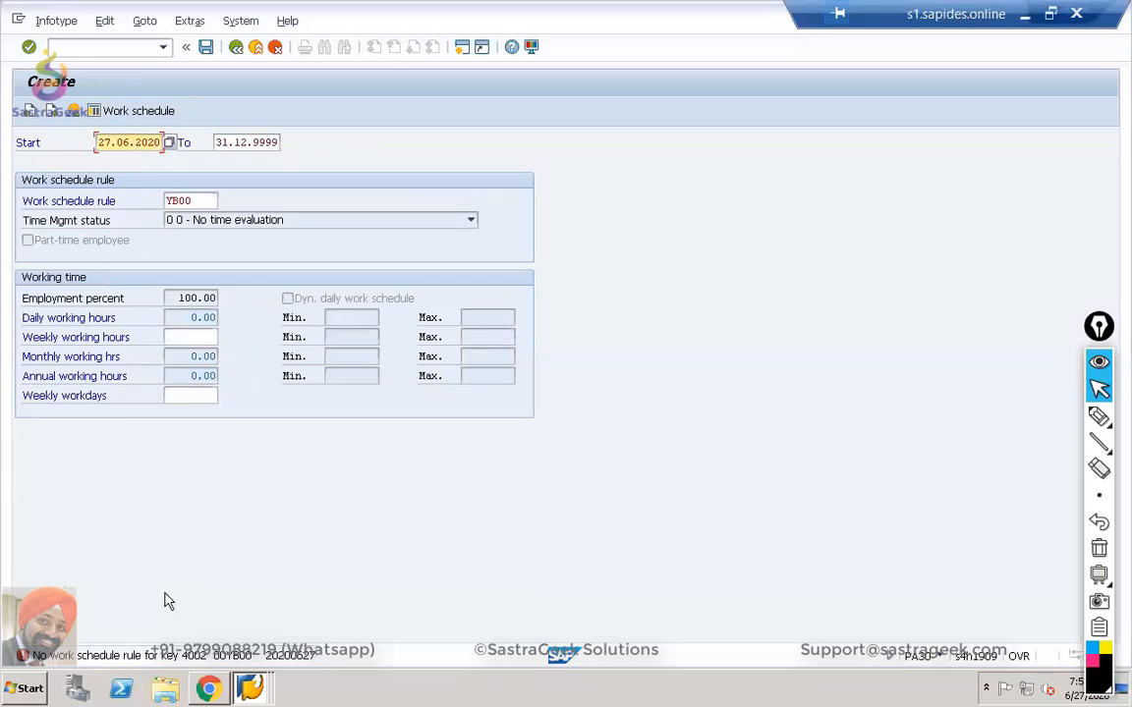
click(236, 48)
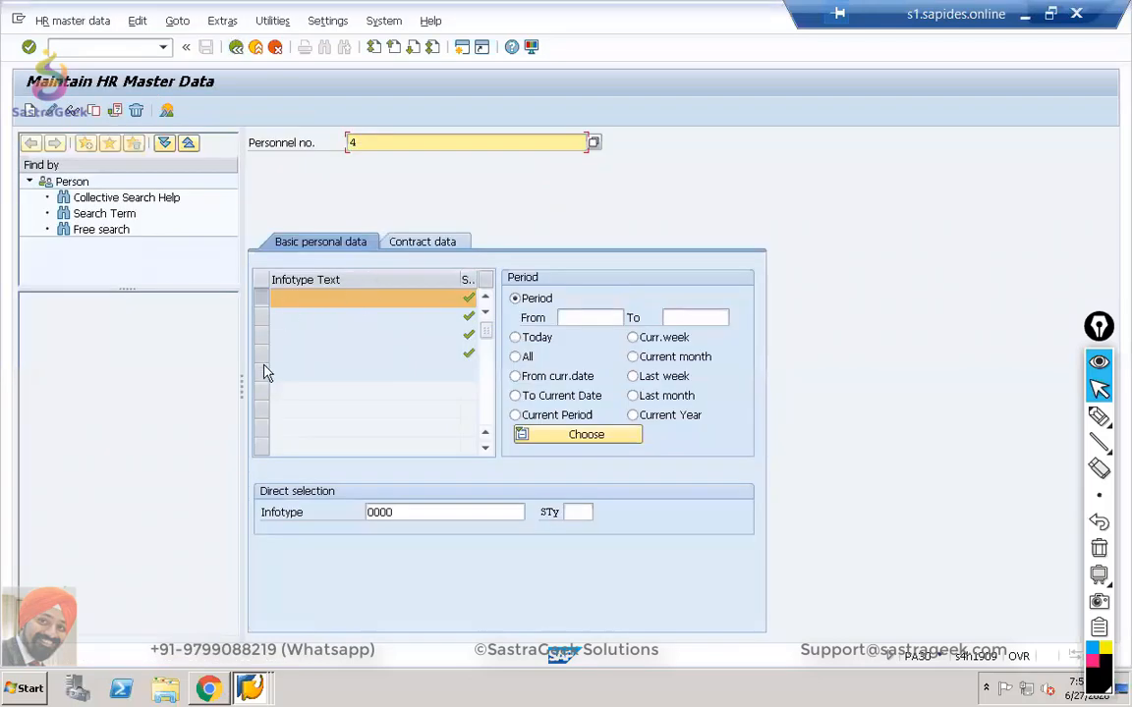
click(263, 373)
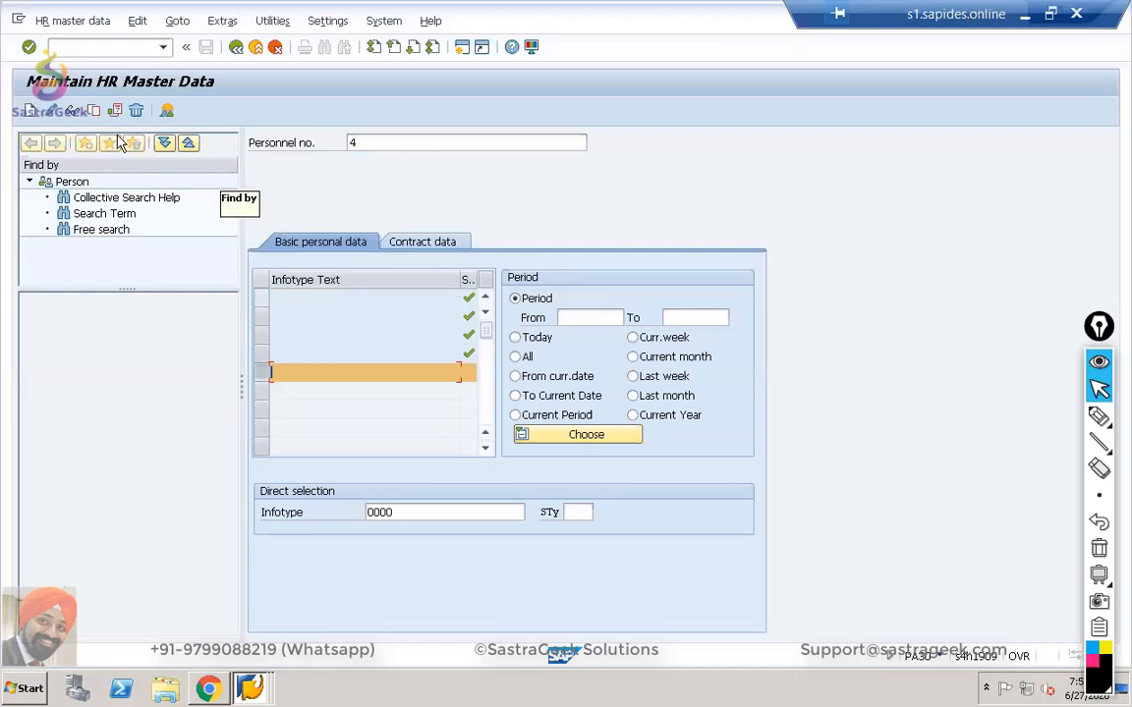
Create and save the infotype 0009 bank details record with the prefilled New York, USA main bank.
click(30, 110)
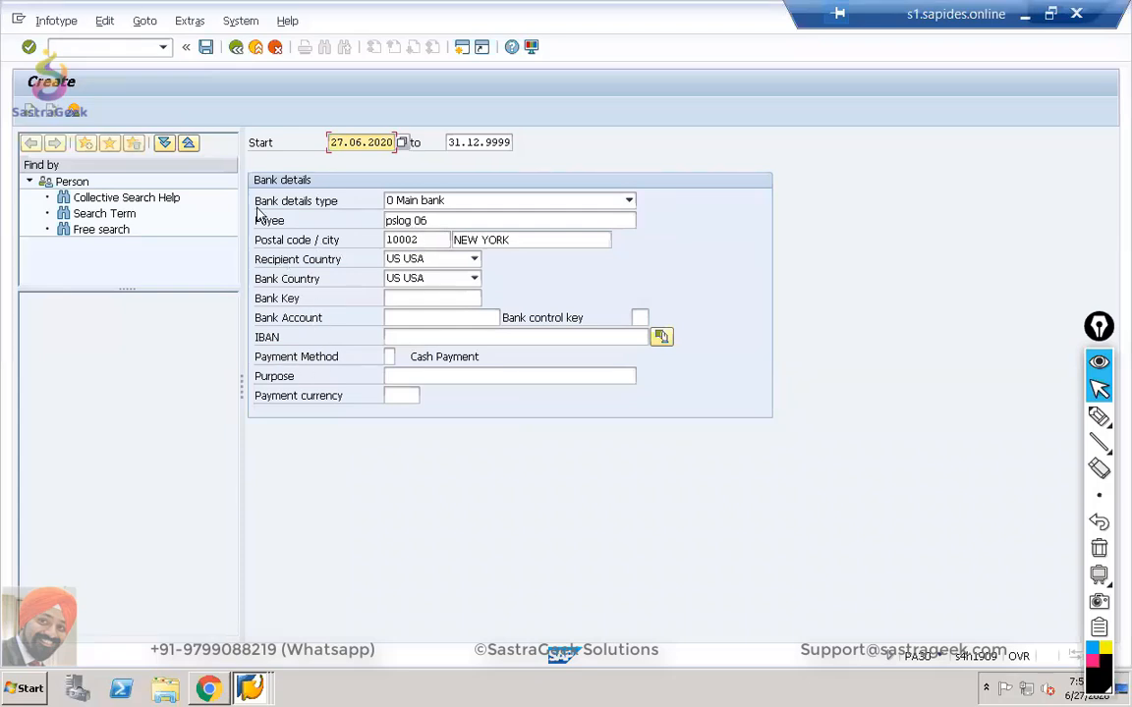
click(206, 49)
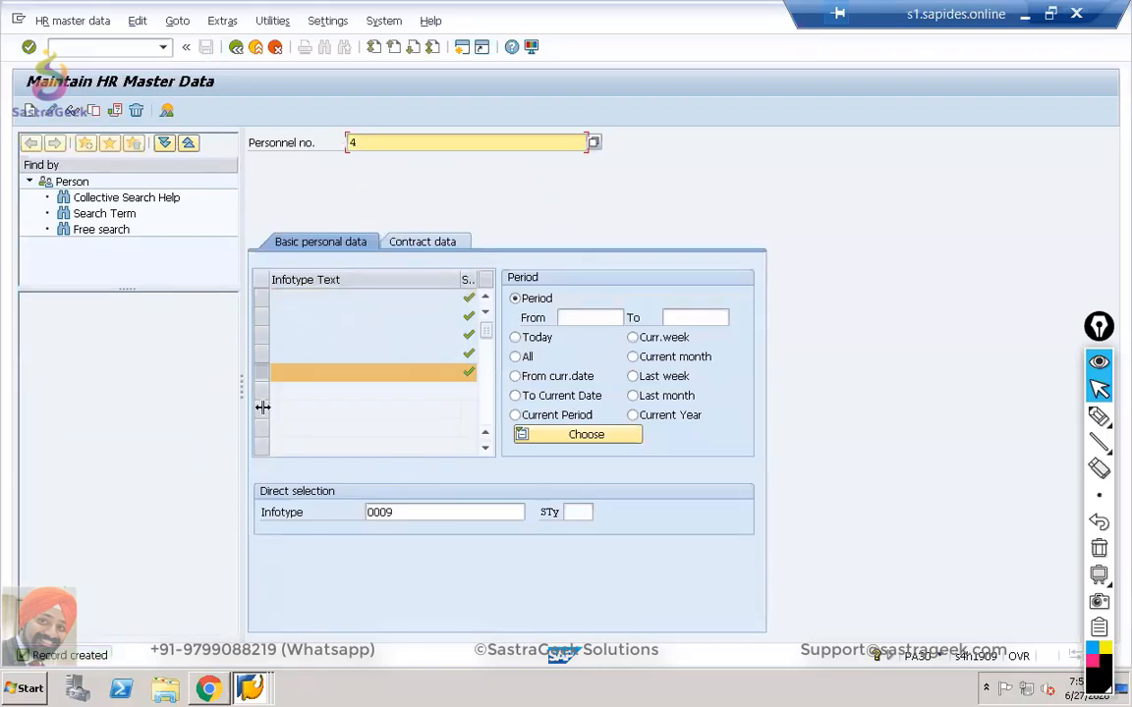
Choose infotype 0105 with subtype 0001 System user name and start creating the record.
click(500, 511)
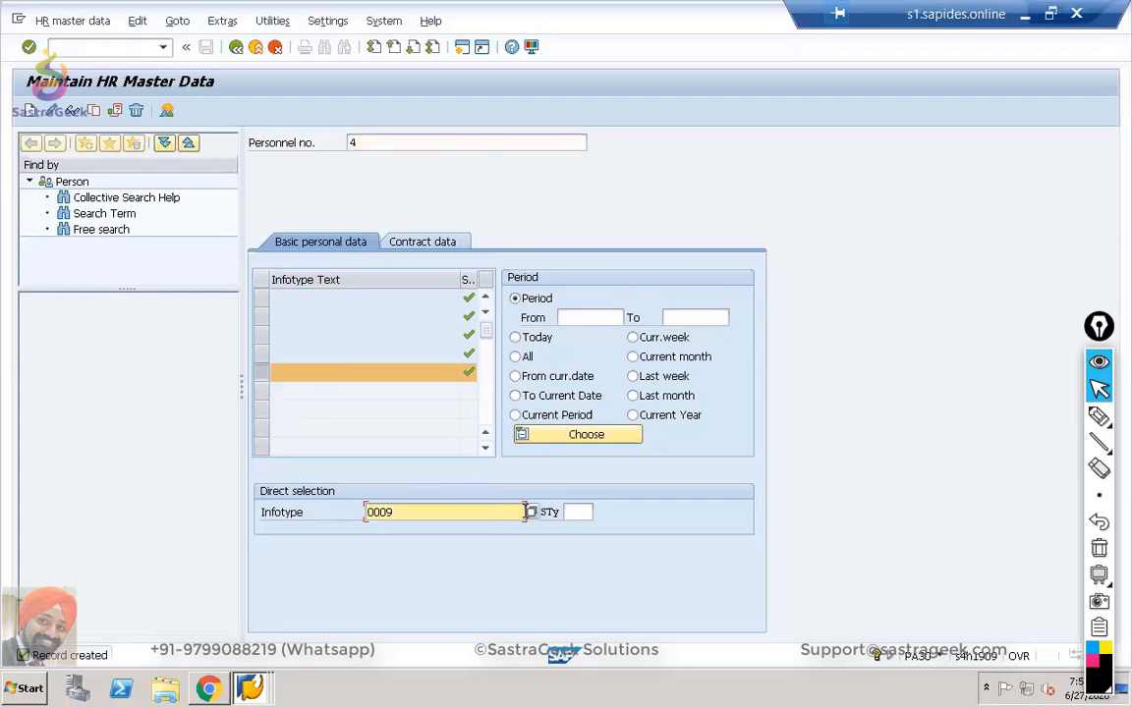
click(532, 511)
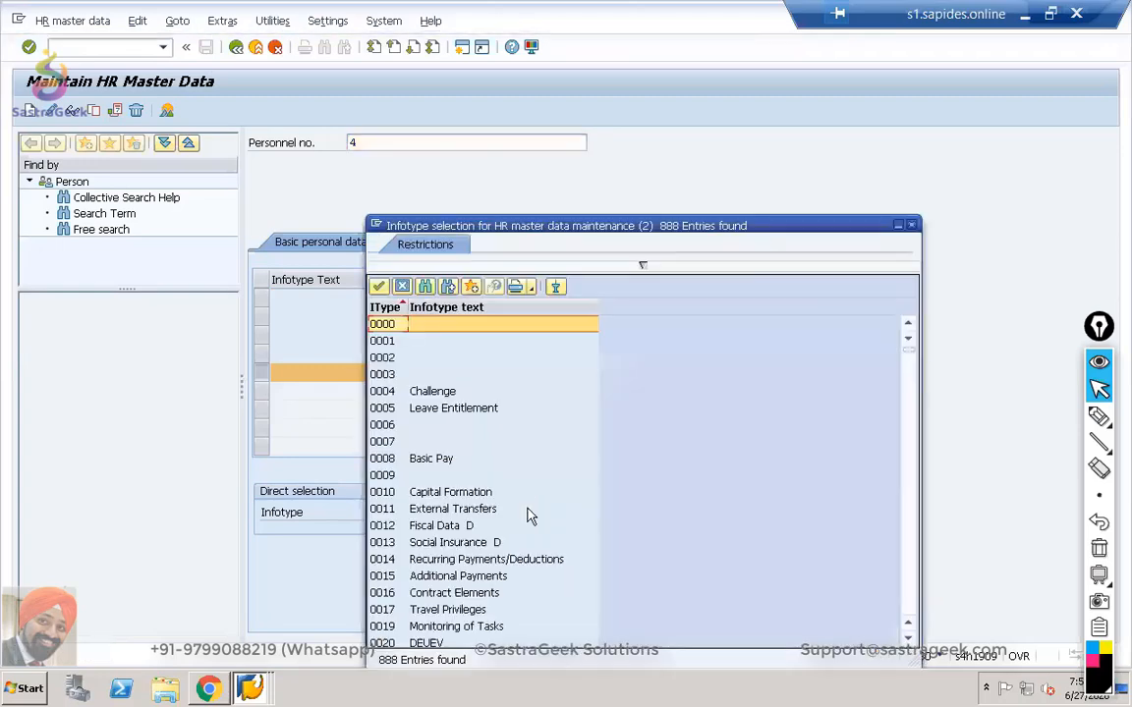
scroll(465, 530, down, 20)
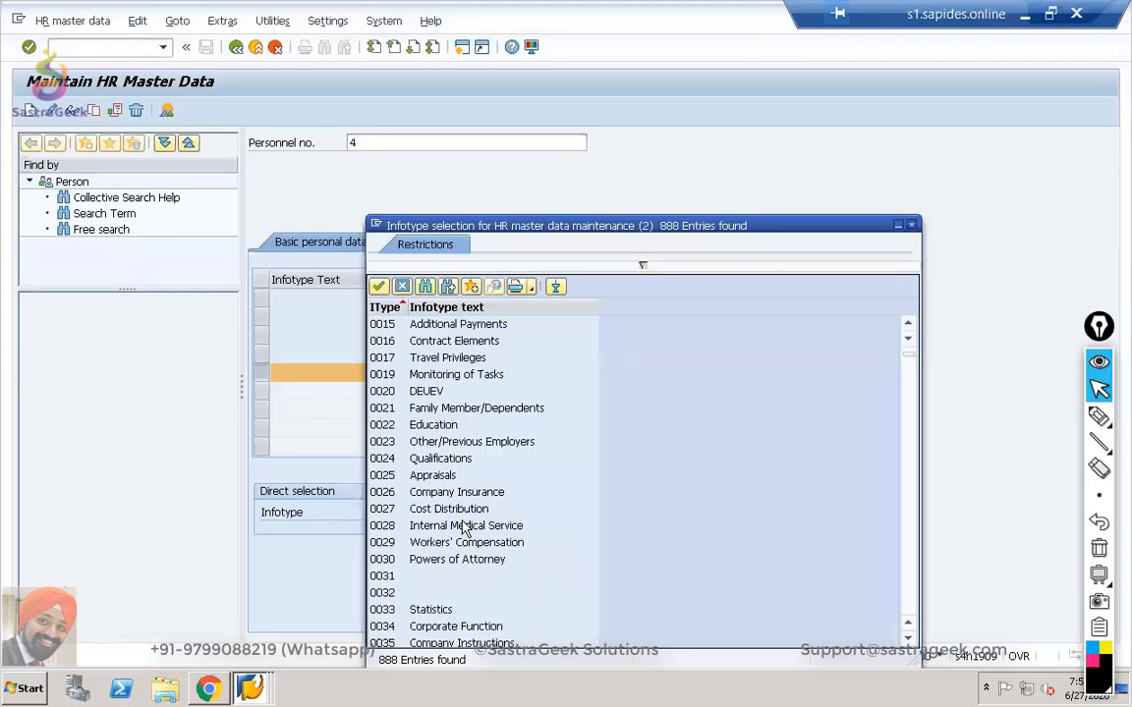
scroll(464, 530, down, 6)
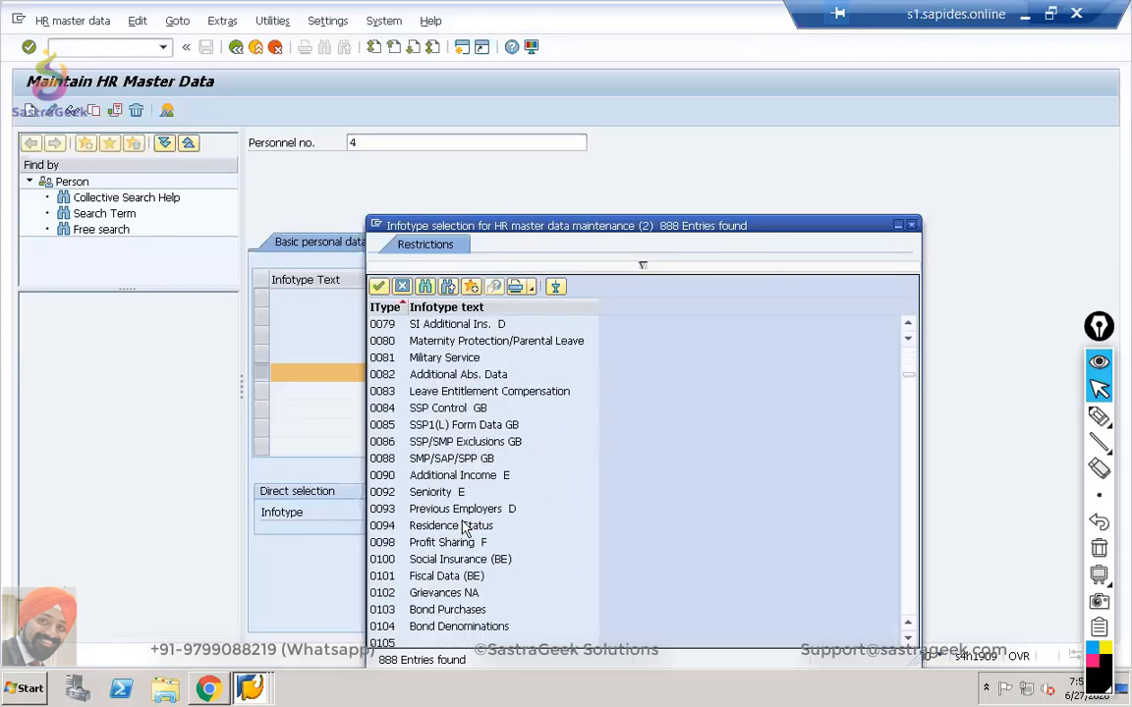
scroll(464, 530, down, 4)
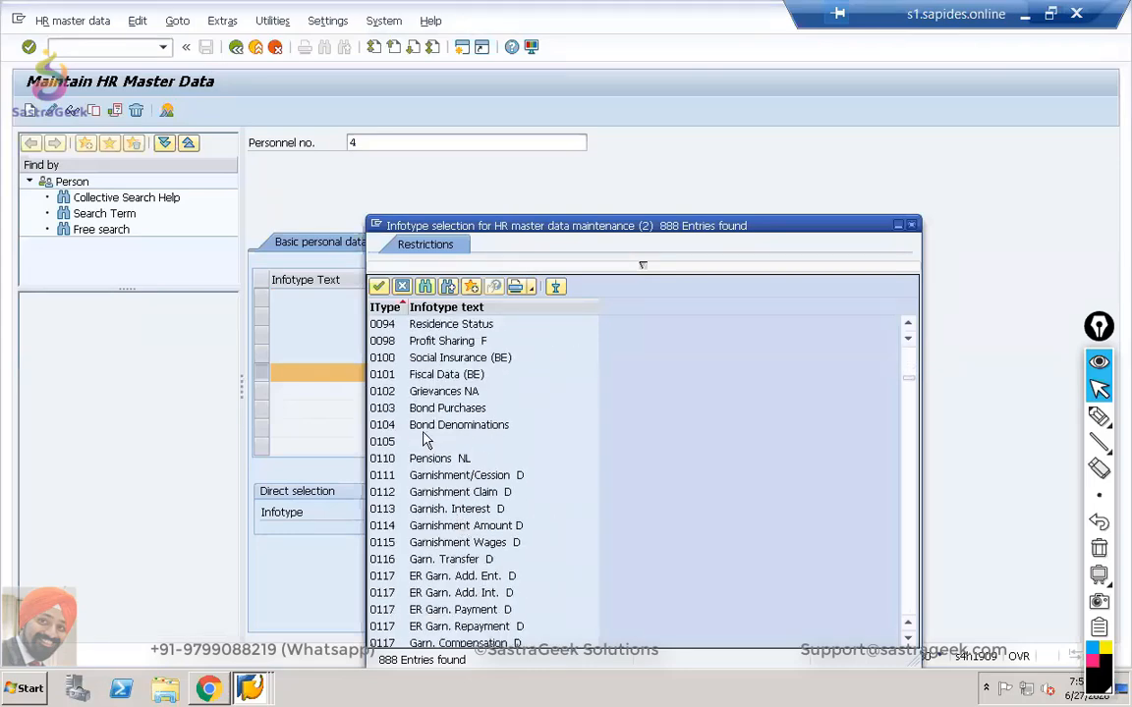
click(384, 446)
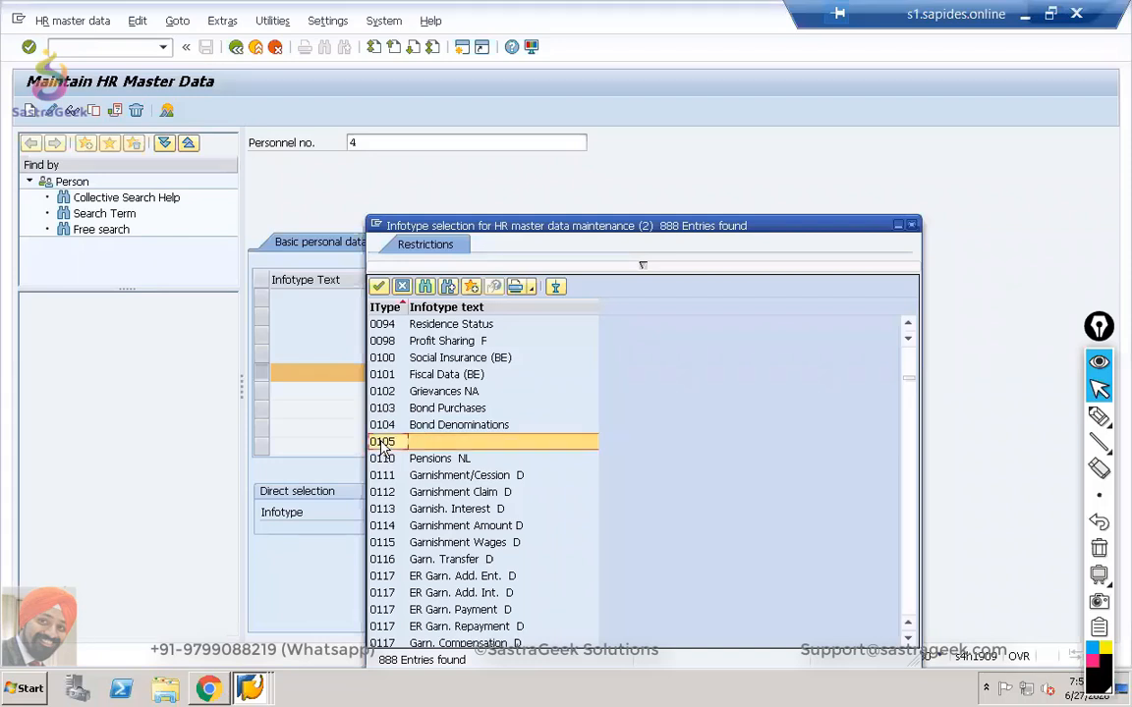
double_click(420, 444)
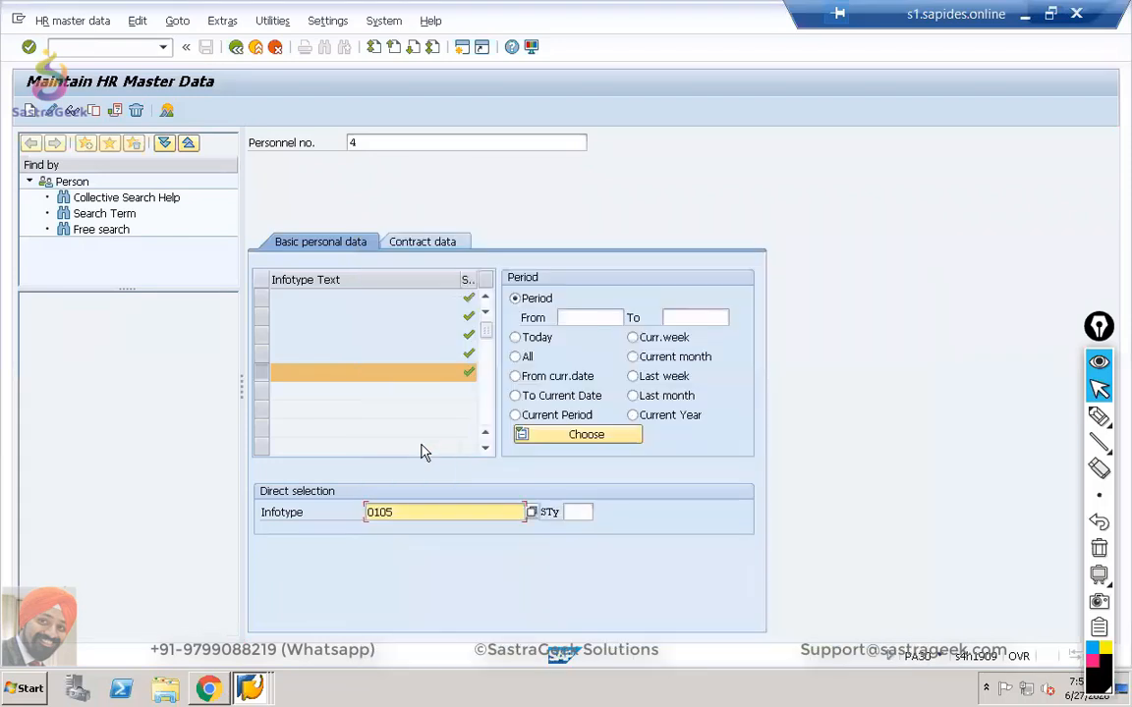
click(583, 511)
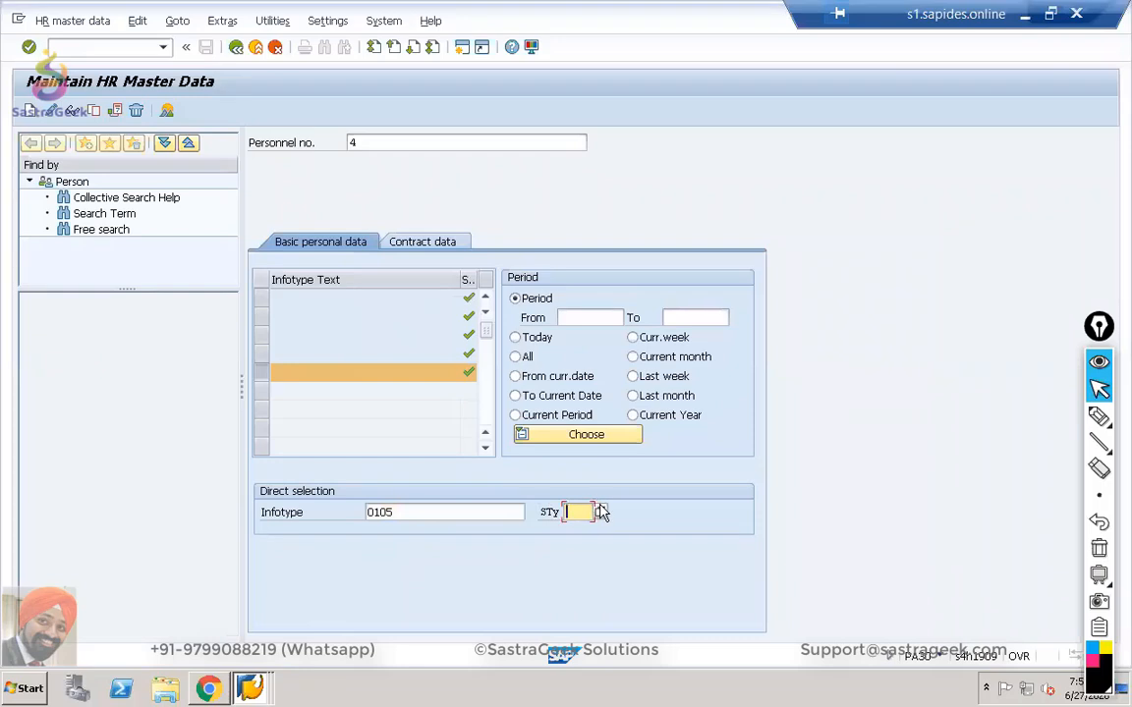
click(597, 510)
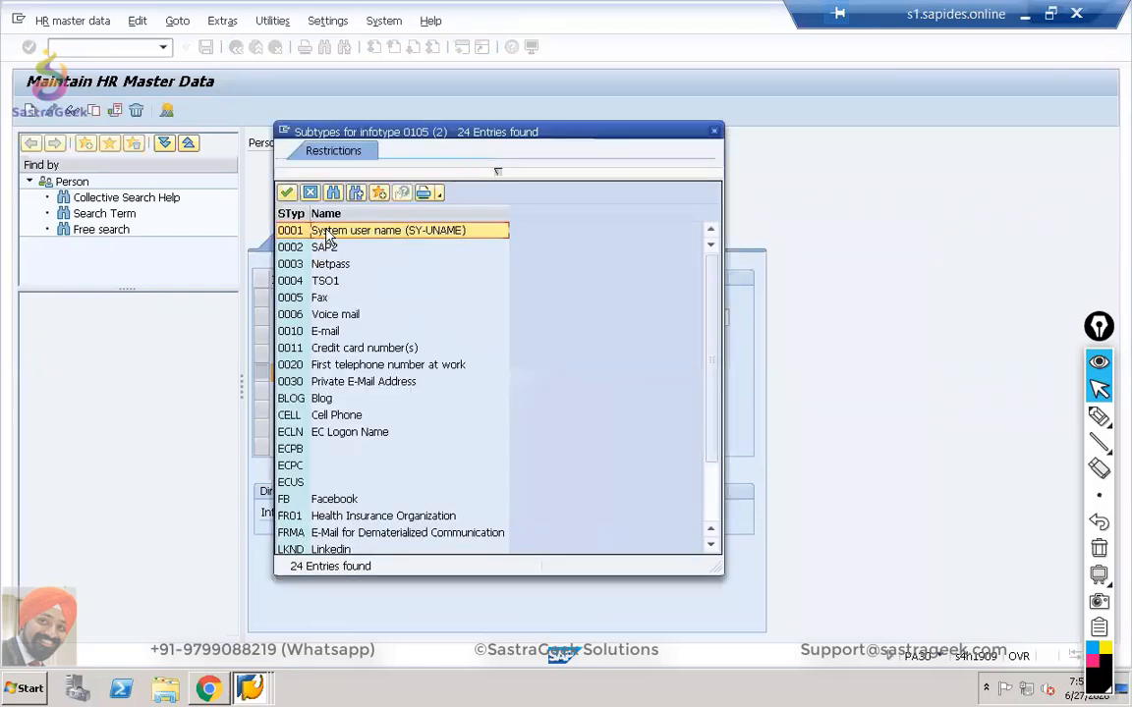
double_click(295, 229)
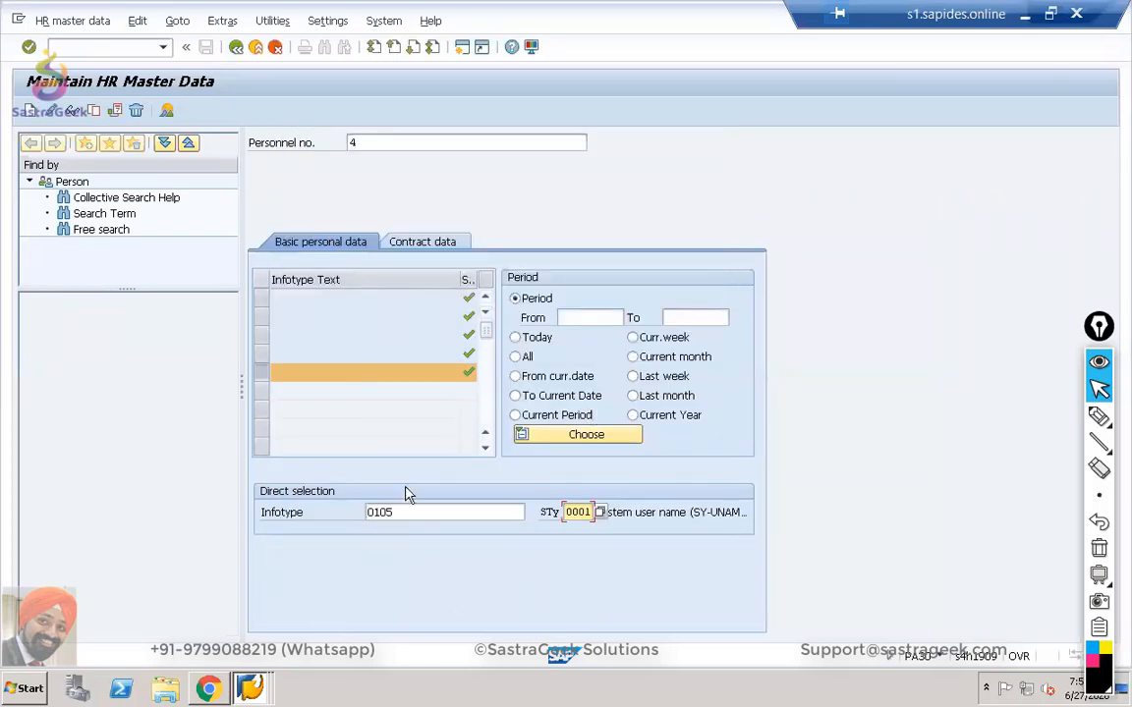
click(33, 111)
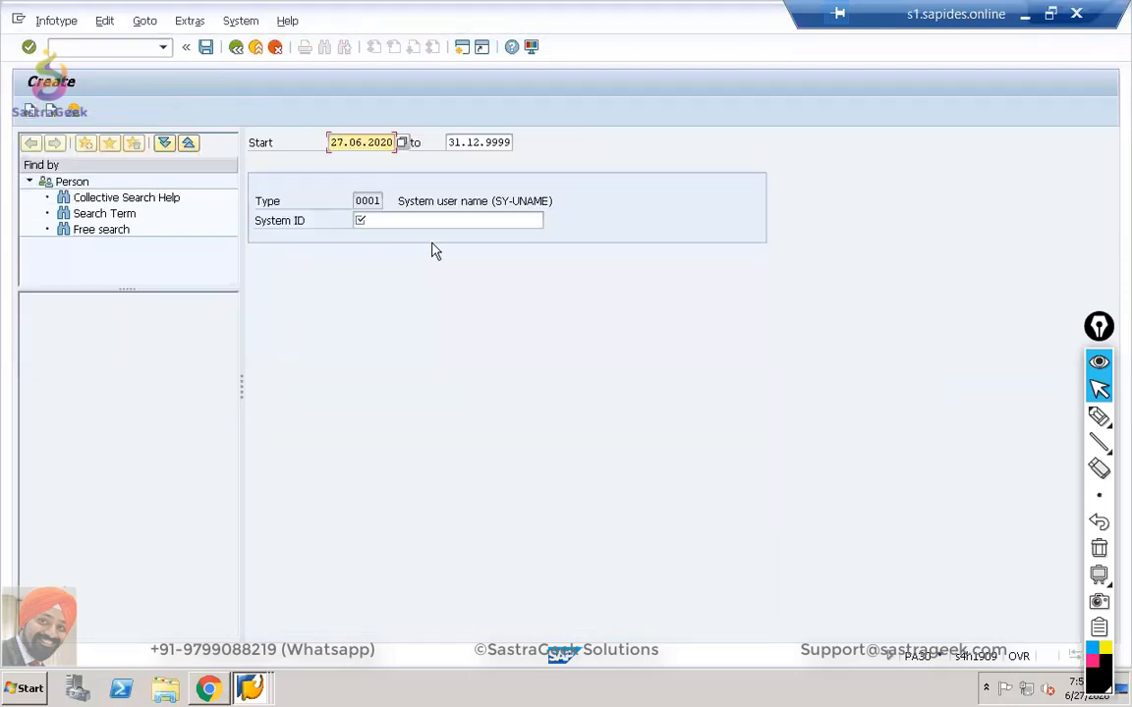
Paste the SAP user ID copied from SU01 into System ID and save the 0105 record.
click(432, 218)
key(alt+Tab)
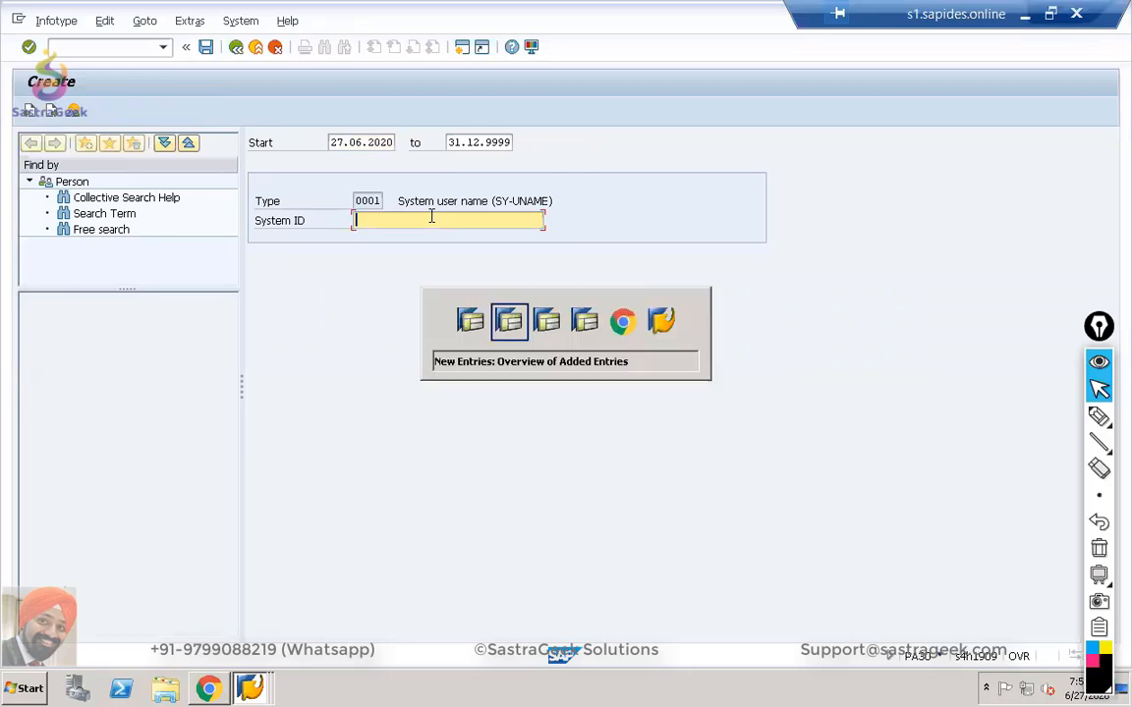
key(alt+Tab)
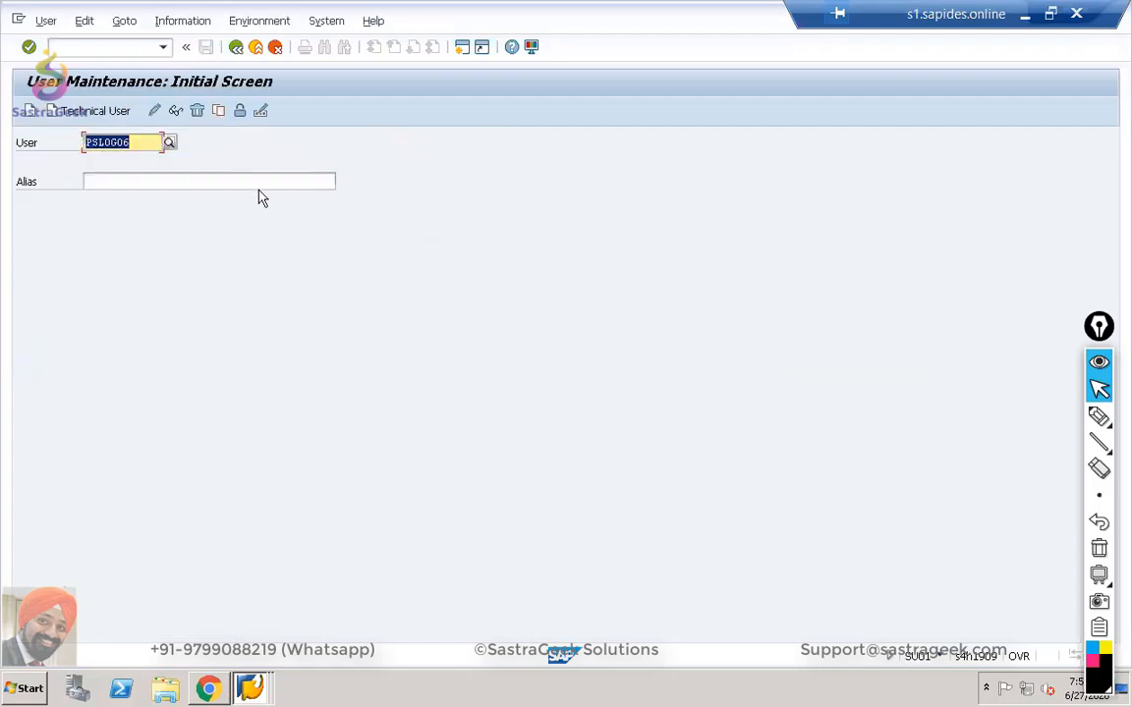
key(Home)
key(alt+Tab)
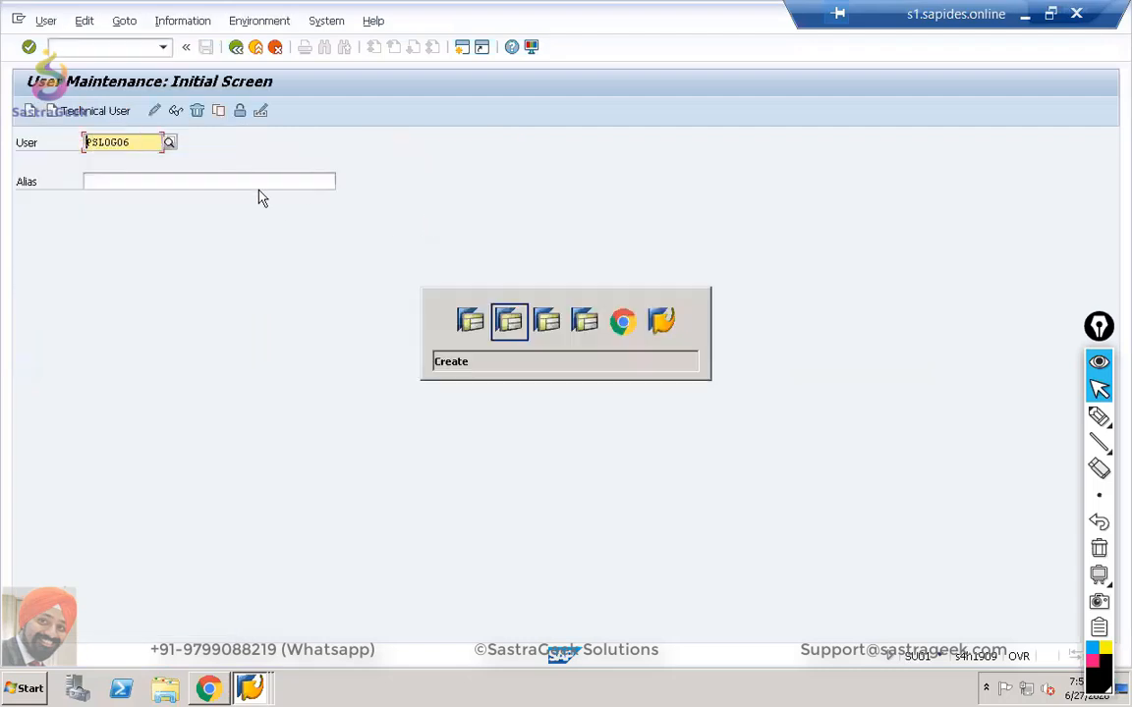
text(PSLOG06)
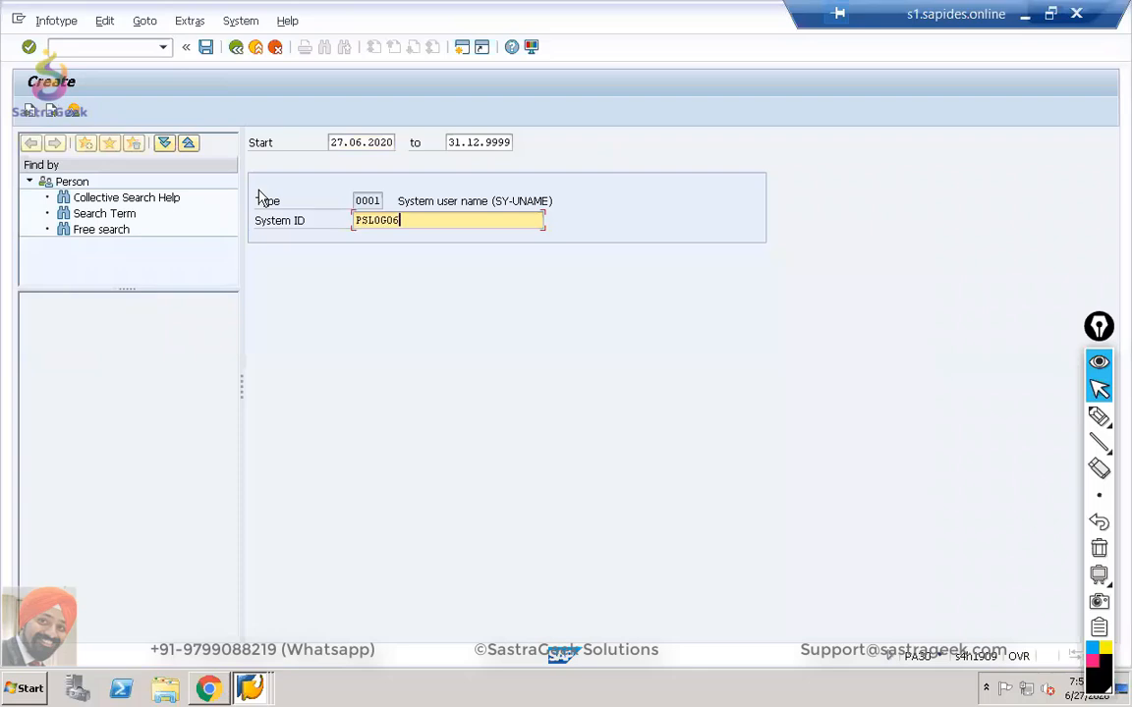
key(Return)
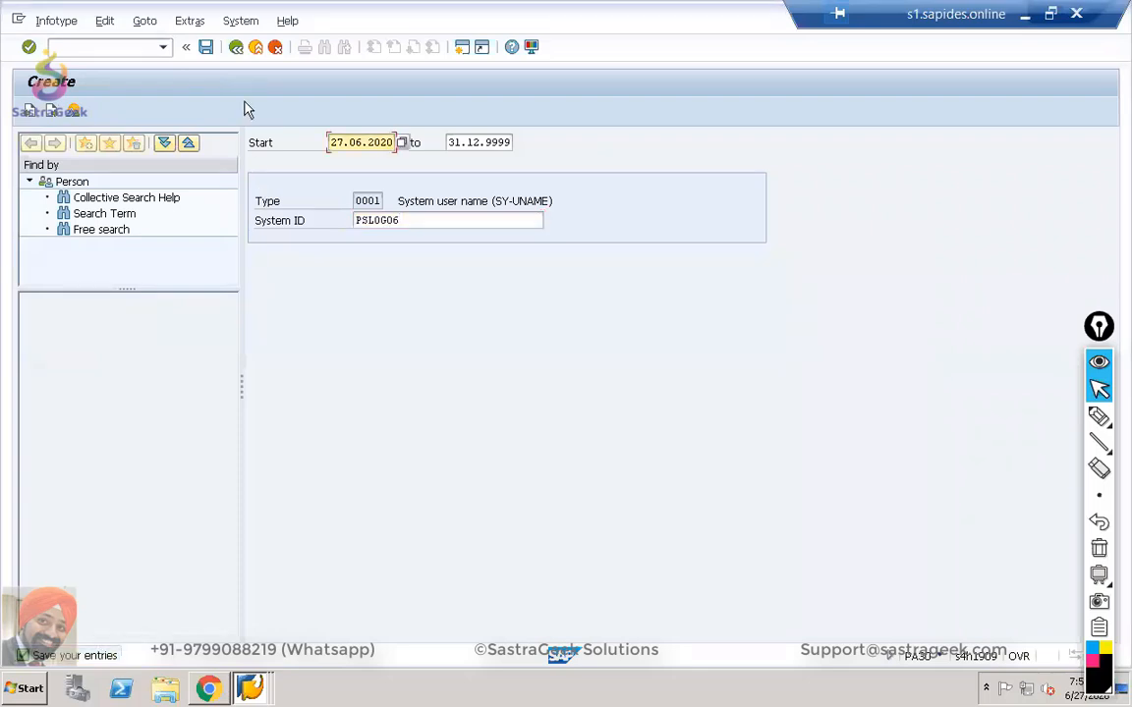
click(208, 48)
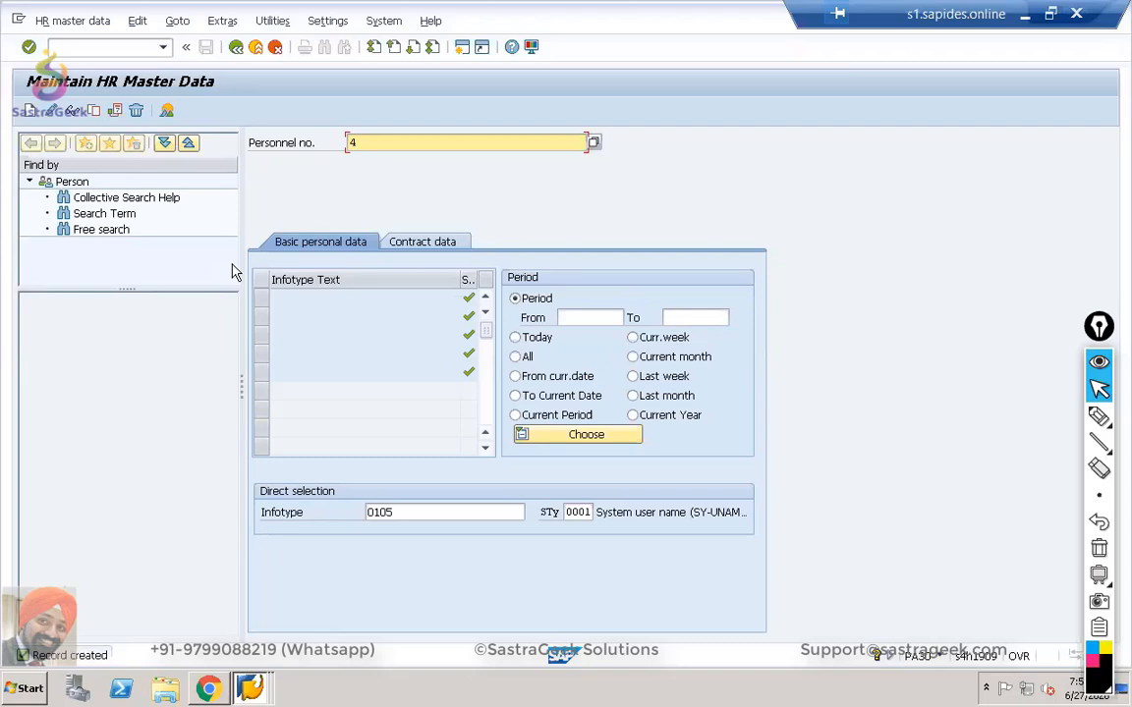
key(alt+Tab)
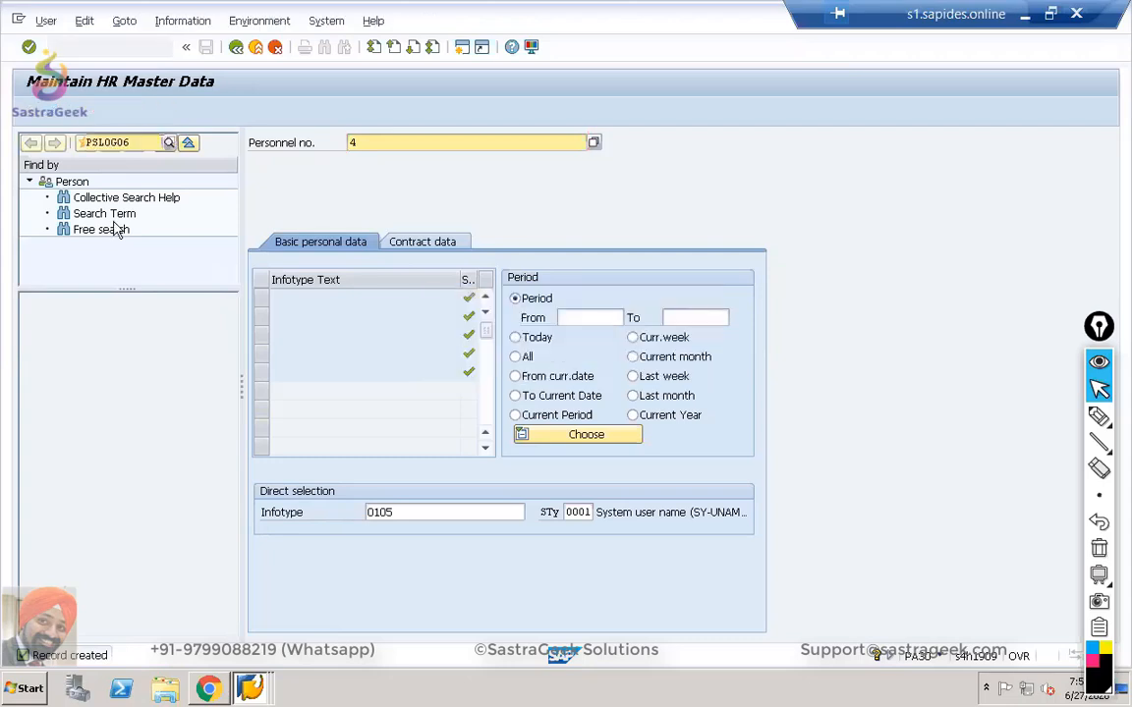
Search business partners by Employee role BUP003 and open the employee's partner for display.
click(70, 44)
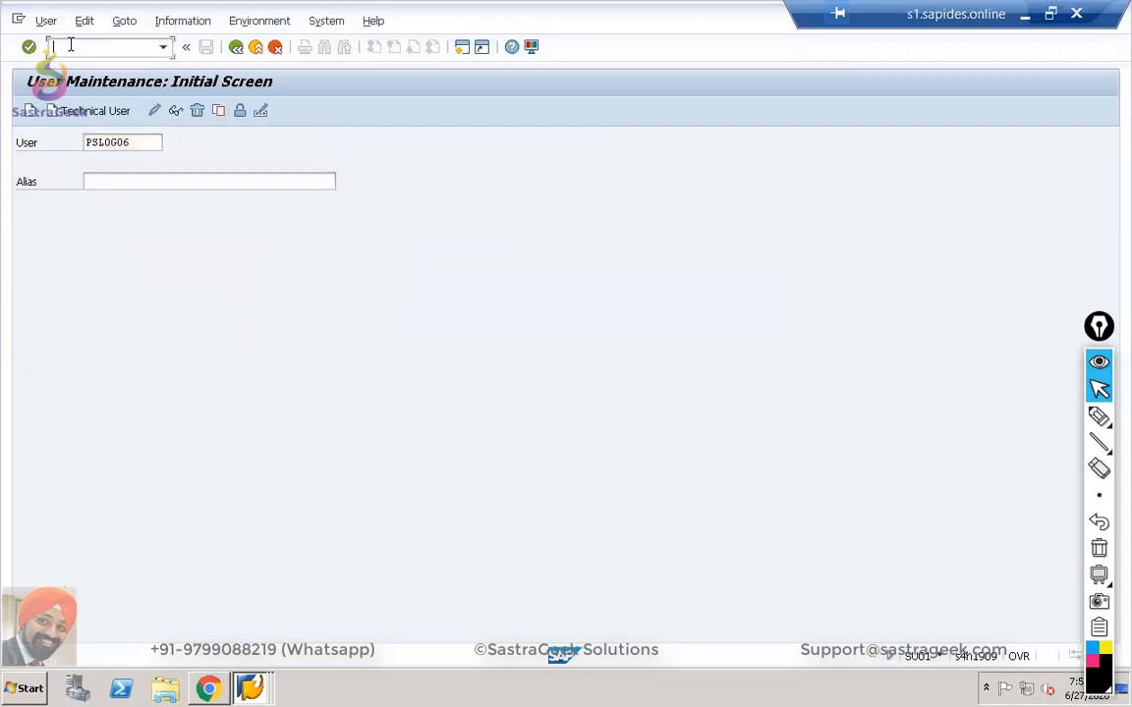
text(/nsu01)
key(Return)
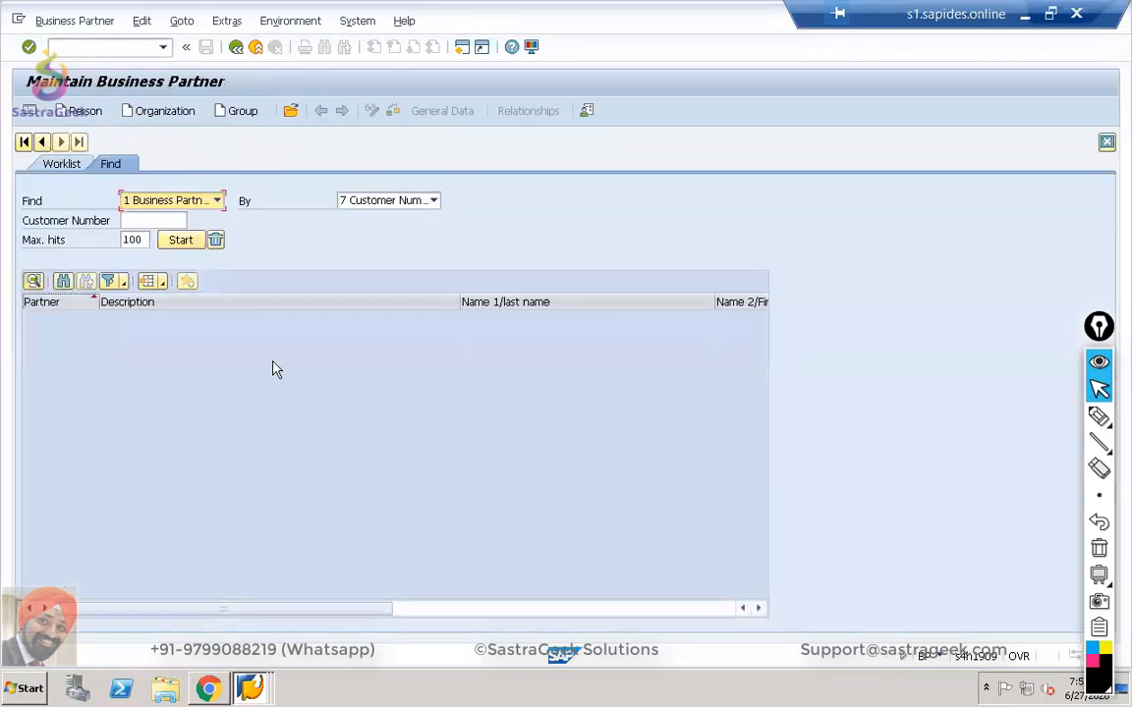
click(291, 110)
click(662, 398)
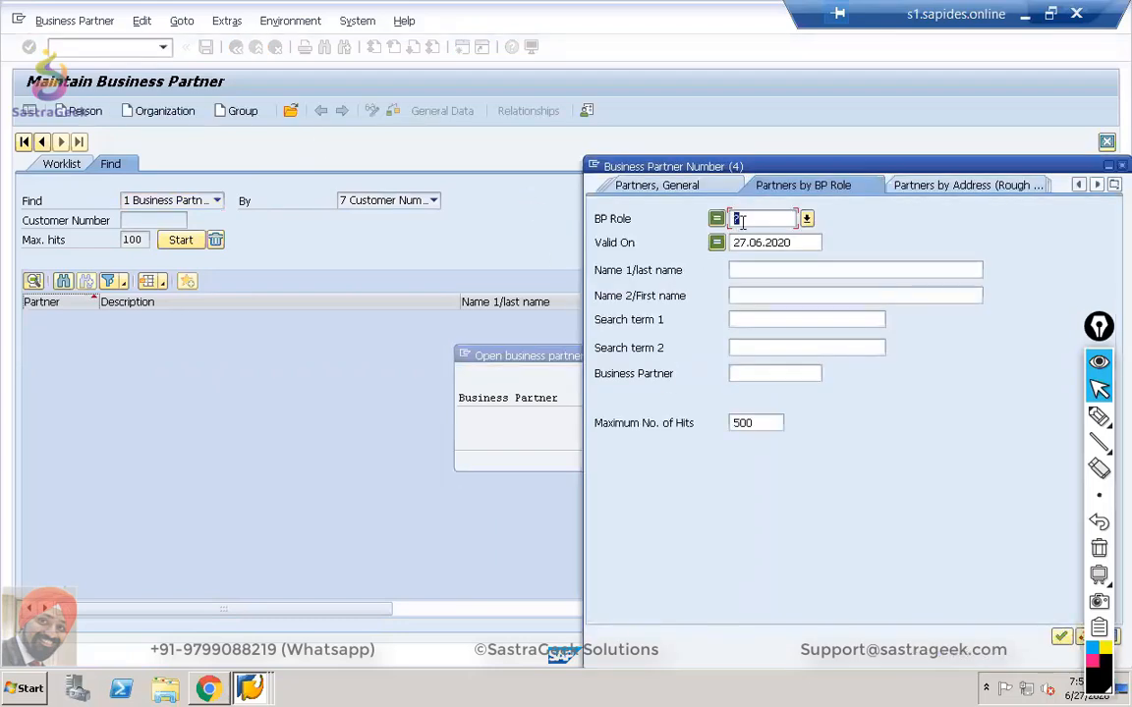
text(BUP003)
key(Return)
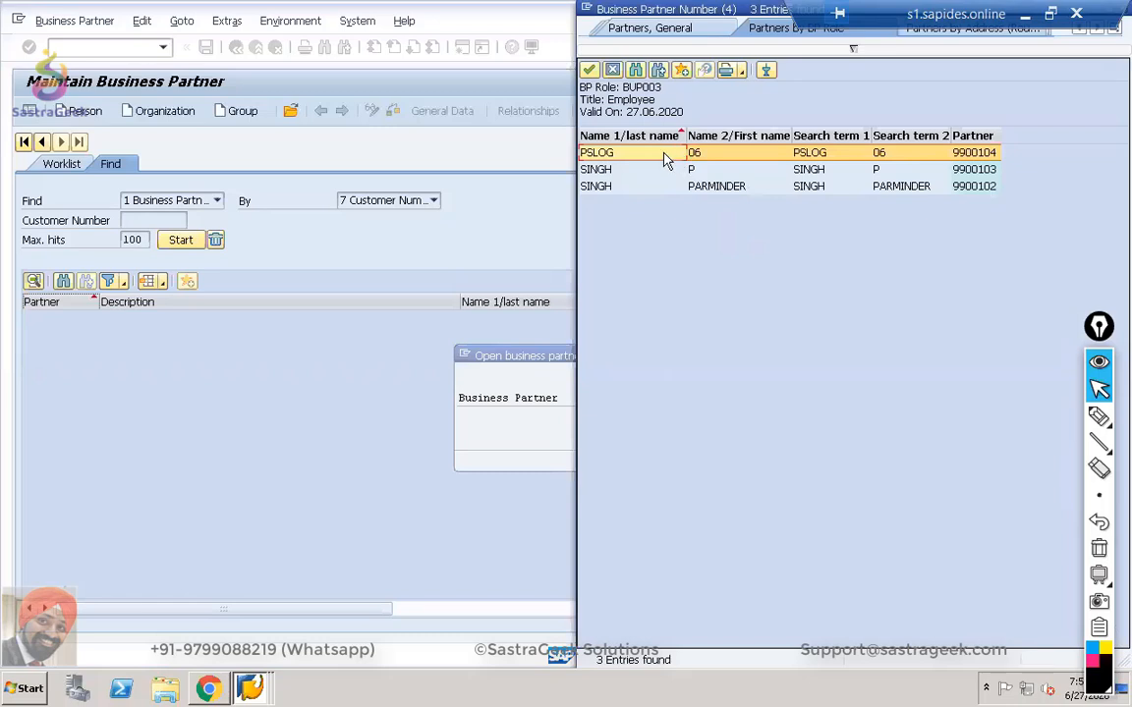
double_click(973, 160)
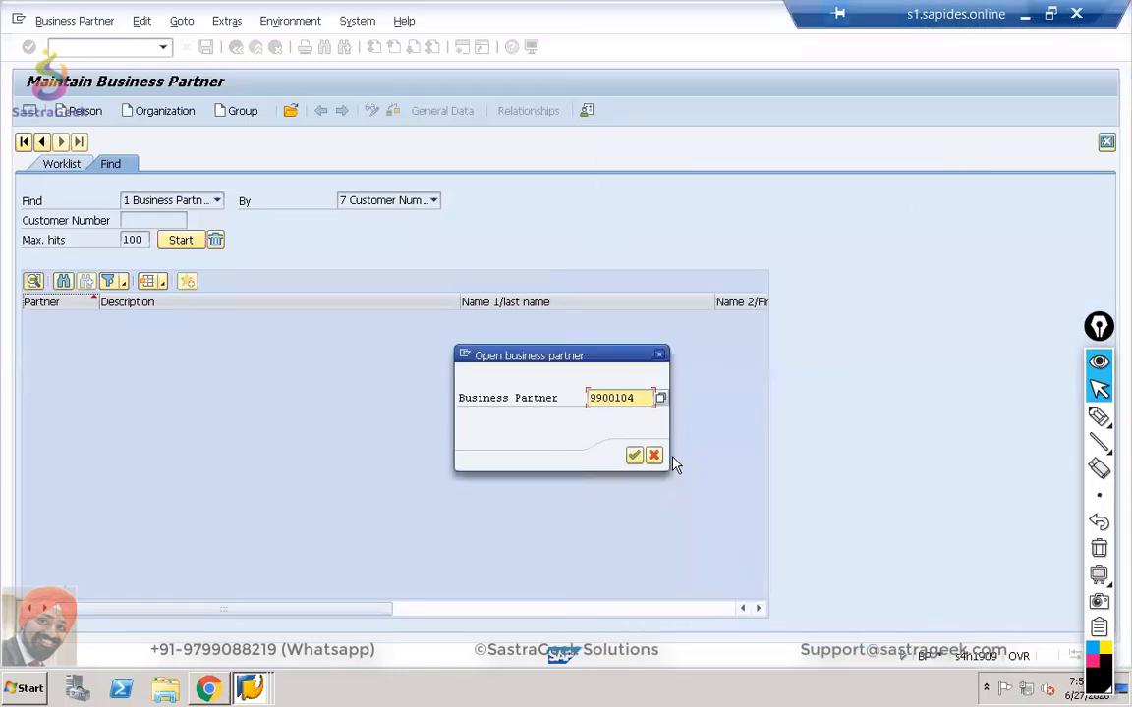
click(635, 457)
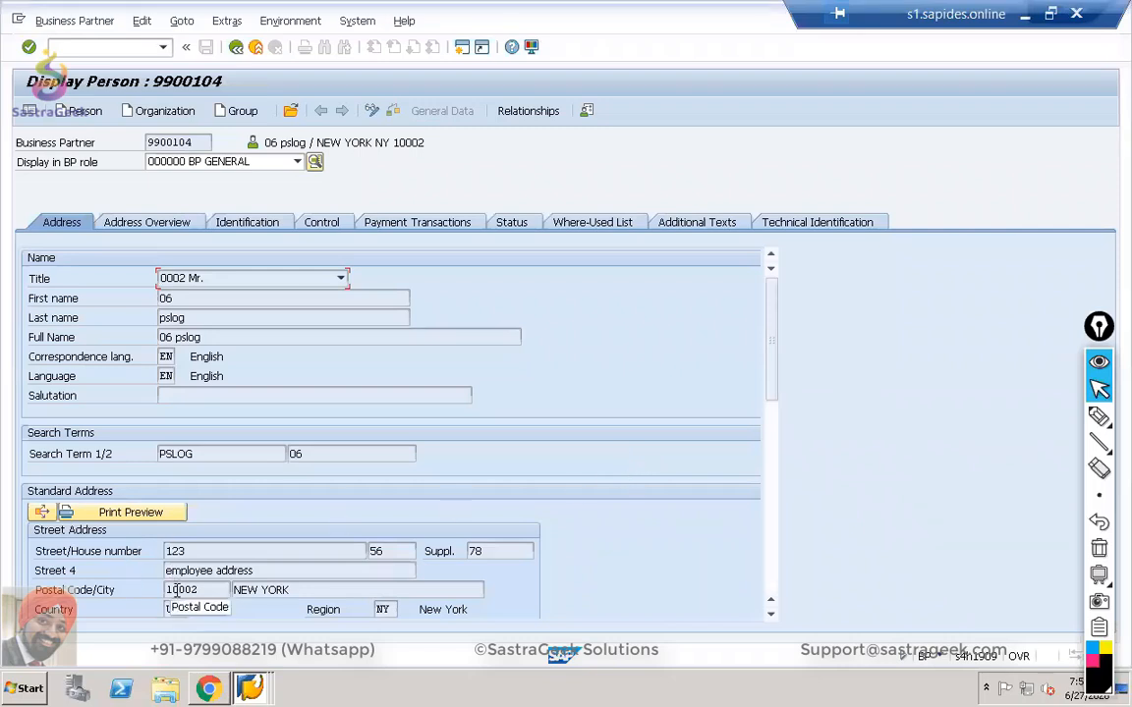
Display the partner in the FI Vendor role with its company code data.
click(296, 161)
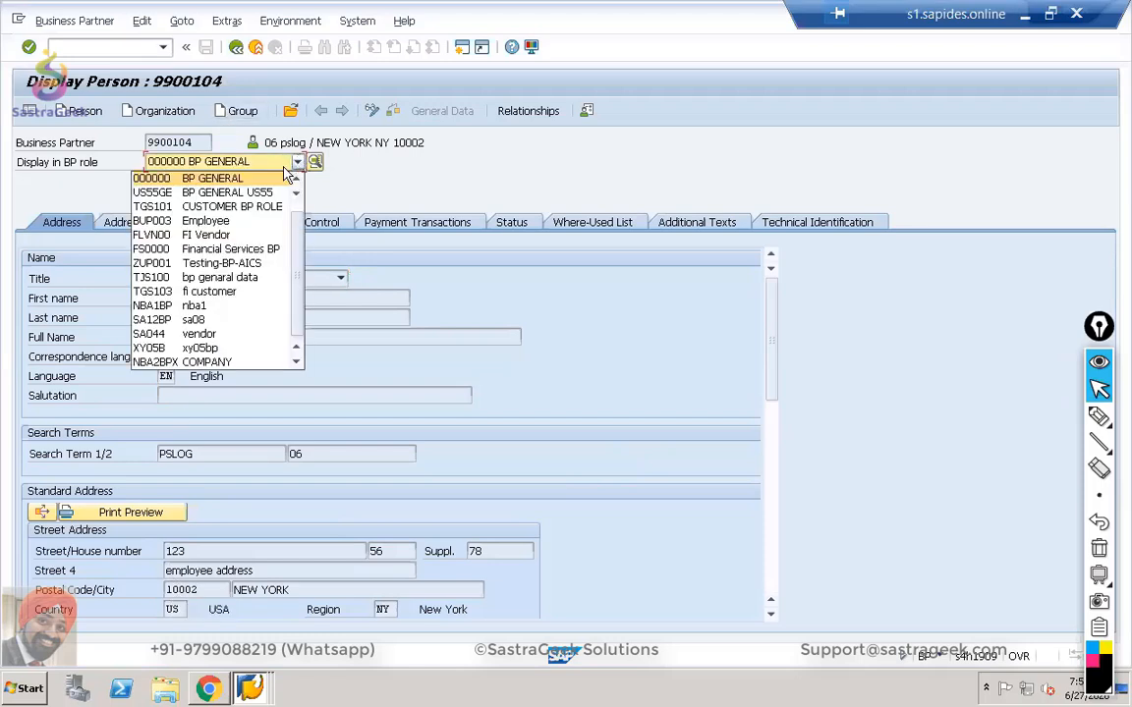
click(228, 236)
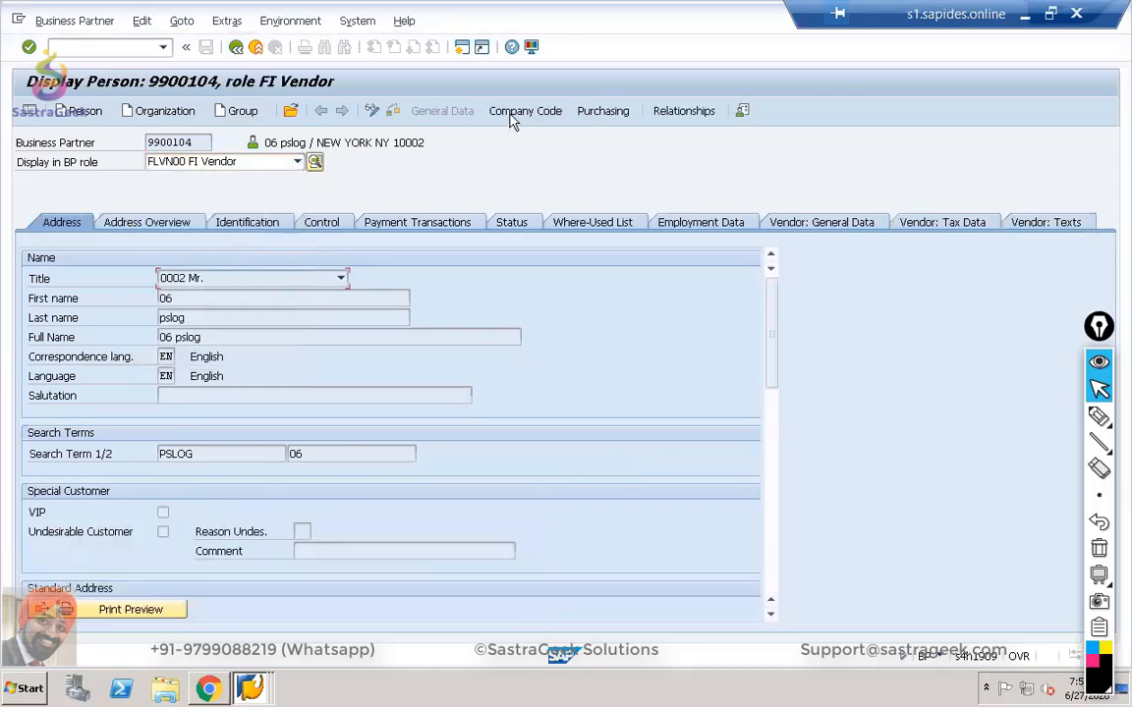
click(511, 112)
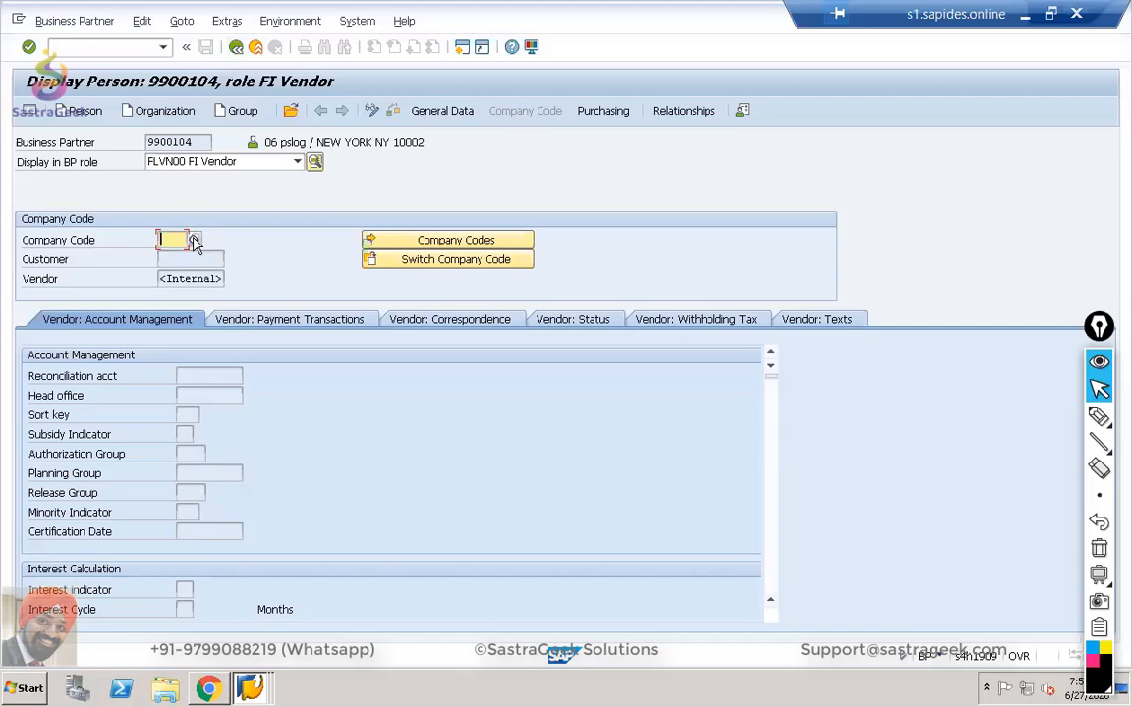
Return to the main menu and start transaction BP.
click(239, 48)
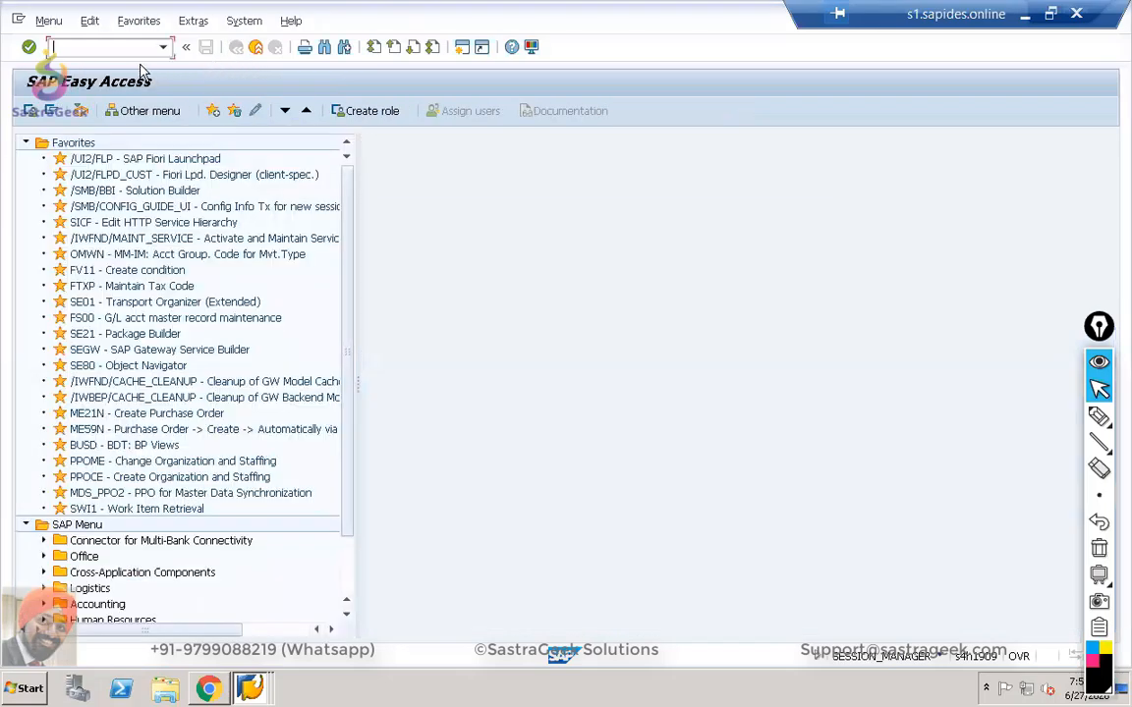
text(BP)
key(Return)
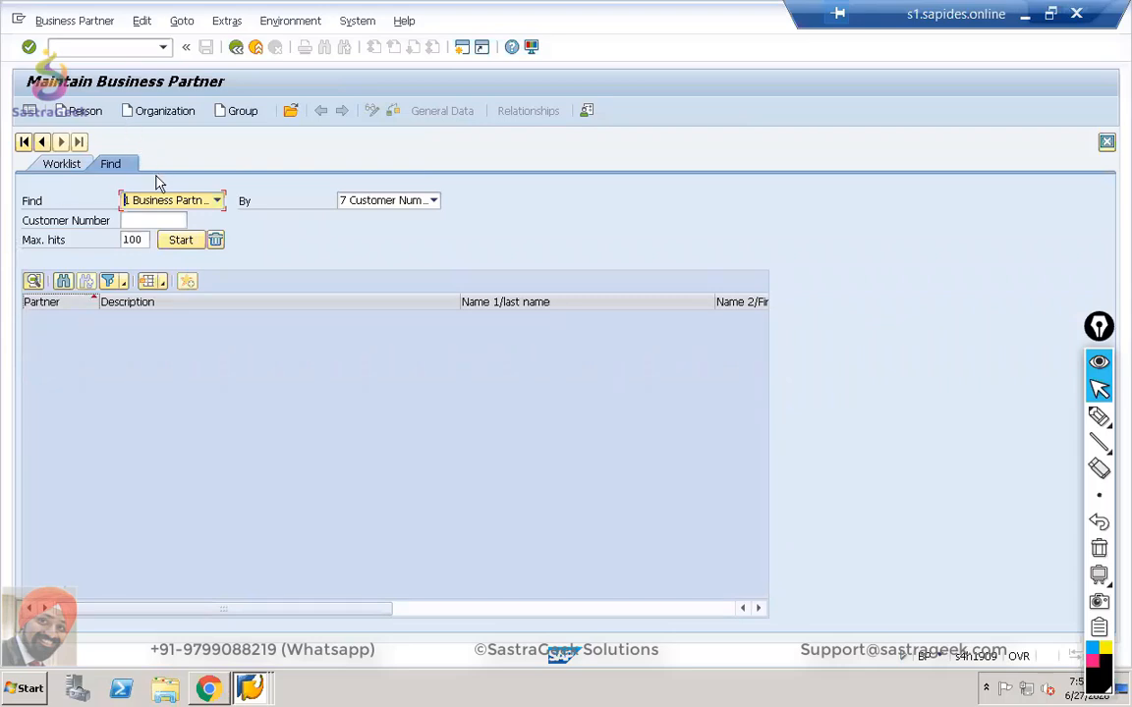
Search Employee-role partners and open the new employee's business partner.
click(291, 111)
click(657, 396)
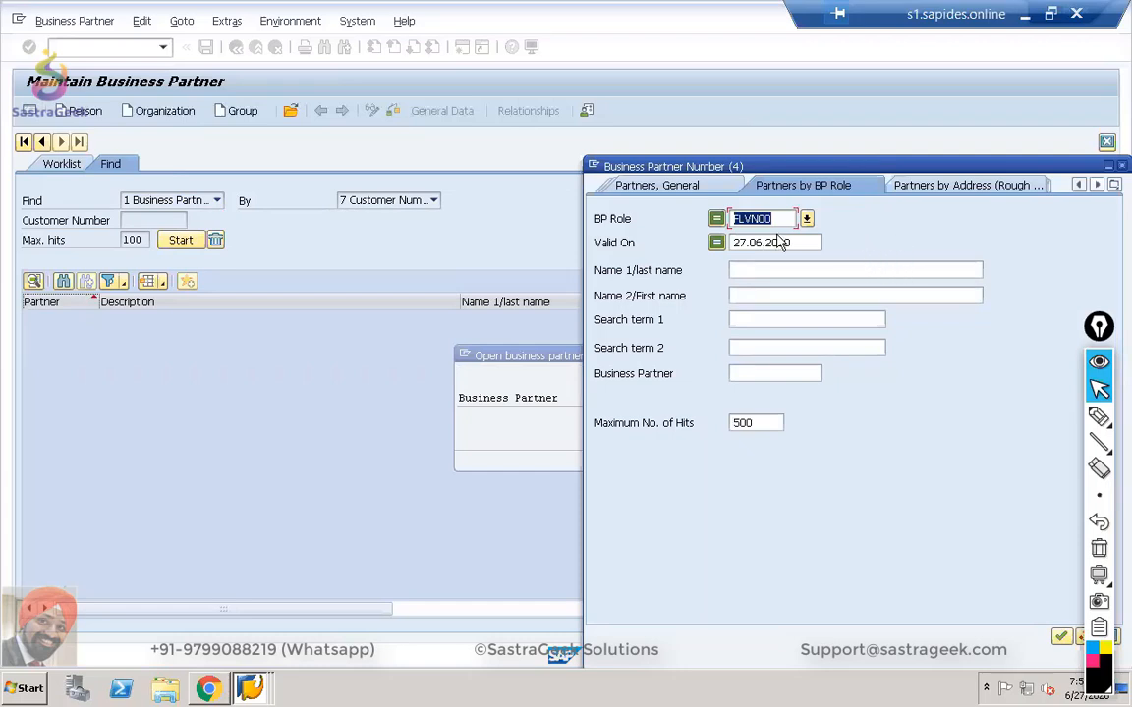
text(FLVN01)
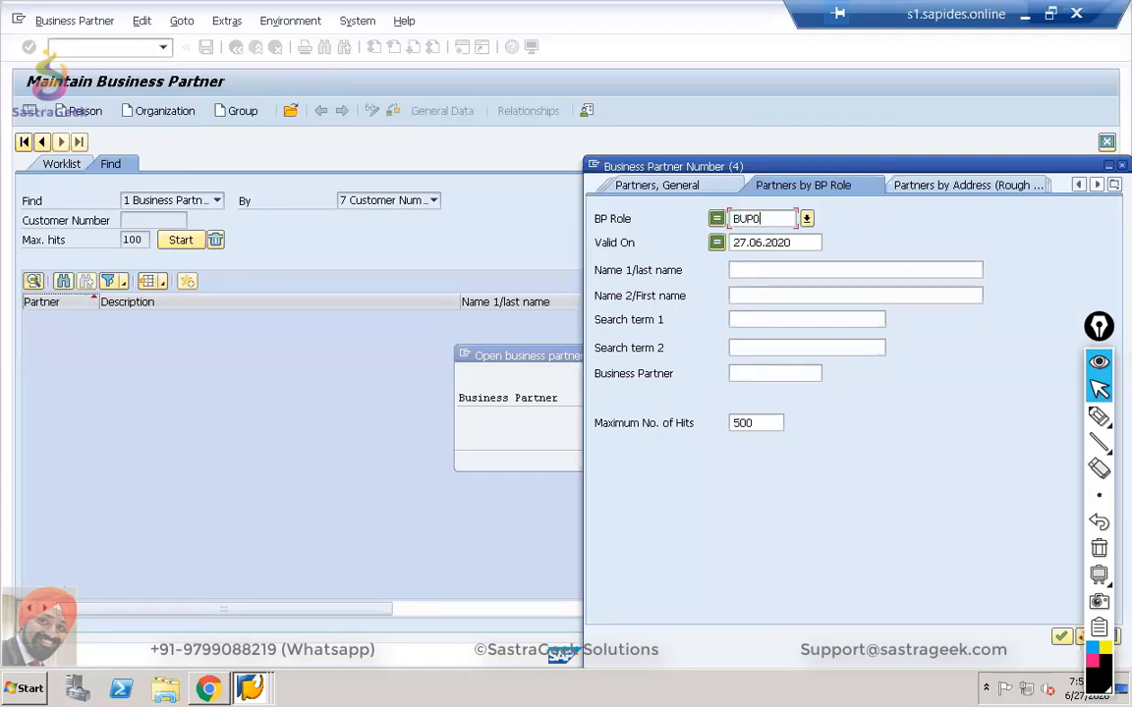
key(Return)
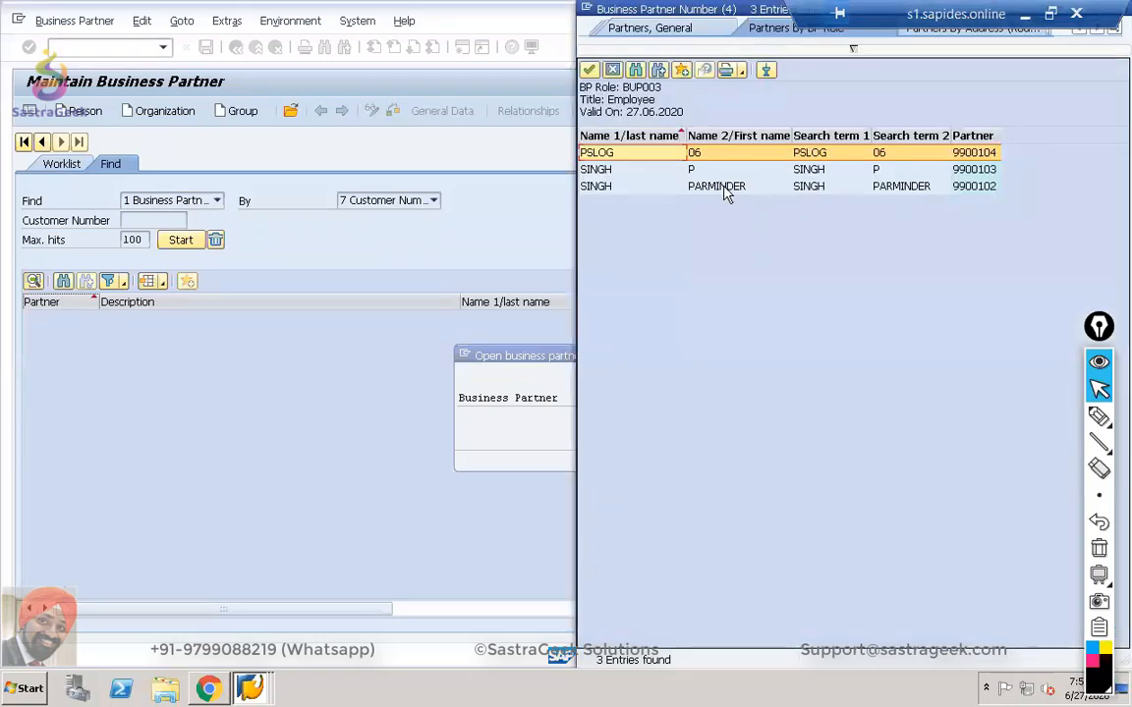
double_click(709, 161)
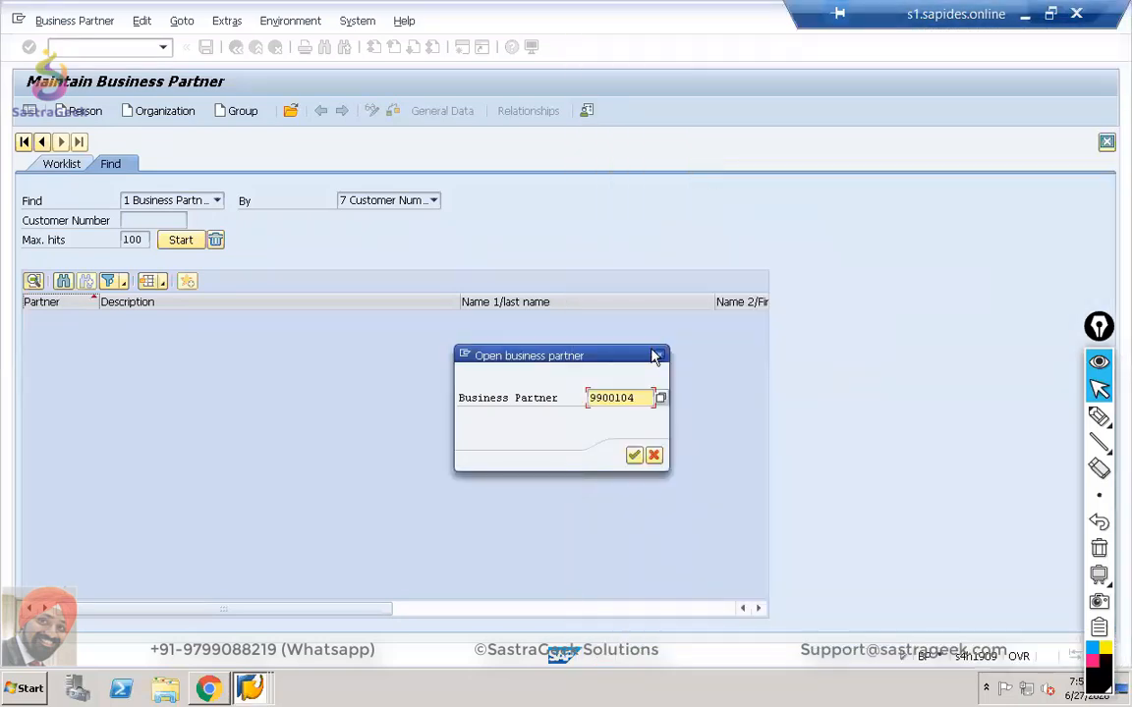
click(633, 457)
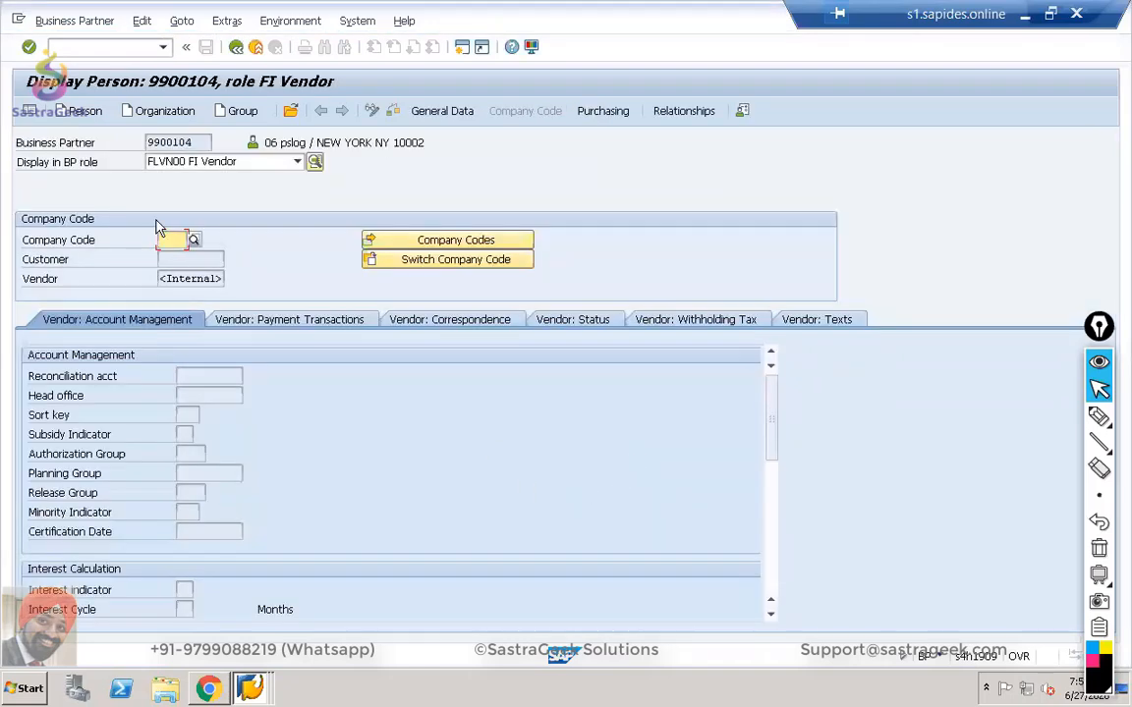
Switch the partner's display to the BUP003 Employee role.
click(218, 164)
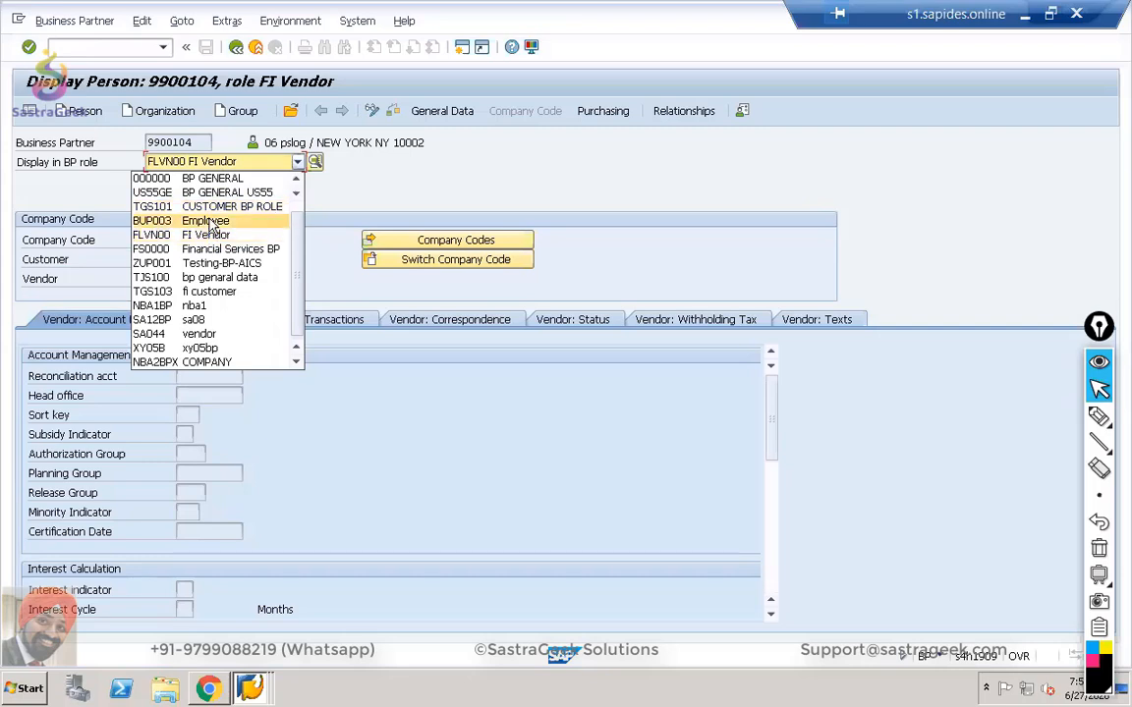
scroll(299, 245, up, 1)
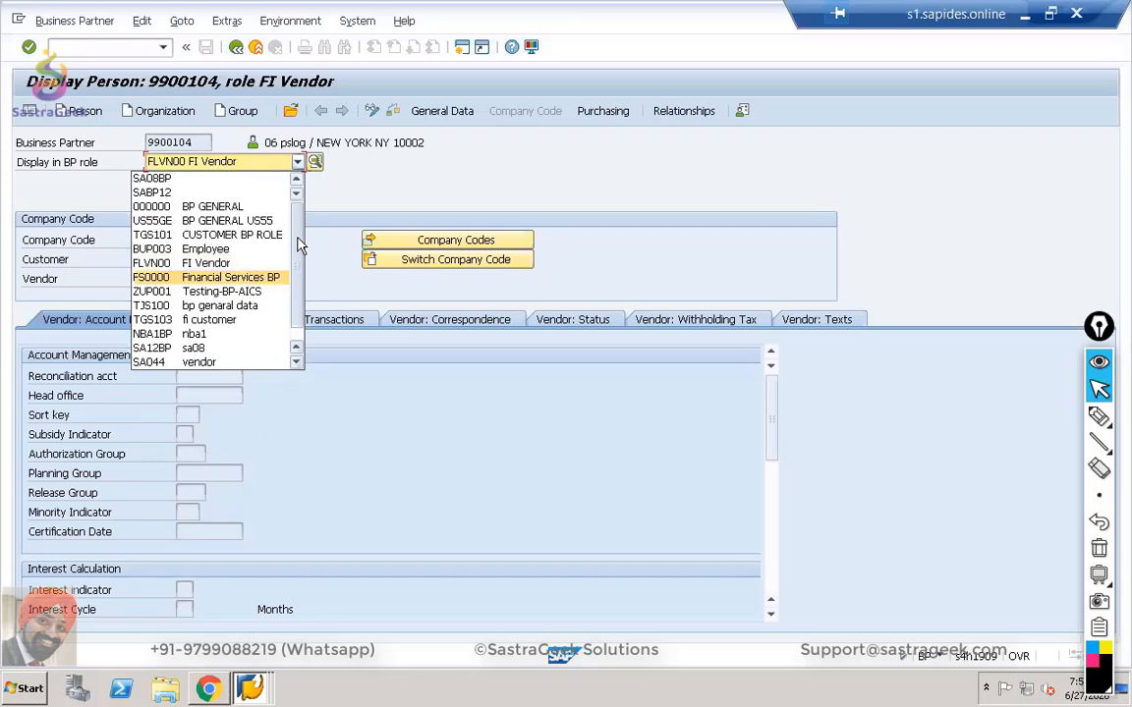
click(221, 249)
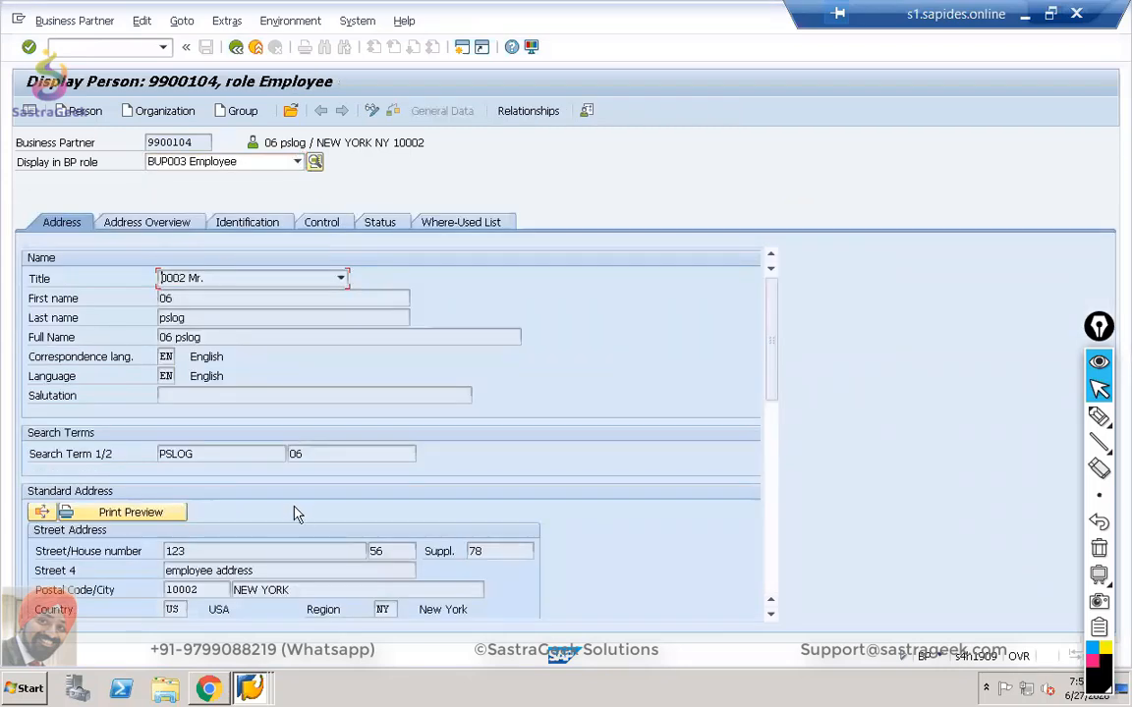
Check the Identification data: personnel number 4 and the linked SAP user name are filled.
click(247, 223)
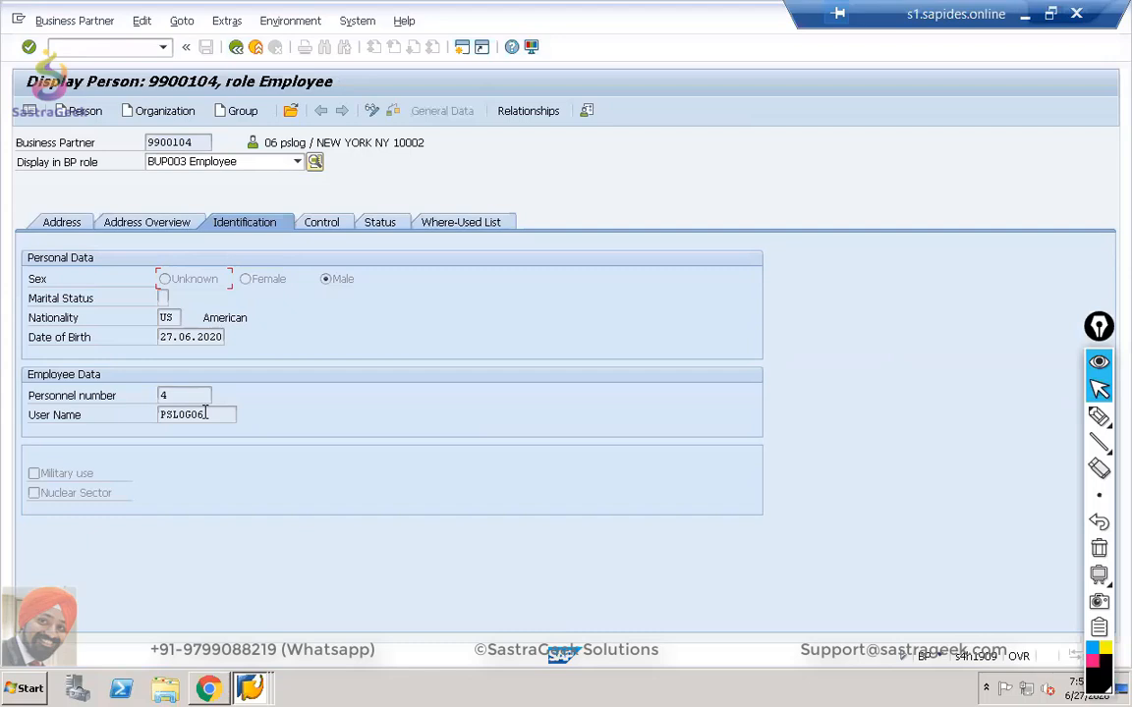
drag(206, 413, 152, 432)
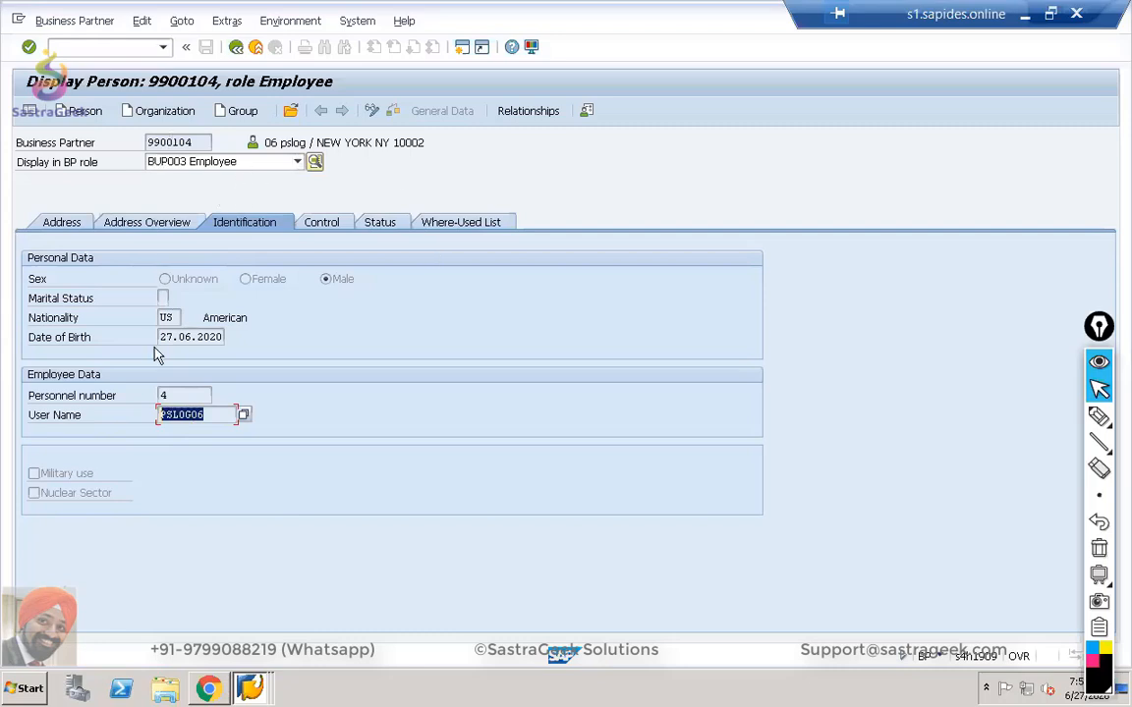
click(159, 394)
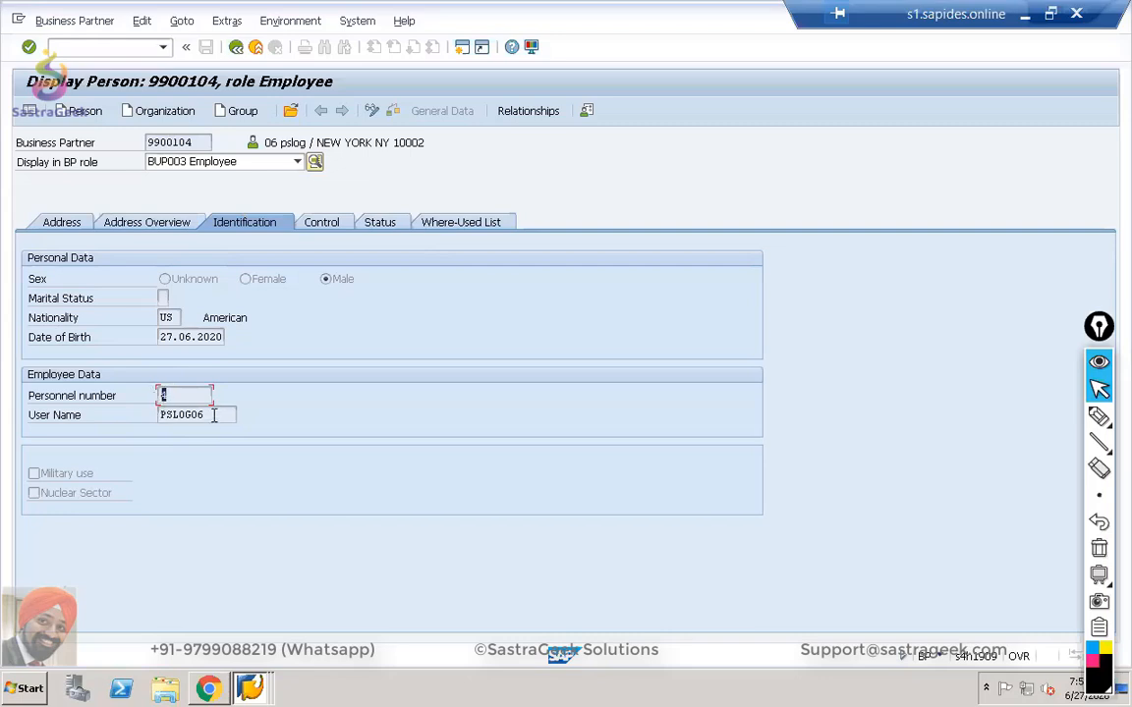
double_click(153, 414)
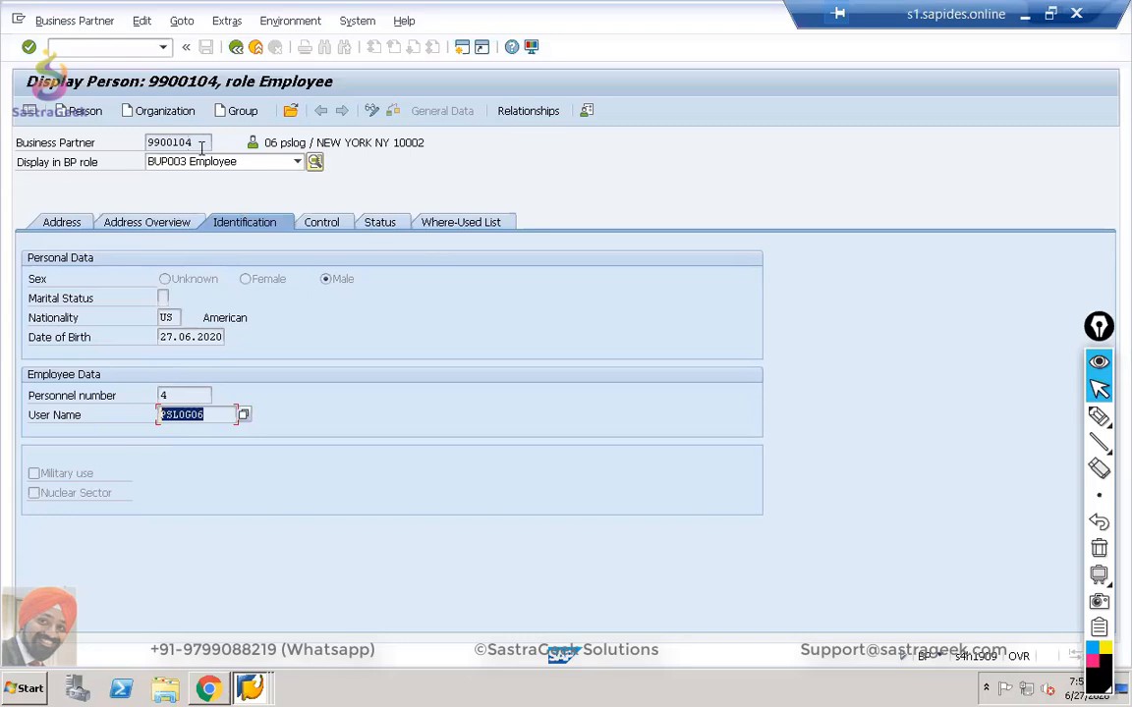
click(297, 164)
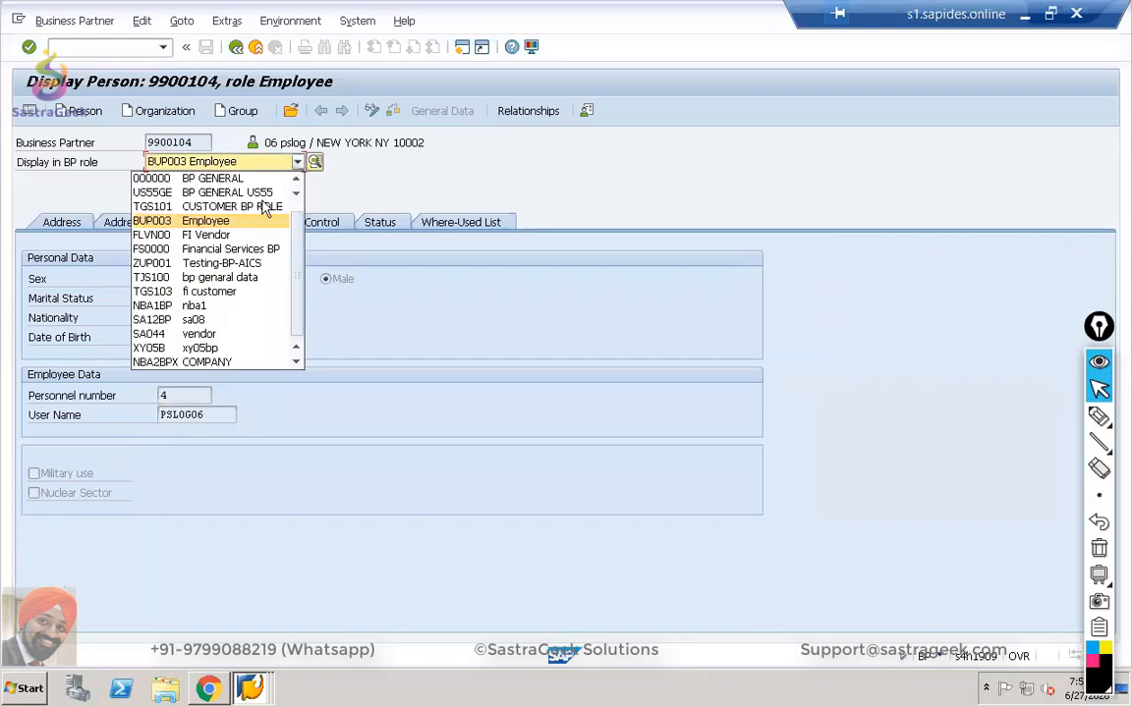
Switch the partner to the FLVN00 FI Vendor role and check its company code data.
click(244, 235)
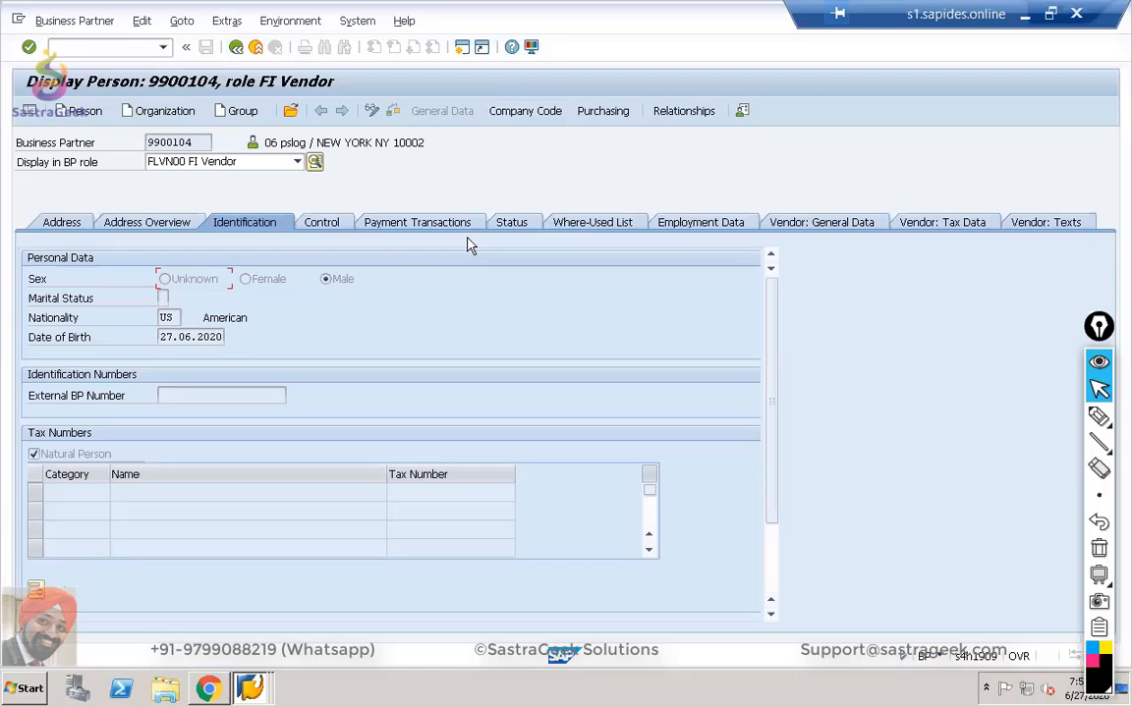
click(537, 117)
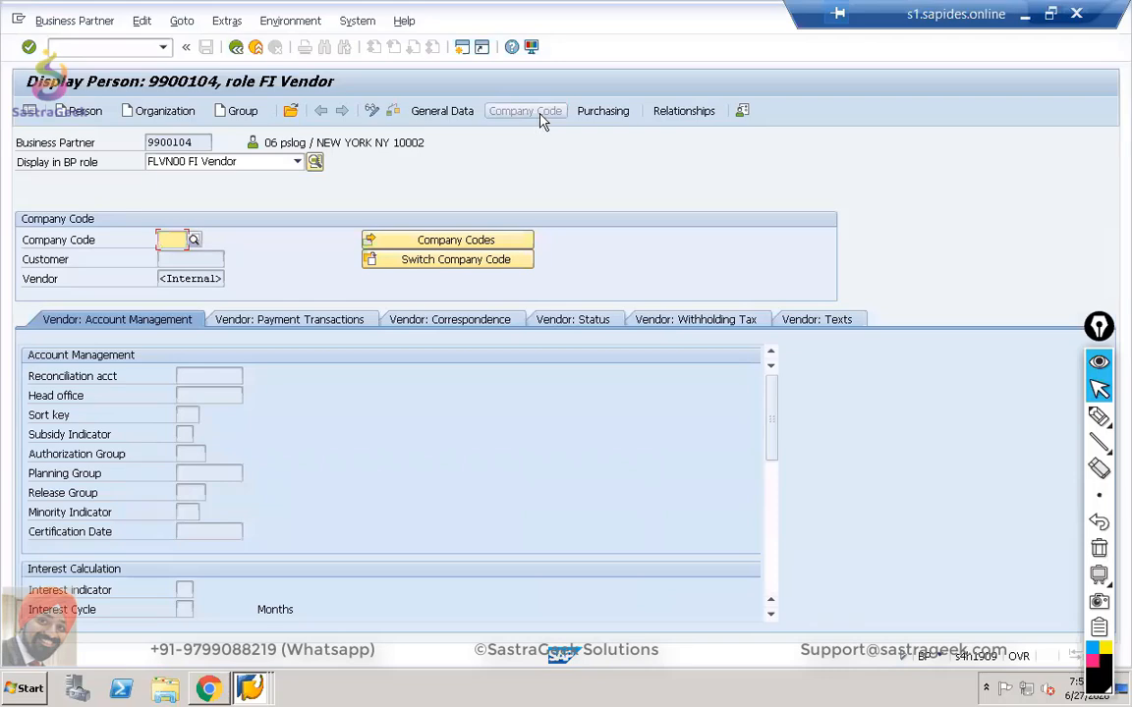
click(236, 48)
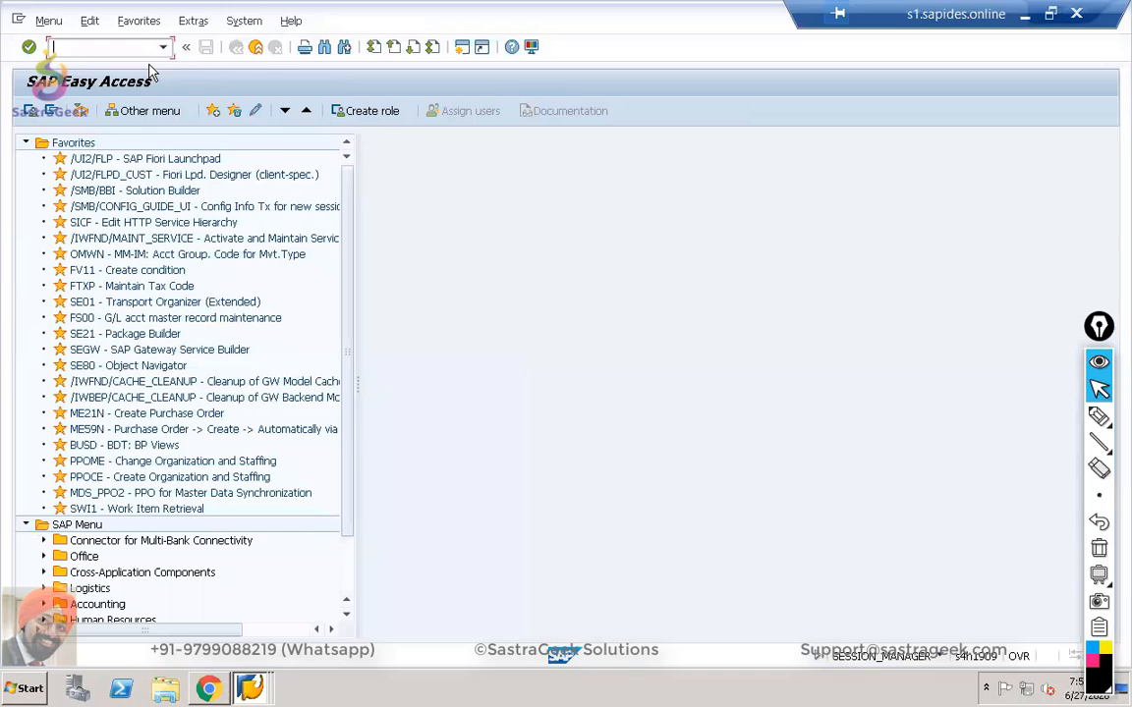
Restart BP and open the new employee's partner, found by searching role BUP003.
text(bp)
key(Return)
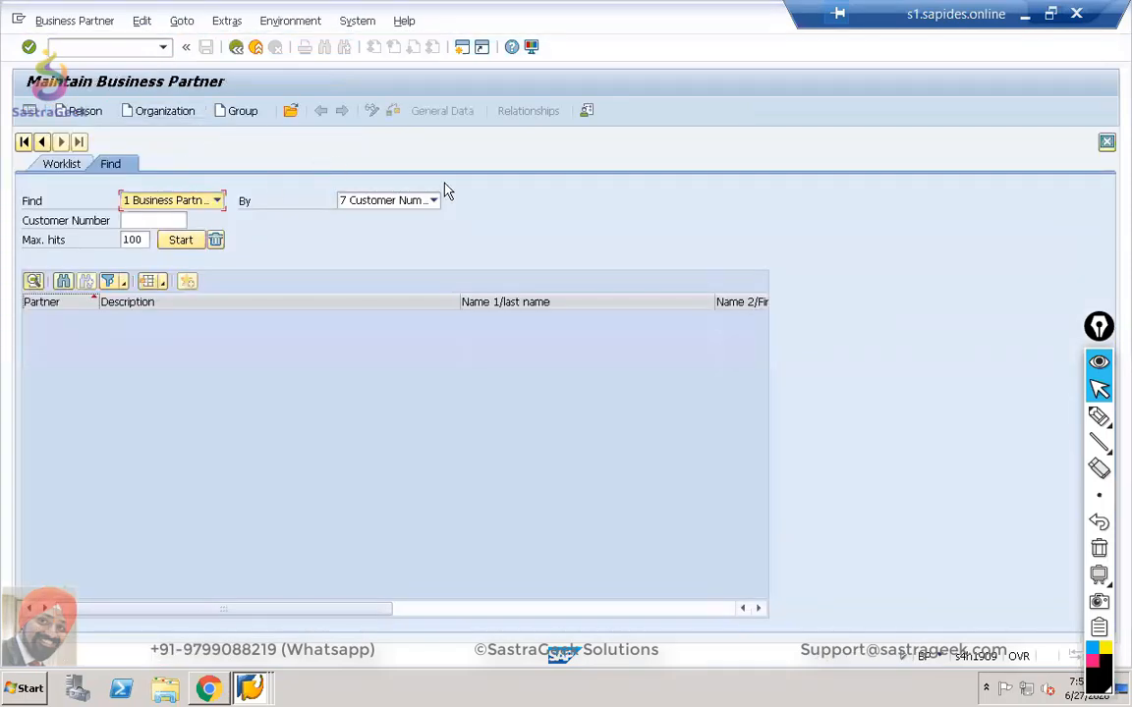
click(292, 112)
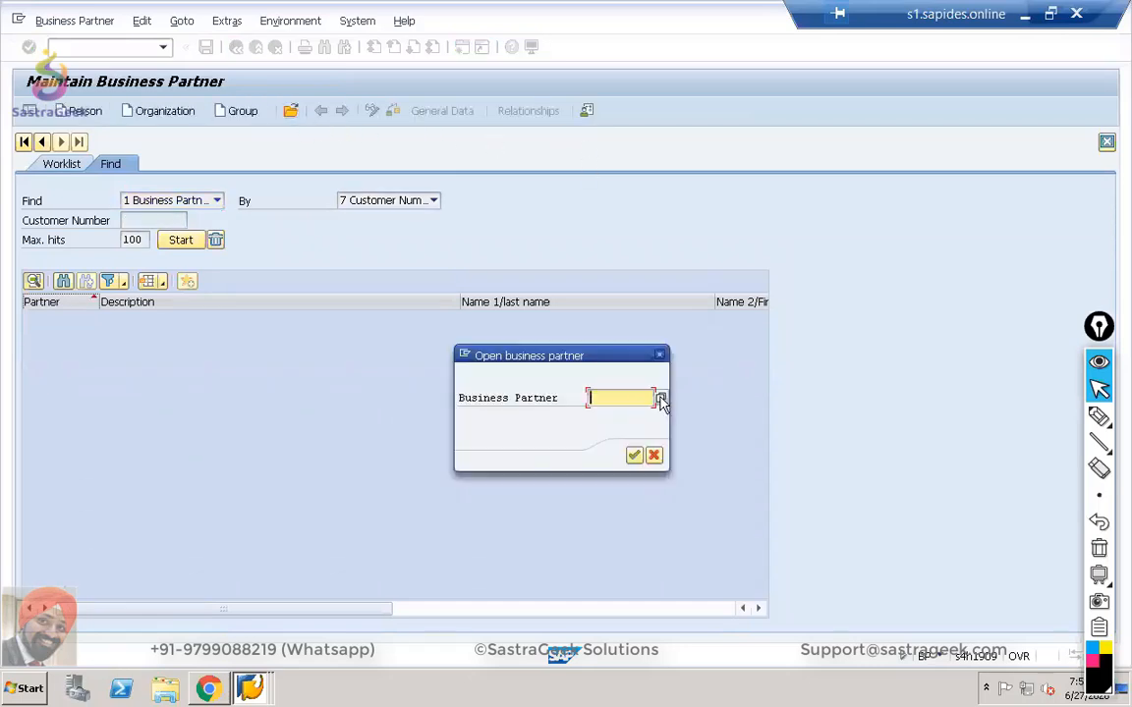
click(661, 400)
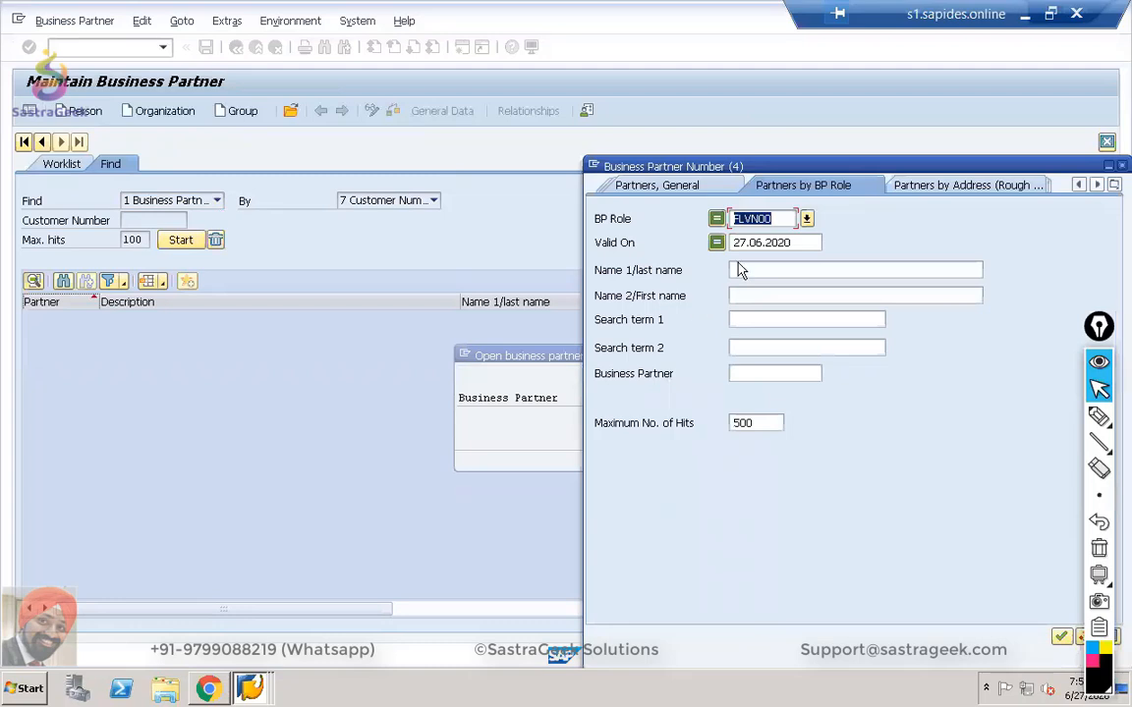
text(BUP003)
key(Return)
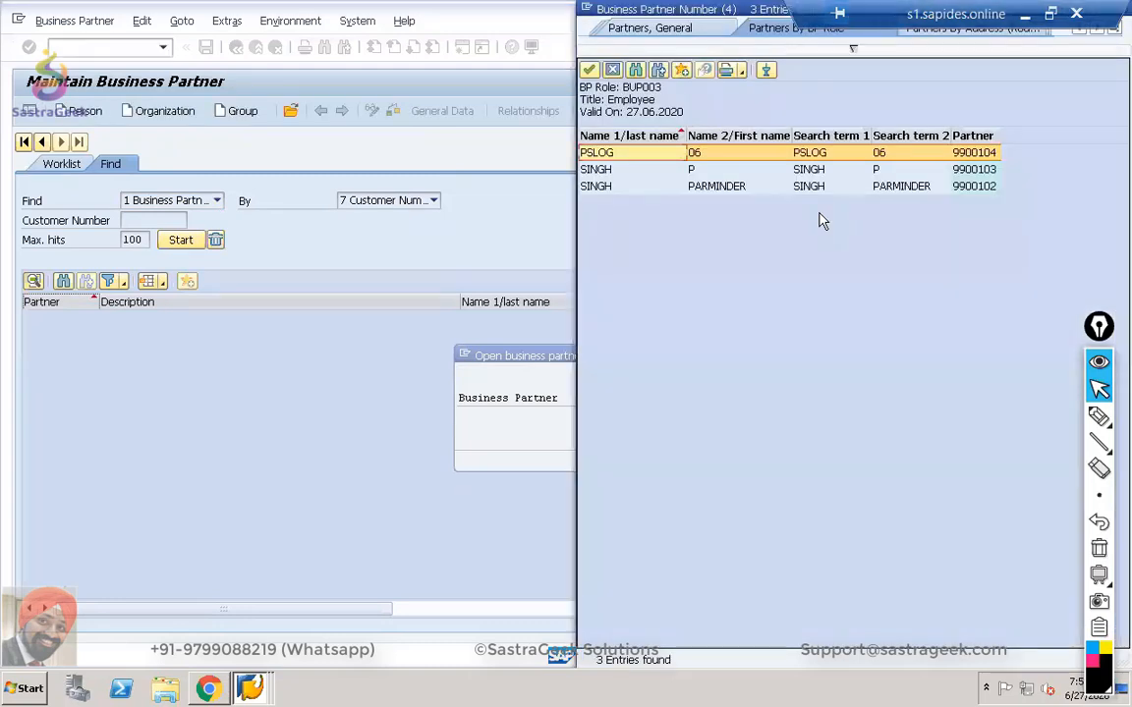
double_click(621, 158)
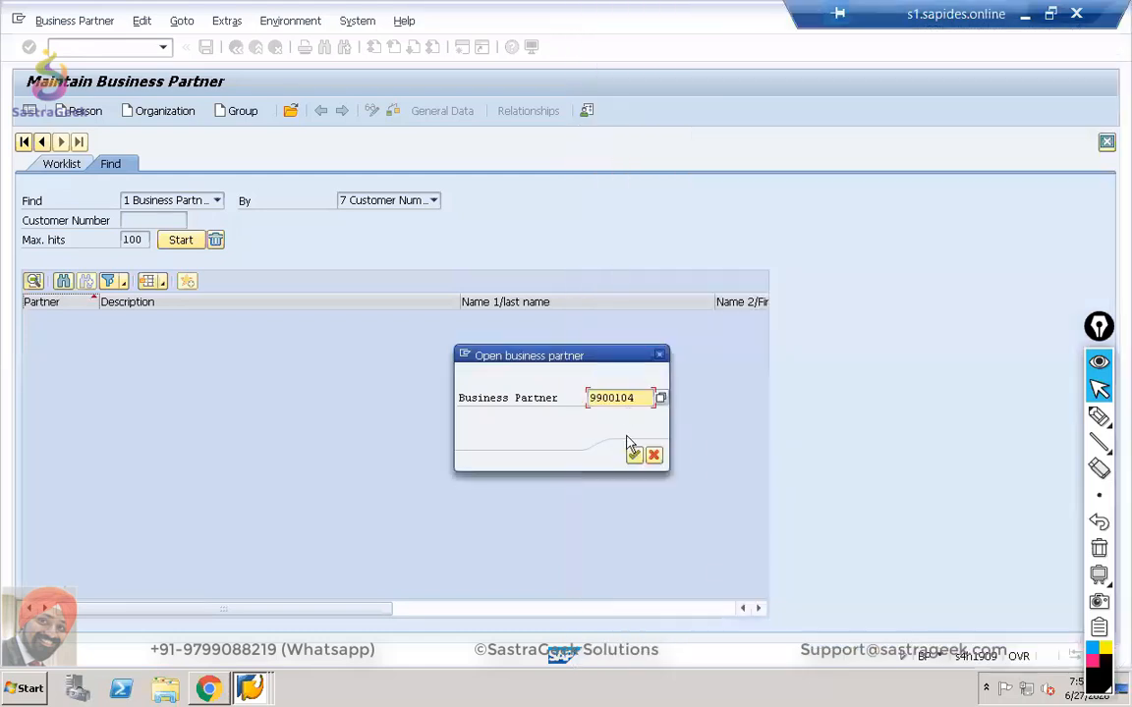
click(636, 456)
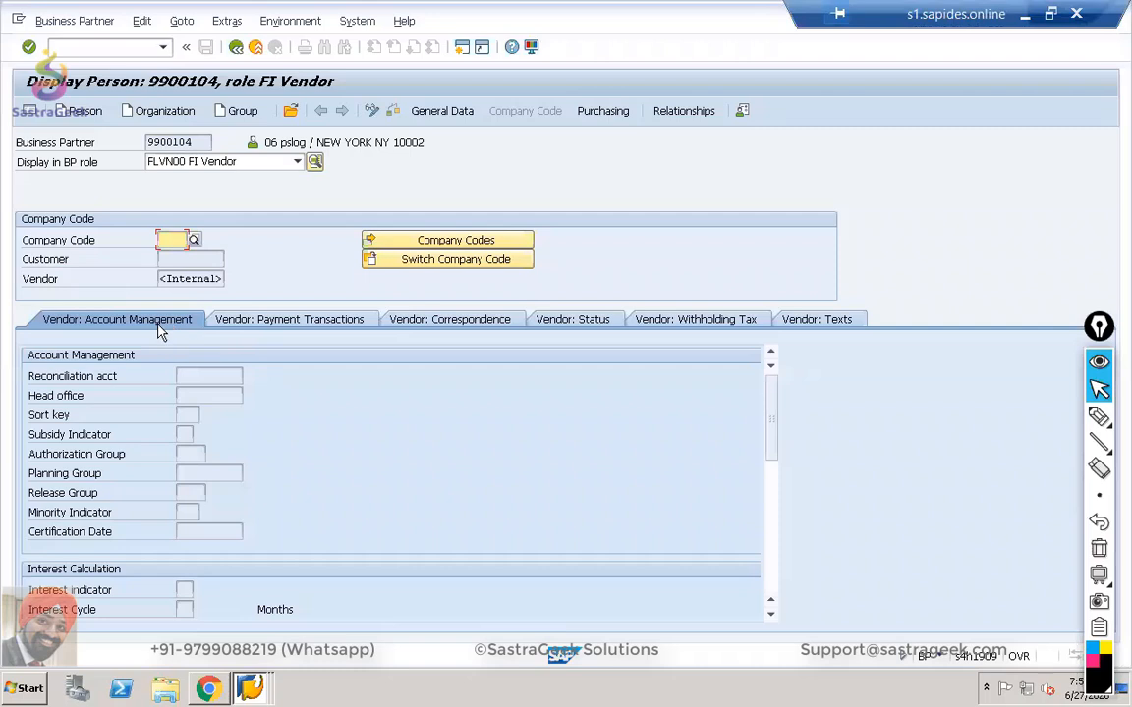
Review the partner's General Data, Vendor: General Data and New York address.
click(436, 114)
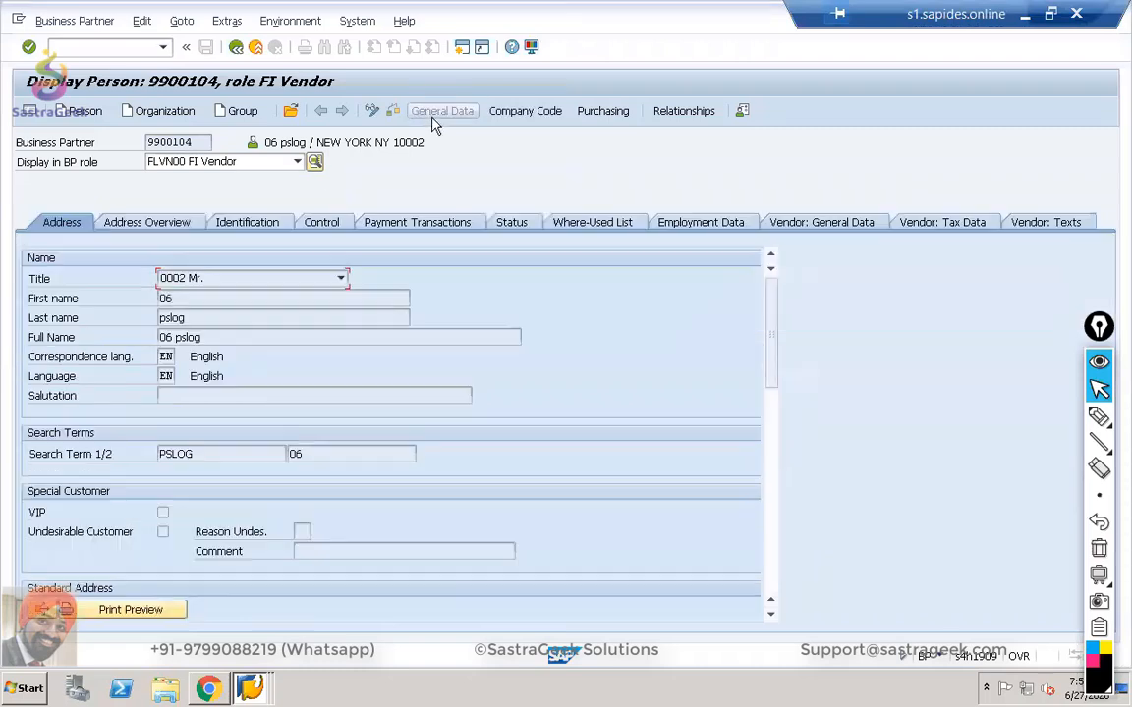
click(822, 223)
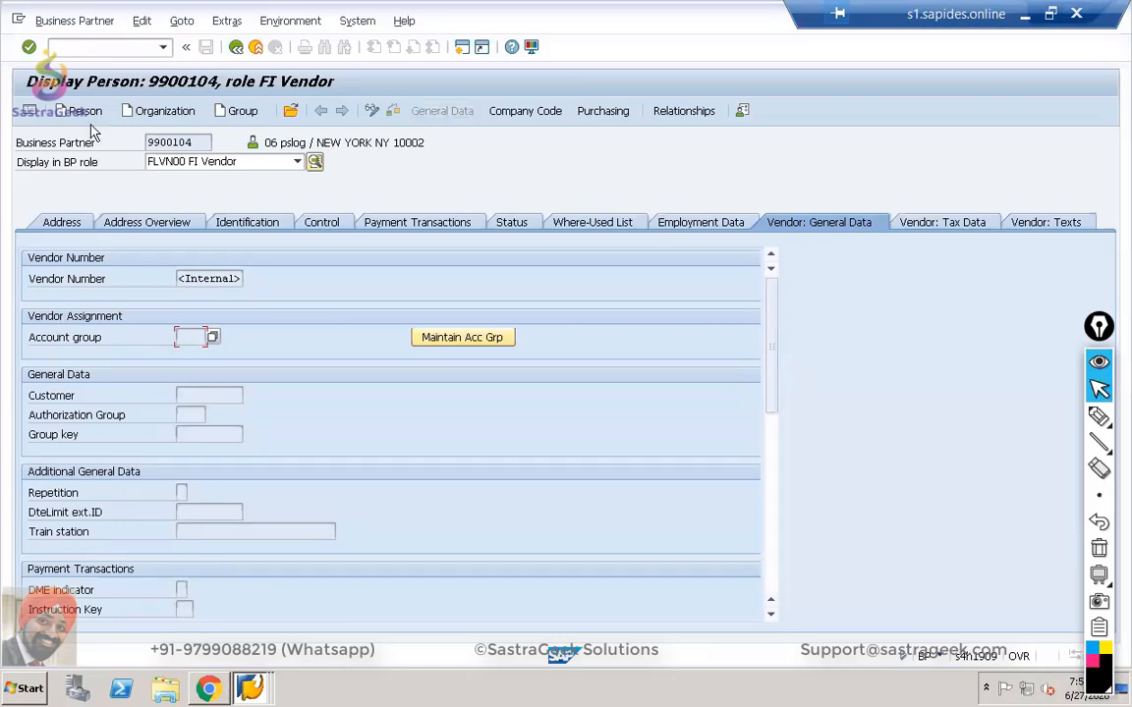
click(63, 223)
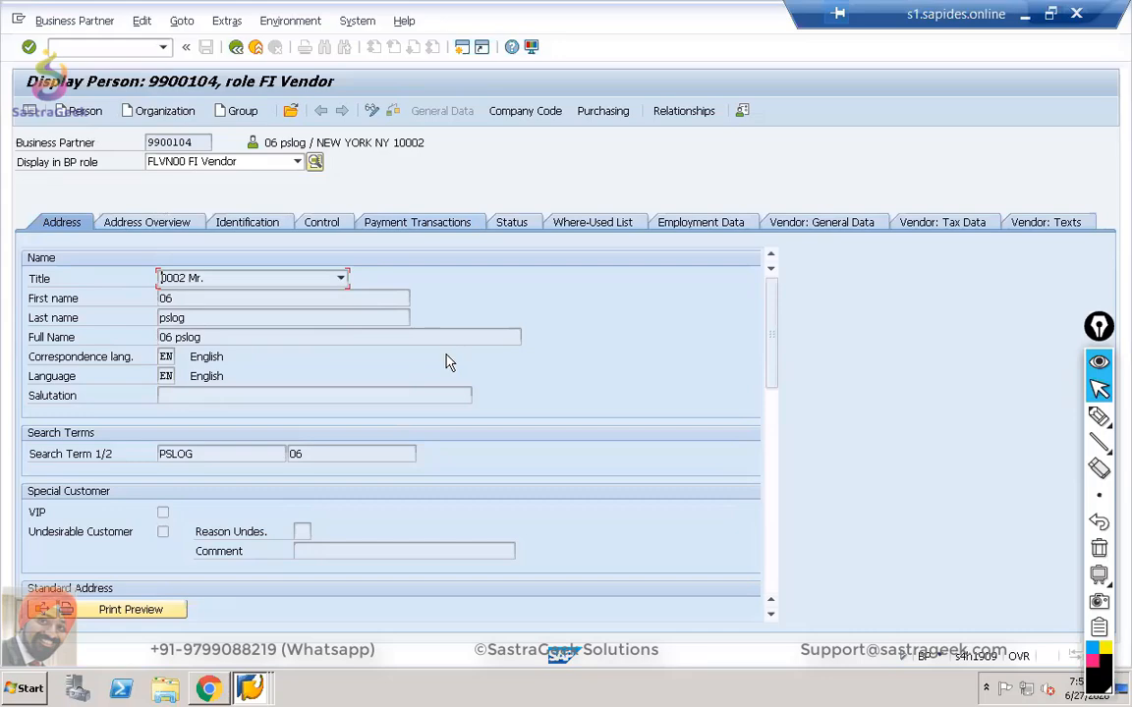
Open the recipient User value help in Fiori and sign in with the user name and password.
click(208, 689)
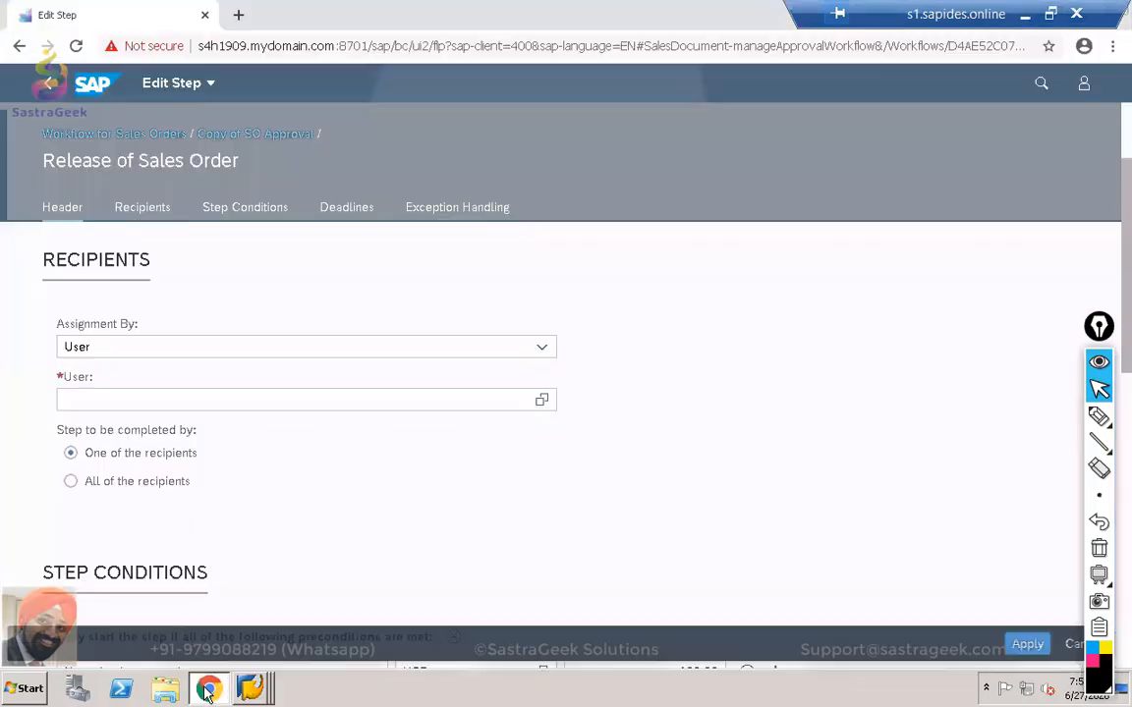
click(541, 401)
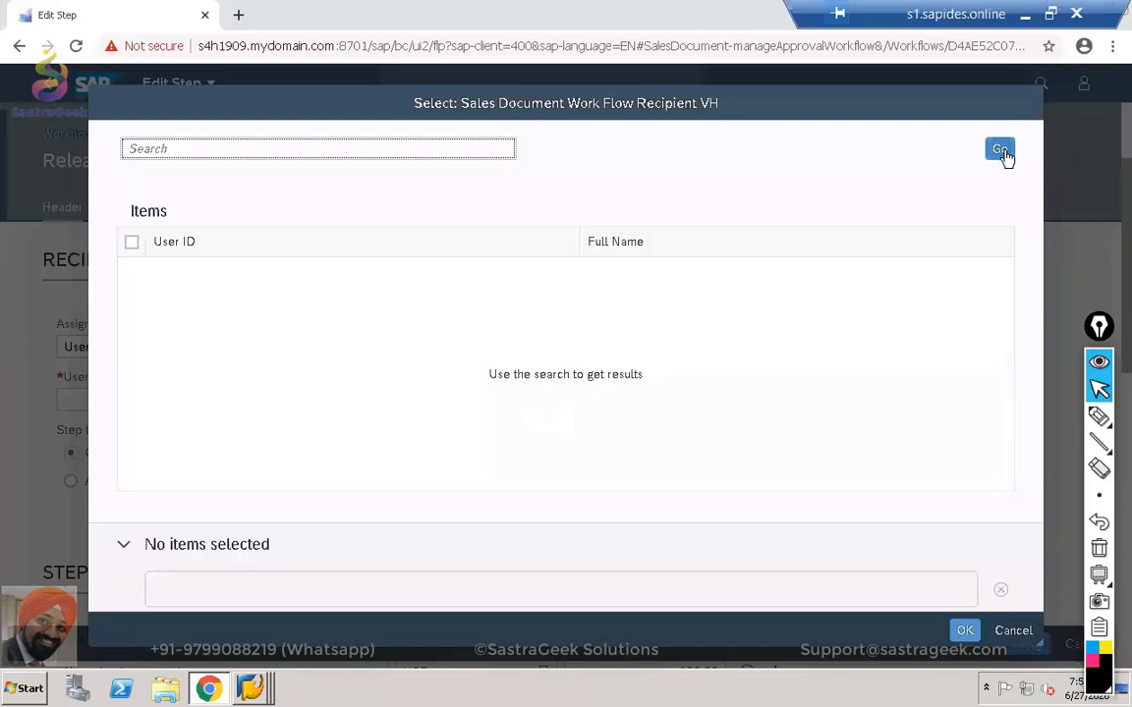
click(1000, 150)
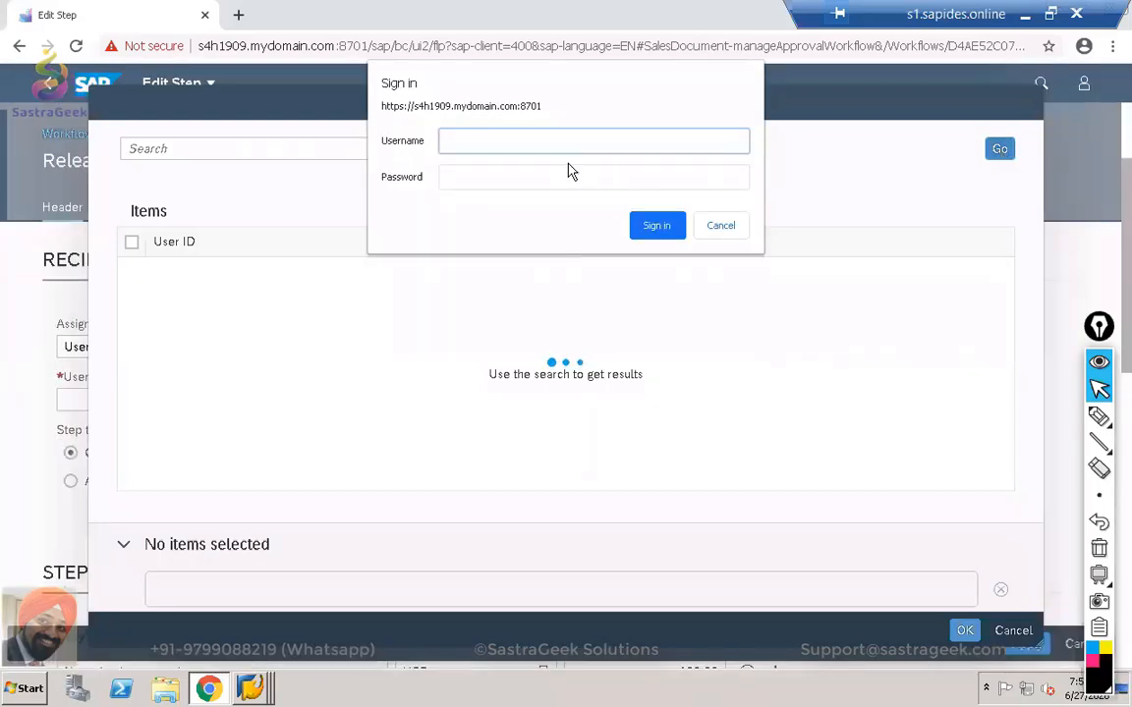
text(PARMI)
text(NDER)
click(570, 172)
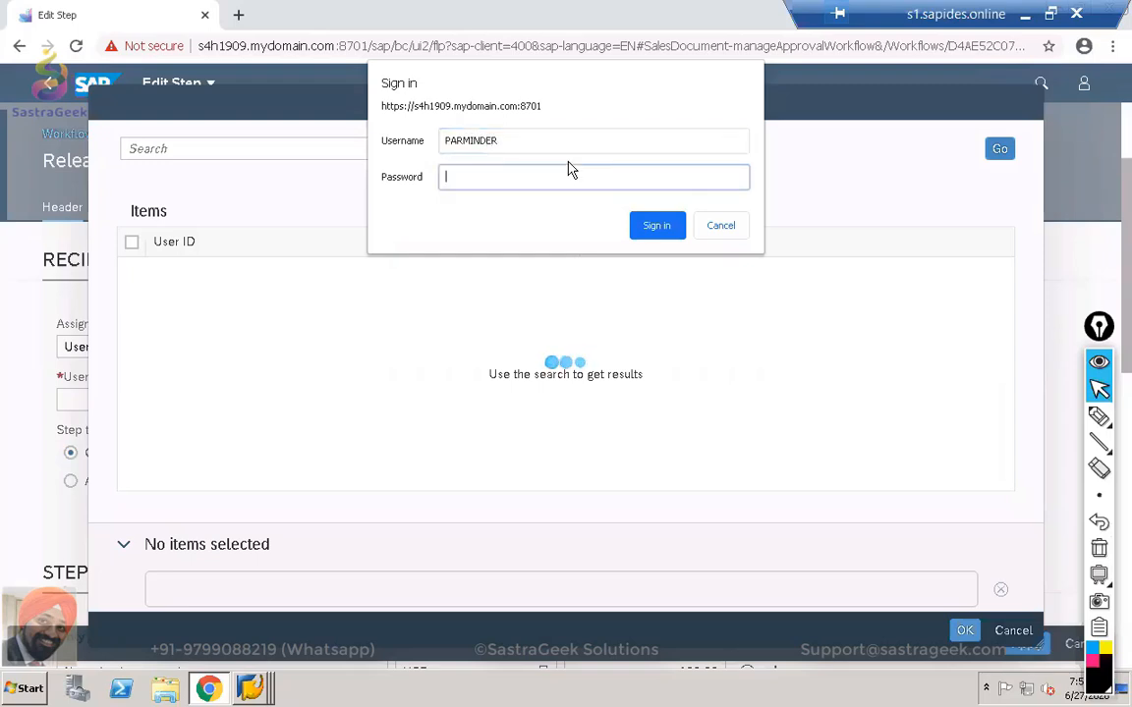
text(•••••••••)
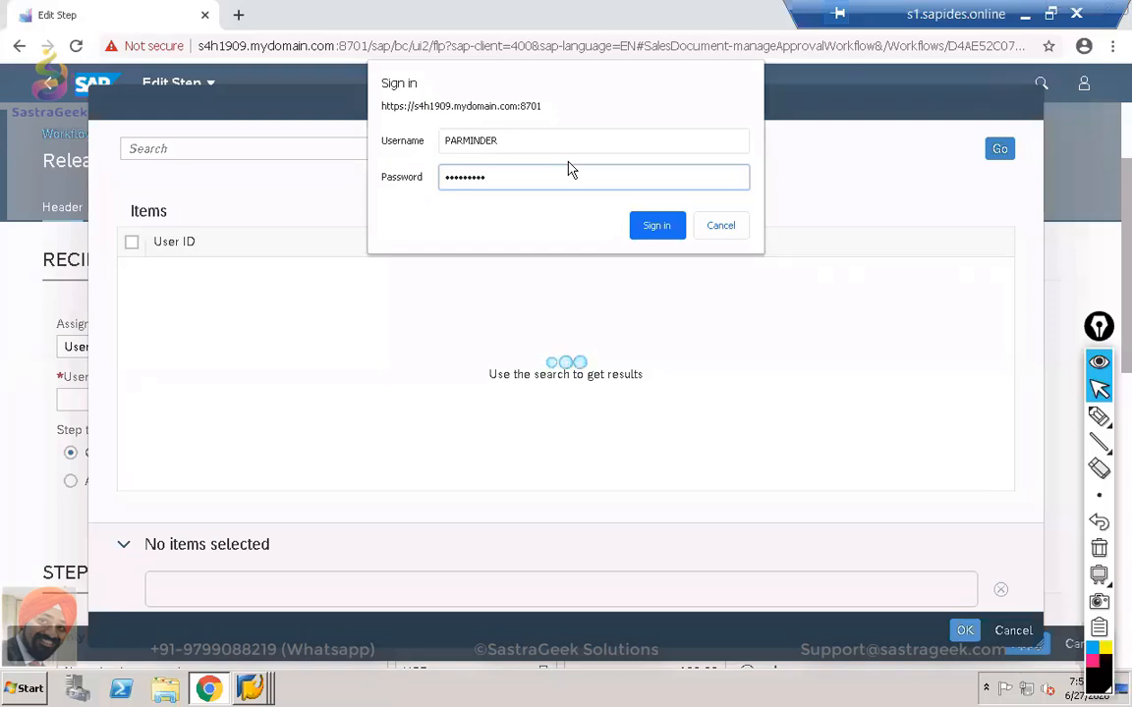
key(Return)
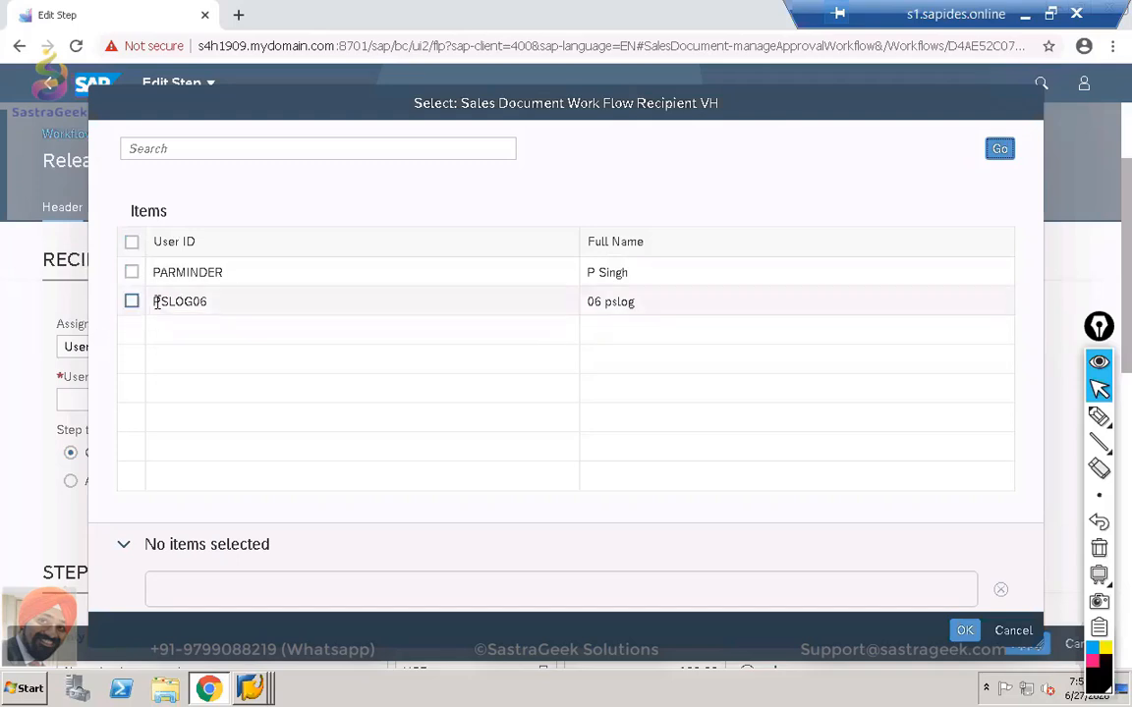
Confirm the new employee's user is listed, then cancel without assigning a recipient.
click(156, 304)
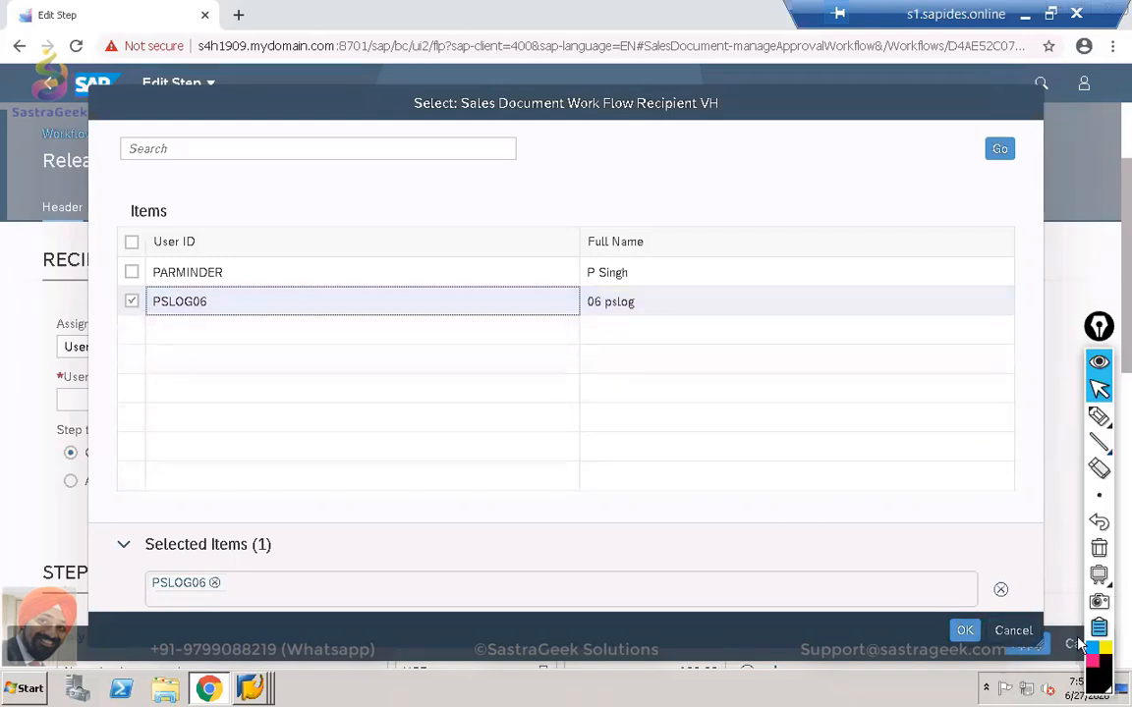
click(1016, 630)
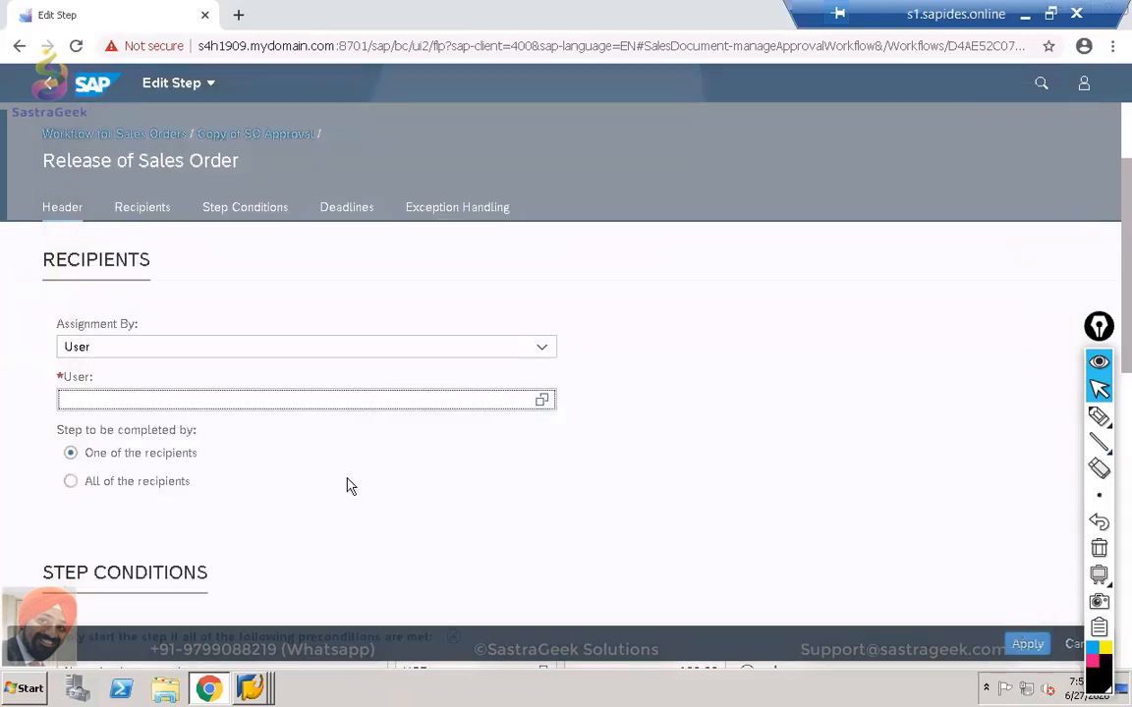
scroll(352, 487, up, 2)
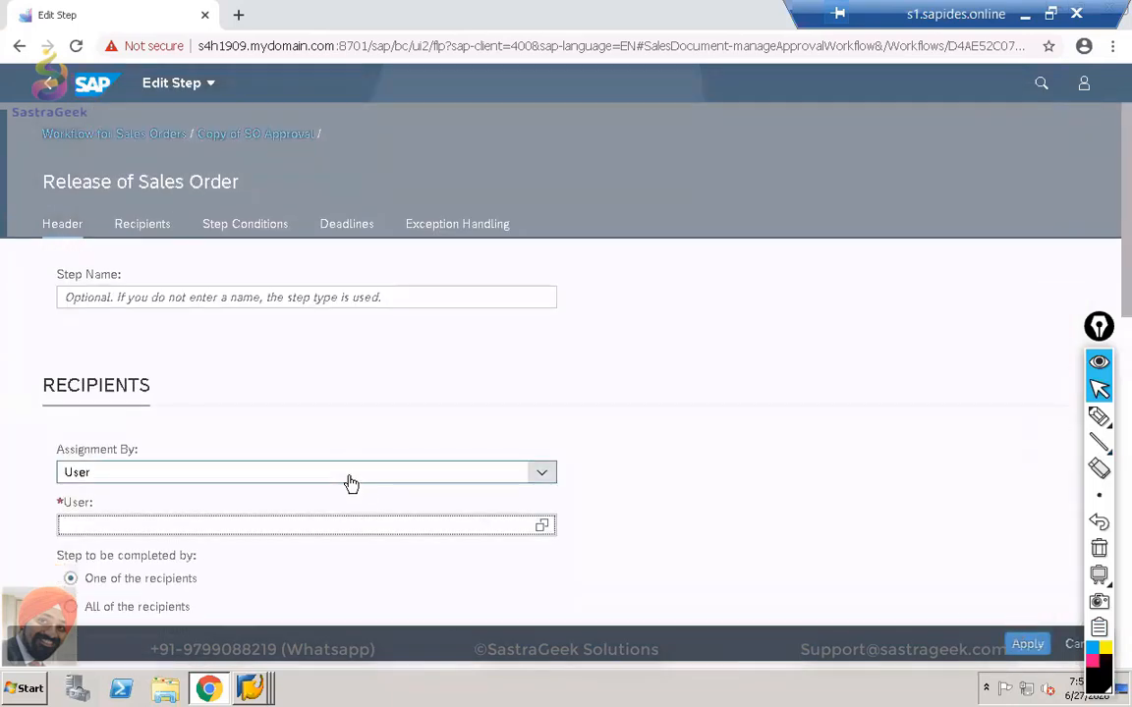
mouse_move(250, 688)
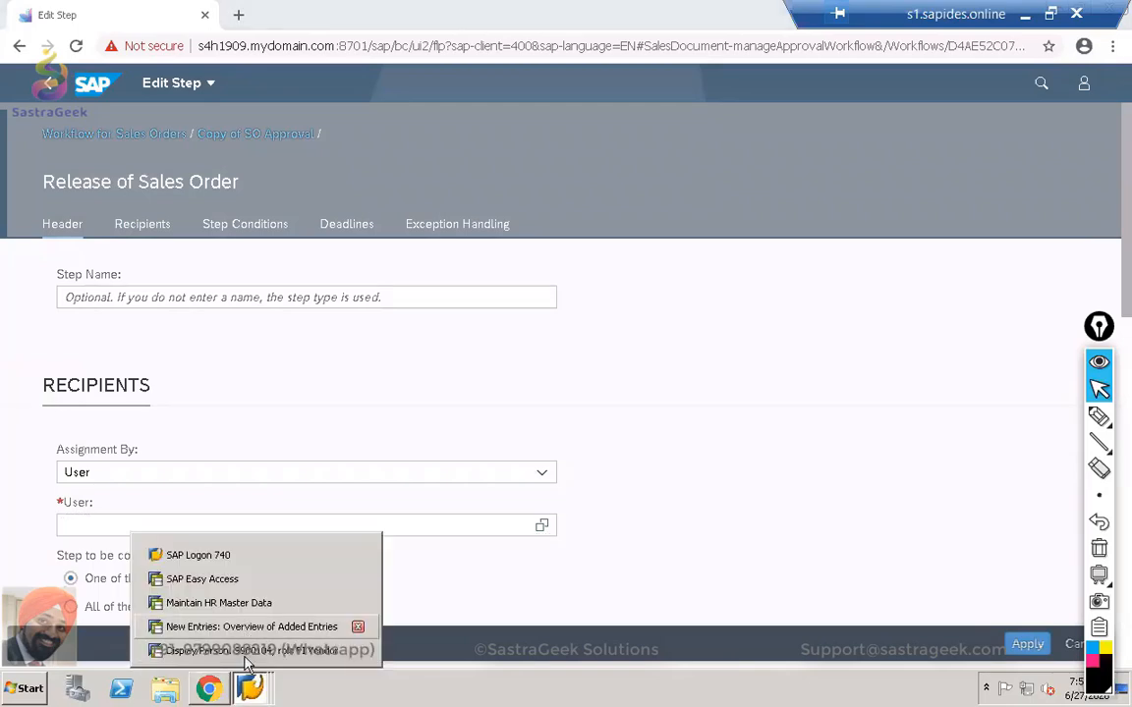
Leave and exit the PA30 HR master data session.
click(246, 602)
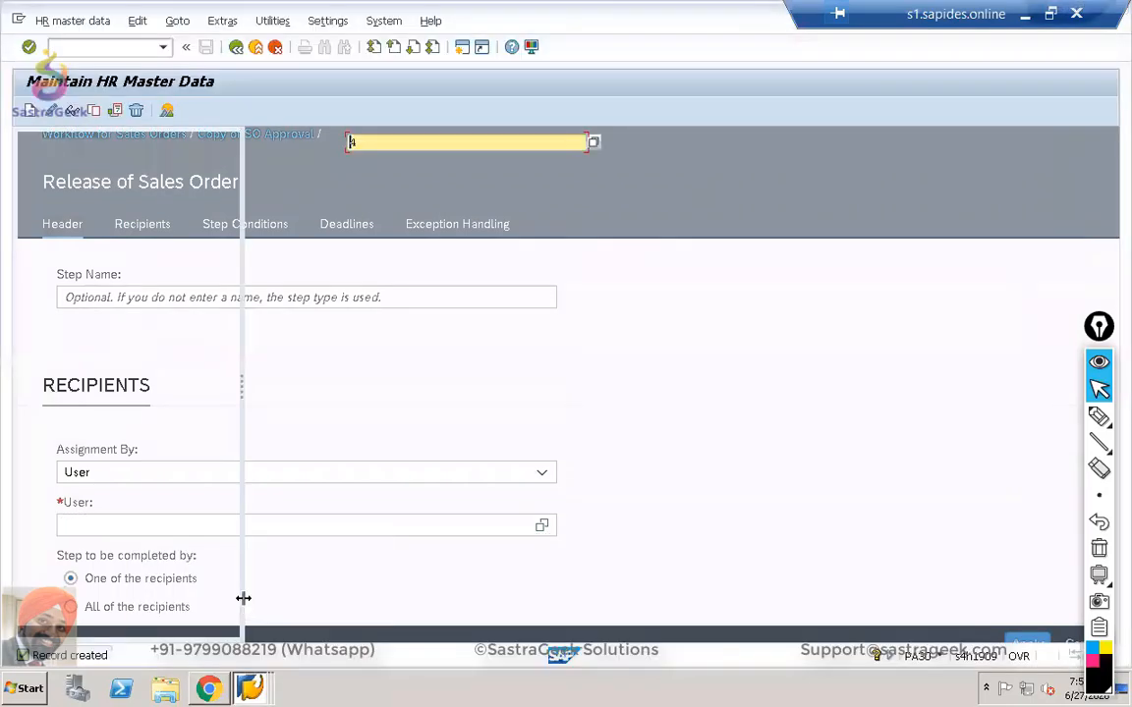
click(244, 51)
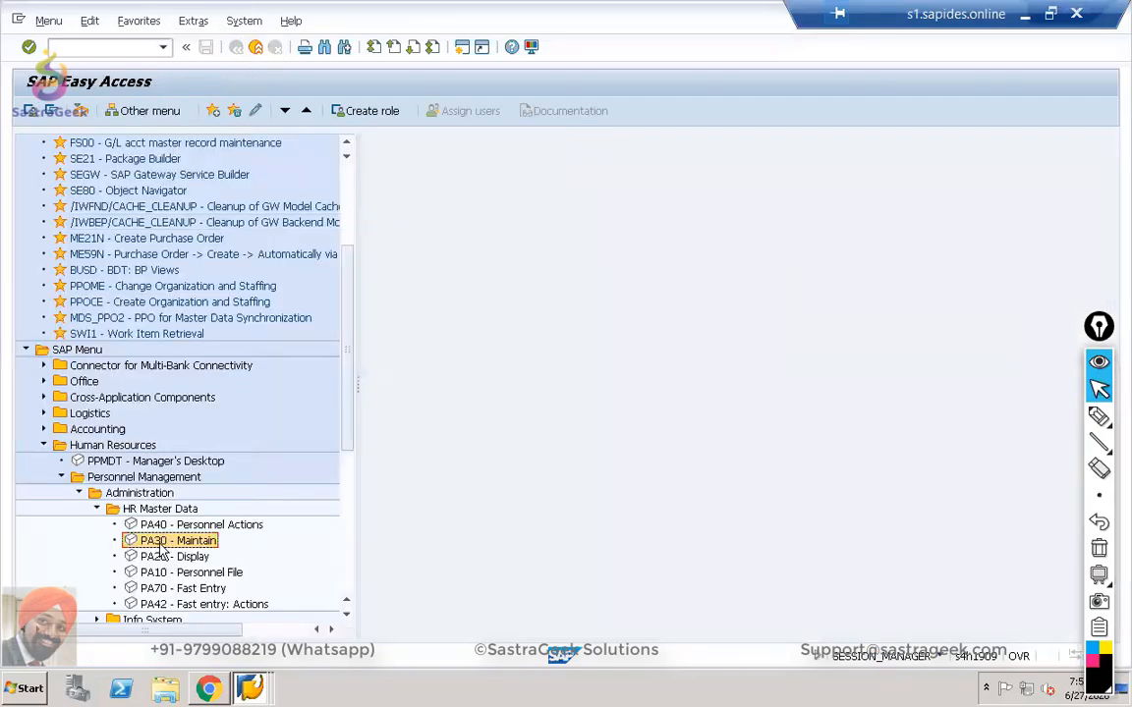
click(256, 49)
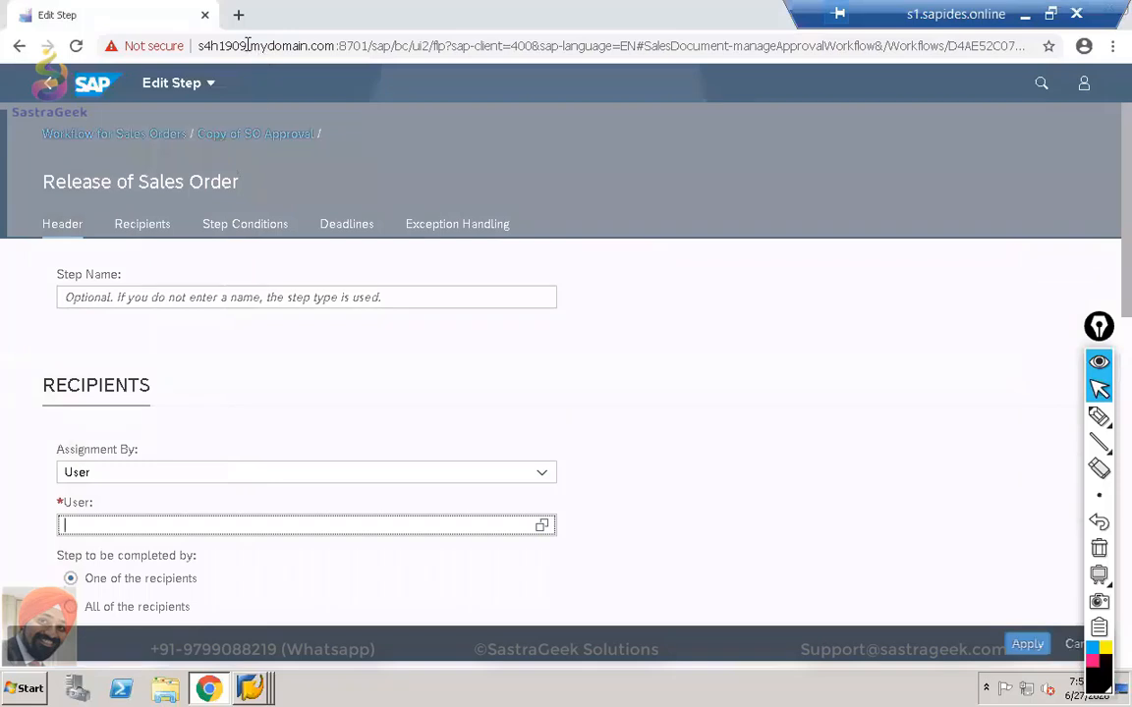
Back out of the business partner display and launch PPOME from the Favorites.
mouse_move(251, 687)
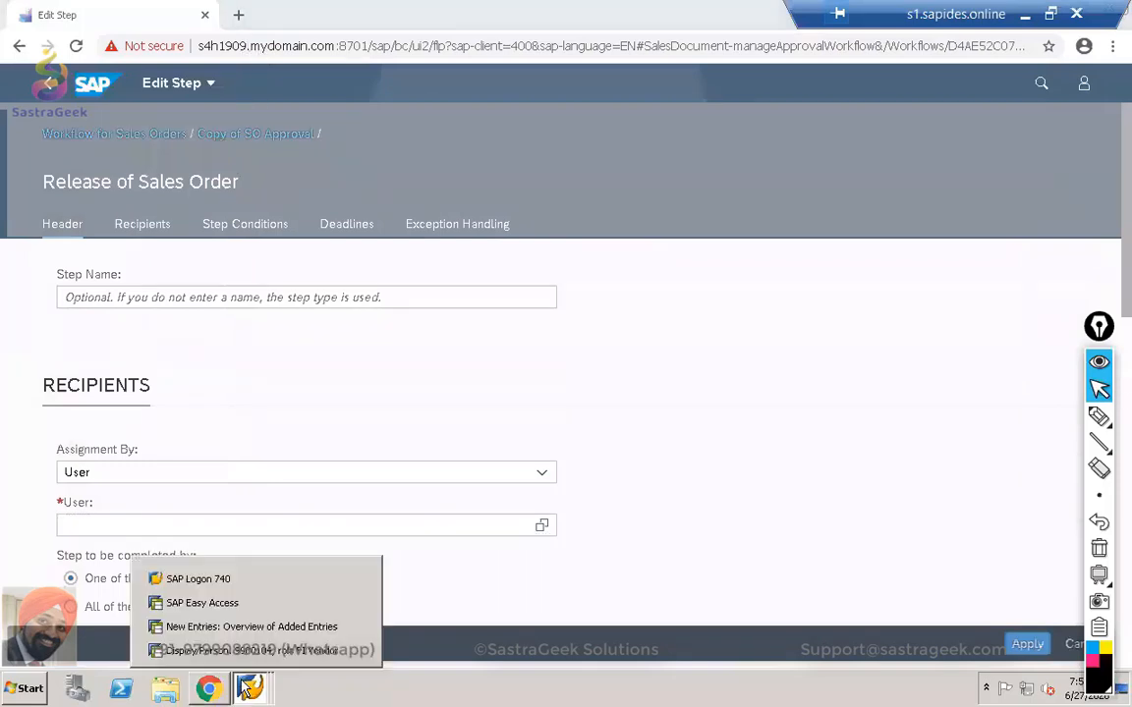
click(253, 649)
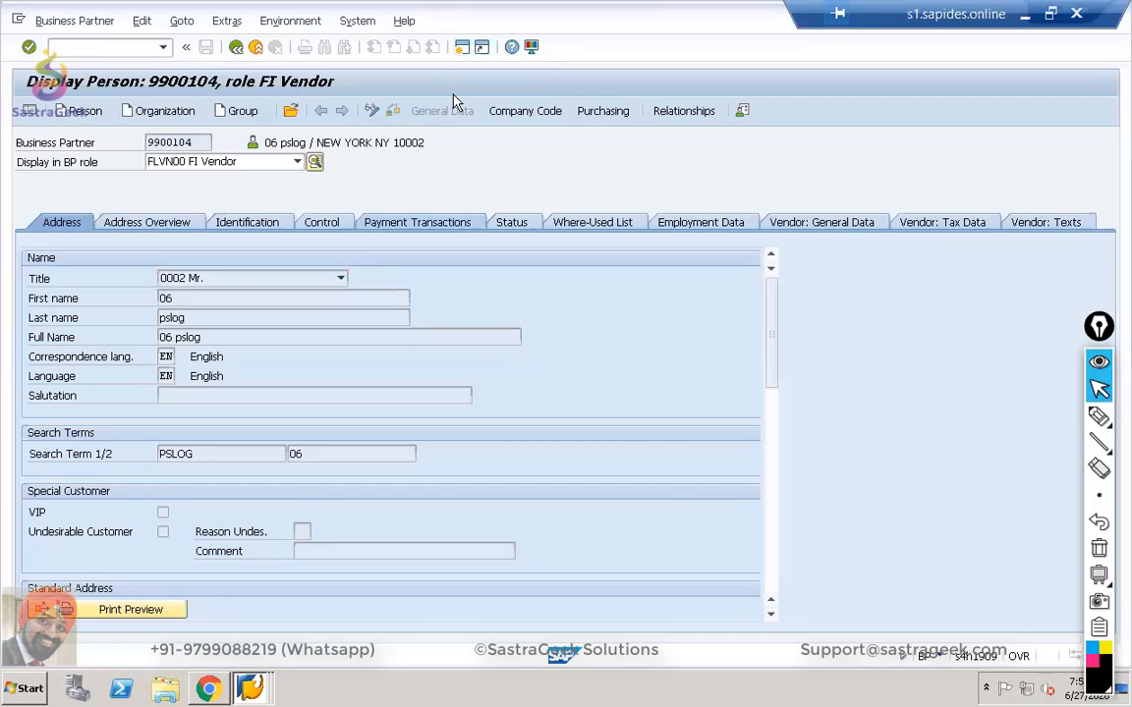
key(F3)
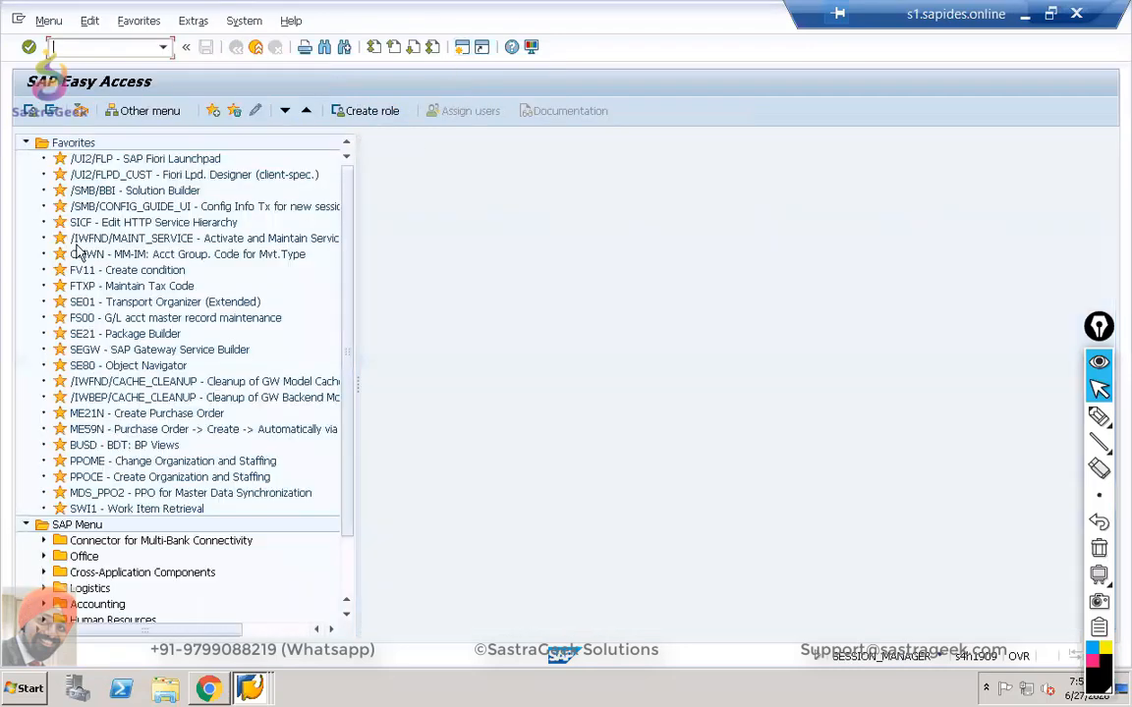
click(26, 142)
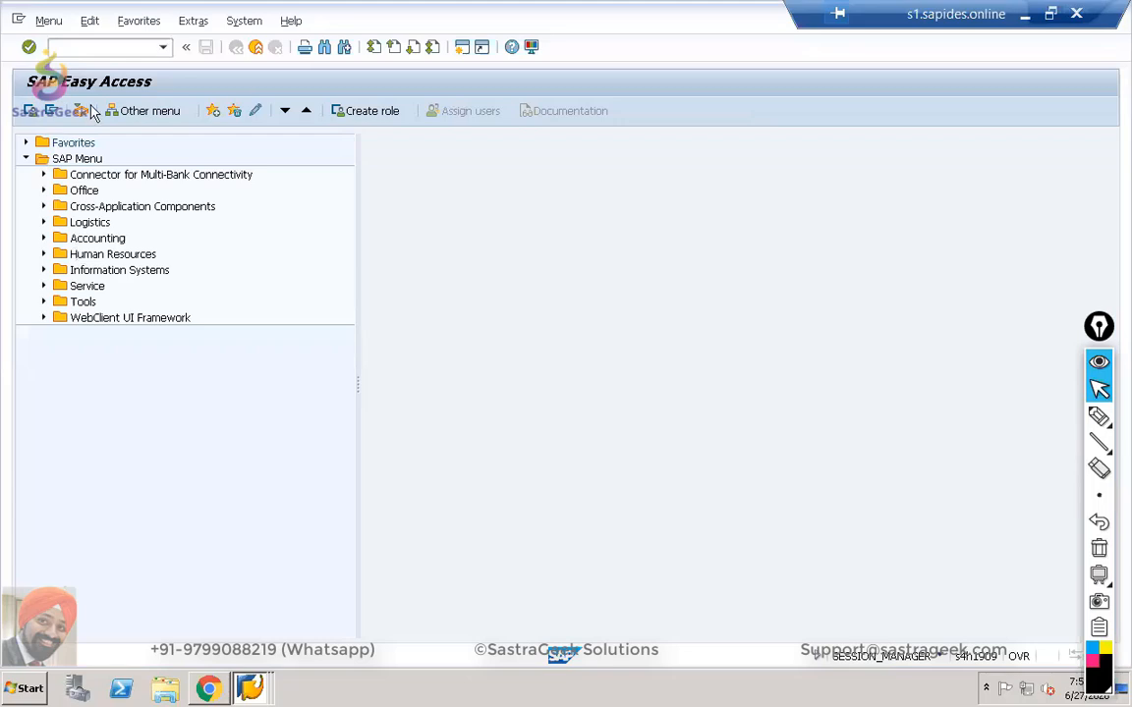
click(26, 143)
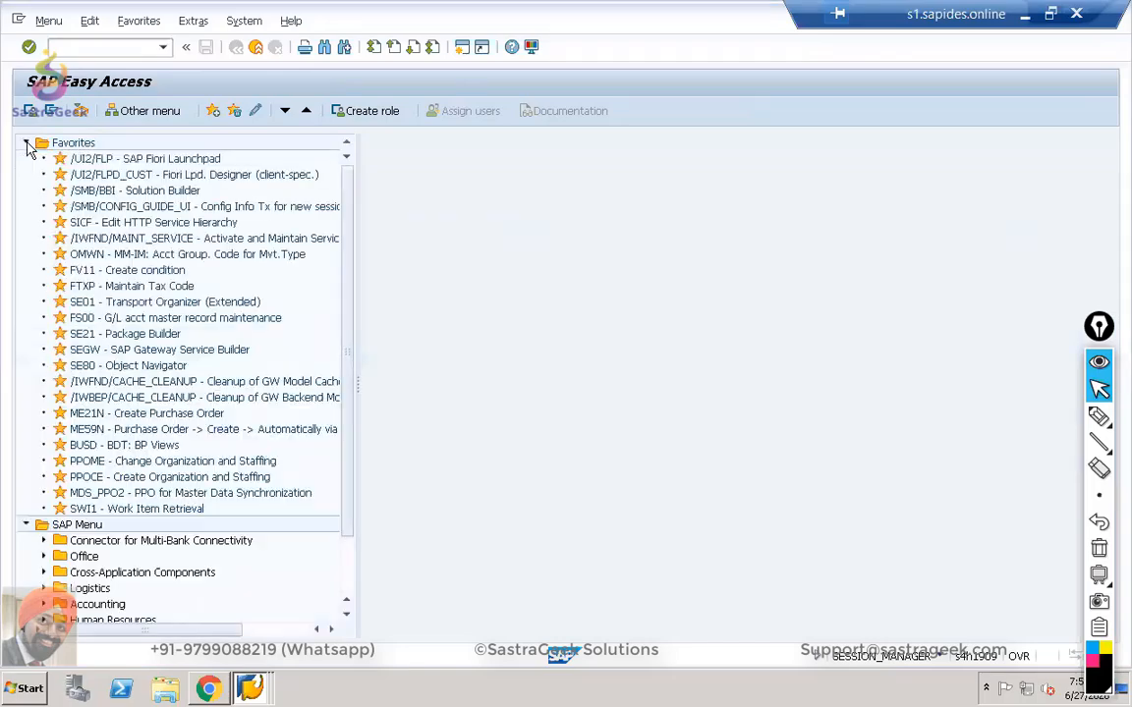
double_click(126, 461)
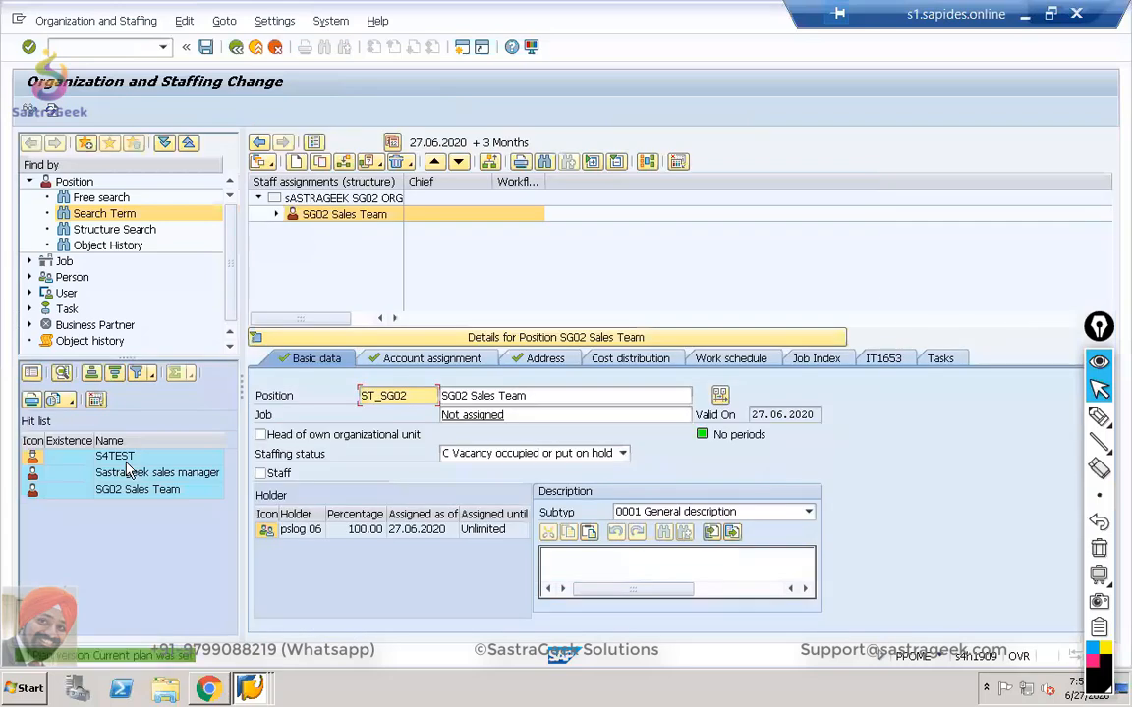
Assign two employee business partners found via role BUP003 as SG02 Sales Team holders.
right_click(341, 216)
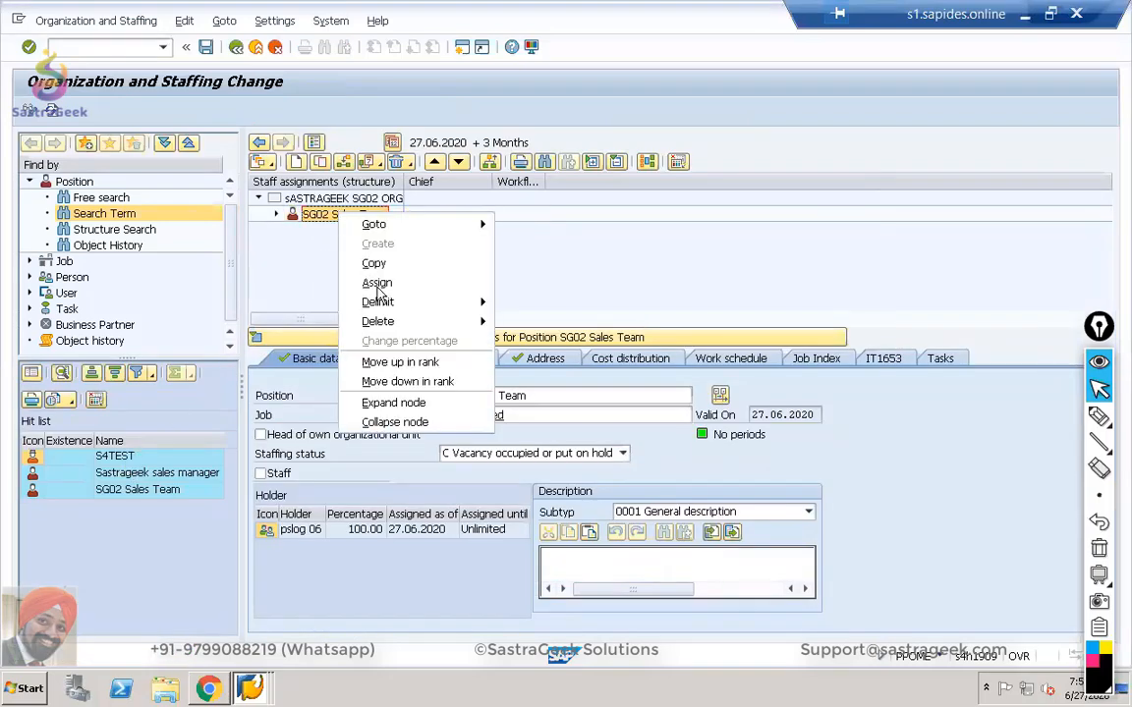
click(377, 284)
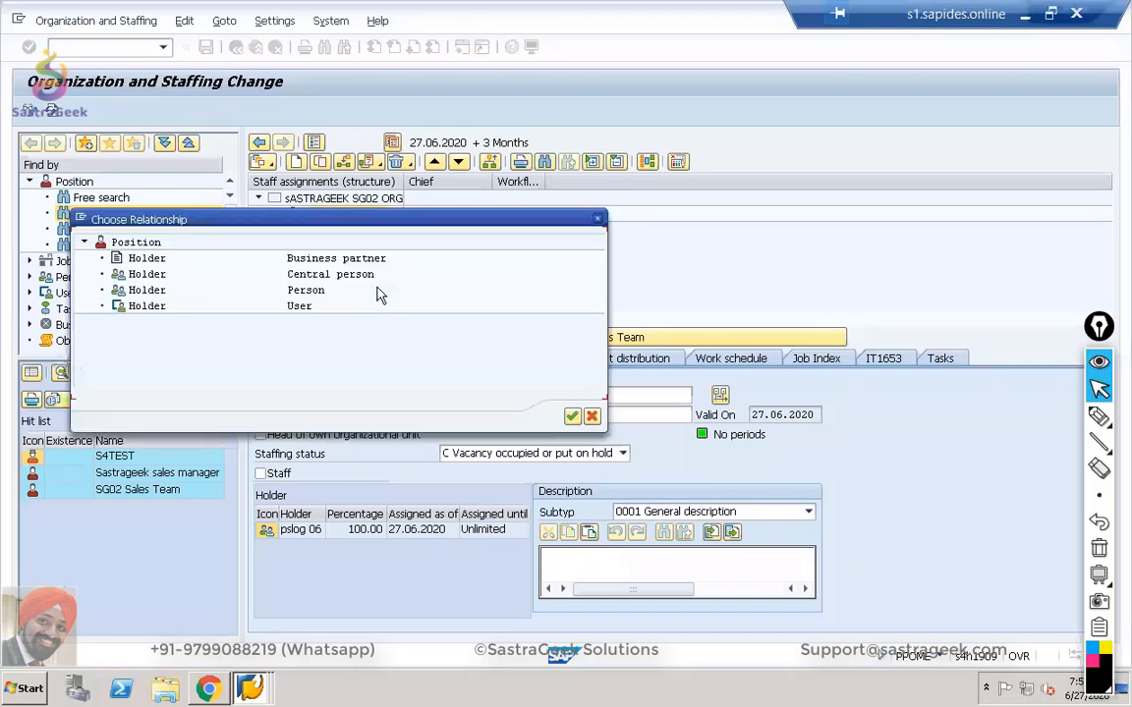
double_click(142, 258)
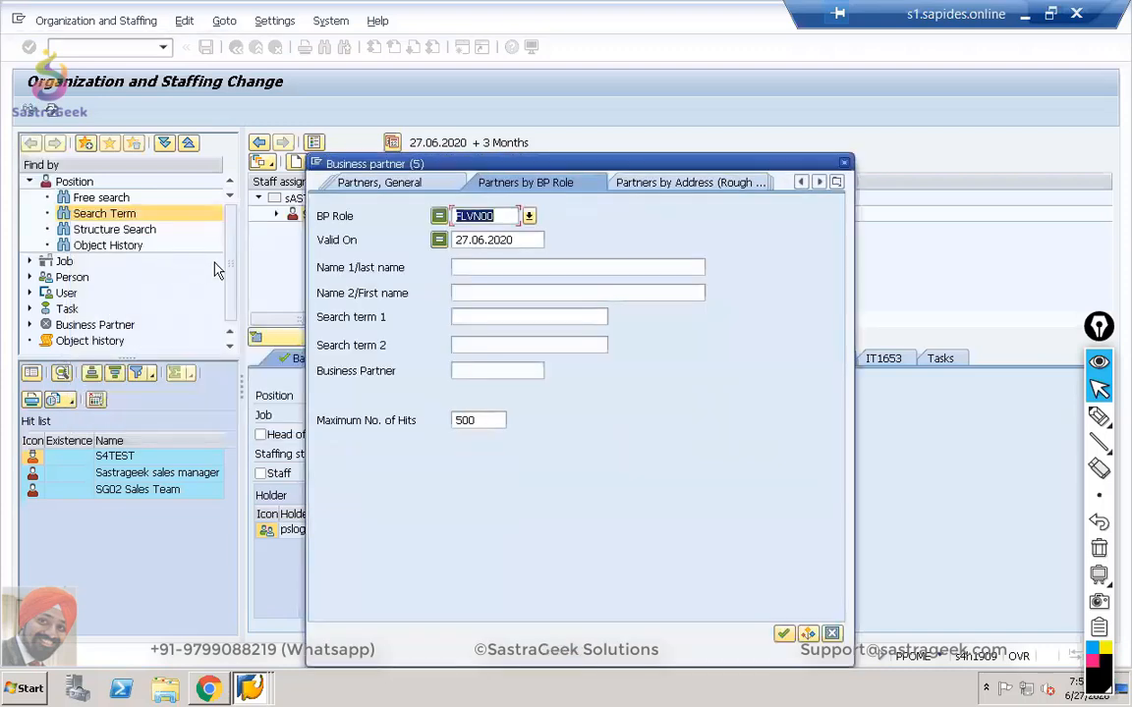
text(BUP003)
key(Return)
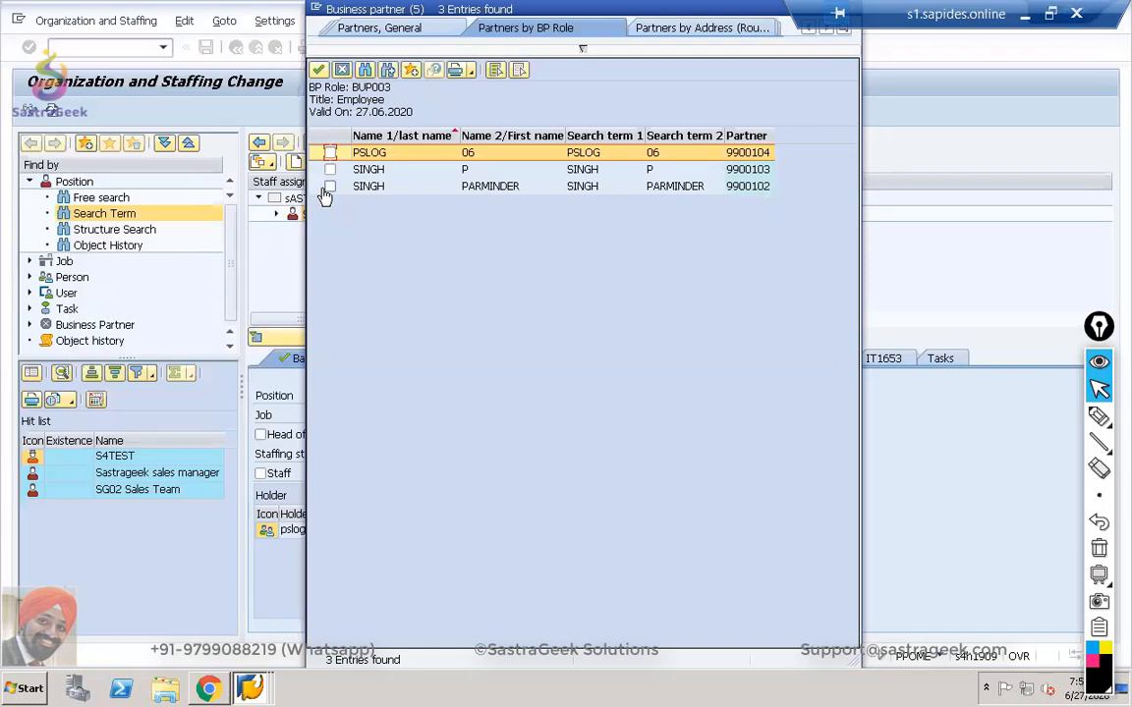
click(330, 186)
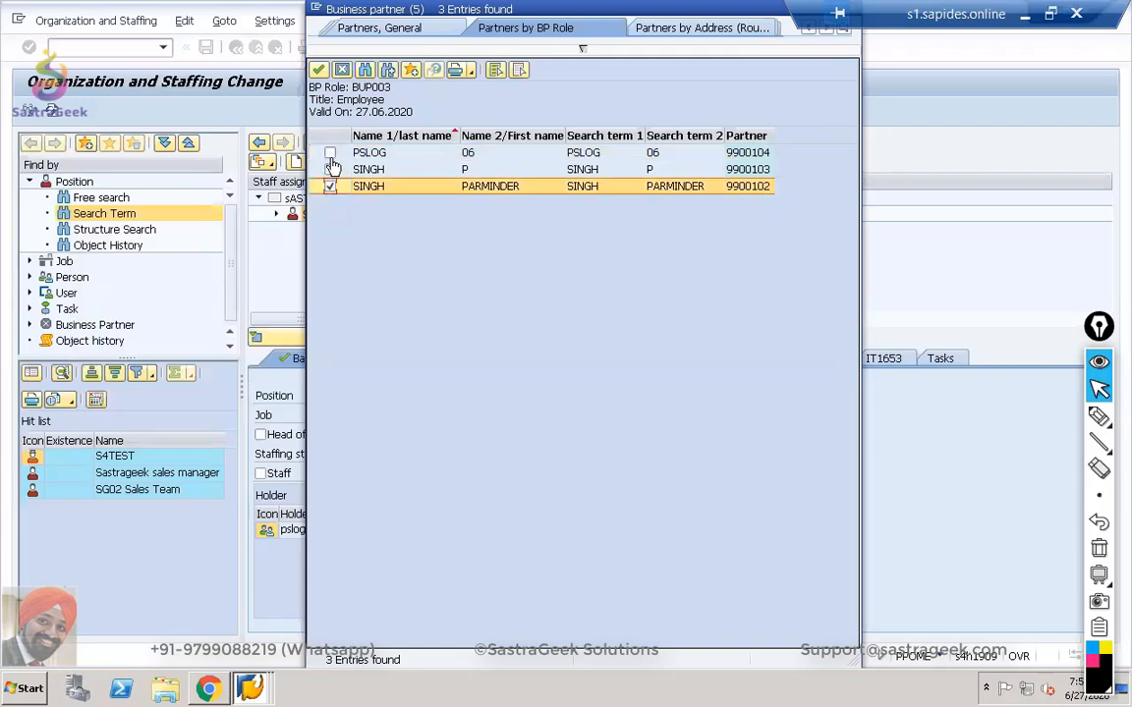
click(330, 169)
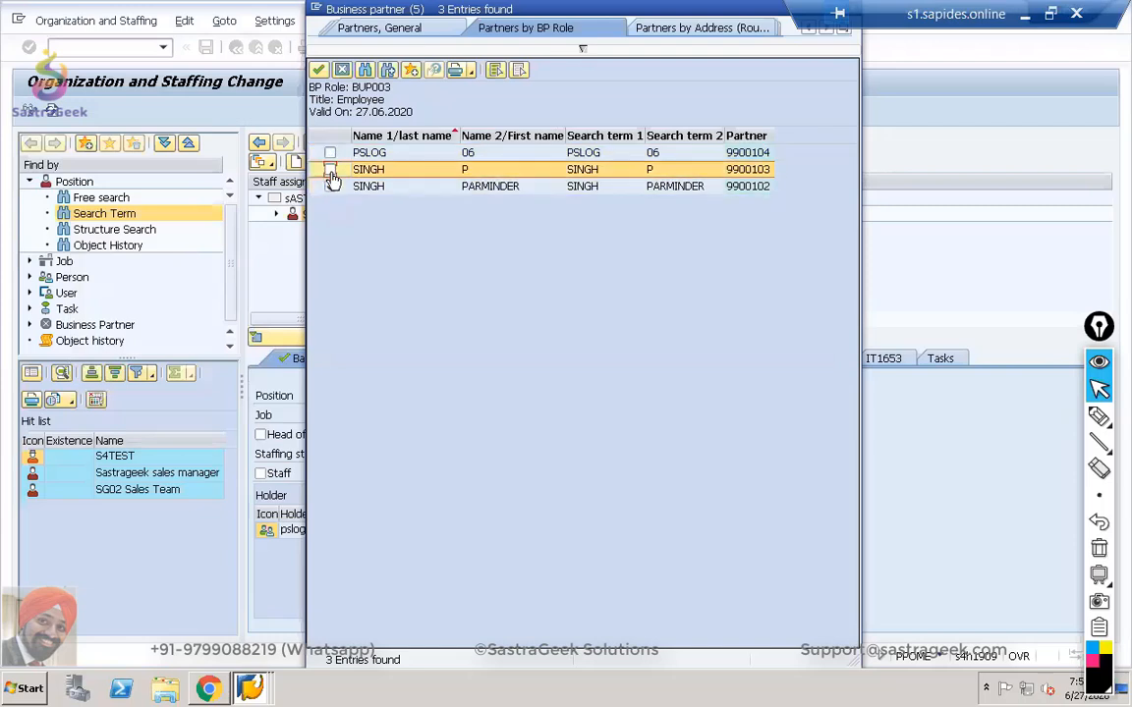
click(331, 153)
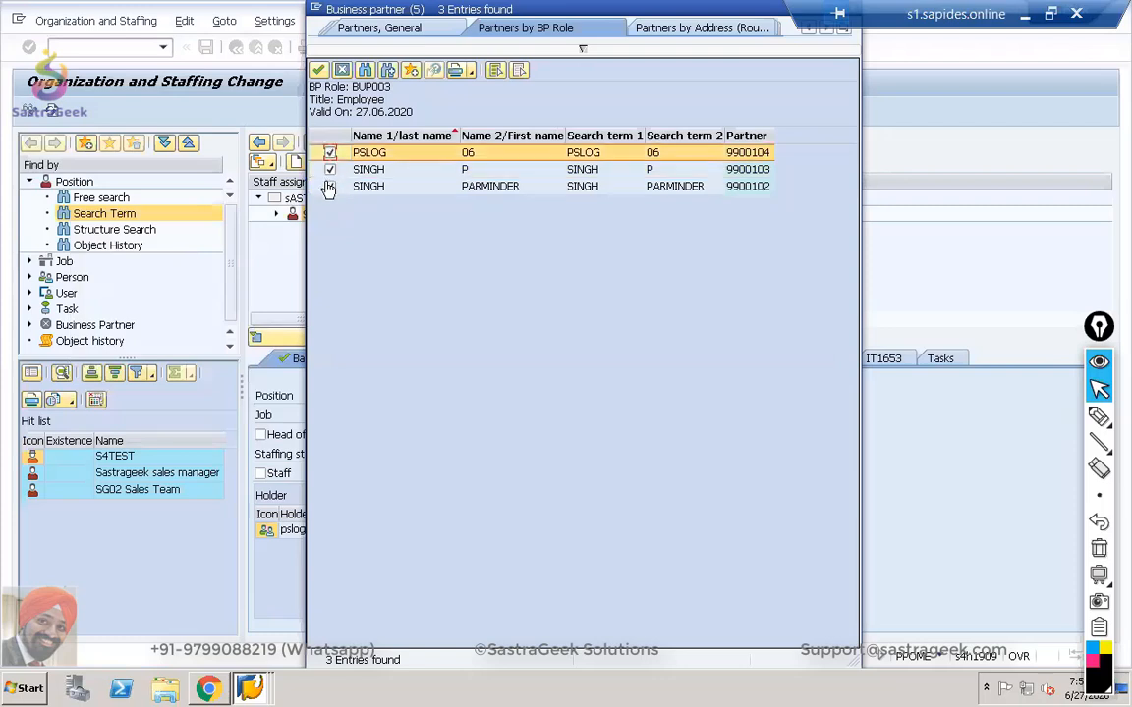
click(330, 186)
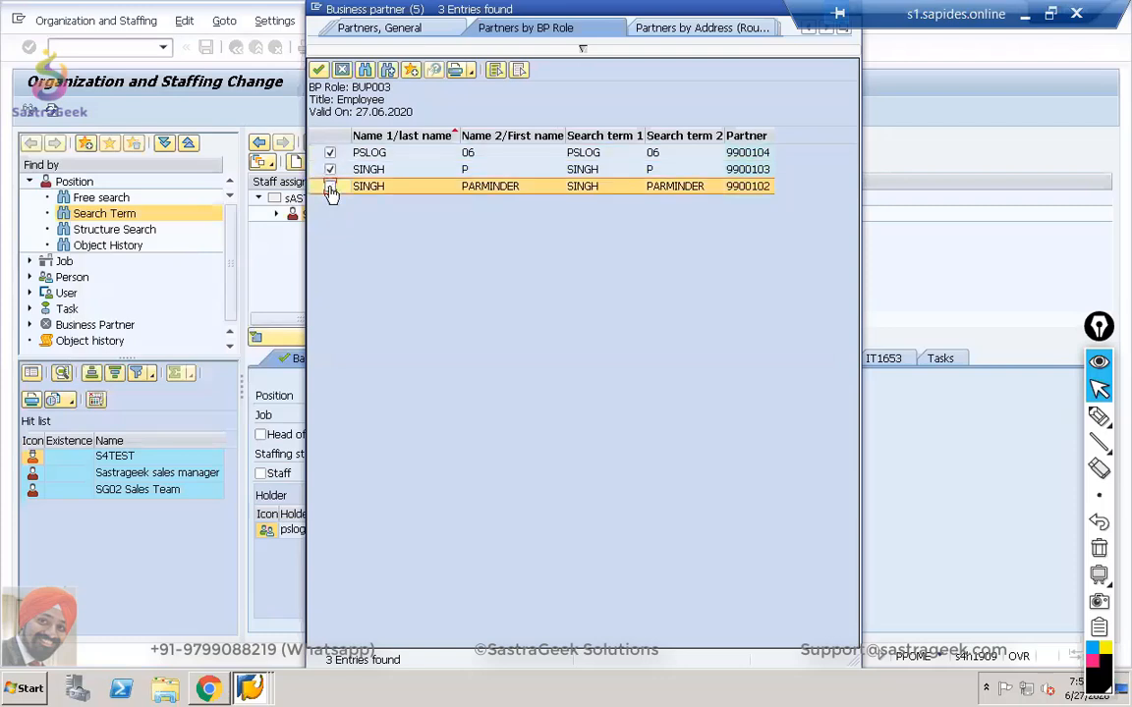
click(320, 72)
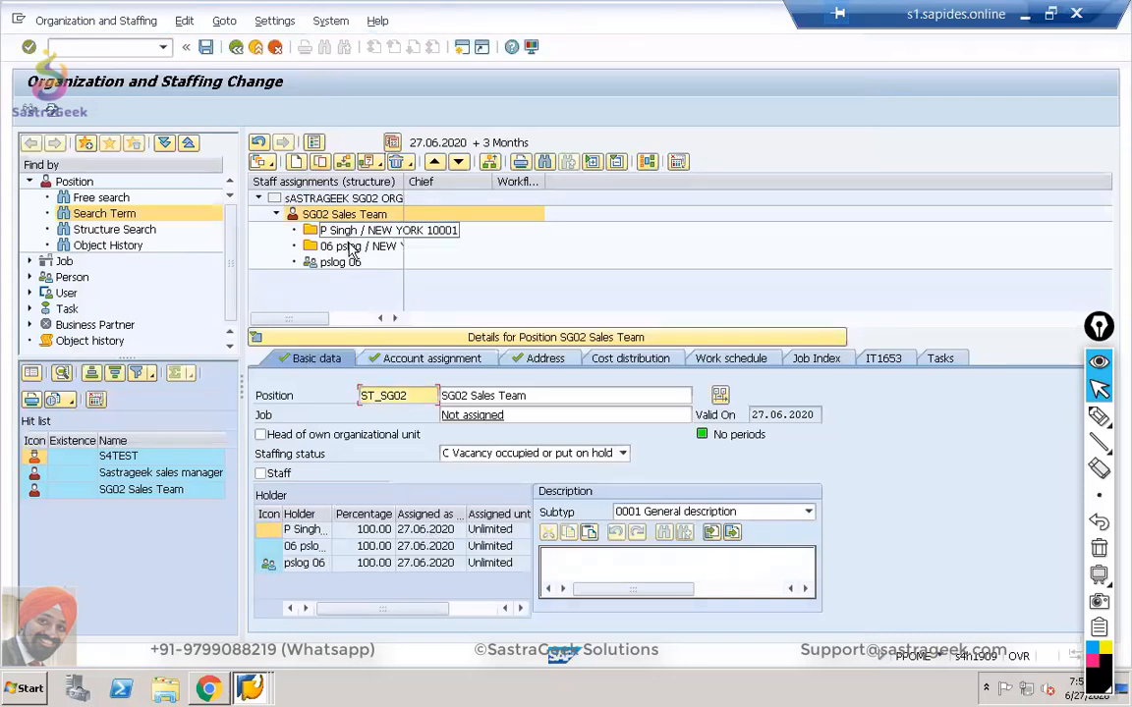
Save the new holder assignments and return to the business partner display.
drag(403, 183, 473, 182)
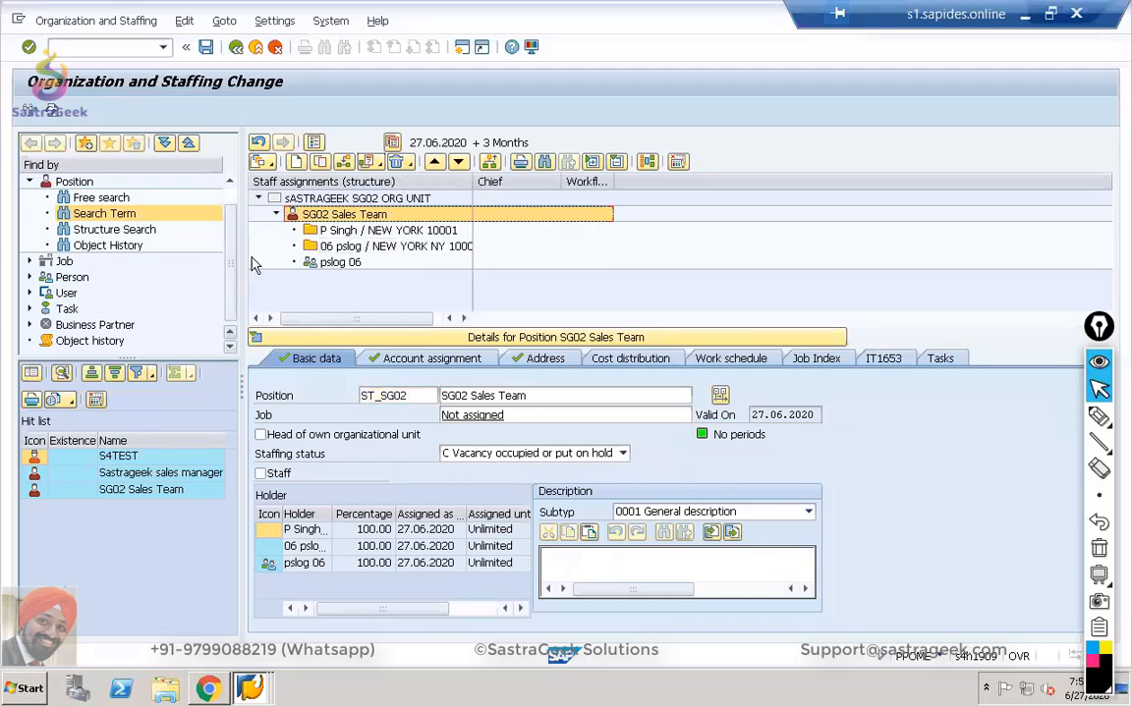
click(206, 48)
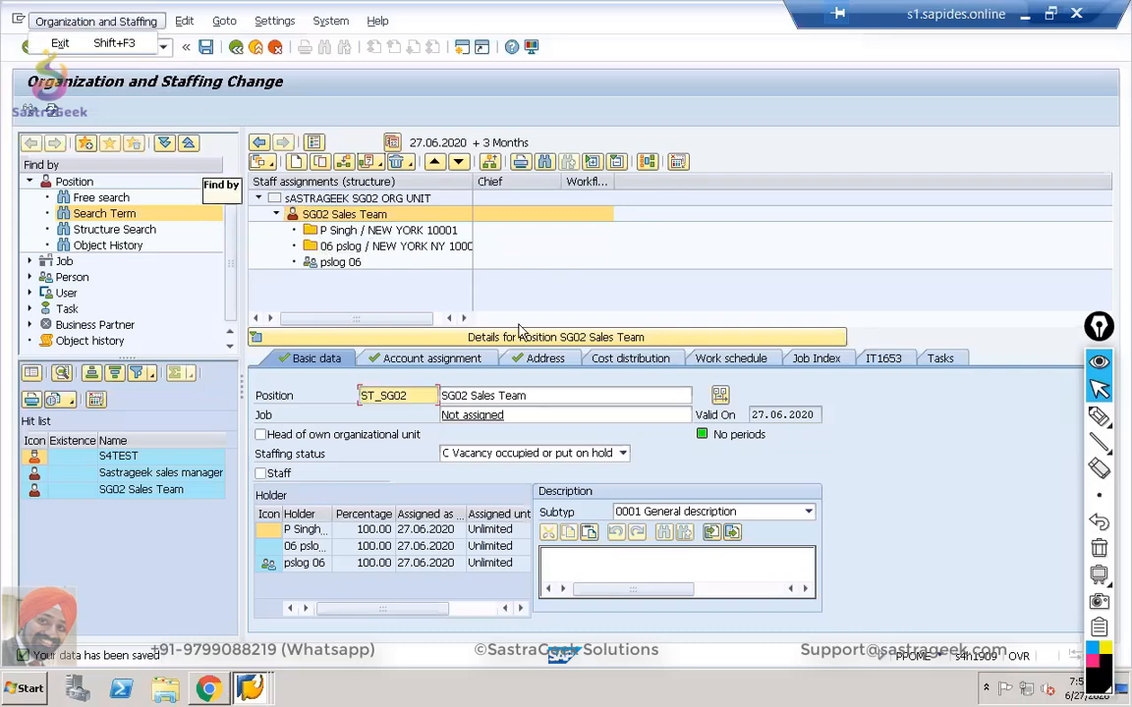
key(alt+Tab)
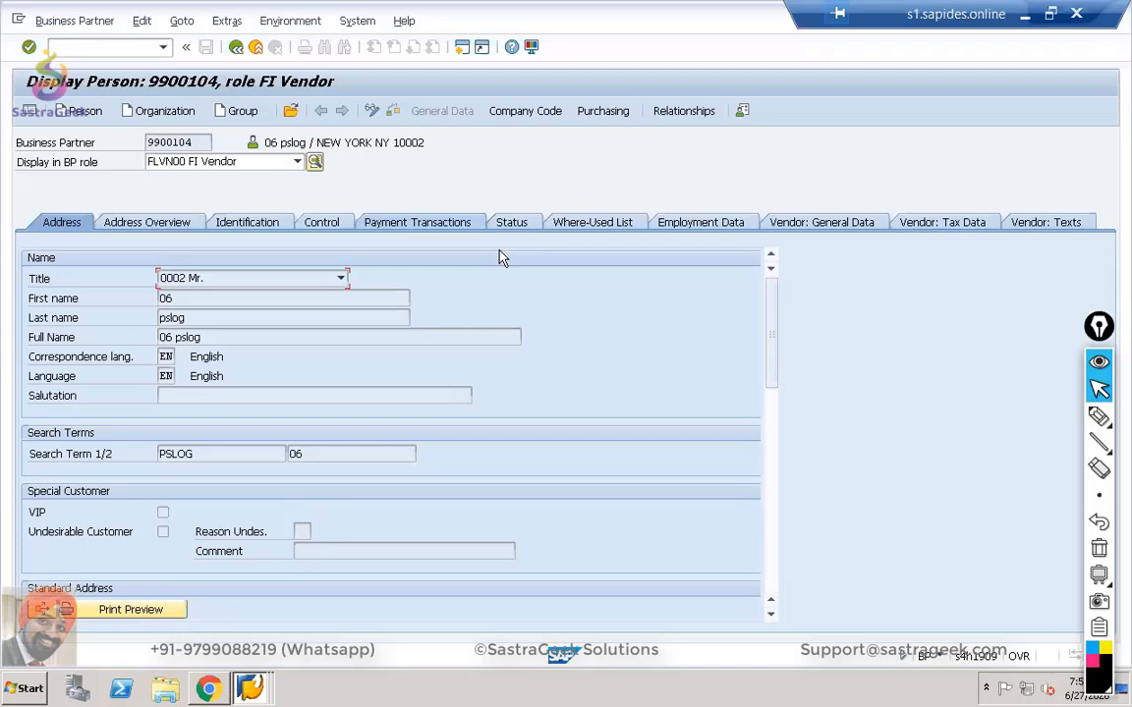
Switch to the SAP GUI window and go back from the reconciliation entries to the IMG tree.
key(alt+Tab)
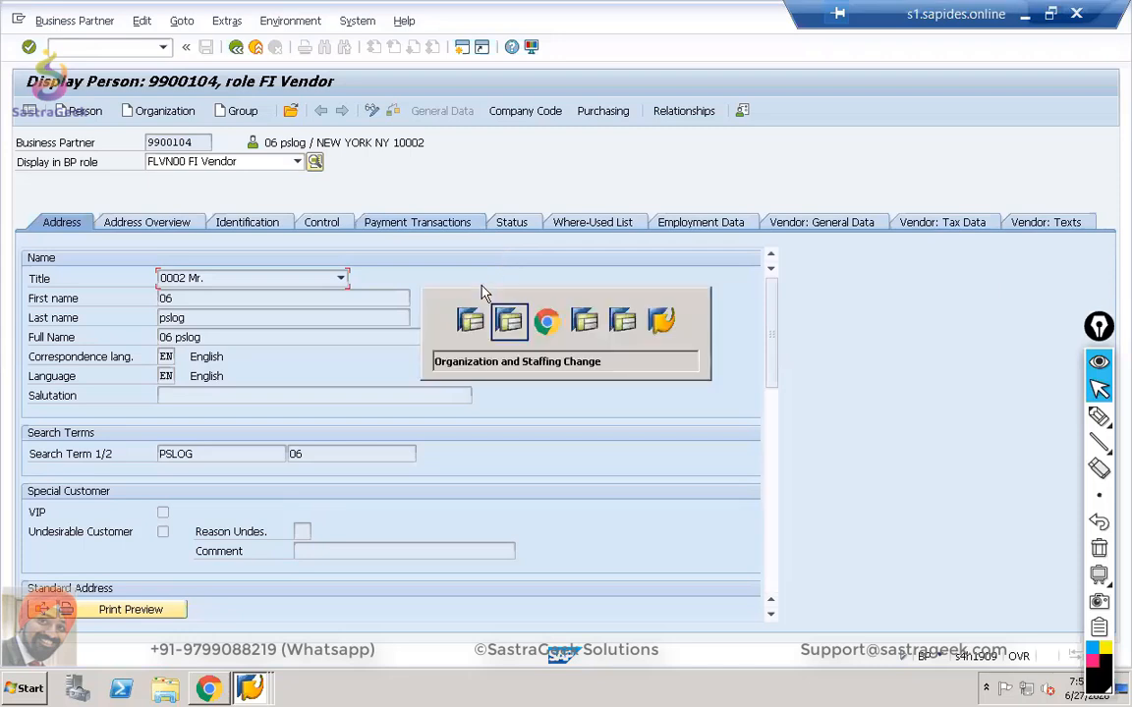
key(alt+Tab)
key(alt+Tab)
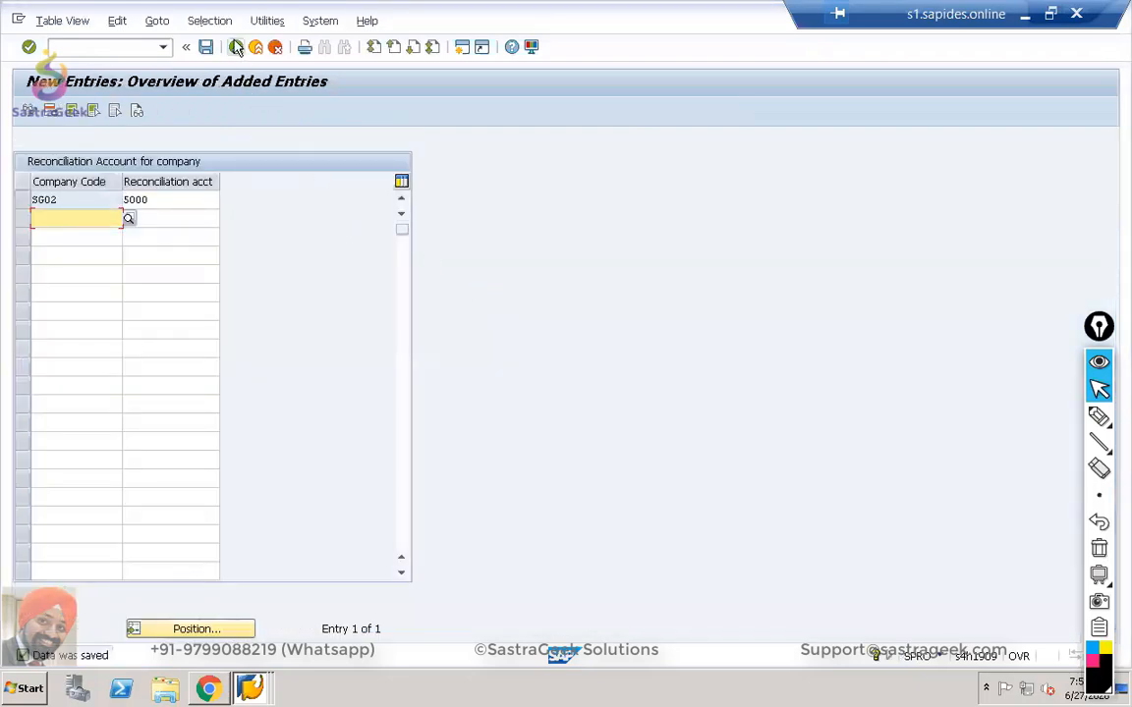
click(235, 47)
click(235, 47)
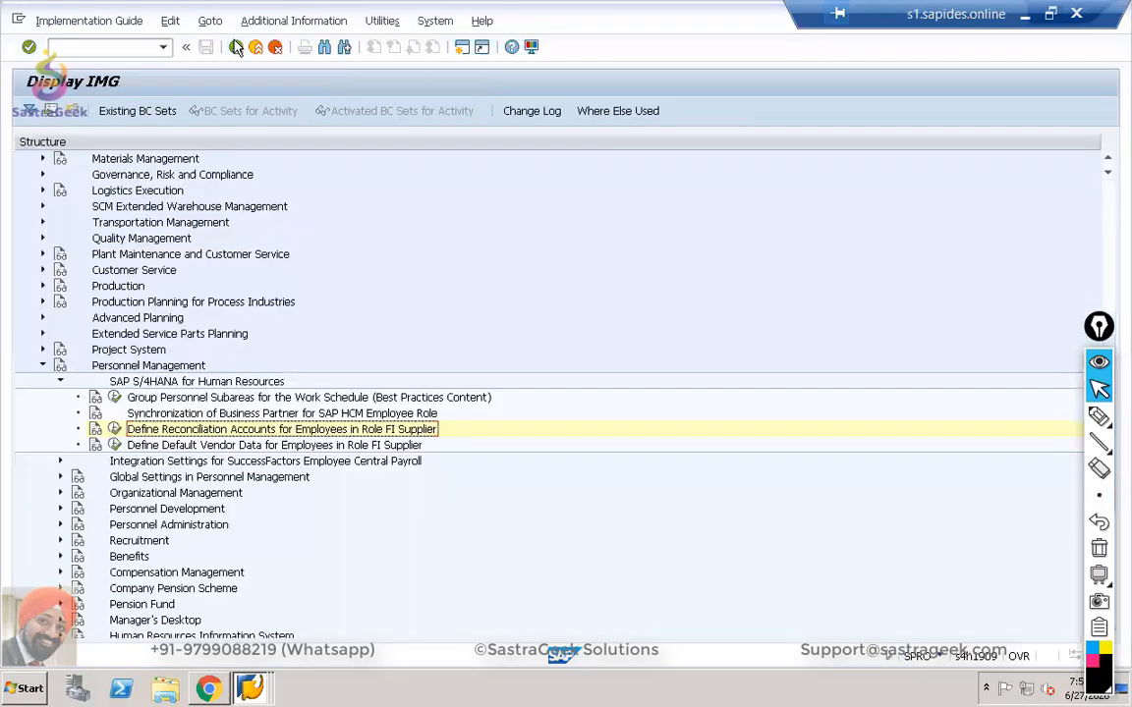
Open the Business Partner HCM employee sync documentation and copy /SHCM/RH_SYNC_BUPA_EMPL_SINGLE.
click(98, 414)
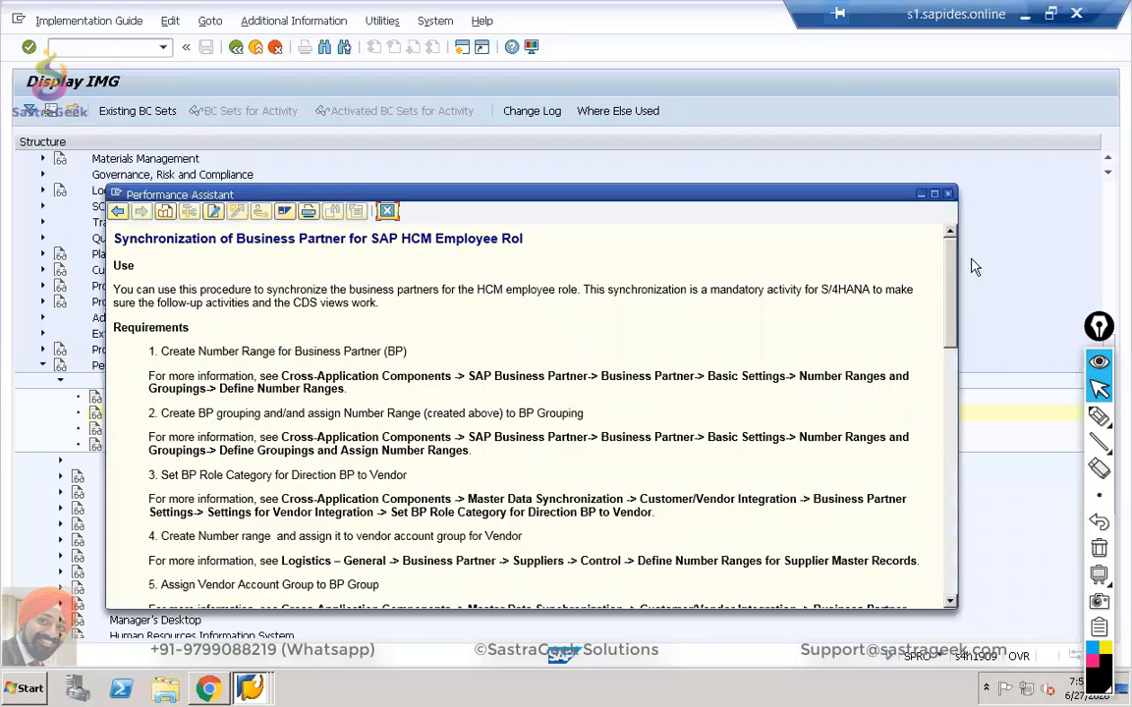
drag(951, 263, 937, 524)
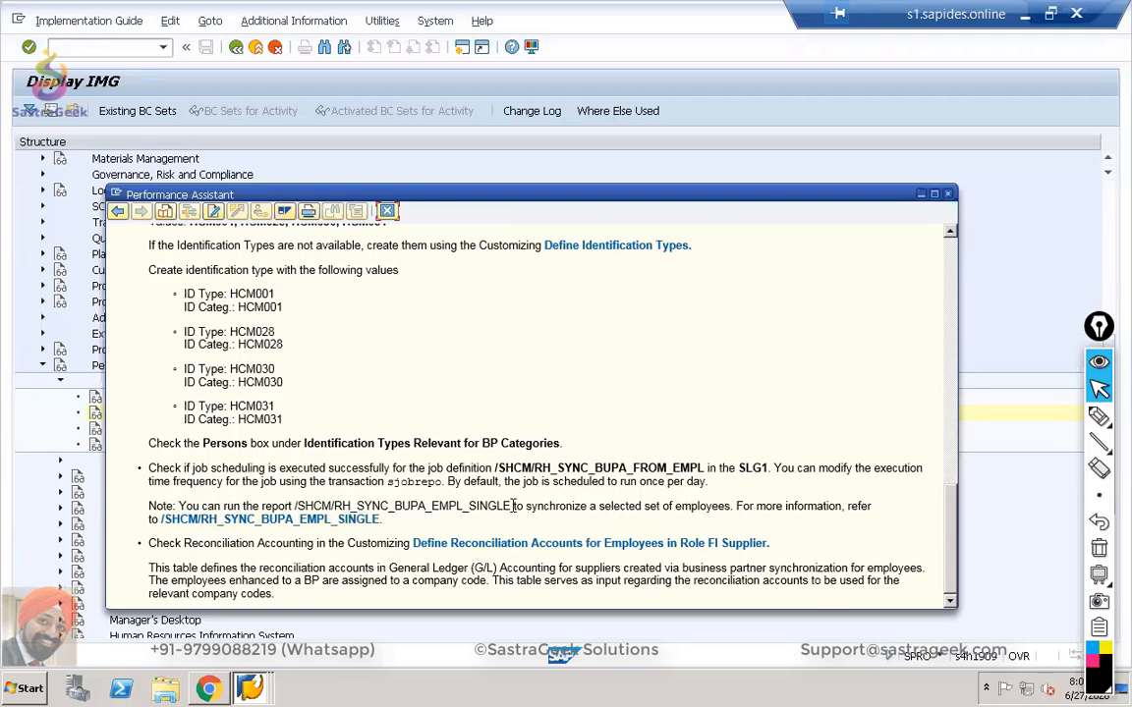
drag(510, 505, 294, 503)
key(ctrl+c)
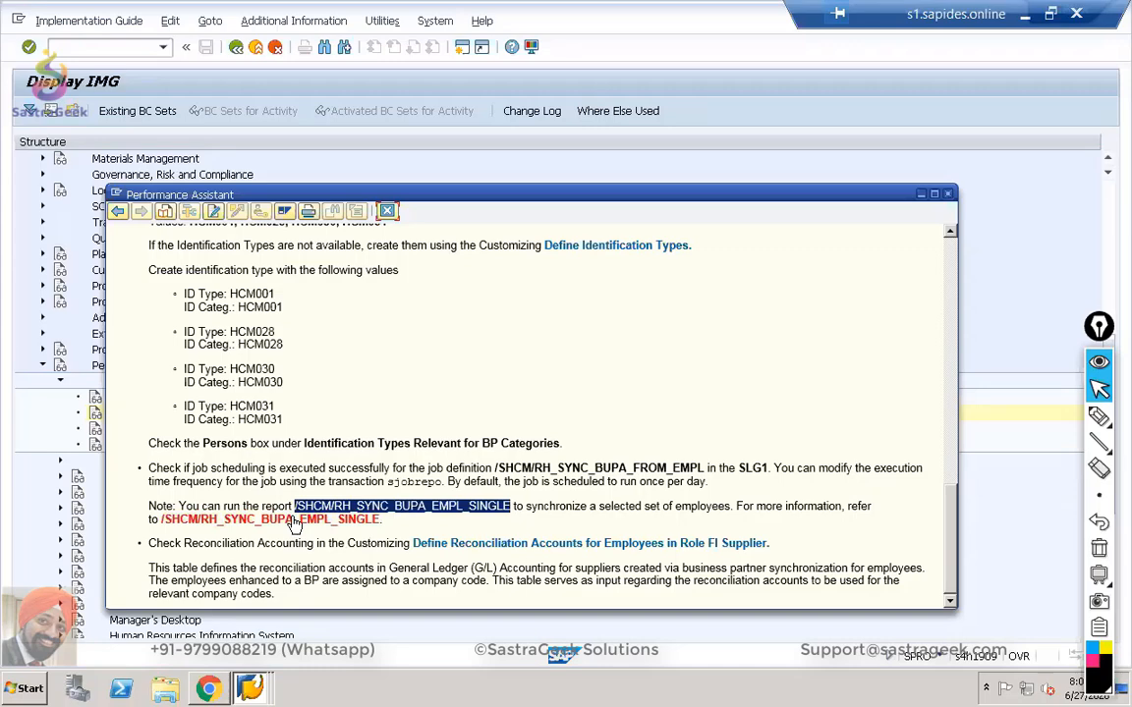
key(alt+Tab)
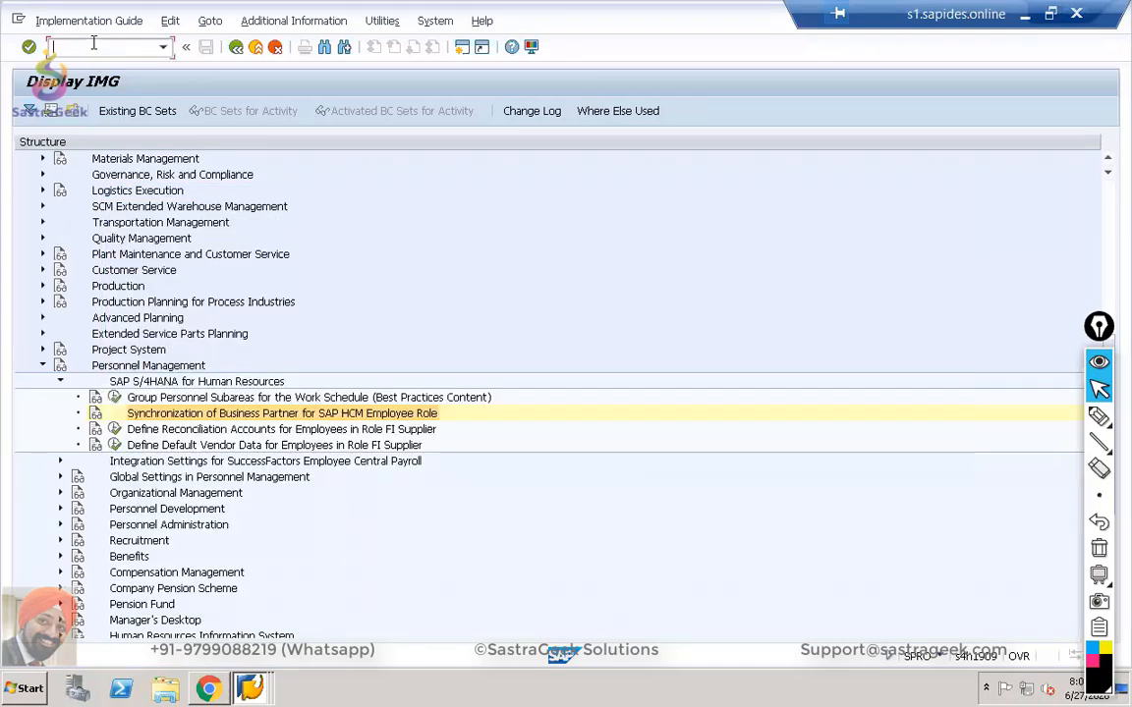
In SA38, run the pasted /SHCM/RH_SYNC_BUPA_EMPL_SINGLE report to reach its selection screen.
key(alt+Tab)
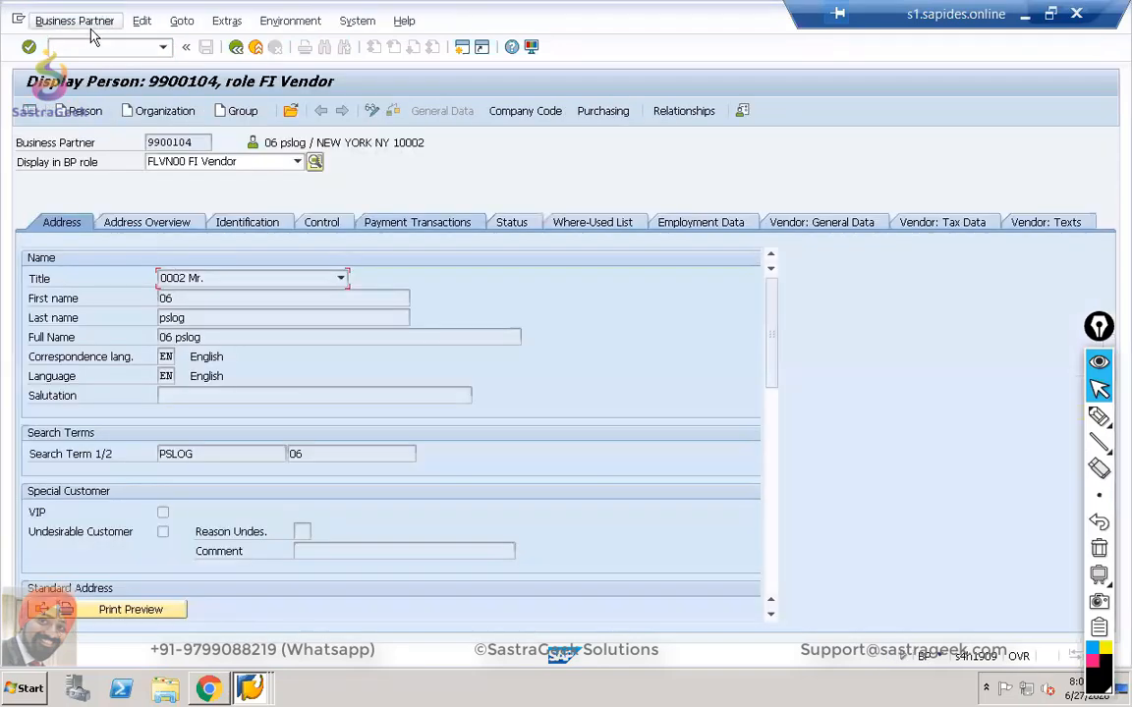
click(61, 47)
text(/n)
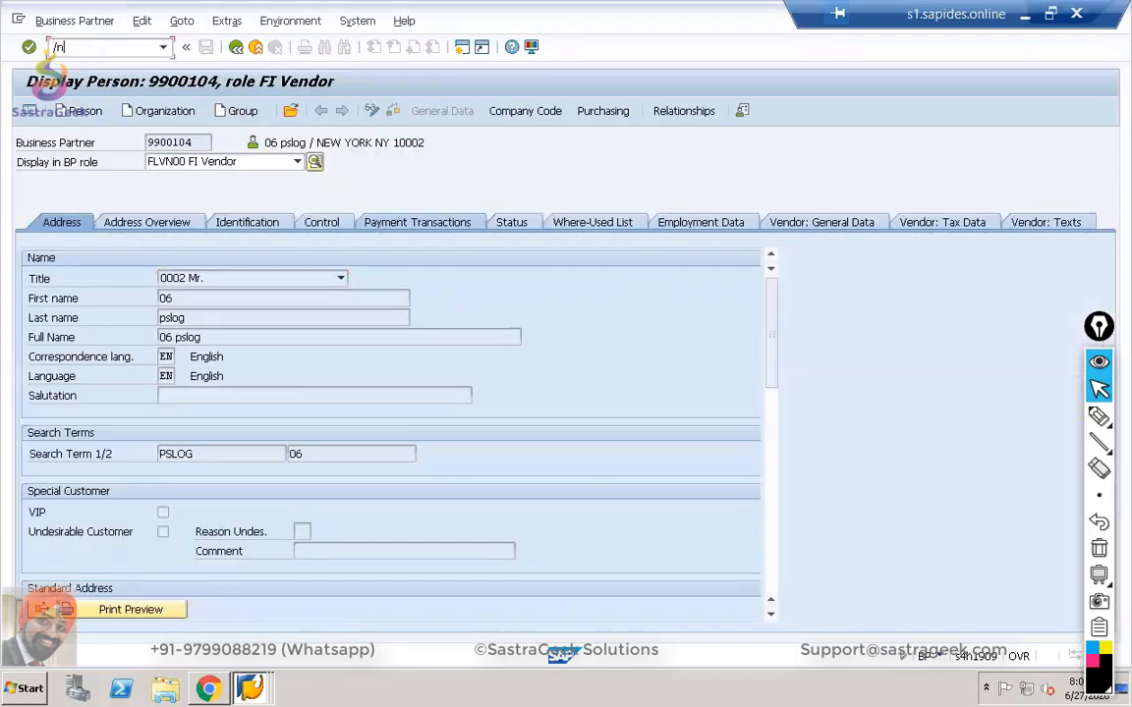
text(sa38)
key(Return)
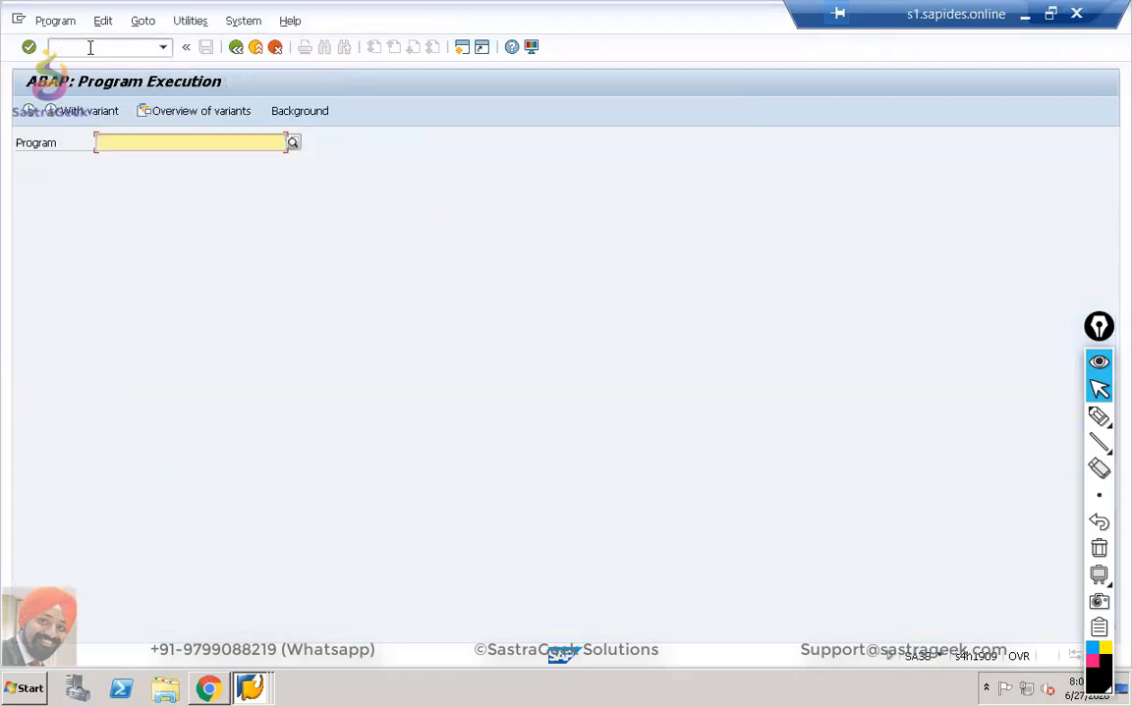
key(ctrl+v)
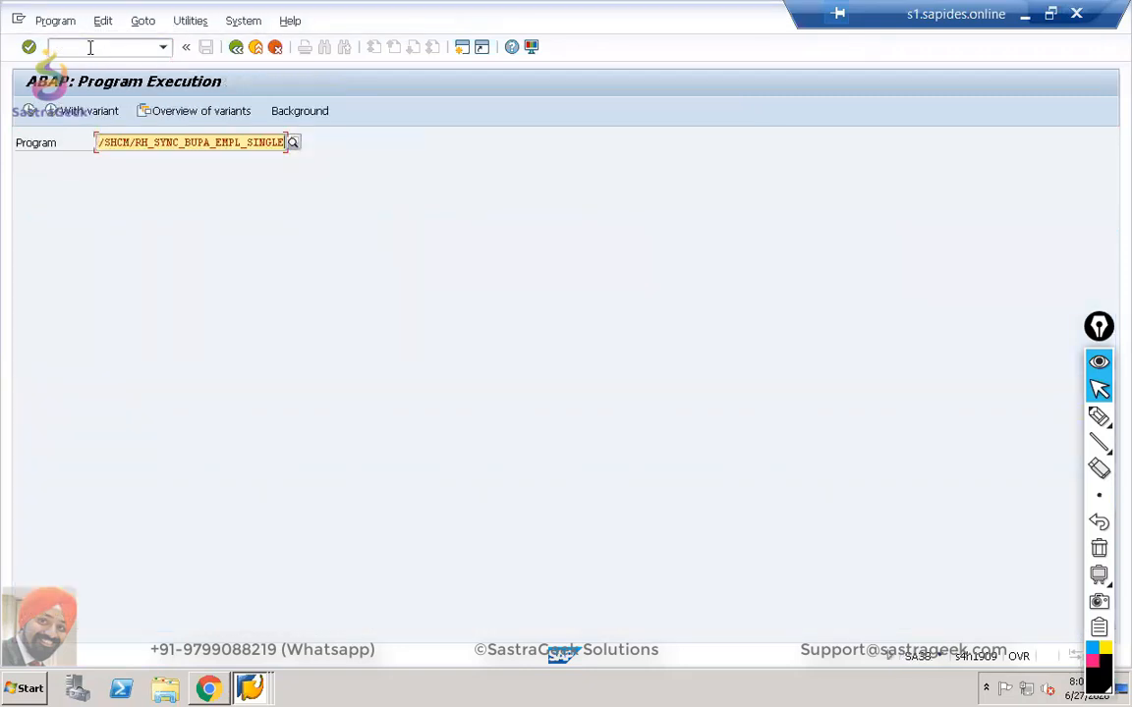
click(26, 113)
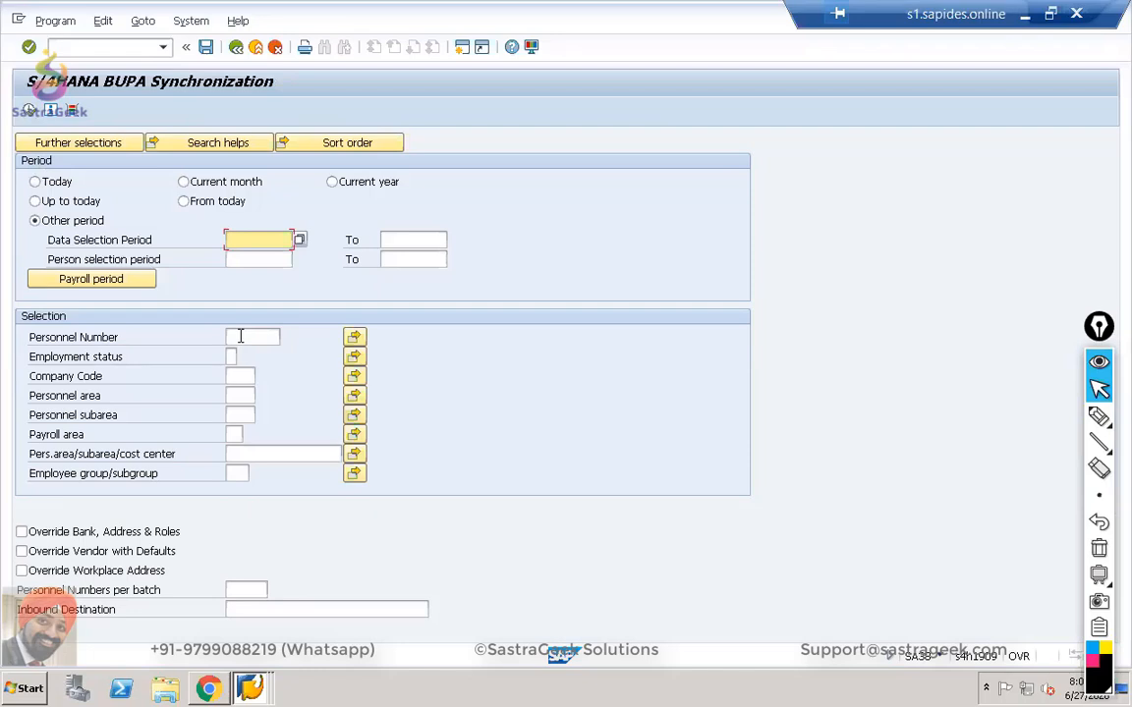
Enter Personnel Number 1 and execute the synchronization.
click(240, 336)
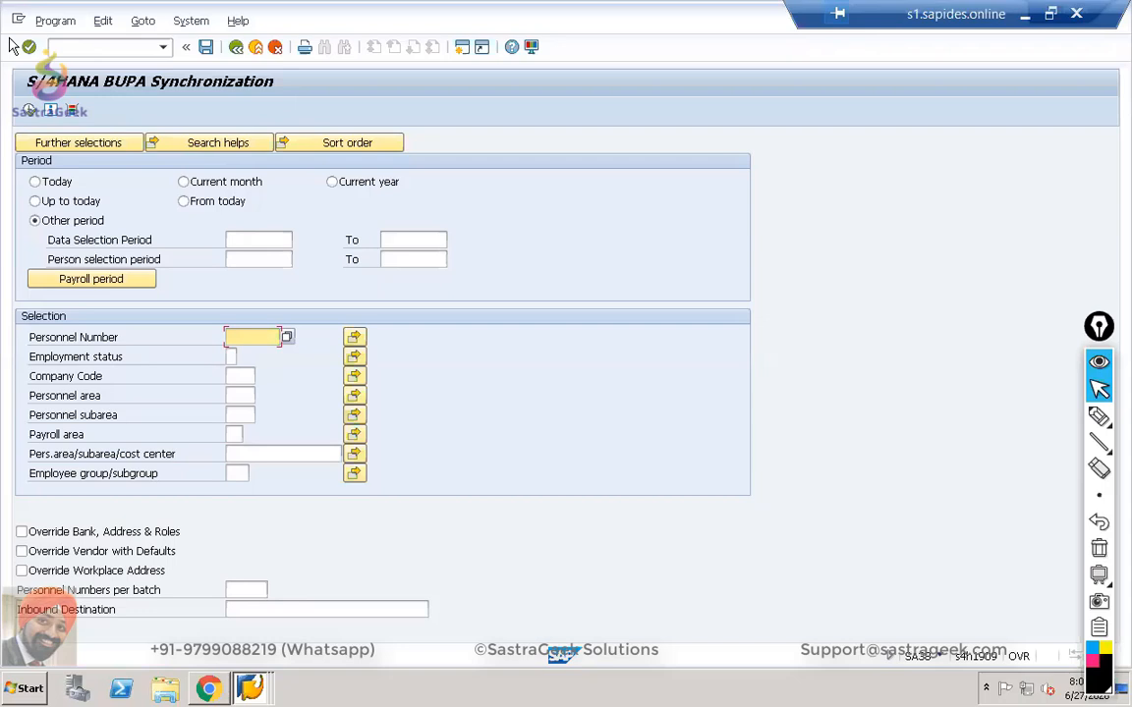
text(1)
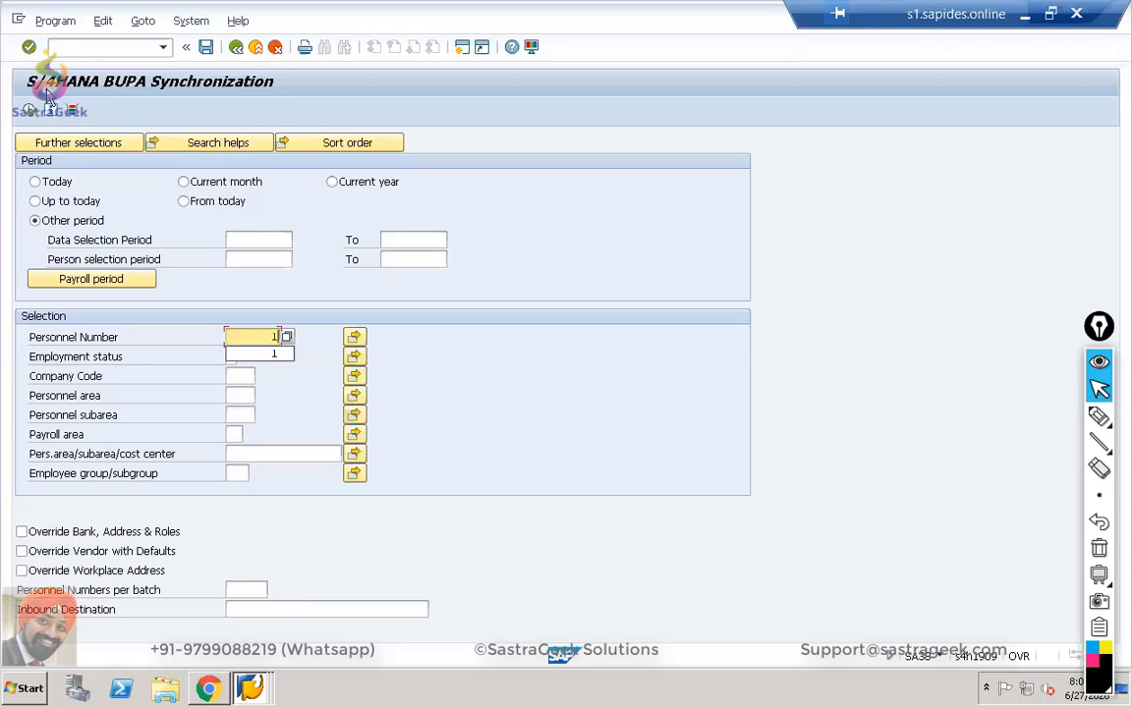
click(607, 364)
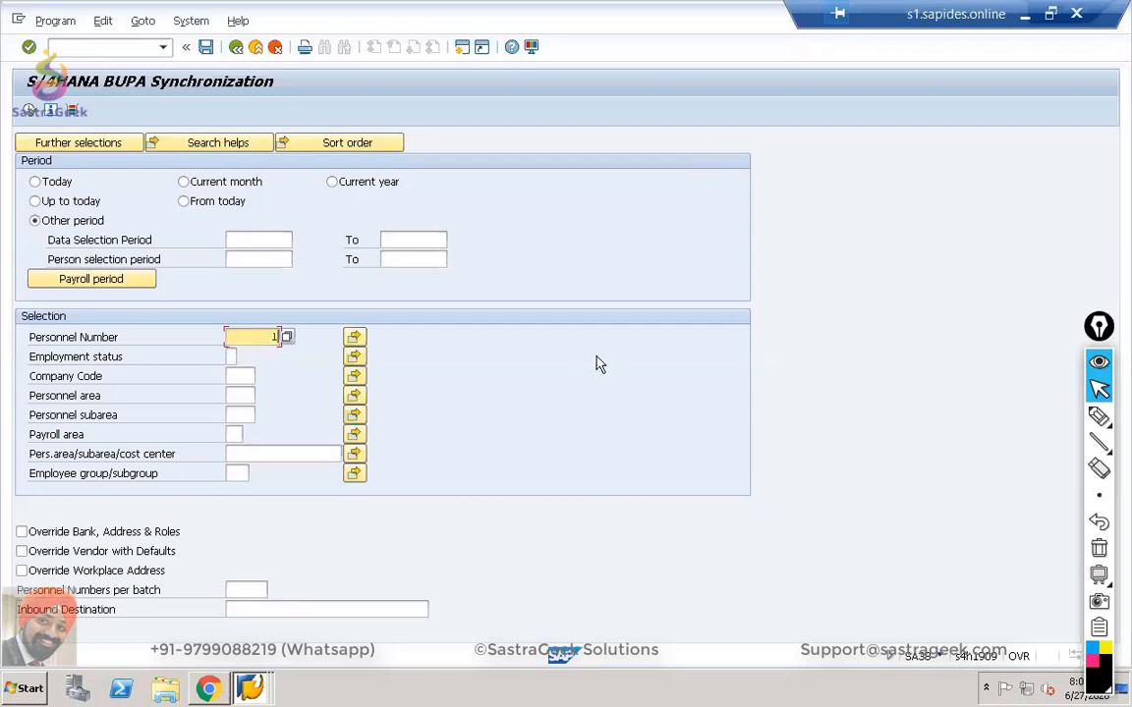
click(30, 112)
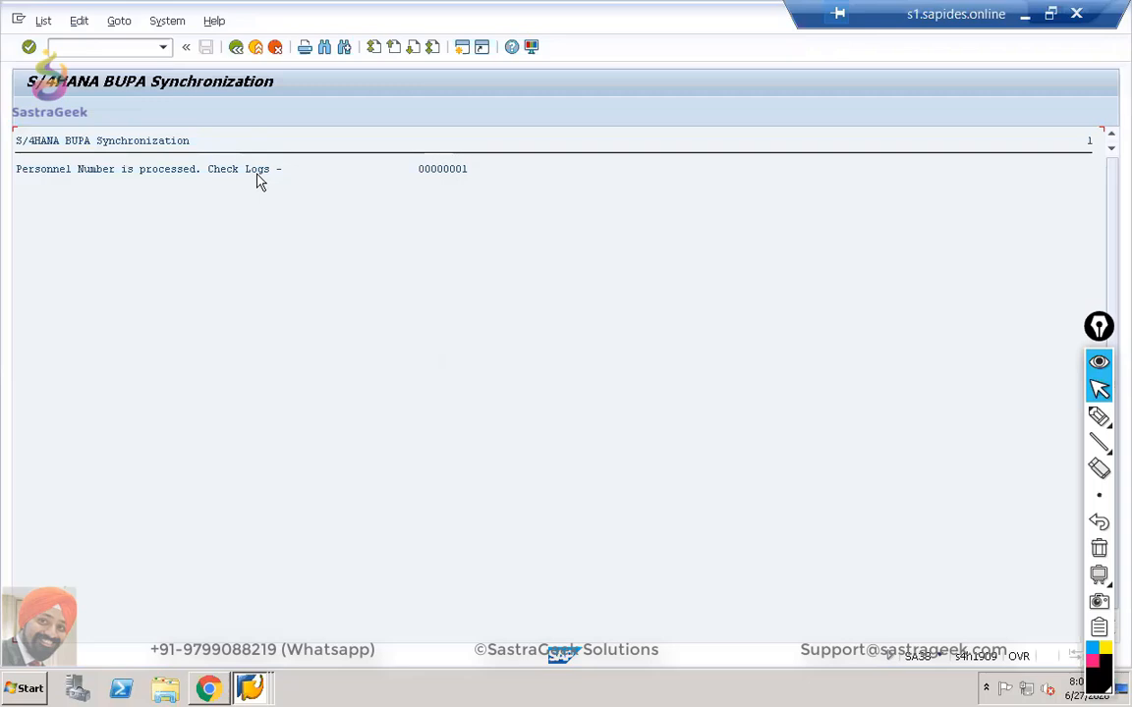
In SLG1, list the logs for the current user ID from 26.06.2020.
click(89, 47)
text(/nslg1)
key(Return)
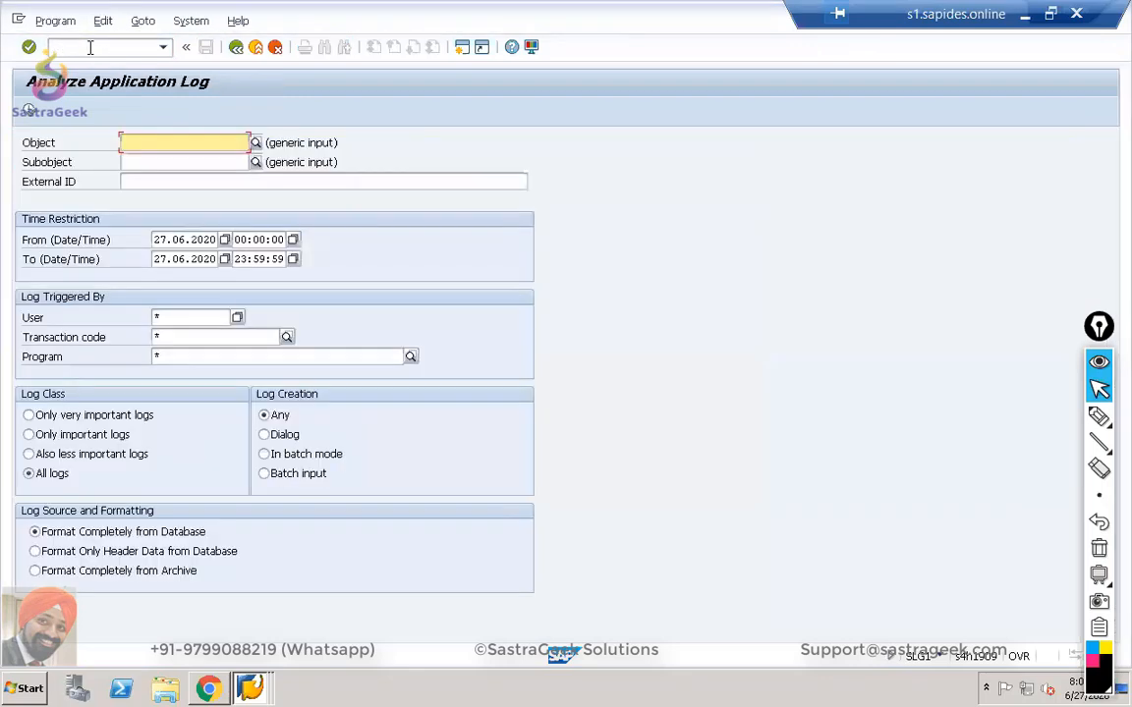
click(160, 315)
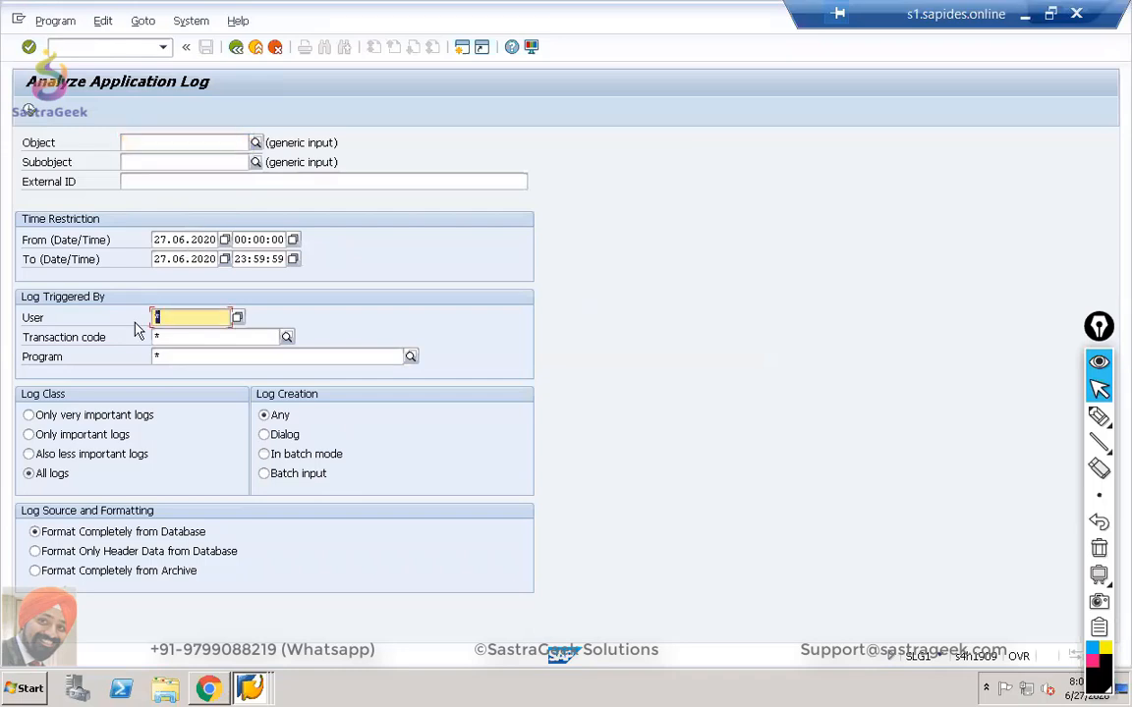
text(parmin)
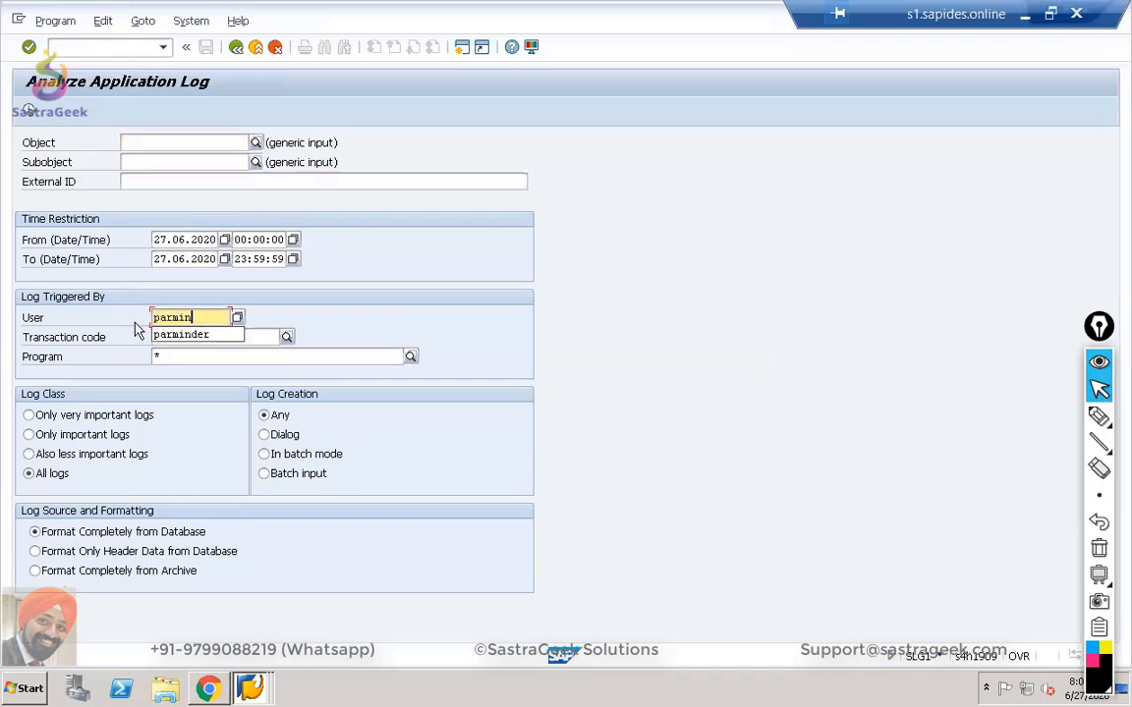
text(der)
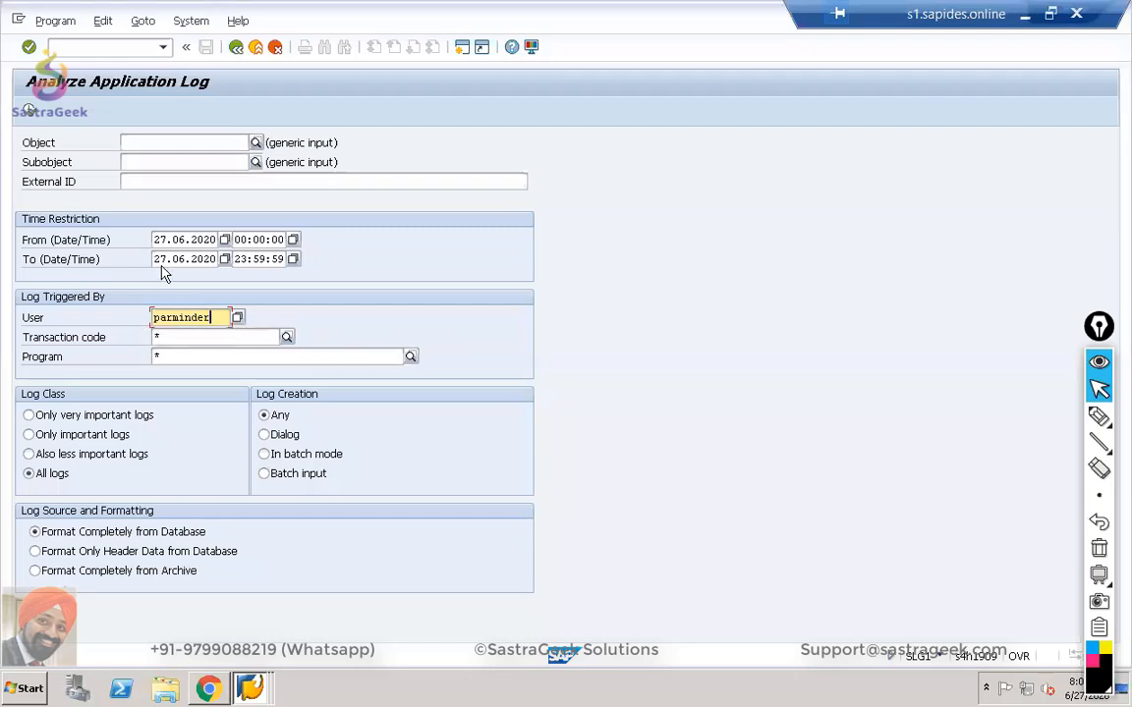
click(224, 240)
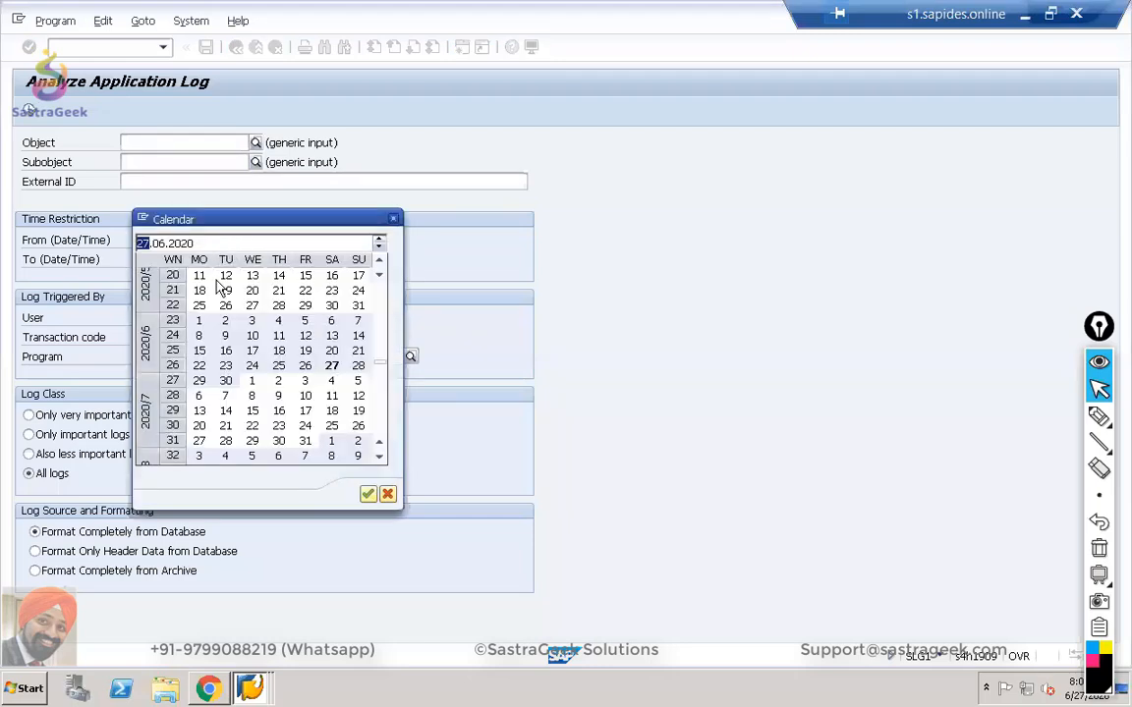
double_click(305, 366)
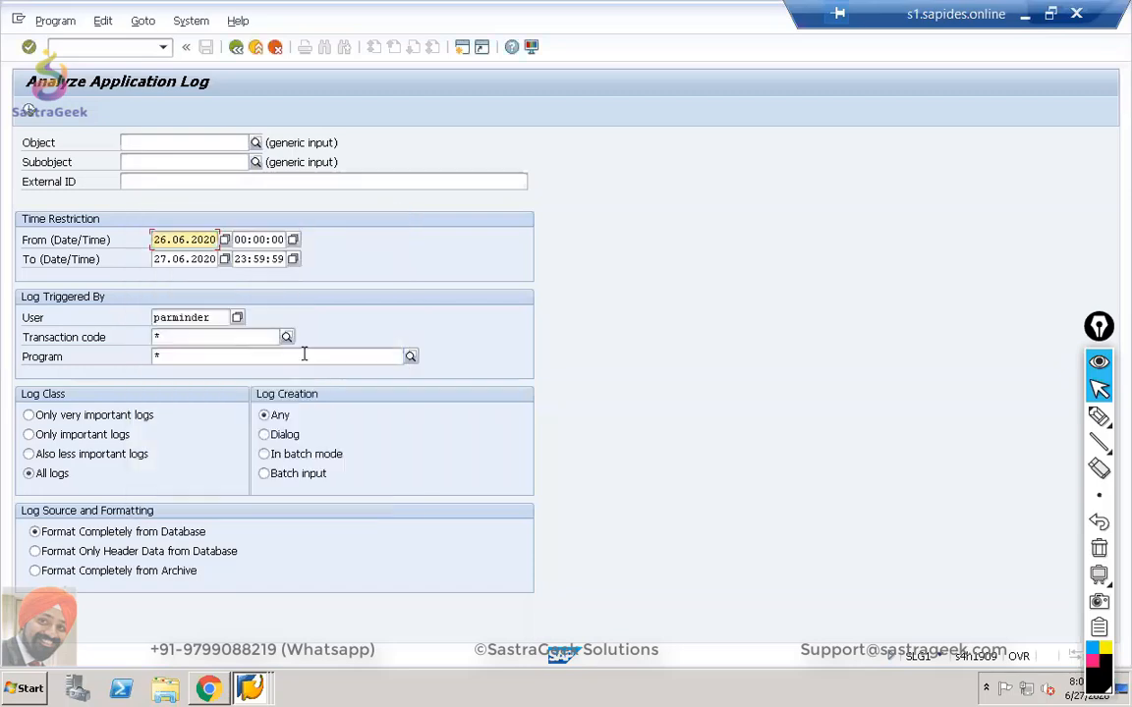
click(30, 110)
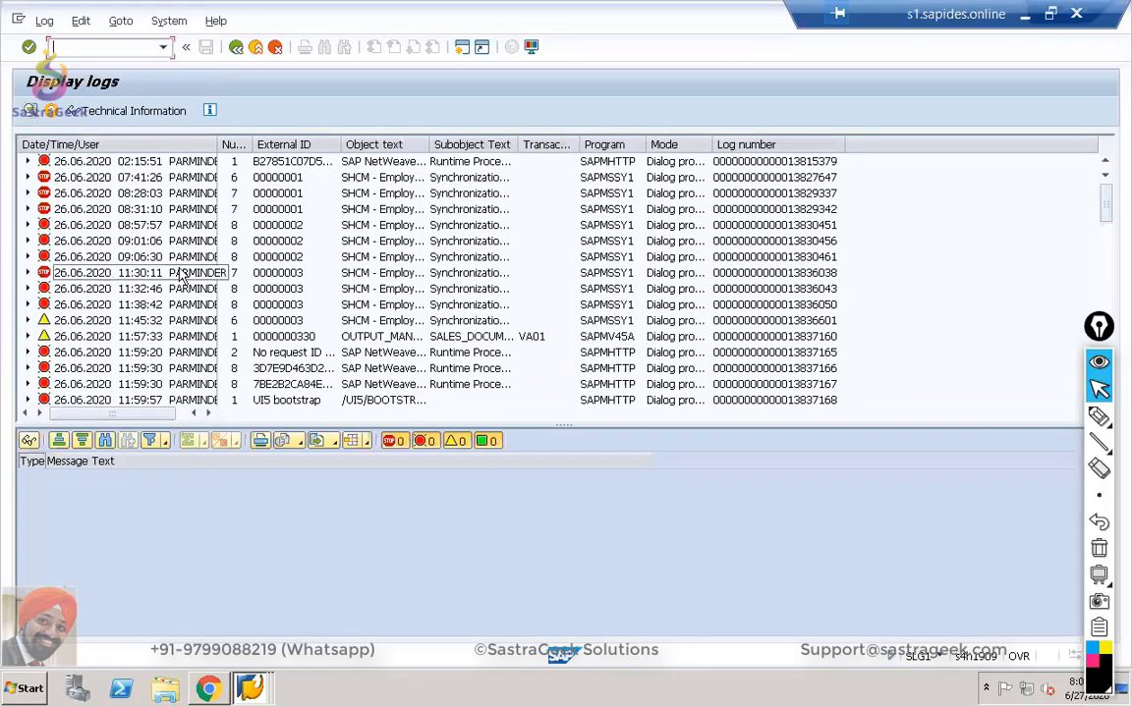
Show the 23:00:19 data replication log's Medium problem-class warning and expand the 02:04:36 log.
drag(1106, 232, 1115, 423)
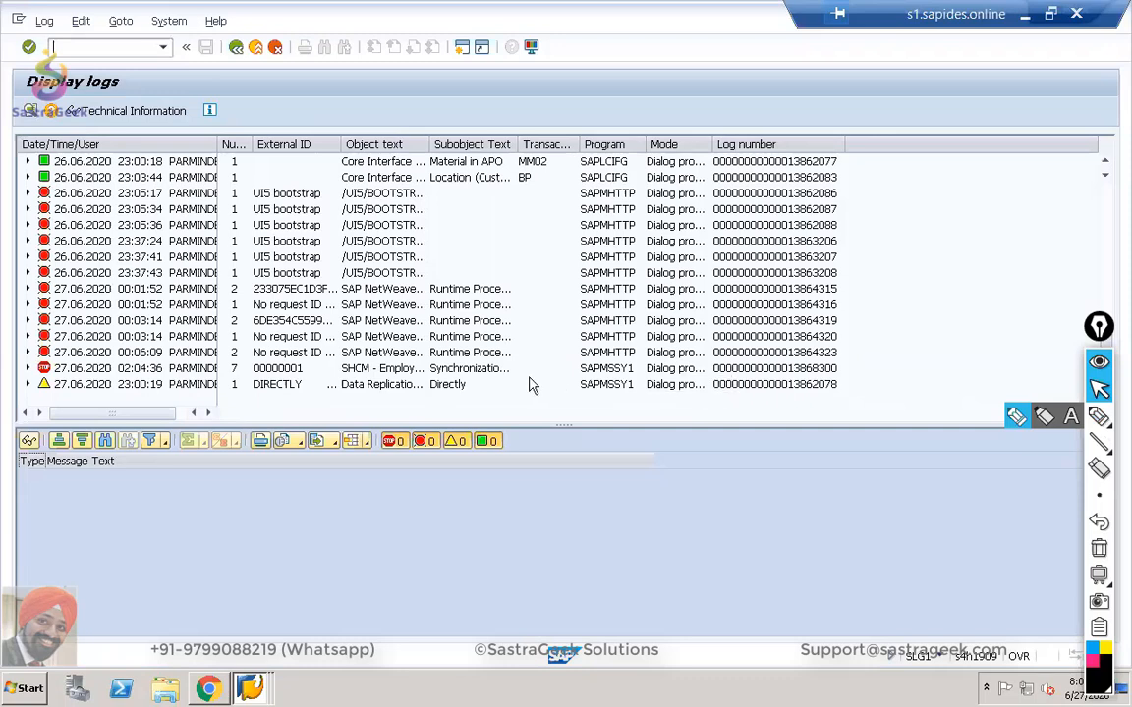
click(27, 385)
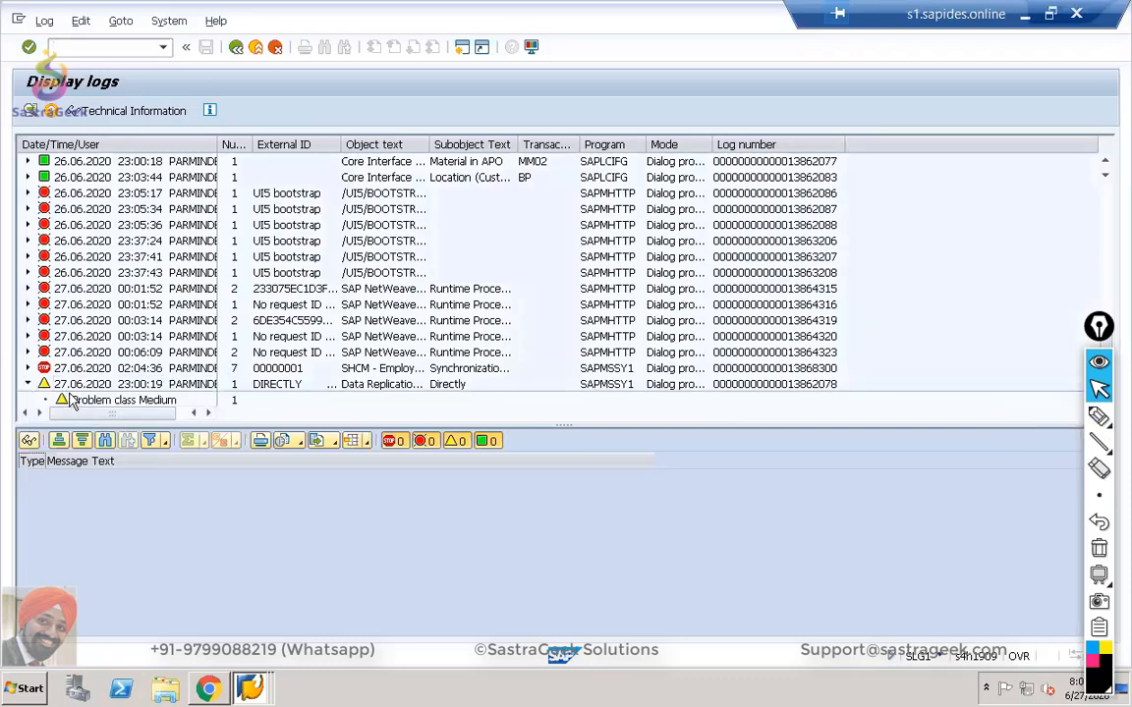
click(72, 403)
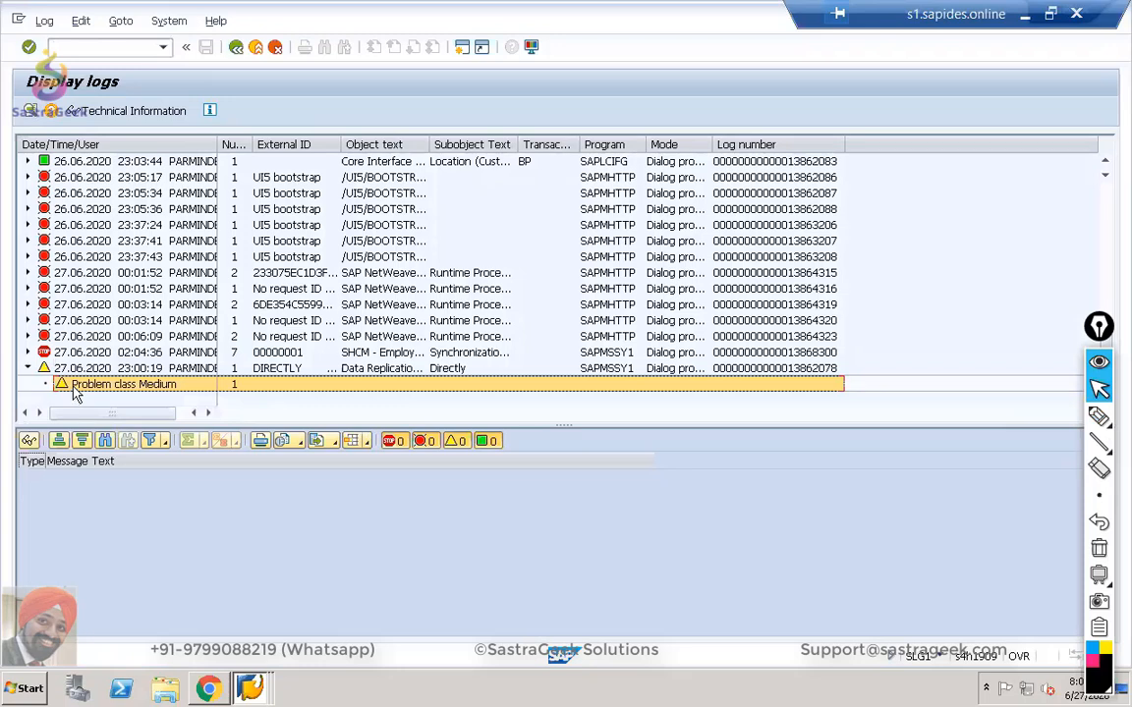
double_click(73, 385)
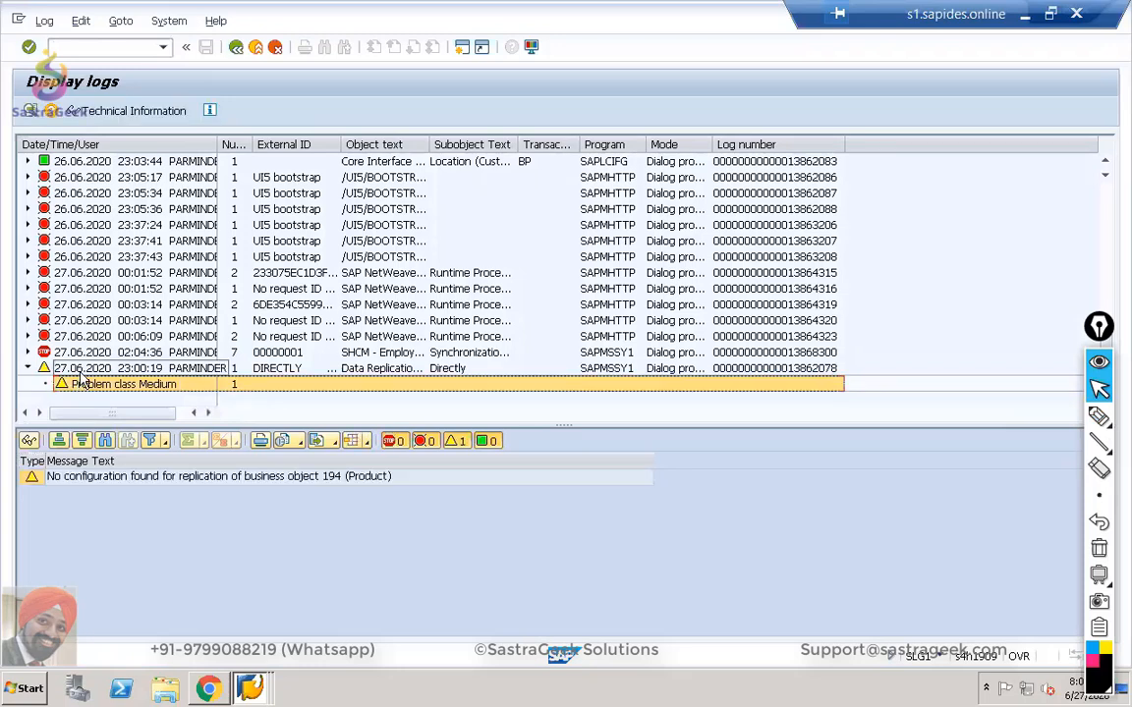
click(82, 371)
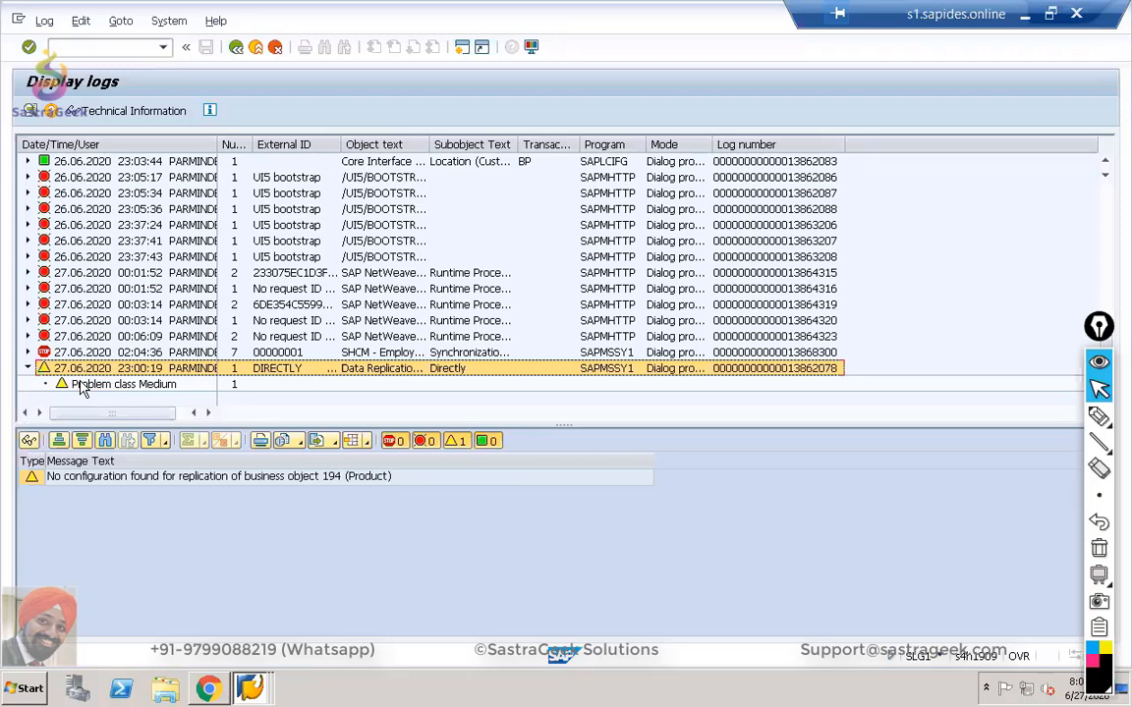
click(84, 386)
click(82, 374)
click(85, 384)
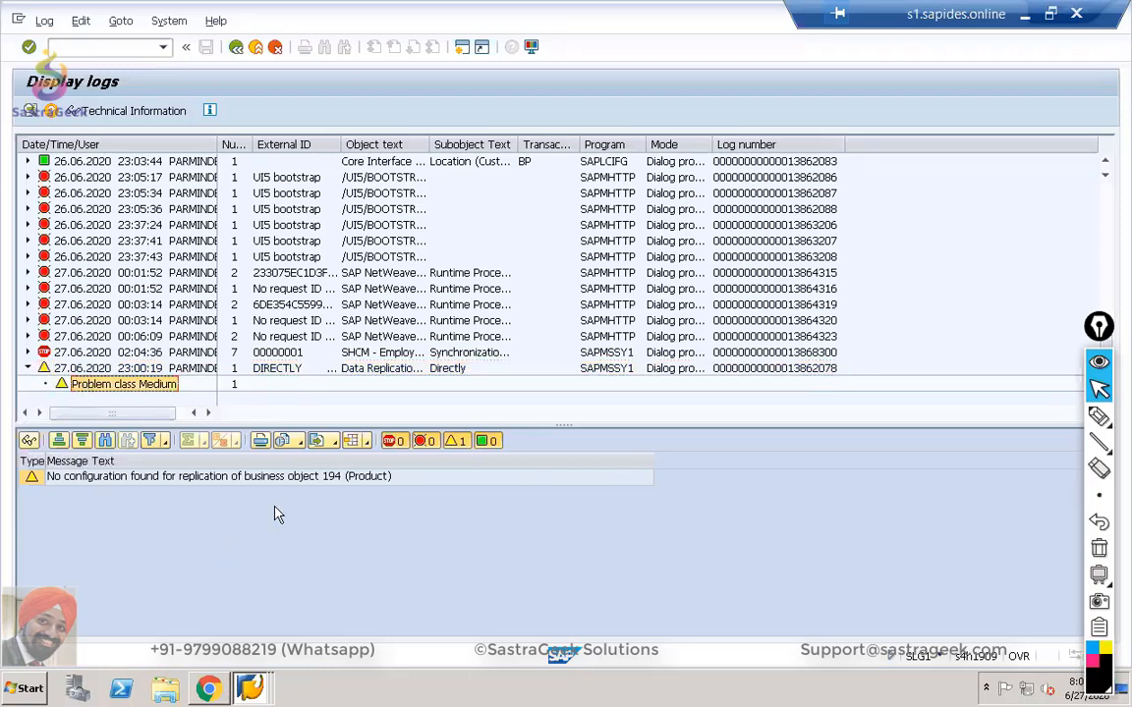
click(41, 368)
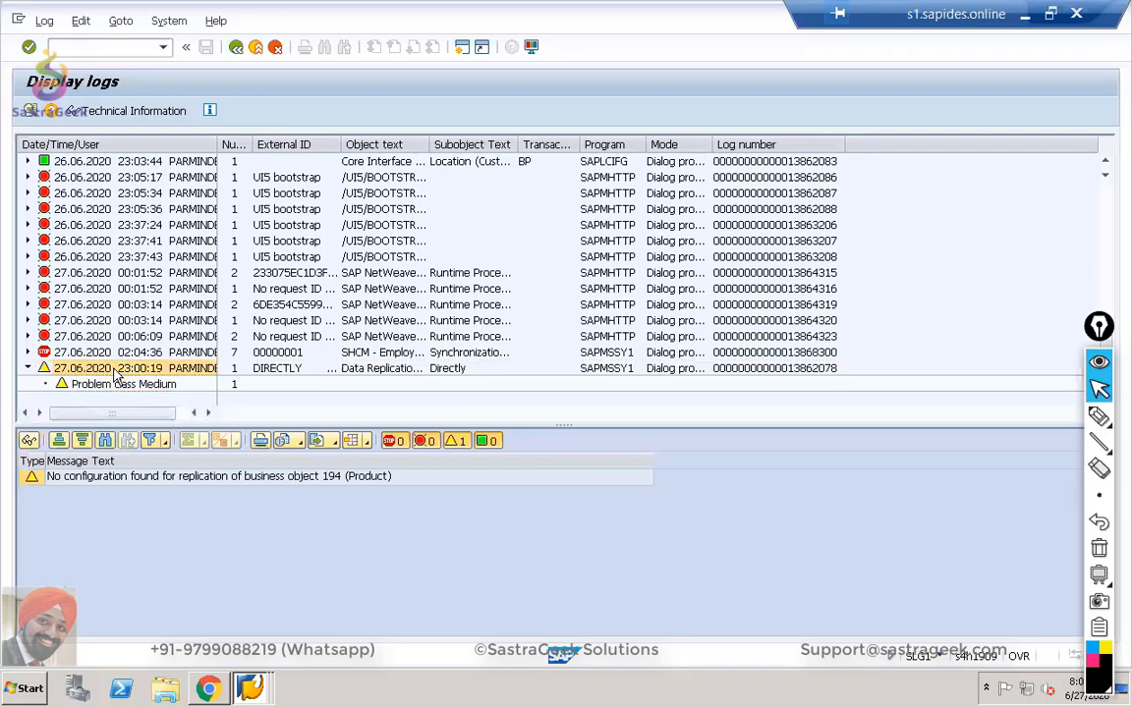
click(27, 352)
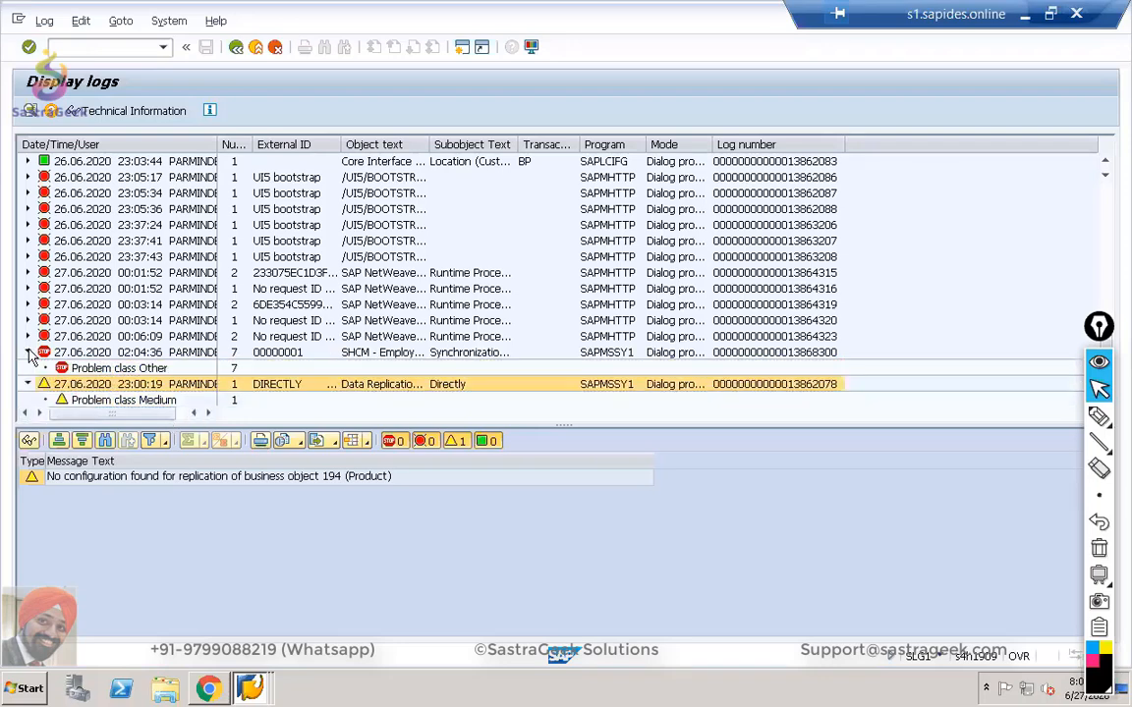
Read the address validity error under Other, then expand the 00:06:09 and 00:03:14 logs' Important errors.
click(78, 369)
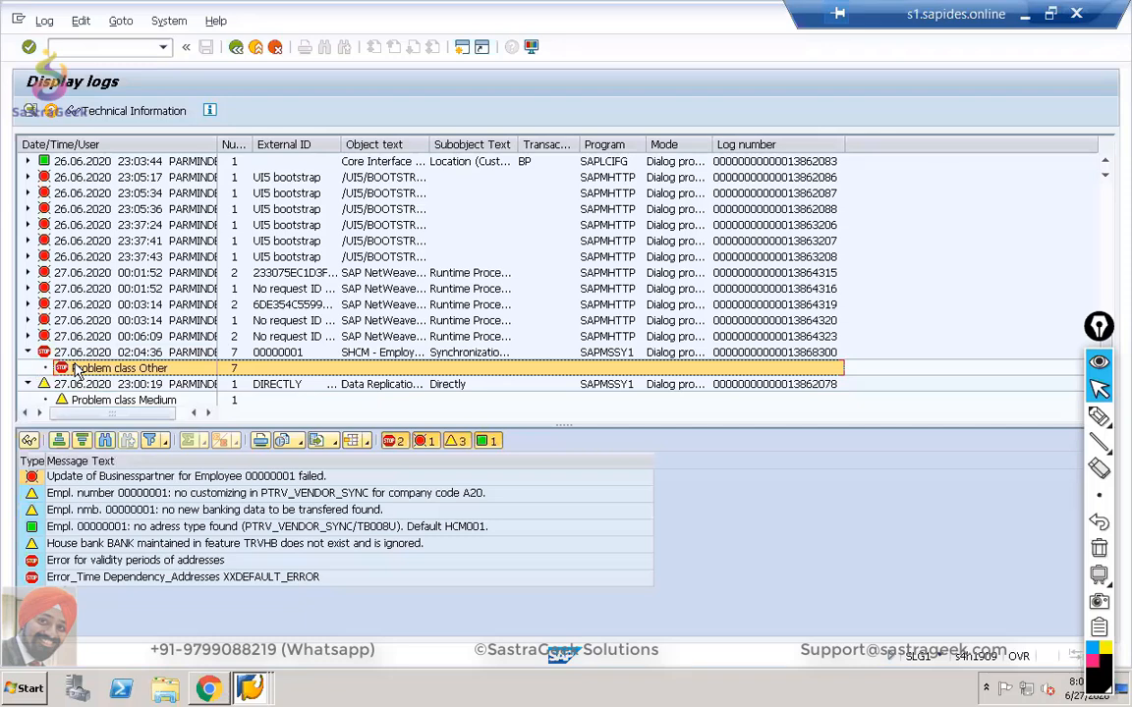
click(213, 562)
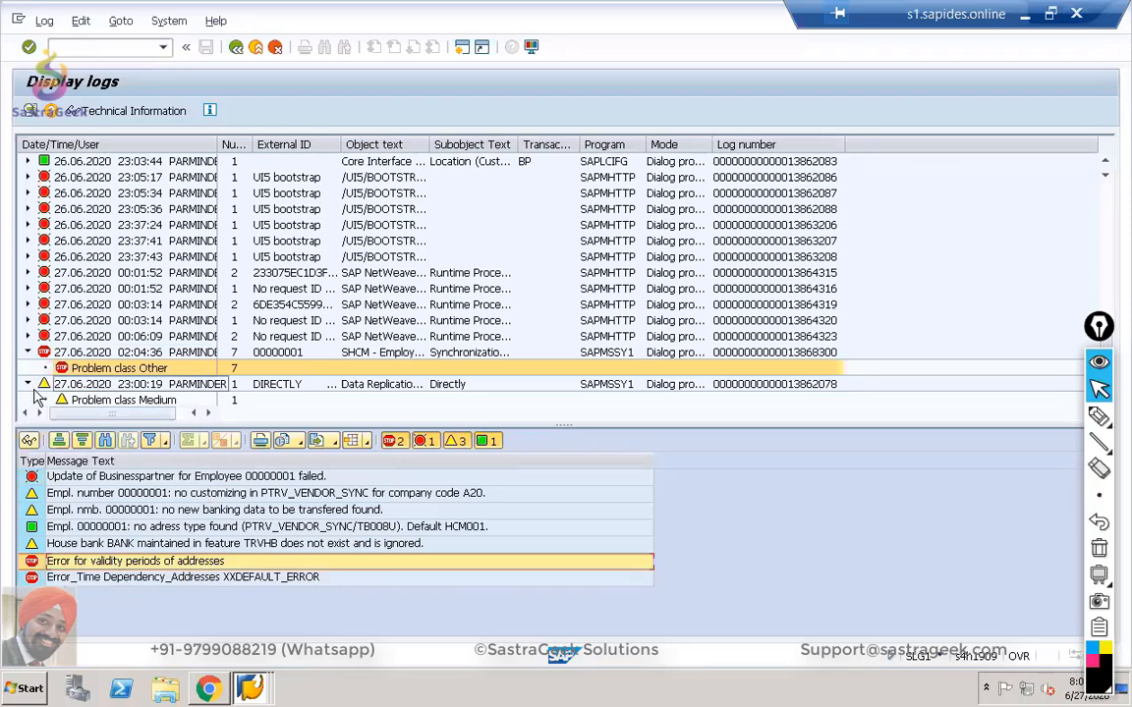
click(27, 336)
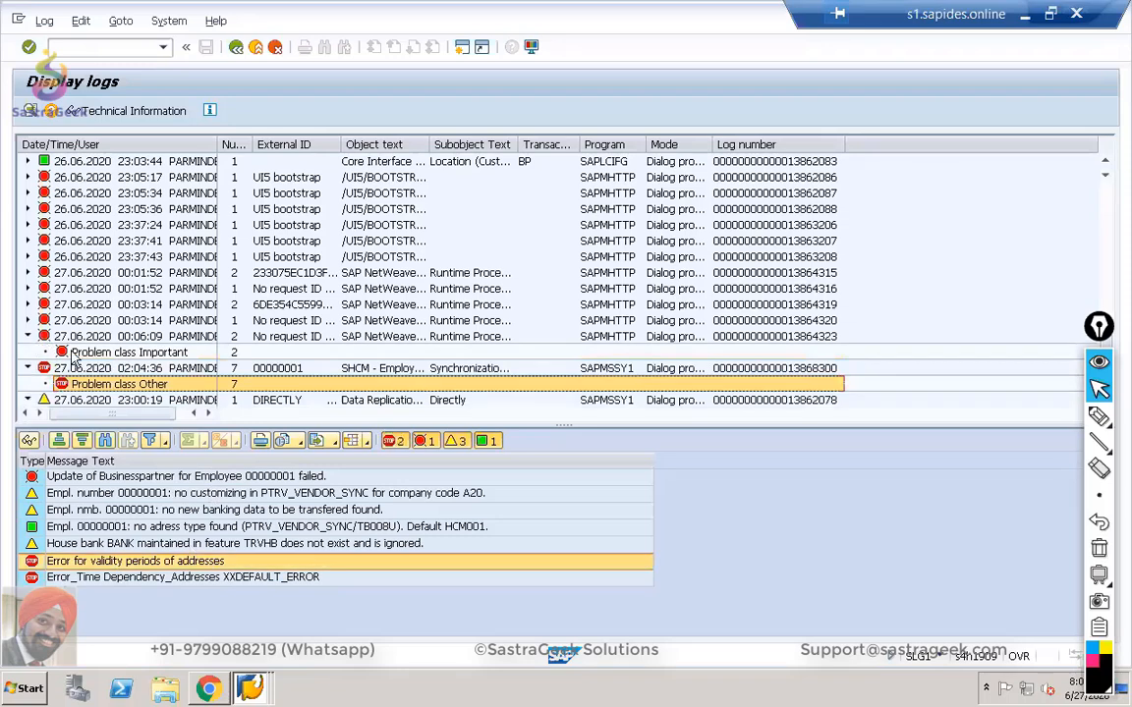
click(89, 353)
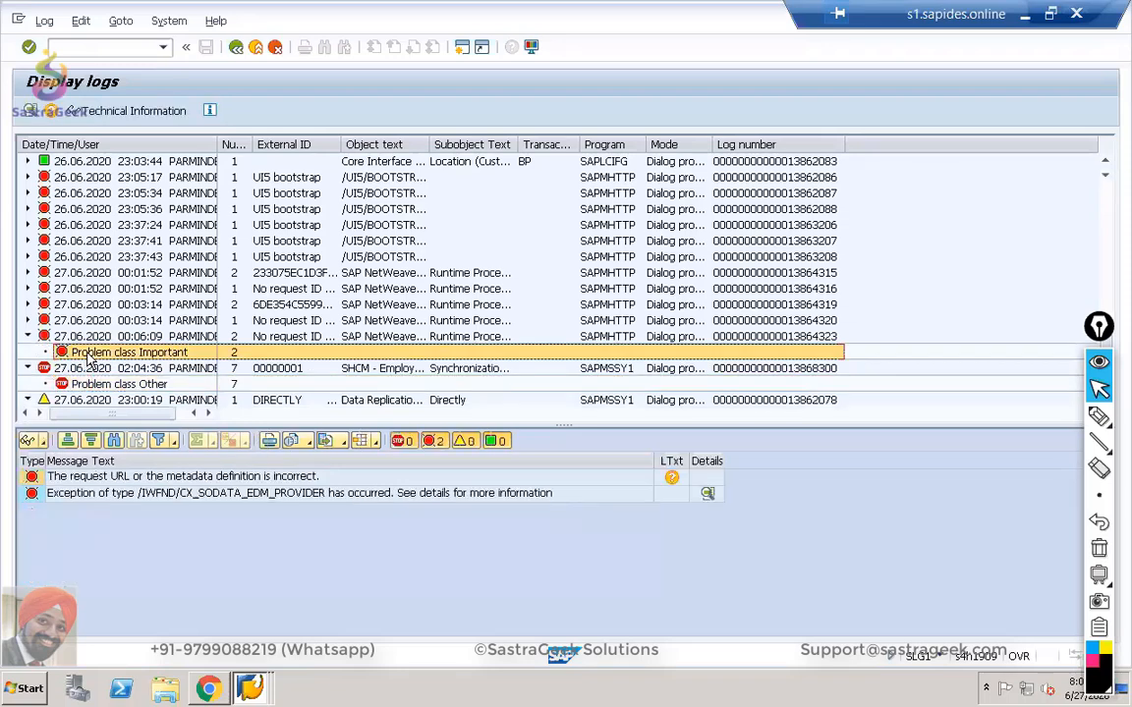
click(28, 321)
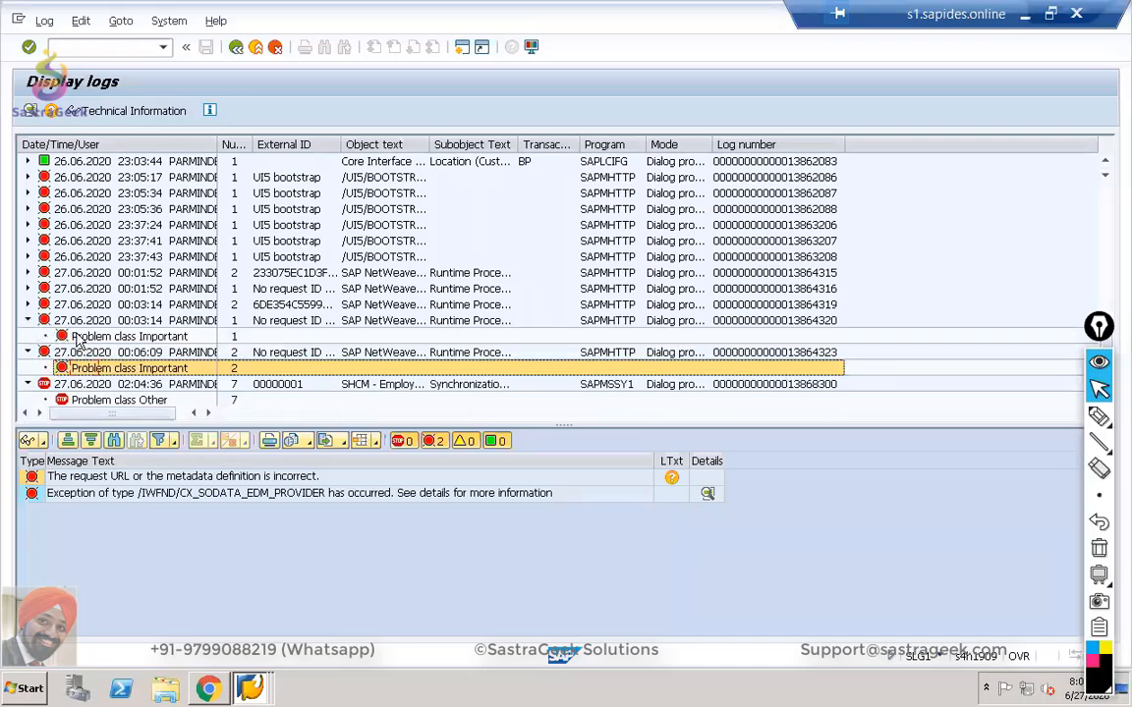
Review the SHCM employee integration log's Other messages with a wider Object text column, then go back.
scroll(89, 341, up, 3)
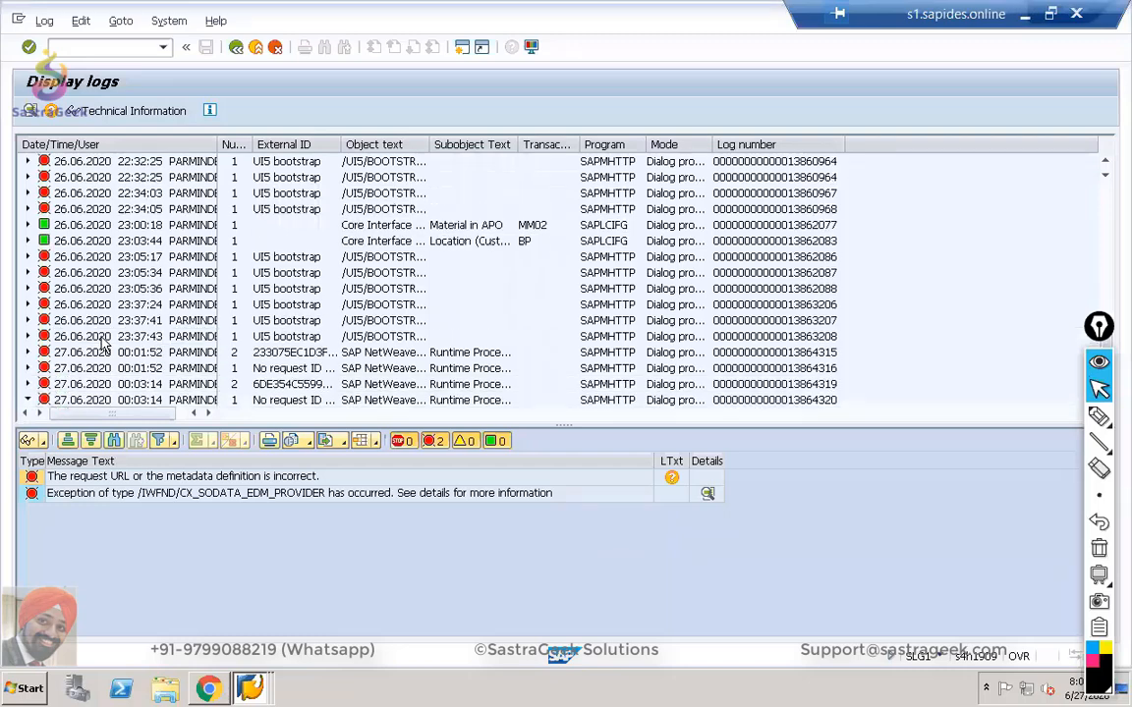
scroll(103, 341, up, 5)
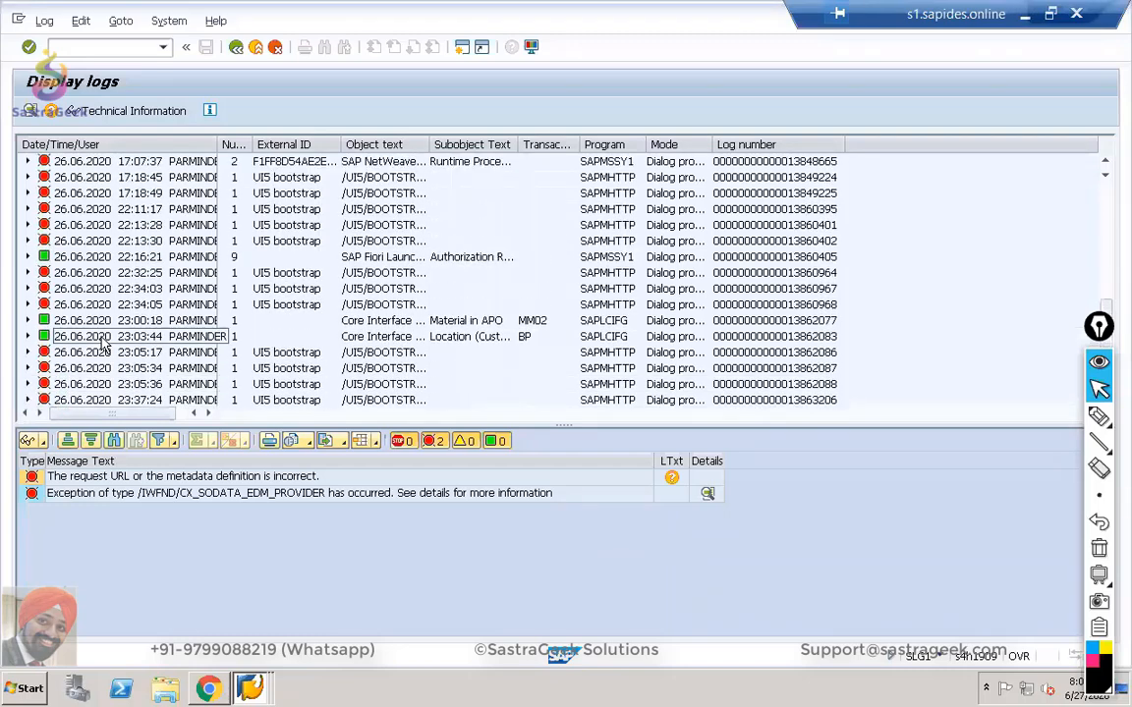
scroll(103, 341, up, 6)
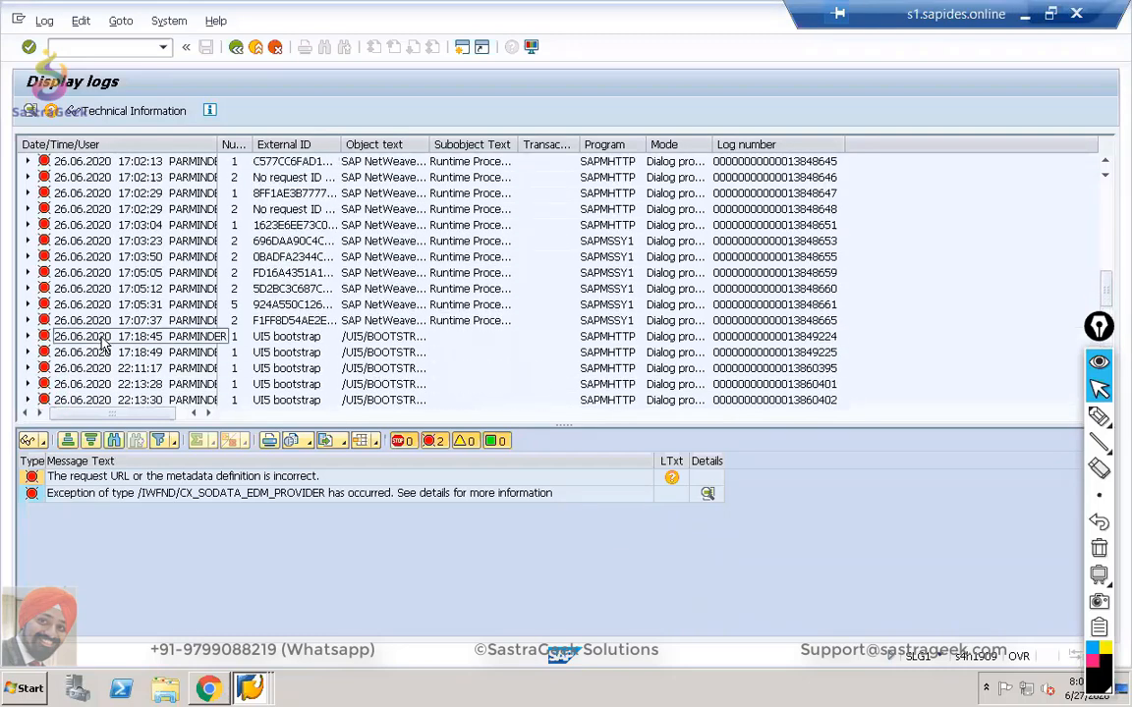
scroll(103, 341, down, 9)
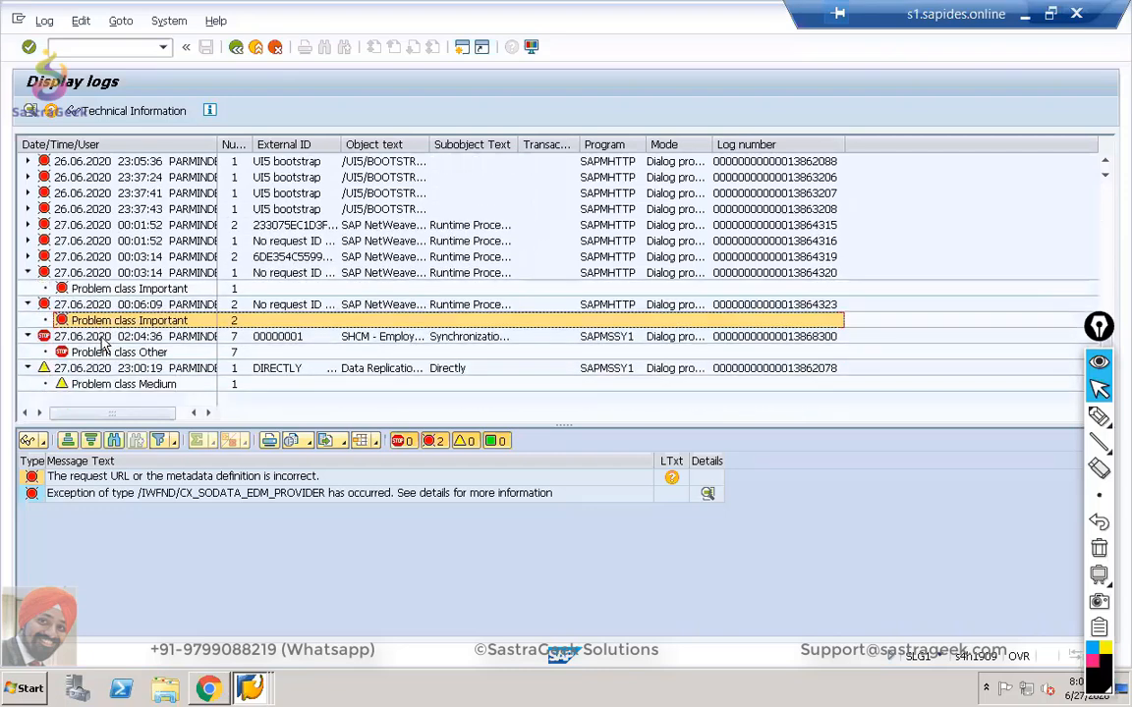
click(96, 371)
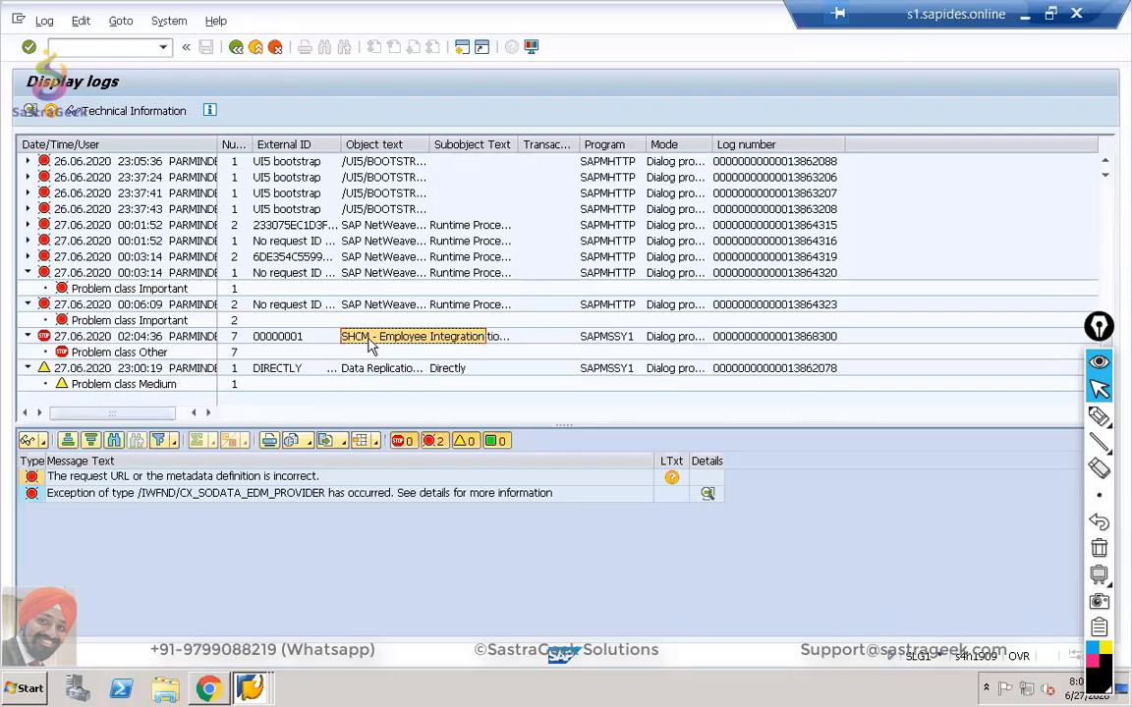
click(134, 354)
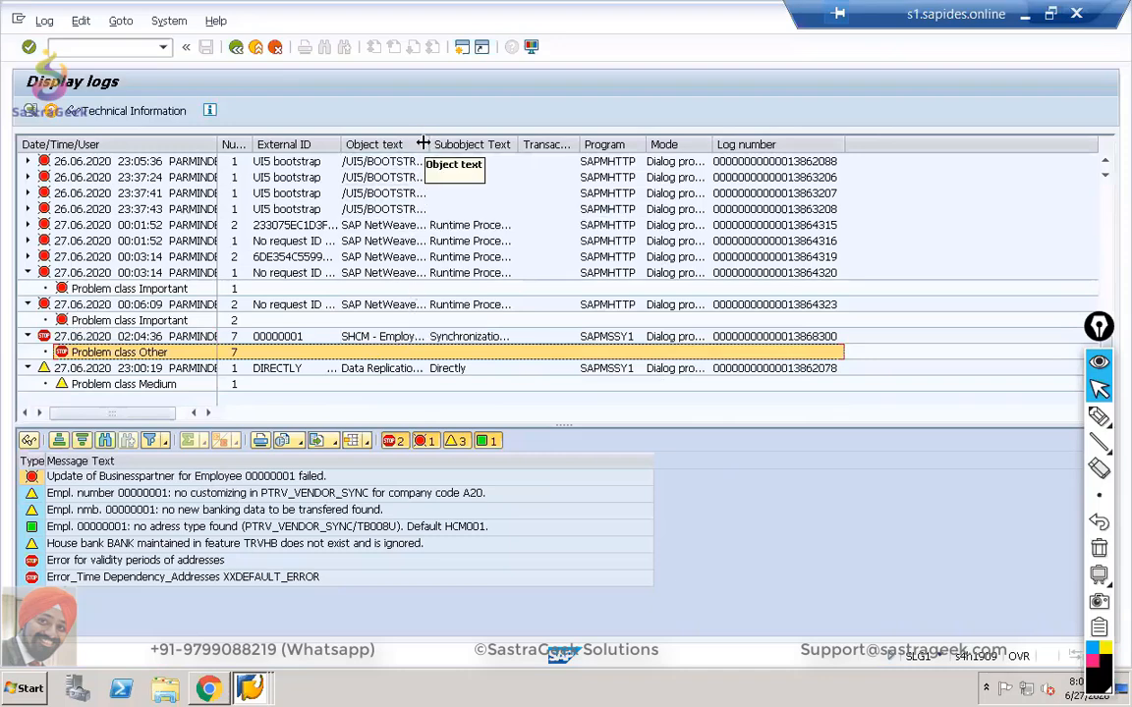
drag(423, 145, 467, 145)
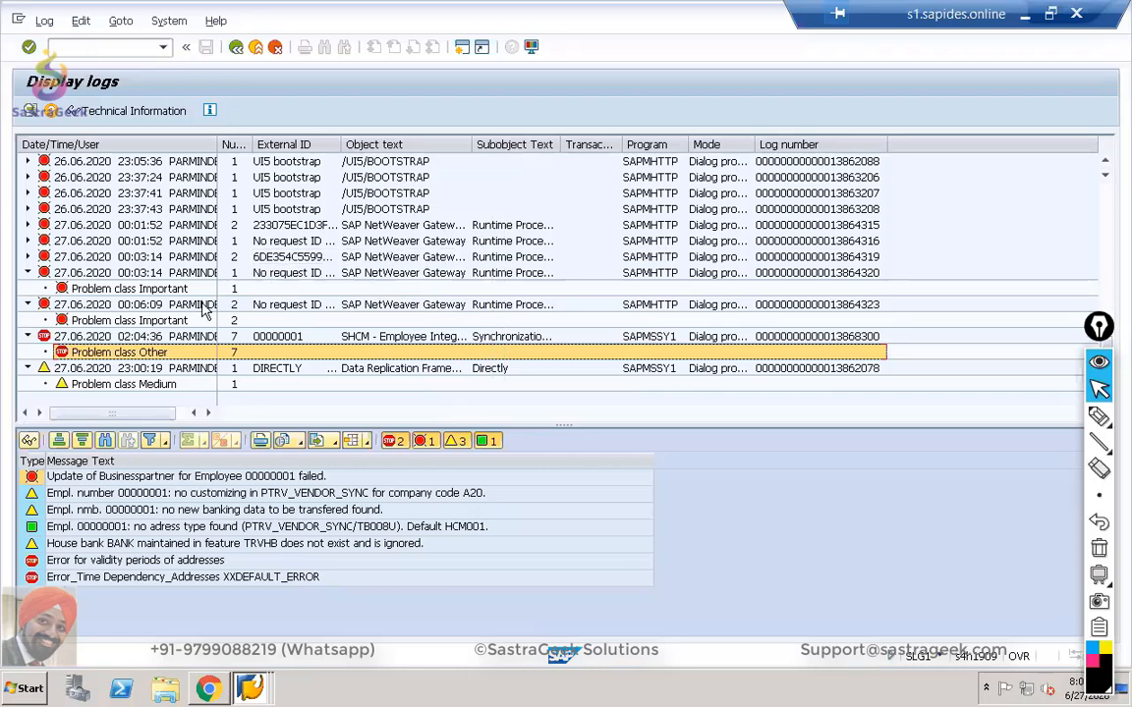
click(236, 47)
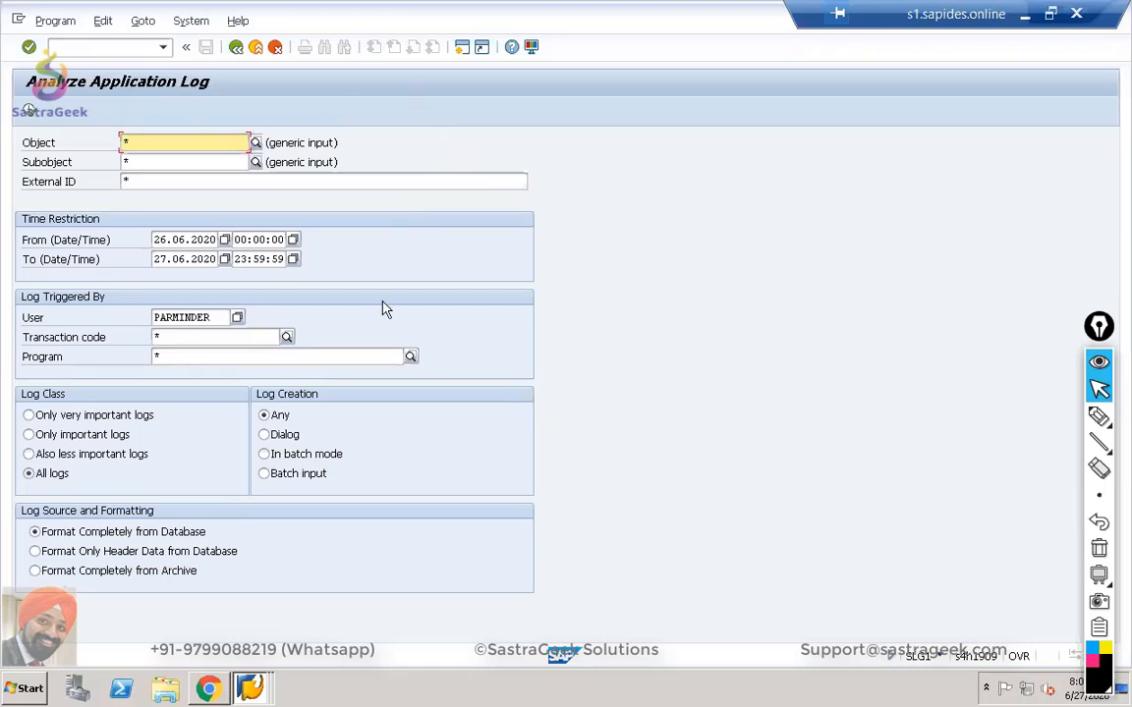
click(104, 45)
In SPRO, go to Sales and Distribution > Sales > Sales Documents > Sales Document Approvals > Define Reasons for Approval Requests.
text(/nspro)
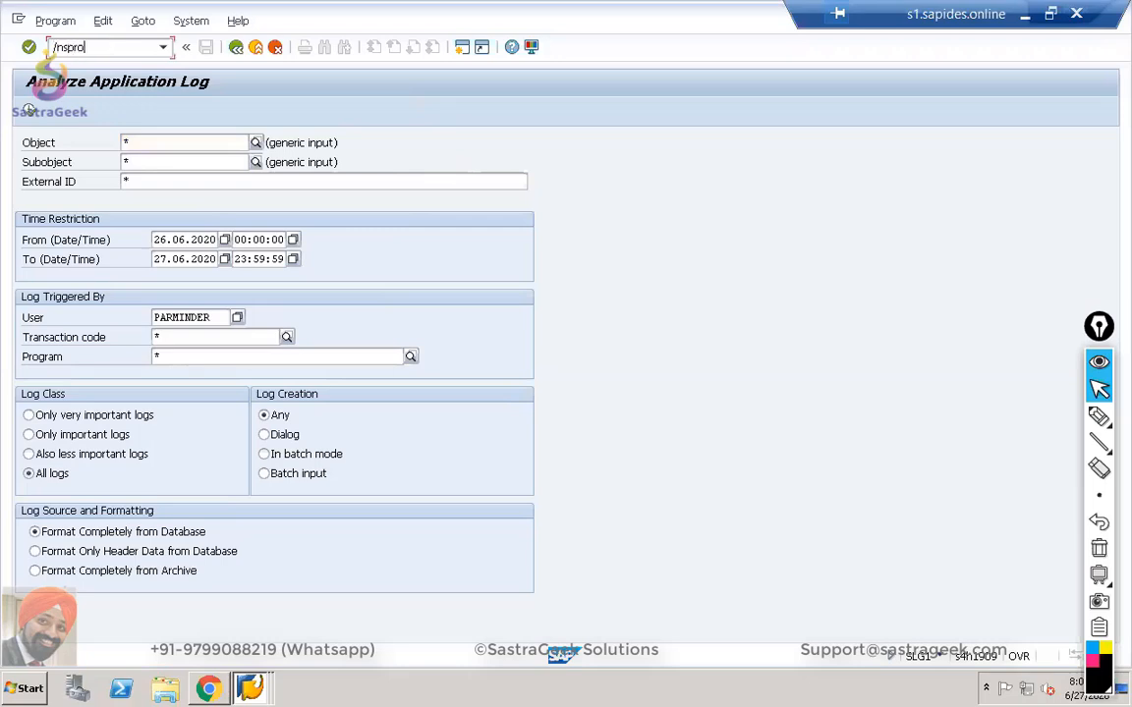
key(Return)
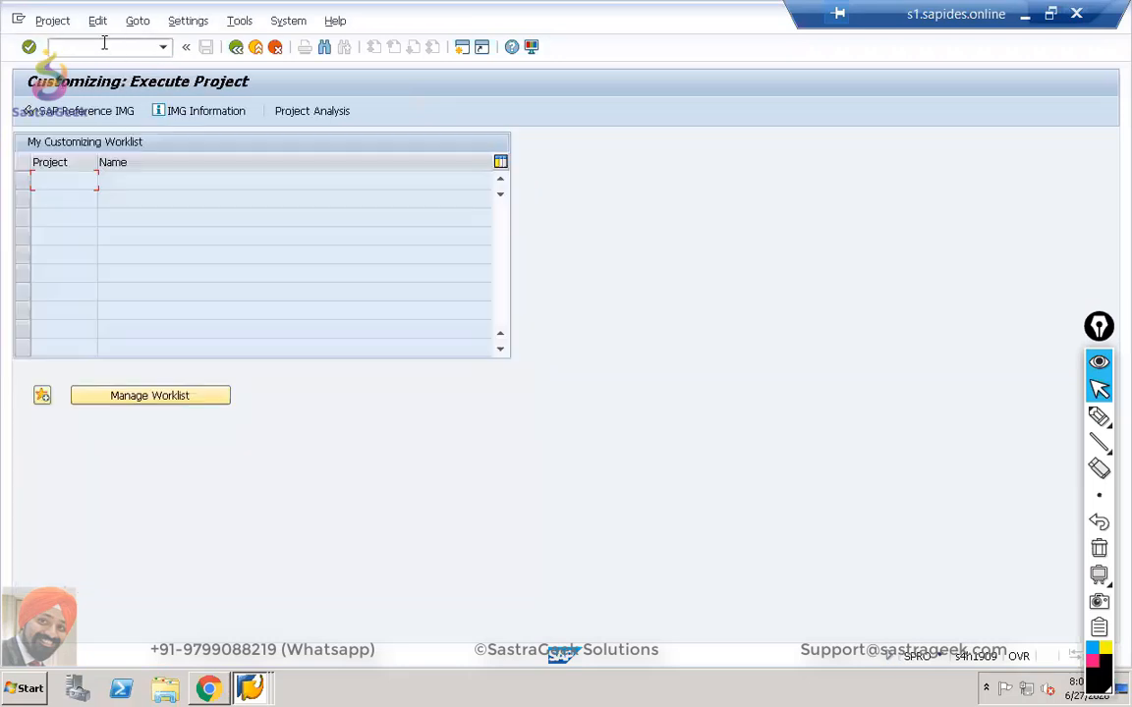
click(102, 114)
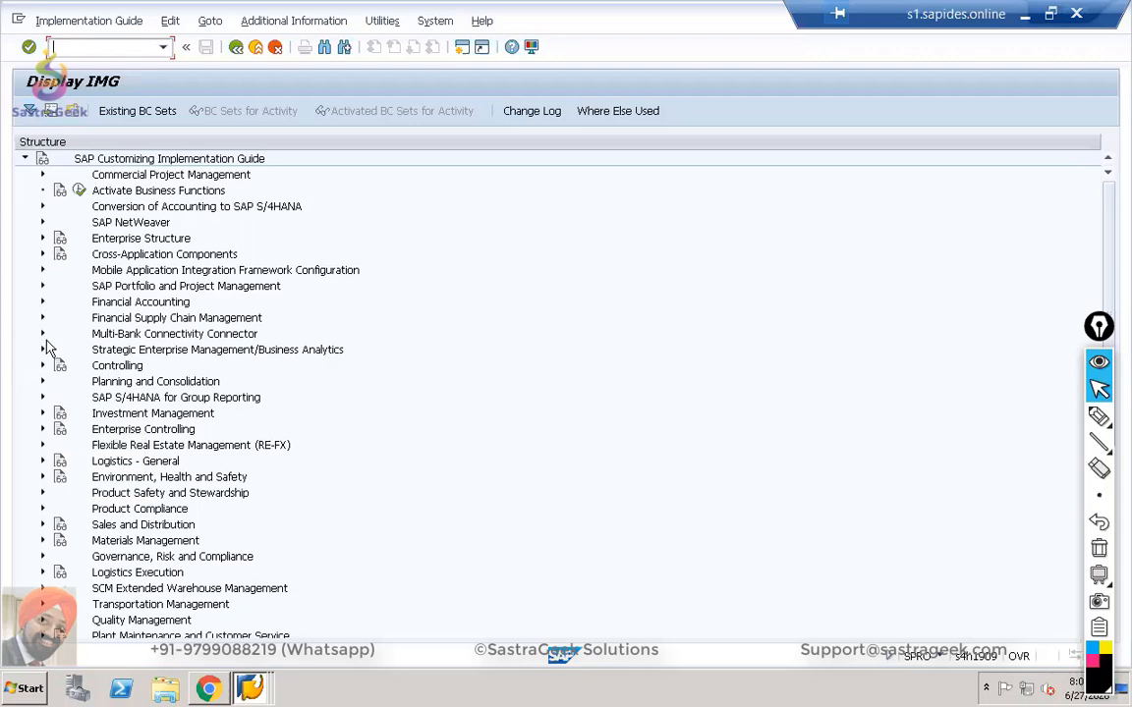
click(42, 525)
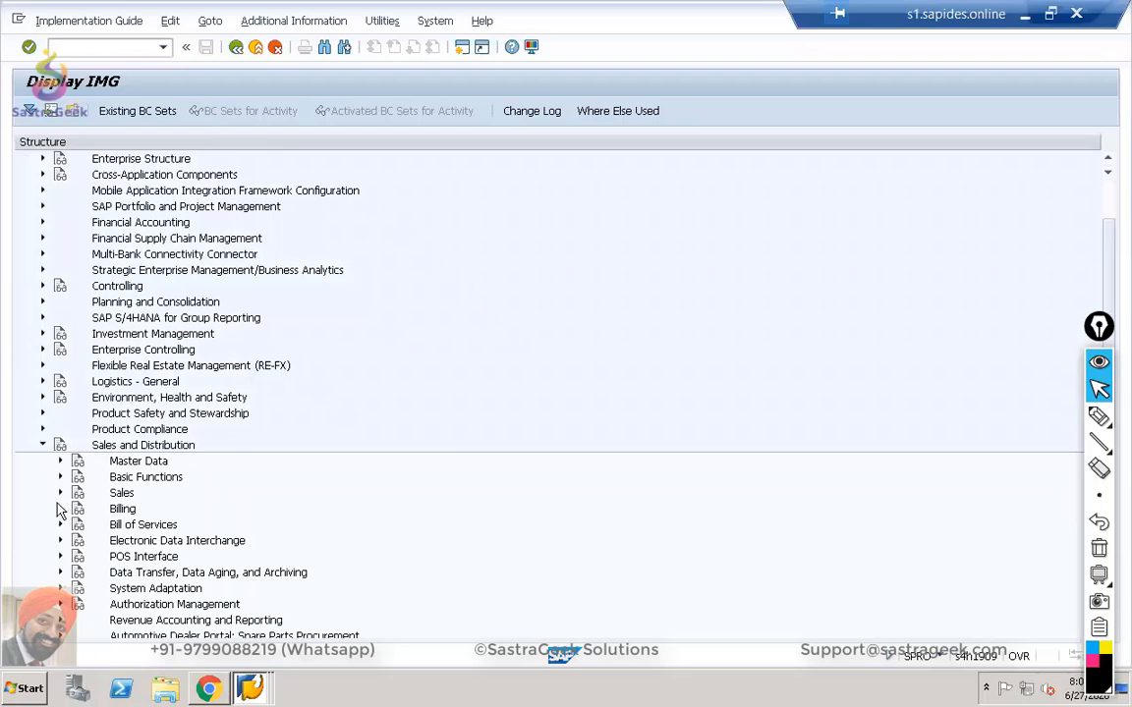
click(60, 493)
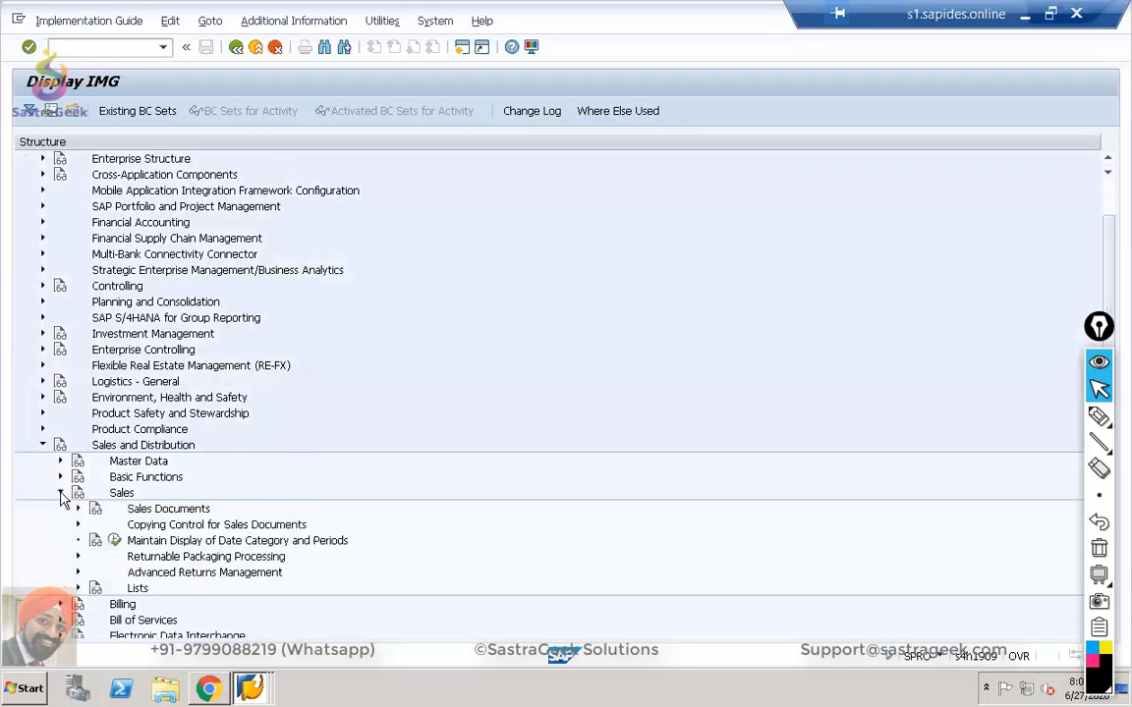
click(76, 508)
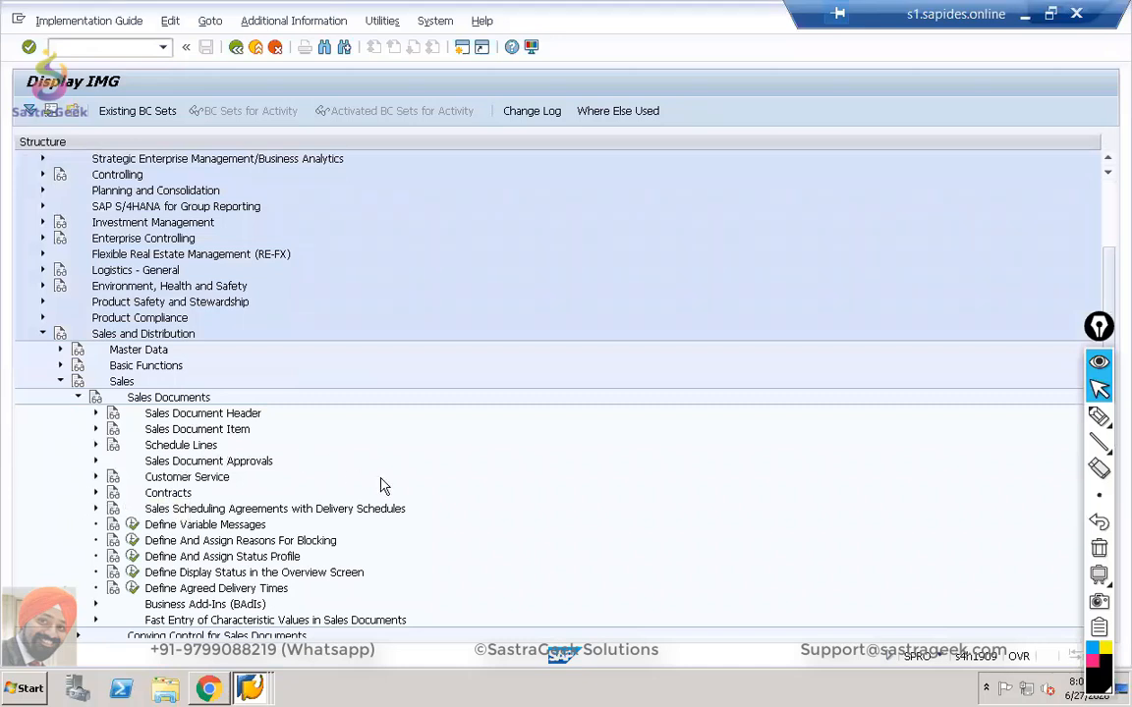
click(169, 462)
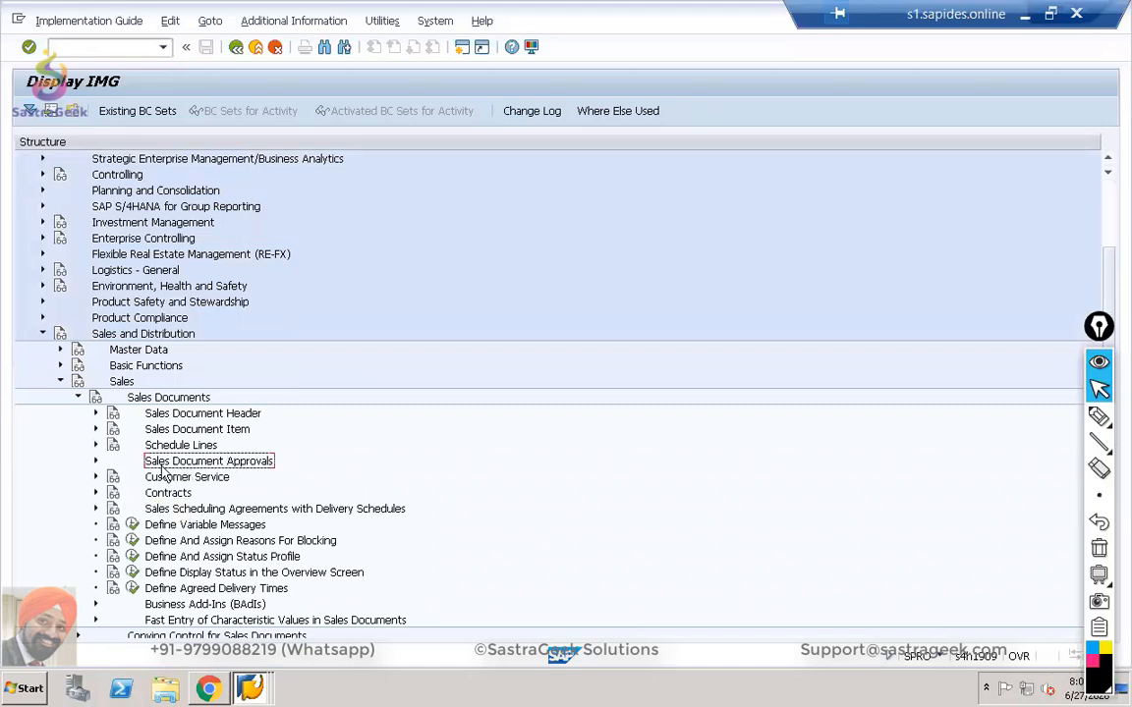
click(95, 460)
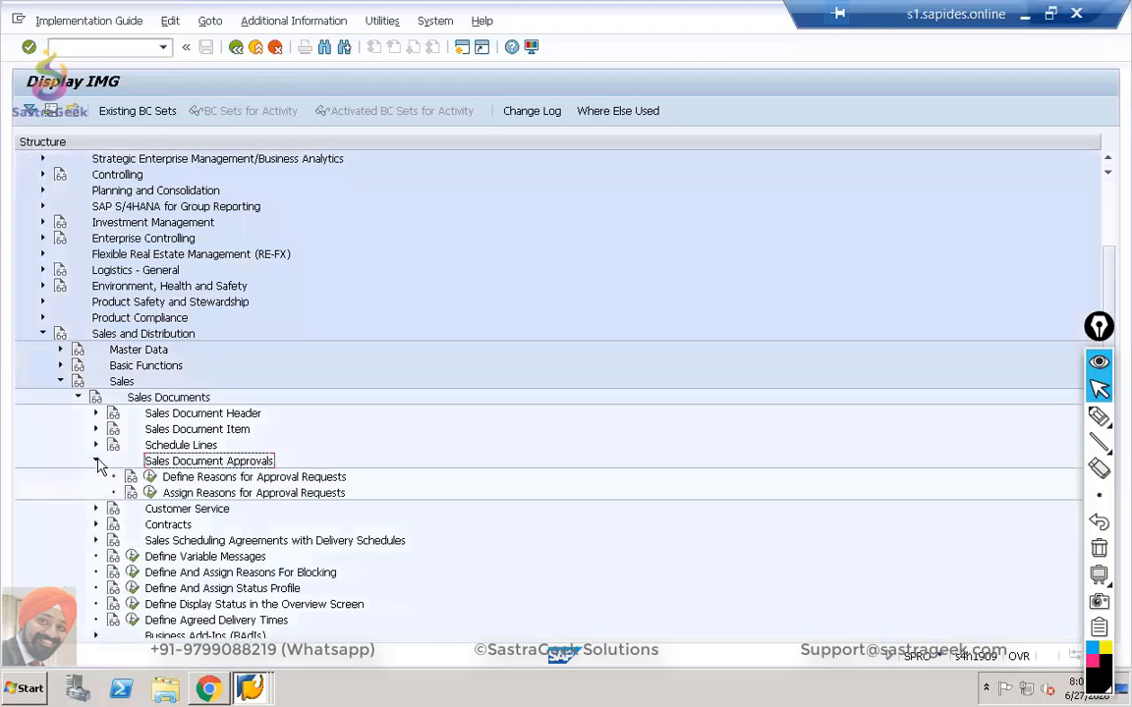
click(155, 476)
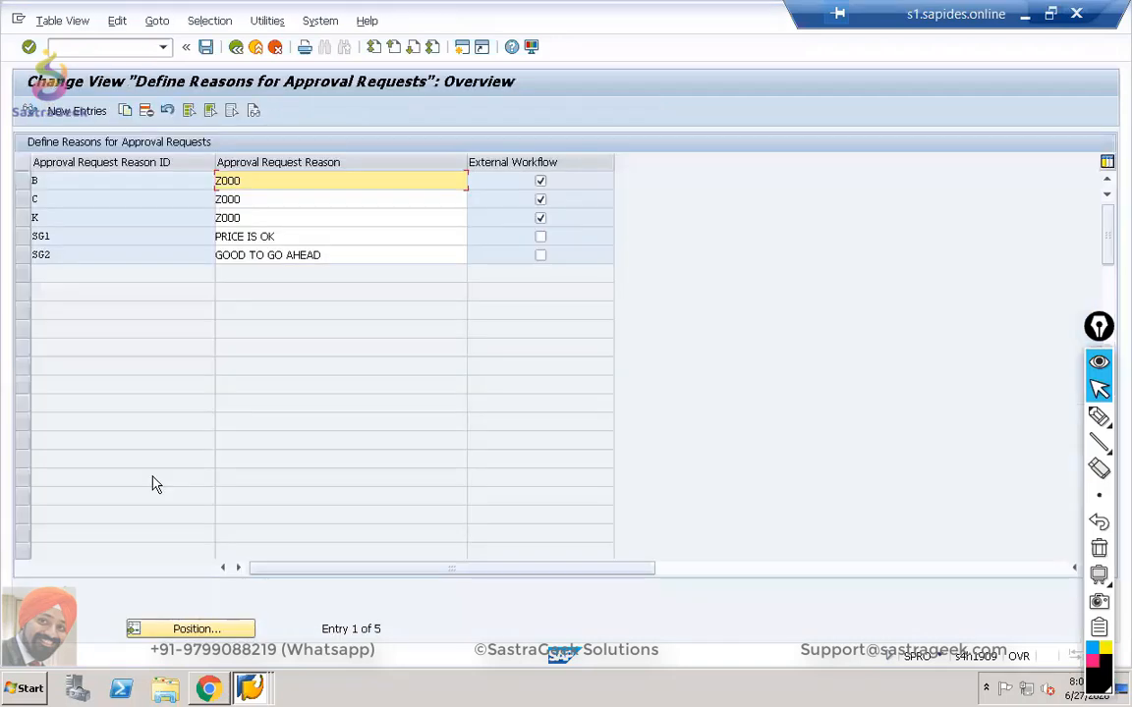
Add approval reason ID SG02 with text 'sales order approval required'.
click(86, 112)
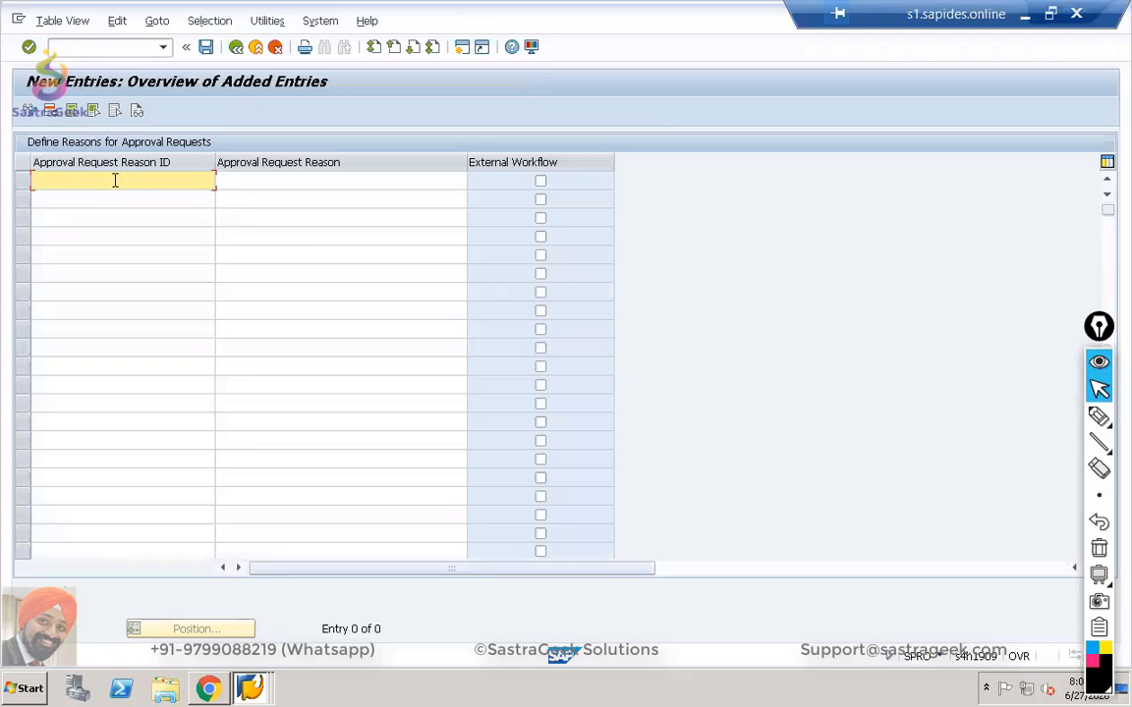
text(sg)
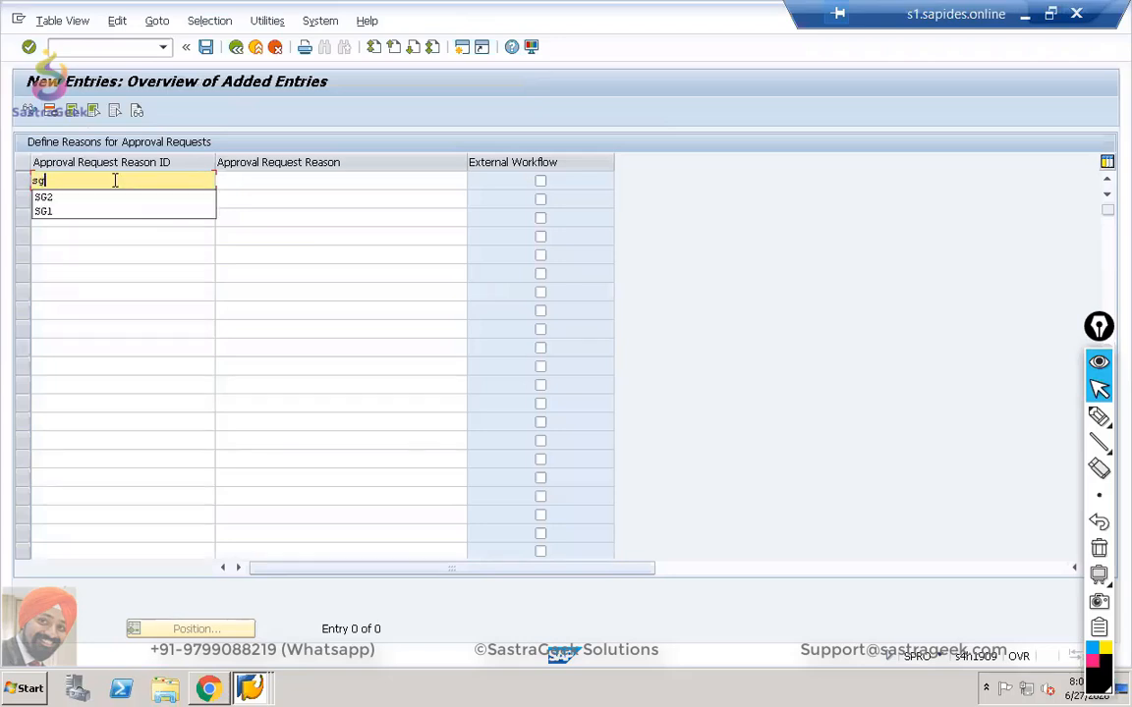
text(02)
key(Tab)
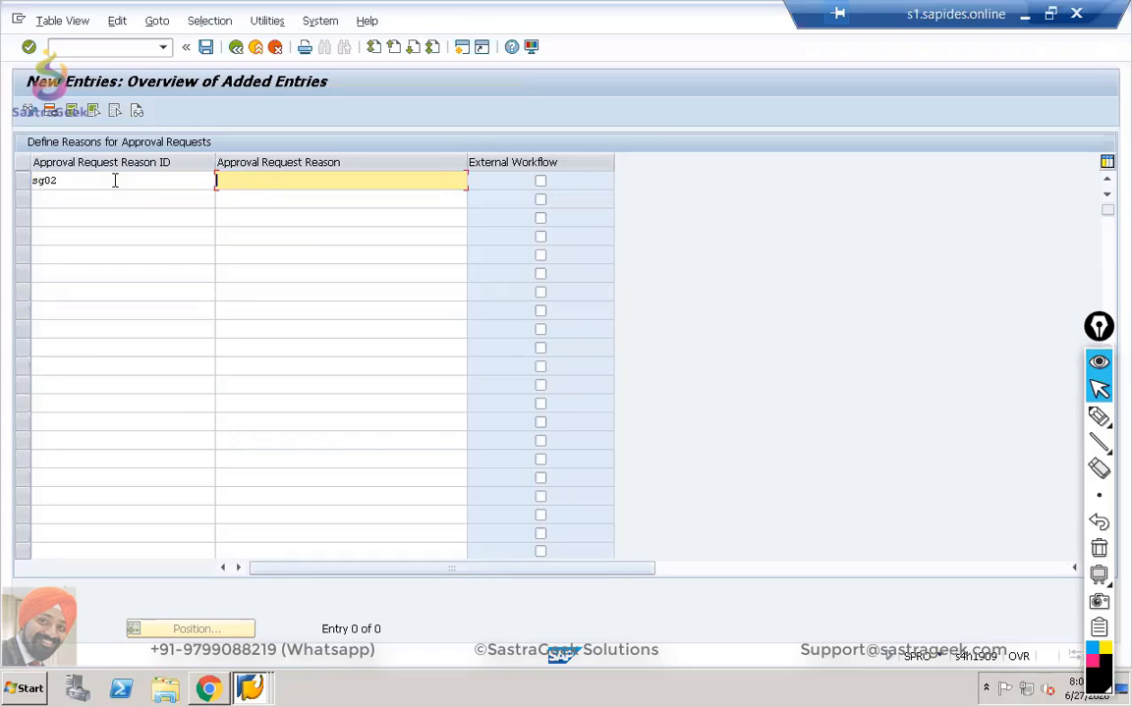
text(sales order approval required)
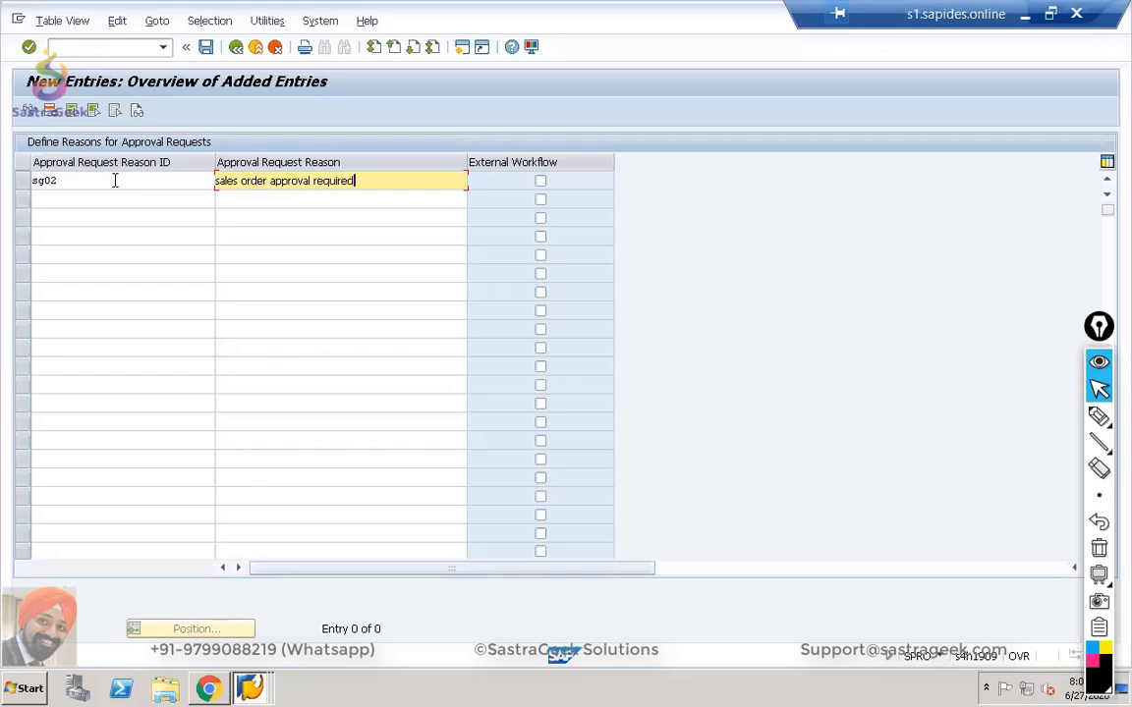
drag(56, 183, 18, 187)
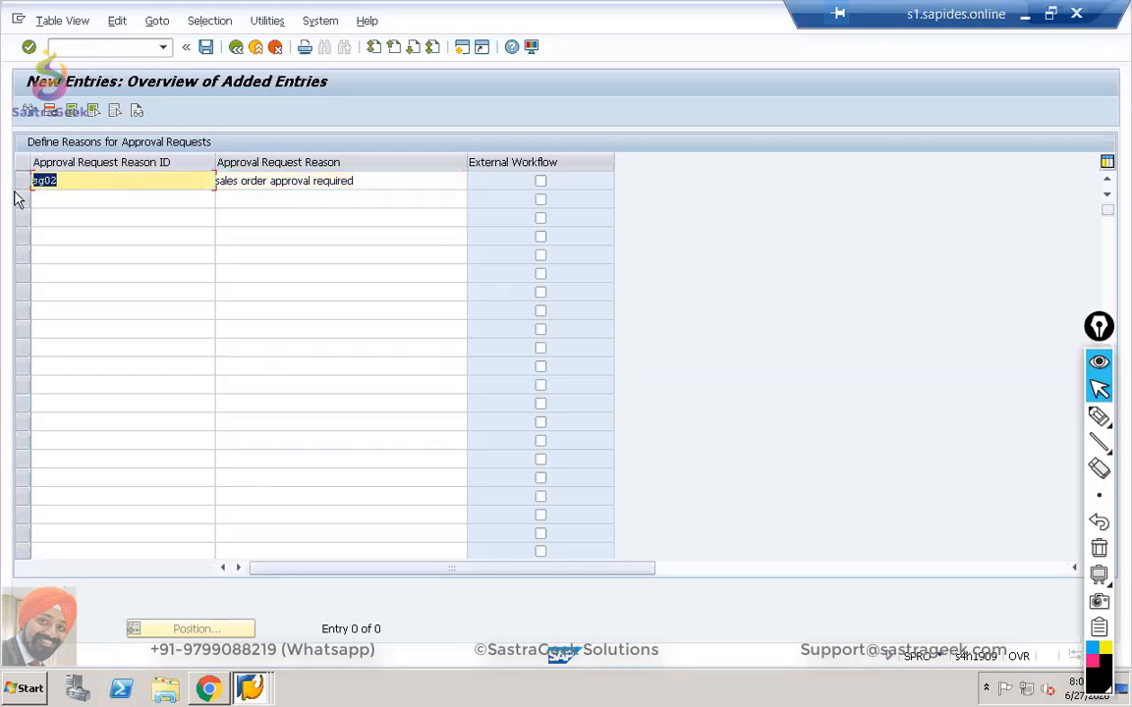
text(SG)
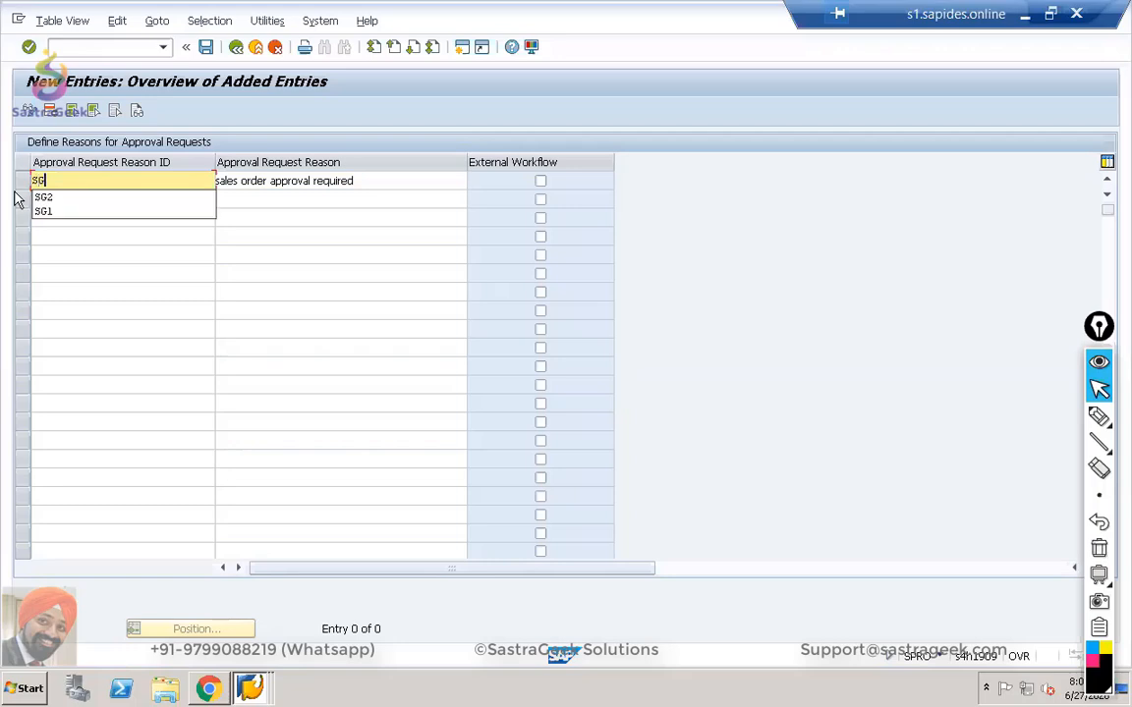
text(02)
key(Return)
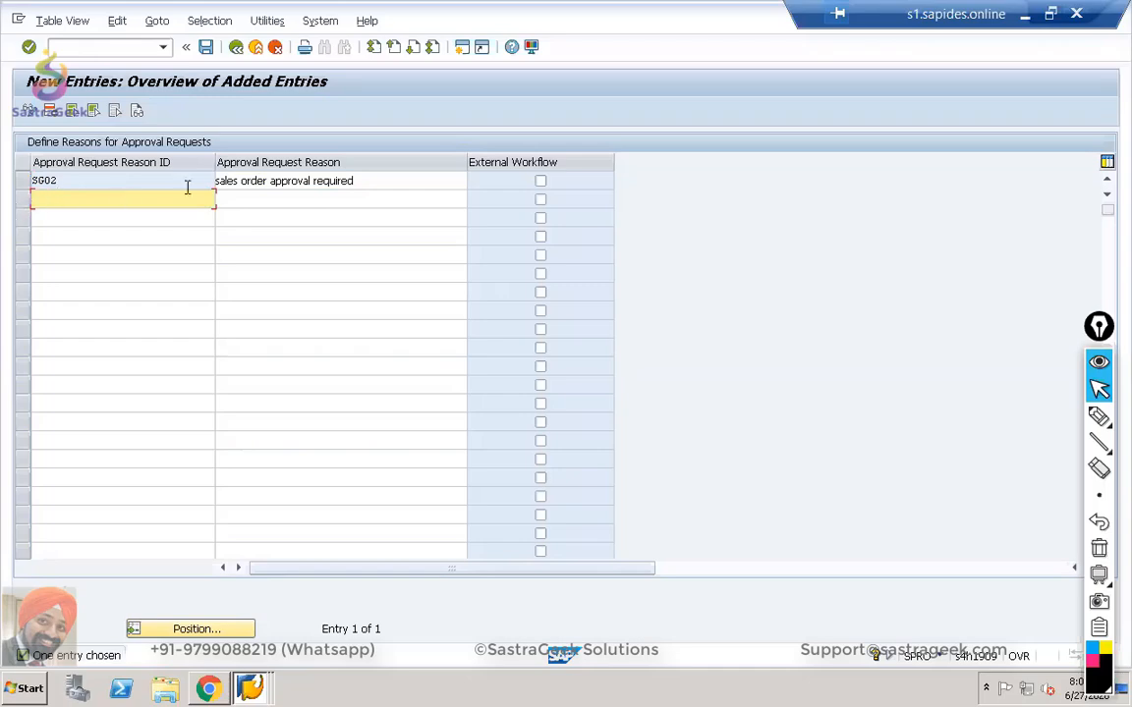
Save the SG02 reason under the customizing request and return to the IMG tree.
click(205, 46)
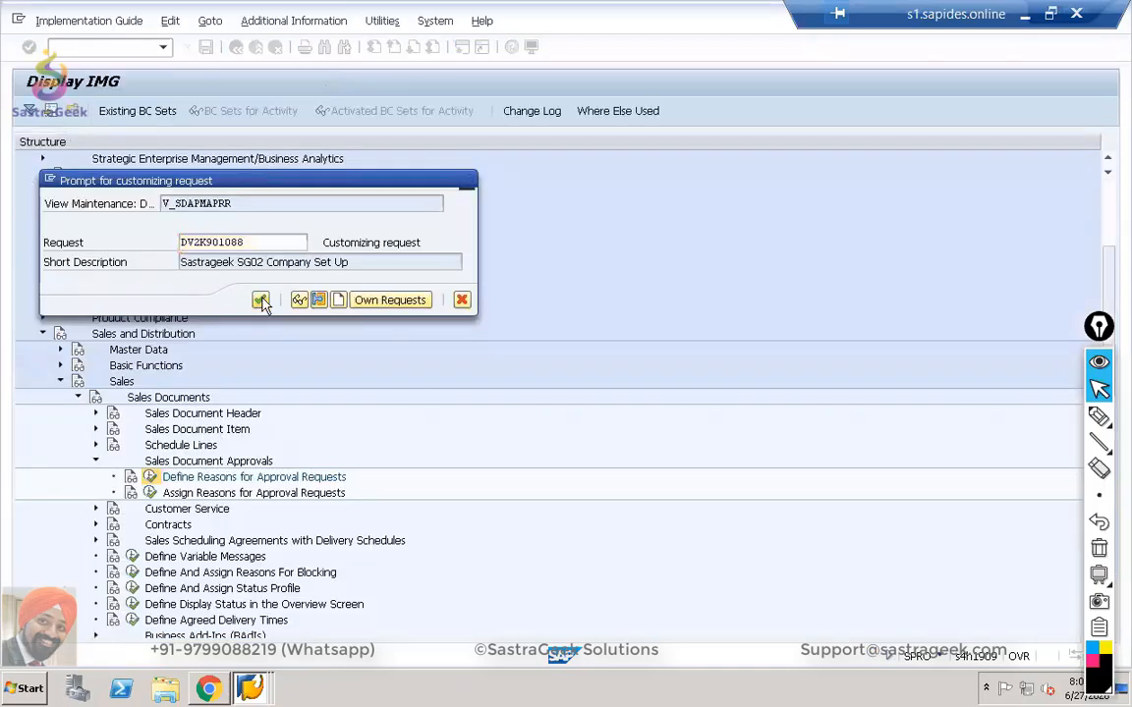
click(260, 300)
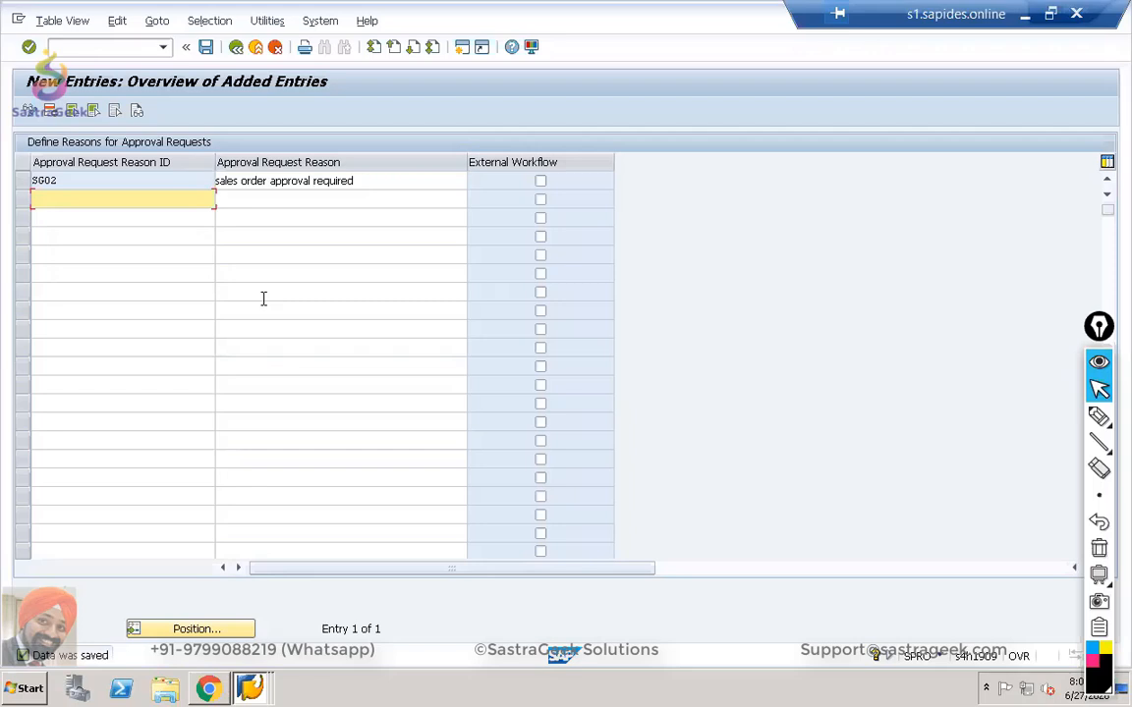
click(237, 47)
click(237, 47)
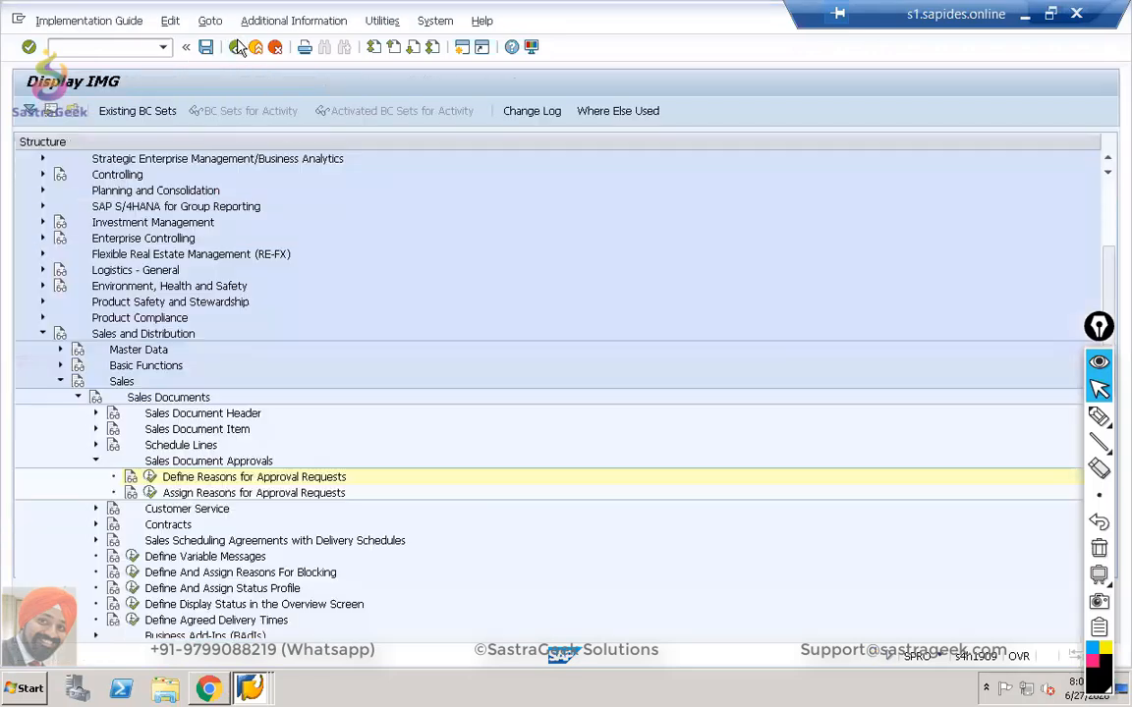
In Assign Reasons for Approval Requests, add a row assigning reason SG02 to category C Order.
click(150, 493)
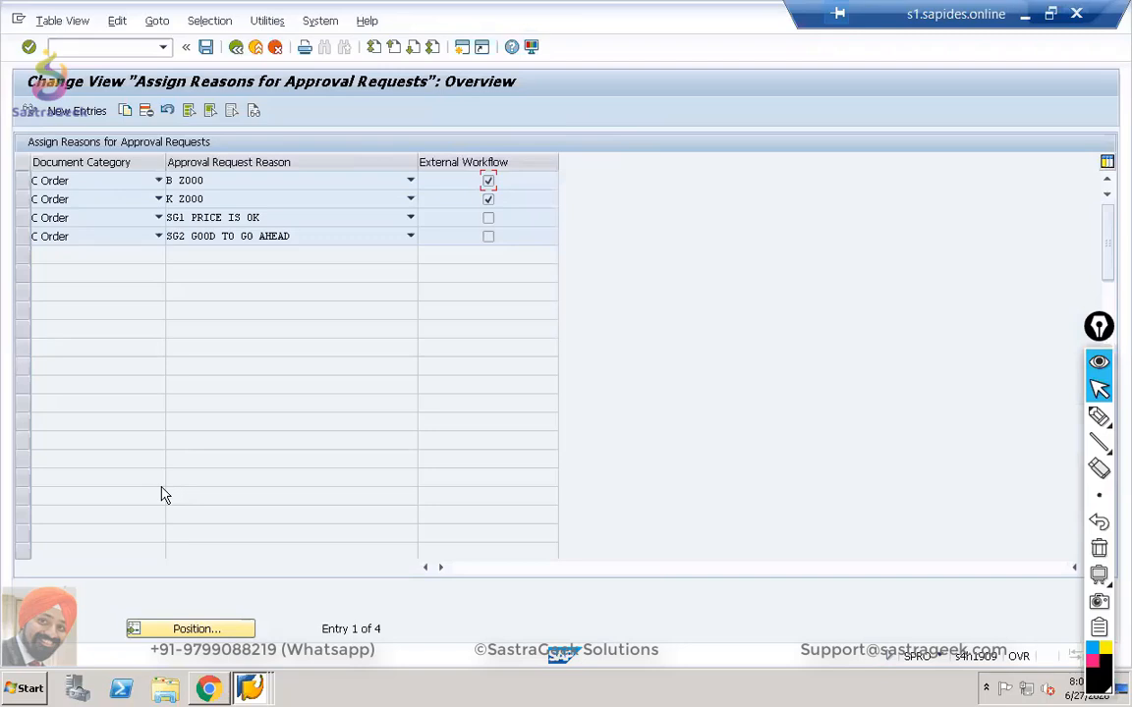
click(86, 111)
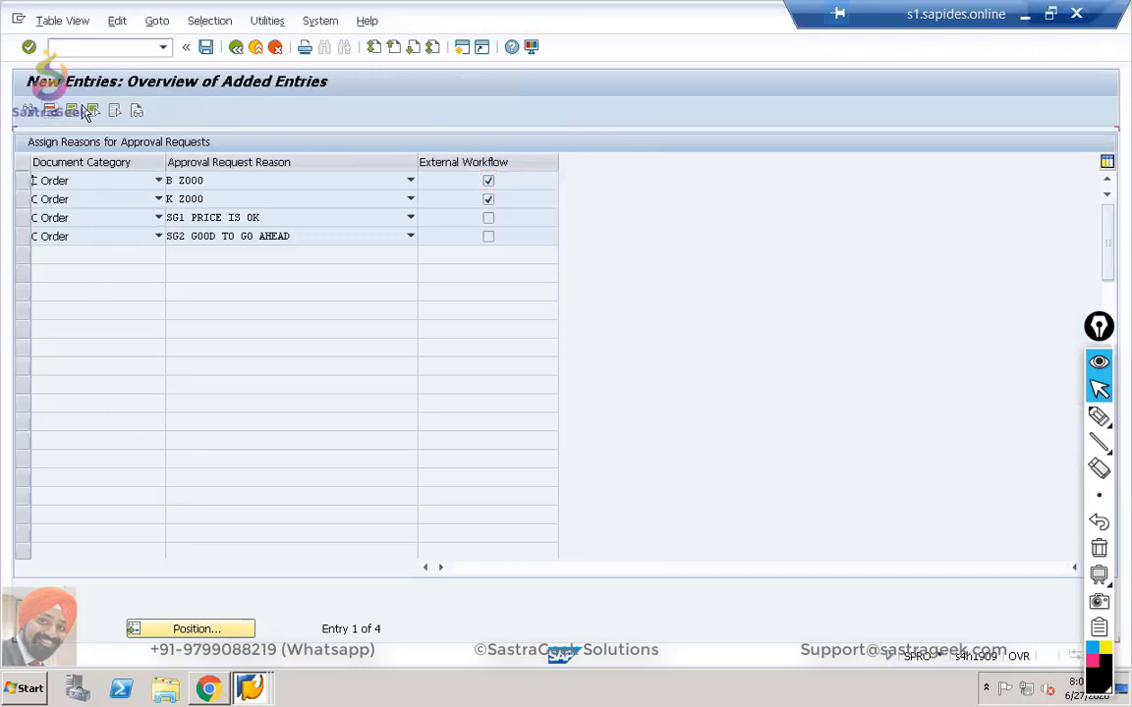
click(157, 181)
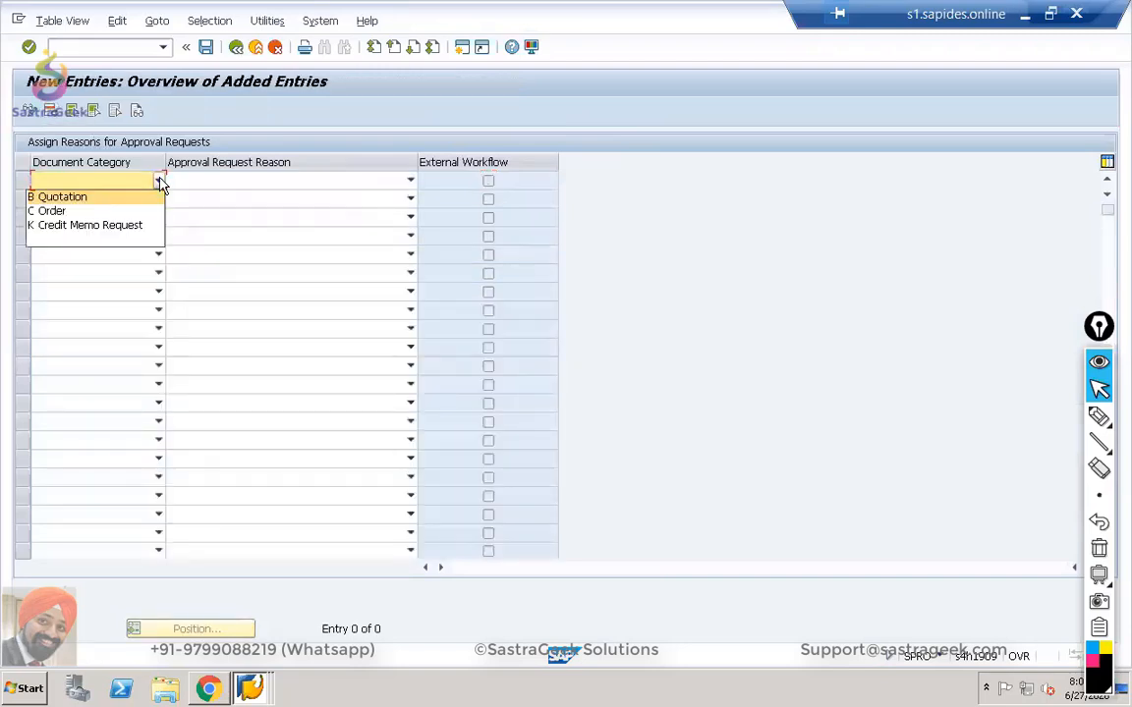
click(122, 212)
click(413, 184)
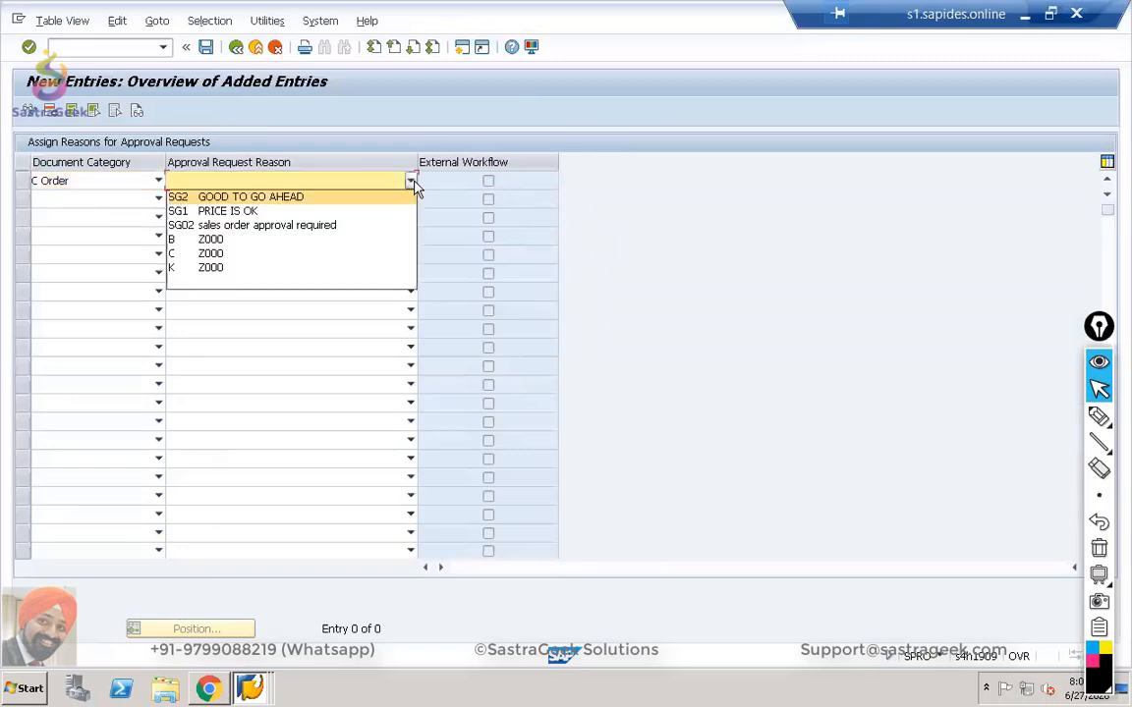
click(354, 225)
key(Return)
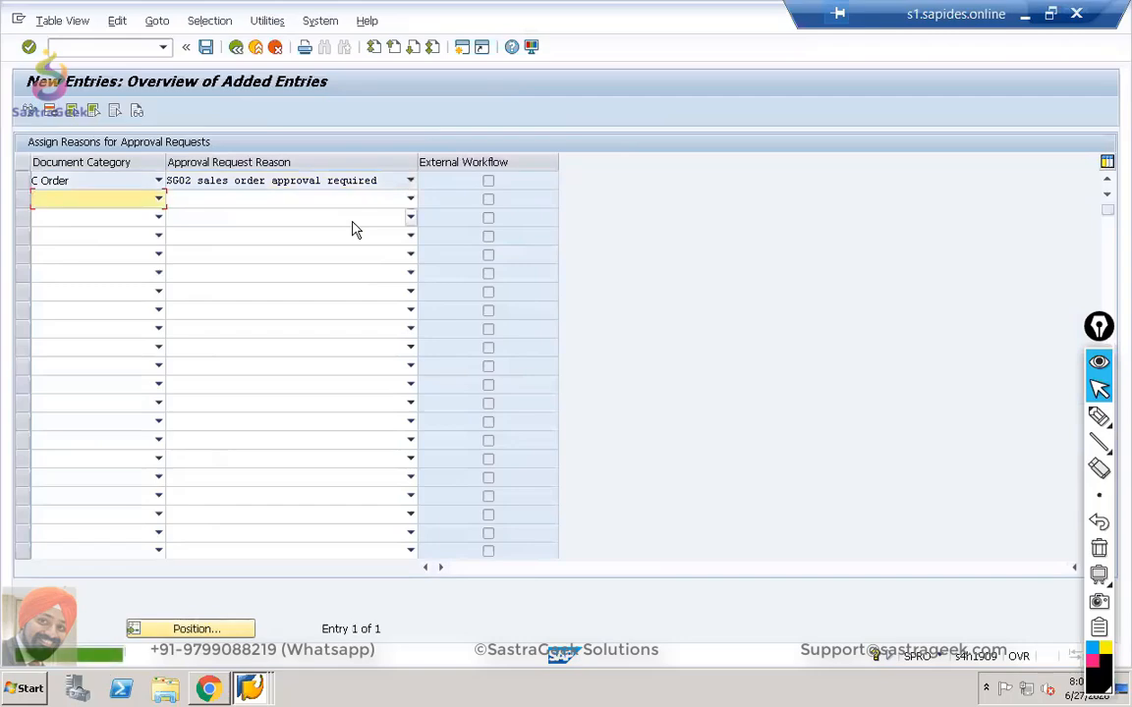
Save the Order–SG02 assignment under the customizing request and move to the launchpad browser.
click(206, 47)
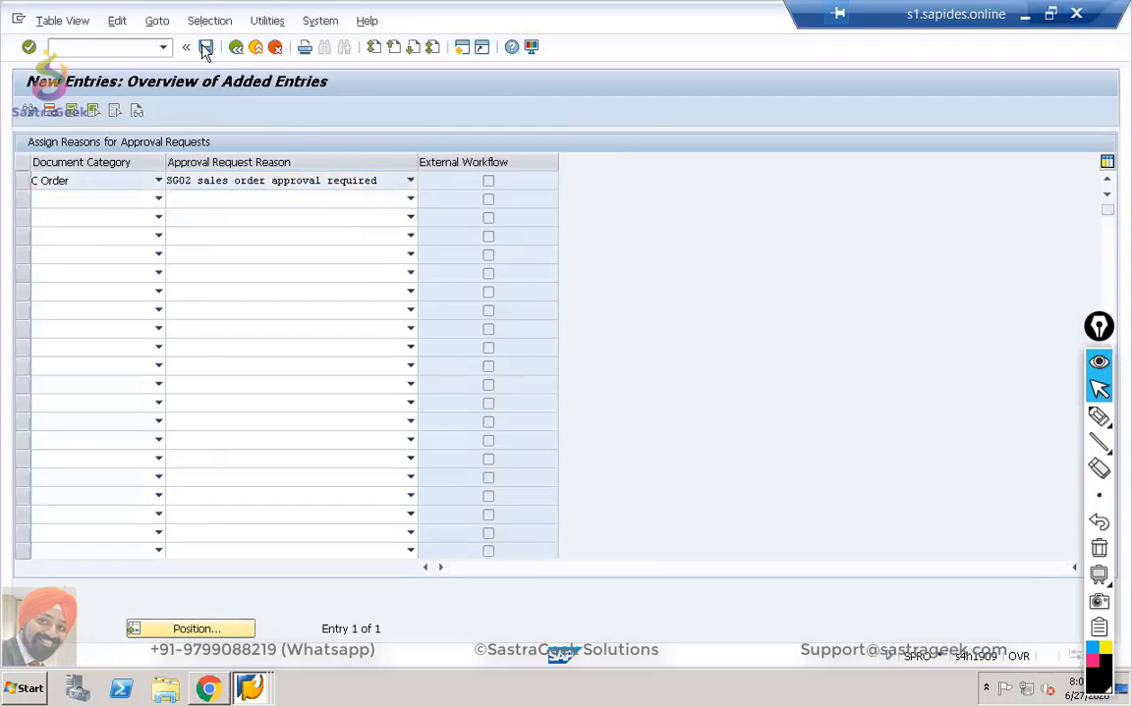
click(260, 299)
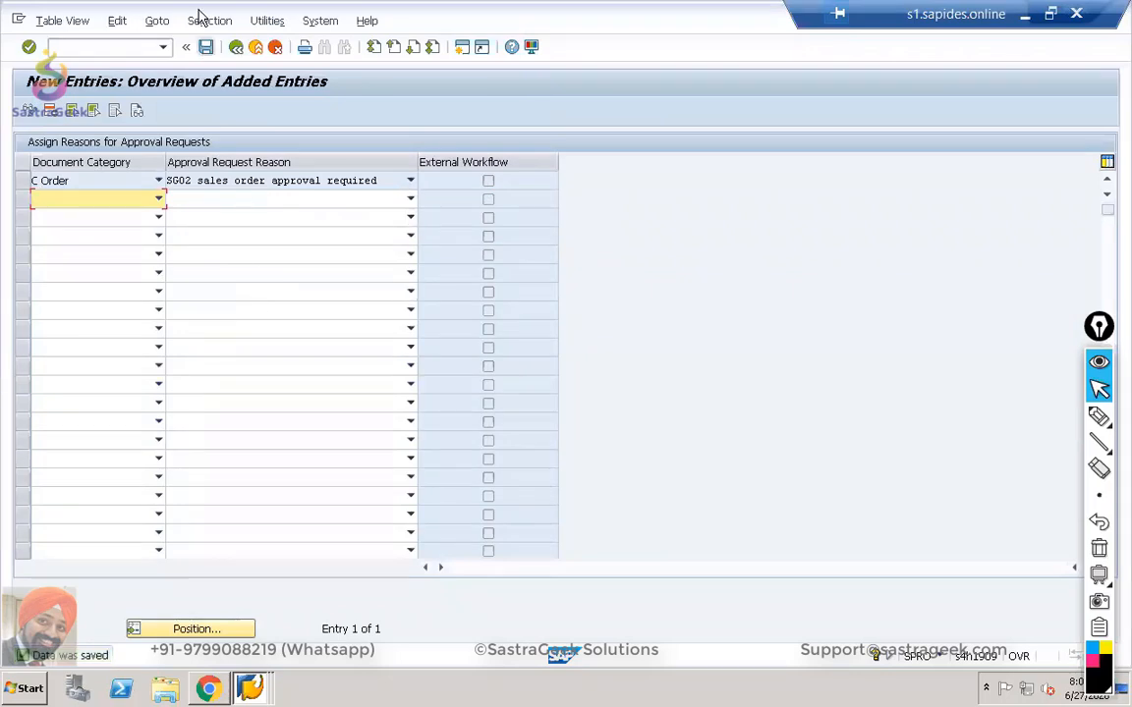
click(237, 47)
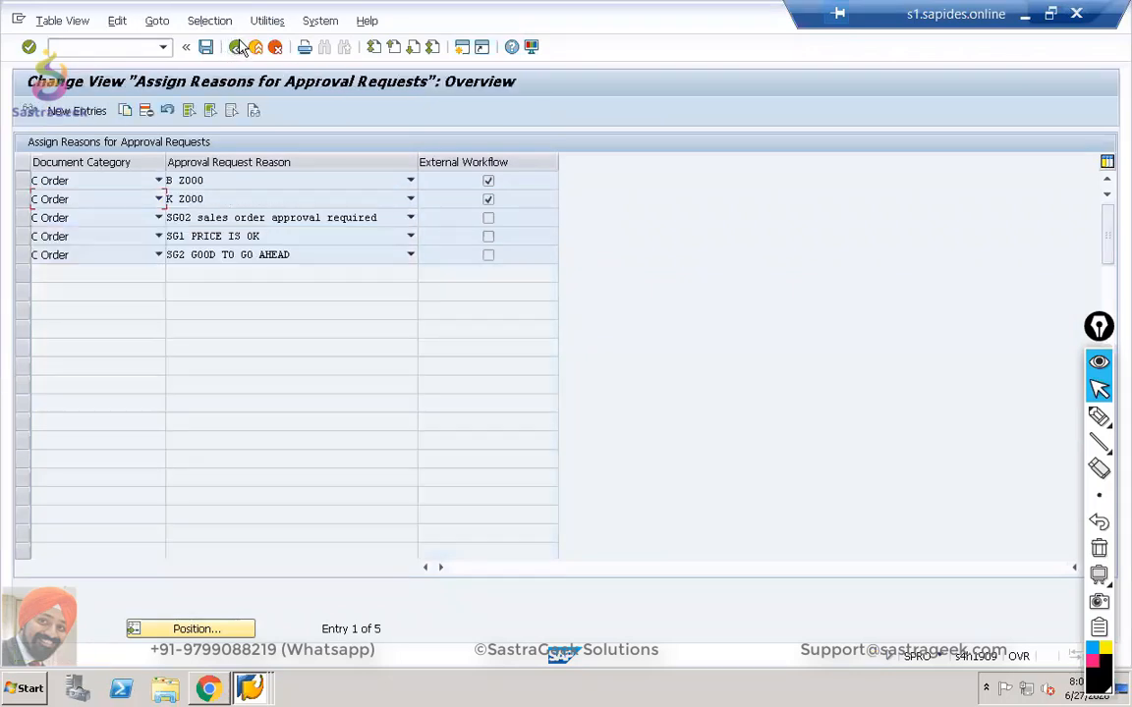
click(158, 200)
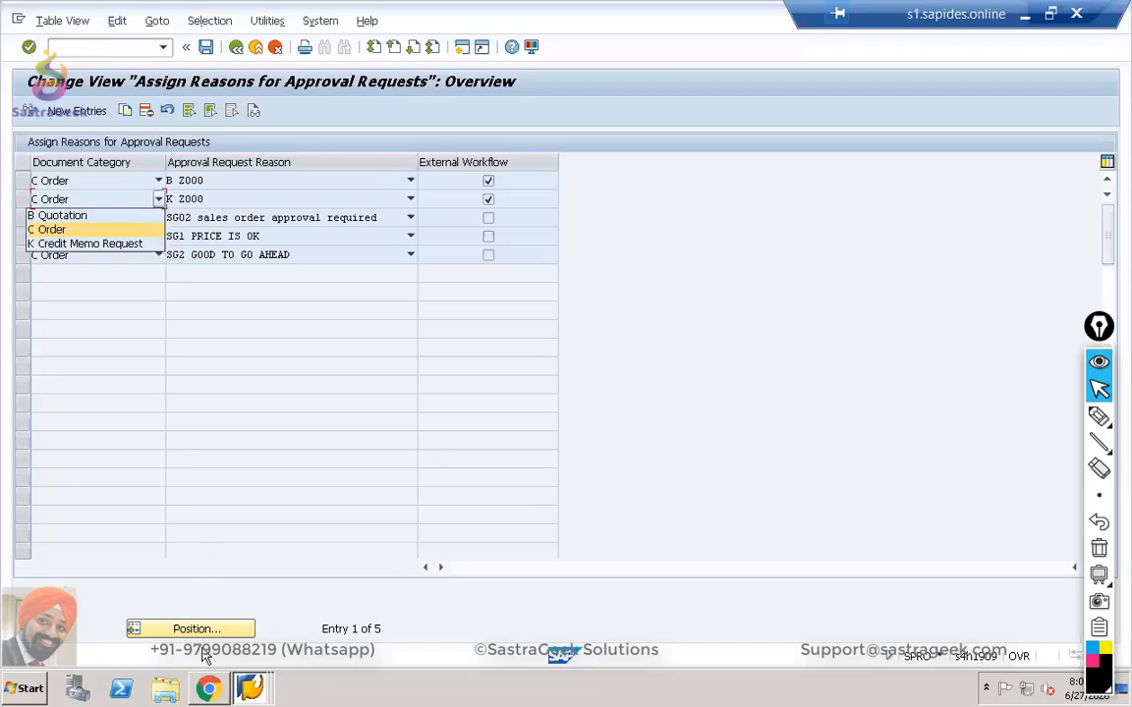
click(209, 691)
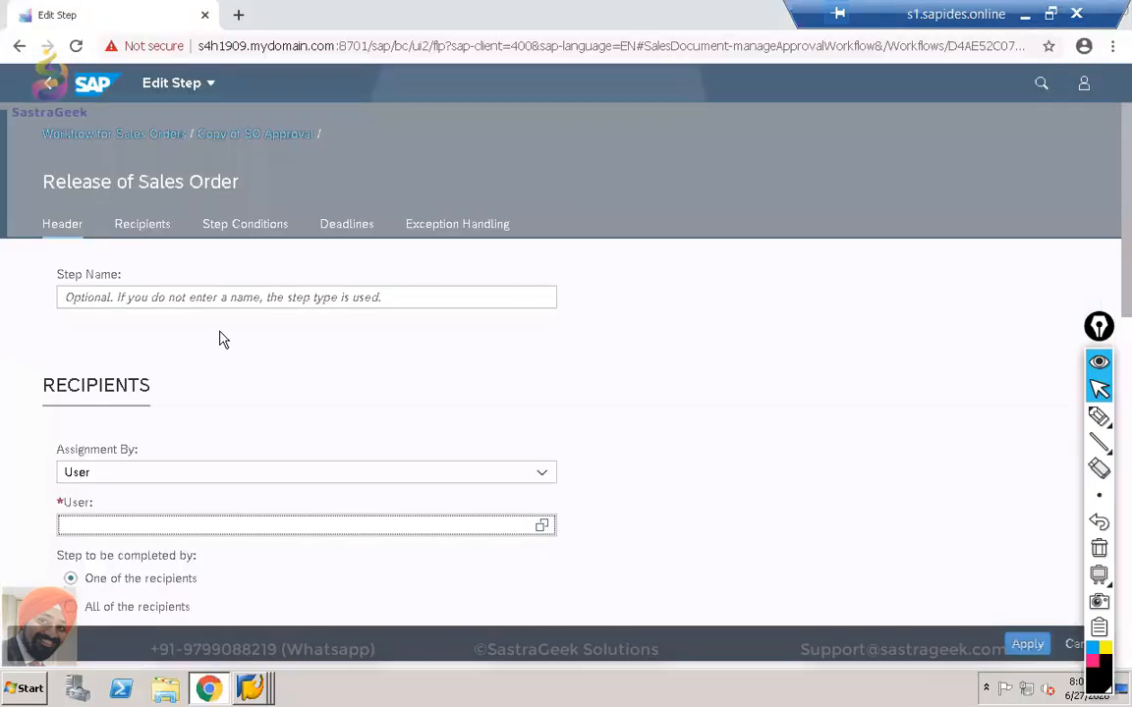
Search Apps for 'CUSTOM FIELD' and open Custom Fields and Logic, discarding the unsaved step.
click(1039, 84)
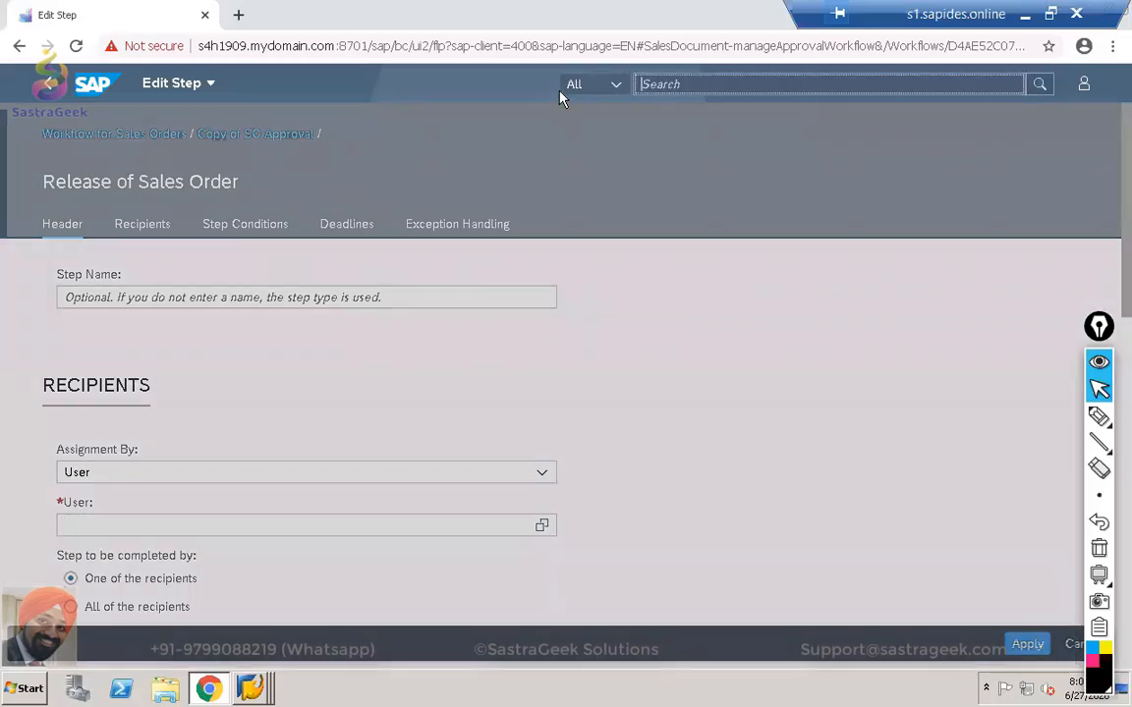
click(613, 85)
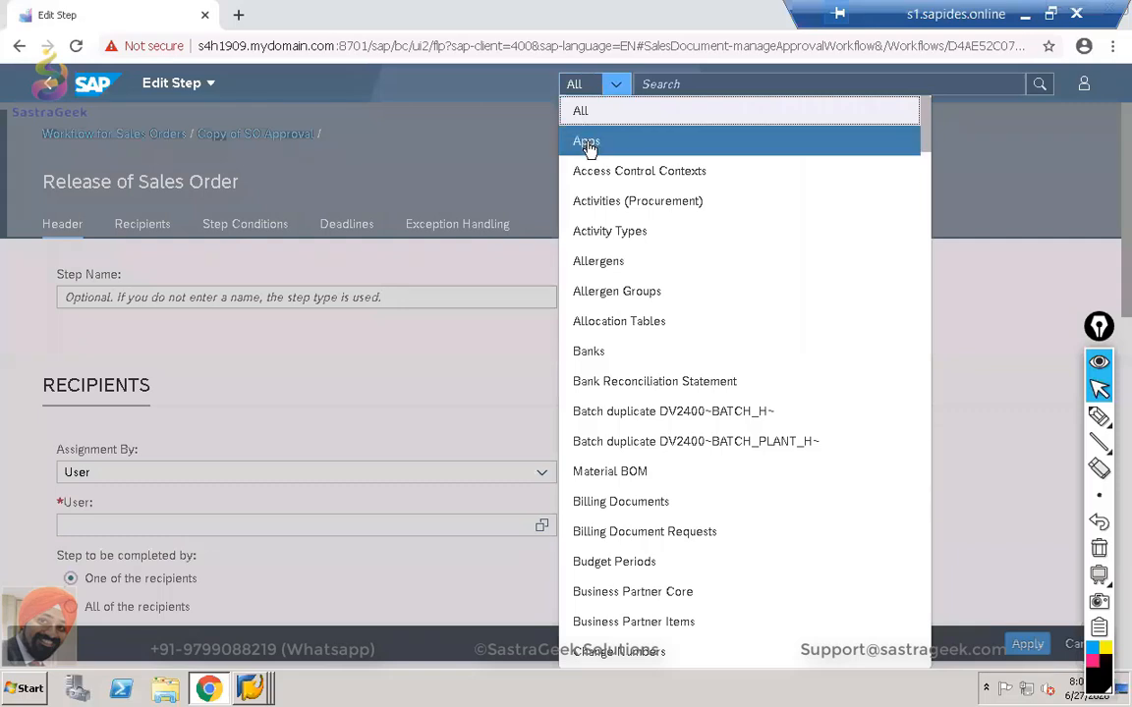
click(586, 145)
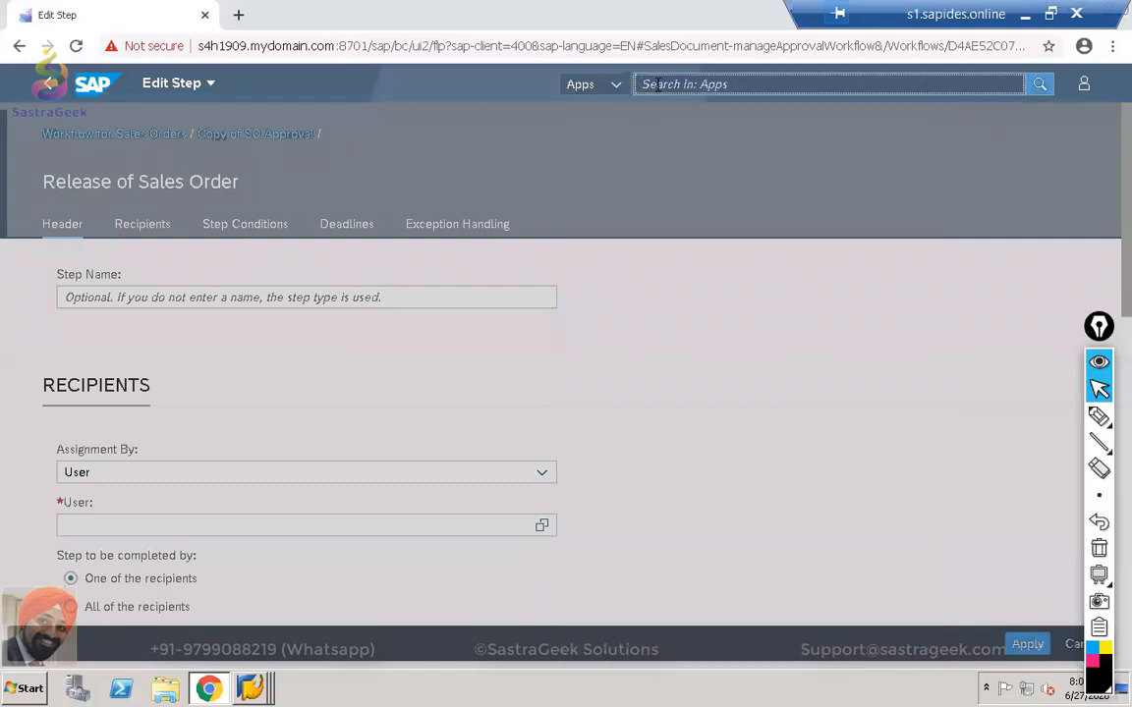
text(CUSTOM FIELD)
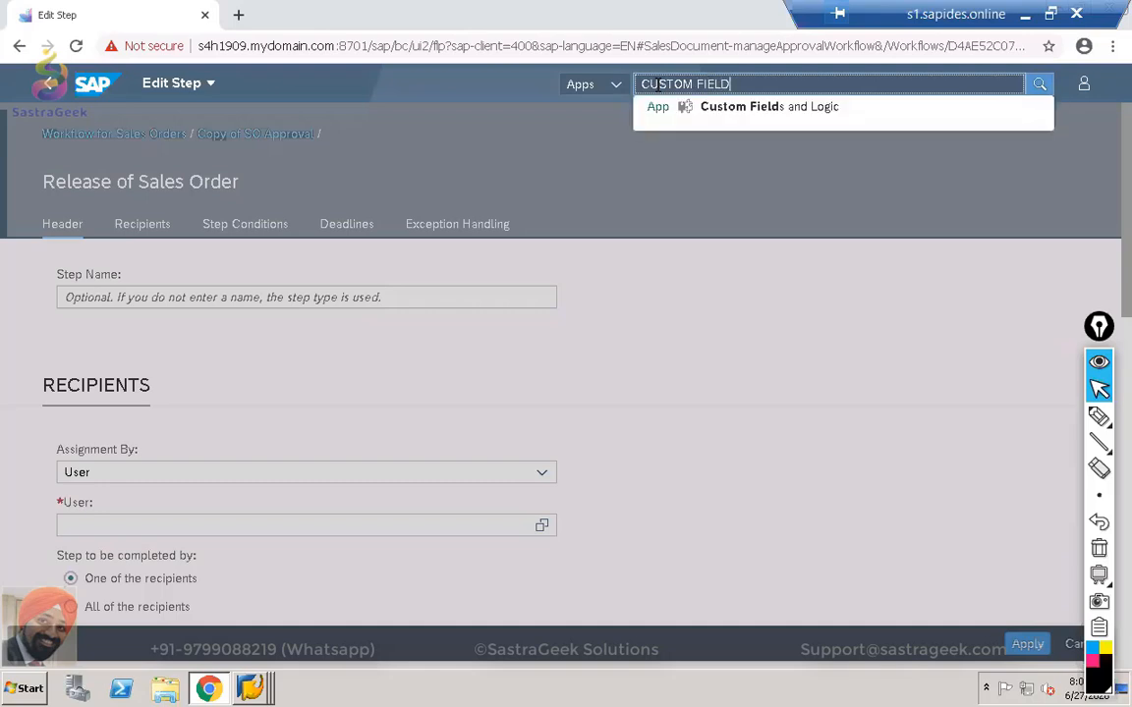
click(713, 110)
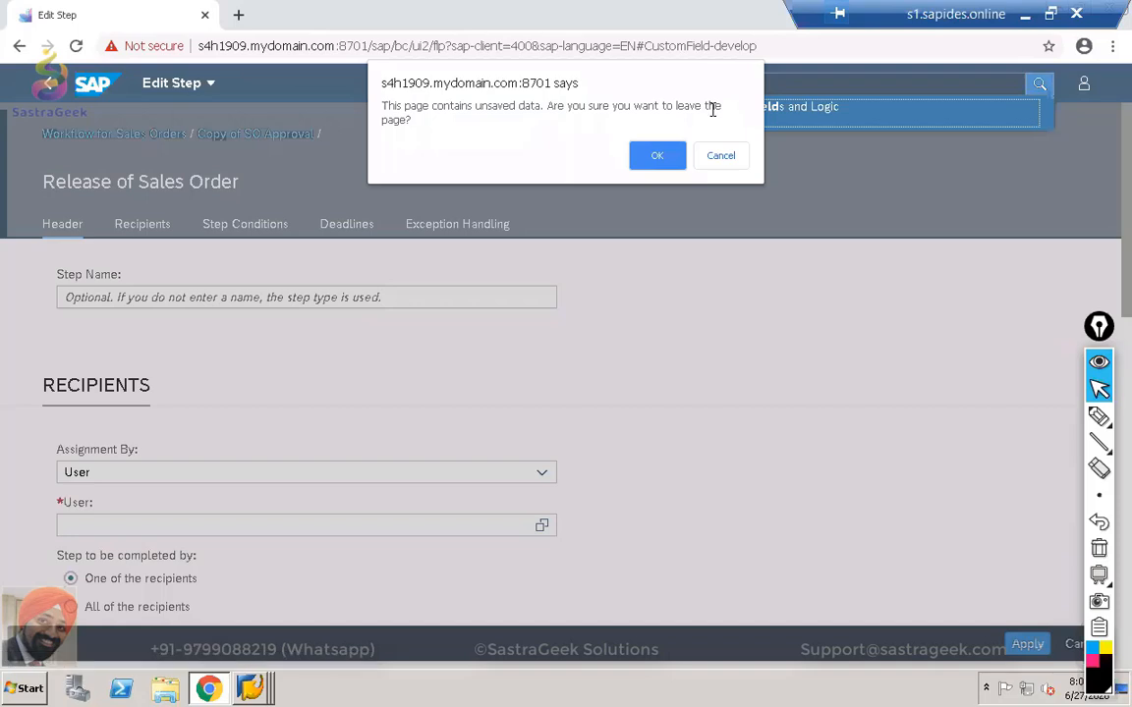
click(658, 157)
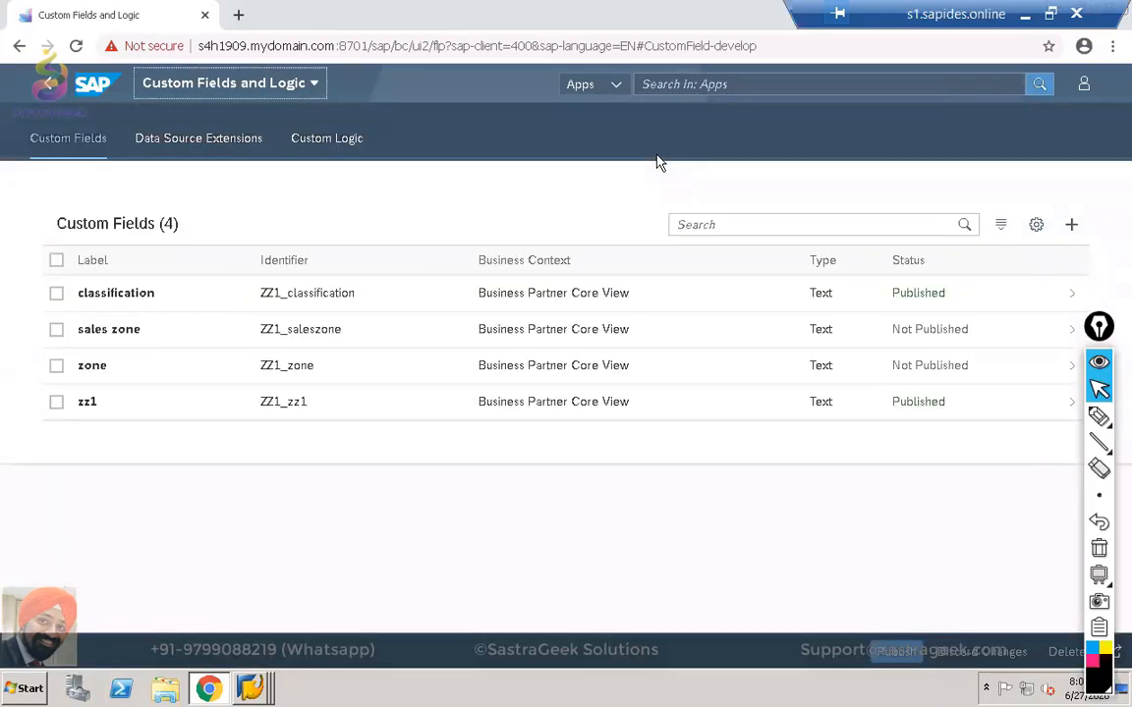
List the Custom Logic enhancement implementations, dismiss Save as Tile, and start a new implementation.
click(311, 140)
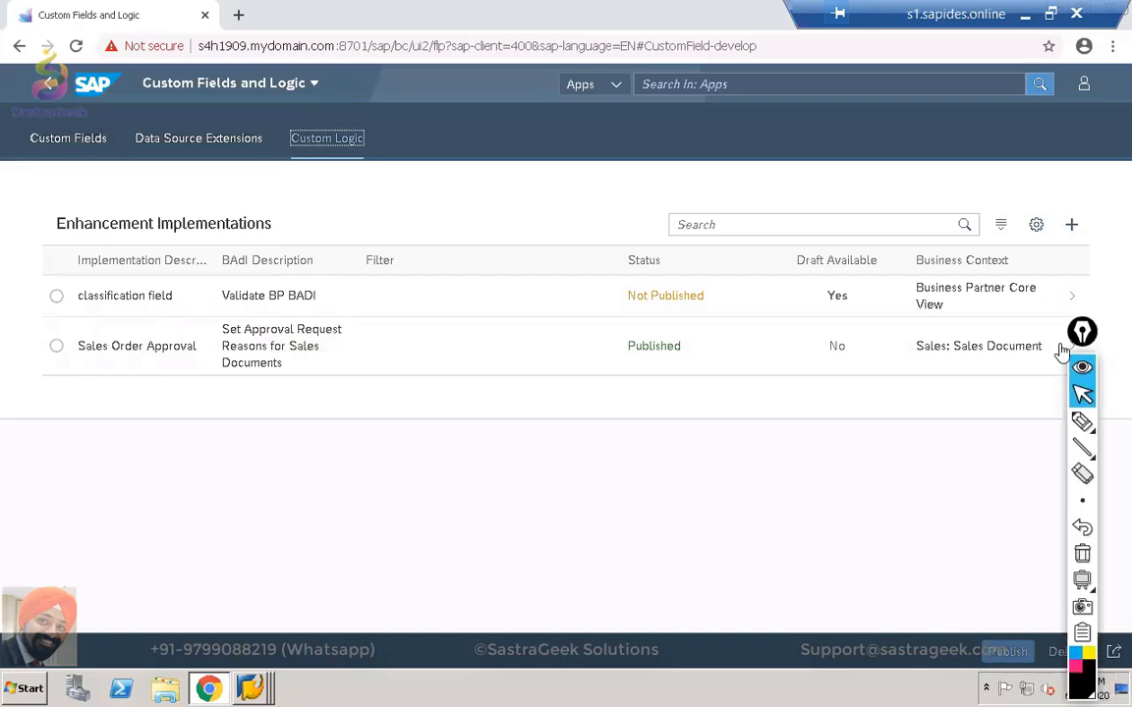
click(1114, 653)
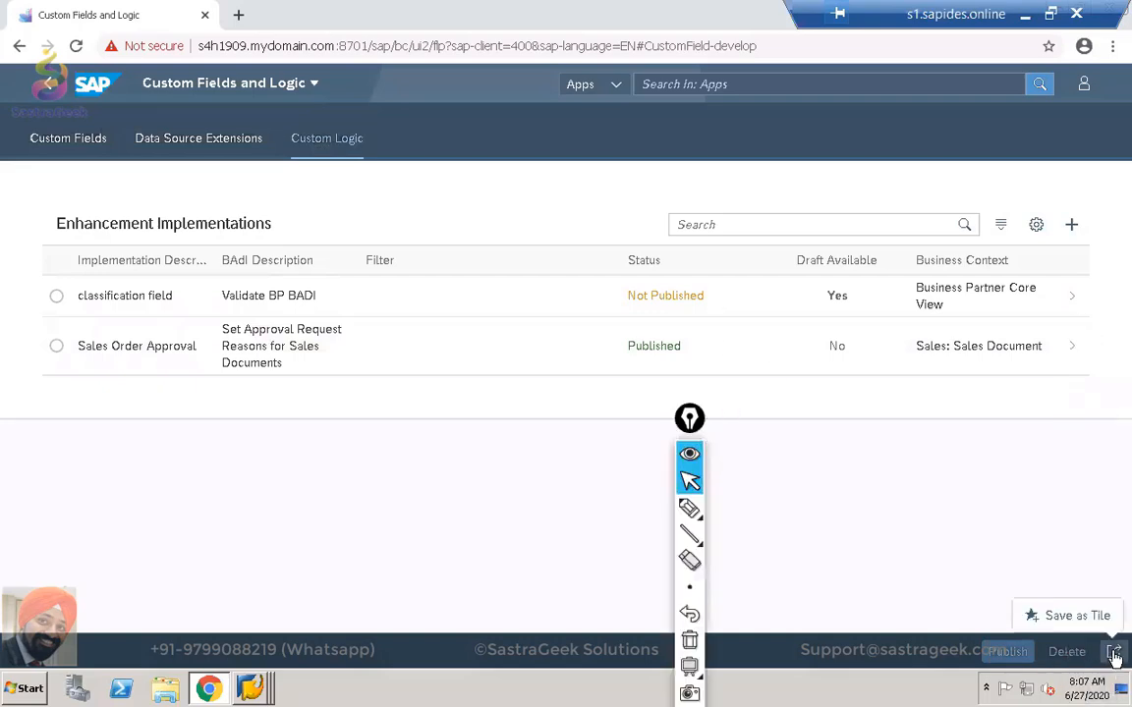
click(1010, 520)
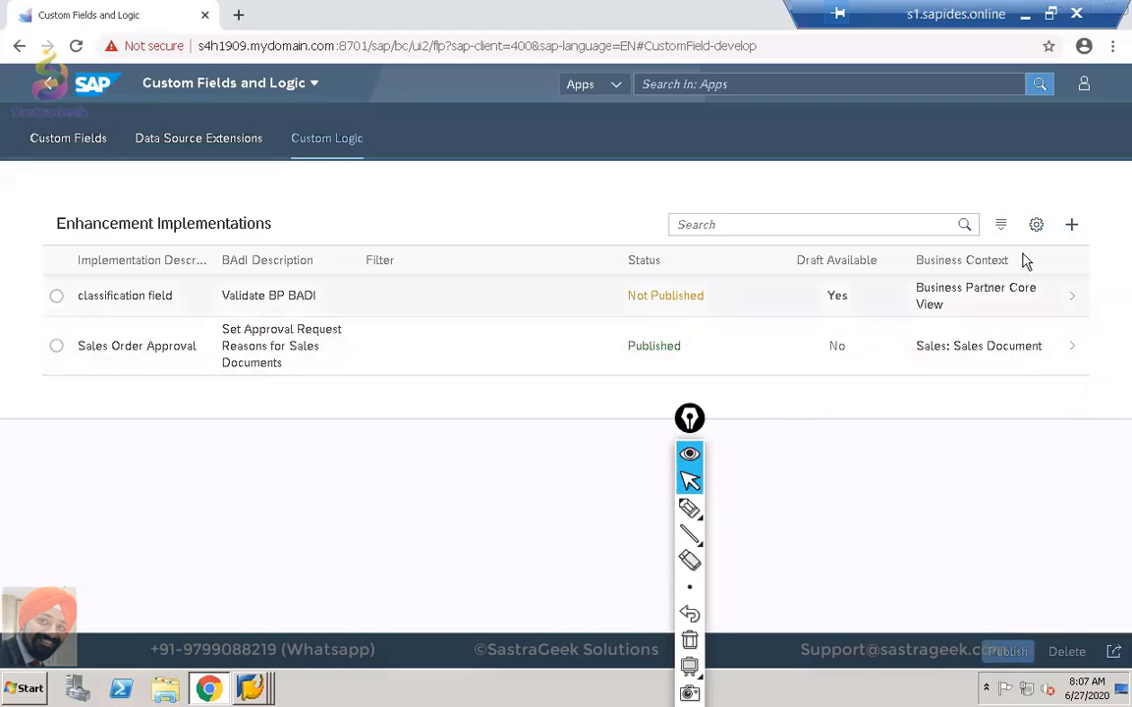
click(1071, 225)
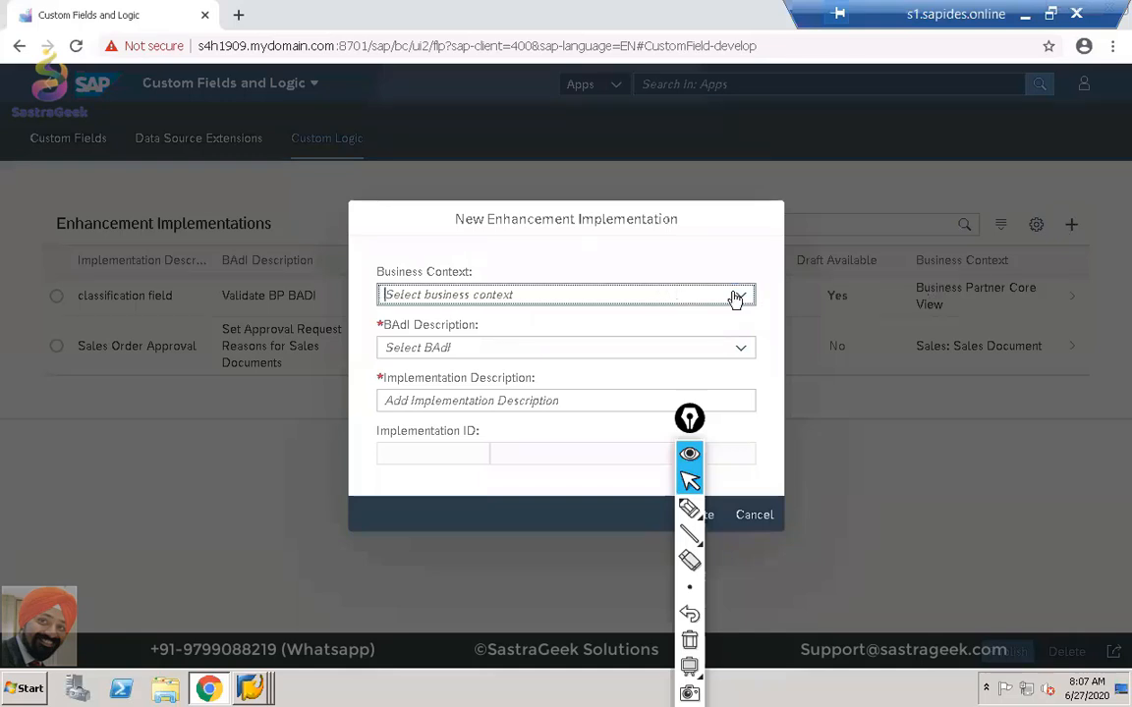
Choose the Sales: Sales Document business context and the Set Approval Request Reasons BAdI.
click(741, 296)
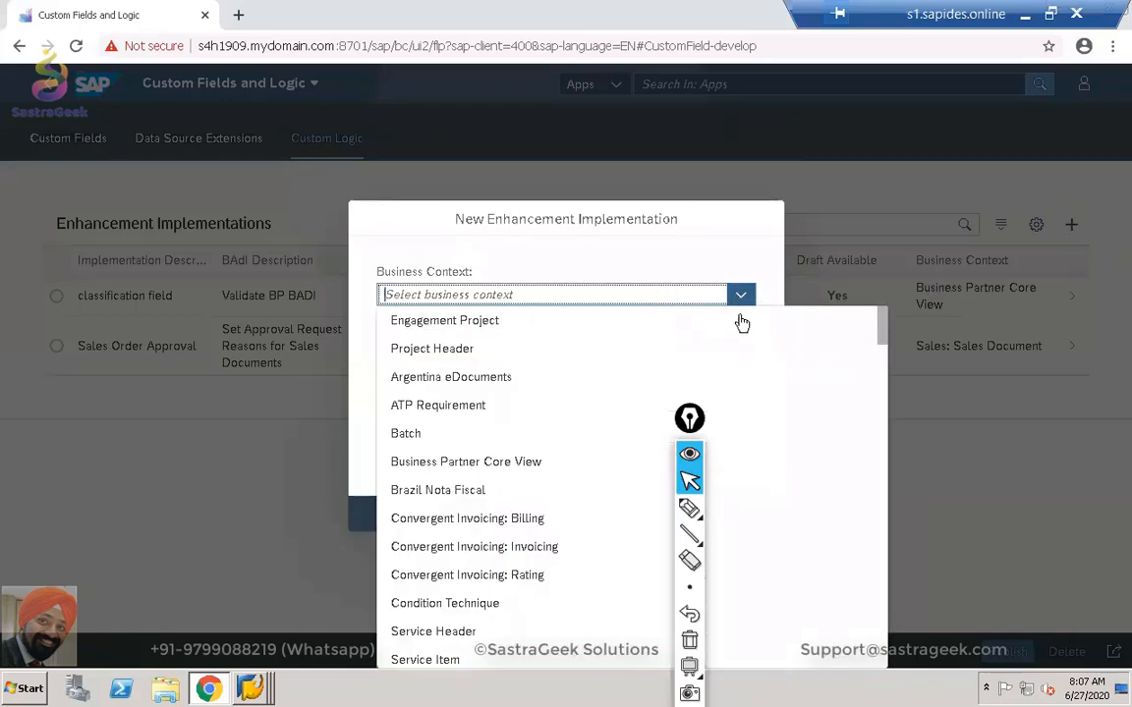
text(Sales: Billing Document)
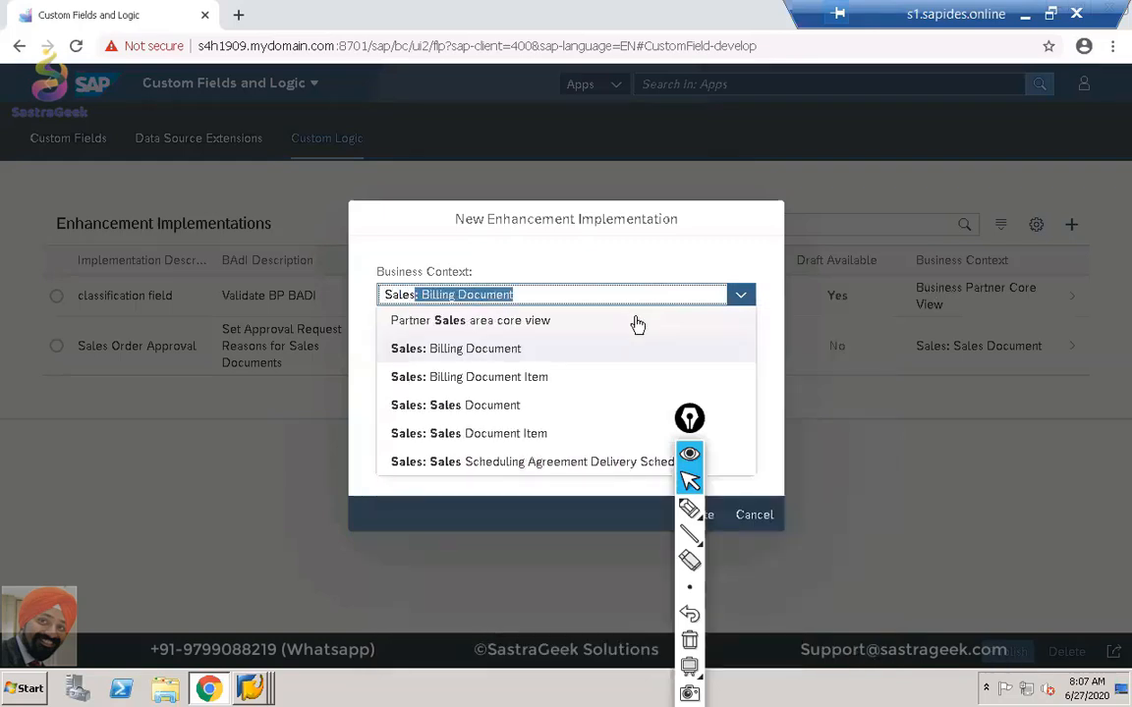
click(518, 407)
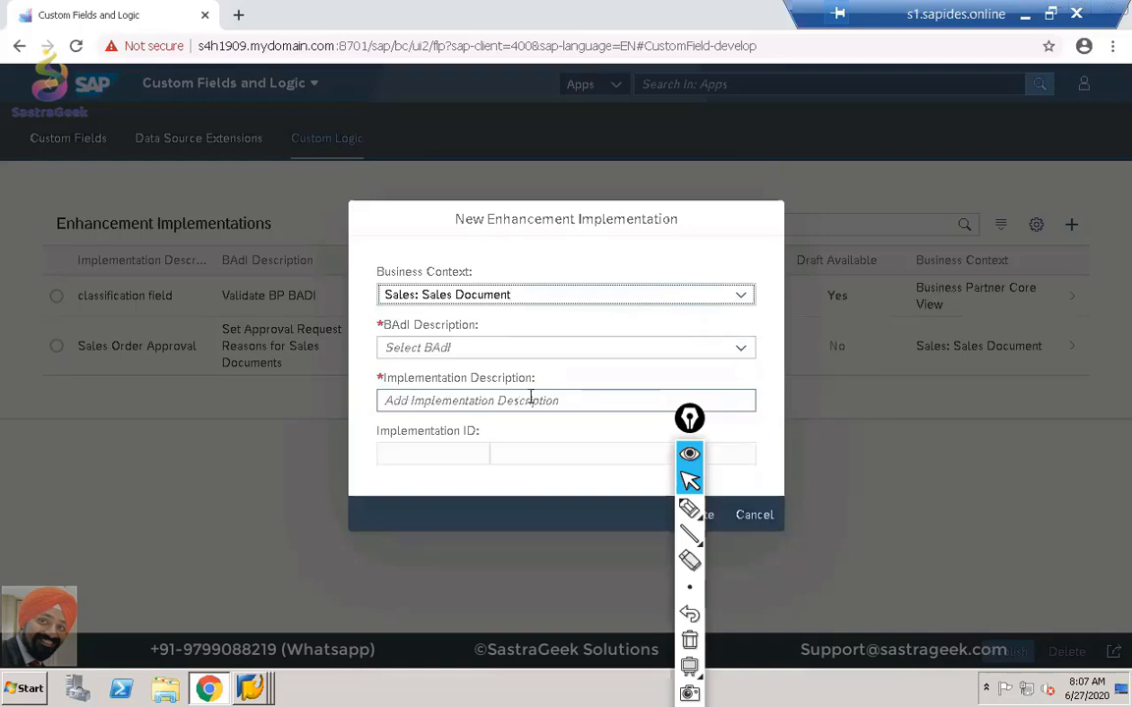
click(738, 351)
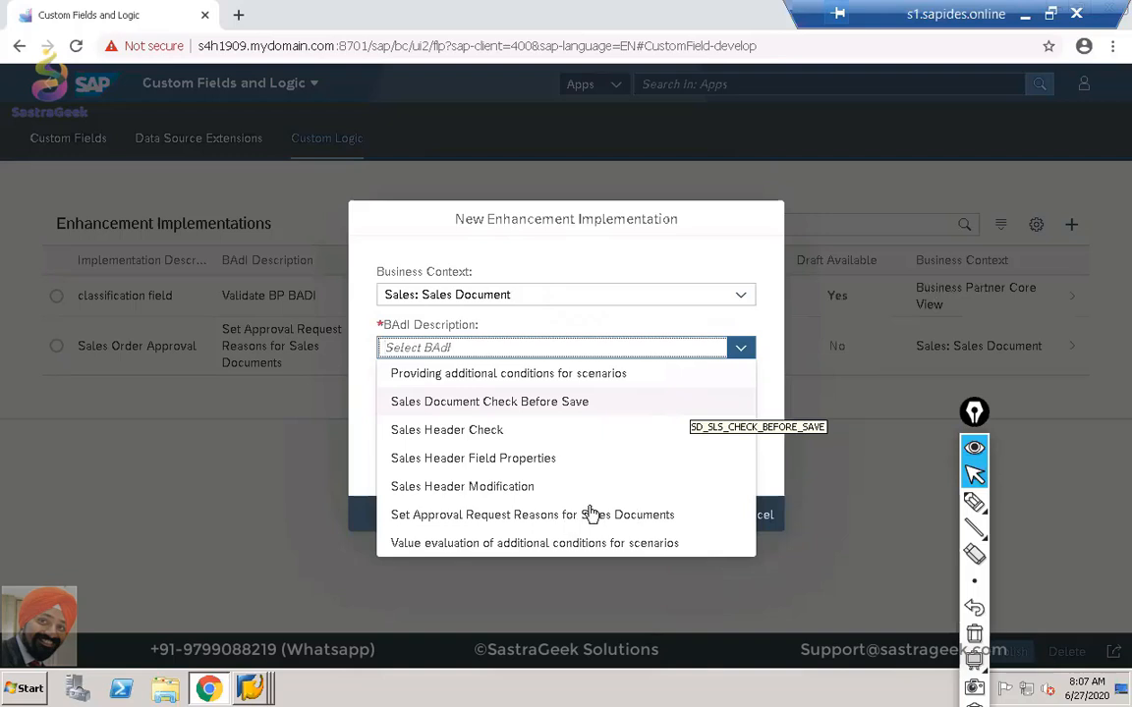
click(501, 517)
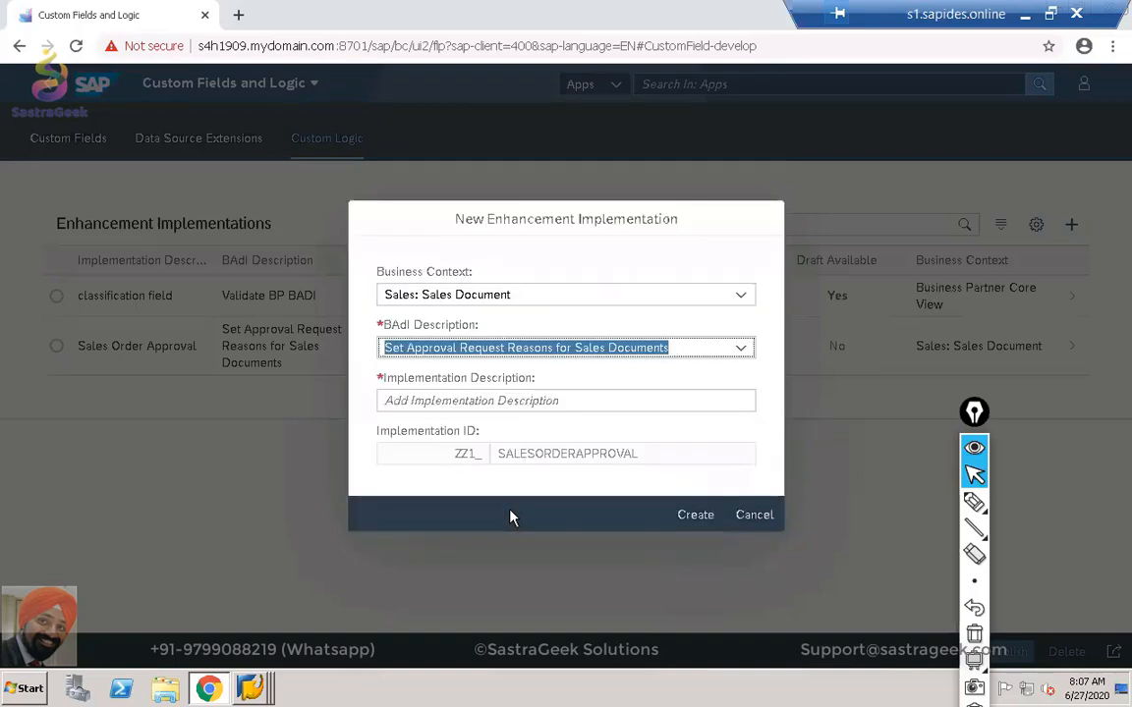
Leave the BAdI choice unchanged and cancel the New Enhancement Implementation dialog.
click(539, 400)
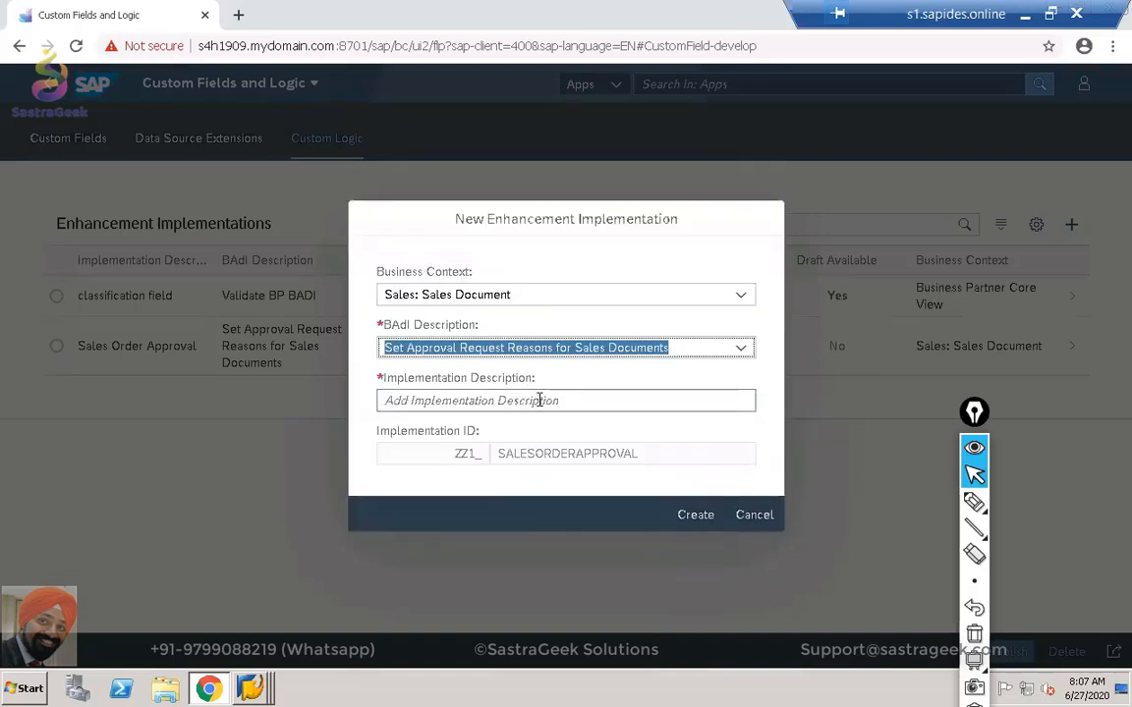
click(539, 399)
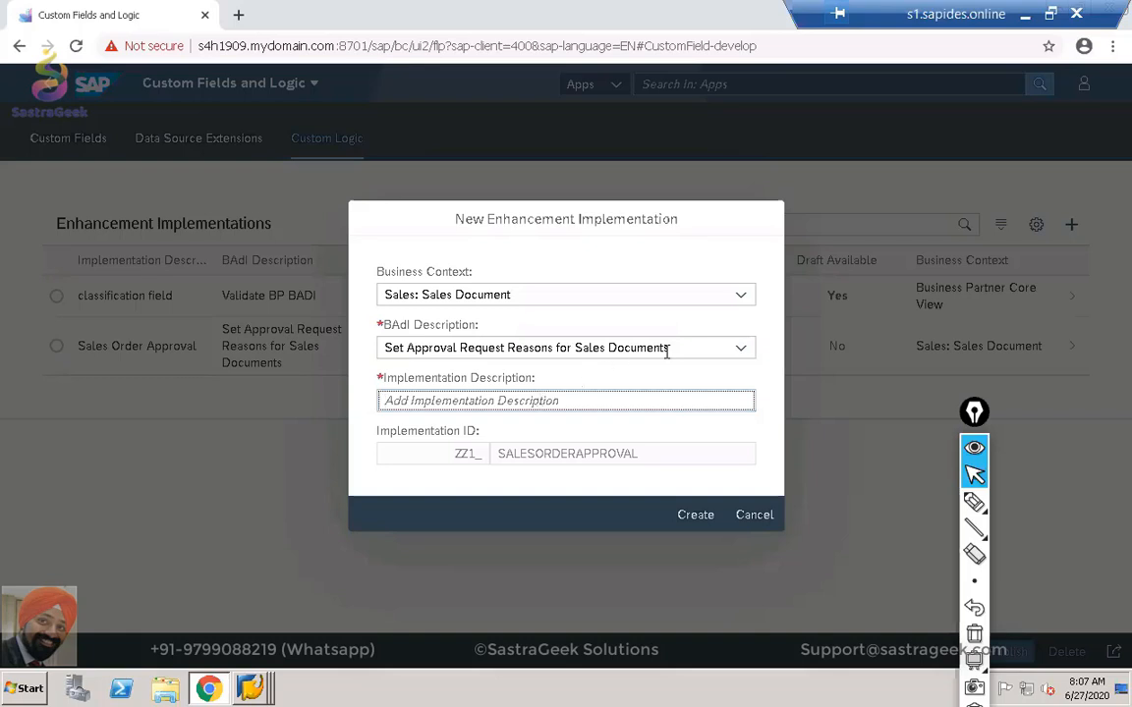
click(742, 351)
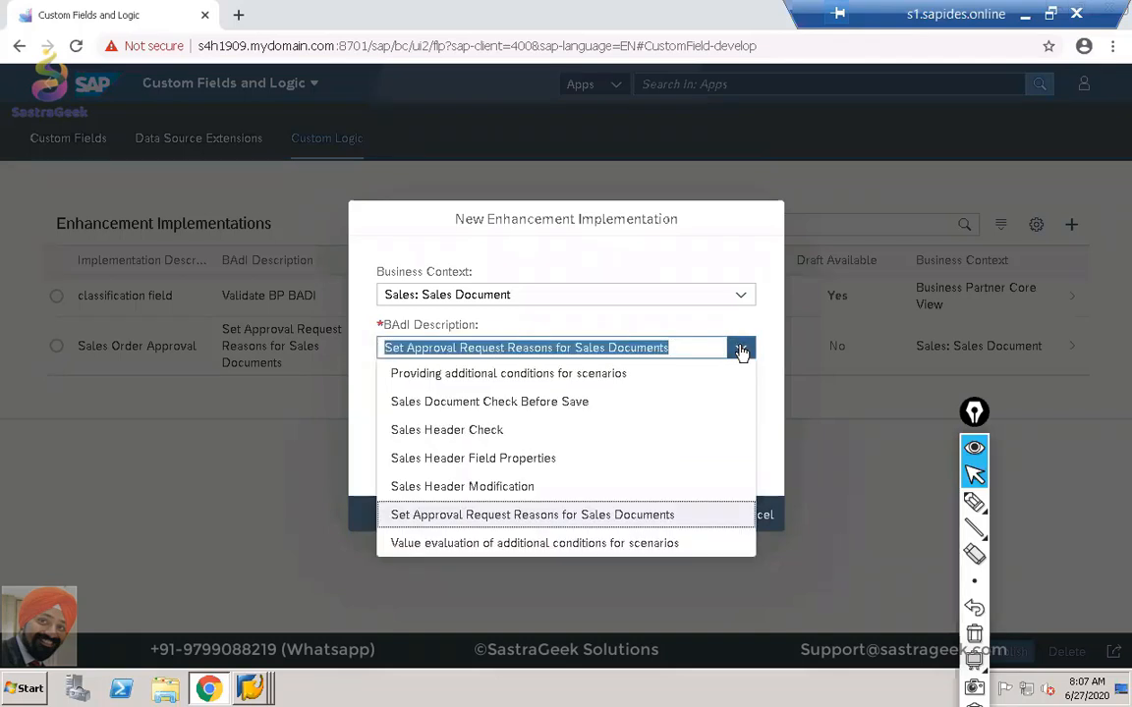
click(842, 388)
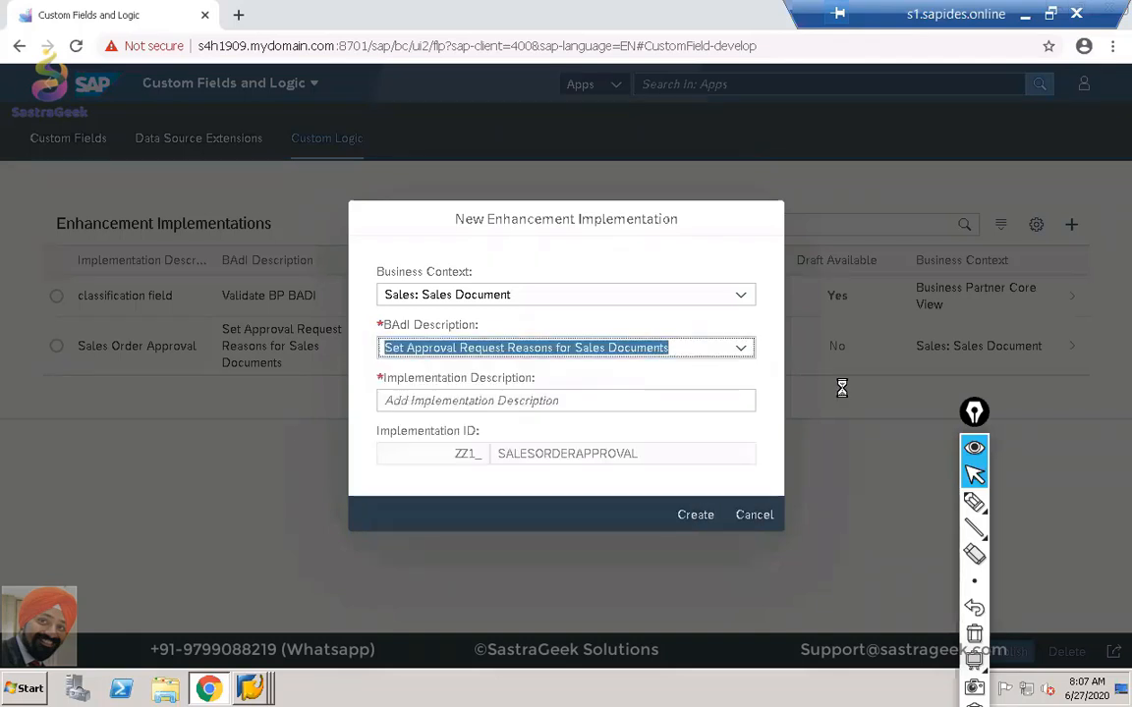
click(748, 518)
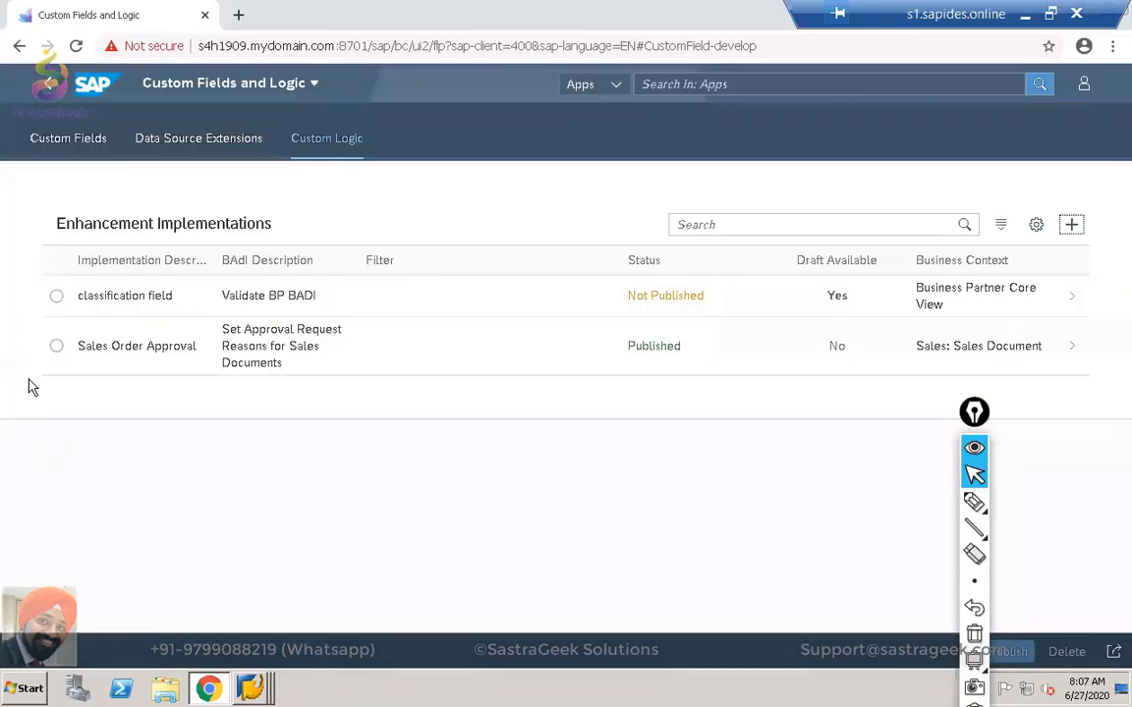
Open the Sales Order Approval implementation and scroll to its Published Logic editor.
click(56, 347)
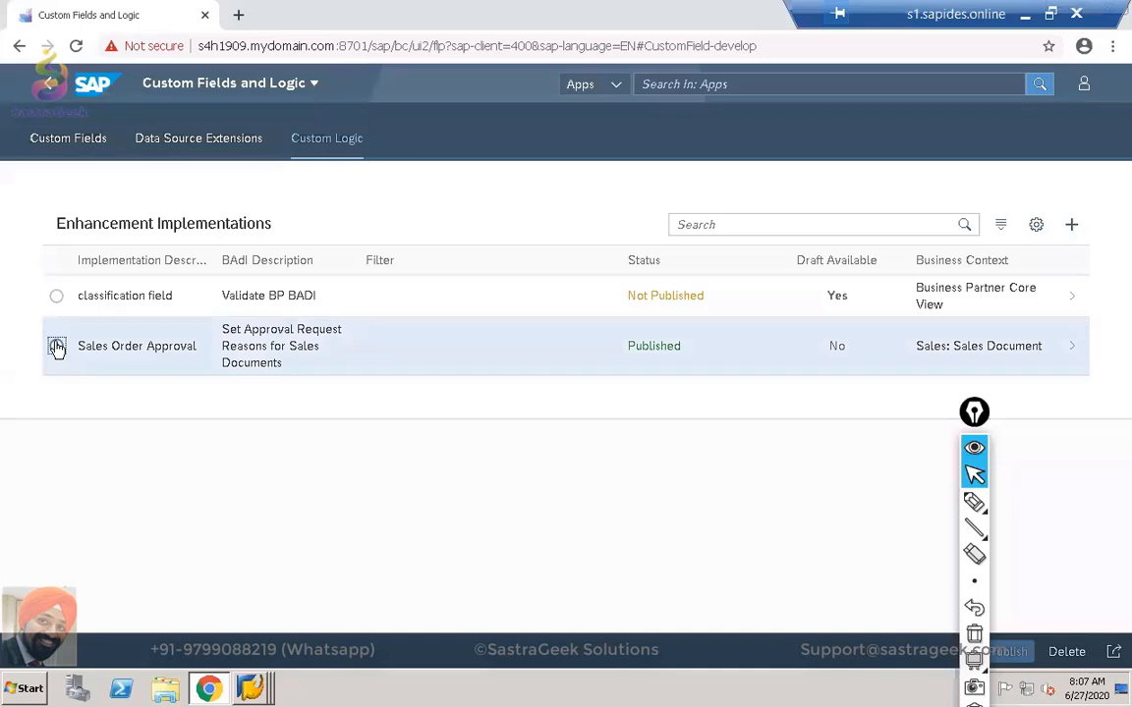
click(419, 341)
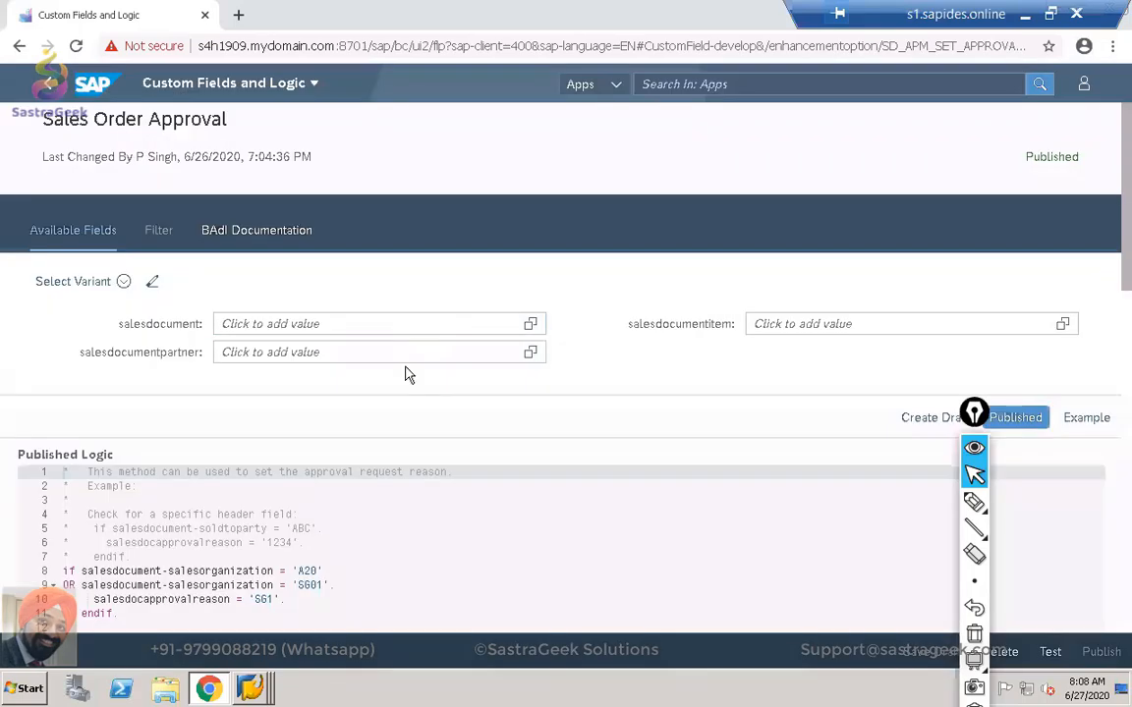
scroll(408, 375, down, 2)
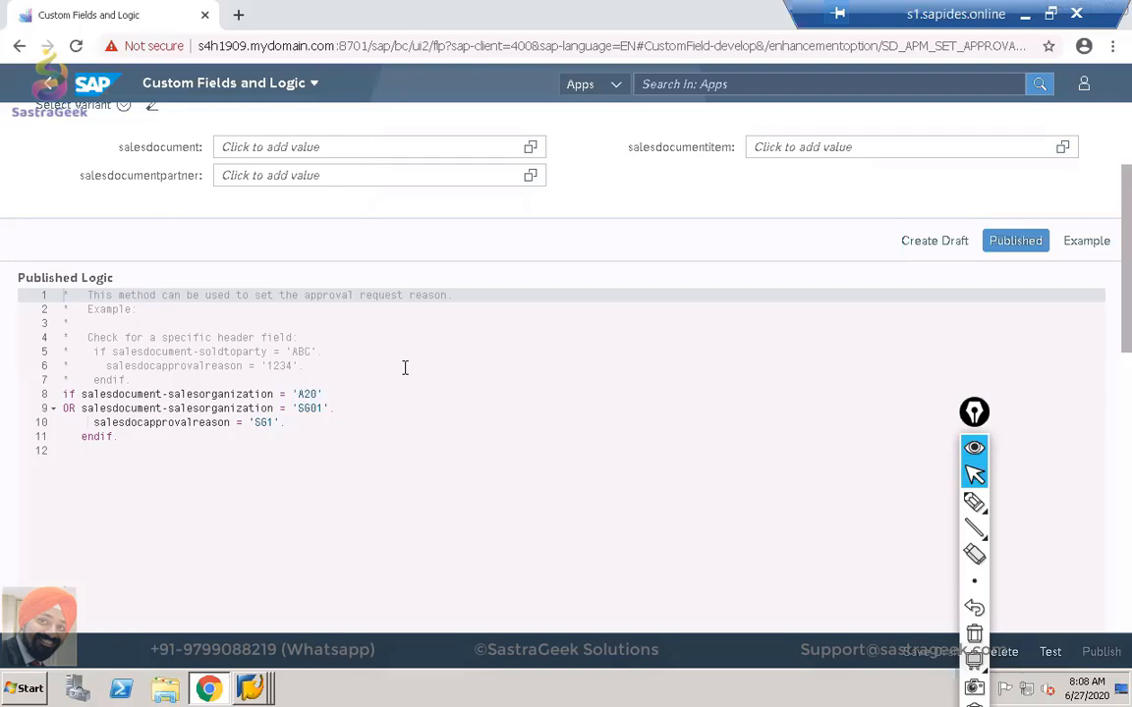
scroll(404, 369, up, 3)
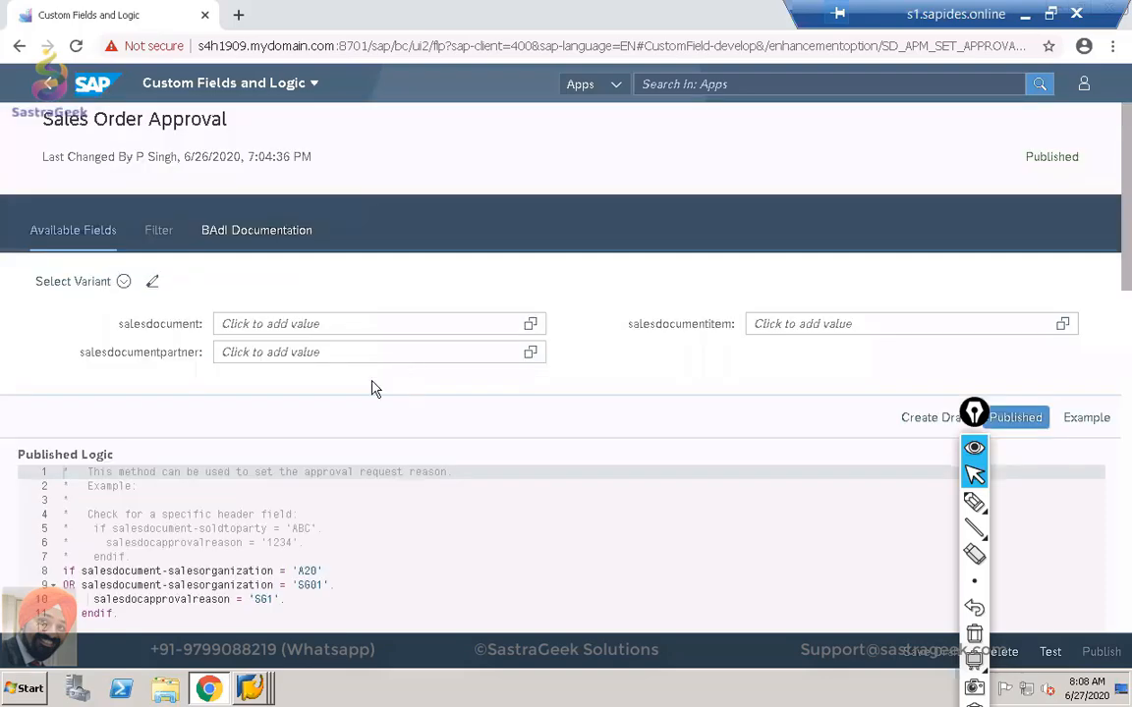
scroll(324, 444, down, 1)
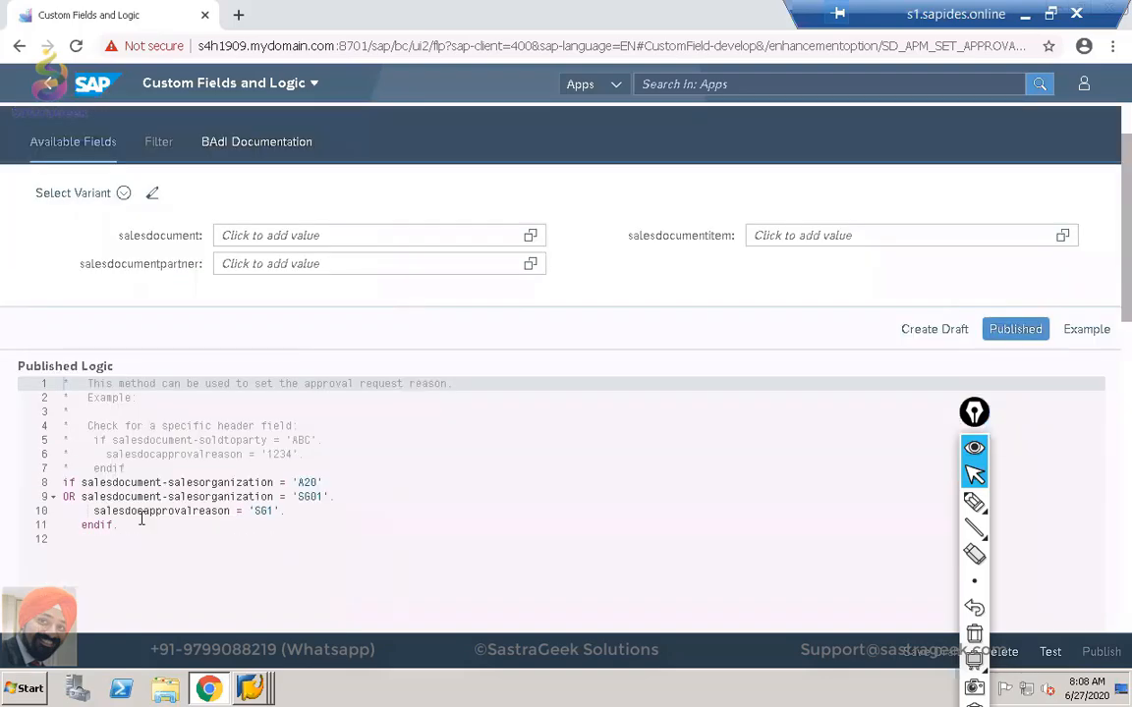
Inspect lines 8–10: the sales organization check for A20 or SG01 and approval reason SG1.
click(86, 483)
drag(111, 482, 282, 482)
click(303, 482)
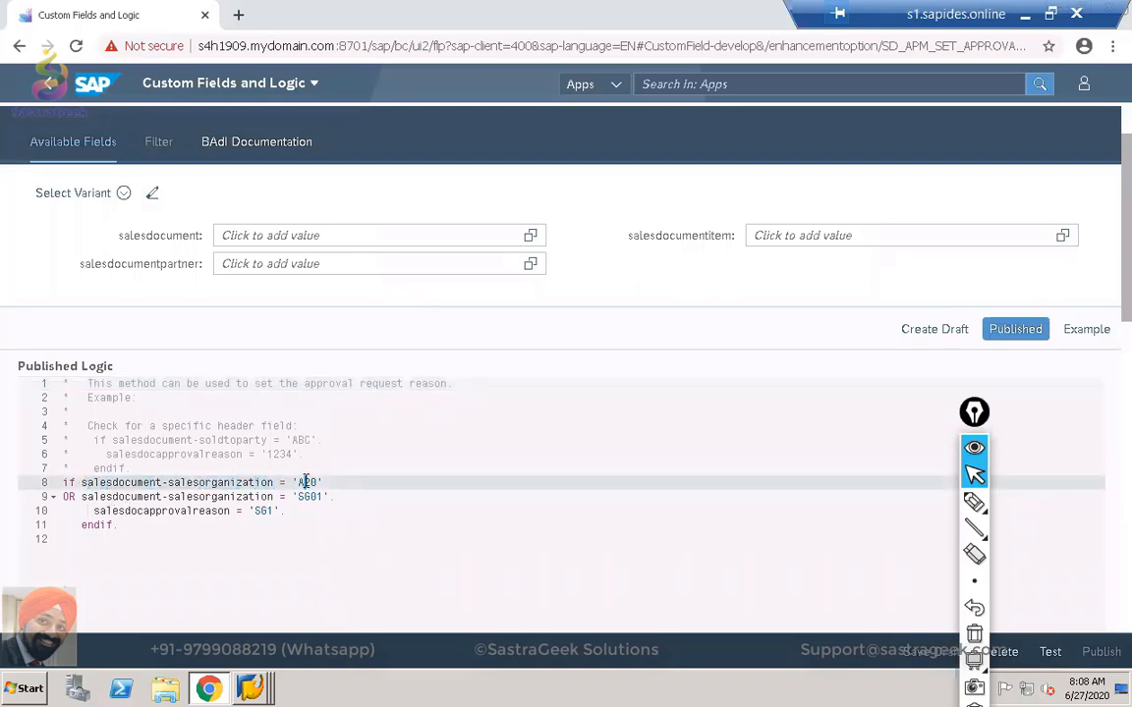
drag(82, 497, 317, 496)
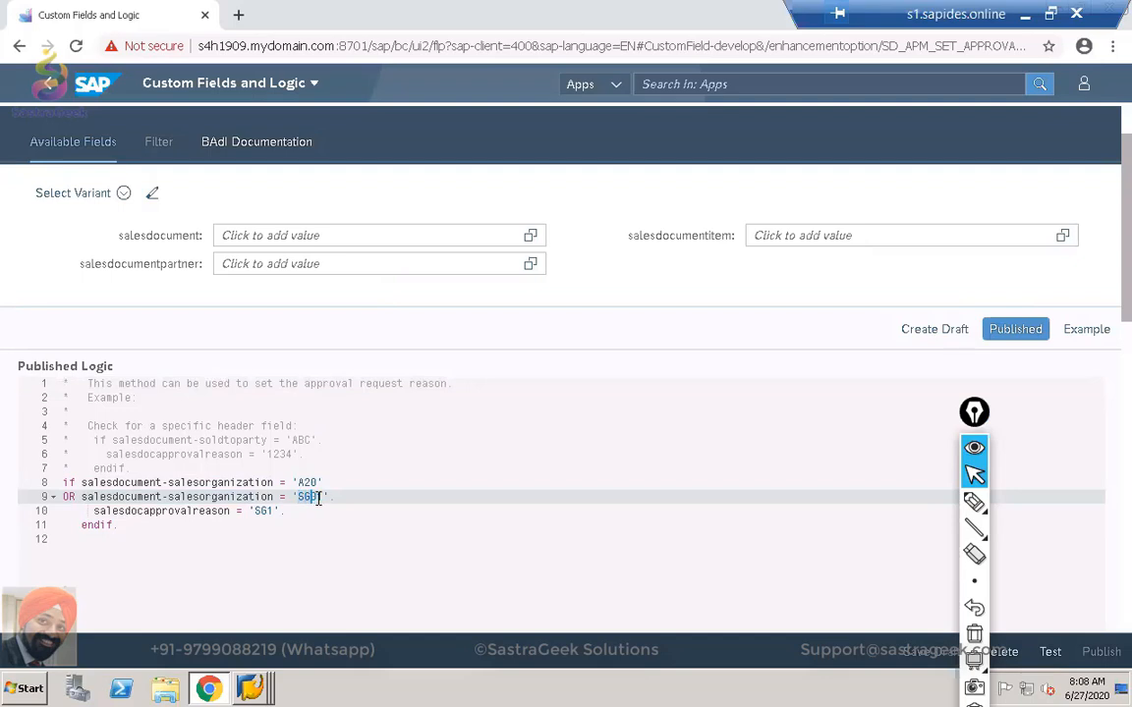
drag(148, 511, 266, 514)
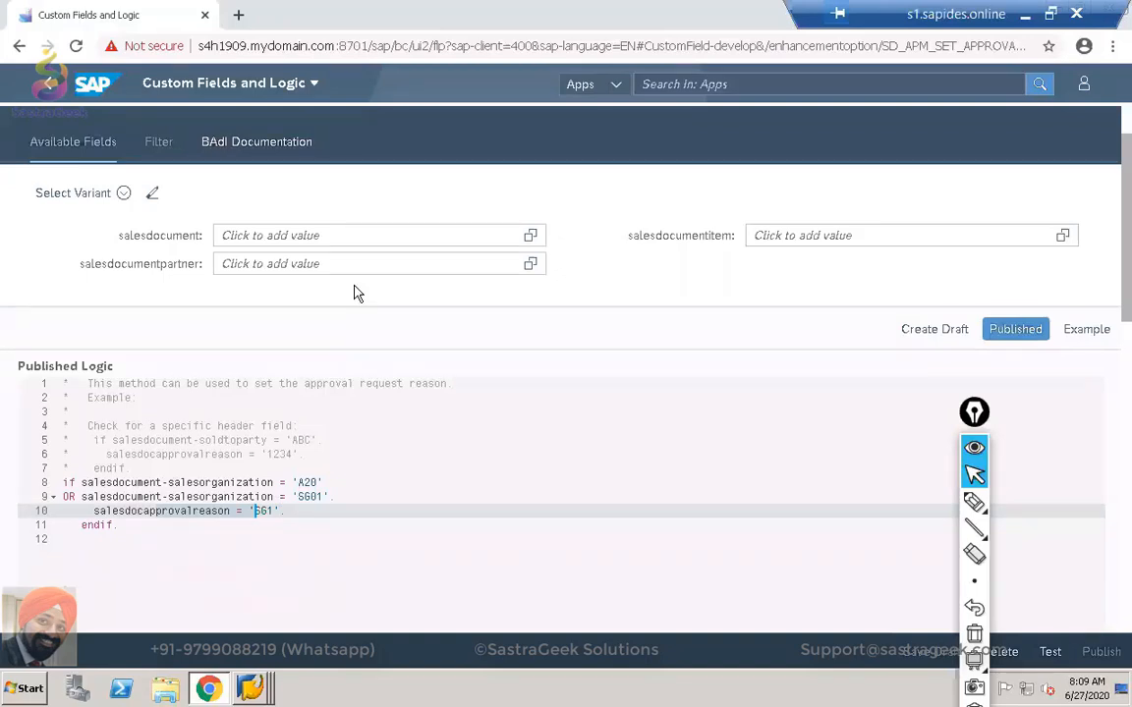
click(532, 237)
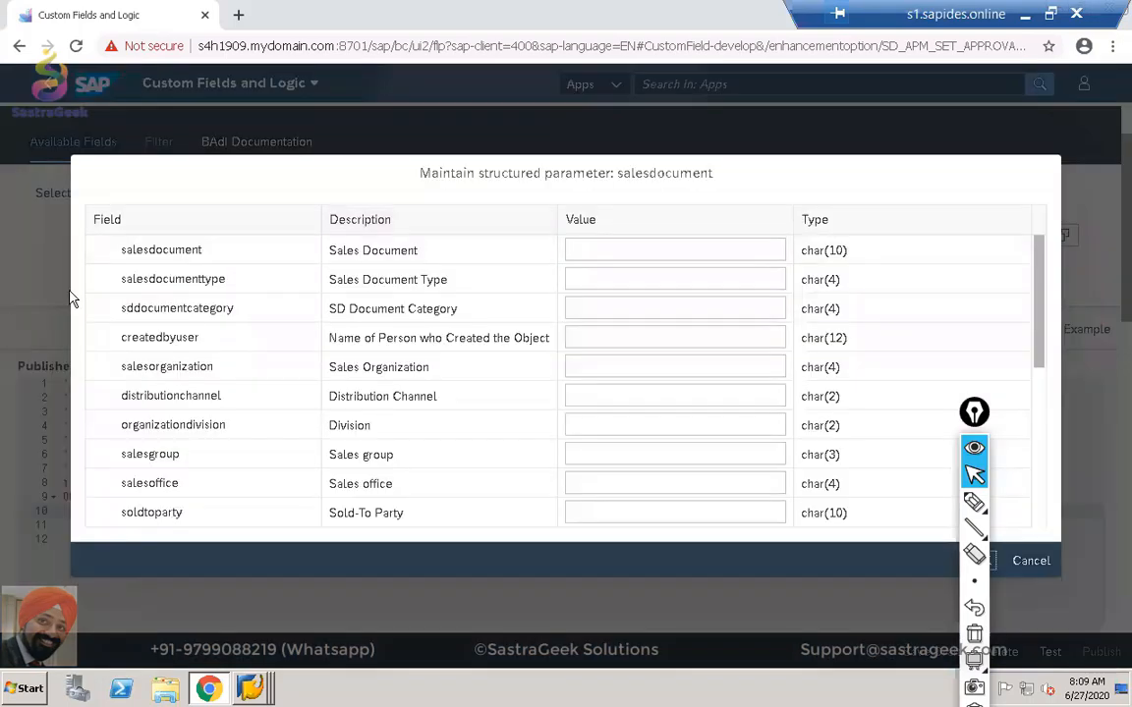
scroll(101, 300, down, 3)
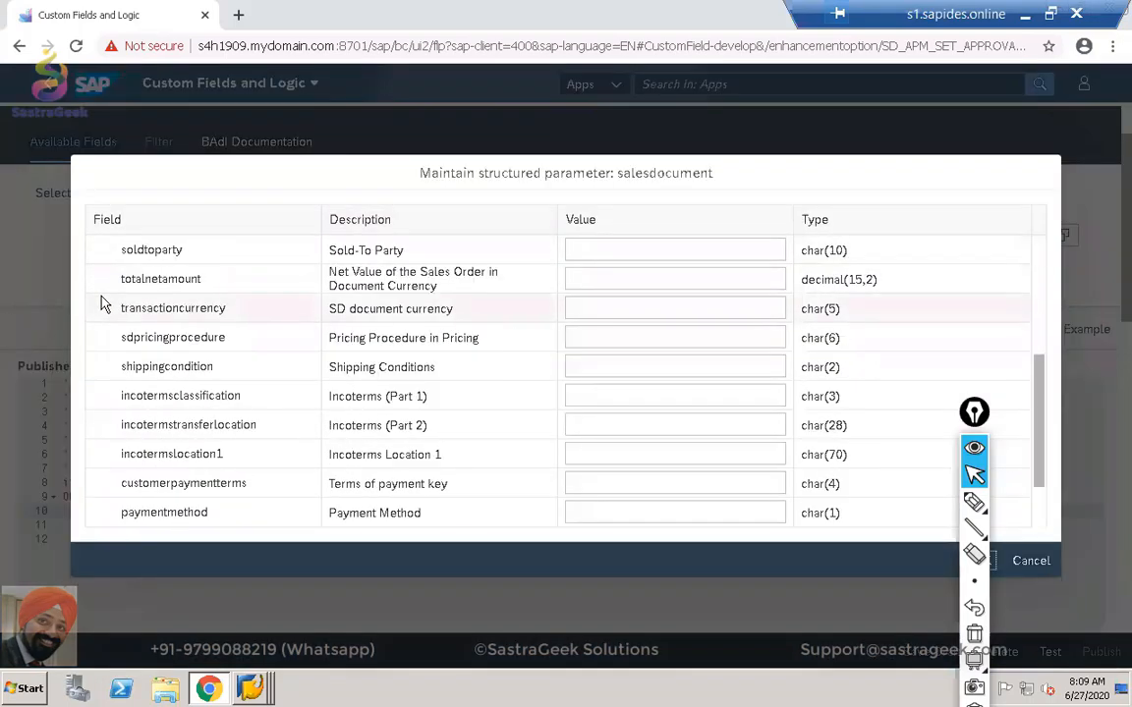
scroll(101, 303, down, 1)
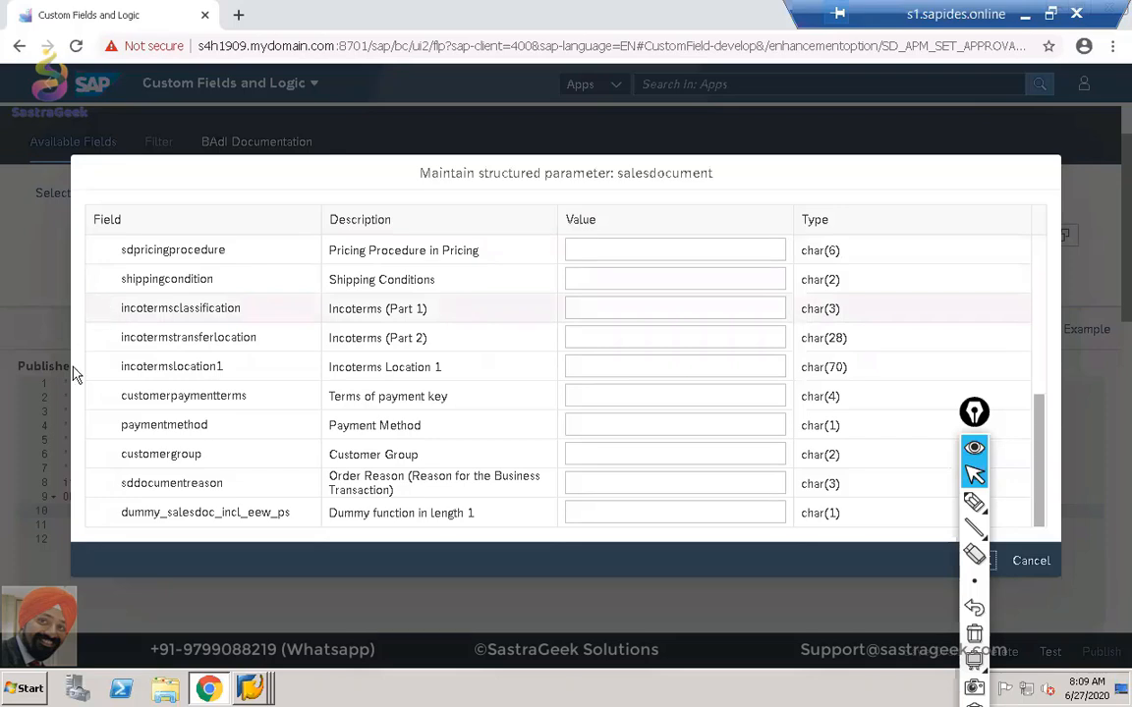
scroll(191, 390, up, 4)
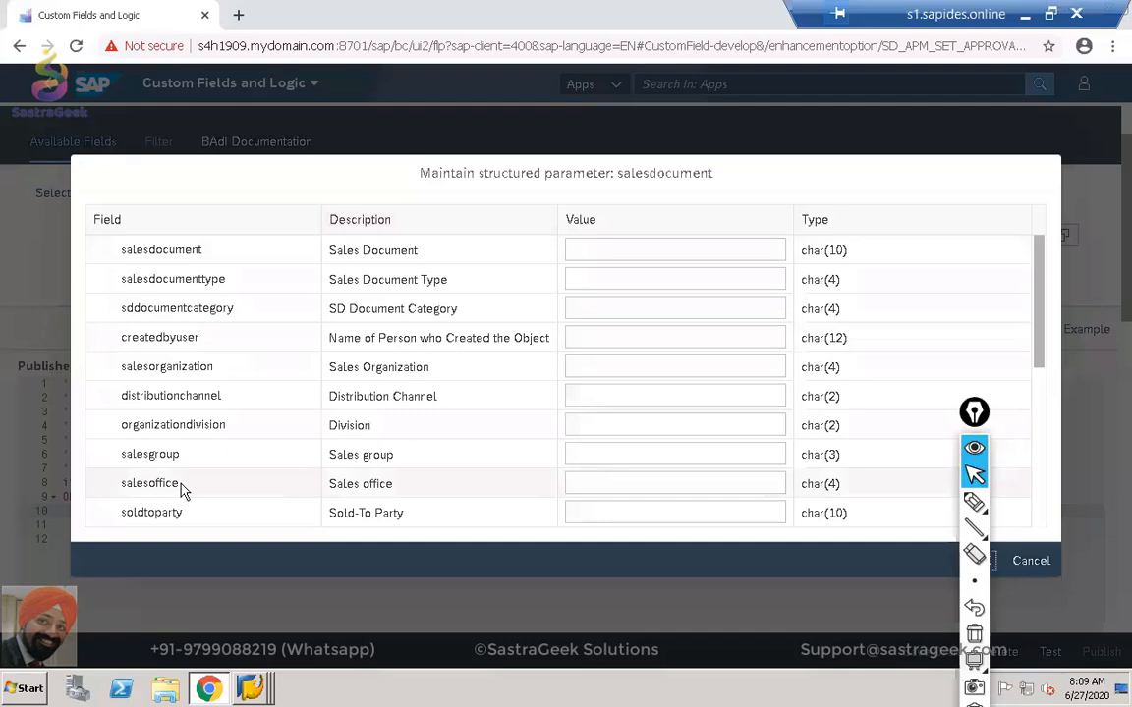
scroll(182, 487, down, 3)
scroll(315, 422, down, 1)
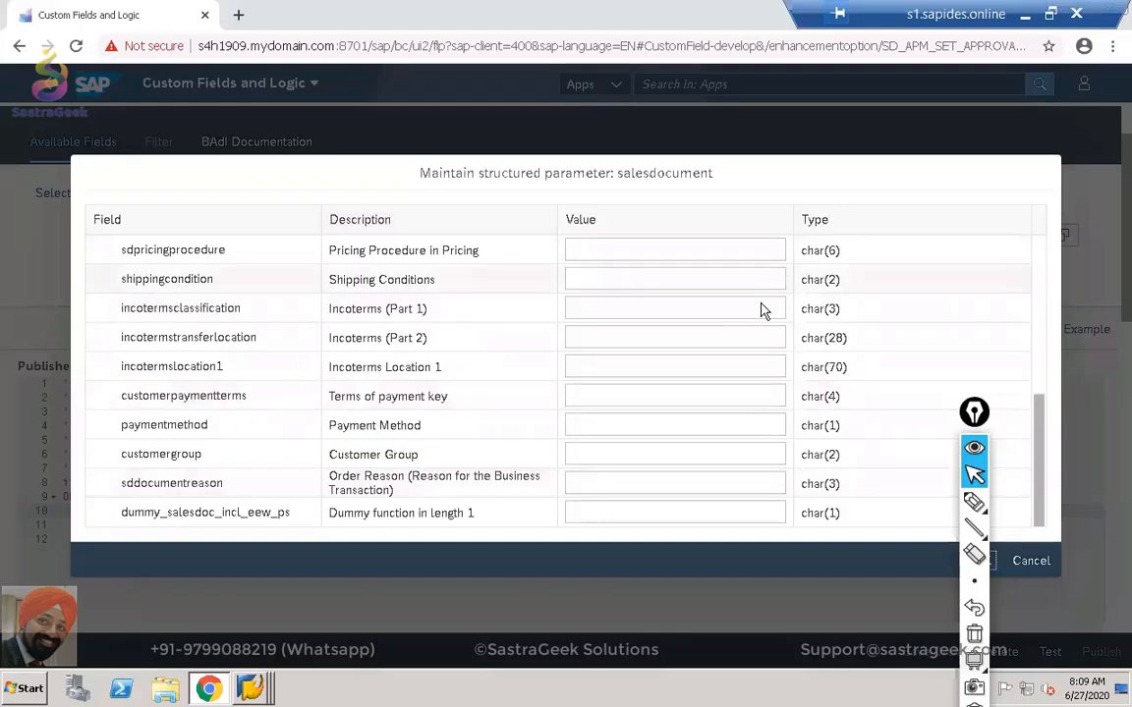
click(707, 340)
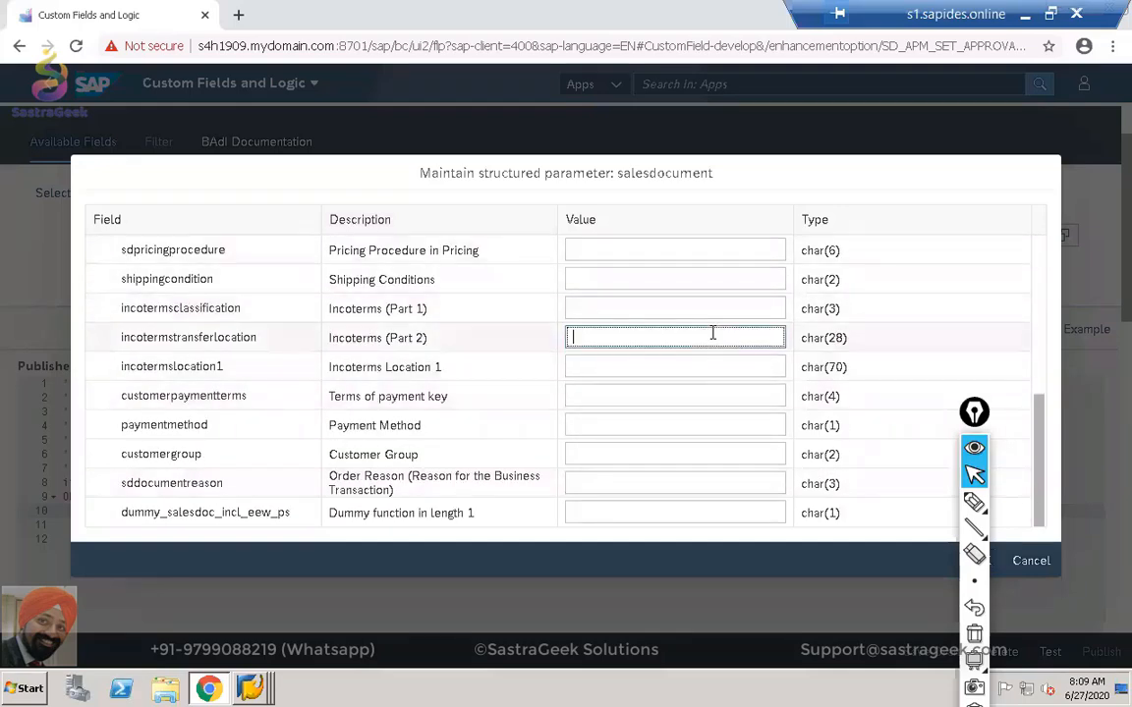
click(1030, 561)
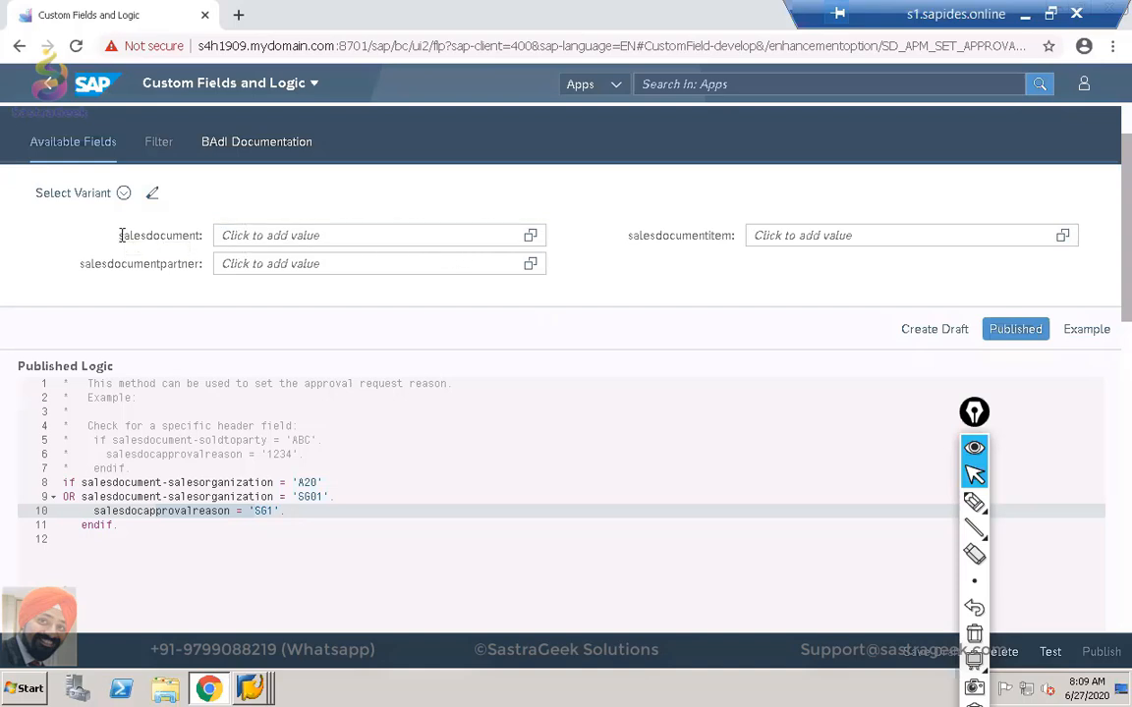
drag(120, 234, 202, 228)
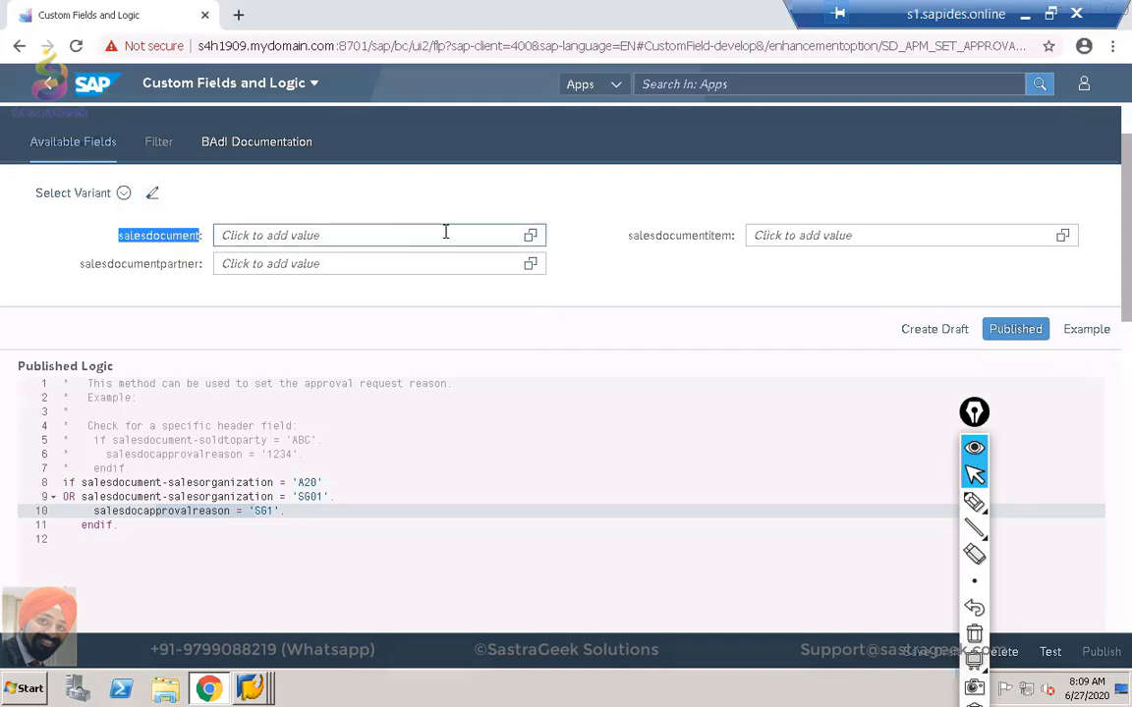
click(531, 237)
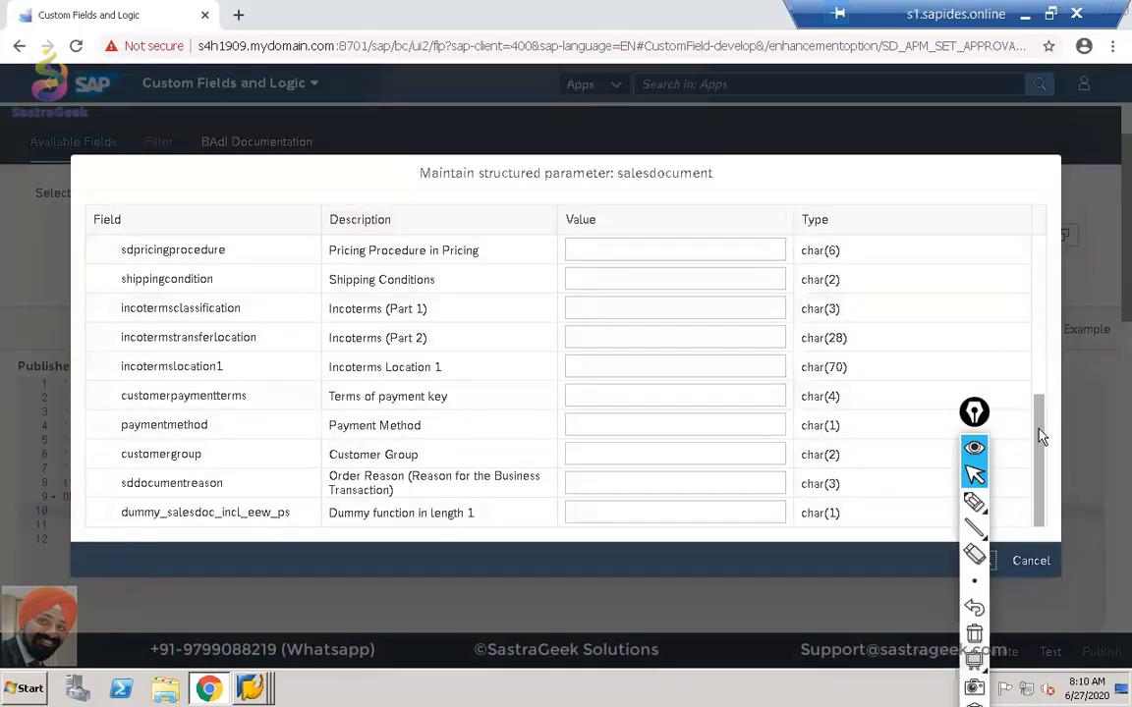
drag(1041, 437, 1053, 324)
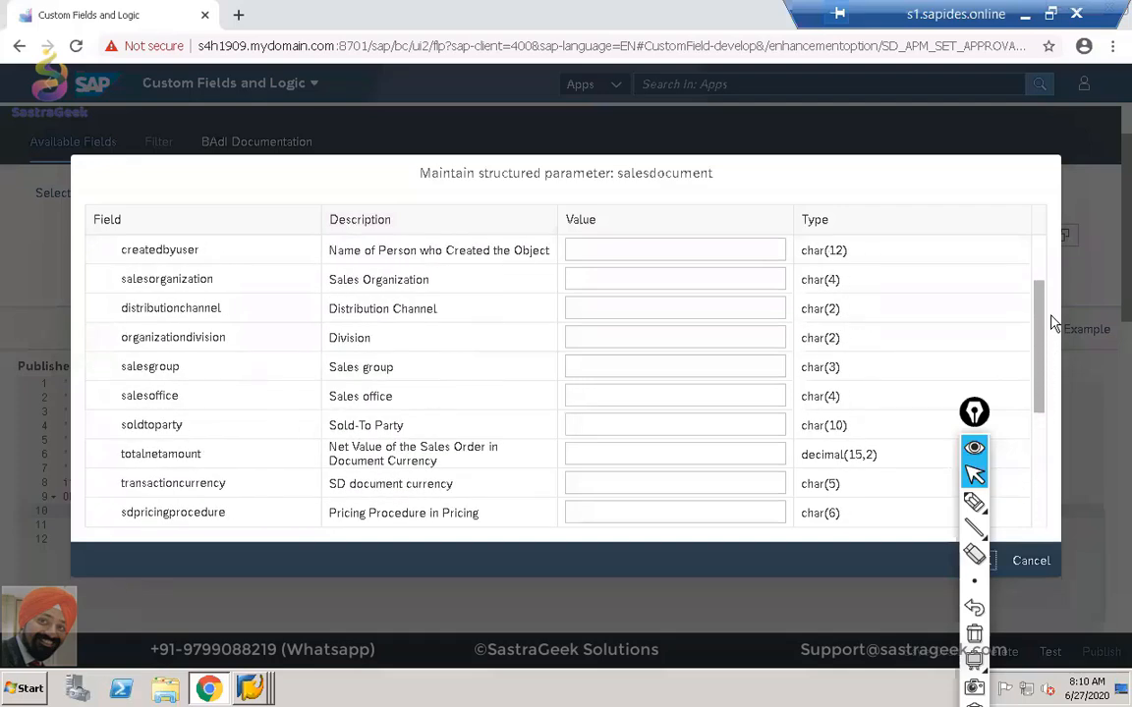
drag(250, 283, 125, 278)
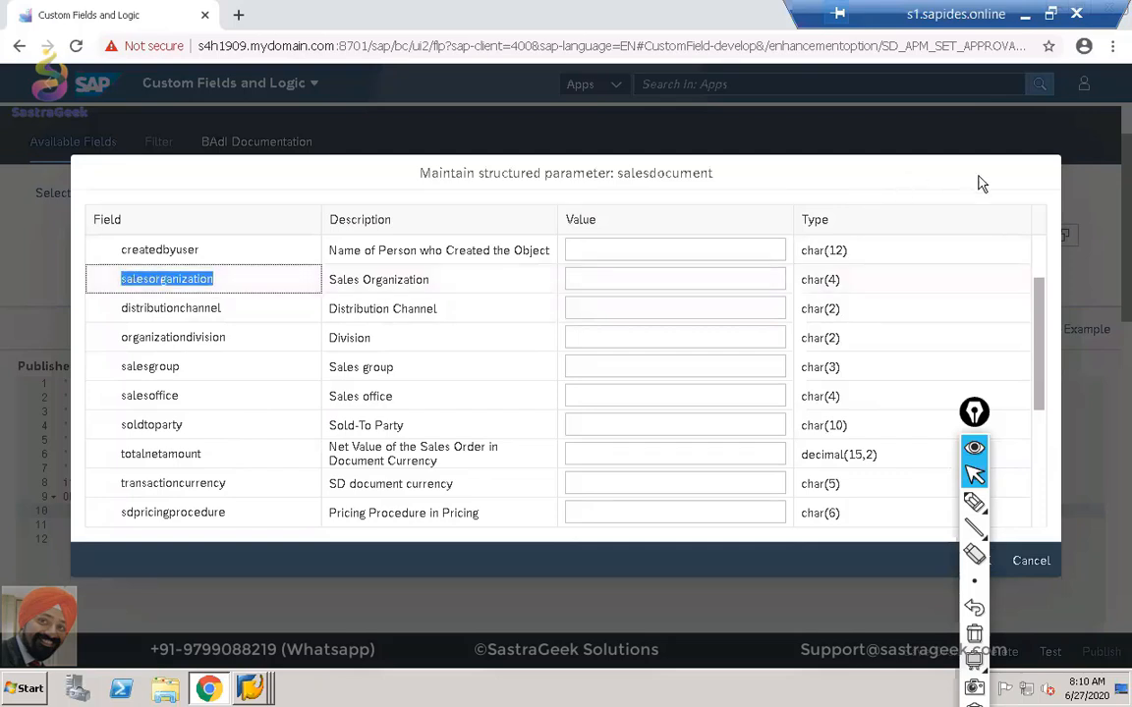
click(1030, 562)
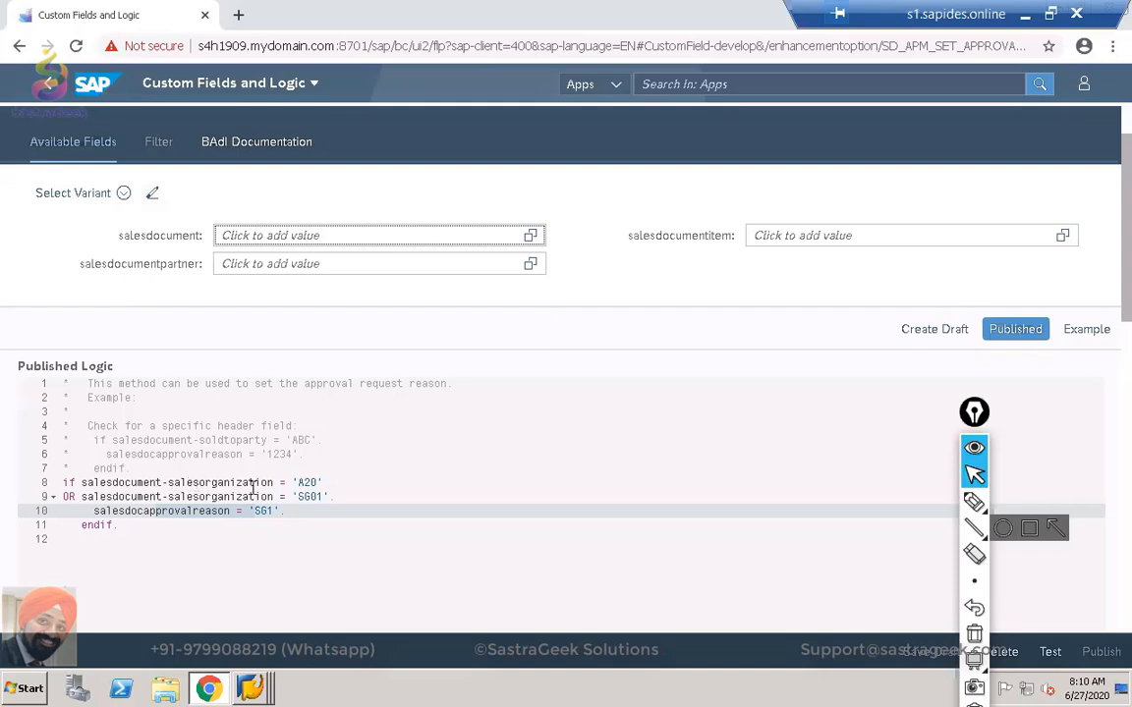
Review the sales organization condition on line 8 and view the Example approval-reason logic.
drag(84, 483, 270, 476)
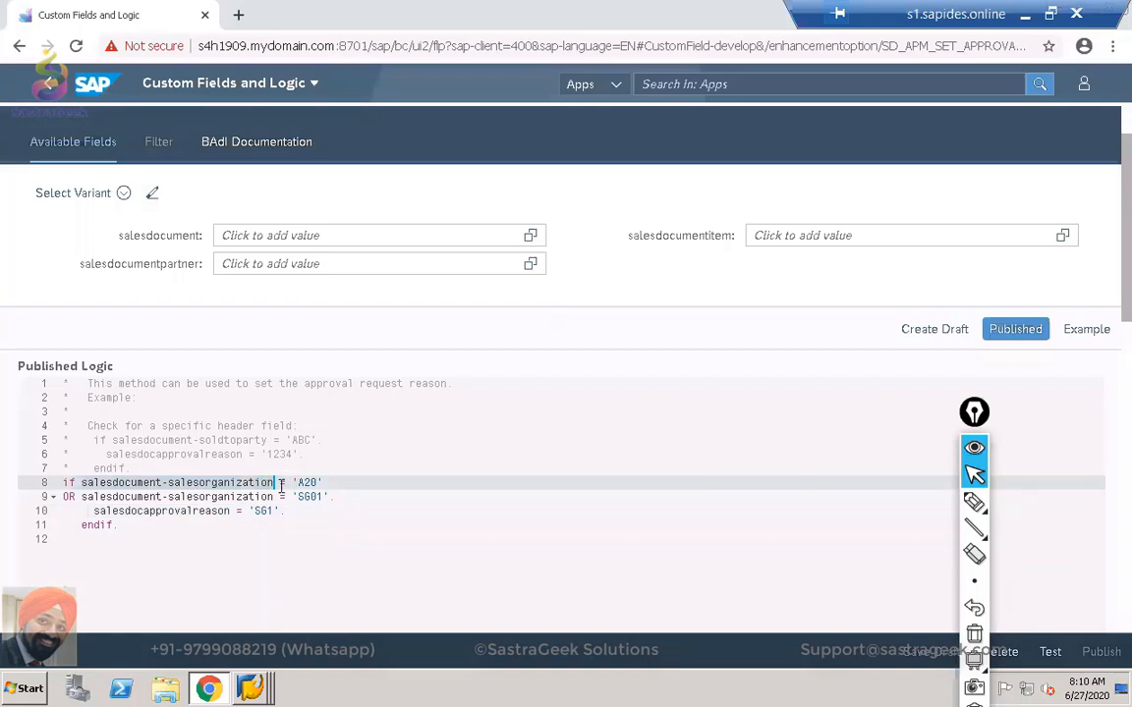
click(280, 481)
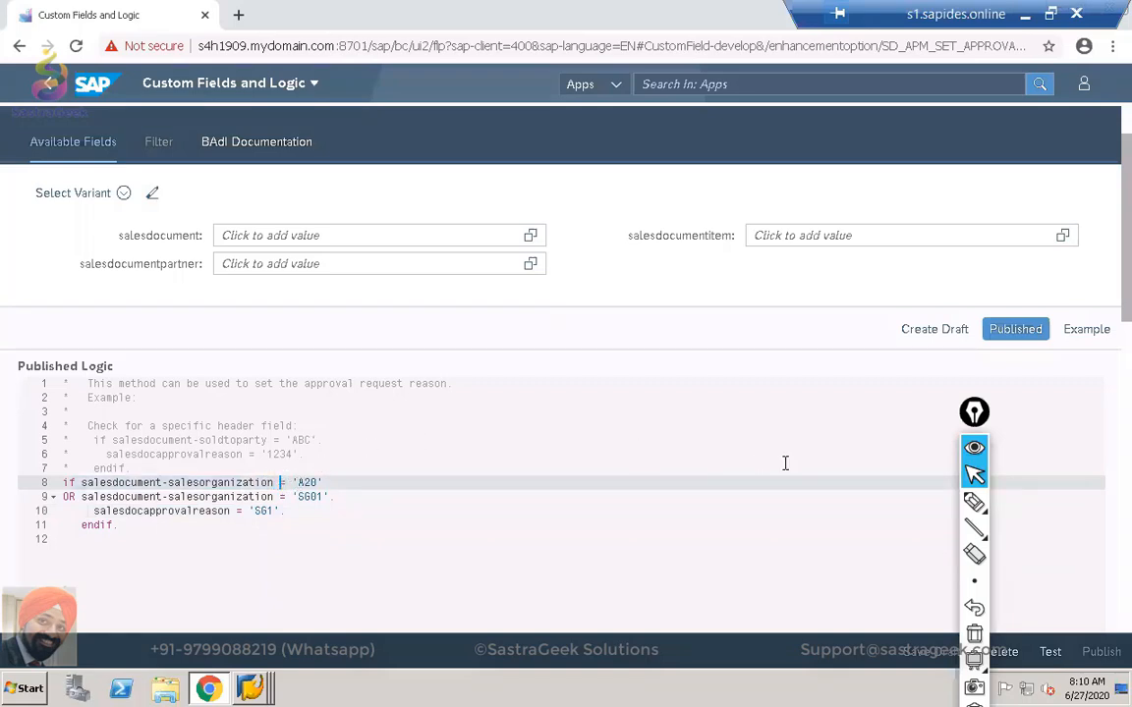
drag(972, 414, 612, 379)
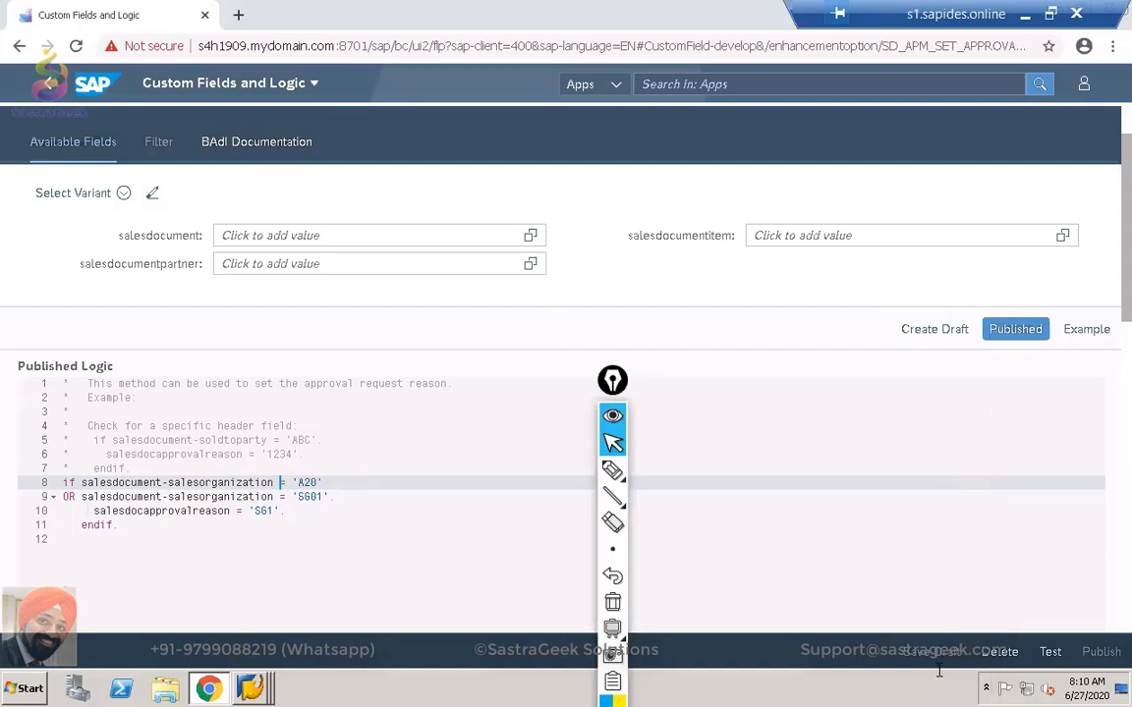
click(613, 415)
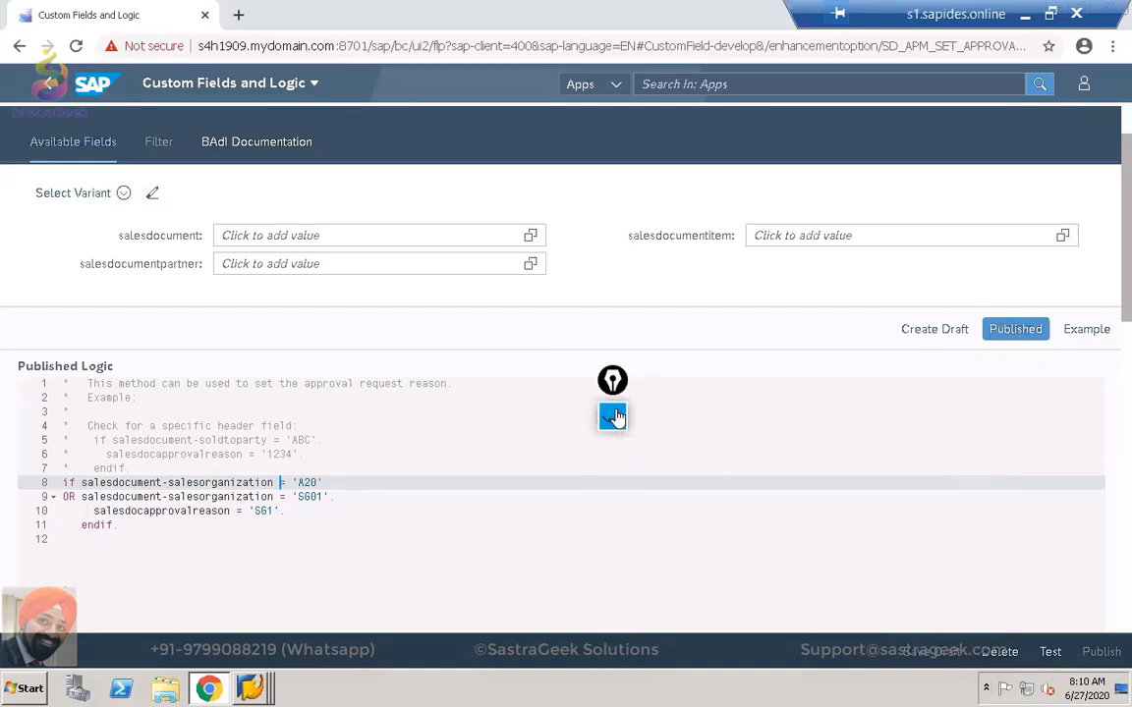
click(1090, 332)
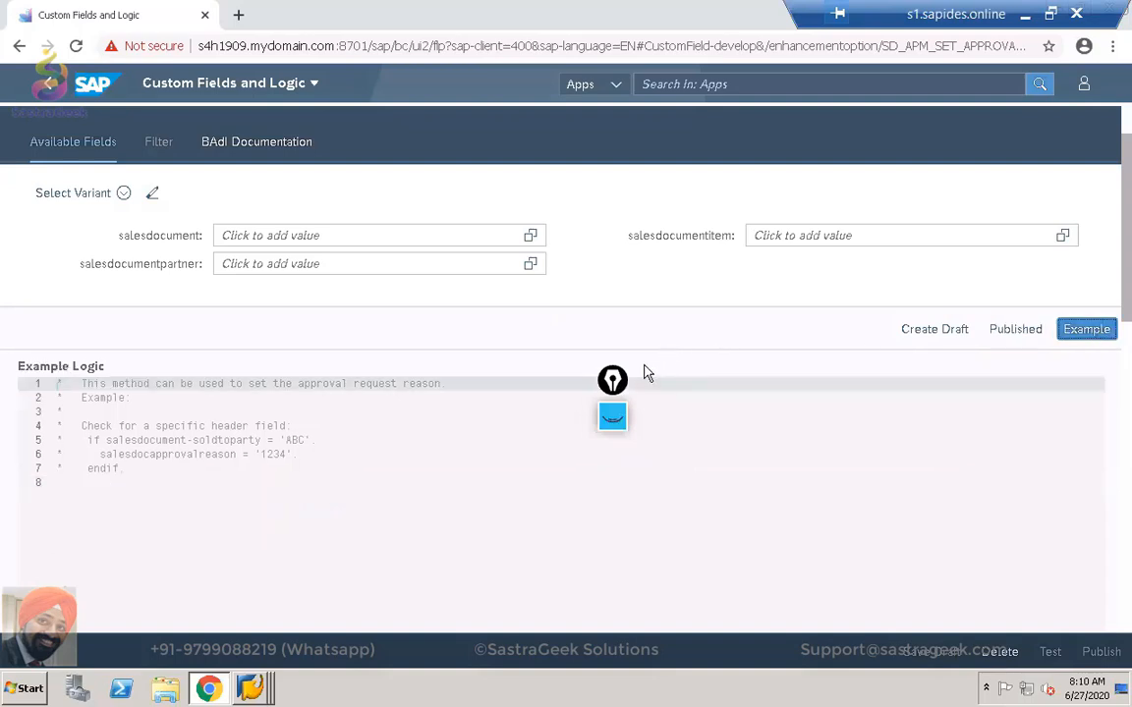
Create an editable draft and show the published logic beside it.
drag(615, 382, 1108, 402)
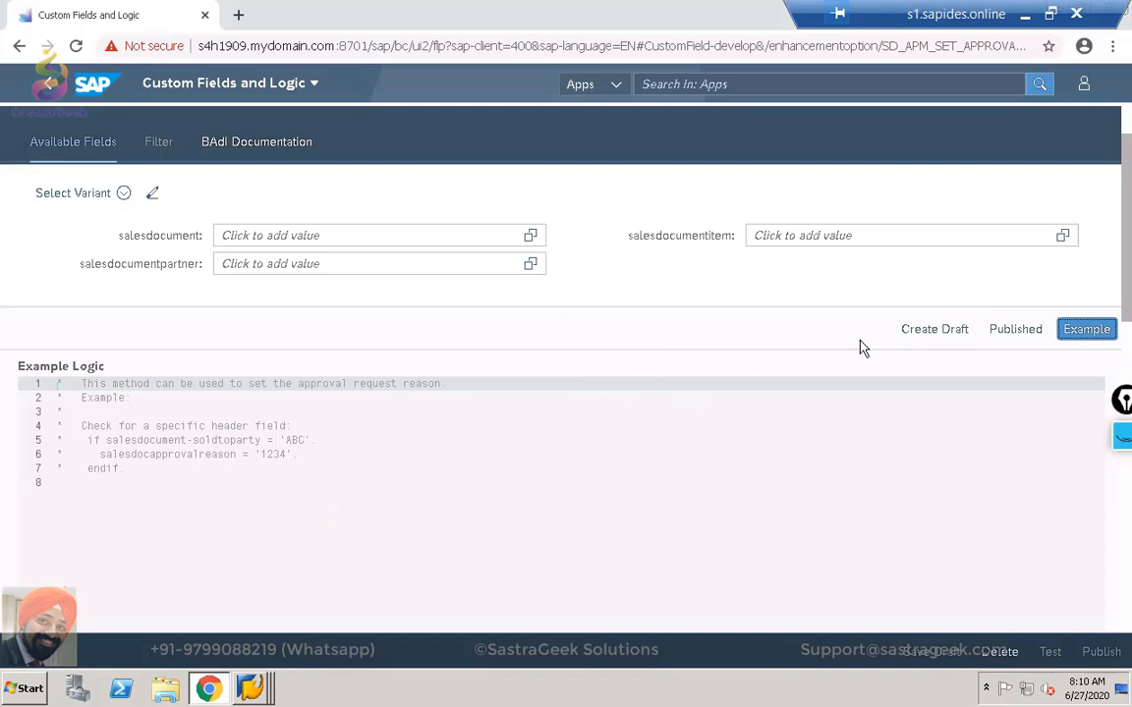
click(928, 331)
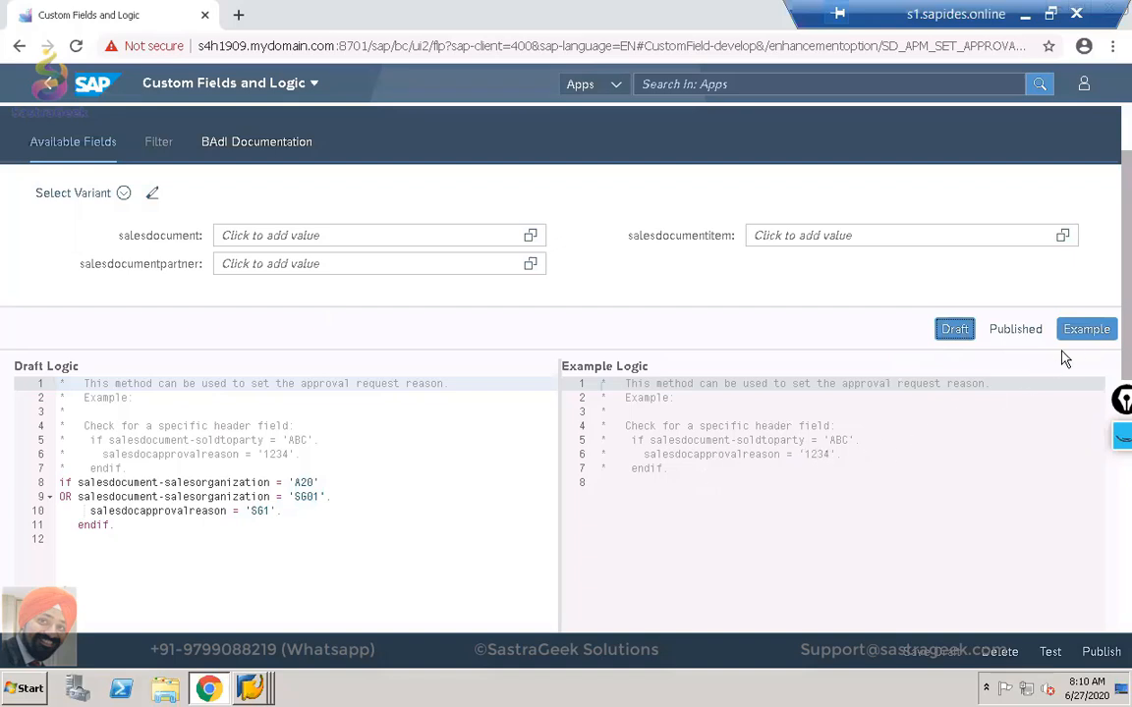
click(1032, 333)
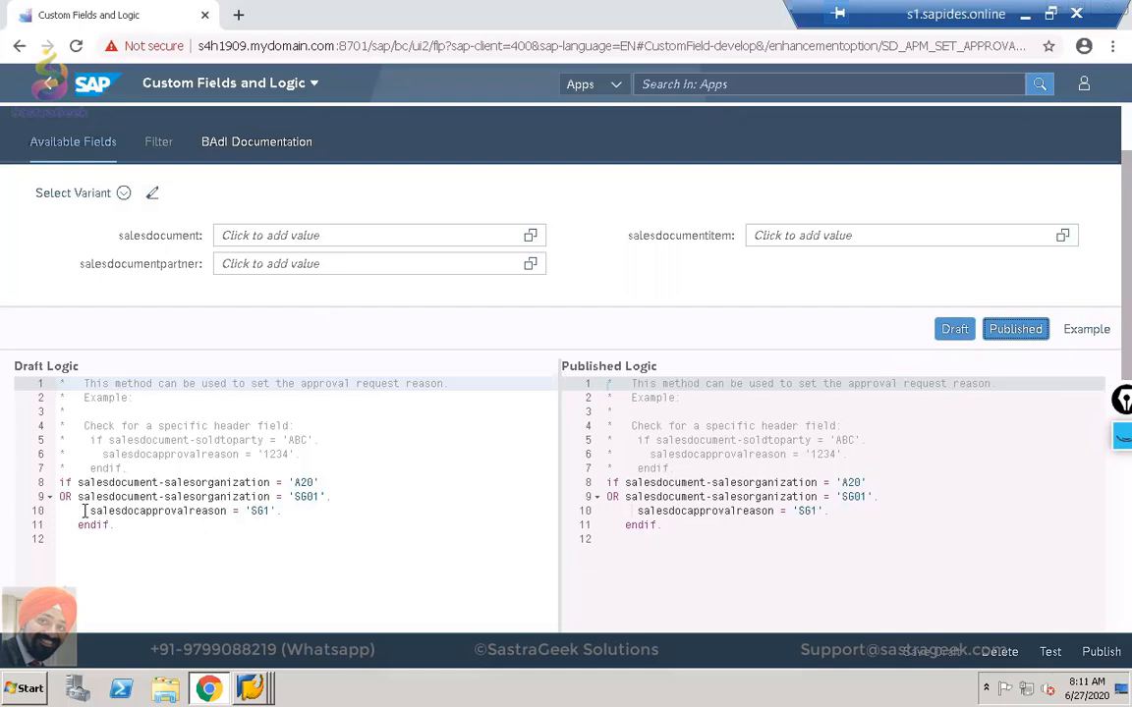
drag(57, 482, 120, 526)
key(ctrl+c)
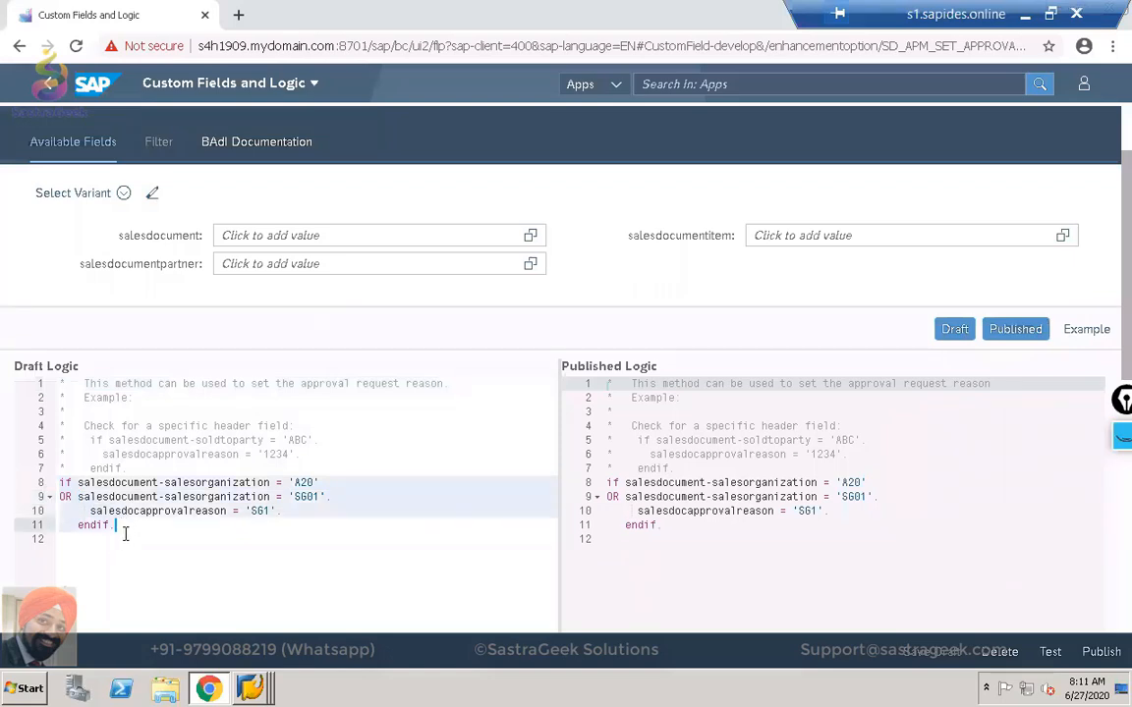
Paste a copy of the condition block below and change A20 to SG02.
click(126, 534)
key(ctrl+v)
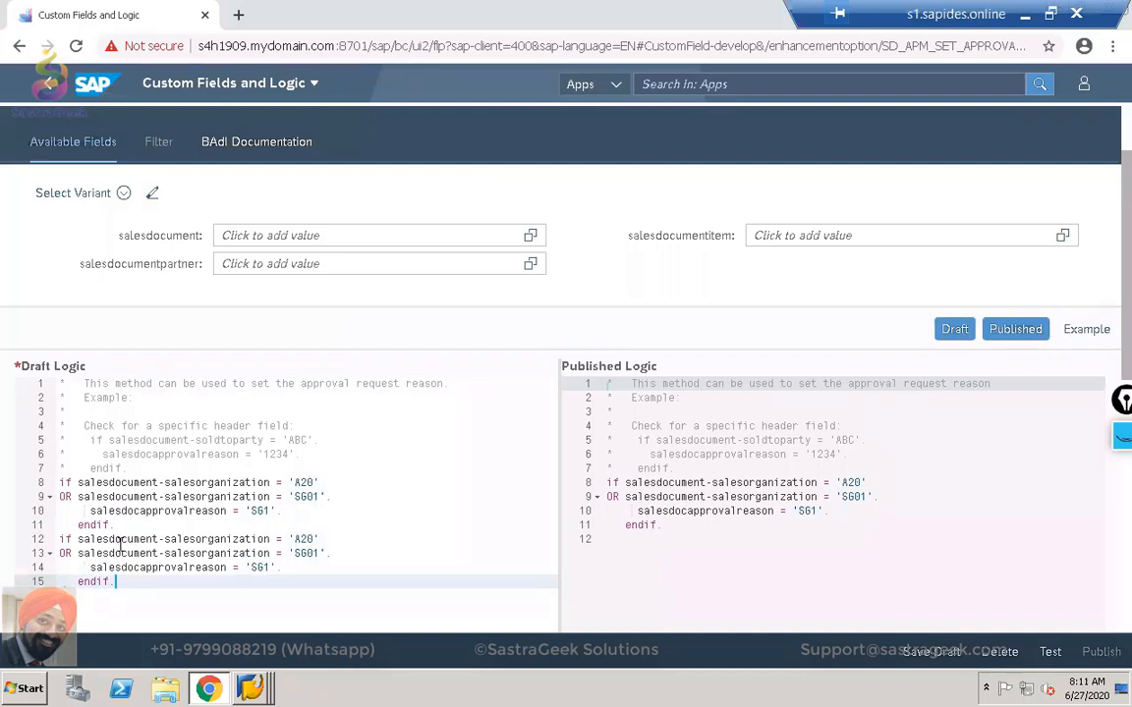
click(315, 539)
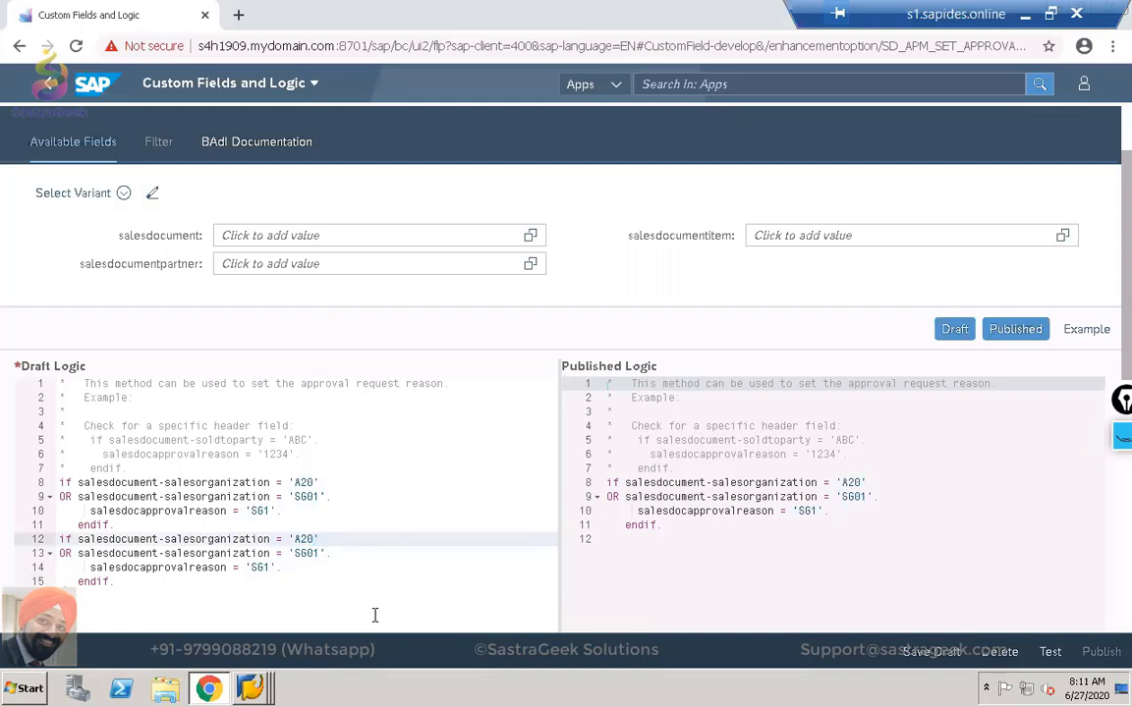
key(BackSpace)
key(BackSpace)
key(BackSpace)
text(sg)
key(BackSpace)
key(BackSpace)
text(SG02)
Delete the OR SG01 line and set the new block's approval reason to 'SG02'.
drag(335, 553, 59, 558)
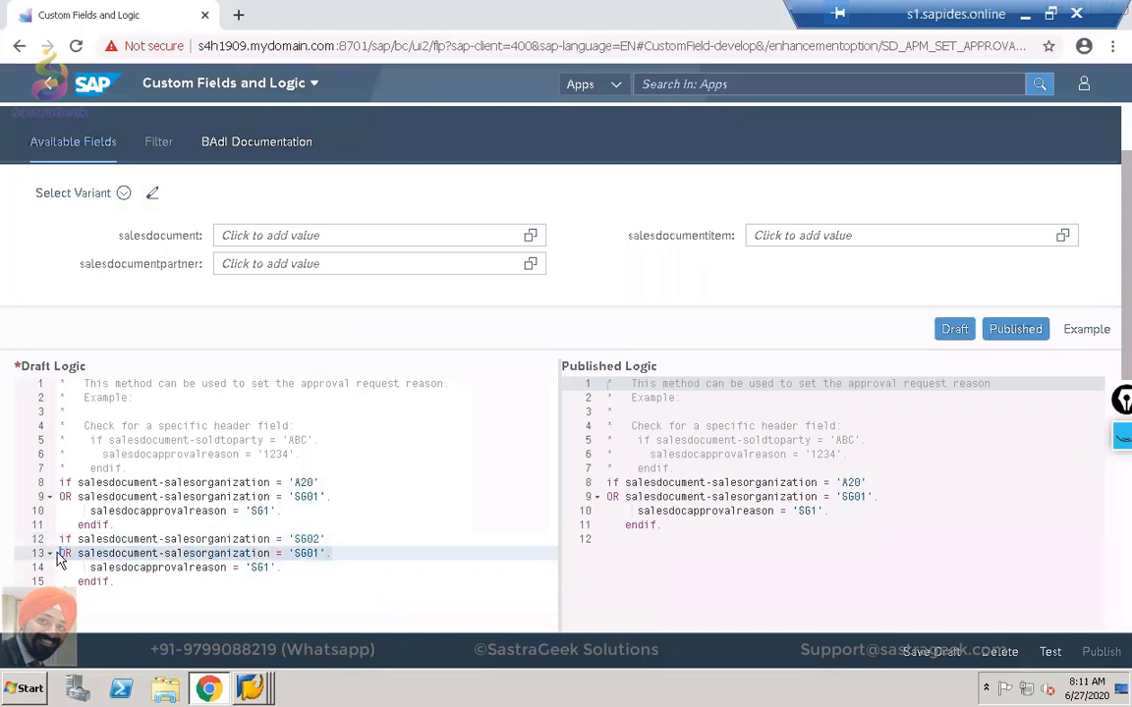
key(Delete)
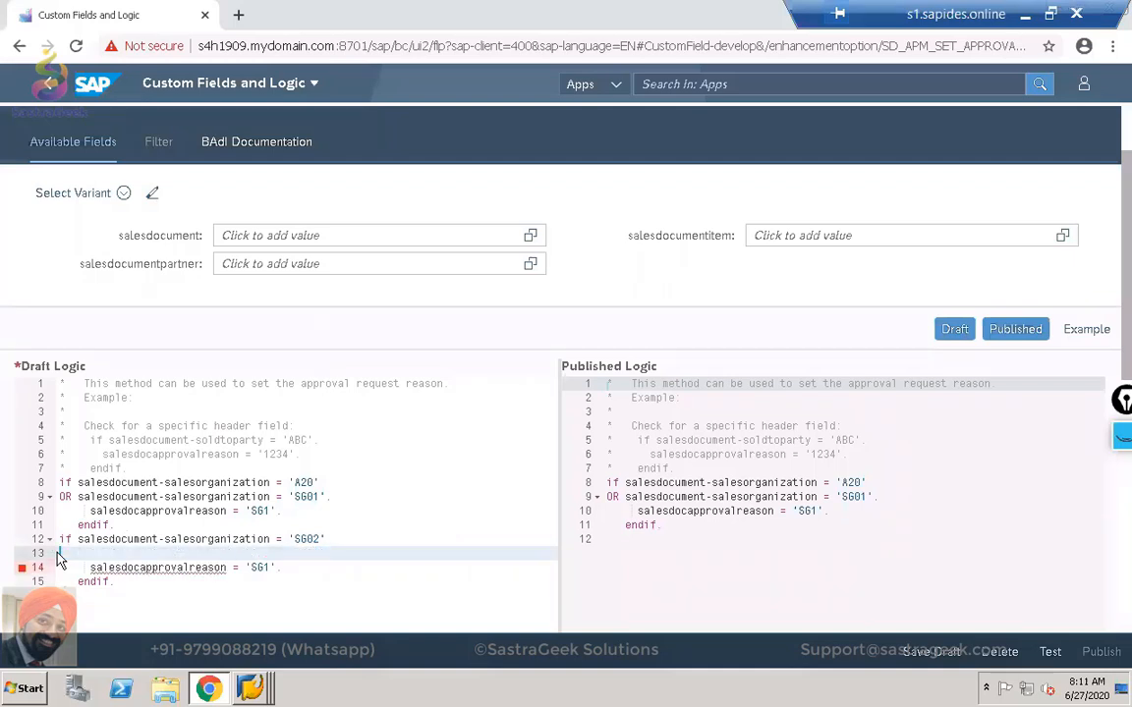
click(263, 567)
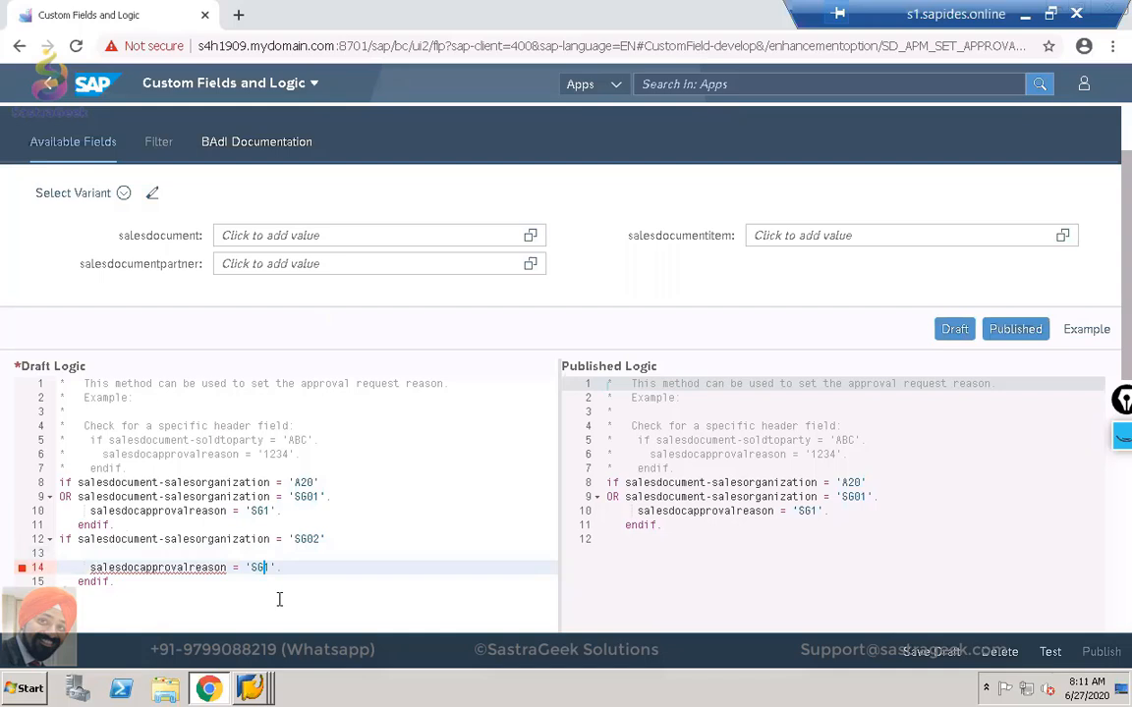
text(01)
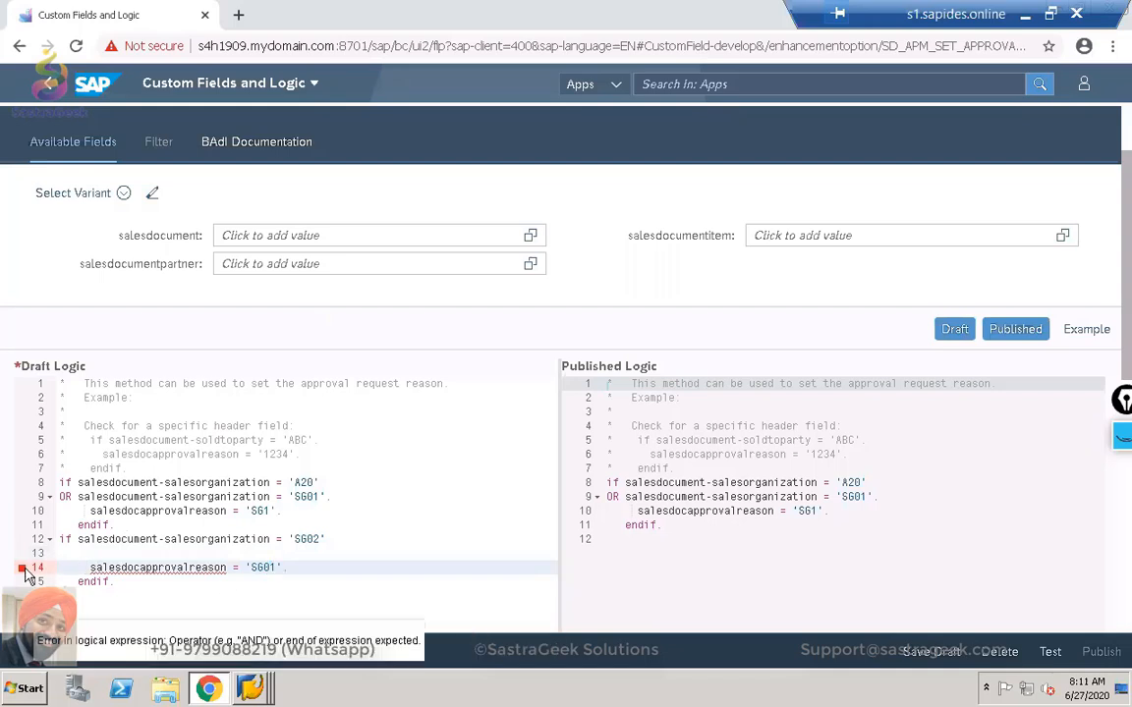
mouse_move(23, 568)
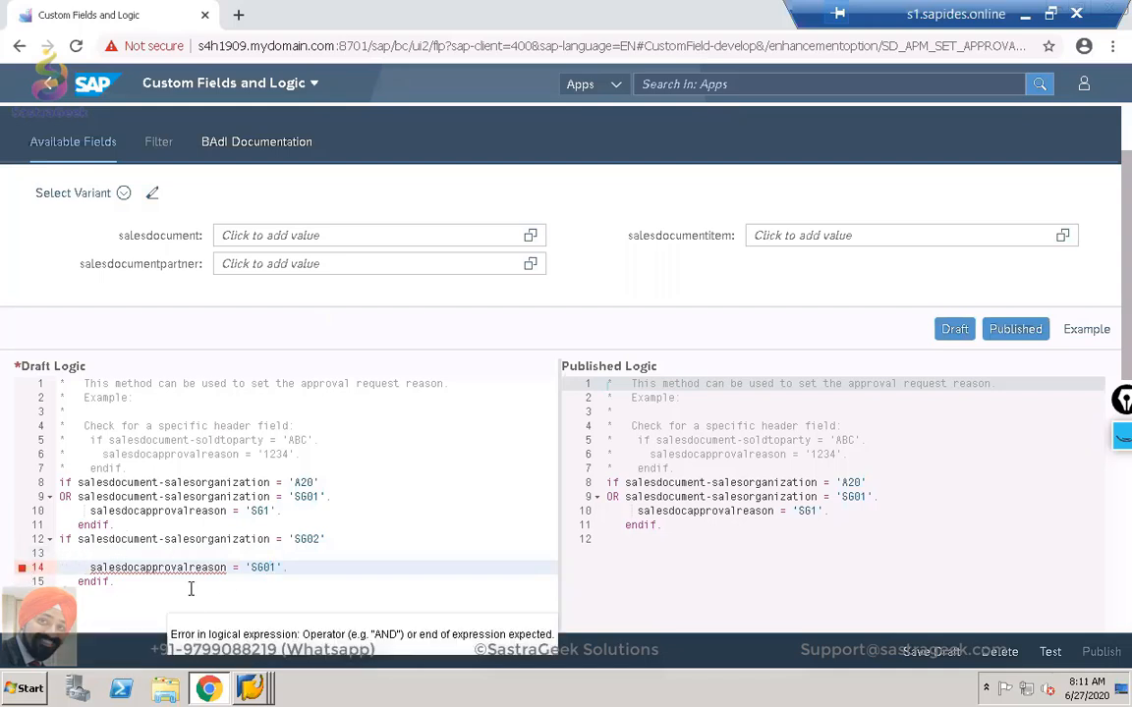
click(319, 440)
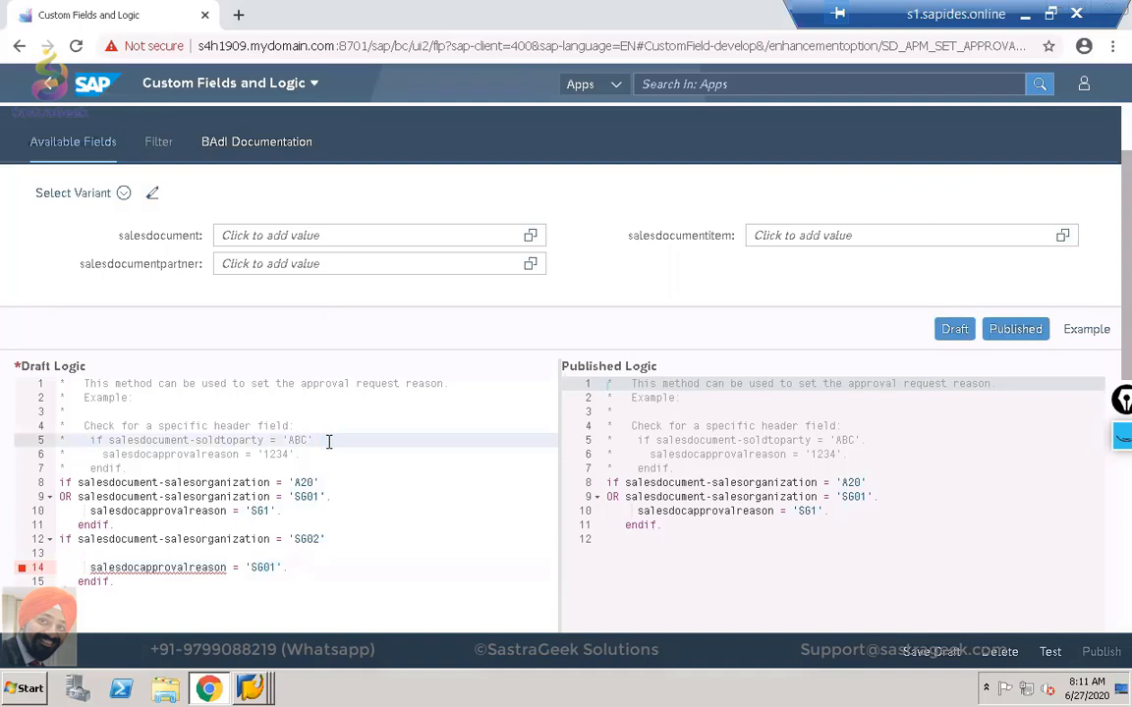
click(343, 538)
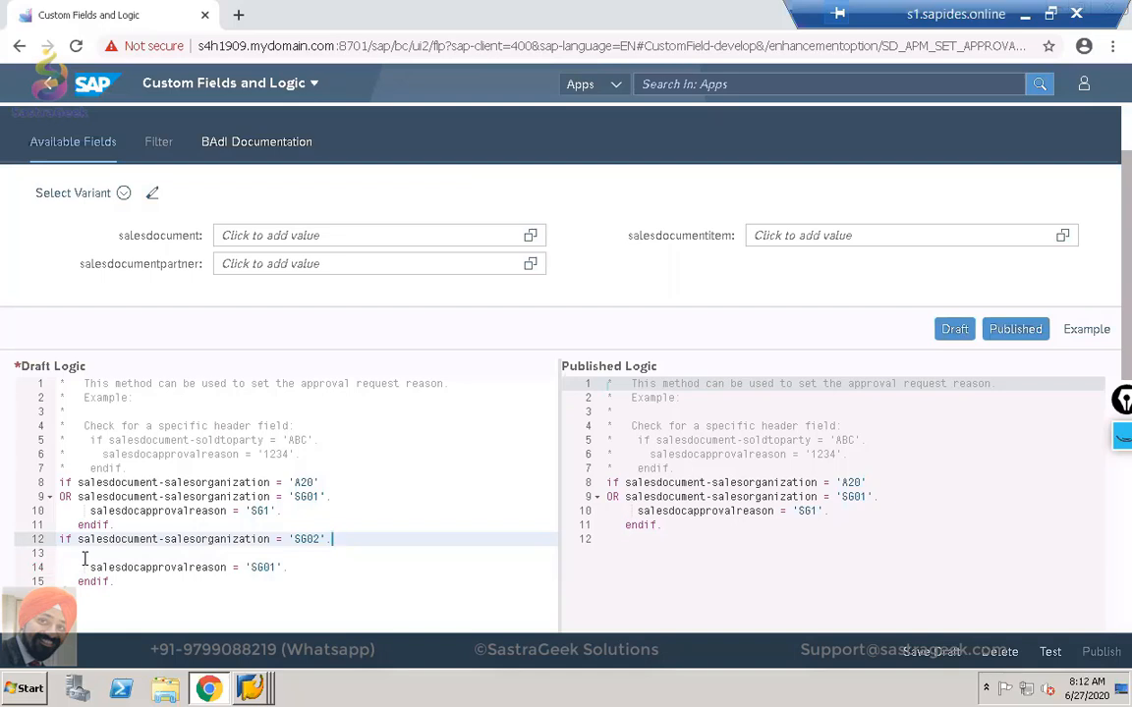
click(279, 568)
key(BackSpace)
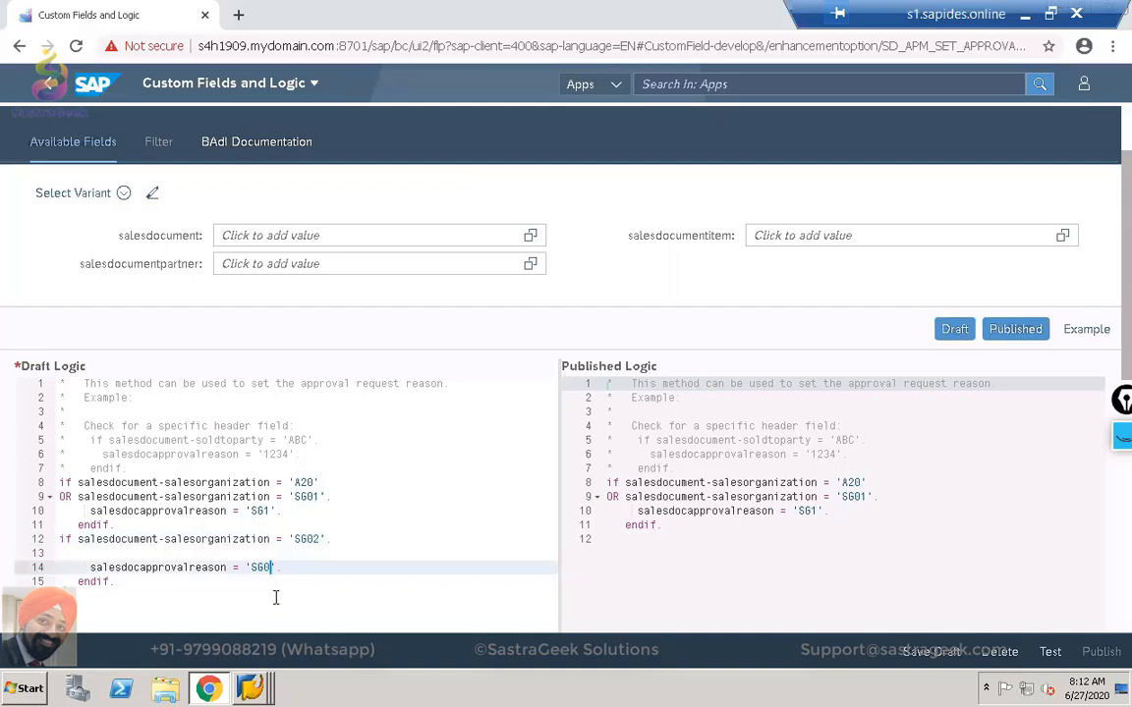
text(2)
Save the SG02 draft logic past the unsaved-draft warning, run Test, and hide Published.
click(1050, 653)
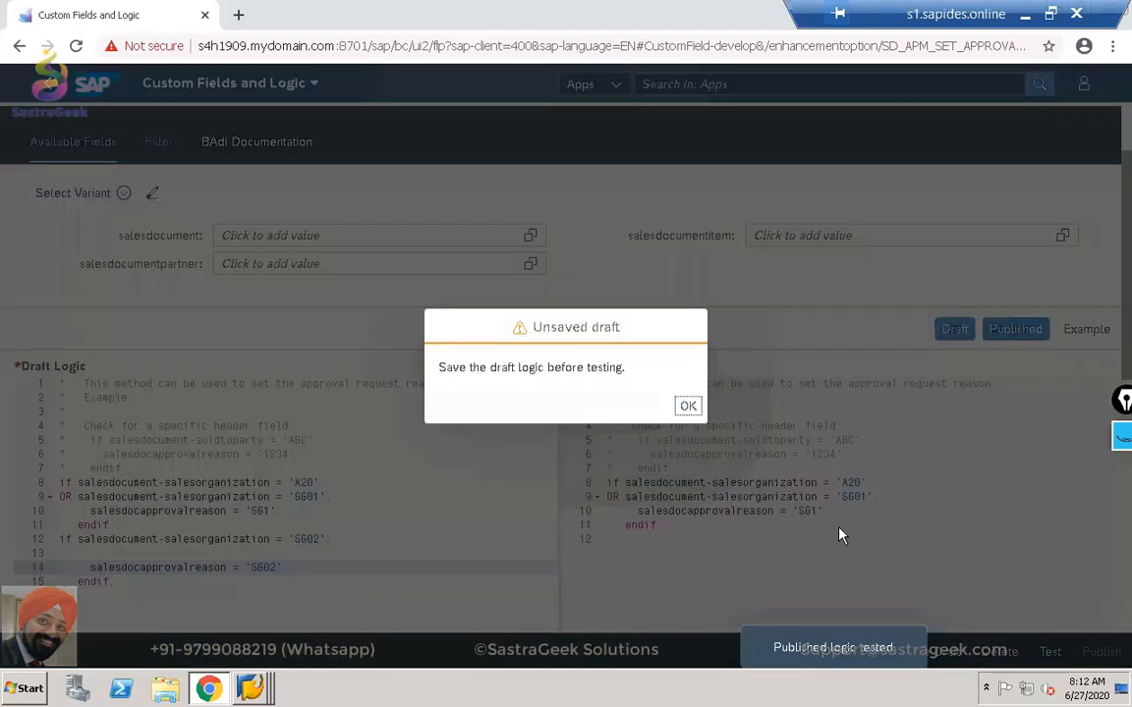
click(688, 405)
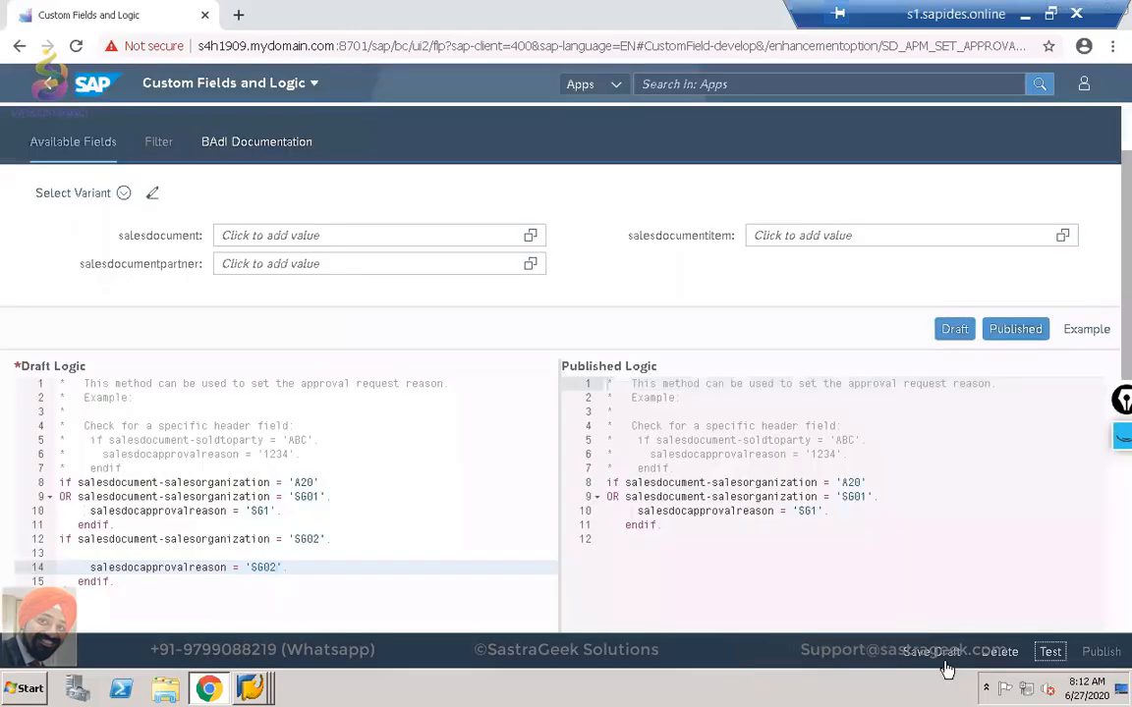
click(946, 660)
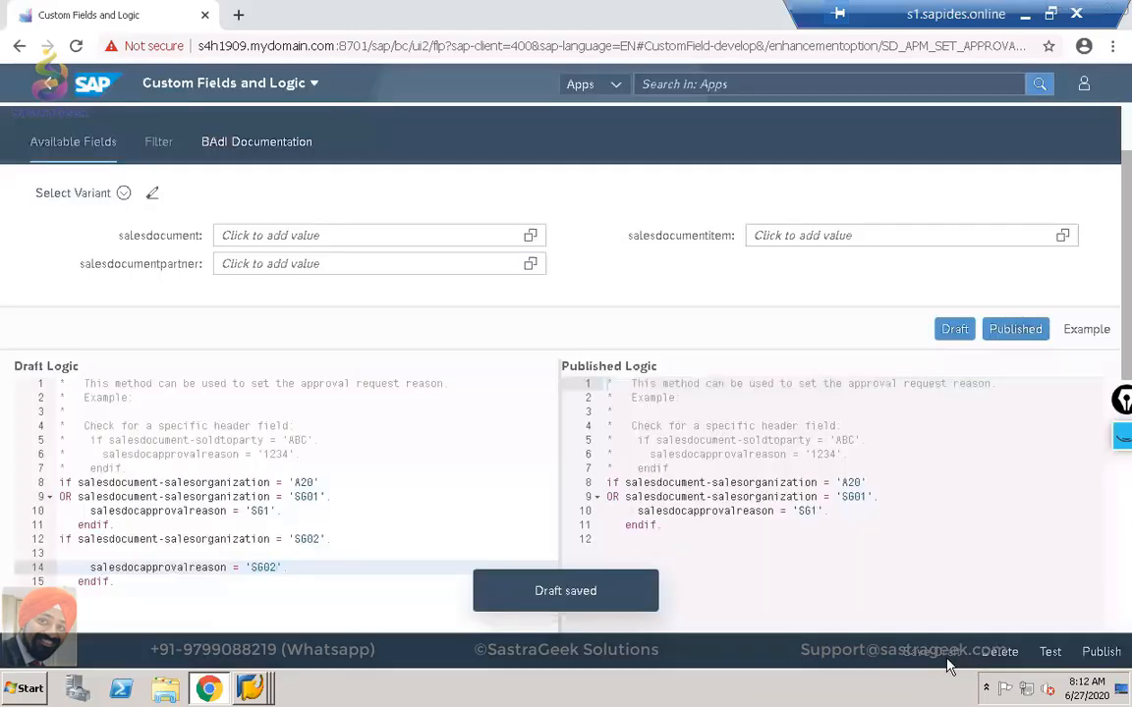
click(1050, 653)
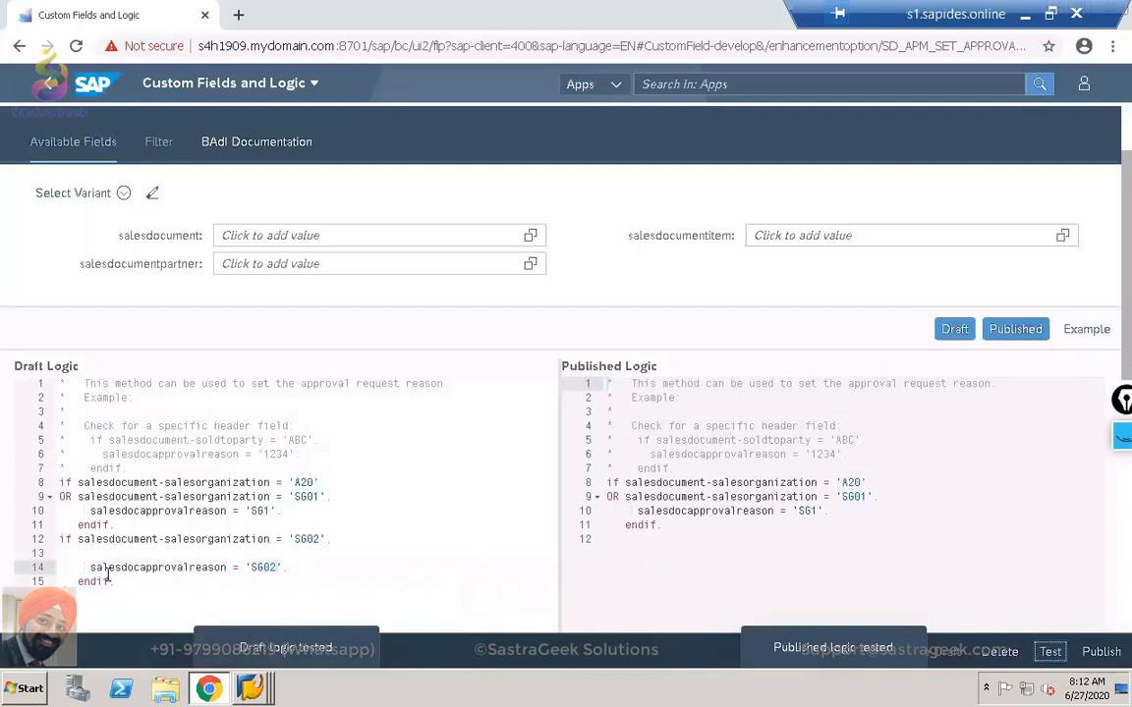
click(1010, 331)
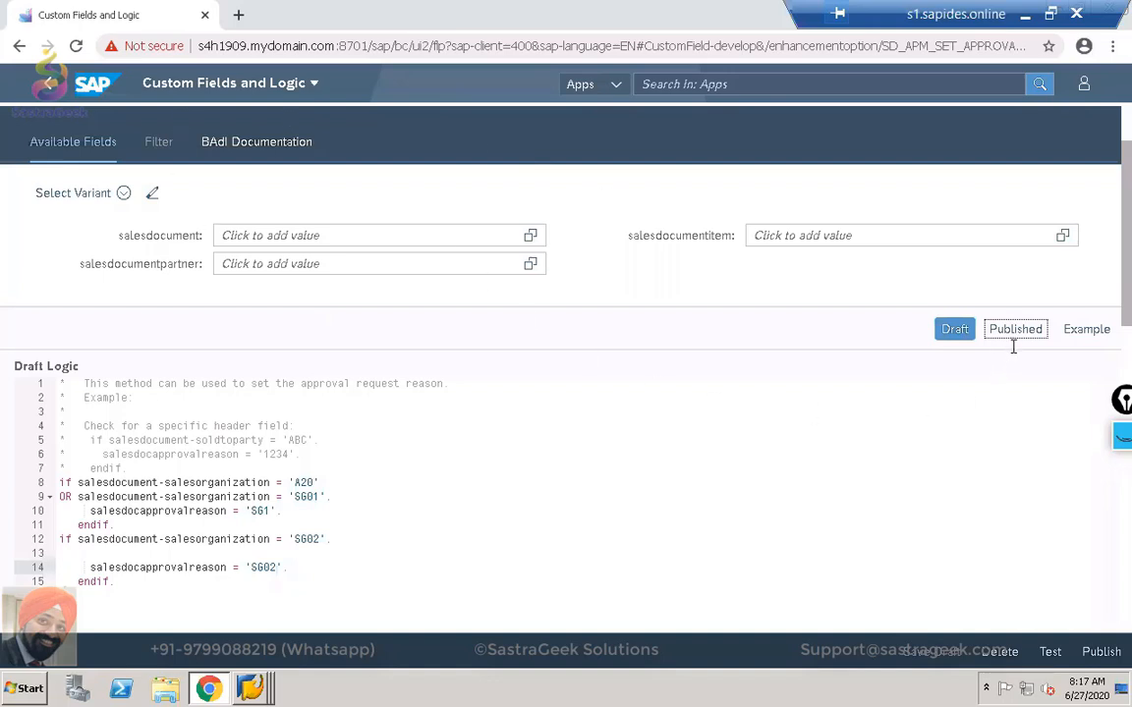
Publish the draft logic with the SG02 rule and confirm in the Confirmation dialog.
click(1101, 652)
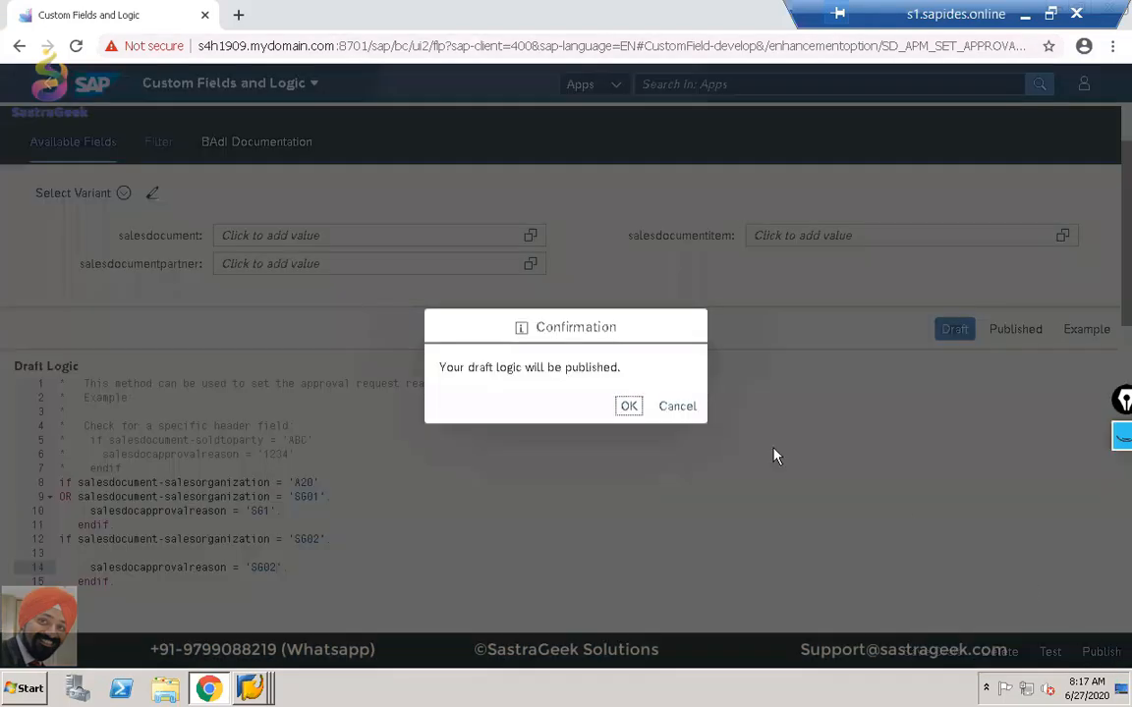
click(628, 407)
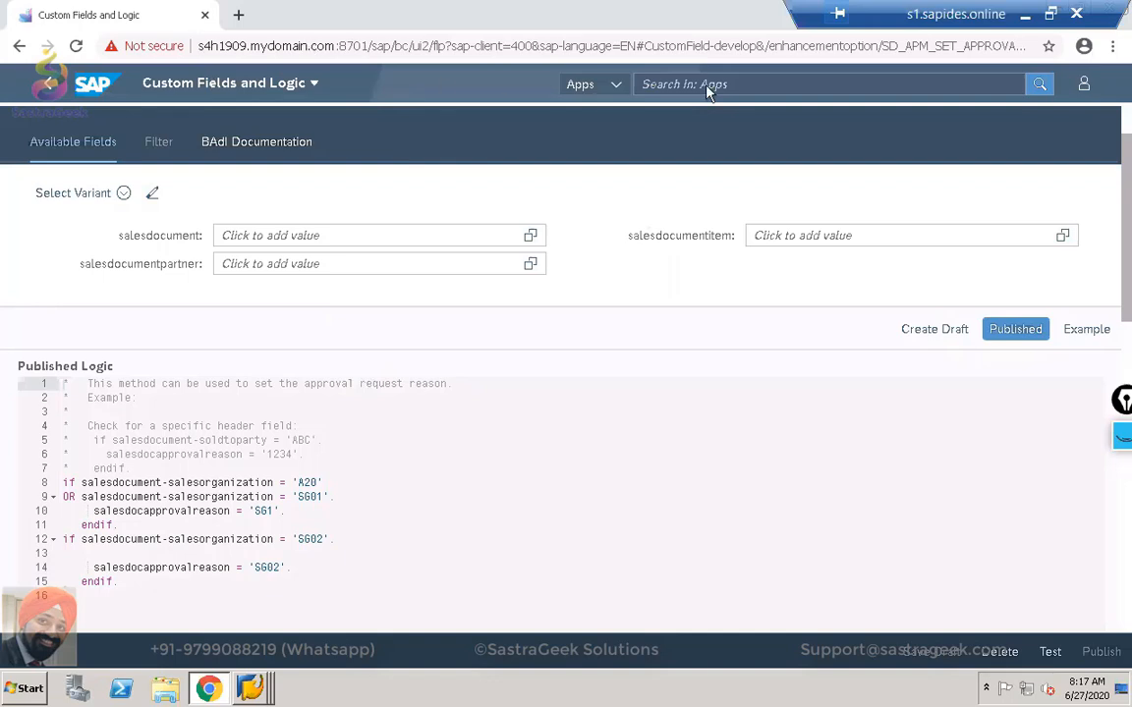
Search apps for 'SALES WORK' and open Manage Sales Document Workflows.
click(1085, 85)
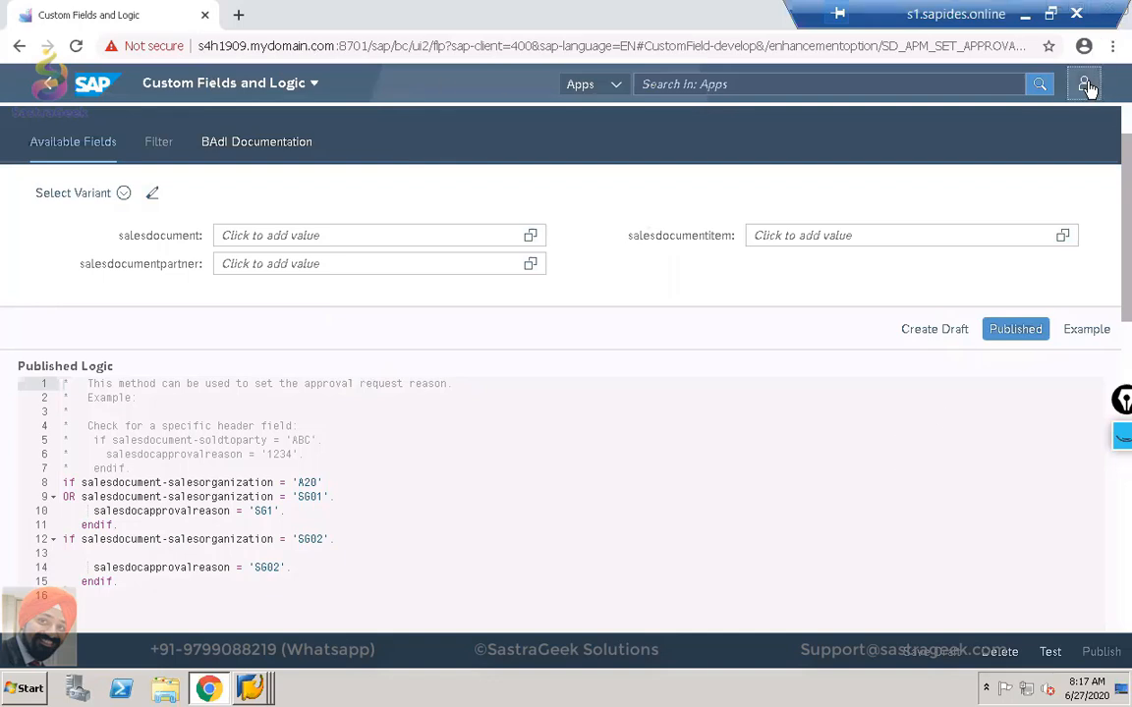
click(853, 88)
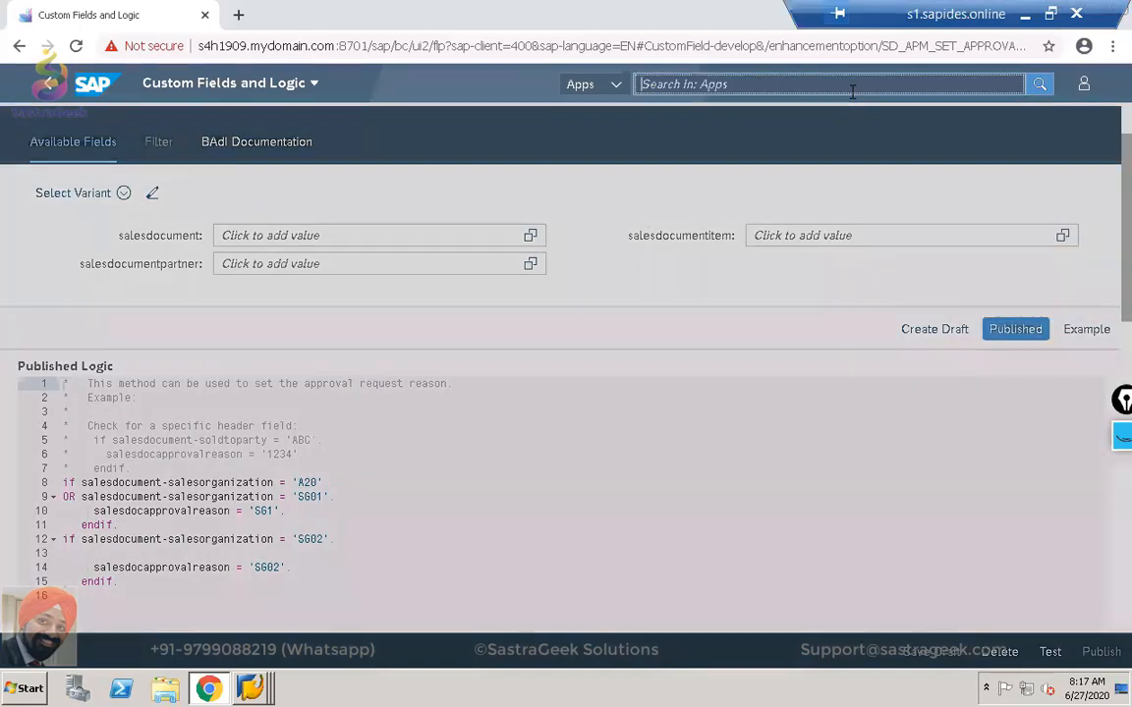
text(SALES WORK)
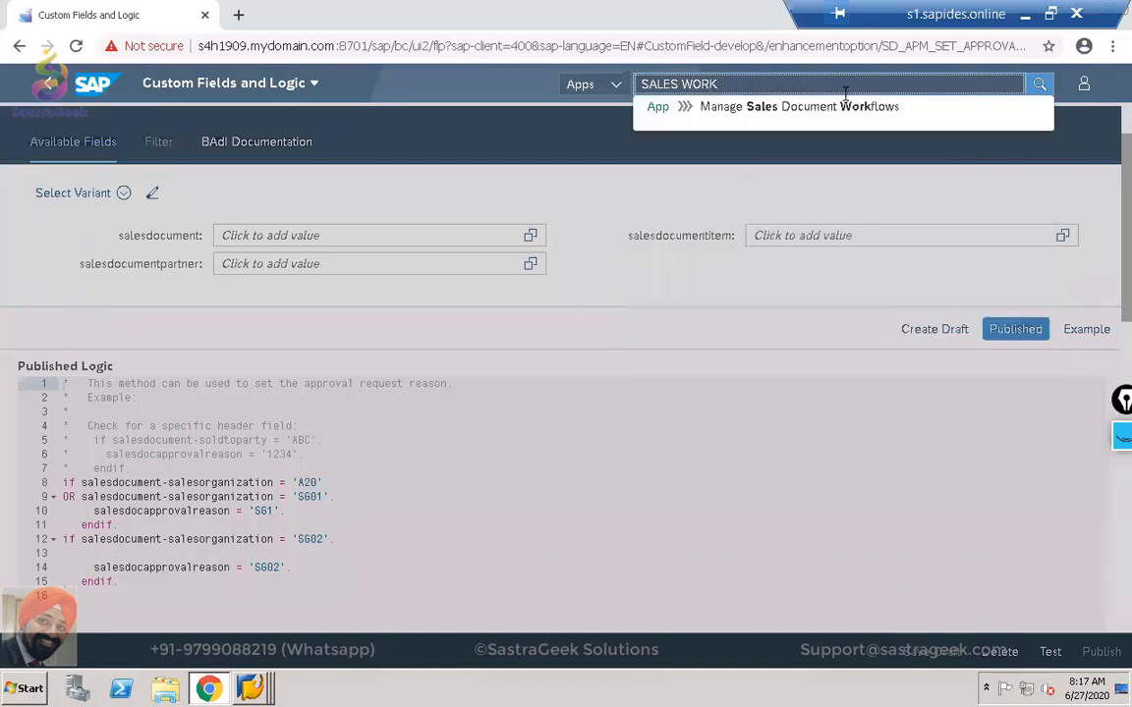
click(834, 111)
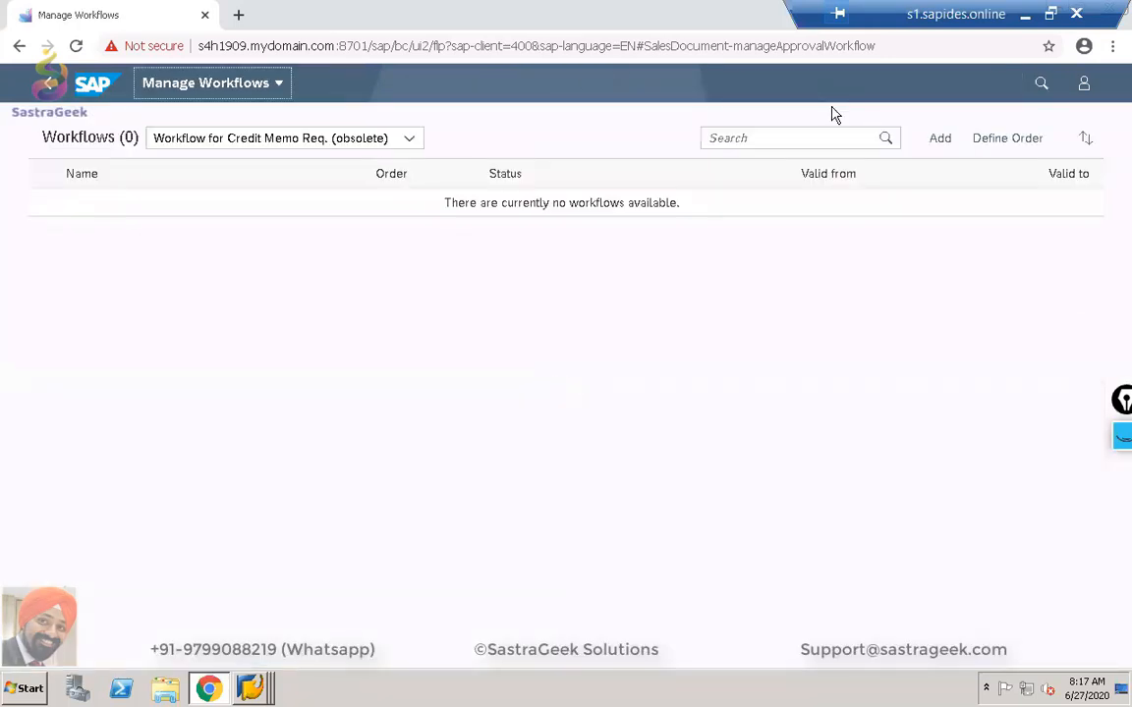
List the Workflow for Sales Orders entries: SO Approval active, WORKFLOW in draft.
click(411, 139)
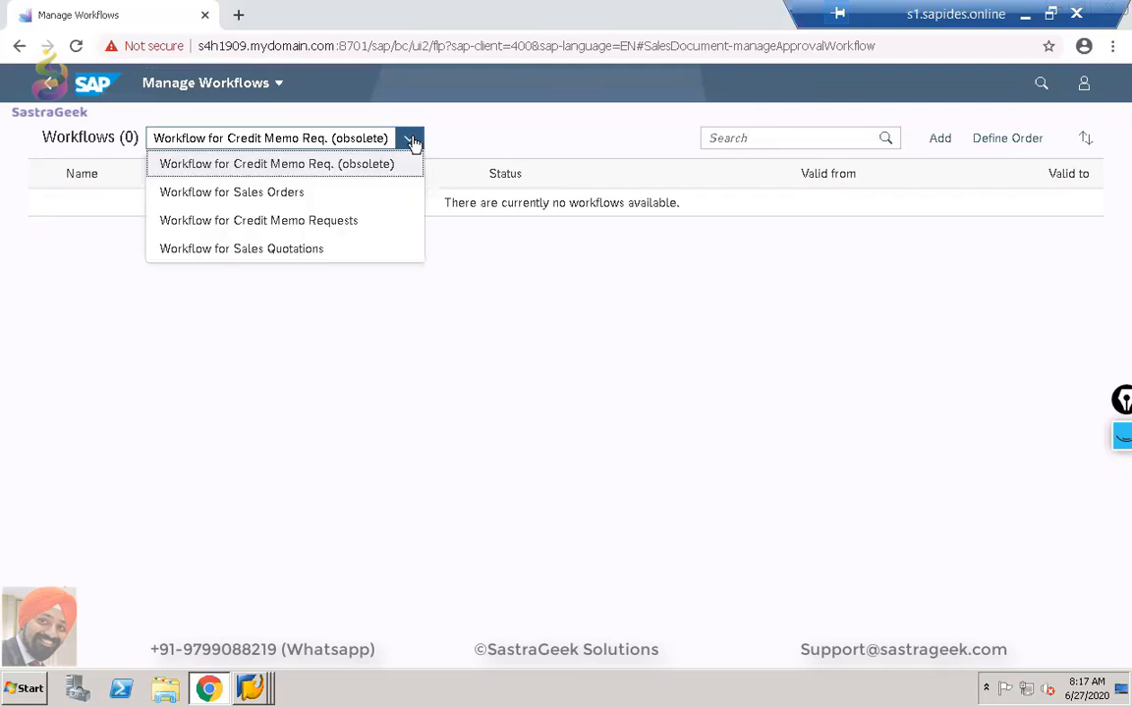
click(236, 194)
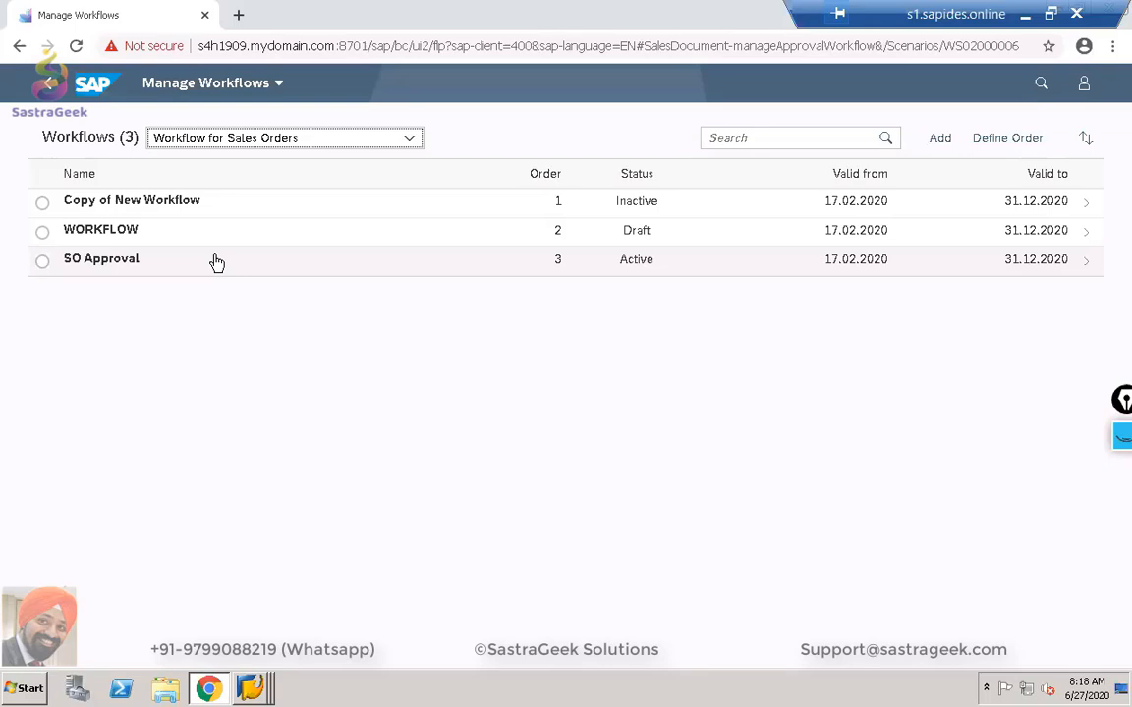
click(1113, 445)
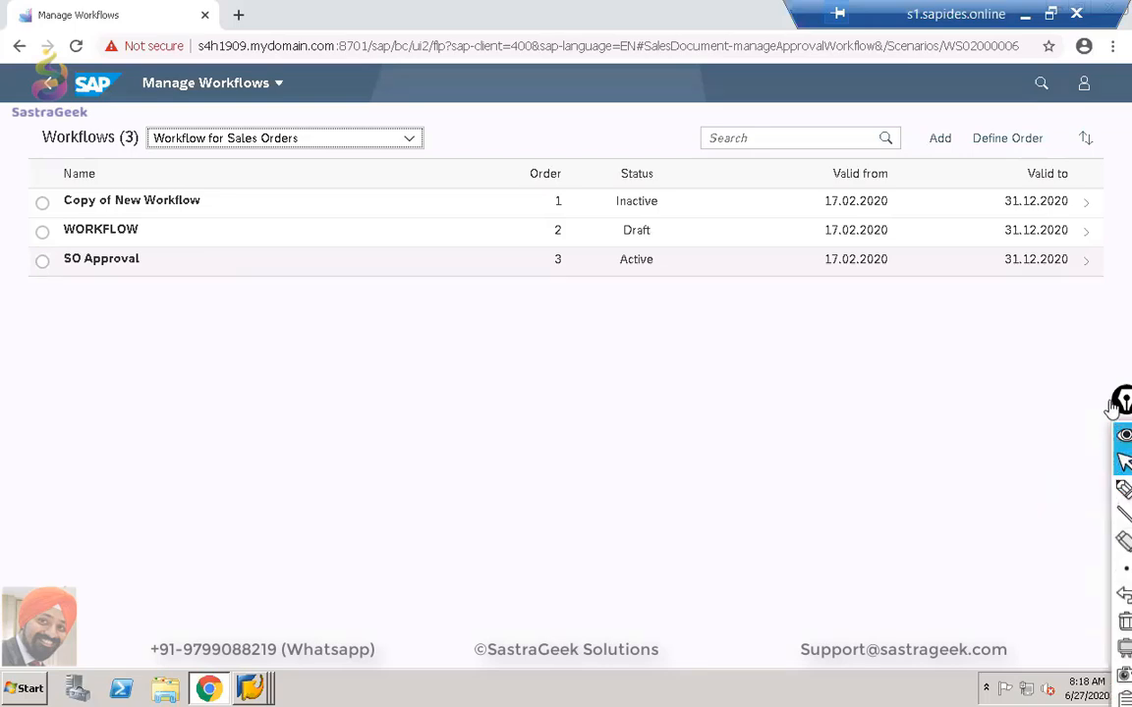
drag(1124, 400, 1106, 344)
mouse_move(1105, 438)
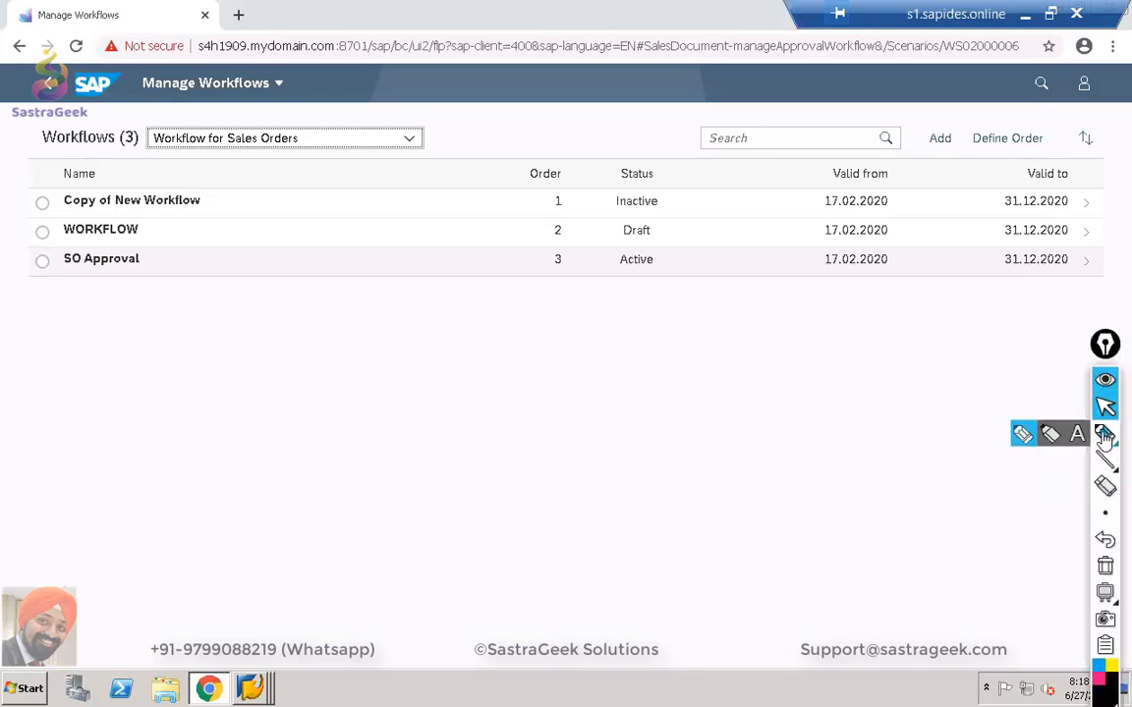
click(1023, 439)
drag(326, 171, 323, 274)
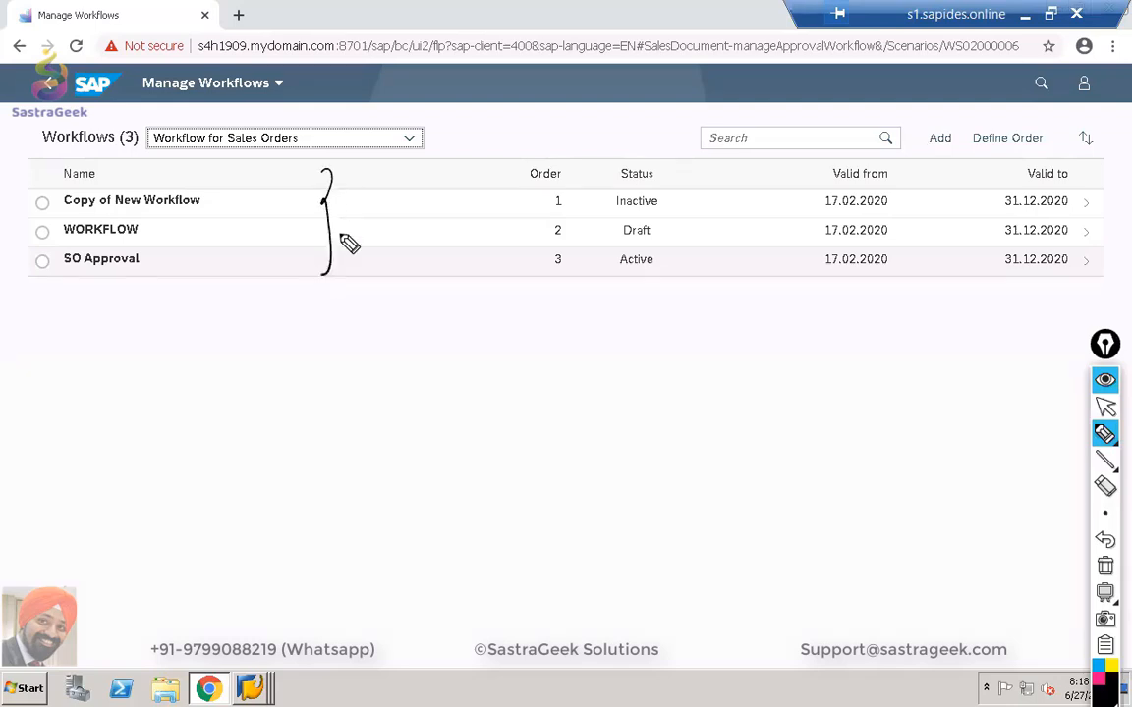
drag(542, 189, 551, 269)
drag(571, 190, 569, 270)
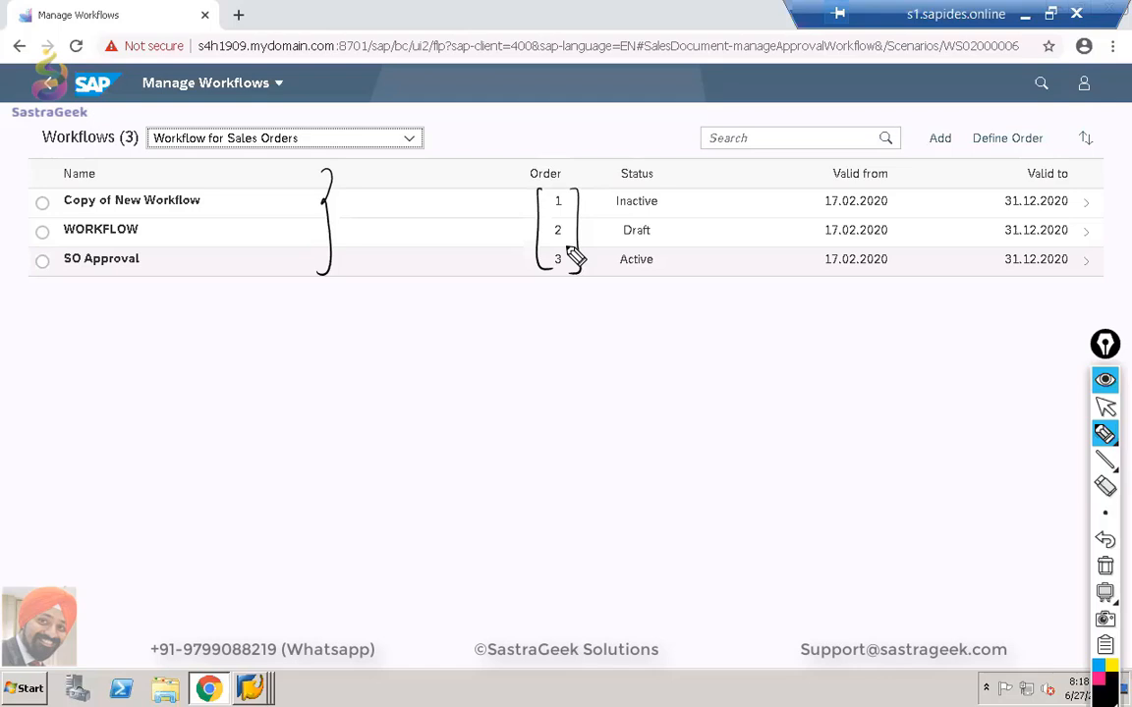
mouse_move(473, 202)
mouse_down()
mouse_move(508, 201)
mouse_move(500, 208)
mouse_up()
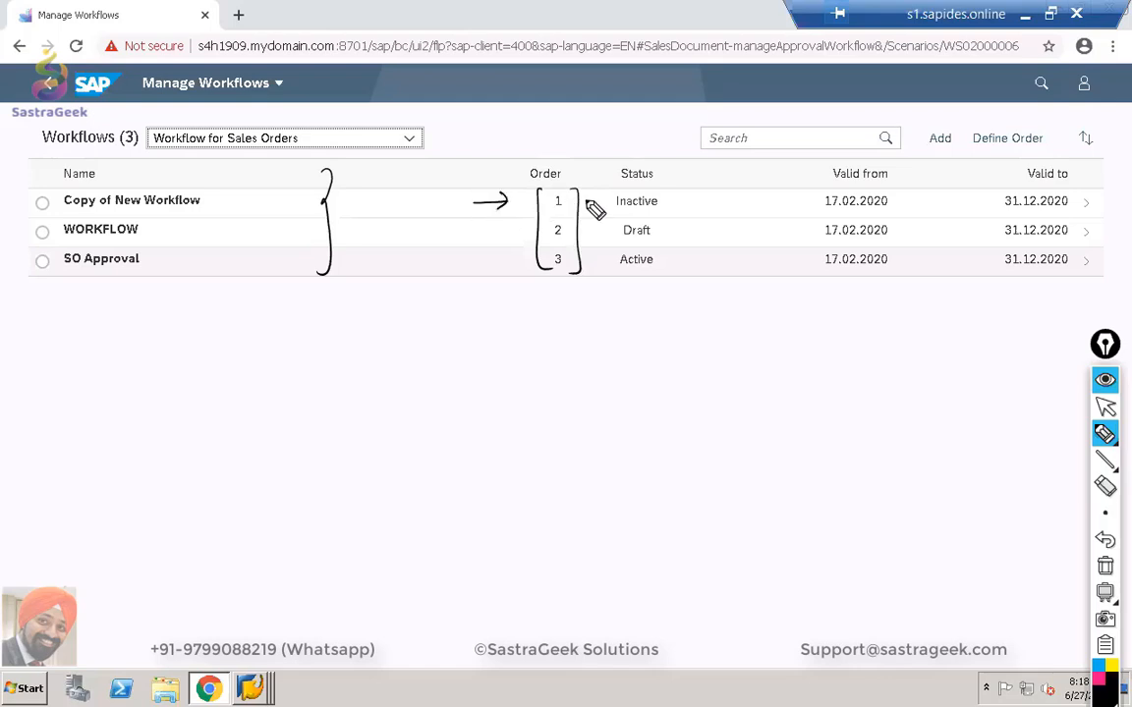
drag(588, 202, 601, 237)
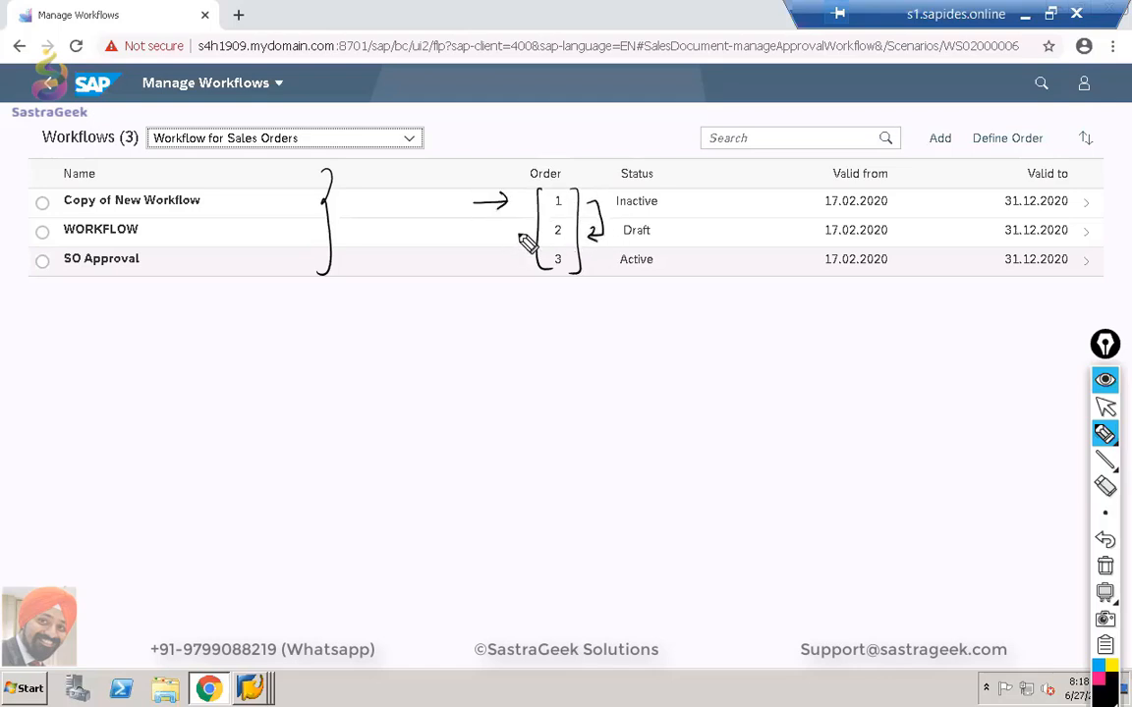
mouse_move(528, 230)
mouse_down()
mouse_move(517, 243)
mouse_move(539, 260)
mouse_up()
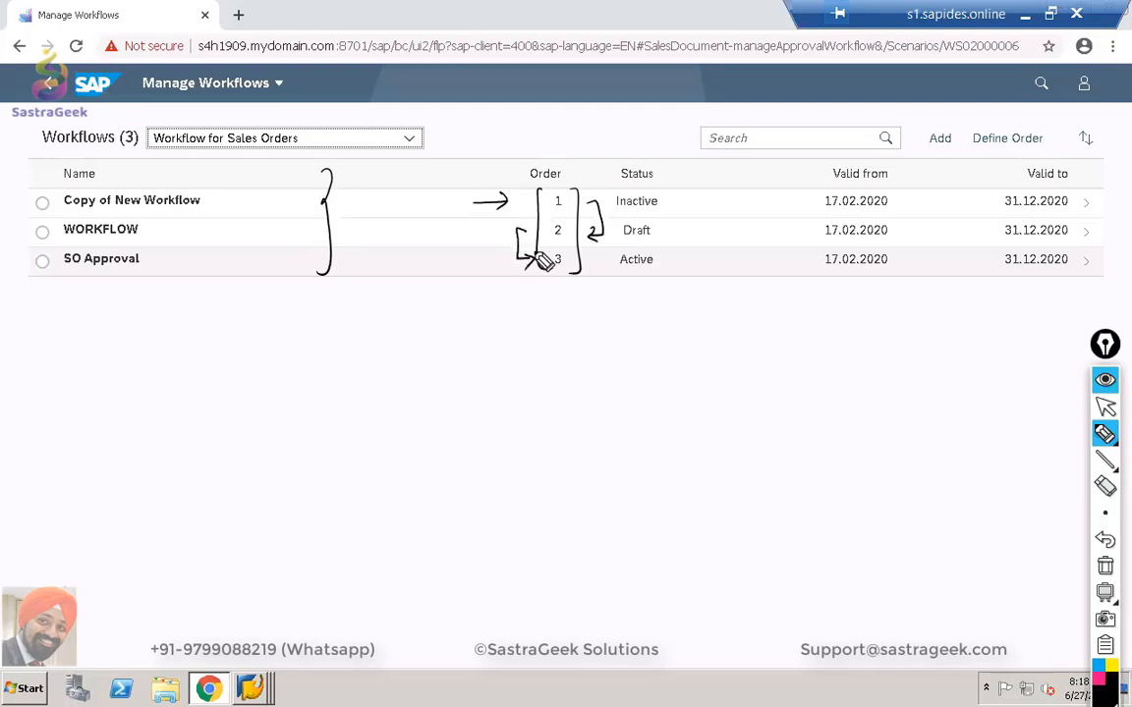
mouse_move(526, 207)
mouse_down()
mouse_move(510, 227)
mouse_move(536, 230)
mouse_up()
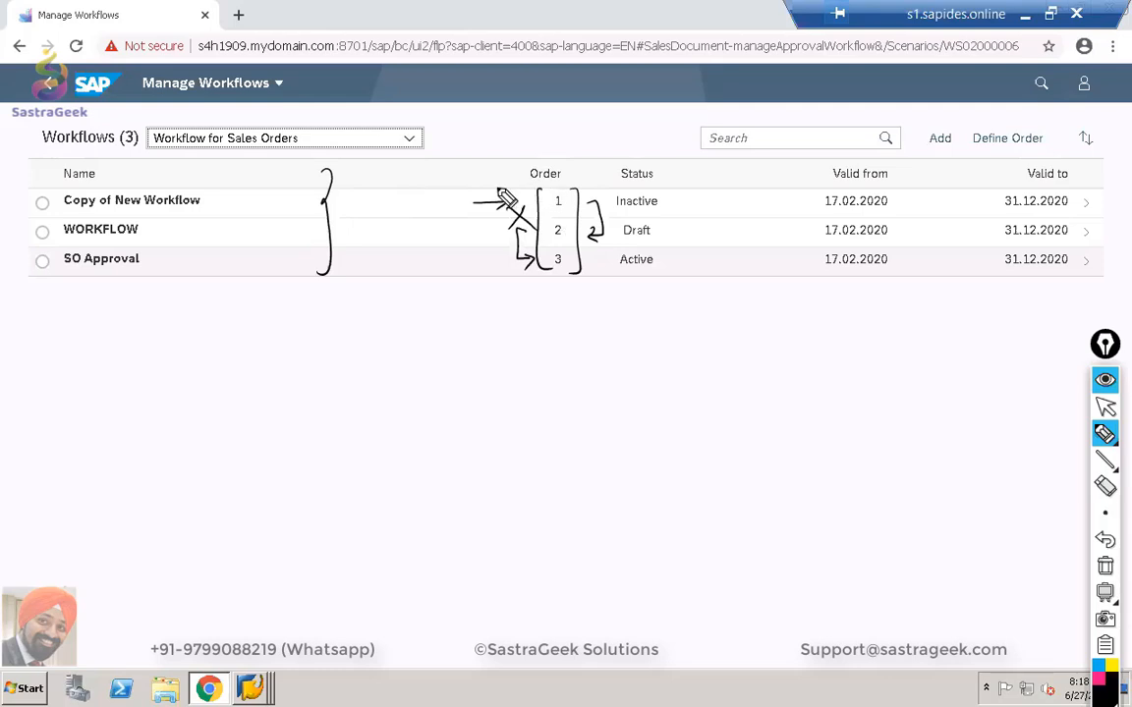
mouse_move(440, 189)
mouse_down()
mouse_move(439, 329)
mouse_move(444, 314)
mouse_up()
click(431, 317)
mouse_move(398, 201)
mouse_down()
mouse_move(412, 218)
mouse_move(396, 276)
mouse_move(411, 305)
mouse_move(403, 354)
mouse_up()
drag(406, 337, 424, 336)
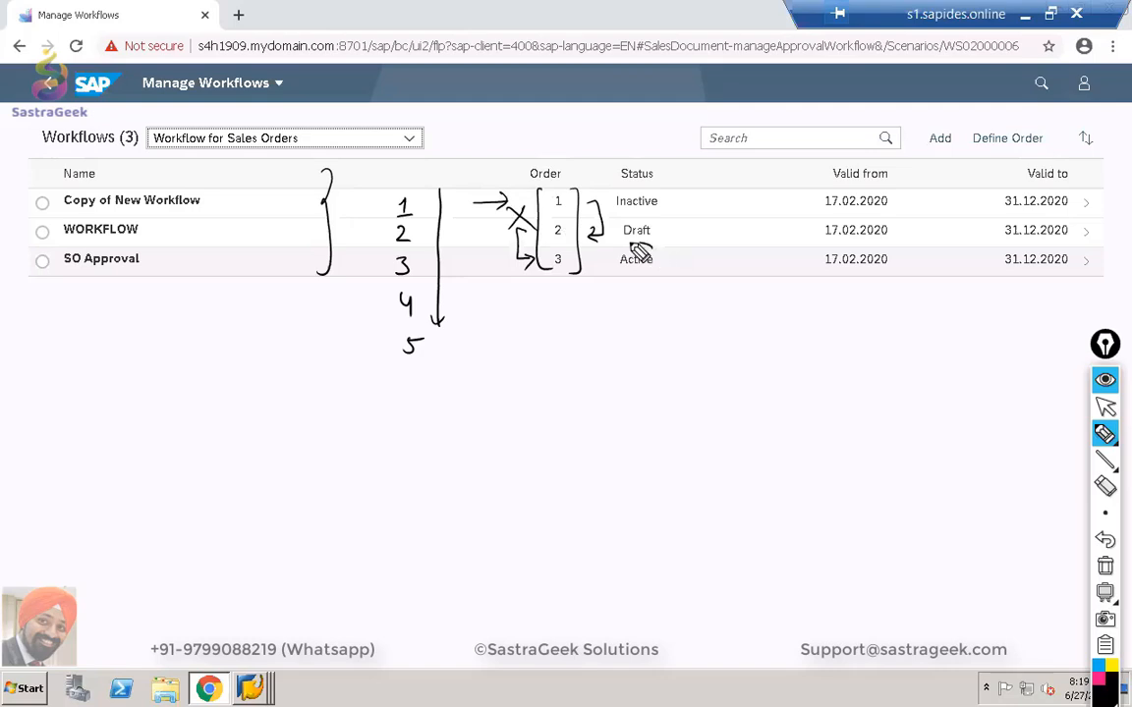
mouse_move(648, 247)
mouse_down()
mouse_move(663, 270)
mouse_move(652, 248)
mouse_up()
mouse_move(348, 207)
mouse_down()
mouse_move(373, 208)
mouse_move(363, 214)
mouse_move(500, 134)
mouse_move(576, 145)
mouse_move(609, 128)
mouse_move(625, 132)
mouse_move(505, 148)
mouse_move(620, 145)
mouse_up()
drag(506, 157, 620, 147)
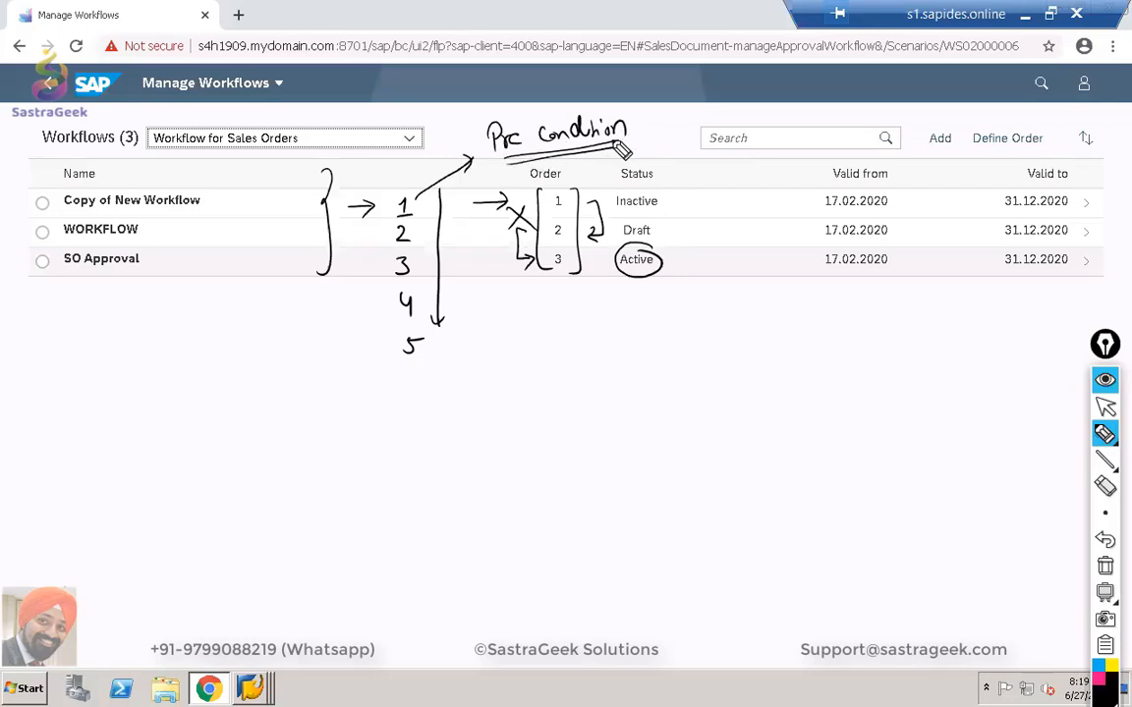
mouse_move(722, 296)
mouse_down()
mouse_move(734, 318)
mouse_move(871, 306)
mouse_move(864, 327)
mouse_up()
mouse_move(757, 337)
mouse_down()
mouse_move(866, 329)
mouse_move(855, 336)
mouse_up()
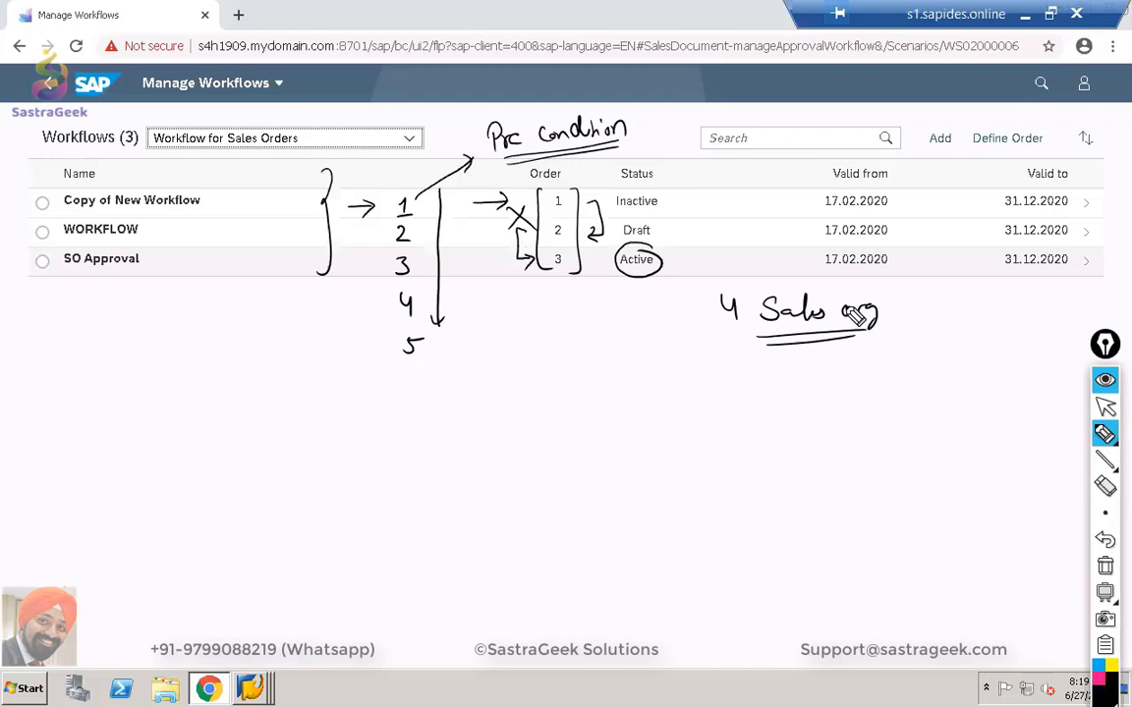
drag(851, 321, 876, 312)
mouse_move(602, 371)
mouse_down()
mouse_move(588, 393)
mouse_move(683, 388)
mouse_up()
drag(689, 394, 754, 389)
drag(772, 376, 774, 393)
drag(610, 432, 601, 453)
mouse_move(627, 442)
mouse_down()
mouse_move(630, 452)
mouse_move(682, 444)
mouse_up()
mouse_move(691, 452)
mouse_down()
mouse_move(700, 442)
mouse_move(697, 460)
mouse_move(744, 449)
mouse_up()
drag(759, 443, 783, 453)
mouse_move(621, 488)
mouse_down()
mouse_move(603, 508)
mouse_move(634, 509)
mouse_up()
mouse_move(647, 487)
mouse_down()
mouse_move(650, 509)
mouse_move(688, 503)
mouse_move(699, 522)
mouse_up()
drag(747, 499, 748, 512)
drag(766, 501, 777, 519)
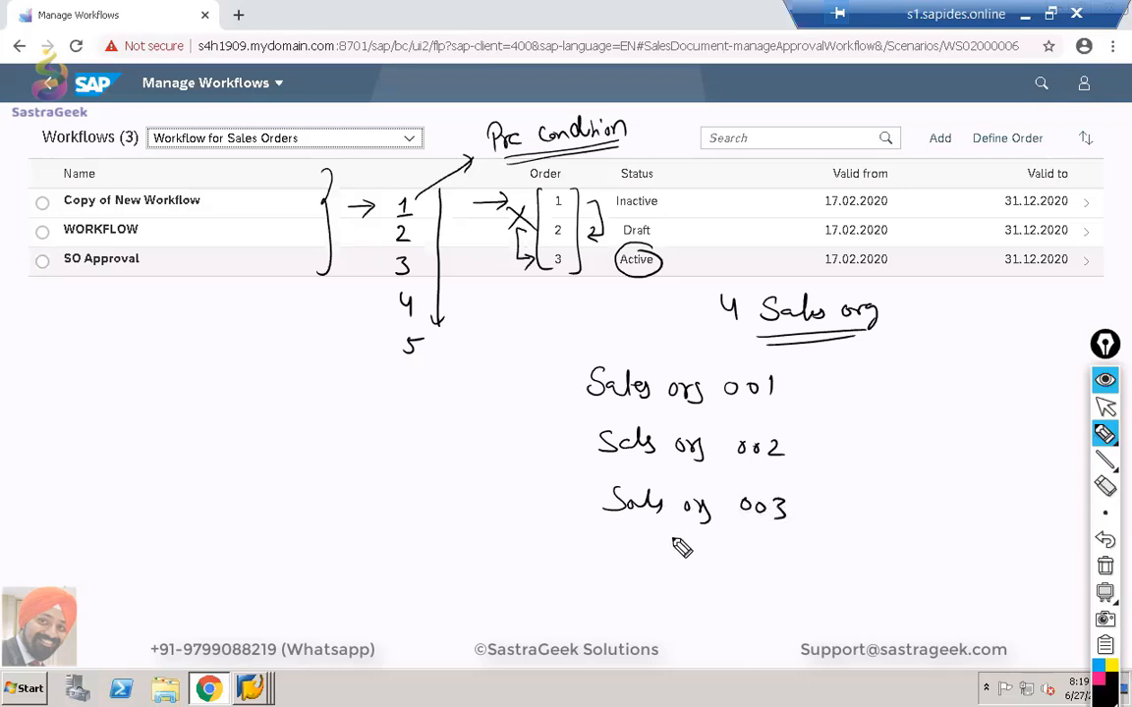
drag(621, 550, 611, 570)
drag(637, 562, 658, 572)
mouse_move(685, 557)
mouse_down()
mouse_move(678, 585)
mouse_move(698, 569)
mouse_move(745, 568)
mouse_up()
drag(790, 569, 792, 576)
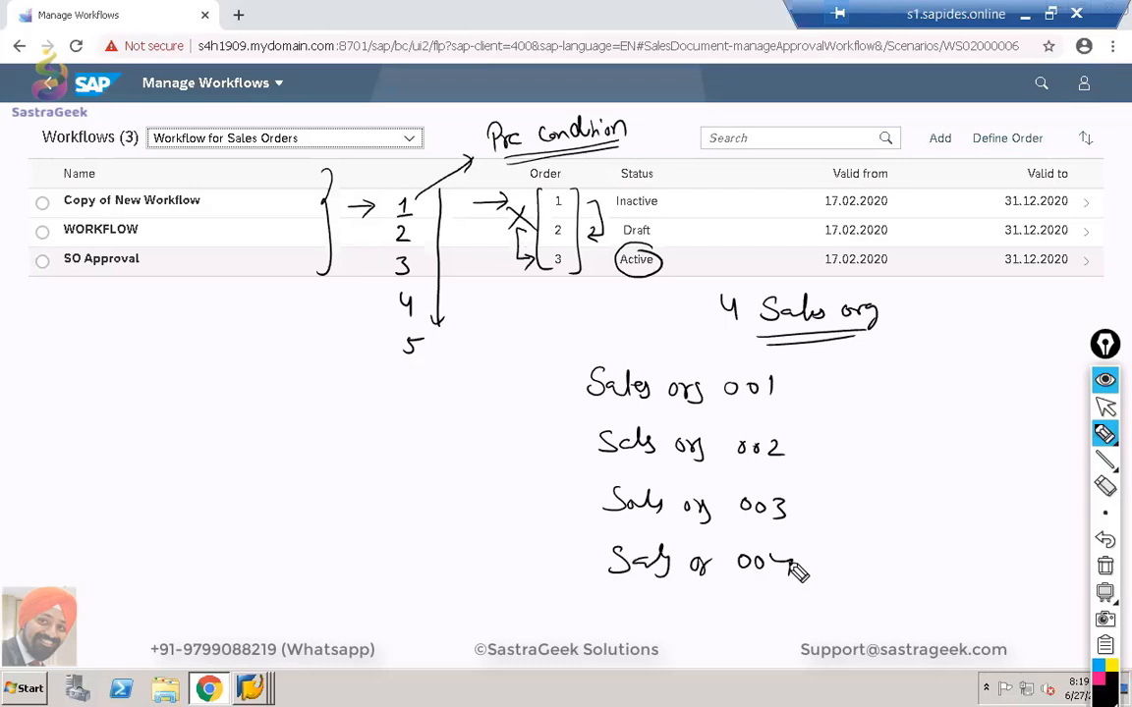
drag(517, 368, 525, 385)
drag(513, 386, 538, 384)
mouse_move(515, 435)
mouse_down()
mouse_move(539, 452)
mouse_move(523, 512)
mouse_up()
drag(521, 542, 541, 558)
drag(532, 544, 529, 573)
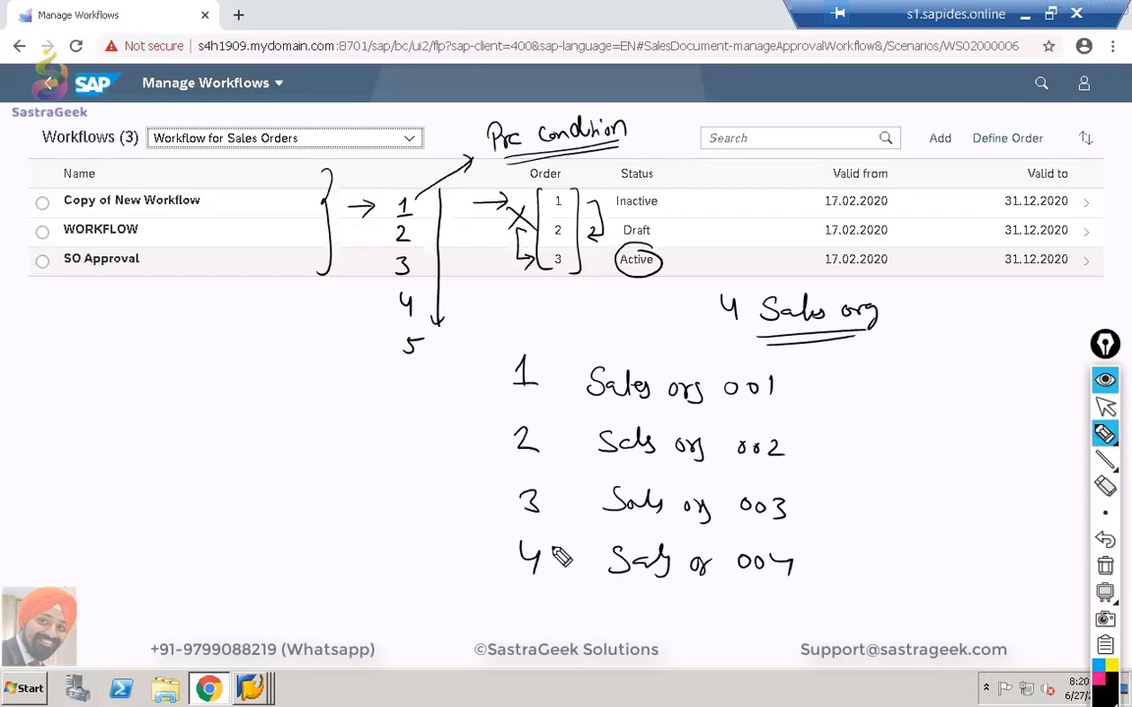
click(957, 325)
mouse_move(952, 310)
mouse_down()
mouse_move(937, 326)
mouse_move(970, 316)
mouse_up()
drag(921, 333, 983, 329)
mouse_move(924, 338)
mouse_down()
mouse_move(971, 333)
mouse_move(959, 384)
mouse_move(992, 379)
mouse_move(986, 389)
mouse_move(1004, 393)
mouse_move(1065, 379)
mouse_move(1055, 403)
mouse_up()
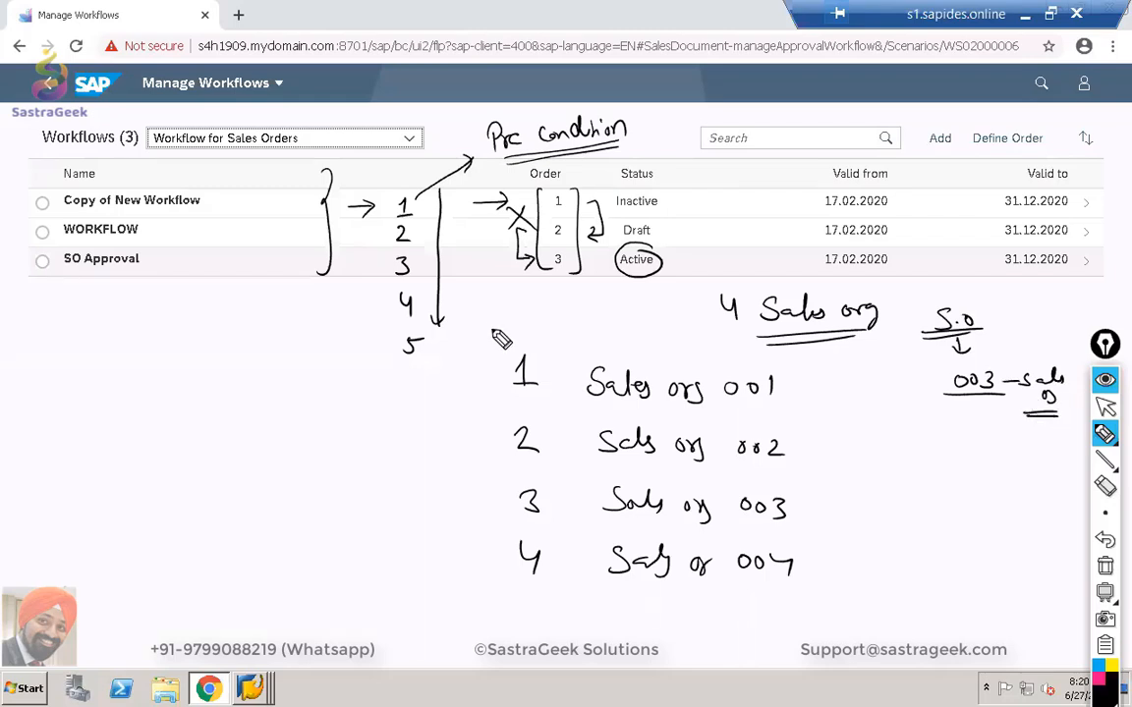
mouse_move(488, 321)
mouse_down()
mouse_move(488, 364)
mouse_move(497, 342)
mouse_up()
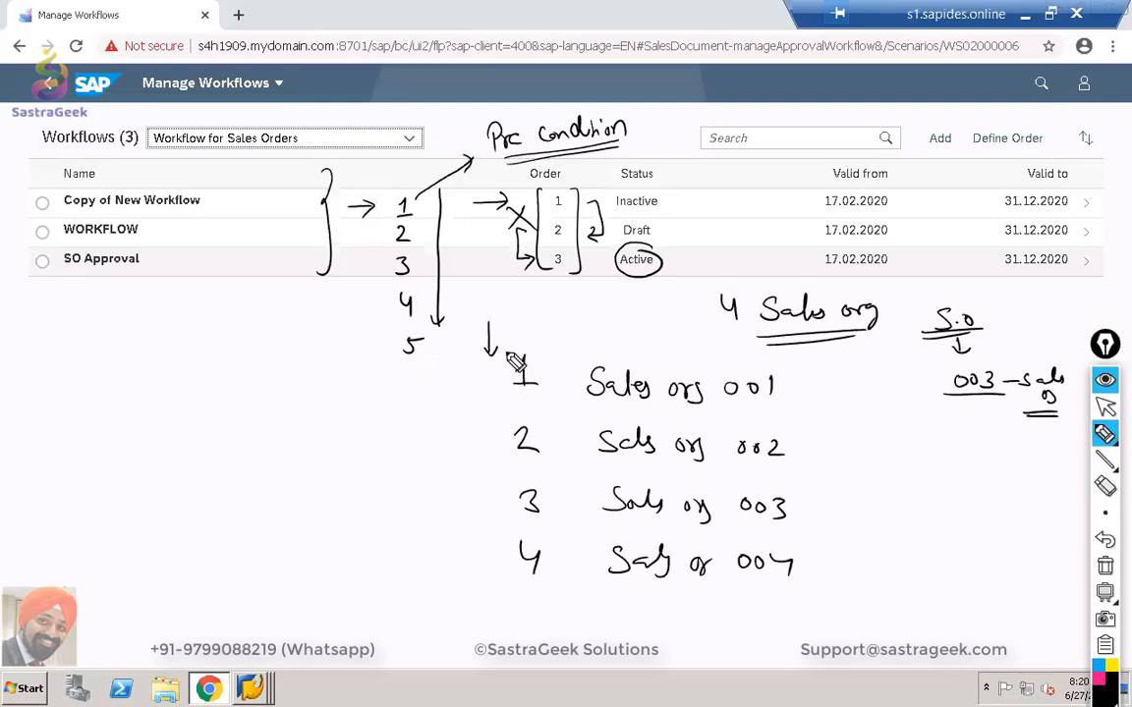
drag(602, 404, 756, 400)
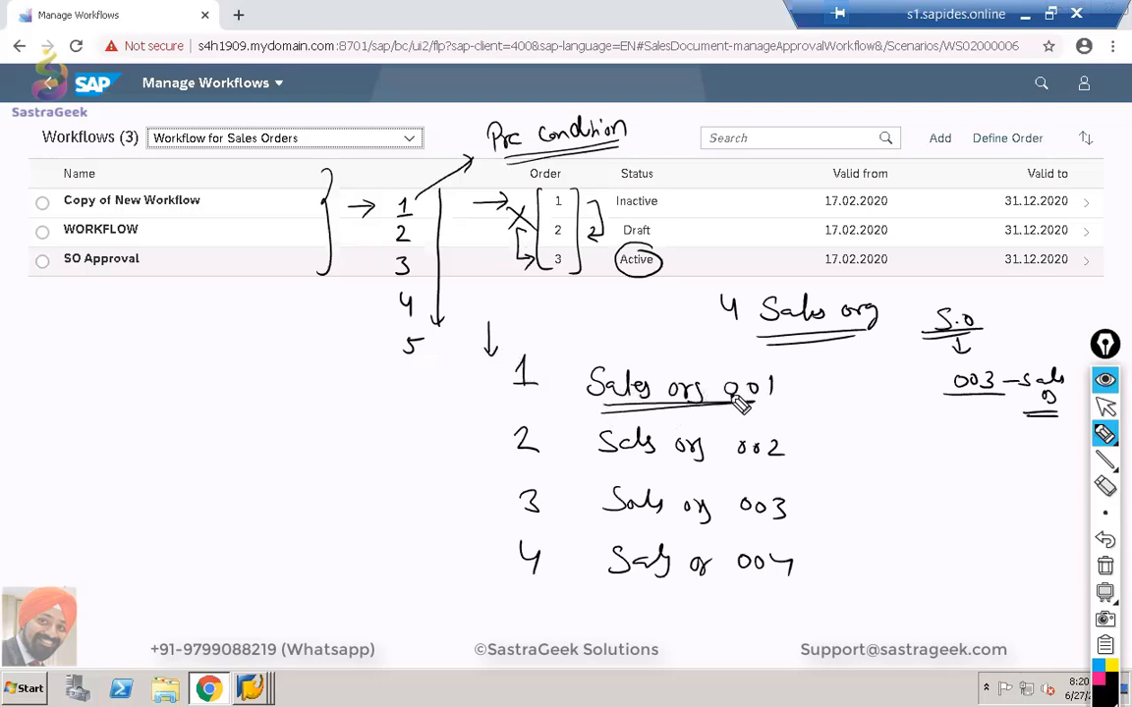
mouse_move(795, 392)
mouse_down()
mouse_move(827, 420)
mouse_move(794, 419)
mouse_up()
drag(598, 459, 832, 461)
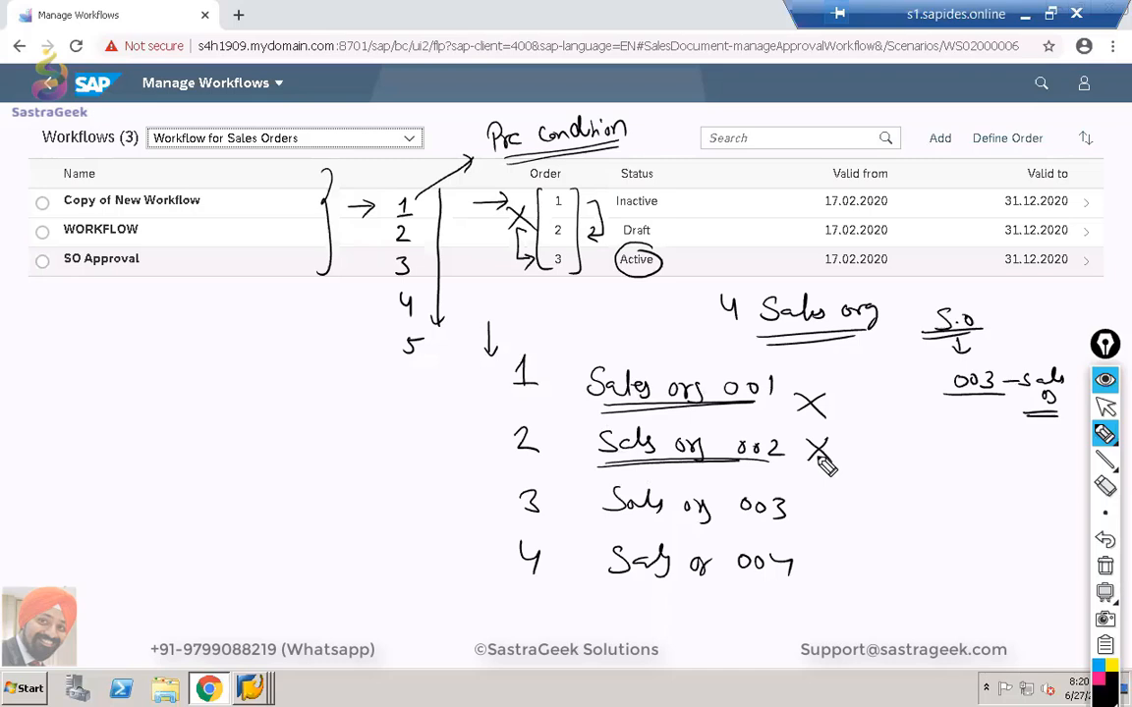
mouse_move(498, 472)
mouse_down()
mouse_move(804, 473)
mouse_move(825, 518)
mouse_up()
mouse_move(499, 474)
mouse_down()
mouse_move(632, 521)
mouse_move(827, 518)
mouse_move(843, 499)
mouse_move(1014, 499)
mouse_up()
mouse_move(898, 523)
mouse_down()
mouse_move(1004, 524)
mouse_move(899, 531)
mouse_up()
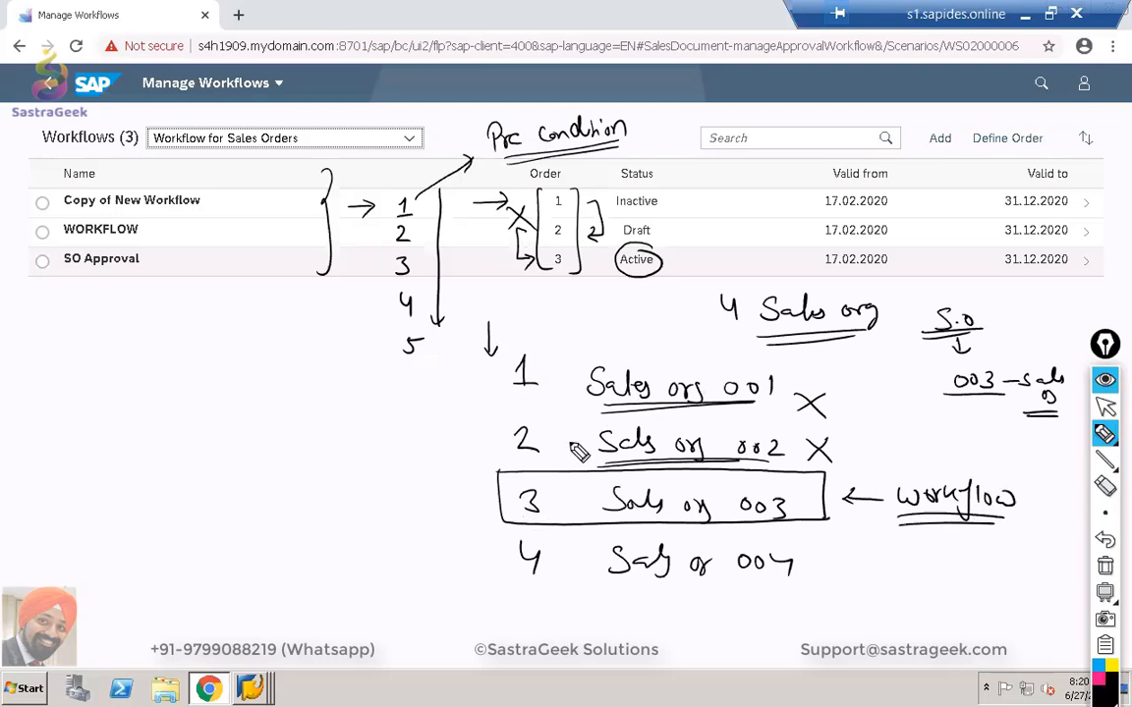
right_click(783, 563)
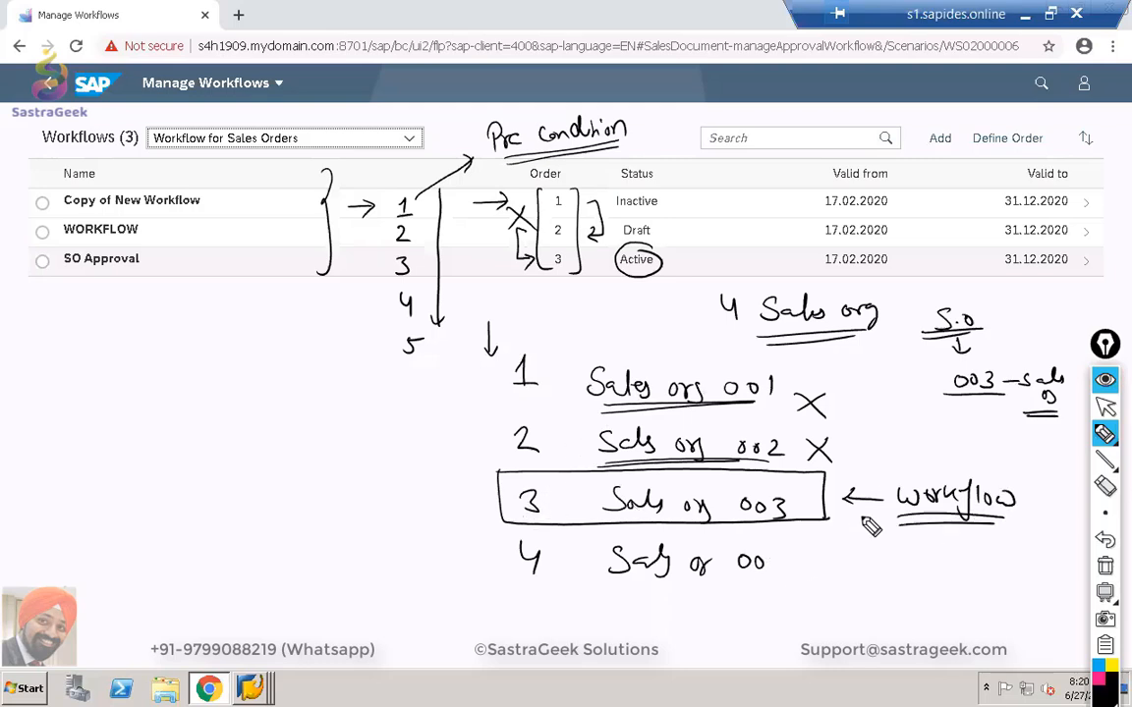
drag(768, 555, 772, 572)
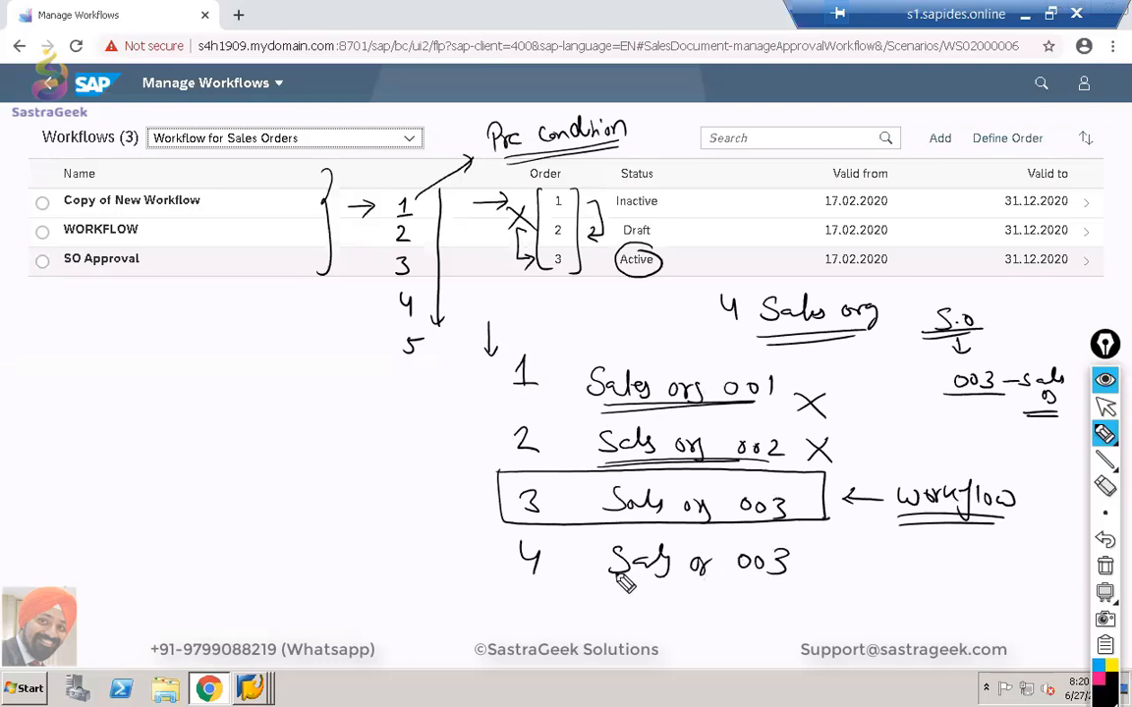
mouse_move(812, 558)
mouse_down()
mouse_move(842, 587)
mouse_move(811, 587)
mouse_up()
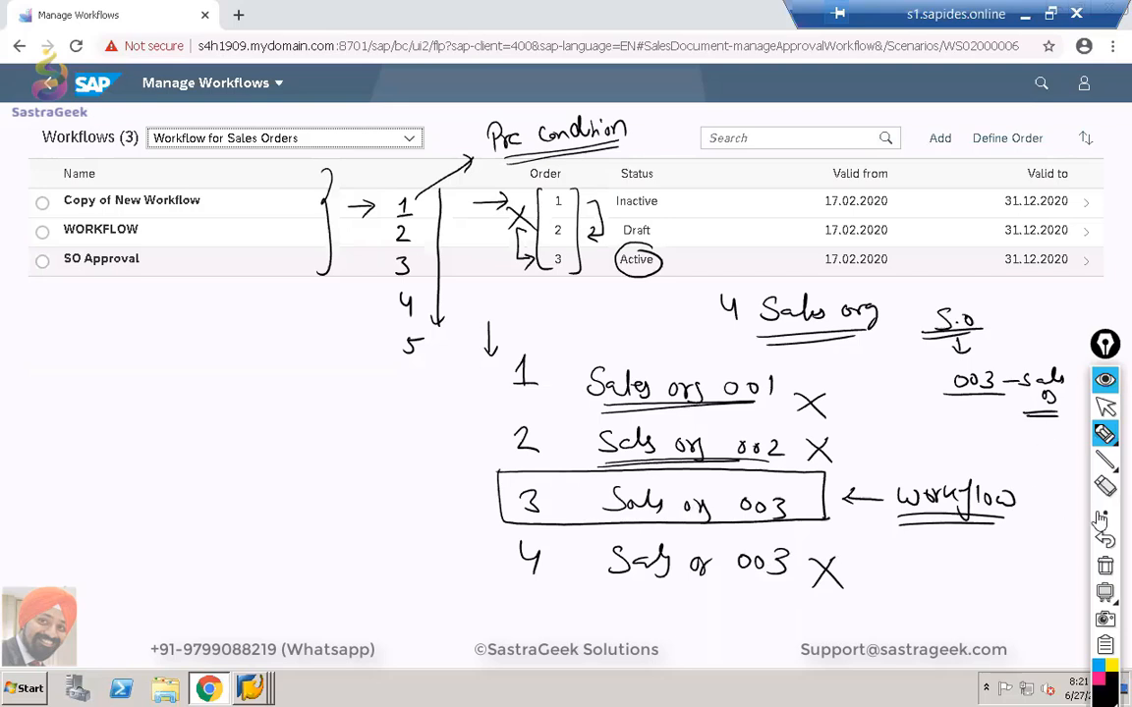
click(1105, 567)
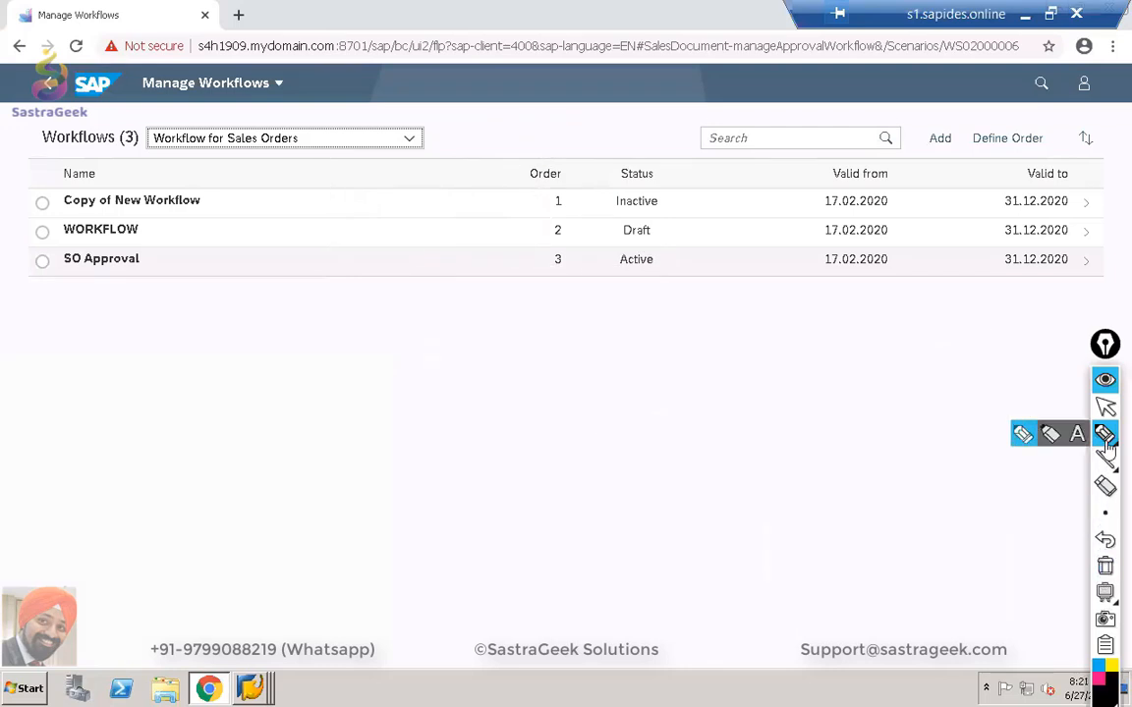
Add a new sales order workflow named 'SG02 WORKFLOW'.
click(1106, 408)
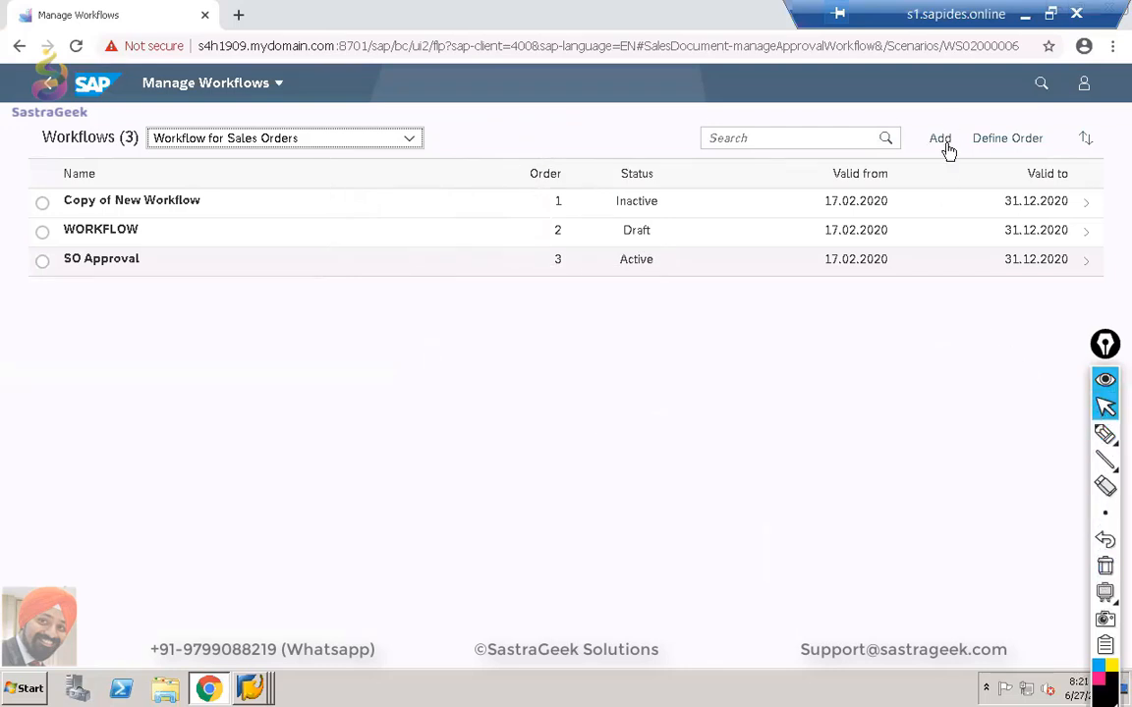
click(941, 140)
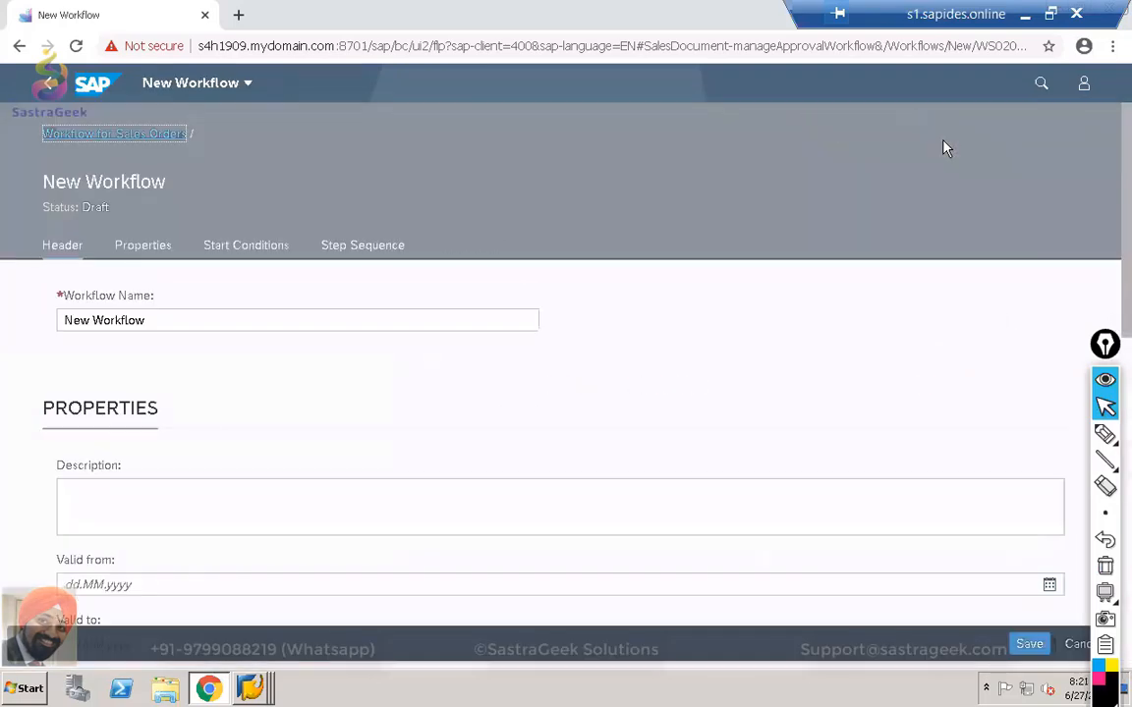
triple_click(241, 319)
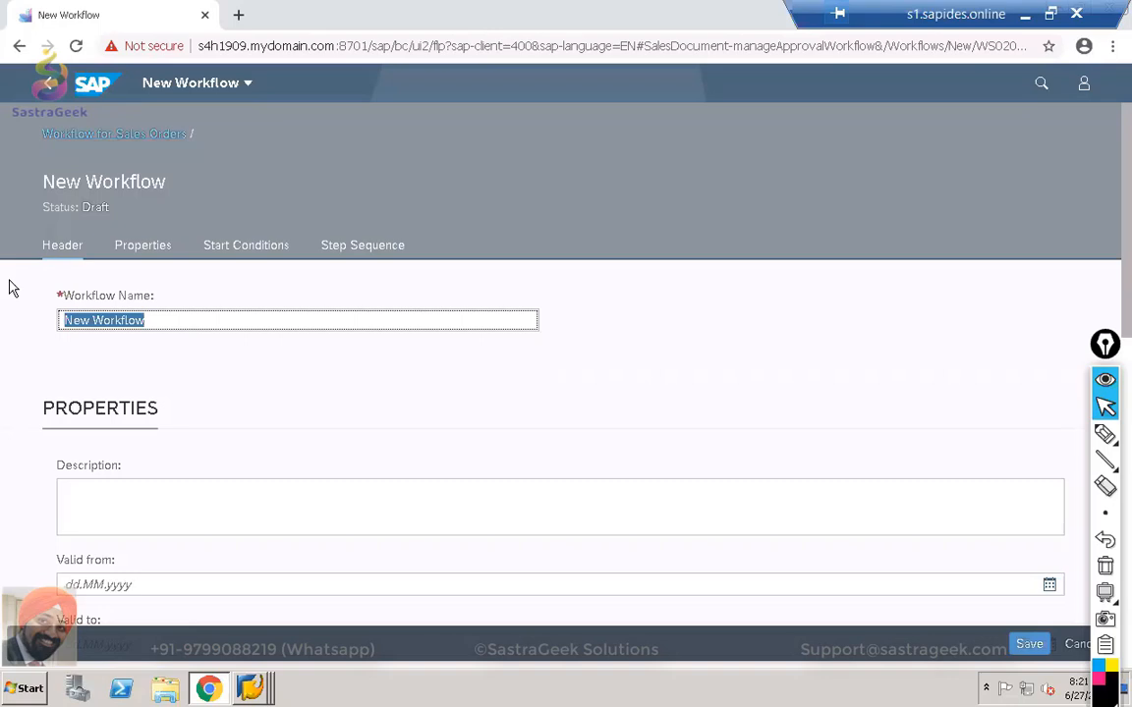
text(SG)
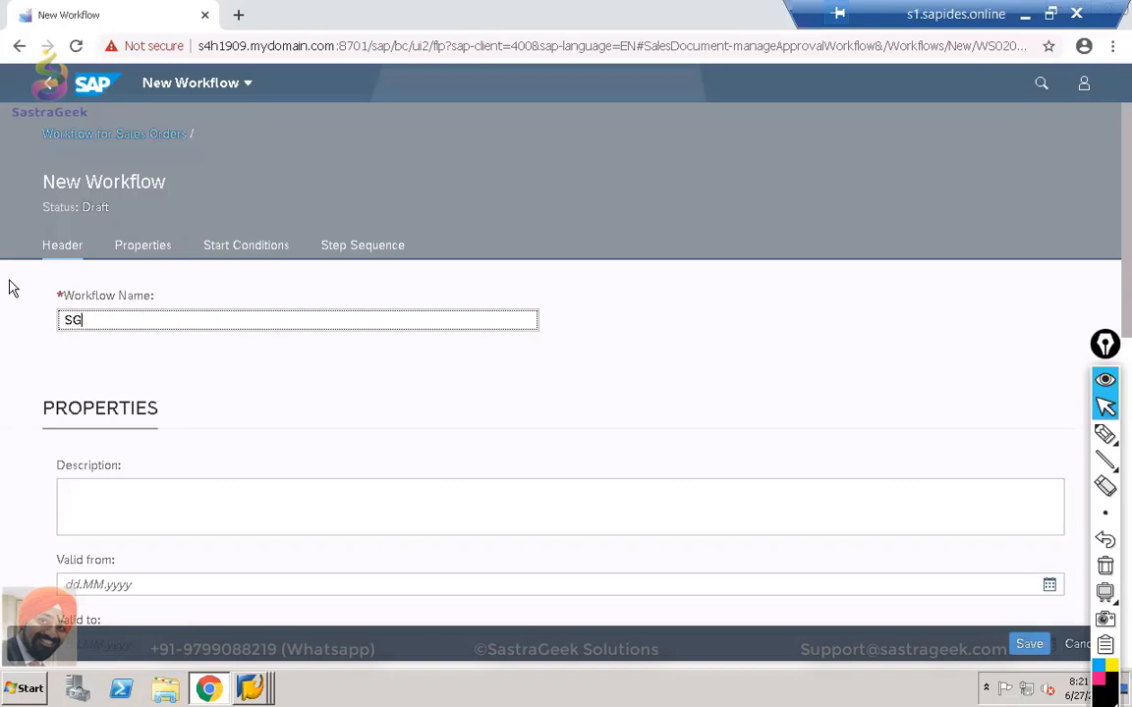
text(02 WORKFLOW)
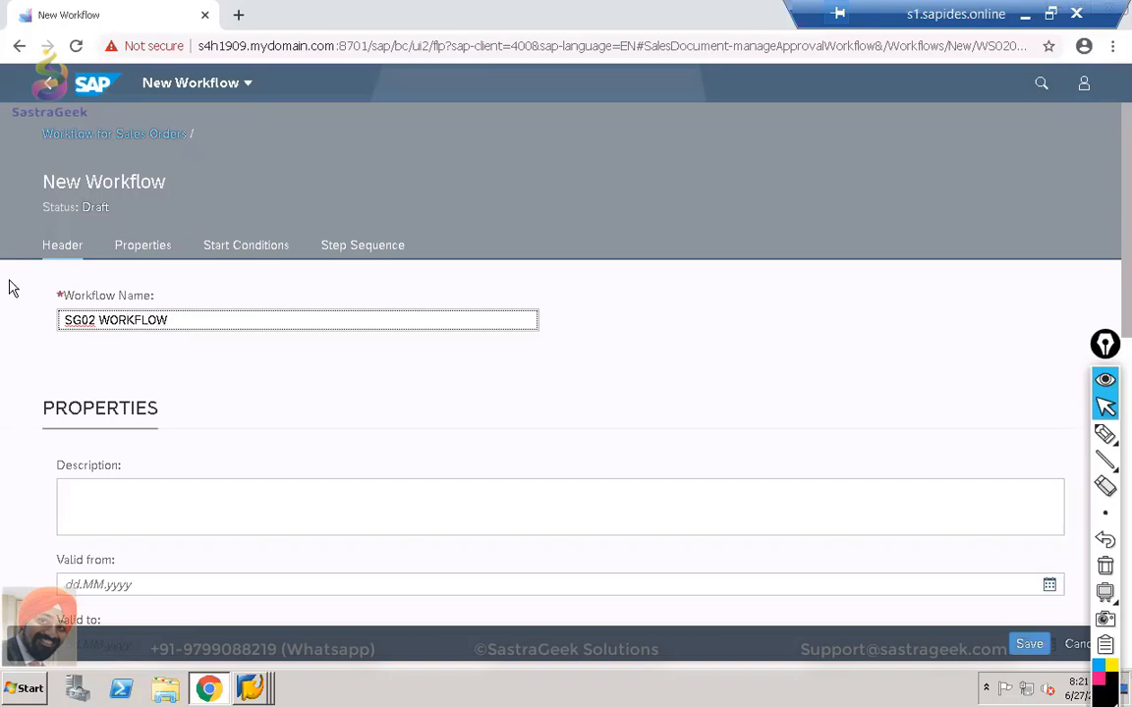
scroll(188, 501, down, 1)
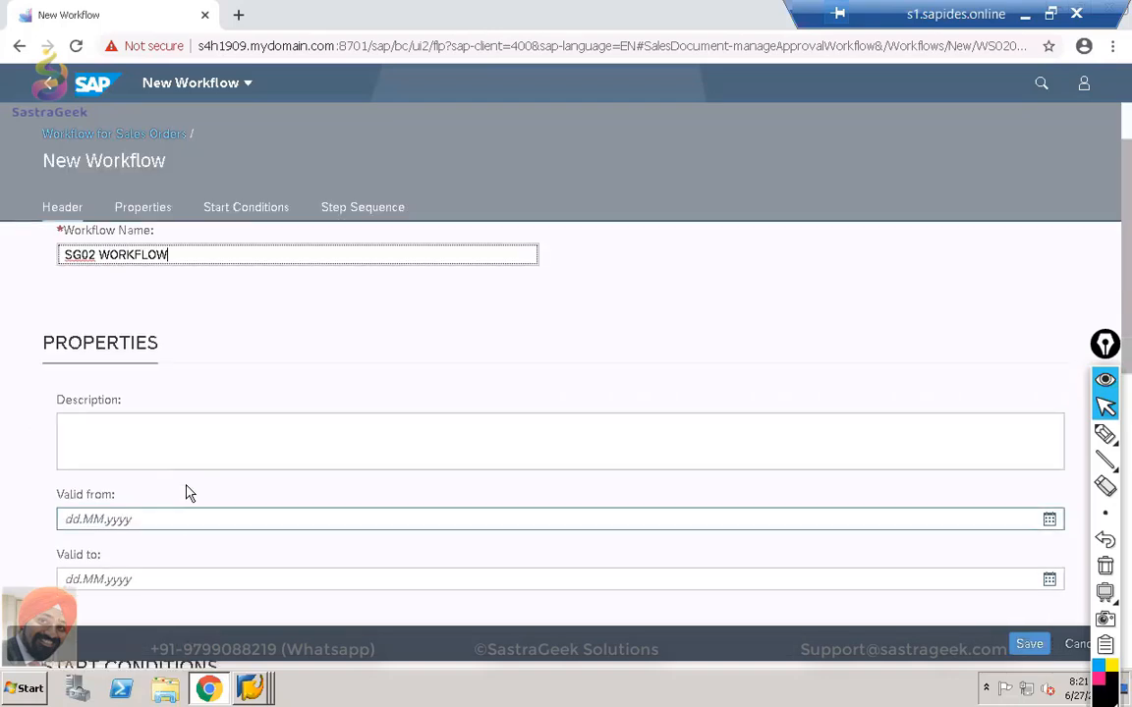
scroll(186, 432, up, 1)
Enter the description 'Work Flow for SG02 Sales Otg'.
click(157, 500)
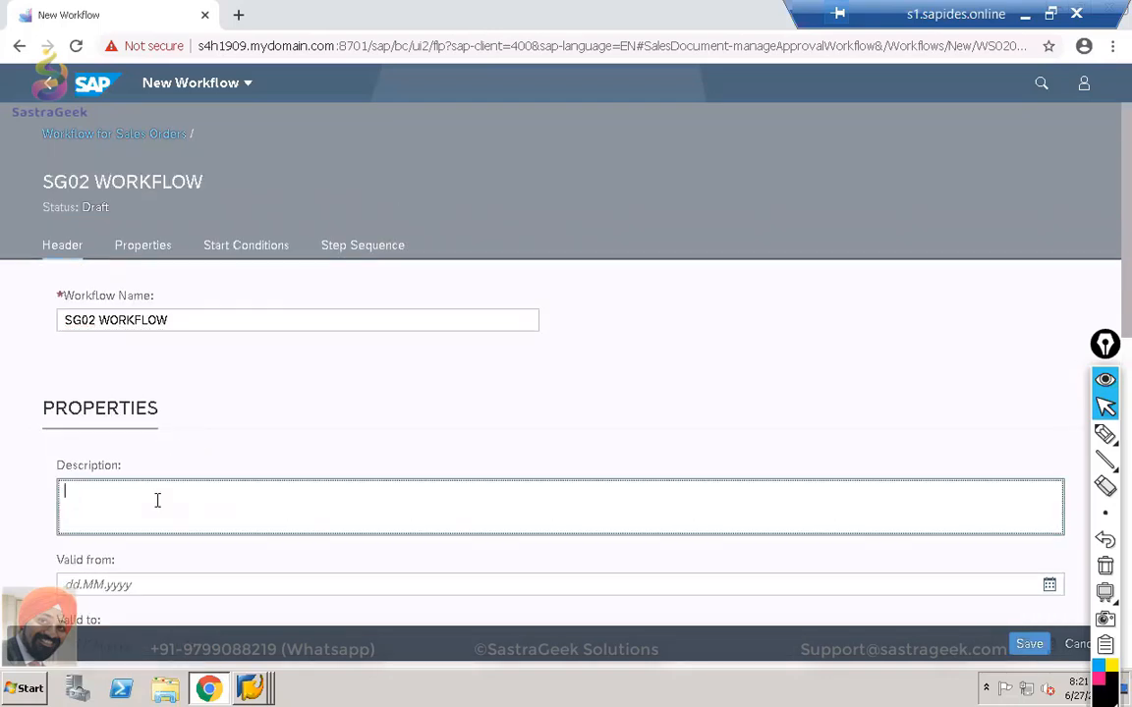
text(wORK FLOW)
key(BackSpace)
key(BackSpace)
key(BackSpace)
key(BackSpace)
key(BackSpace)
key(BackSpace)
key(BackSpace)
key(BackSpace)
key(BackSpace)
text(Work Flow for SG02 Sales Otg)
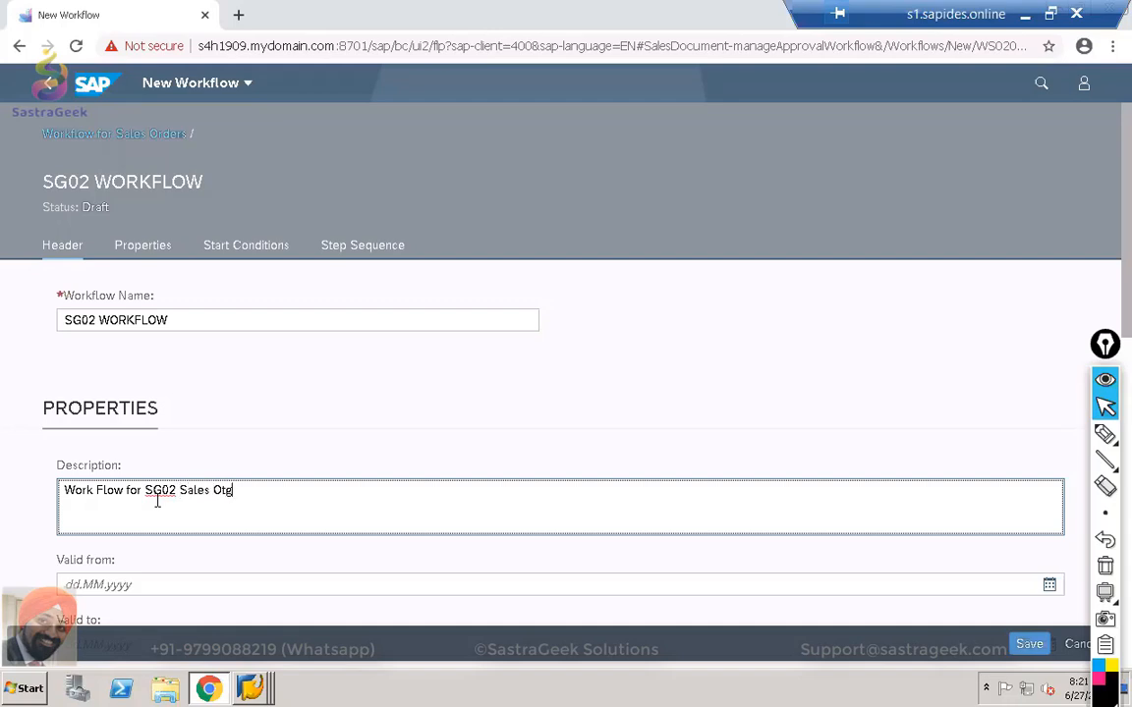
scroll(233, 434, down, 3)
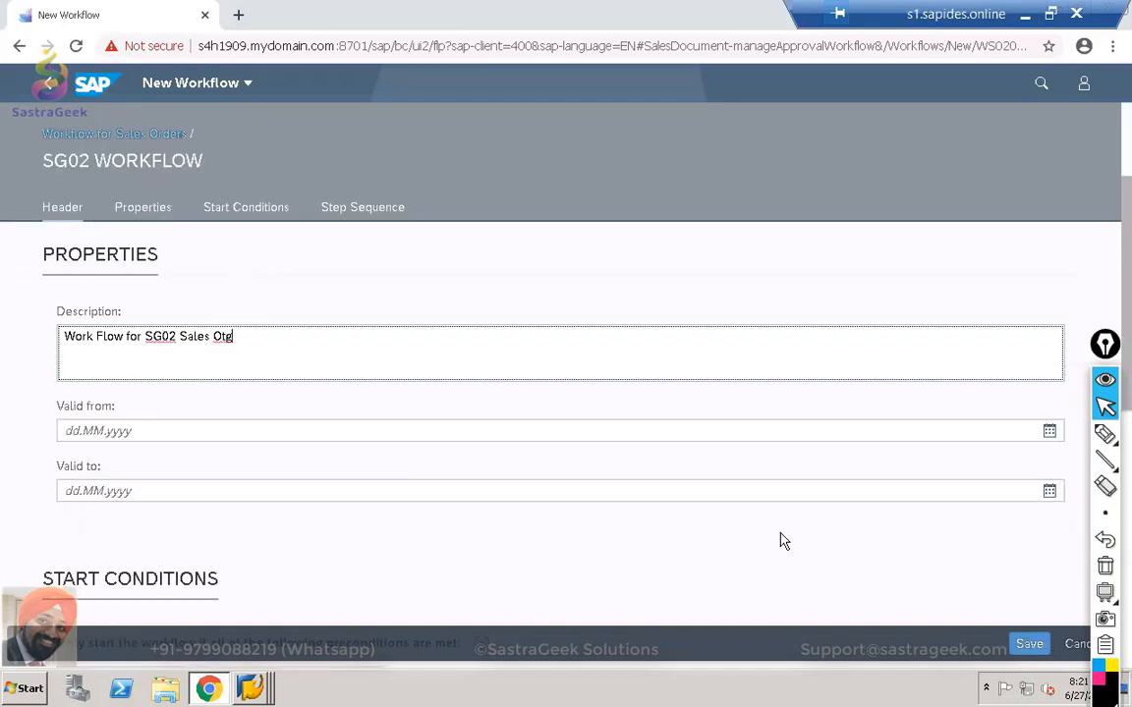
Set Valid from to 26.06.2020 and Valid to to 04.07.2020 using the calendars.
click(1049, 431)
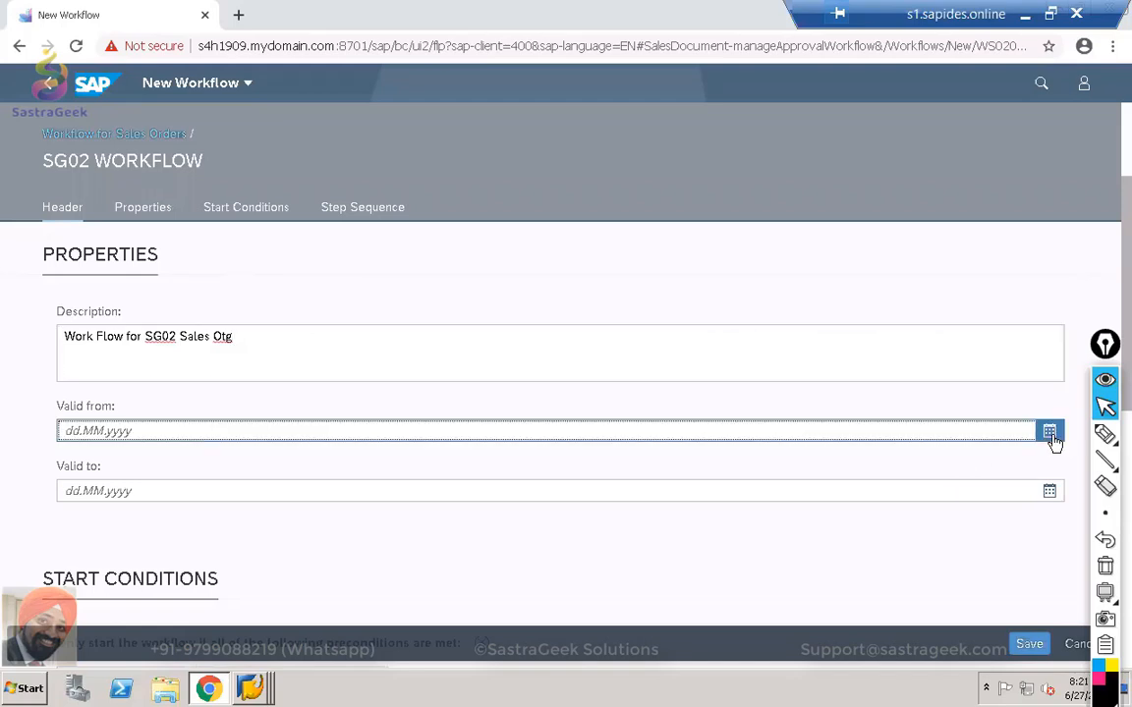
click(276, 602)
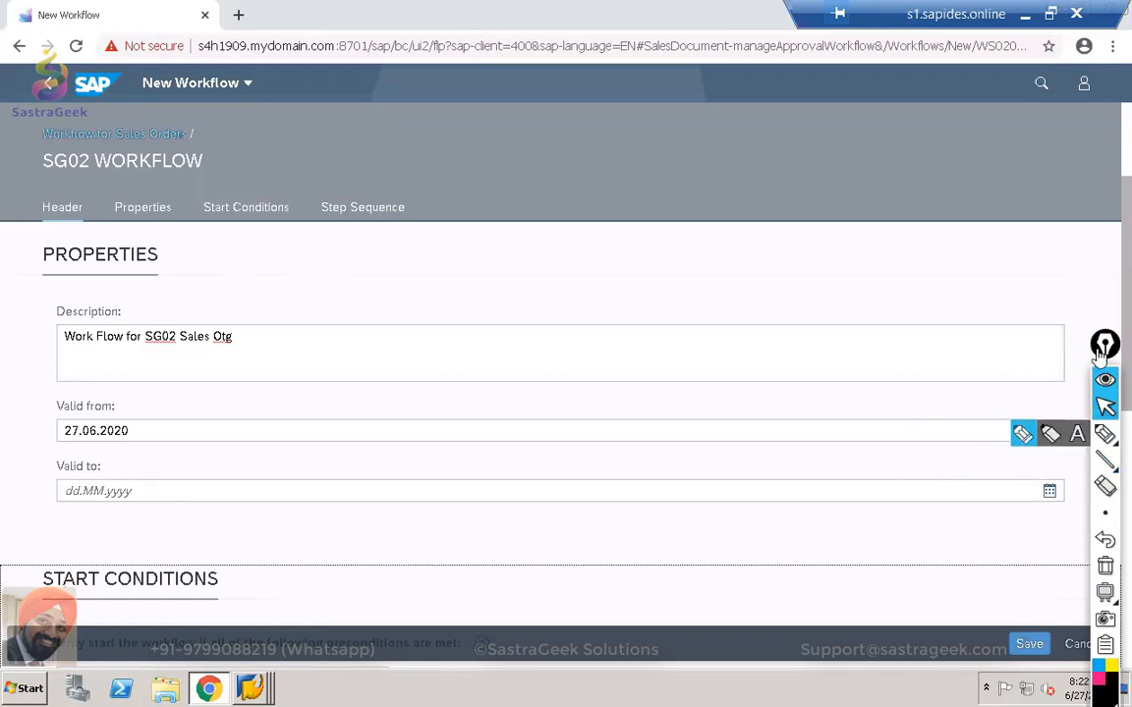
click(1049, 432)
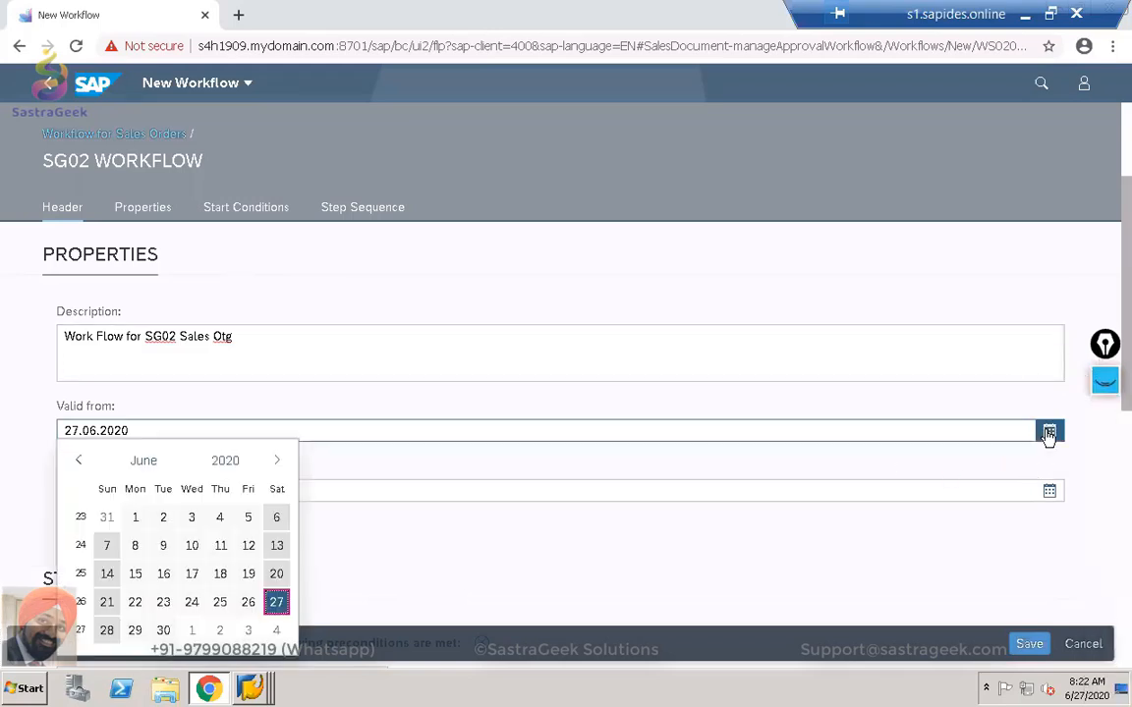
click(247, 602)
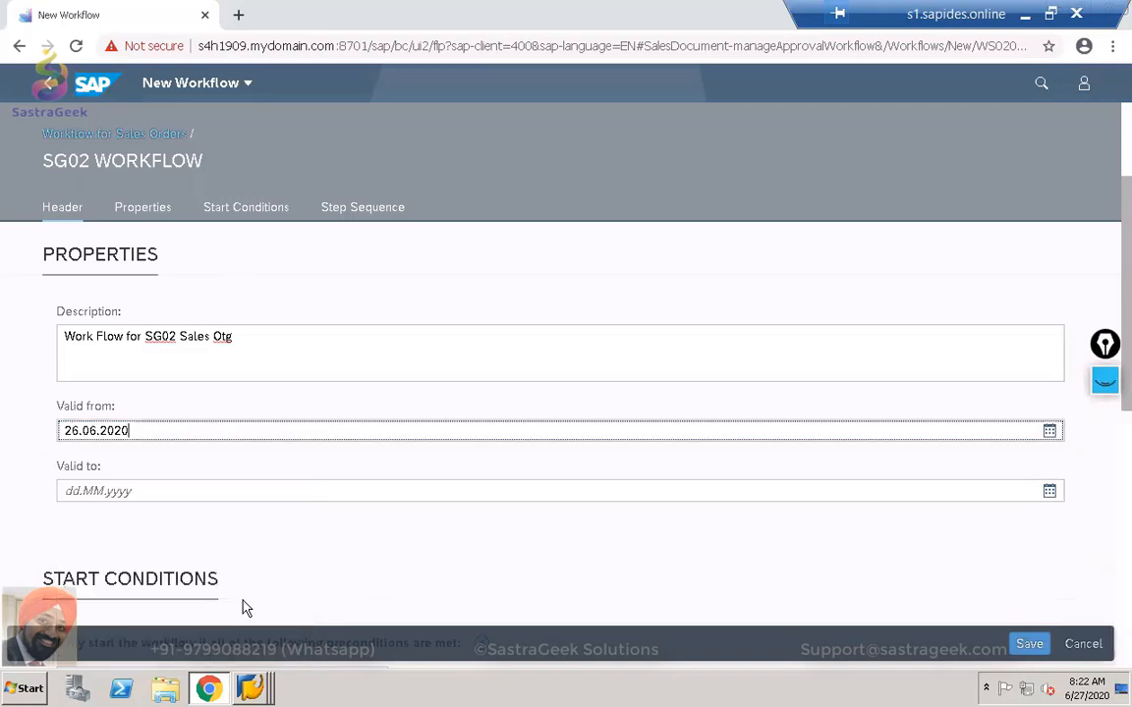
click(1050, 494)
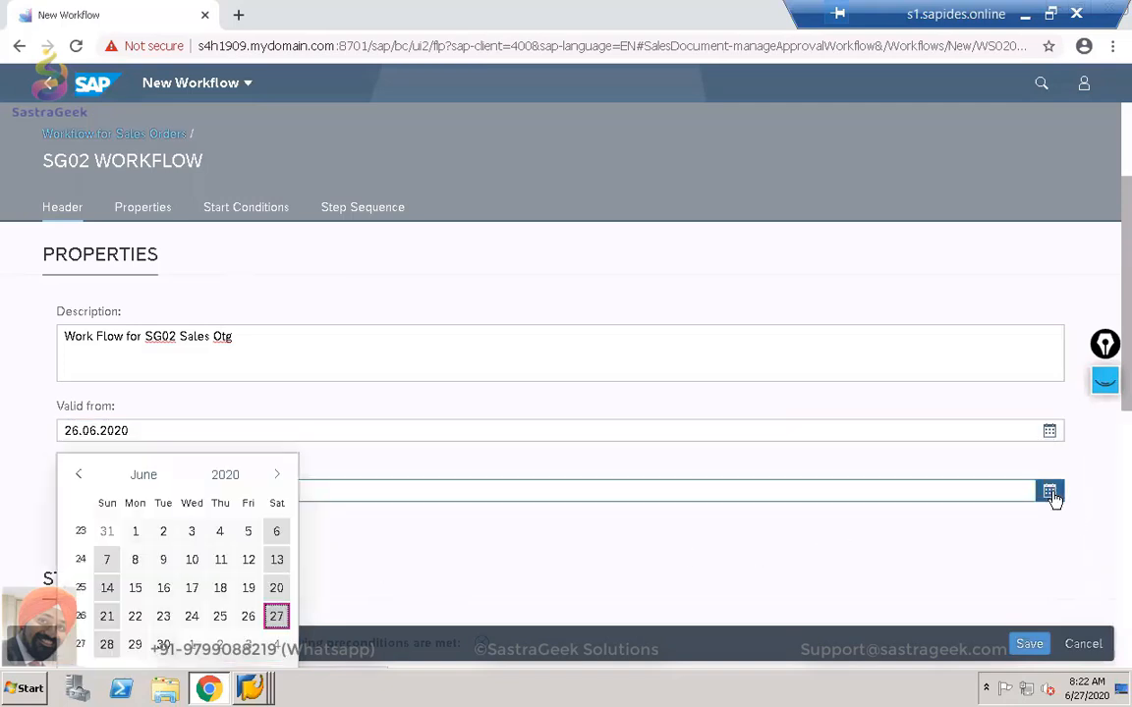
click(276, 645)
scroll(455, 551, down, 2)
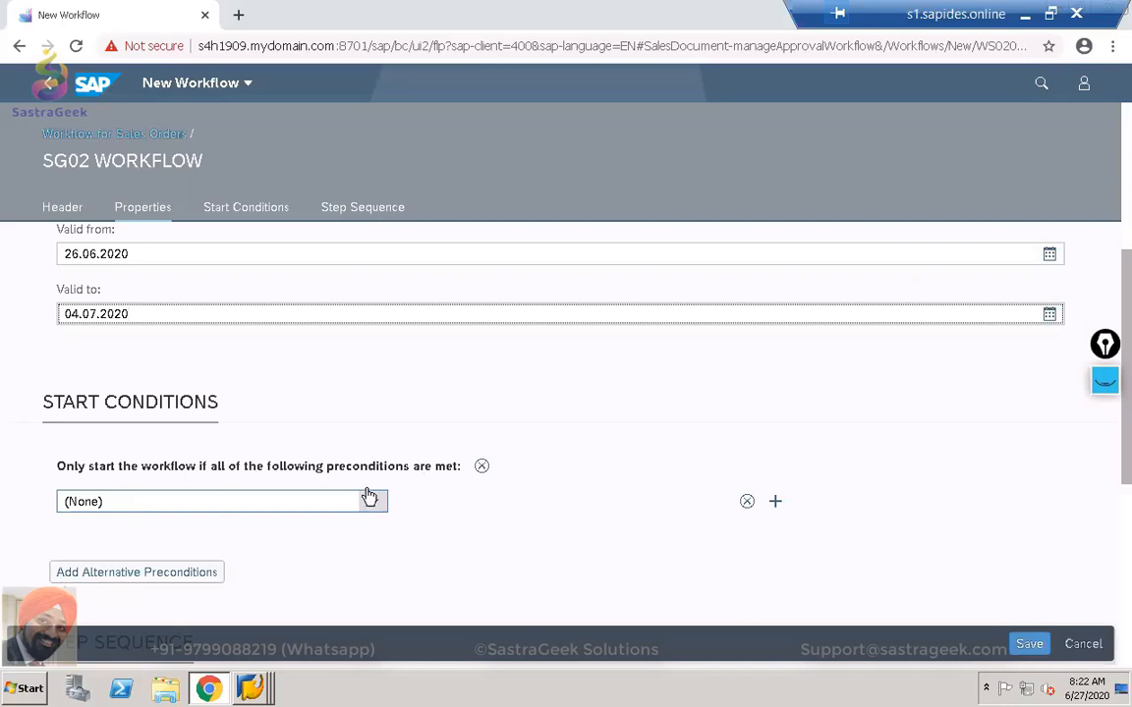
Add the start condition 'Sales organization of sales order is' with value SG02.
click(481, 468)
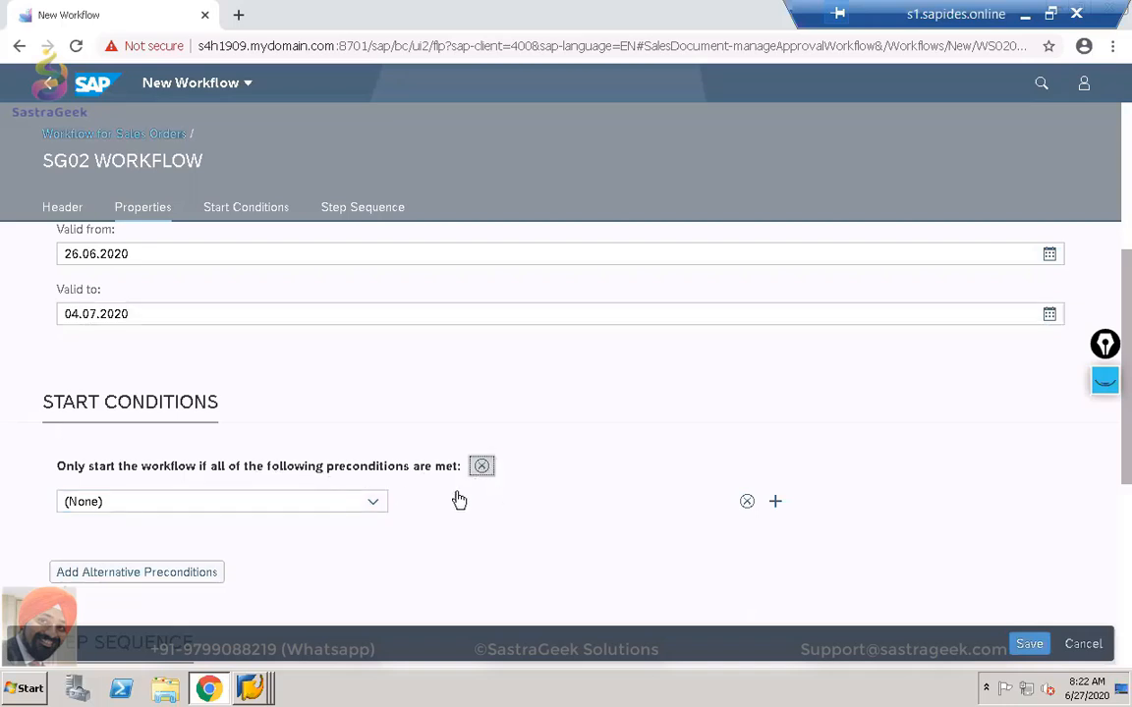
click(373, 503)
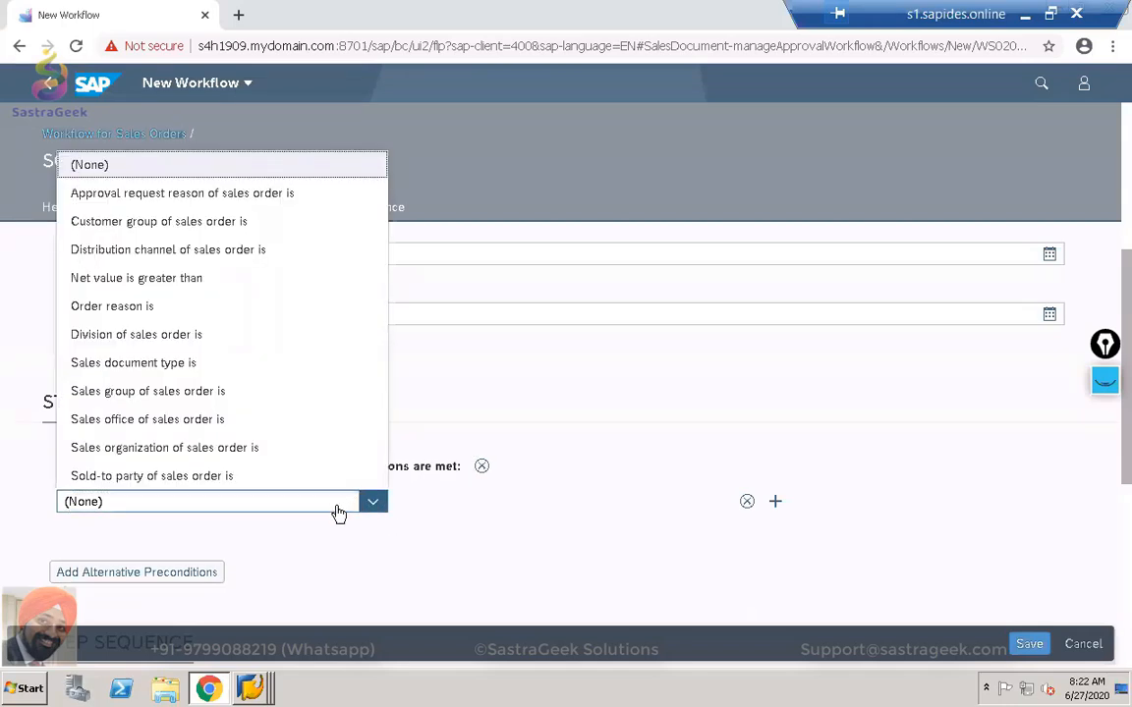
click(173, 450)
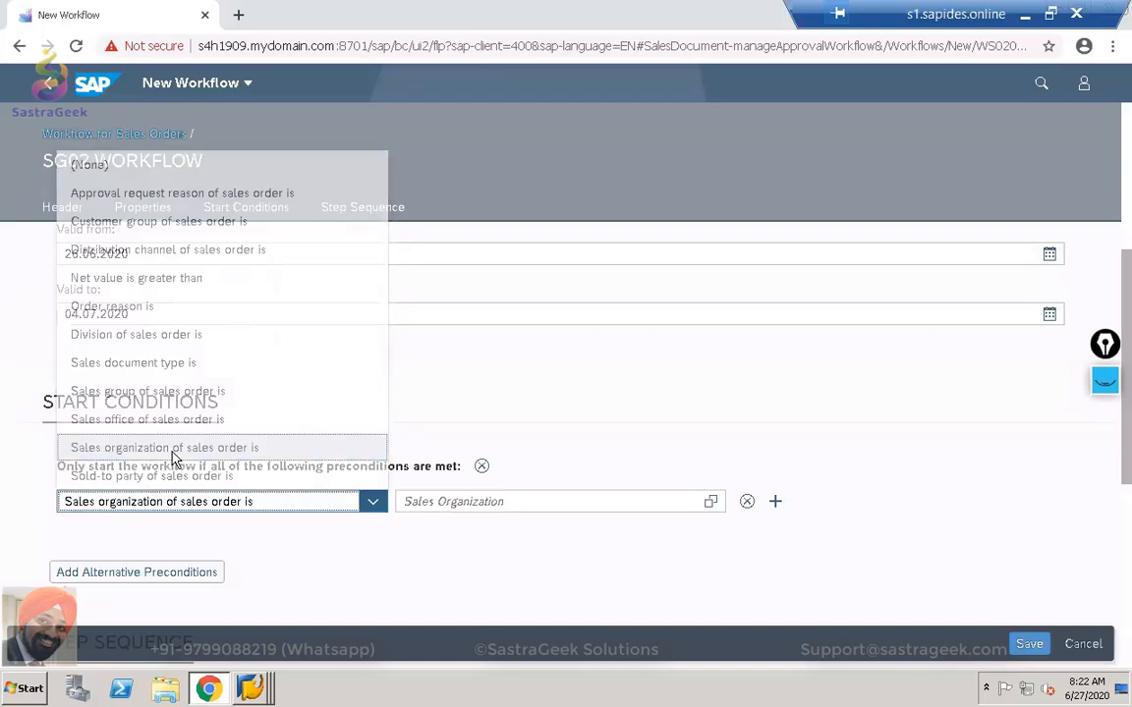
click(569, 499)
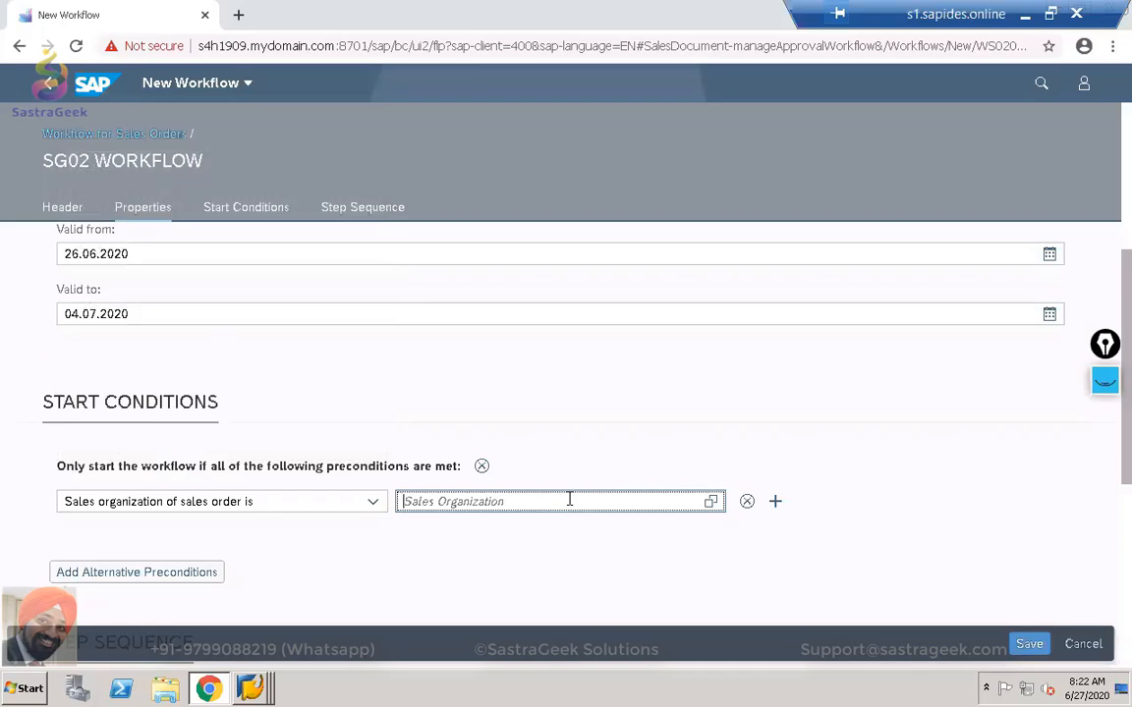
text(s)
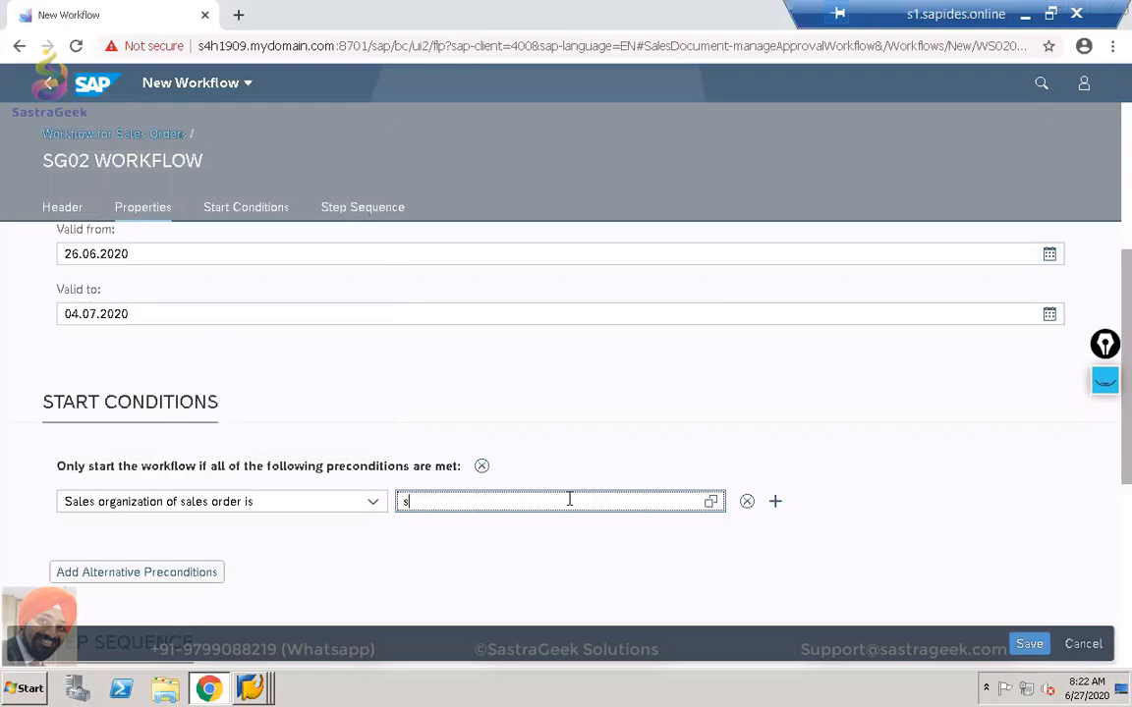
key(BackSpace)
text(SG02)
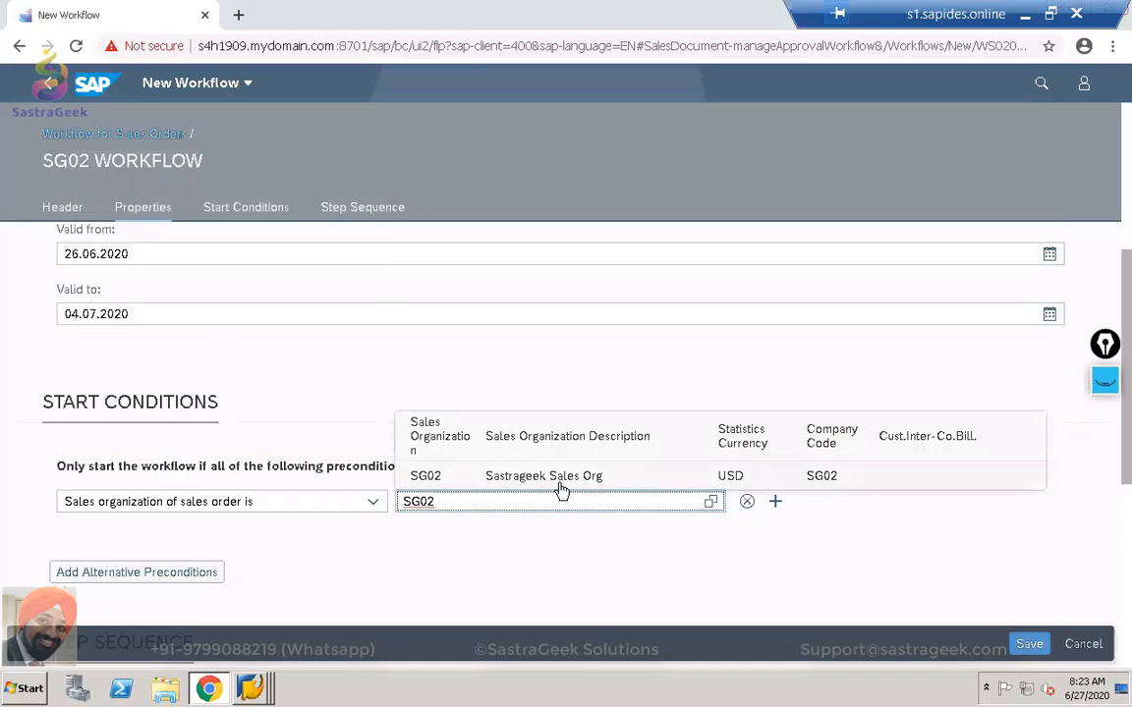
click(560, 484)
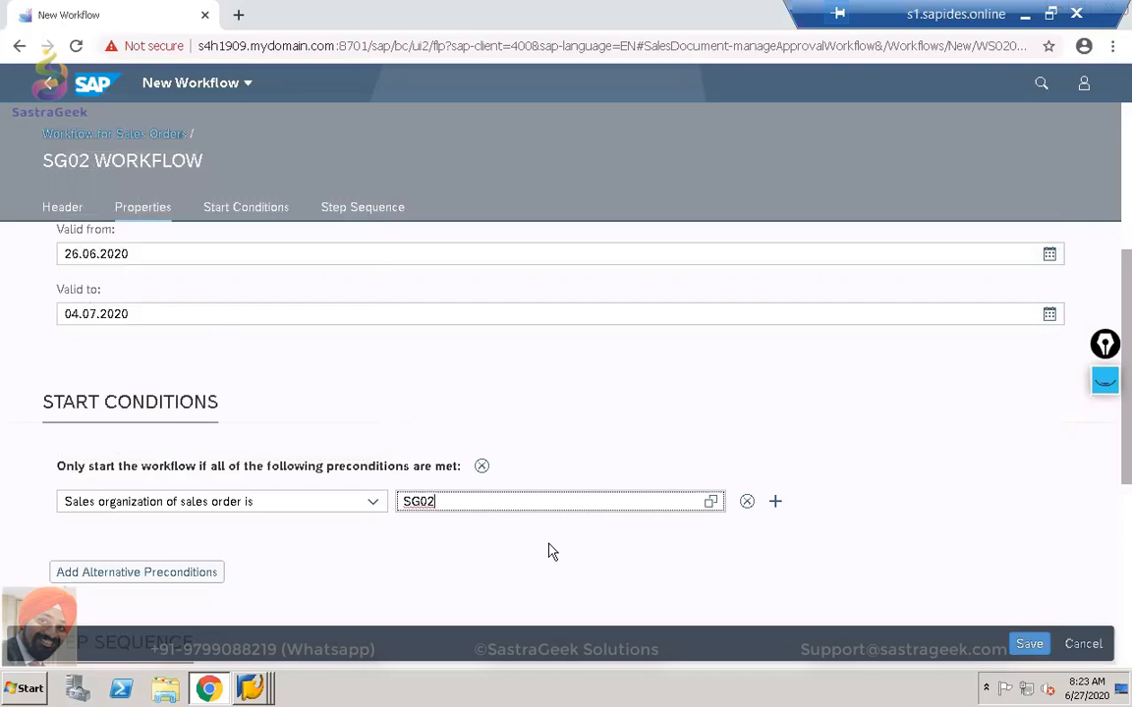
Try a second distribution channel condition row, then remove it.
click(776, 501)
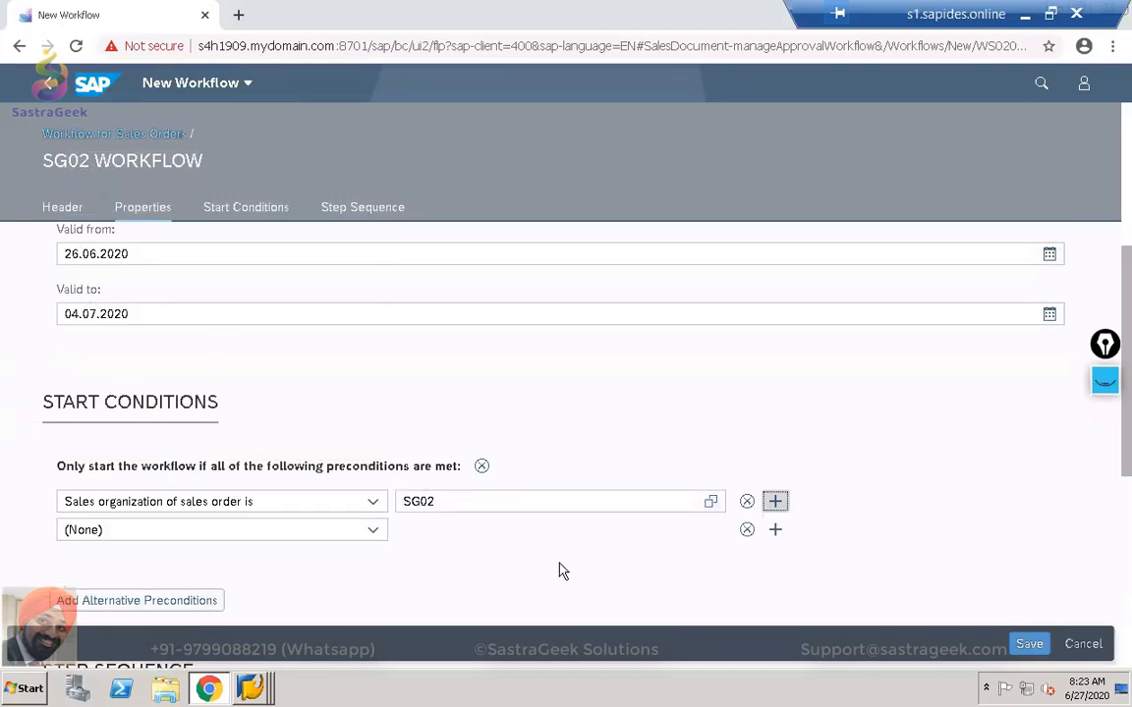
click(372, 531)
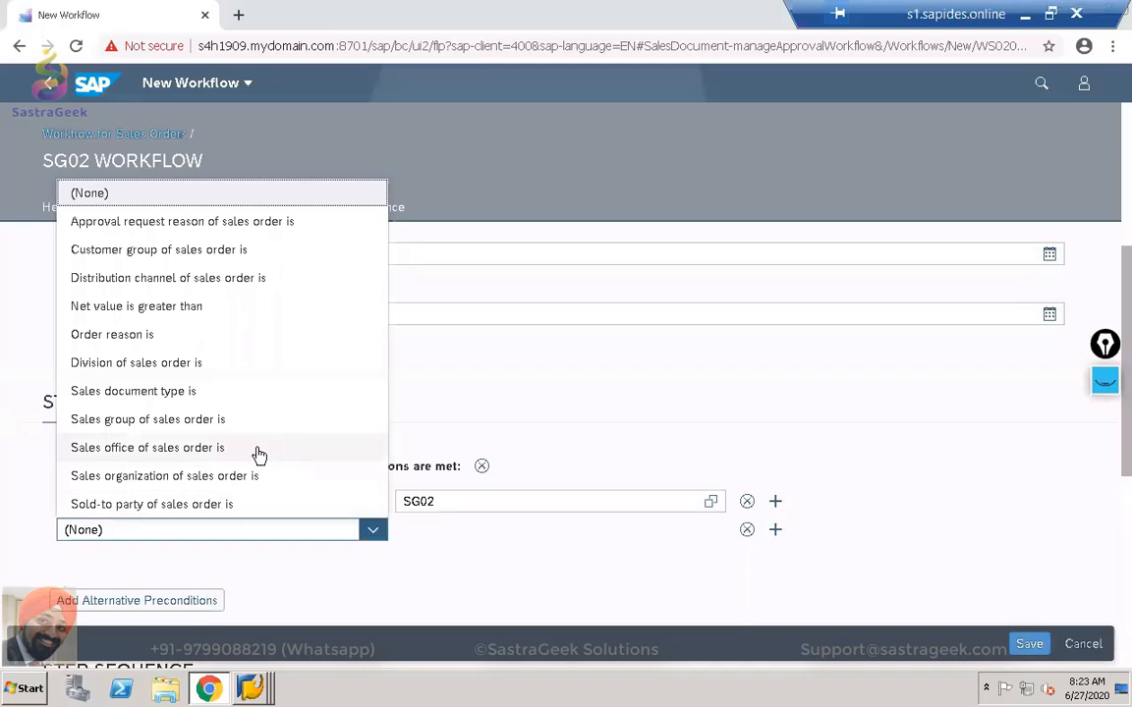
click(236, 285)
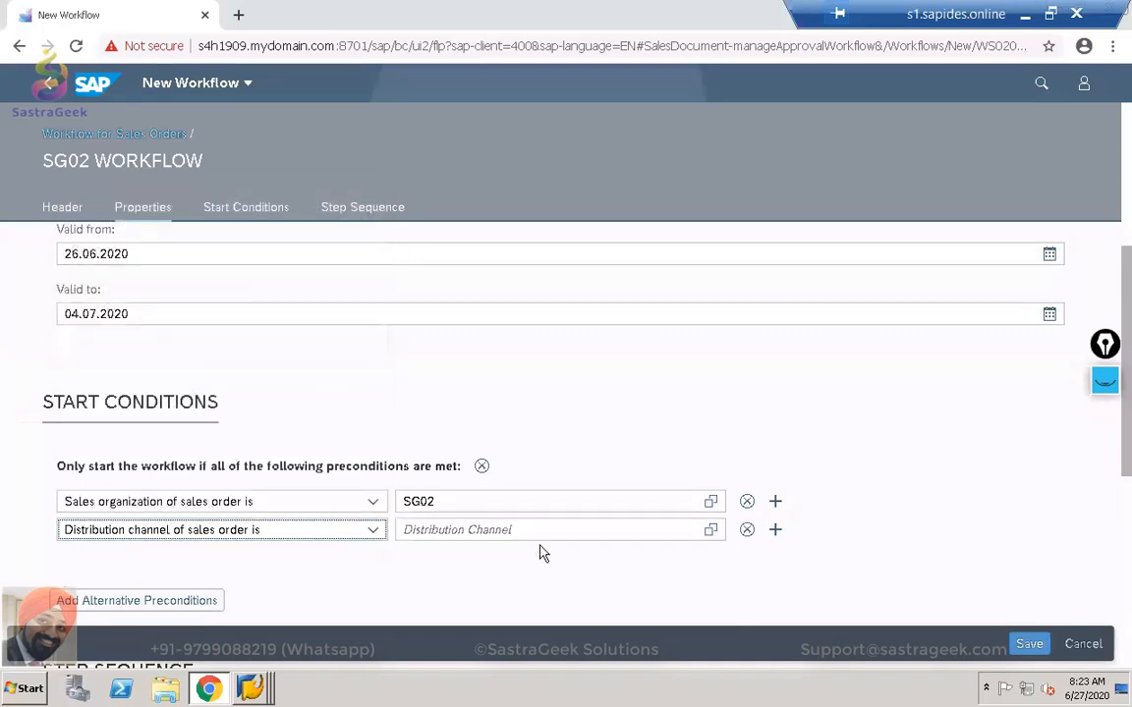
click(524, 528)
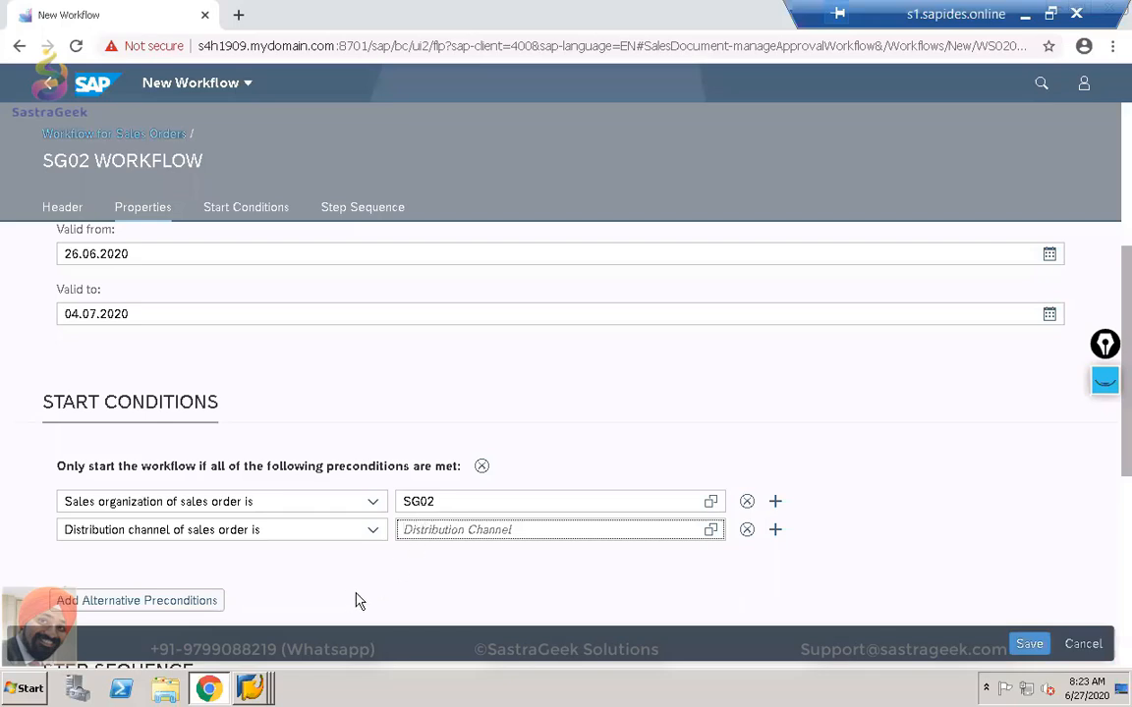
click(746, 529)
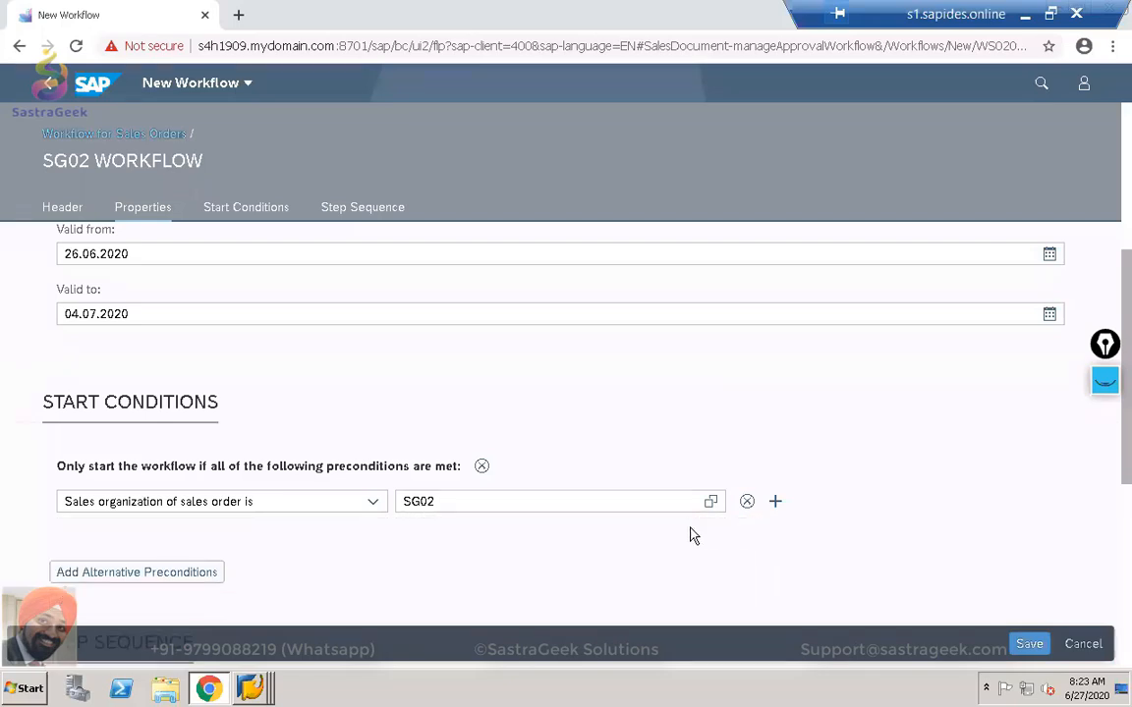
Remove the alternative precondition group and the empty extra row, leaving only sales organization SG02.
click(118, 573)
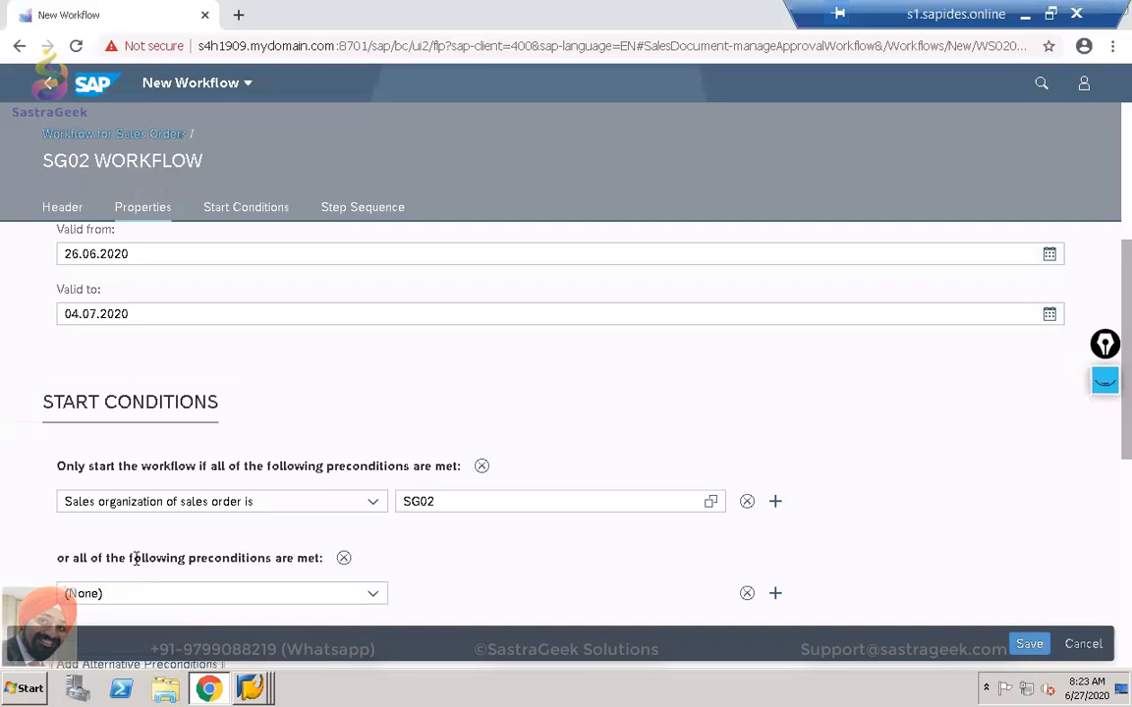
scroll(135, 565, down, 1)
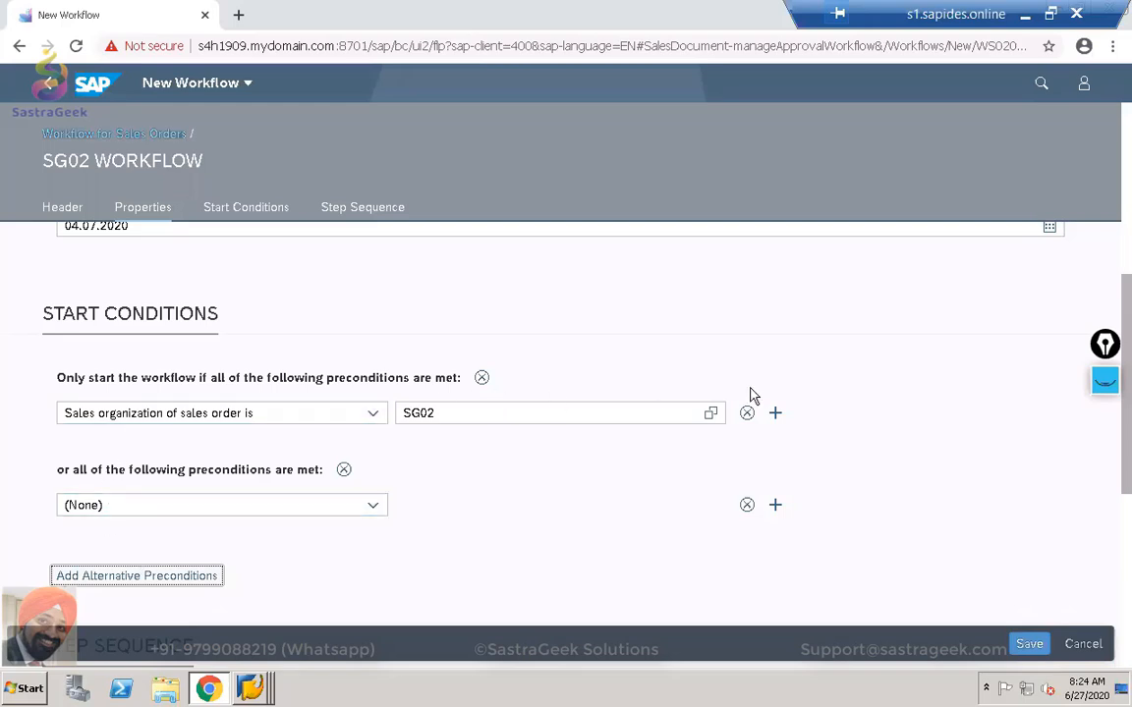
click(776, 414)
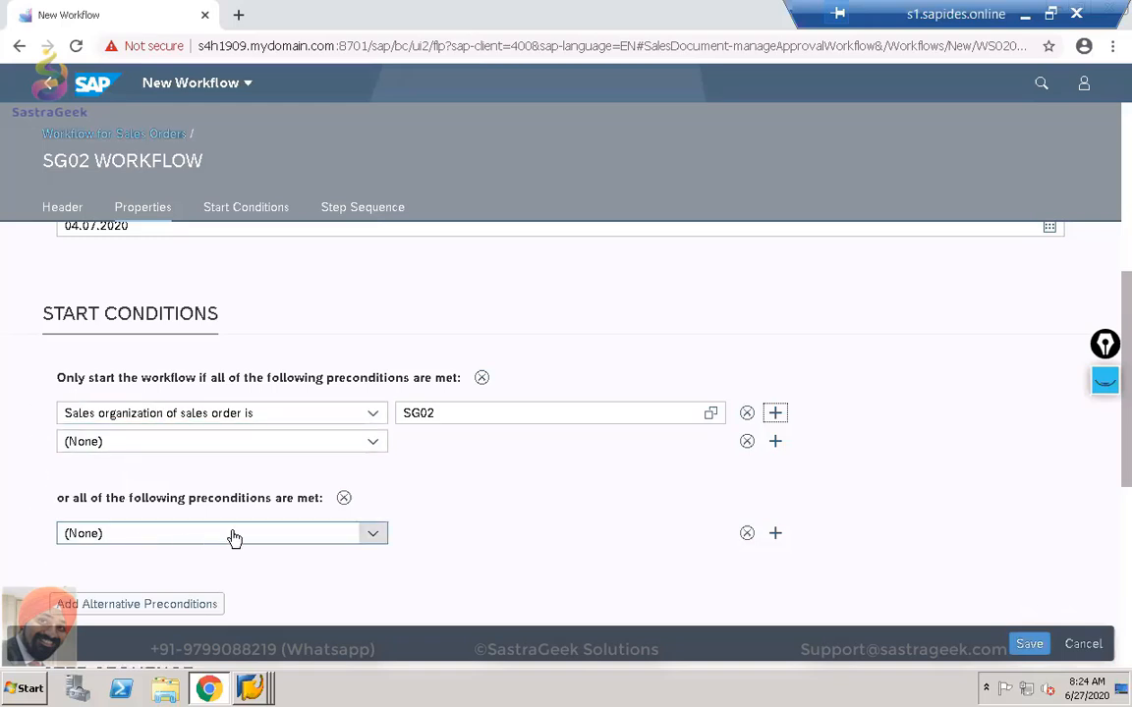
click(342, 501)
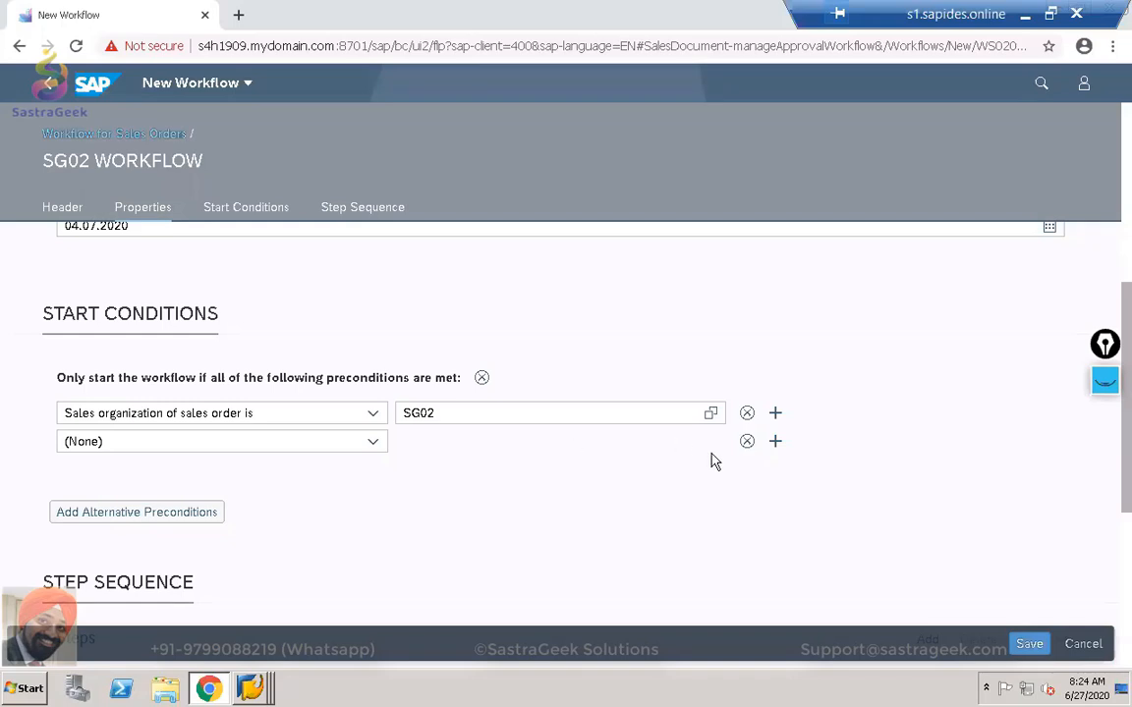
click(746, 442)
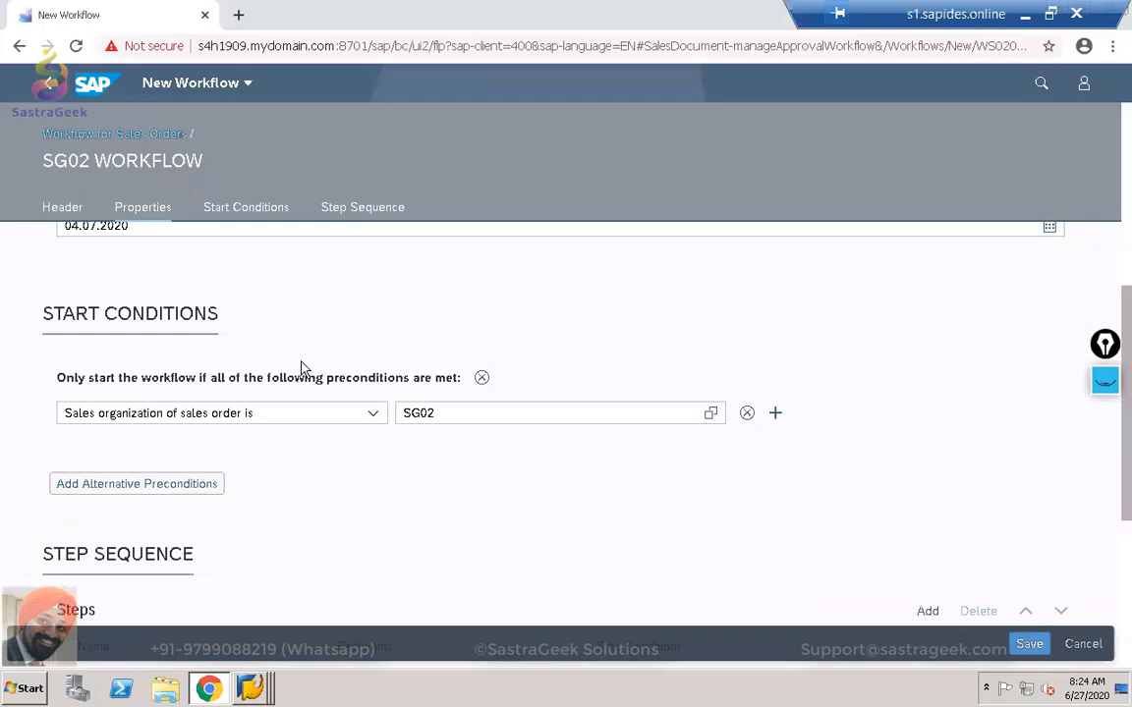
click(403, 414)
scroll(349, 399, down, 2)
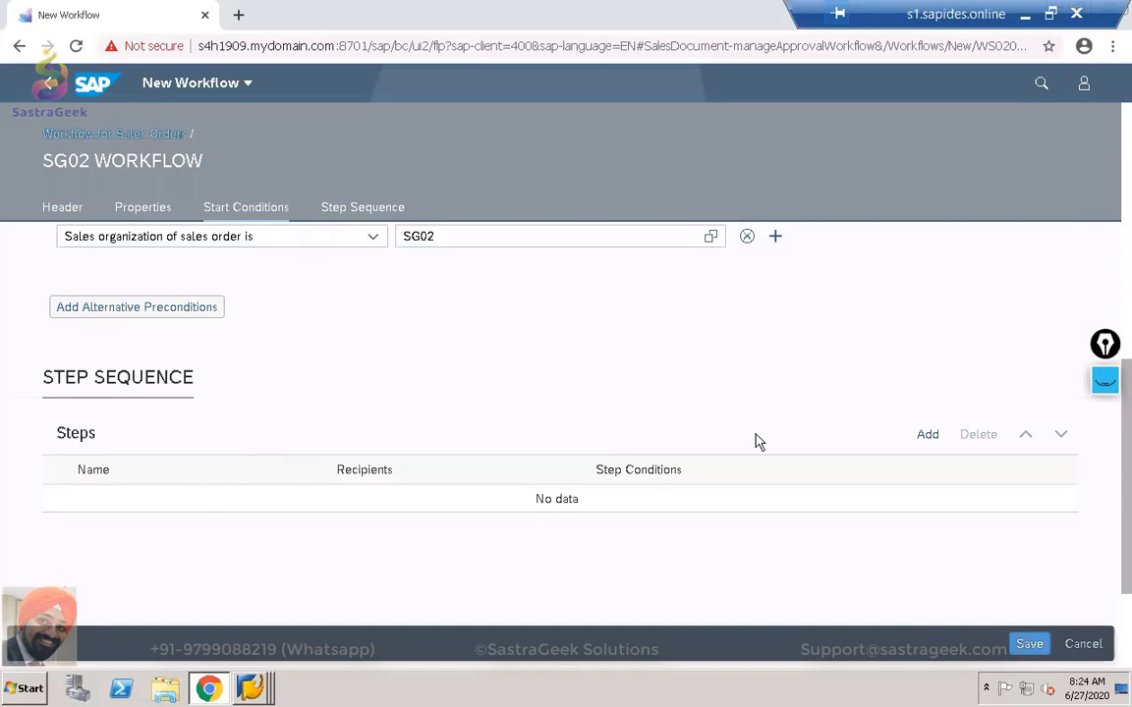
Add a workflow step named 'Sales Order Less Than 10000 USD'.
click(928, 436)
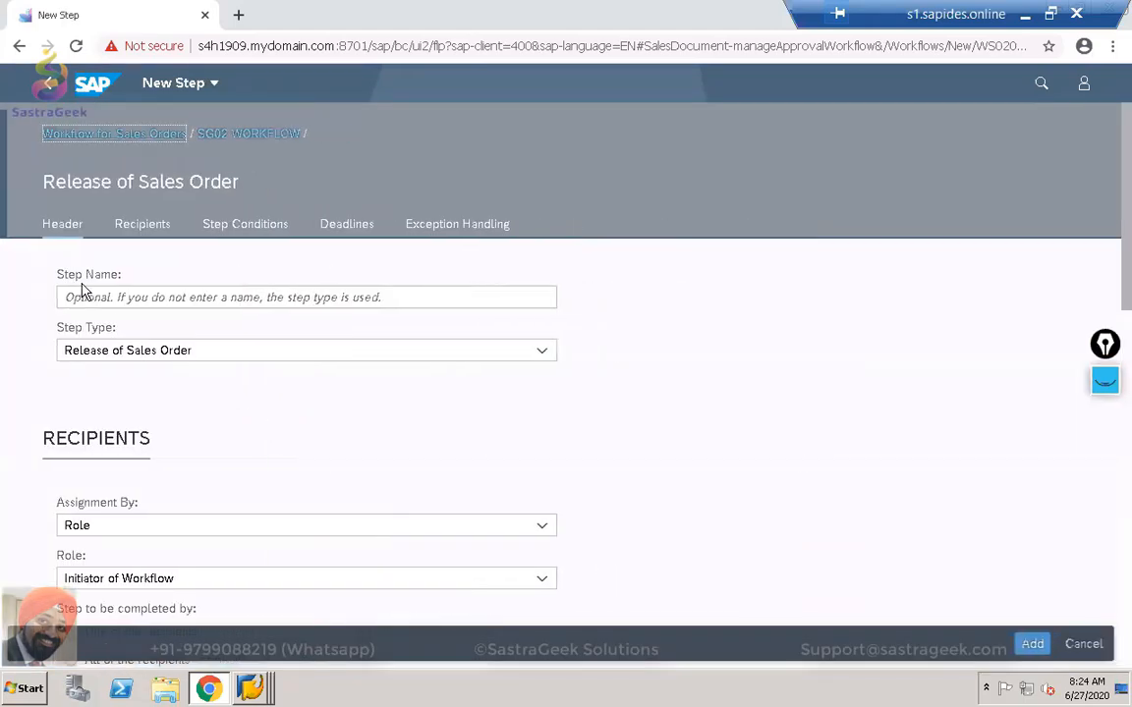
click(91, 294)
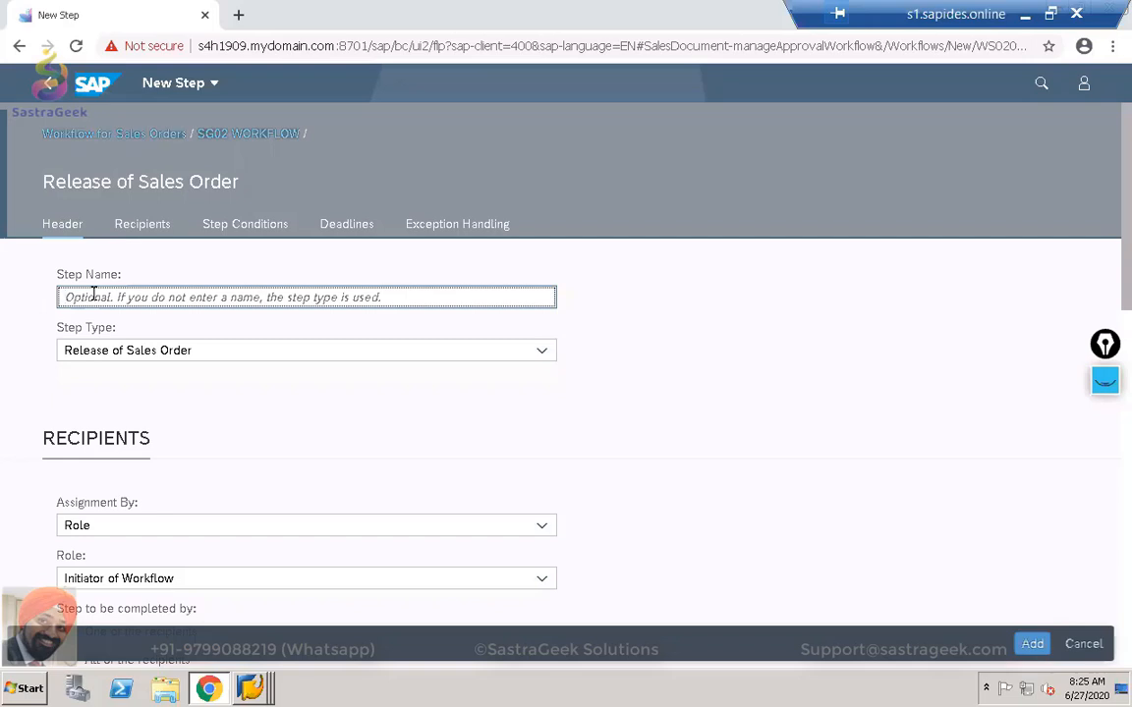
text(sALES)
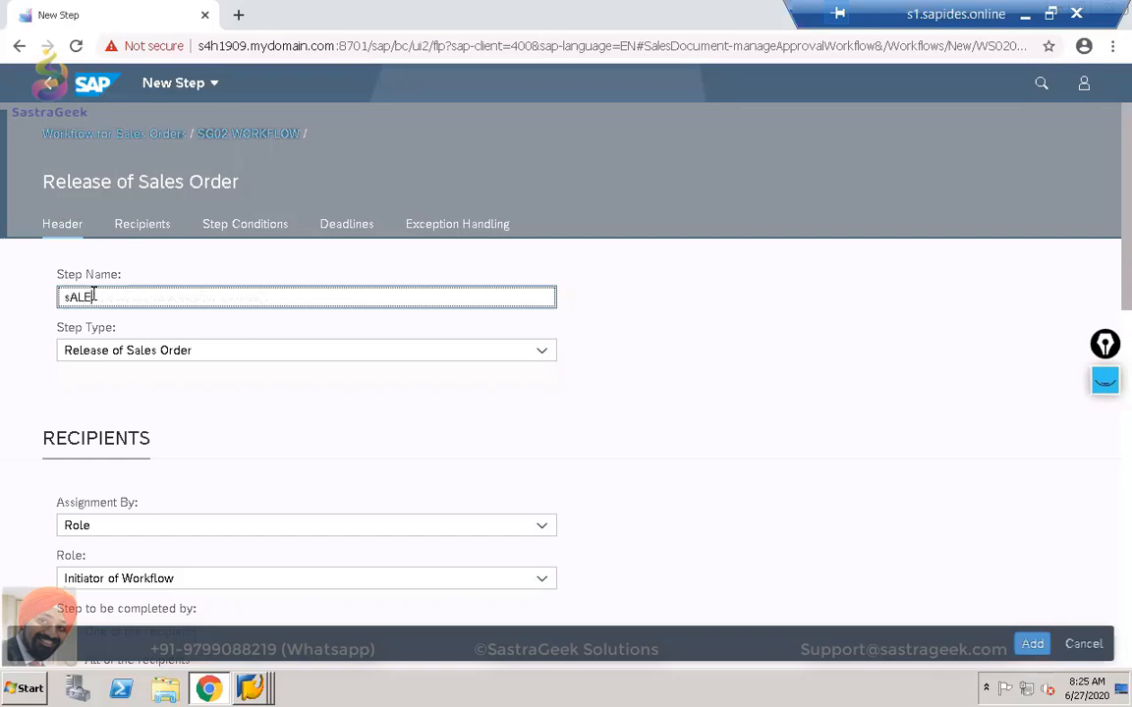
key(BackSpace)
key(BackSpace)
key(BackSpace)
key(BackSpace)
key(BackSpace)
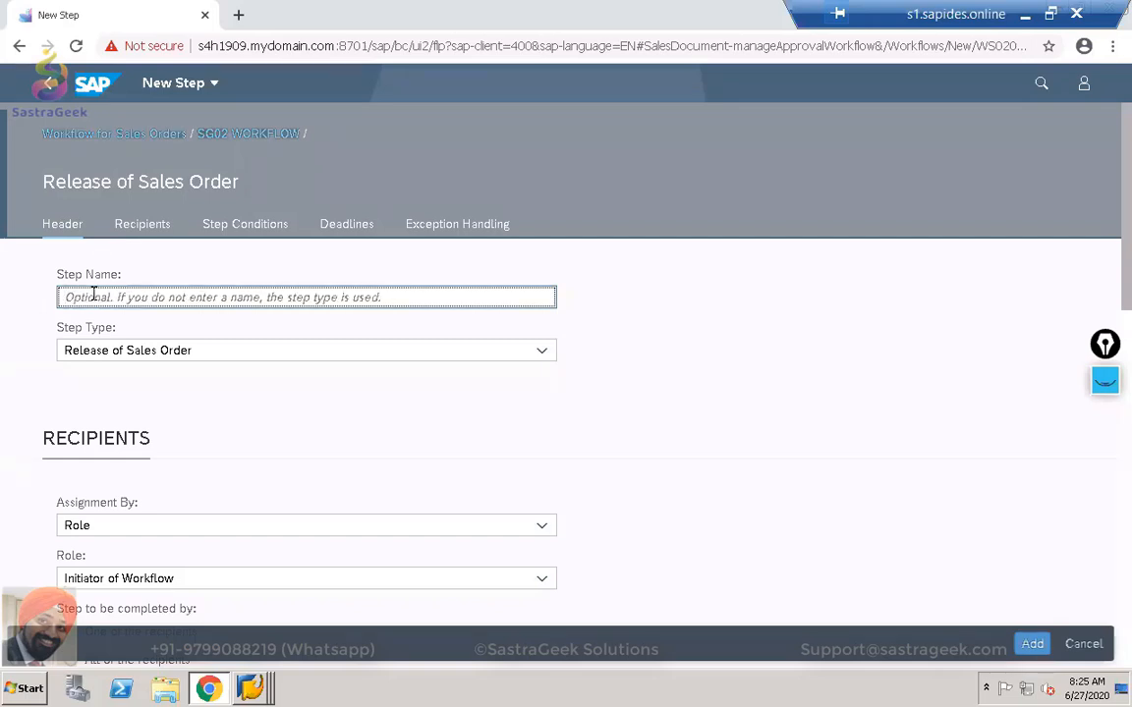
text(Sa)
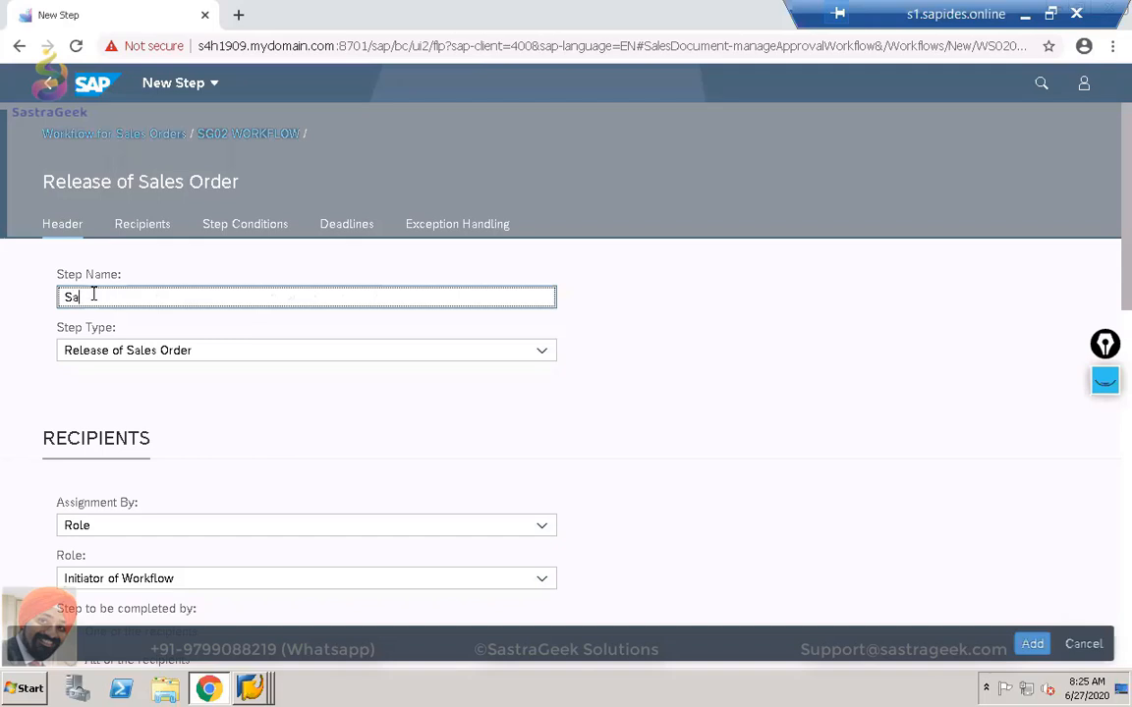
text(les Order Less Than 1)
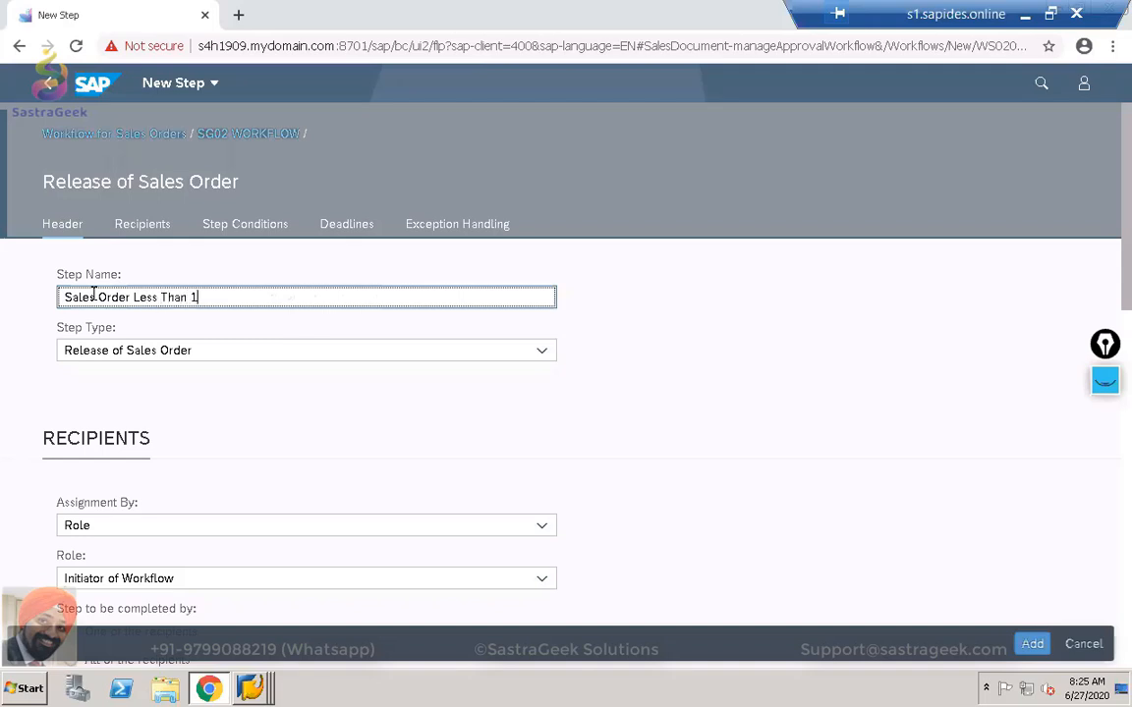
text(0000 usd)
key(BackSpace)
key(BackSpace)
key(BackSpace)
key(BackSpace)
text(USD)
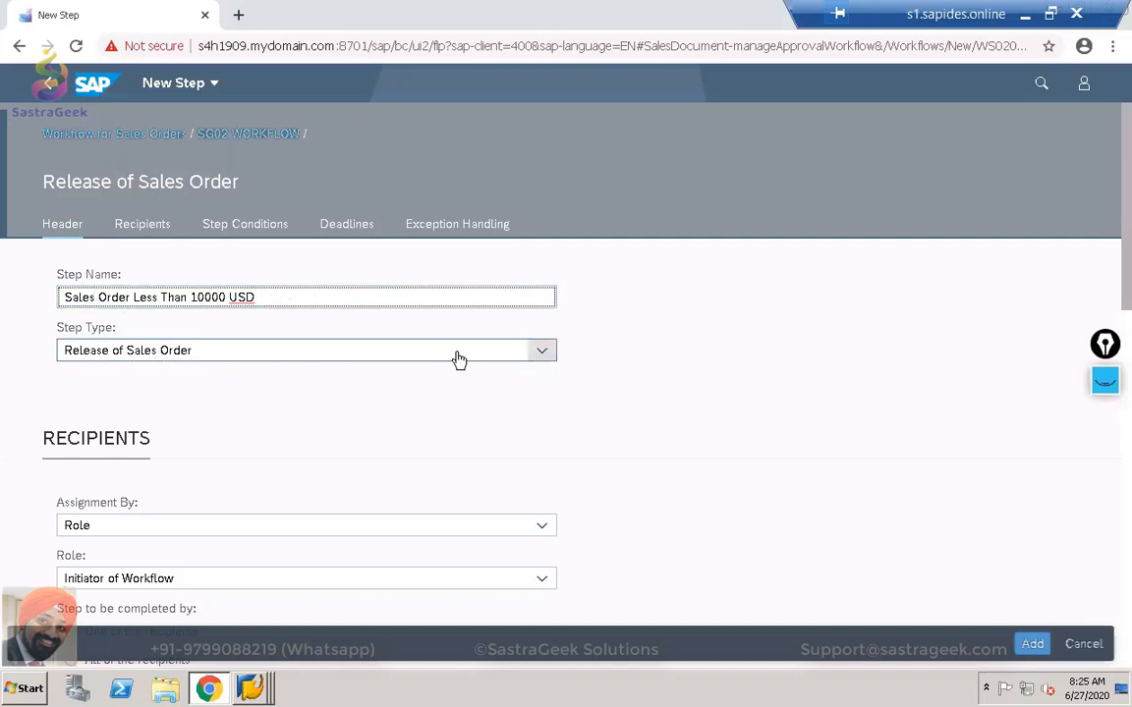
Keep step type Release of Sales Order, assigned by Role, with role Sales Document Approver - Level 1.
click(538, 356)
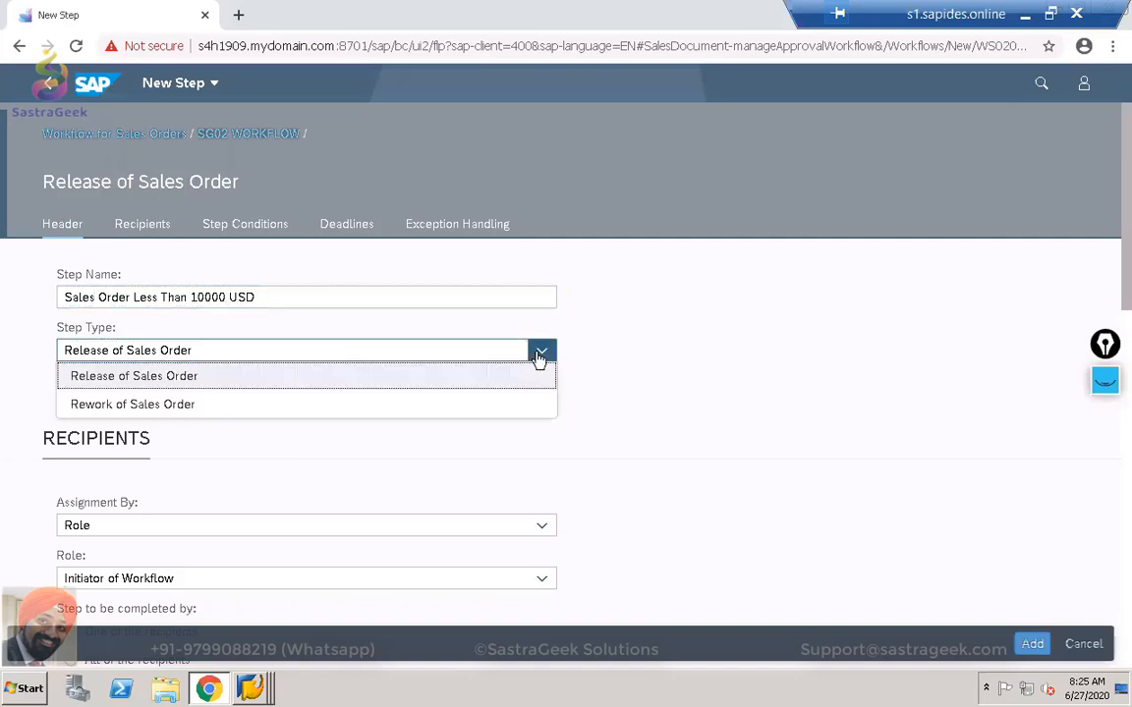
click(189, 383)
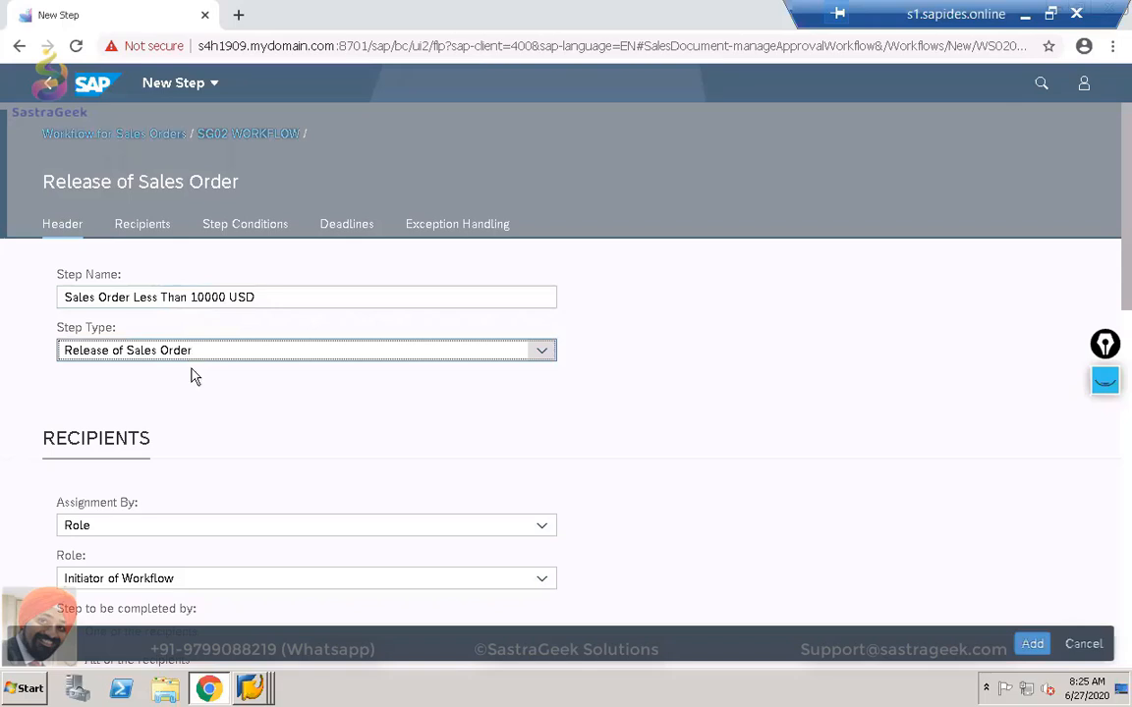
scroll(192, 403, down, 2)
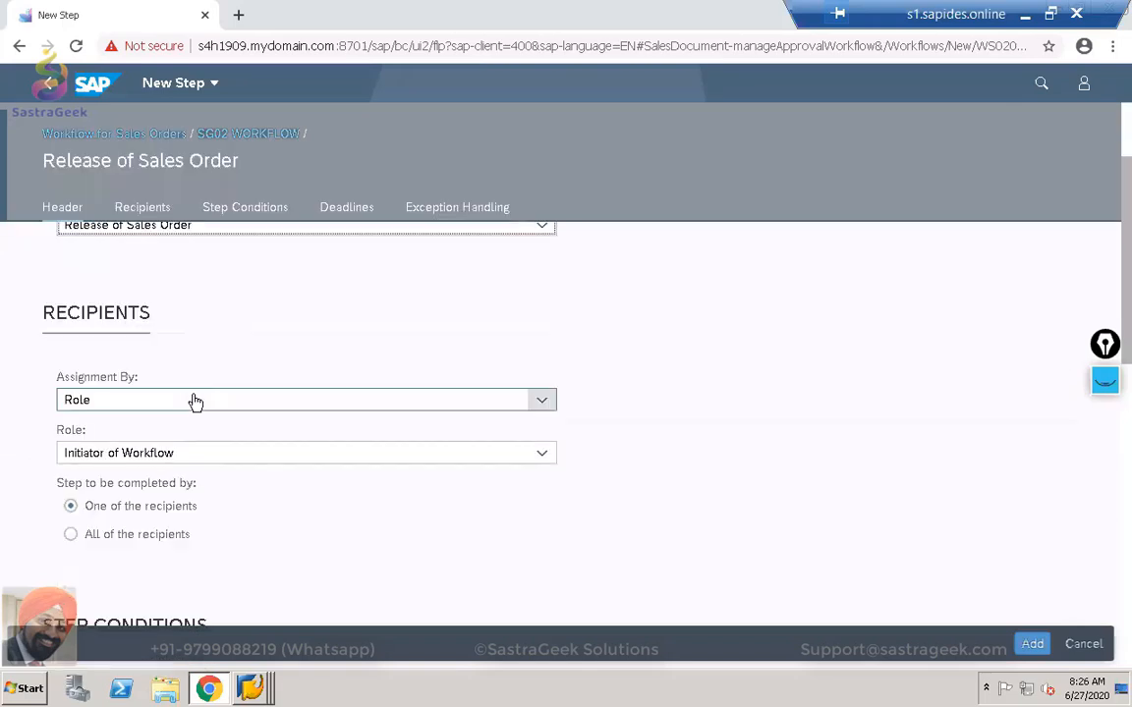
scroll(192, 403, up, 1)
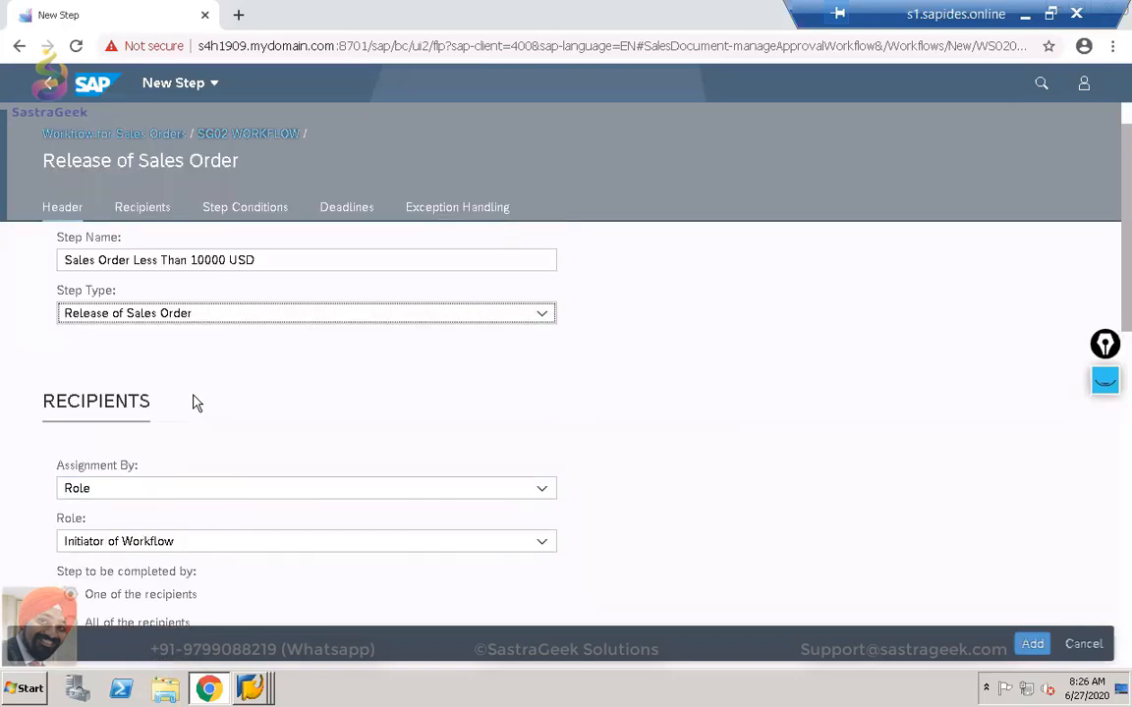
click(546, 491)
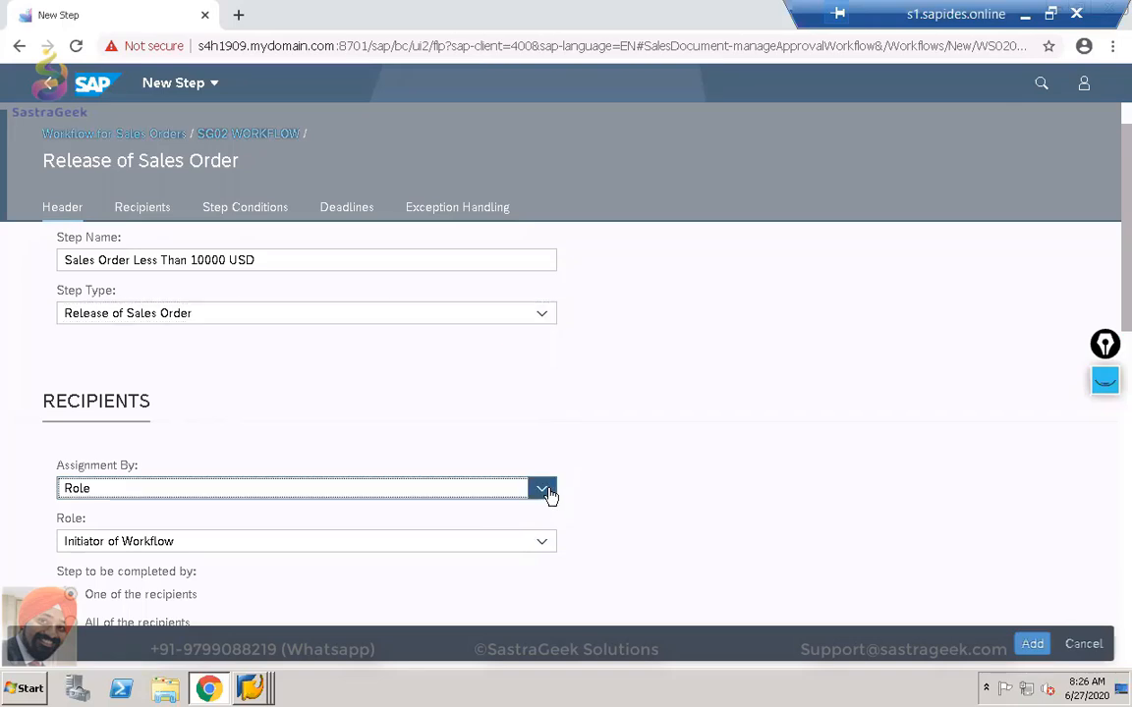
click(676, 472)
scroll(676, 473, down, 1)
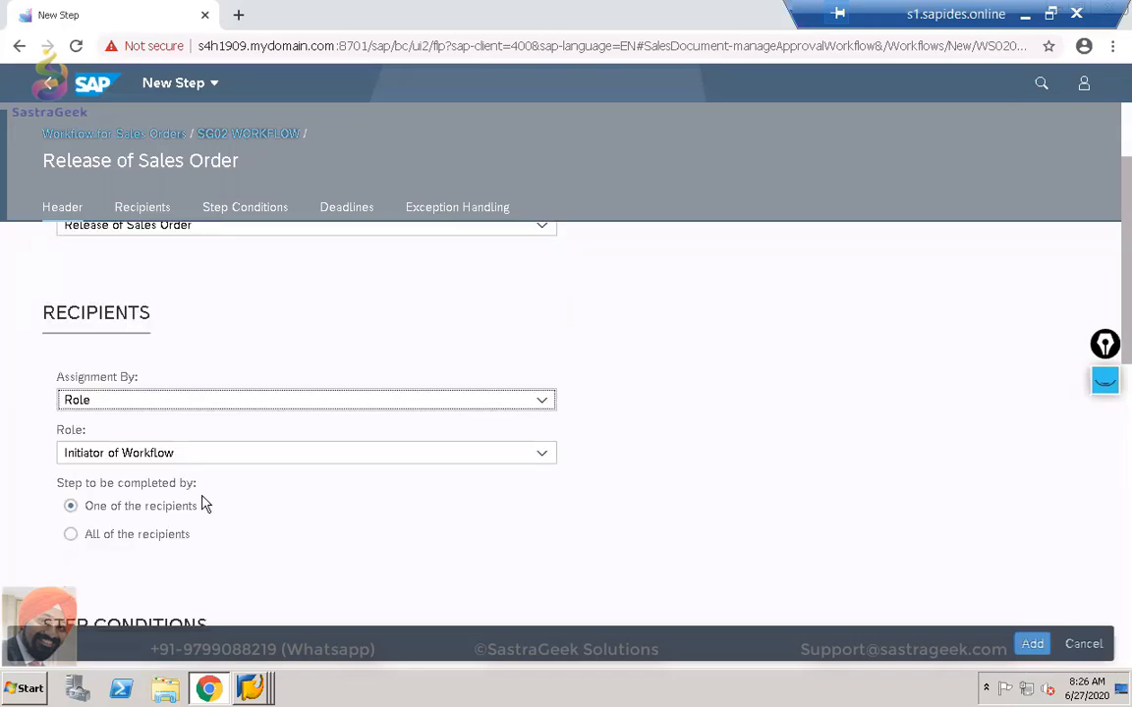
click(545, 459)
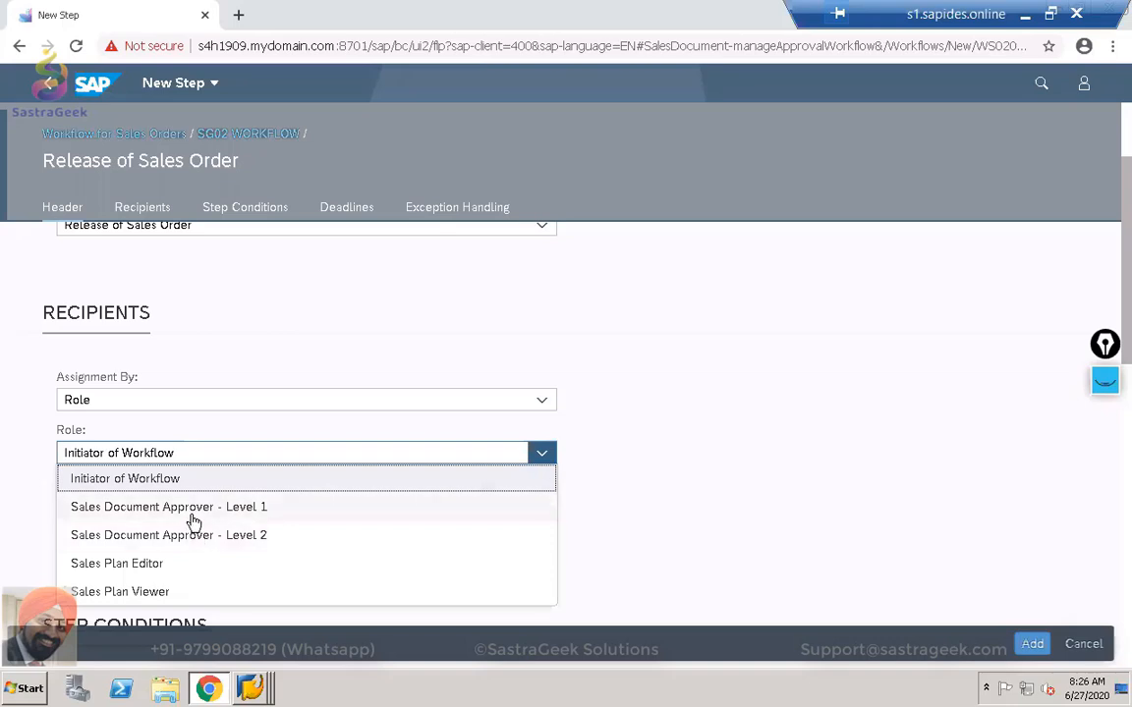
click(193, 516)
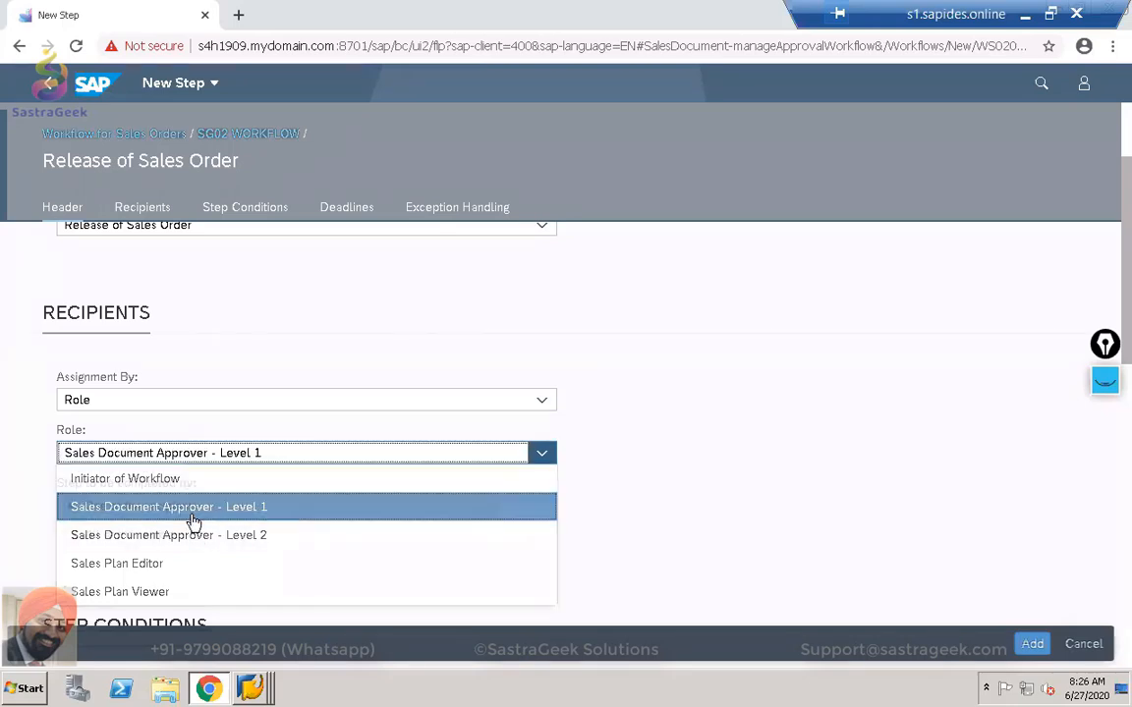
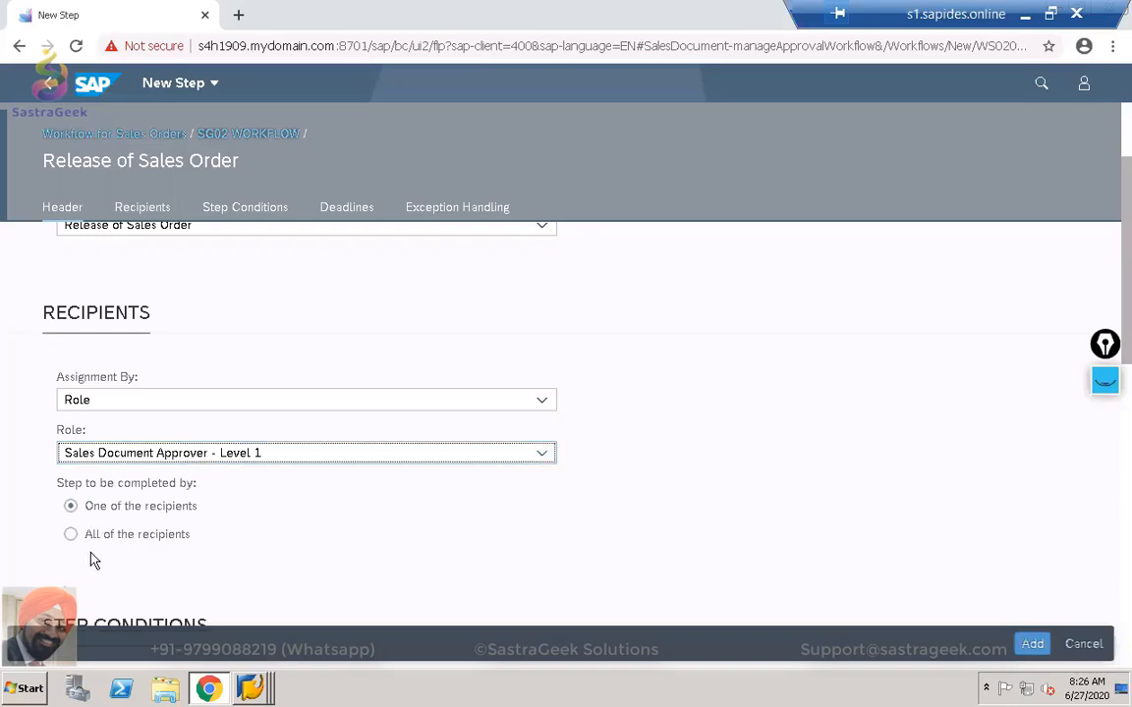
Choose 'Net value is greater than' as the release step's precondition.
scroll(90, 559, down, 2)
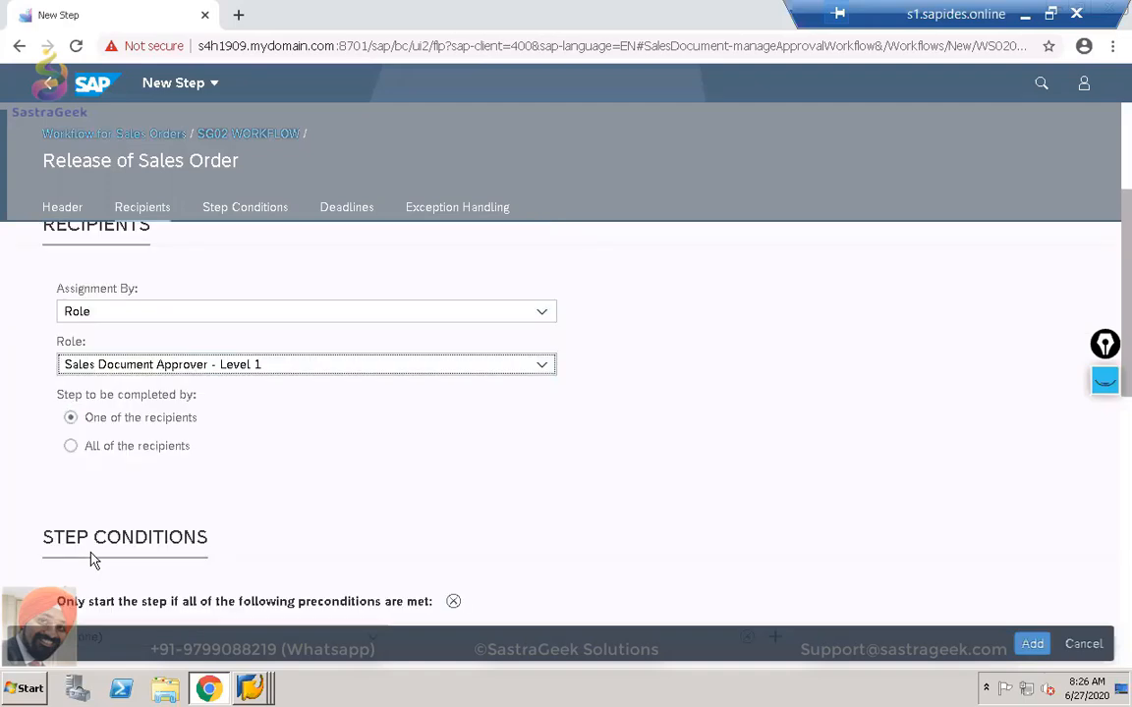
scroll(91, 559, down, 1)
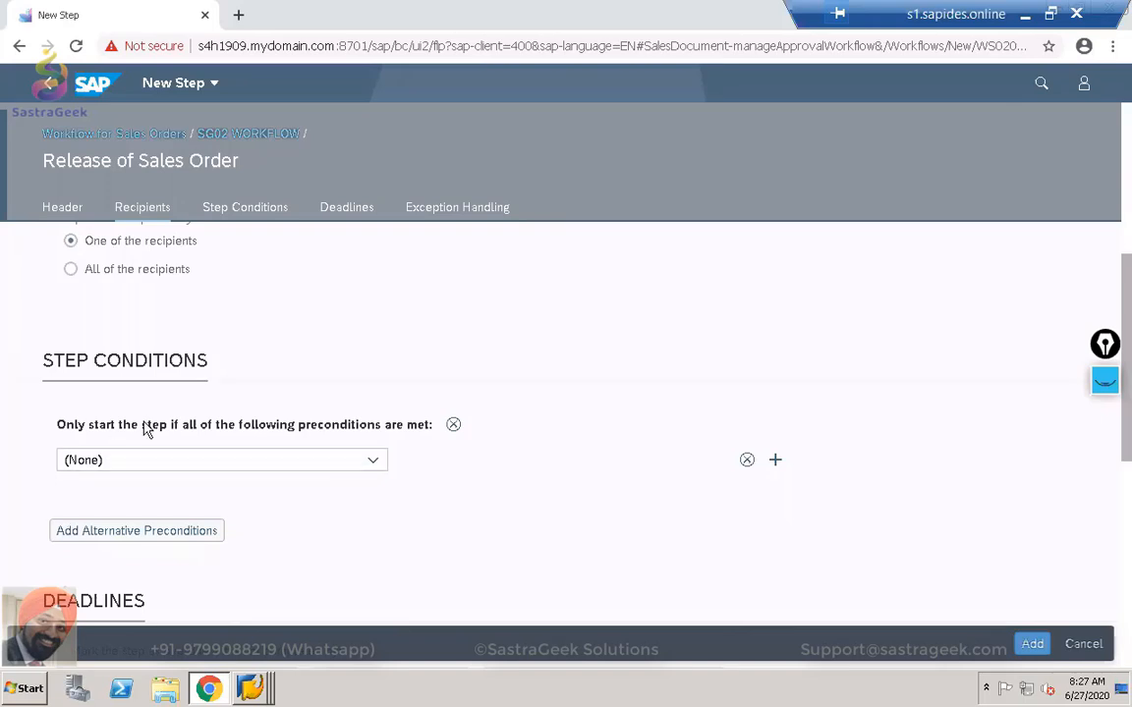
click(373, 462)
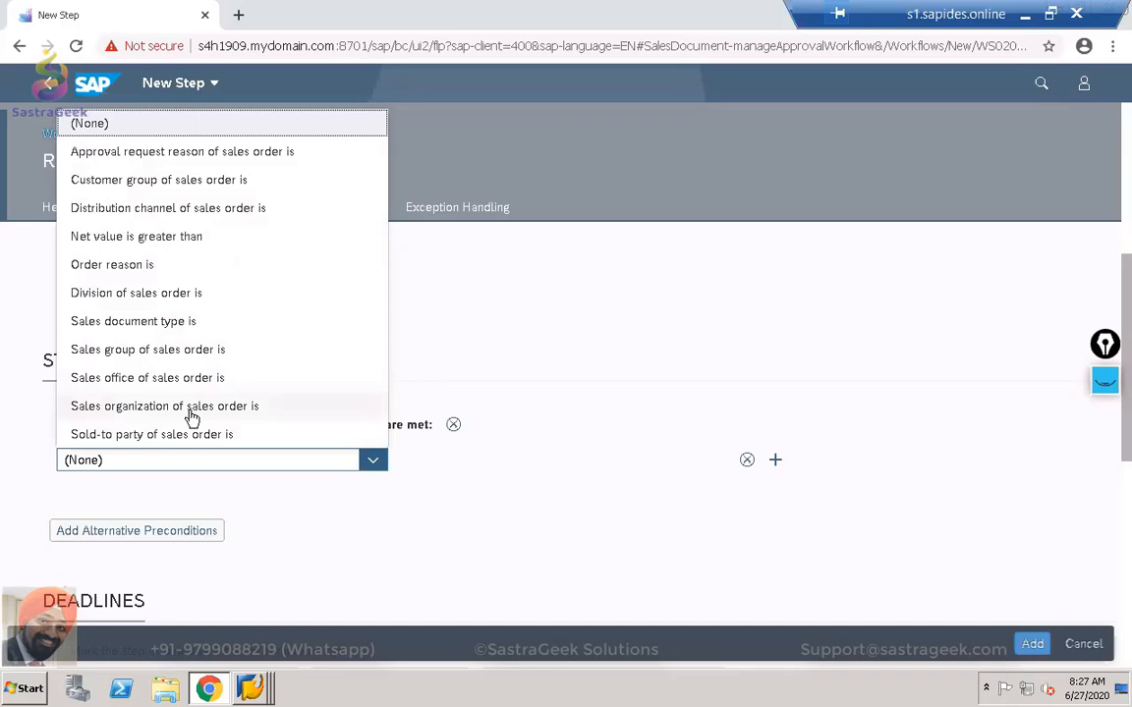
click(167, 247)
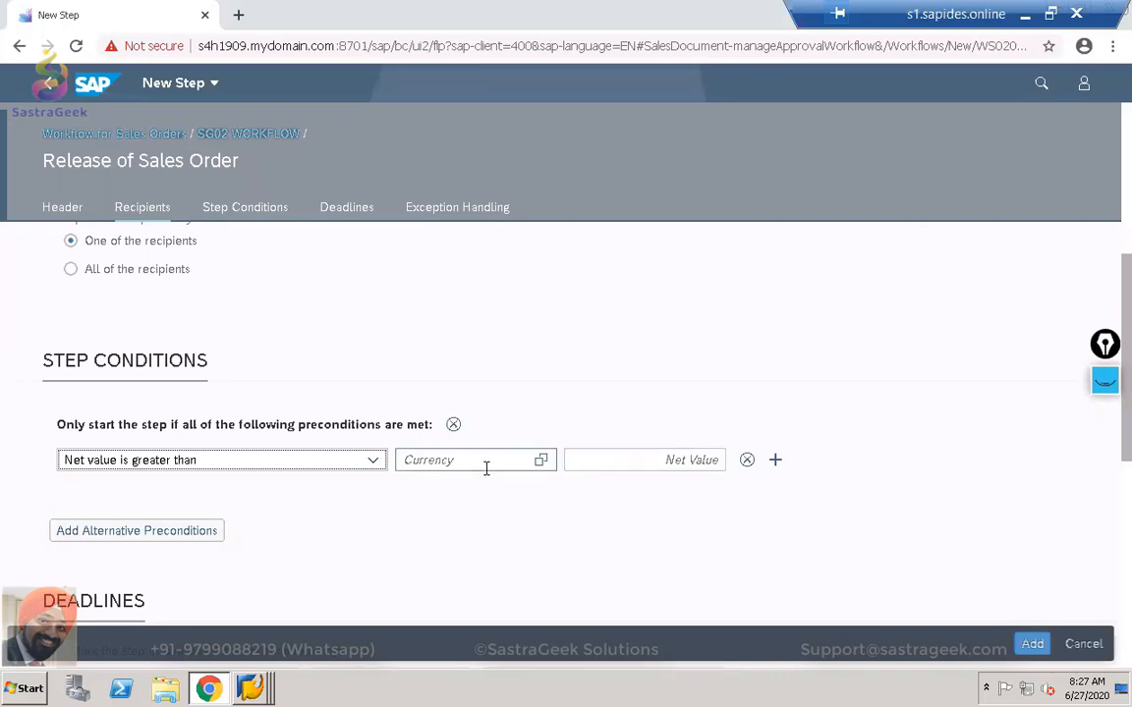
click(672, 460)
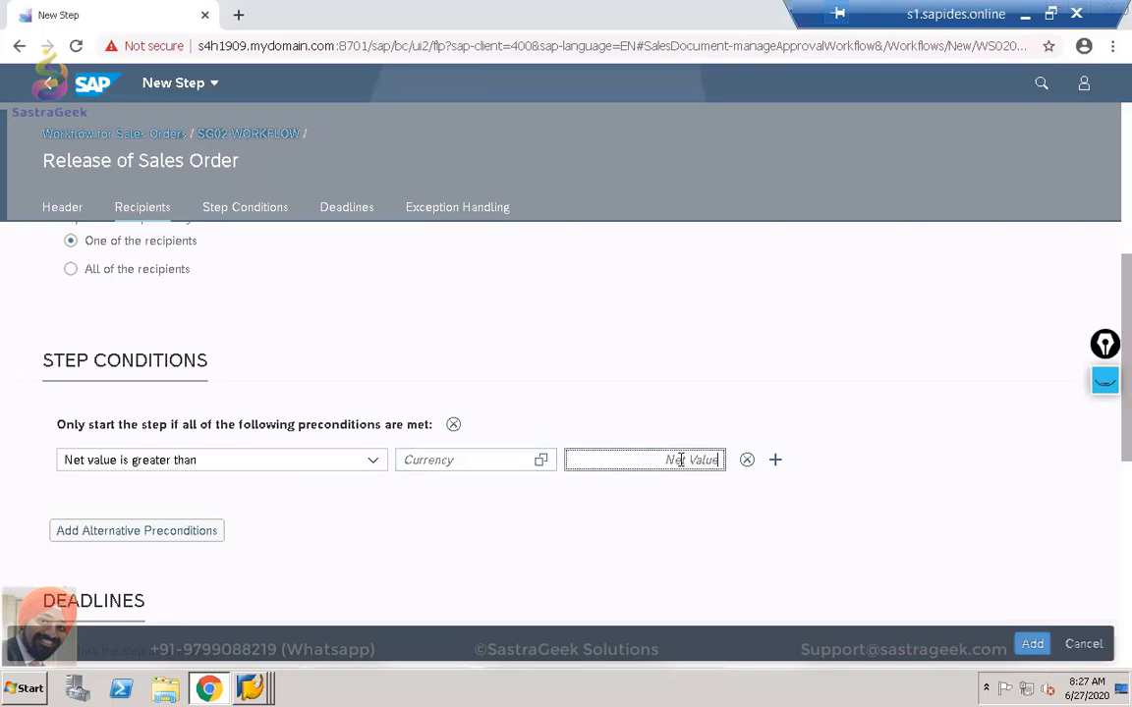
click(541, 460)
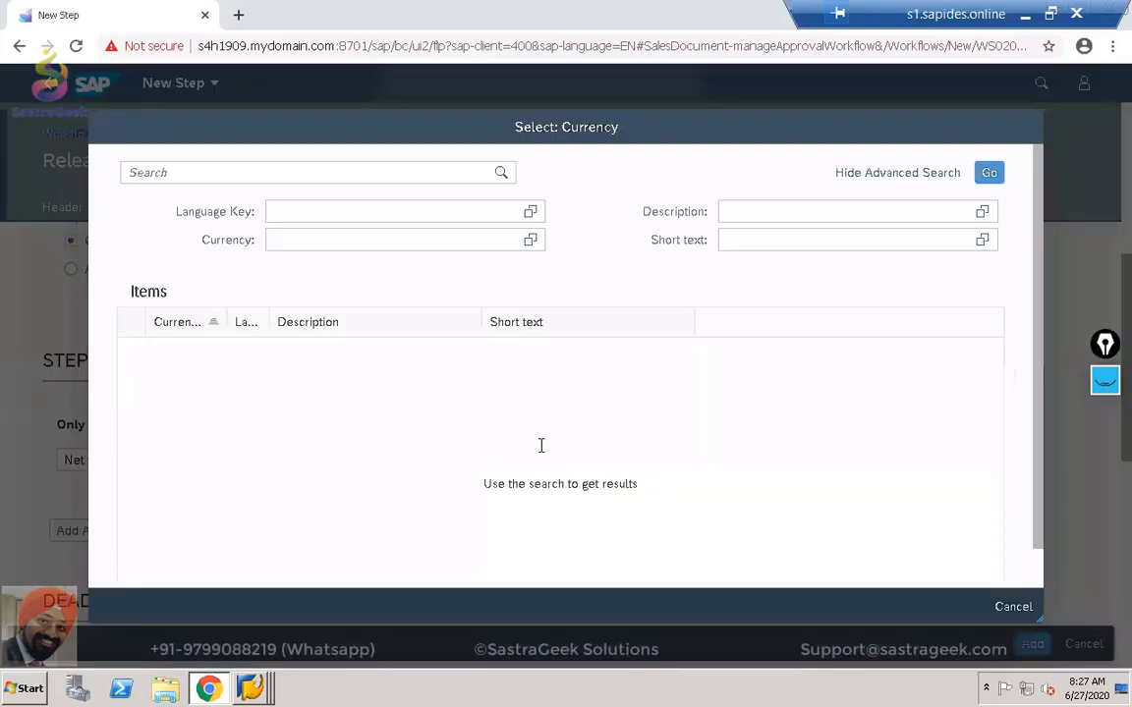
Load the currency list and pick USD for the net value condition.
click(990, 173)
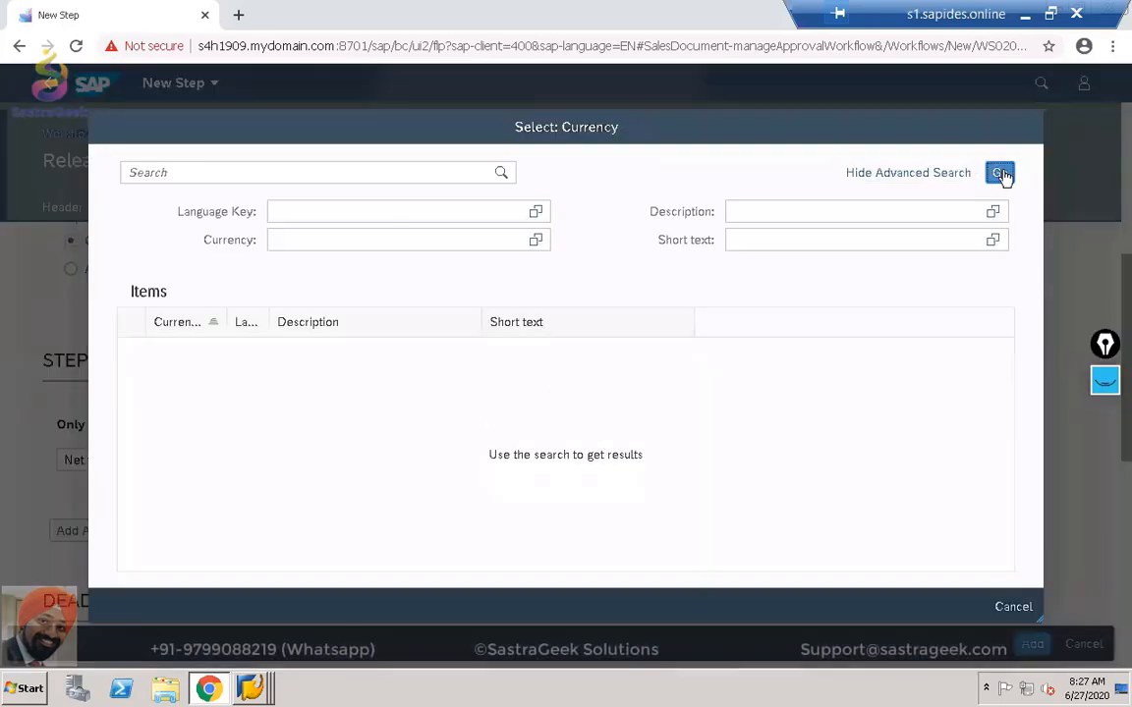
scroll(424, 403, down, 10)
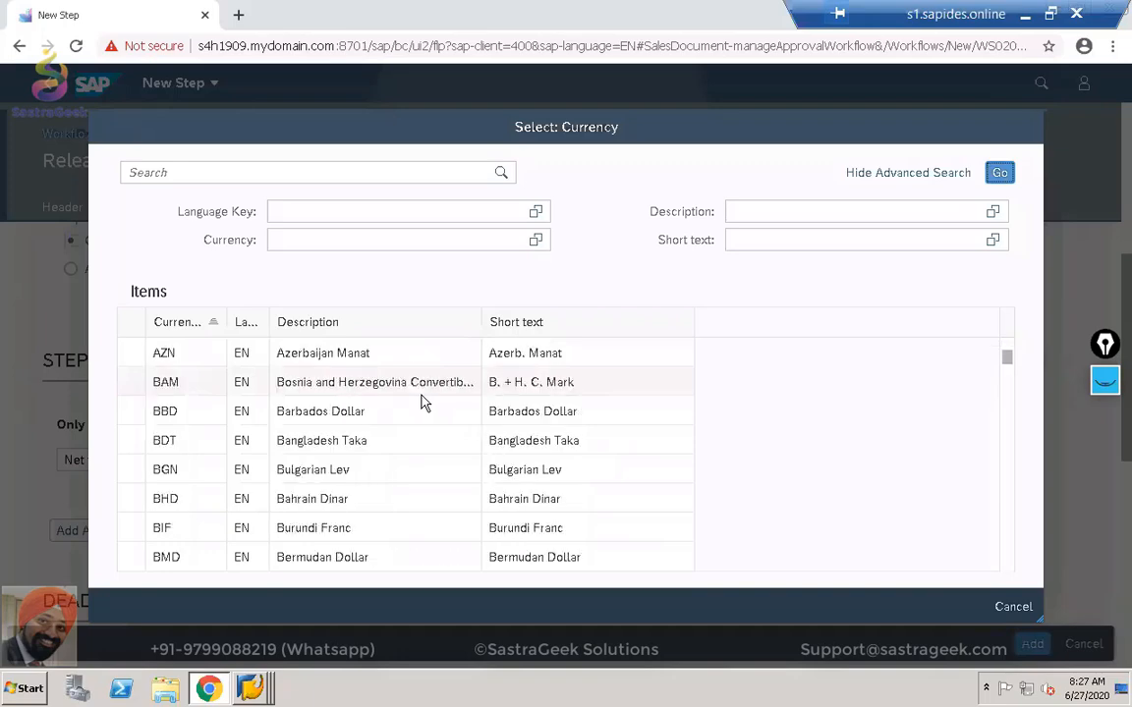
scroll(424, 403, down, 8)
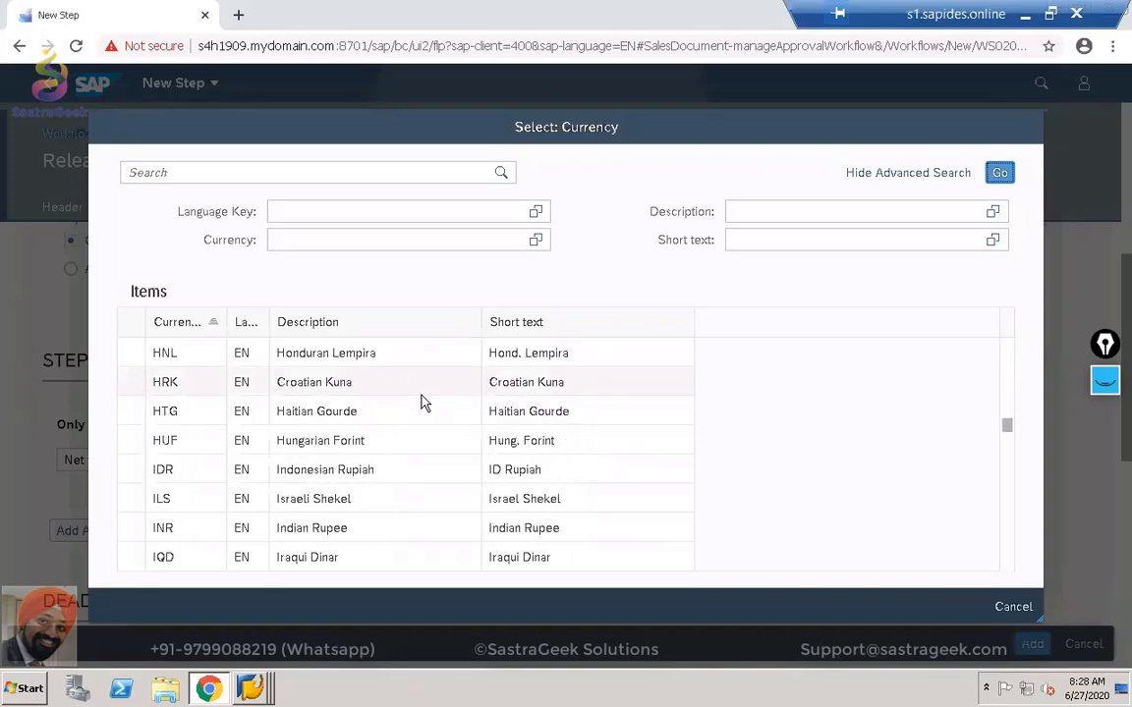
scroll(424, 403, down, 6)
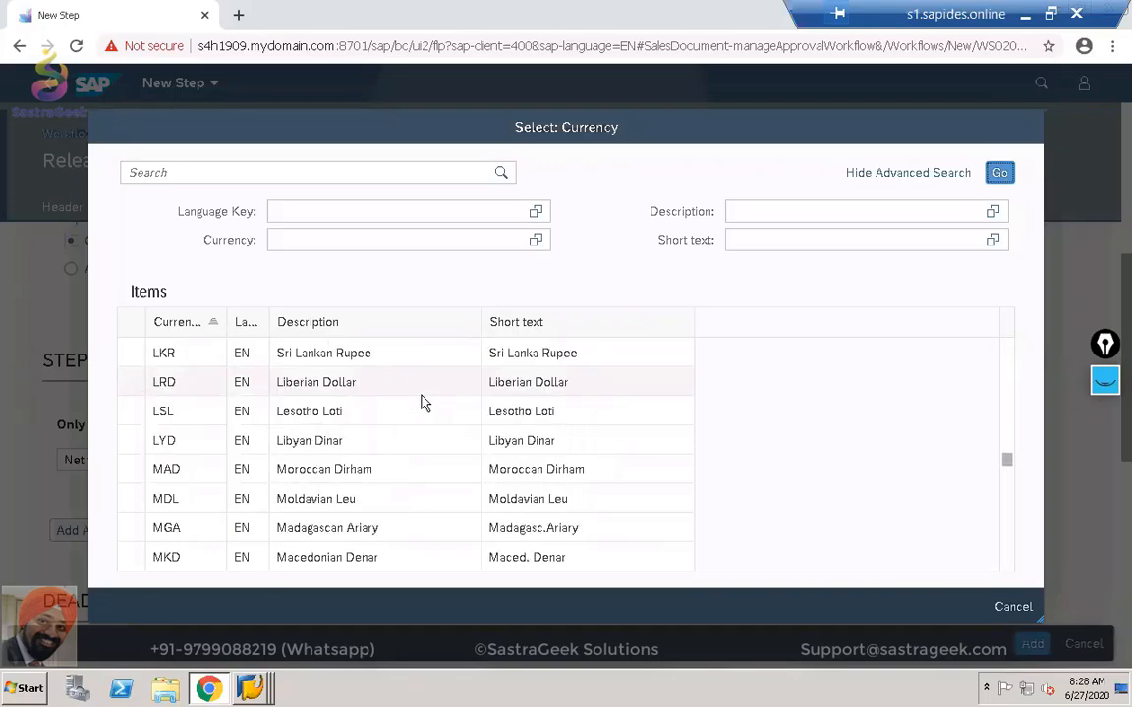
scroll(424, 403, down, 4)
scroll(425, 403, down, 10)
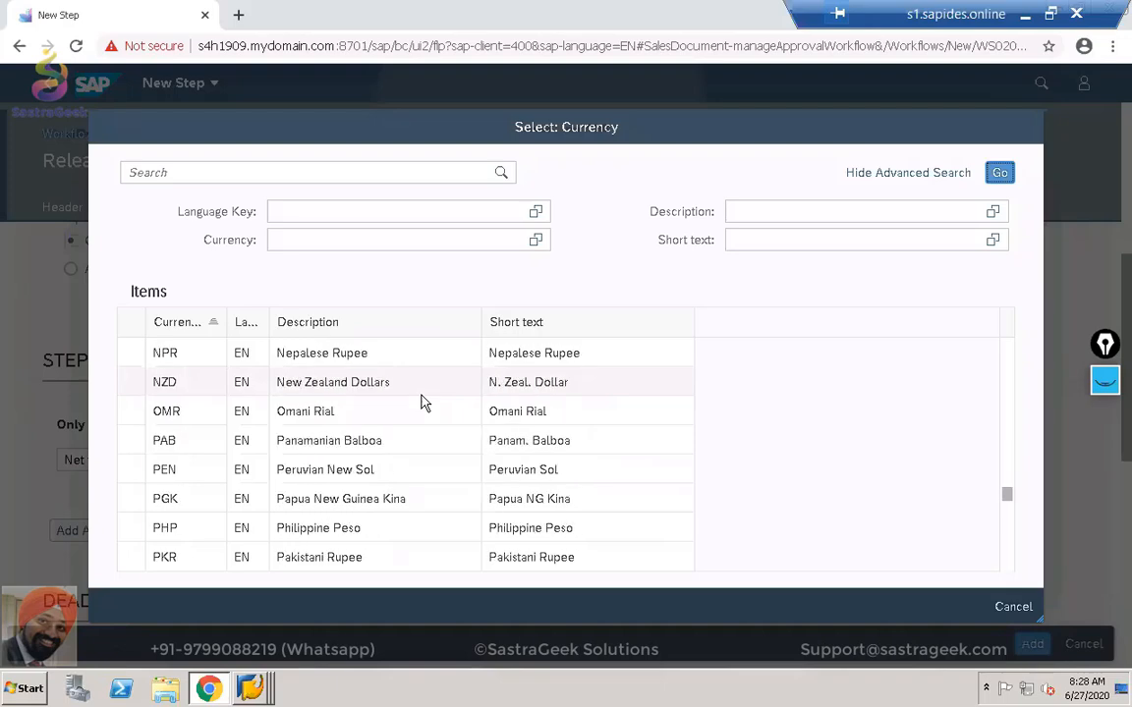
scroll(424, 403, down, 10)
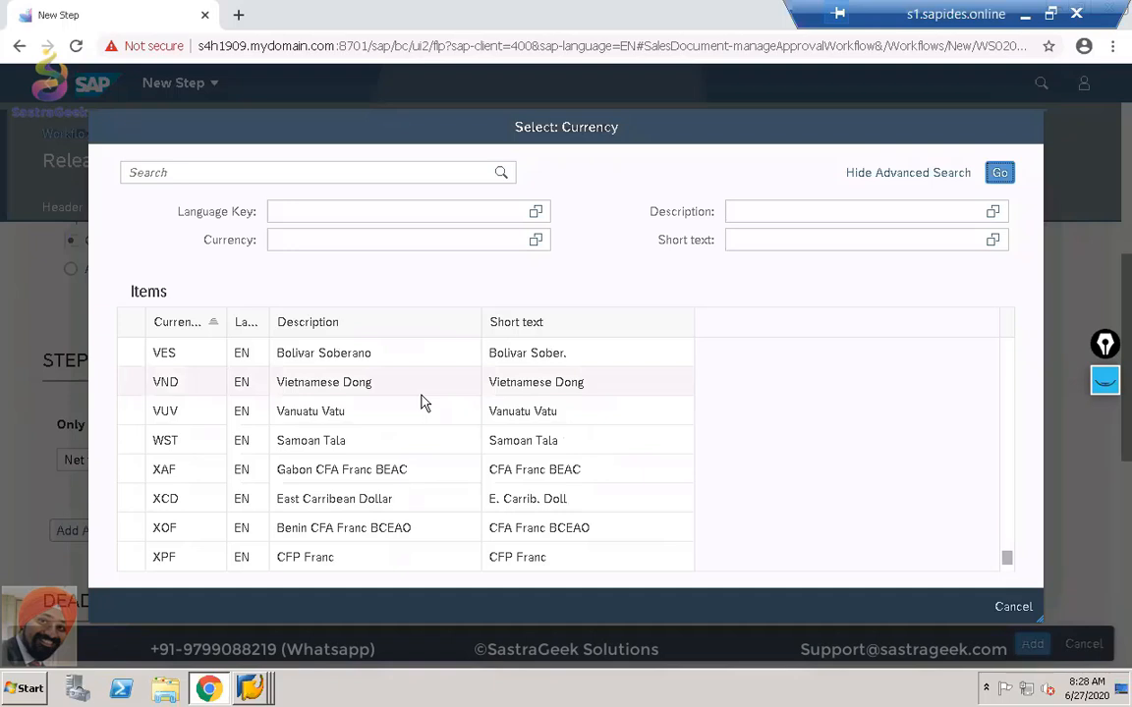
scroll(423, 401, up, 2)
scroll(423, 401, up, 1)
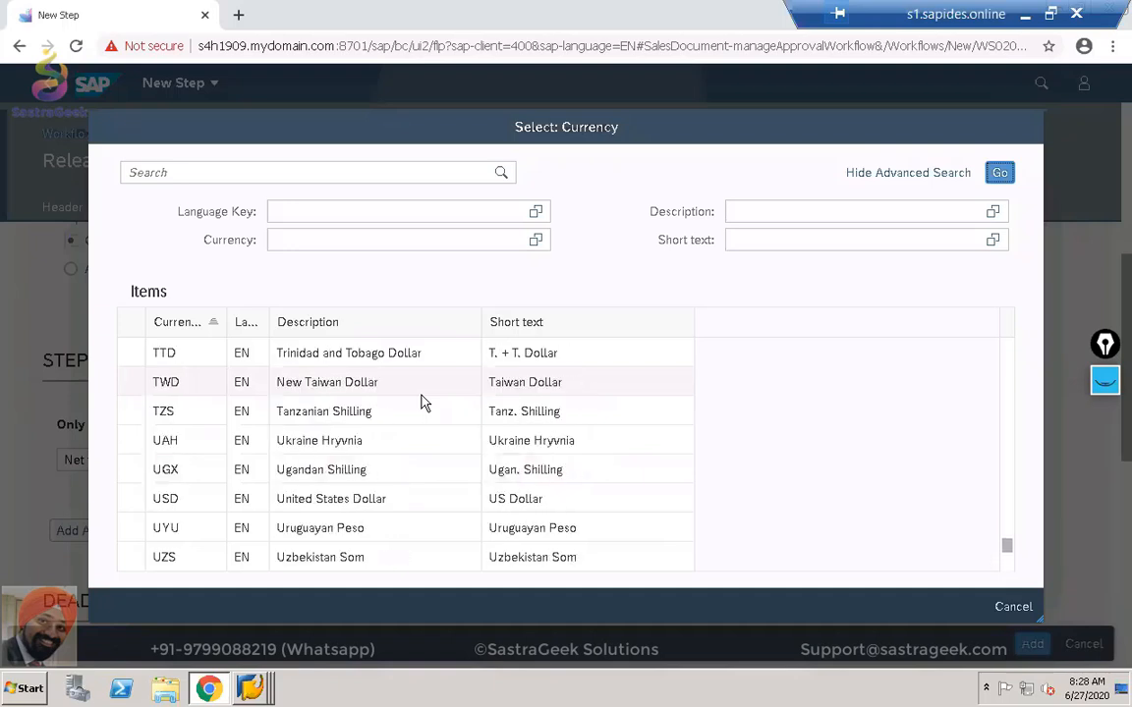
scroll(425, 403, up, 1)
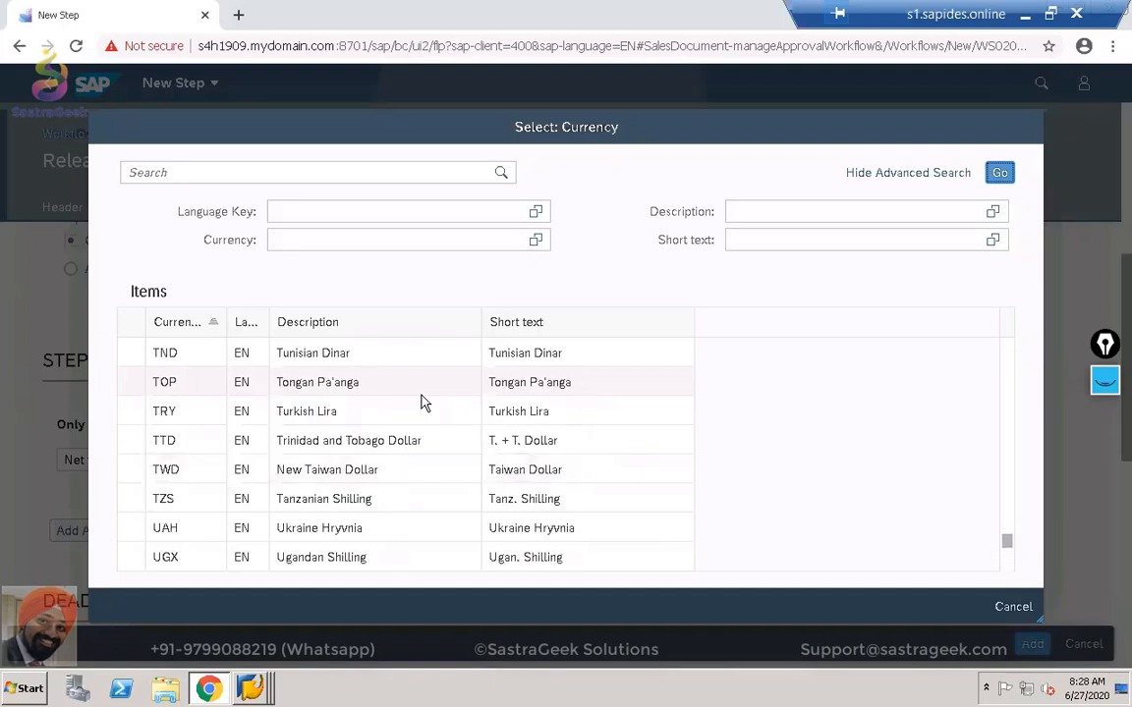
scroll(423, 400, down, 1)
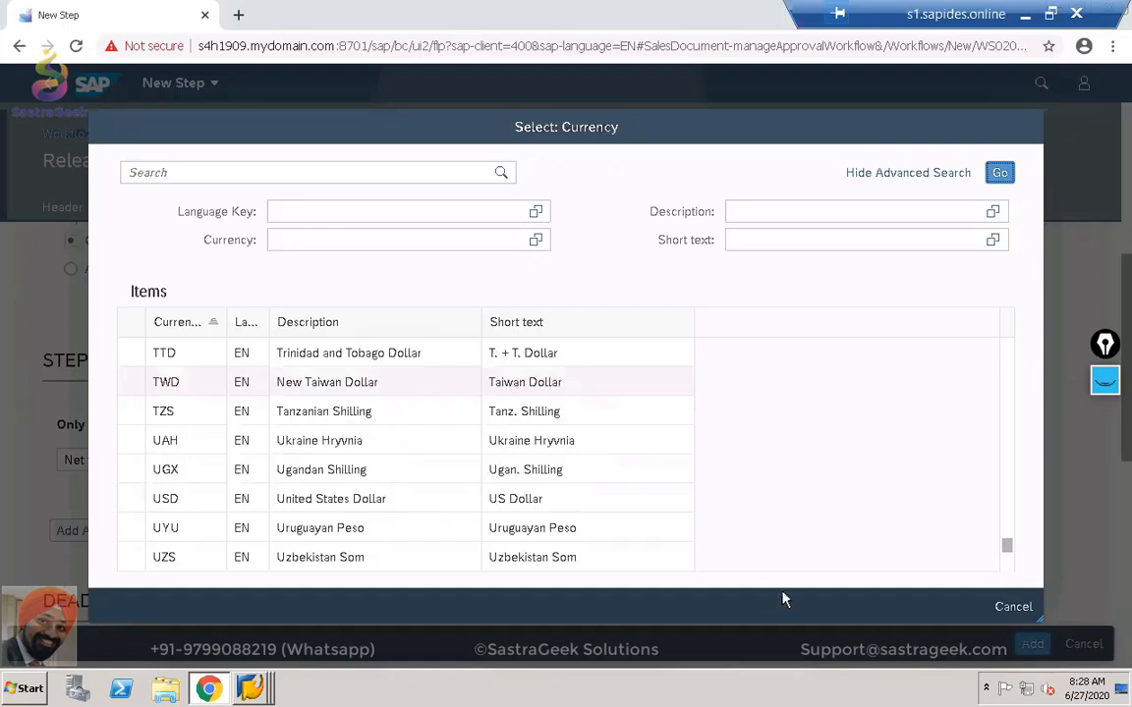
scroll(685, 497, down, 1)
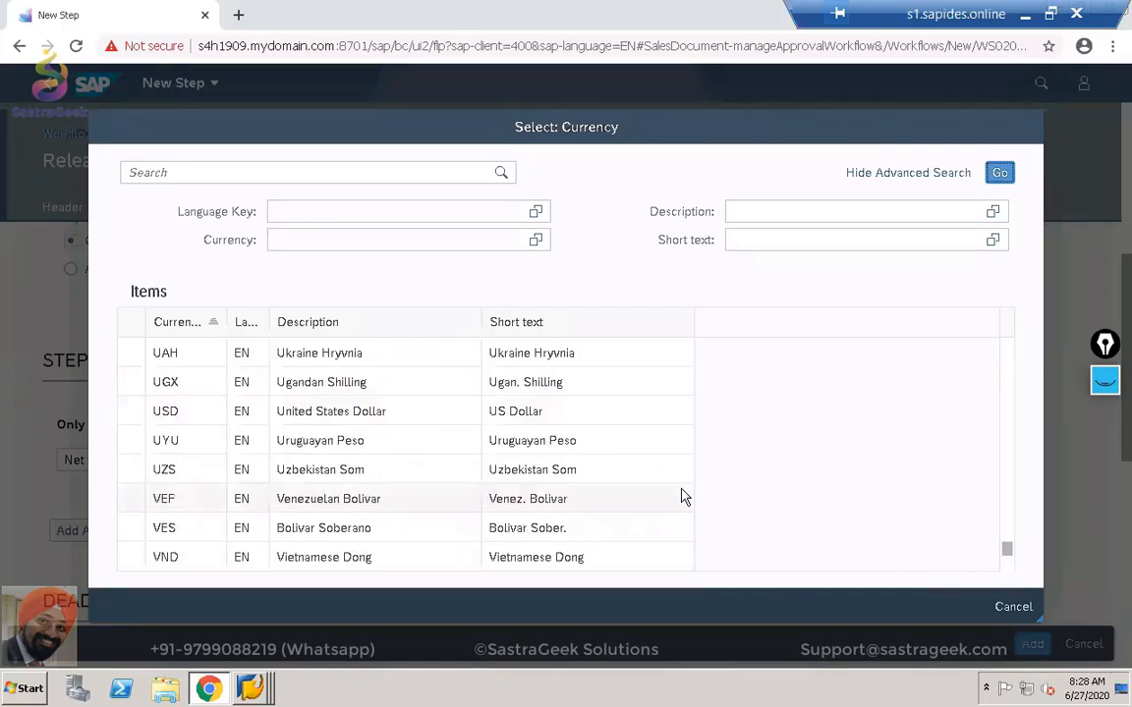
click(169, 410)
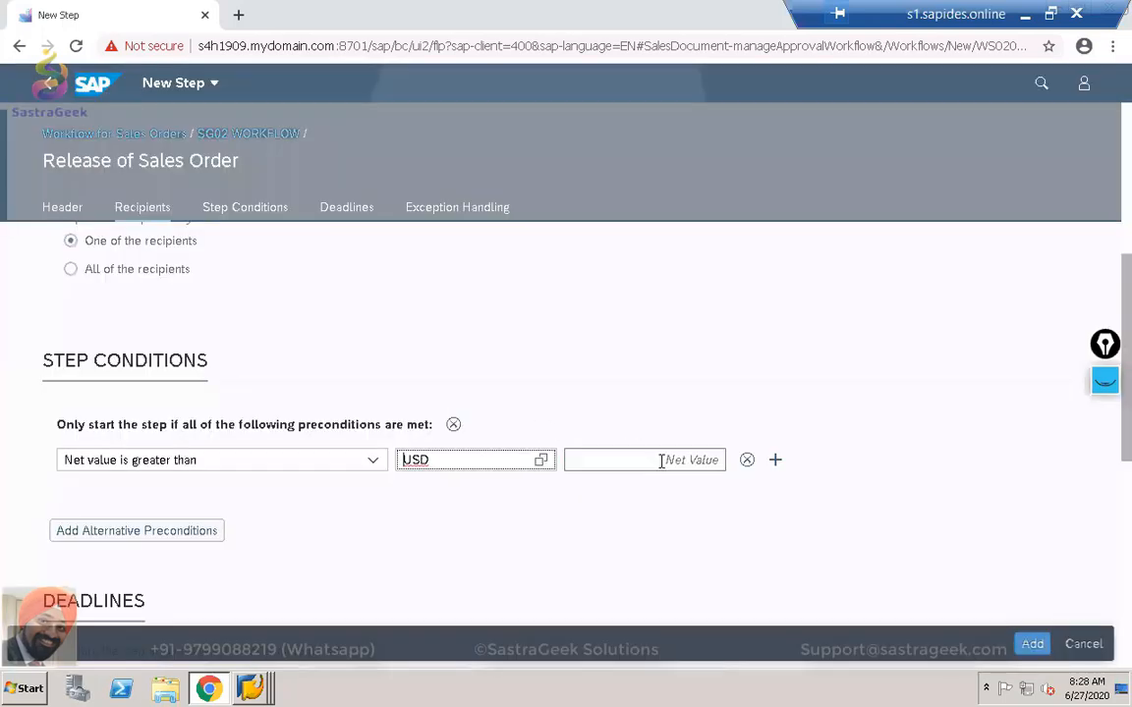
Enter a net value threshold of 0.00.
click(661, 460)
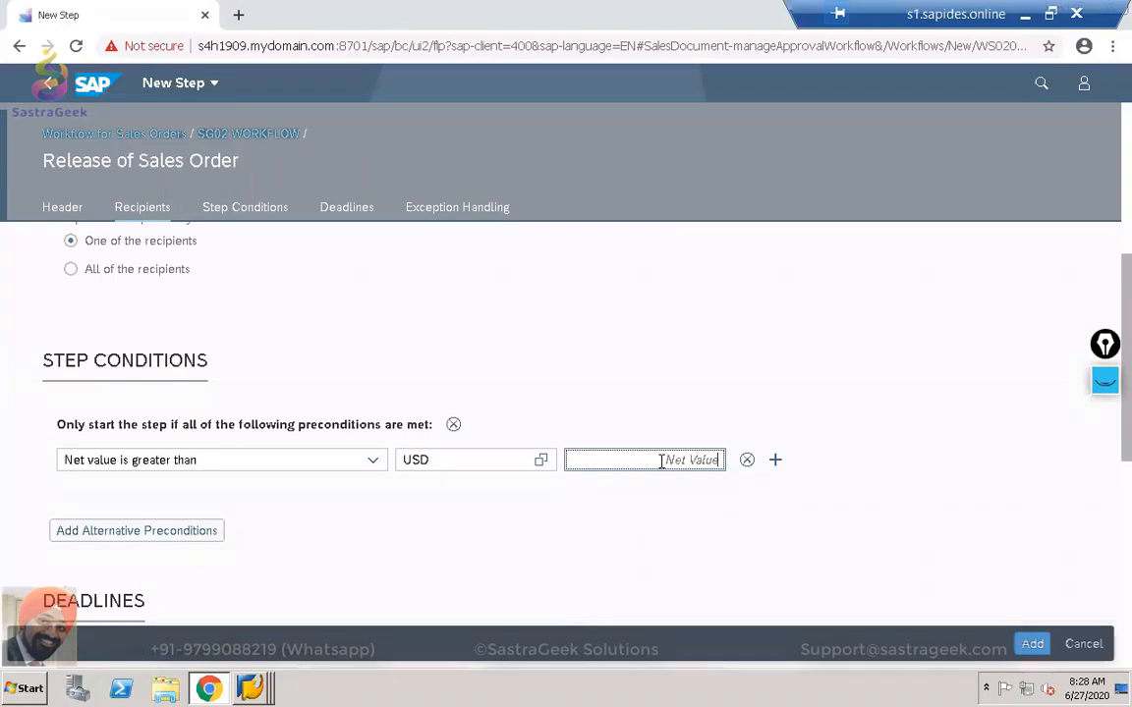
text(0)
click(708, 529)
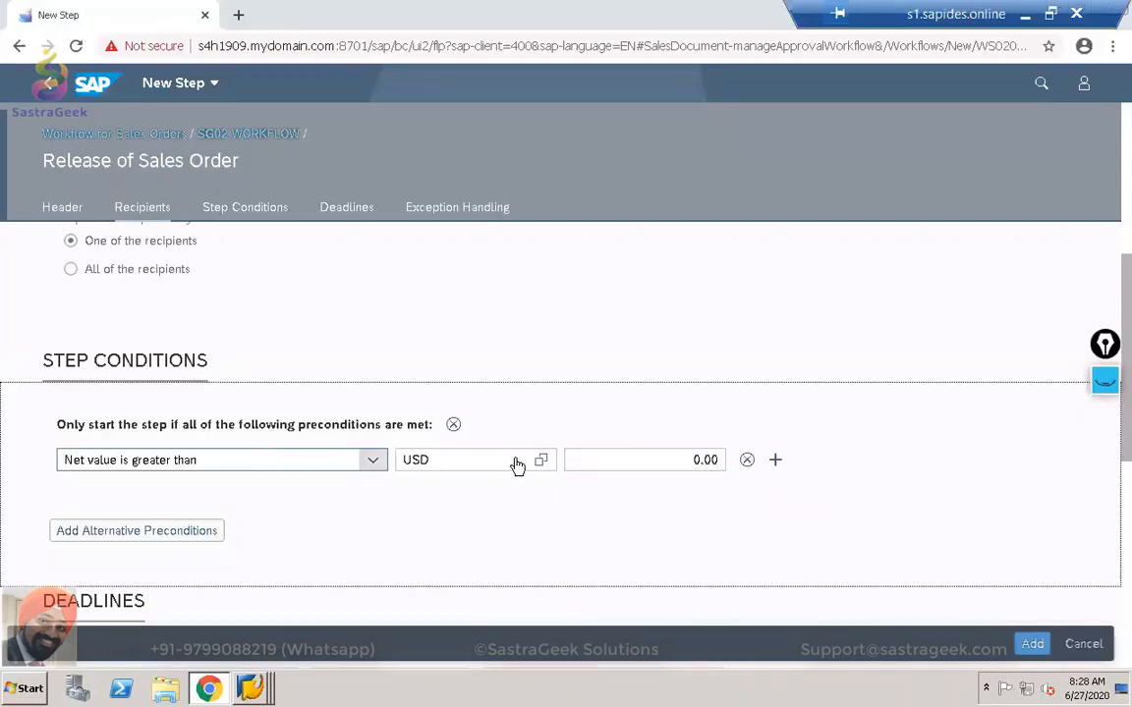
Add a second precondition row below the net value condition.
scroll(411, 505, down, 1)
scroll(412, 505, up, 4)
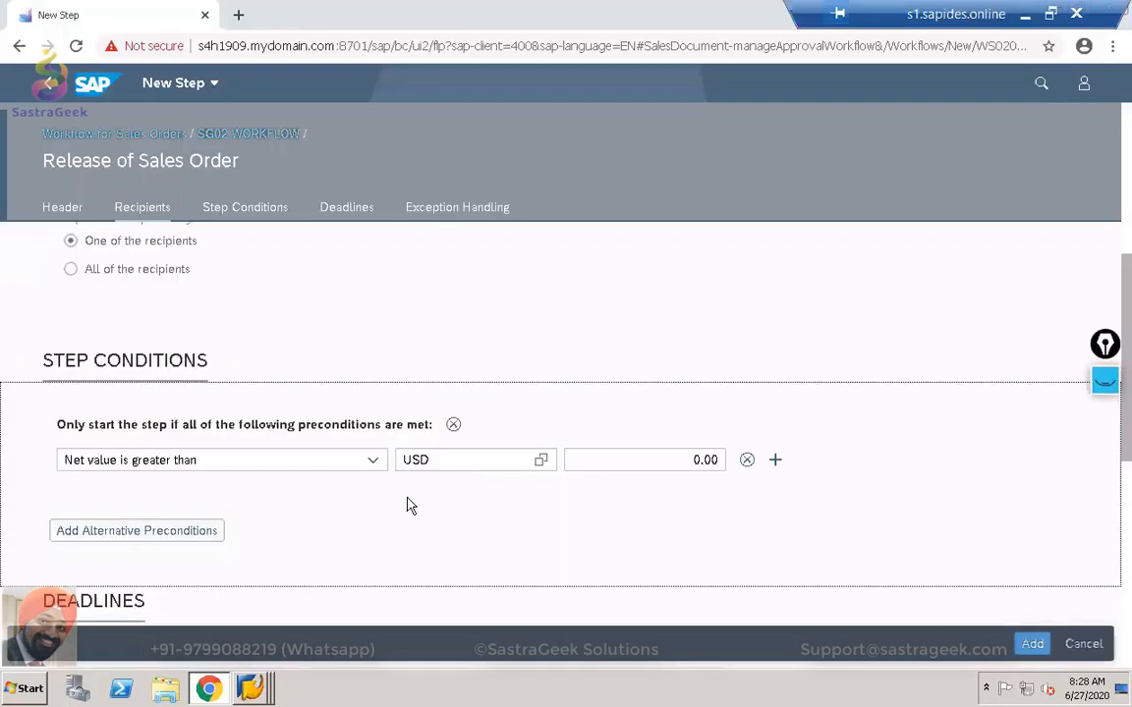
scroll(403, 452, down, 3)
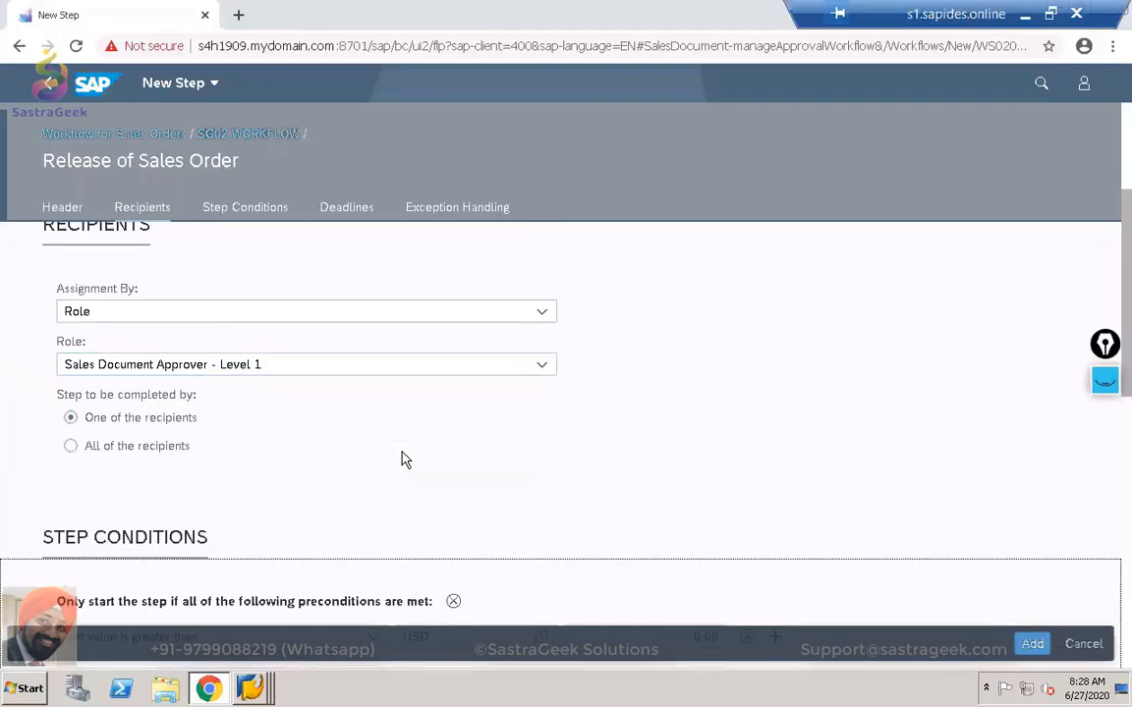
scroll(403, 457, down, 2)
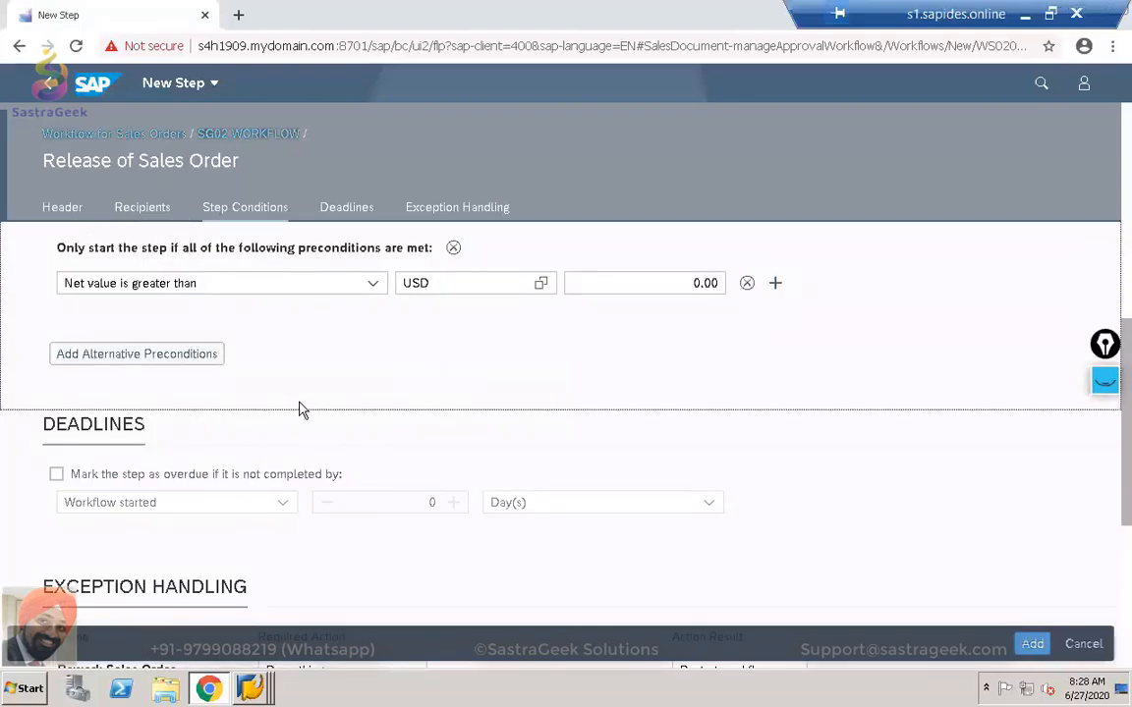
scroll(305, 409, up, 1)
scroll(308, 410, up, 1)
click(775, 460)
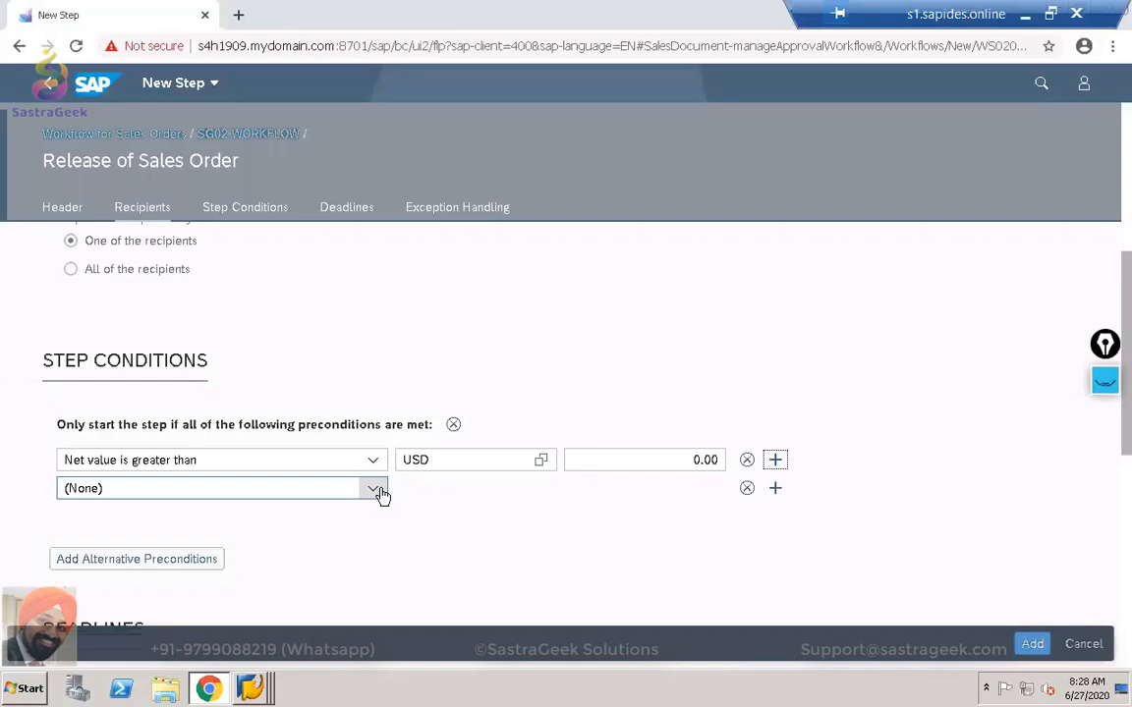
Delete the empty second precondition row, keeping only net value greater than USD 0.00.
click(375, 489)
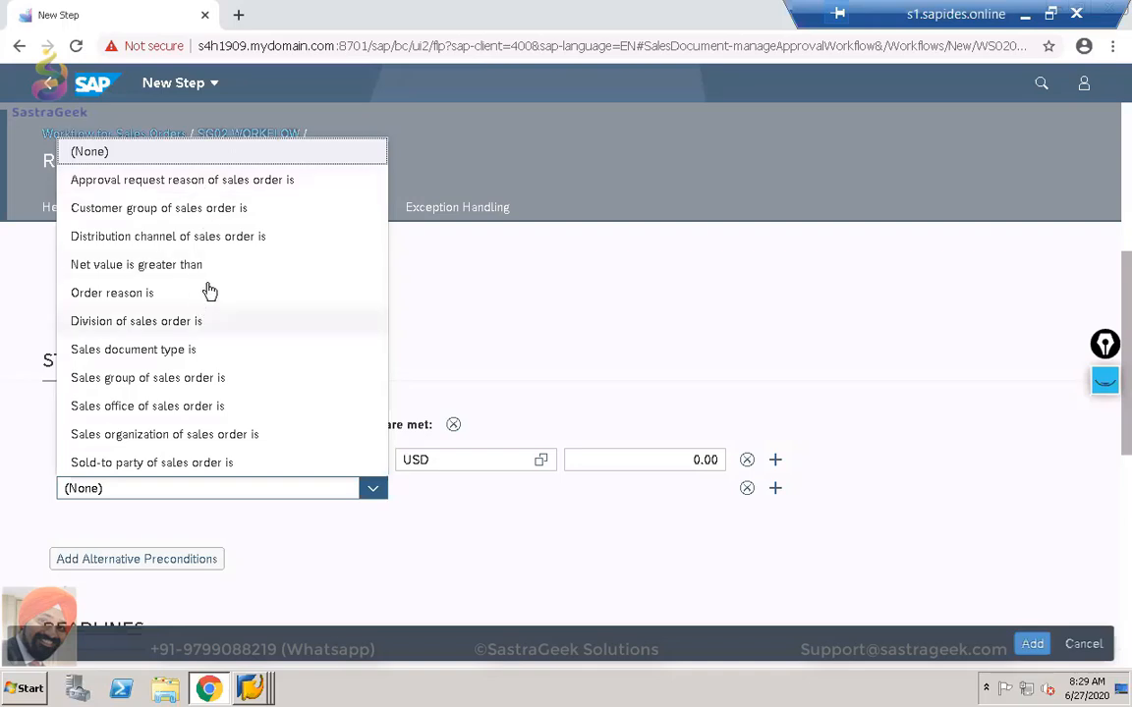
click(626, 556)
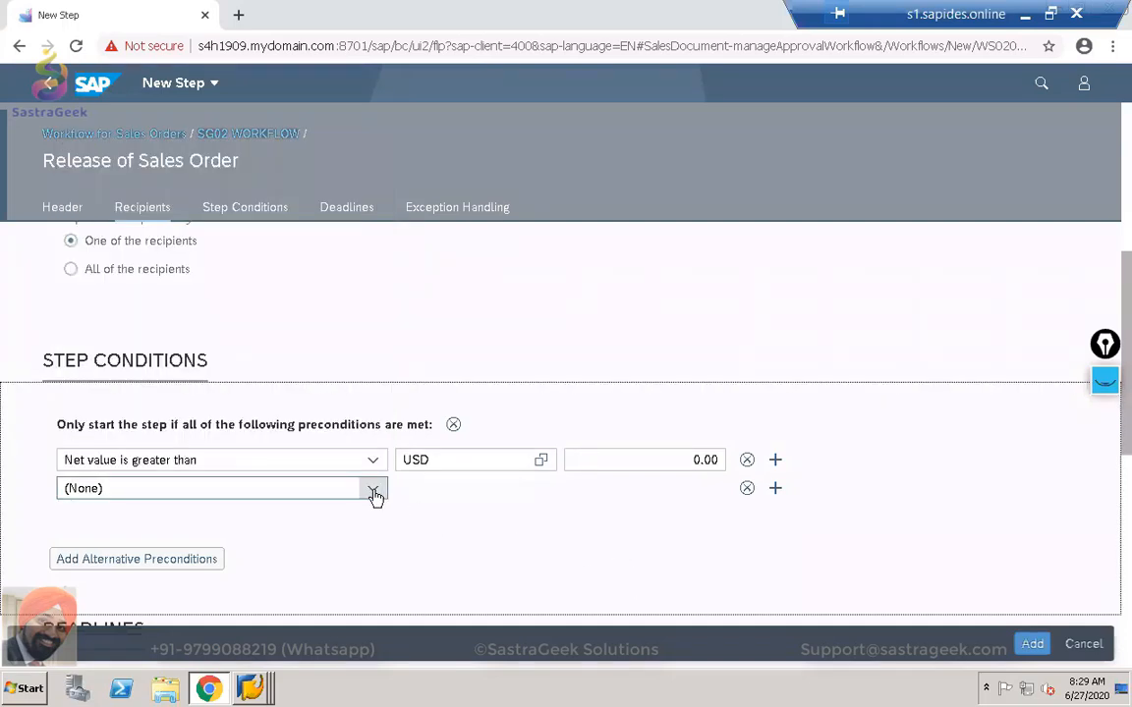
click(747, 489)
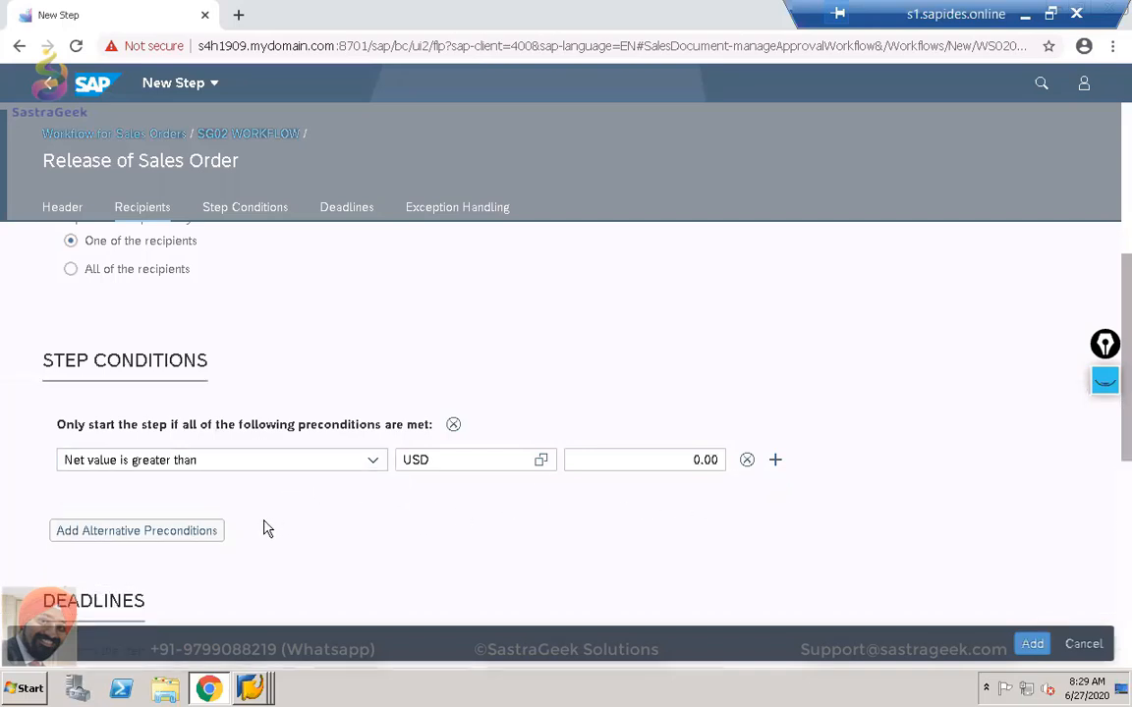
scroll(258, 529, down, 2)
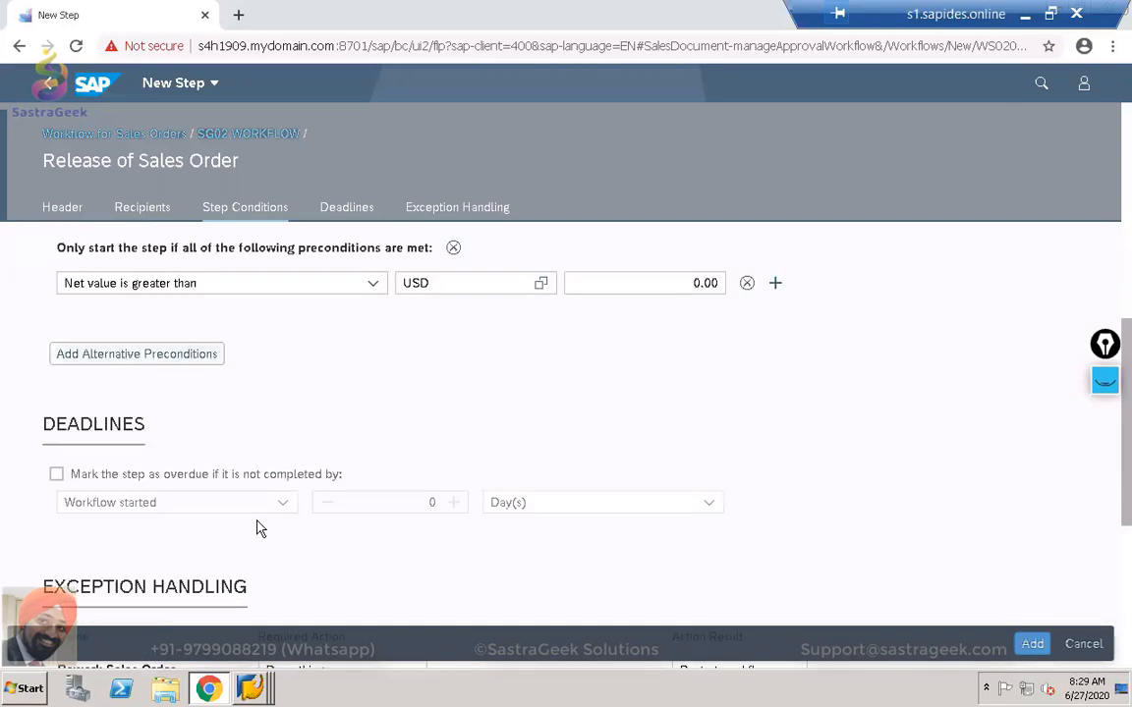
Mark the step overdue if not completed within 1 day.
click(56, 474)
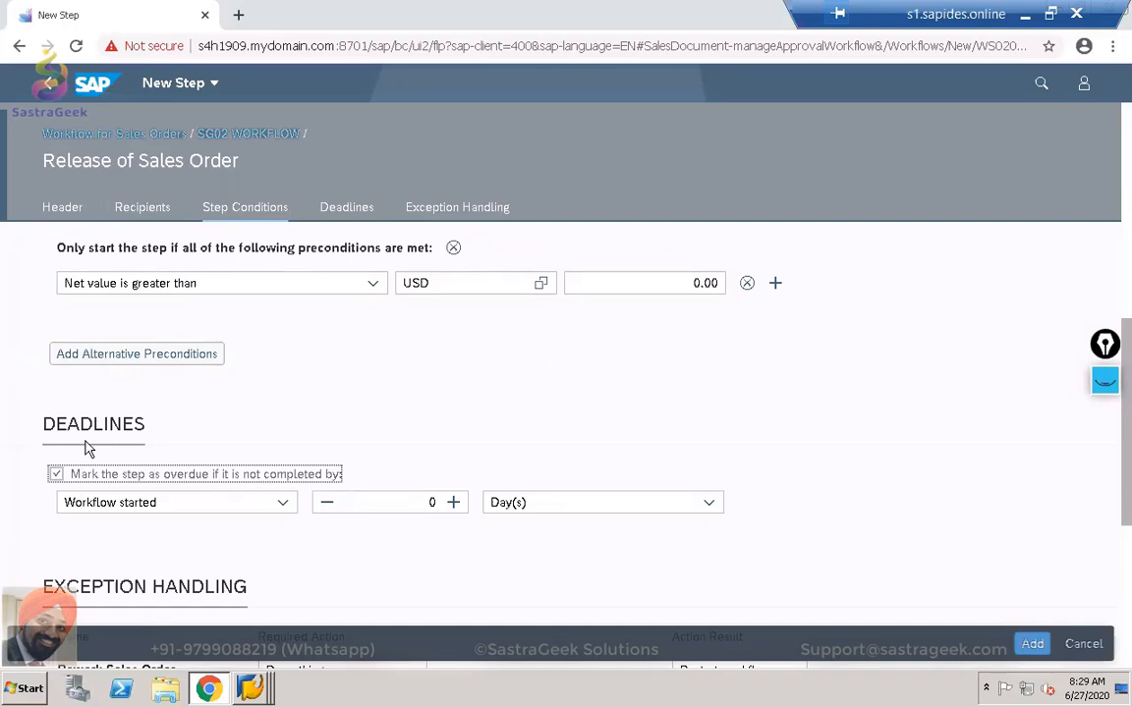
scroll(84, 448, down, 1)
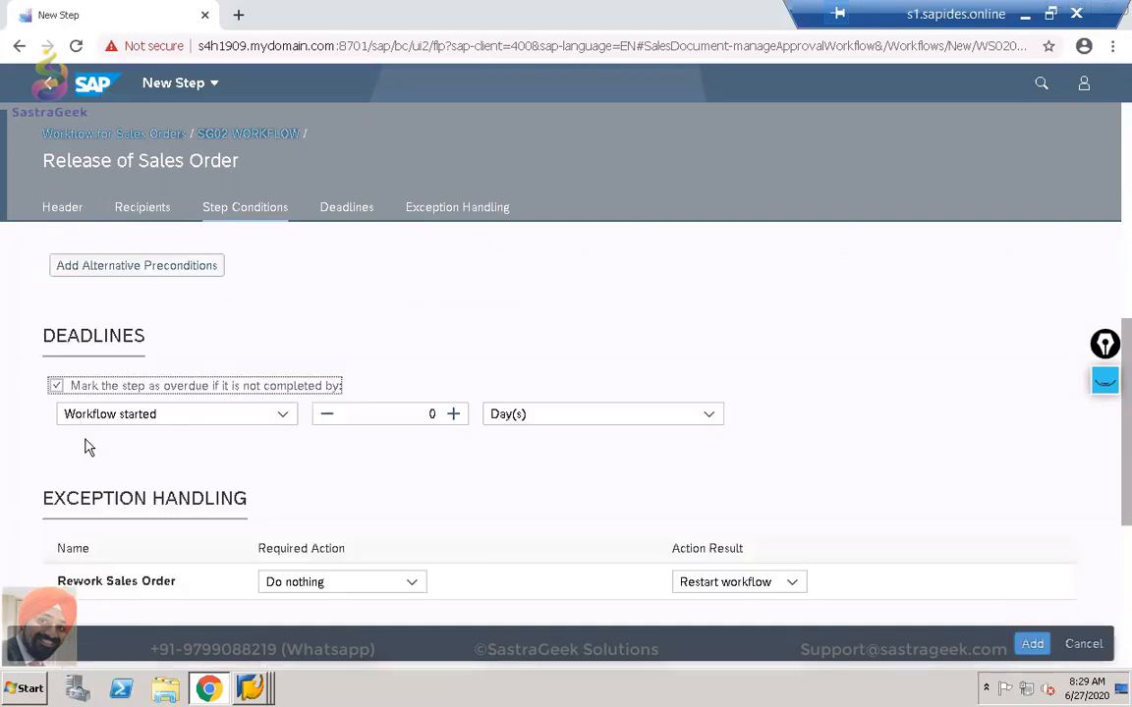
click(453, 415)
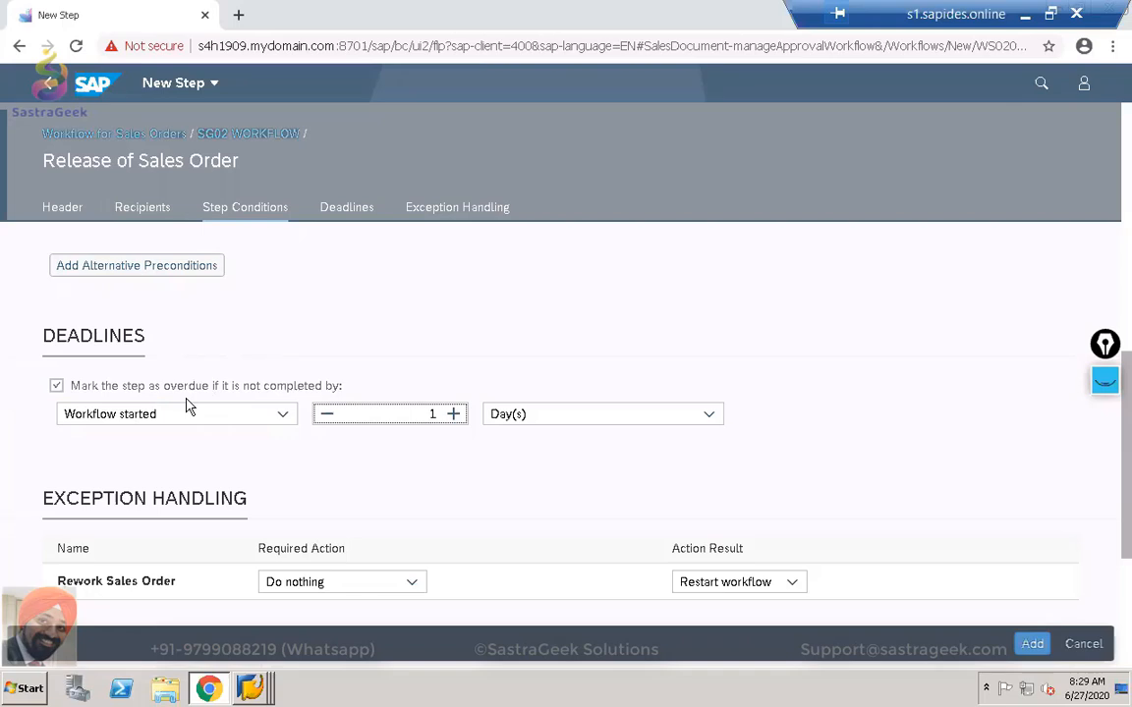
scroll(190, 407, down, 2)
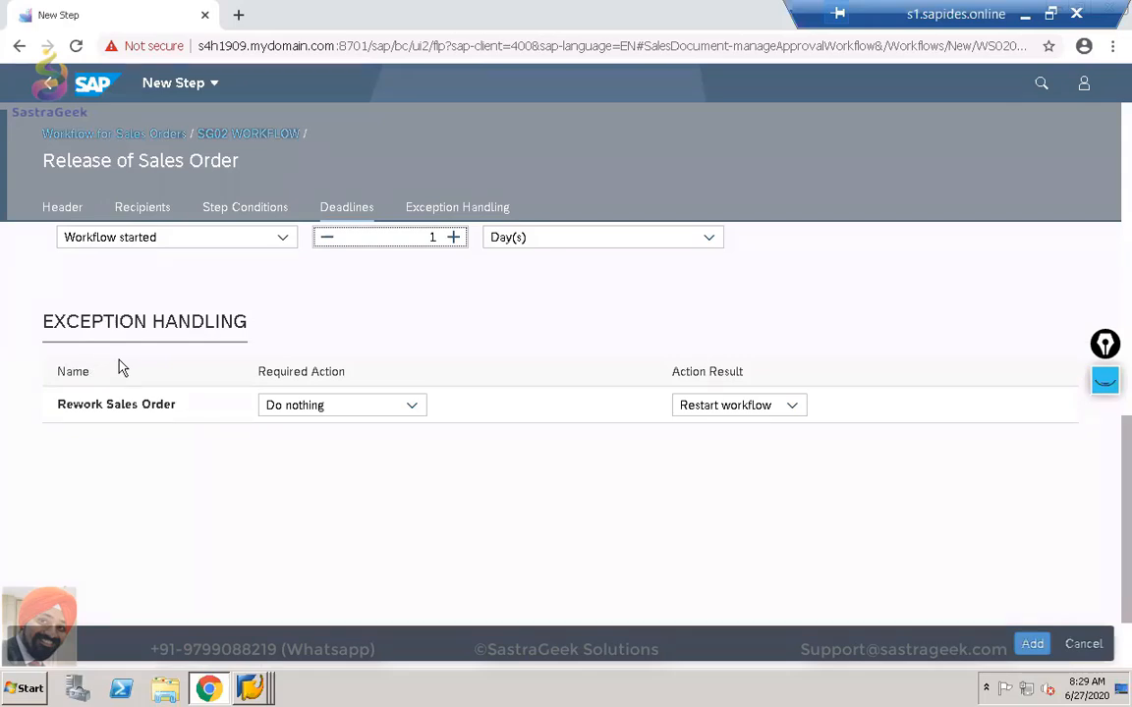
Set exception handling to Rework of Sales Order with Restart workflow, and add the step.
click(412, 405)
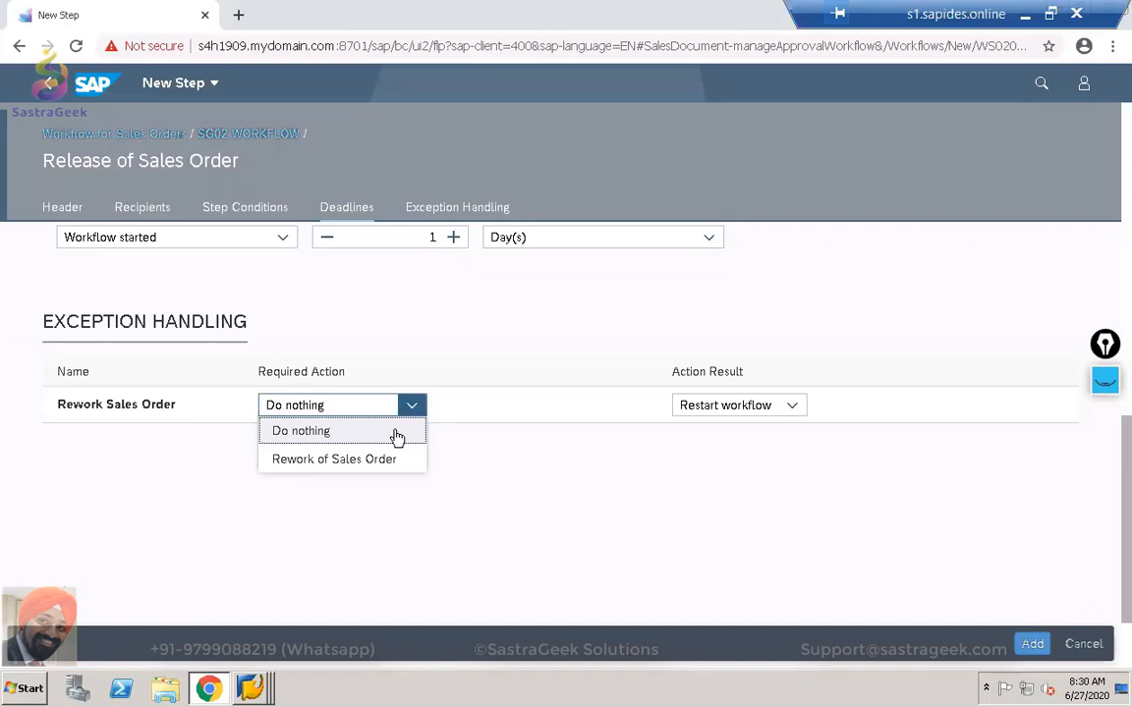
click(377, 462)
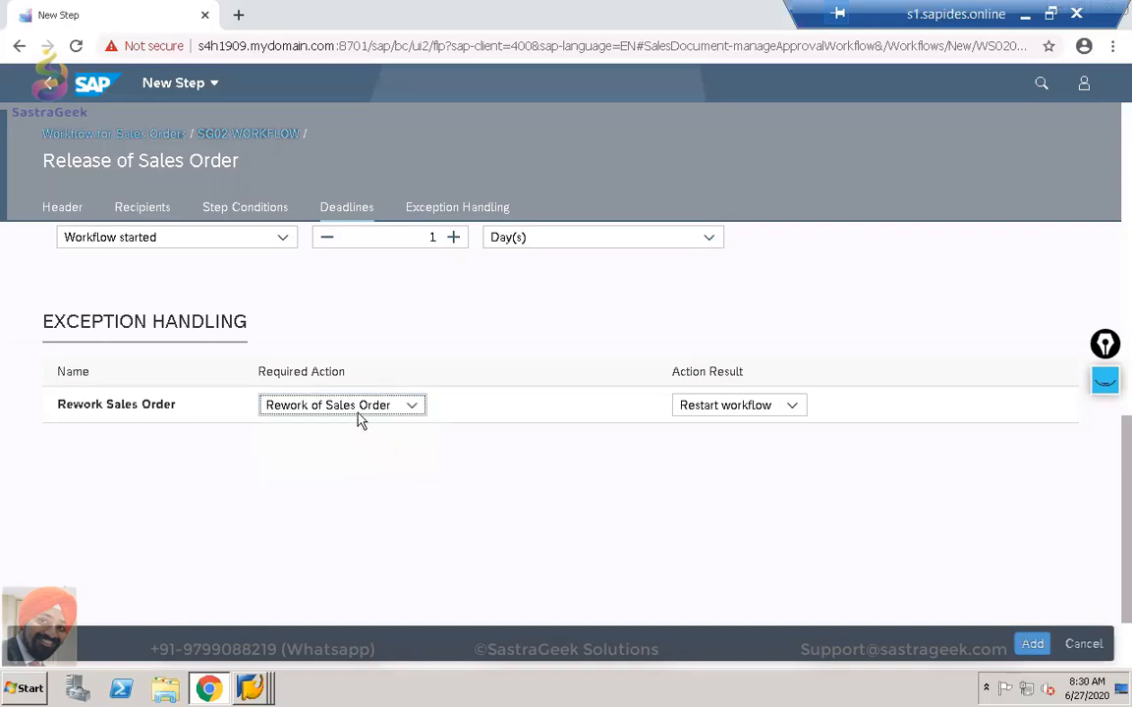
click(792, 406)
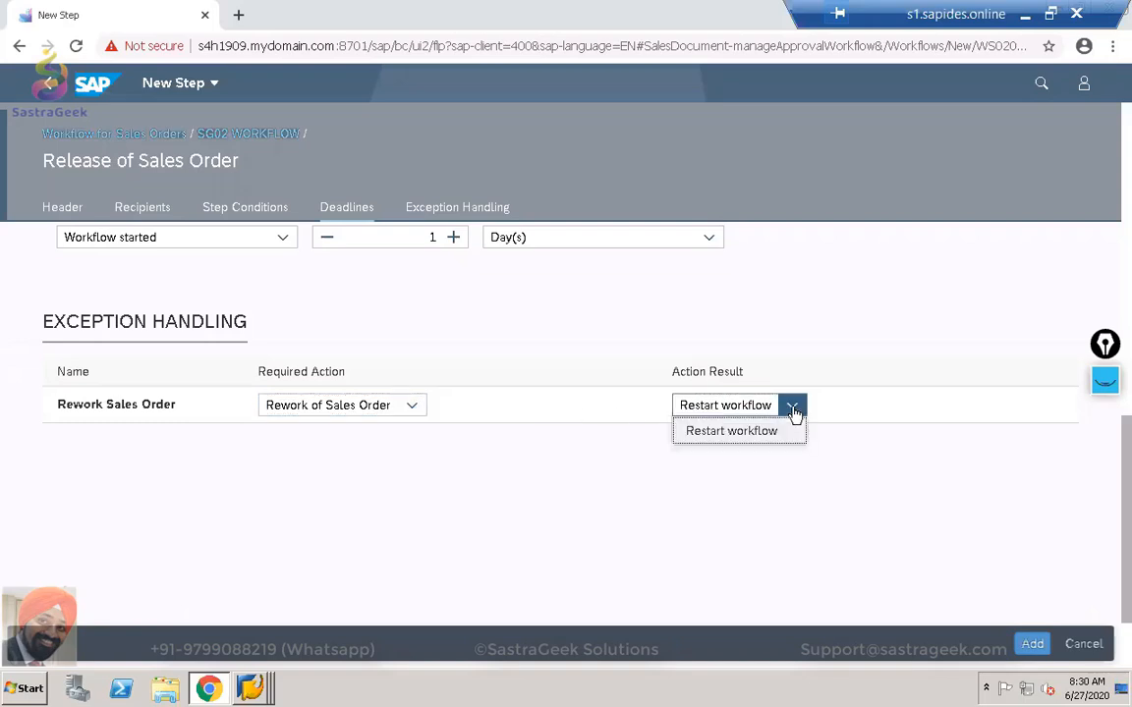
click(751, 433)
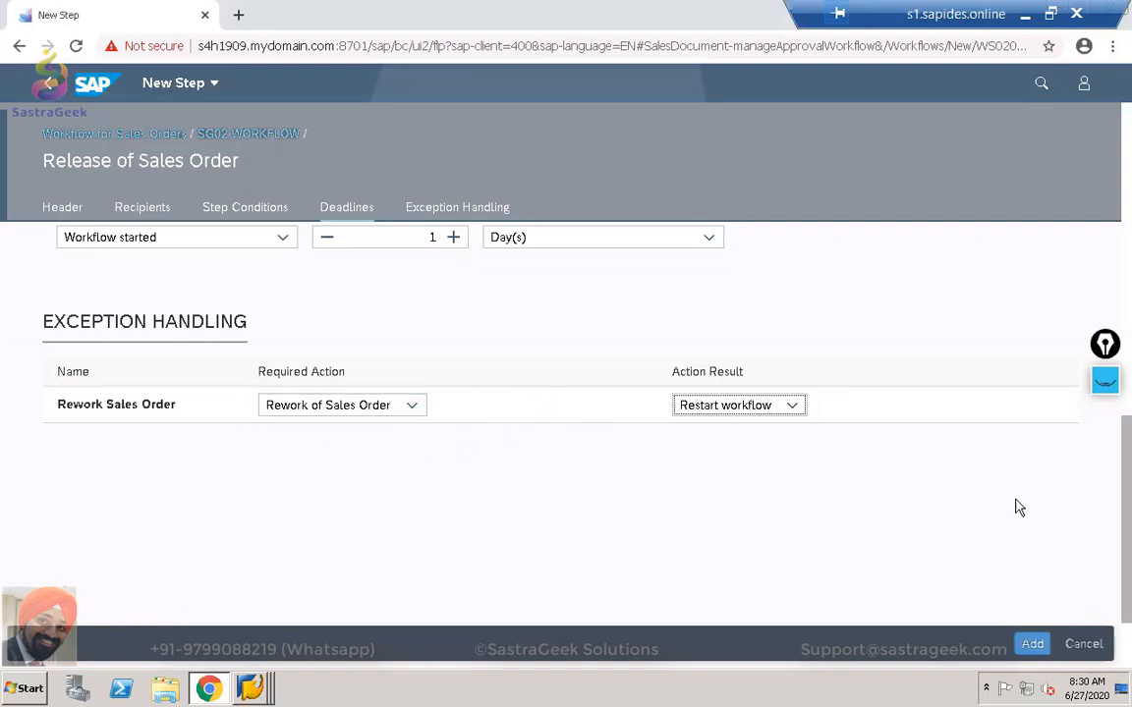
click(1033, 646)
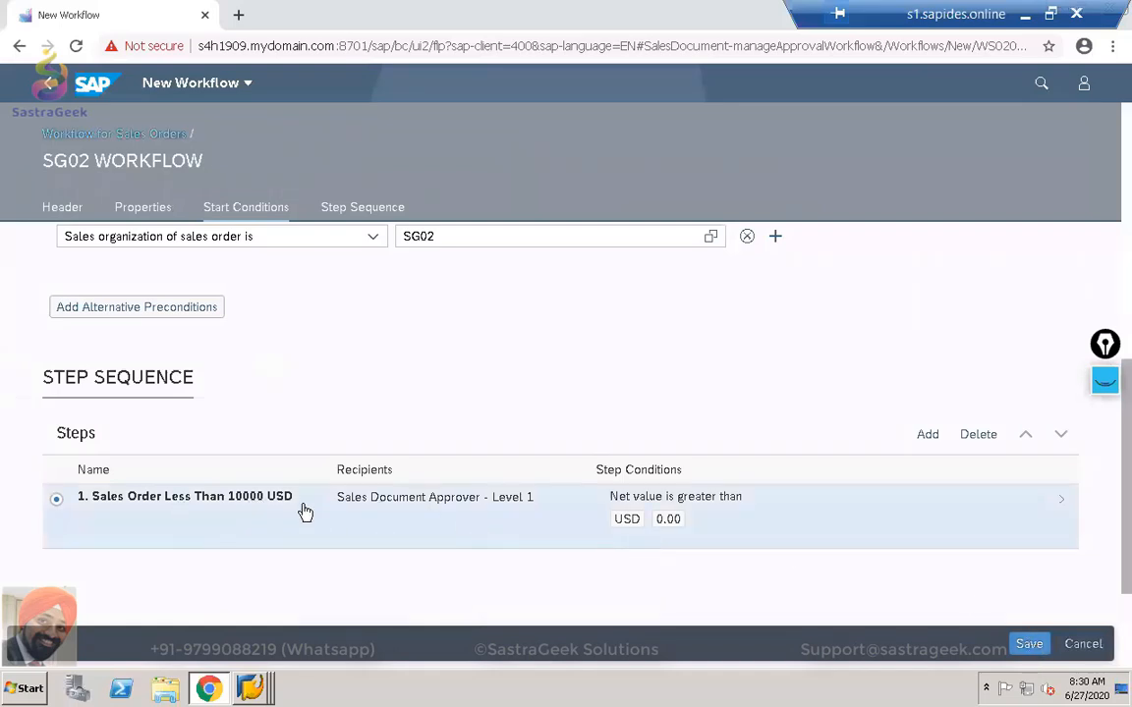
Add a second step to the SG02 WORKFLOW step sequence.
click(929, 438)
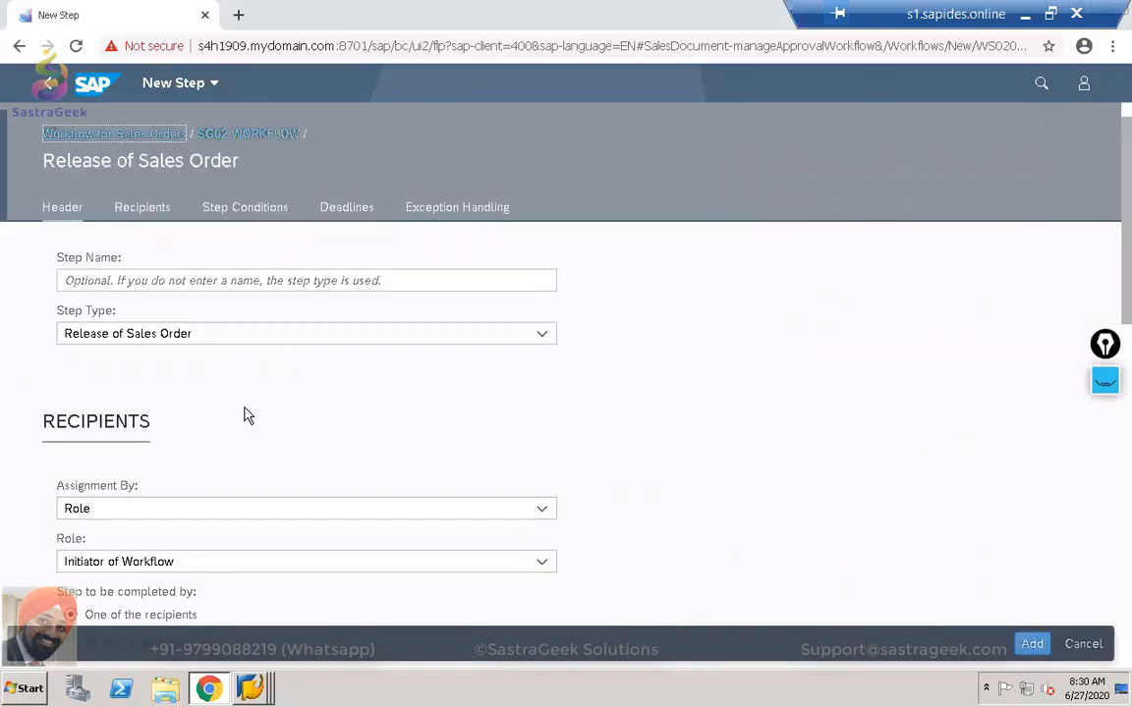
Name the step 'sales order is greater than 10000 USD' with type Release of Sales Order.
click(219, 299)
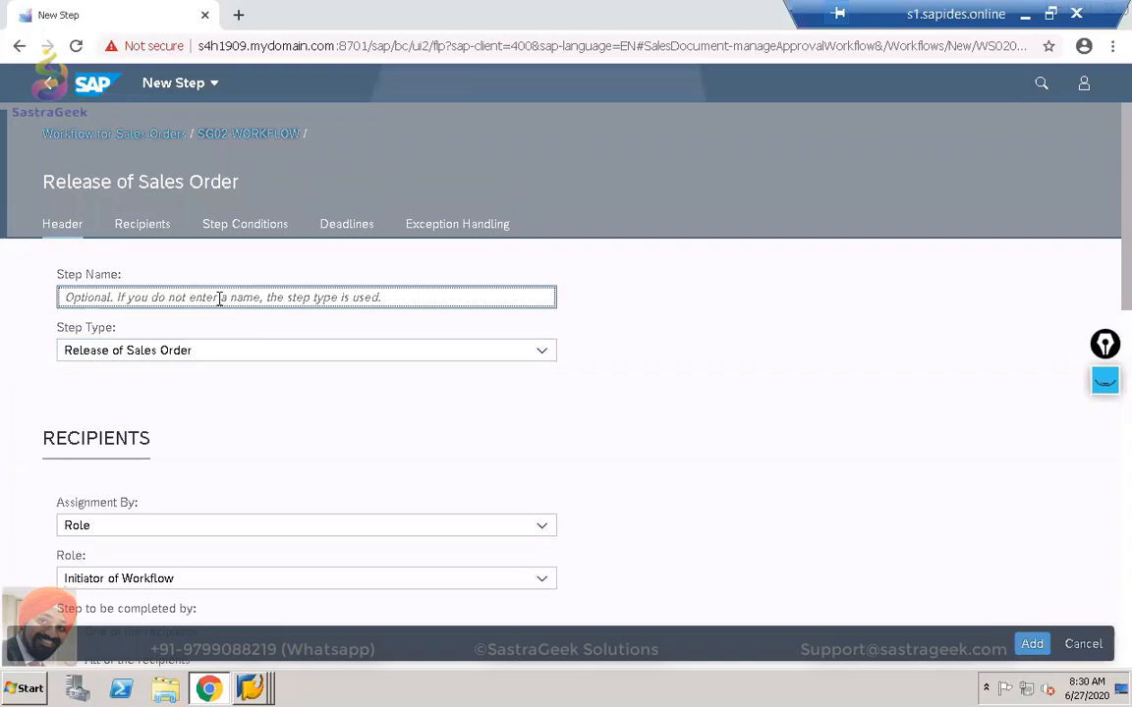
text(sales or)
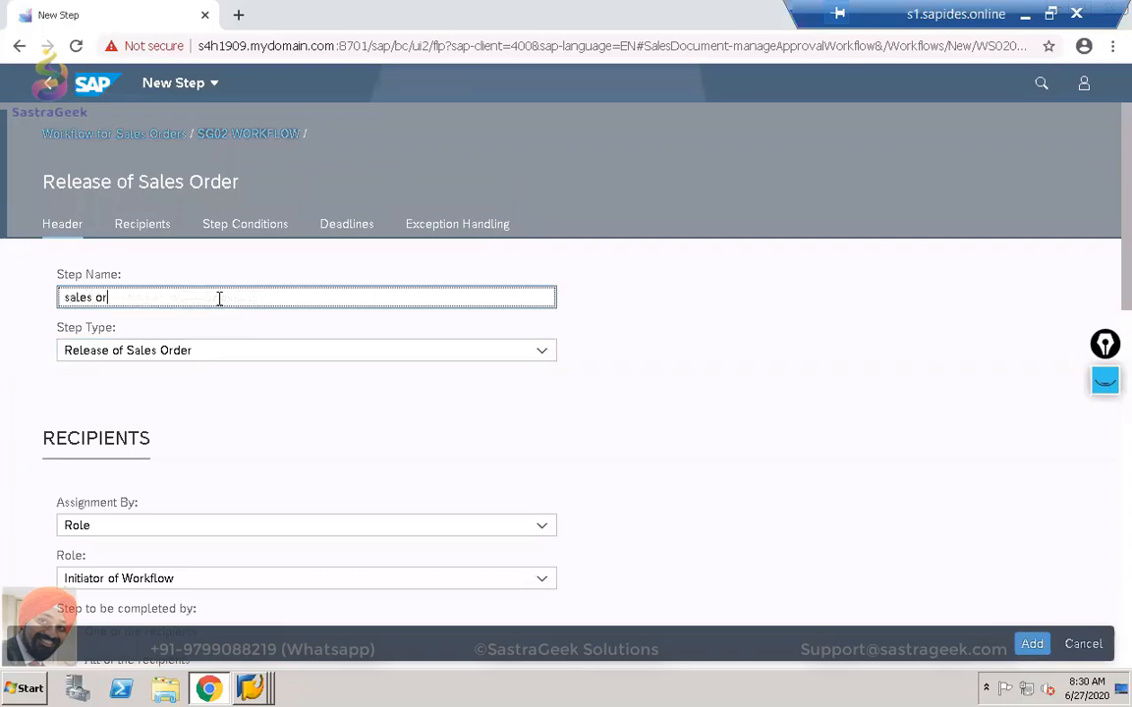
text(der is greater than 10000 USD)
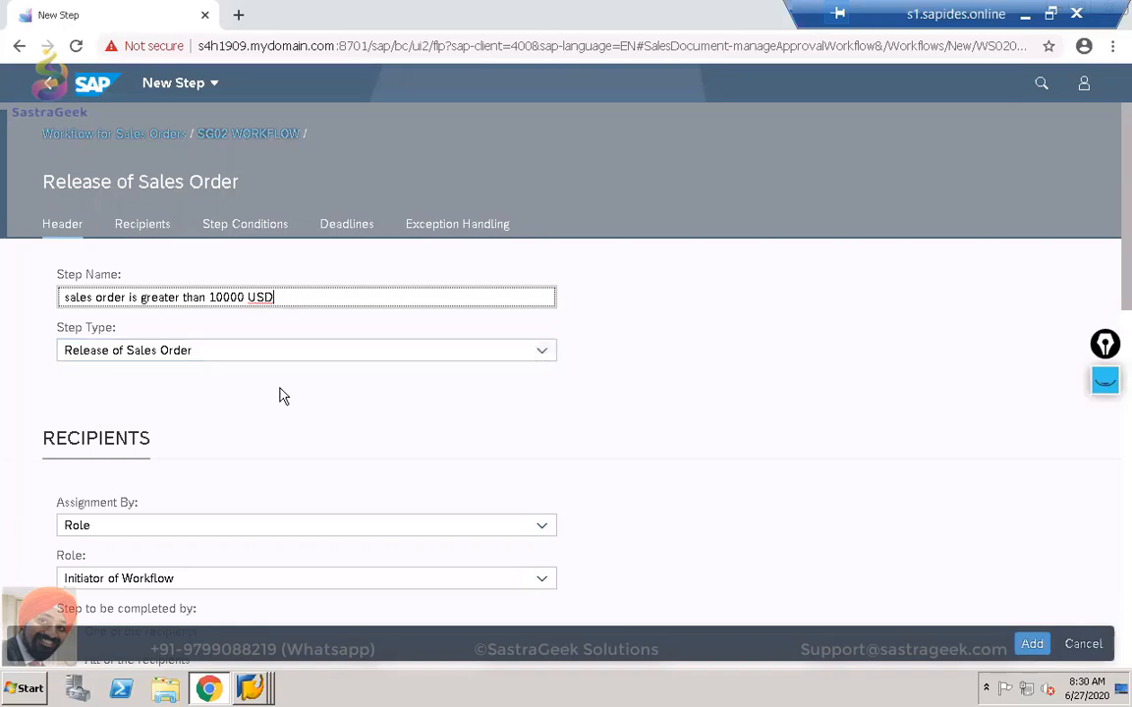
click(543, 352)
click(379, 381)
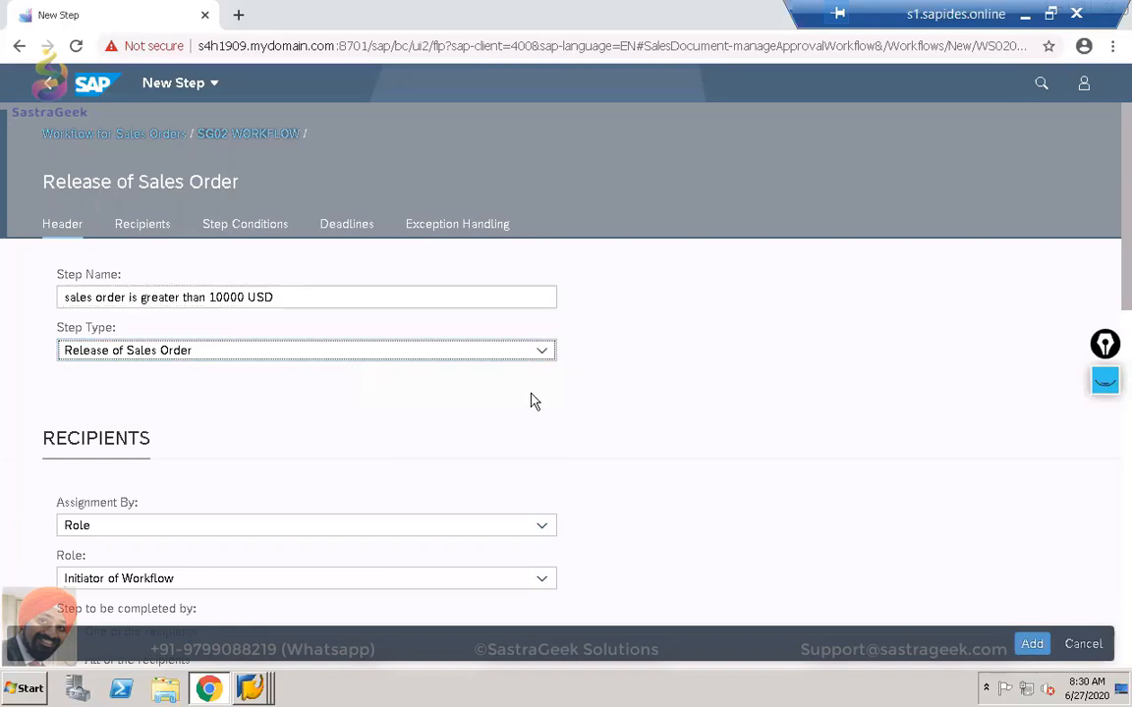
scroll(757, 425, down, 2)
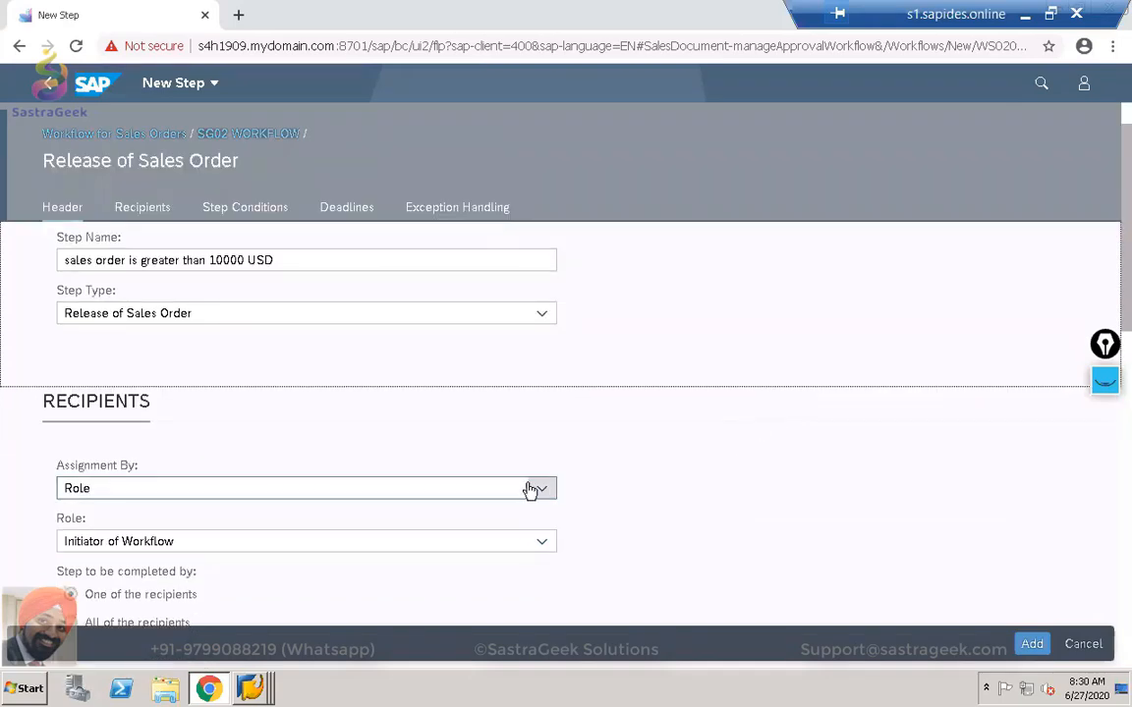
Assign the step to the role Sales Document Approver - Level 2.
click(540, 541)
click(354, 461)
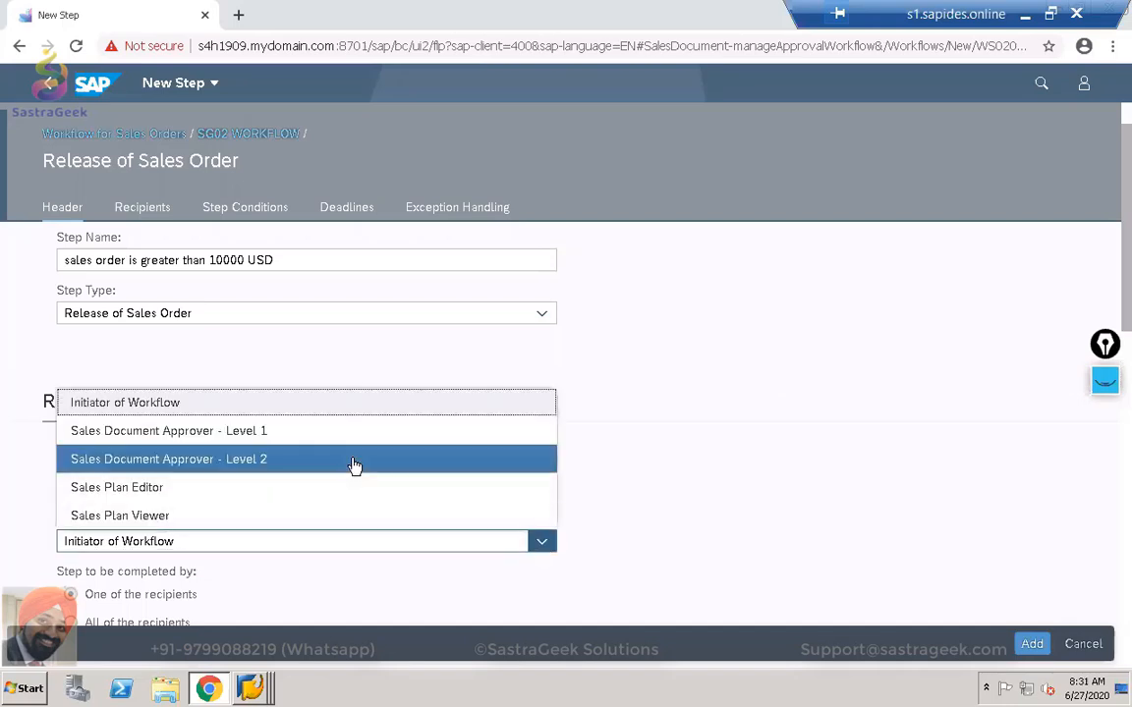
scroll(654, 480, down, 2)
scroll(652, 484, down, 3)
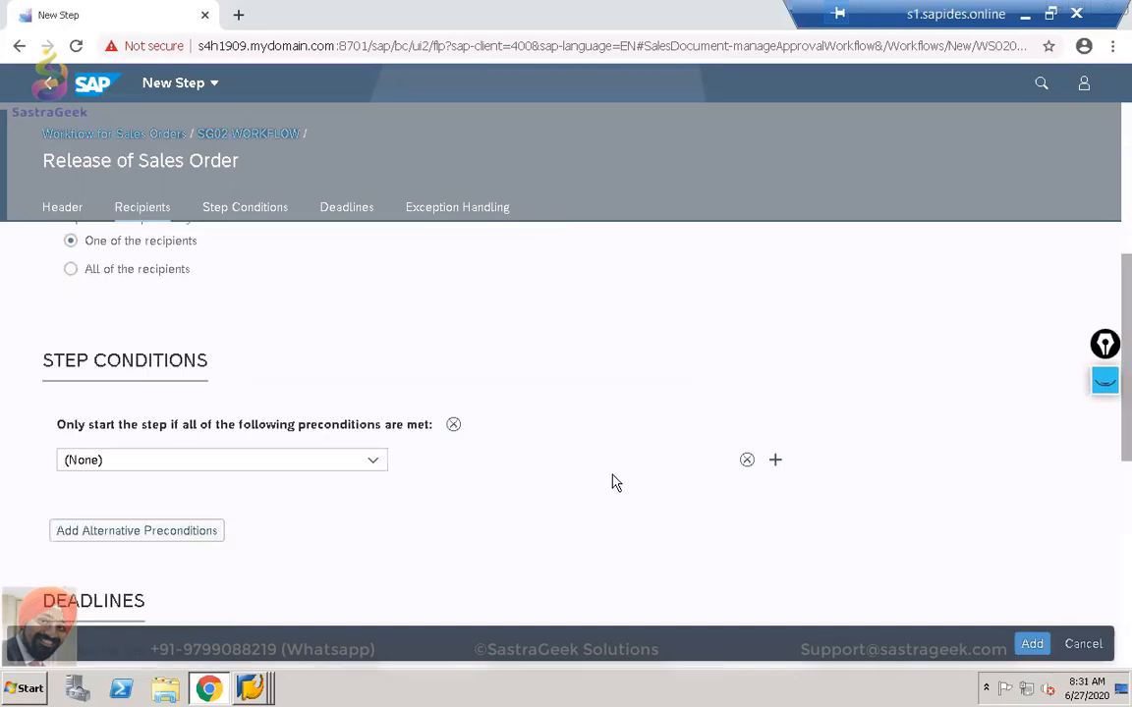
scroll(556, 458, up, 1)
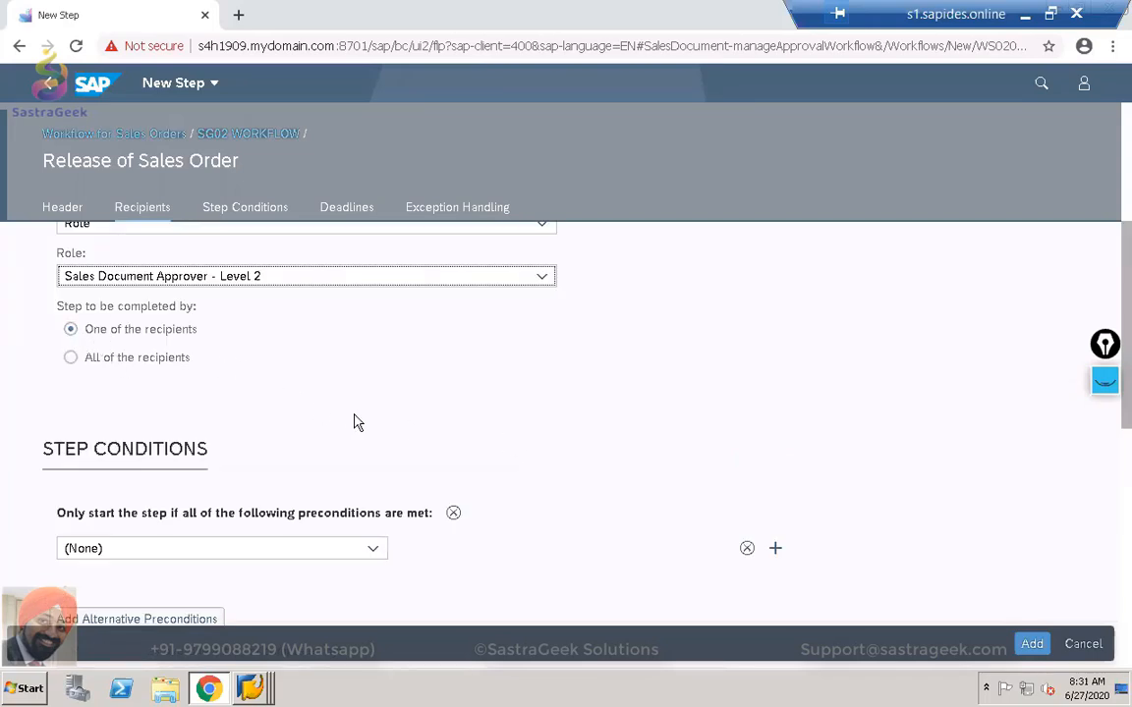
scroll(357, 423, down, 1)
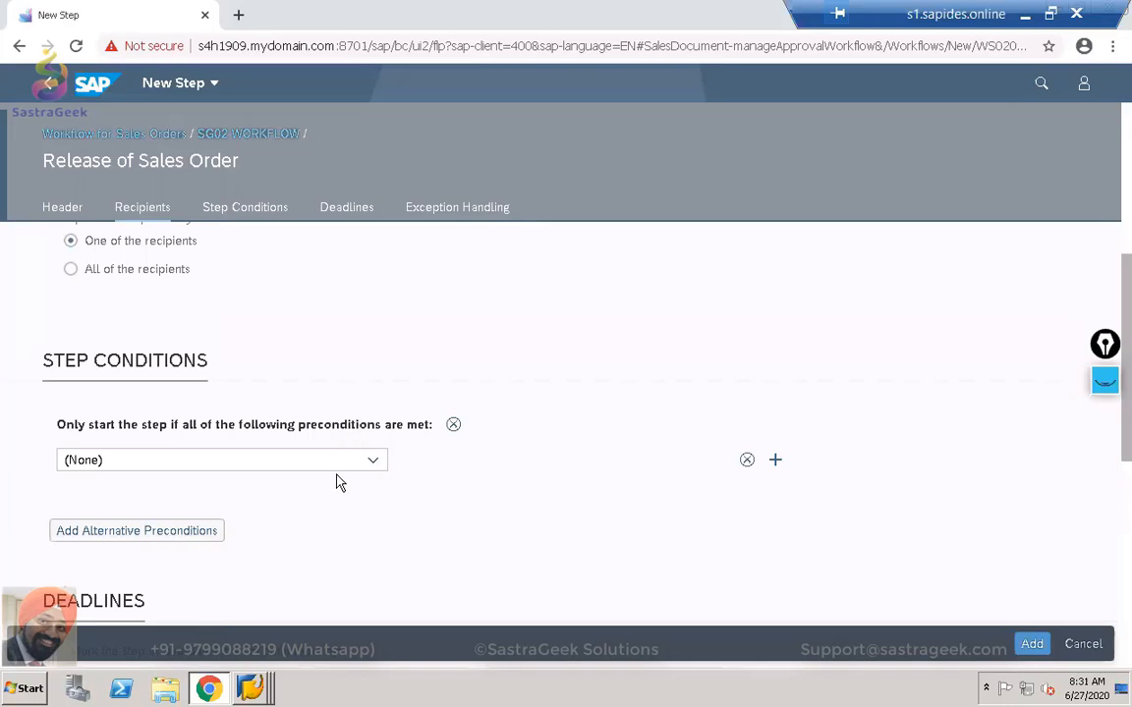
Set the step precondition to net value greater than 10,000.00 USD.
click(369, 462)
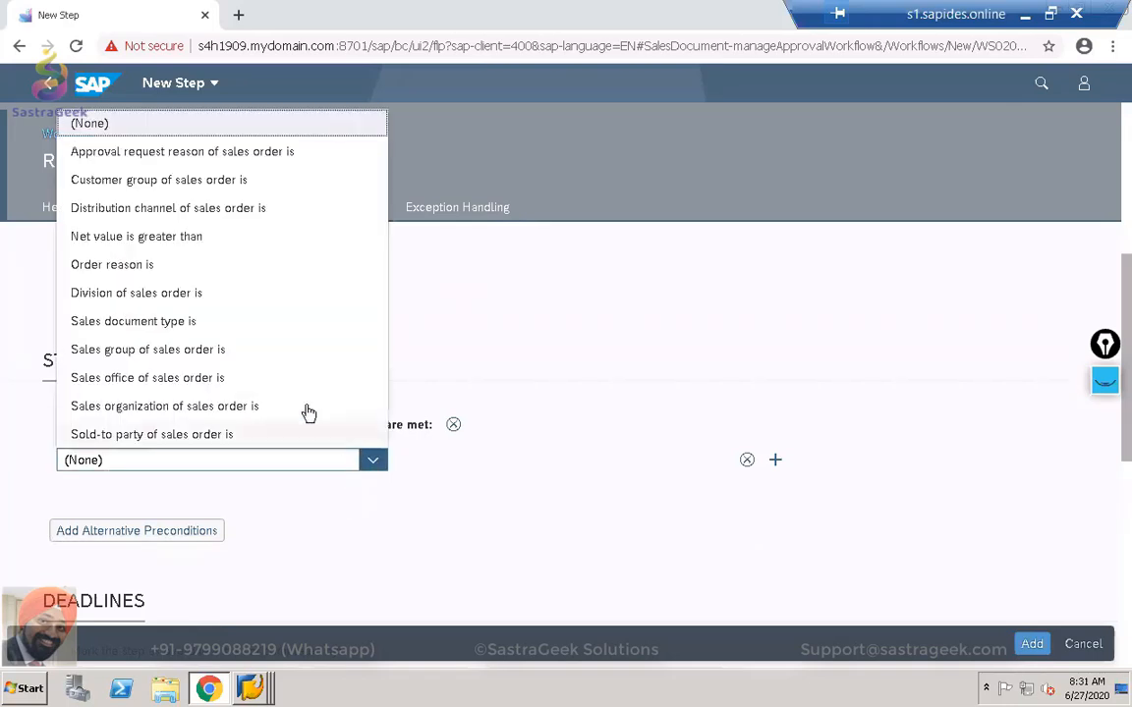
click(210, 248)
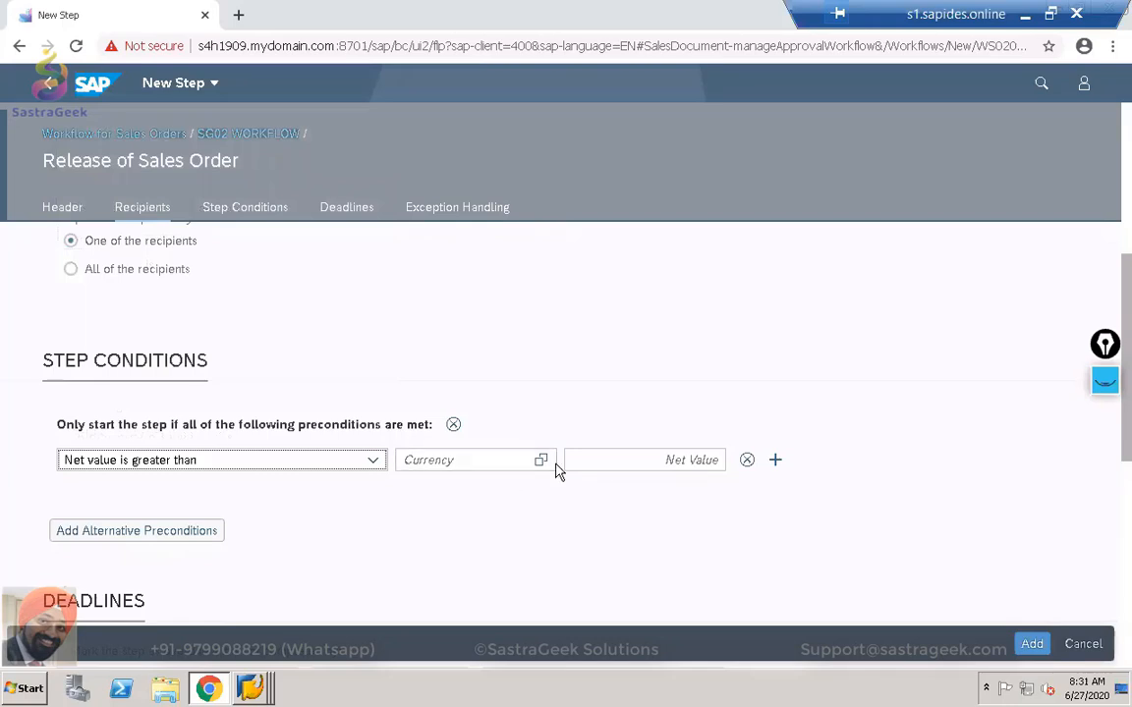
click(509, 459)
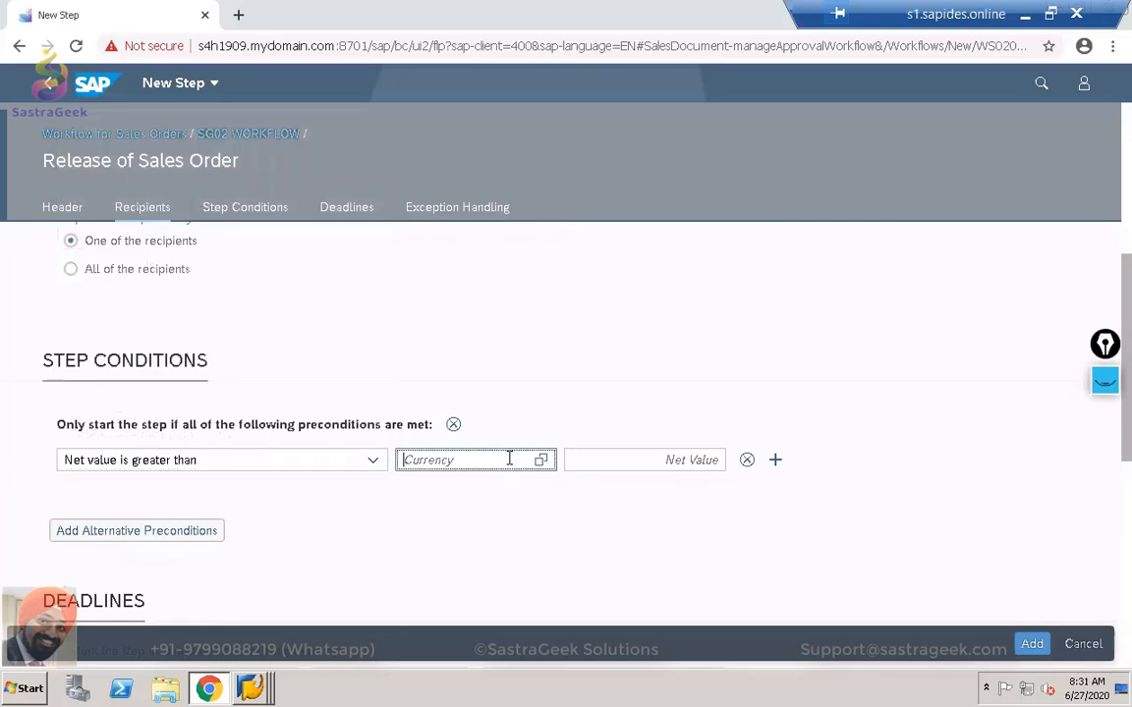
text(US)
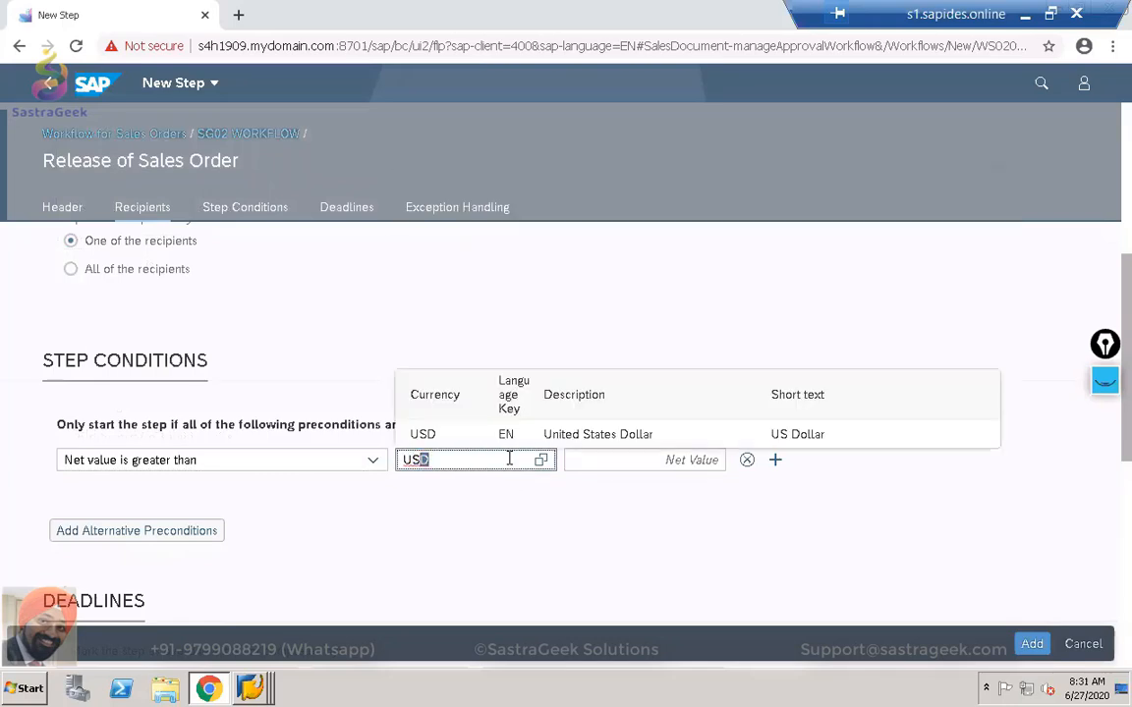
text(D)
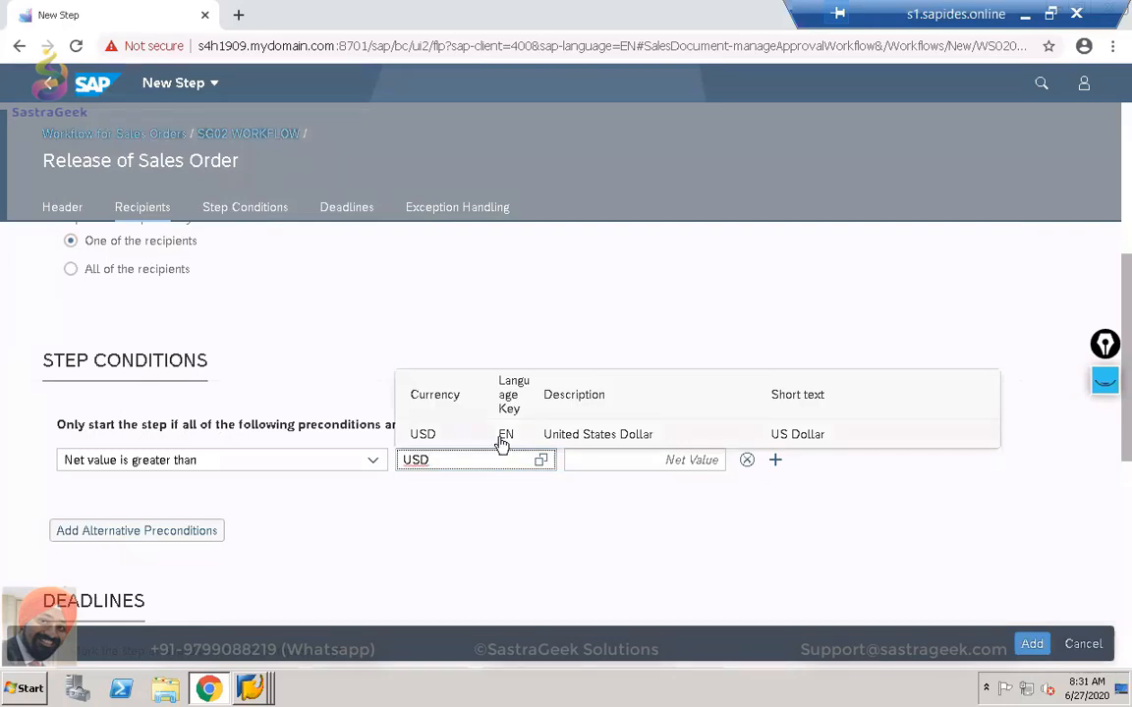
click(669, 468)
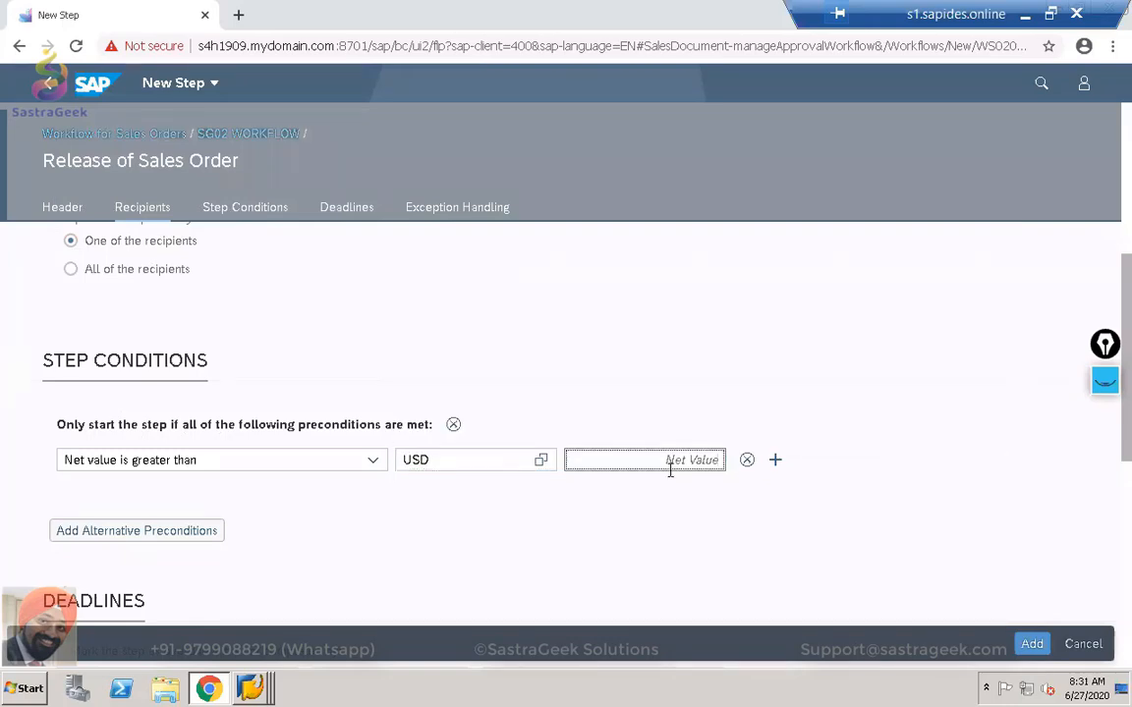
text(10000)
click(688, 557)
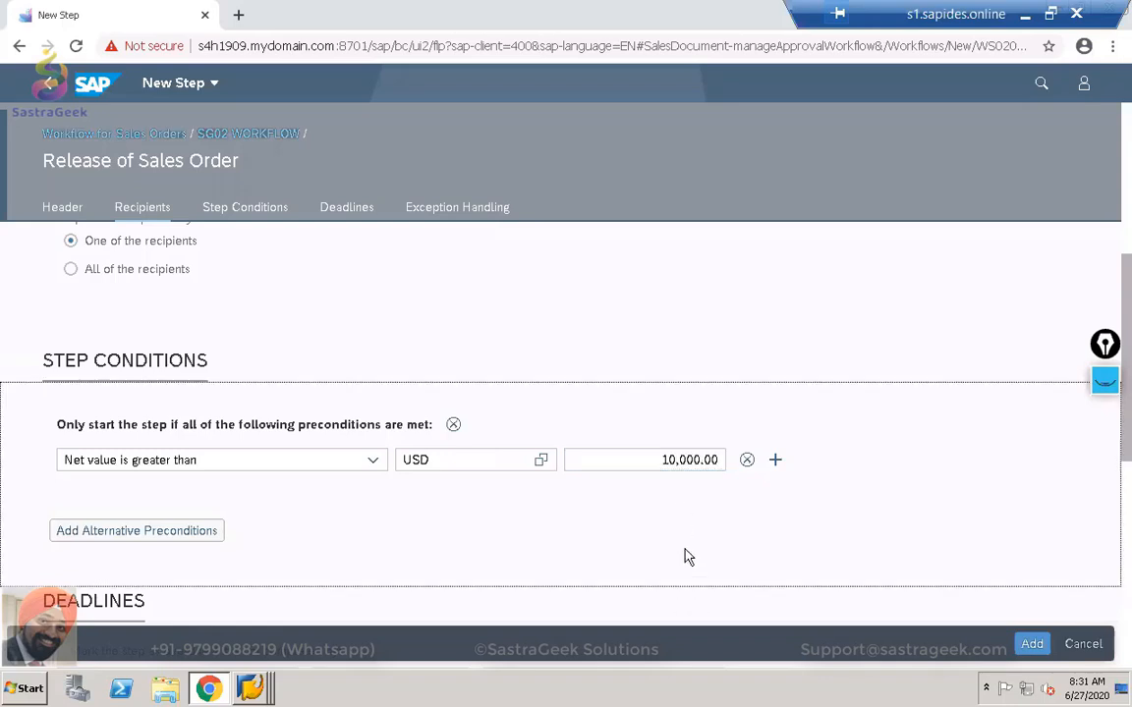
scroll(1113, 457, down, 1)
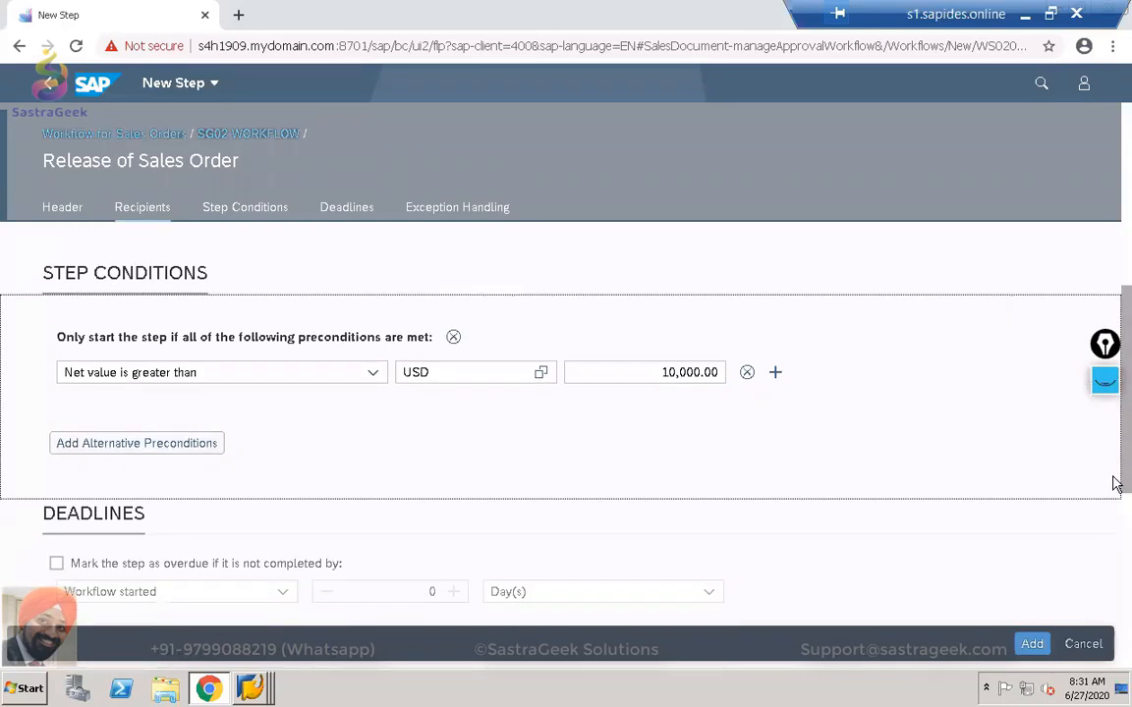
Mark the step overdue if not completed within 2 days.
scroll(1116, 487, down, 1)
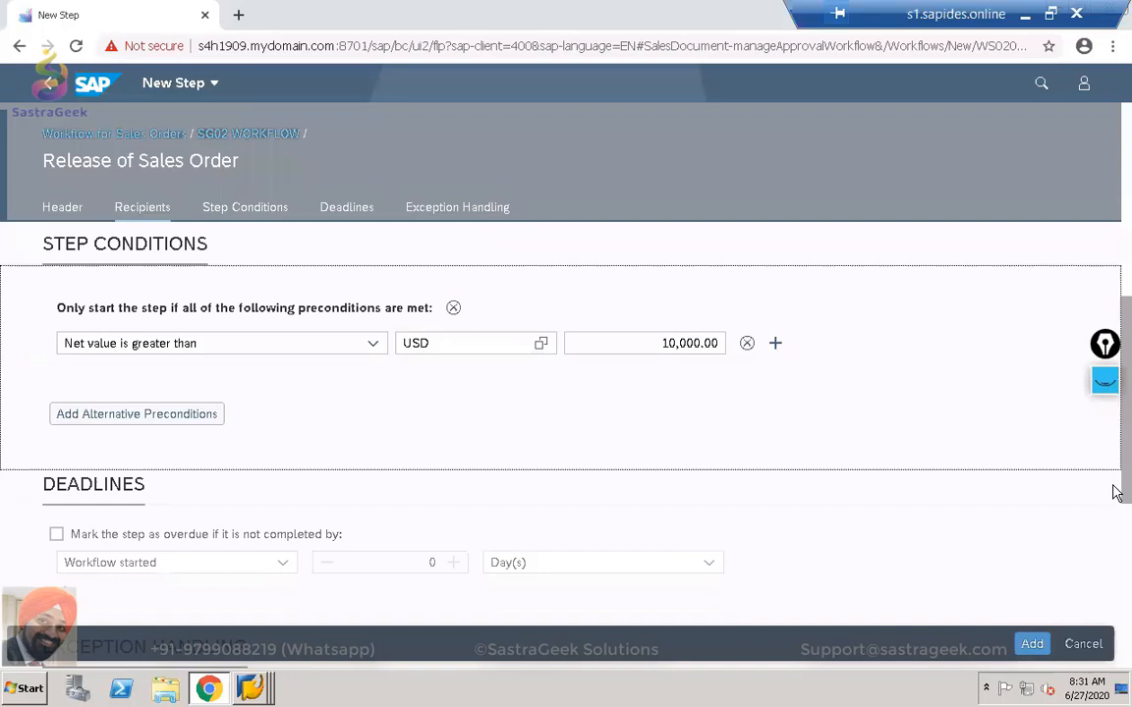
click(57, 522)
click(455, 548)
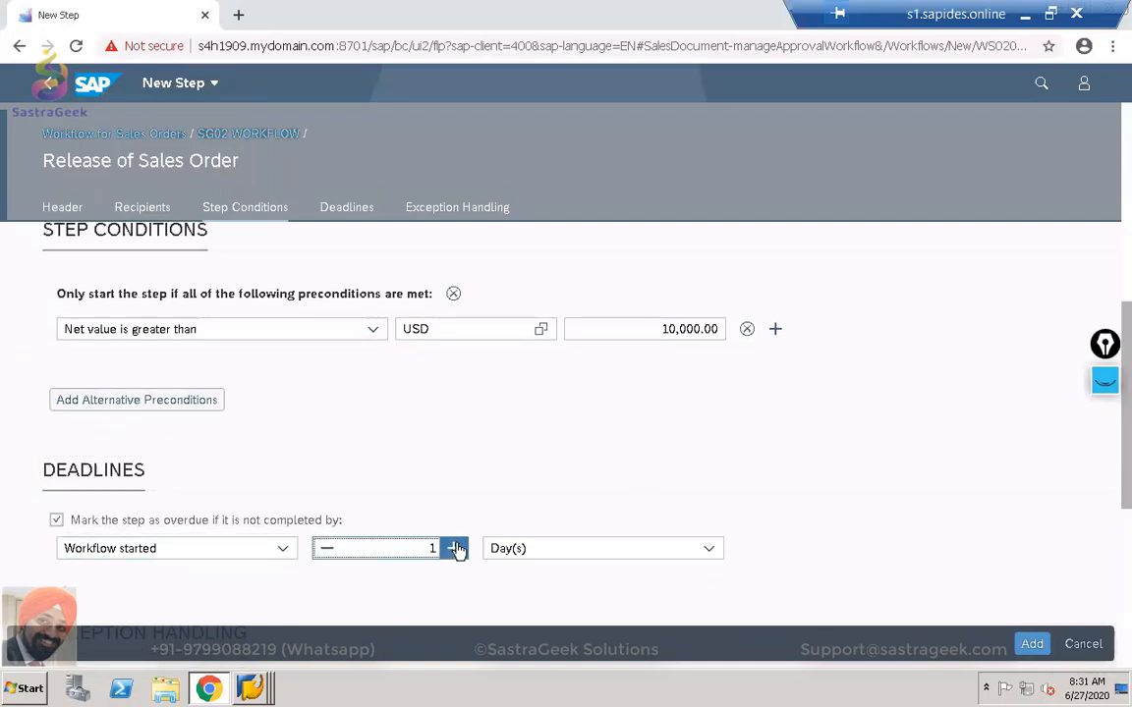
click(455, 548)
scroll(859, 464, down, 3)
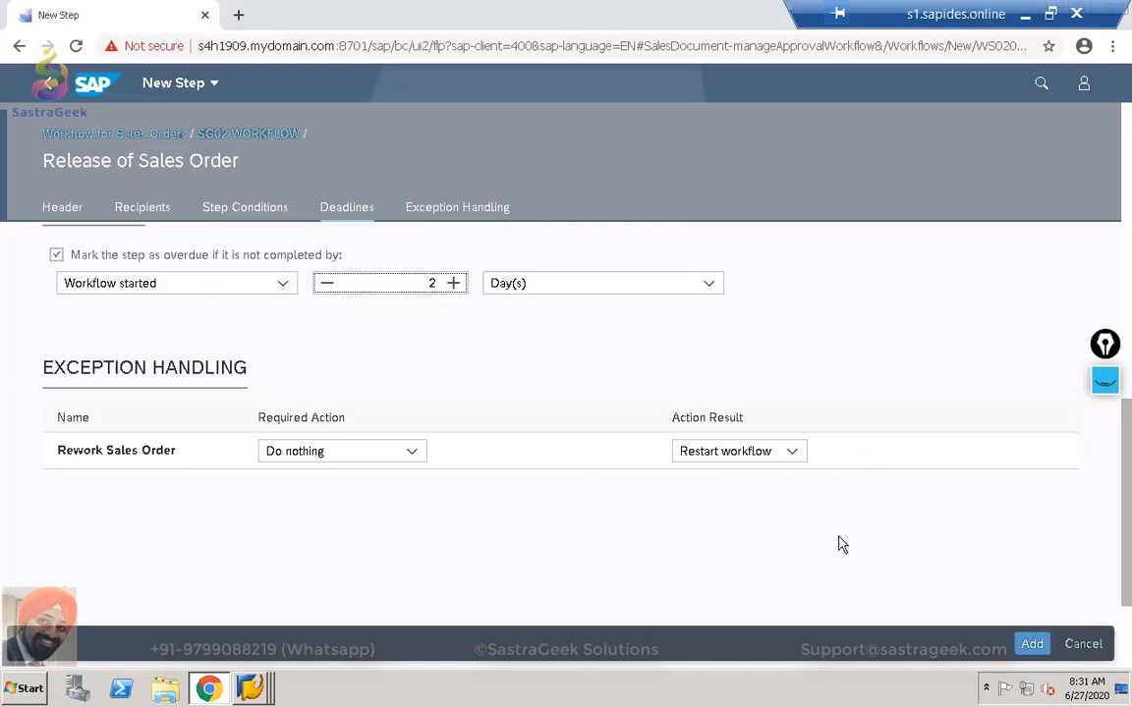
Add the step to the workflow as step 2.
click(1031, 643)
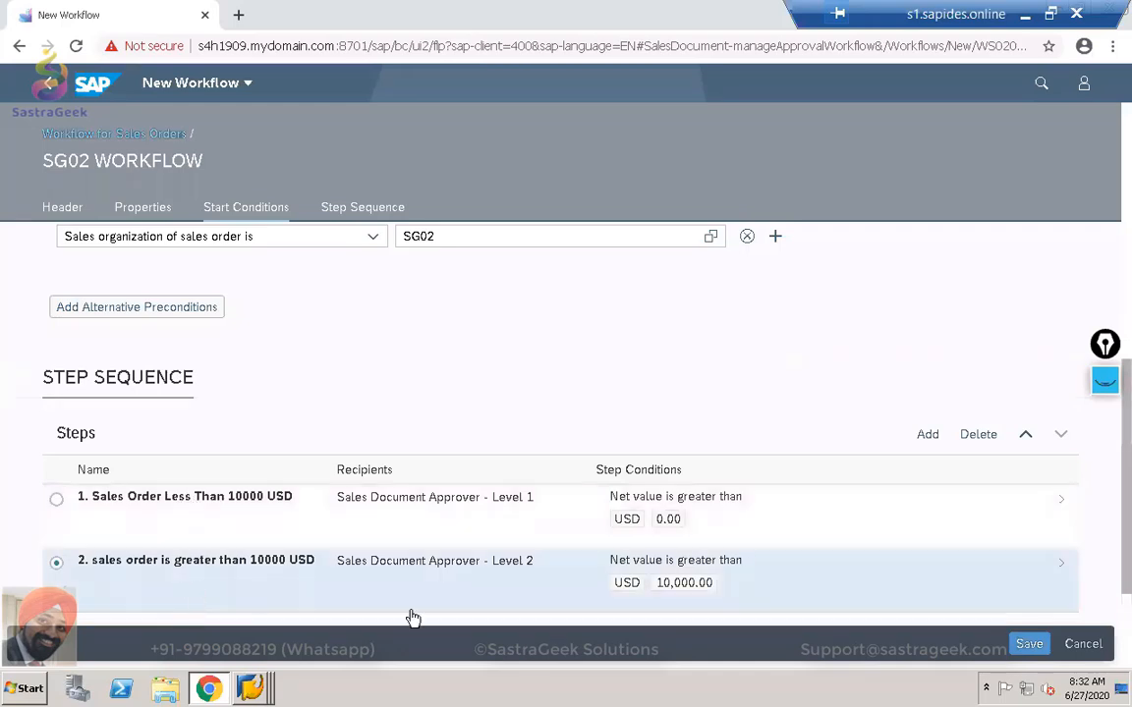
scroll(1046, 560, down, 3)
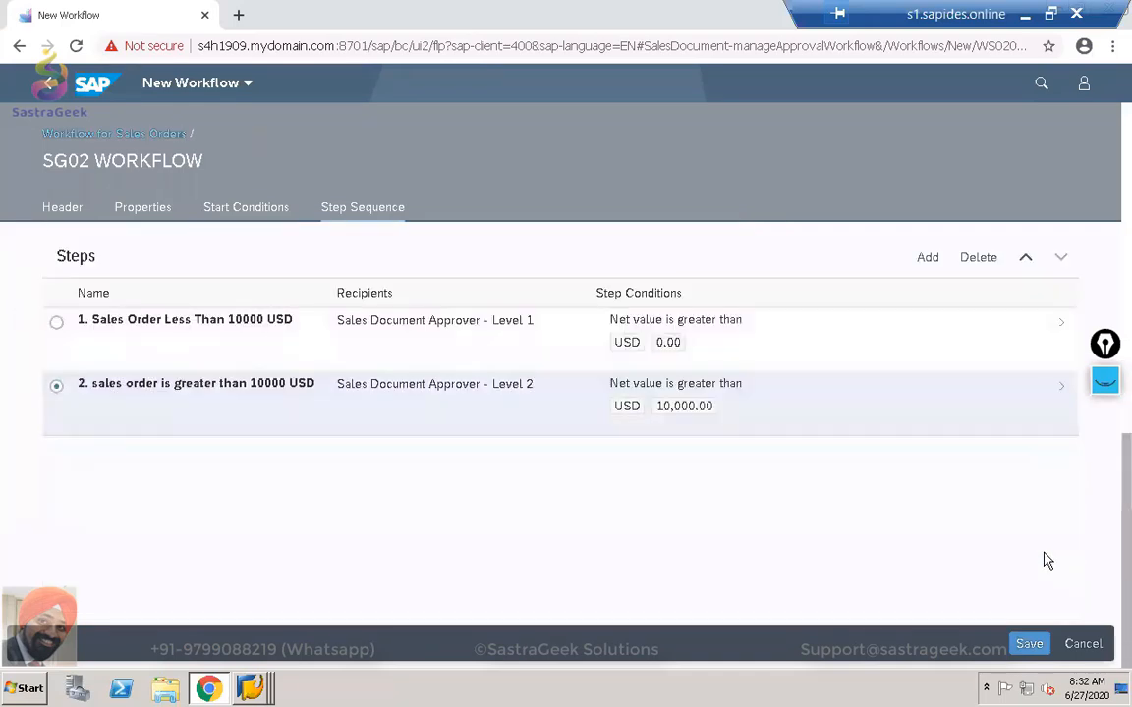
scroll(1047, 560, up, 3)
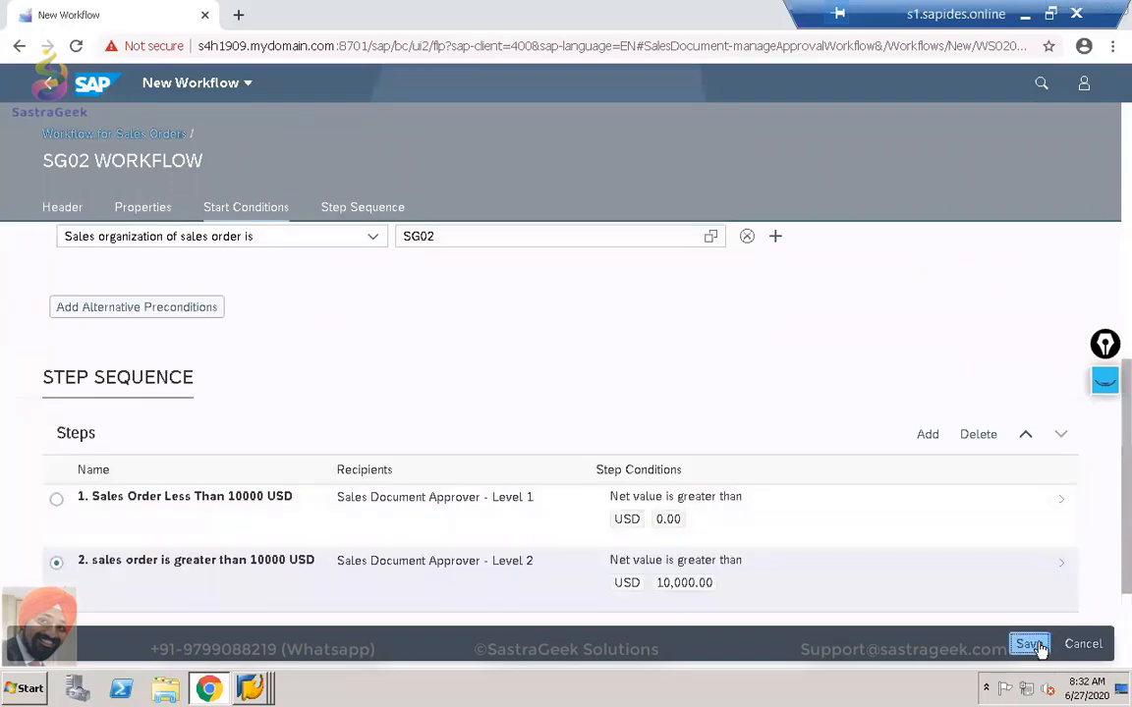
Save SG02 WORKFLOW and check its details page for both steps and Draft status.
click(1030, 644)
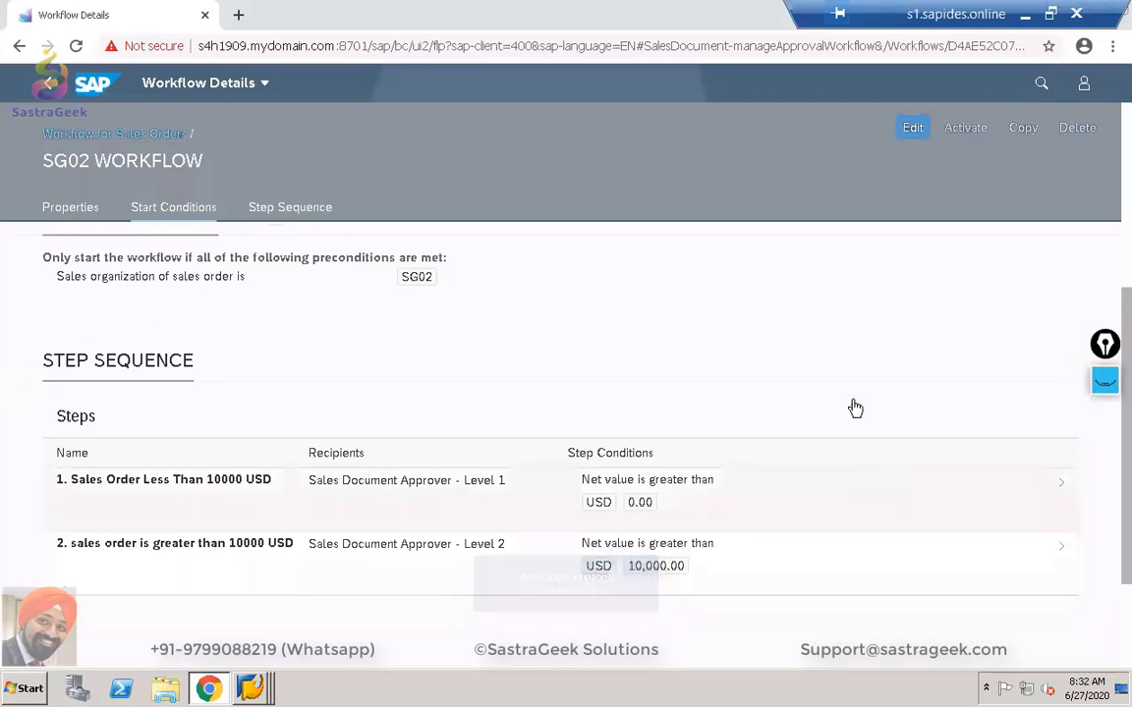
scroll(840, 389, down, 2)
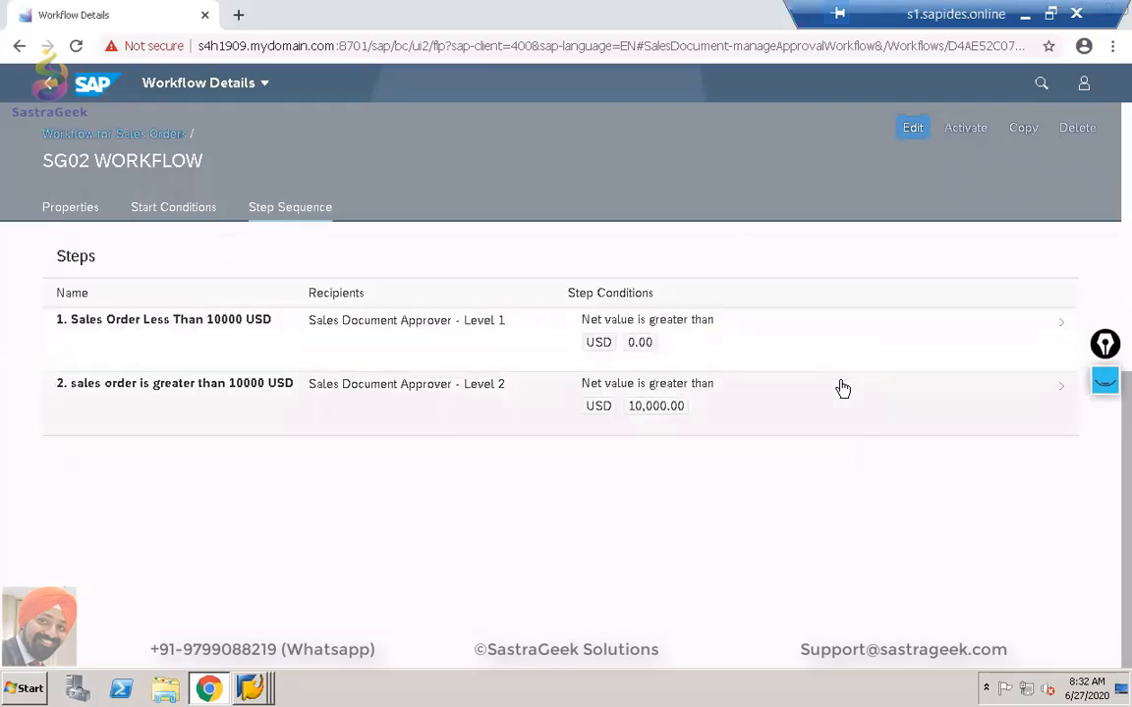
scroll(840, 389, up, 5)
scroll(840, 389, up, 2)
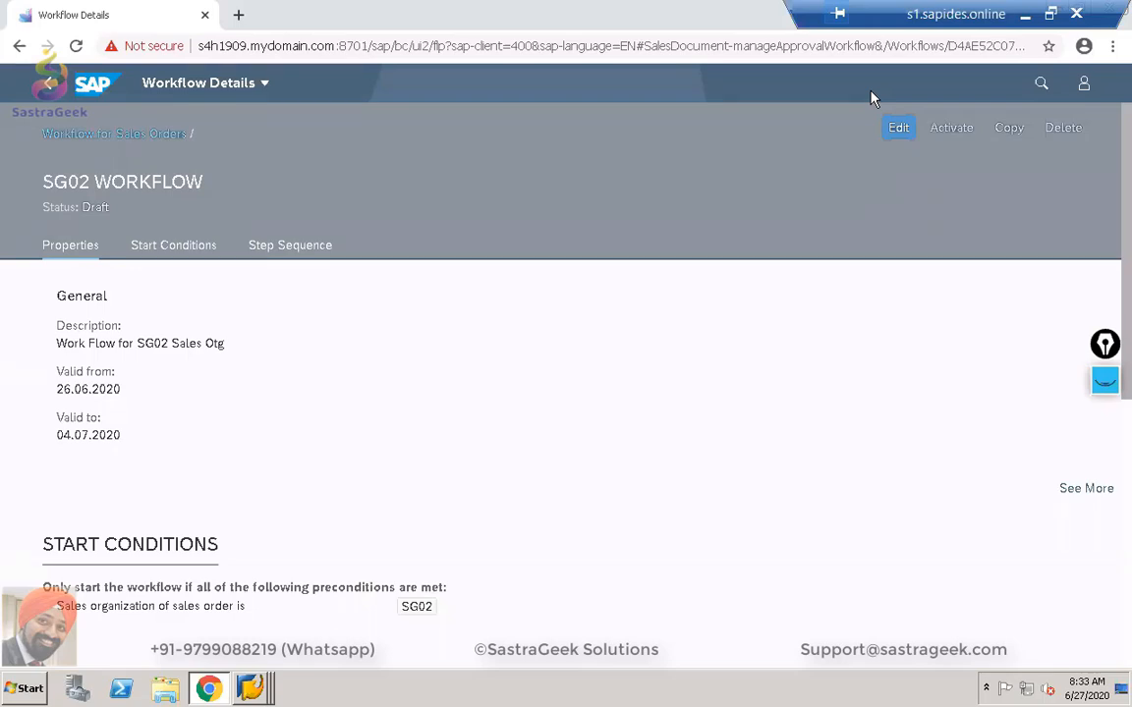
Open the launchpad Home link in a new browser tab and switch to it.
right_click(95, 91)
click(164, 105)
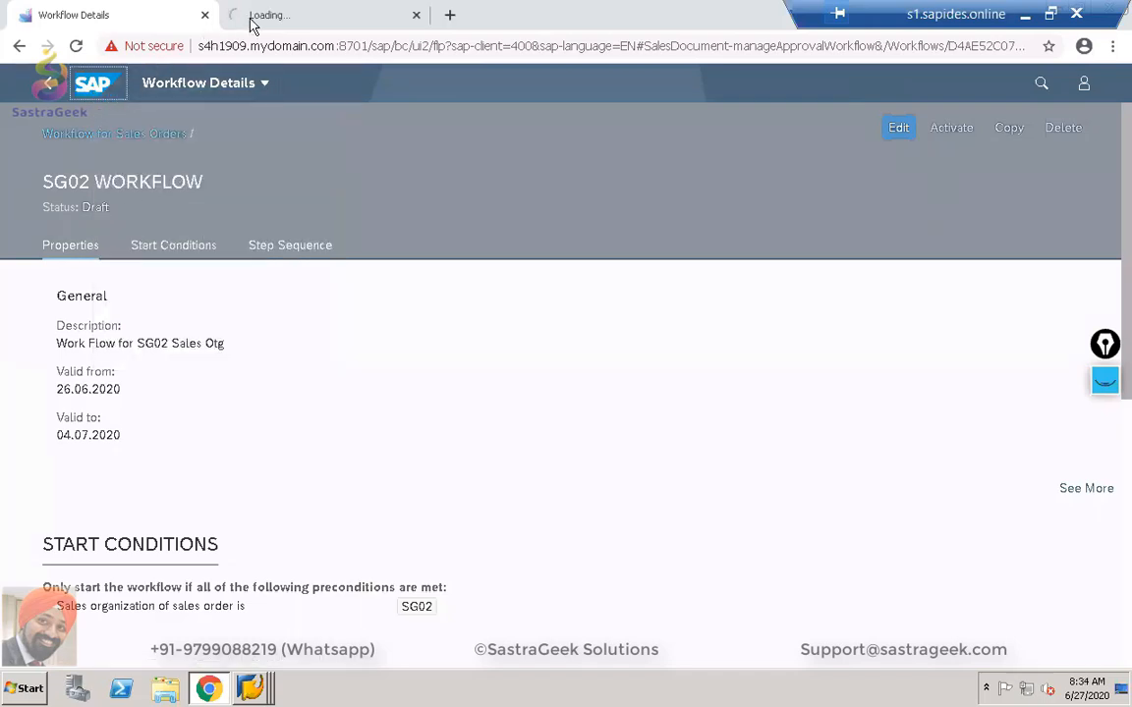
click(264, 16)
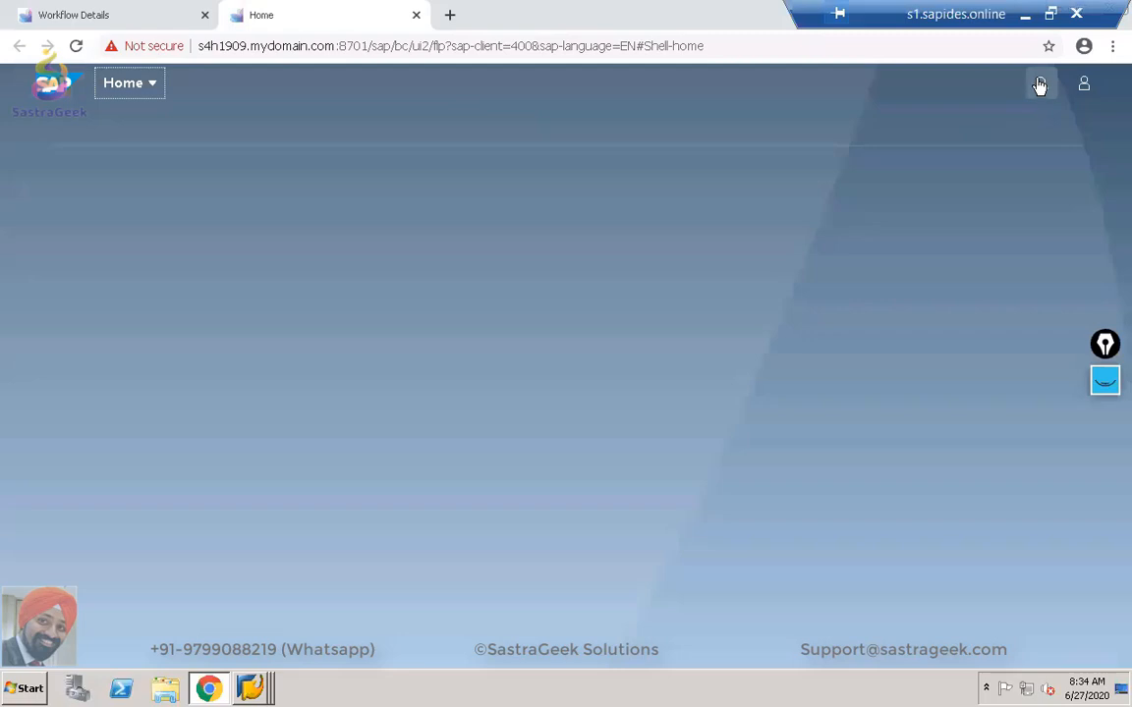
Try the shell search's category dropdown, then close the search bar.
click(1039, 86)
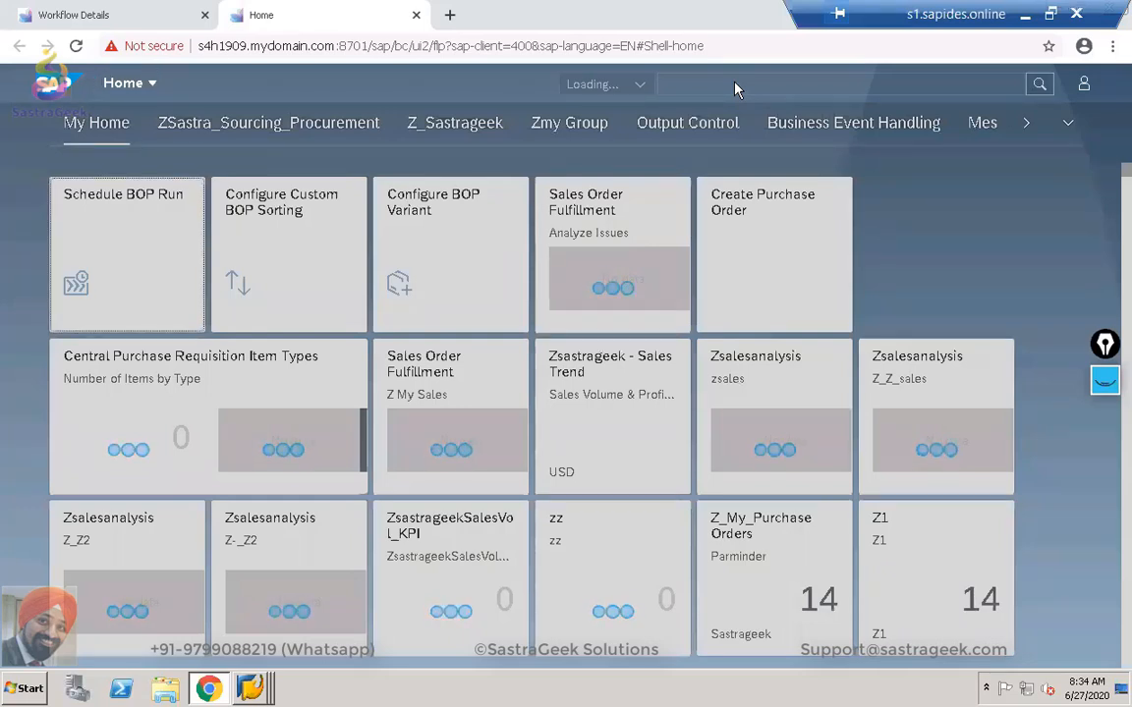
click(635, 84)
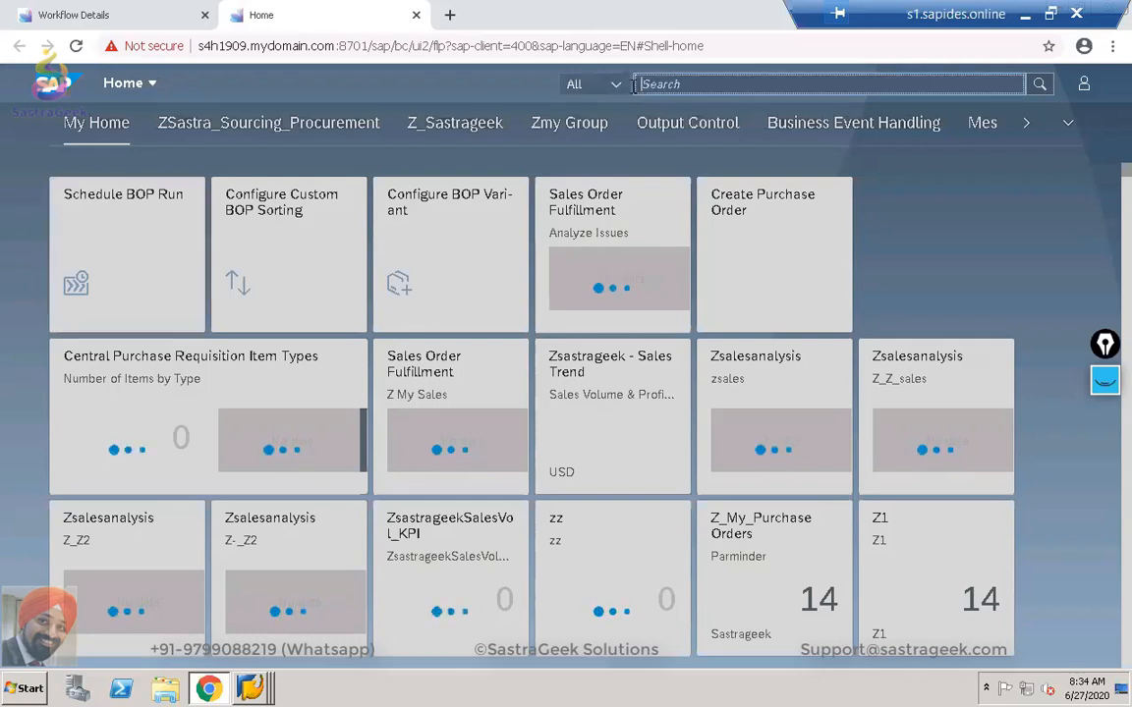
click(617, 85)
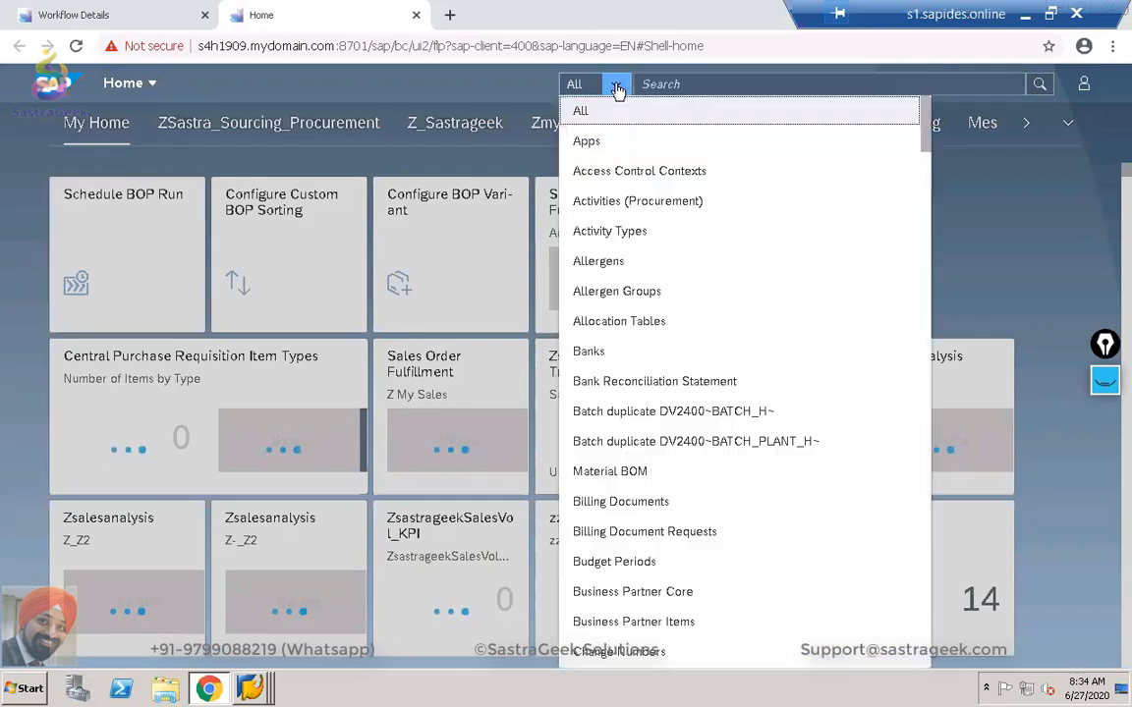
click(618, 88)
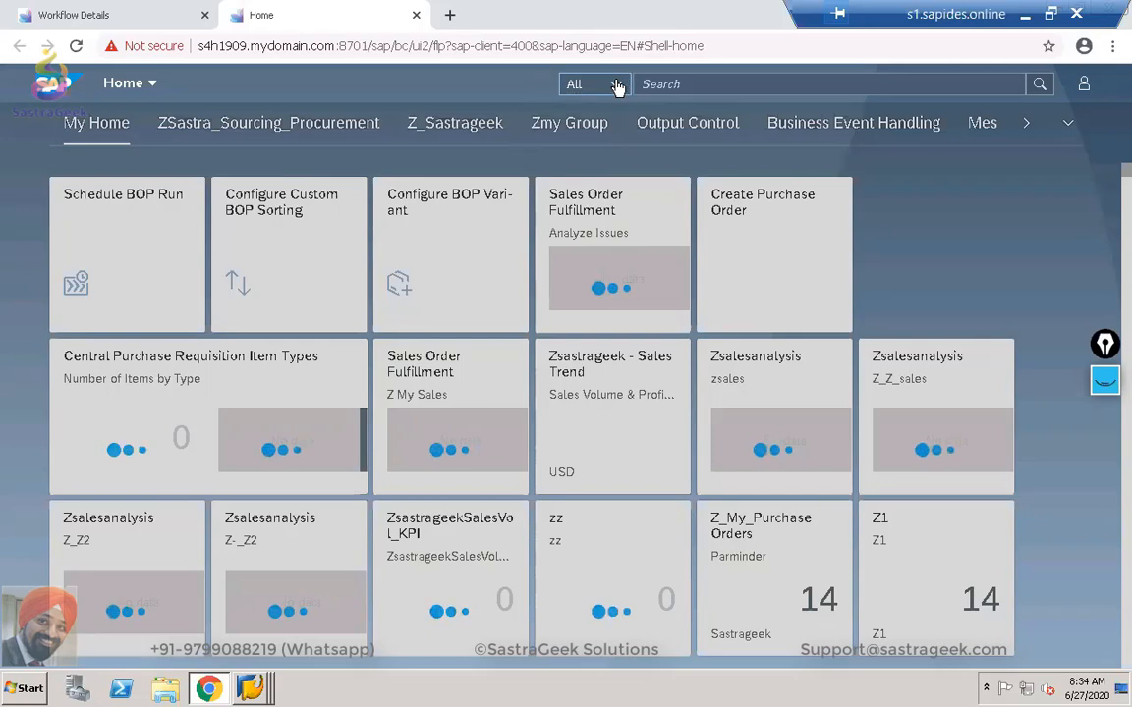
click(553, 73)
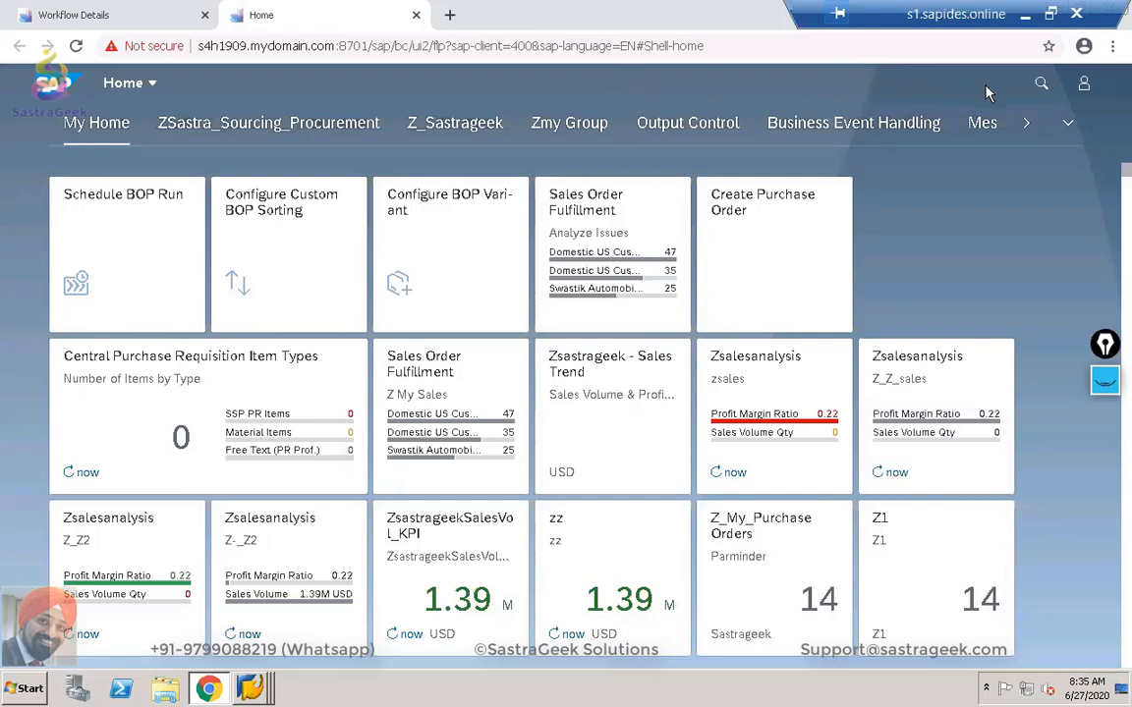
Search the Apps category for 'TEAM R' and open Manage Teams and Responsibilities.
click(1035, 87)
click(609, 85)
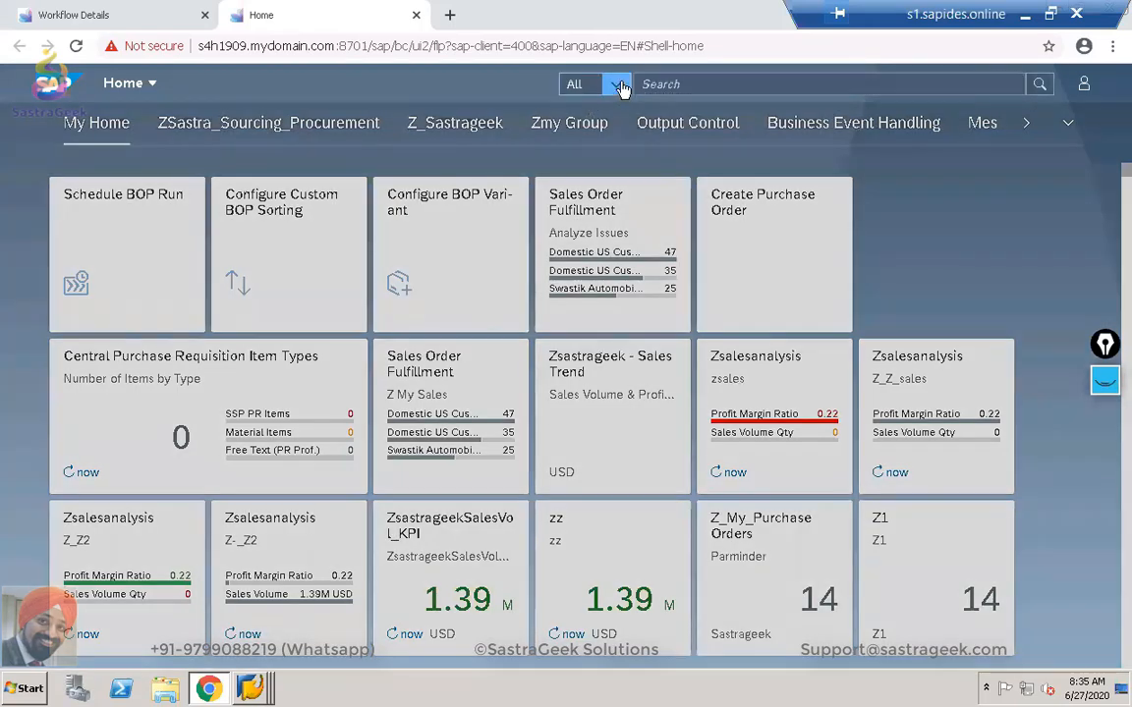
click(602, 145)
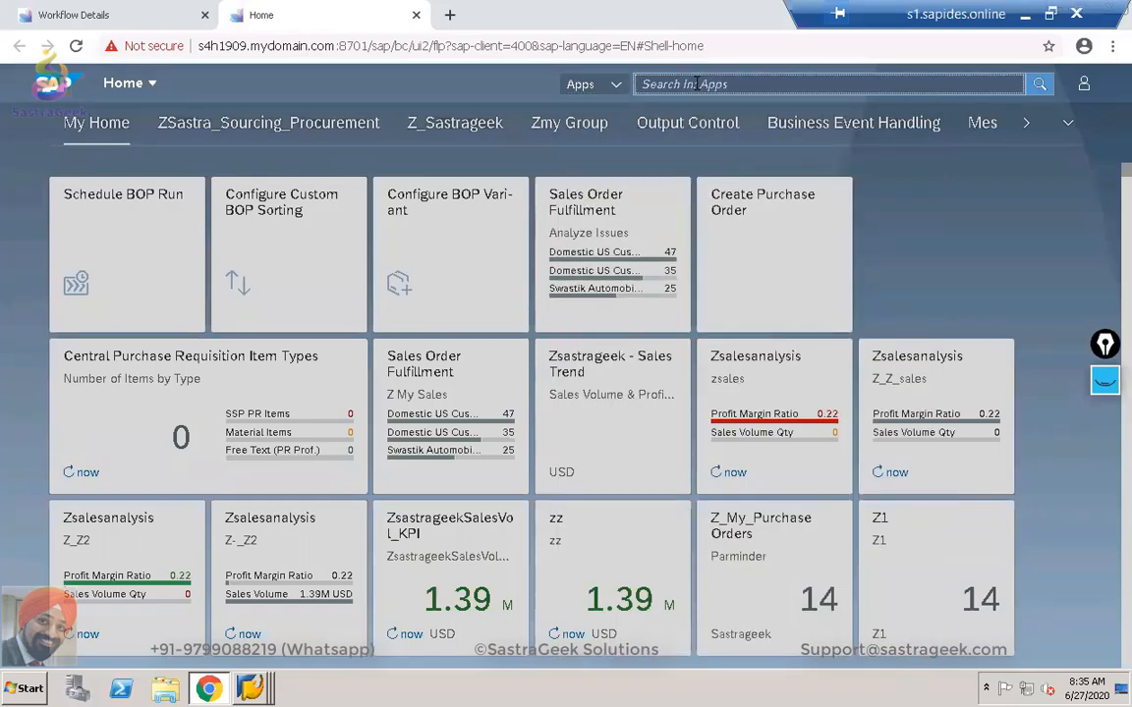
text(TEAM R)
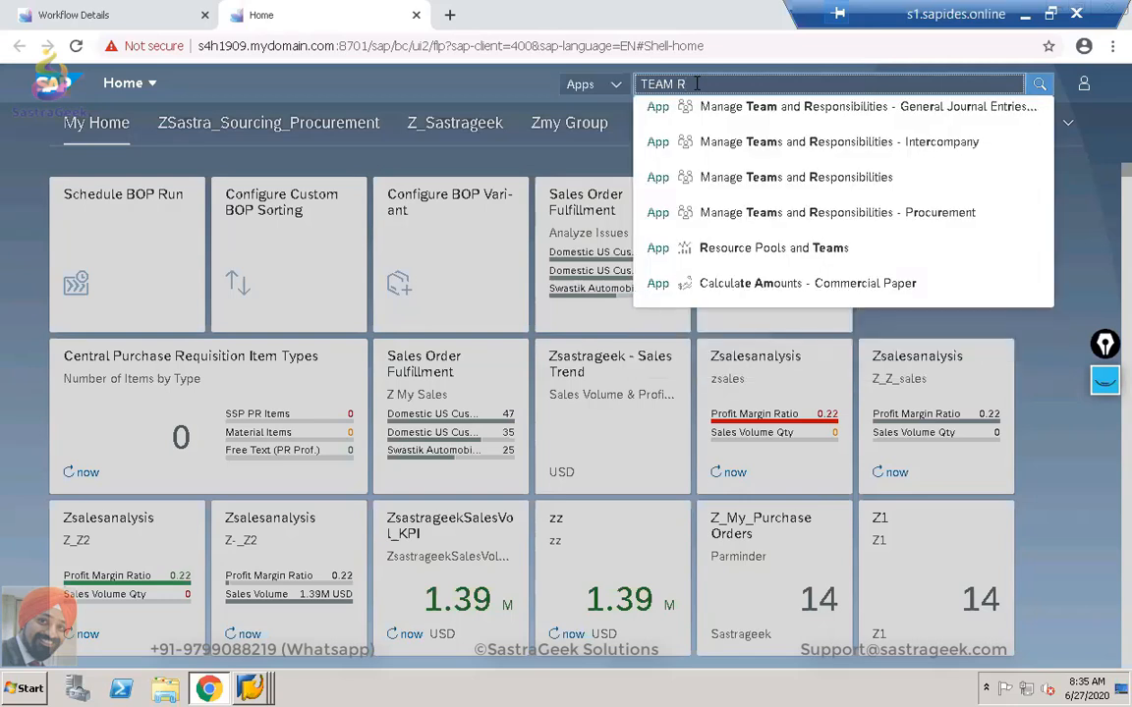
click(720, 181)
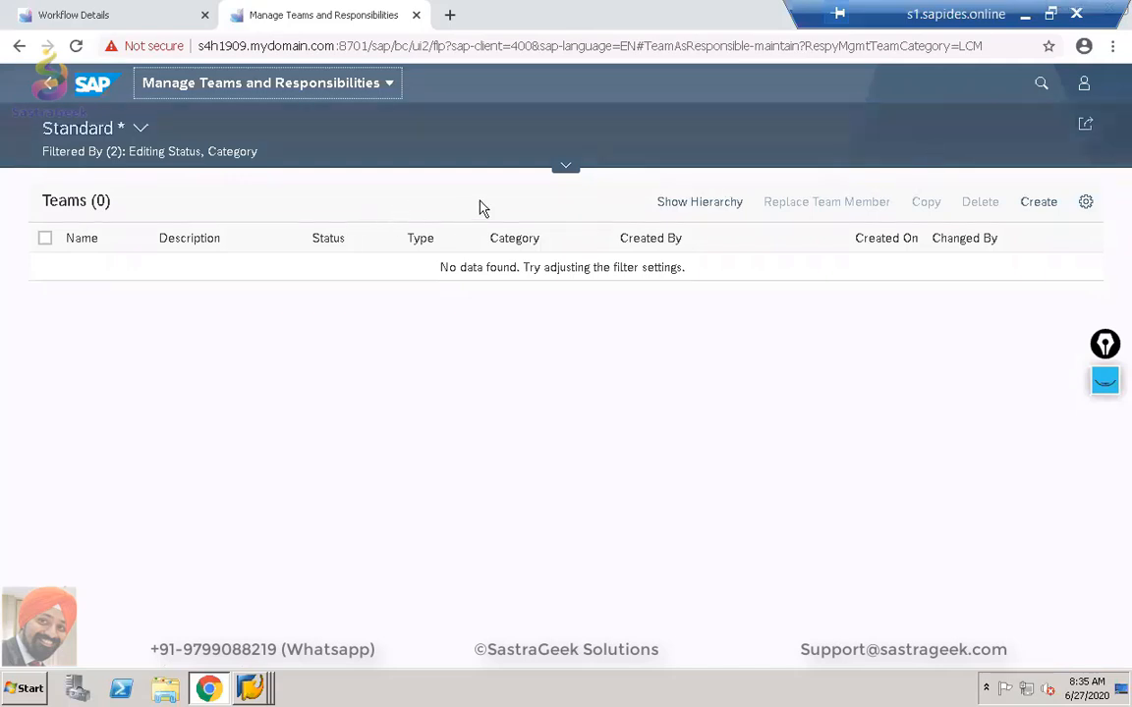
Create a new team named 'sg02 sales order approval'.
click(1039, 203)
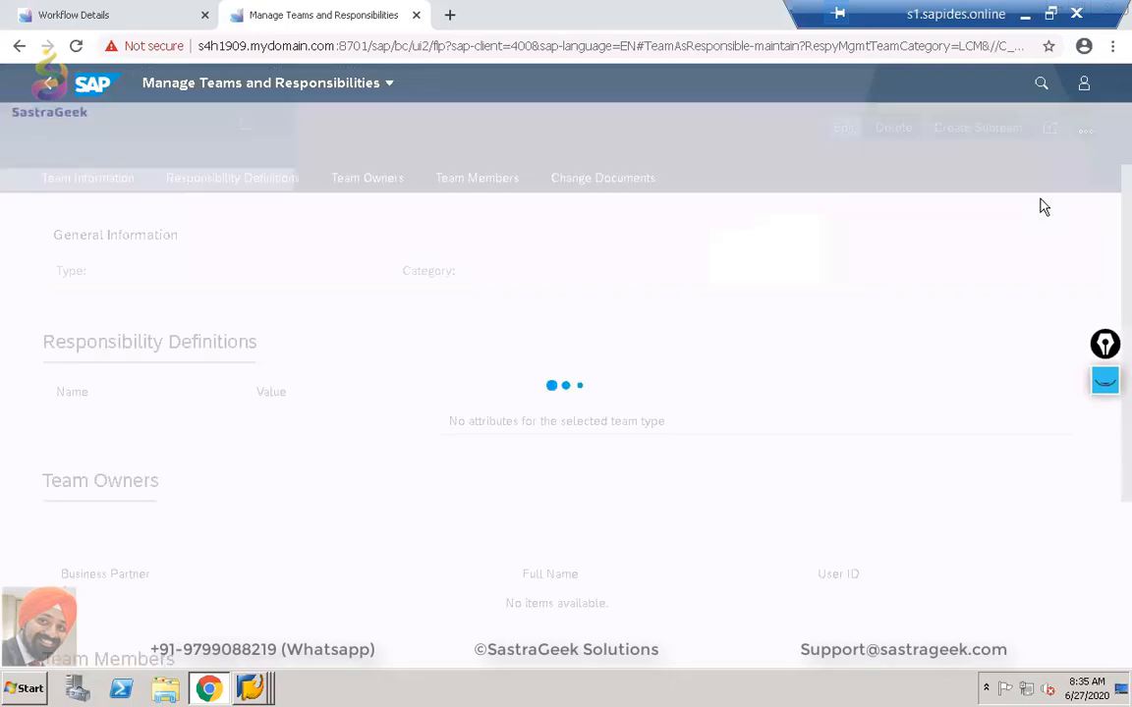
click(186, 297)
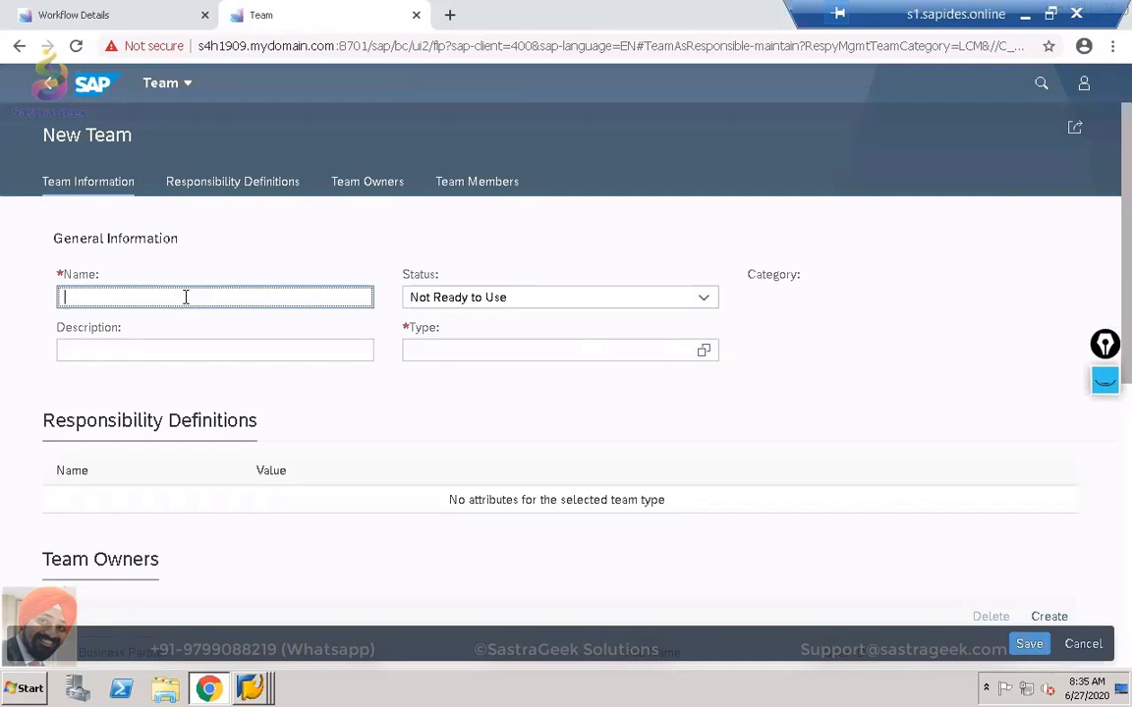
text(sg02)
key(BackSpace)
key(BackSpace)
key(BackSpace)
key(BackSpace)
key(BackSpace)
text(sg02 sales order approval)
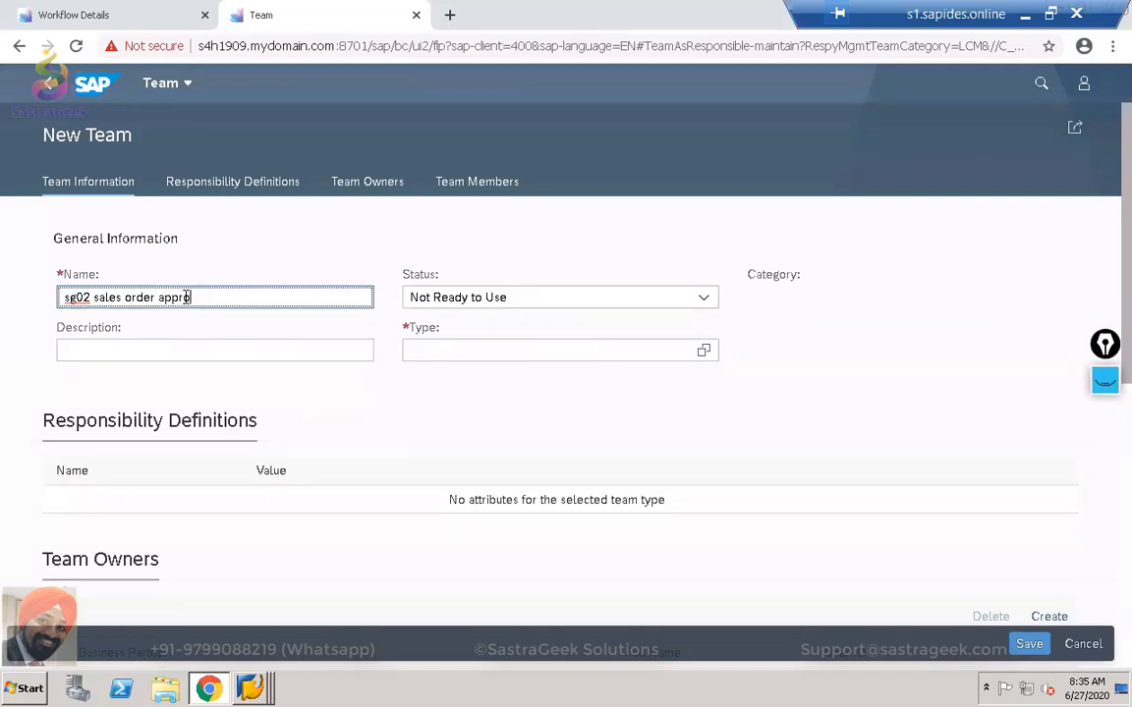
Set the team status to Ready to Use and description 'sg02 sales doc approval'.
click(697, 302)
click(505, 350)
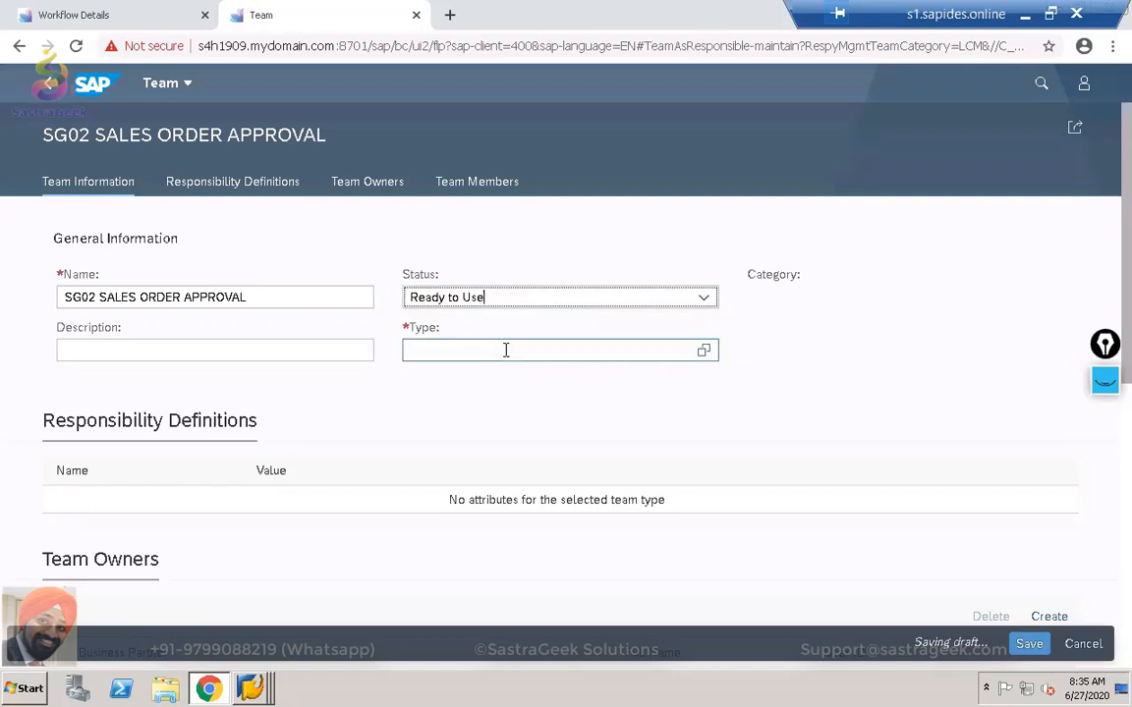
click(180, 349)
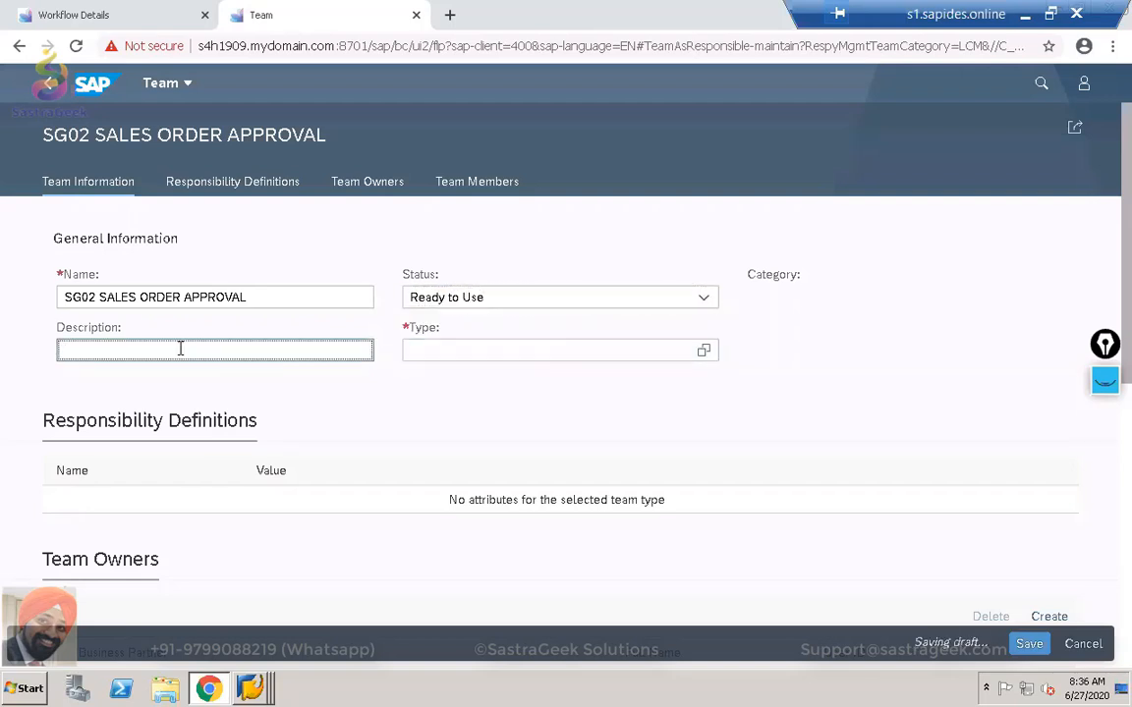
text(sg02 )
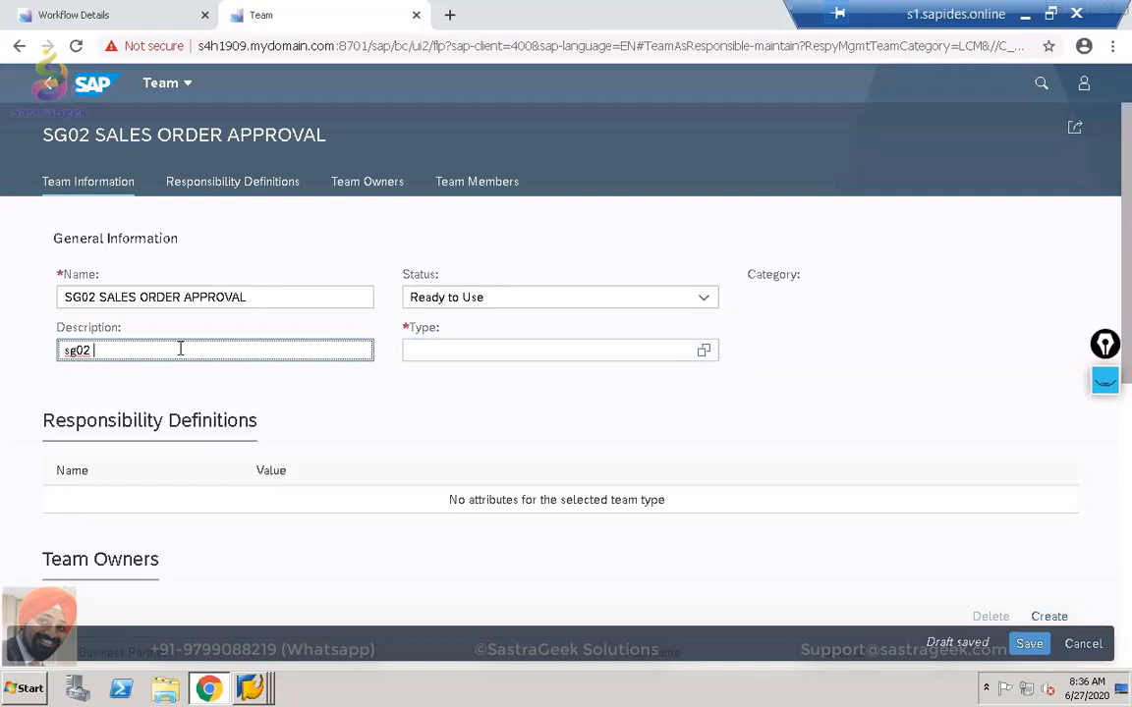
text(sales doc approval)
key(Tab)
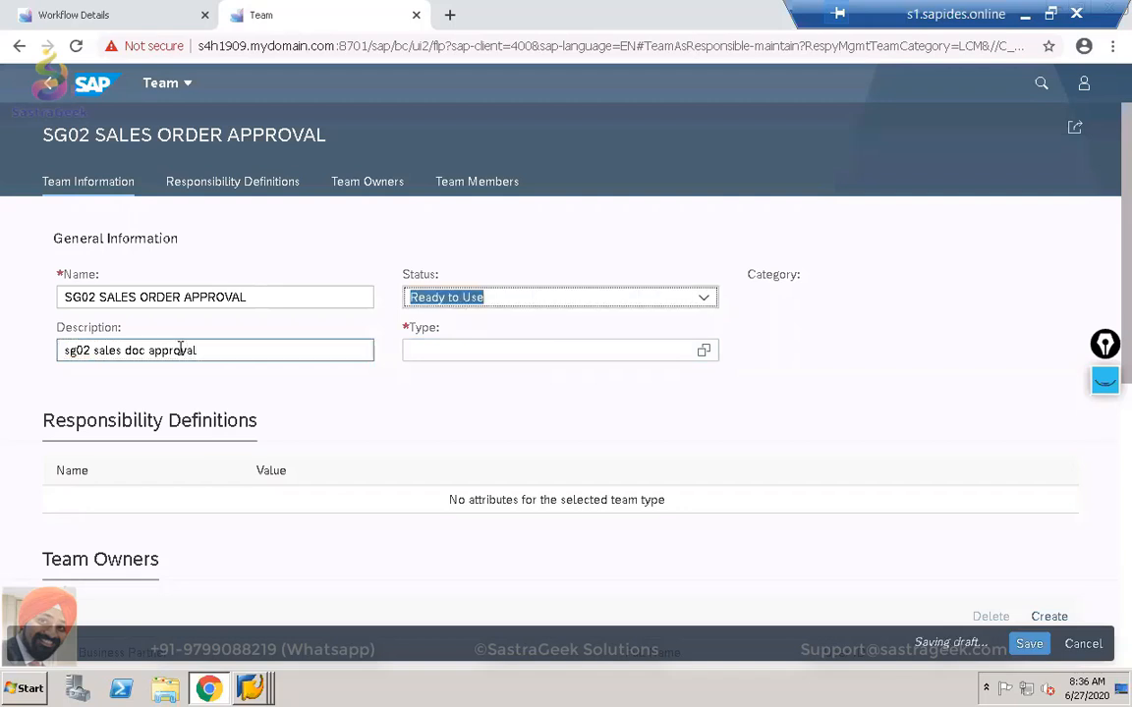
click(701, 360)
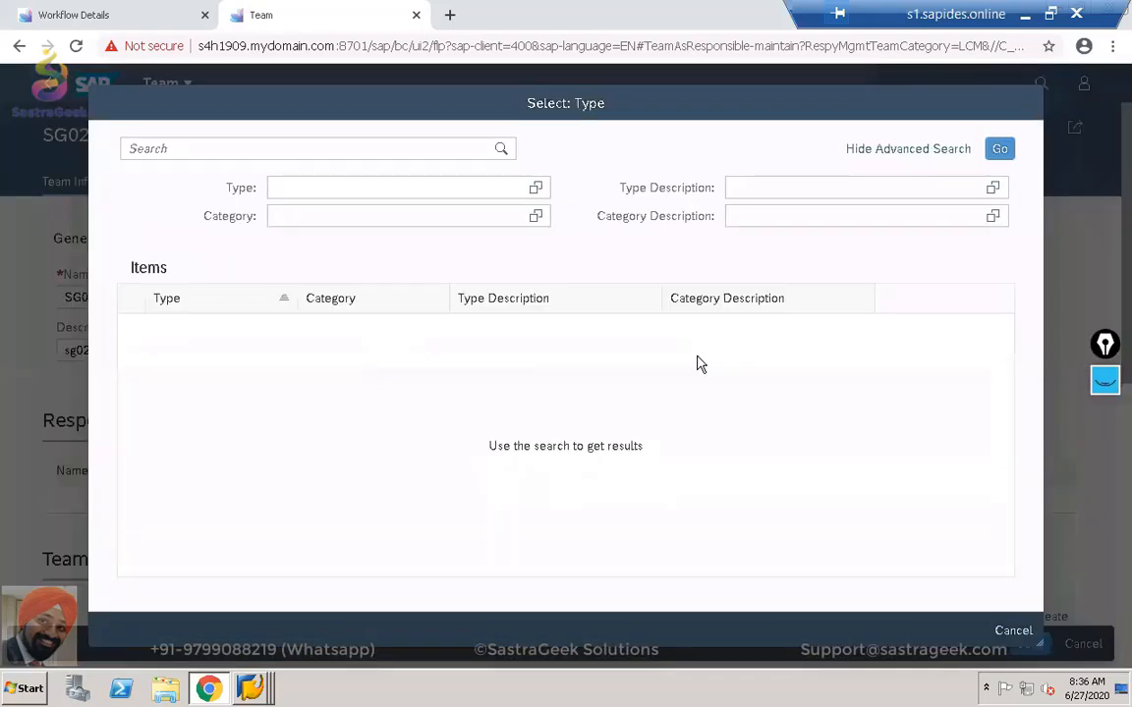
List the available team types and choose SALES as the team's type.
click(1001, 152)
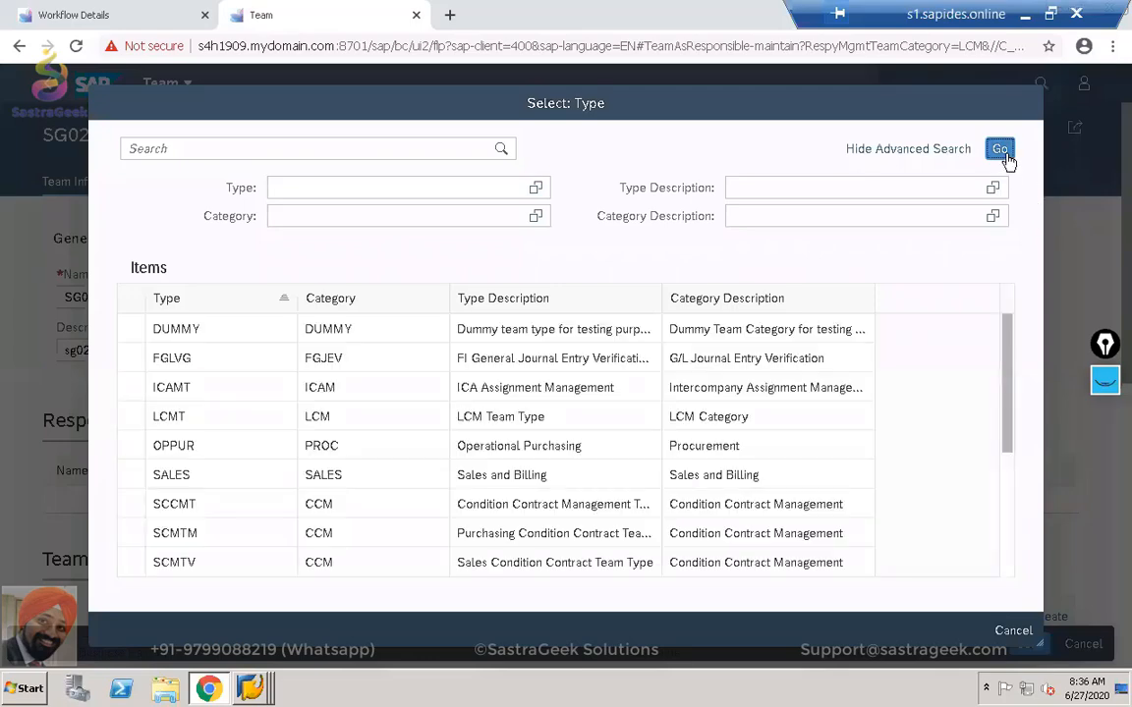
scroll(561, 501, down, 3)
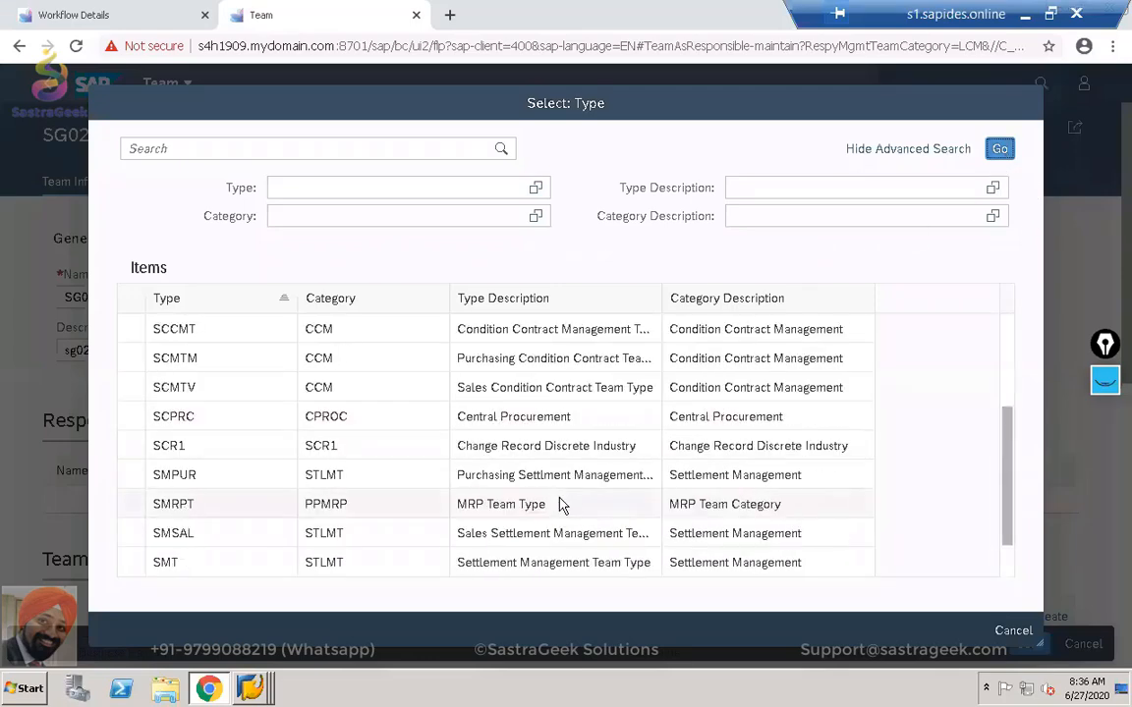
scroll(557, 502, up, 2)
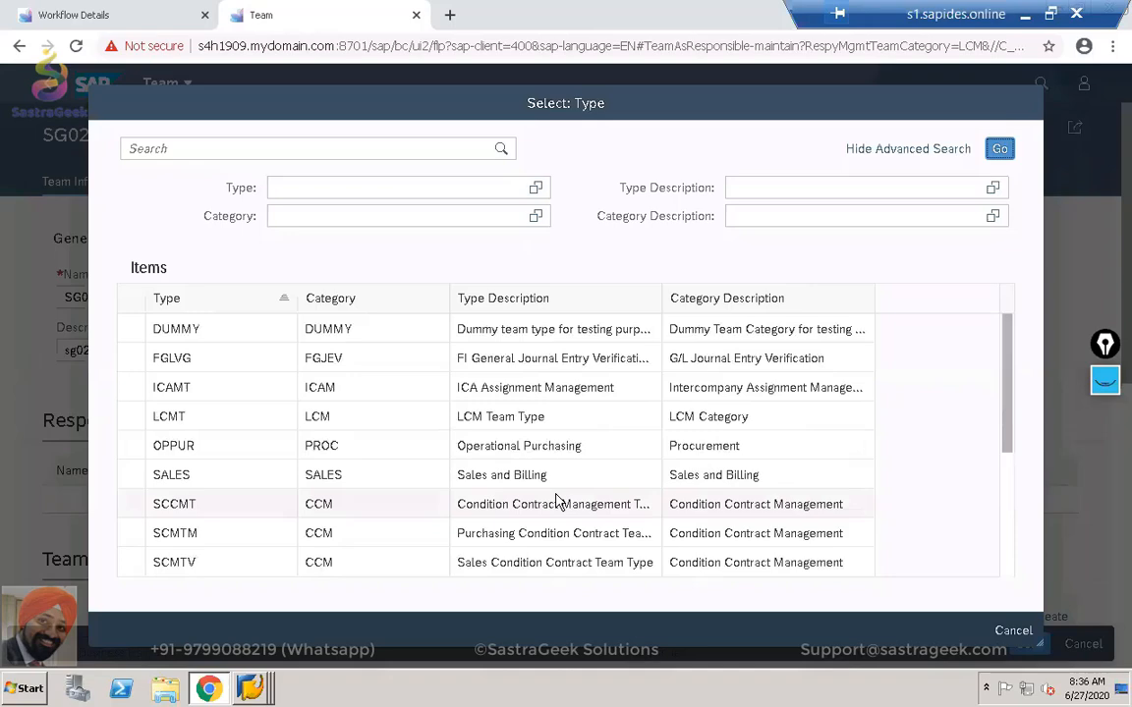
click(250, 486)
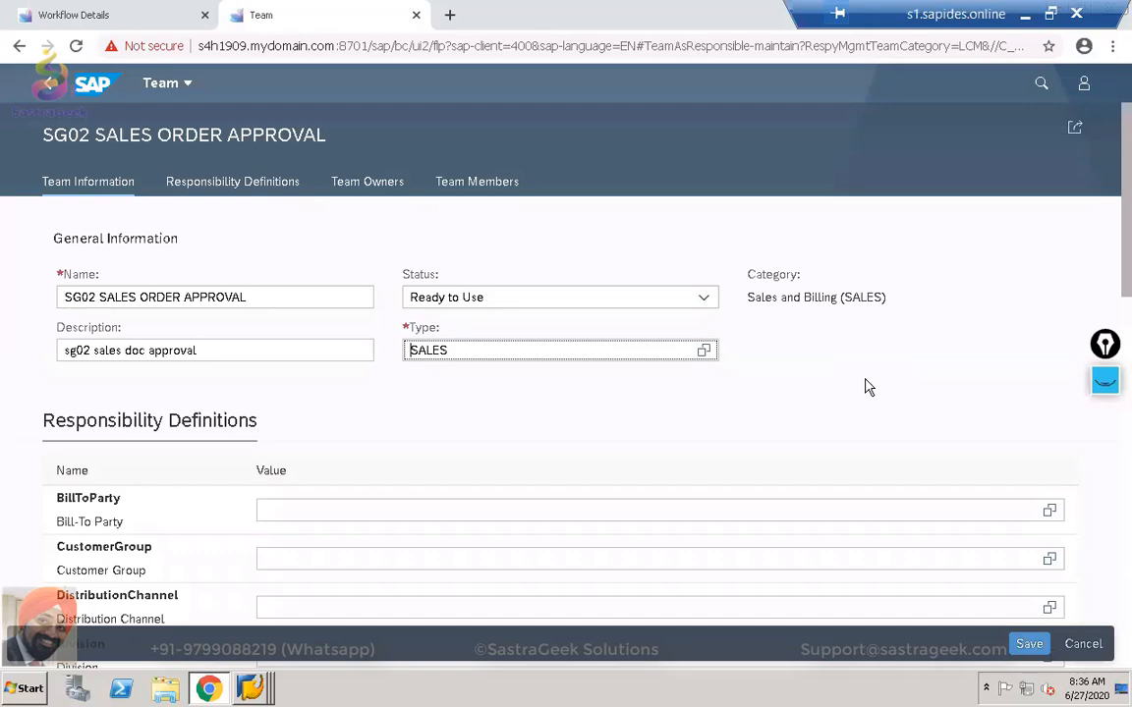
Enter SG02 as the team's sales organisation and dismiss the object-locked message.
scroll(864, 386, down, 5)
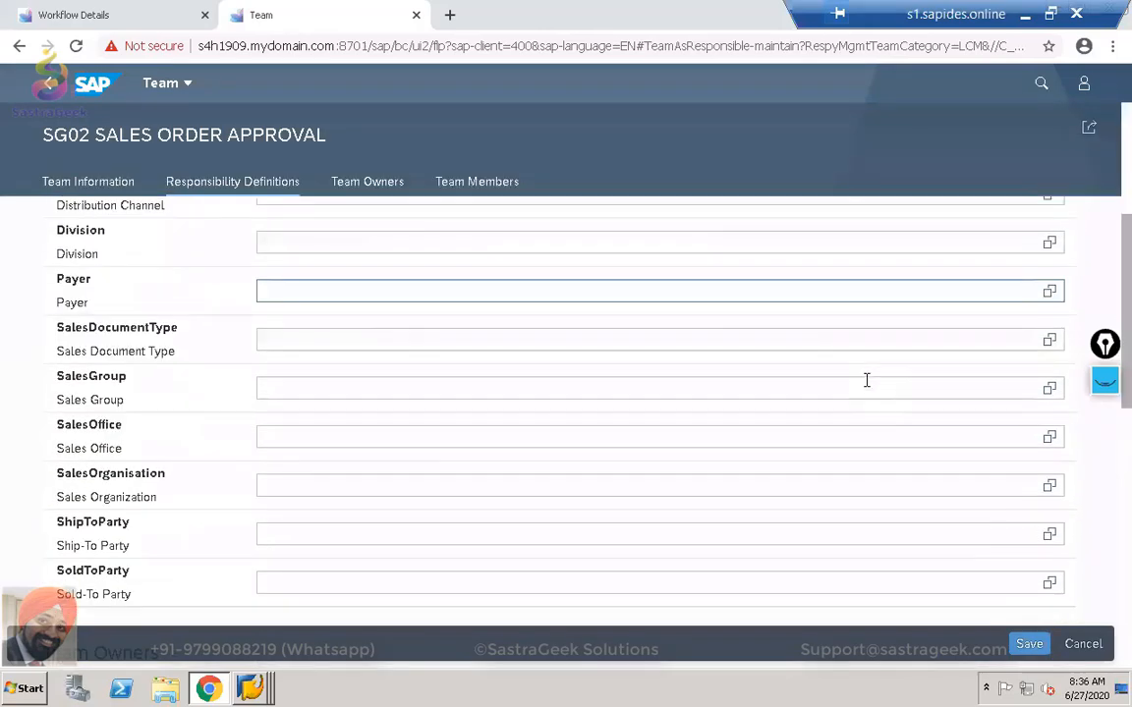
scroll(864, 386, up, 5)
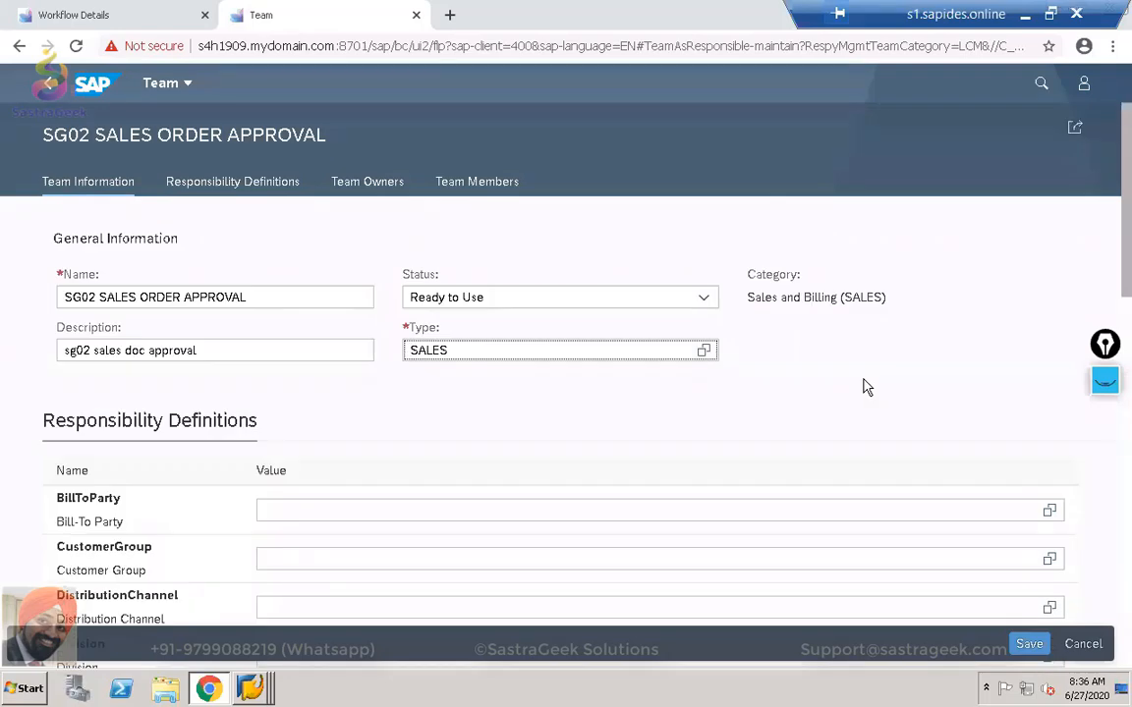
scroll(865, 386, down, 3)
scroll(865, 380, down, 3)
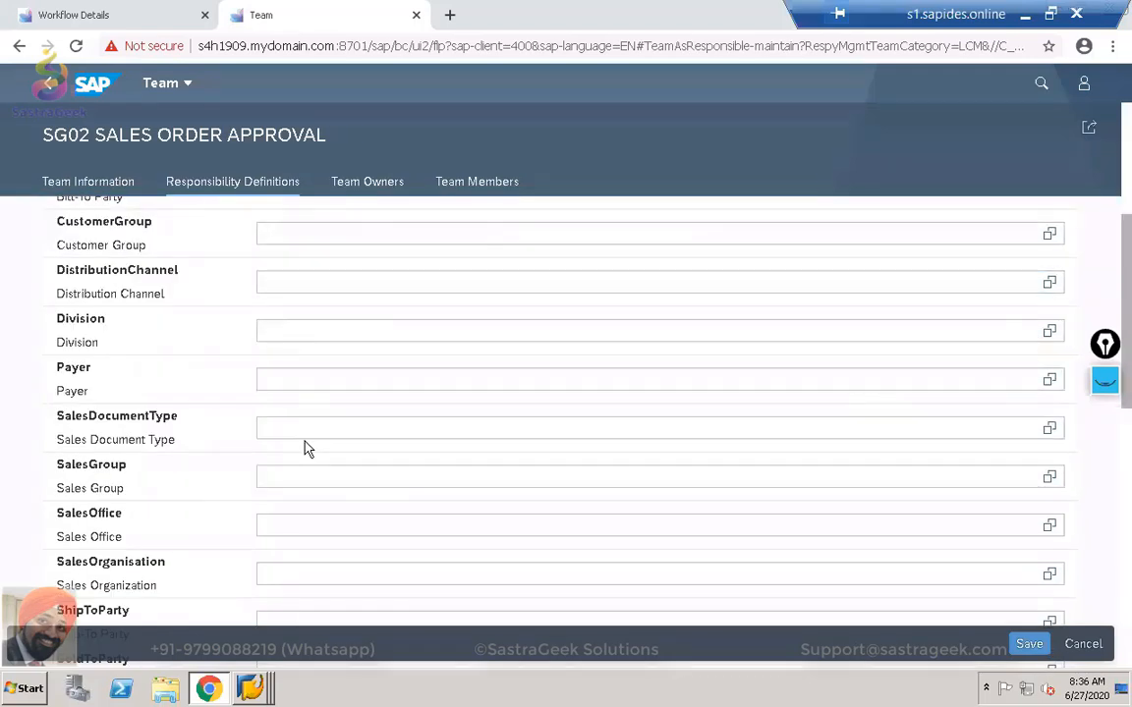
click(334, 572)
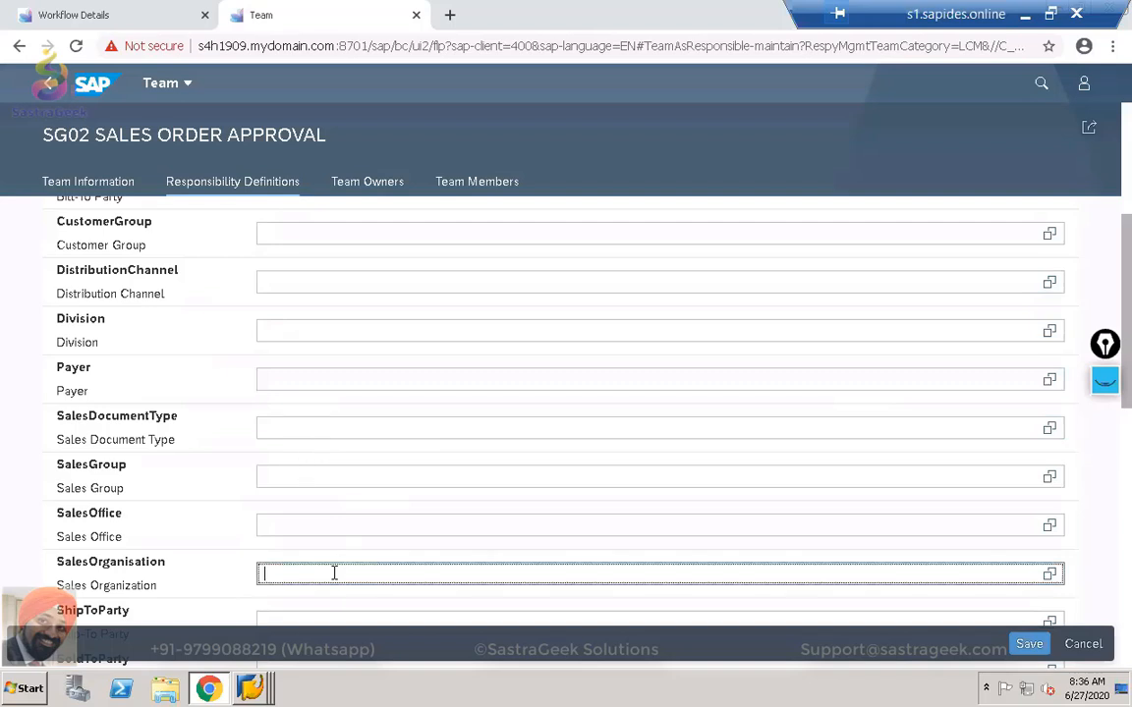
text(SG02)
key(Return)
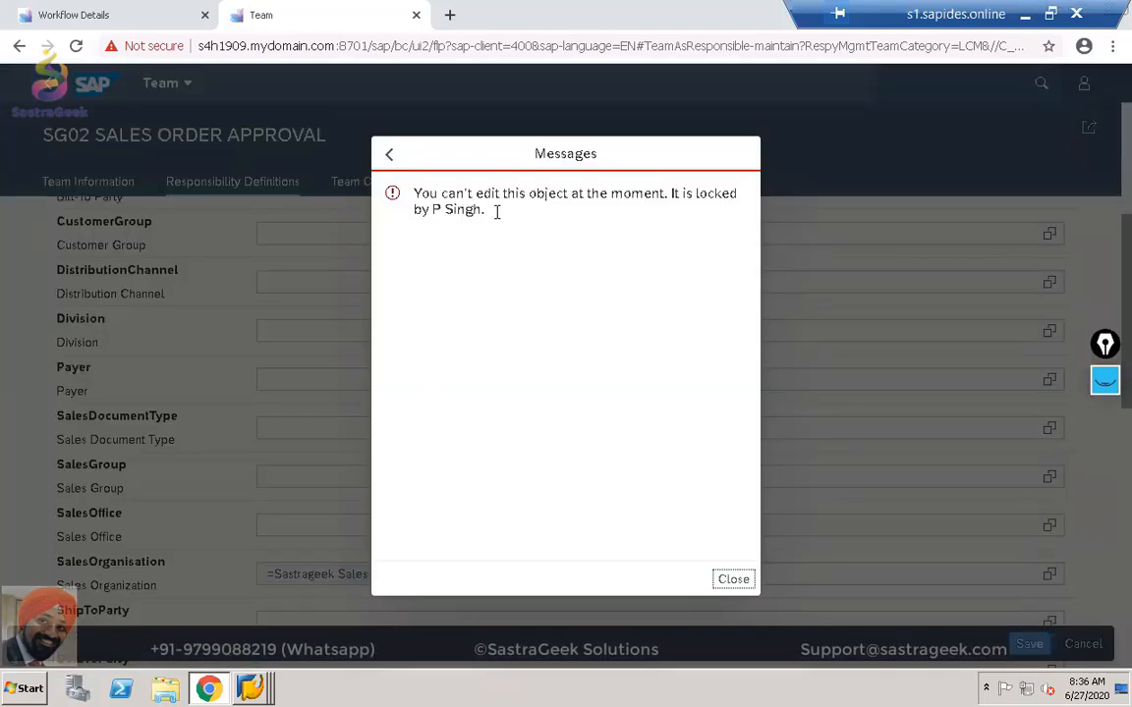
click(744, 582)
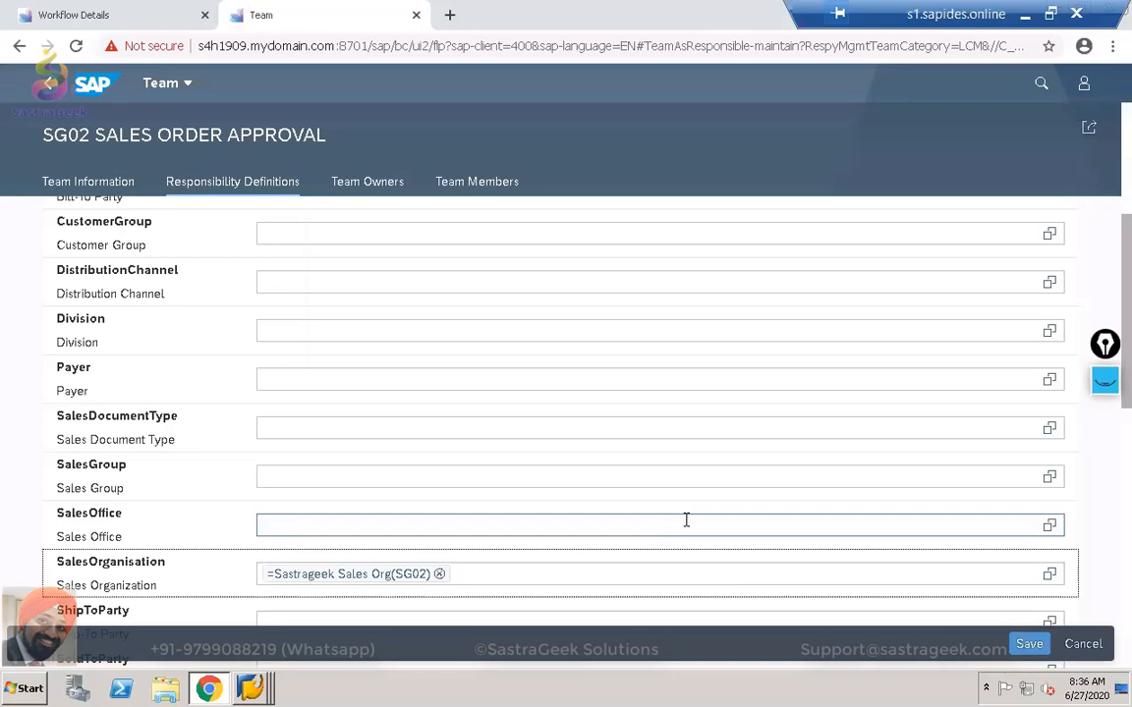
scroll(687, 521, up, 10)
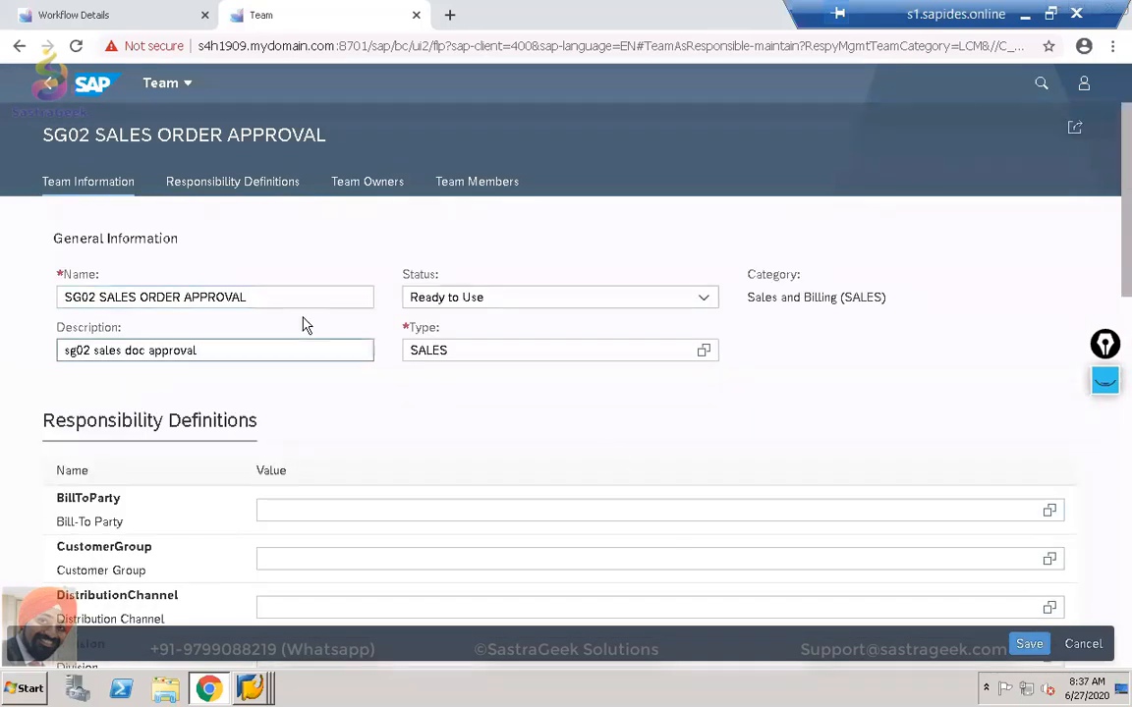
scroll(323, 392, down, 5)
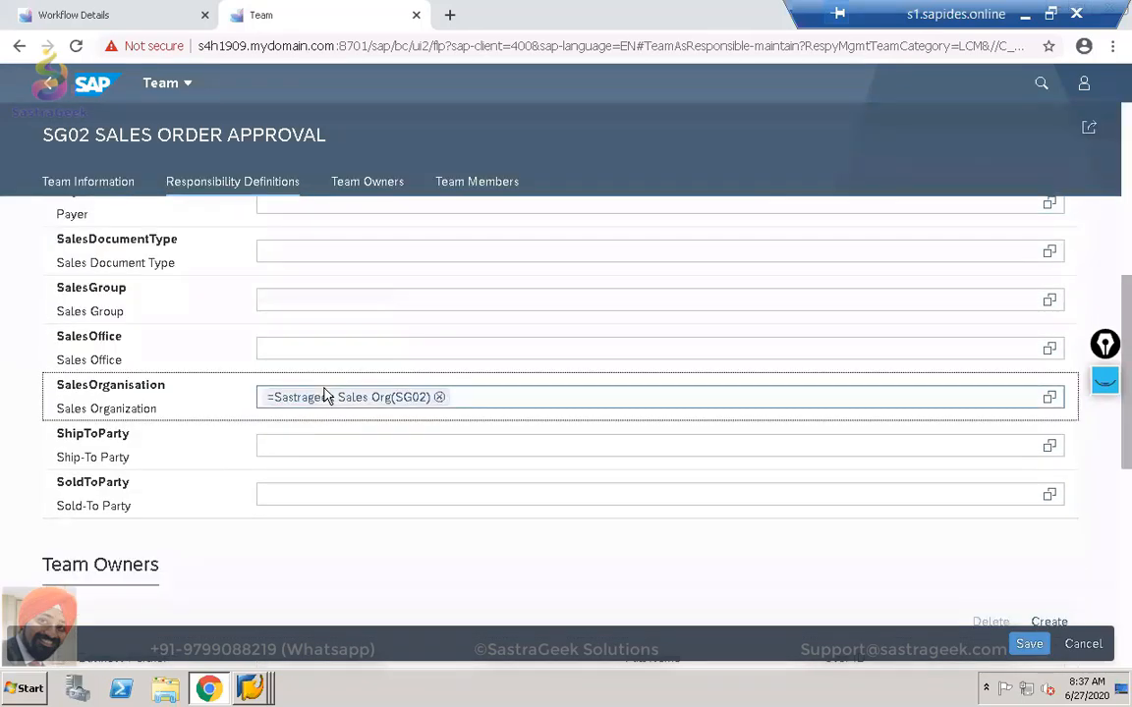
scroll(325, 394, down, 2)
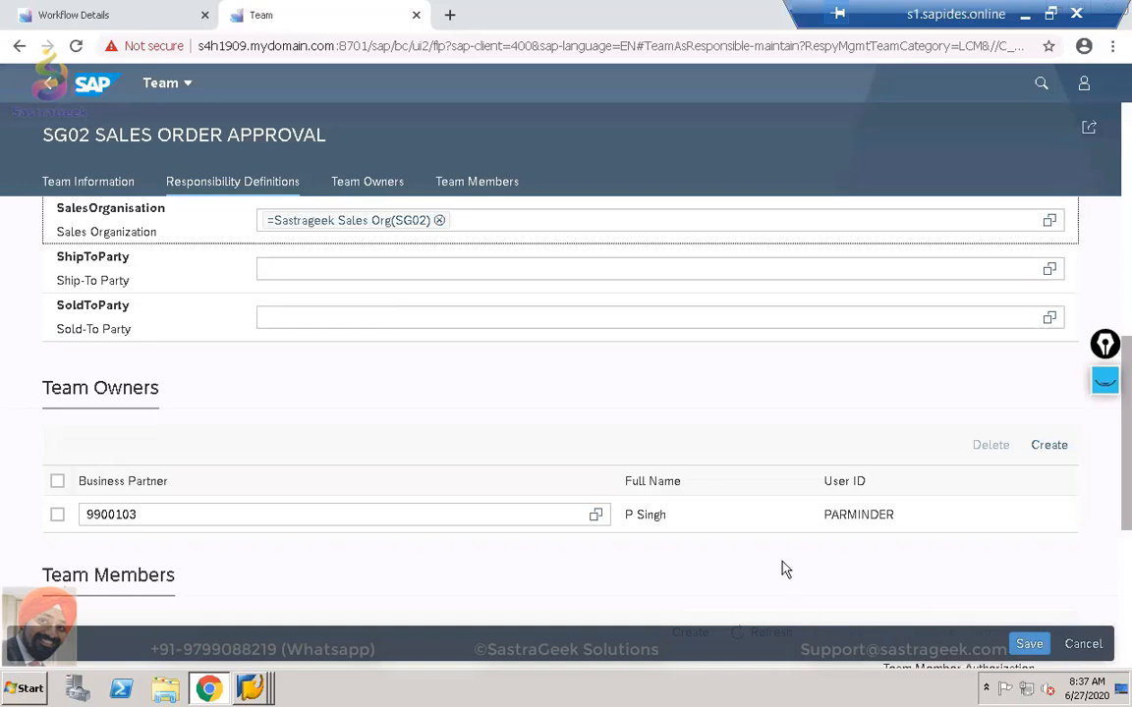
scroll(784, 568, down, 2)
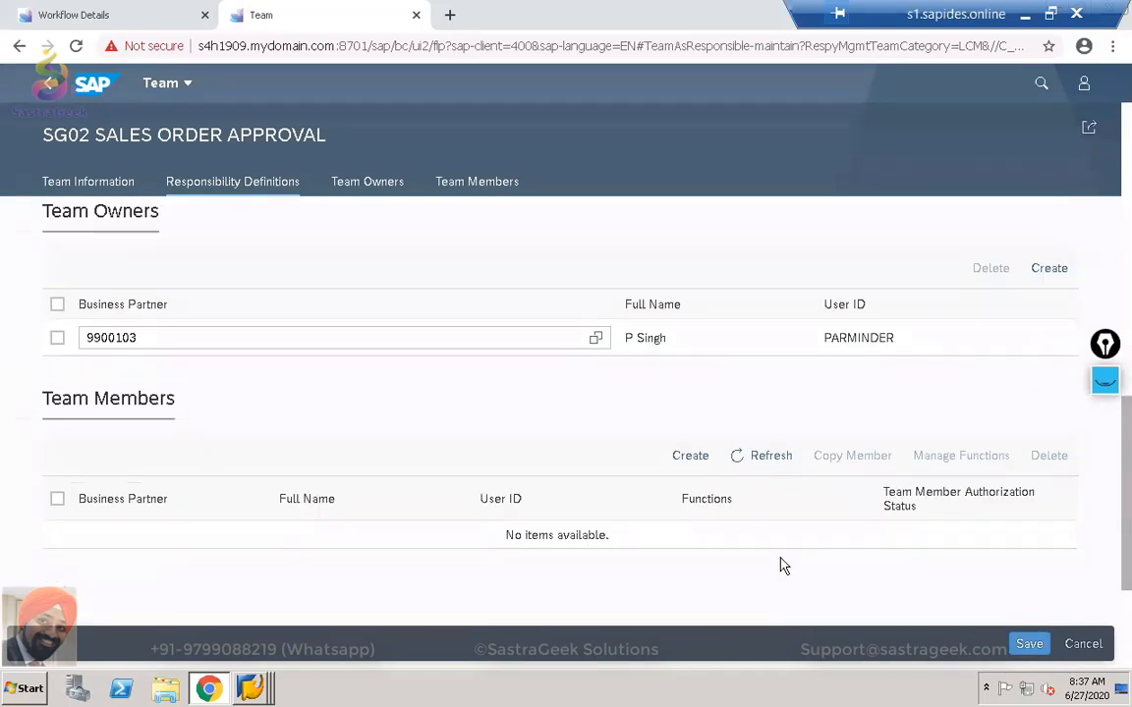
Select both business partners in Select: Business Partner as new team members.
click(690, 457)
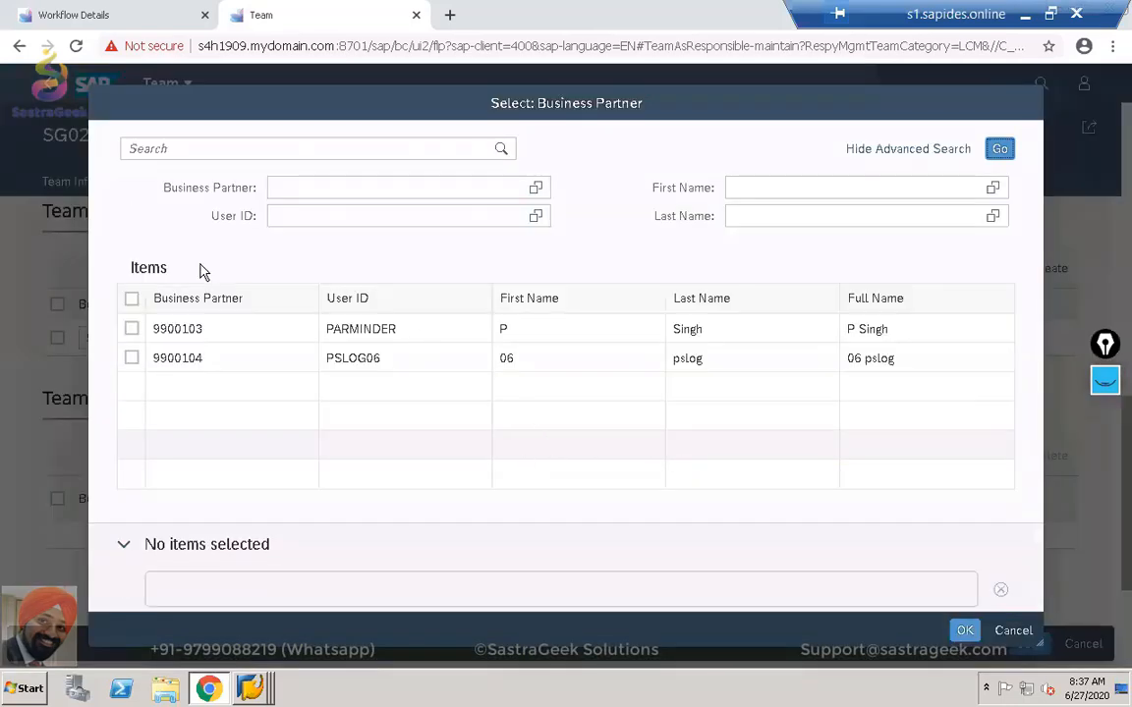
click(131, 328)
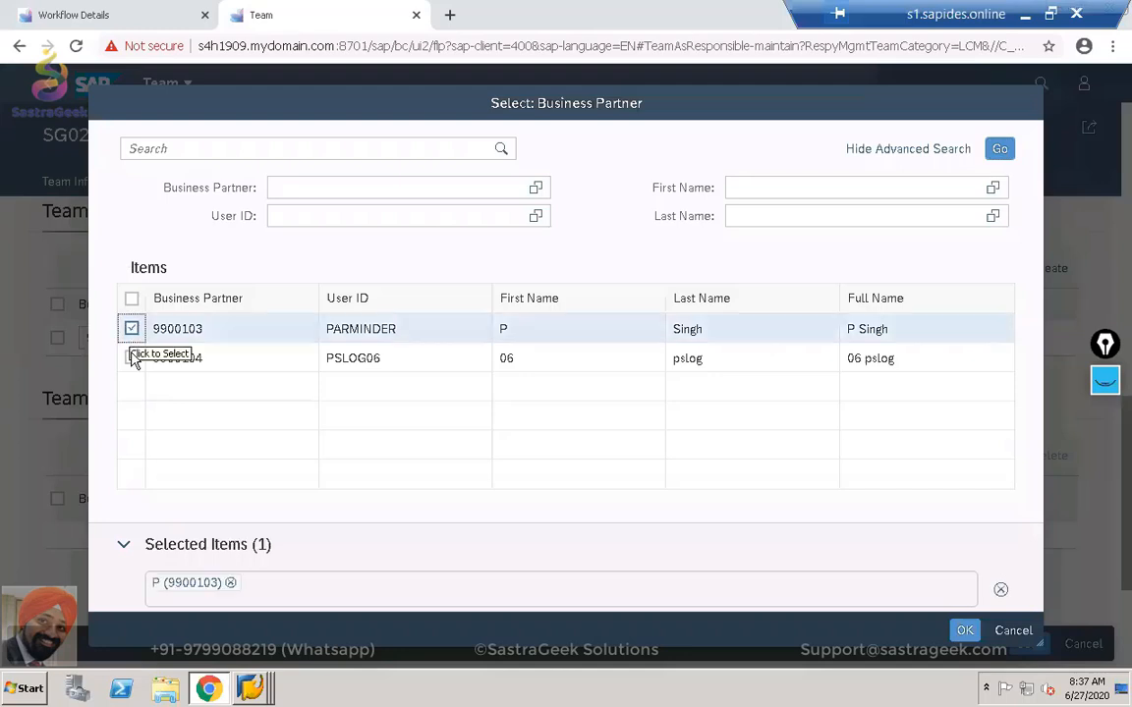
click(132, 358)
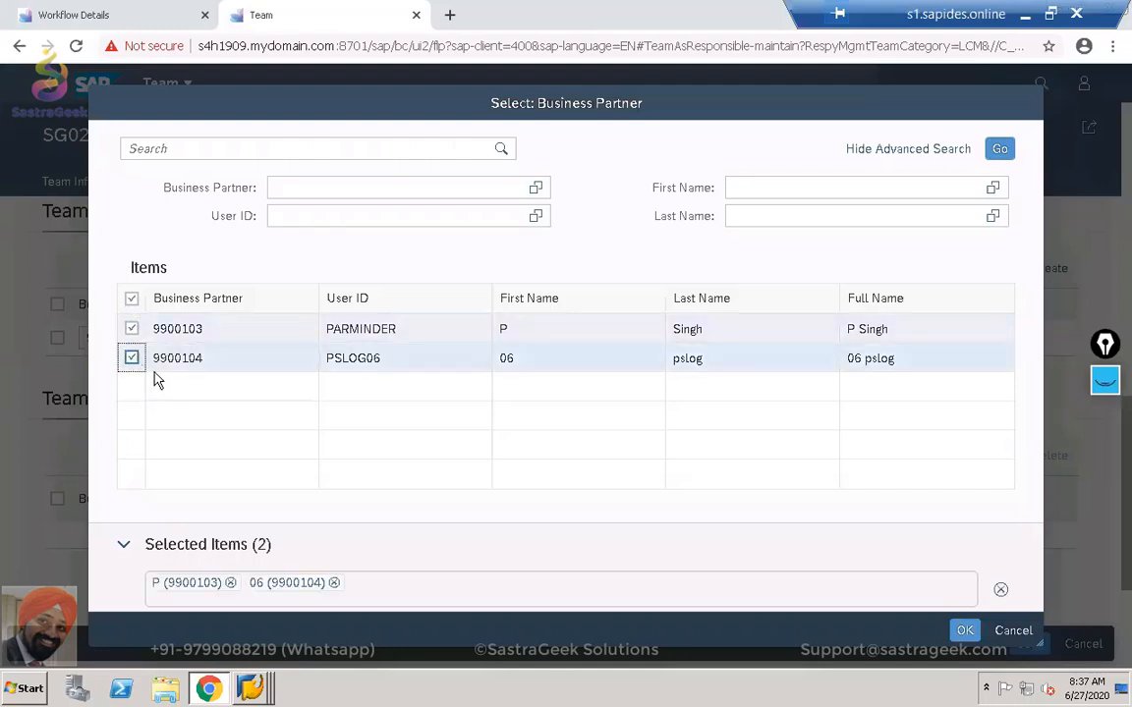
click(967, 630)
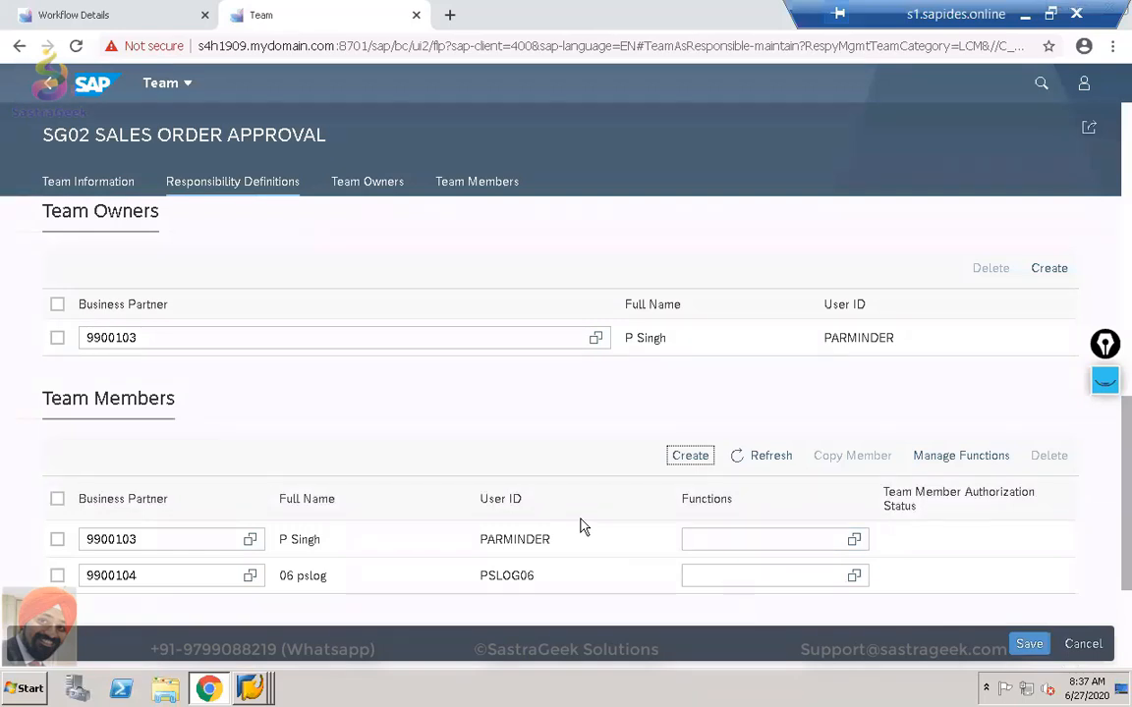
Assign CMR1LVLA and CMR2LVLA to the first member and CMR1LVLA to the second.
click(855, 541)
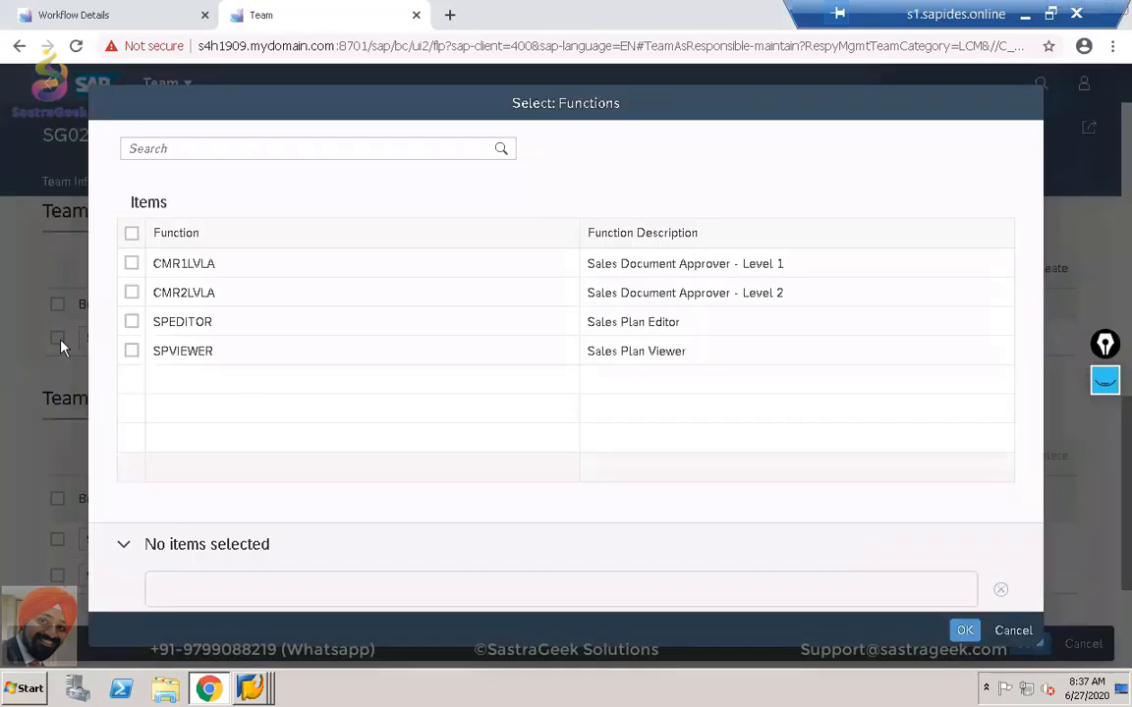
click(132, 264)
click(132, 293)
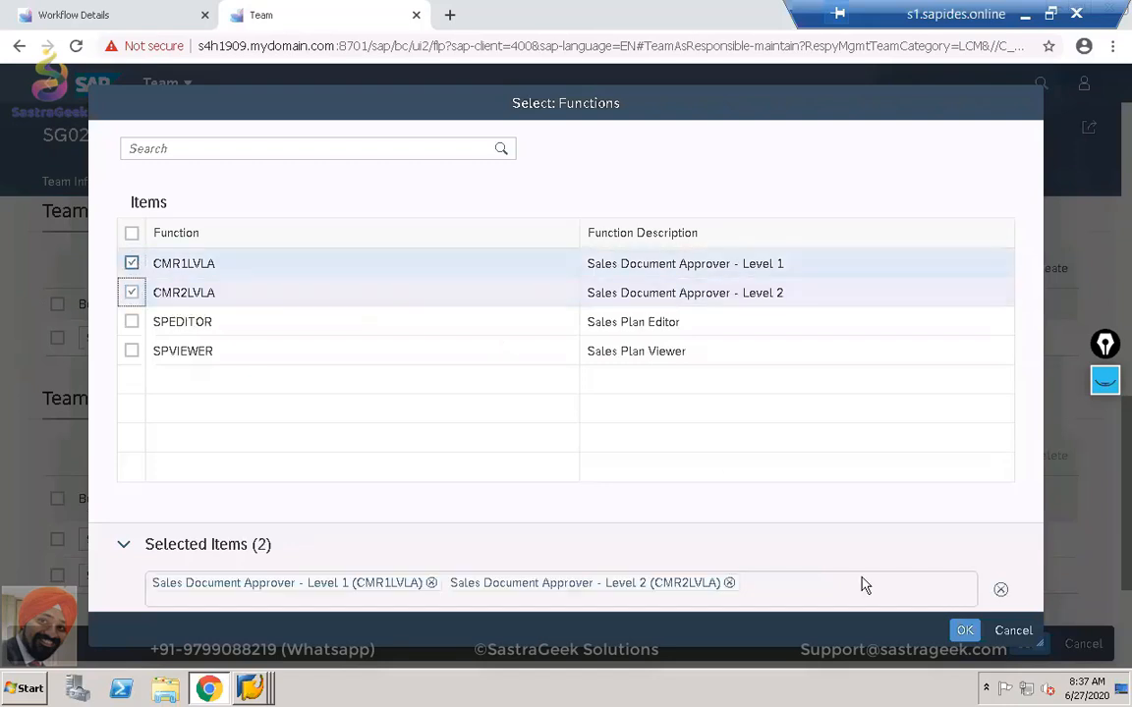
click(967, 631)
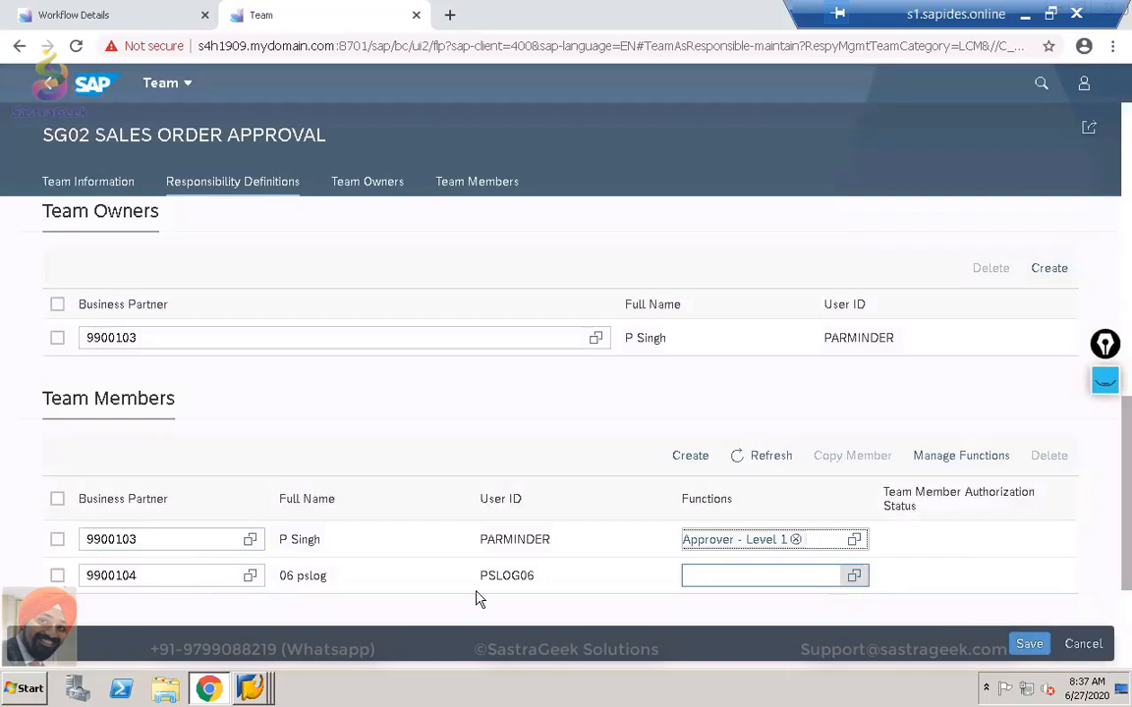
click(855, 577)
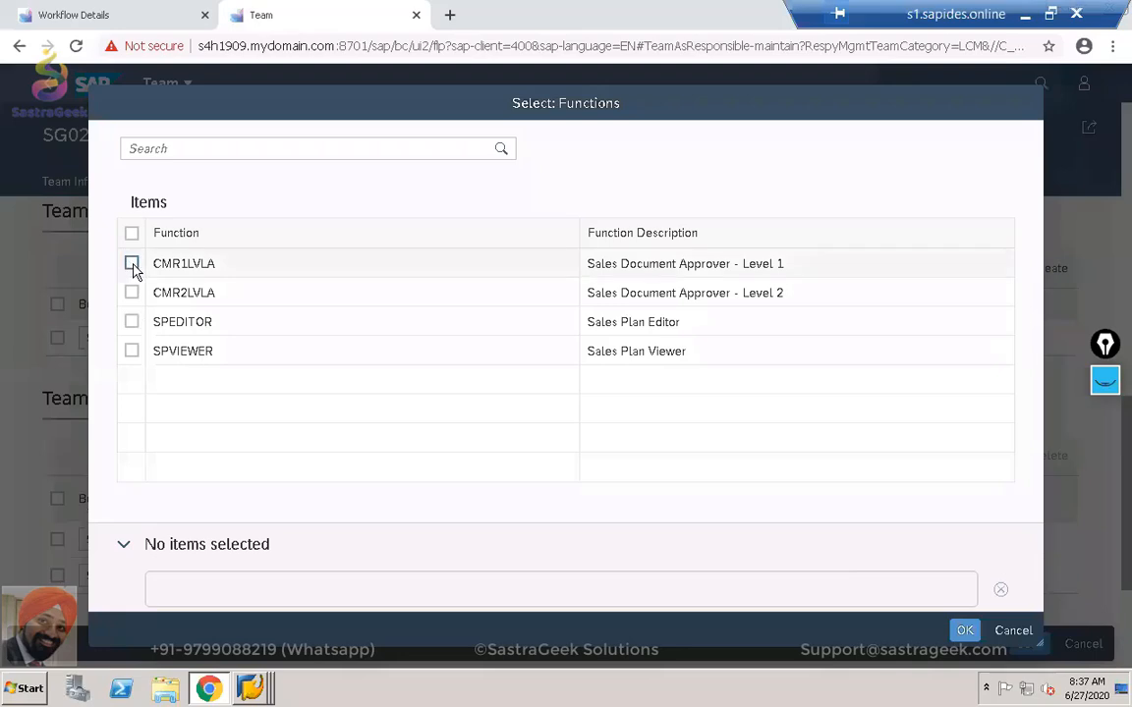
click(132, 263)
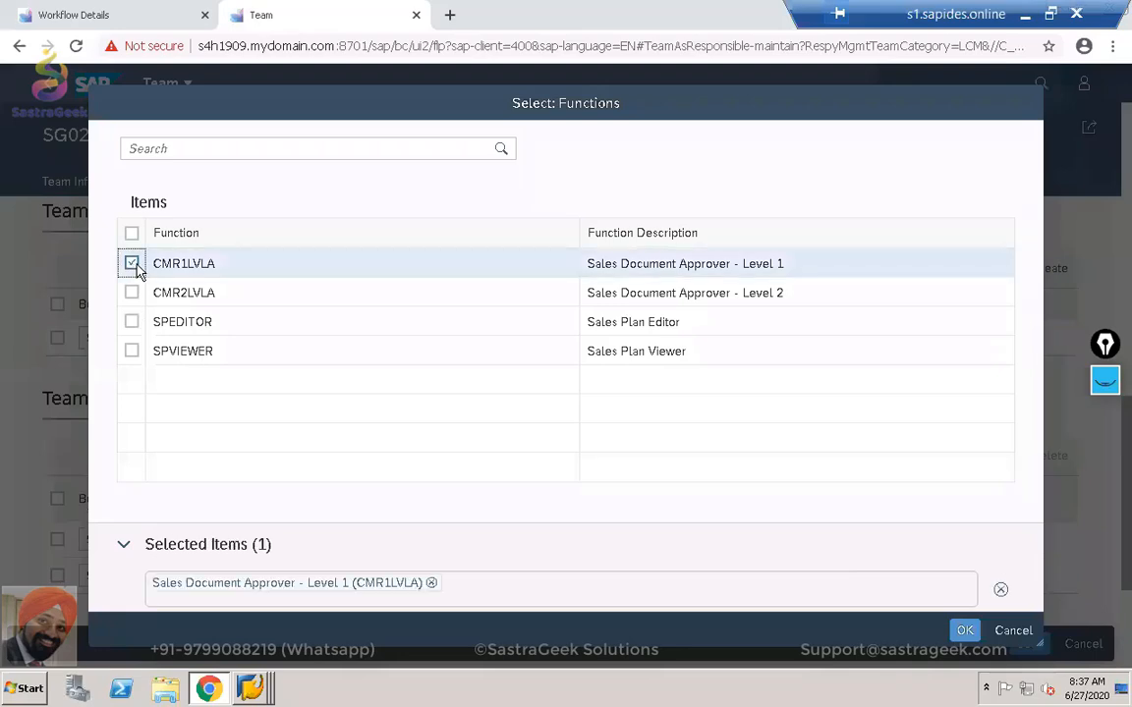
click(964, 631)
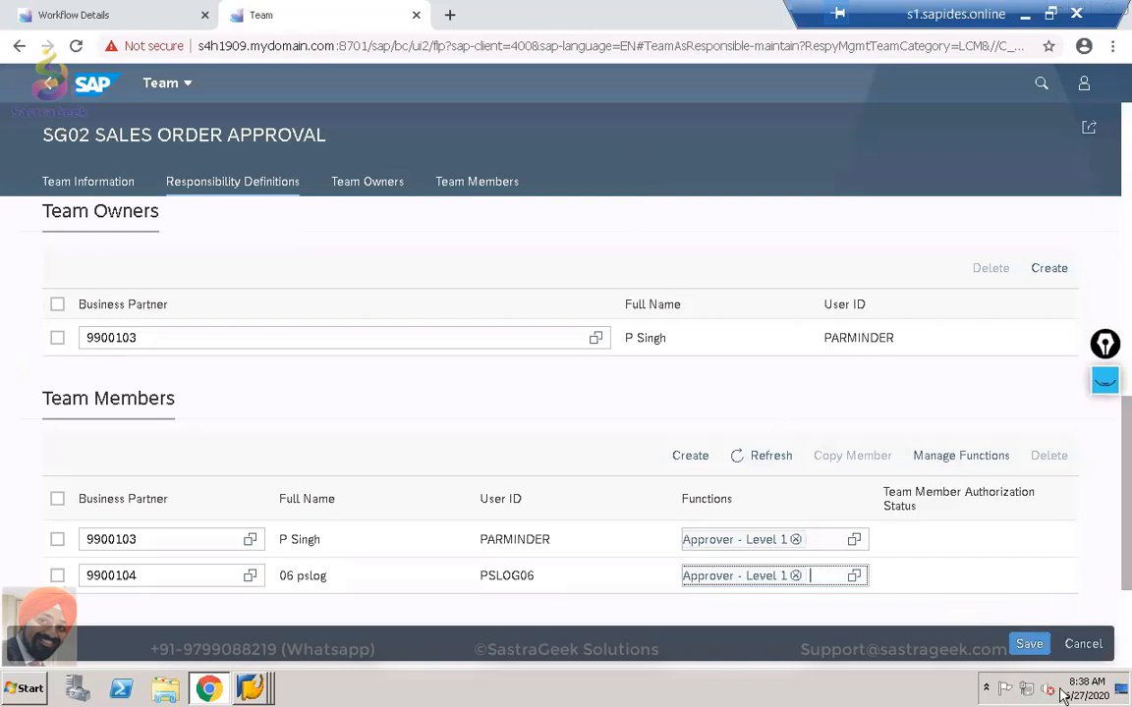
drag(1113, 540, 1113, 590)
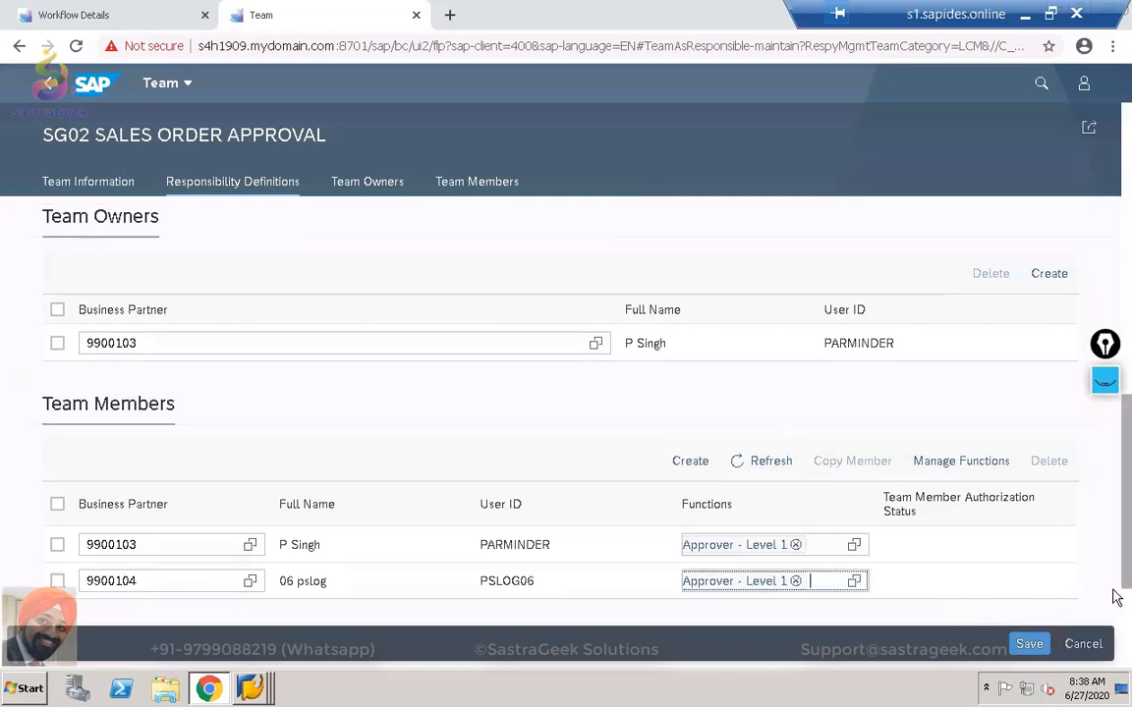
Save the team and review its Team Members and Change Documents sections.
click(1032, 645)
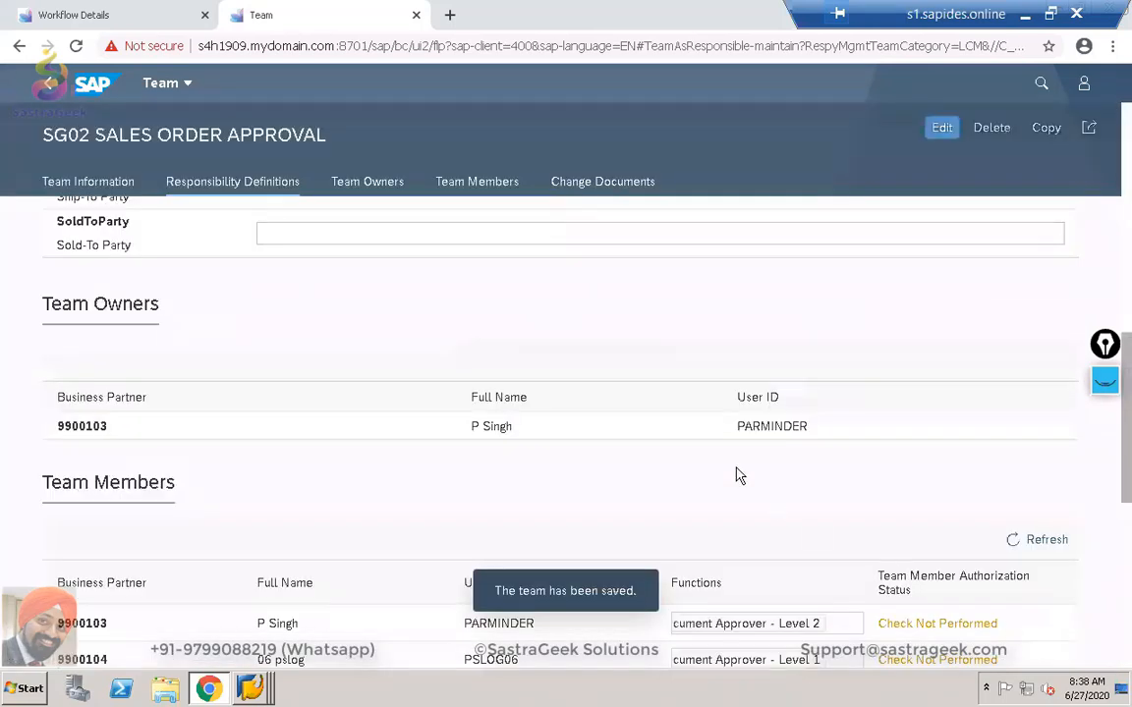
scroll(728, 506, up, 3)
scroll(728, 503, up, 1)
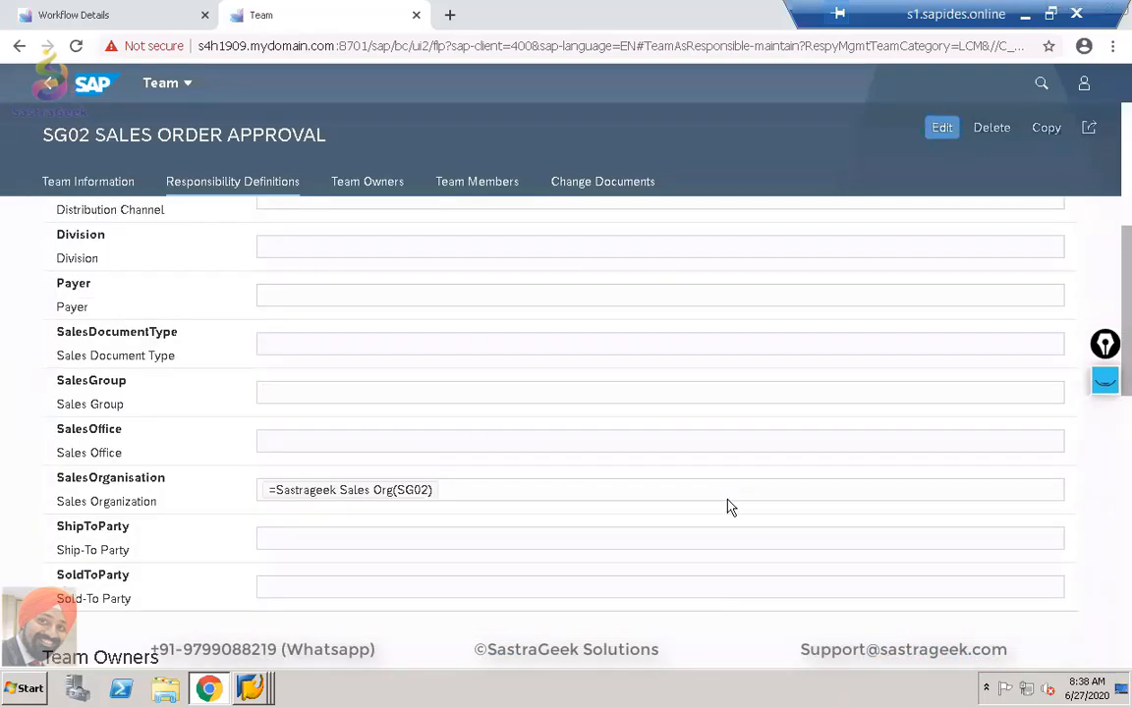
scroll(728, 505, down, 6)
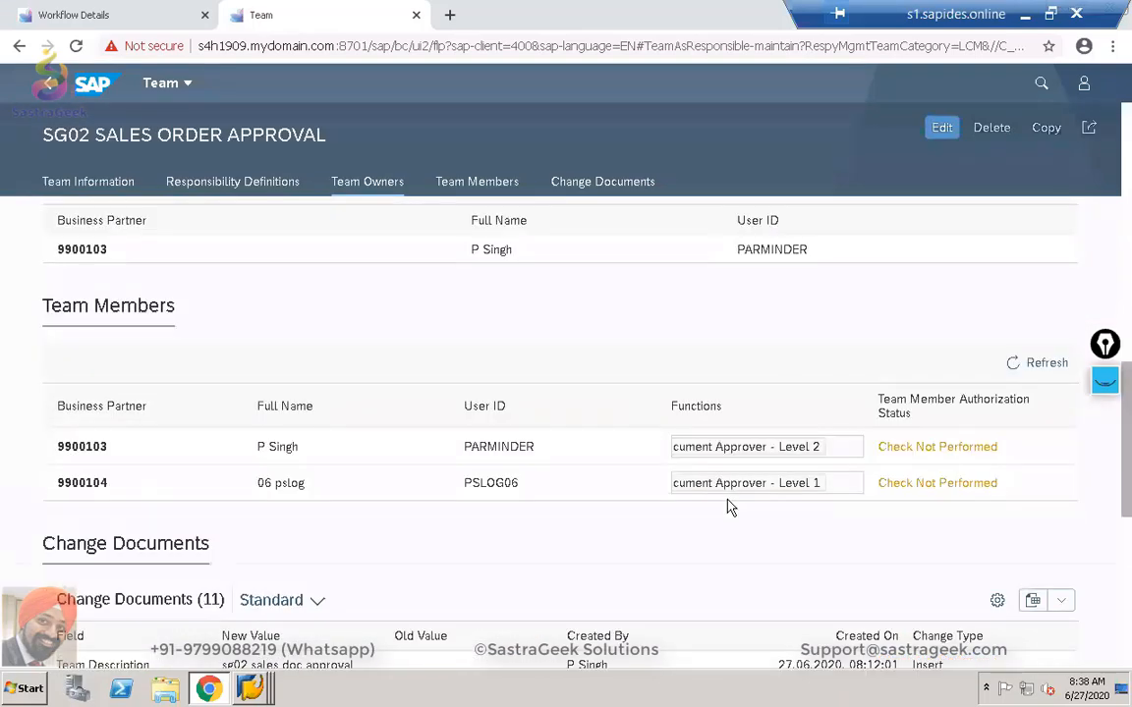
scroll(728, 506, down, 5)
scroll(728, 506, down, 1)
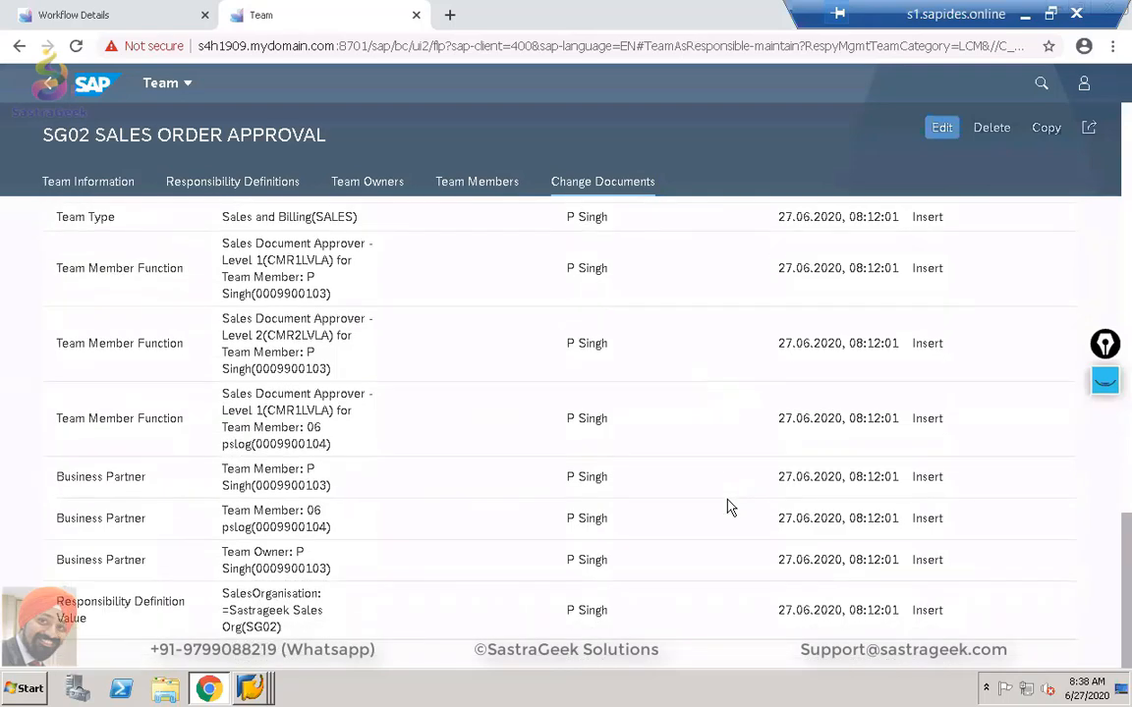
scroll(728, 506, up, 7)
scroll(728, 506, up, 1)
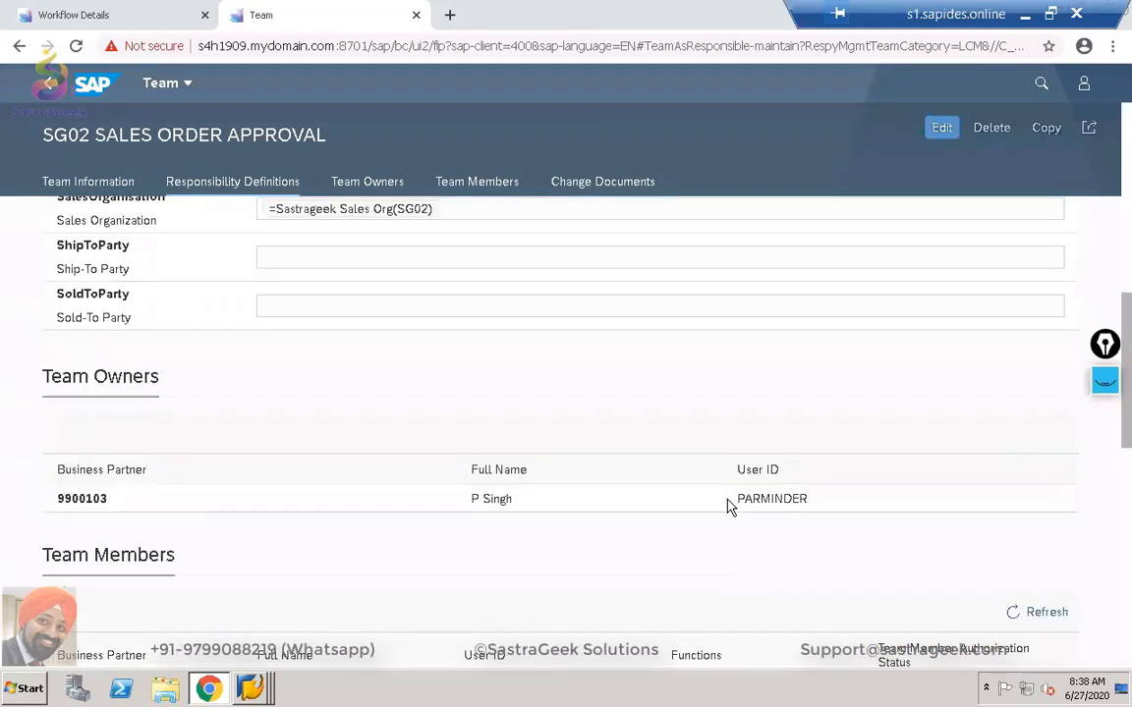
scroll(728, 505, down, 2)
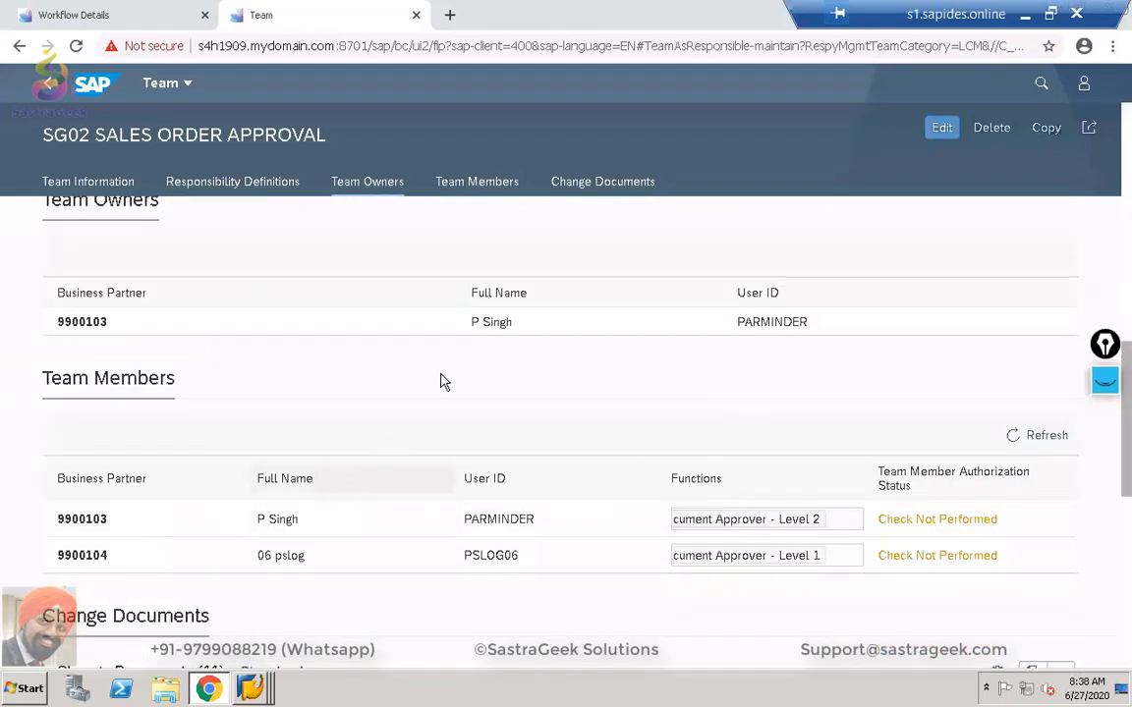
scroll(485, 391, up, 1)
scroll(483, 389, up, 3)
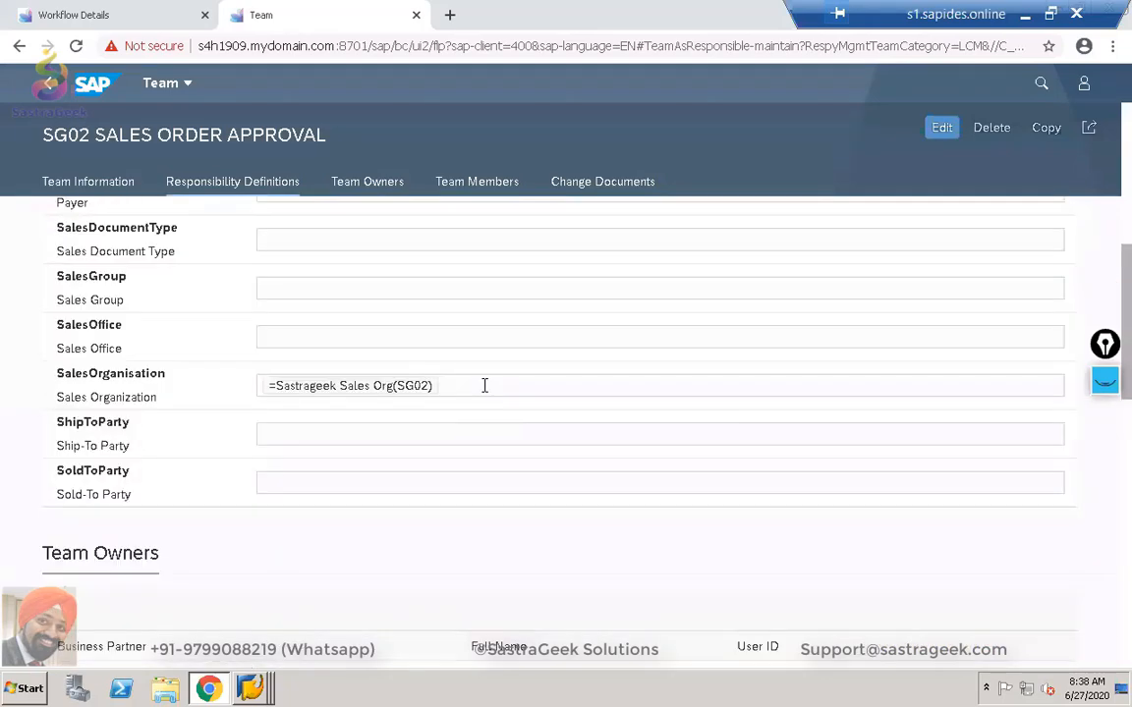
scroll(484, 388, down, 7)
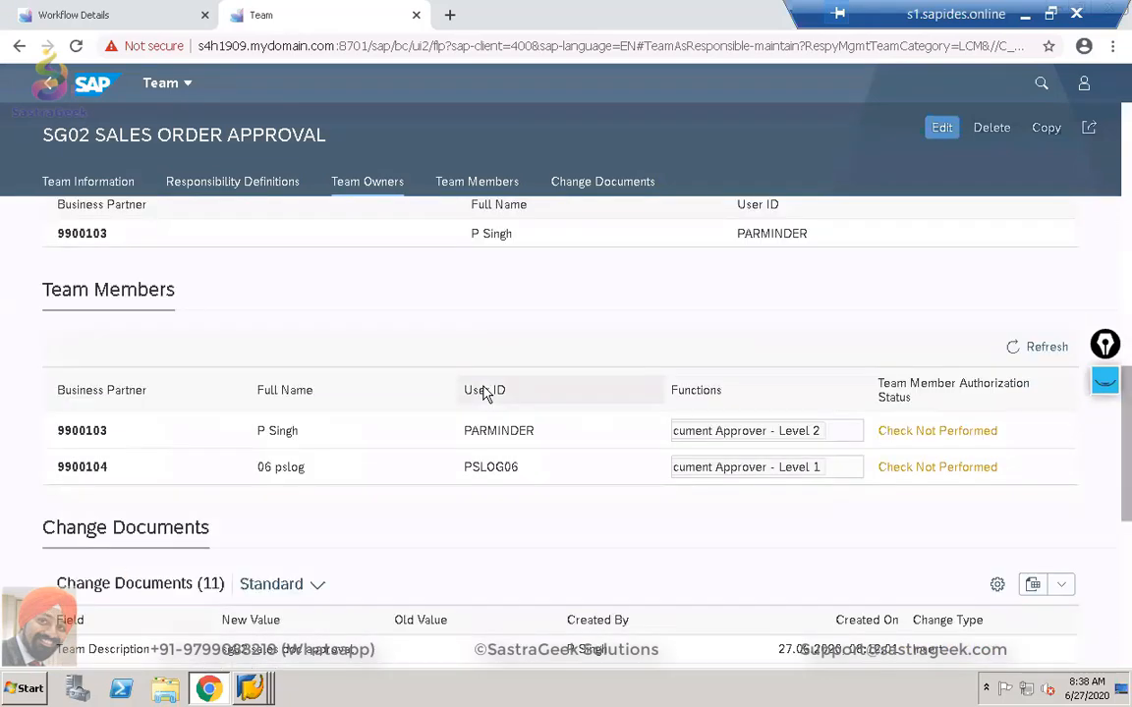
scroll(483, 391, up, 12)
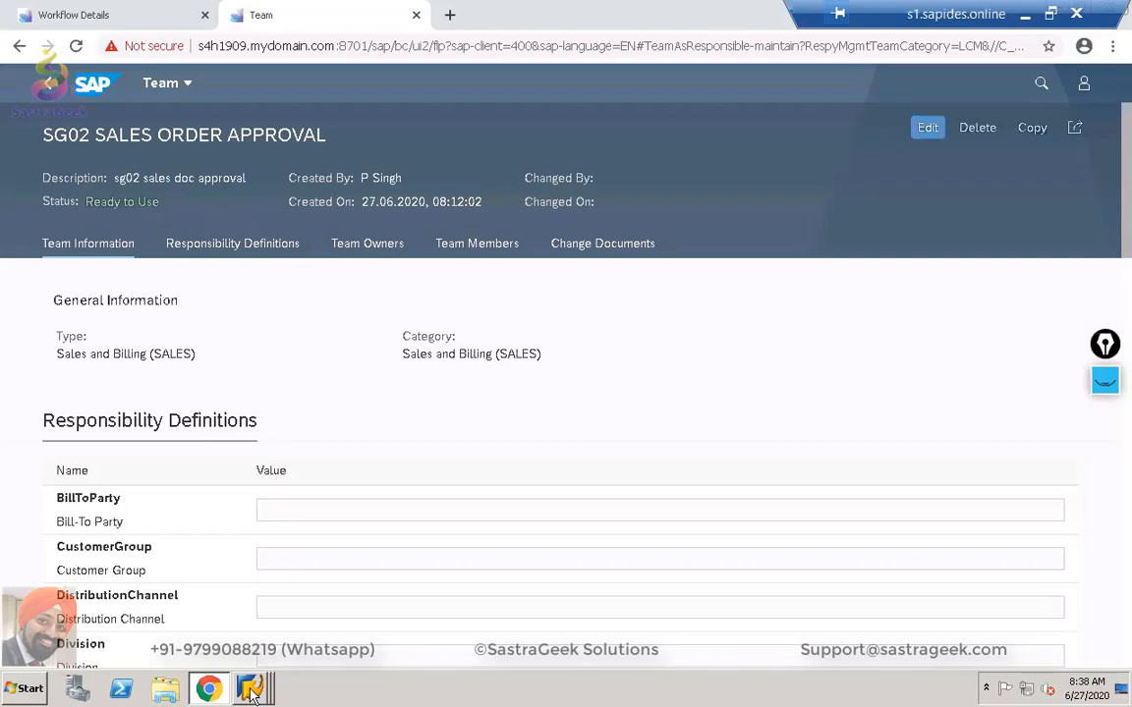
mouse_move(250, 688)
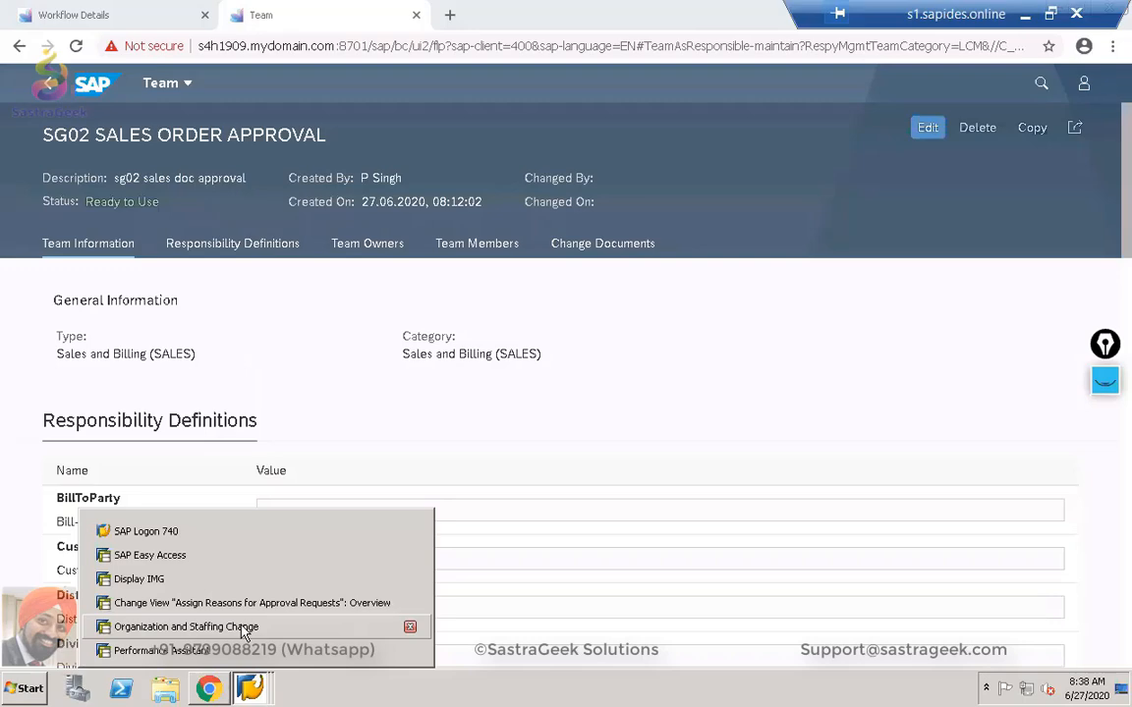
In SAP GUI, start a VA01 standard order of type OR for sales organization SG02.
click(241, 629)
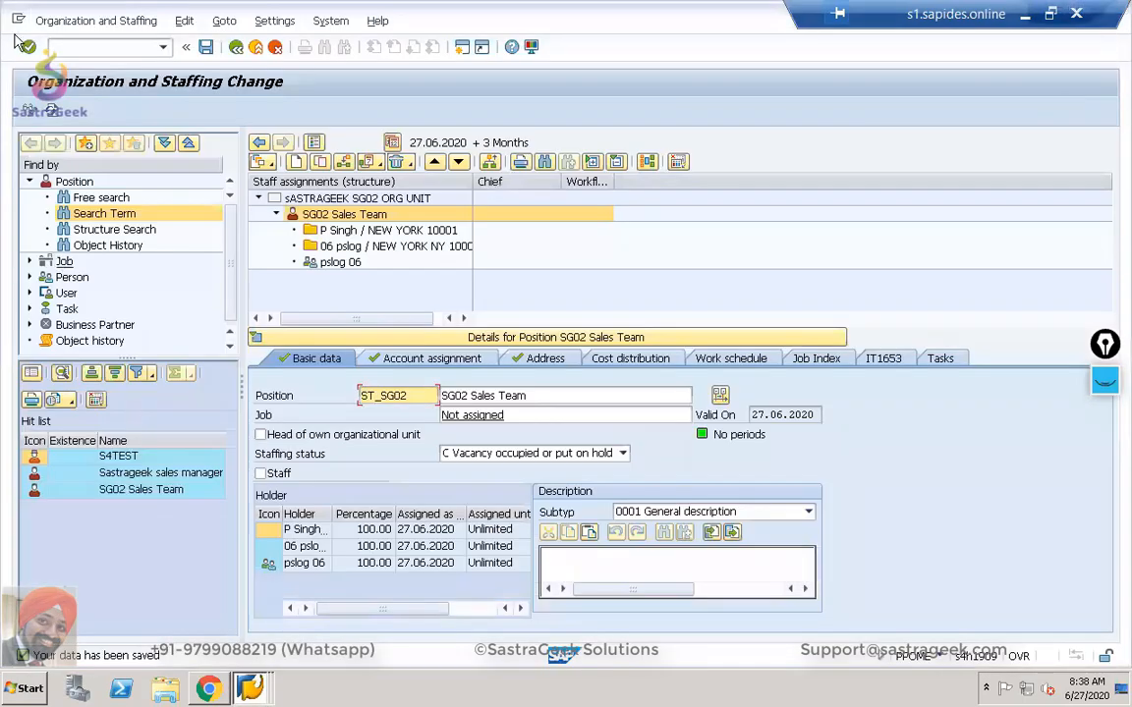
click(80, 46)
text(/n)
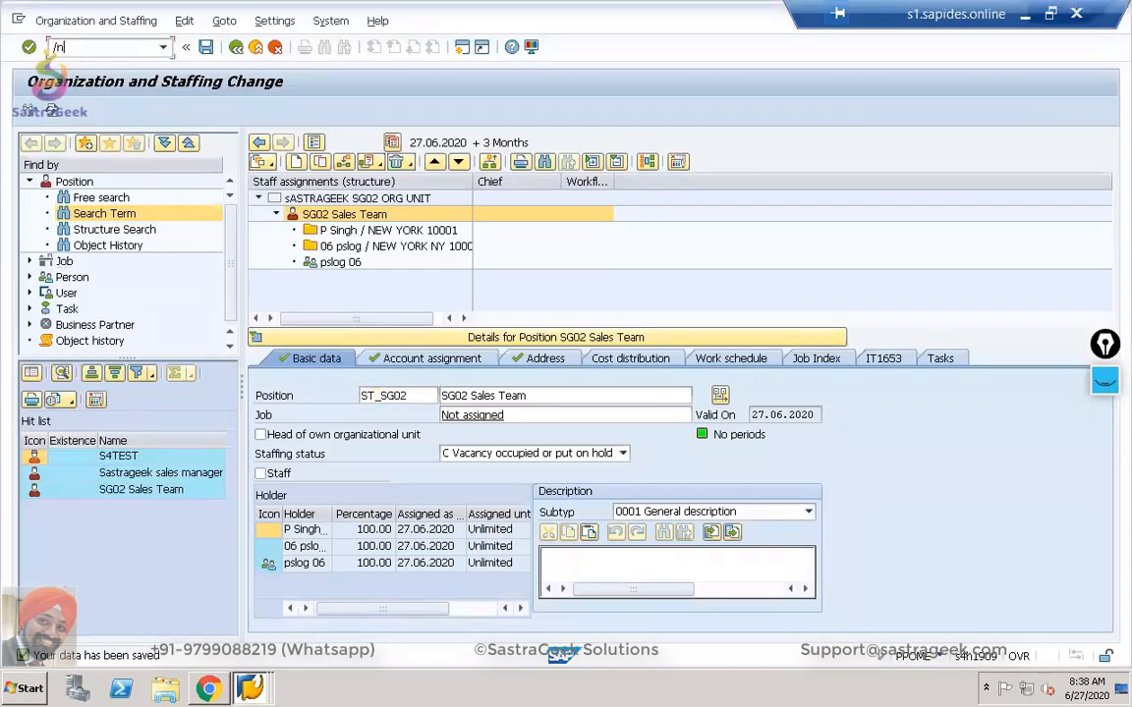
text(va01)
key(Return)
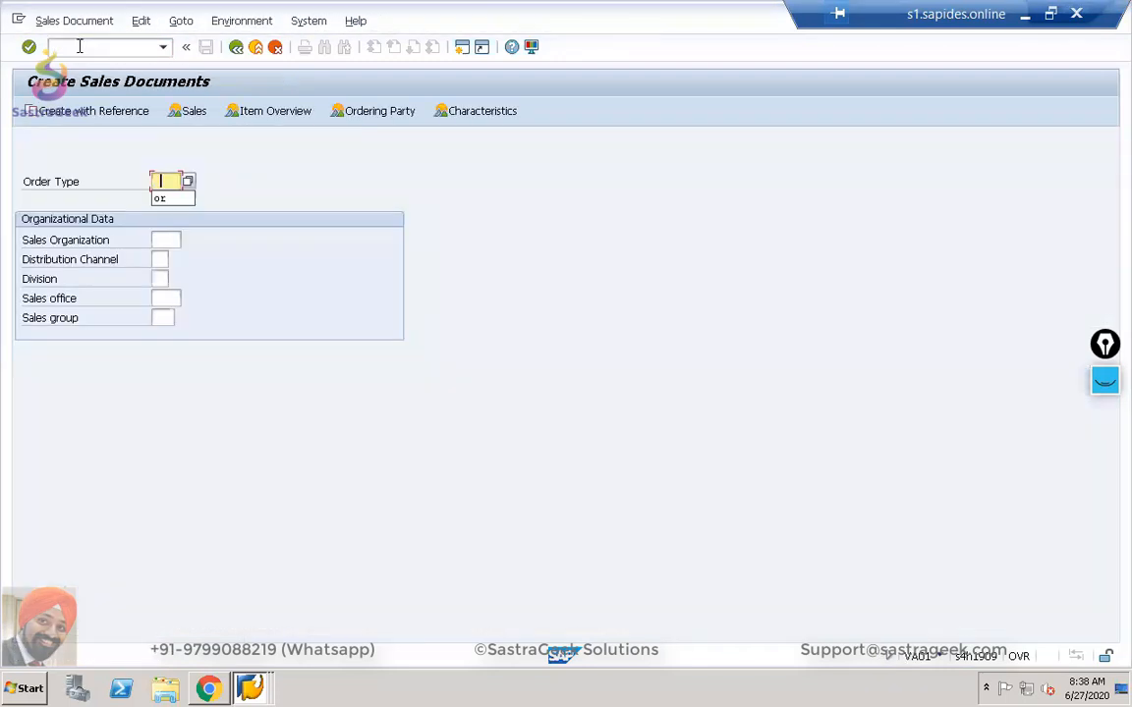
text(or)
key(Tab)
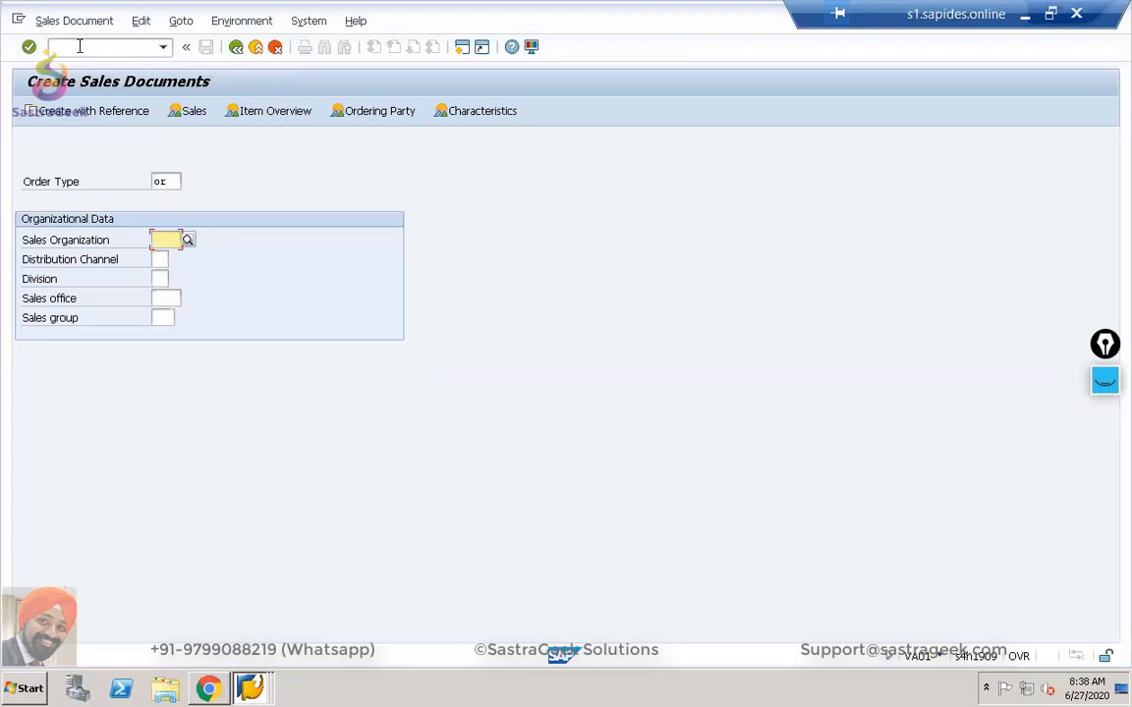
text(sg02)
key(Return)
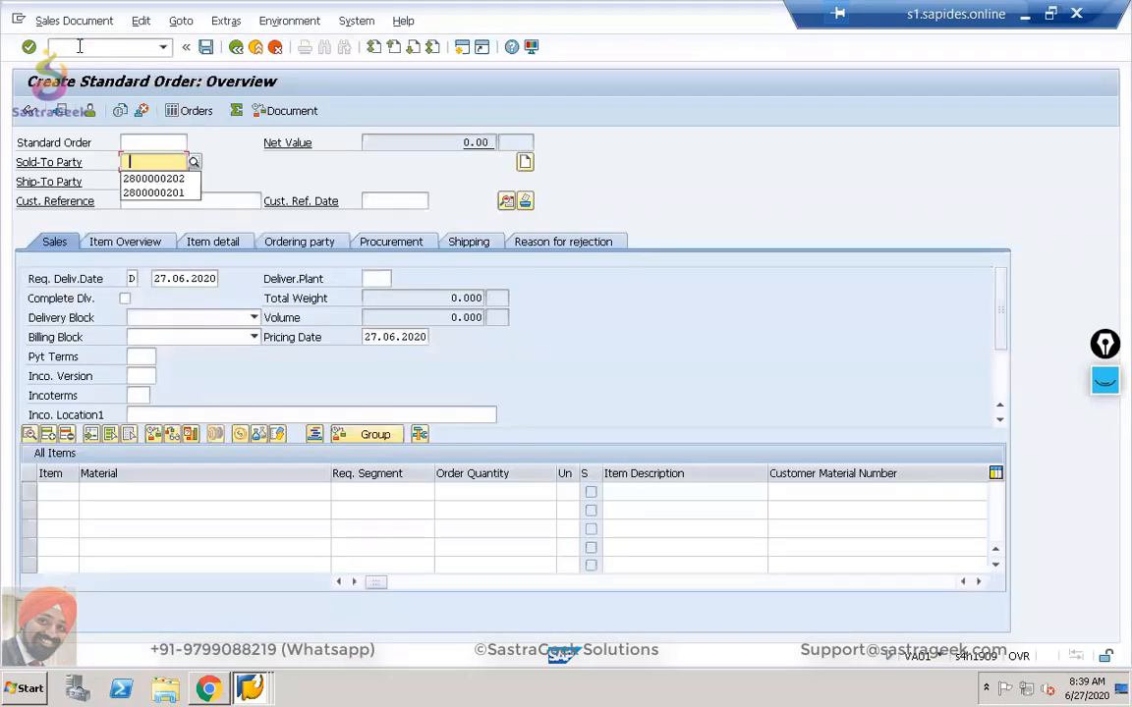
Pick an SG02 customer as sold-to party, reference 'So Approval', payment terms 0001.
click(193, 161)
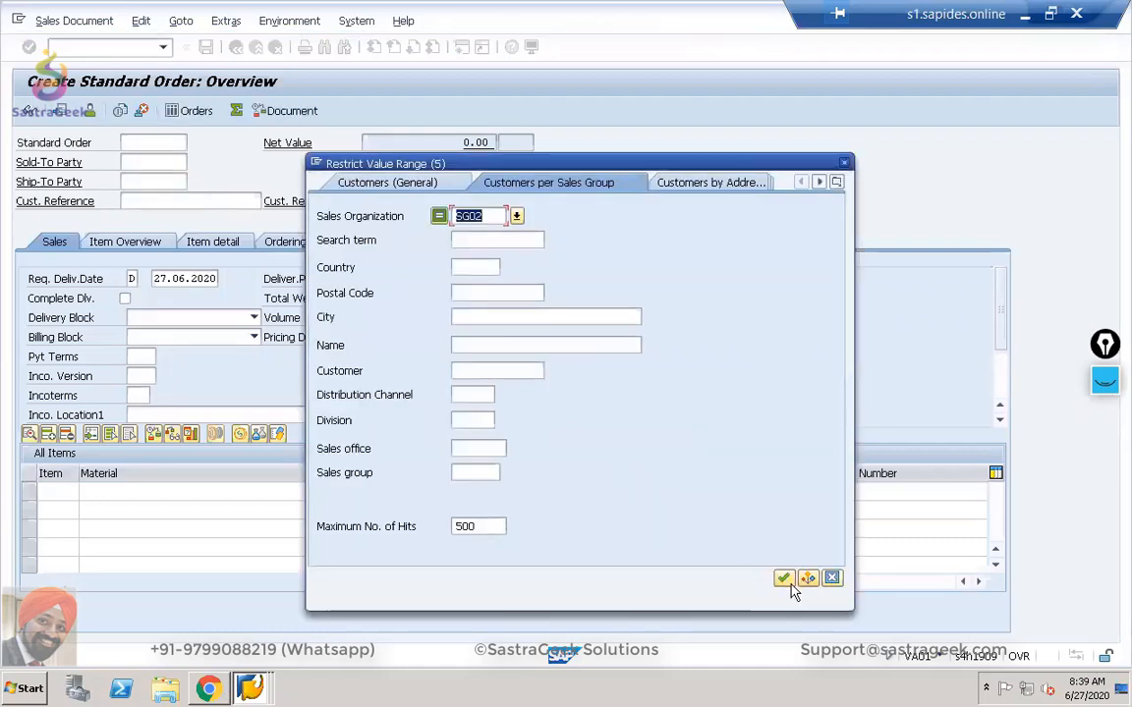
click(783, 577)
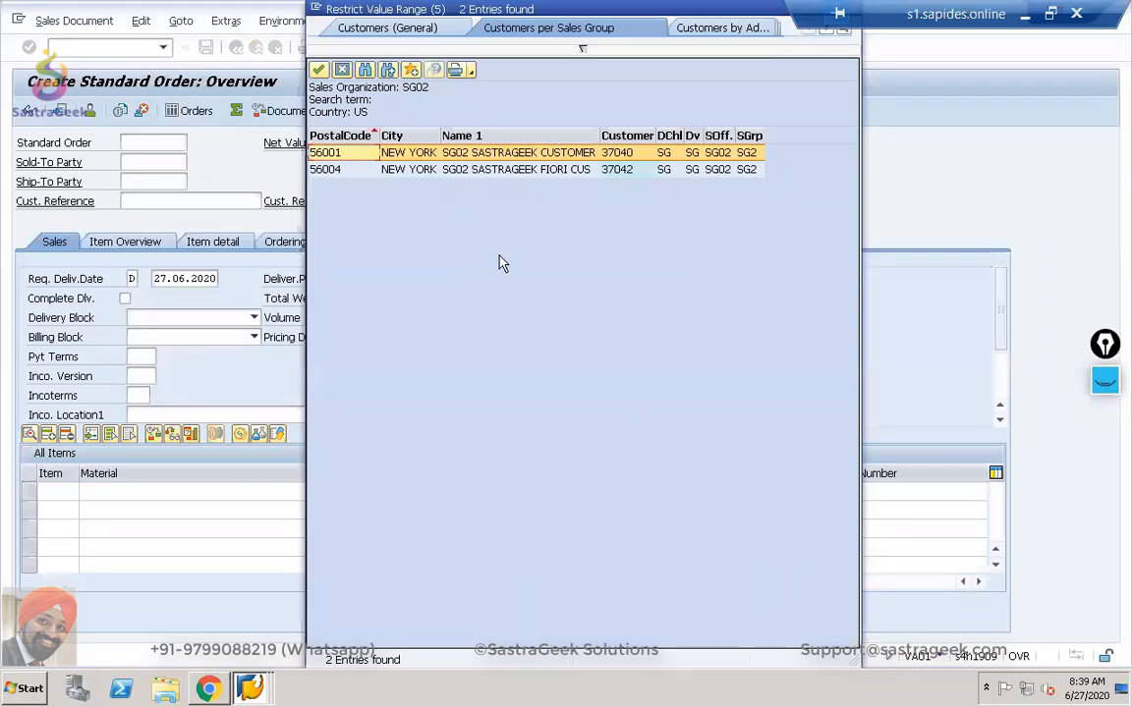
double_click(411, 160)
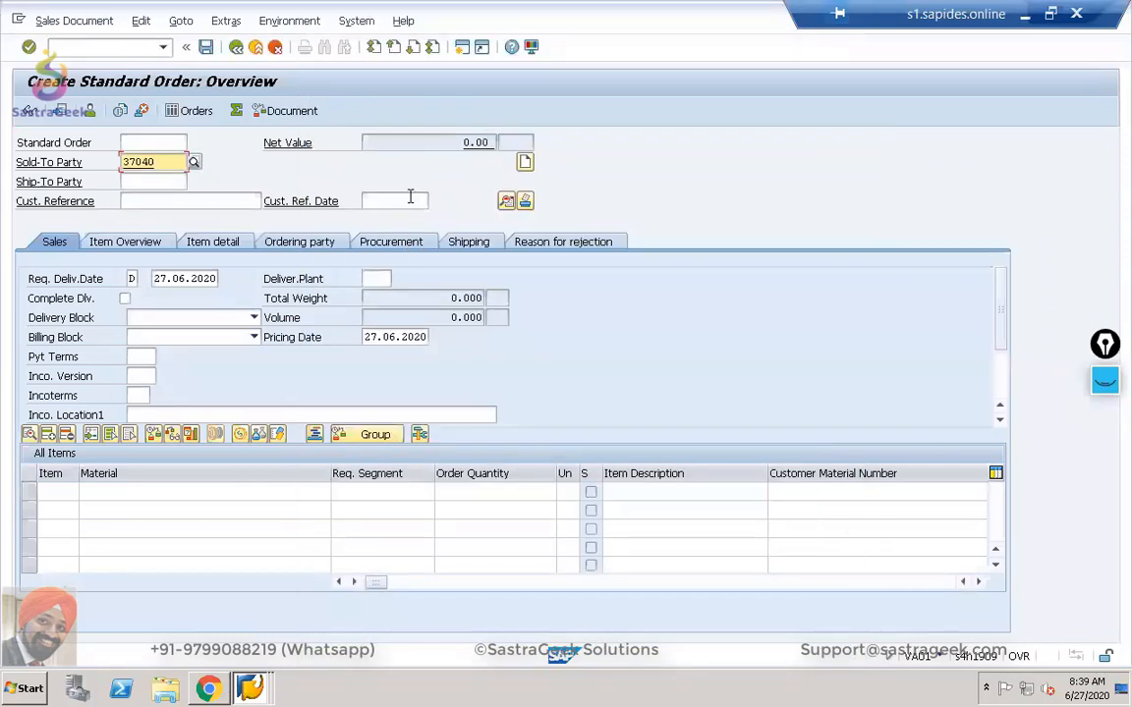
click(133, 200)
text(So)
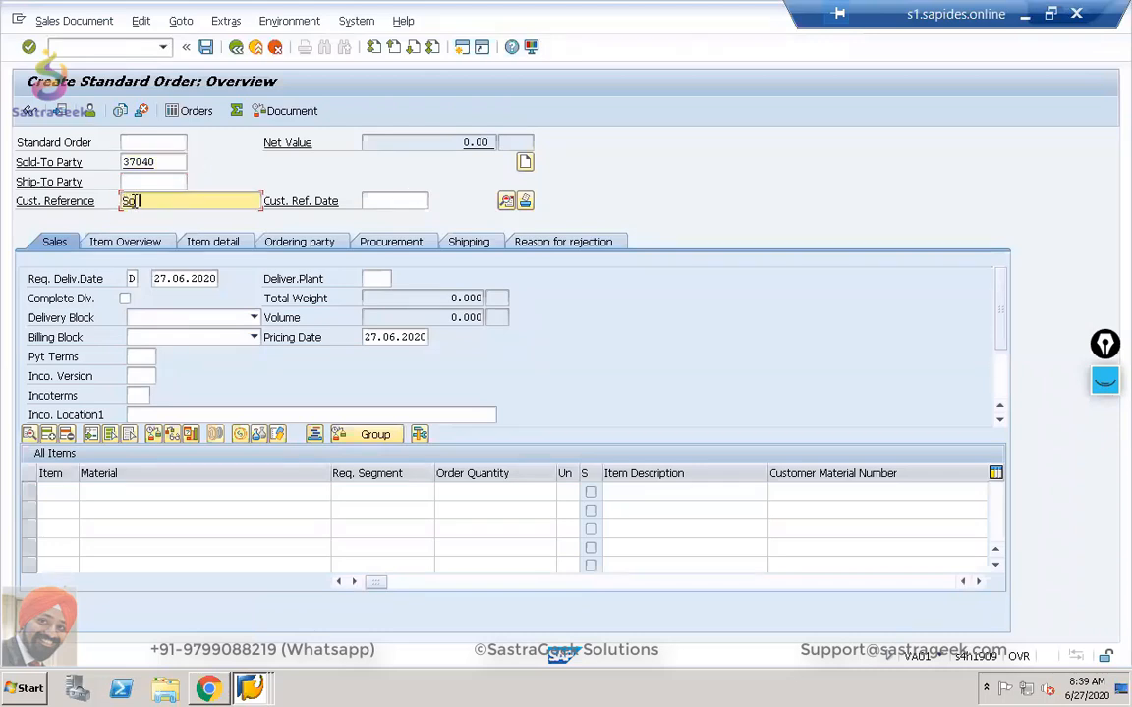
text( Approval)
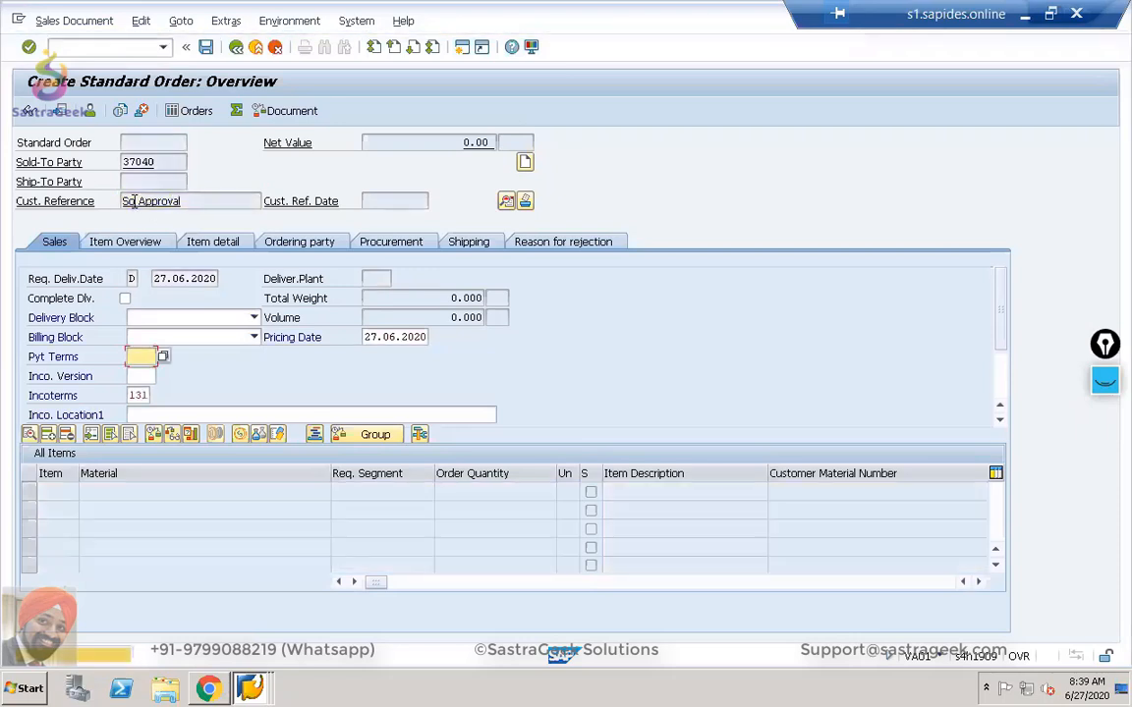
click(140, 355)
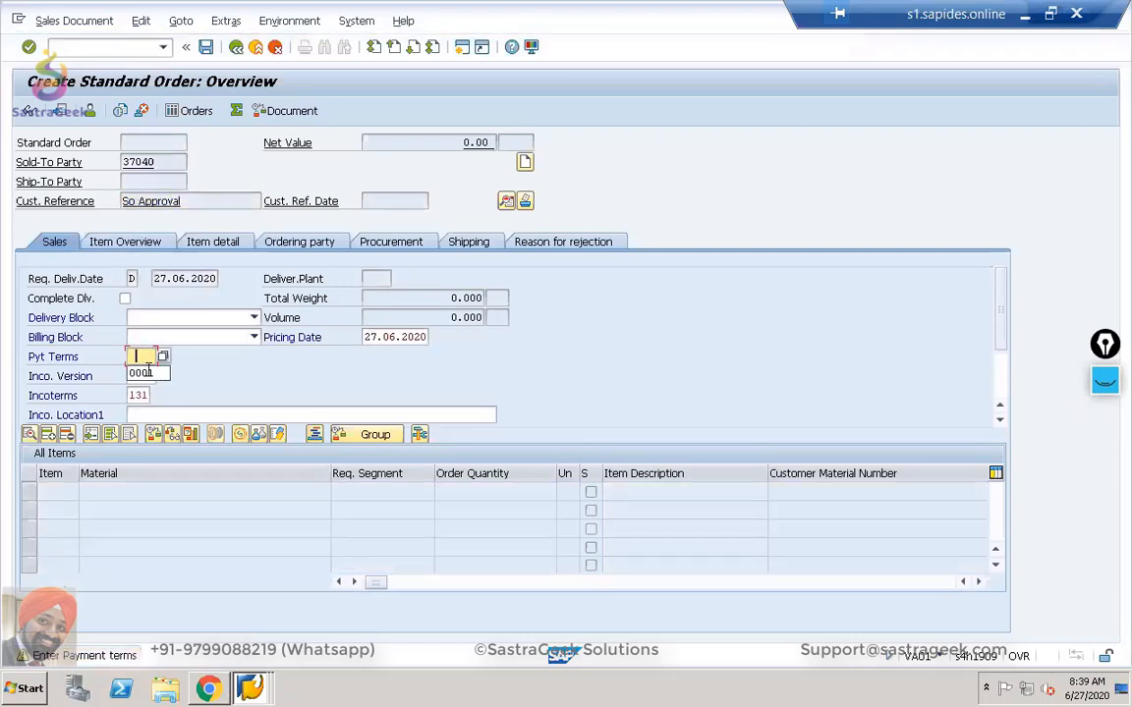
click(149, 376)
key(Tab)
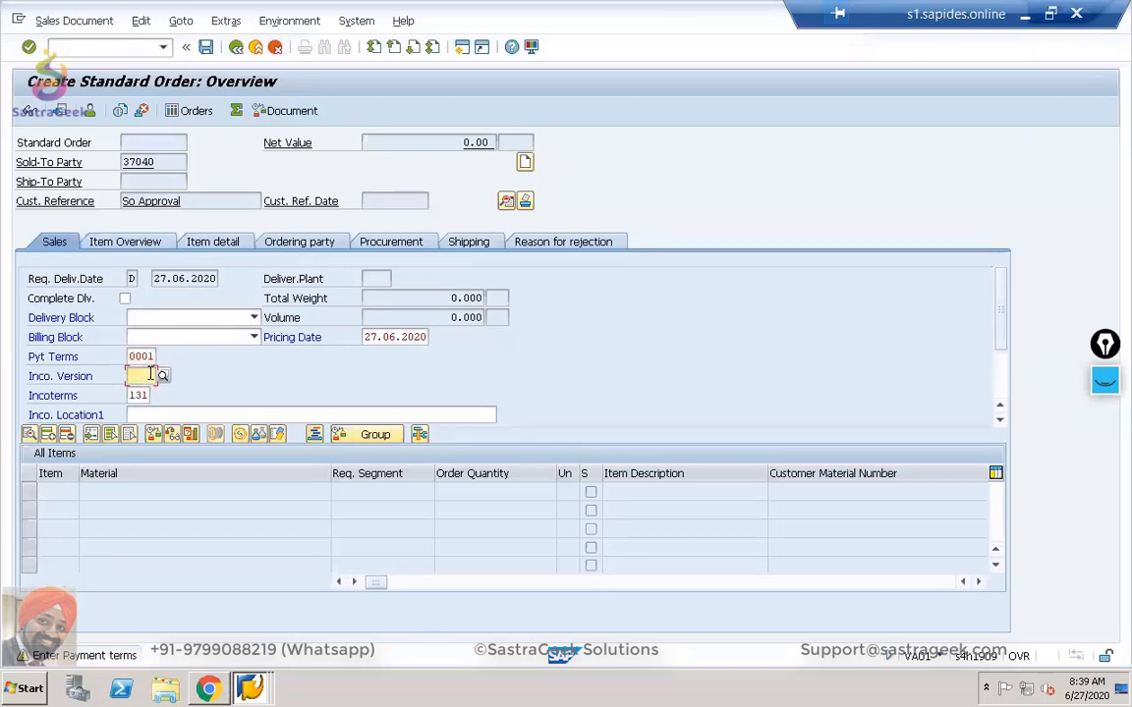
key(Return)
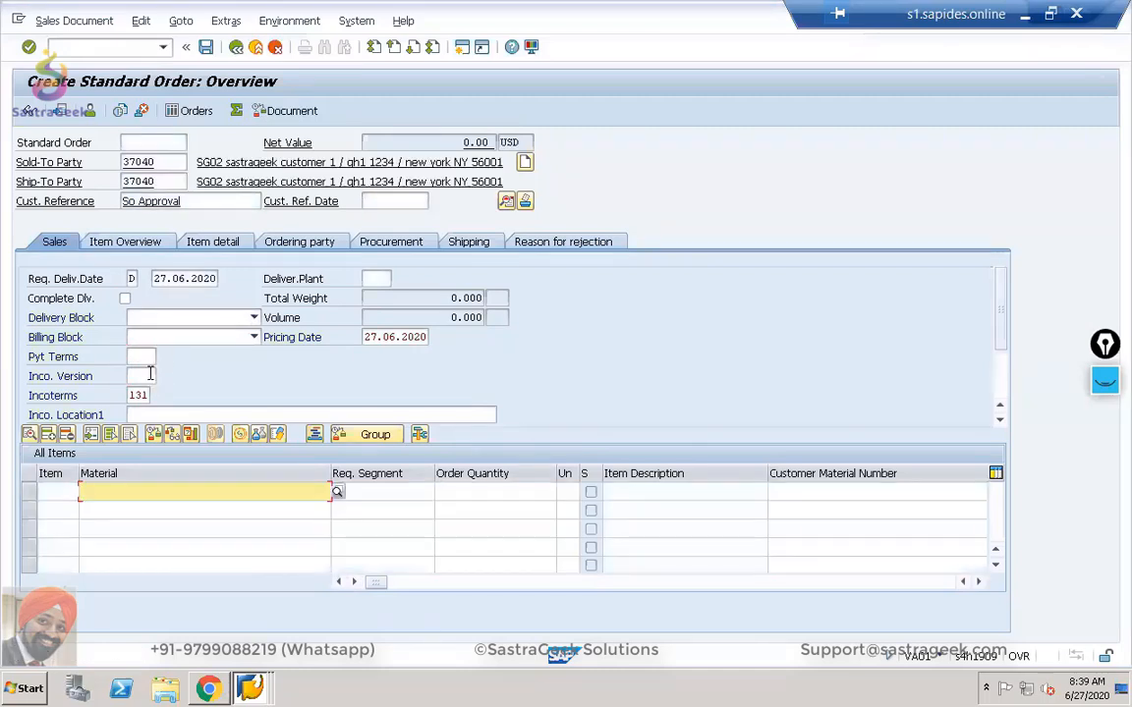
Add item 10: material SG02_FG01_BATCH, quantity 1, continuing past the open quotations prompt.
click(179, 488)
text(SG02)
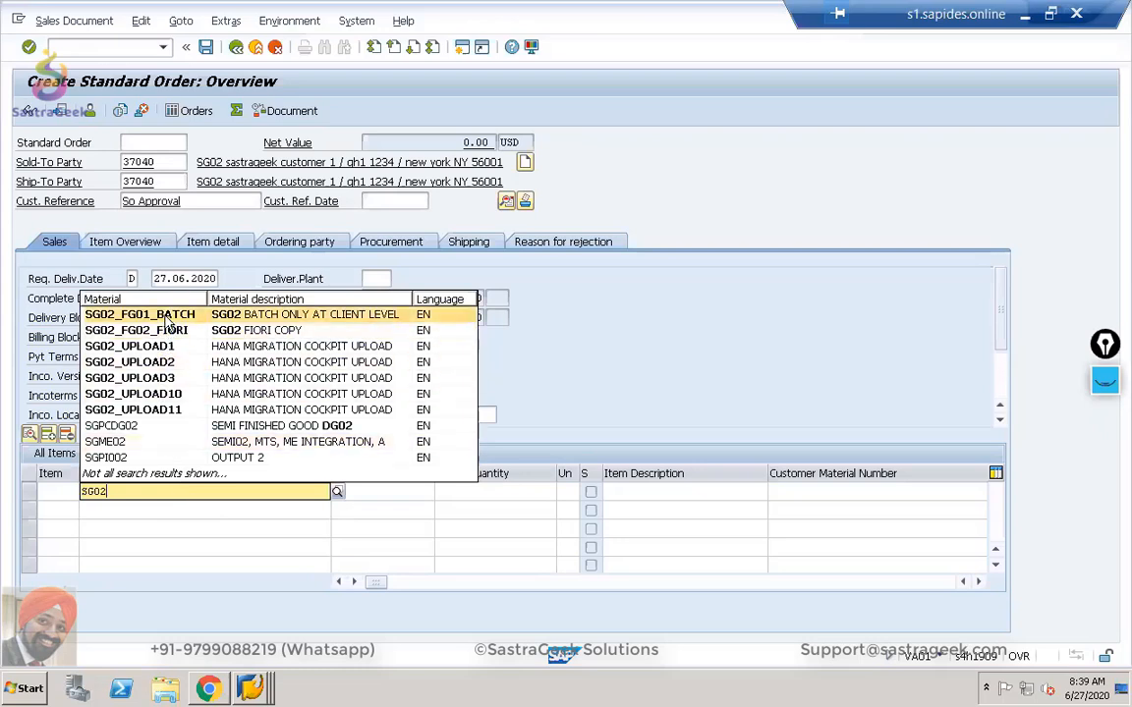
click(149, 314)
key(Tab)
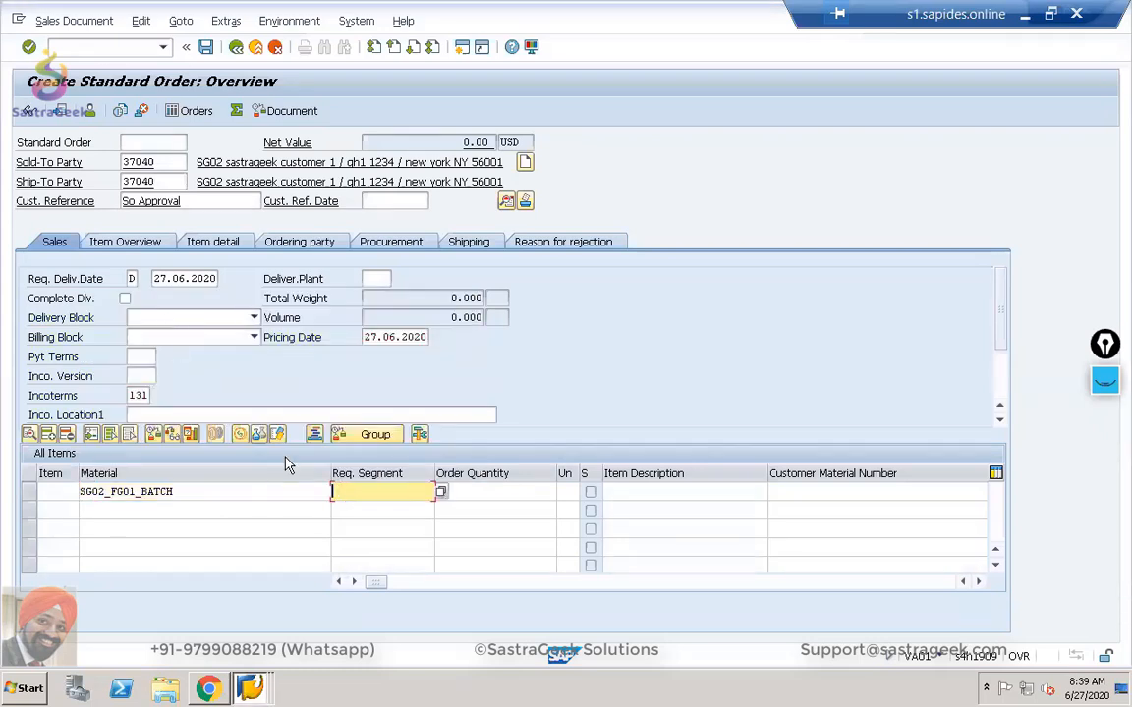
key(Tab)
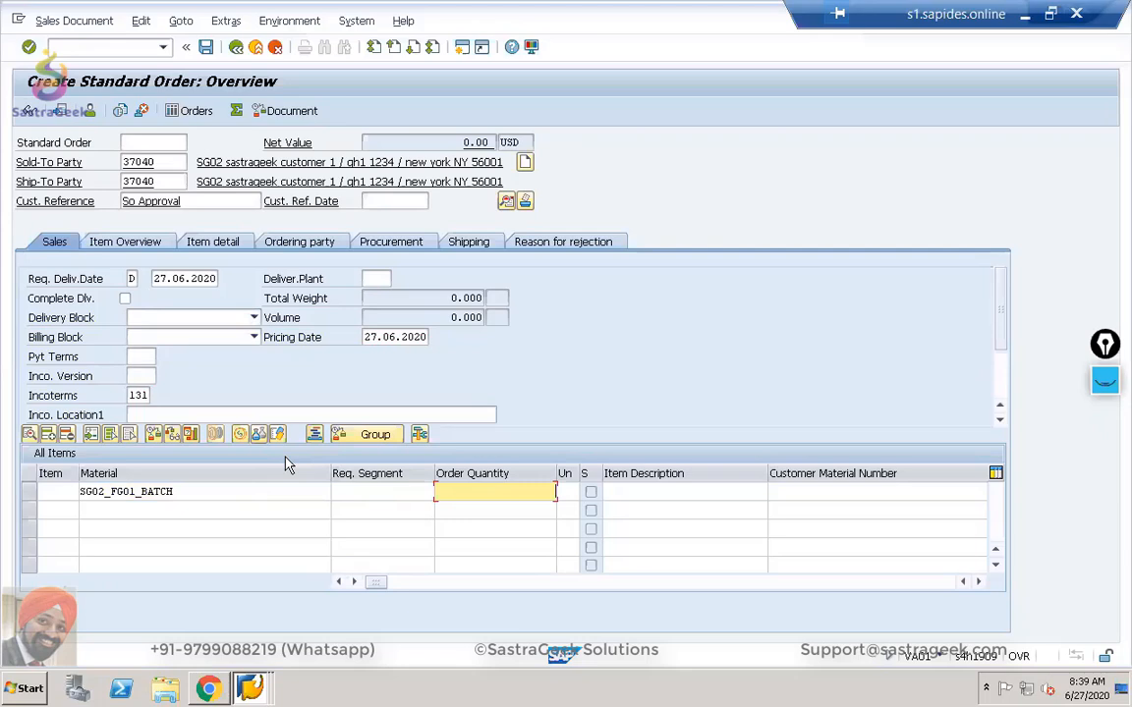
text(1)
key(Return)
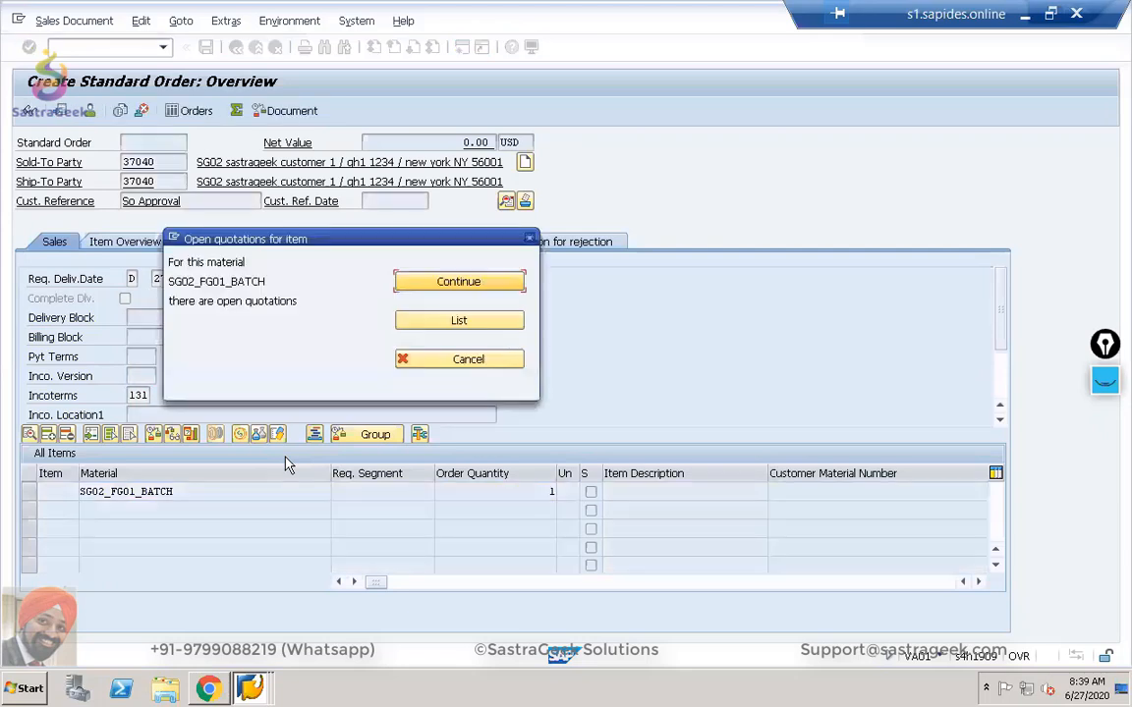
click(477, 284)
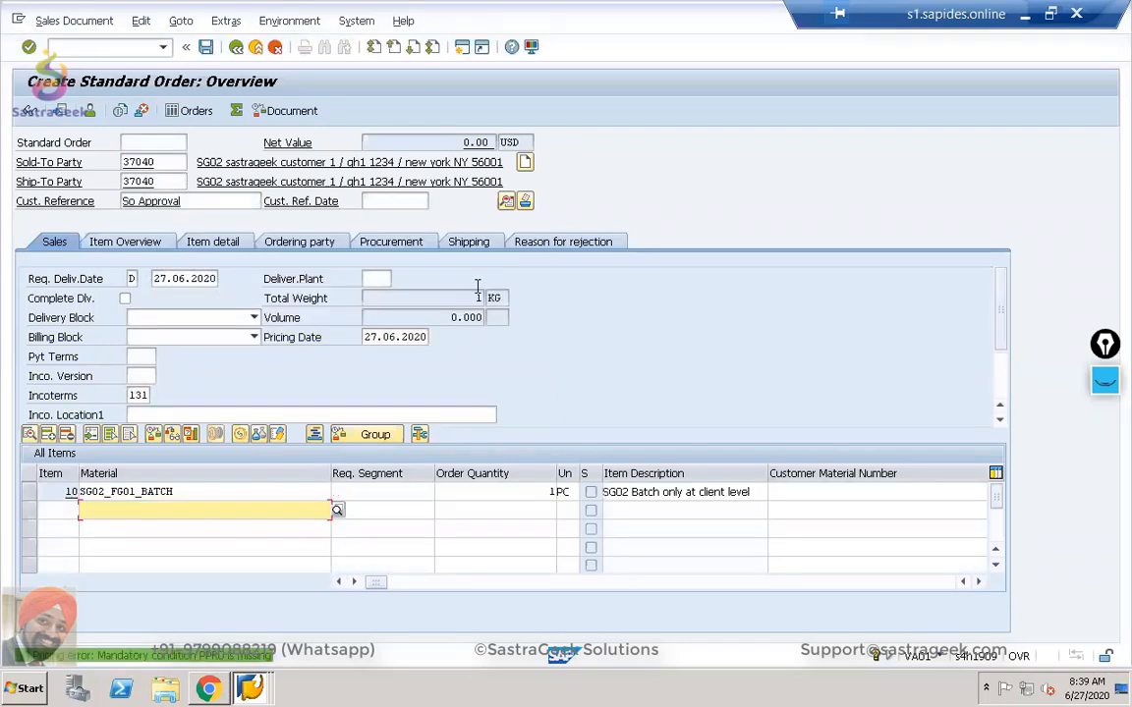
click(27, 491)
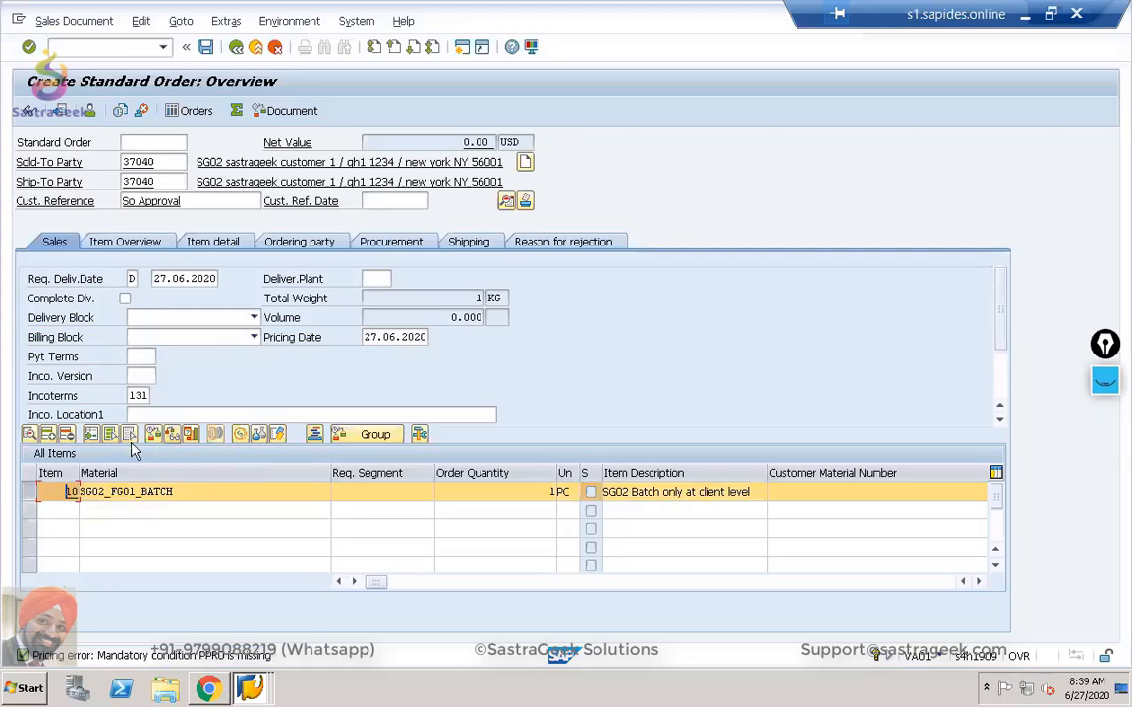
Add a PPR0 price condition to item 10 and correct its amount from 120,000 to 12,000 USD.
click(243, 436)
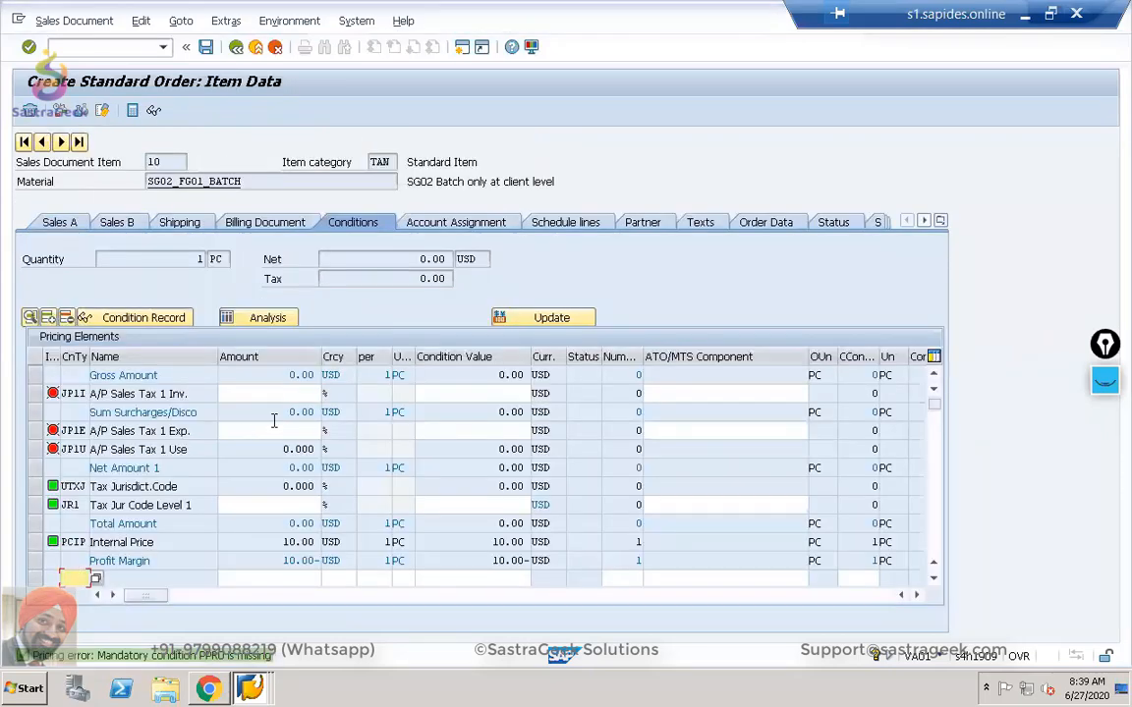
text(ppr0)
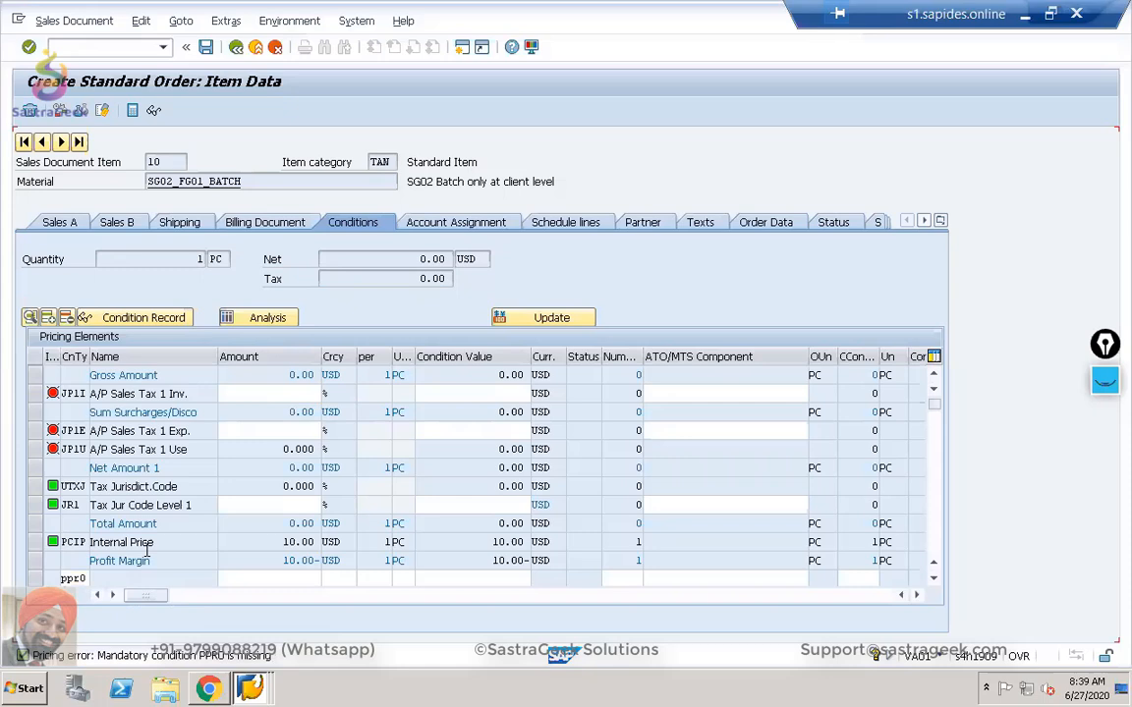
key(Return)
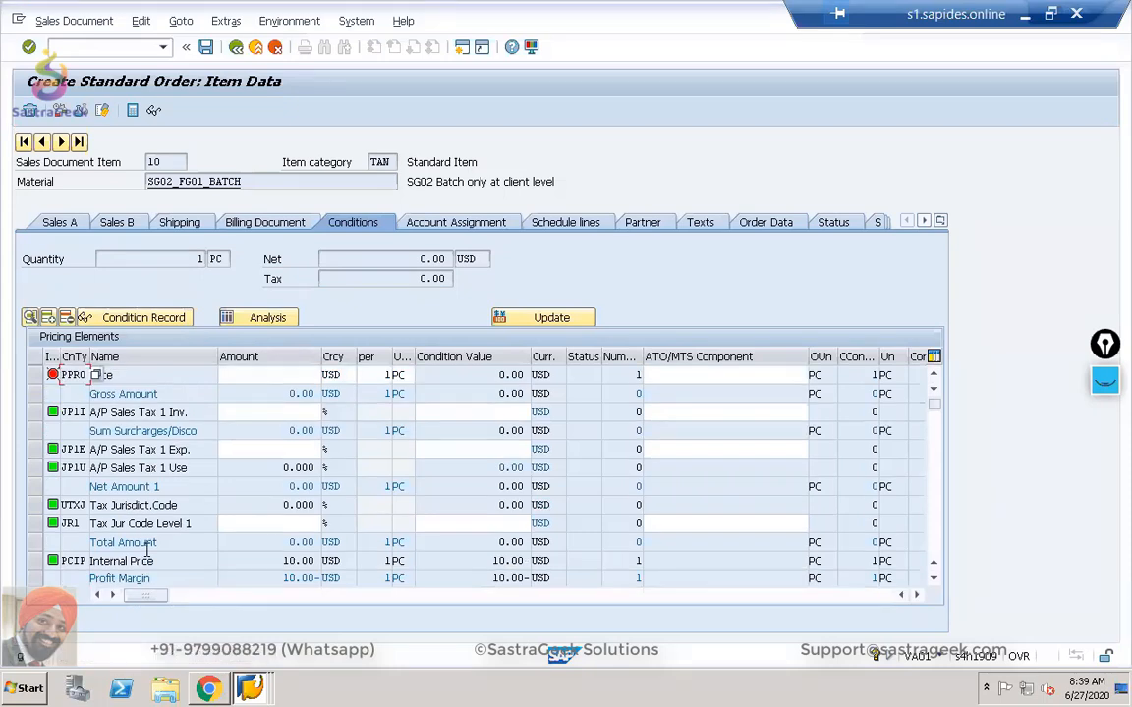
click(299, 377)
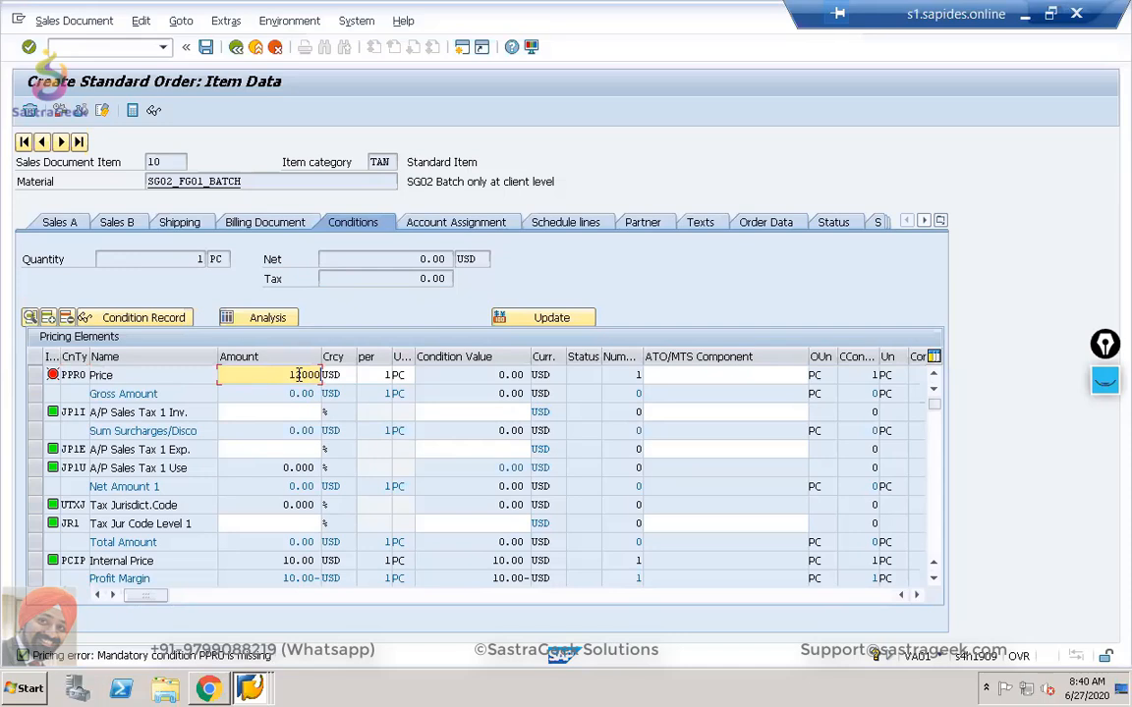
key(Return)
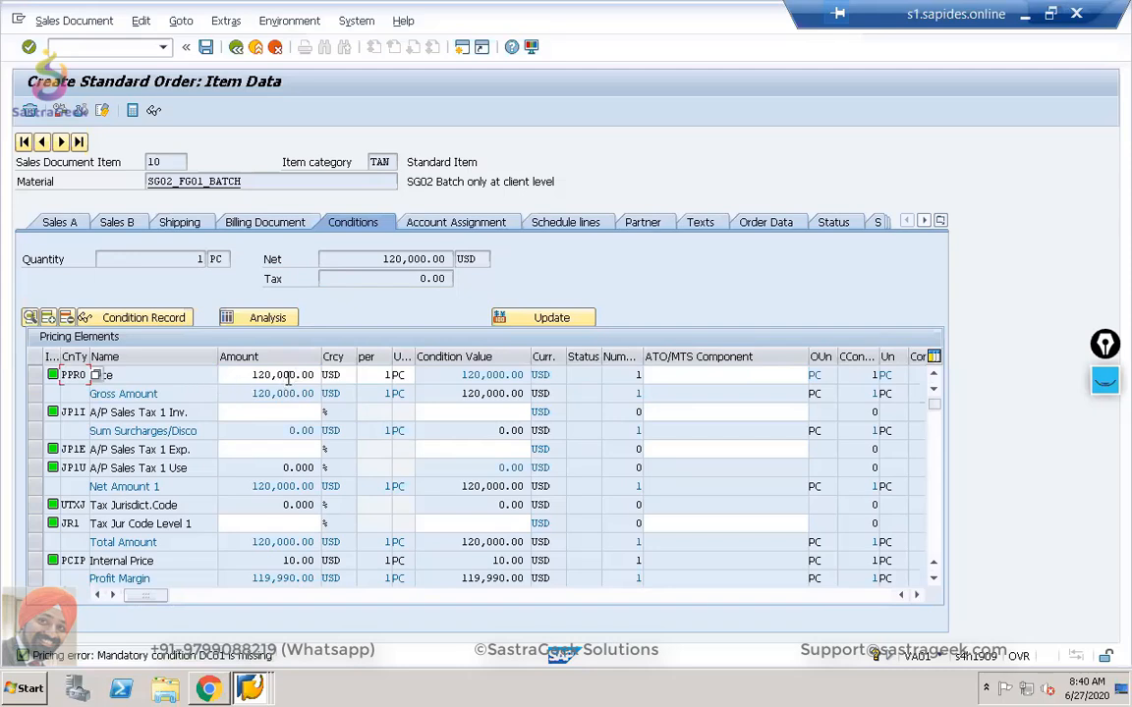
drag(252, 376, 369, 379)
text(12,00)
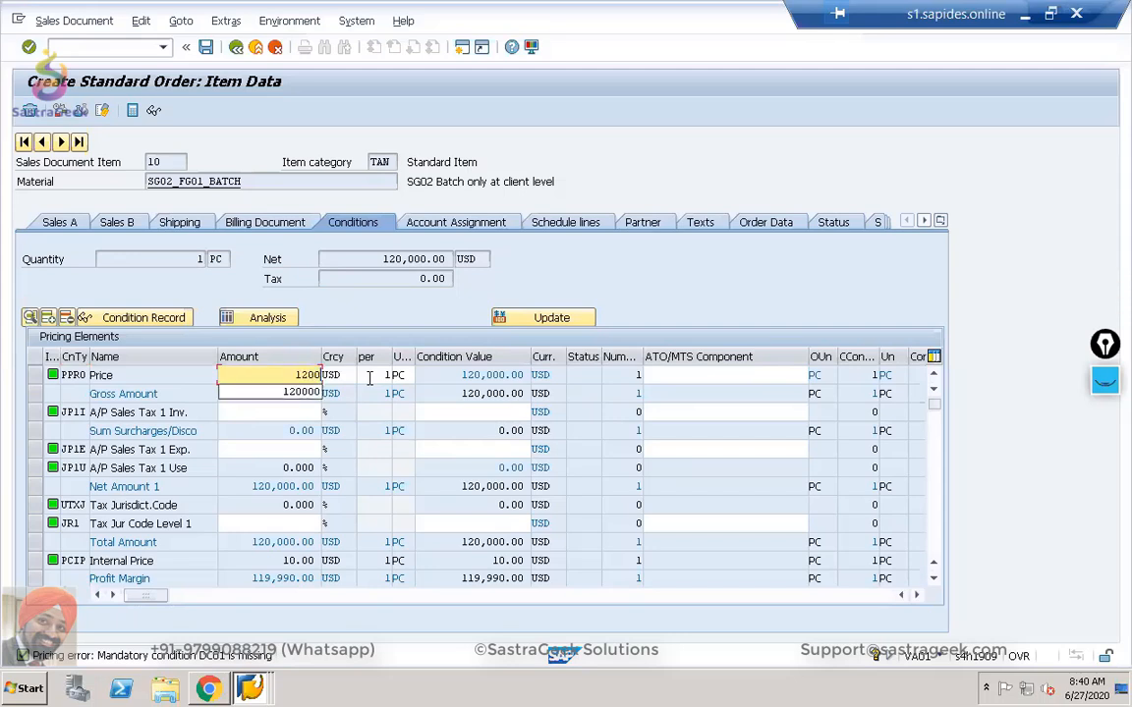
text(0)
key(Return)
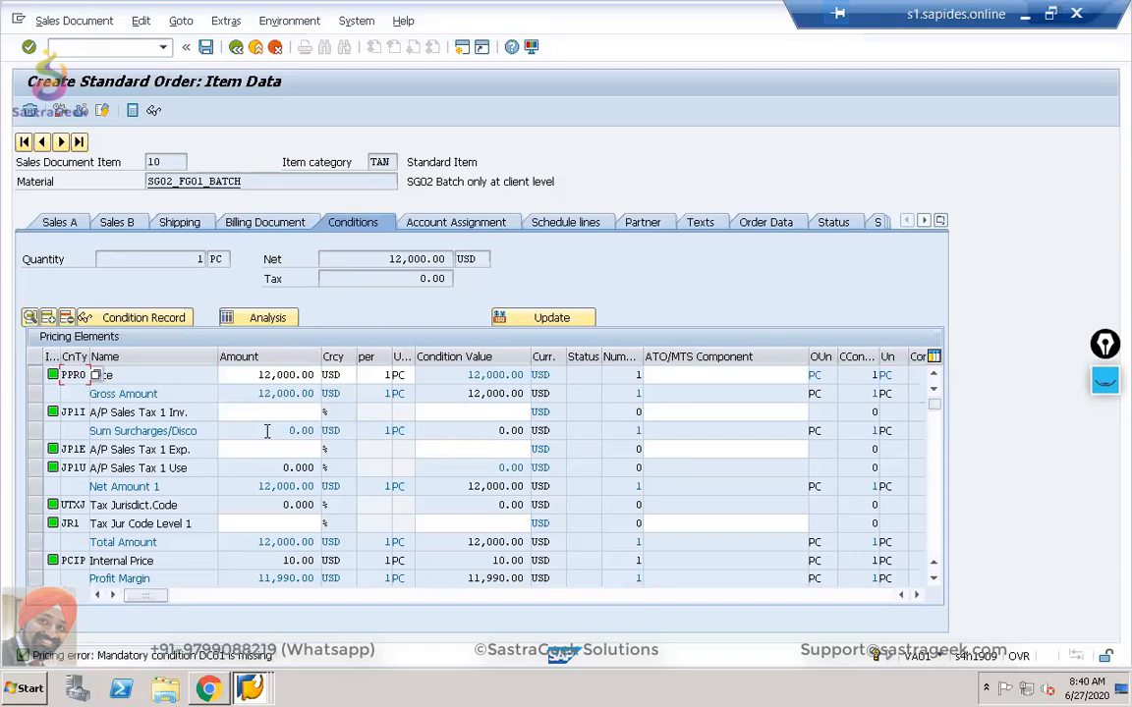
Add a DC01 condition to item 10 and save the sales order.
scroll(245, 452, down, 2)
text(d)
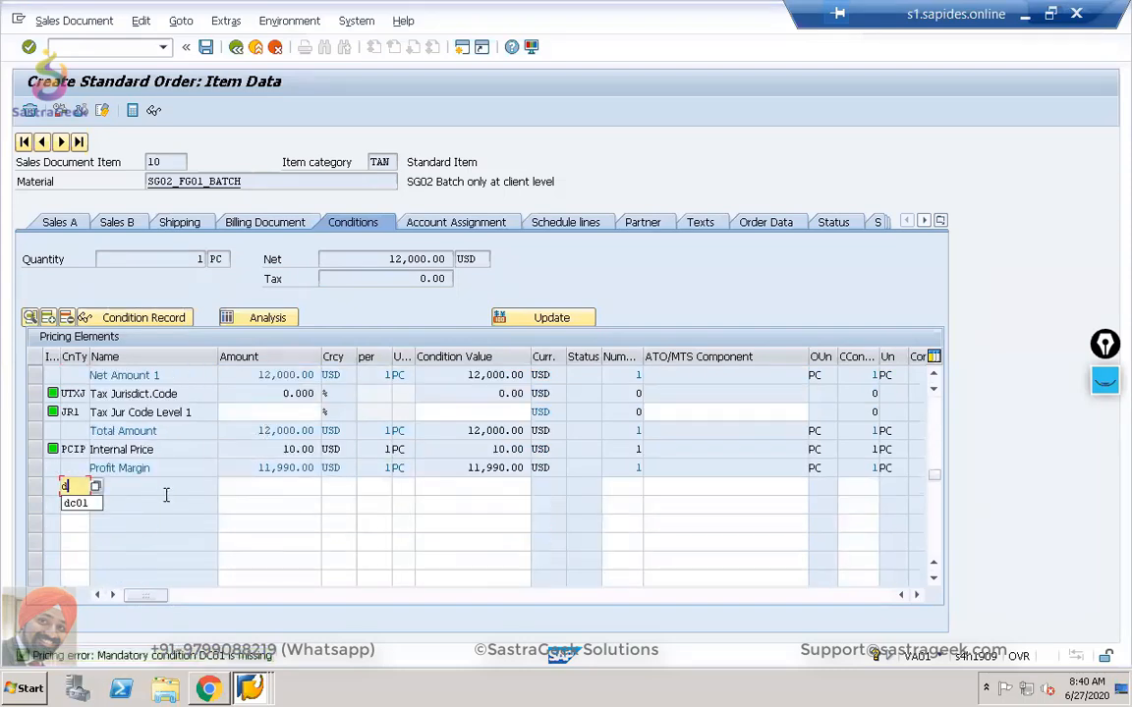
text(c01)
key(Return)
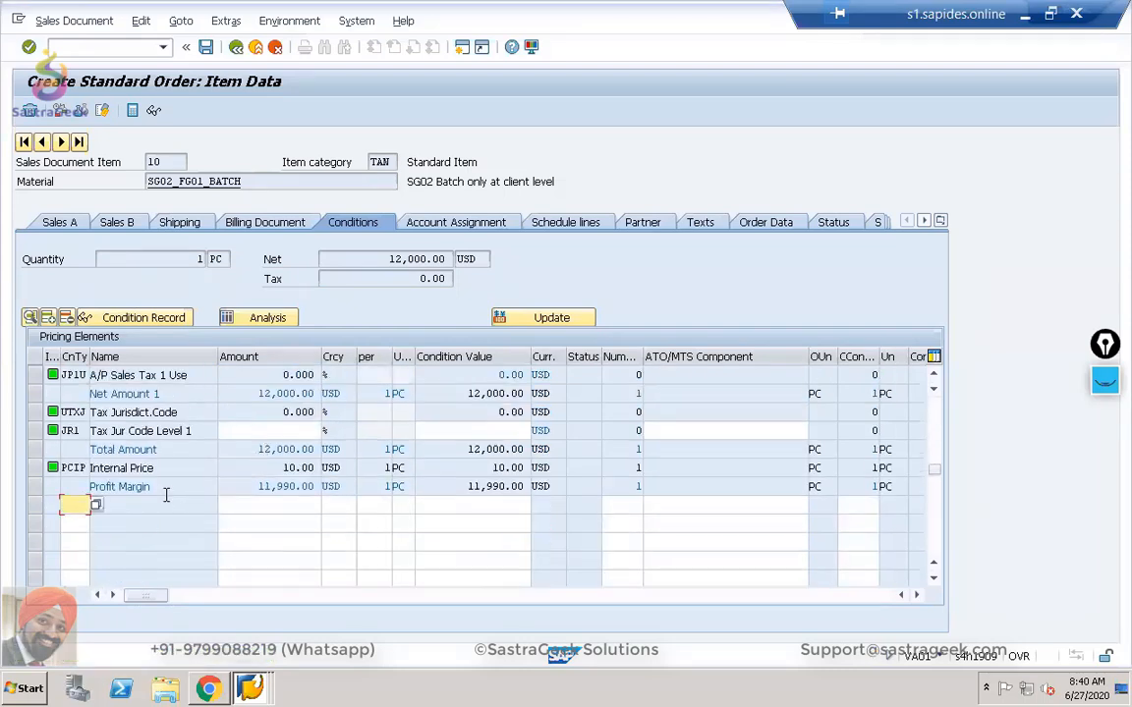
click(206, 48)
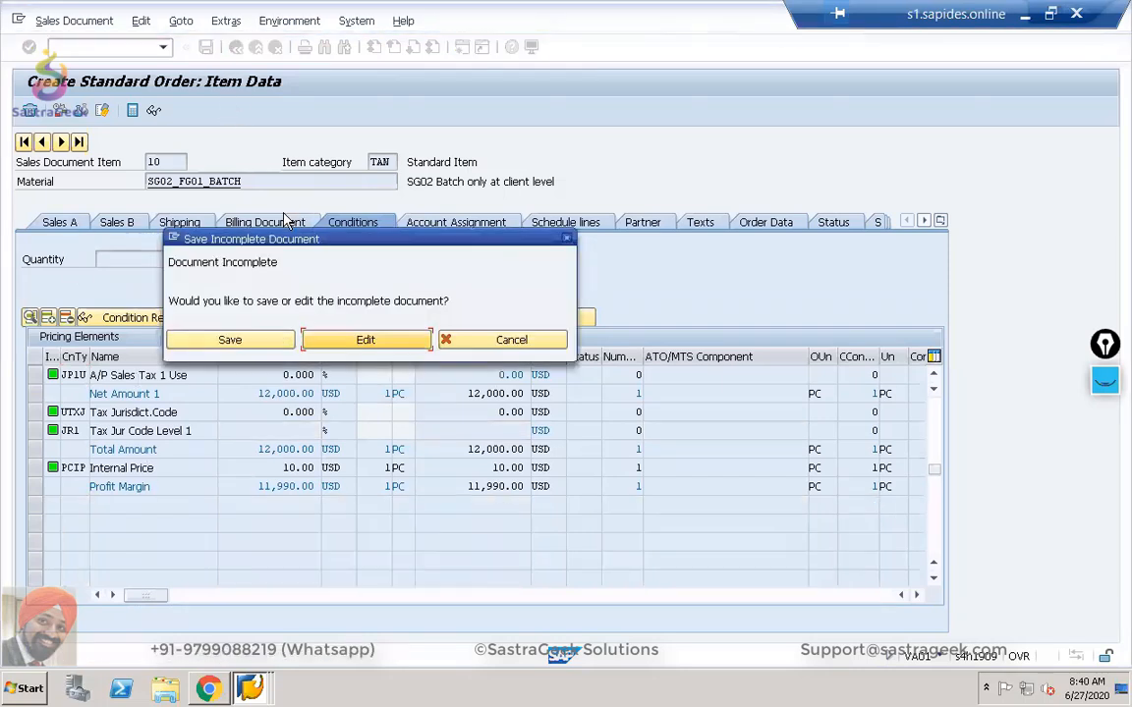
Fill the missing payment terms with 0001 from the incomplete-document log and save the order as 340.
click(321, 341)
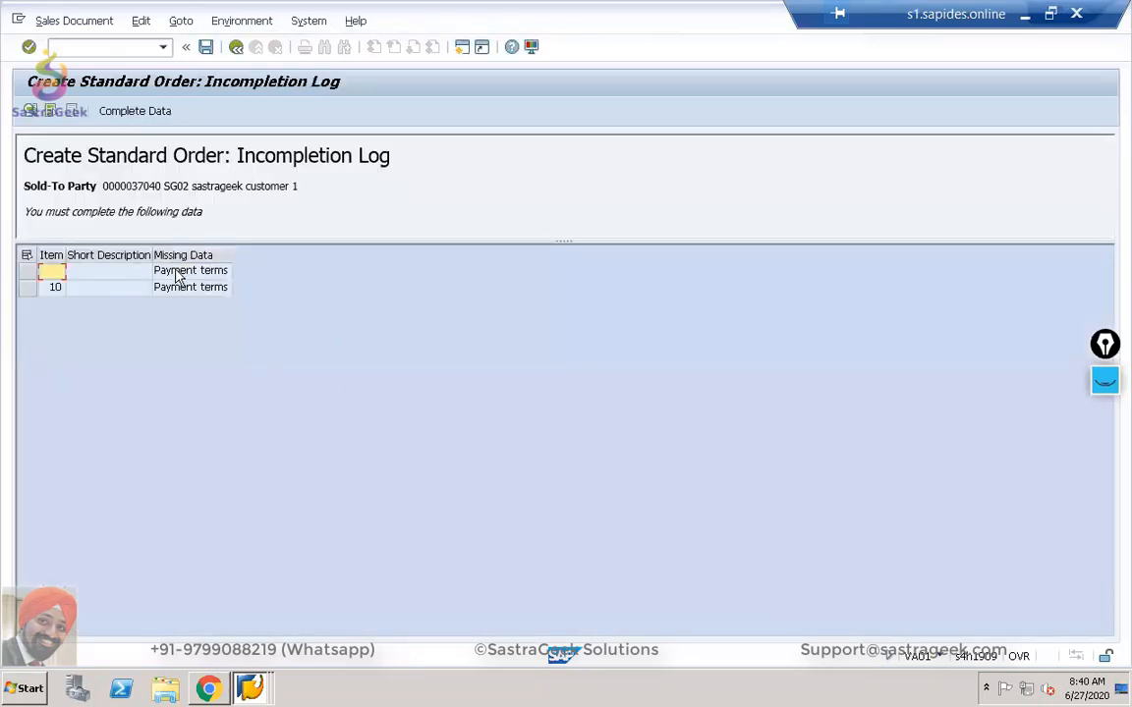
double_click(176, 272)
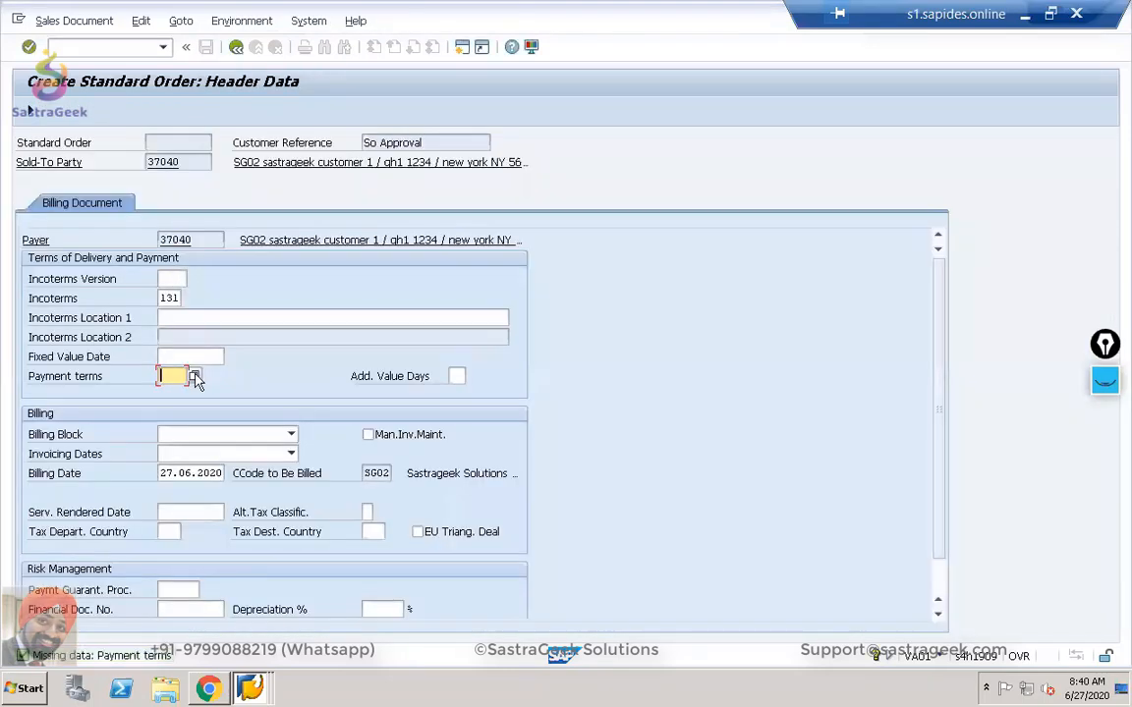
click(189, 376)
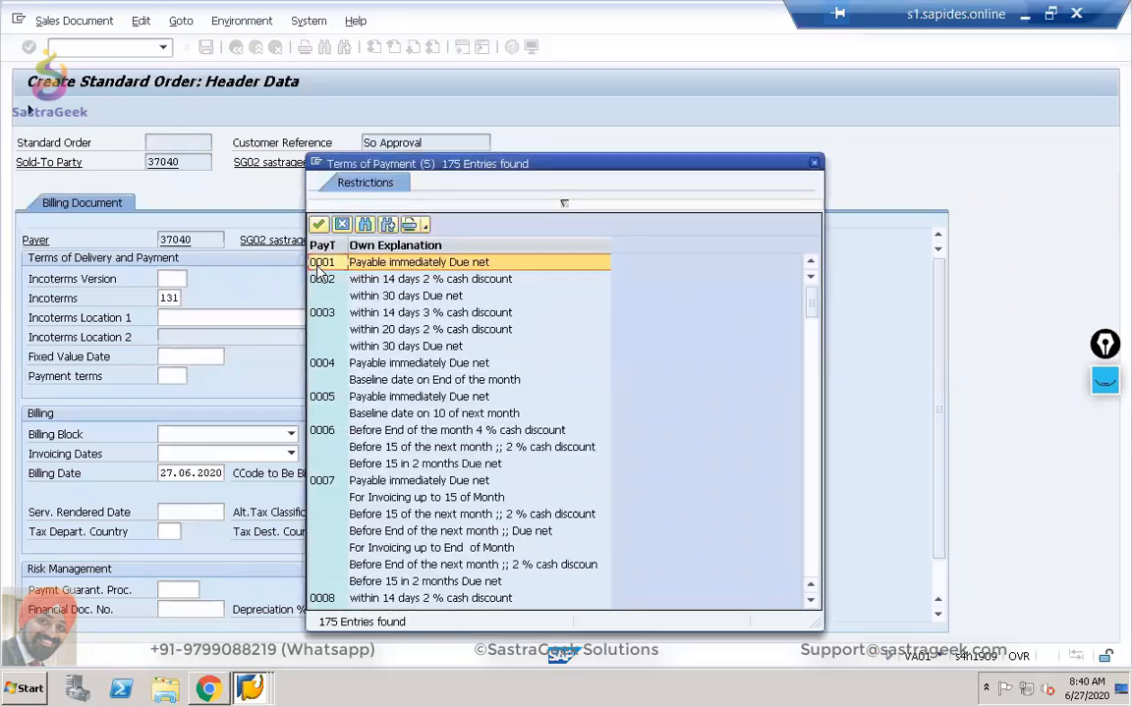
key(Return)
key(Return)
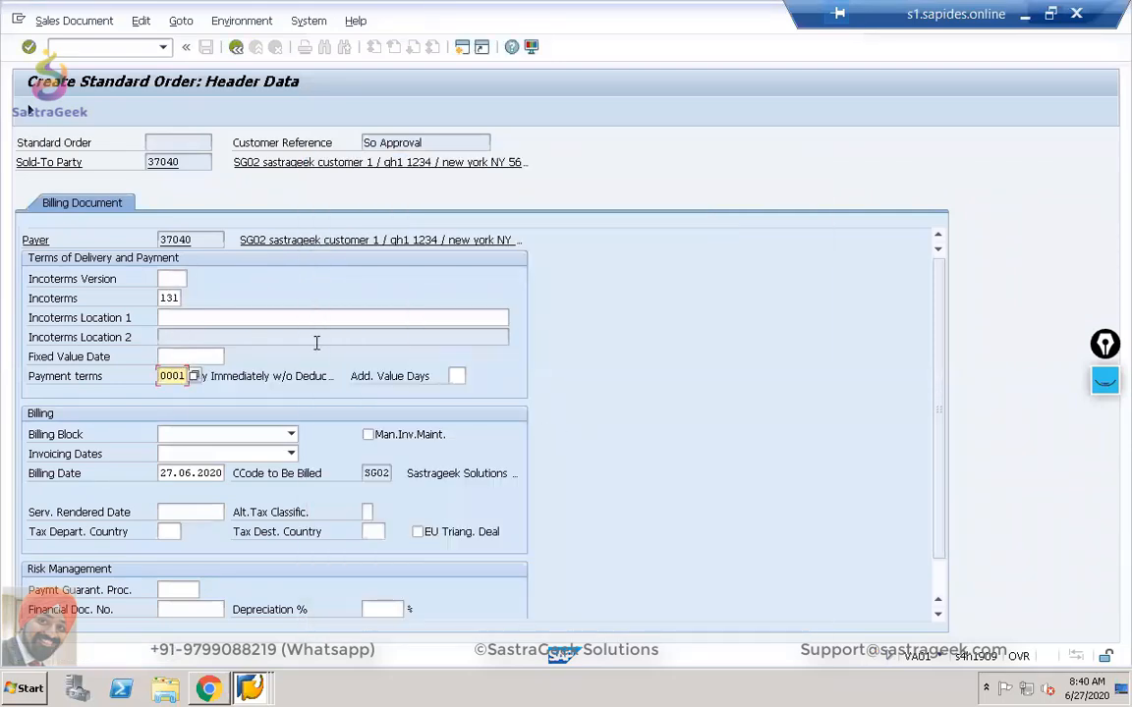
click(27, 109)
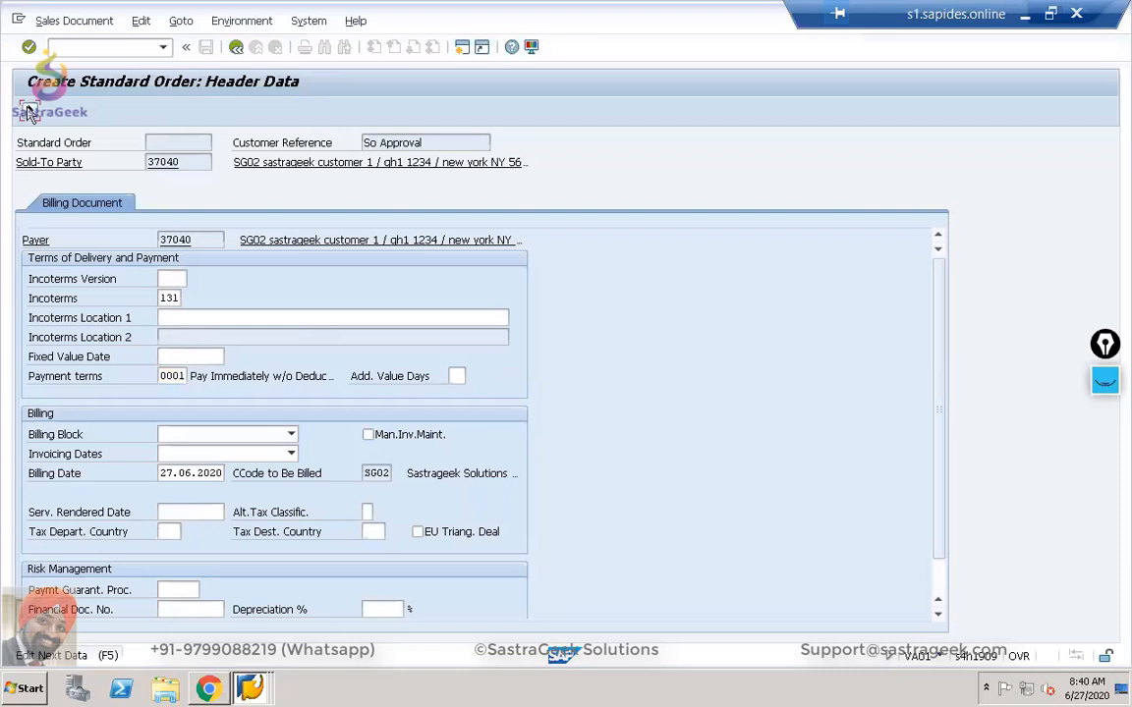
click(206, 49)
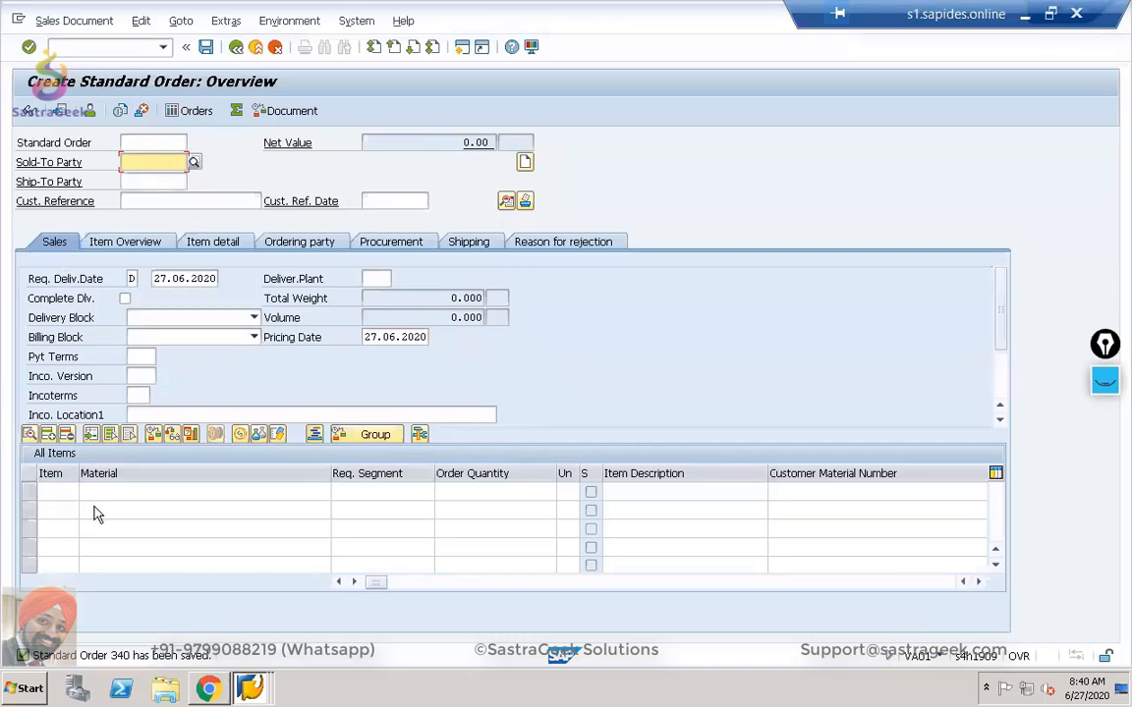
Try changing order 340 in VA02 and see that it is locked for approval.
click(89, 46)
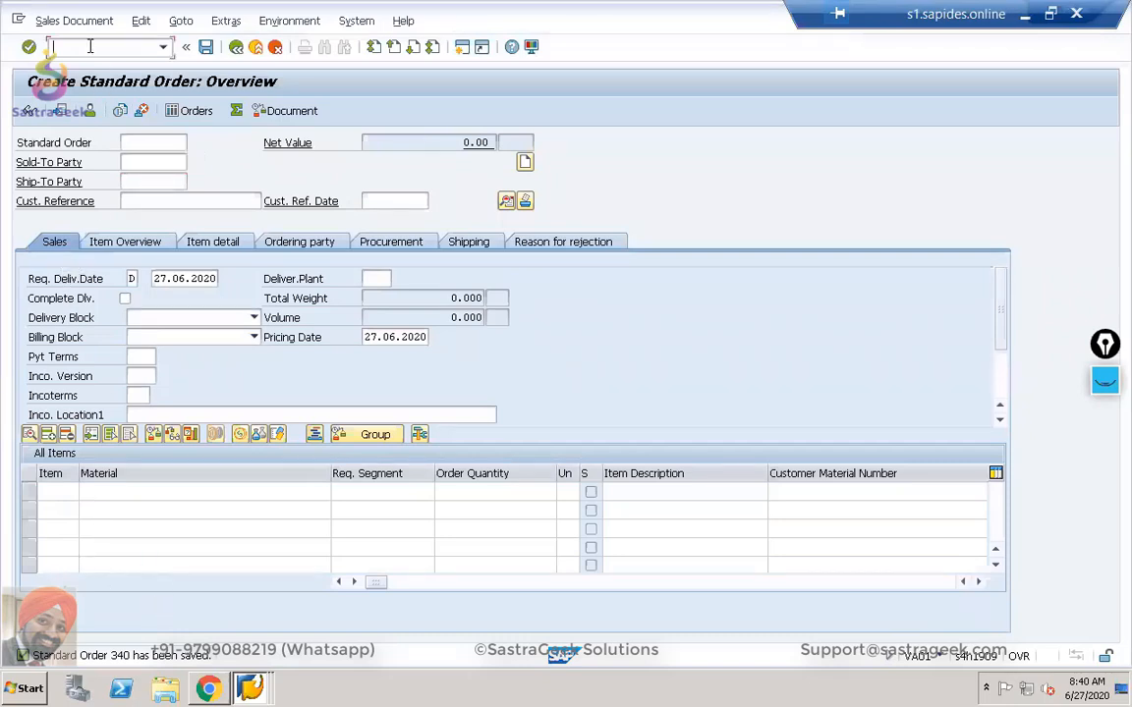
text(/nva02)
key(Return)
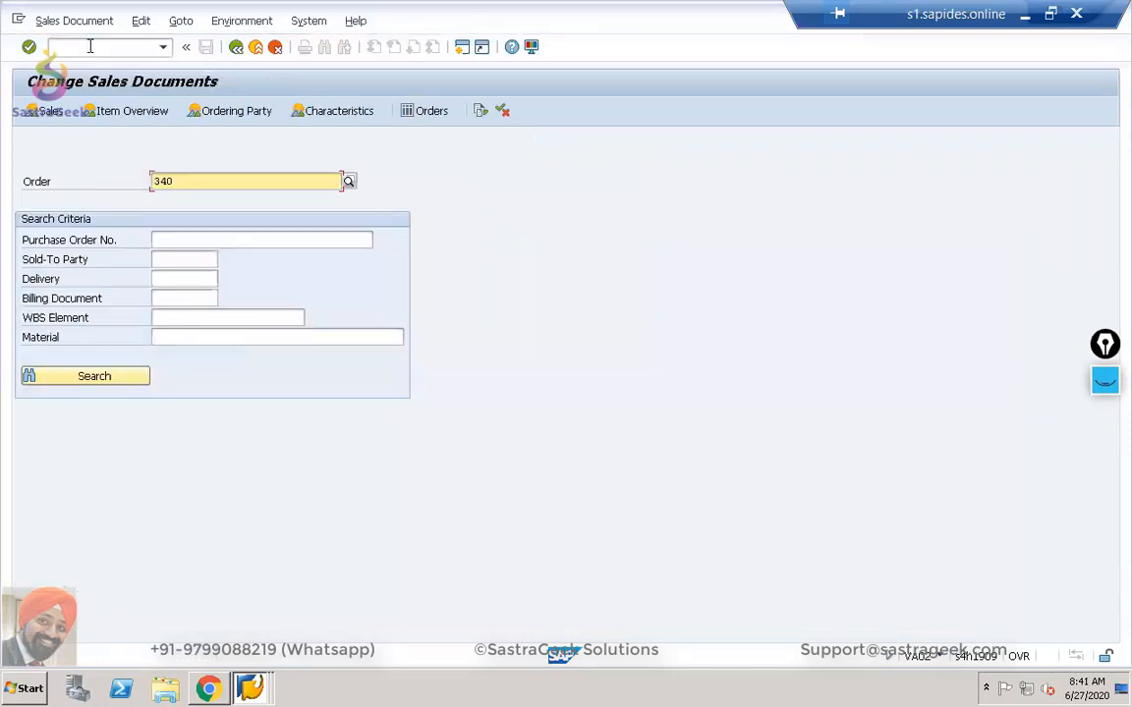
key(Return)
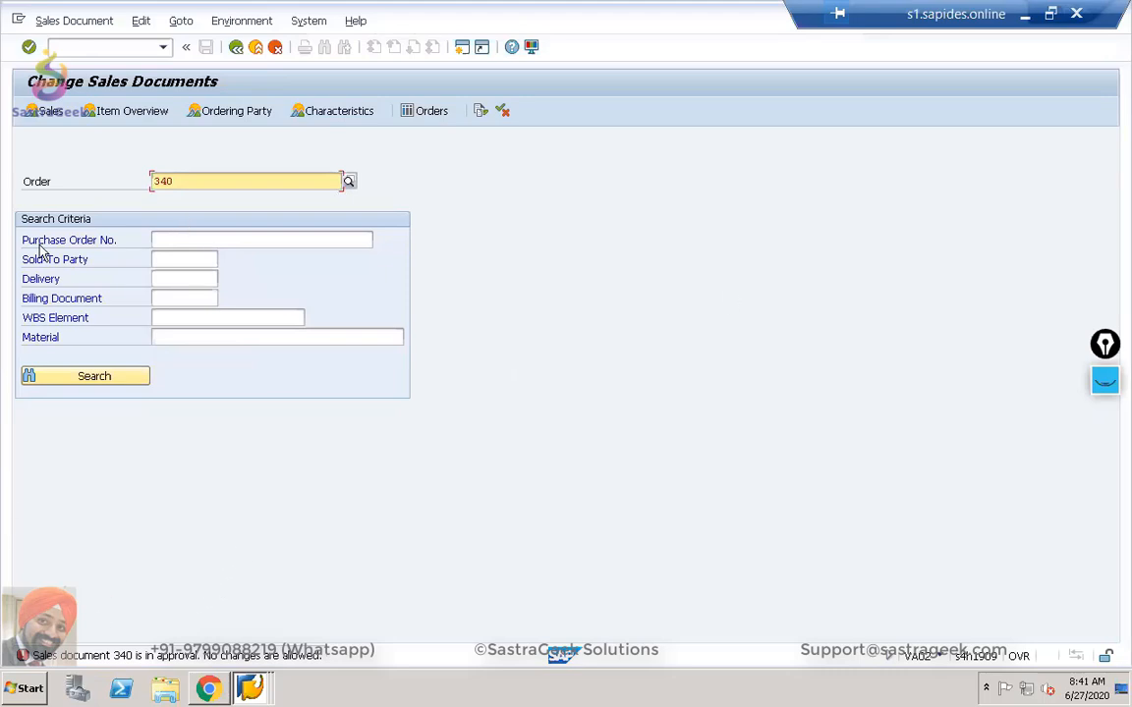
Display order 340 read-only with /nva03.
click(85, 47)
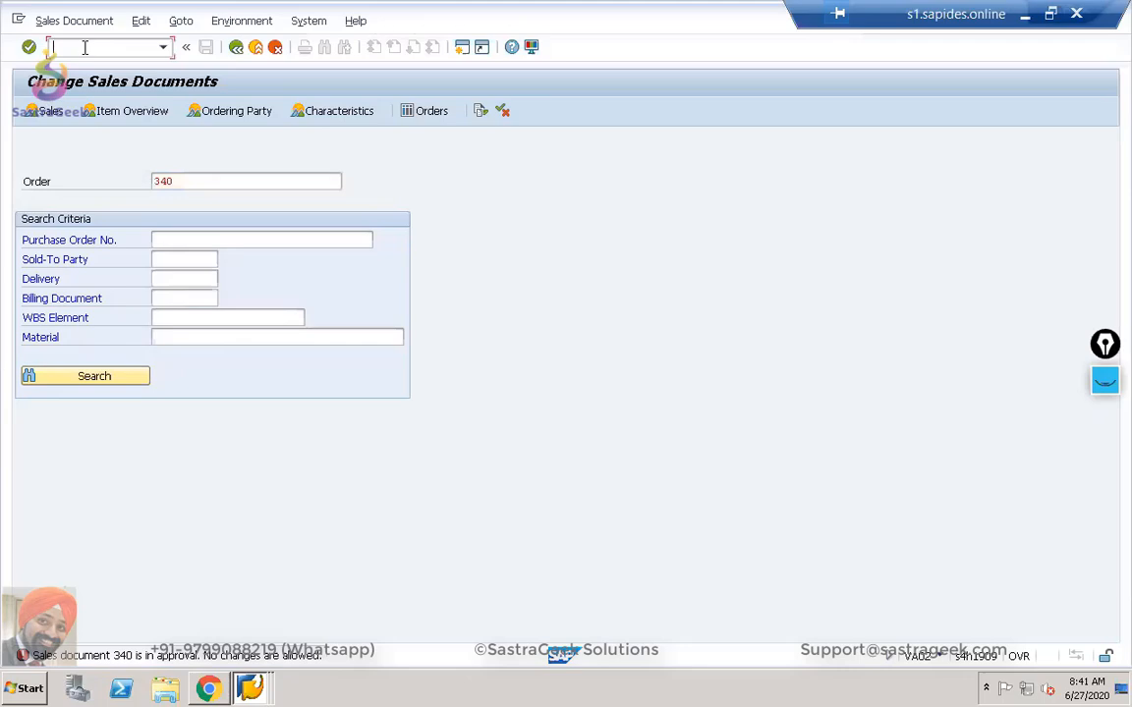
text(/nva03)
key(Return)
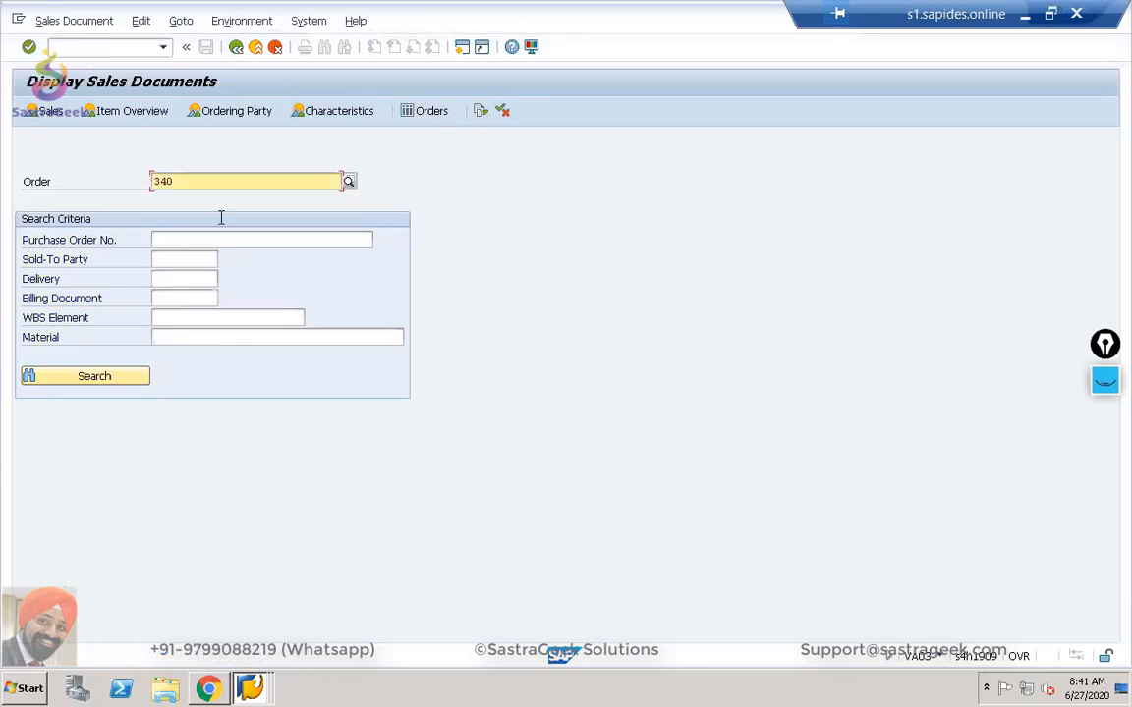
key(Return)
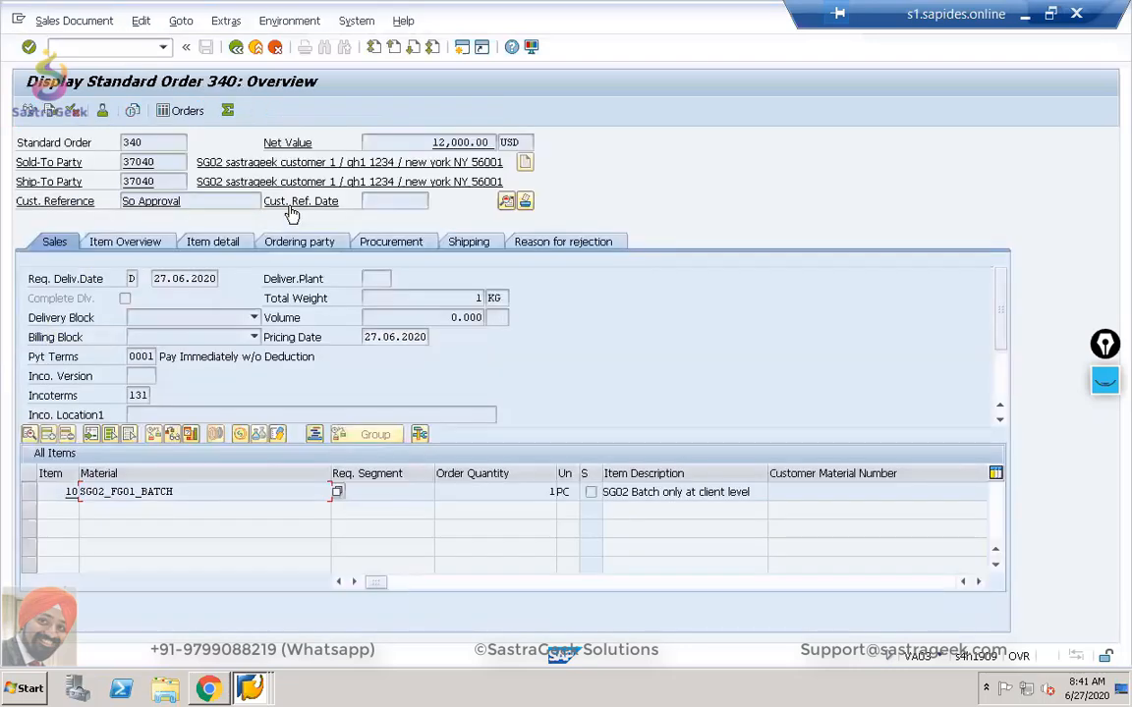
Check order 340's header Status tab, where Approval Status reads In Approval.
click(507, 201)
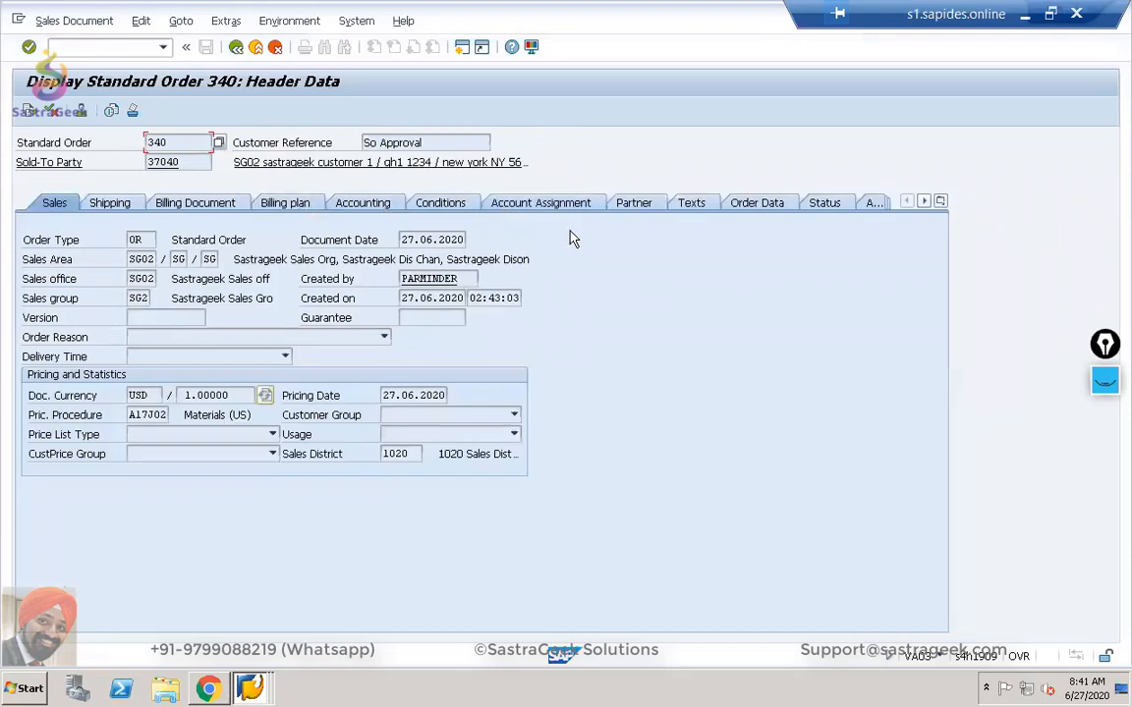
click(821, 205)
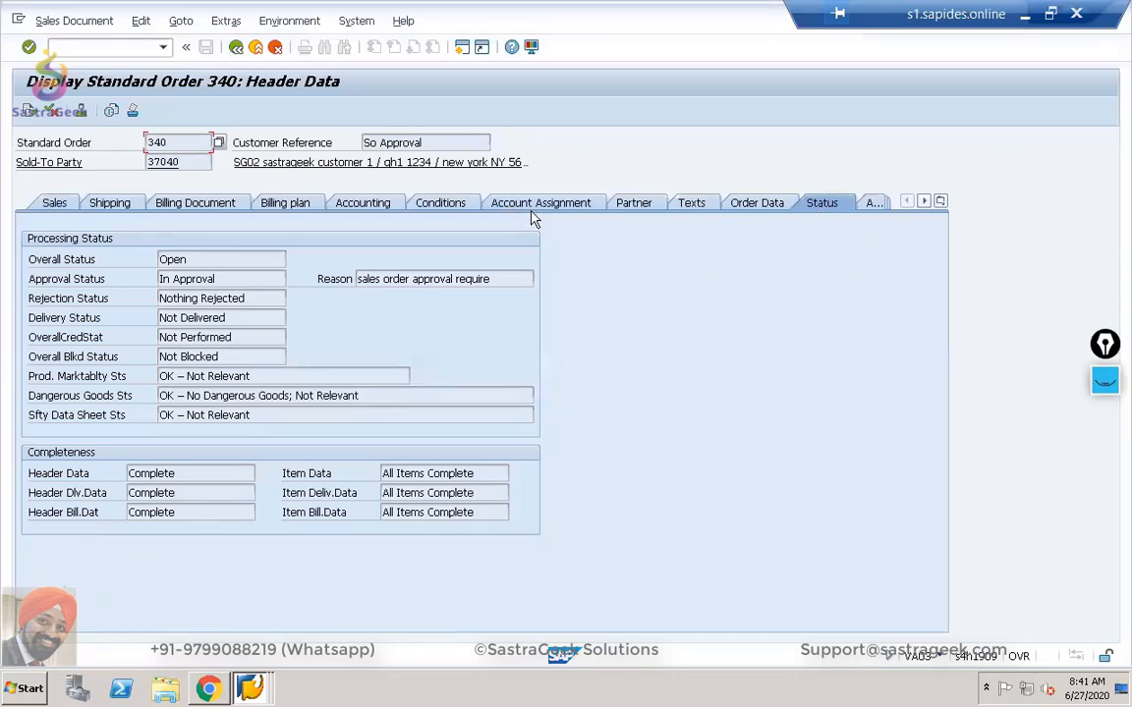
click(206, 279)
Back out of the order display to the SAP Easy Access menu.
click(235, 48)
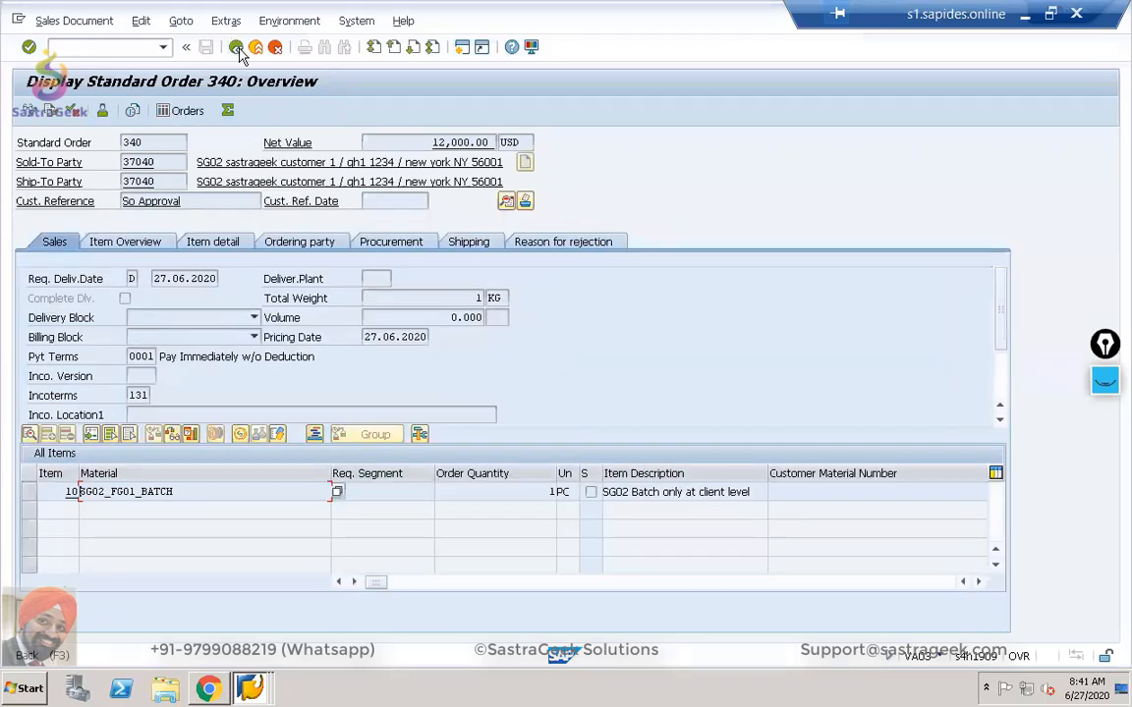
click(237, 48)
click(237, 49)
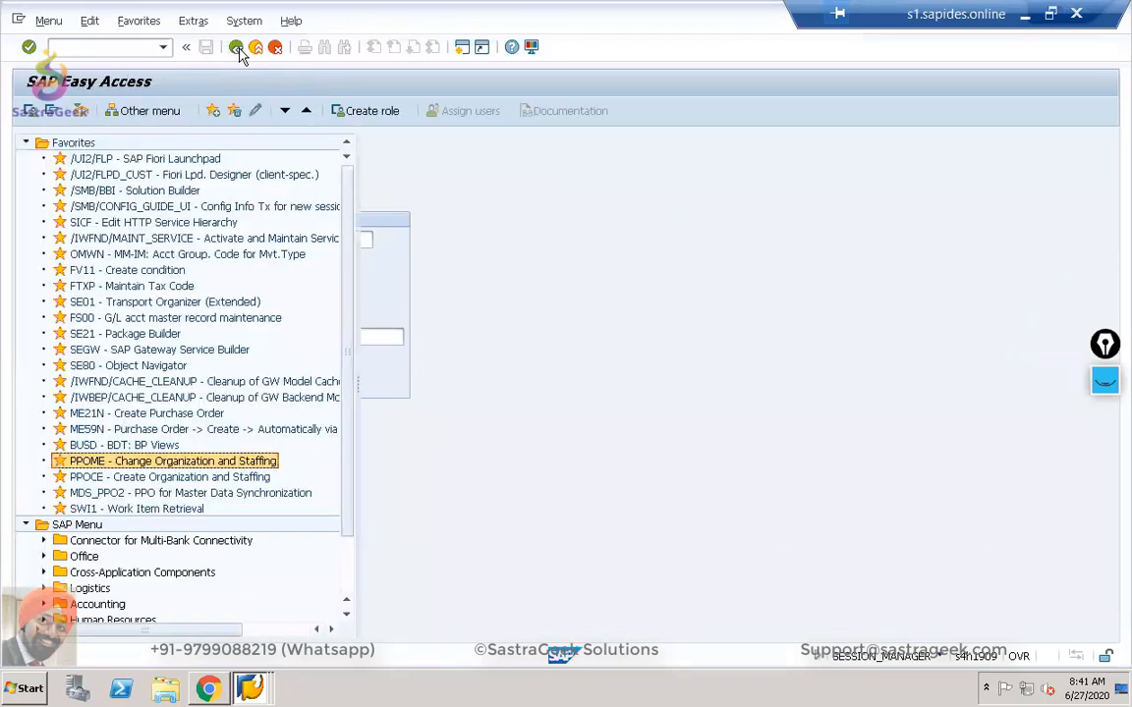
In SBWP, check the empty Inbox Workflow folder and list executed releases of orders 337–339.
click(30, 111)
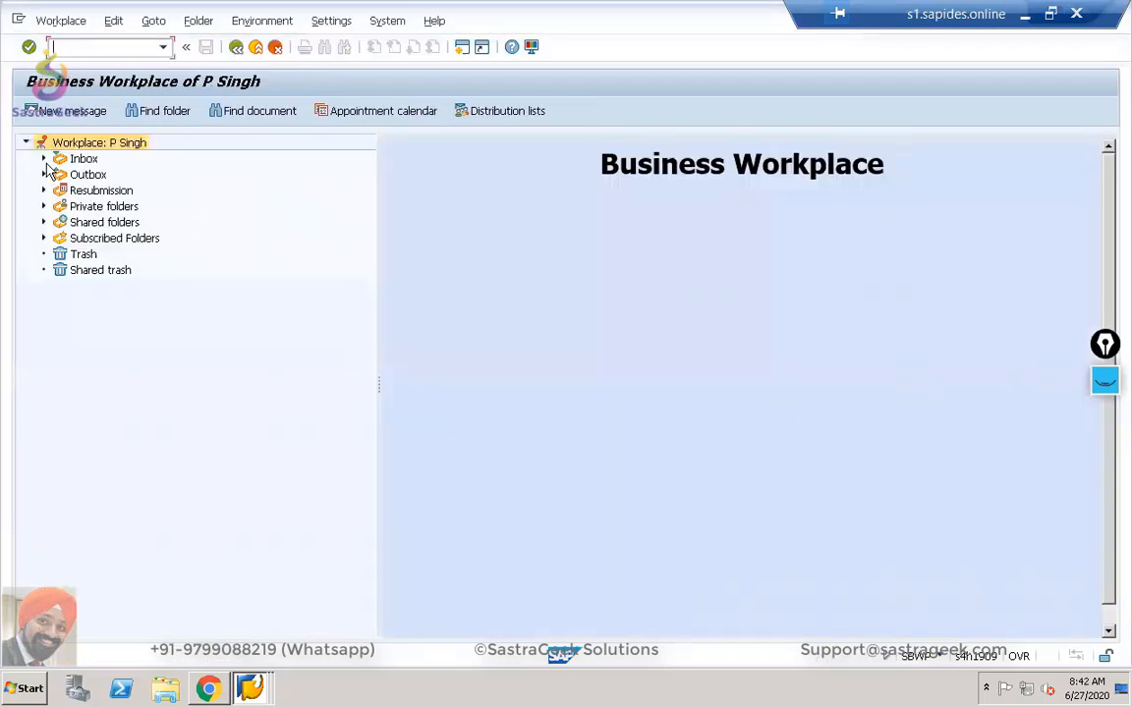
click(44, 159)
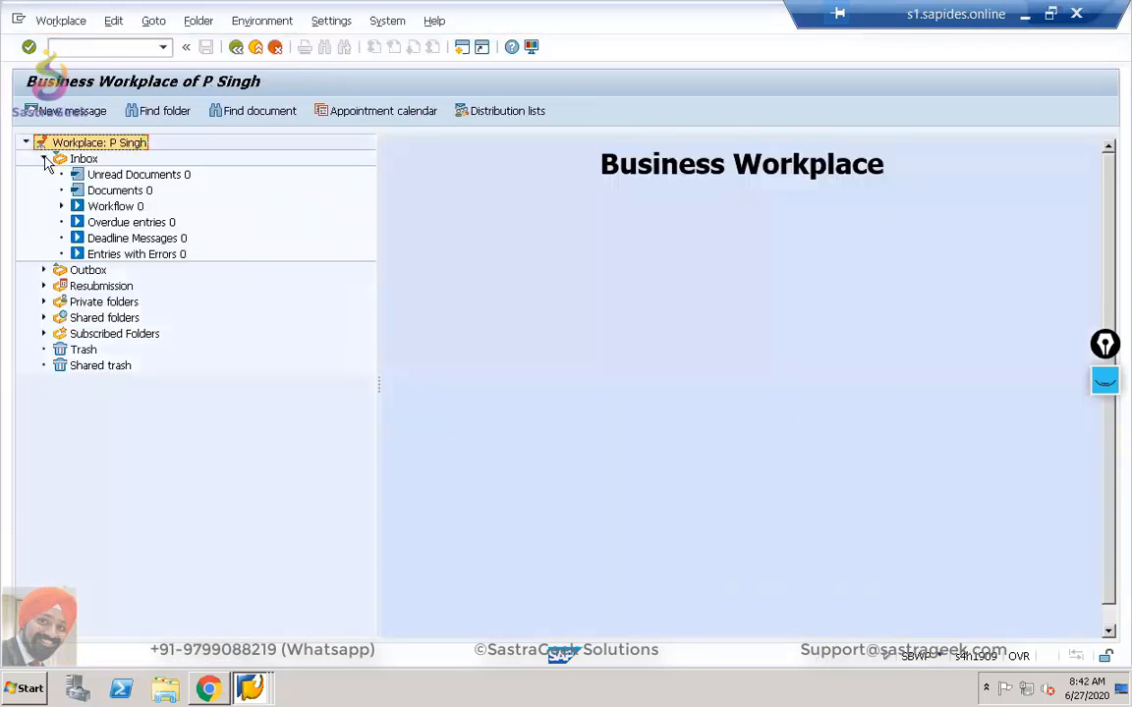
click(44, 270)
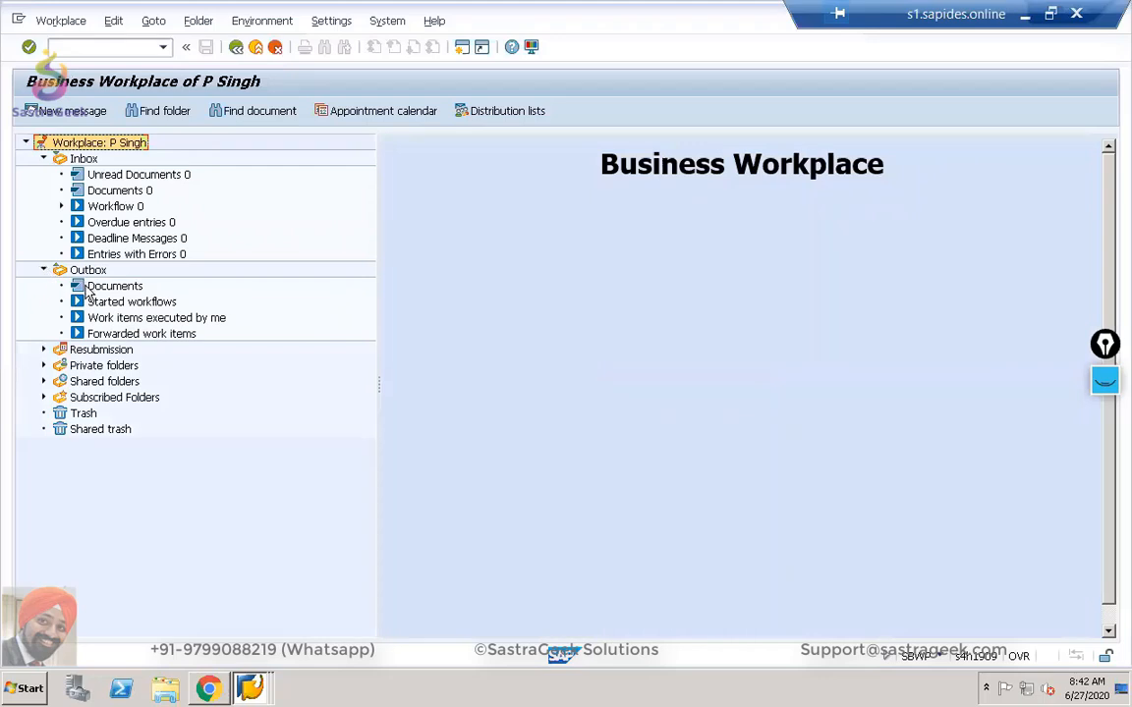
click(101, 208)
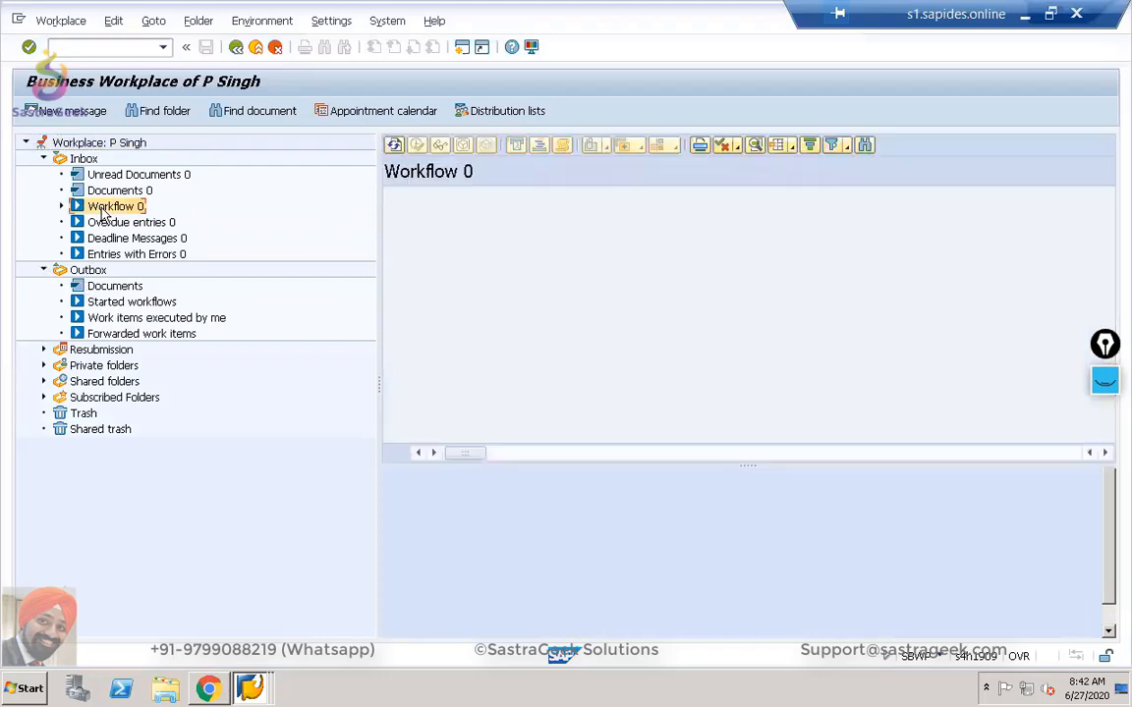
click(111, 319)
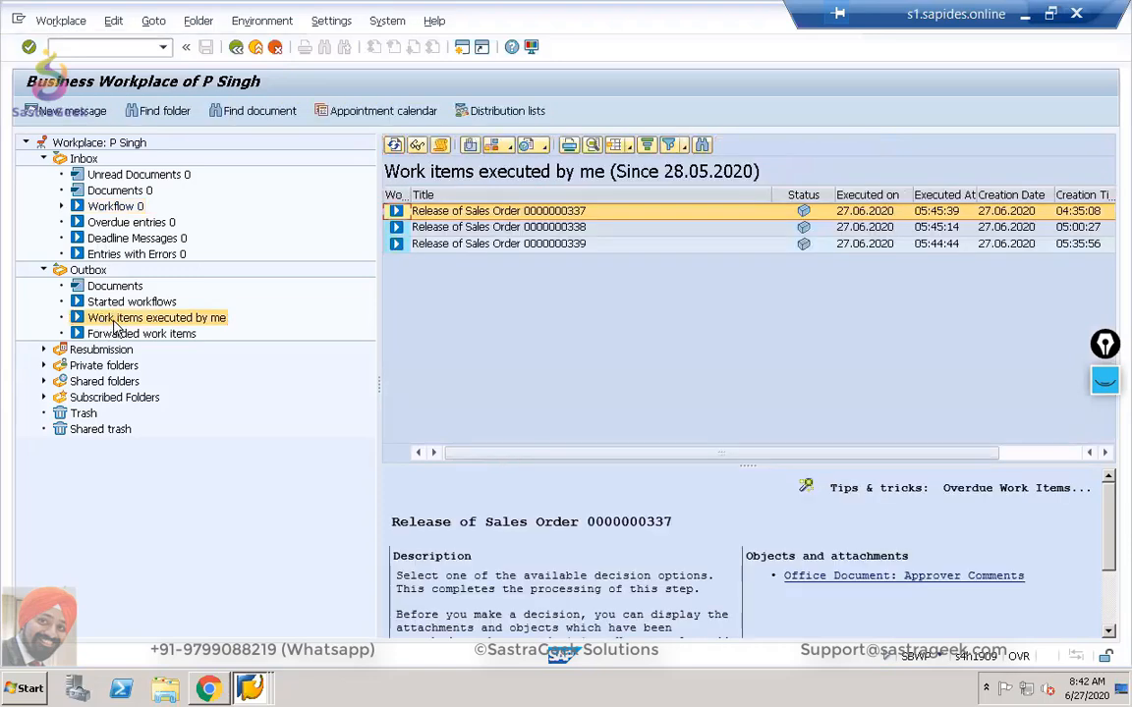
click(129, 302)
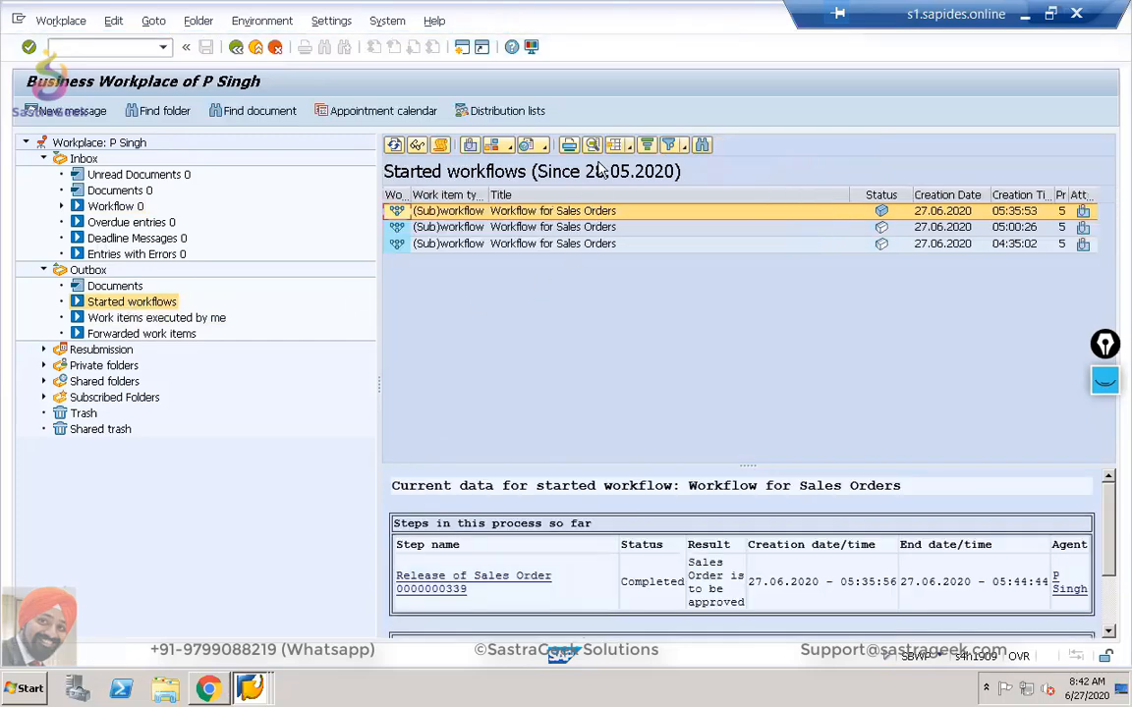
click(152, 318)
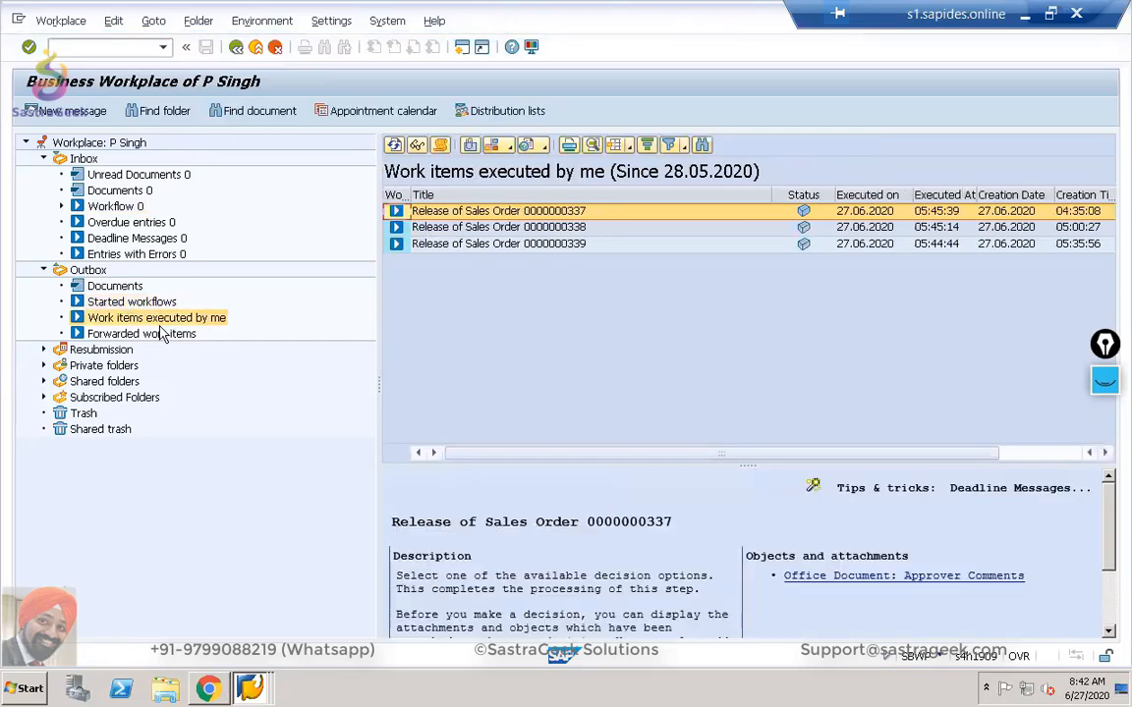
click(157, 318)
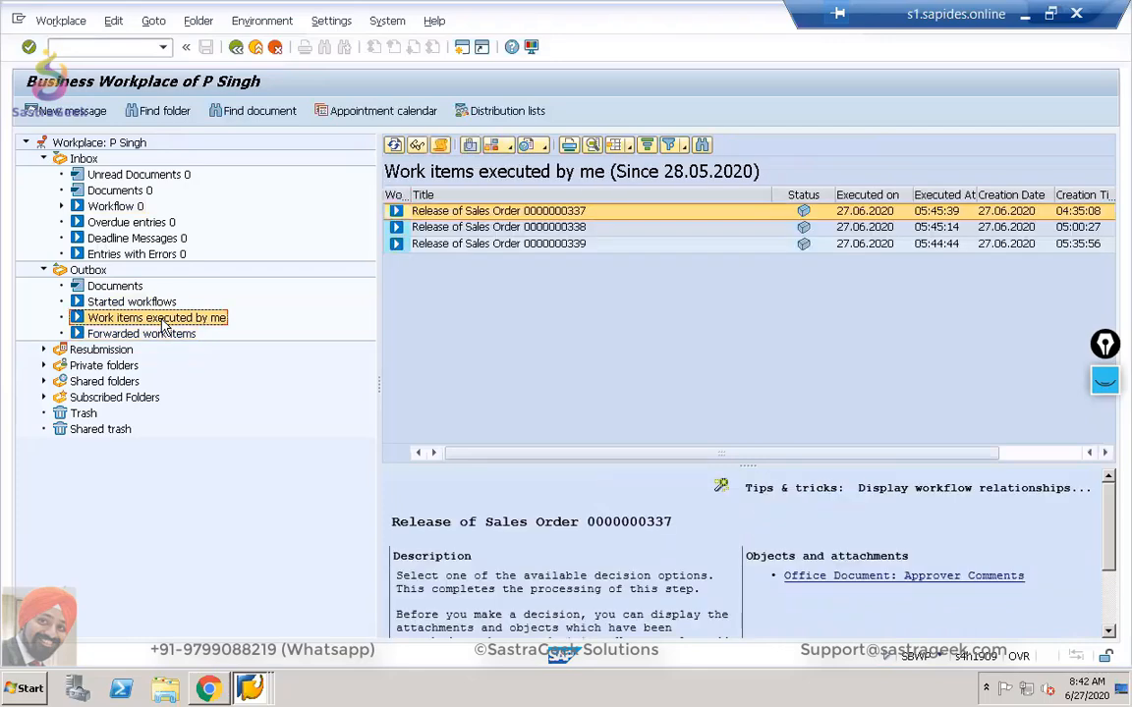
key(alt+Tab)
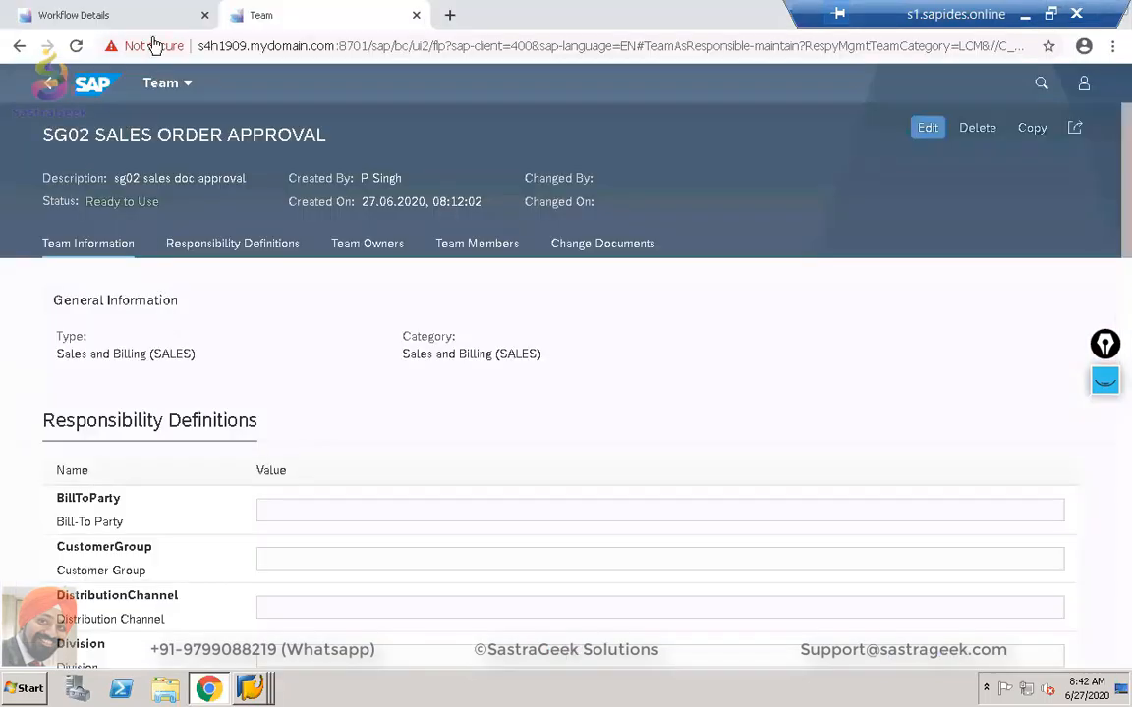
Search the launchpad Apps scope for 'inbox' and pick My Inbox – All Items.
click(149, 23)
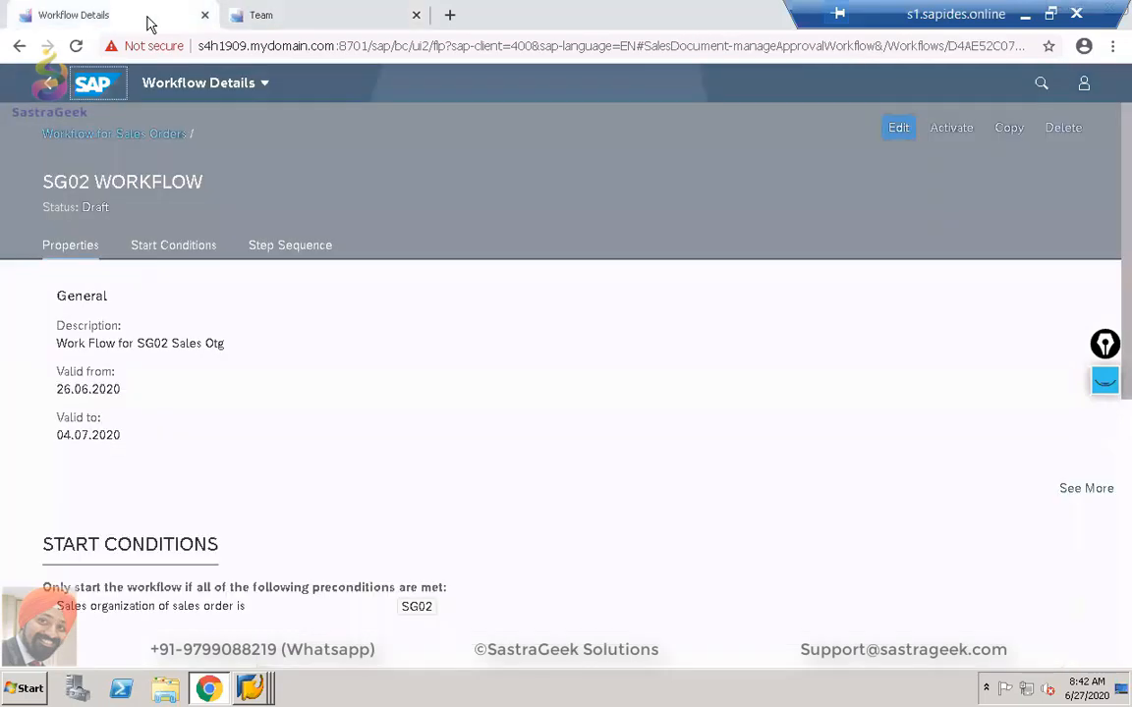
click(1042, 85)
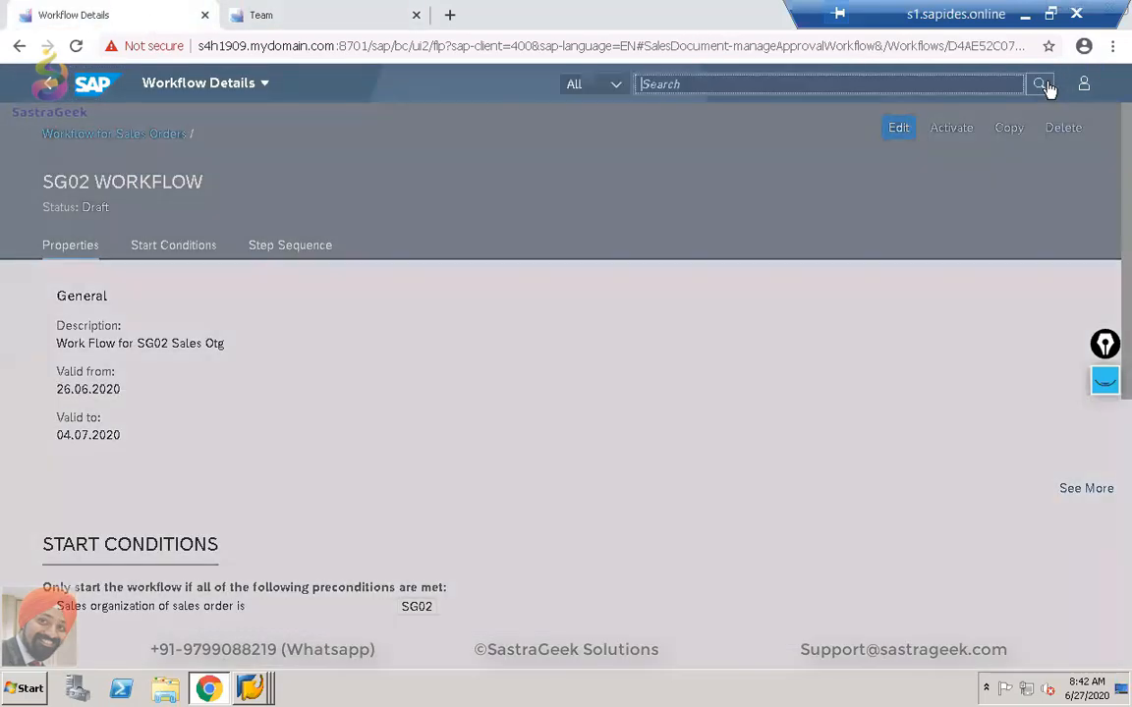
click(616, 85)
click(587, 141)
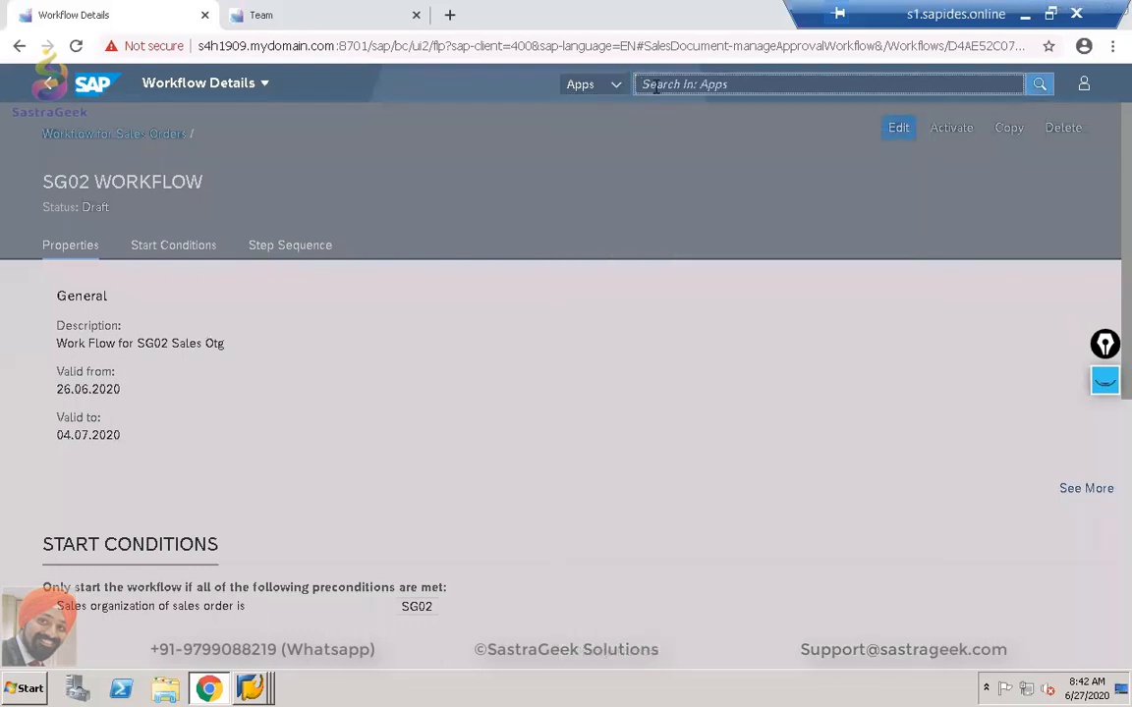
text(inbox)
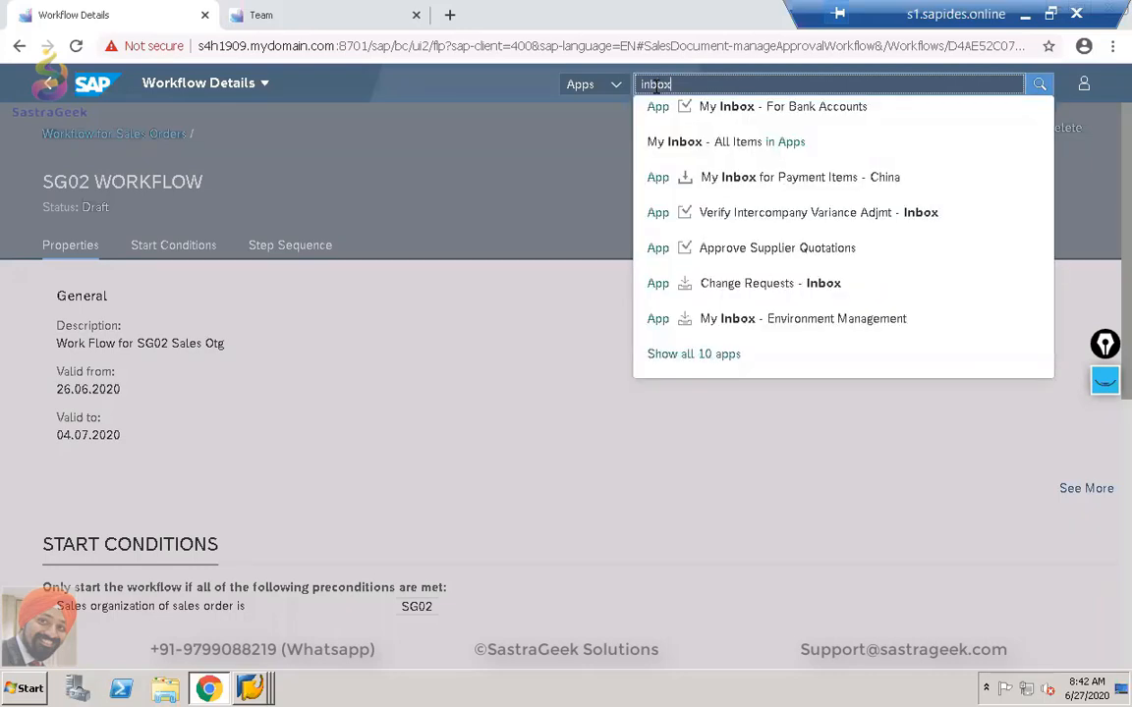
click(671, 145)
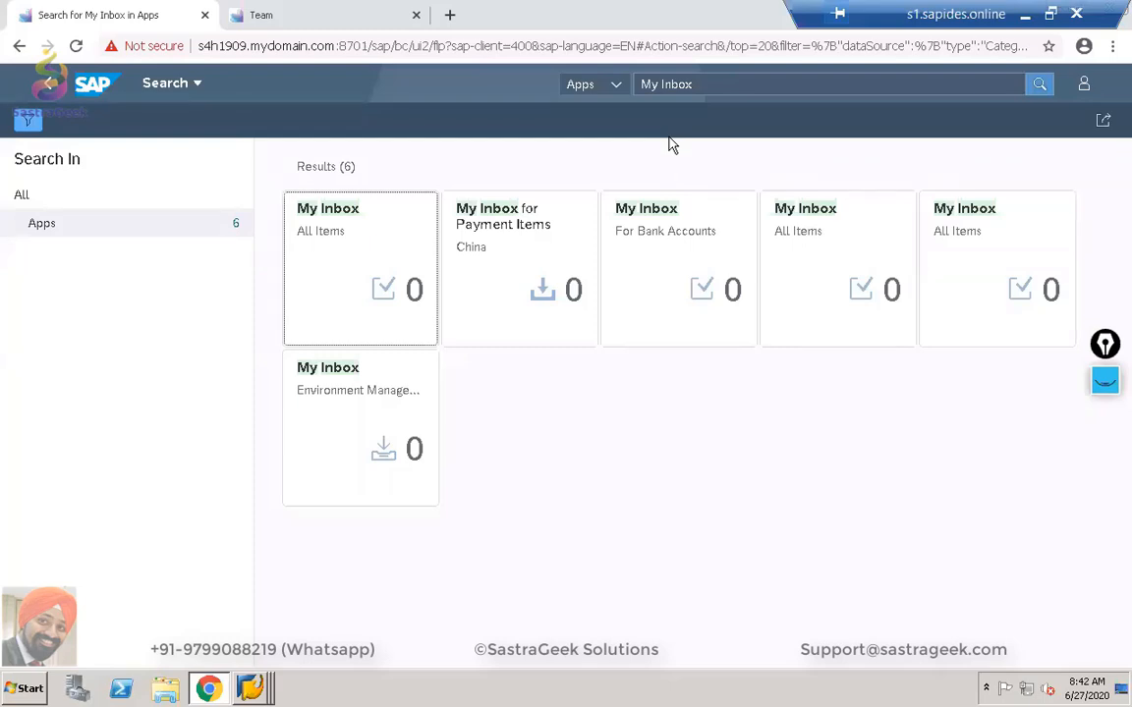
click(77, 46)
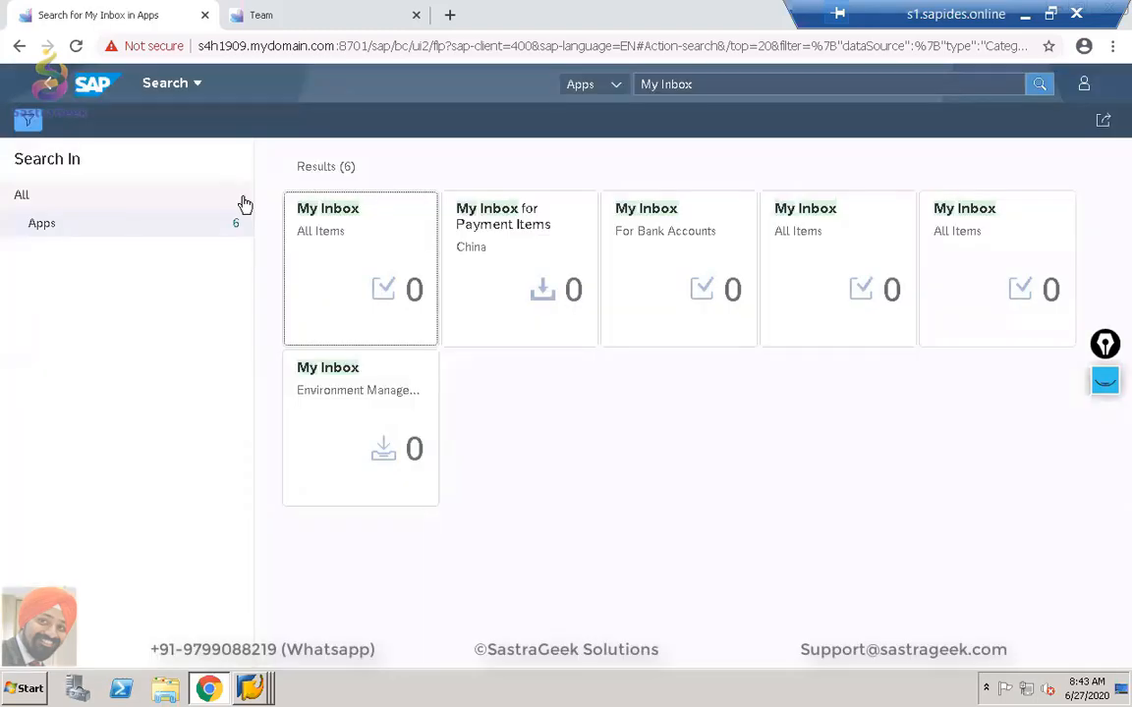
Open My Inbox – All Items, refresh to confirm no tasks, then minimise Chrome.
click(355, 279)
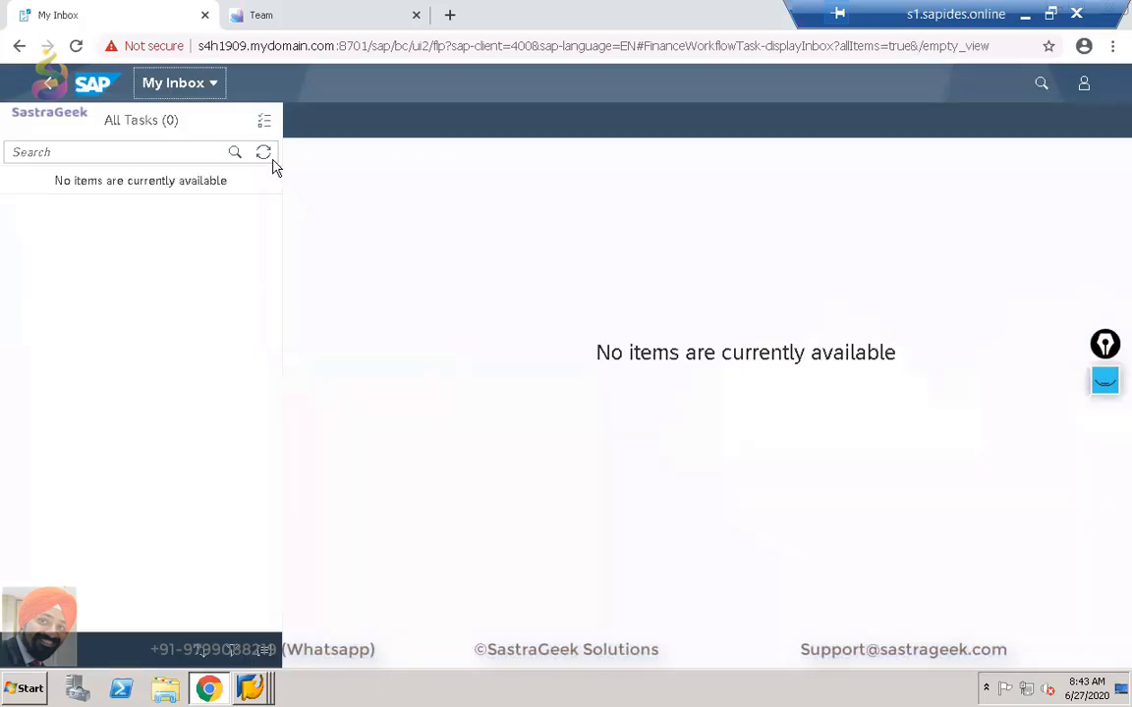
click(268, 156)
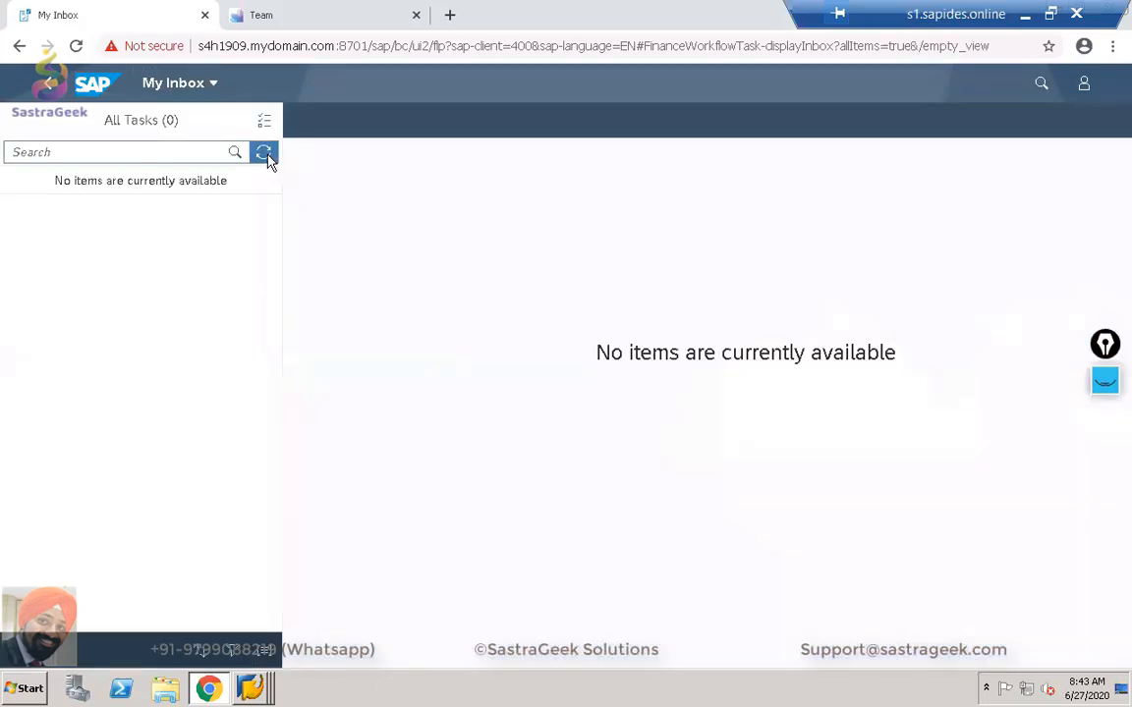
click(263, 154)
click(263, 153)
click(265, 154)
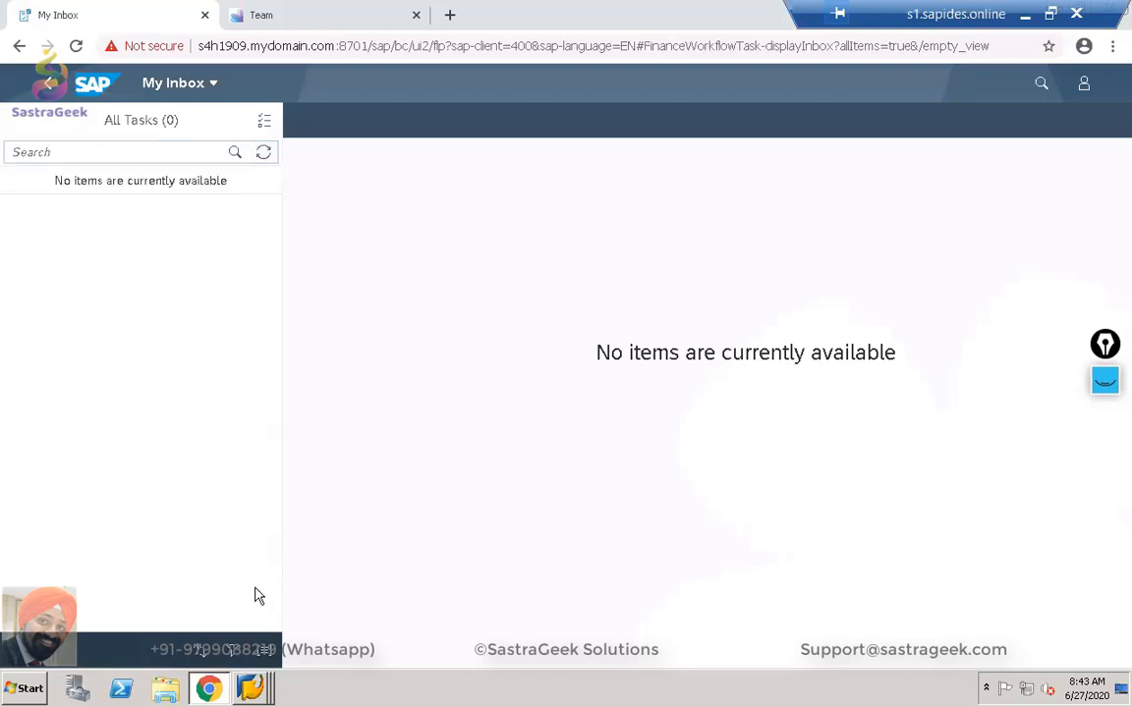
click(209, 690)
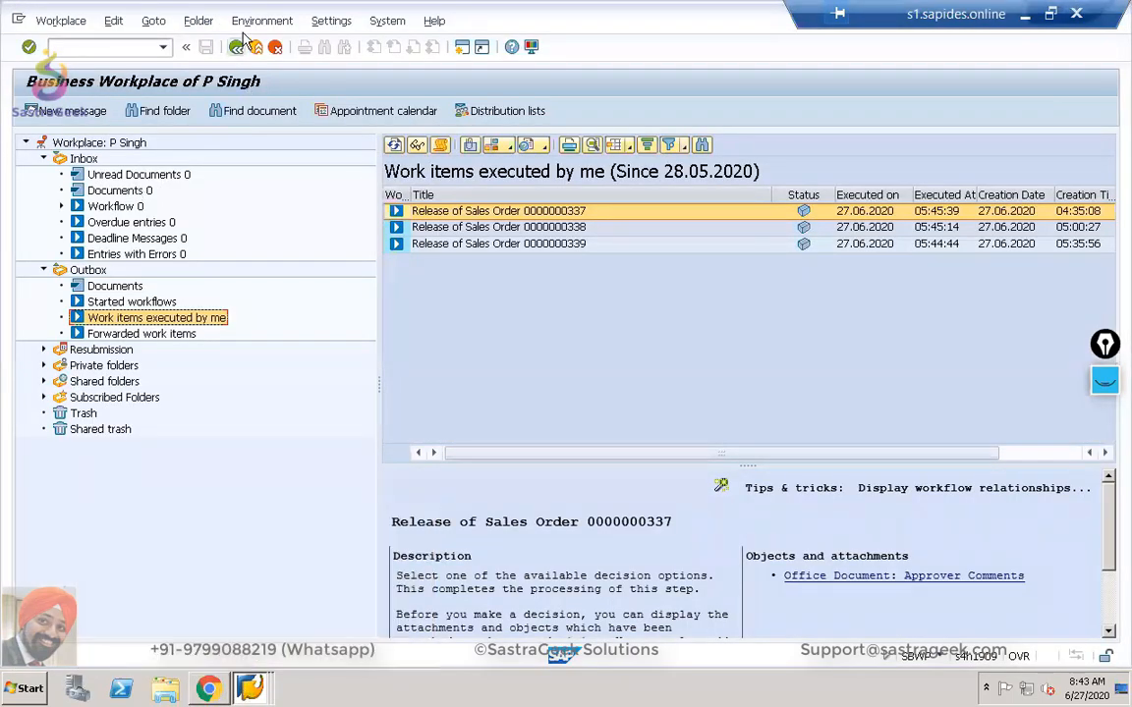
Return to Easy Access and launch the SWI1 Work Item Retrieval favourite.
click(238, 47)
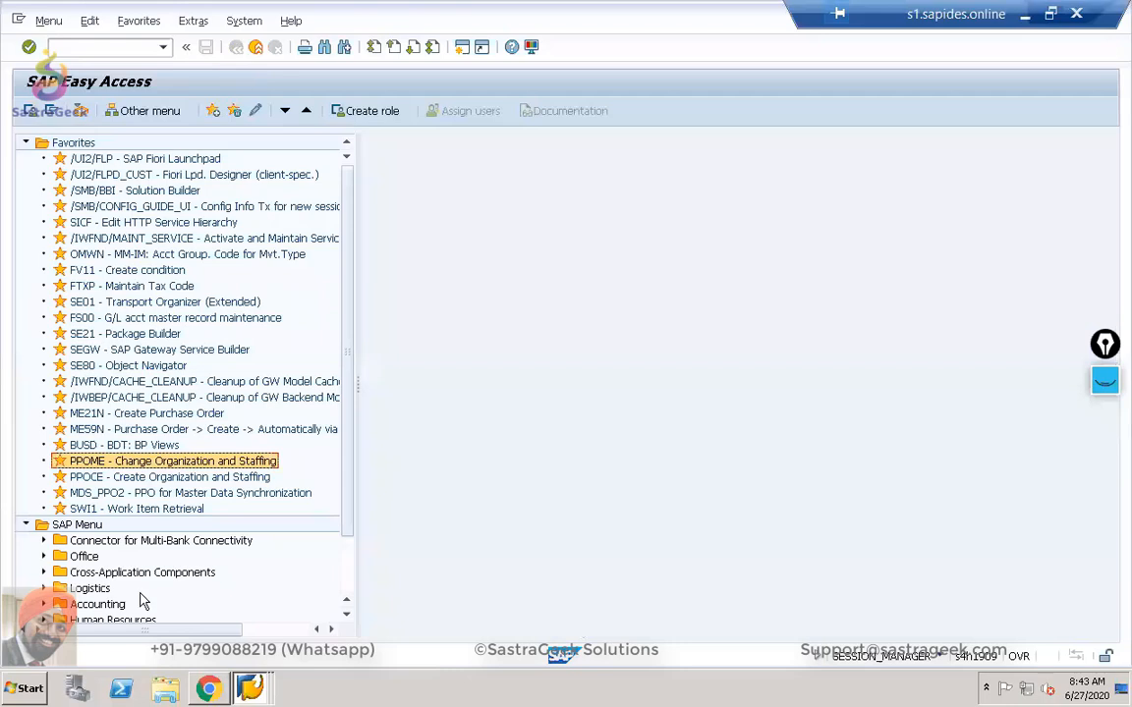
click(117, 509)
double_click(117, 510)
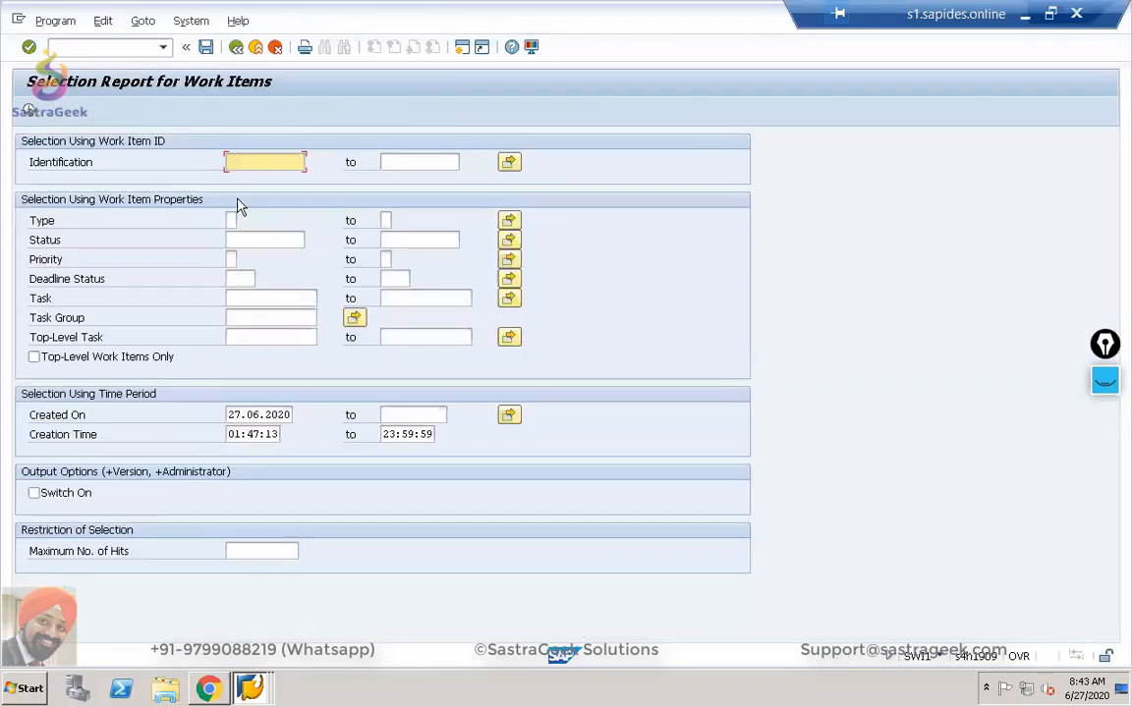
Set Created On from 26.06.2020 to 27.06.2020 and execute the work item selection.
click(281, 413)
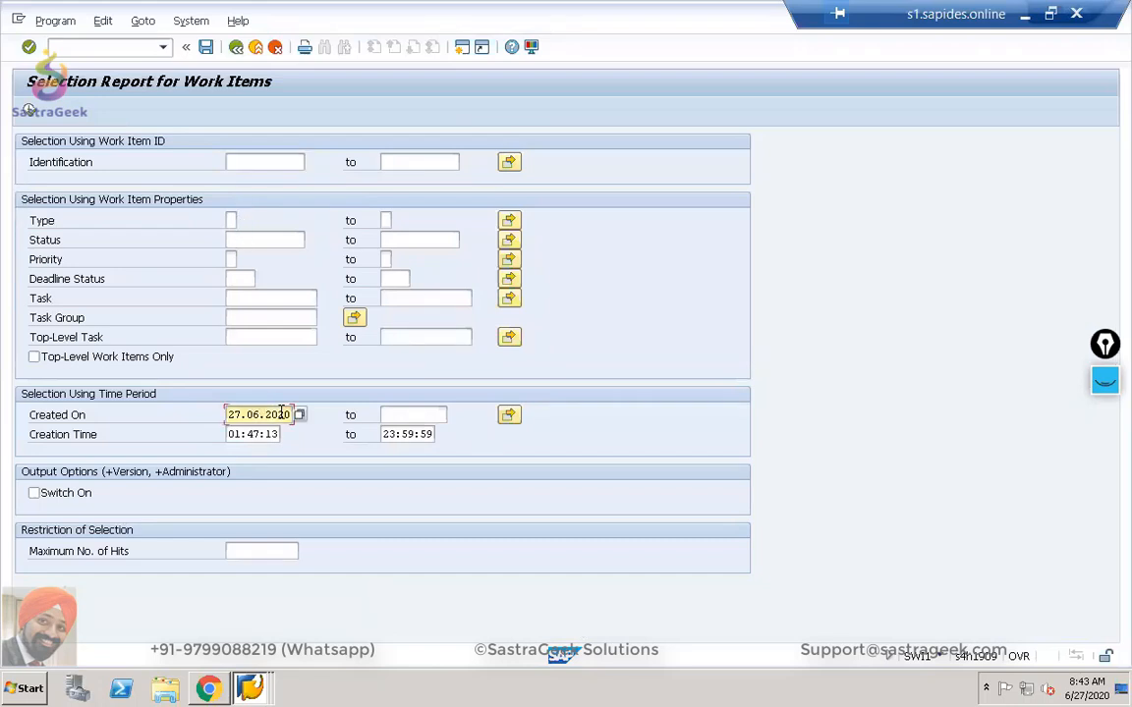
click(295, 415)
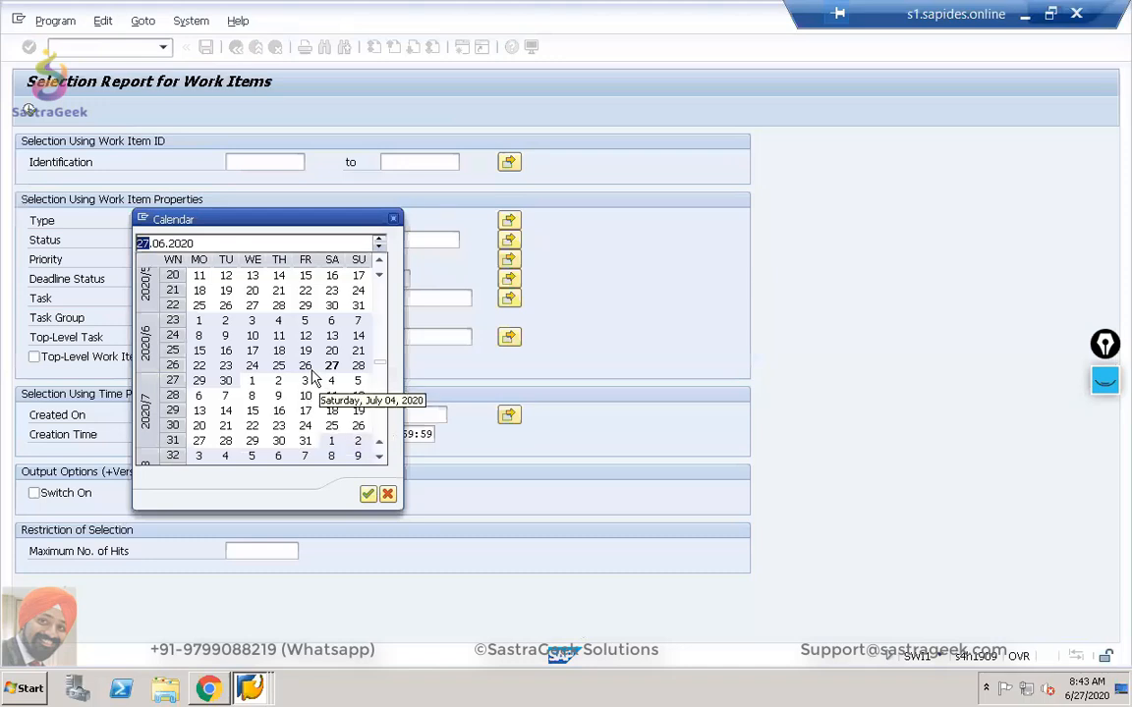
double_click(306, 367)
click(445, 421)
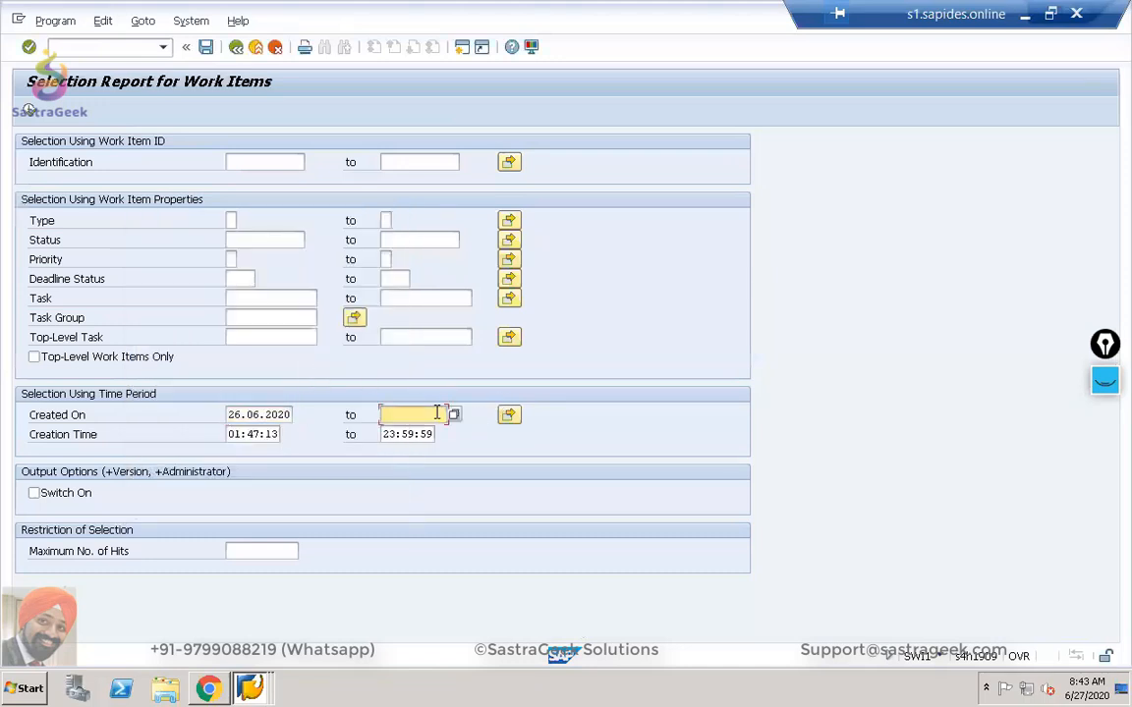
click(442, 414)
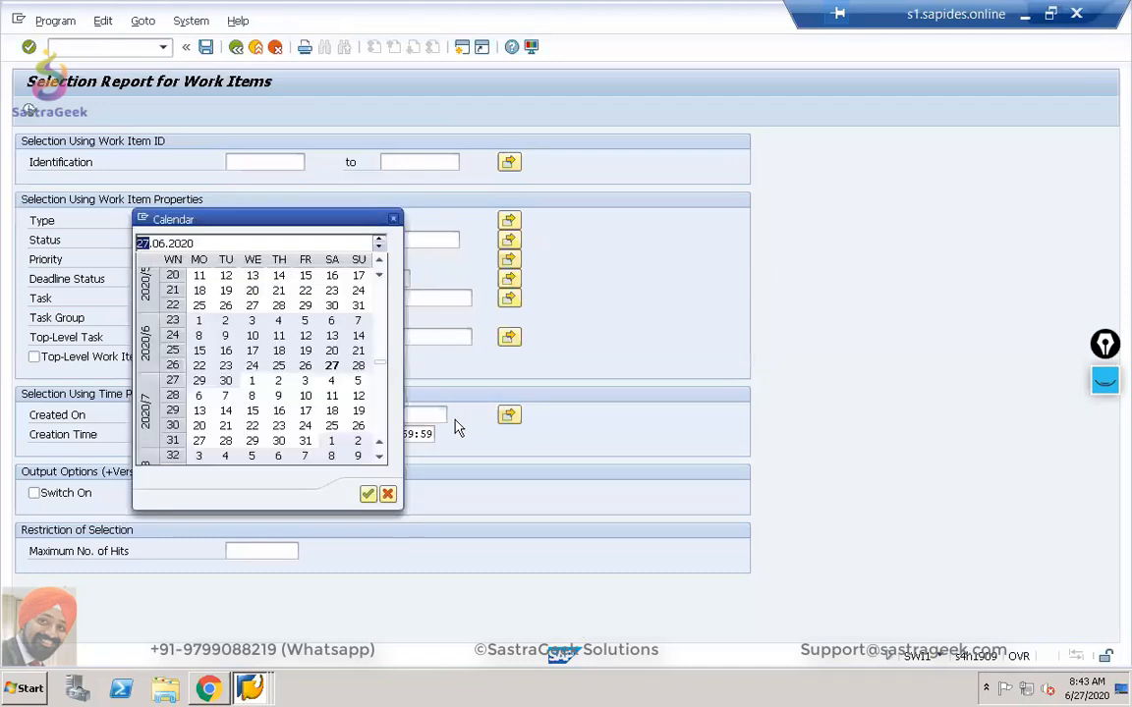
double_click(332, 367)
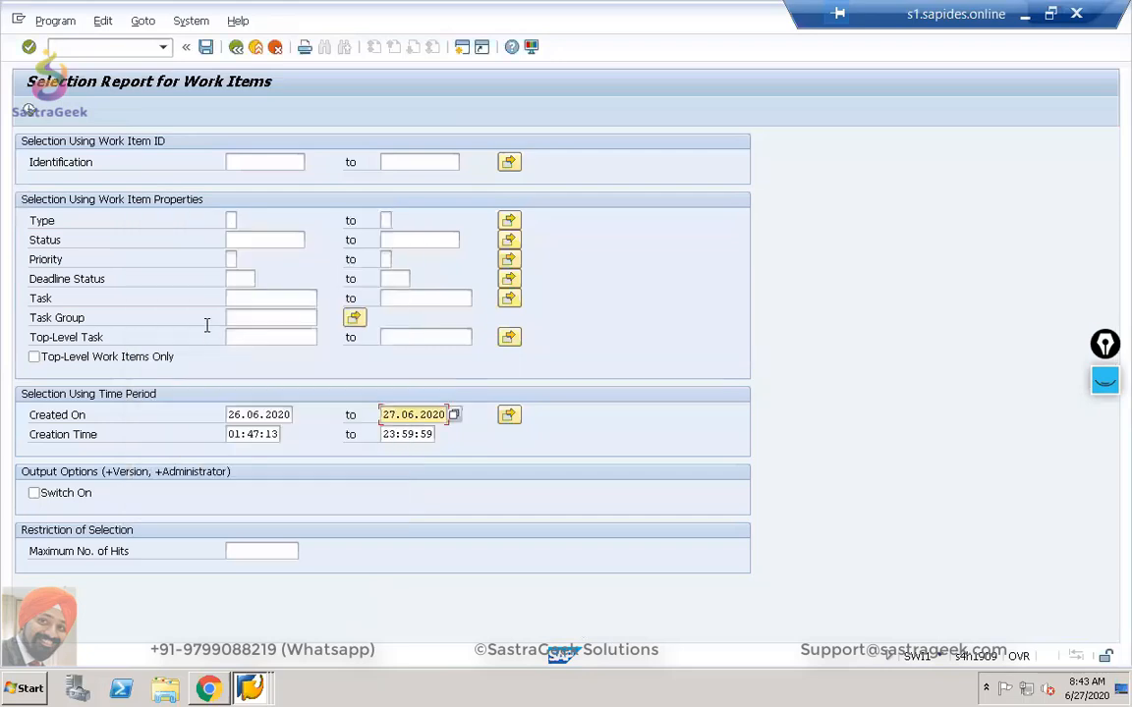
click(27, 110)
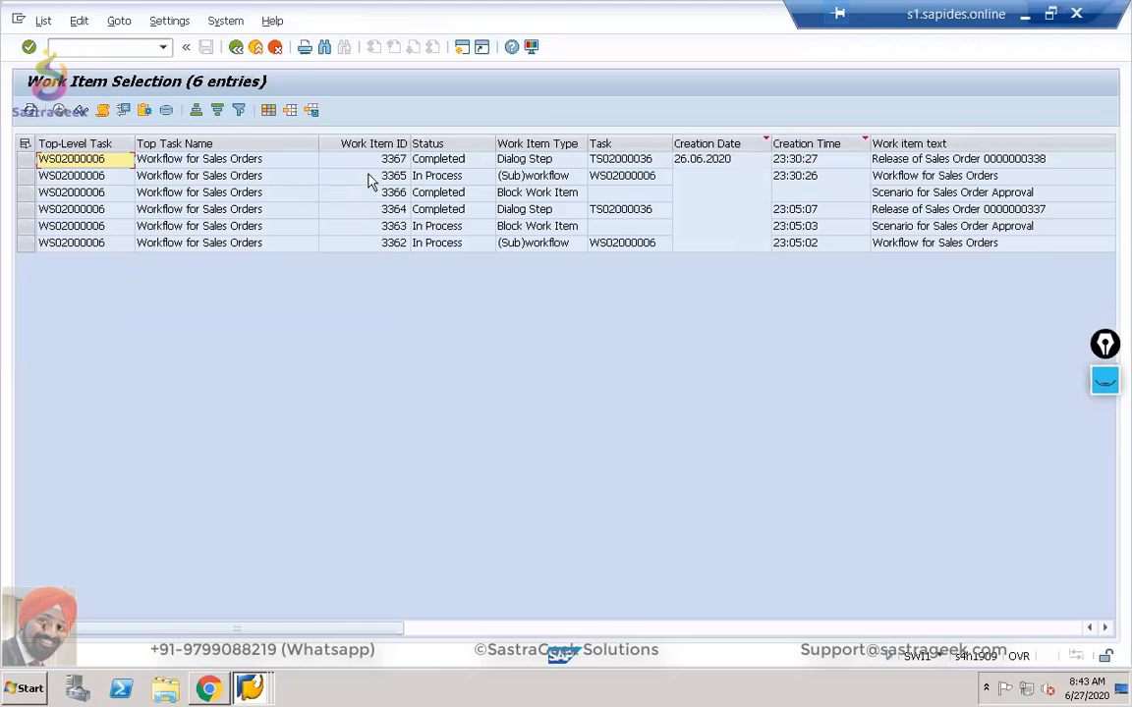
Review work item 3367's details and workflow log for order 338's release.
click(346, 164)
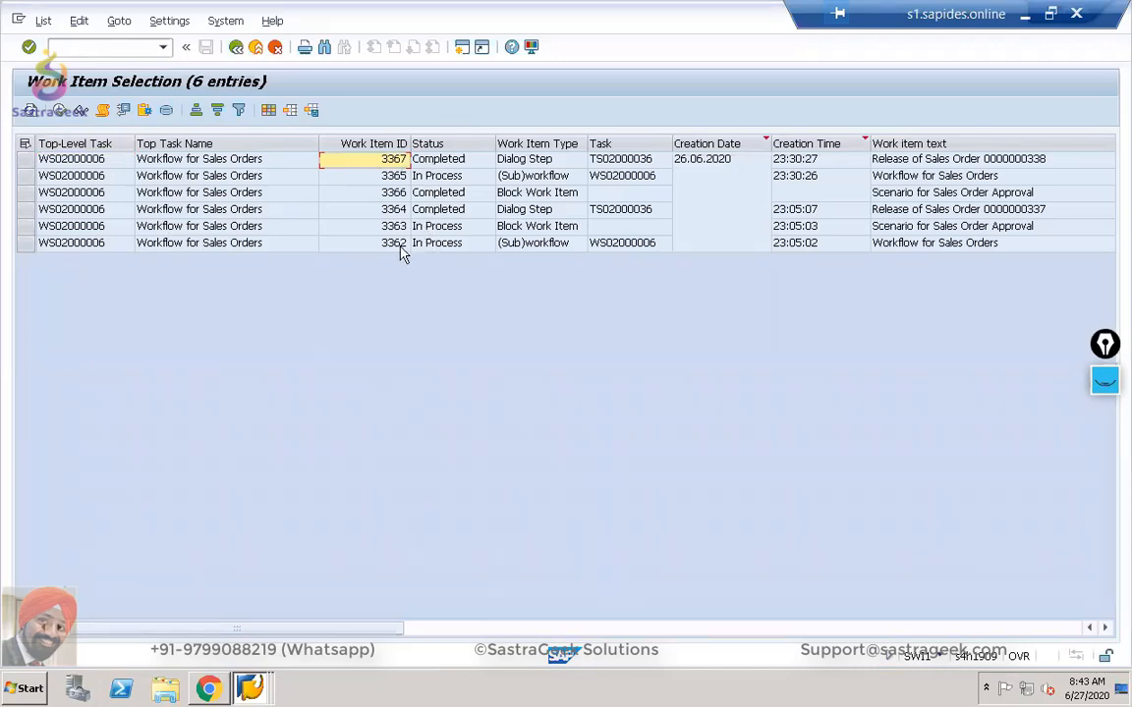
double_click(356, 163)
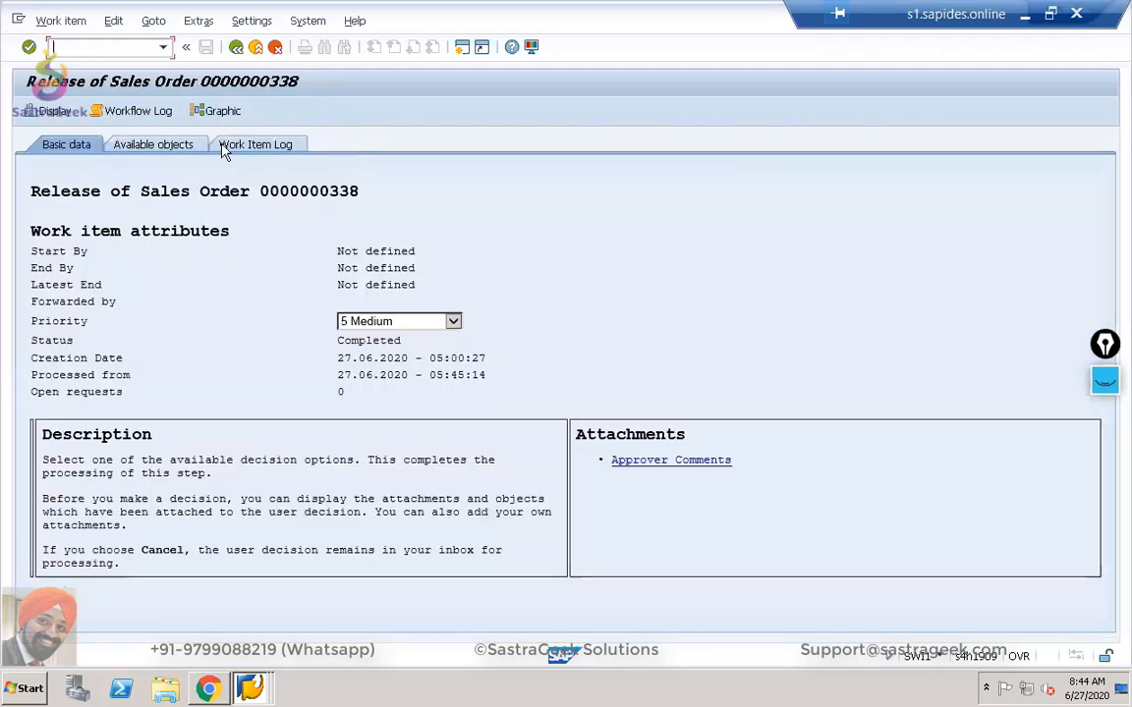
click(107, 116)
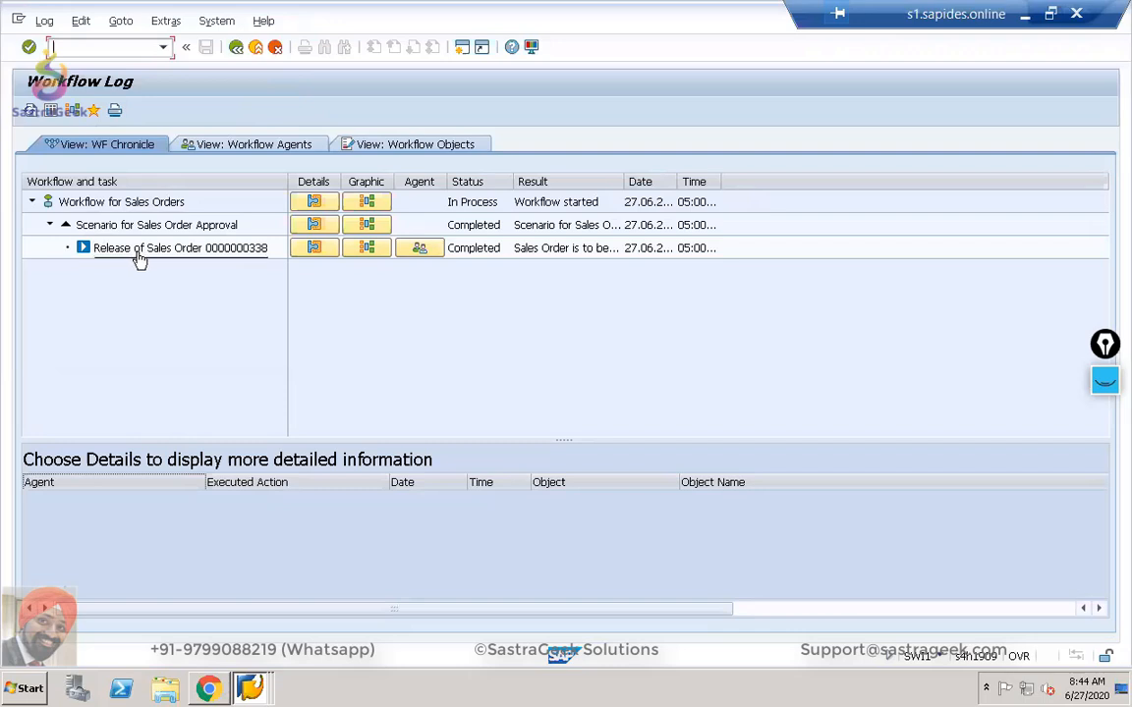
click(236, 47)
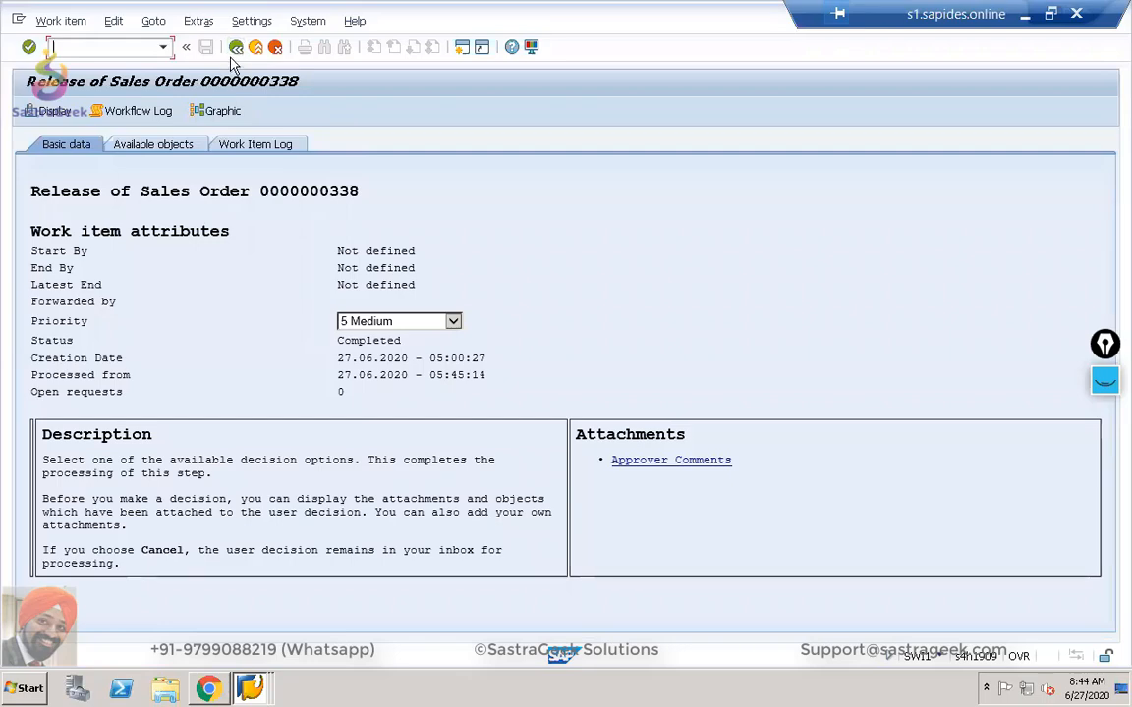
click(236, 48)
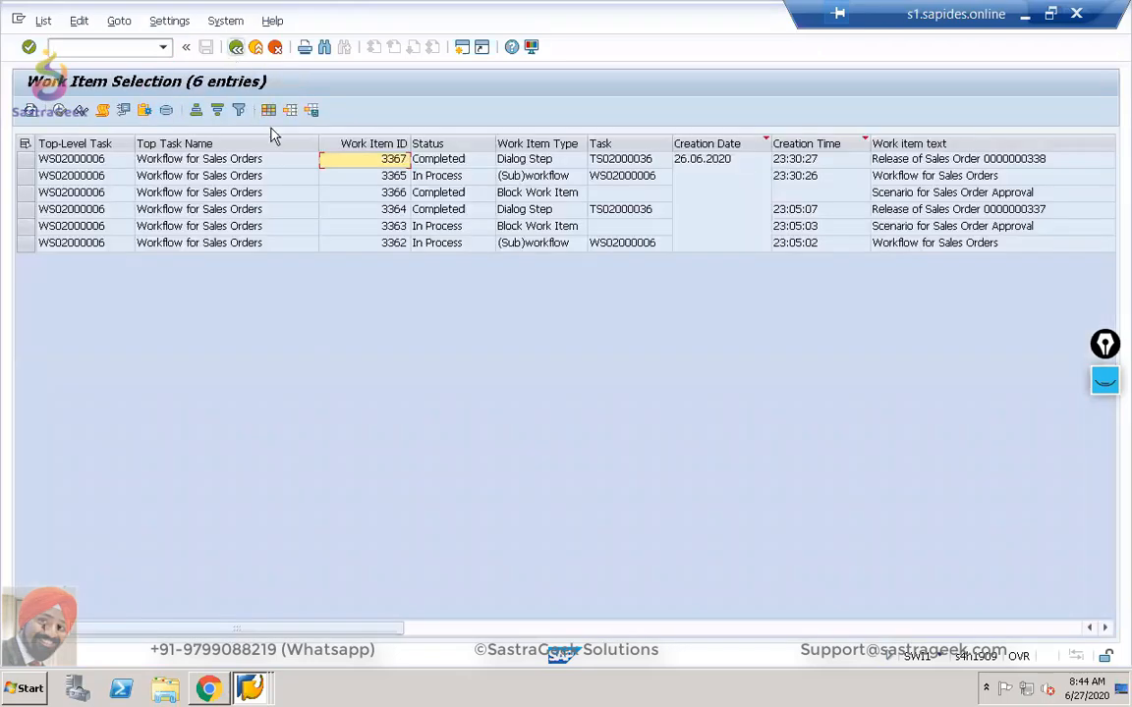
Review work items 3365 and 3366 and their workflow logs, returning to the list.
click(382, 179)
double_click(381, 178)
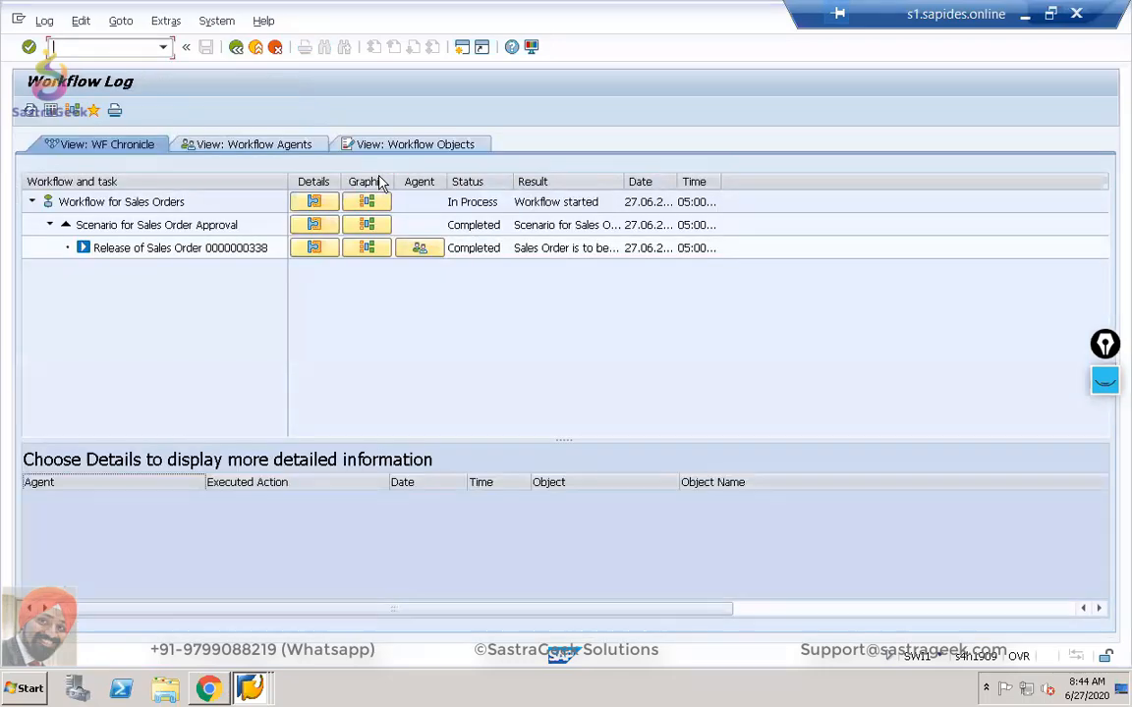
click(235, 47)
double_click(374, 194)
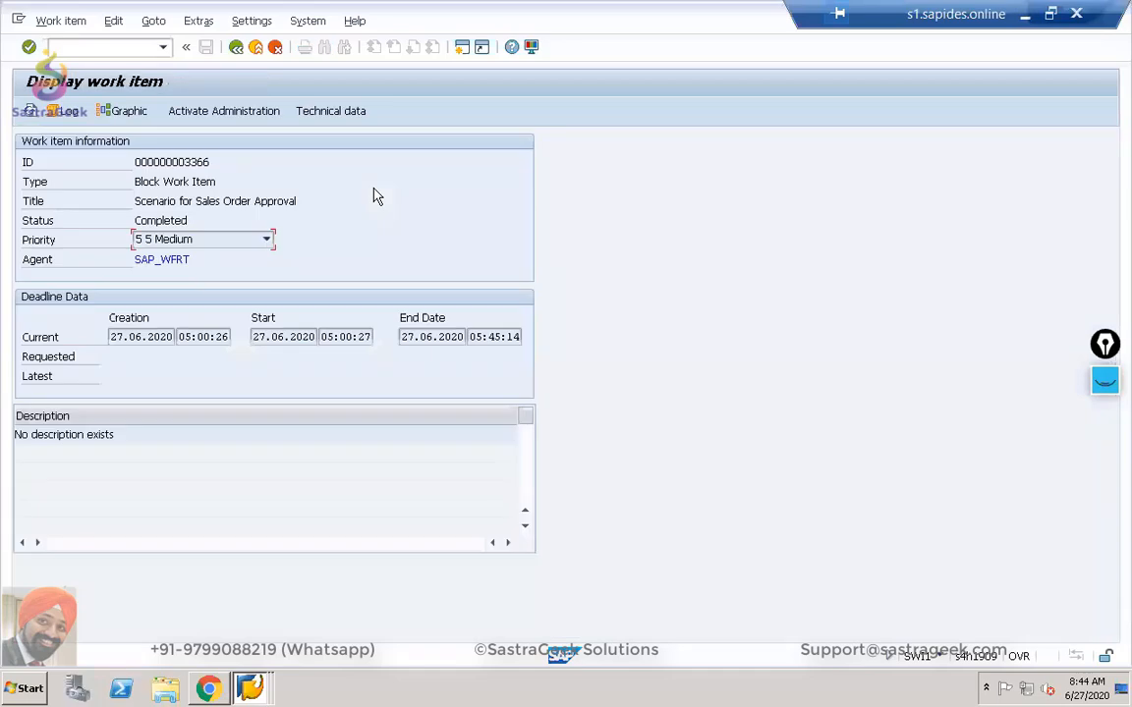
click(236, 48)
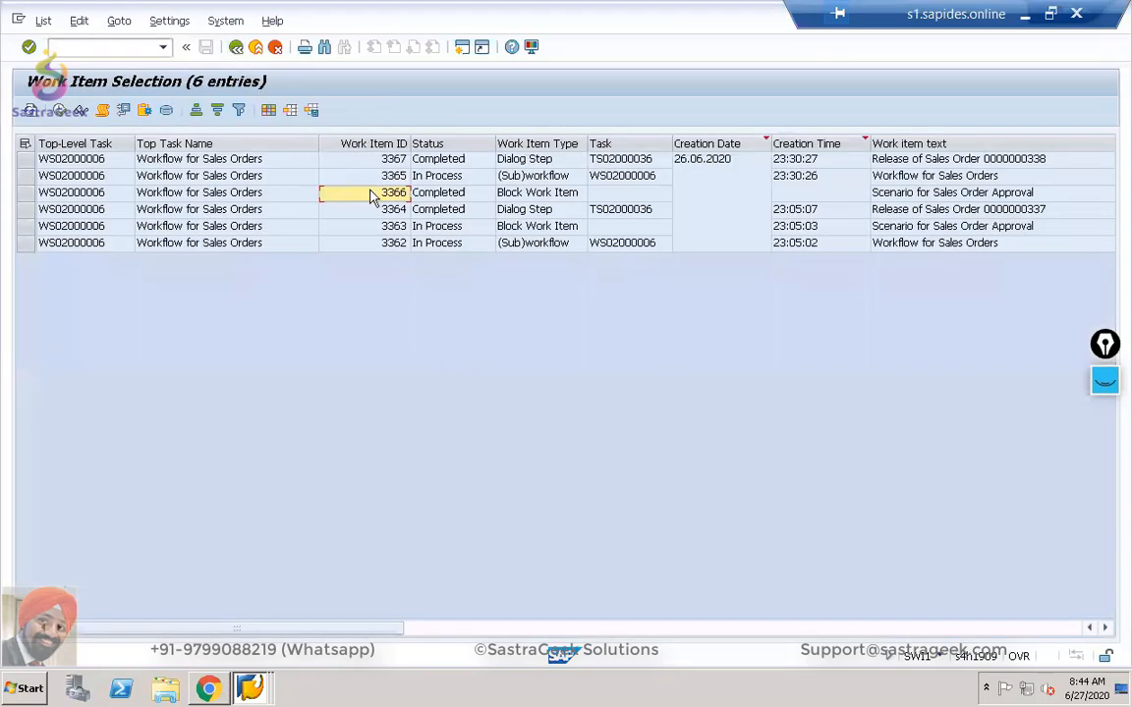
double_click(374, 191)
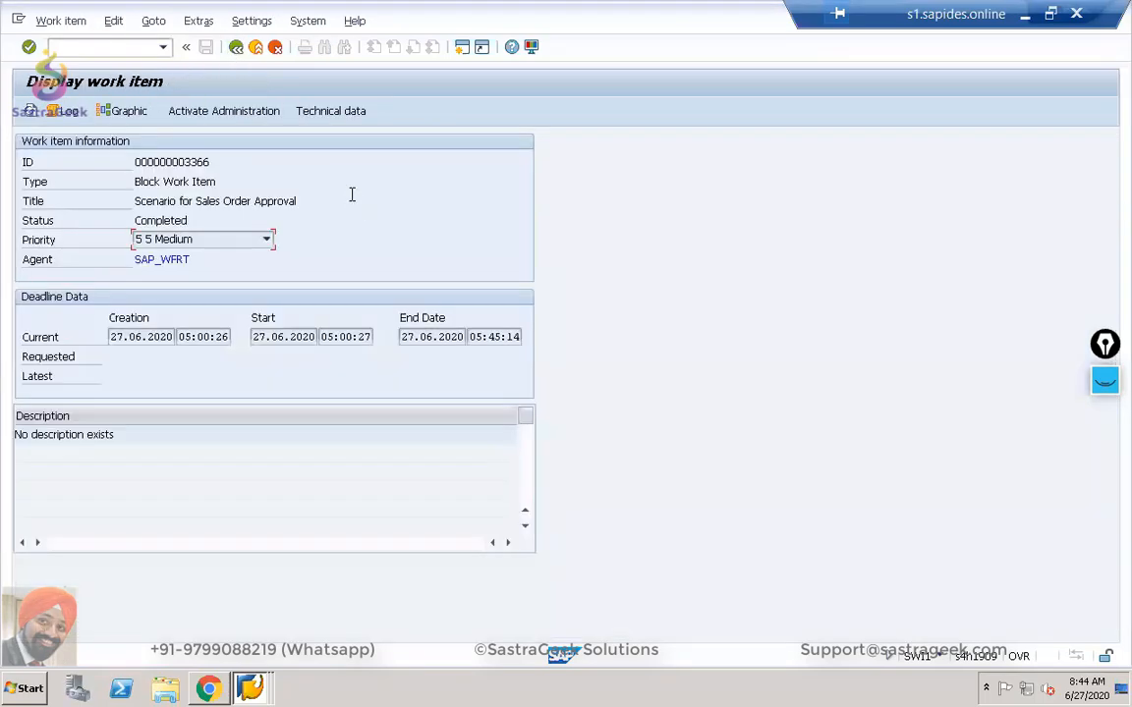
click(59, 112)
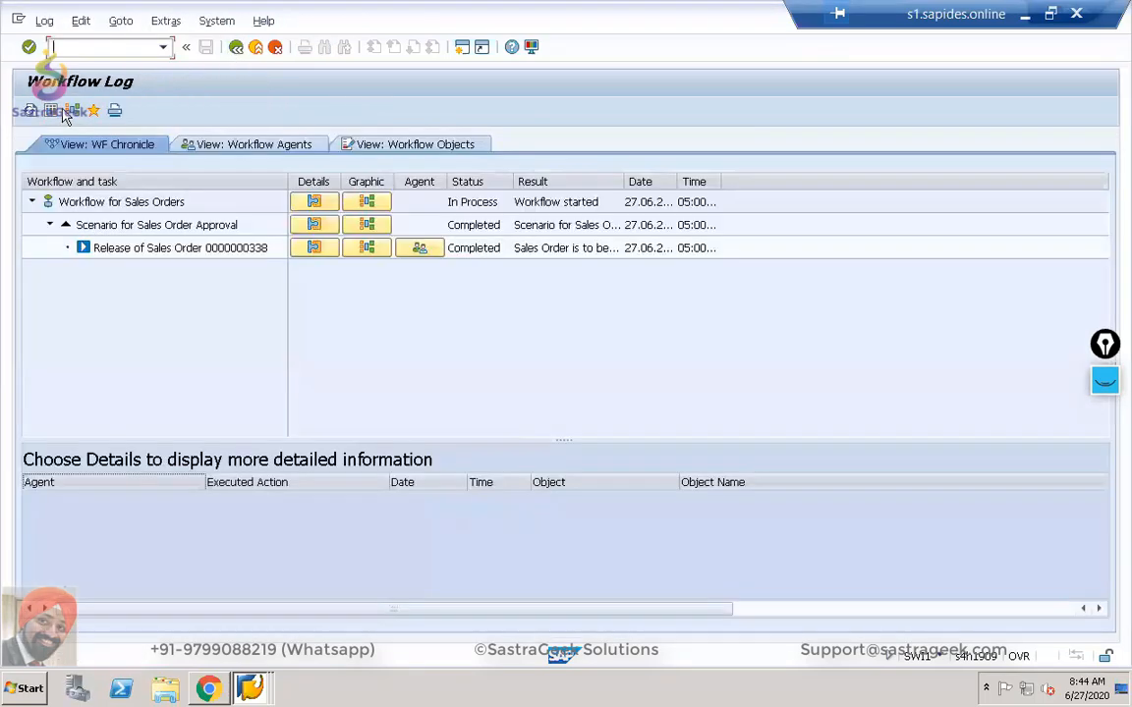
click(236, 47)
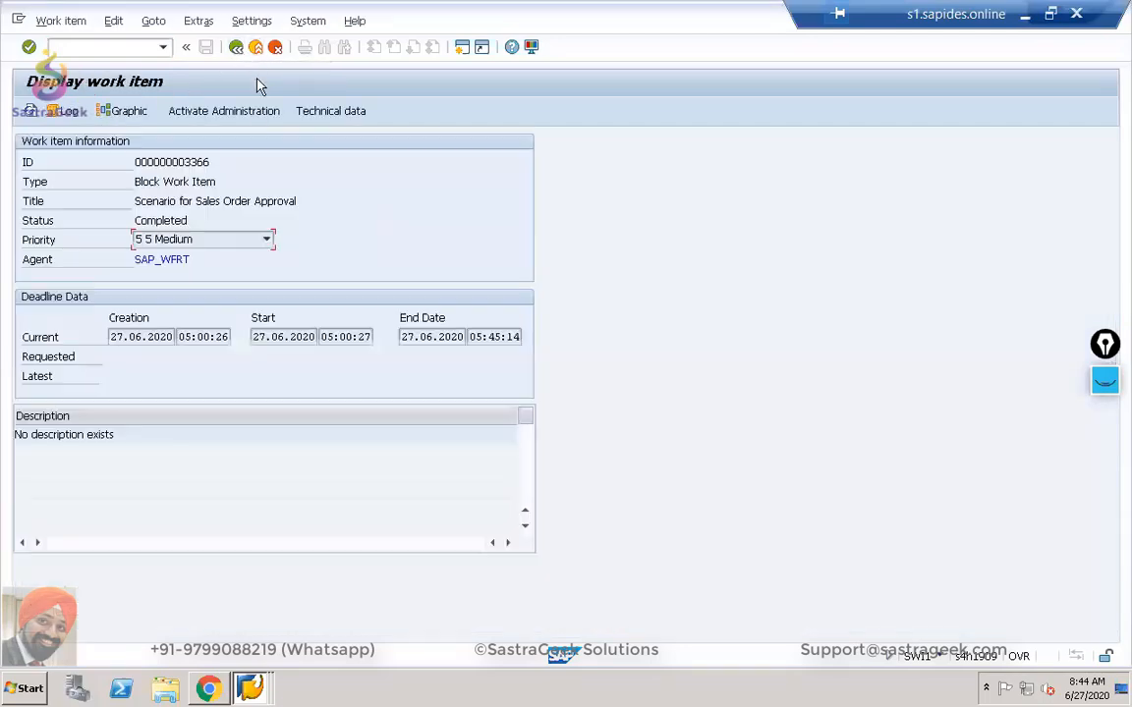
click(235, 47)
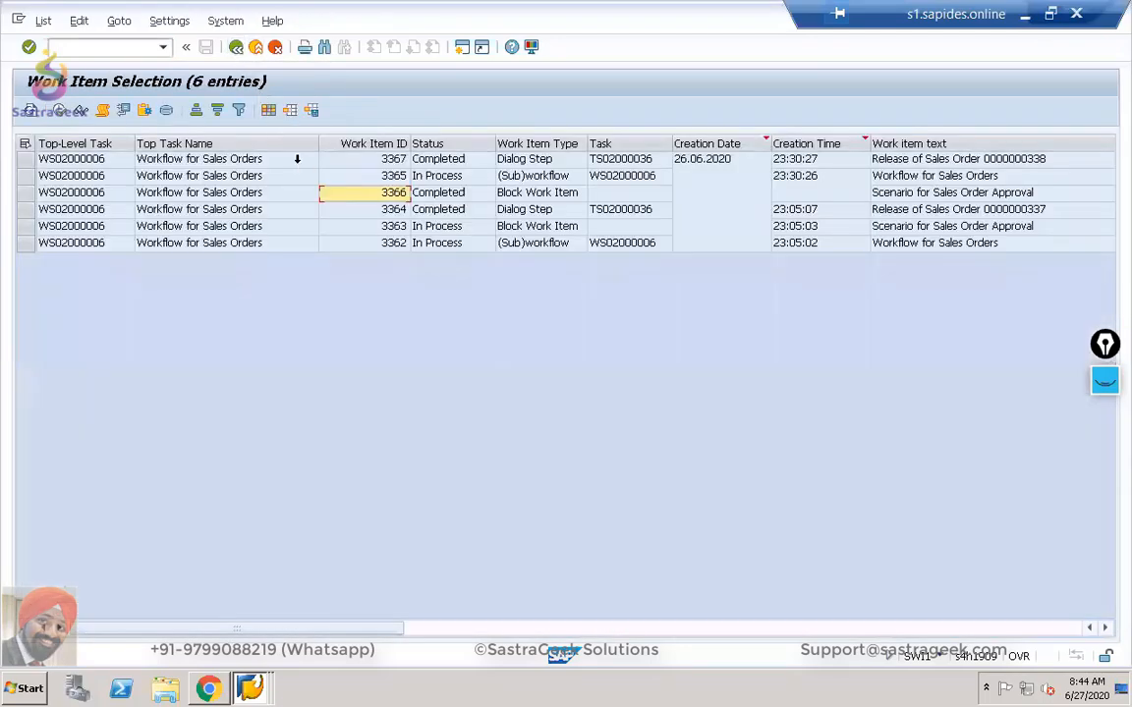
Review order 337's release work item and work item 3362's logs, then bring up the empty My Inbox.
double_click(354, 212)
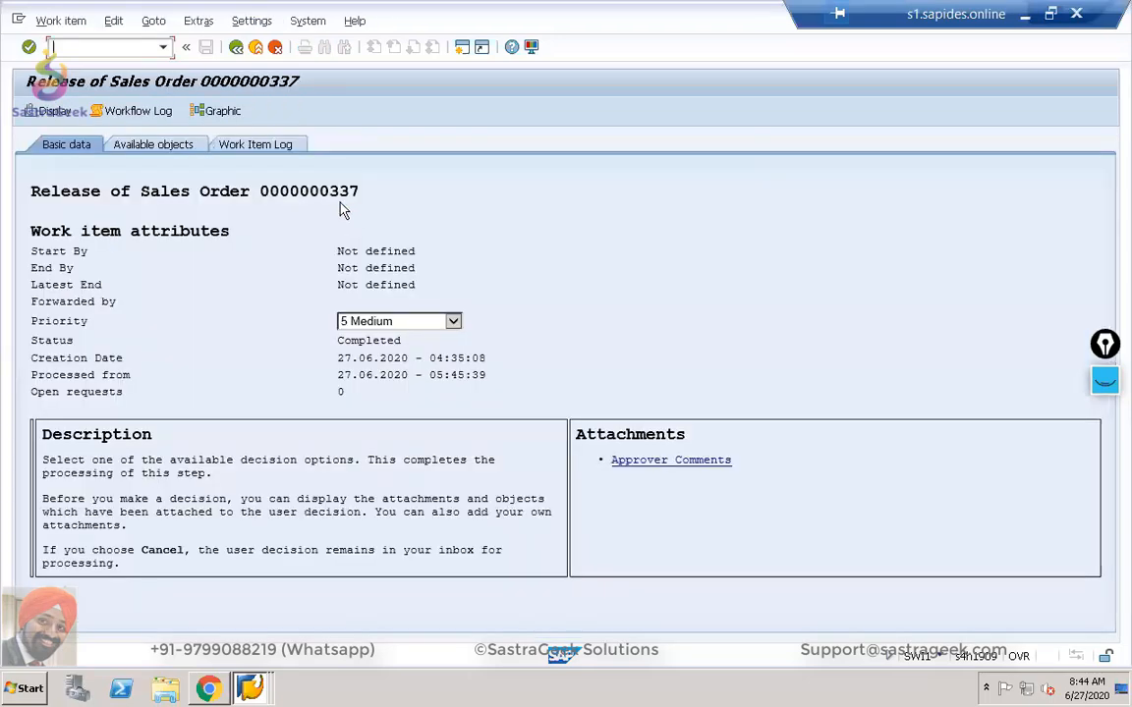
click(154, 111)
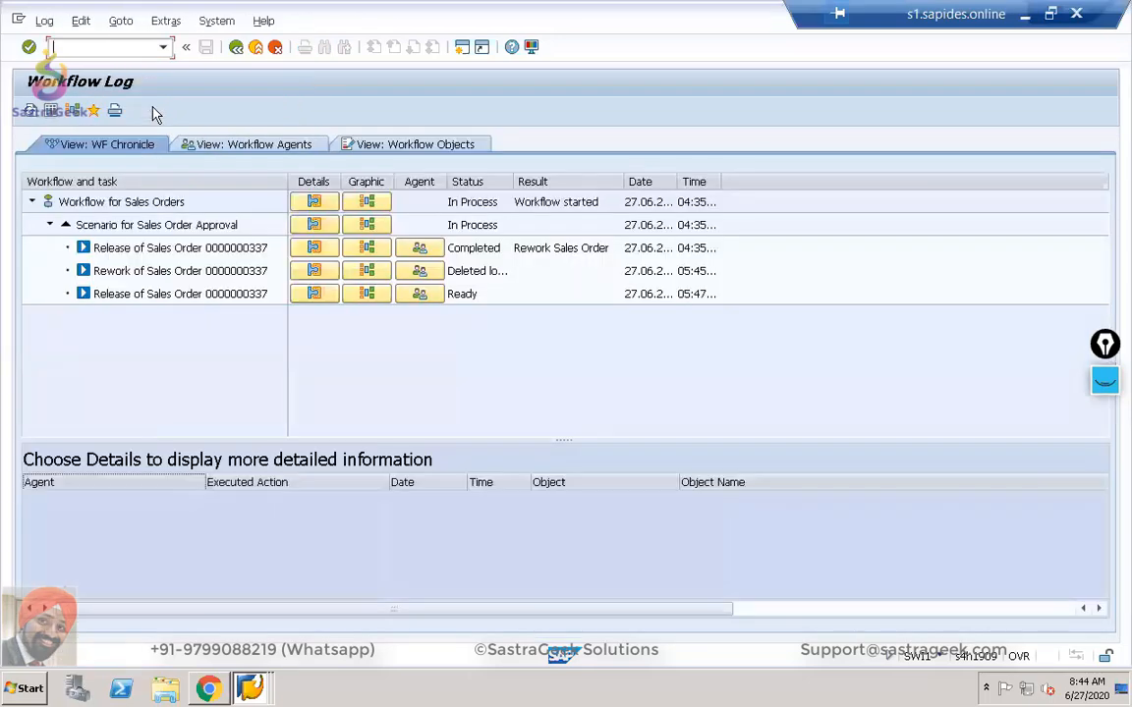
click(235, 47)
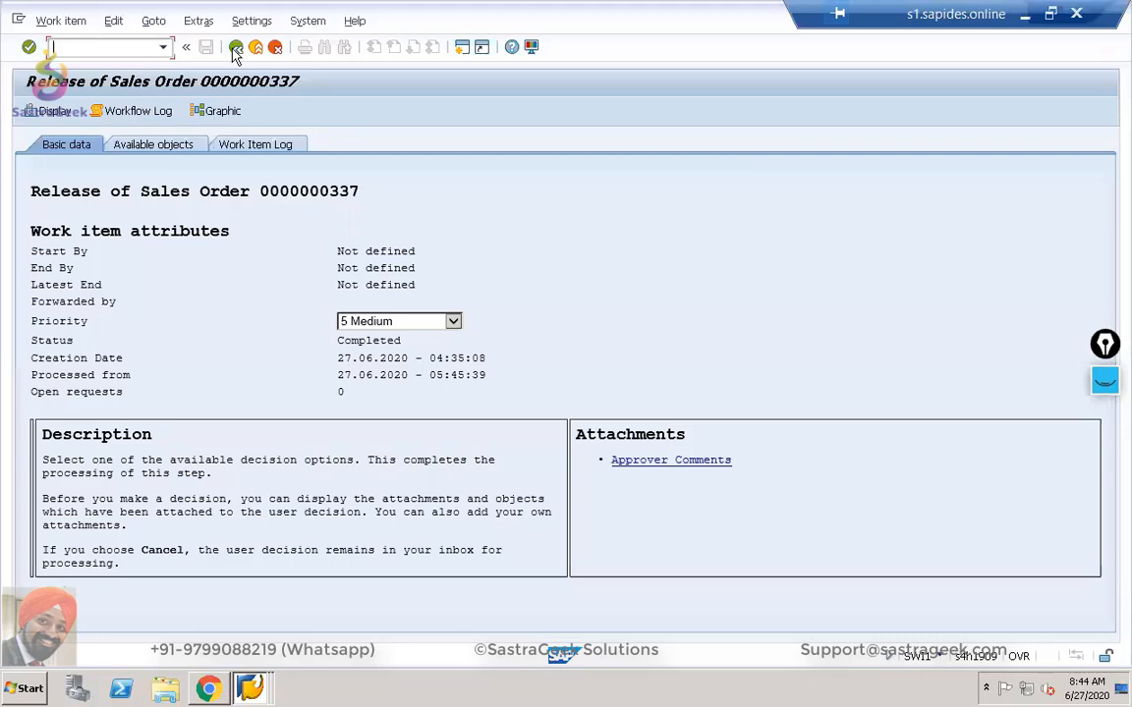
click(236, 49)
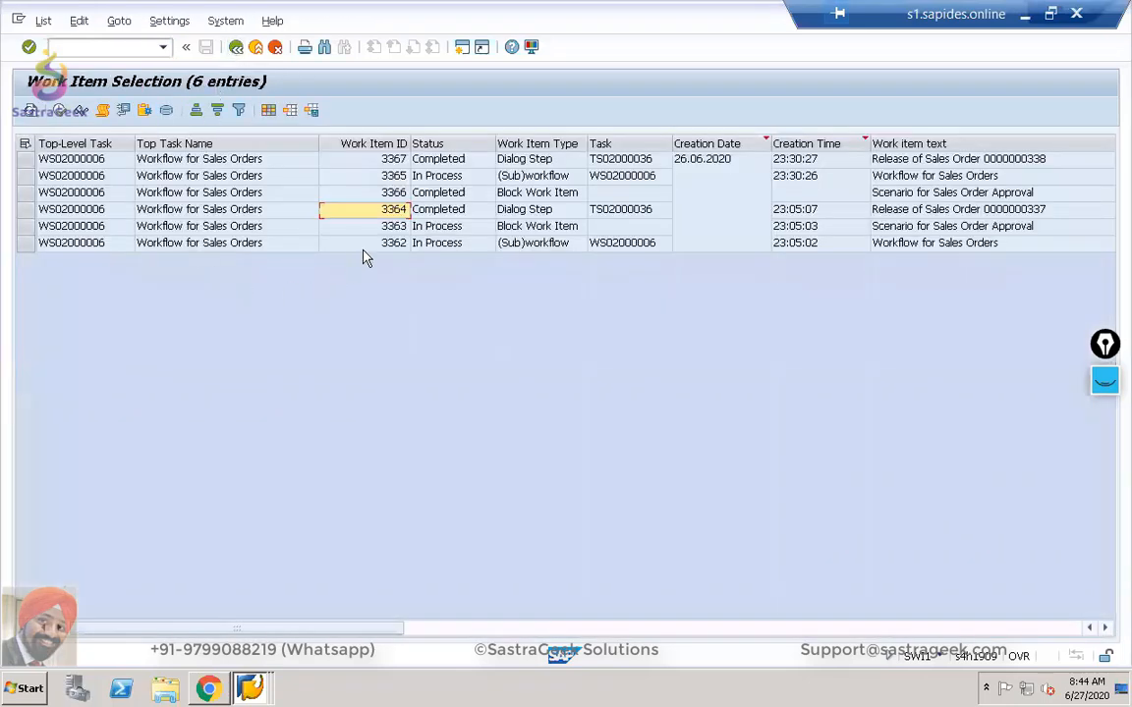
double_click(376, 246)
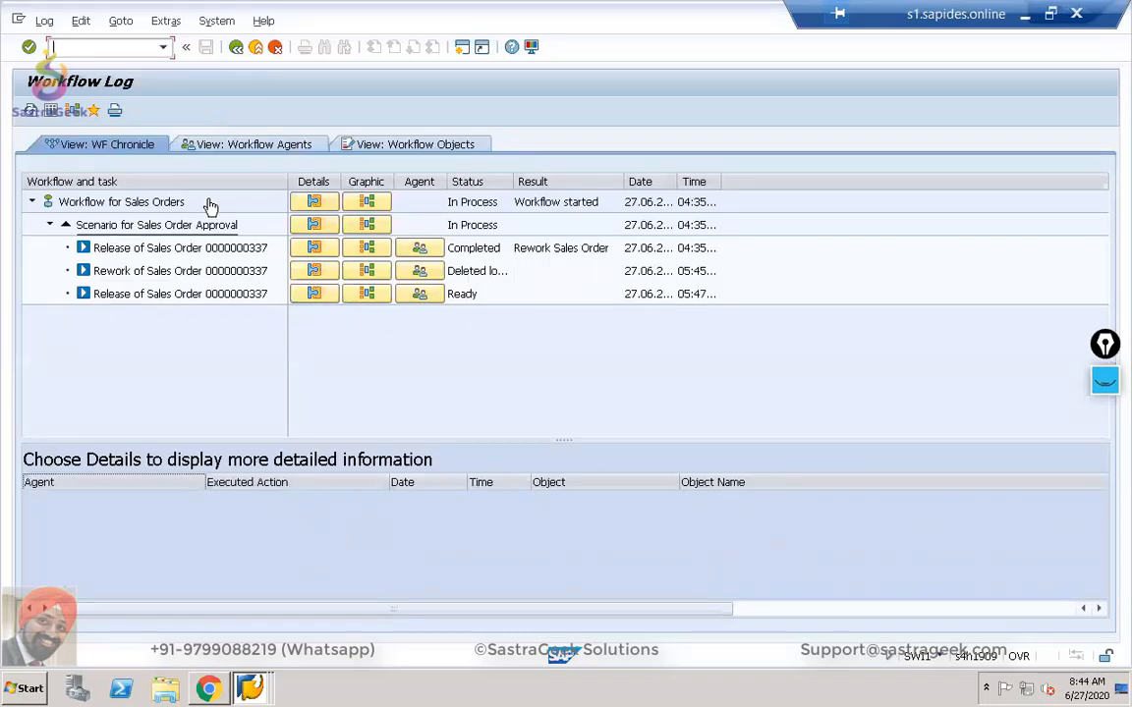
click(235, 47)
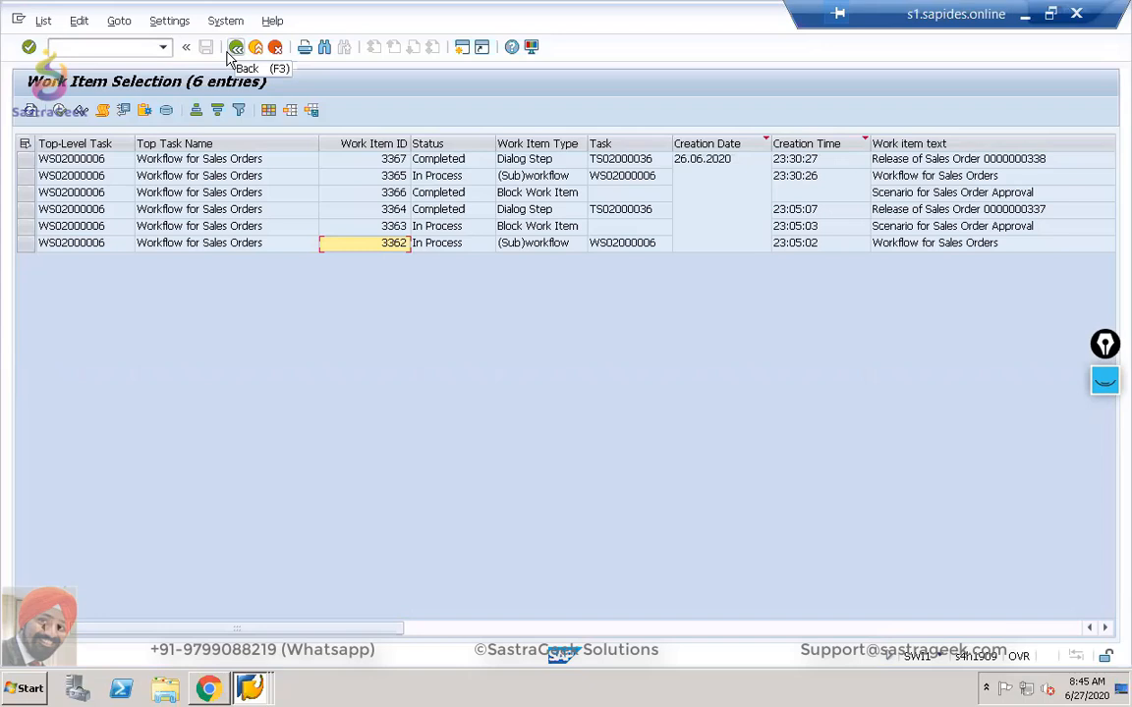
key(alt+Tab)
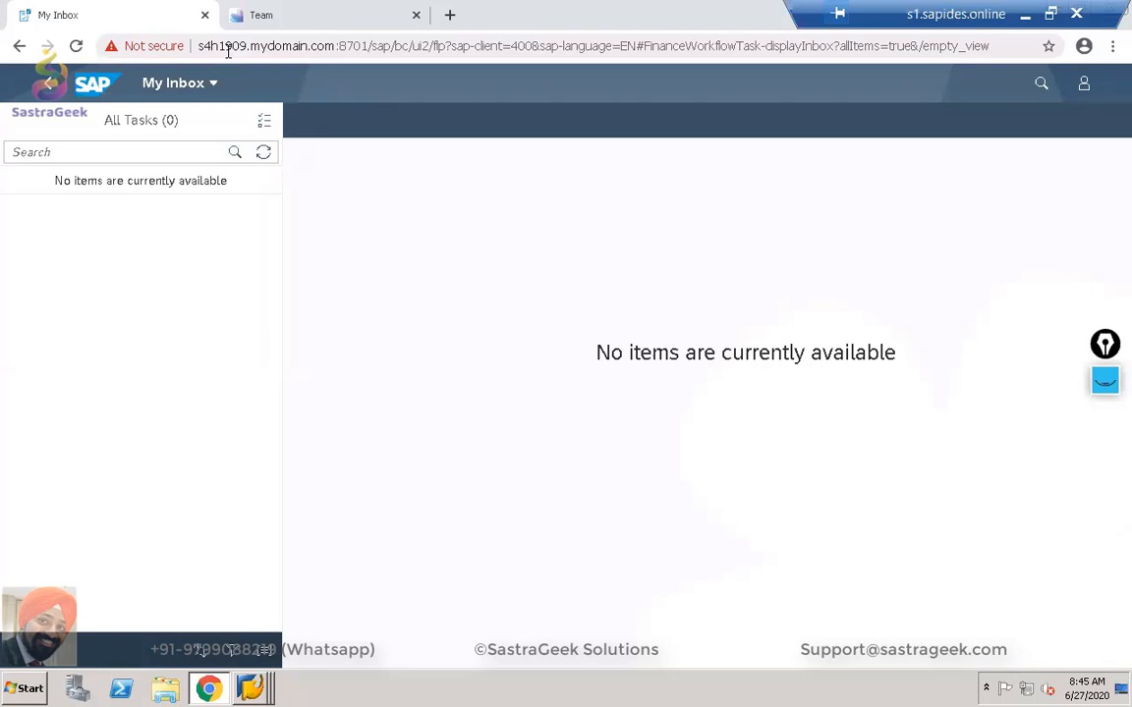
Look over the Assign Reasons for Approval Requests and IMG windows.
key(alt+Tab)
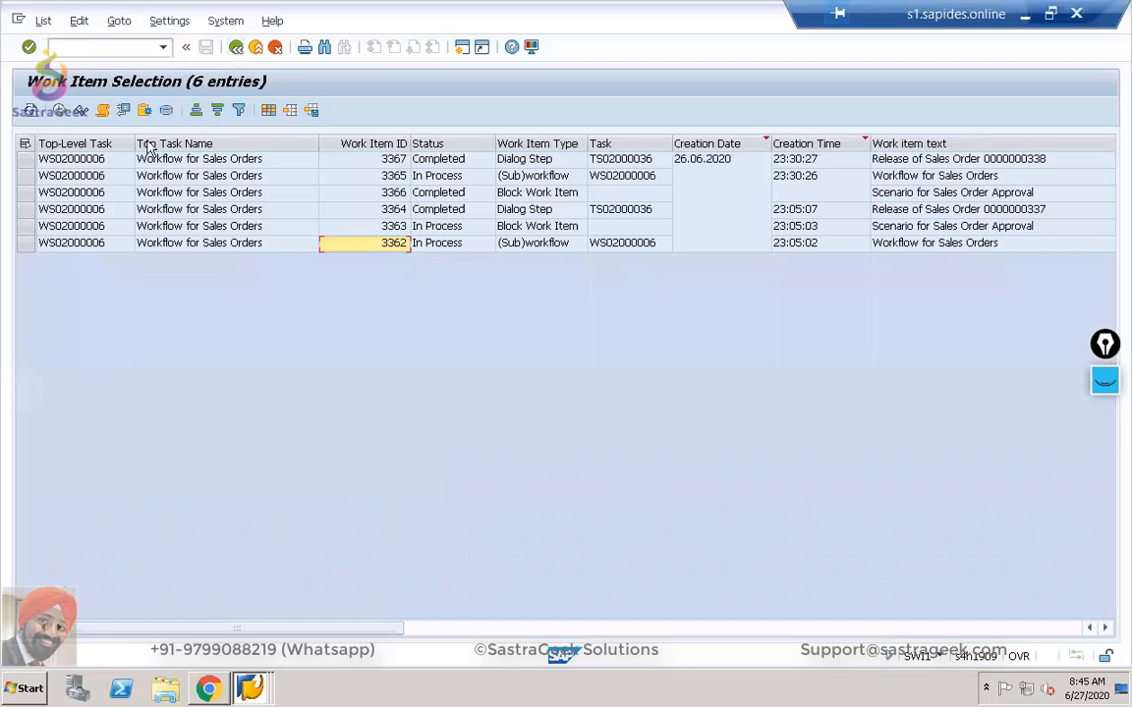
key(alt+Tab)
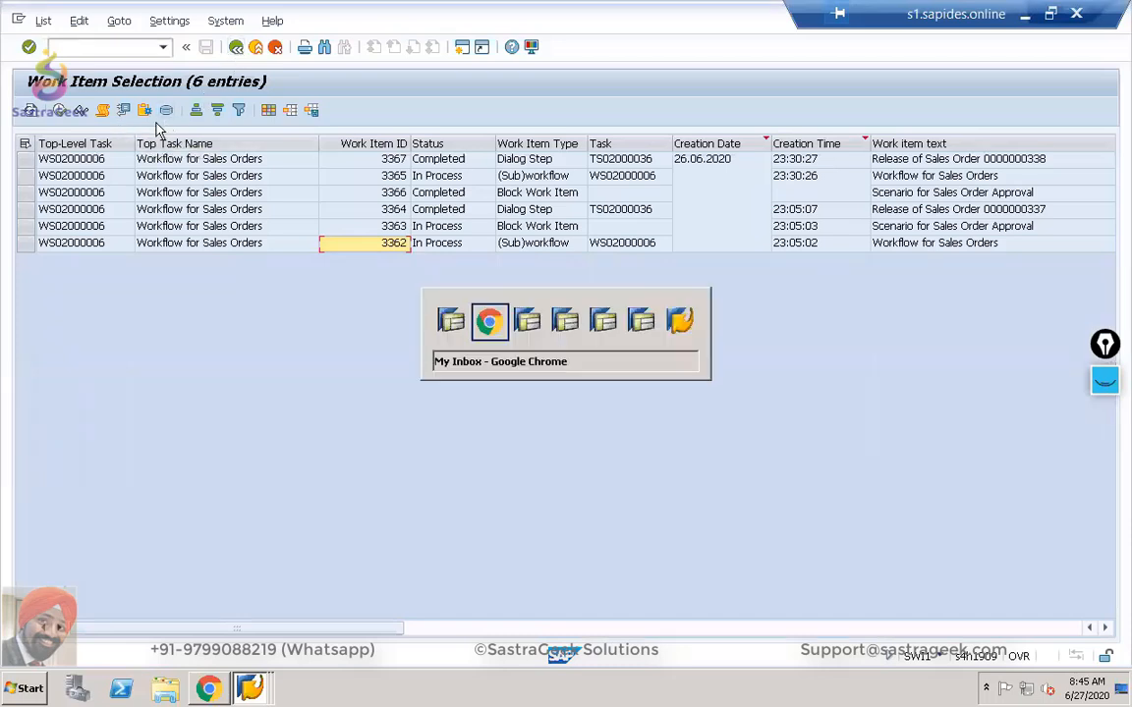
key(alt+Tab)
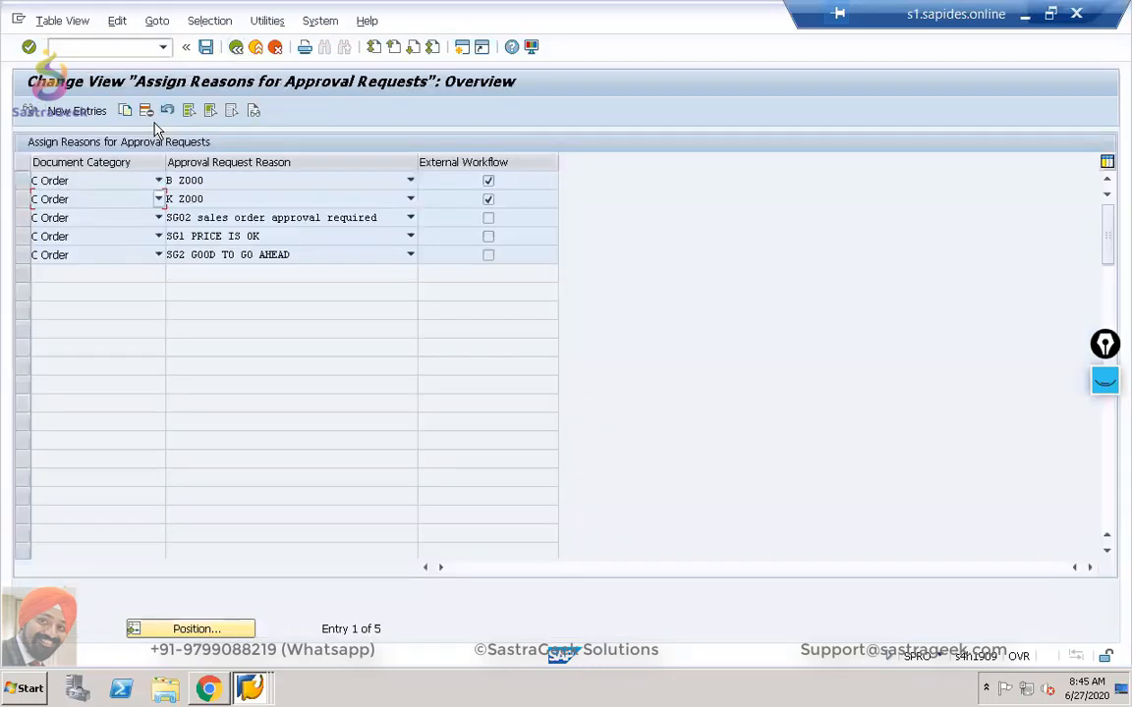
key(alt+Tab)
key(alt+Tab)
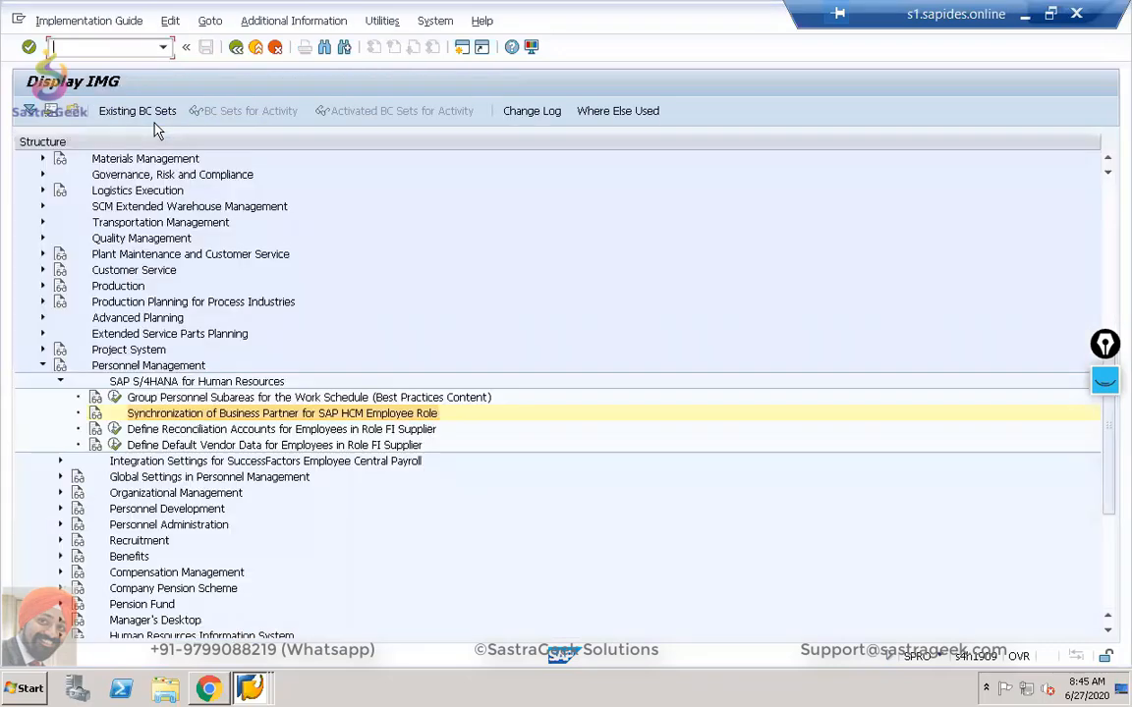
key(alt+Tab)
key(alt+Tab)
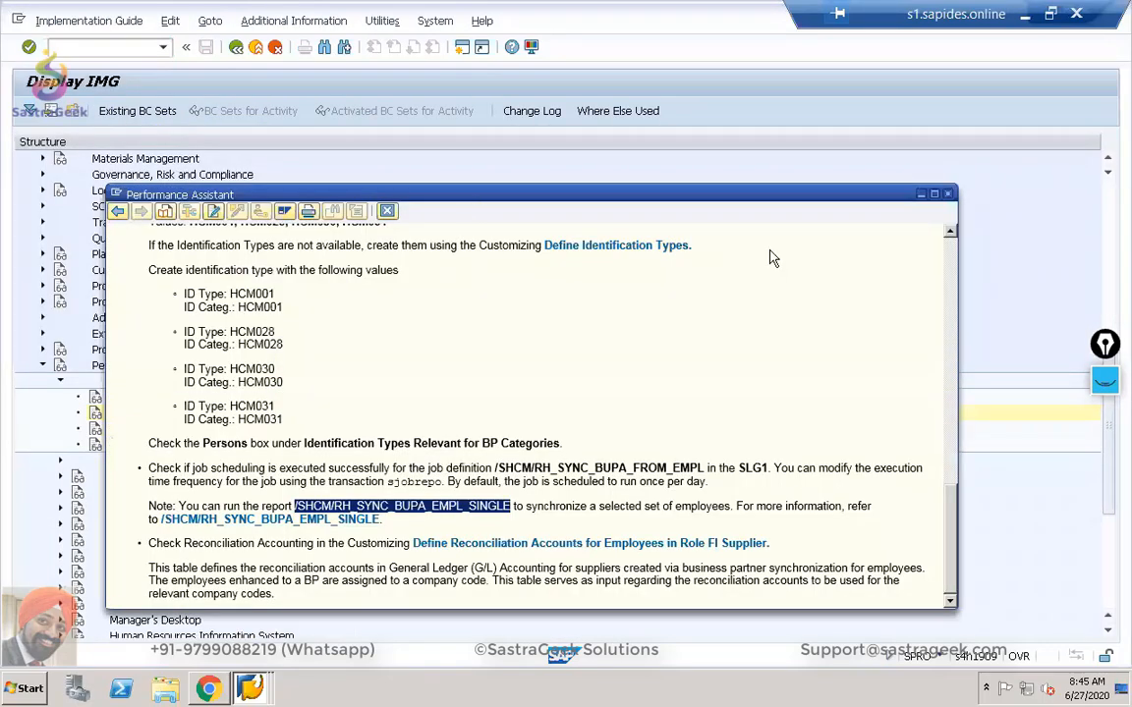
Display sales order 340 again via /nva03.
click(79, 47)
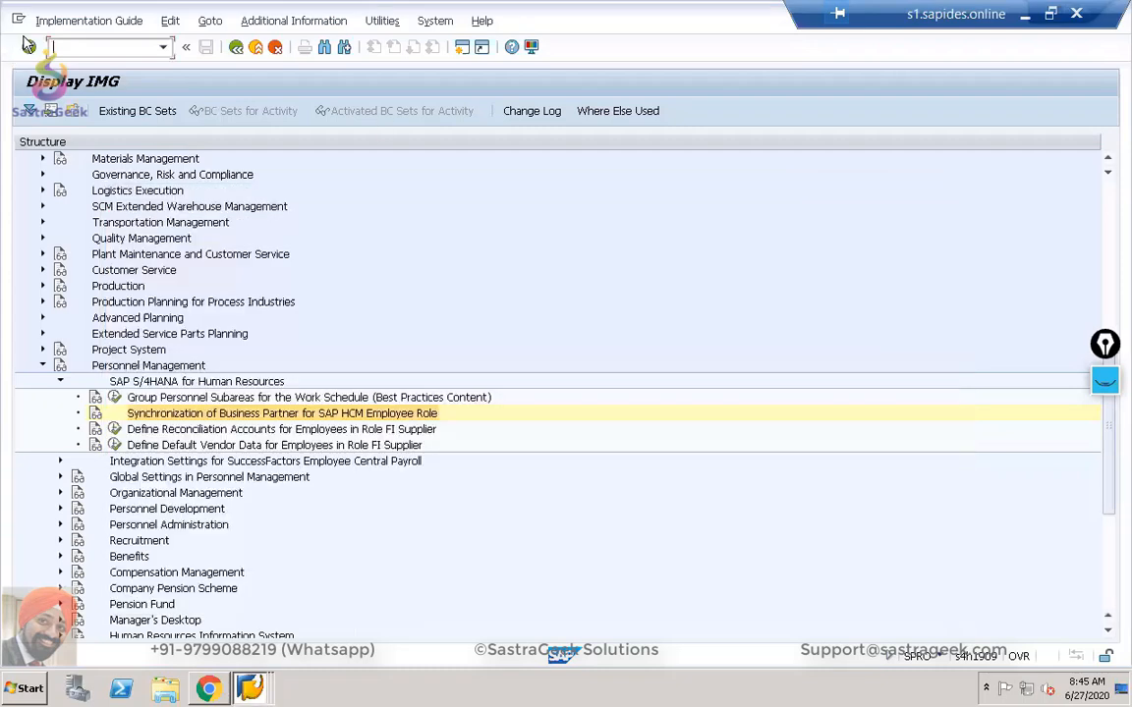
text(/nva03)
key(Return)
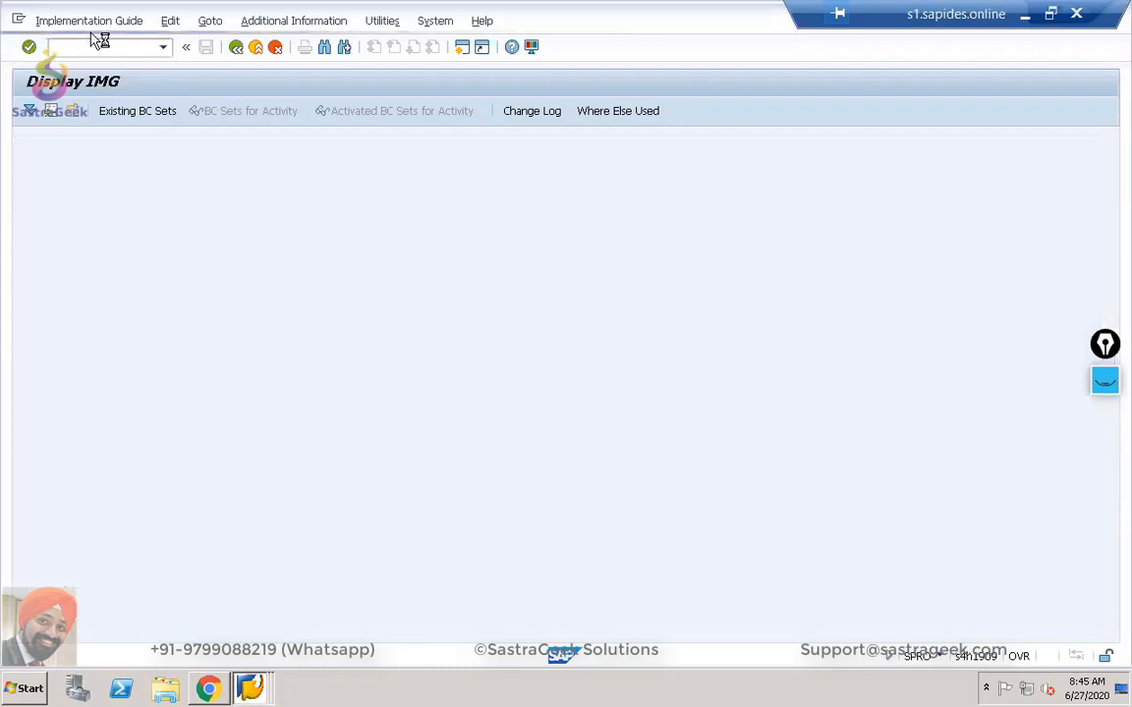
key(Return)
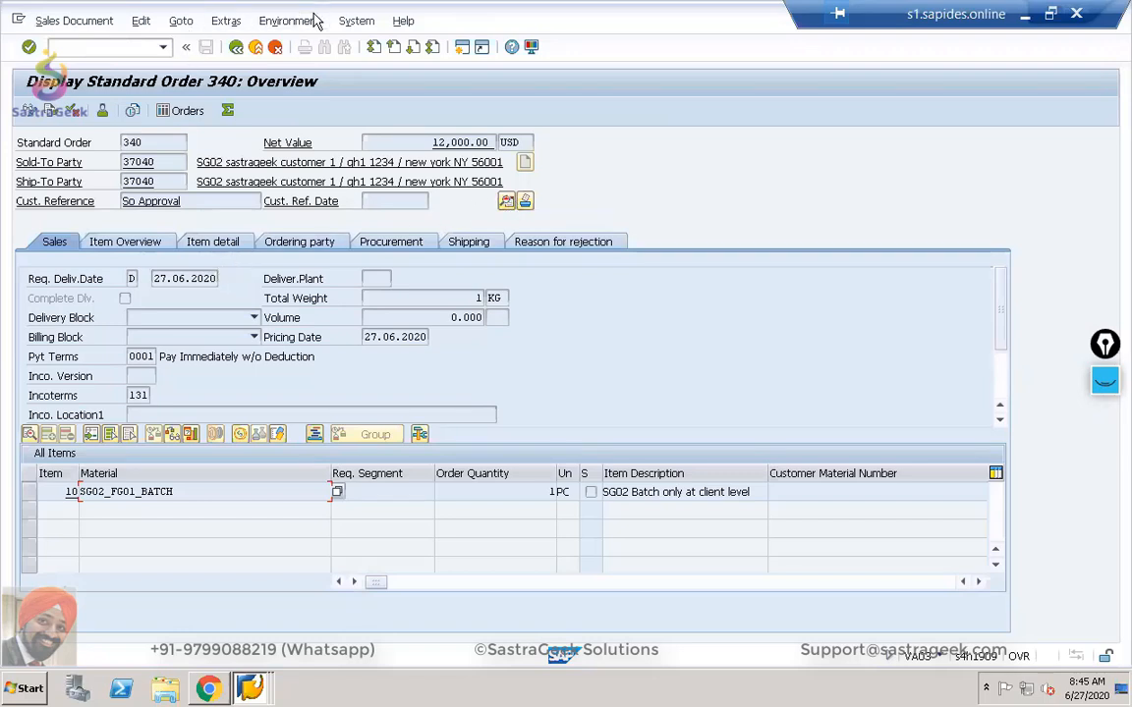
Show order 340's header Status tab and highlight In Approval, the approval reason and Nothing Rejected.
click(506, 201)
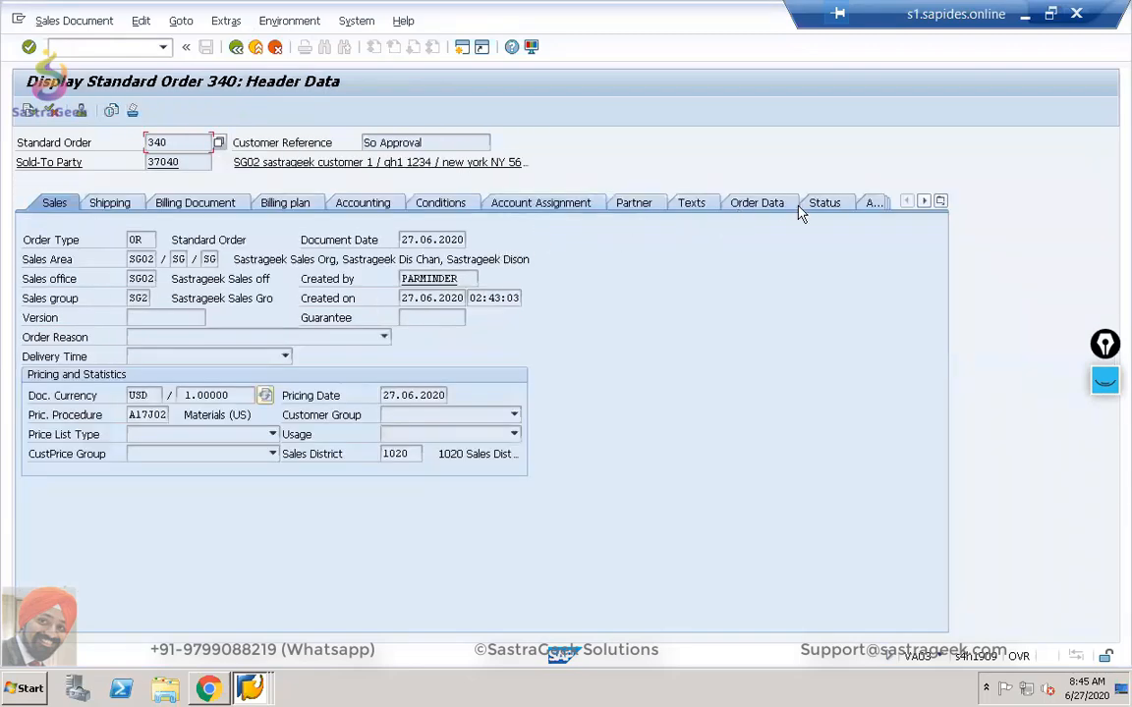
click(823, 204)
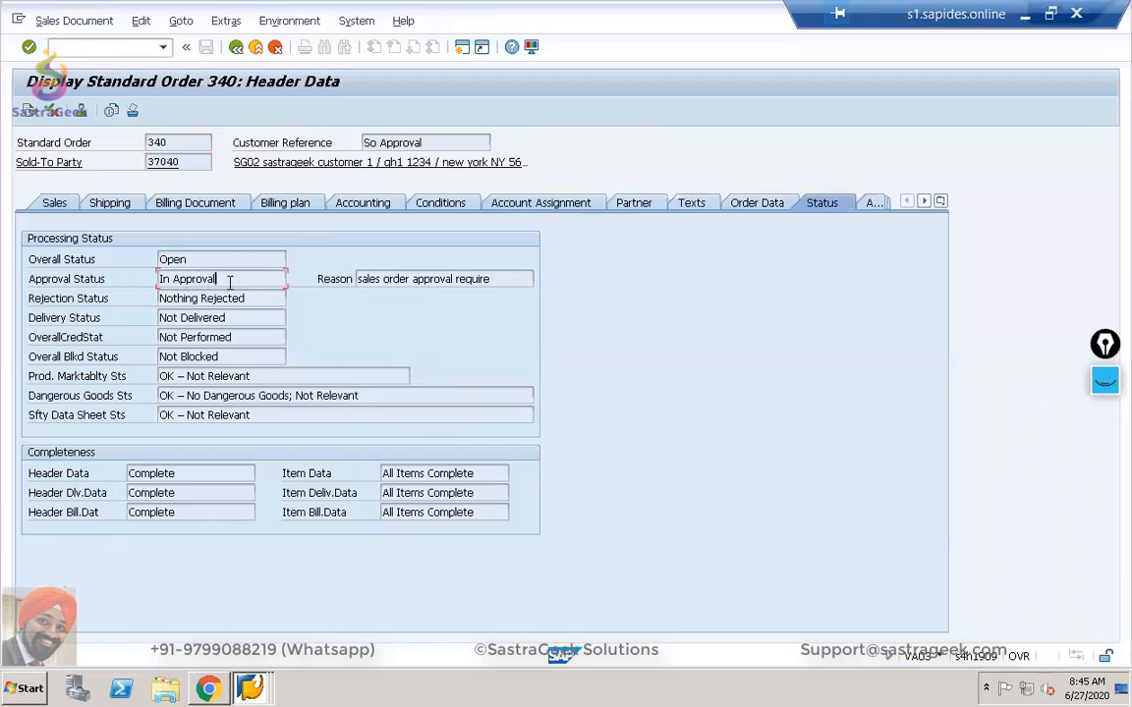
drag(230, 280, 110, 278)
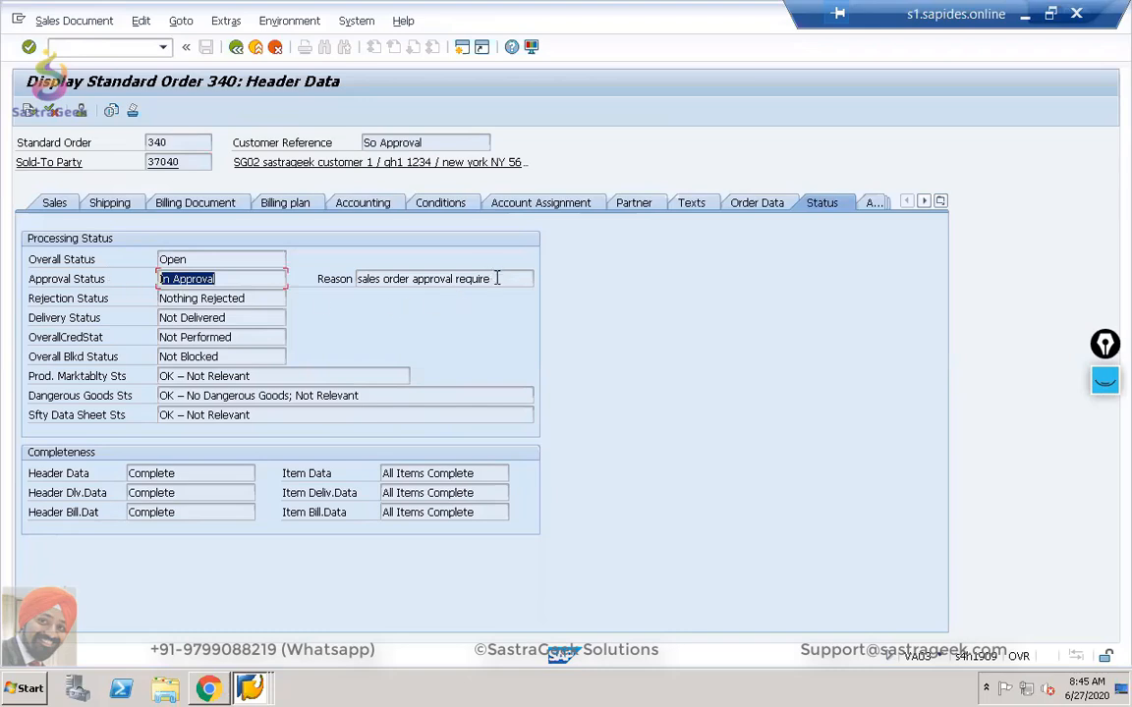
drag(497, 279, 329, 278)
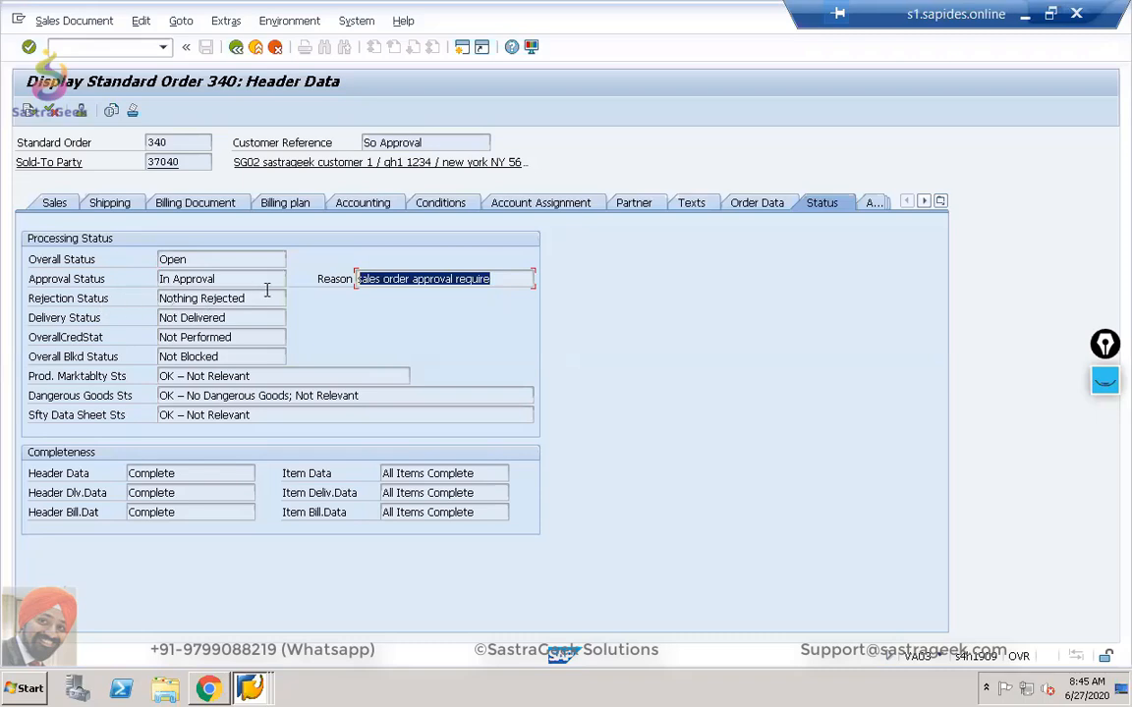
drag(263, 298, 110, 295)
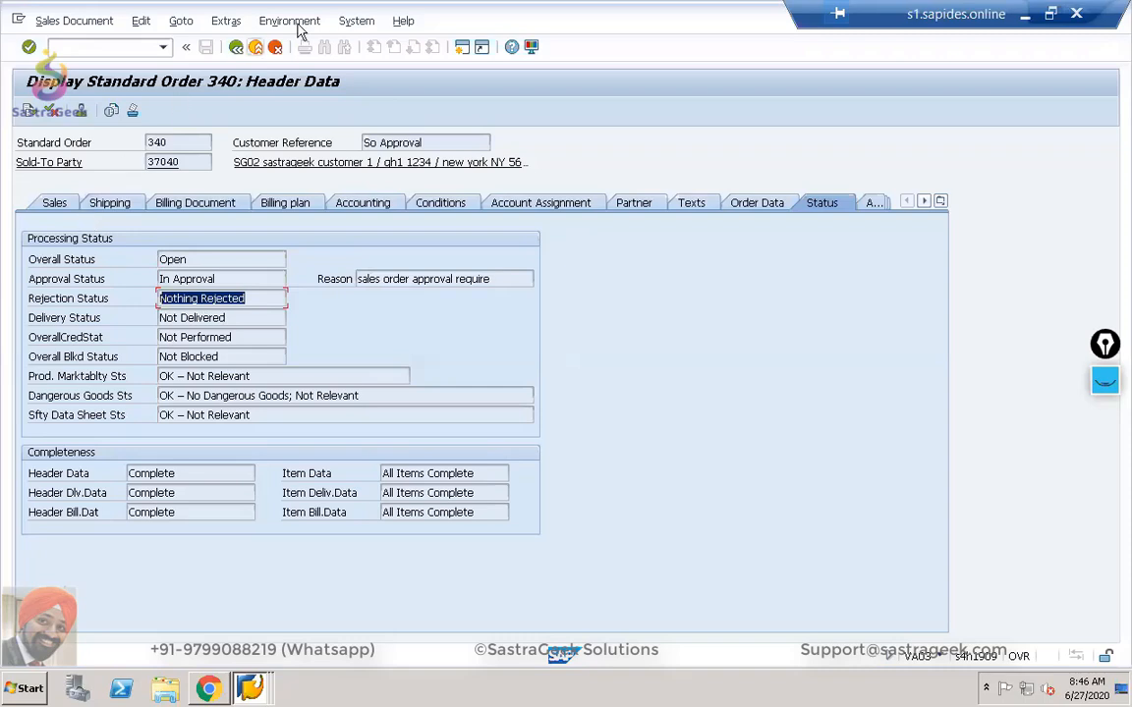
Browse the order's menus without choosing anything, then go back to the order 340 overview.
click(180, 22)
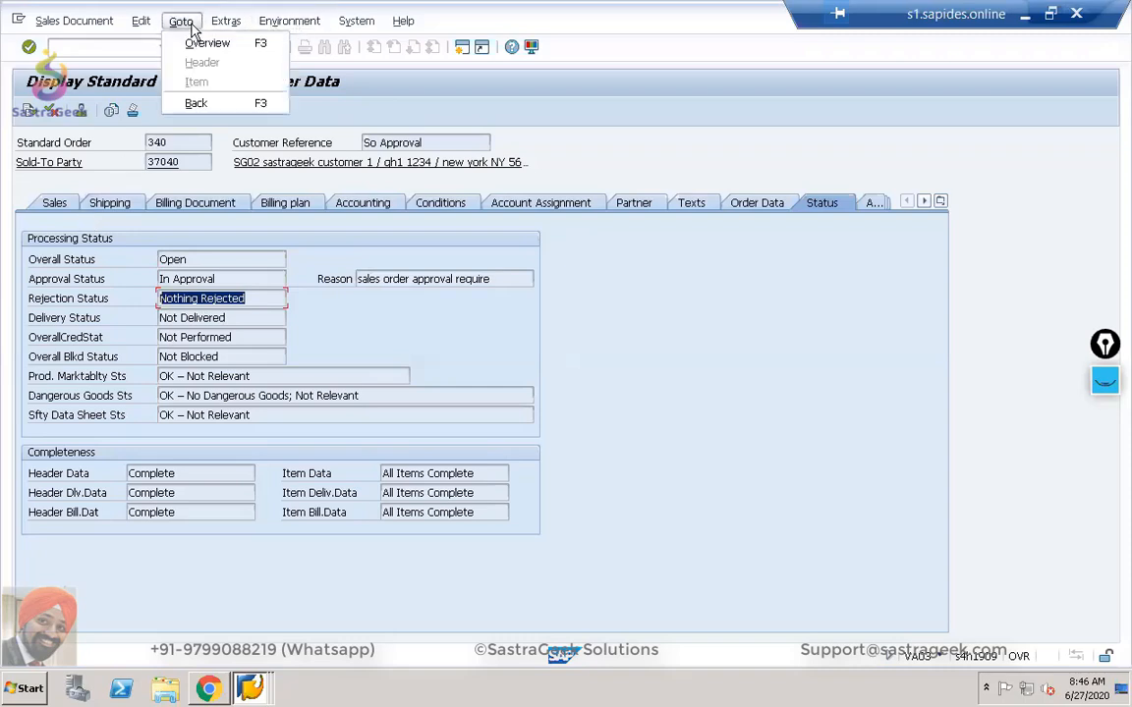
mouse_move(224, 28)
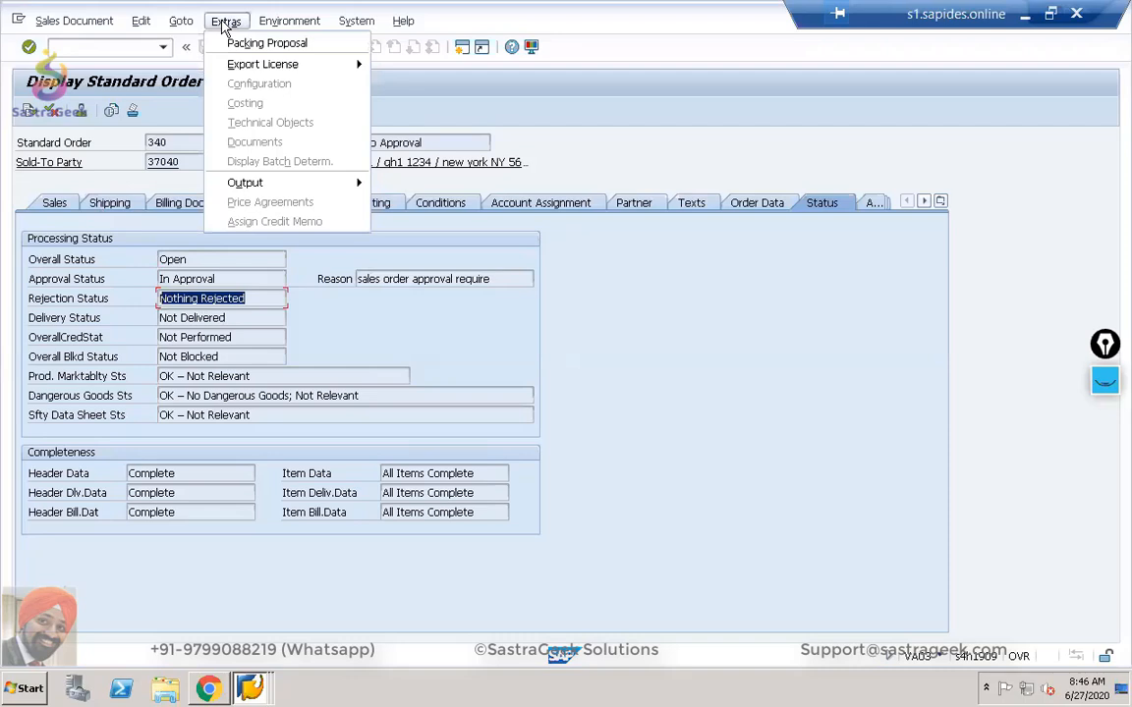
mouse_move(263, 27)
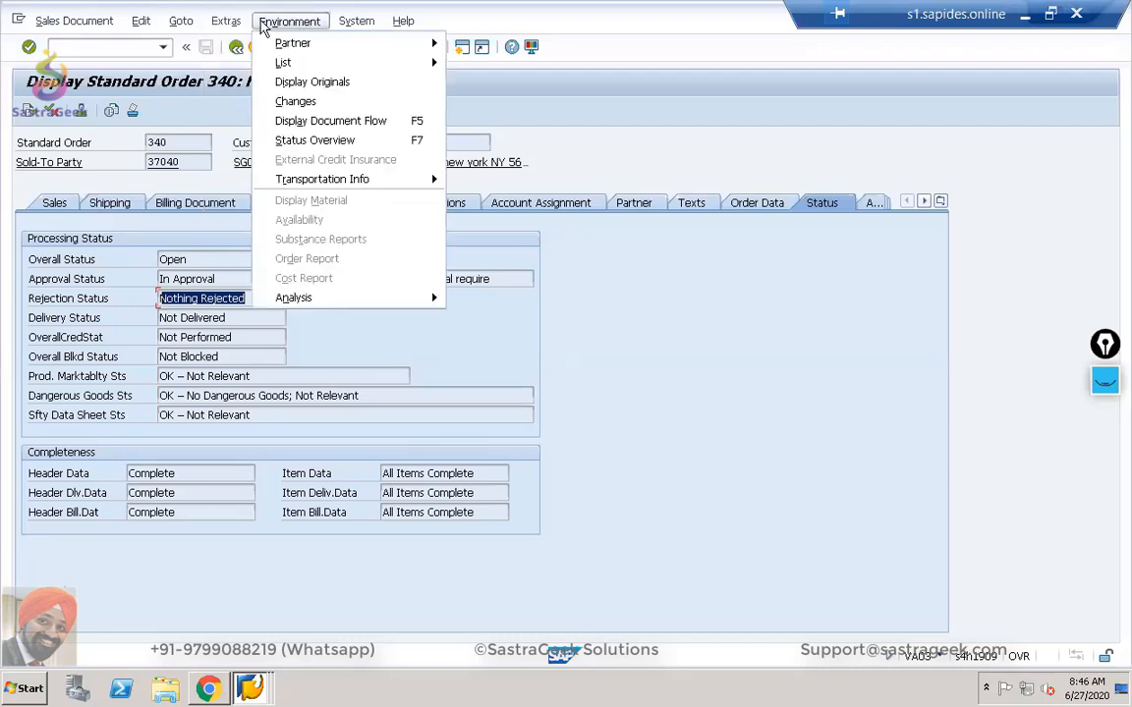
mouse_move(131, 27)
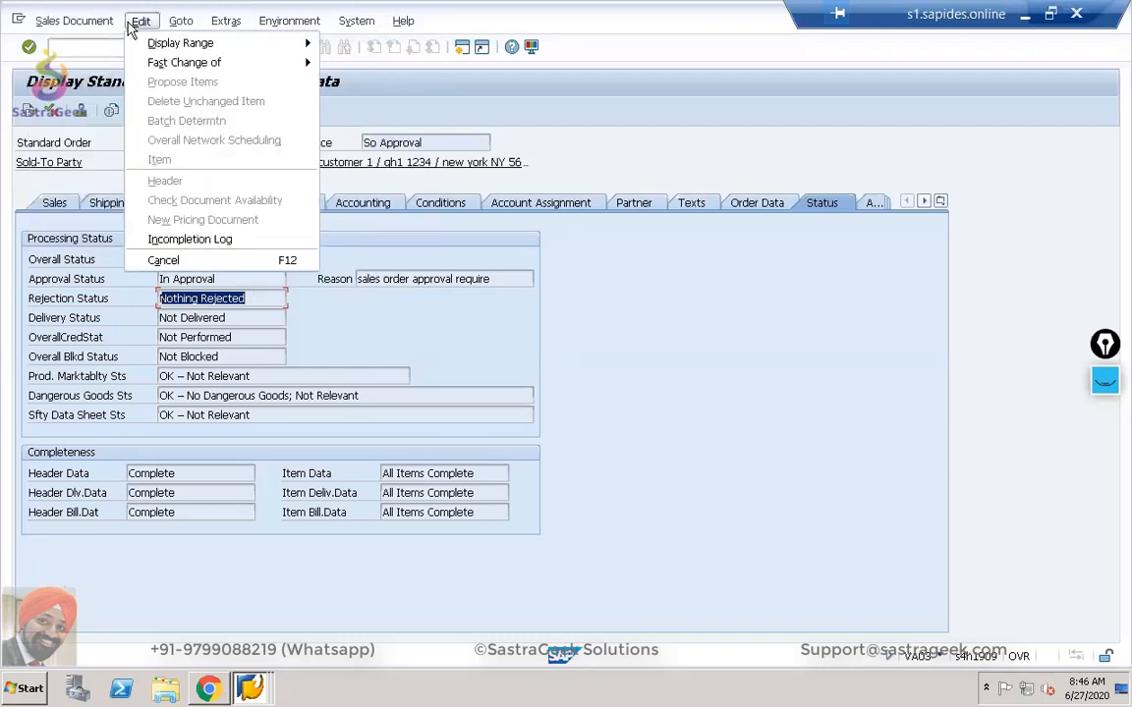
mouse_move(81, 32)
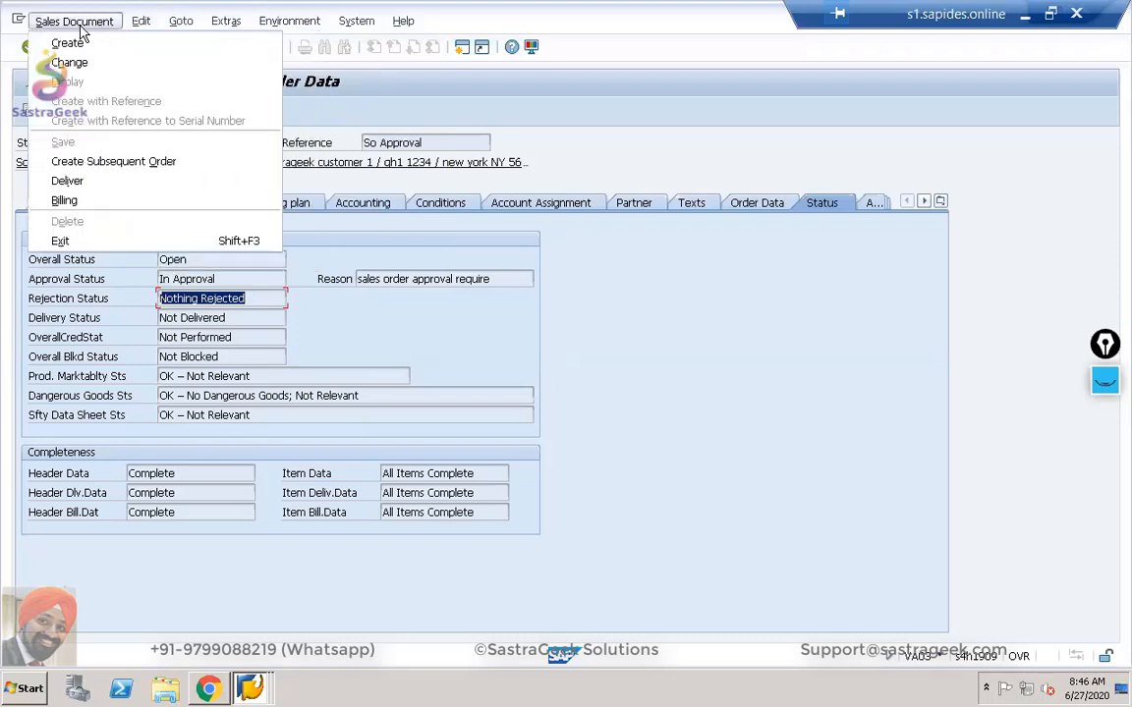
click(658, 308)
click(236, 46)
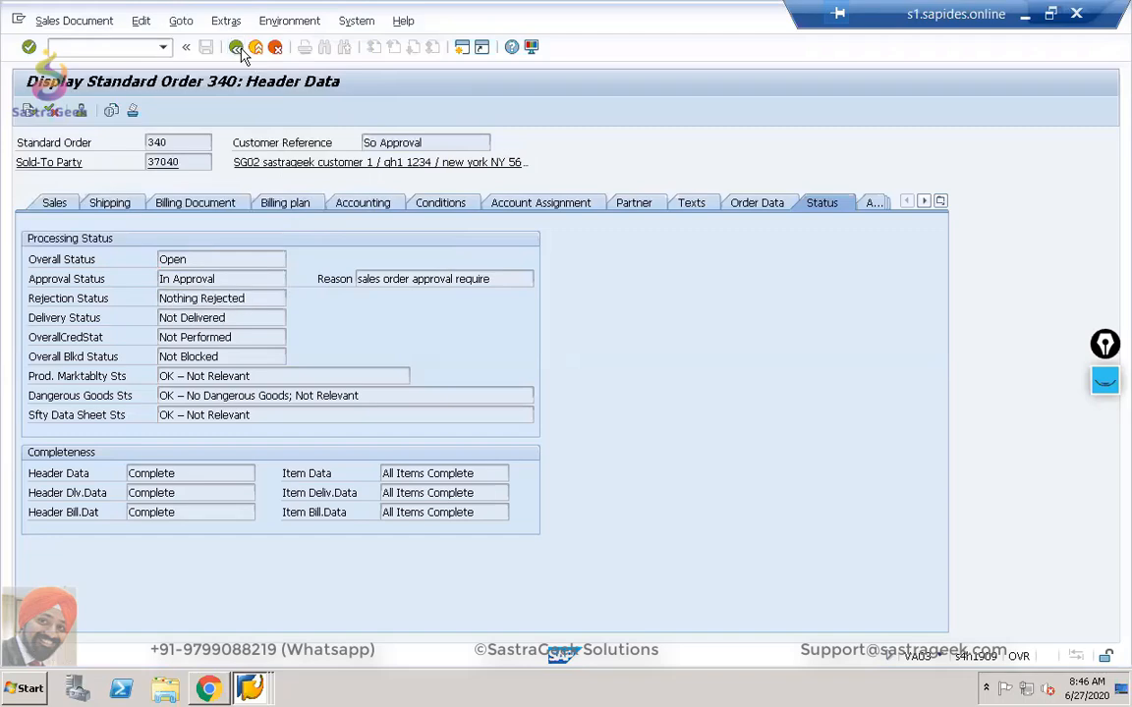
click(142, 22)
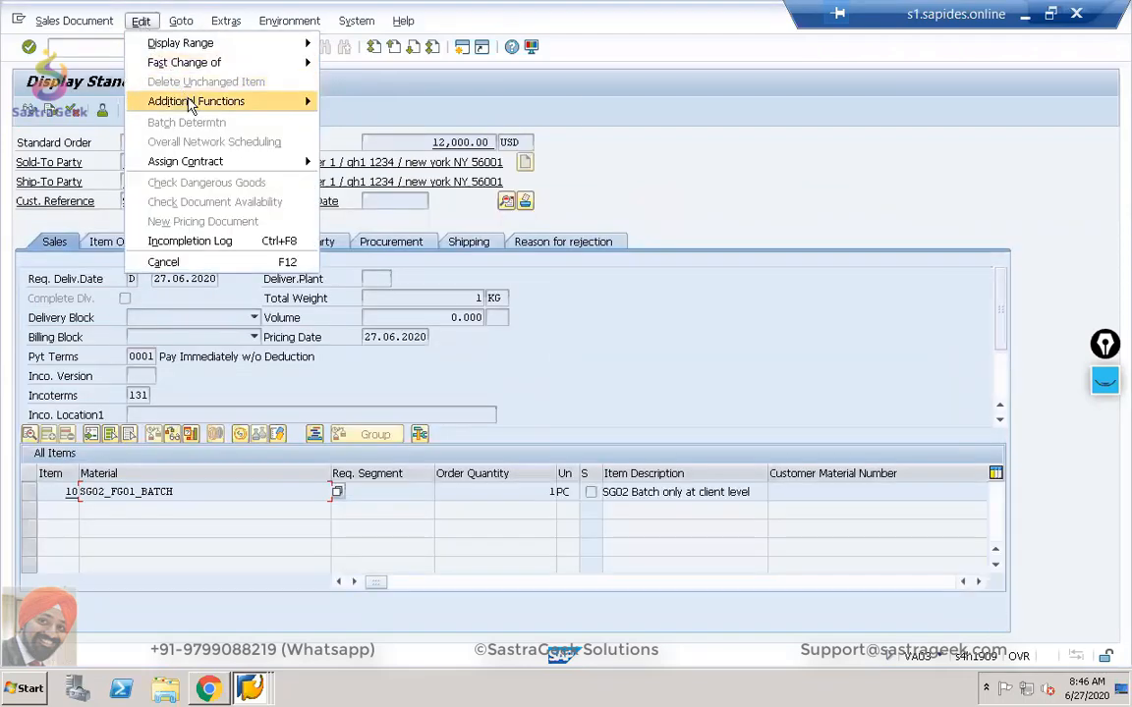
Look at Additional Functions' Withdraw Approval Request, then display the header Status tab again.
mouse_move(189, 104)
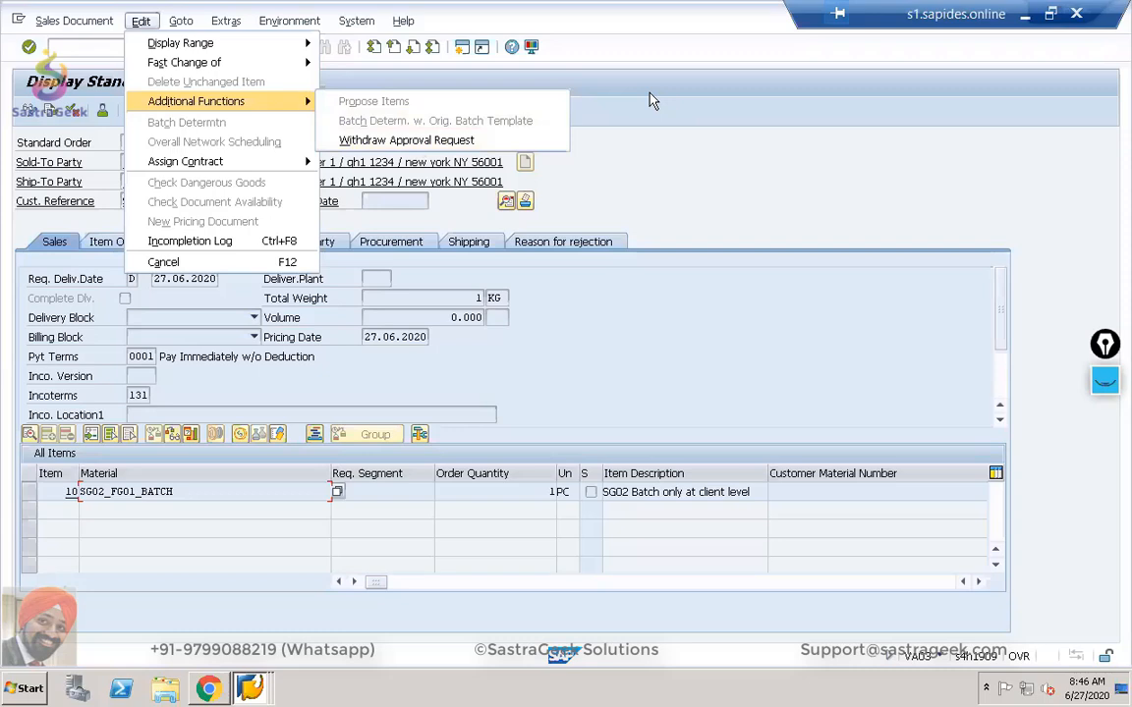
click(774, 195)
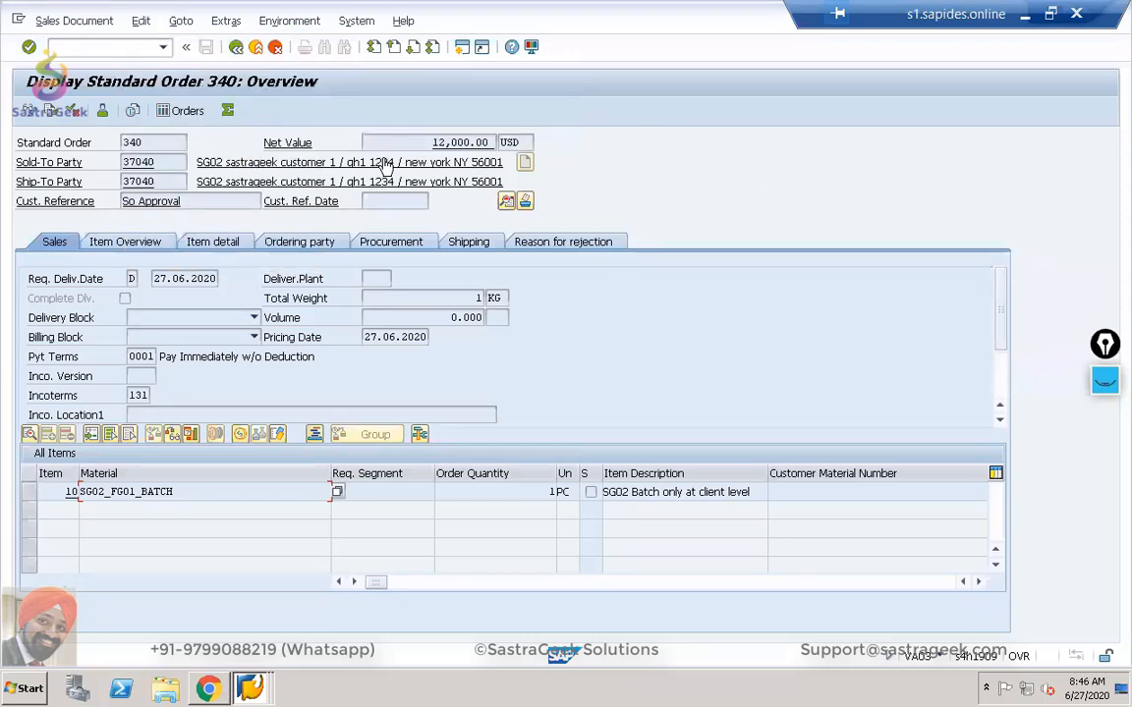
click(505, 201)
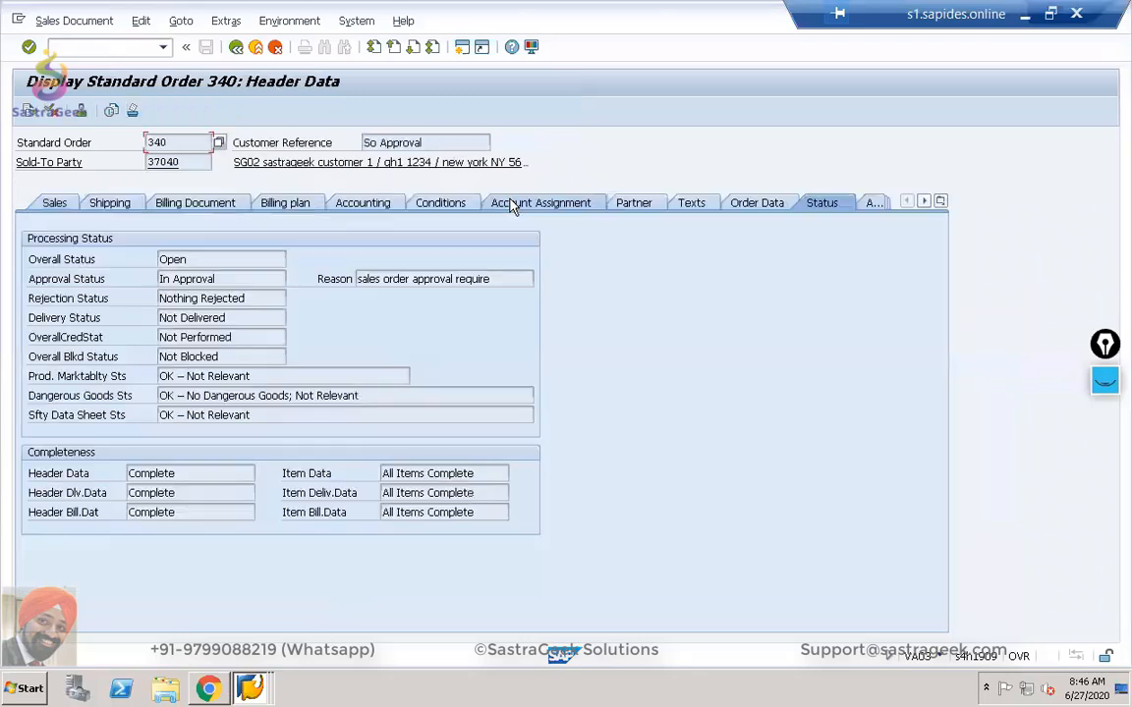
click(194, 22)
mouse_move(218, 24)
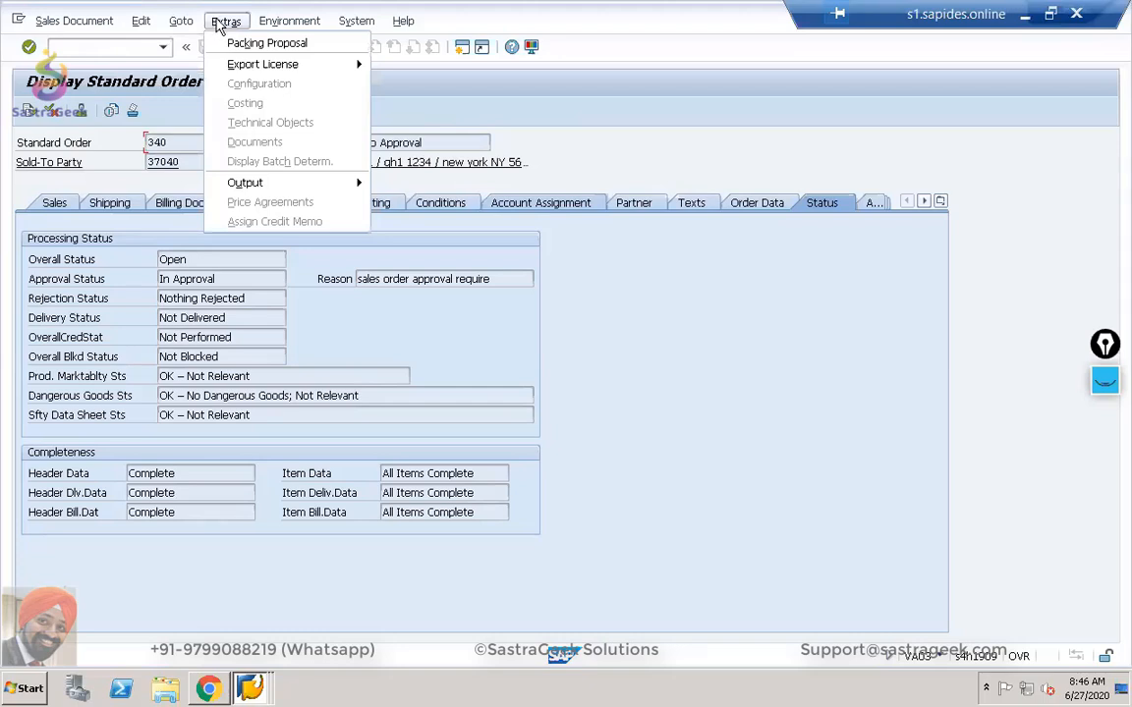
mouse_move(293, 24)
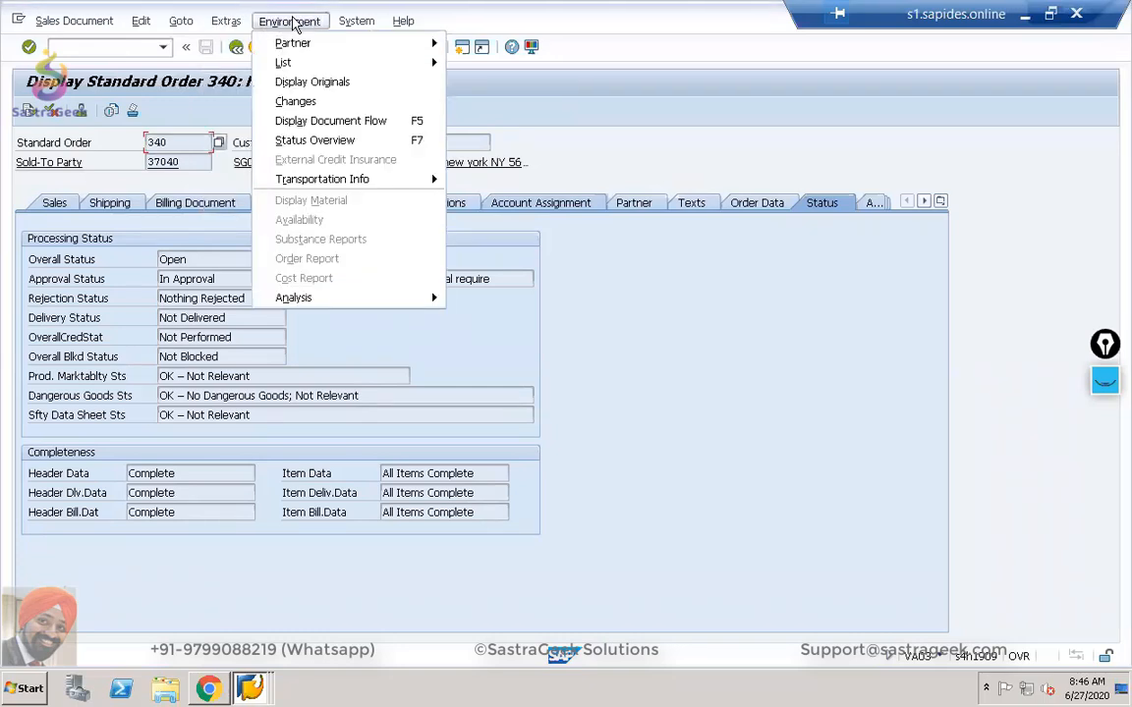
mouse_move(310, 67)
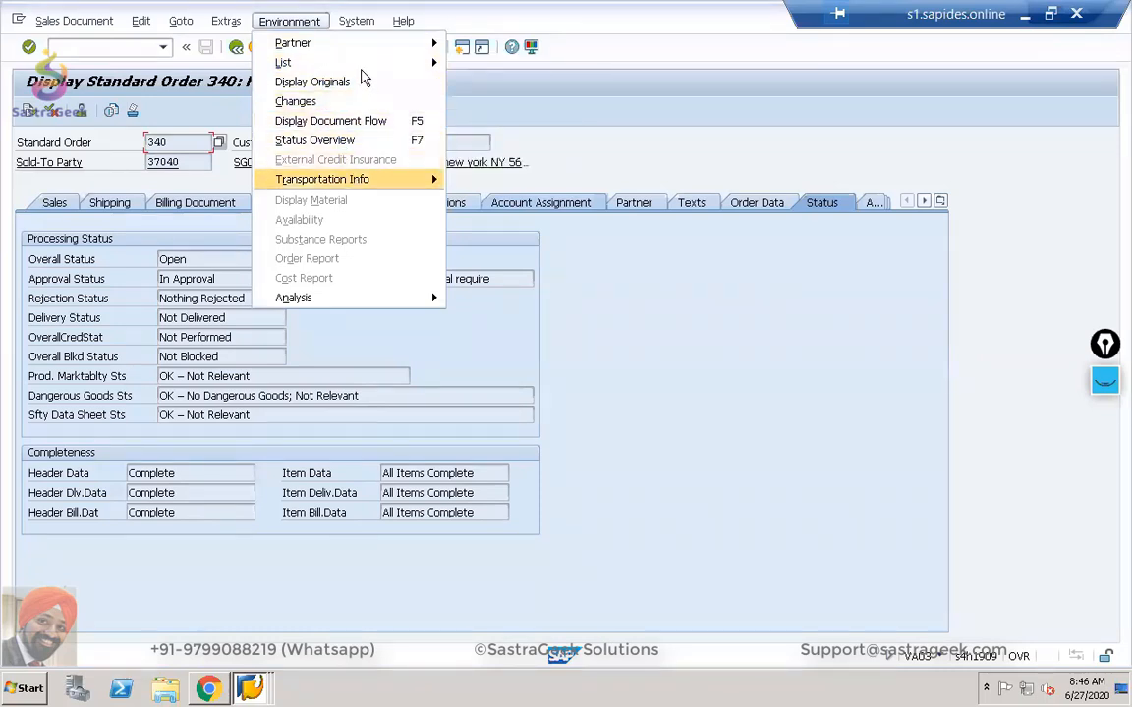
mouse_move(368, 27)
mouse_move(174, 35)
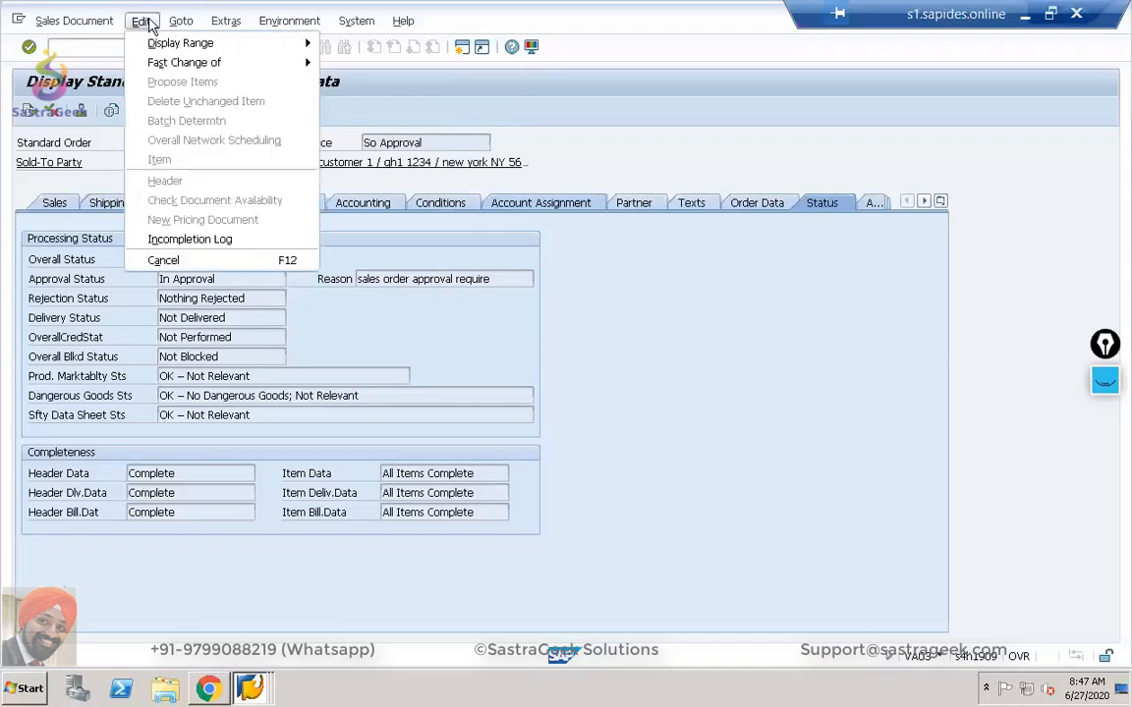
mouse_move(94, 23)
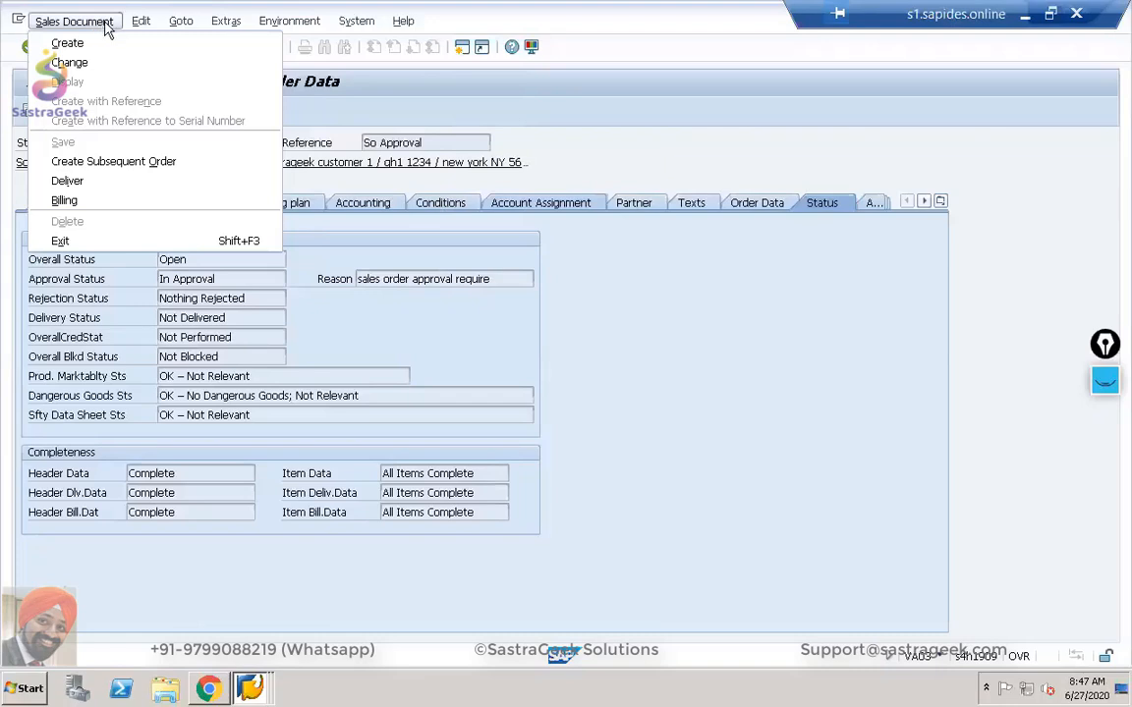
mouse_move(140, 30)
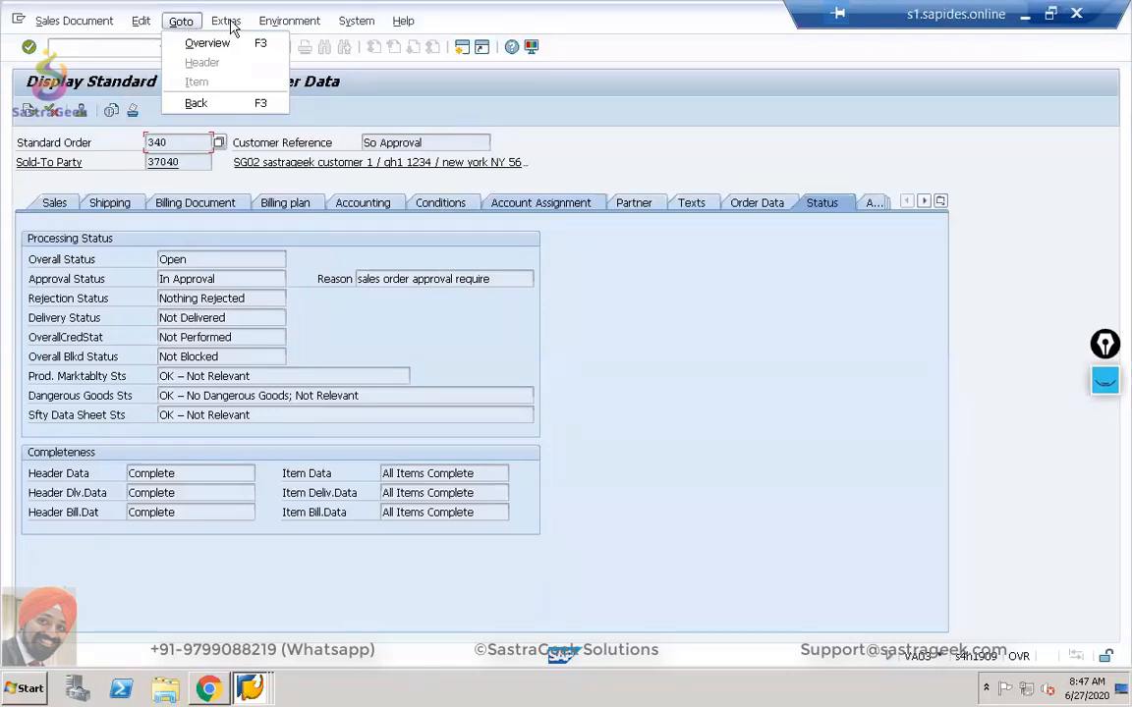
click(229, 22)
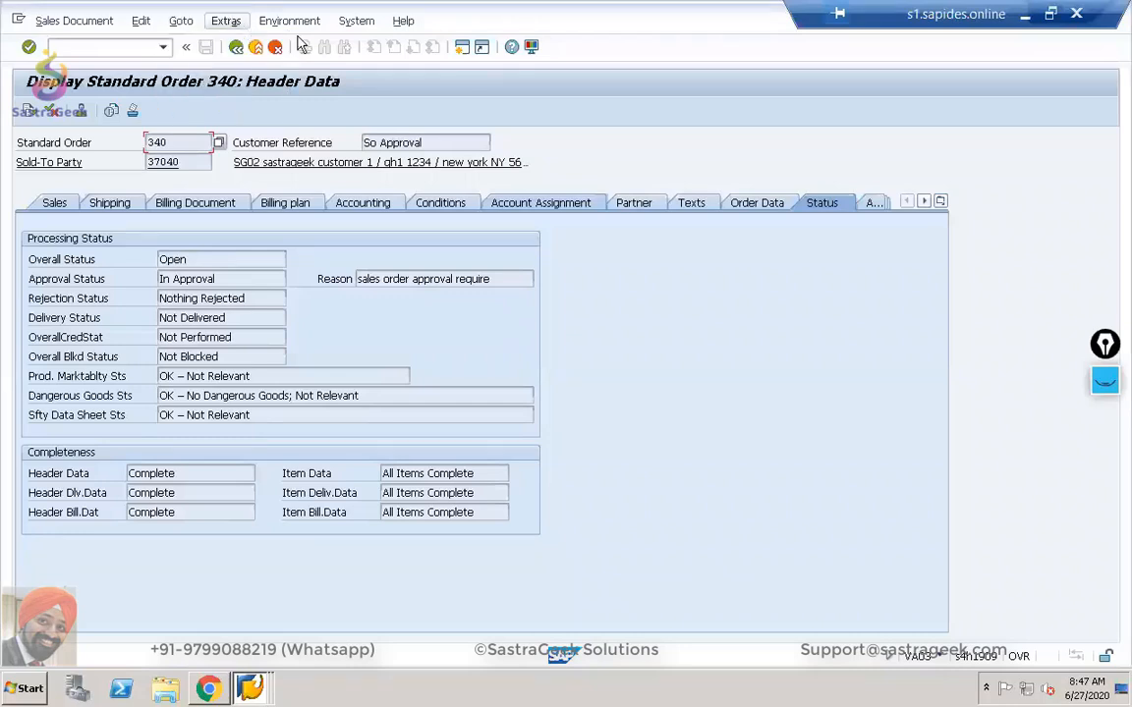
click(226, 22)
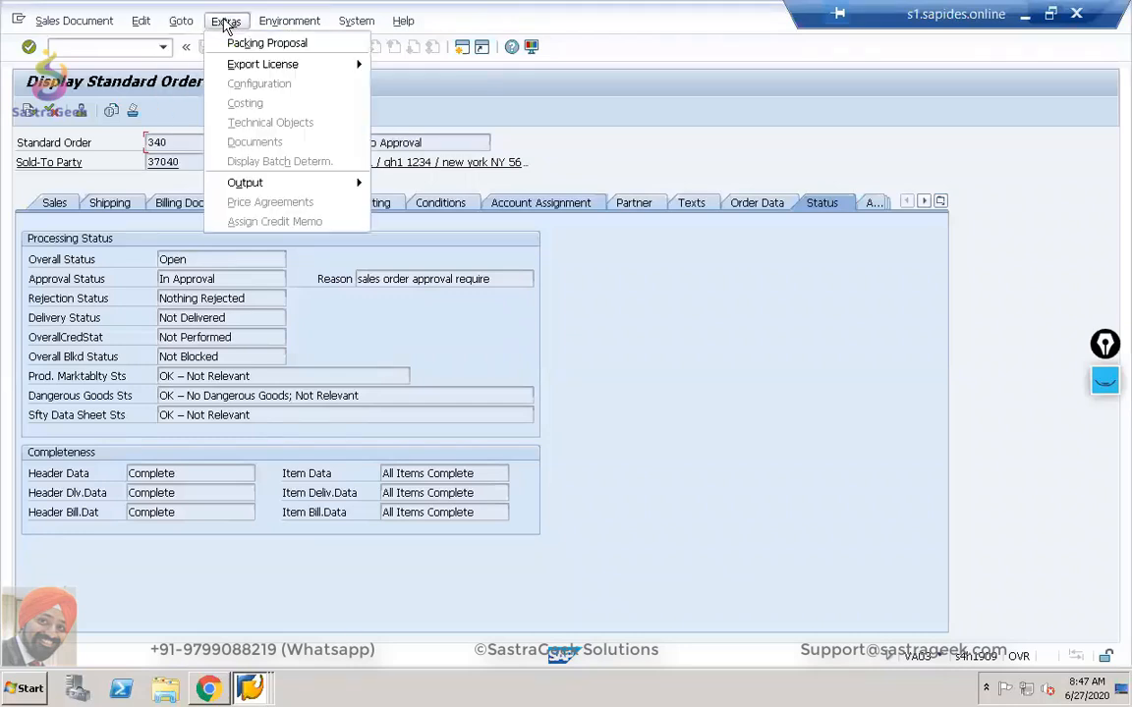
click(603, 98)
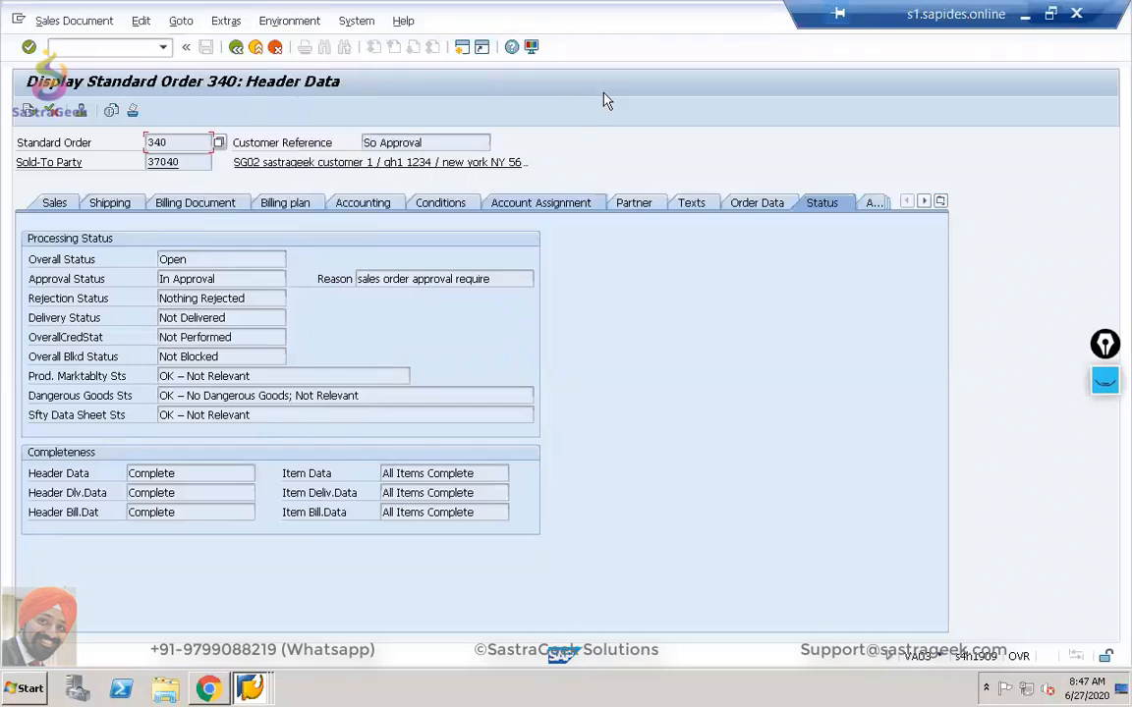
key(alt+Tab)
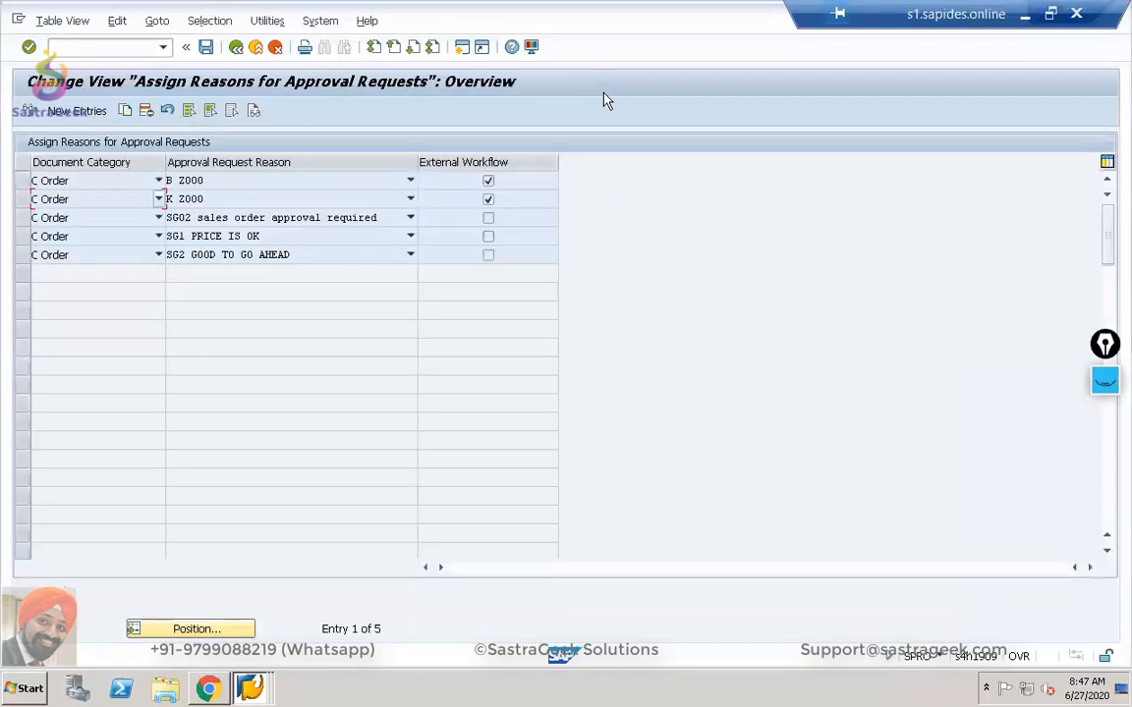
key(alt+Tab)
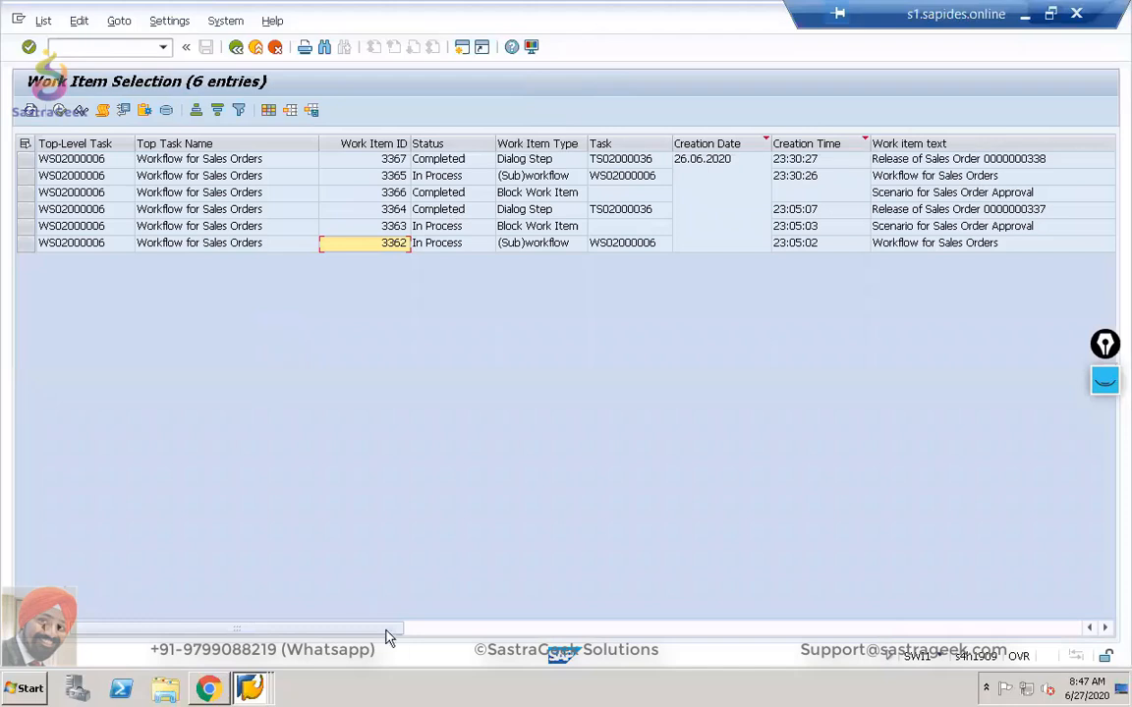
key(alt+Tab)
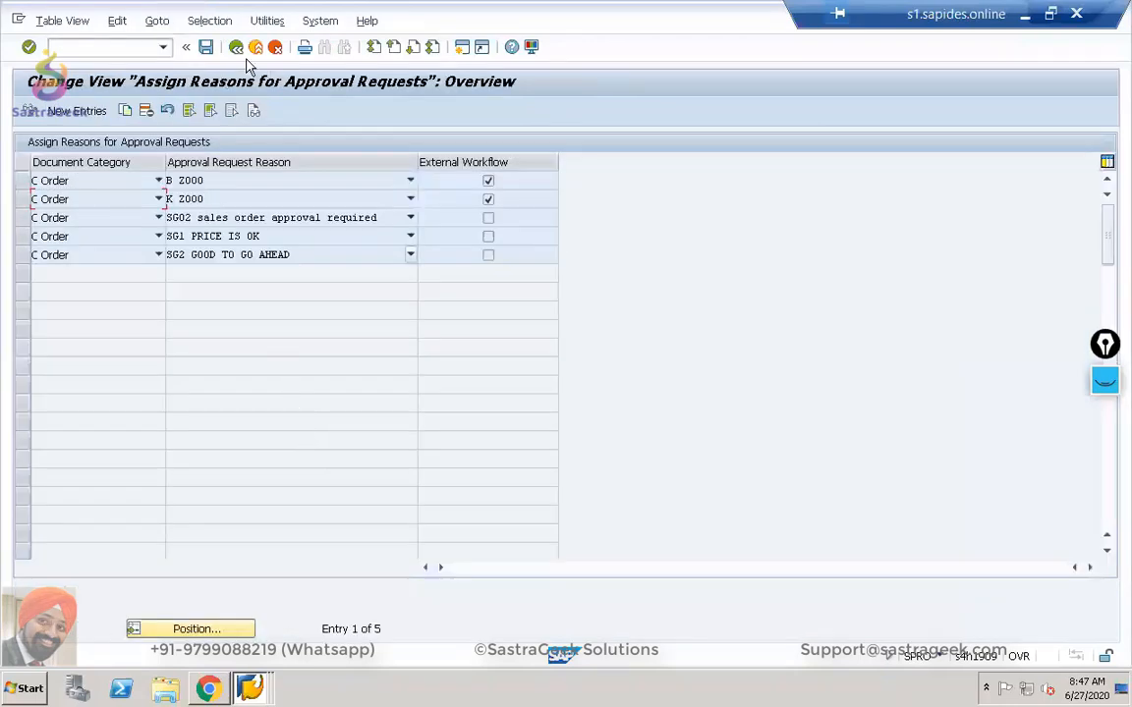
click(318, 21)
key(alt+Tab)
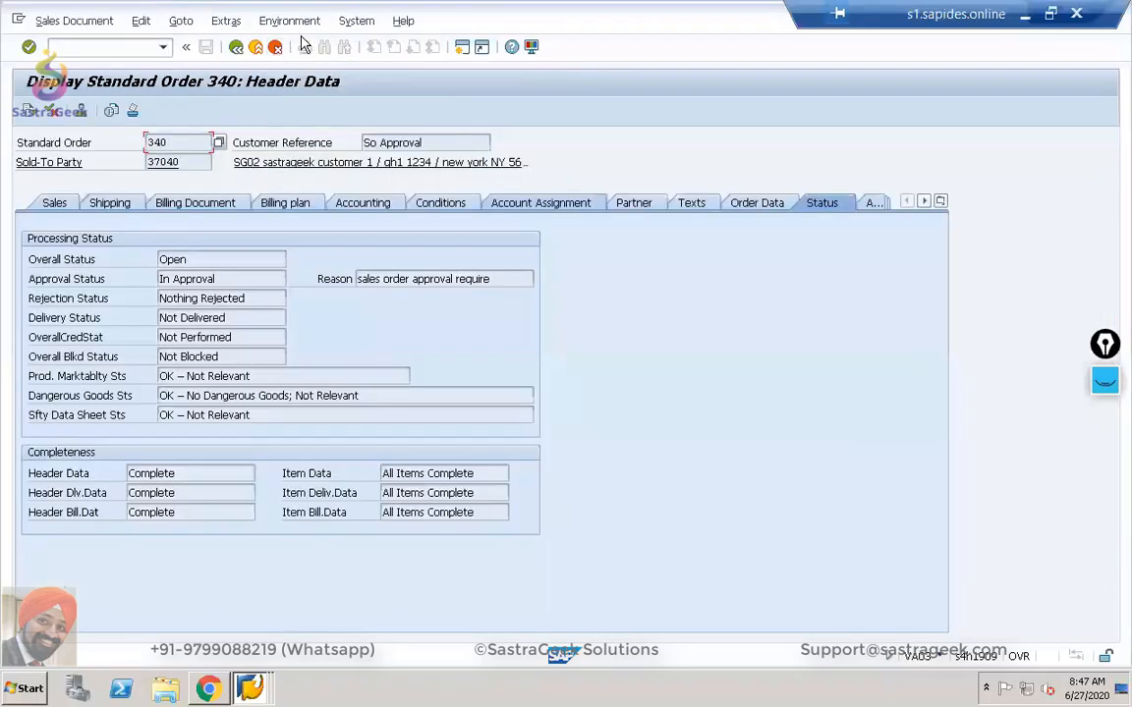
Check System > Services for Object on order 340, then return to the order overview.
click(350, 22)
click(444, 160)
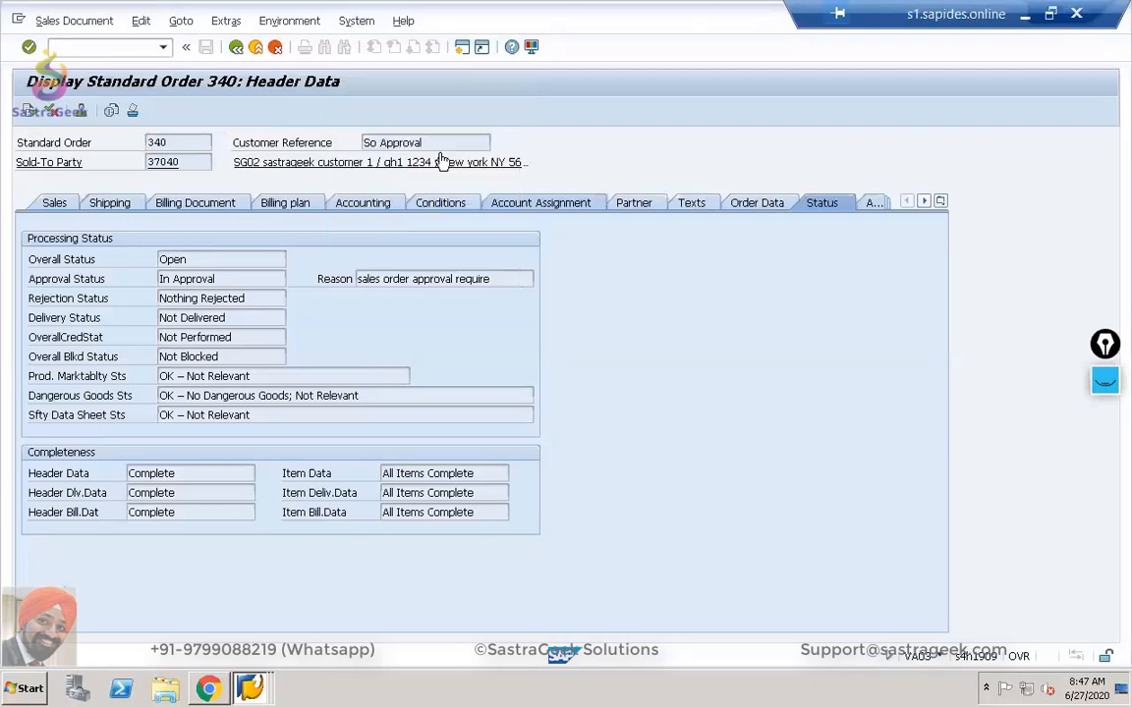
click(354, 23)
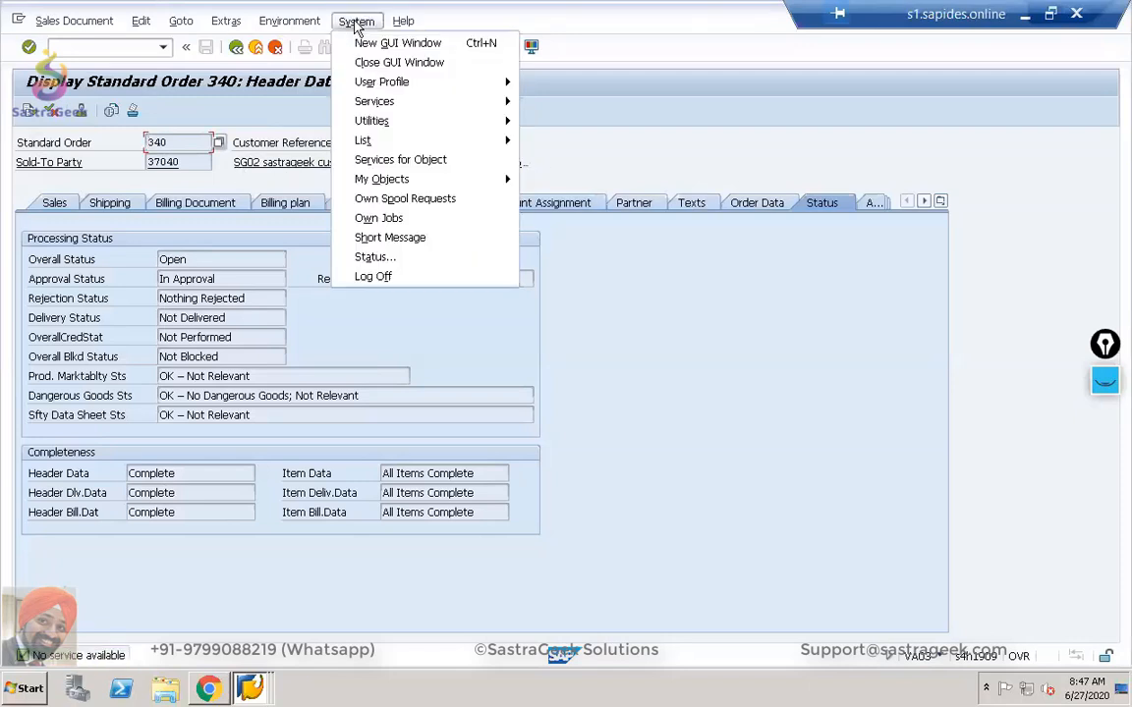
click(418, 165)
click(237, 48)
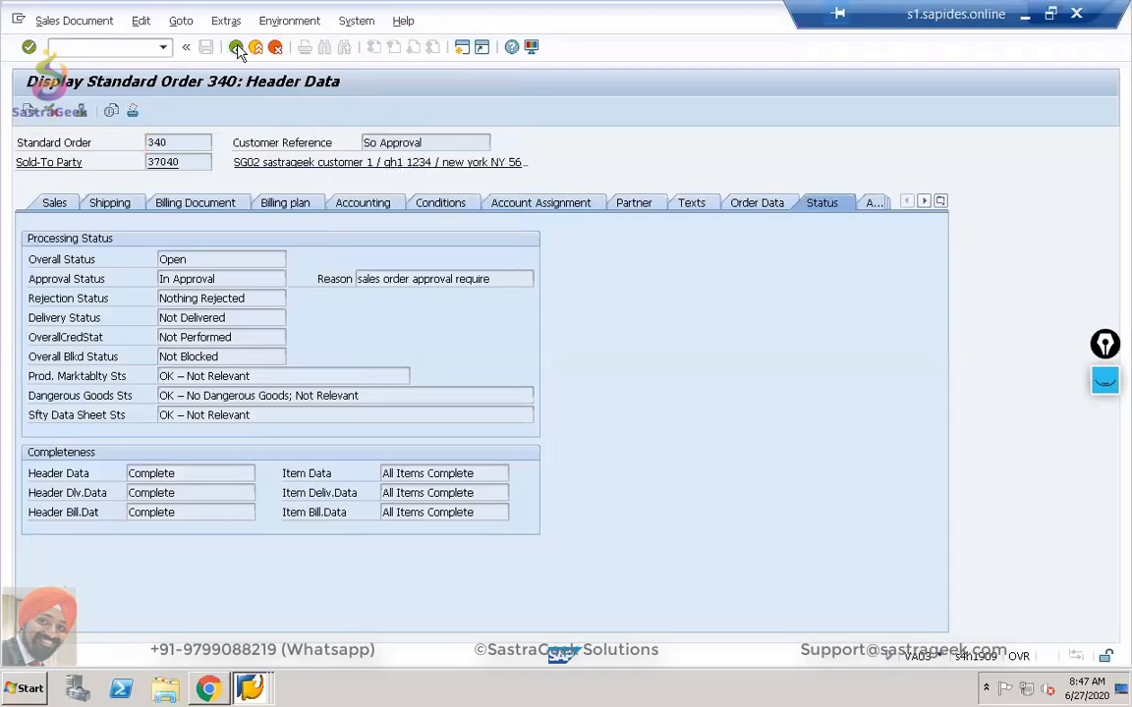
Check Services for Object once more, then switch to the Assign Reasons for Approval Requests window.
click(356, 20)
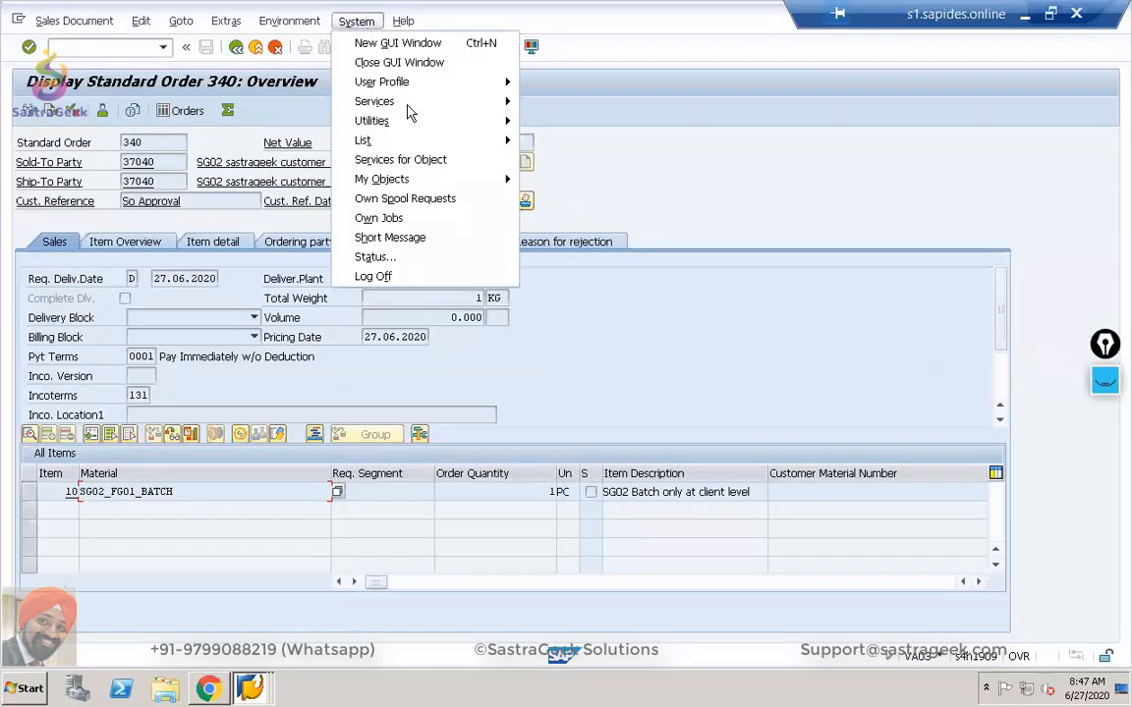
click(411, 160)
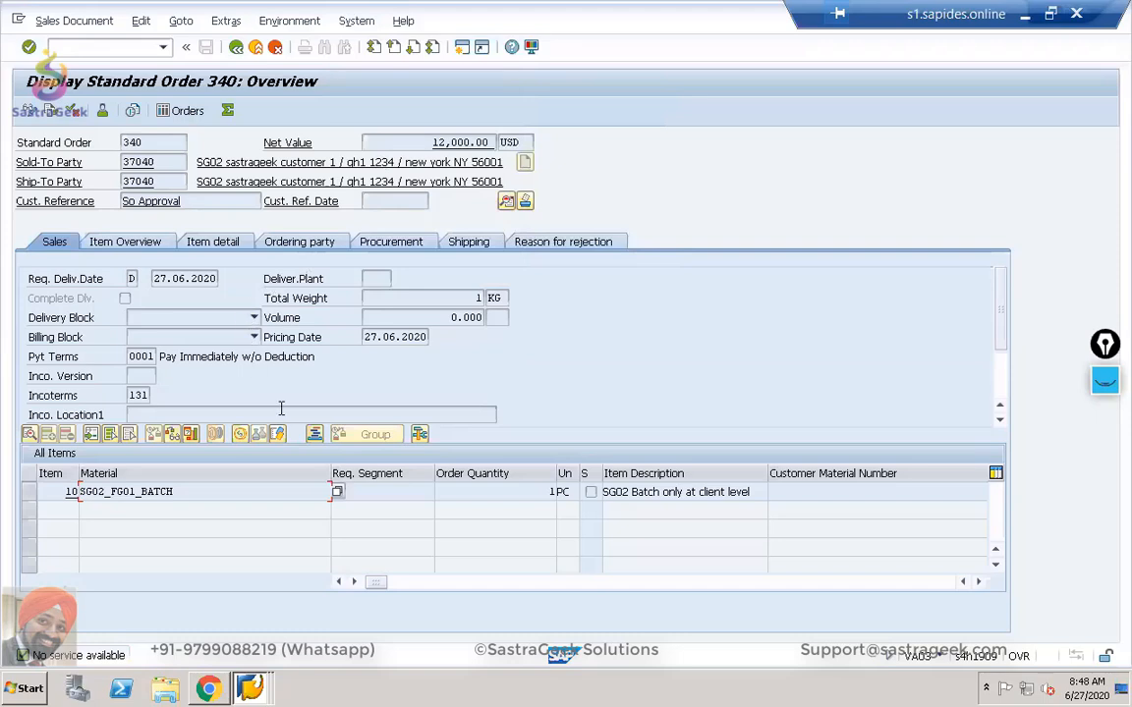
key(alt+Tab)
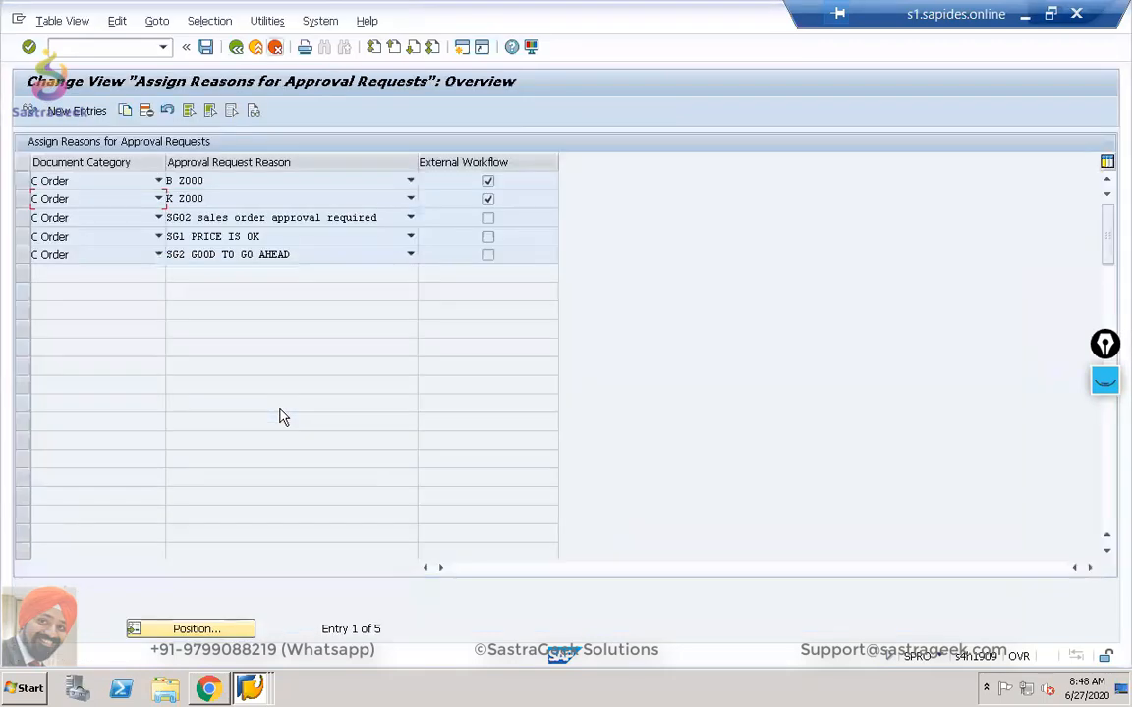
key(alt+Tab)
key(alt+Tab)
key(alt+Tab)
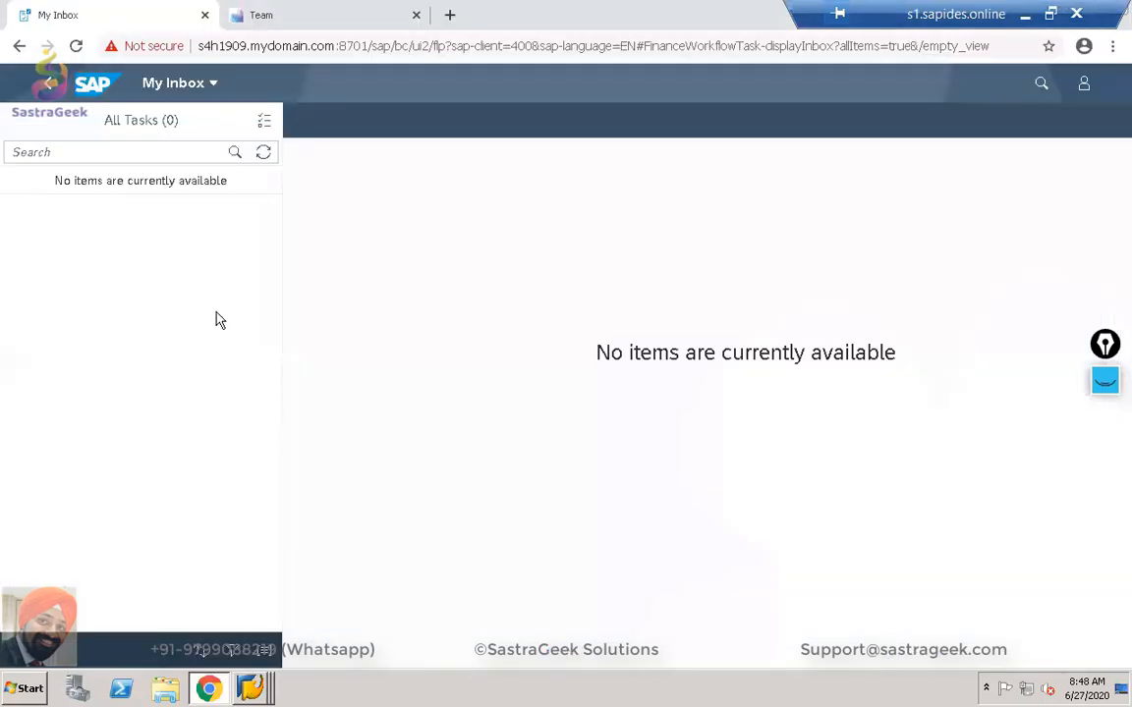
click(266, 155)
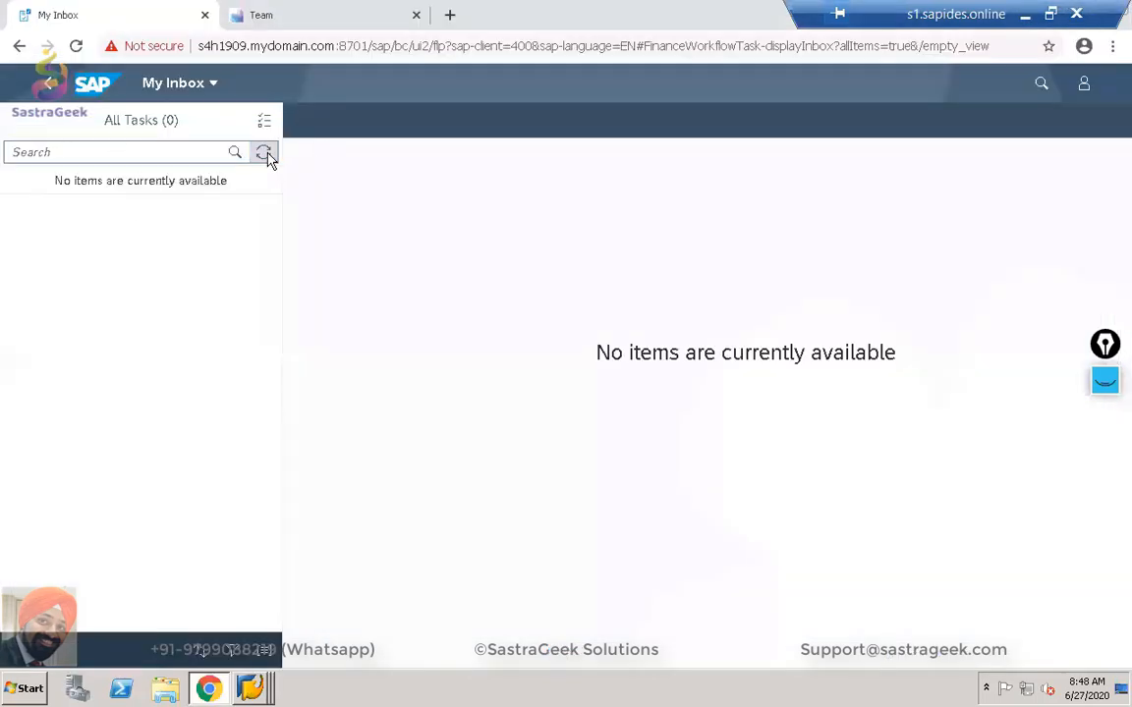
click(267, 155)
click(267, 156)
click(267, 156)
click(267, 155)
key(alt+Tab)
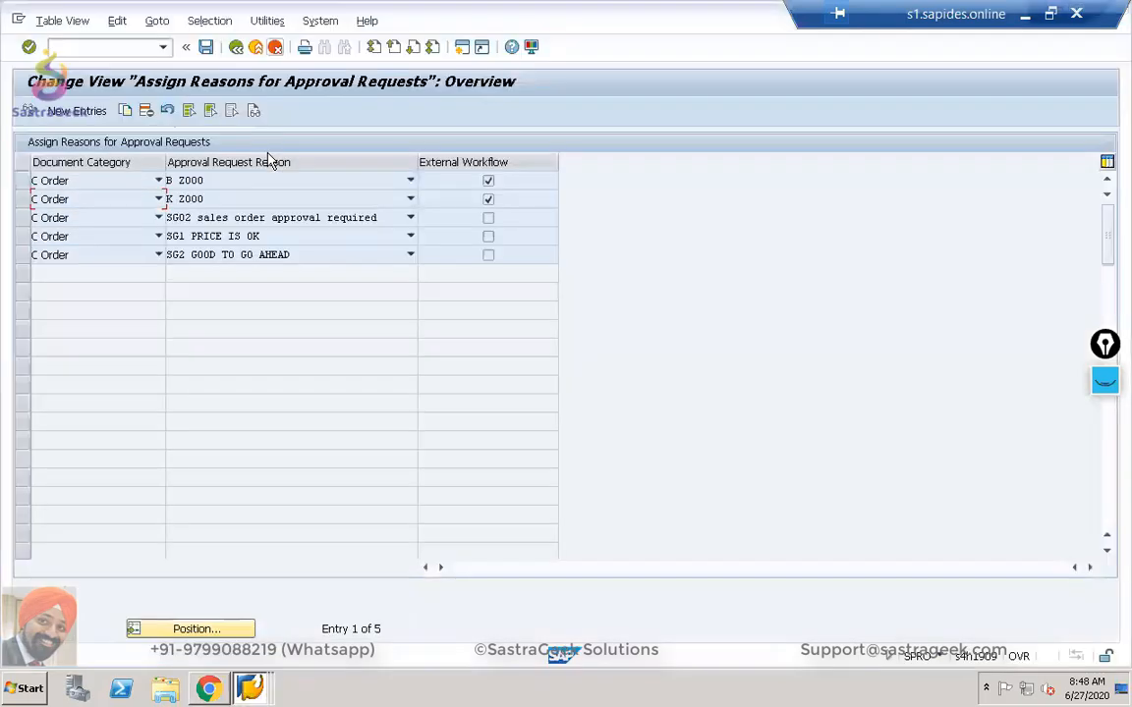